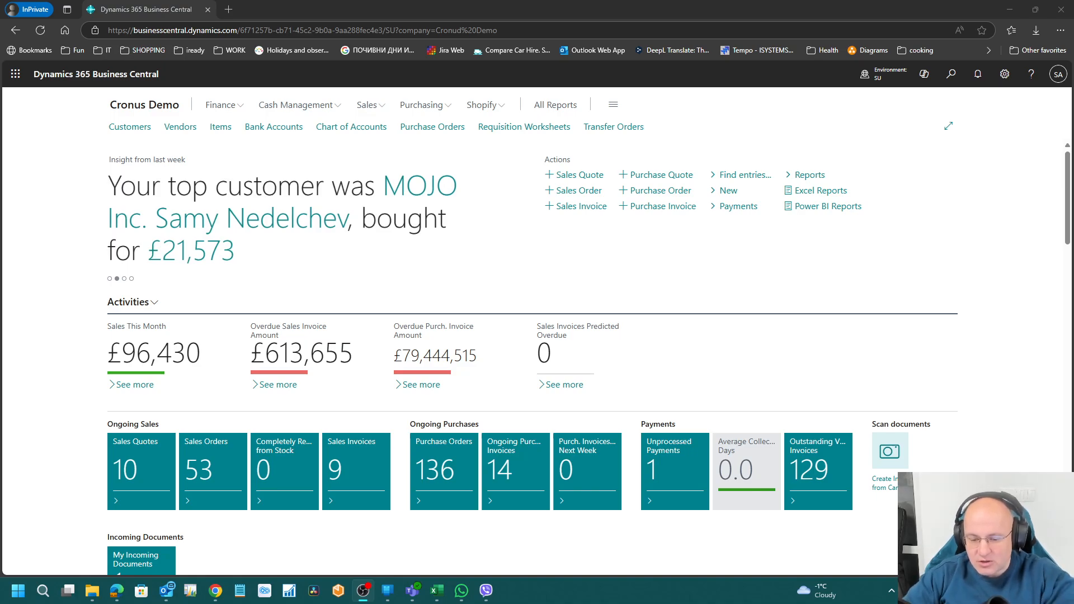
Step: Open the Microsoft 365 admin center's Active users list with all navigation sections shown
click(791, 278)
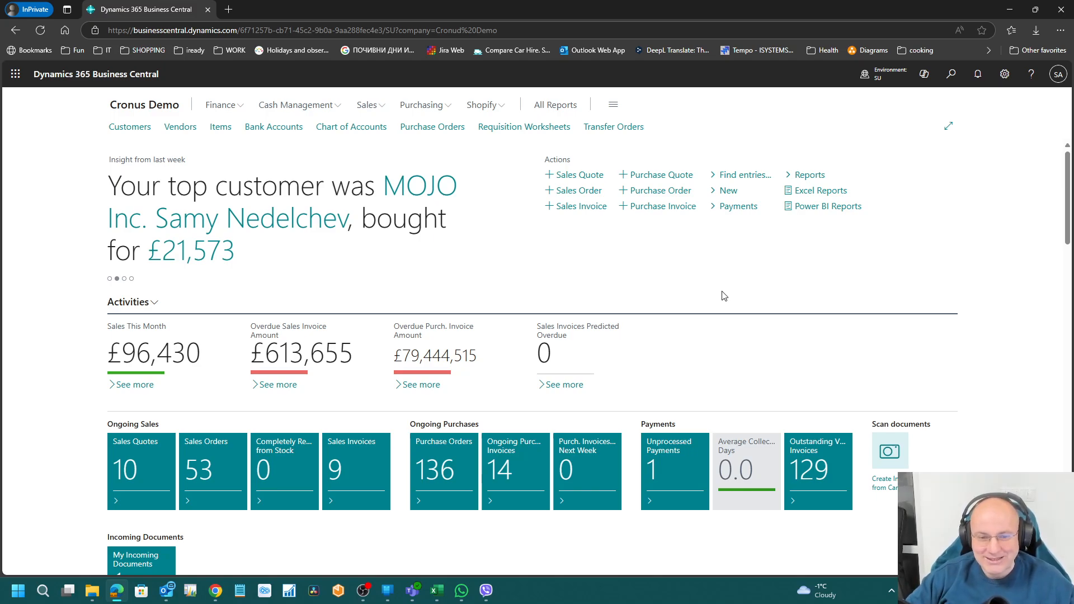
click(15, 74)
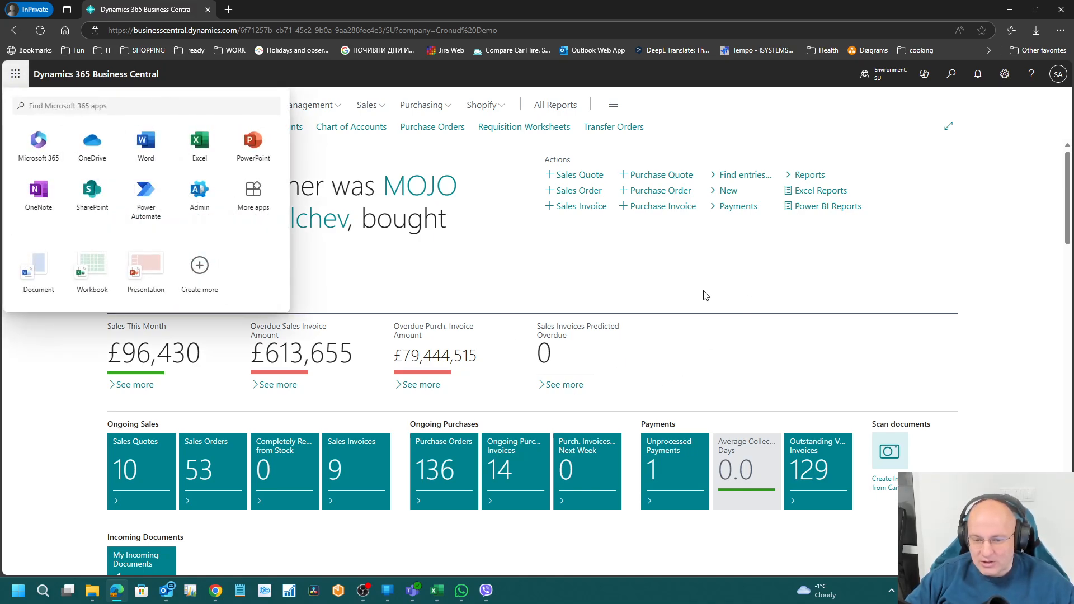
click(194, 199)
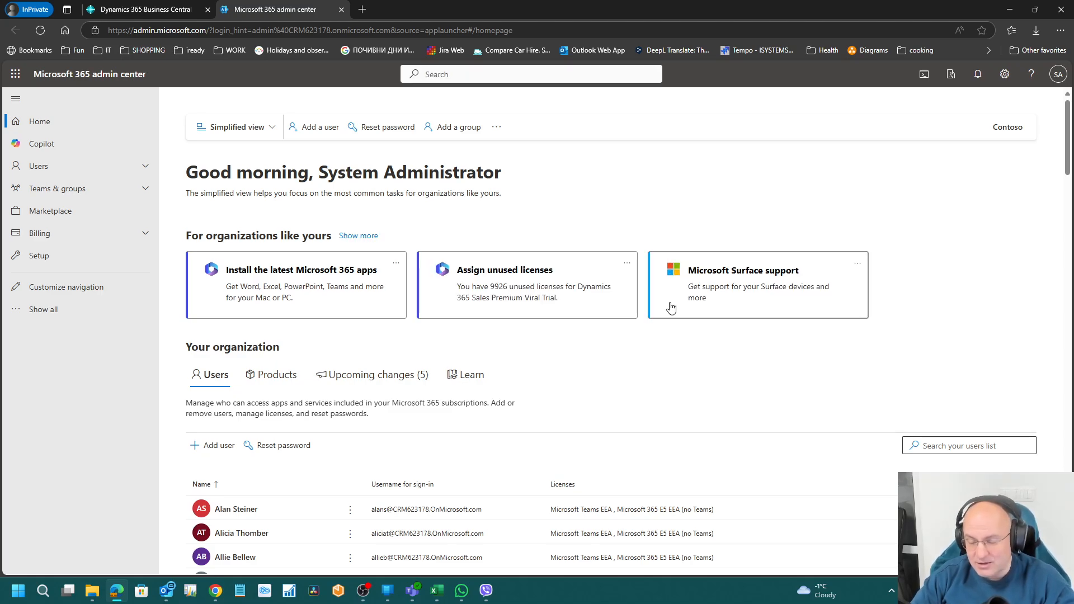
click(72, 167)
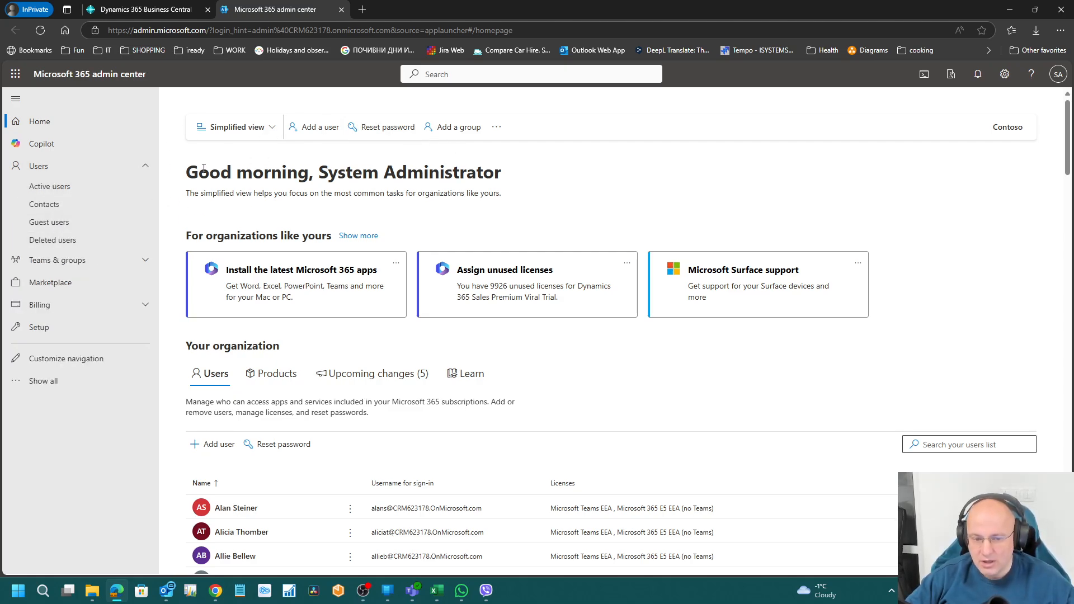
click(108, 193)
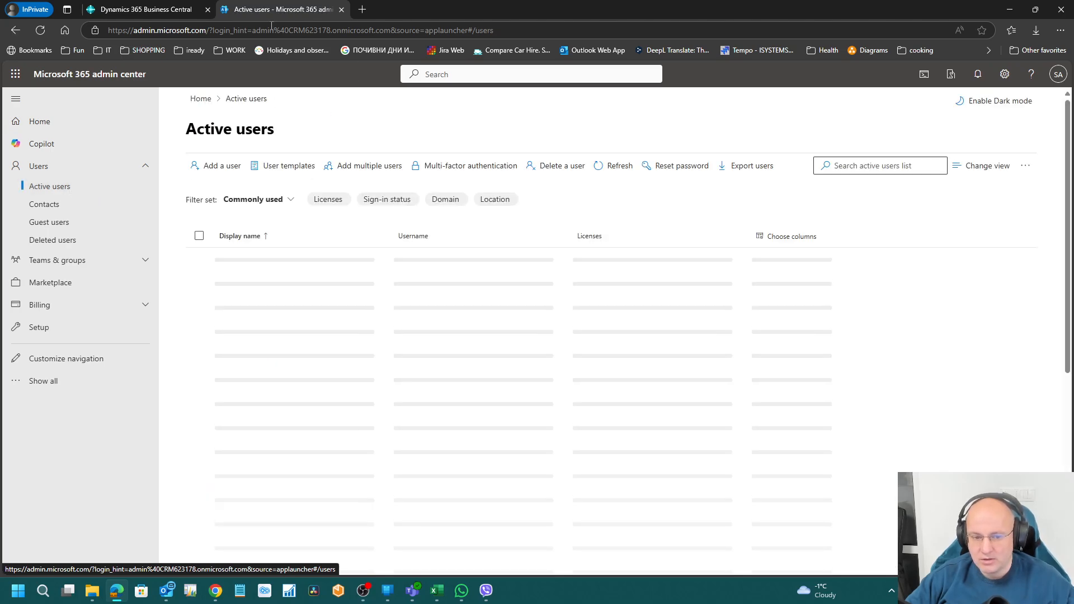
click(72, 391)
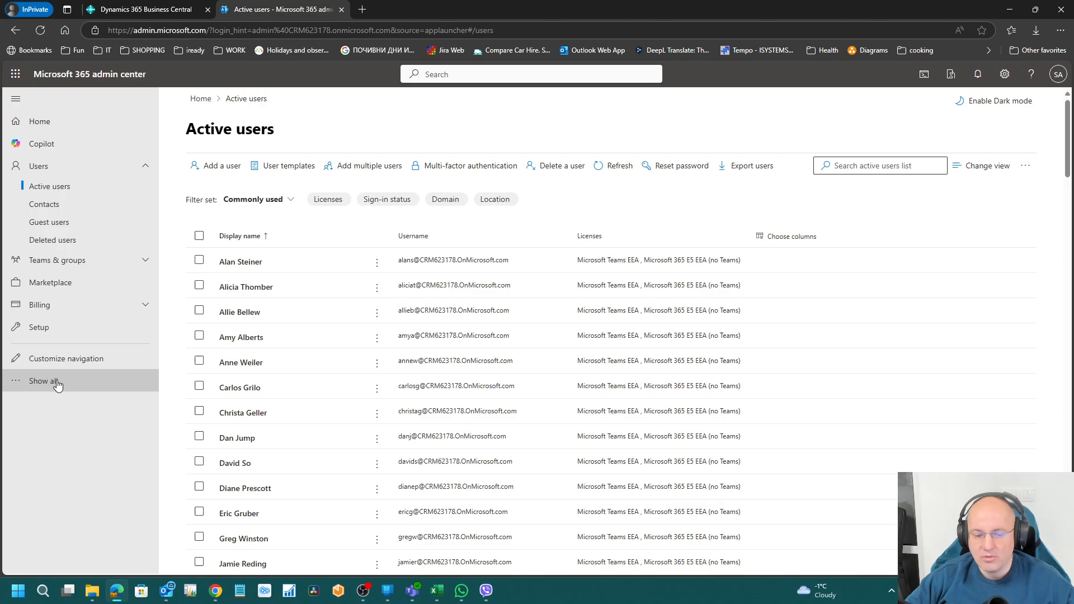
scroll(90, 448, down, 3)
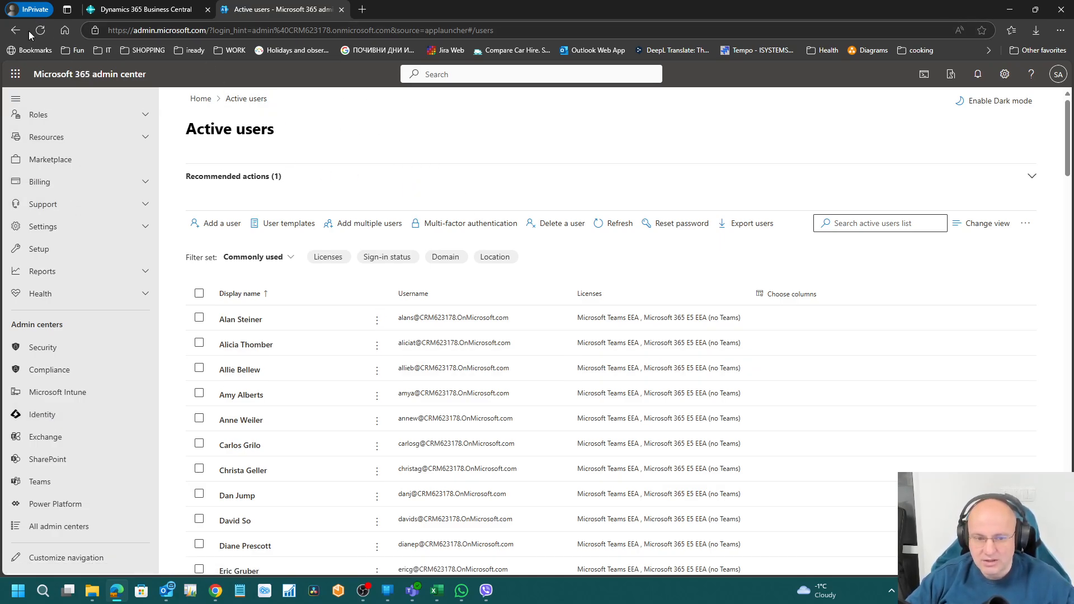
Step: Switch to Business Central, then return to the admin center's Active users list
click(15, 73)
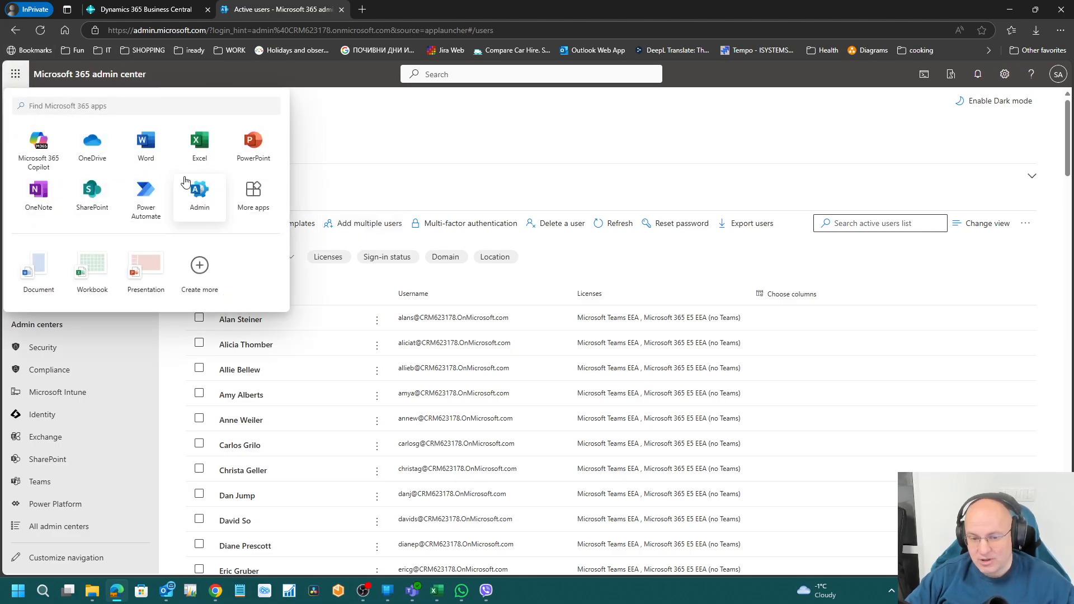
click(143, 9)
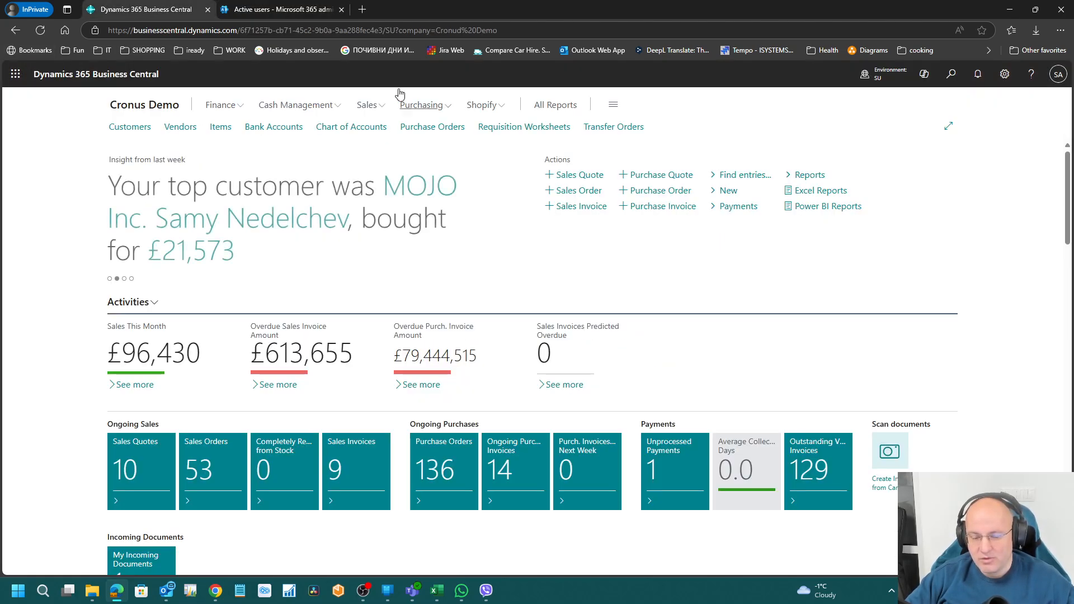
click(15, 75)
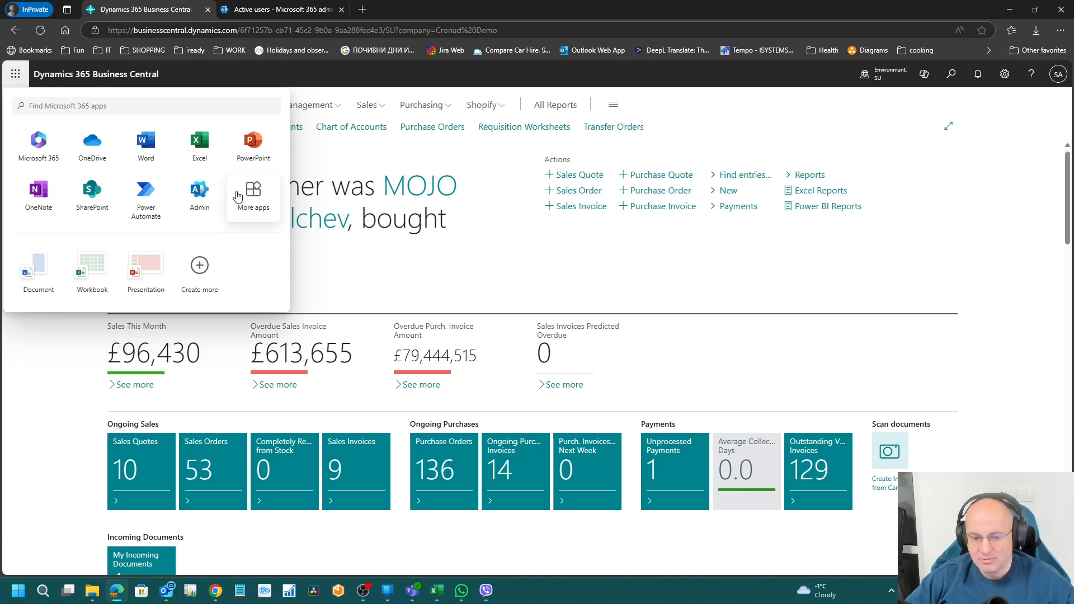
click(196, 204)
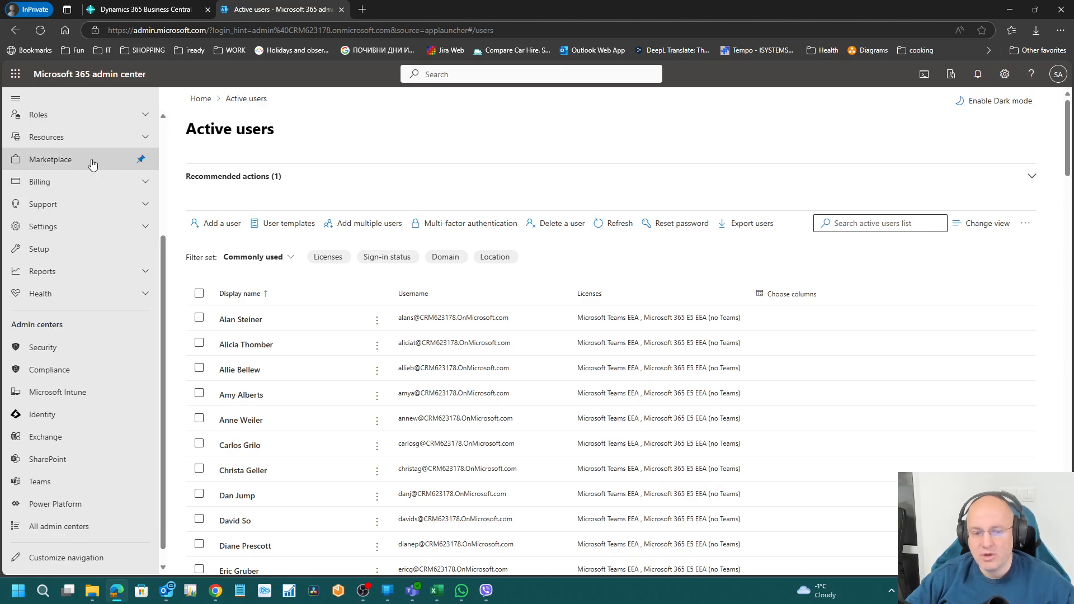
scroll(79, 179, up, 3)
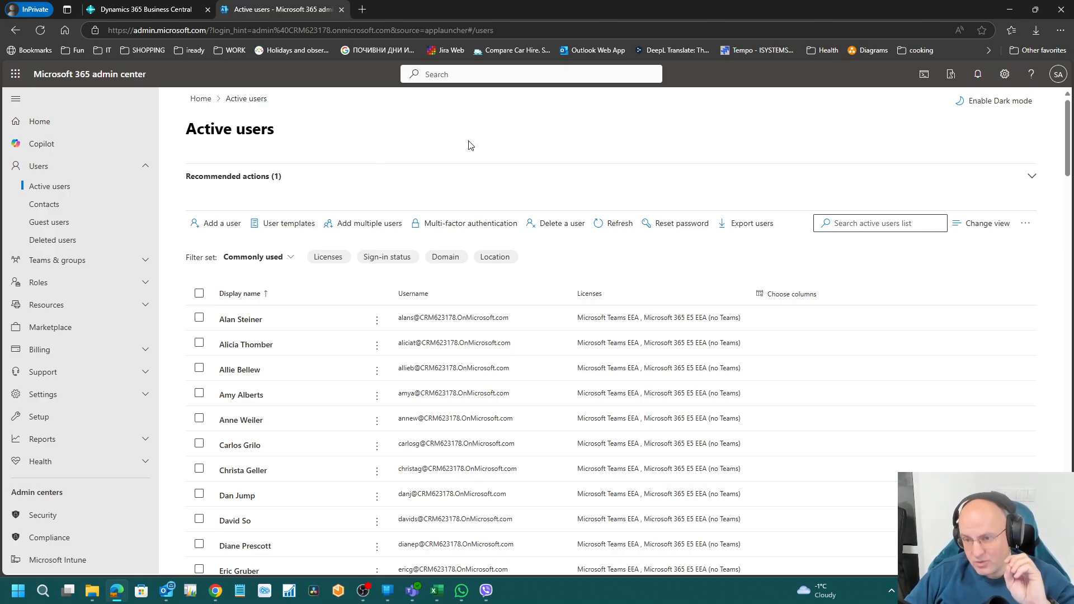
Step: Search the Active users list for 'student071' so only Student 071 remains
click(156, 11)
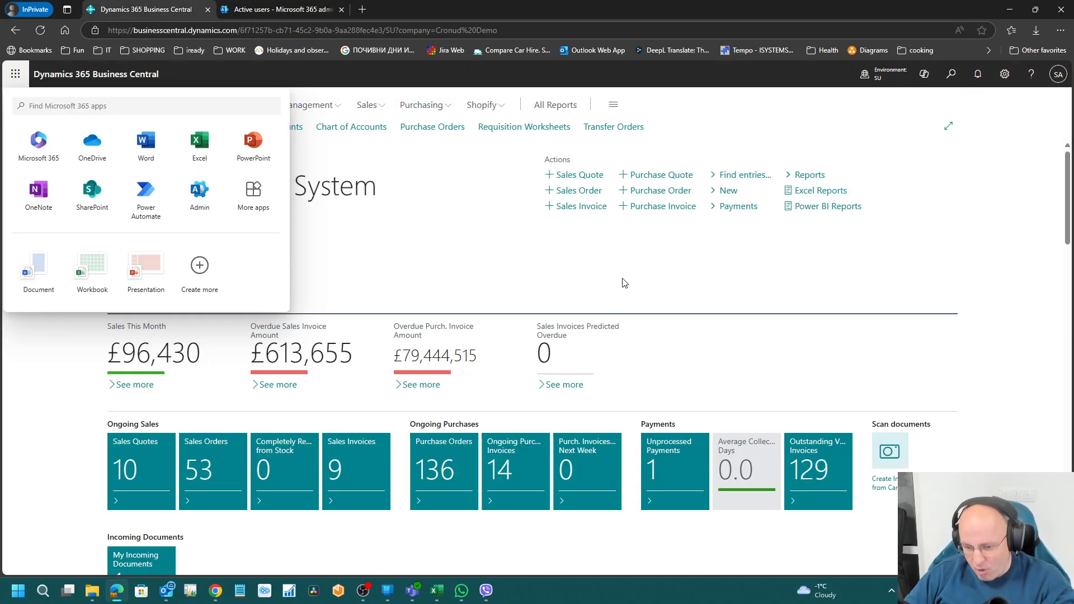
click(16, 74)
click(280, 10)
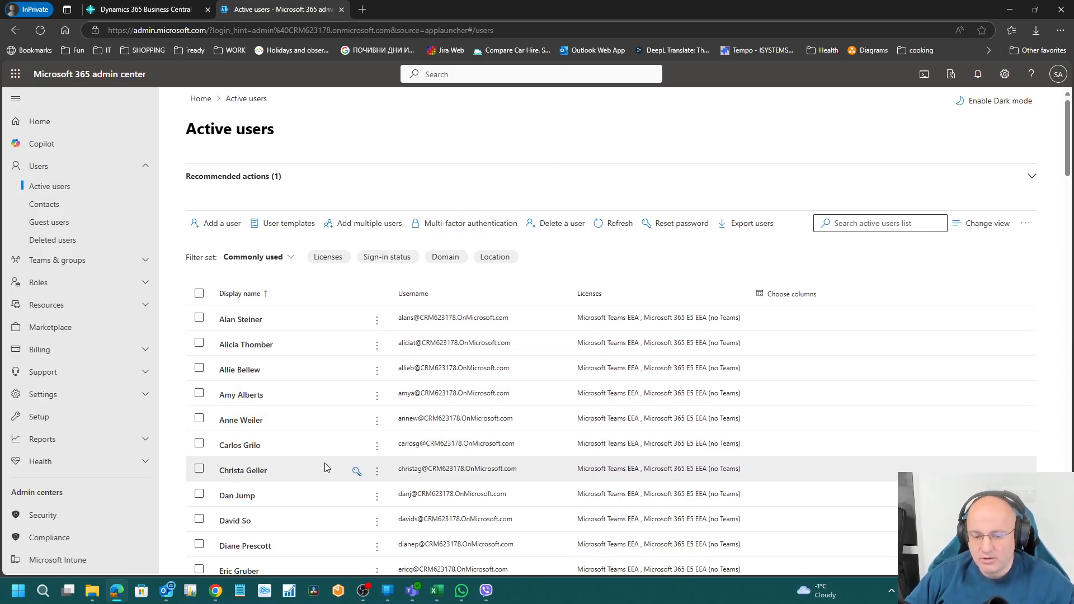
scroll(325, 462, down, 5)
click(873, 99)
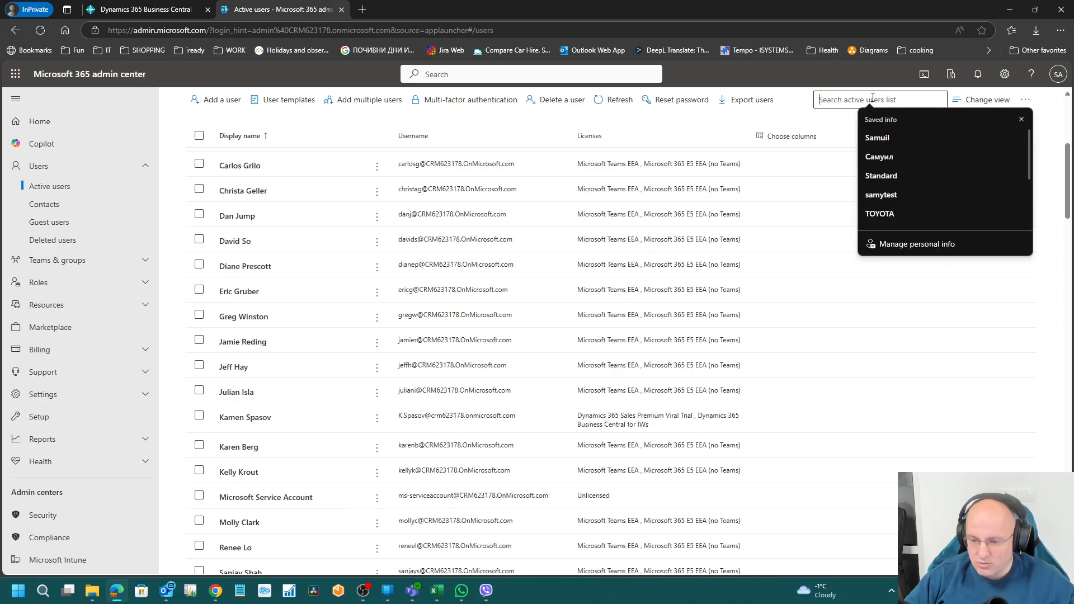
text(student)
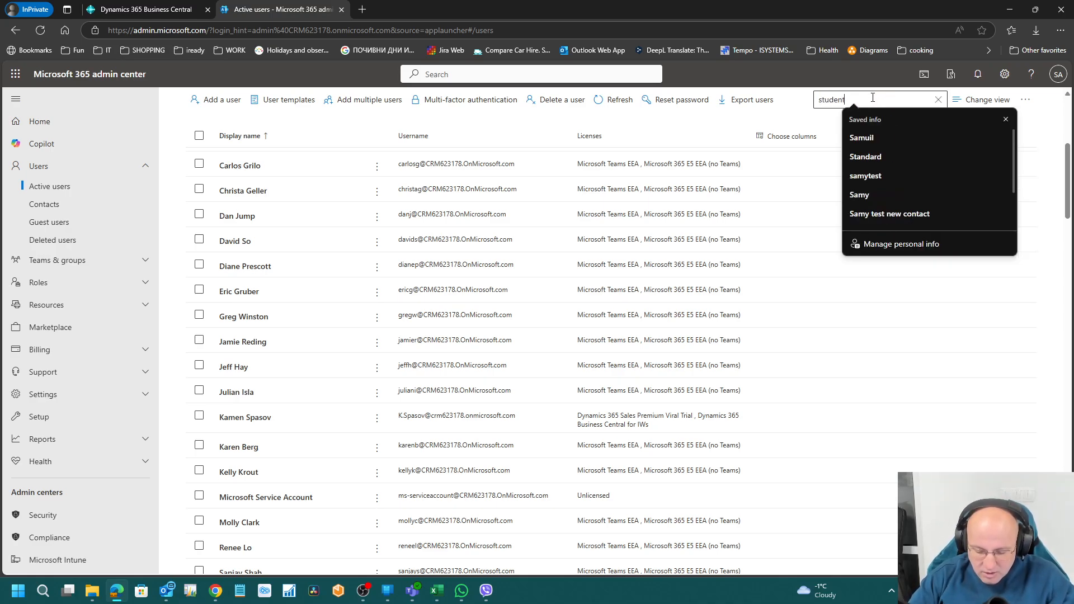
text(071)
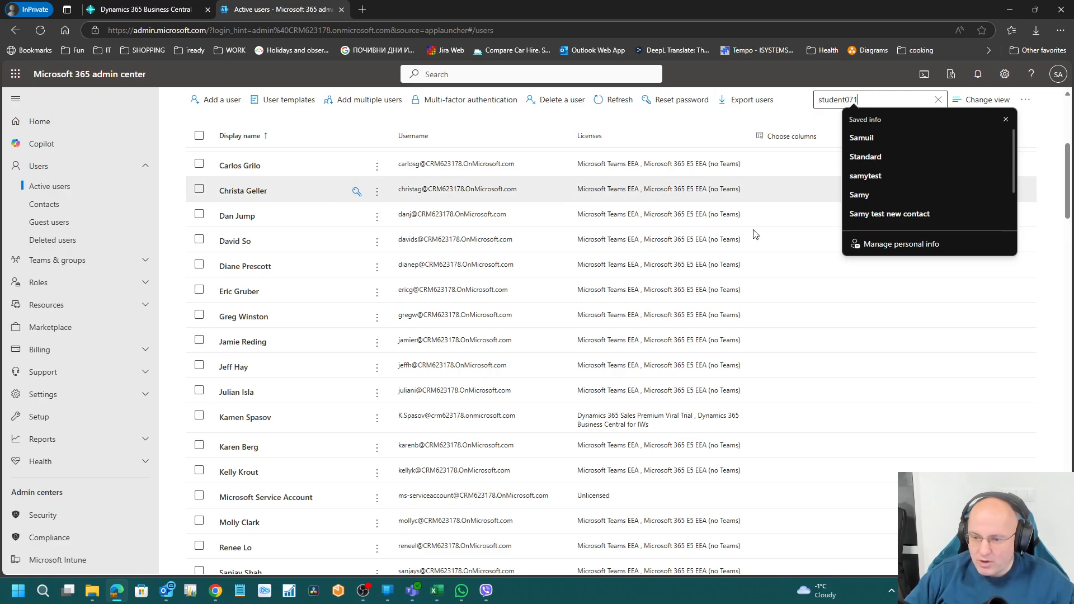
key(Return)
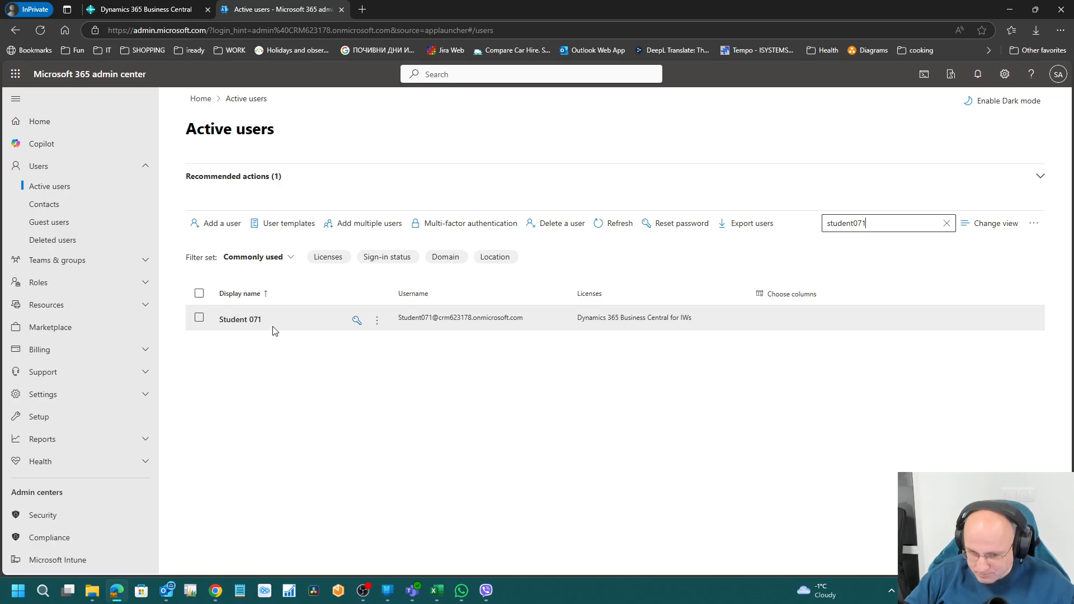
Step: Open Student 071's user details and its Manage admin roles panel
click(247, 322)
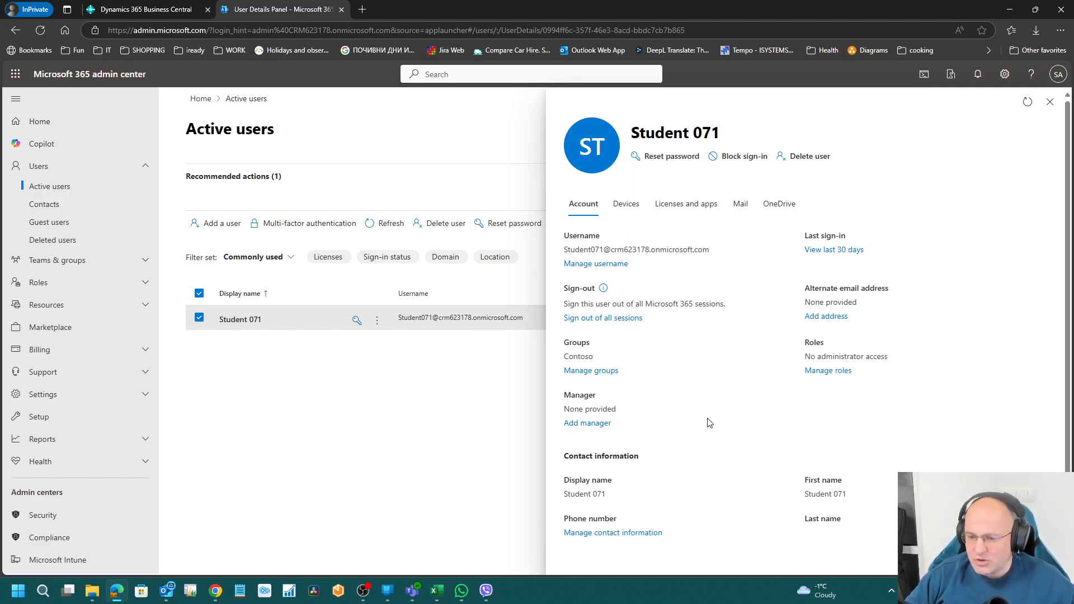
scroll(709, 422, down, 1)
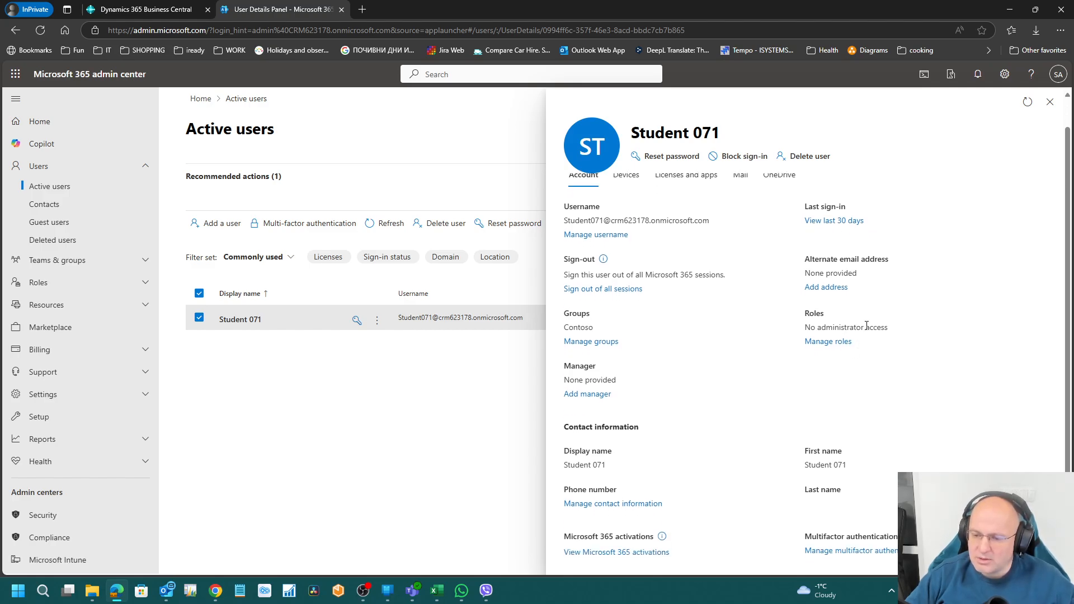
click(837, 341)
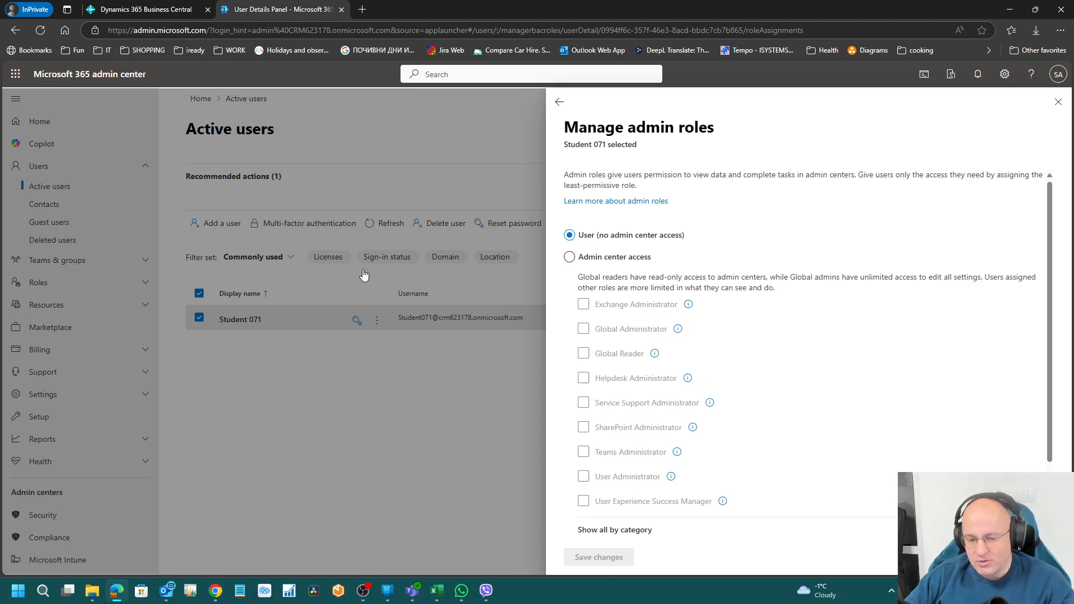
Step: Choose Admin center access for Student 071 and toggle the Global Administrator checkbox
click(621, 260)
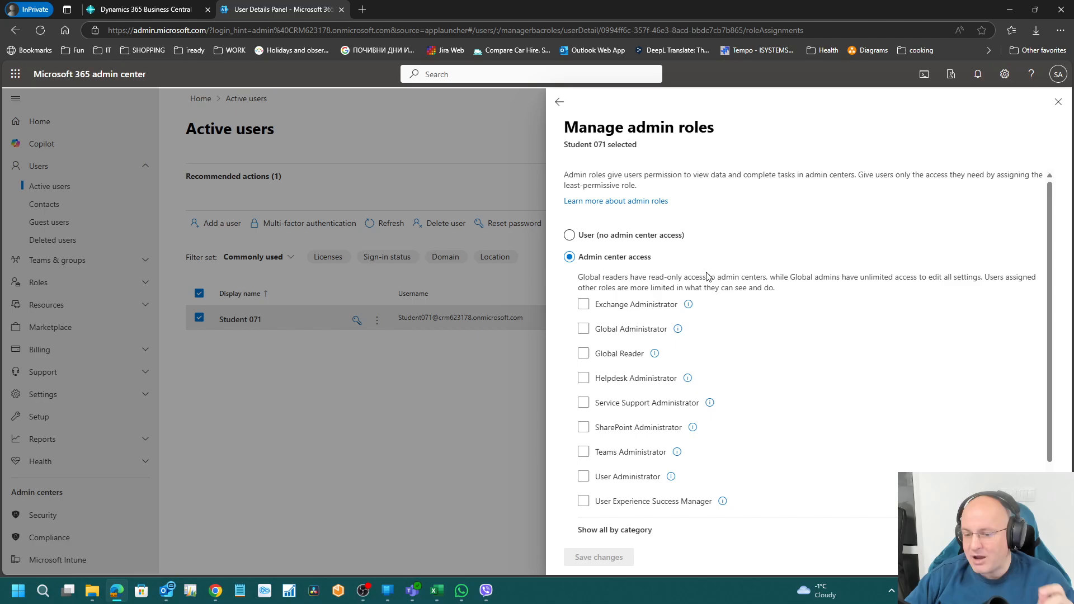
click(635, 335)
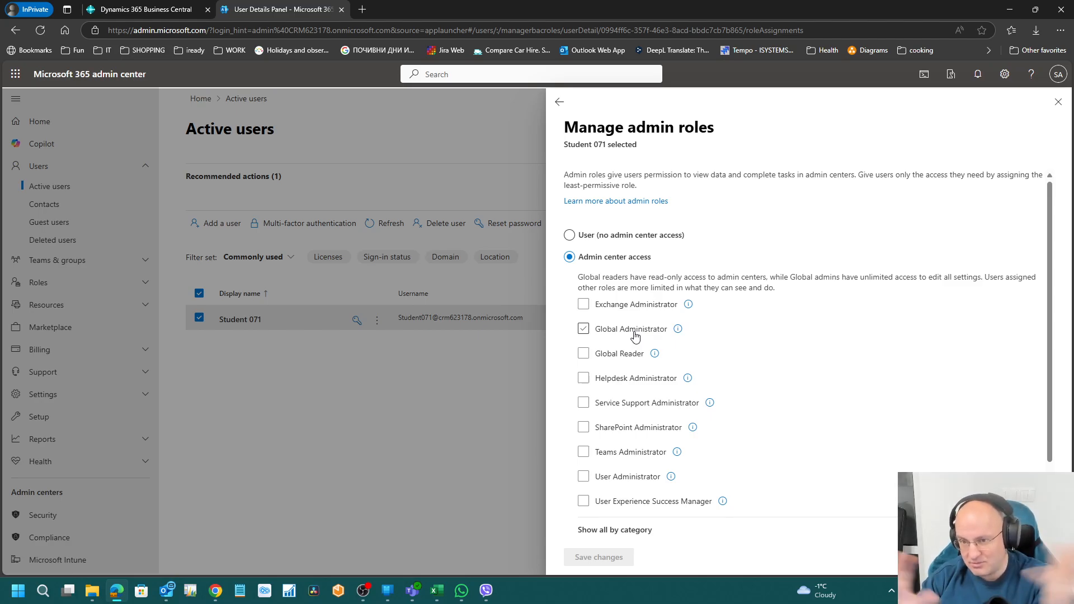
click(634, 335)
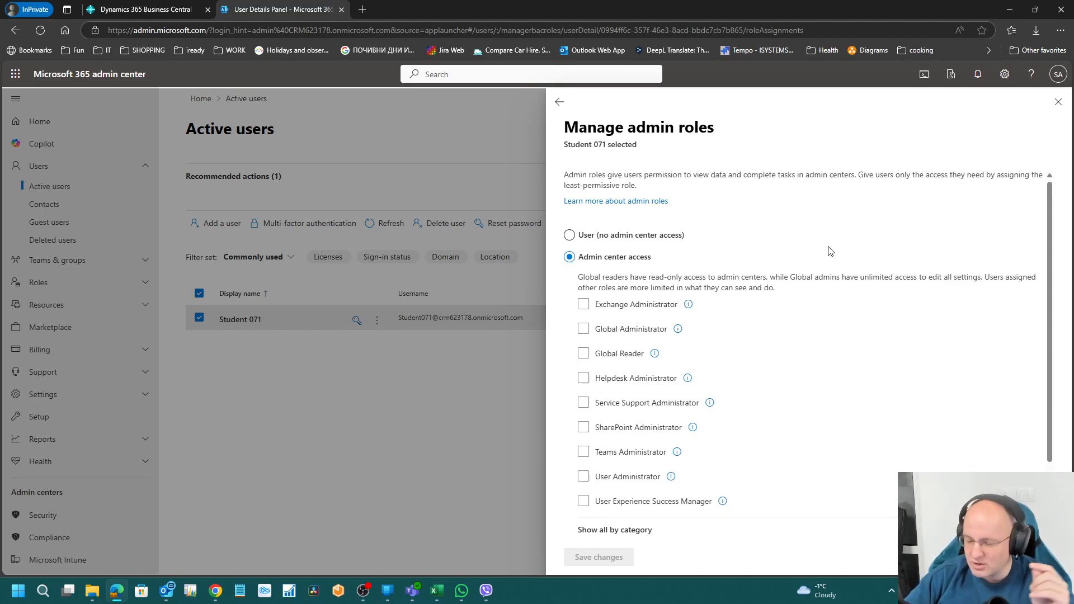
click(642, 332)
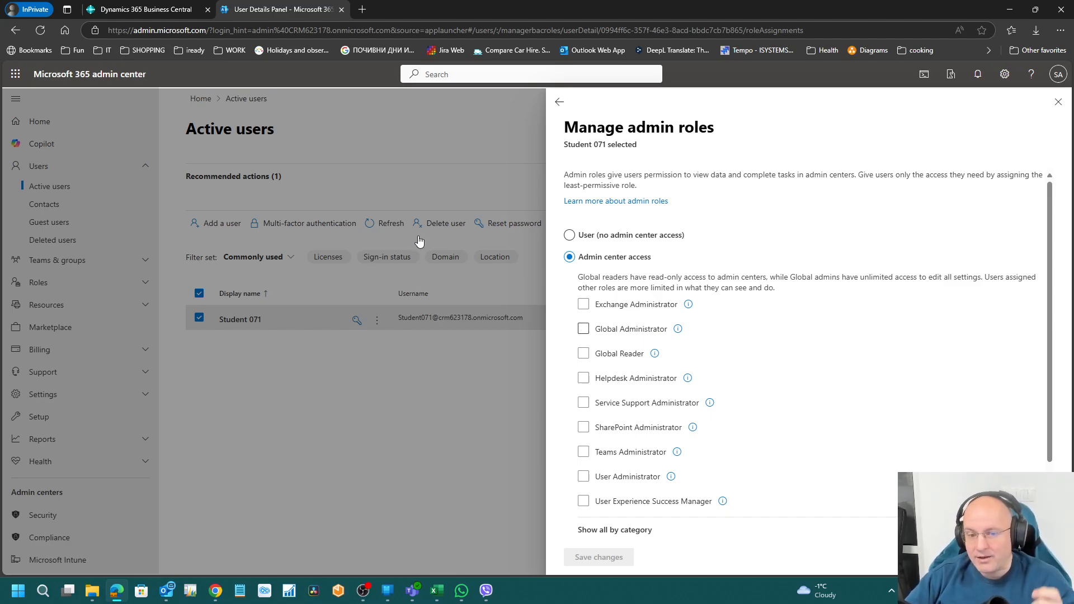
click(139, 14)
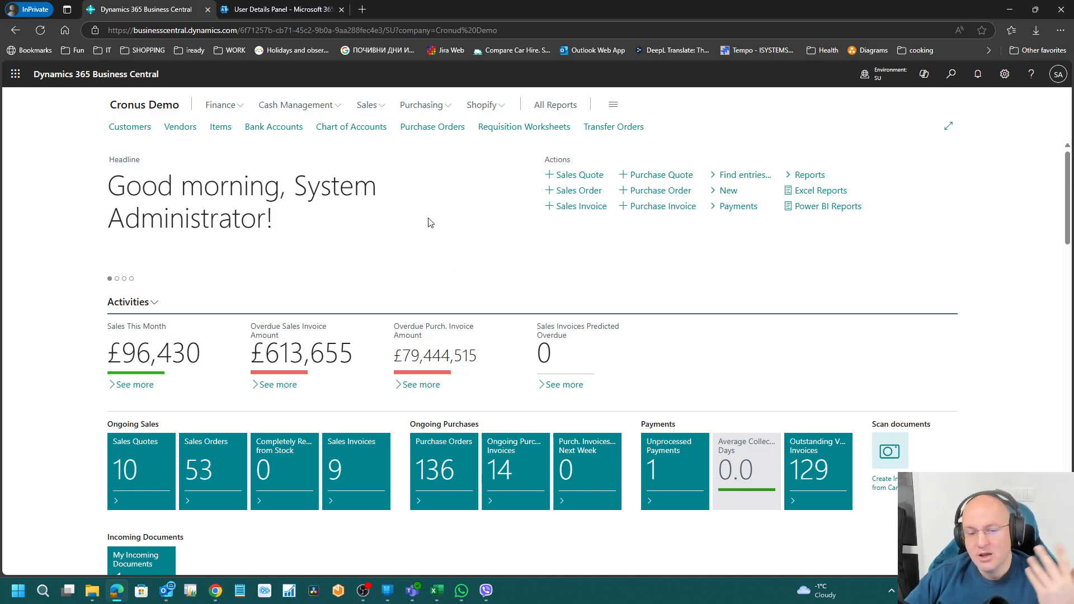
click(271, 12)
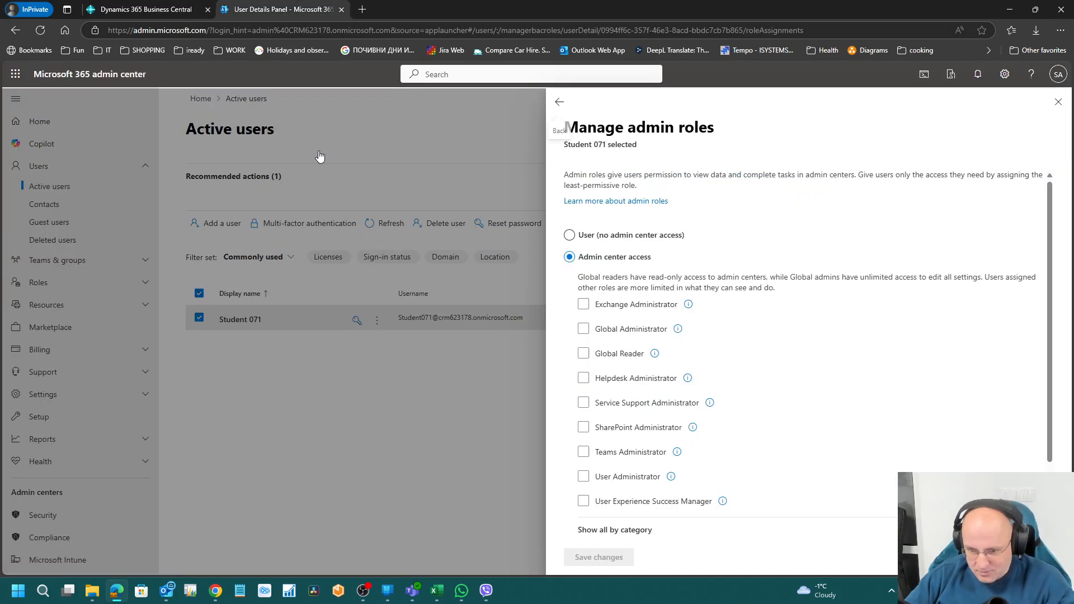
Step: List all roles by category and tick Dynamics 365 Business Central Administrator under Other
click(583, 330)
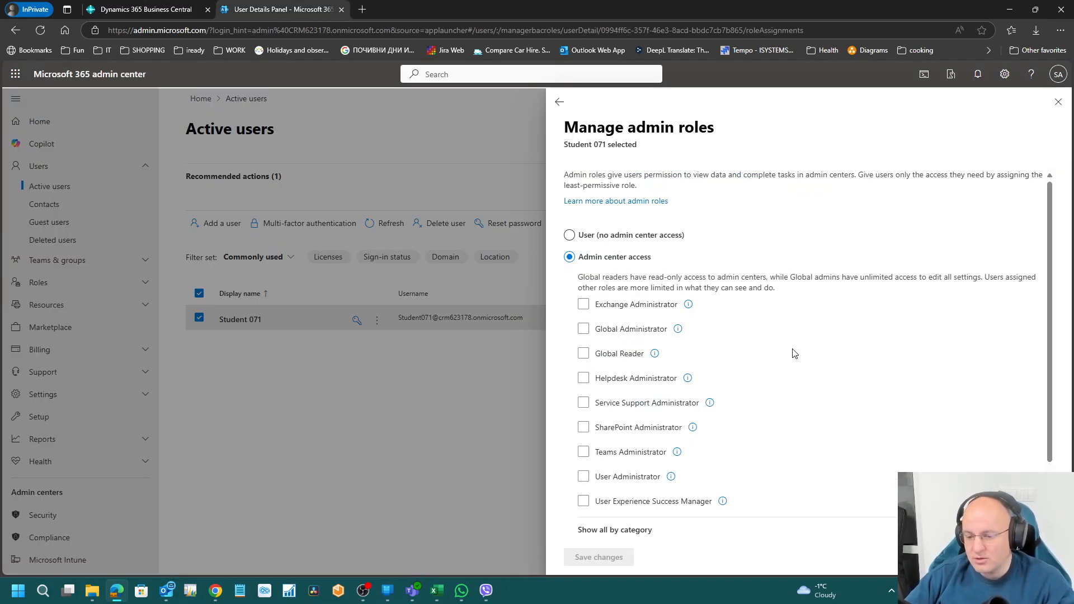
scroll(771, 411, down, 1)
scroll(771, 411, down, 3)
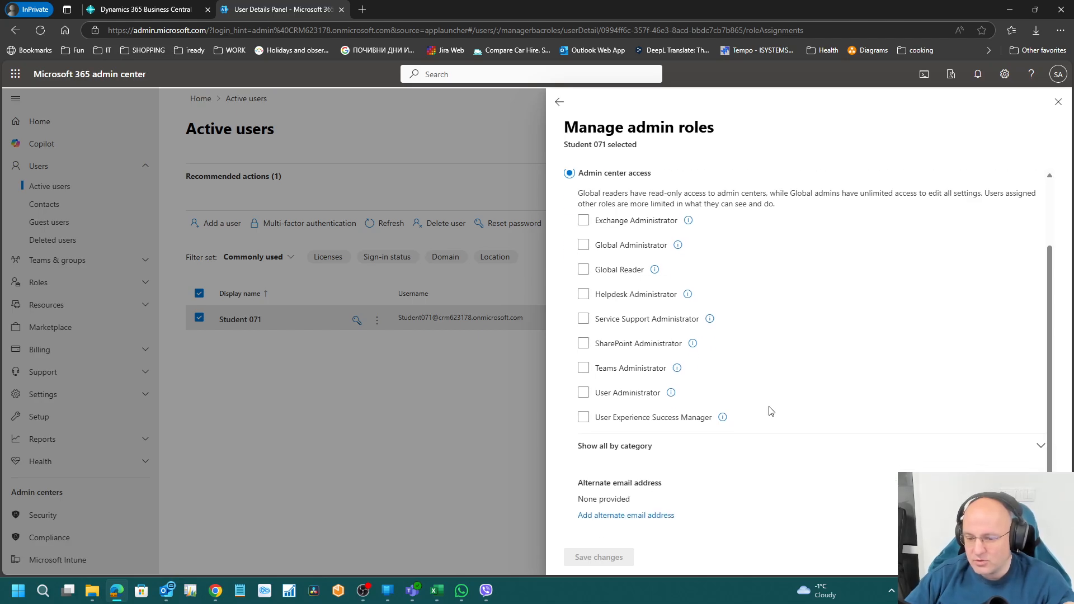
click(639, 448)
scroll(748, 462, down, 5)
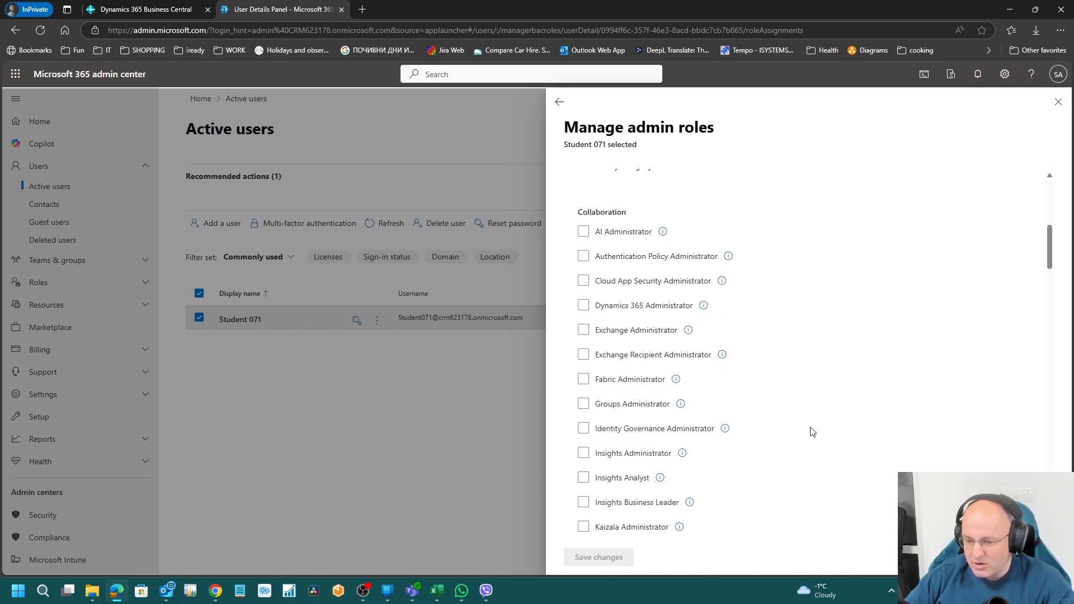
scroll(795, 436, down, 1)
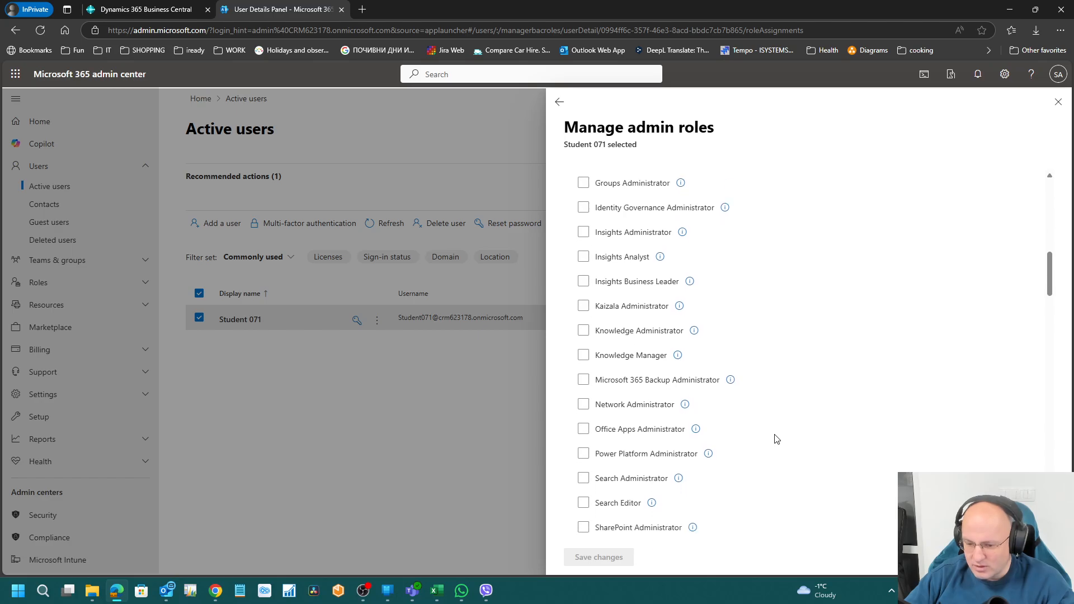
scroll(776, 439, down, 1)
scroll(776, 439, down, 4)
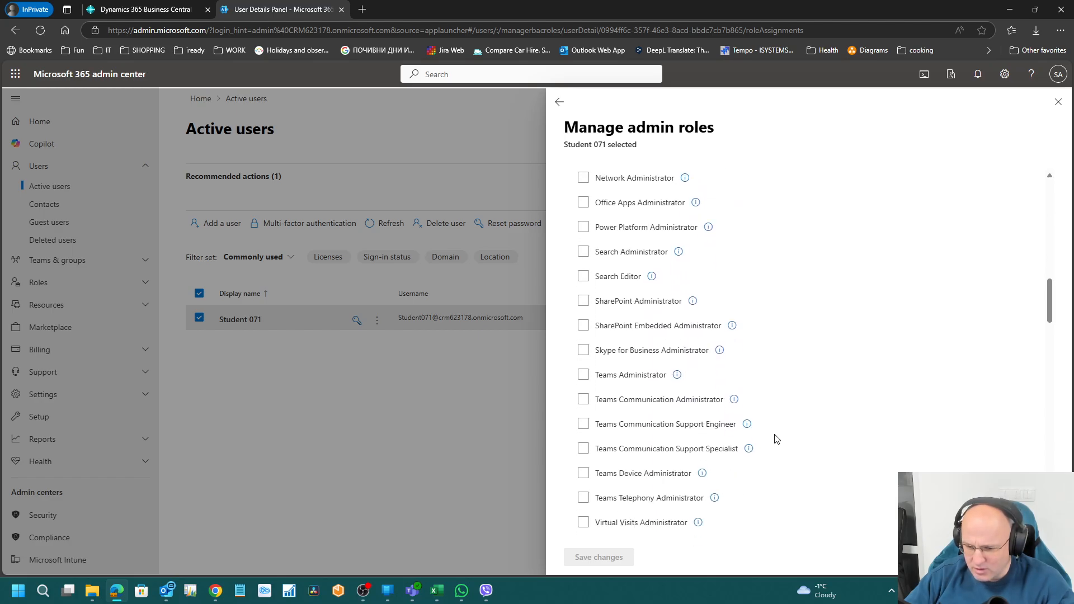
scroll(775, 440, down, 2)
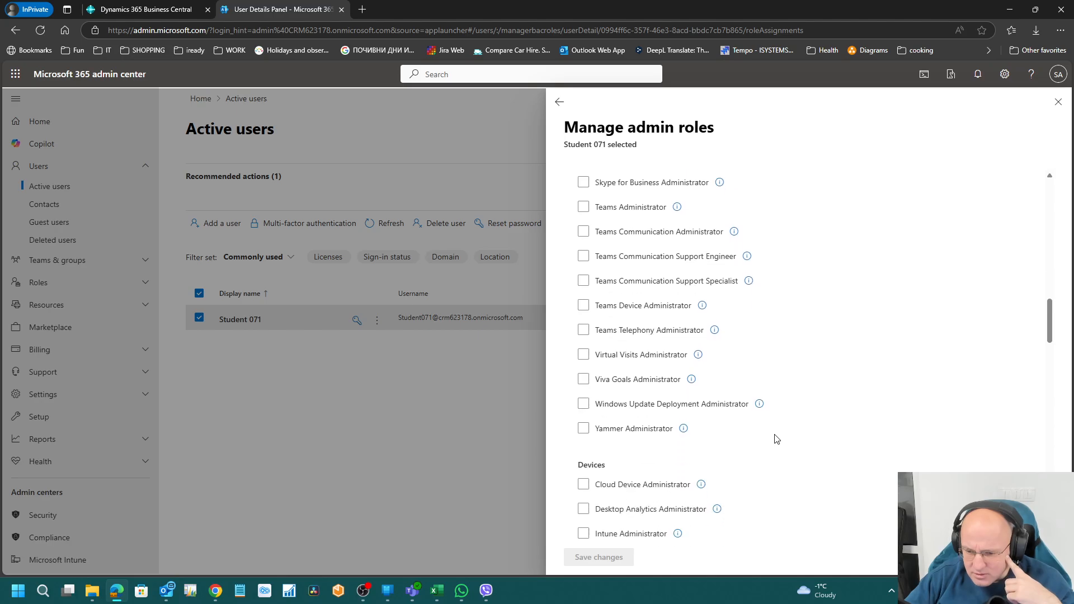
scroll(776, 439, down, 9)
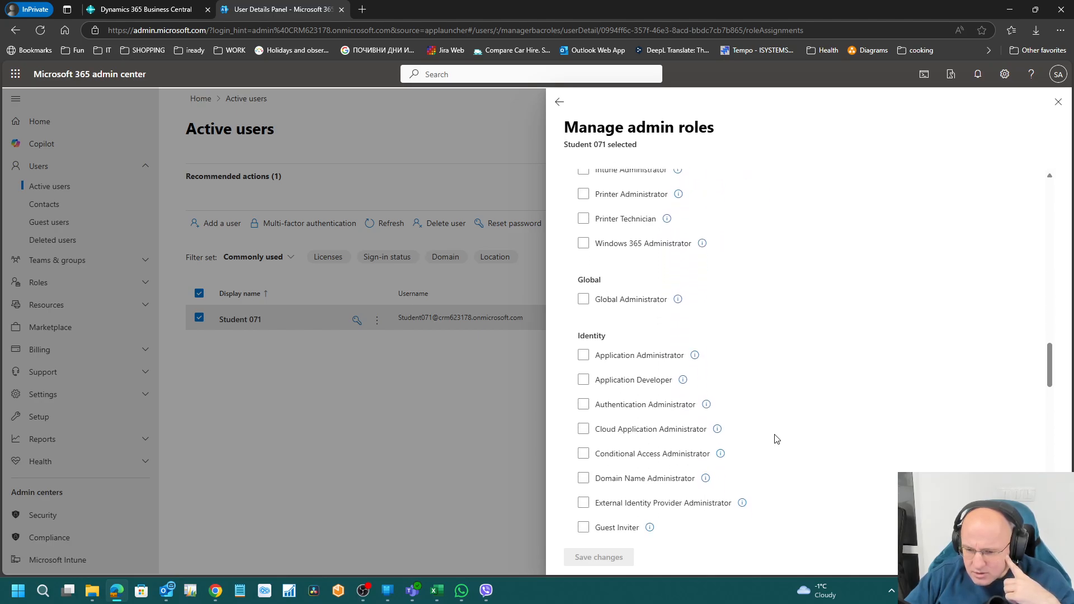
scroll(775, 439, down, 5)
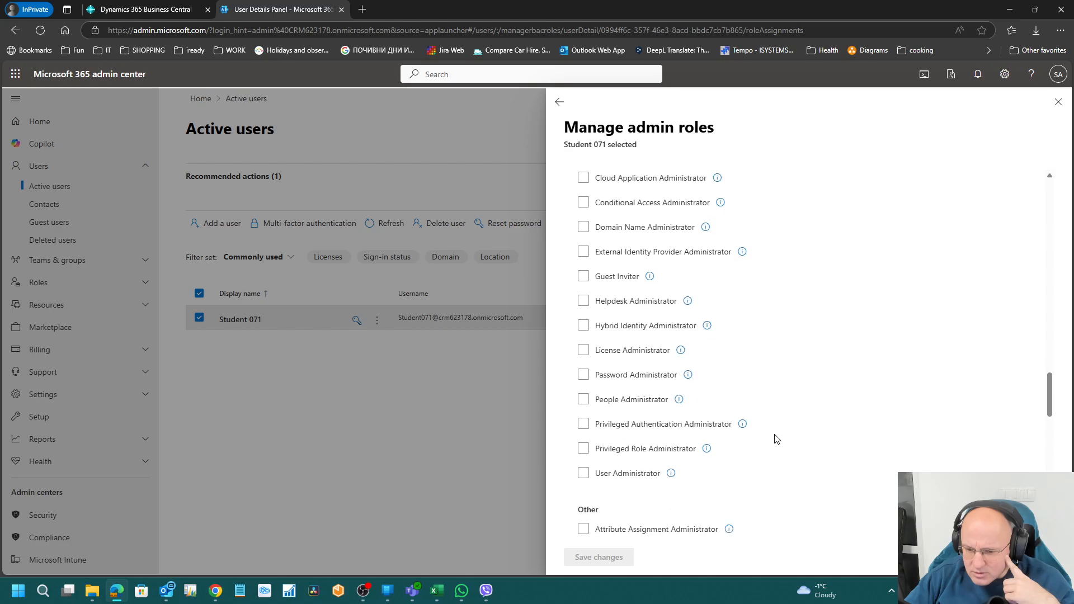
scroll(776, 439, down, 3)
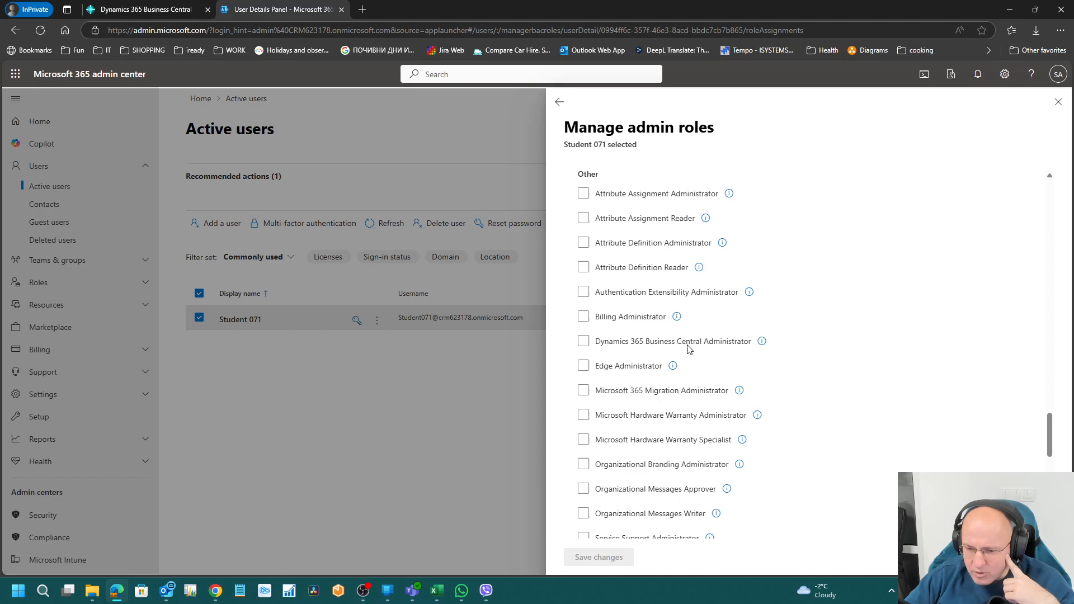
click(613, 348)
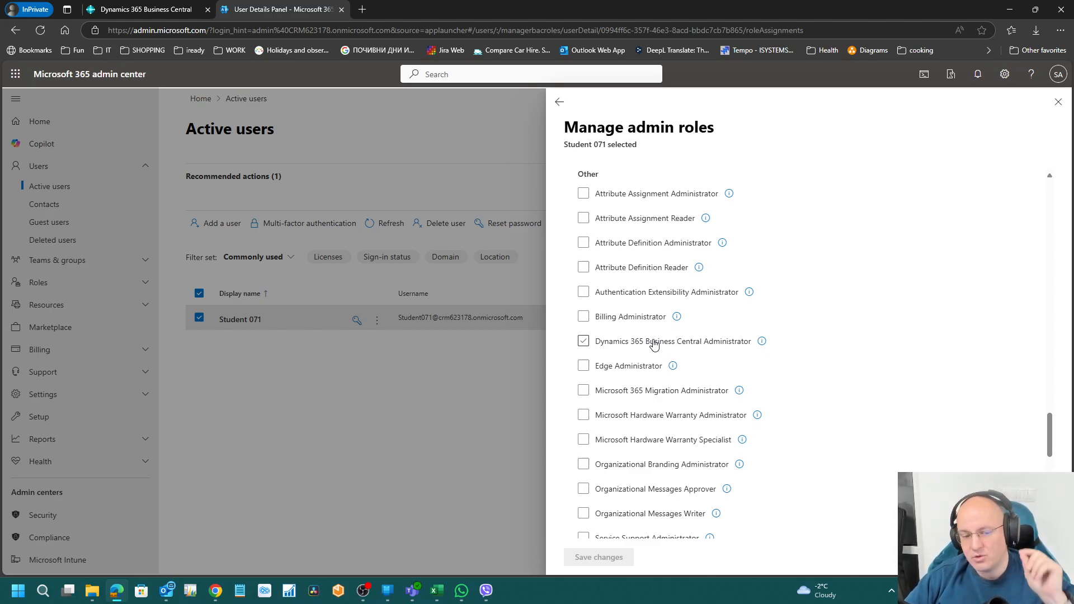
Step: Re-tick Business Central Administrator after trying Microsoft Hardware Warranty Administrator, then go to Business Central
click(654, 343)
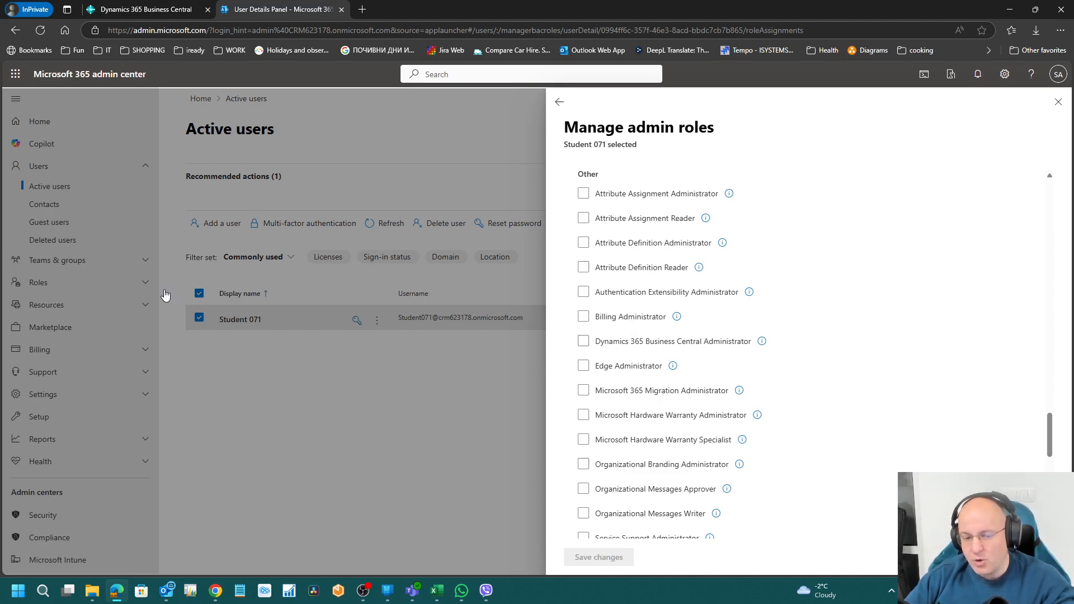
click(666, 413)
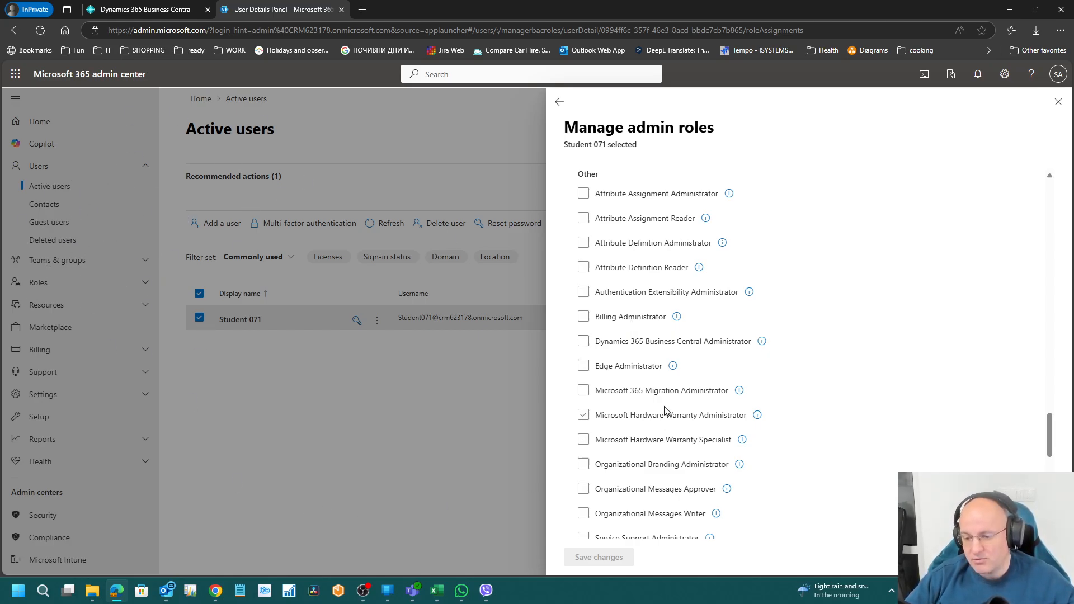
click(661, 344)
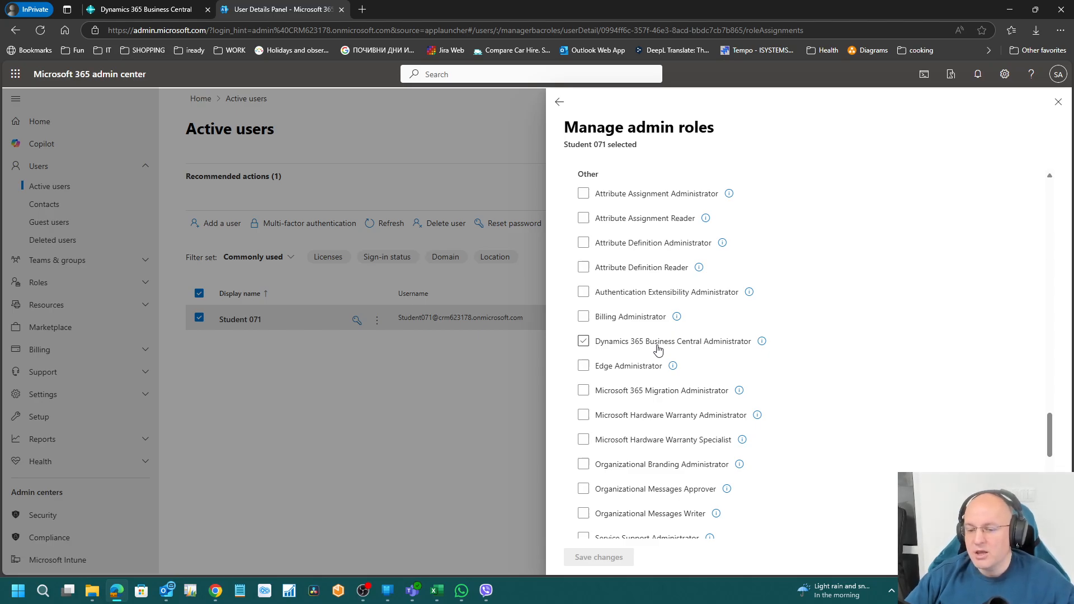
click(122, 10)
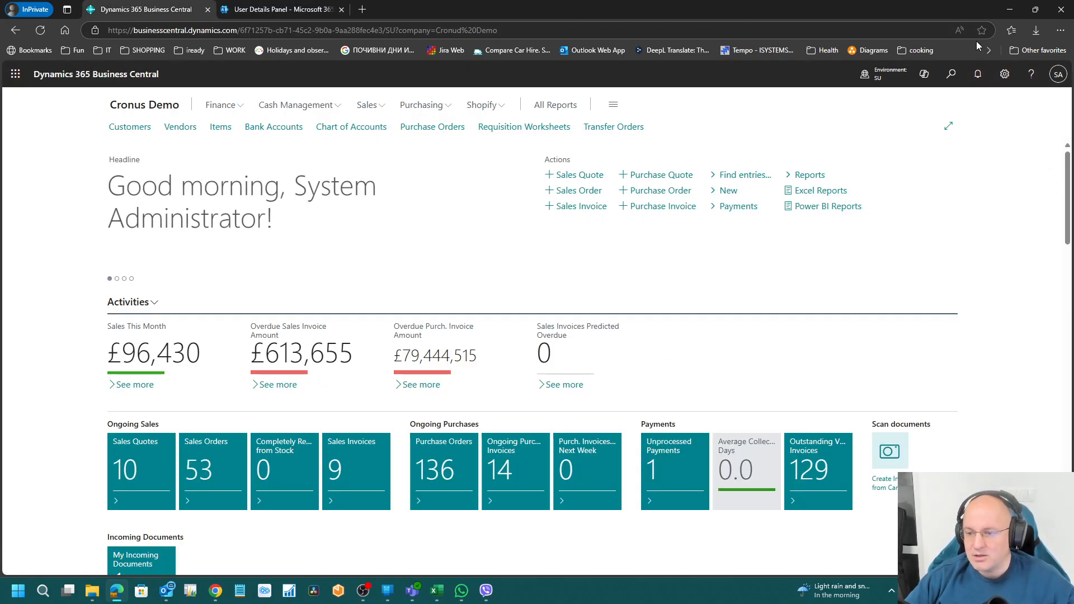
Step: Open the Business Central admin center from settings to see the Production and SU environments
click(1005, 76)
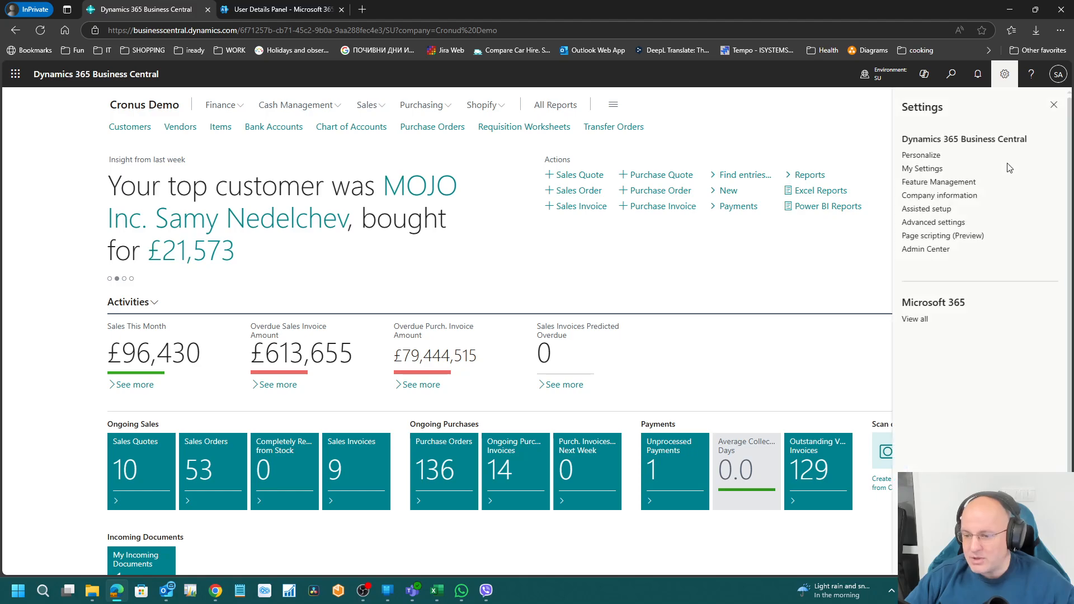
click(921, 250)
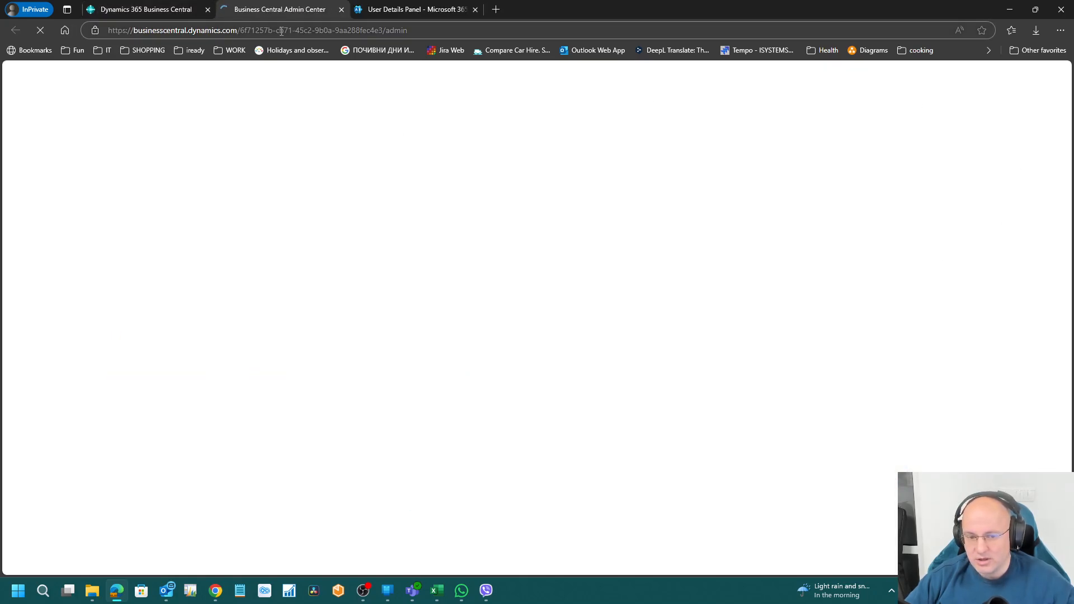
drag(390, 30, 135, 37)
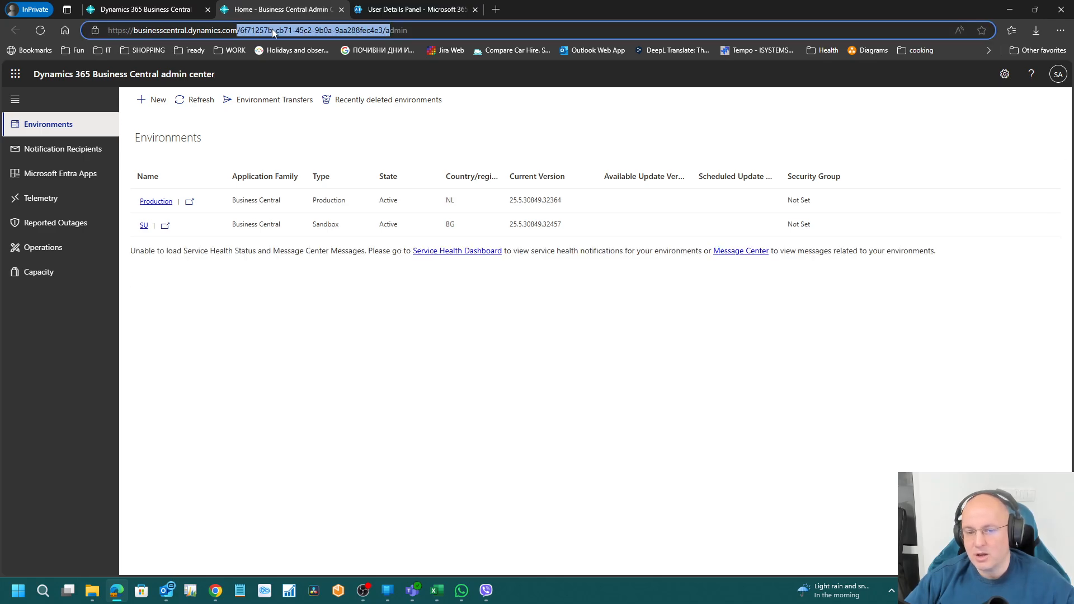
click(438, 29)
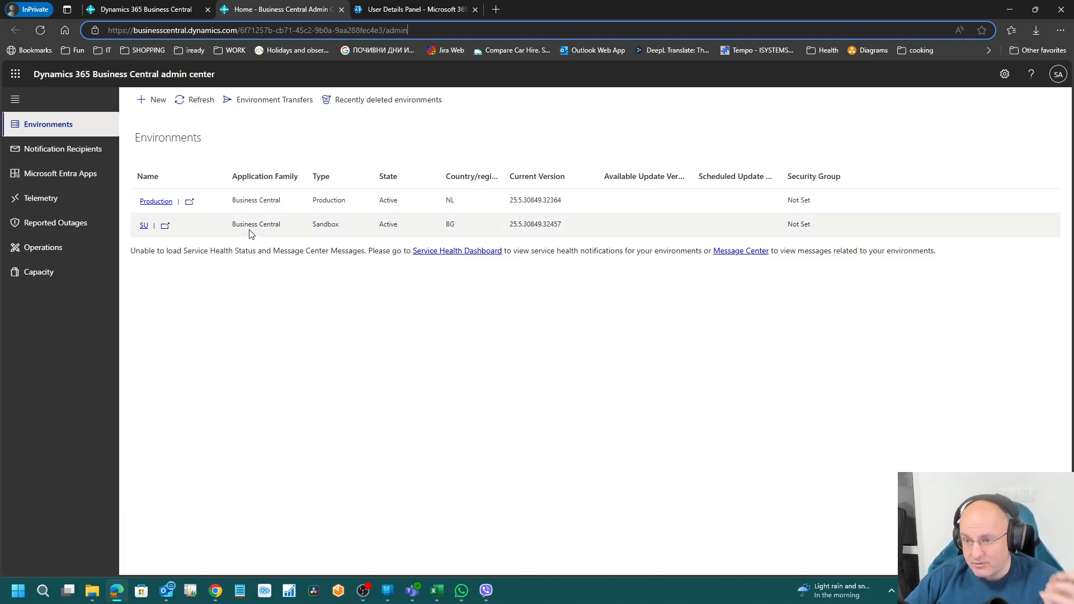
Step: Save Dynamics 365 Business Central Administrator for Student 071 and close the Business Central admin center
click(411, 9)
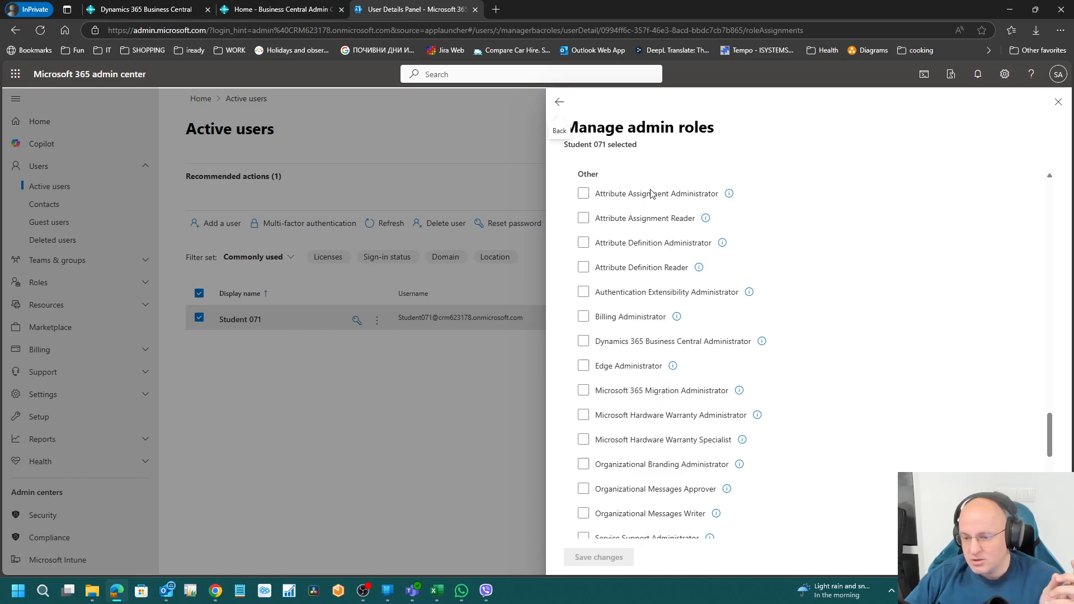
scroll(643, 364, up, 3)
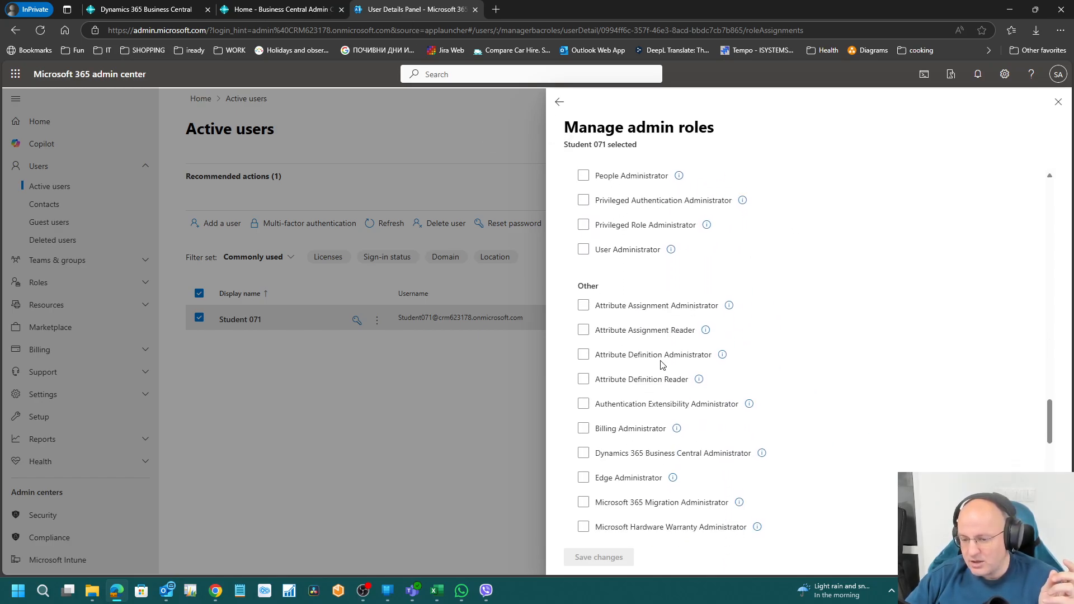
scroll(662, 365, down, 1)
click(697, 398)
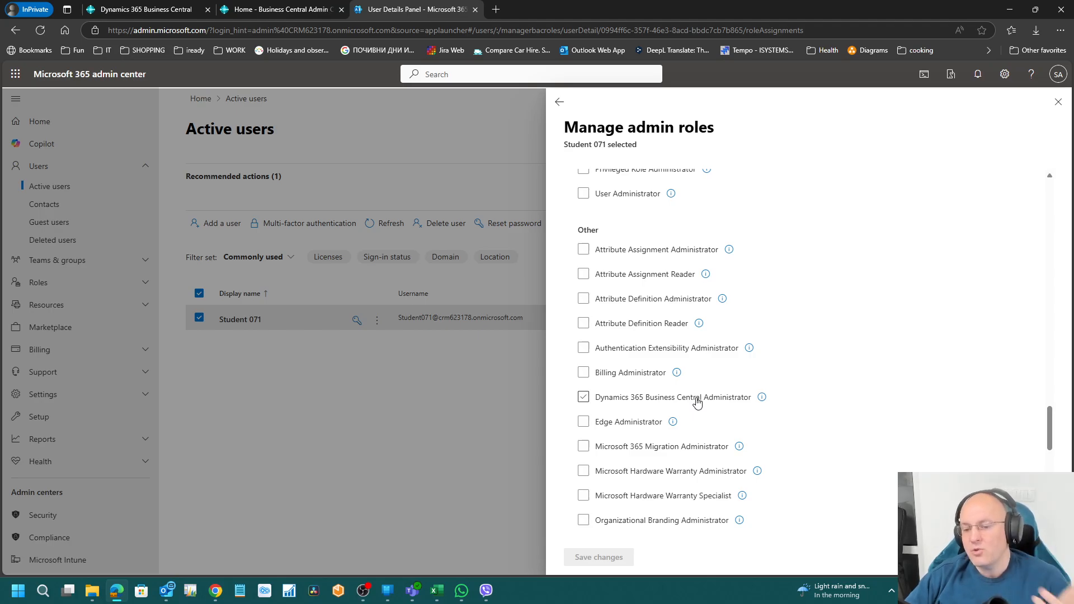
click(697, 399)
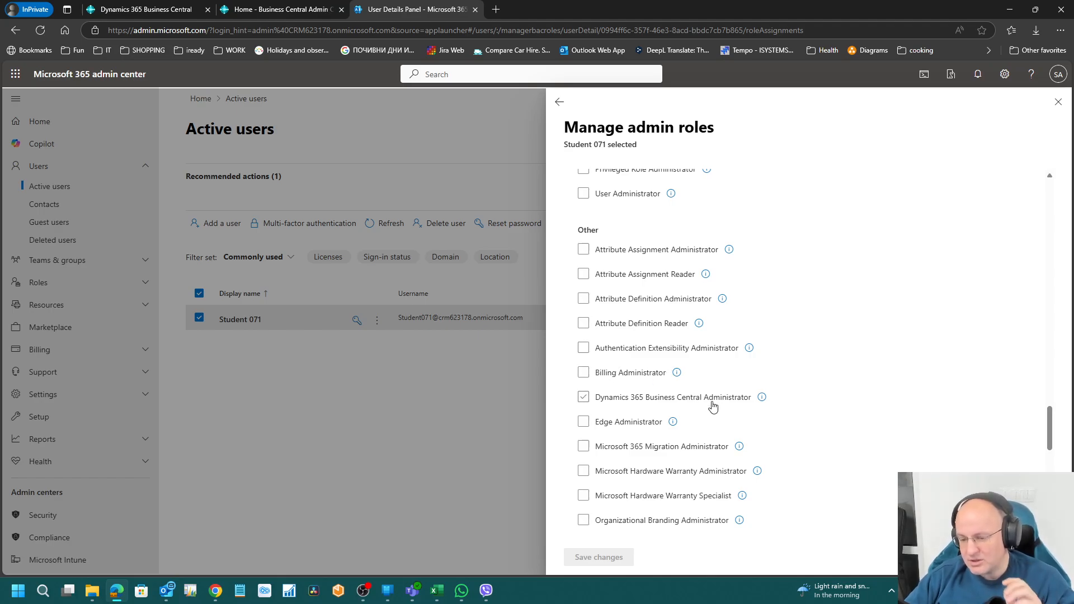
click(688, 399)
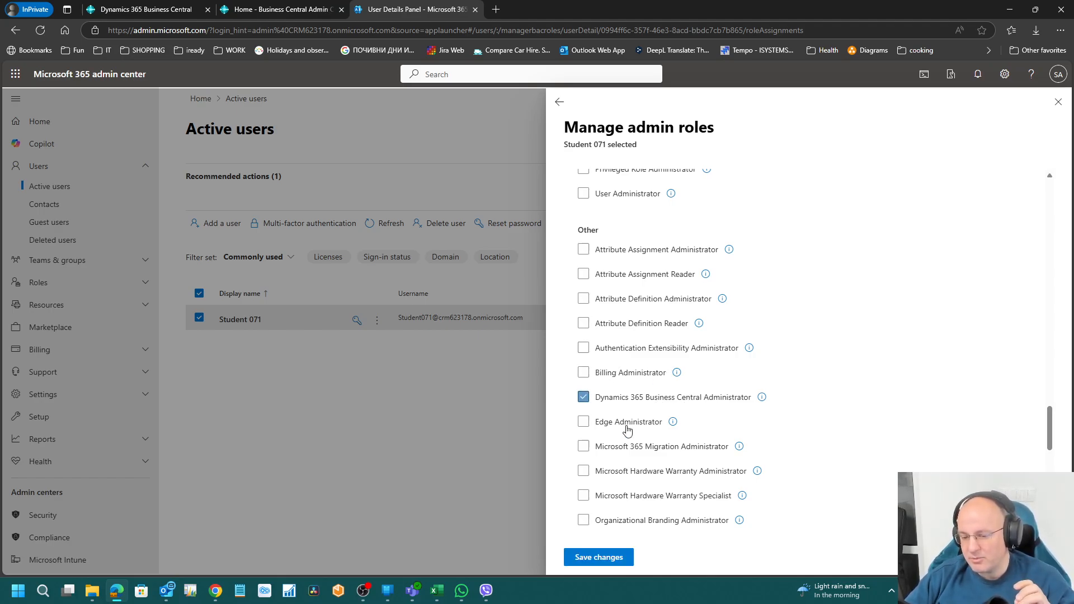
click(598, 557)
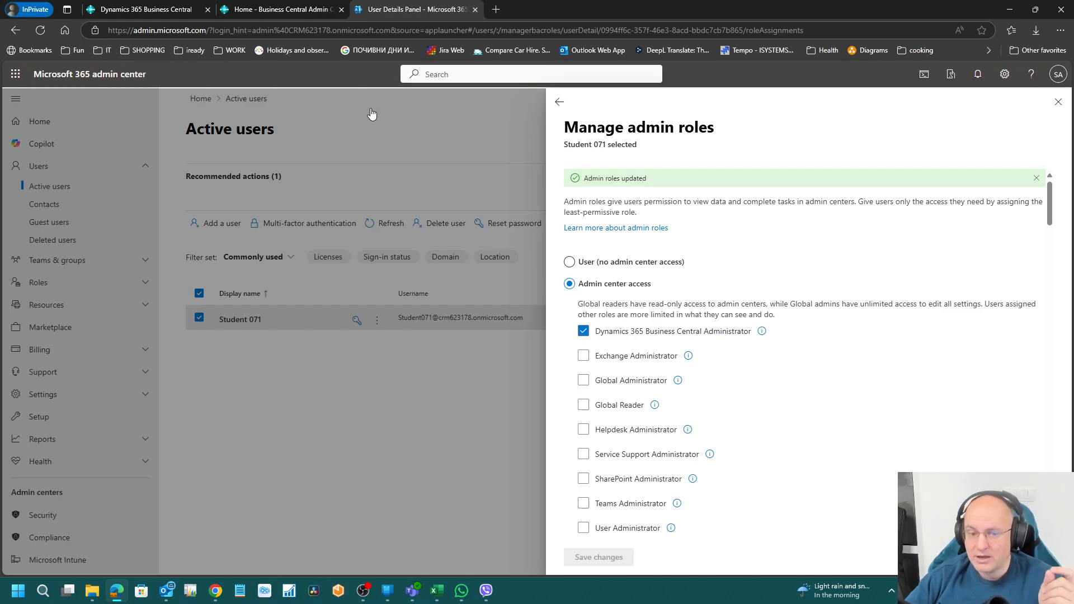
click(332, 12)
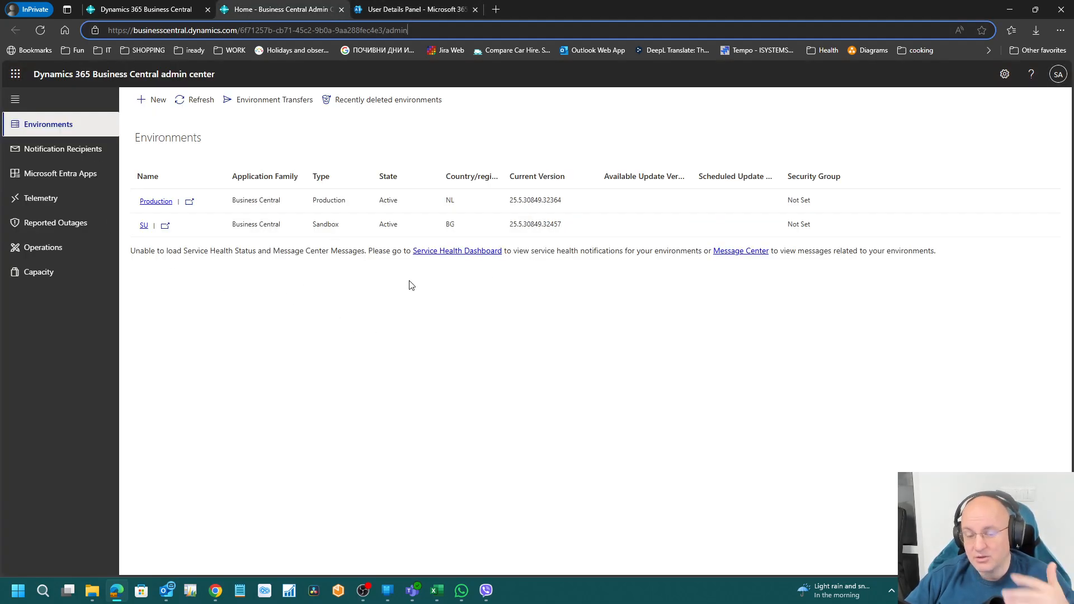
click(342, 9)
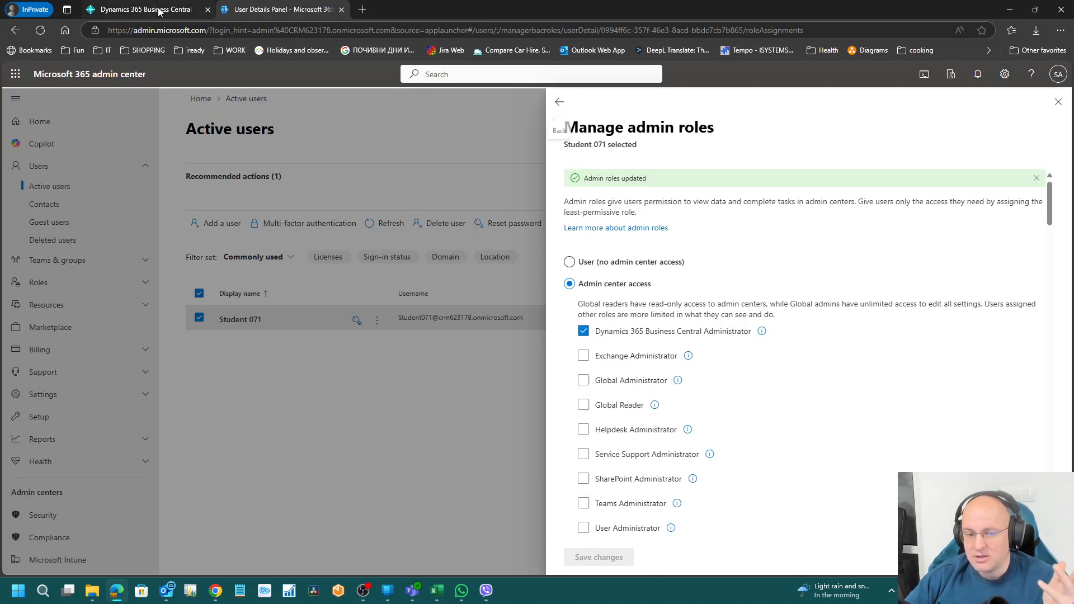
Step: Check Student 071's Business Central for IWs licence, close the panel, and switch to Chrome
click(558, 103)
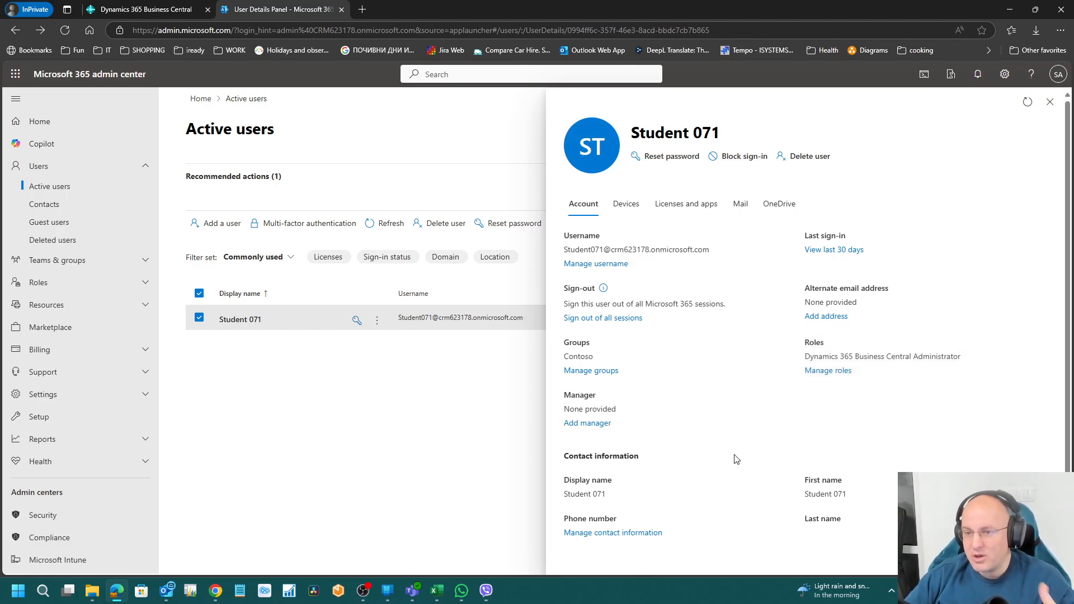
click(684, 214)
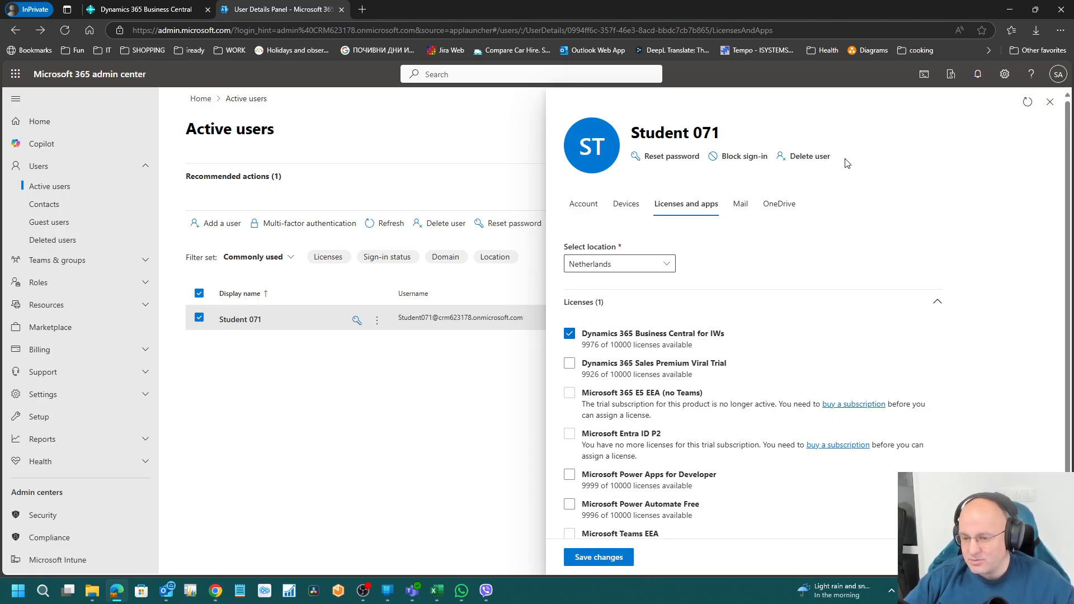
click(1051, 103)
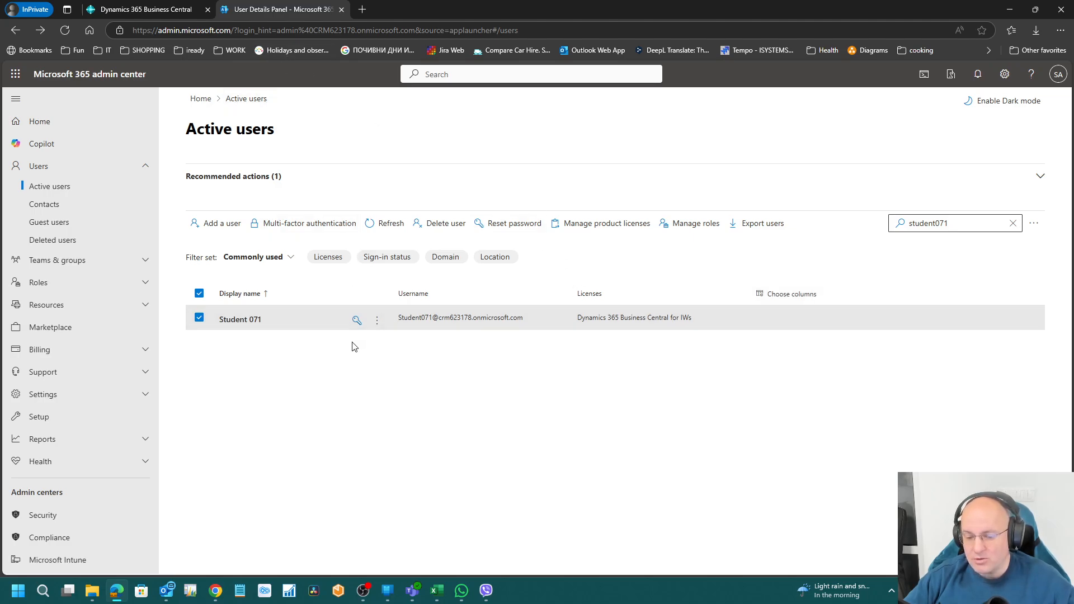
click(215, 590)
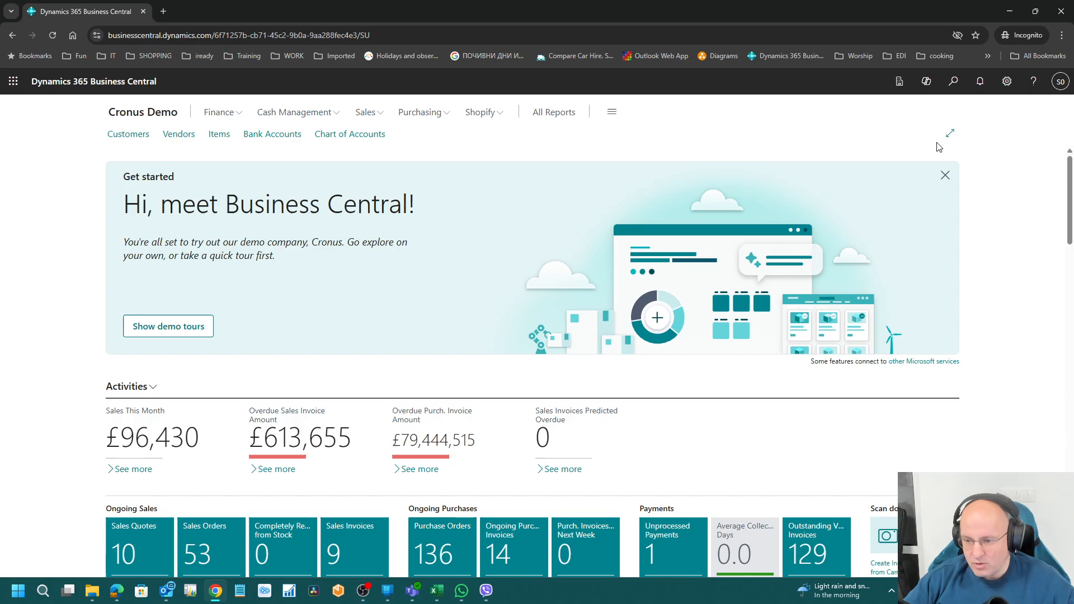
Step: Check the signed-in account, then open the Users page by searching 'user'
click(1060, 82)
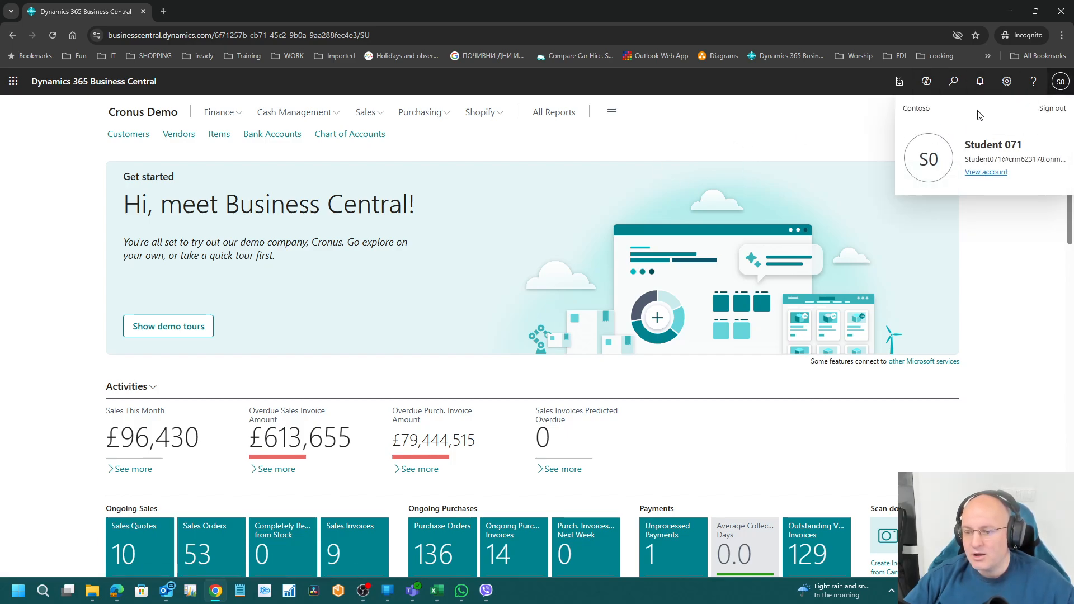
click(803, 157)
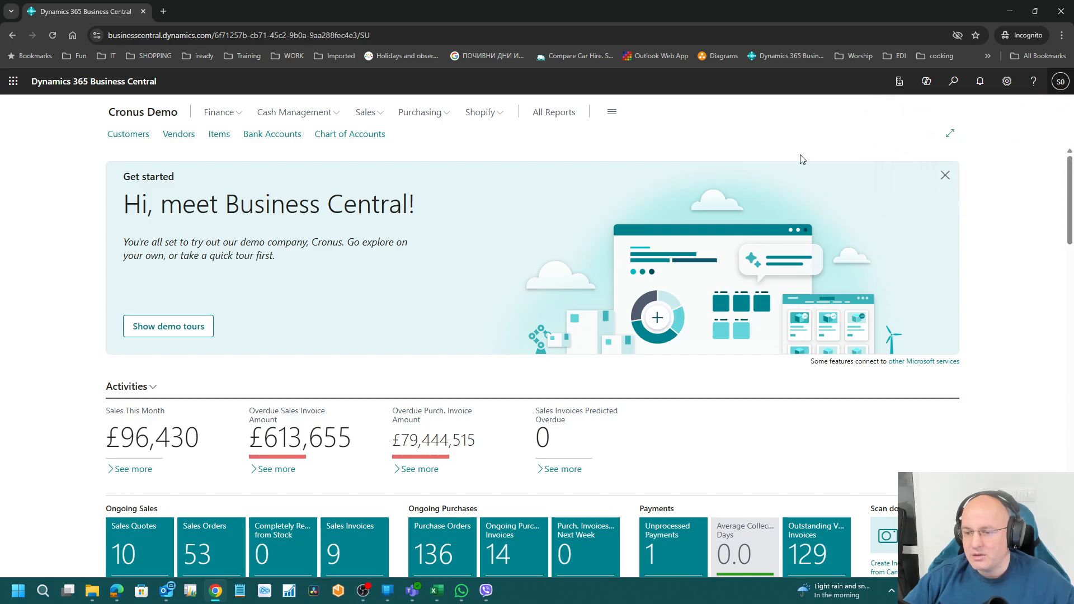
click(954, 82)
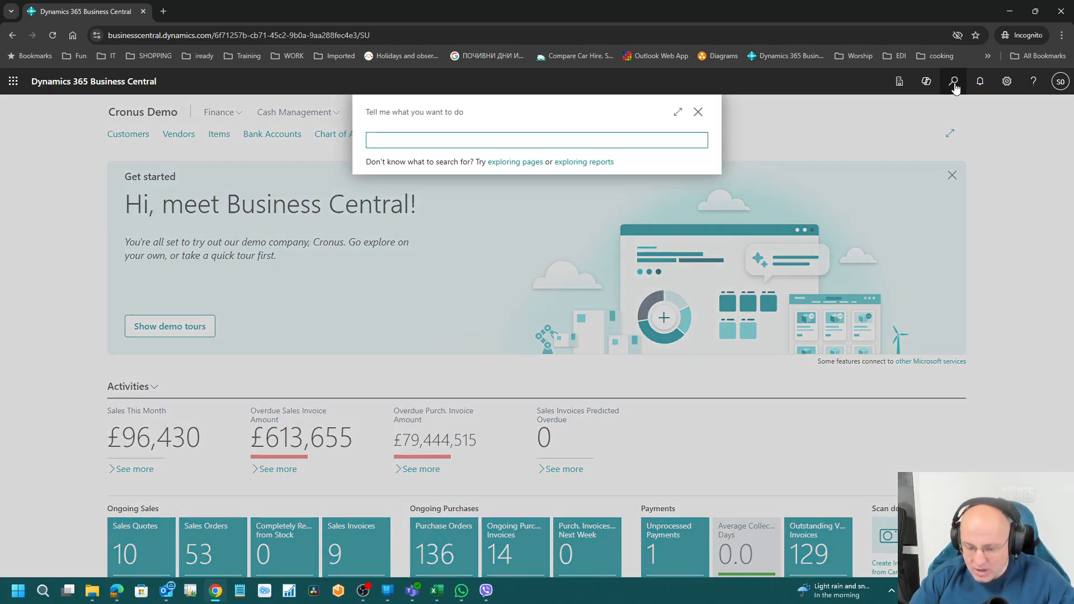
text(user)
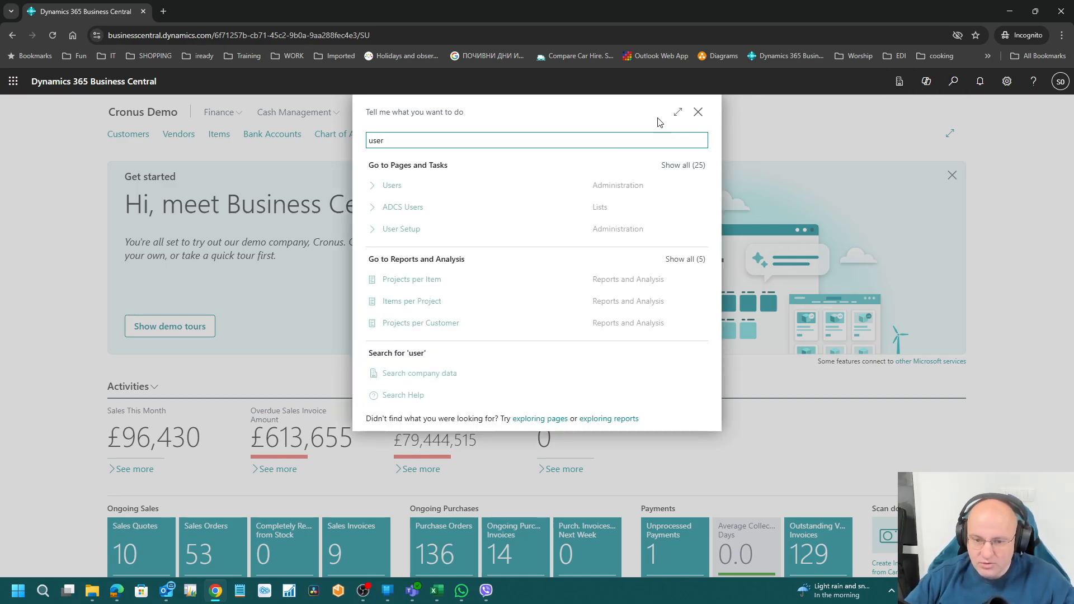
click(572, 186)
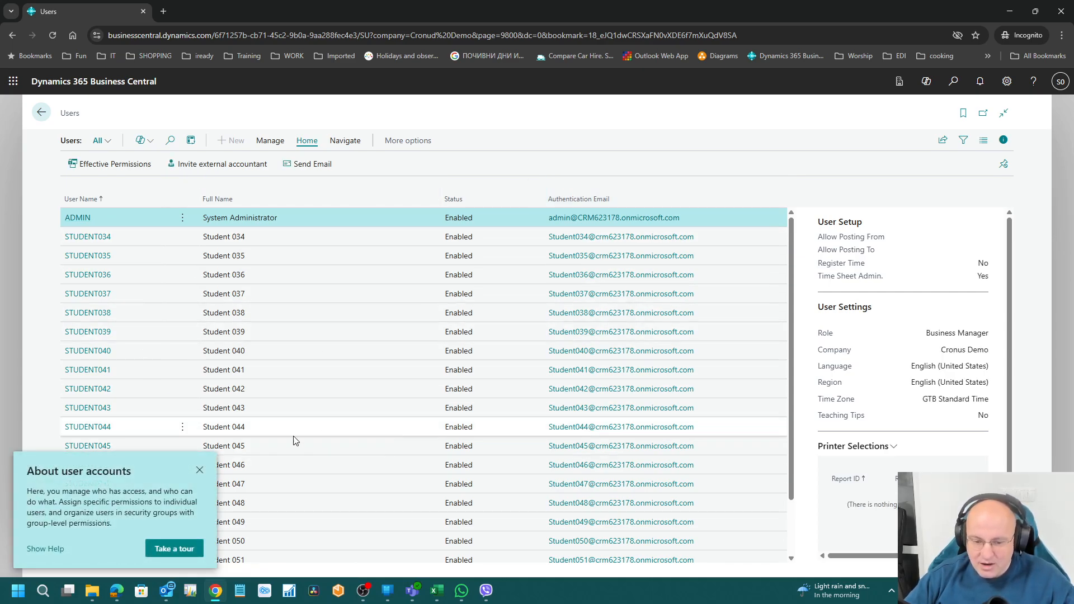
Step: Select STUDENT071 to review its permission sets and licence in the FactBox, then minimize Chrome
click(198, 472)
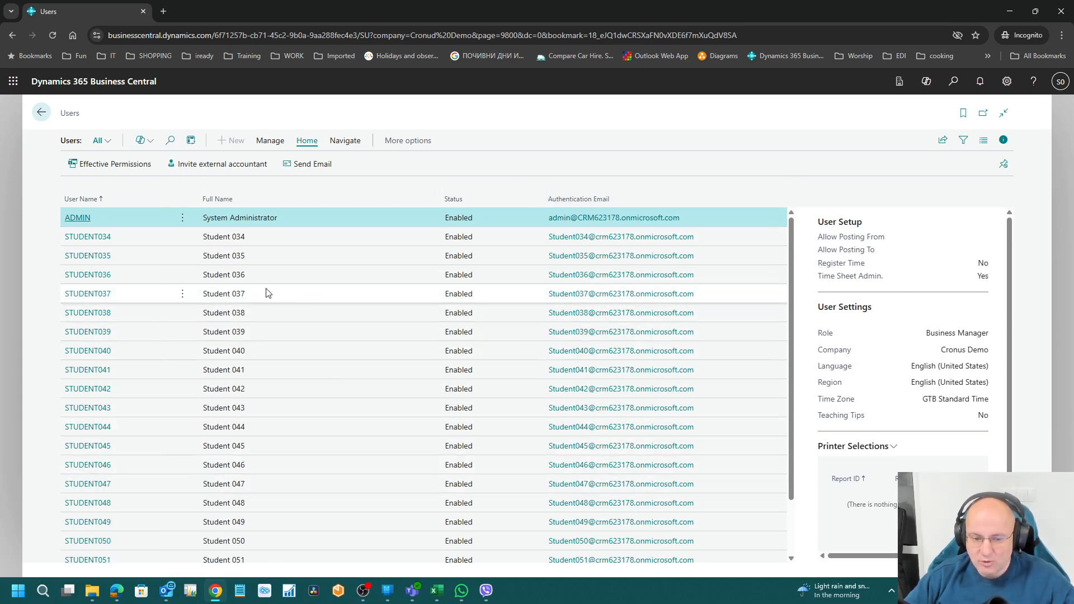
scroll(240, 376, down, 2)
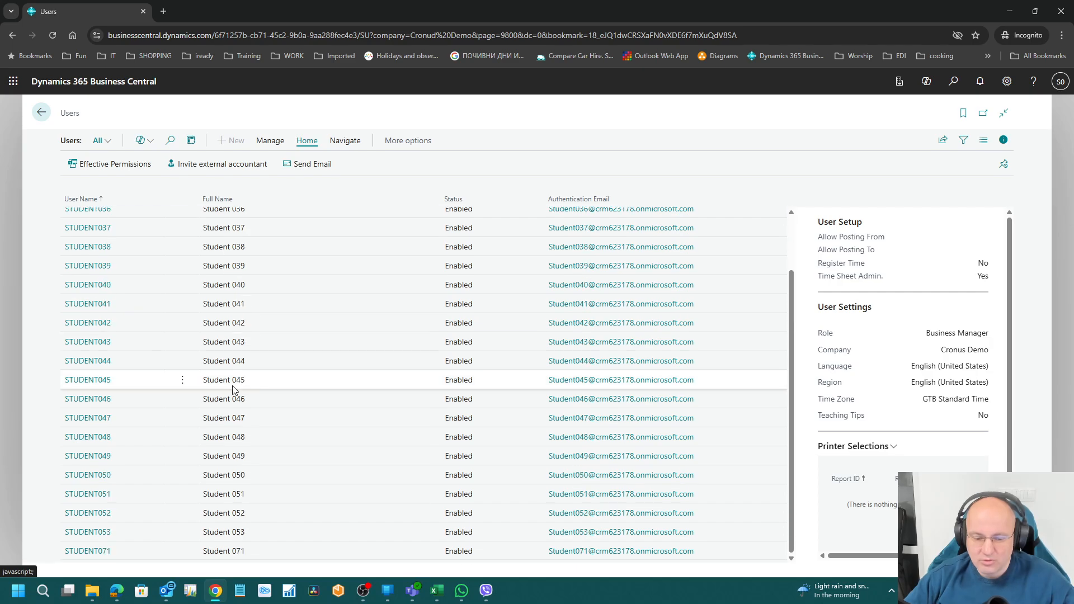
click(182, 551)
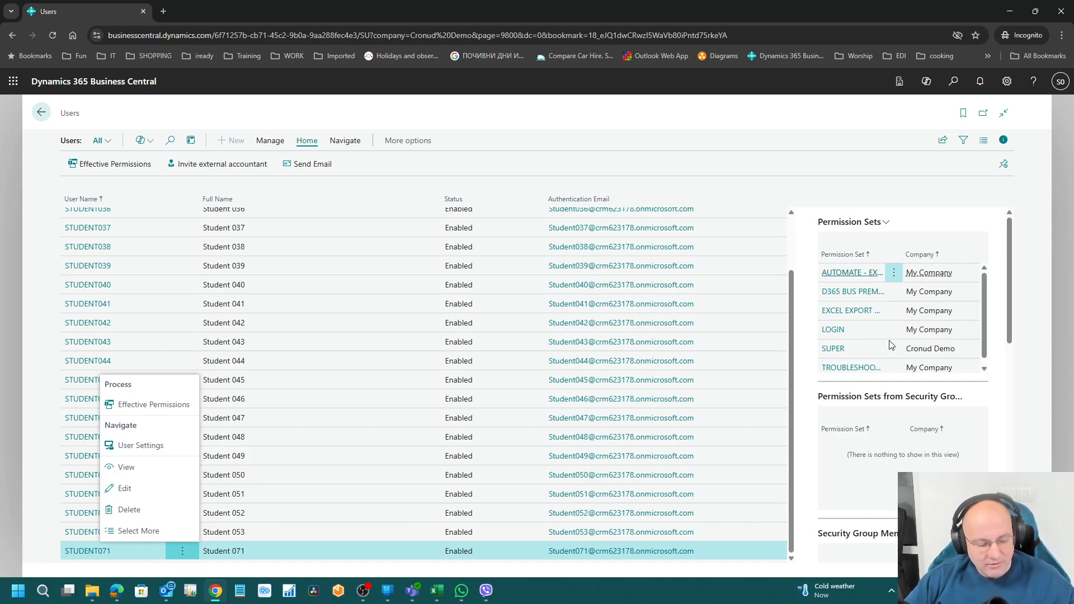
click(996, 410)
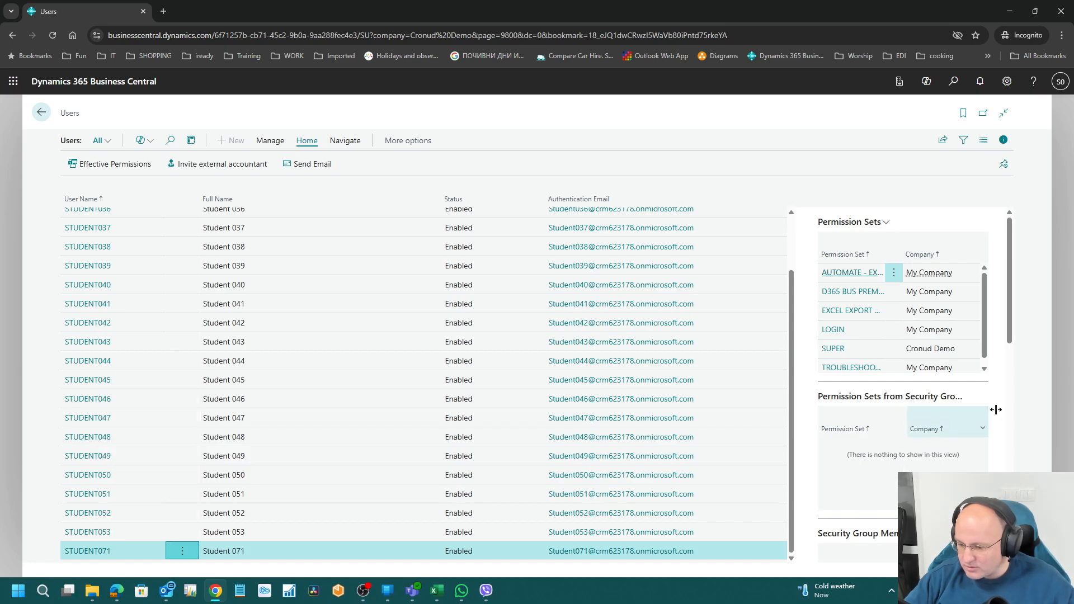
drag(1011, 306, 1026, 443)
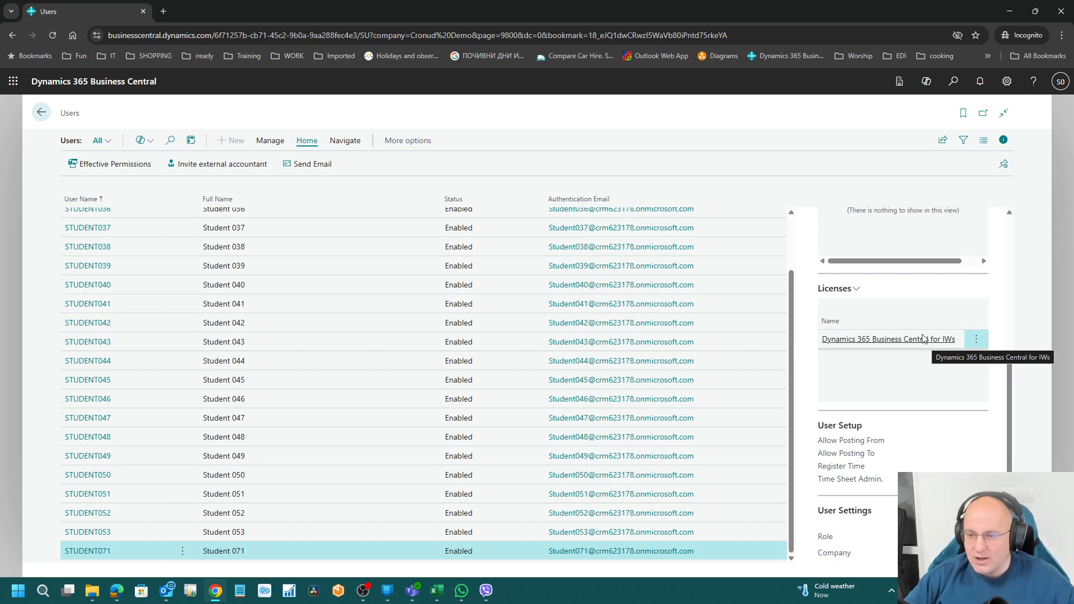
click(1010, 12)
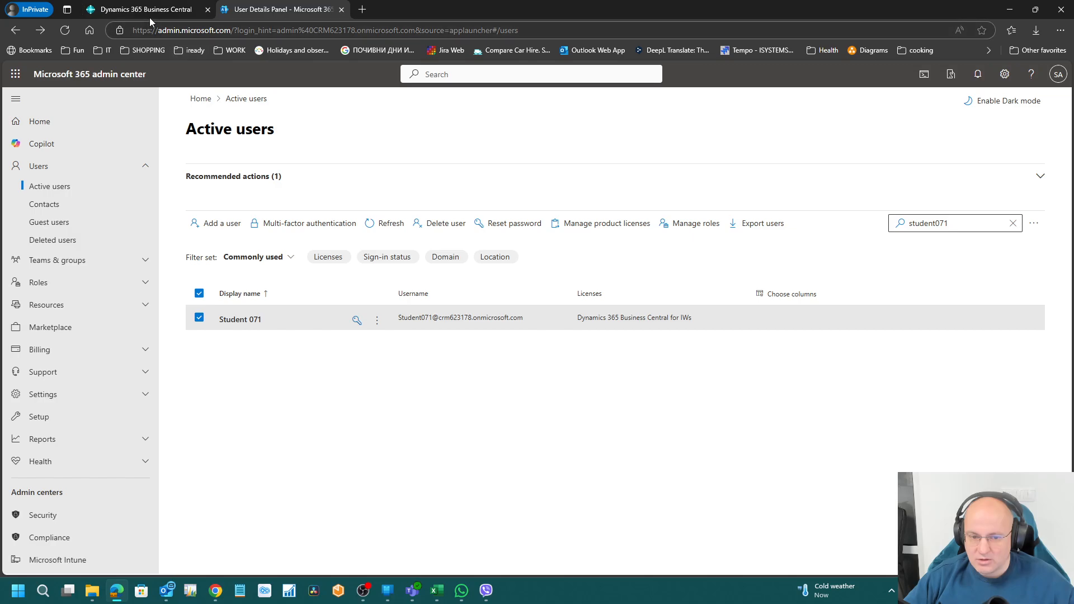
Step: Open the Users page via a 'user' search and view ADMIN's Internal Administrator and Business Central for IWs licences
click(148, 10)
click(1058, 75)
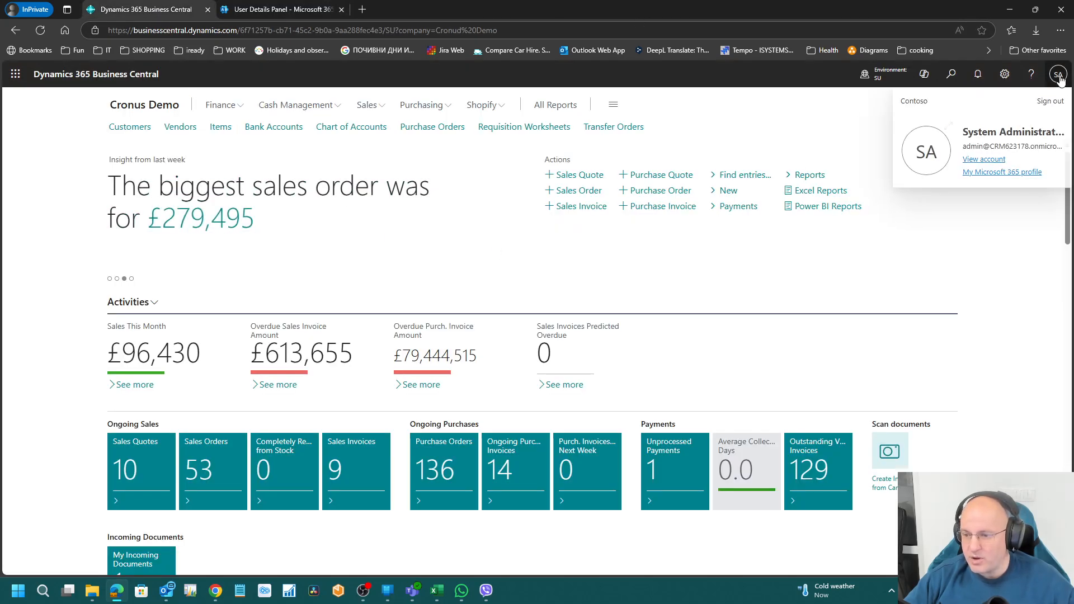
click(1059, 76)
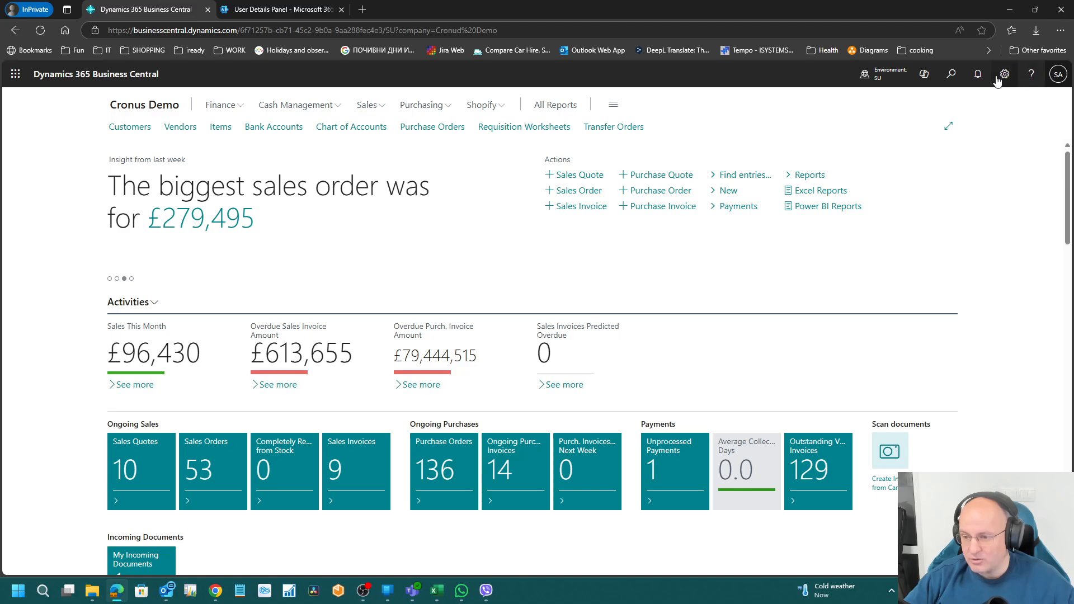
click(951, 76)
text(user)
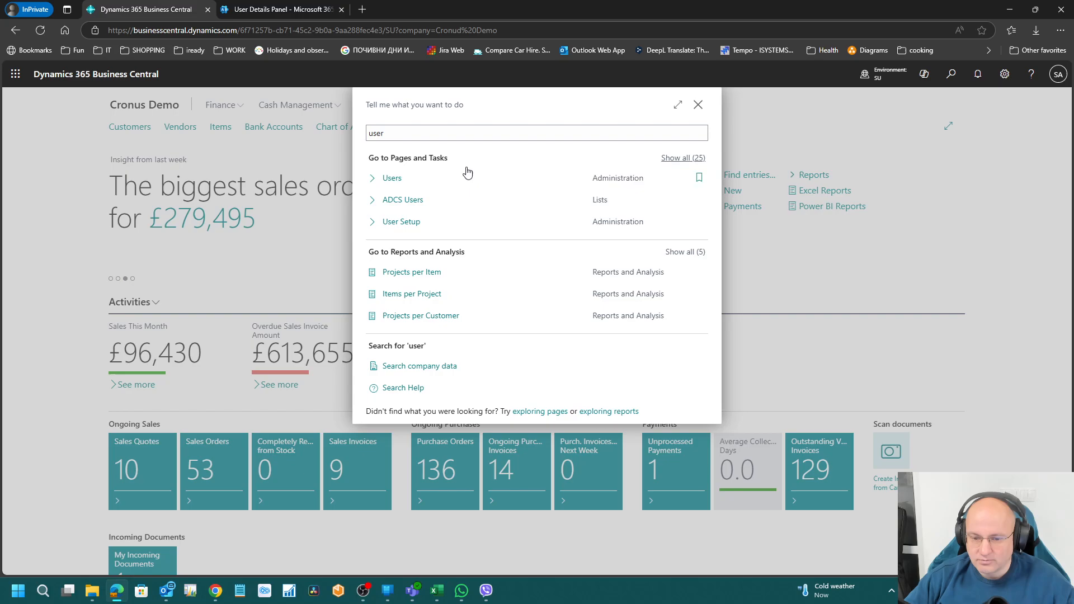
click(641, 170)
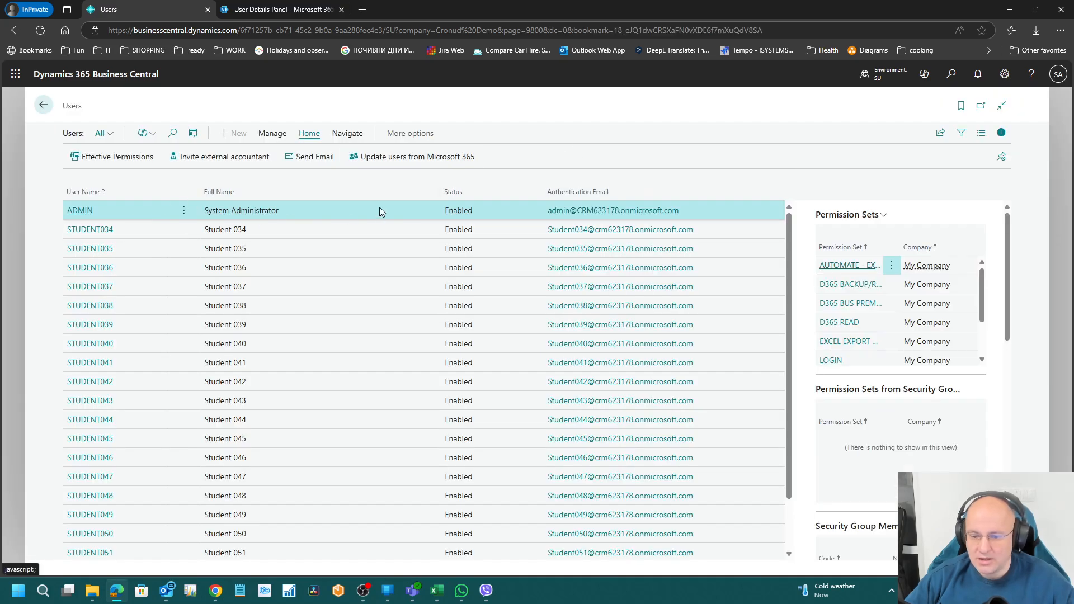
scroll(940, 386, down, 5)
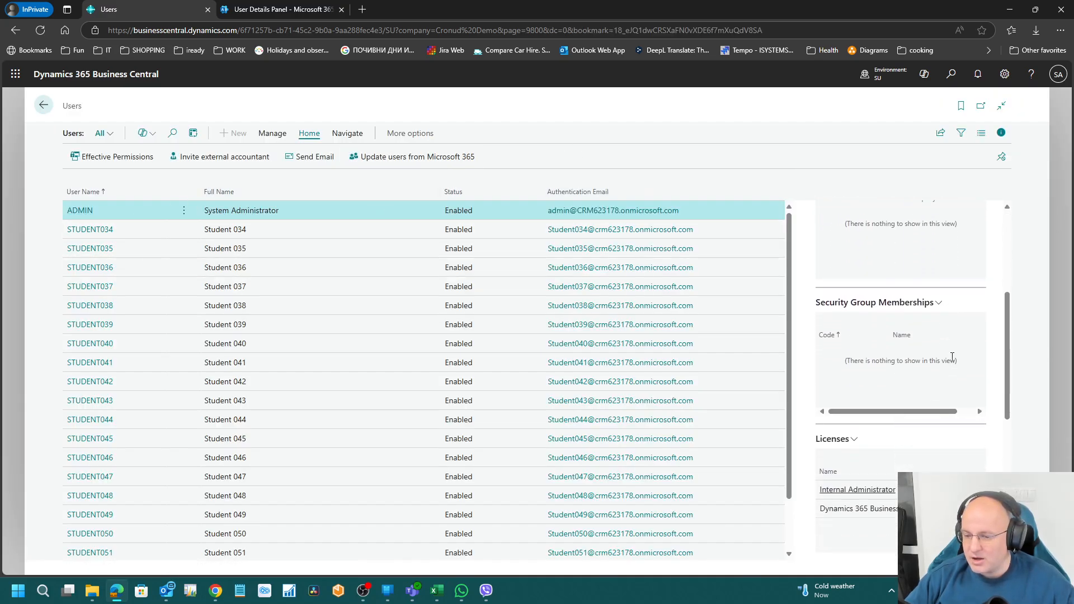
scroll(878, 464, down, 1)
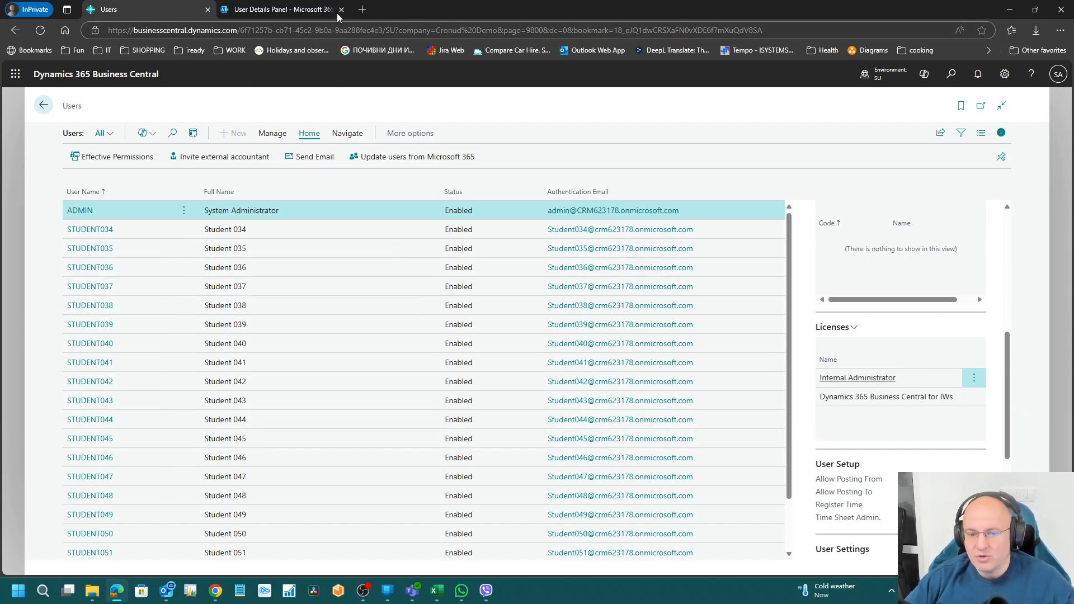
Step: Close the Microsoft 365 admin center tab and return Business Central to the Cronus Demo home page
click(303, 13)
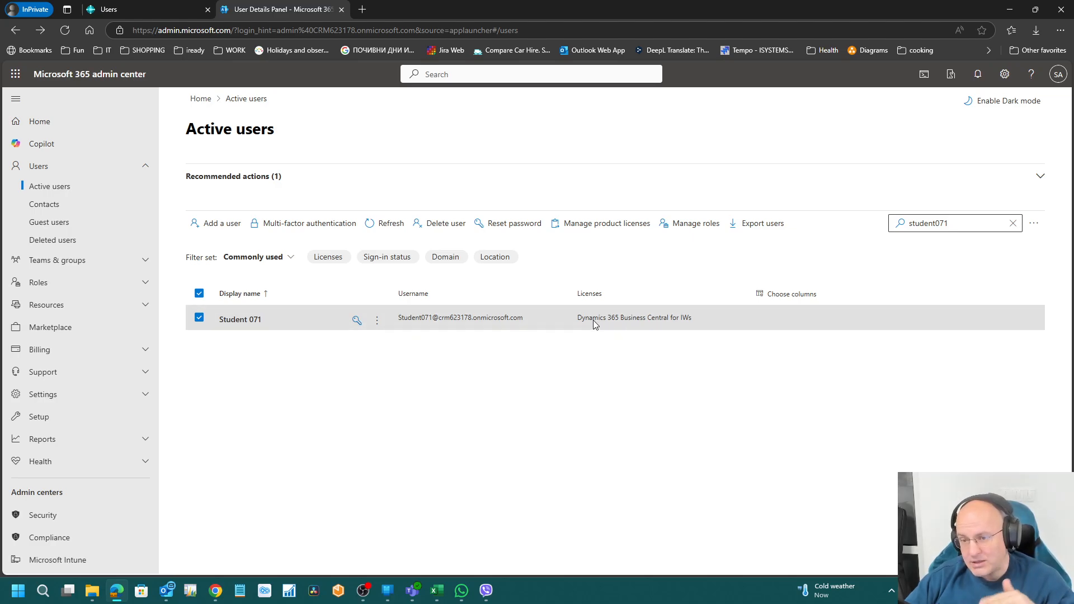
click(342, 9)
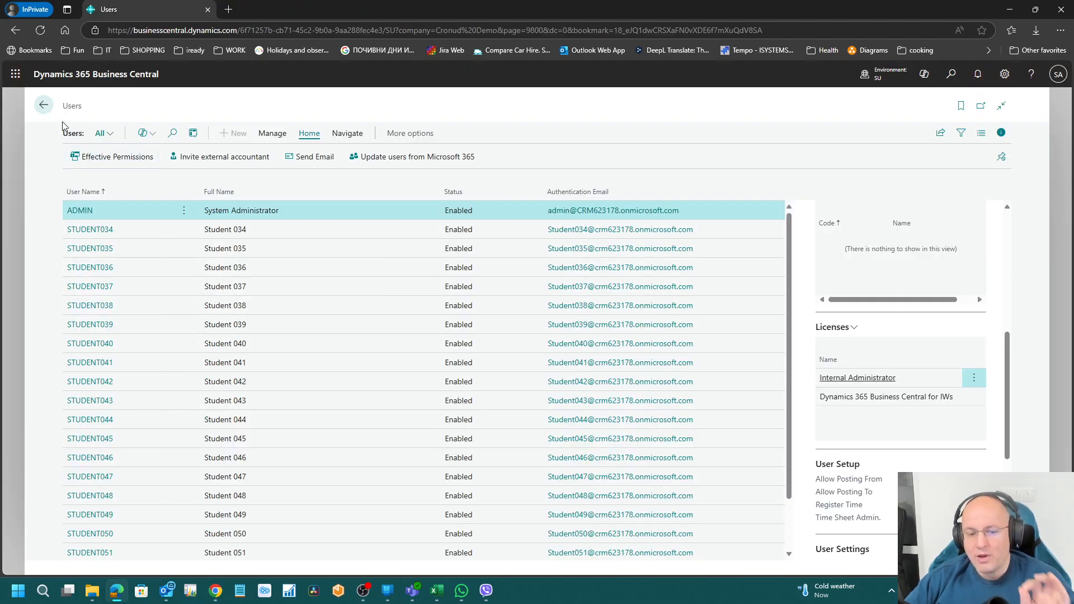
click(43, 105)
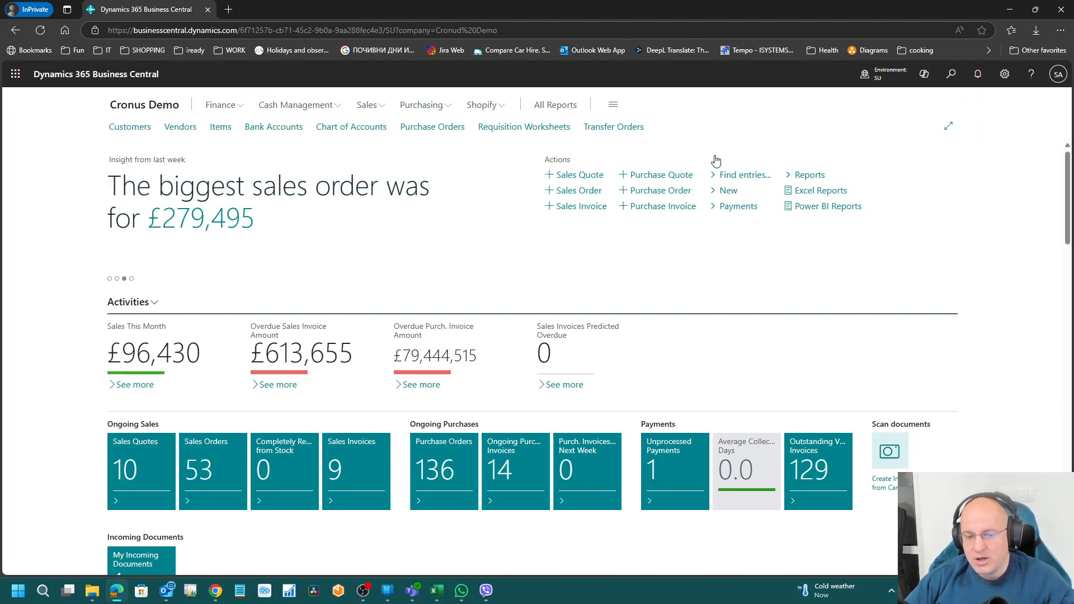
Step: Search 'licens' in Tell Me, open License Configuration, and expand it to full page
click(951, 74)
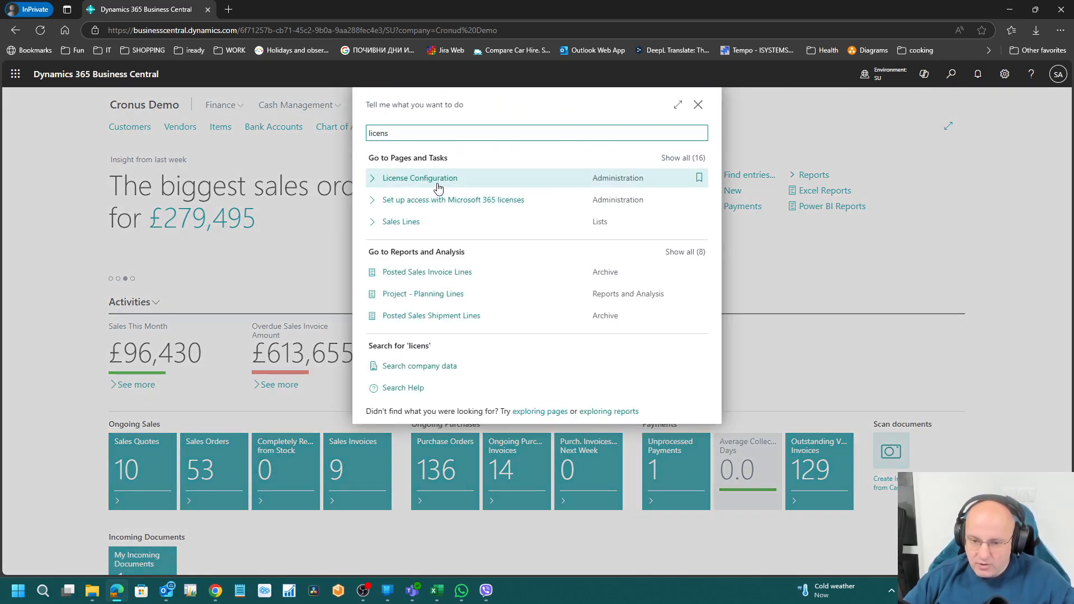
click(437, 183)
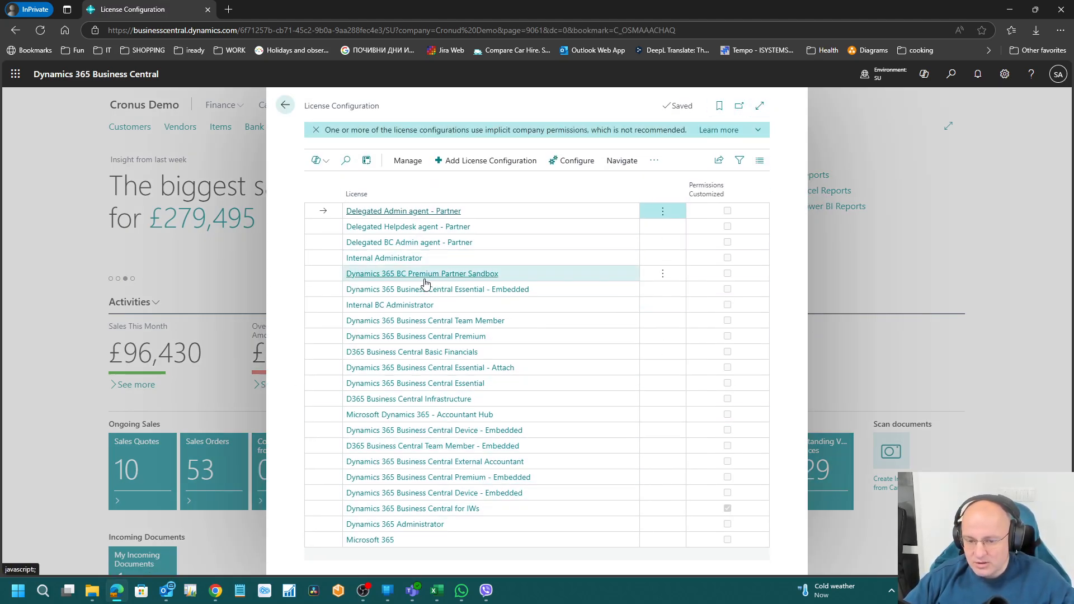
click(760, 106)
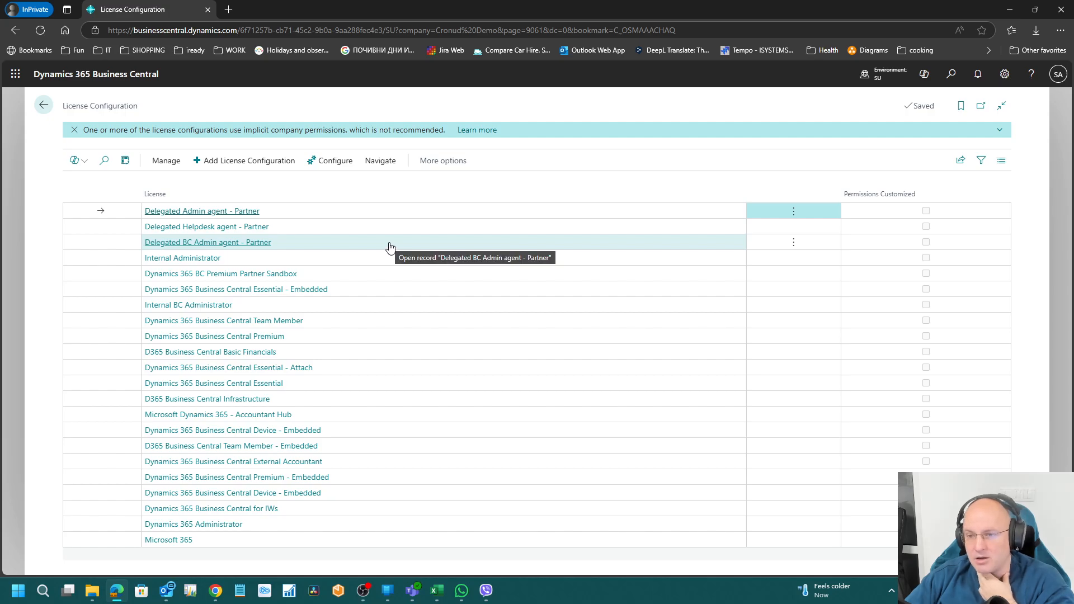
Step: Inspect Delegated BC Admin agent - Partner's sets: D365 RAPIDSTART, FULL ACCESS, extension management, troubleshooting, backup and restore
click(226, 244)
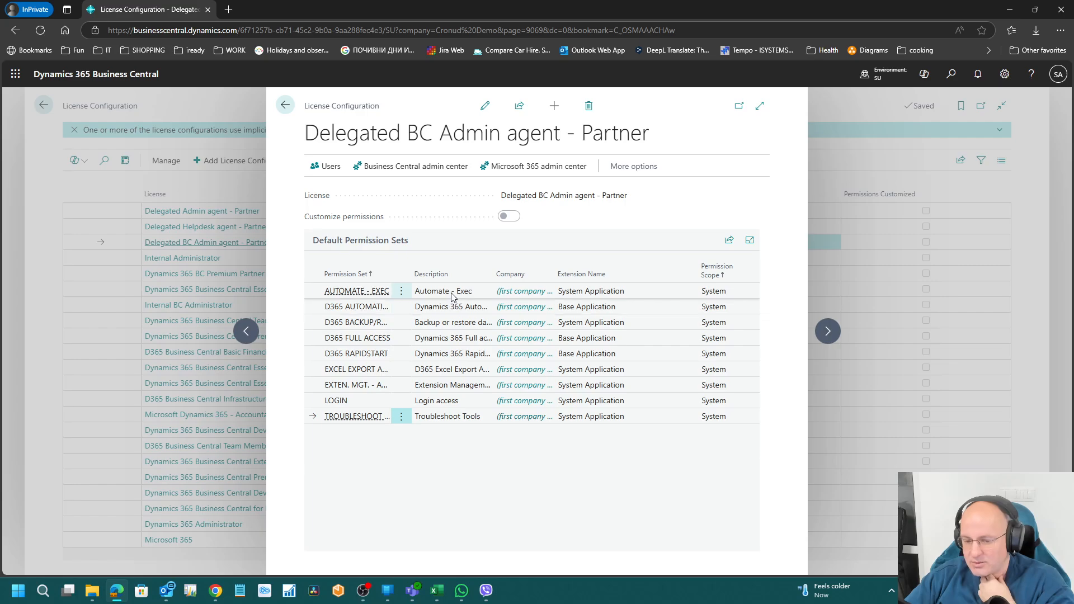
click(451, 355)
click(447, 385)
click(445, 417)
click(439, 386)
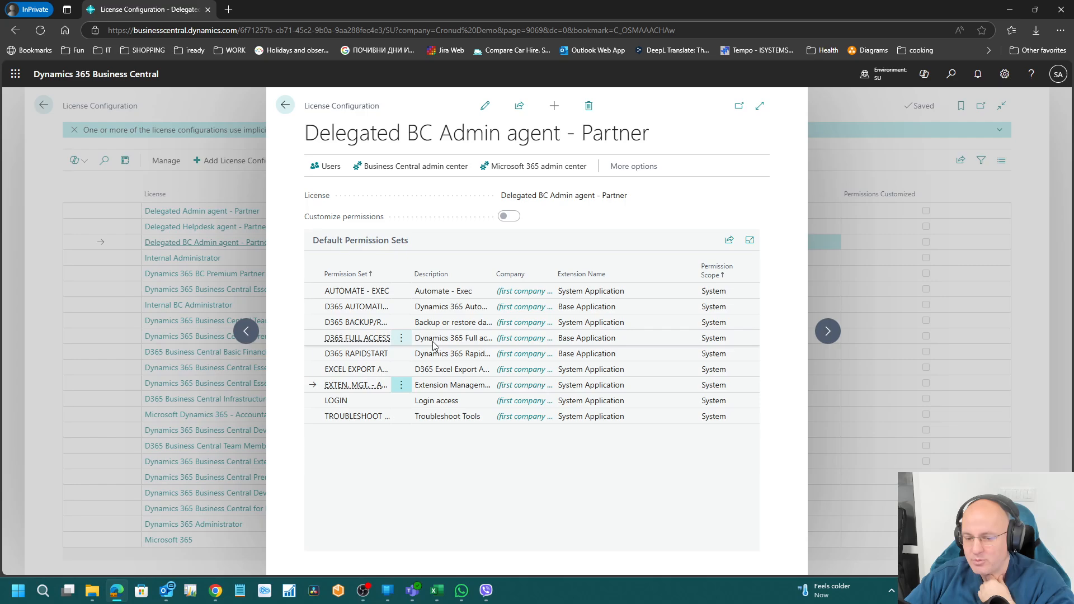
click(432, 340)
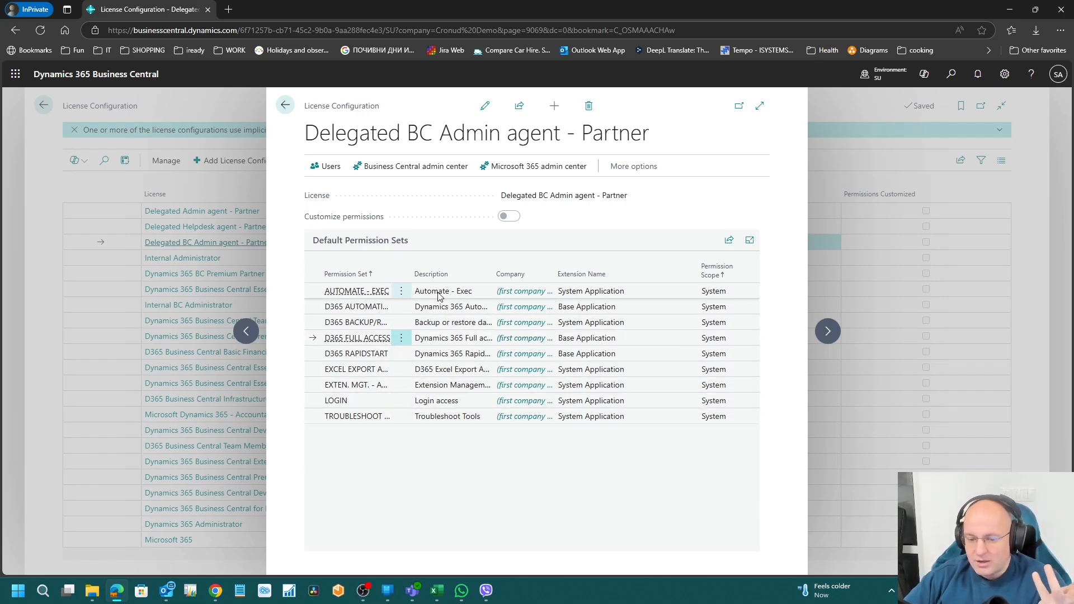
click(448, 416)
click(447, 385)
click(425, 323)
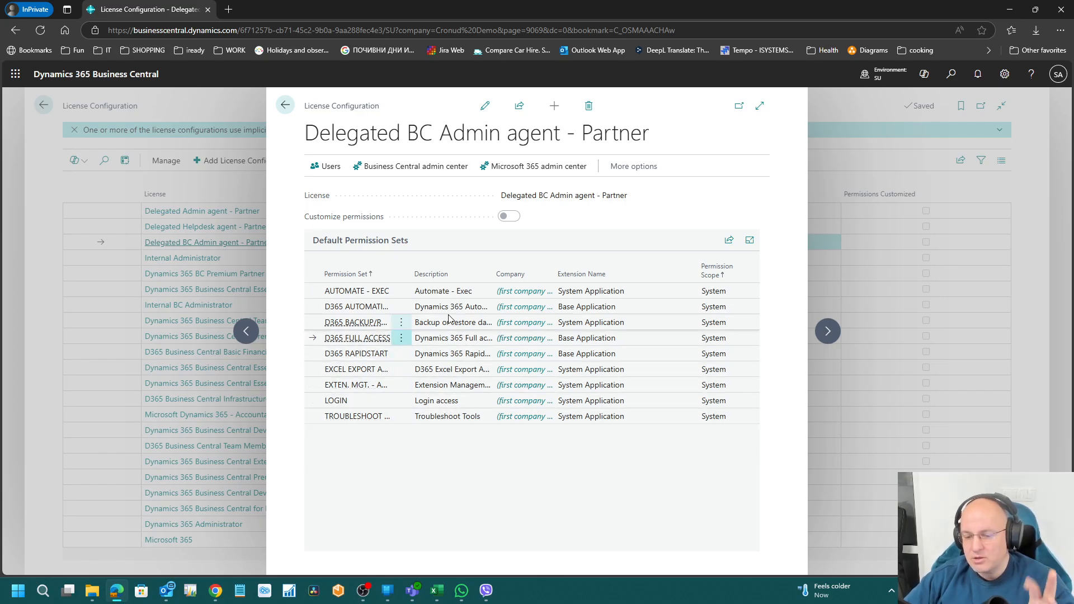
click(826, 333)
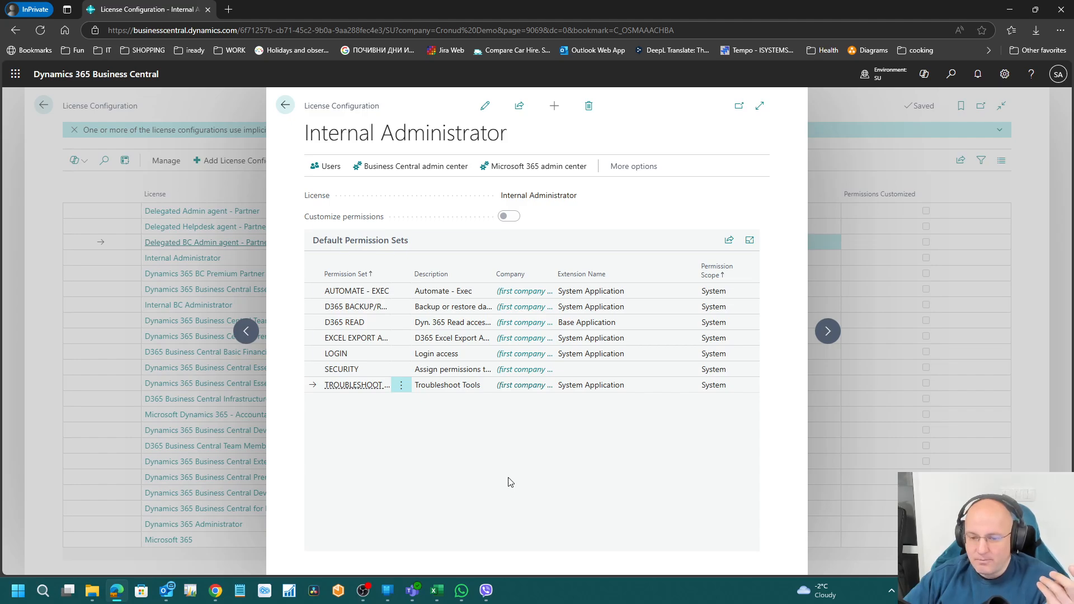
Step: Put the Internal Administrator licence card in edit mode and switch Customize permissions on
click(485, 106)
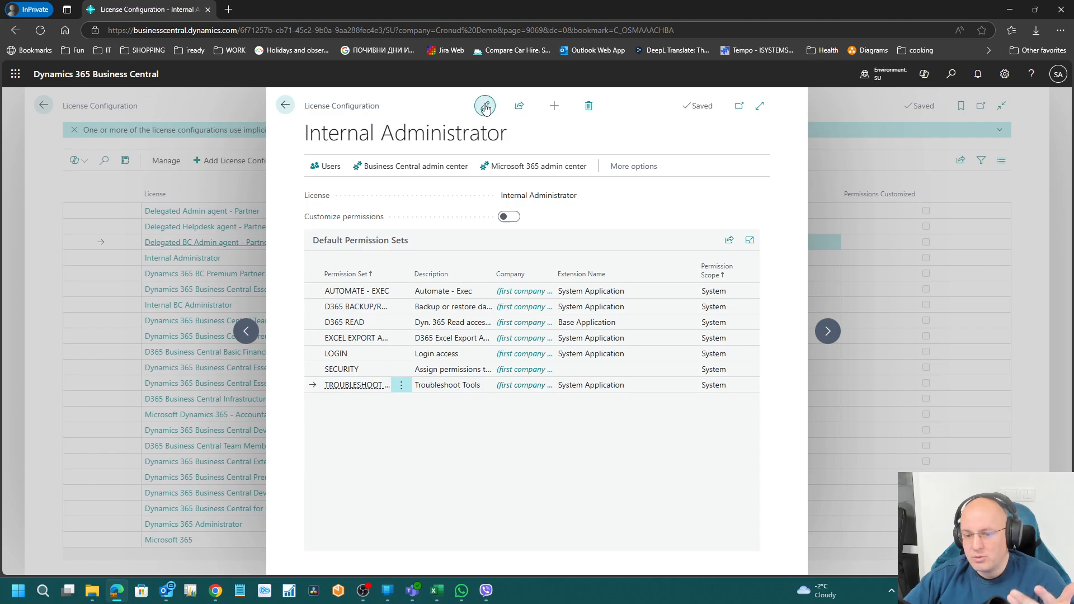
click(509, 217)
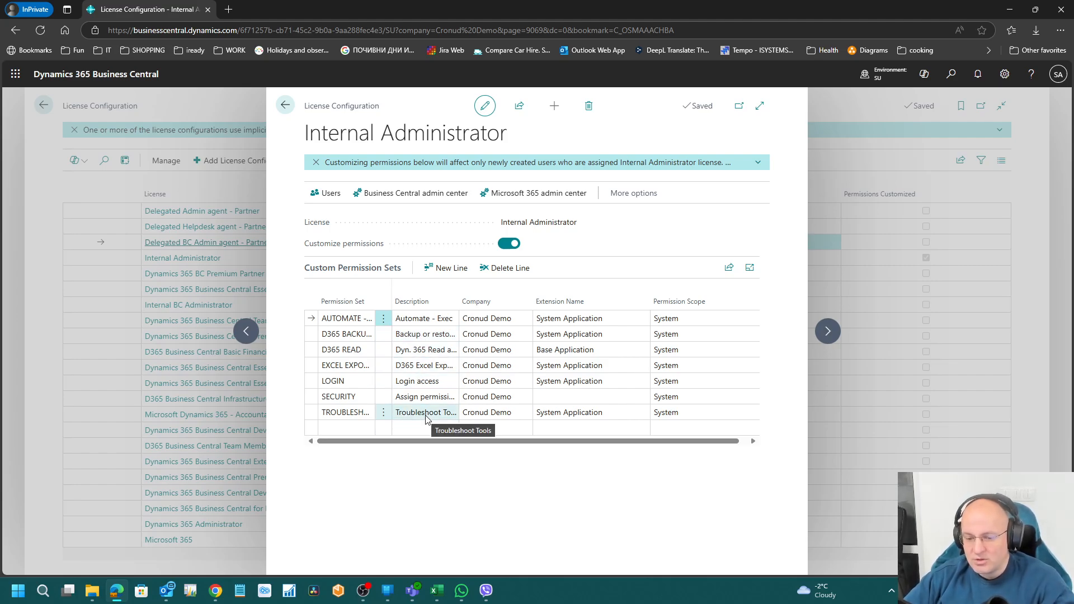
Step: Add a new SUPER permission set line to Internal Administrator's custom permissions
click(351, 431)
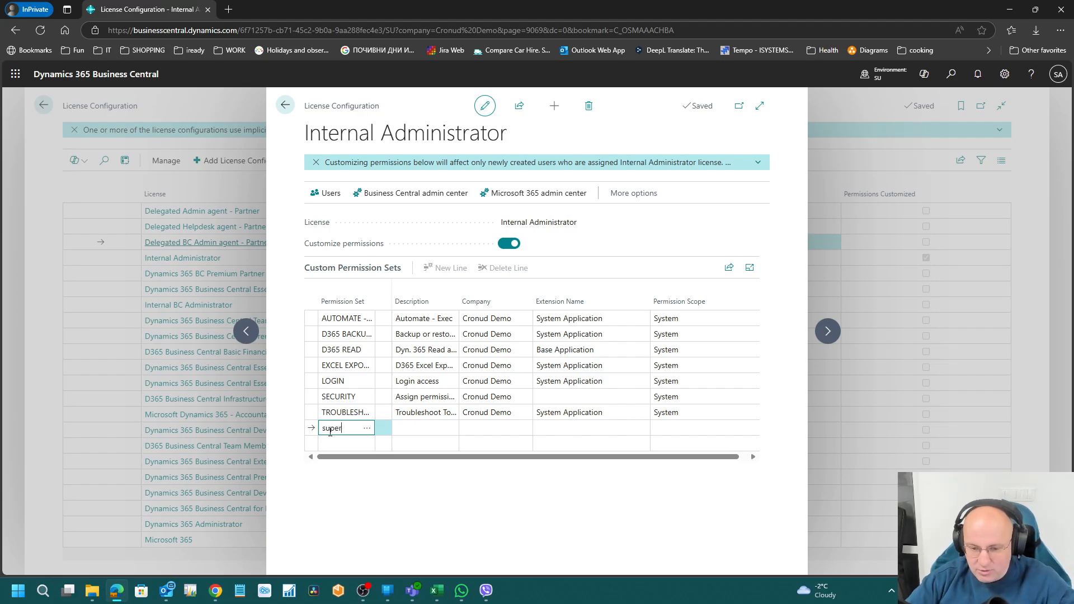
key(Tab)
key(Right)
key(Right)
key(Left)
key(Left)
key(Left)
key(Left)
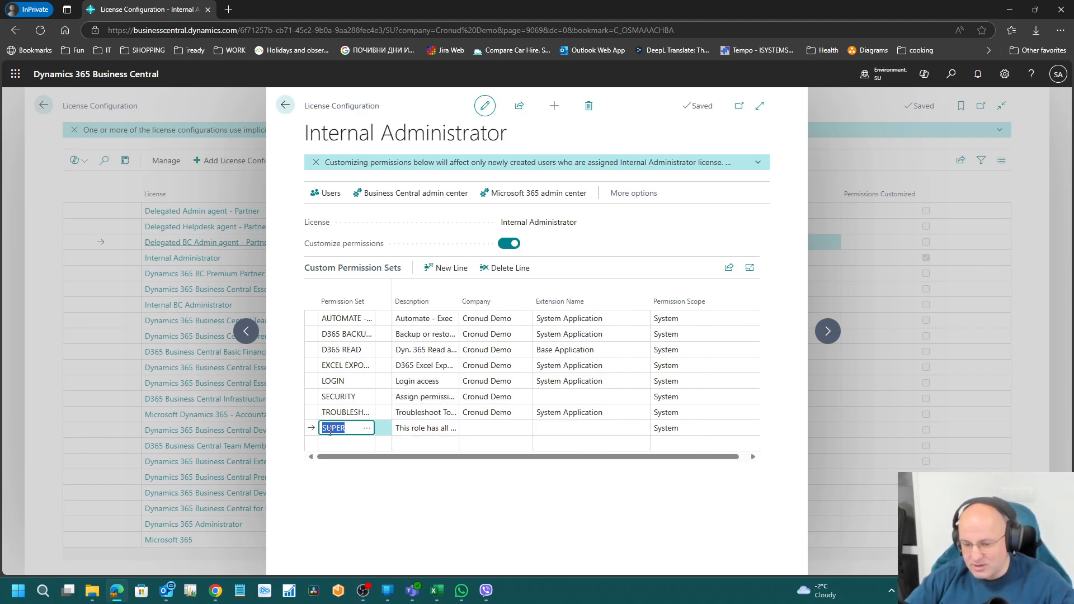
key(Tab)
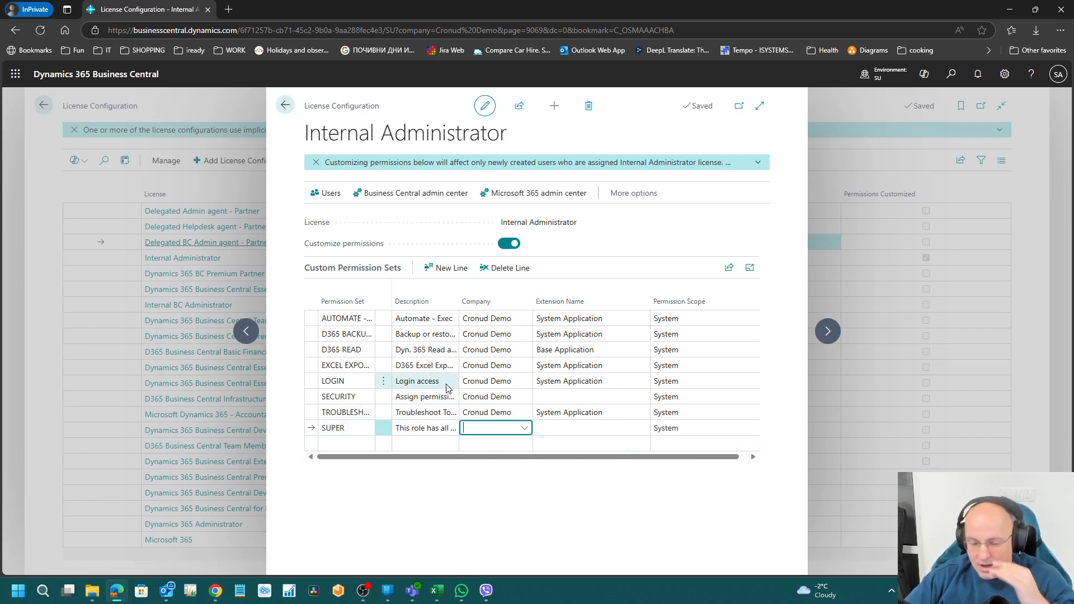
Step: Delete the SUPER line, confirm the removal, and go back to the License Configuration list
click(353, 427)
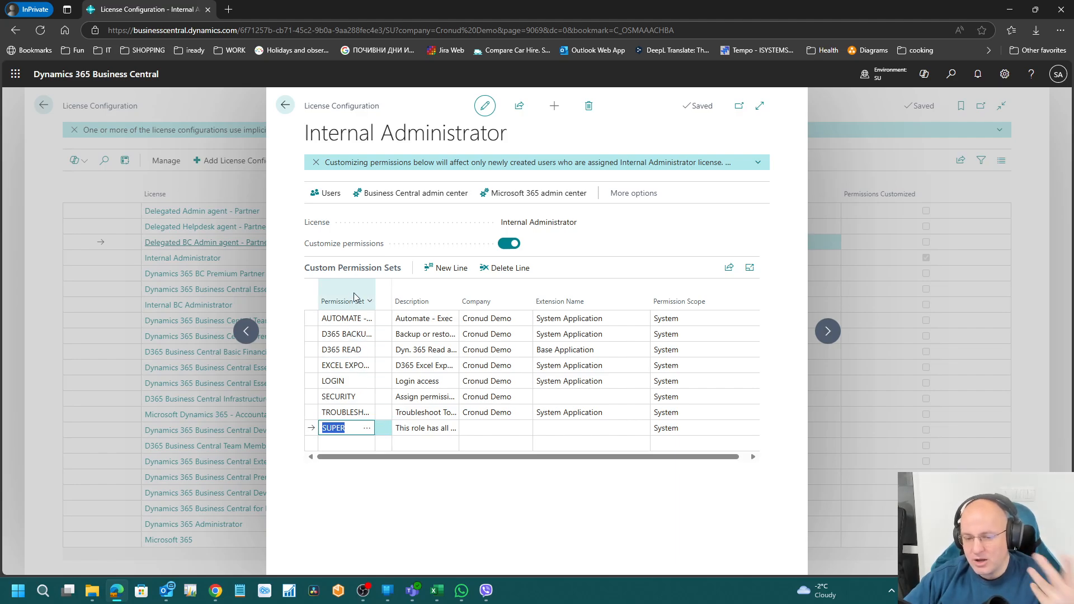
click(503, 270)
click(589, 358)
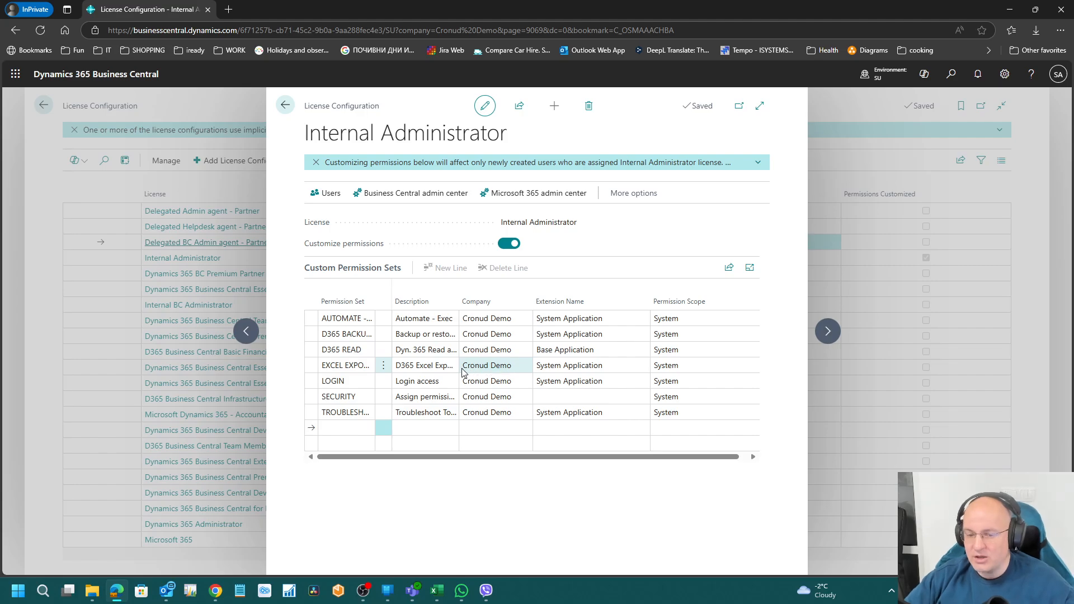
click(285, 105)
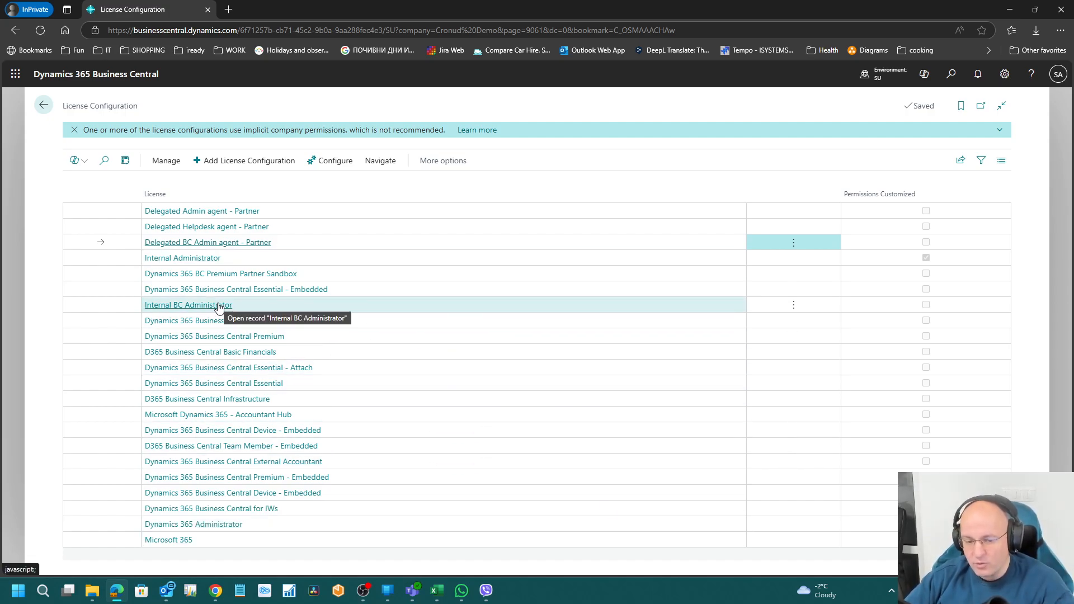
Step: View the Internal Administrator and Delegated BC Admin agent - Partner licences, then leave for the home page
click(196, 260)
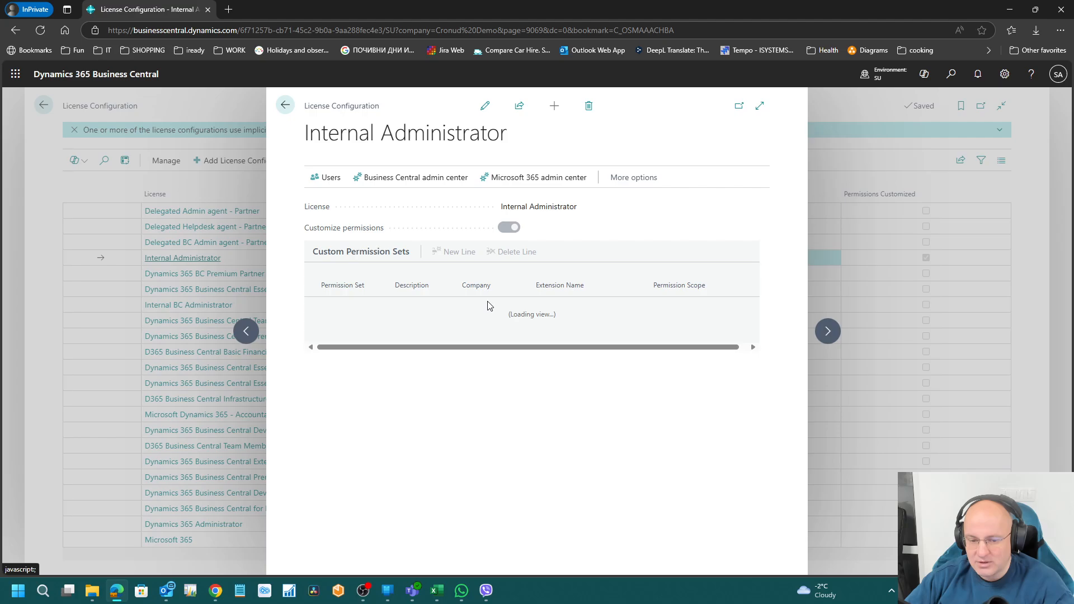
key(Escape)
click(190, 242)
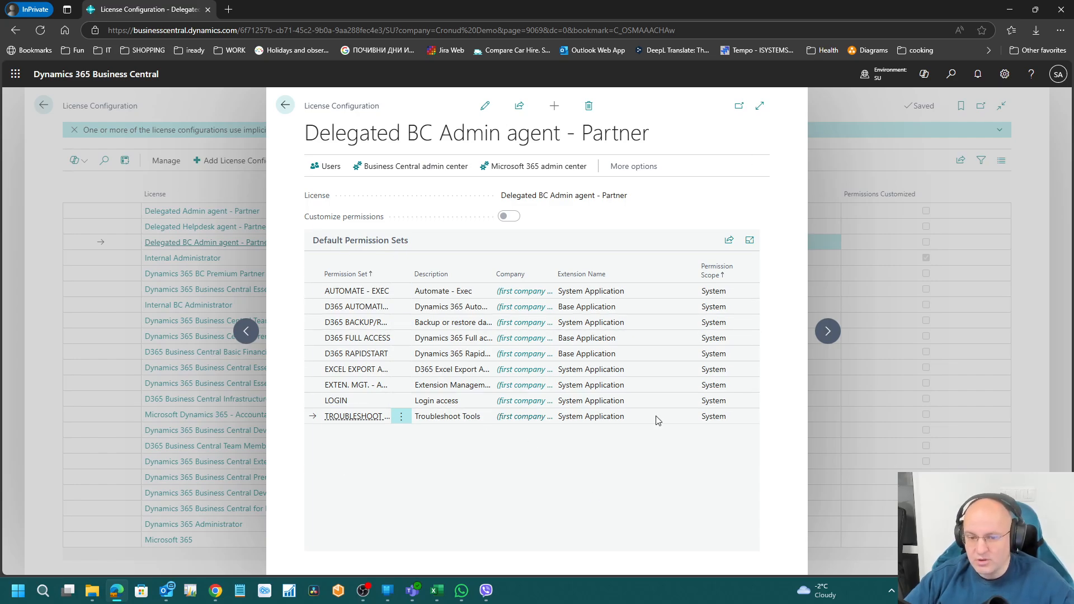
click(285, 105)
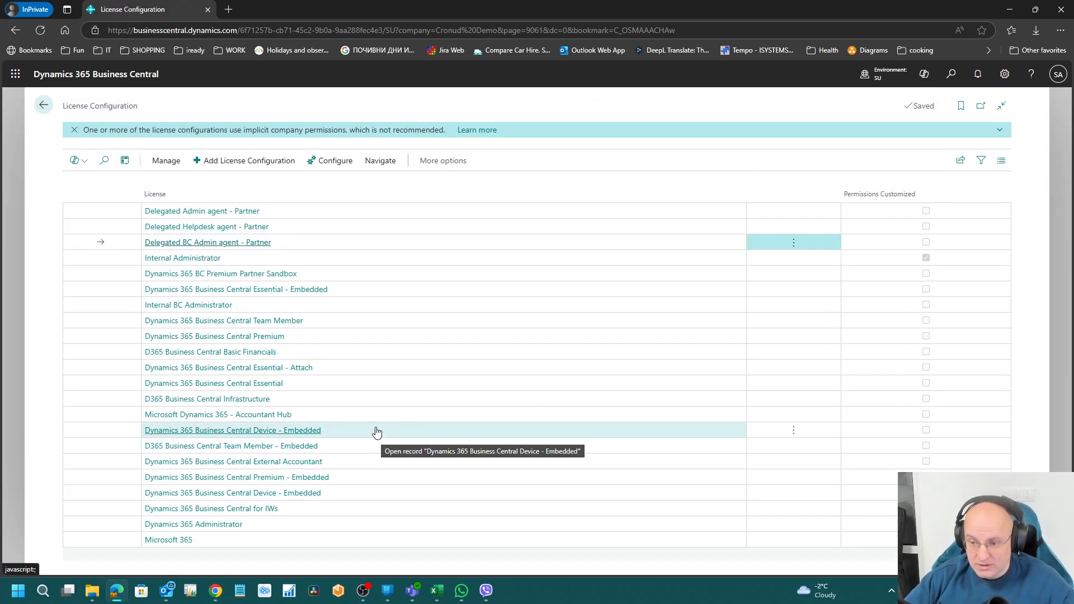
key(Escape)
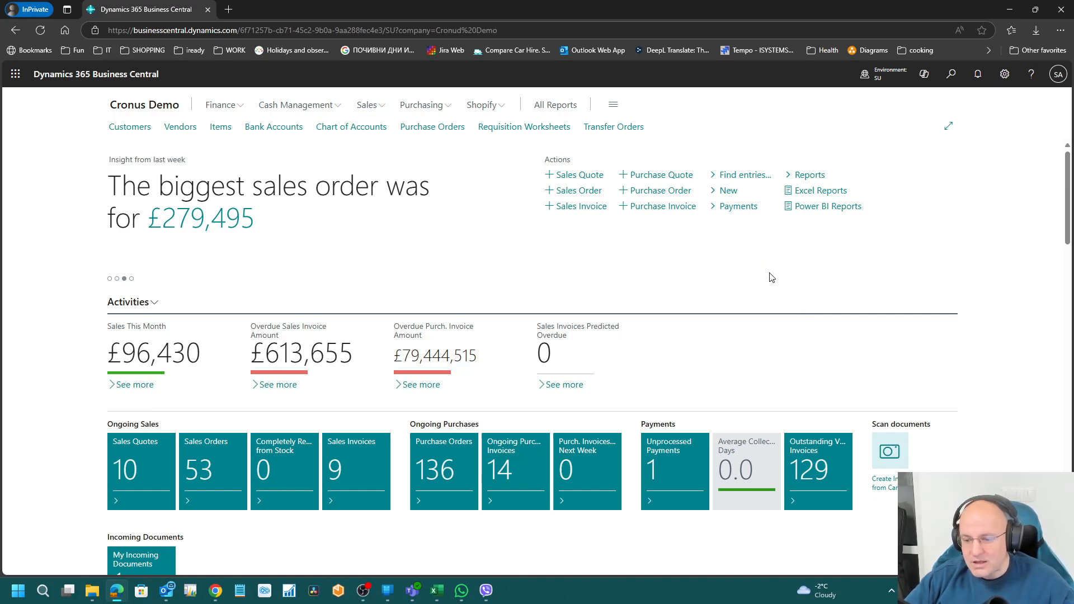
Step: Search 'user', open the Users list, and show STUDENT039's permission sets (SUPER for Cronud Demo)
click(950, 77)
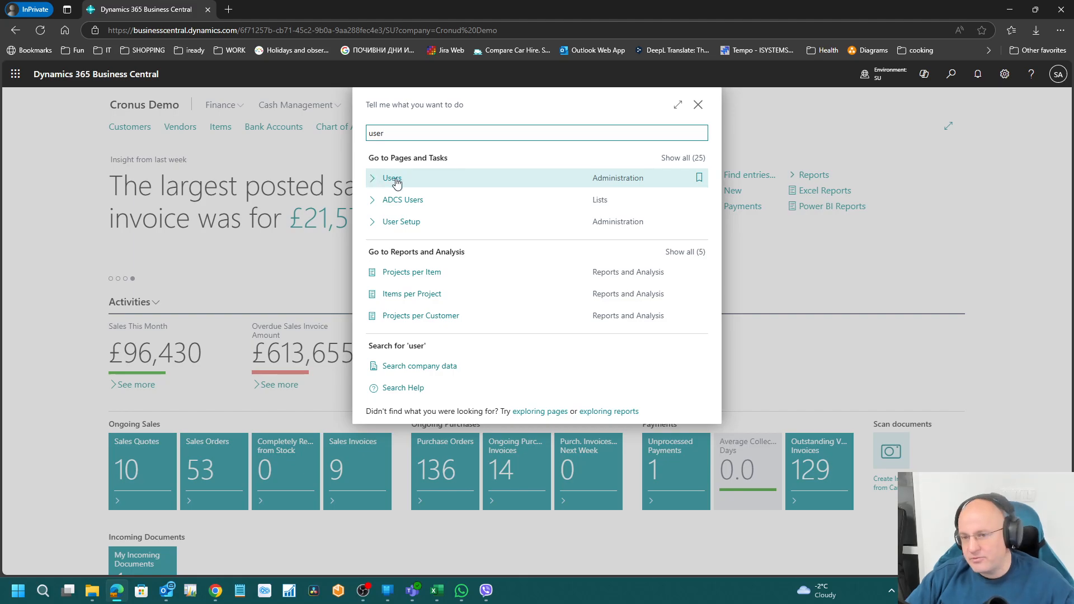
click(393, 179)
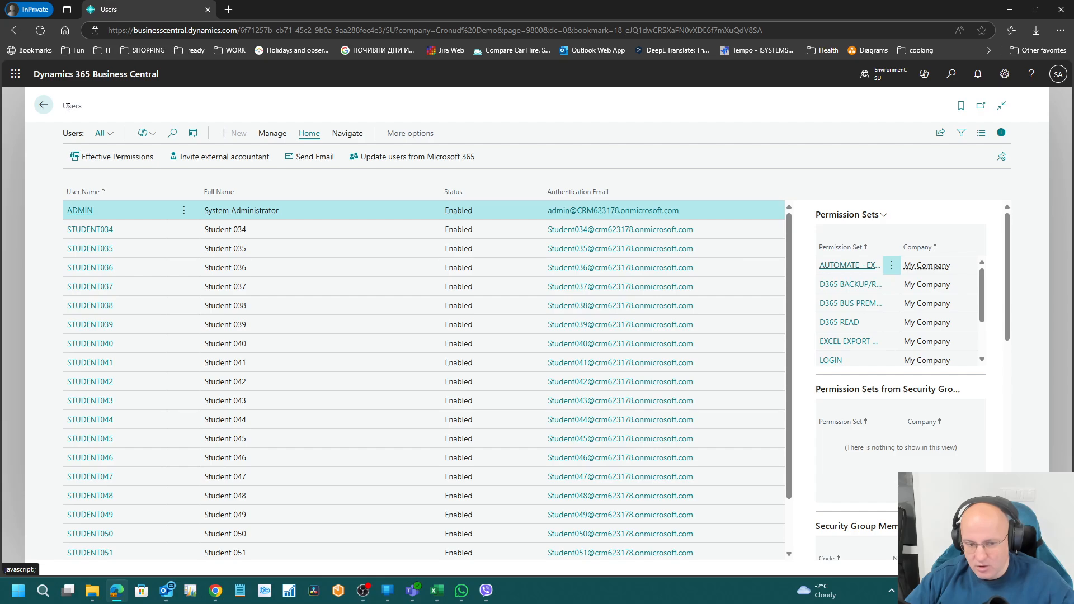
click(320, 330)
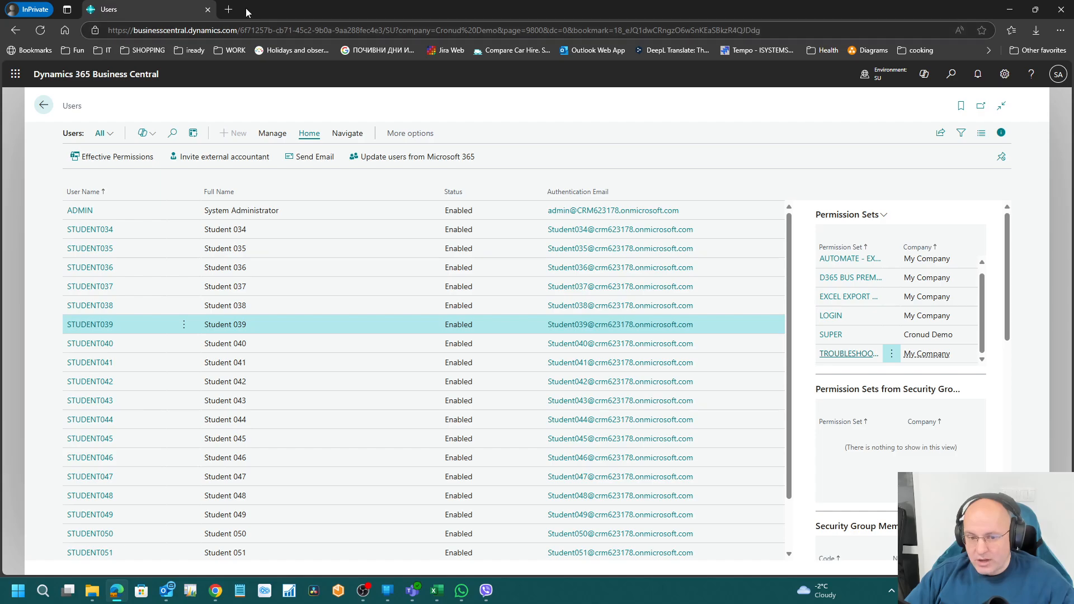
click(17, 75)
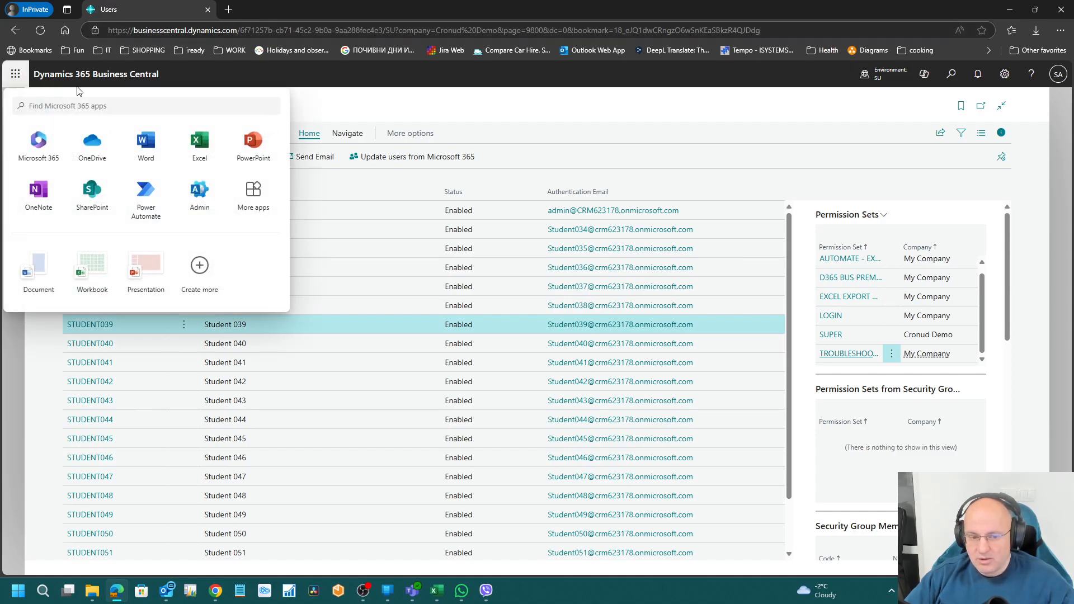
click(178, 195)
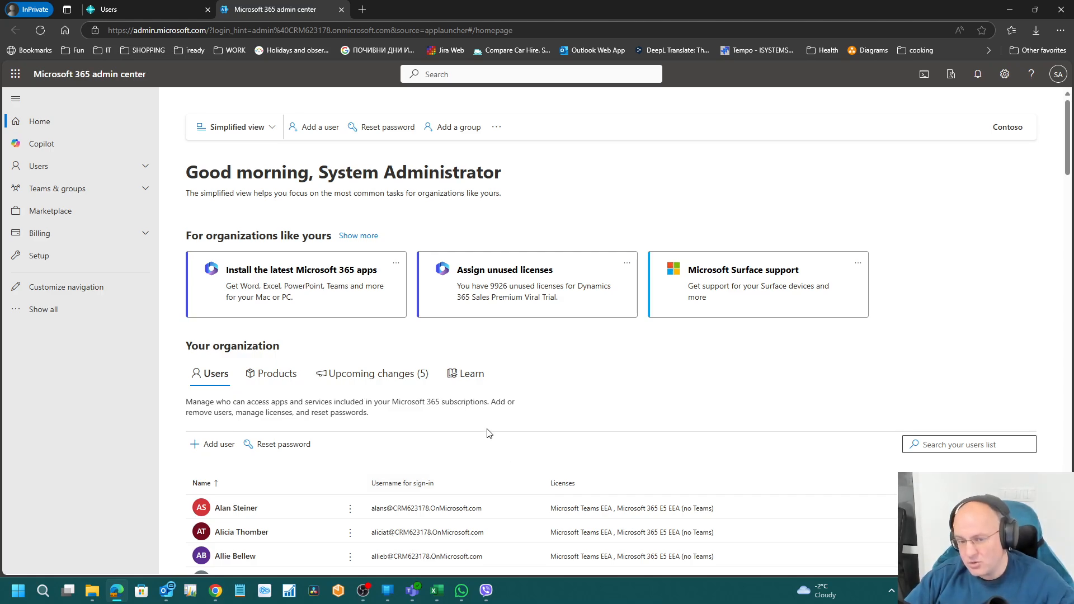
click(341, 10)
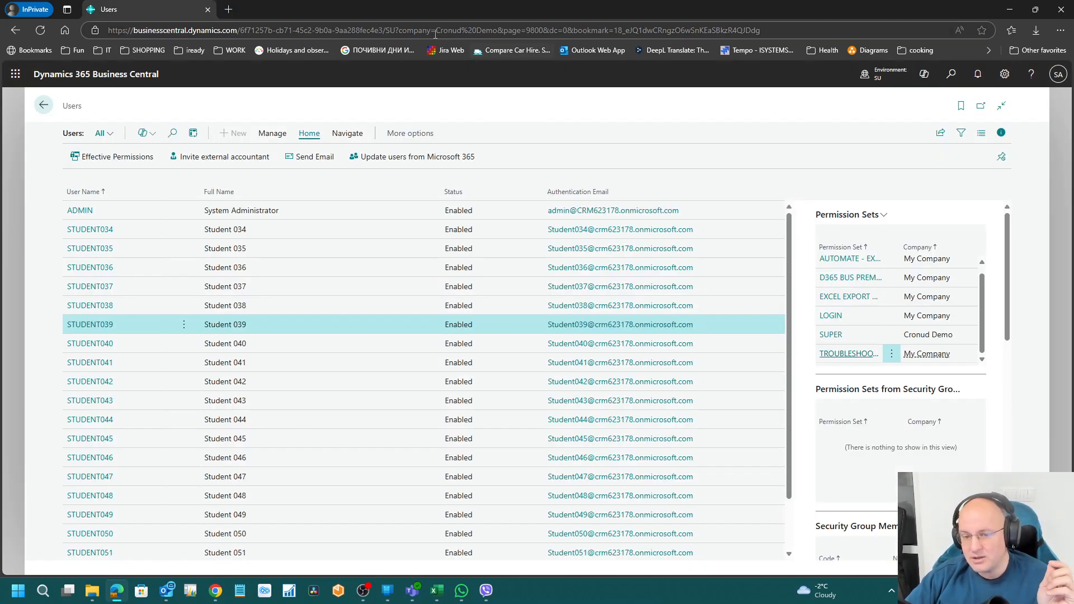
drag(394, 32, 98, 32)
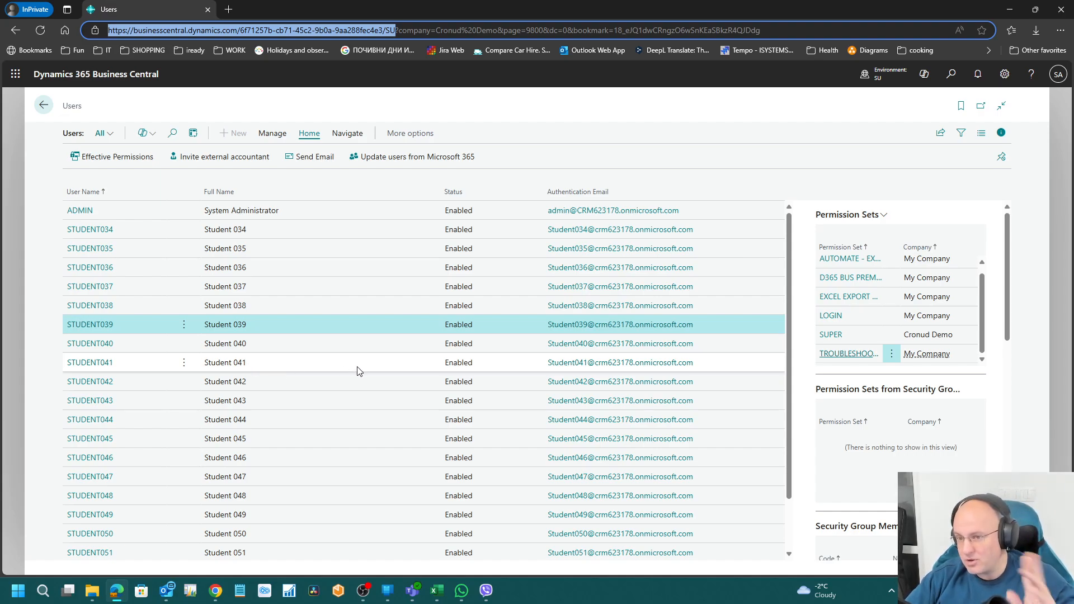
click(951, 75)
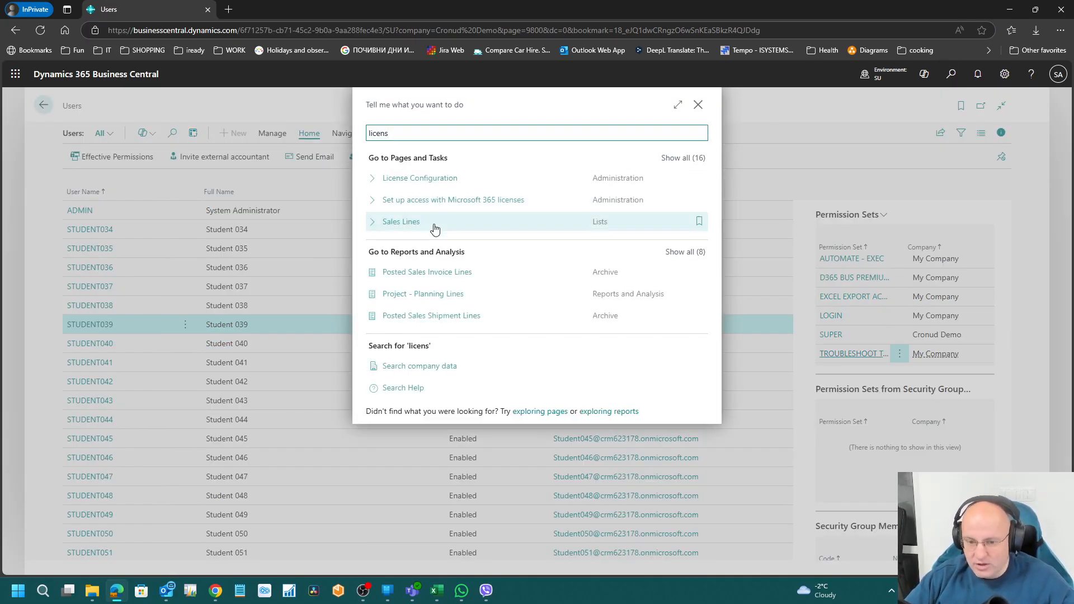
key(Escape)
key(Escape)
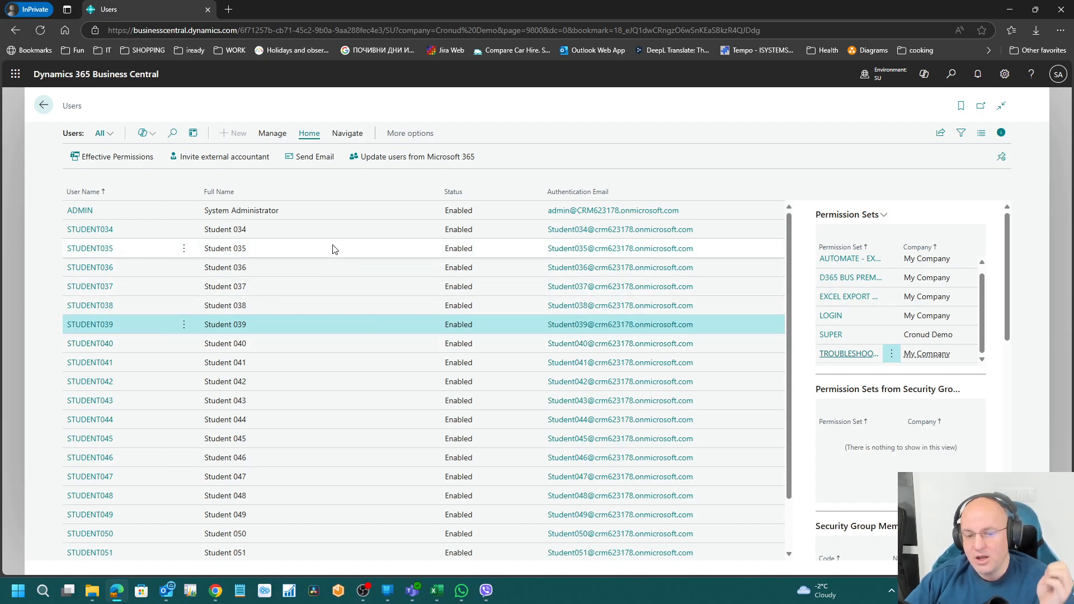
Step: Run Update users from Microsoft 365, check permissions per licence, then view the 7 pending changes
click(412, 162)
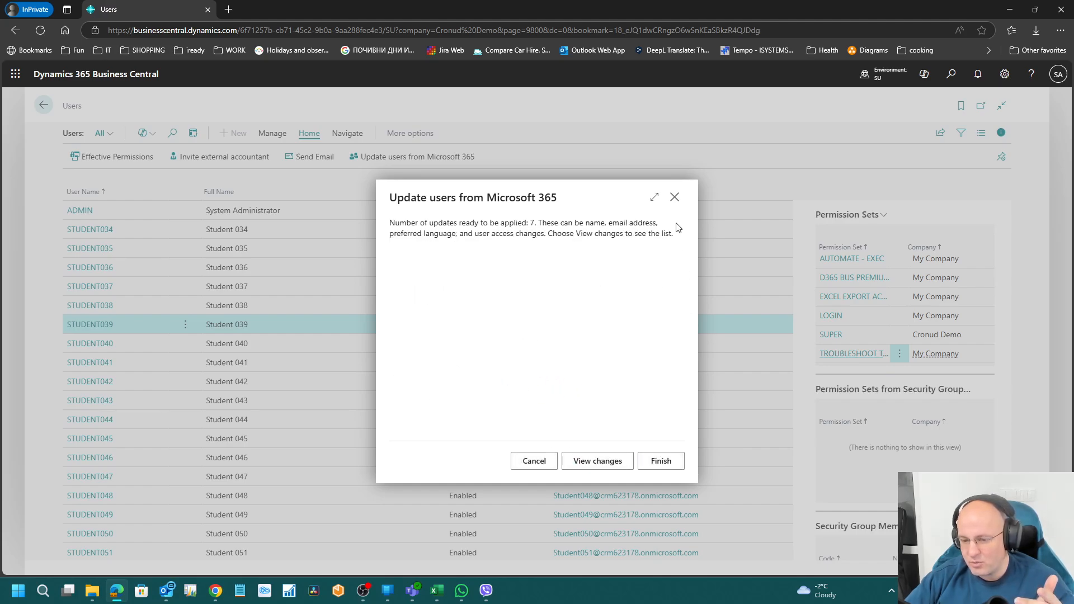
click(675, 197)
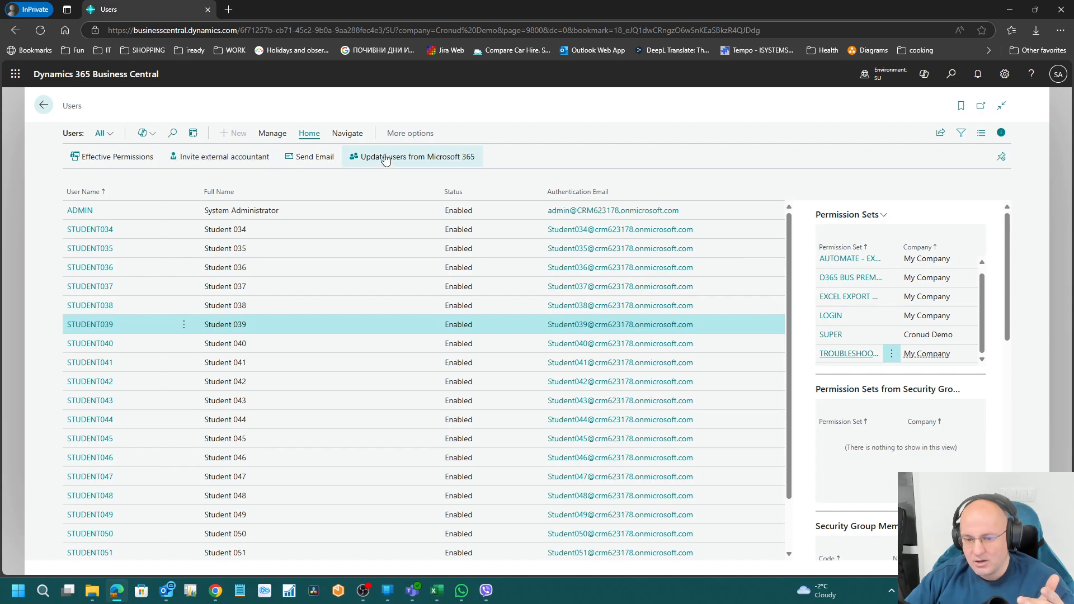
click(363, 157)
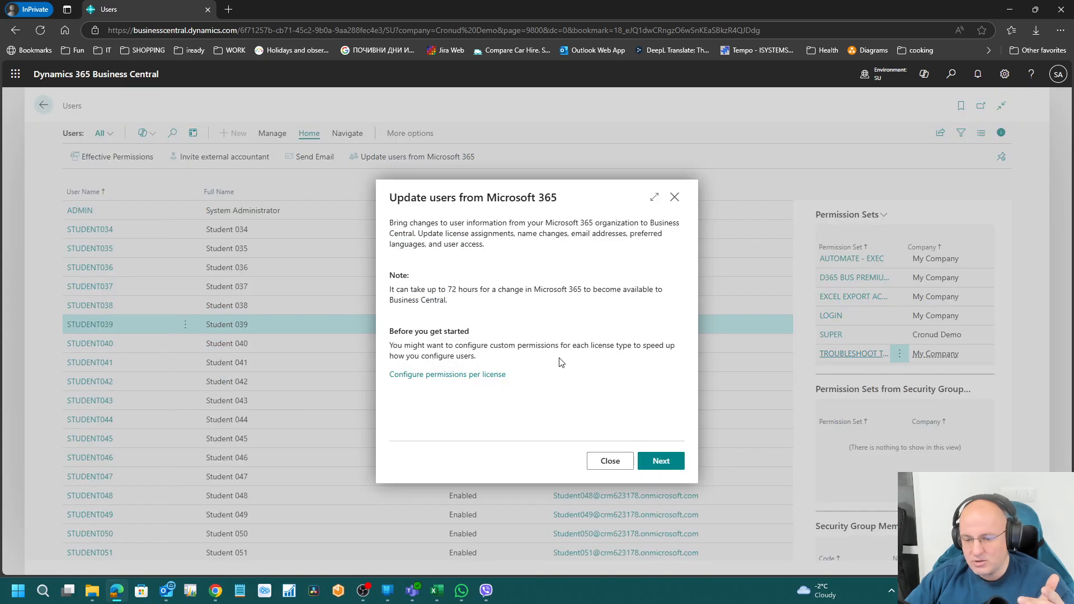
click(451, 374)
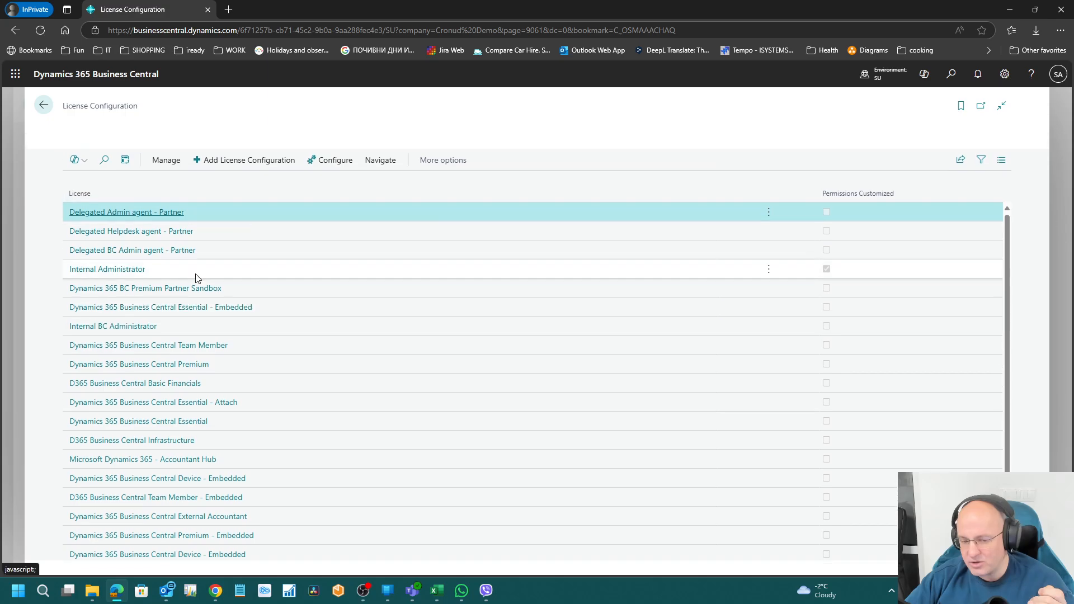
click(43, 105)
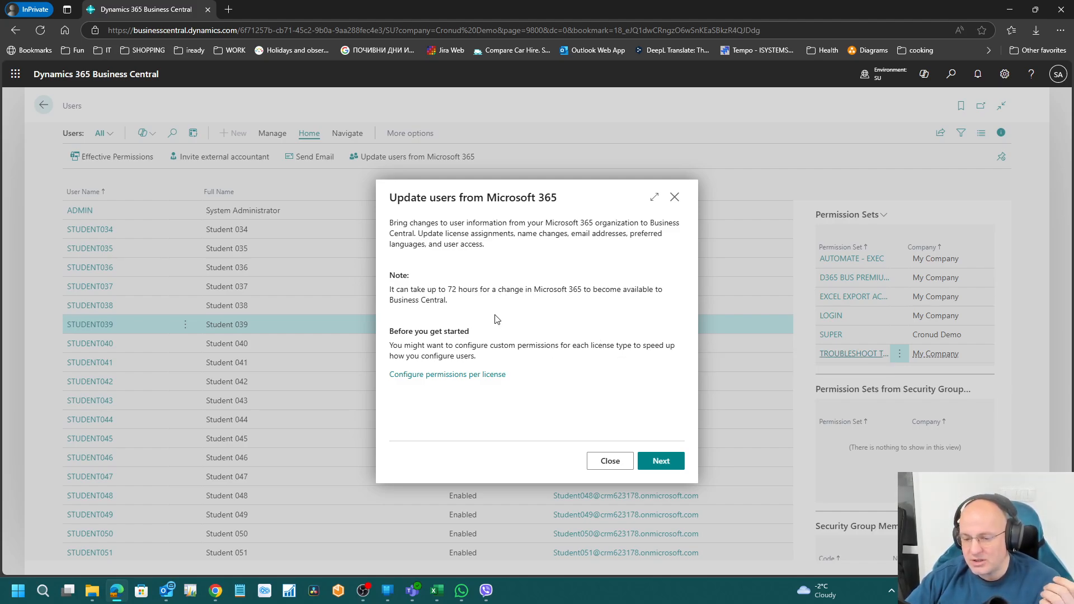
click(653, 462)
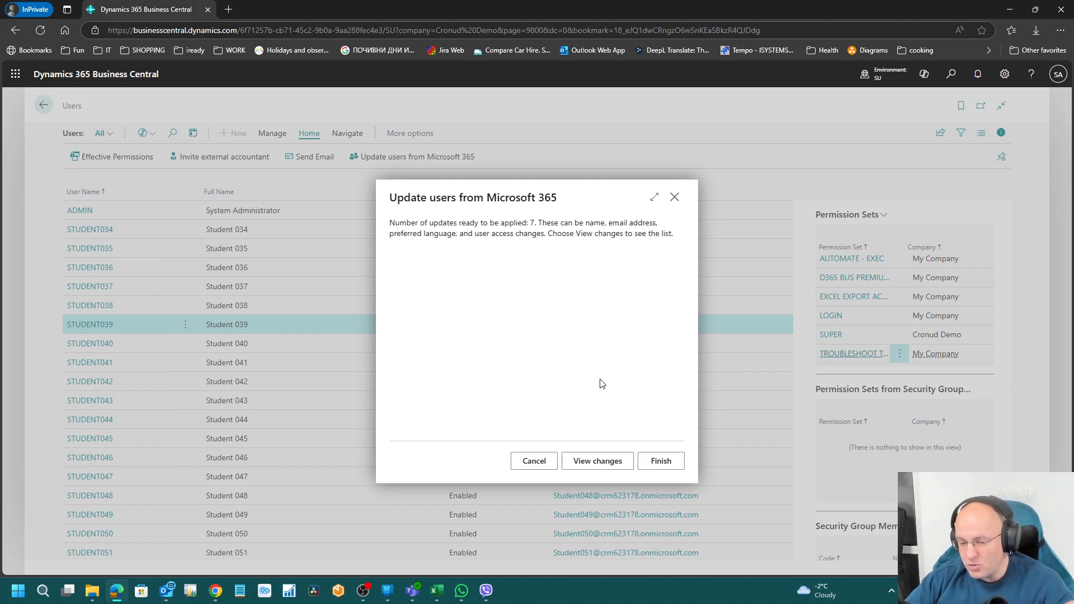
click(612, 460)
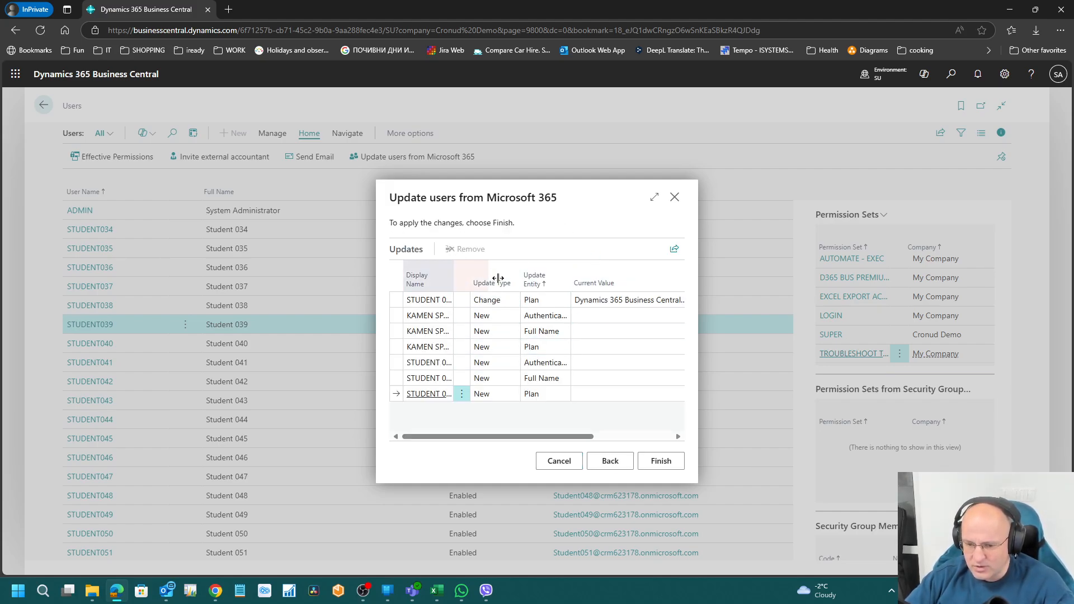
Step: Review the enlarged updates list, including STUDENT 071's plan change and STUDENT 077's name, then close the summary
click(654, 198)
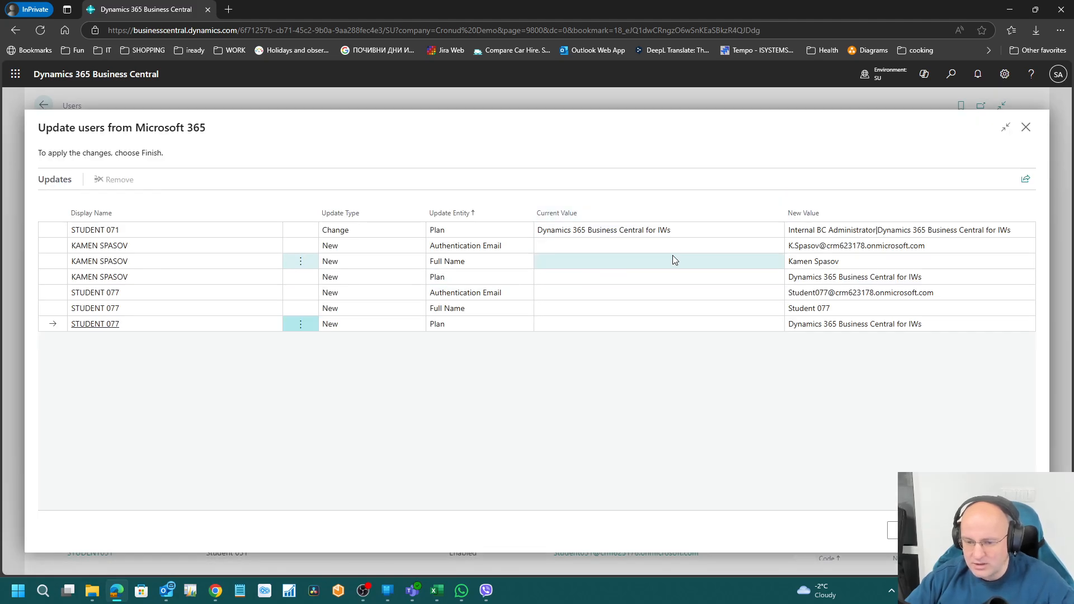
click(654, 234)
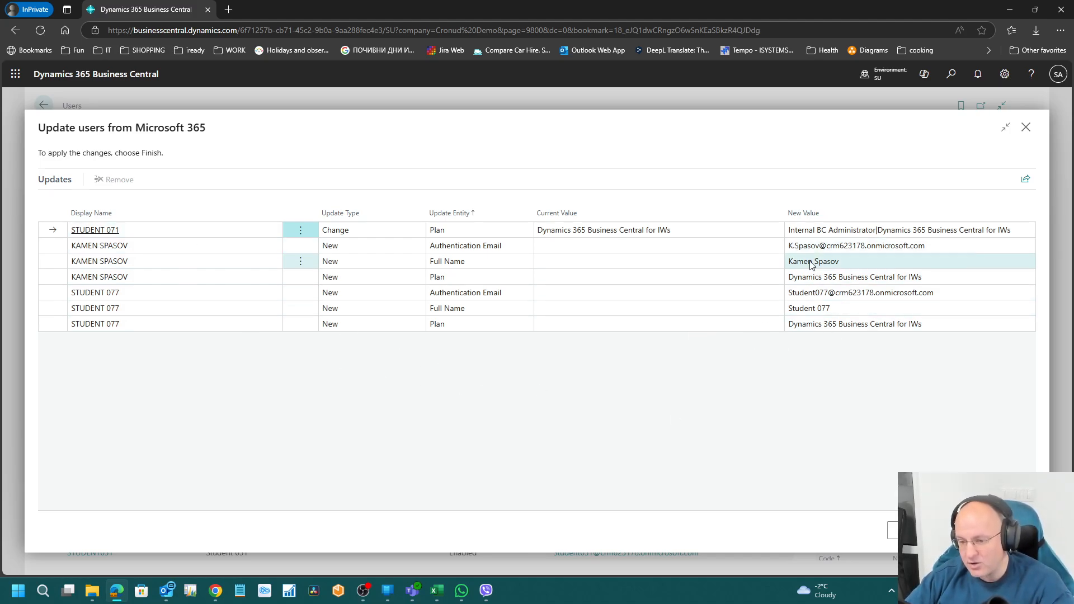
click(845, 304)
click(844, 246)
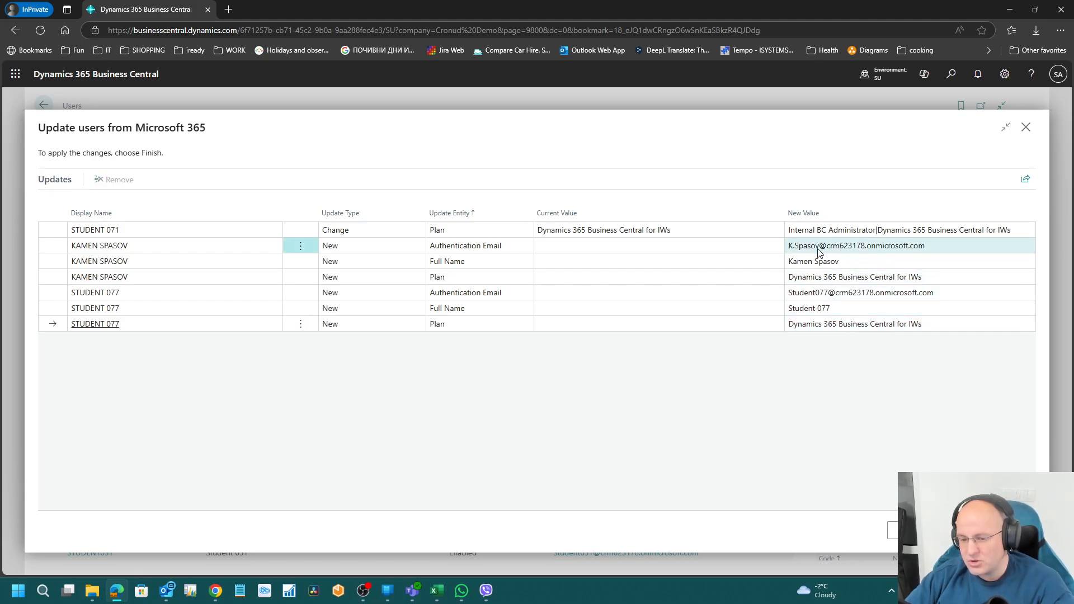
click(486, 264)
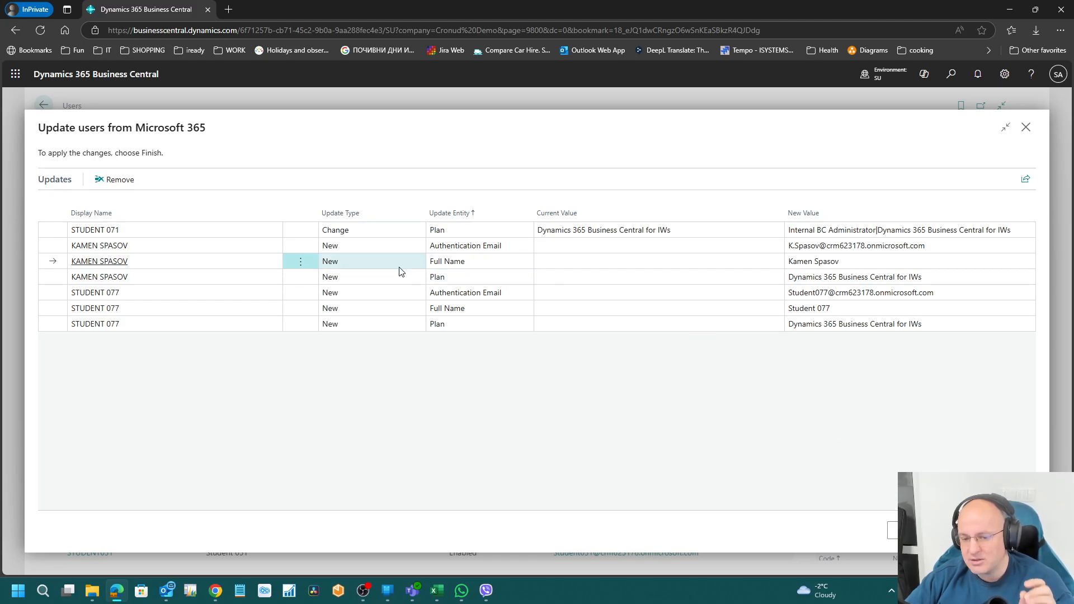
click(372, 247)
click(615, 230)
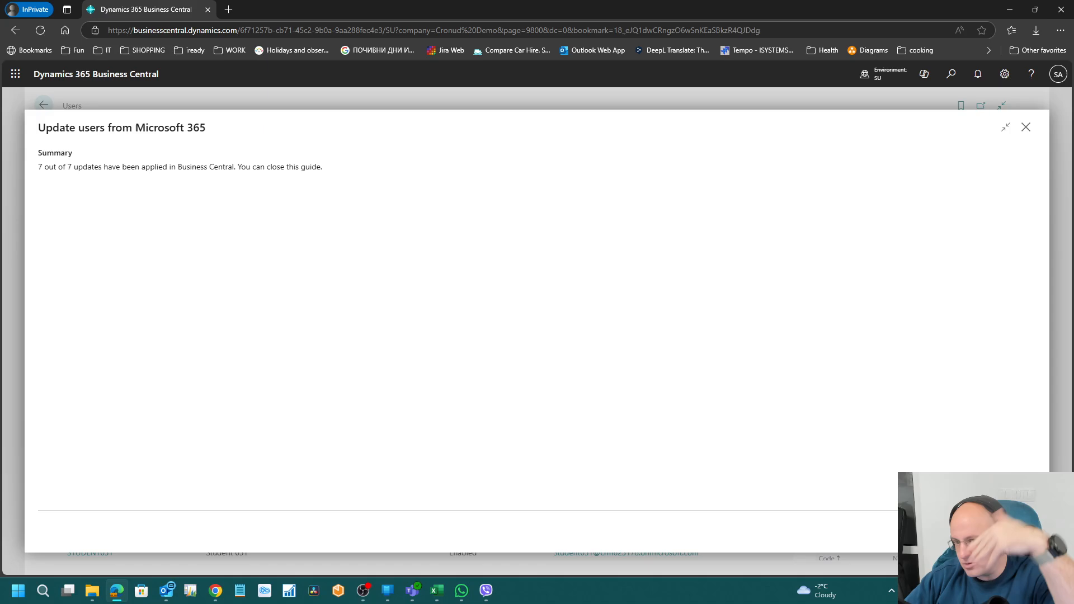
click(1011, 532)
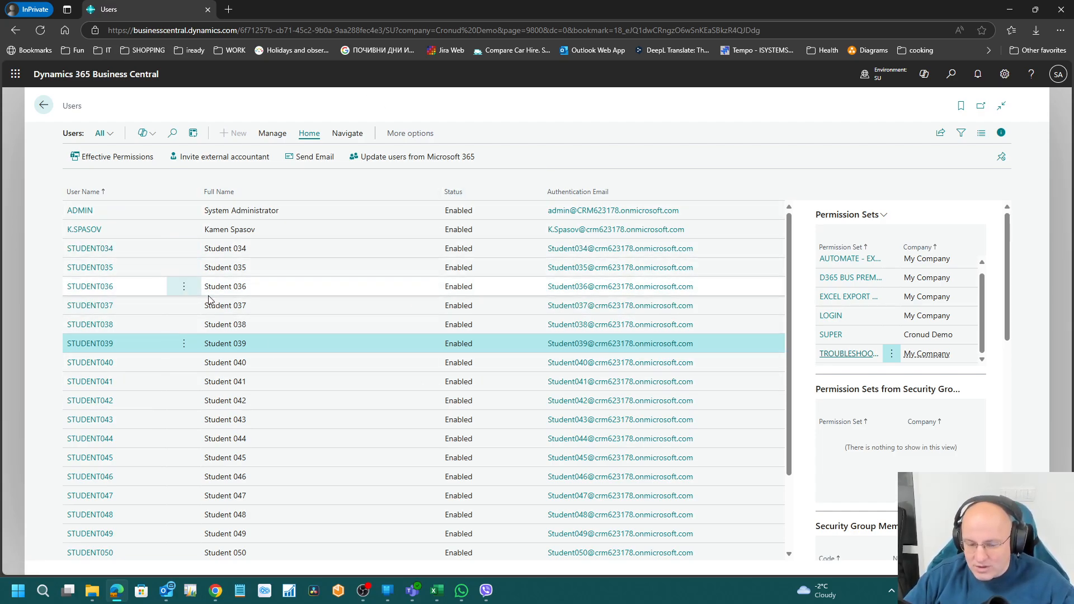
Step: Open the STUDENT039 user card and set its status to Inactive
click(108, 345)
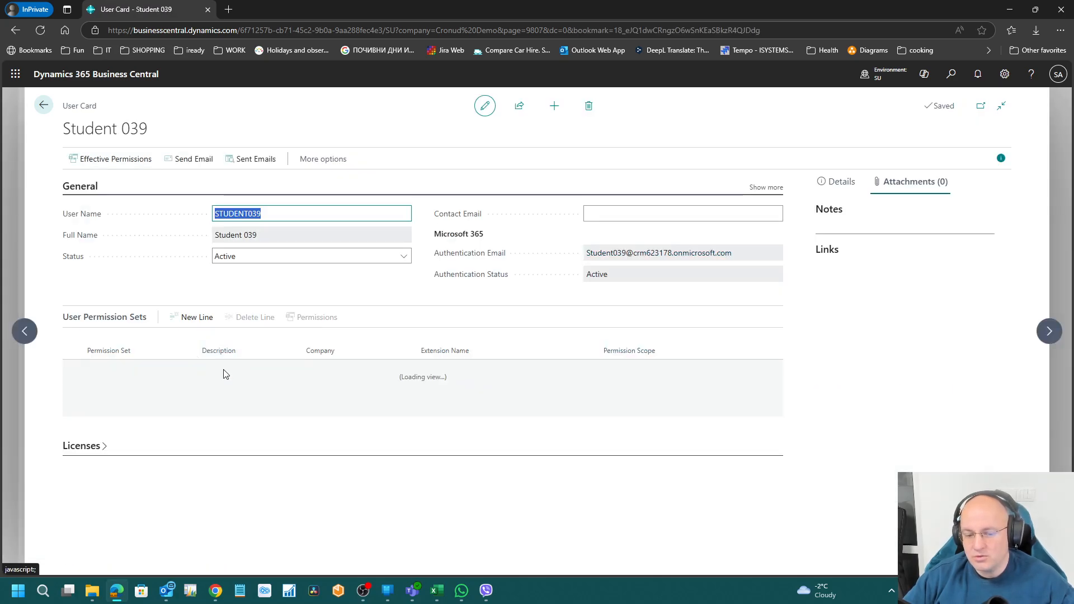
click(391, 256)
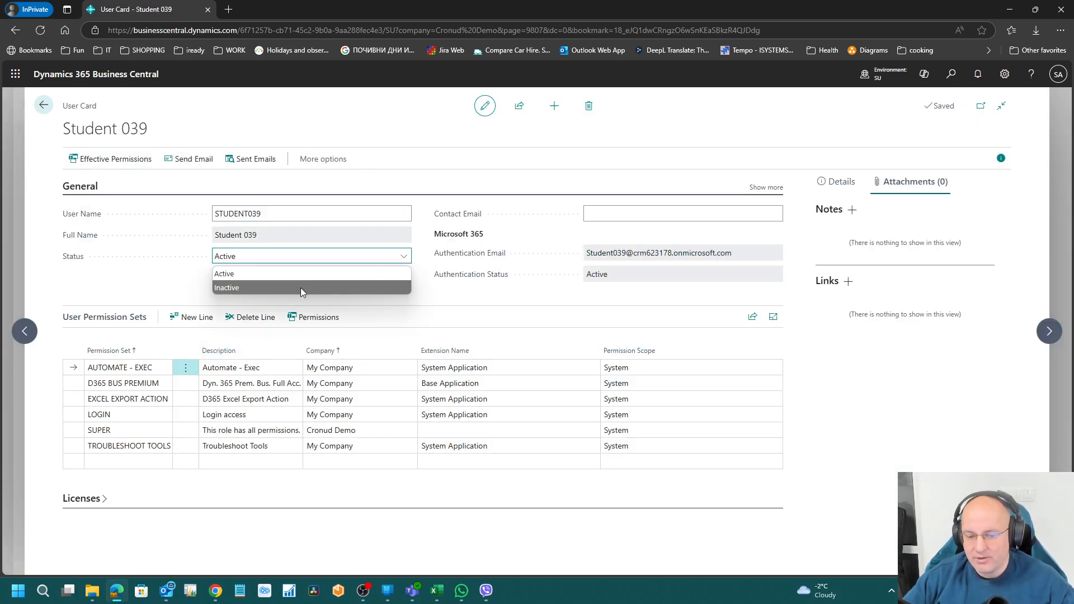
click(278, 286)
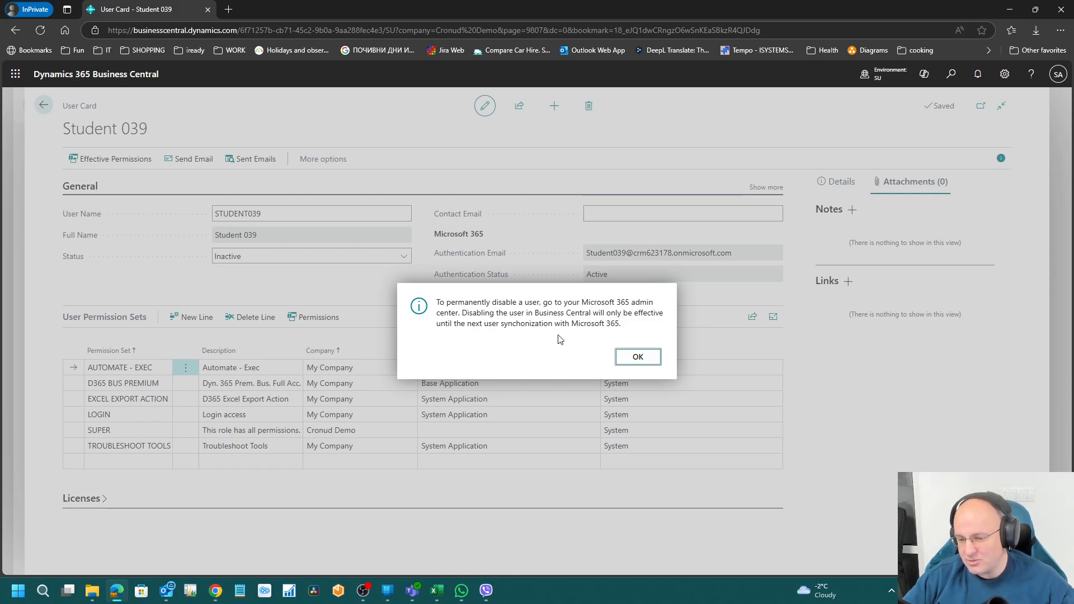
click(15, 74)
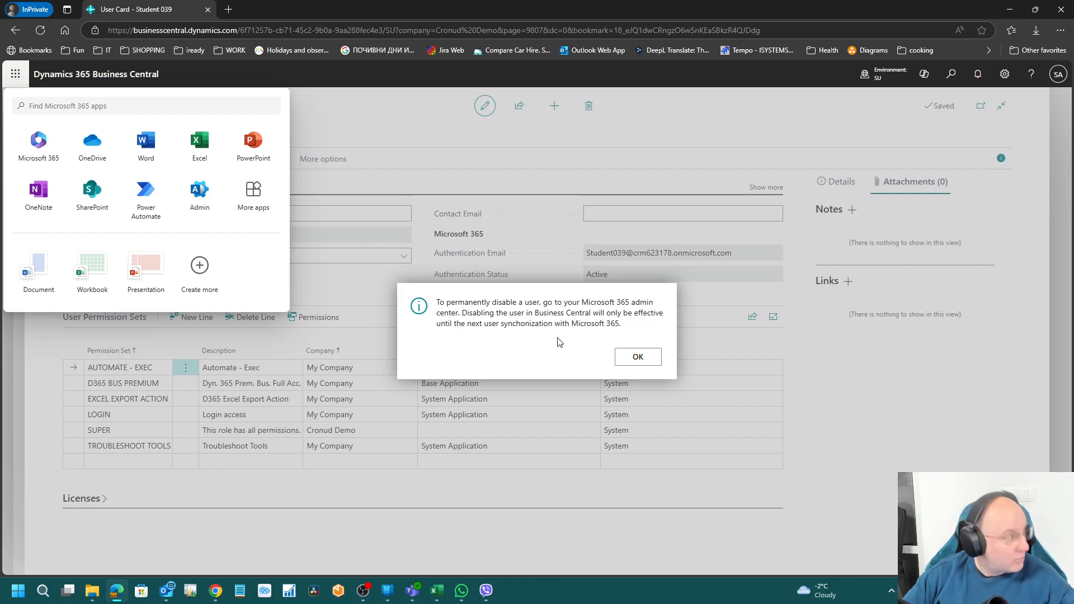
click(13, 77)
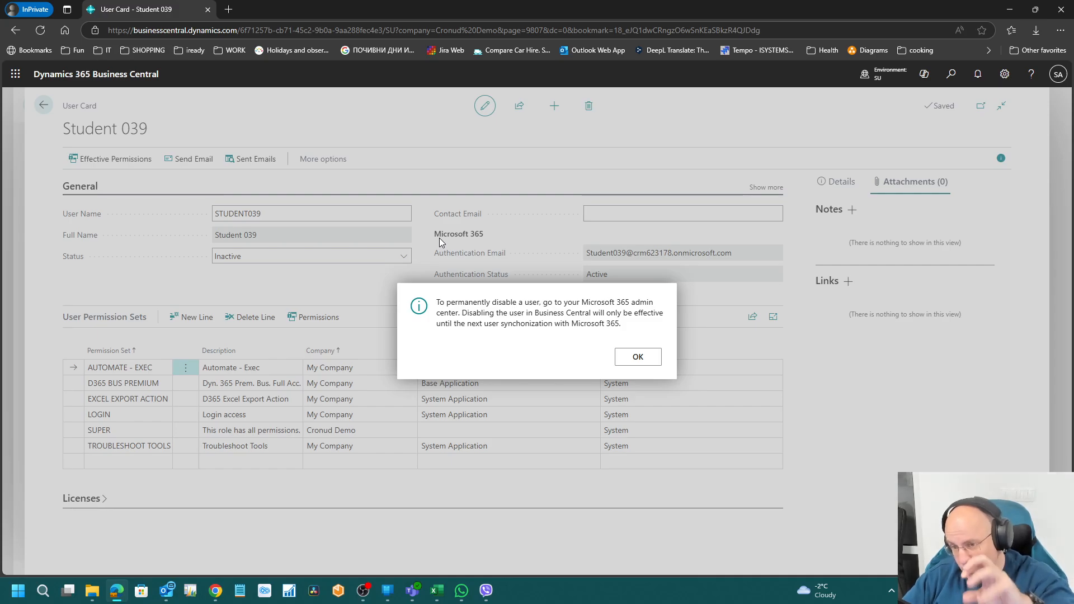
Step: Dismiss the disable-user note, set Student 039's status back to Active, and return to Users
click(637, 358)
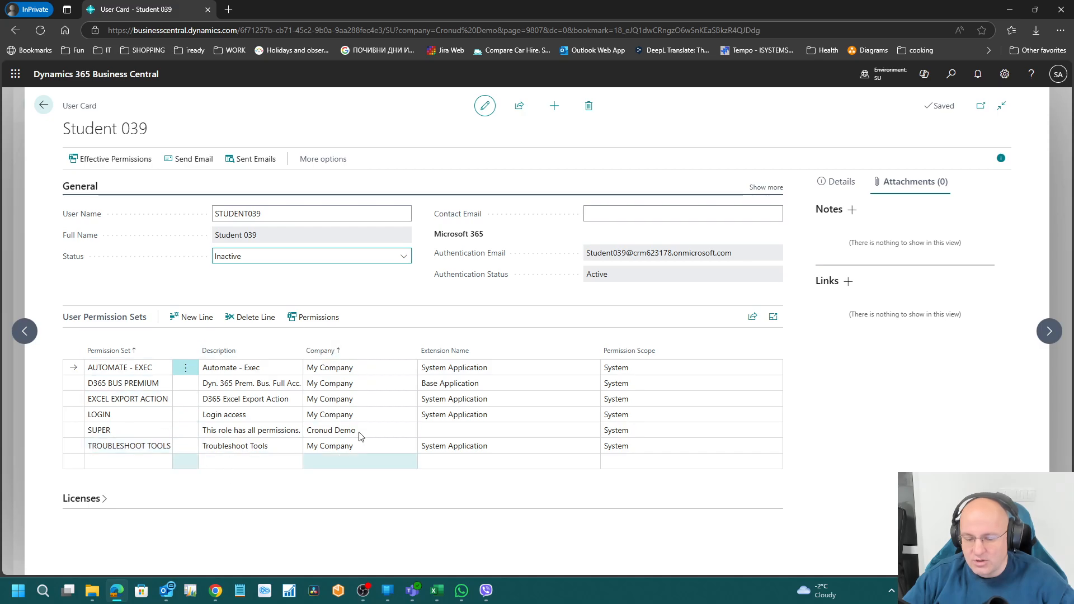
click(242, 416)
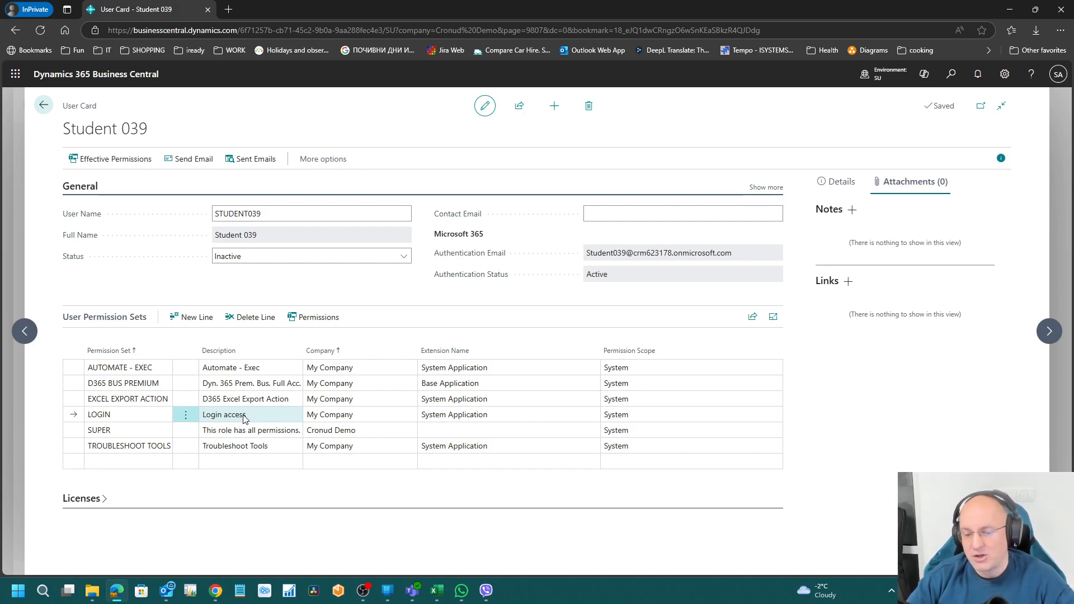
click(292, 254)
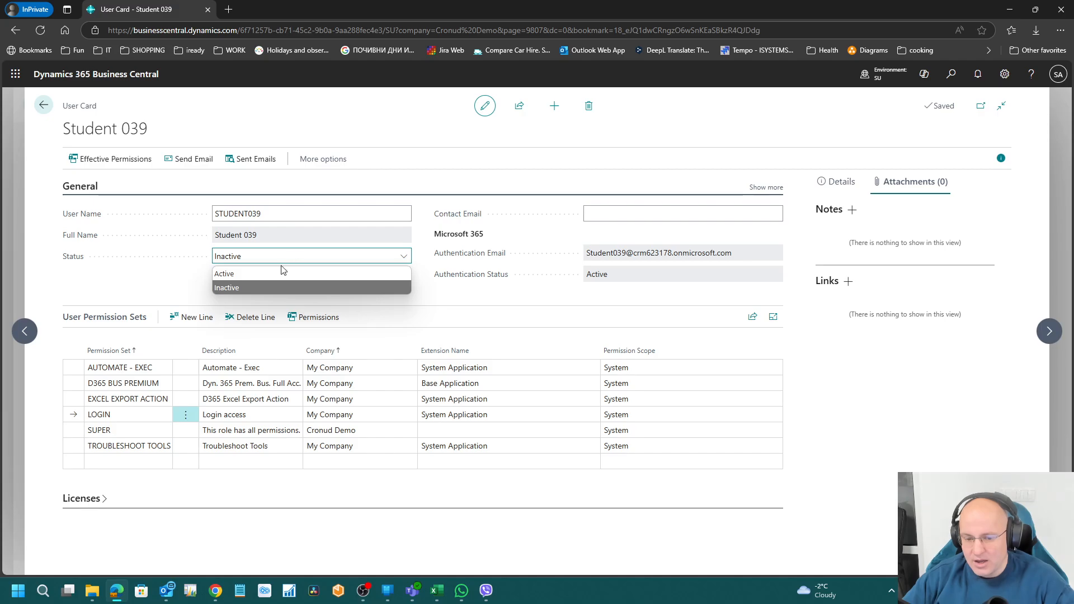
click(283, 270)
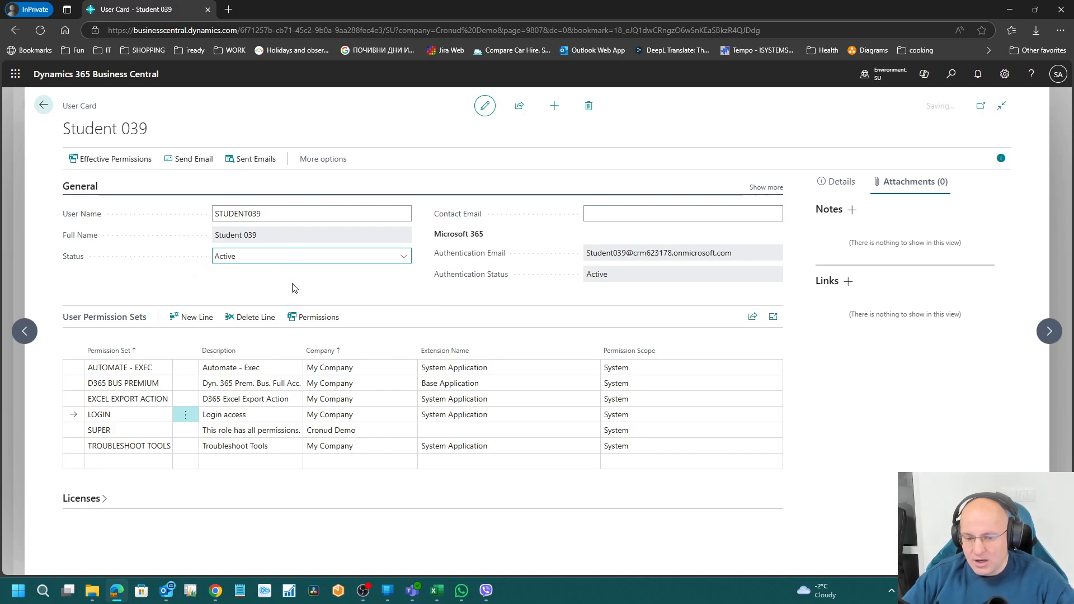
click(44, 106)
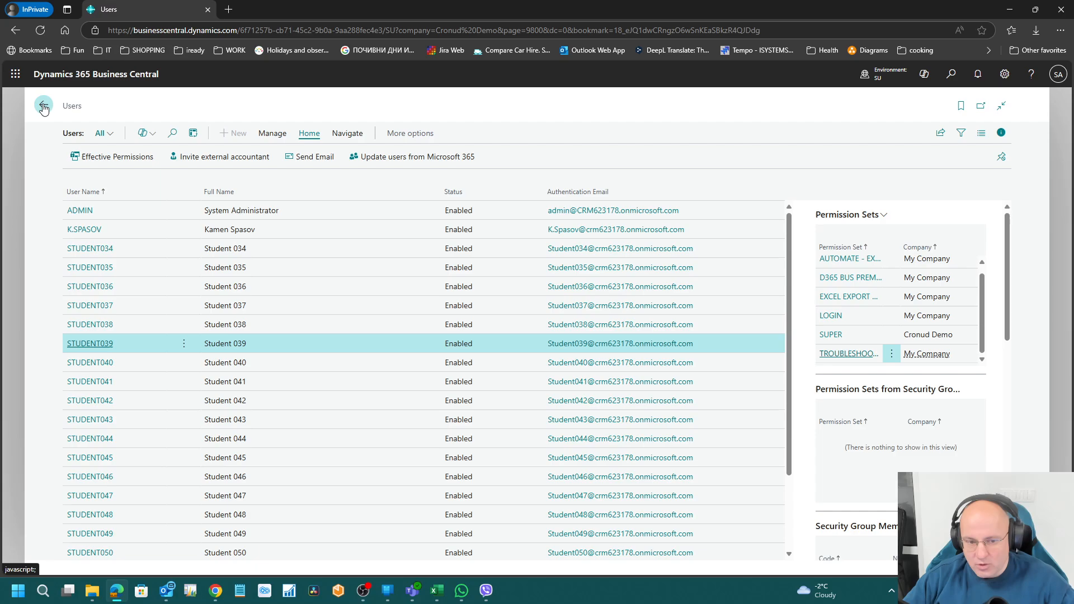
Step: Open the Microsoft 365 admin center in a new tab from the app launcher
click(15, 73)
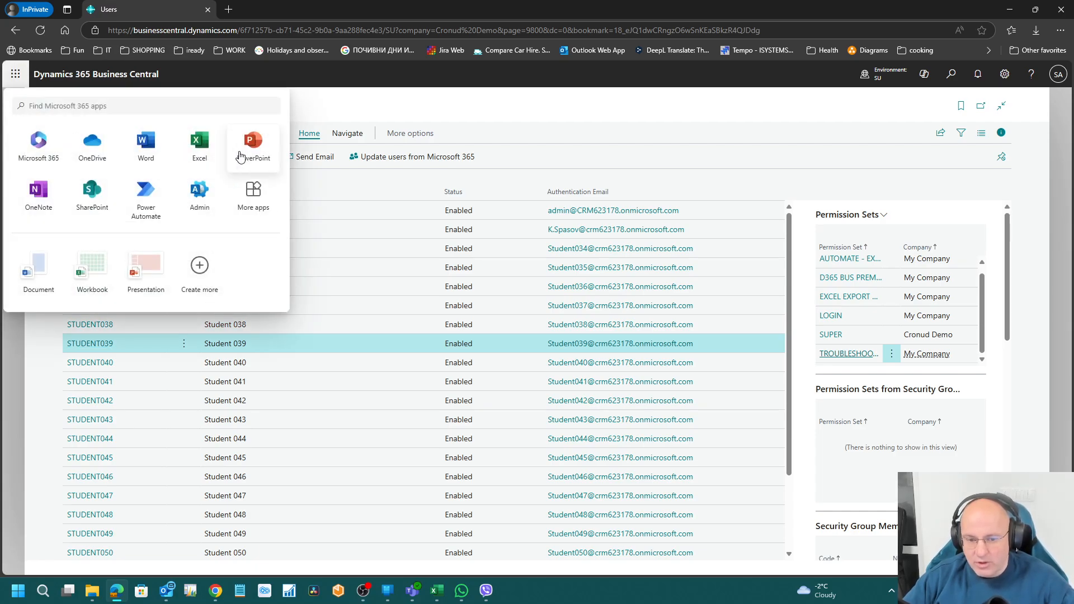
click(199, 193)
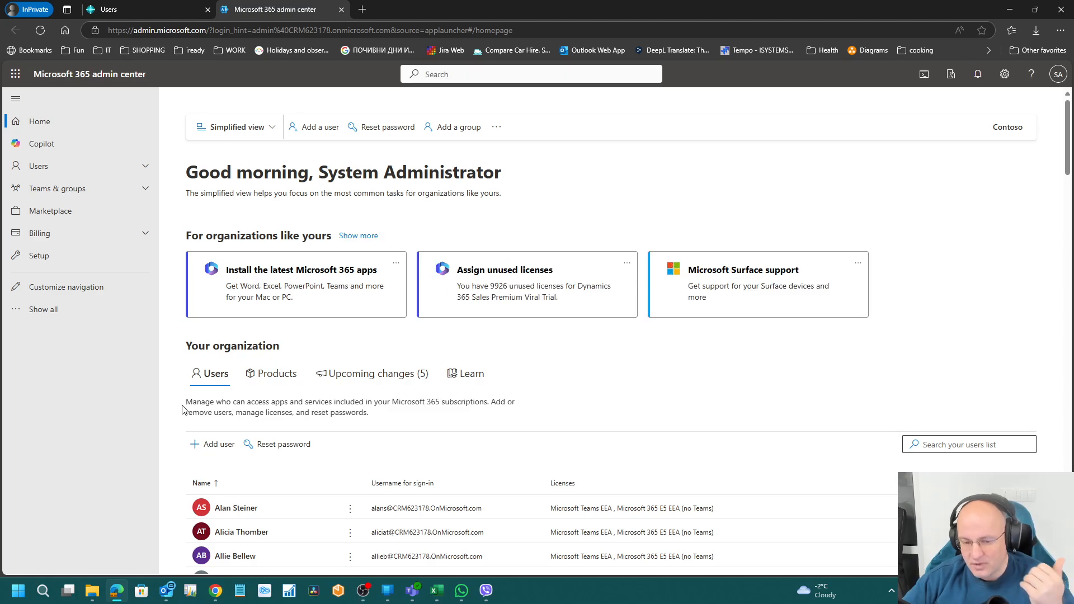
click(236, 508)
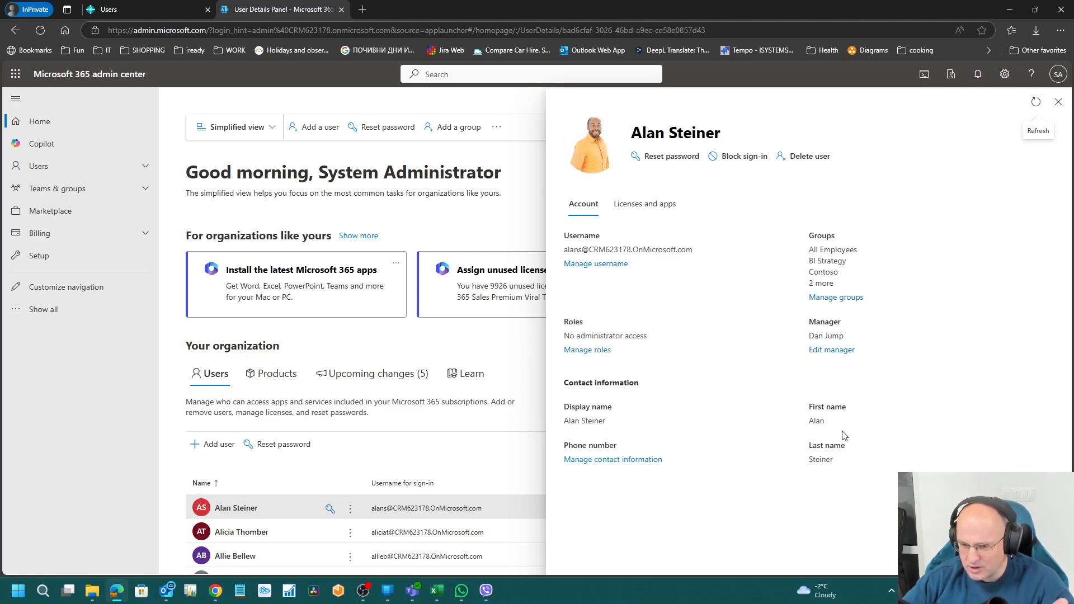
click(587, 350)
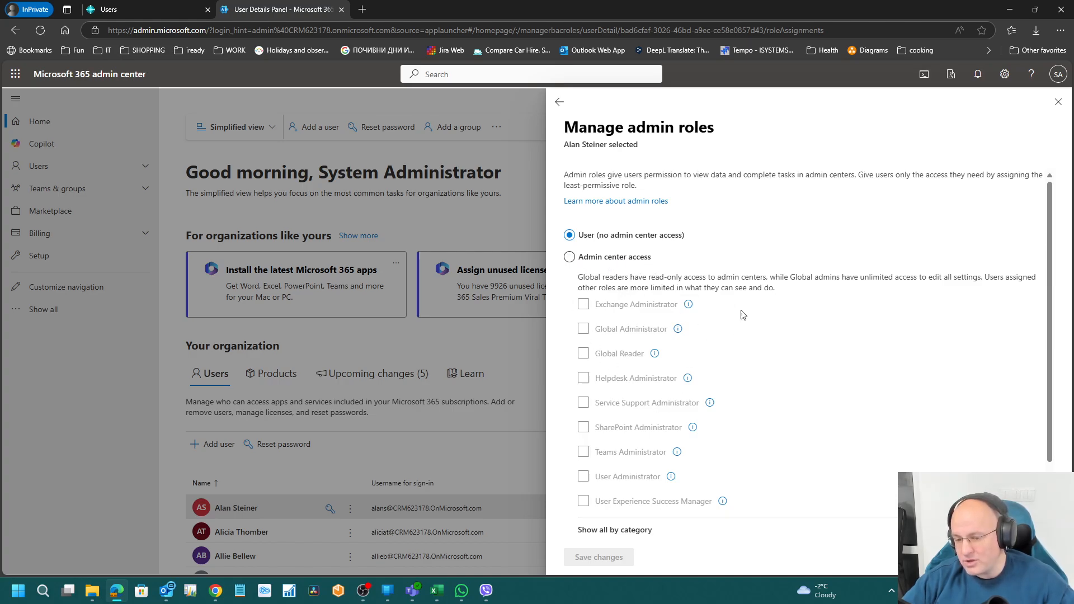
click(602, 260)
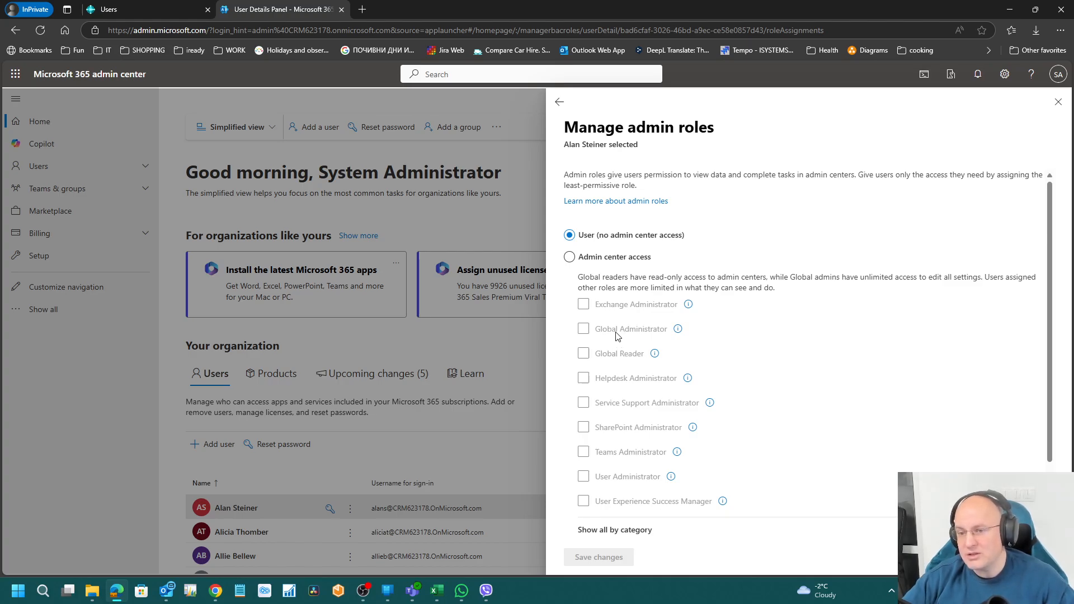
click(559, 101)
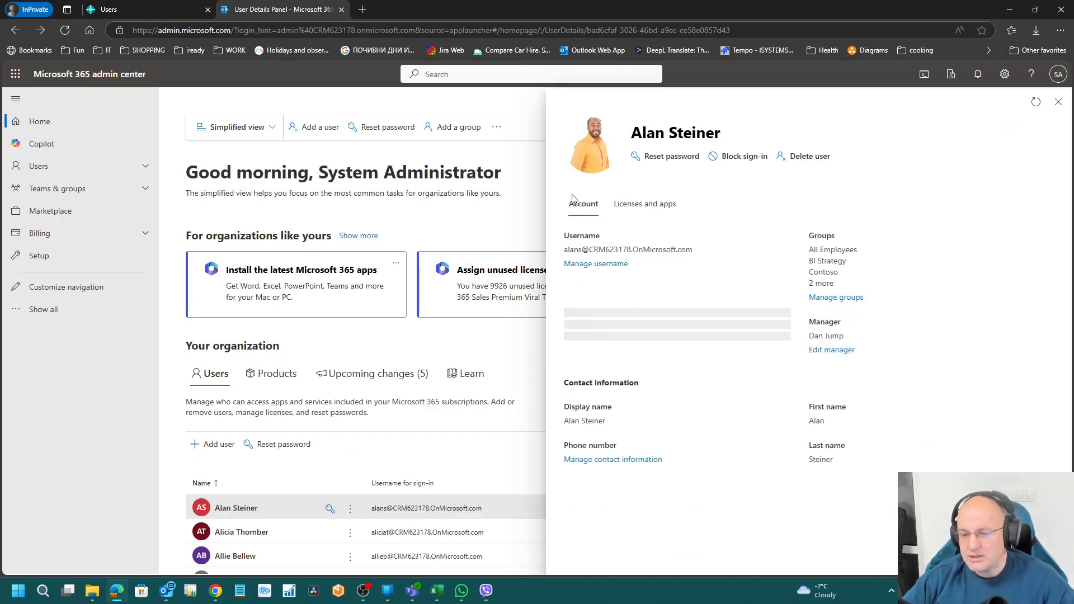
click(1059, 102)
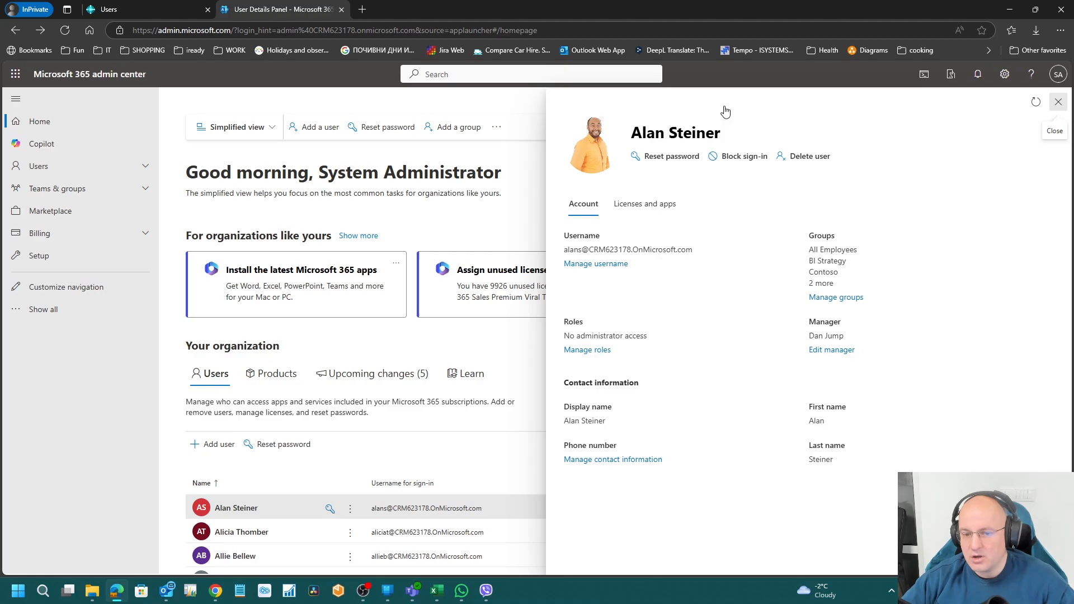
Step: Search Bing for 'business central delegated admin' and open the Learn delegated admin access article
click(362, 10)
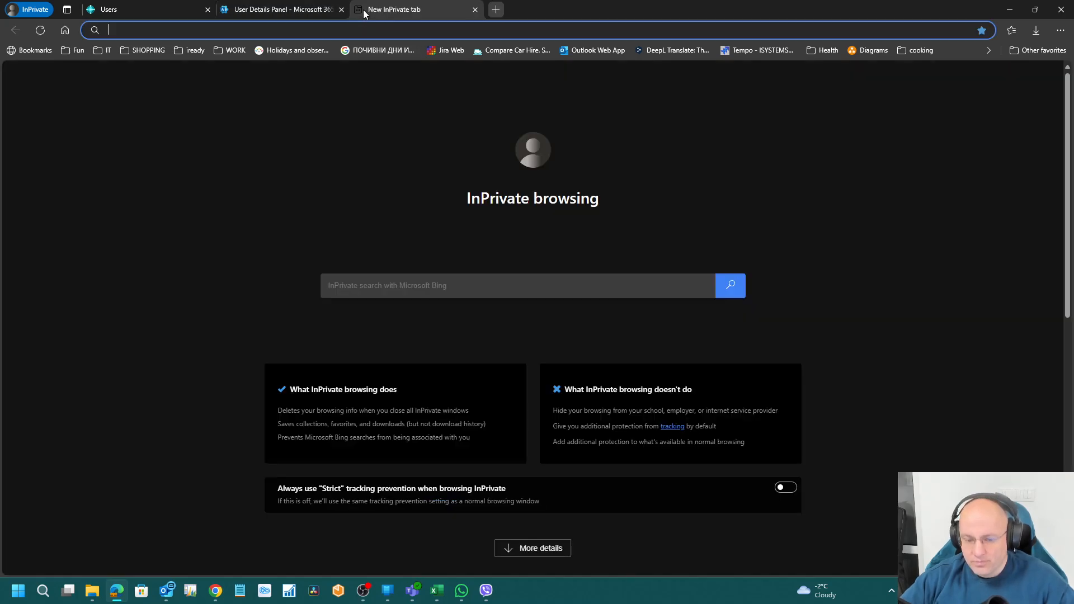
text(busines)
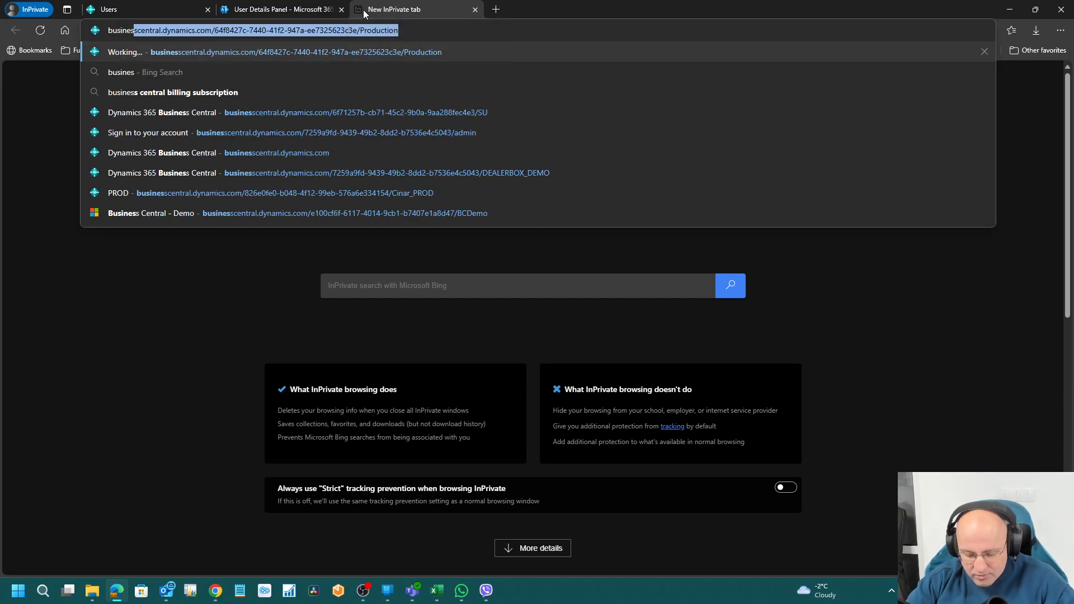
text(s central delegated admin)
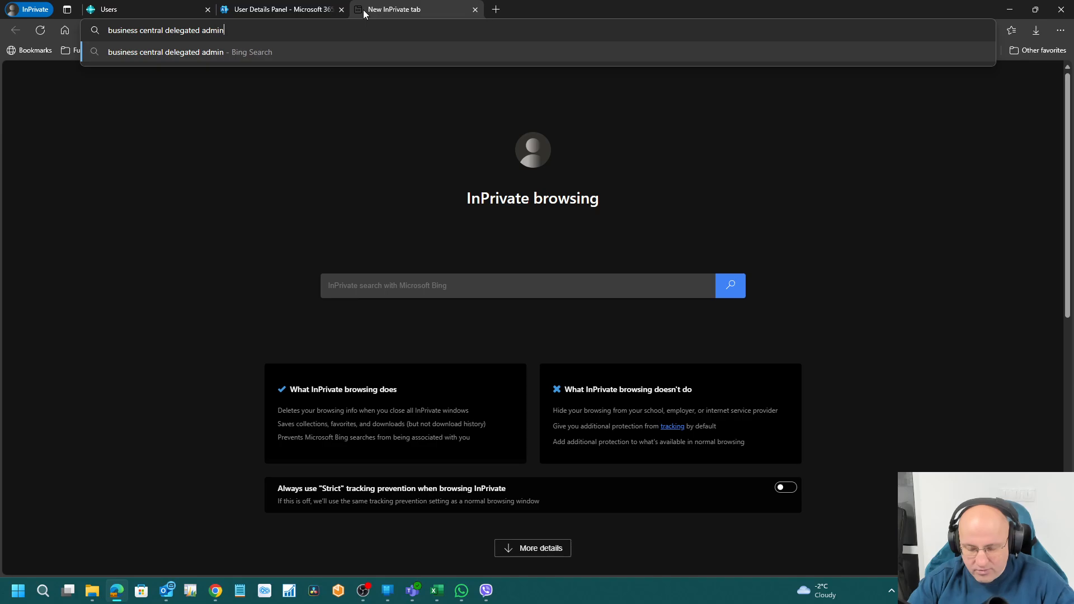
key(Return)
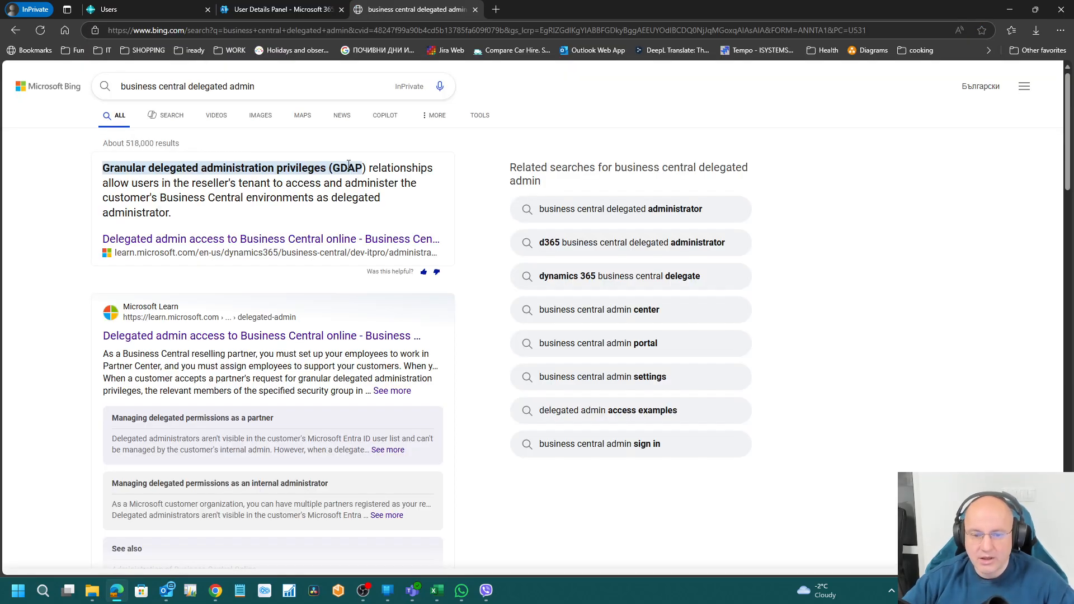
click(212, 241)
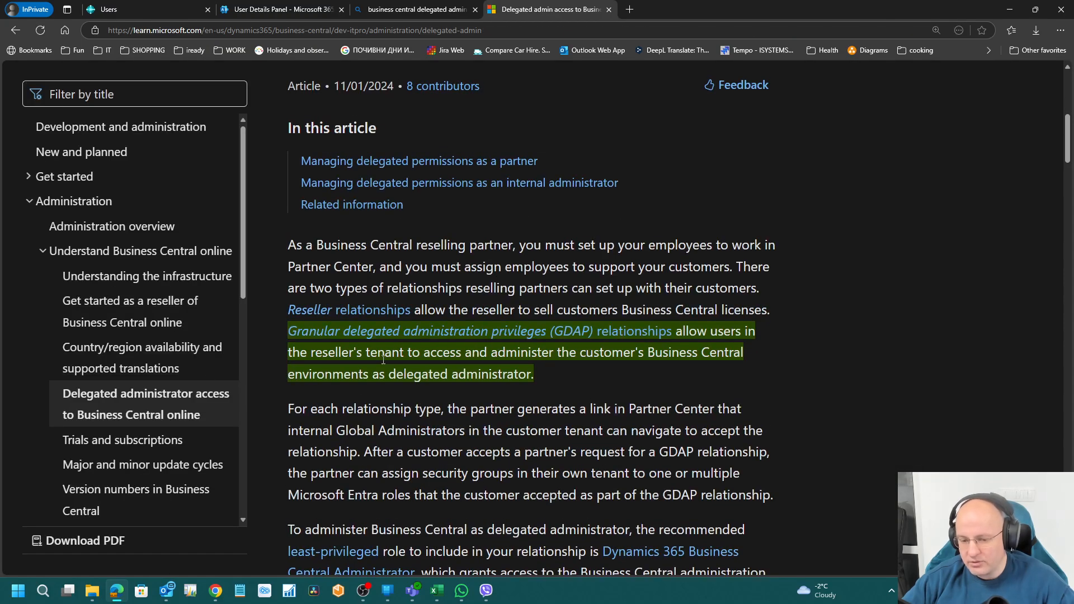
Step: Read the article's limitations, highlighting the Invite External Accountant limitation, then close the article
scroll(473, 334, down, 5)
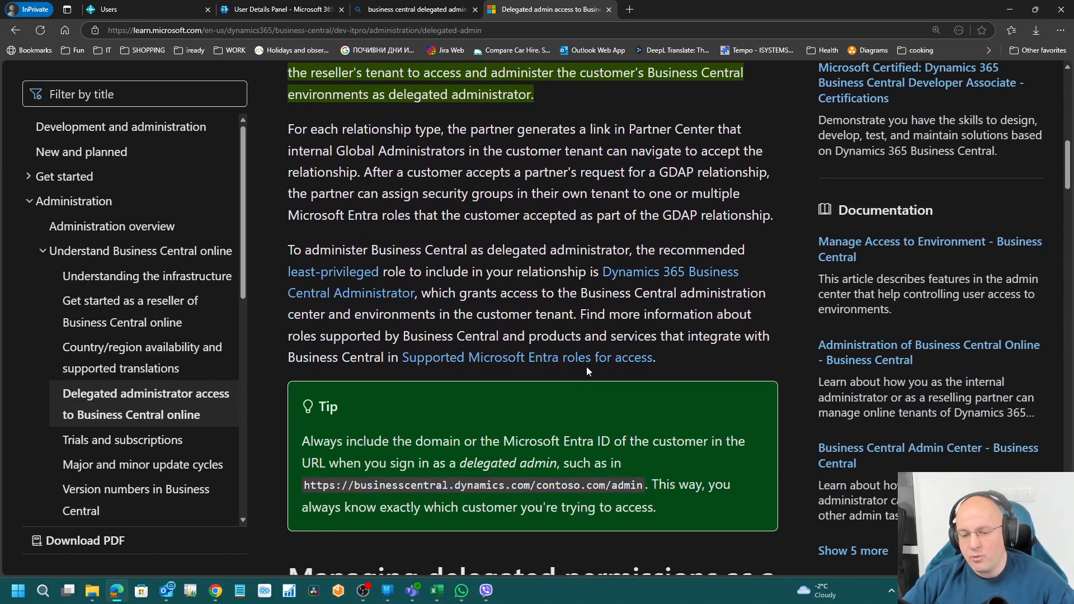
scroll(580, 450, down, 10)
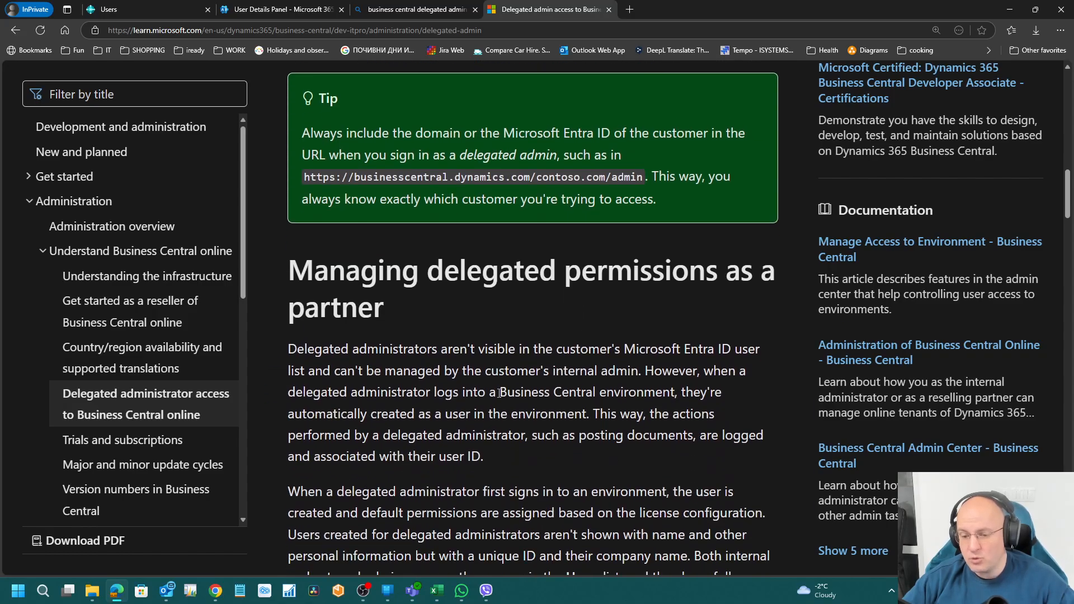
scroll(573, 458, down, 15)
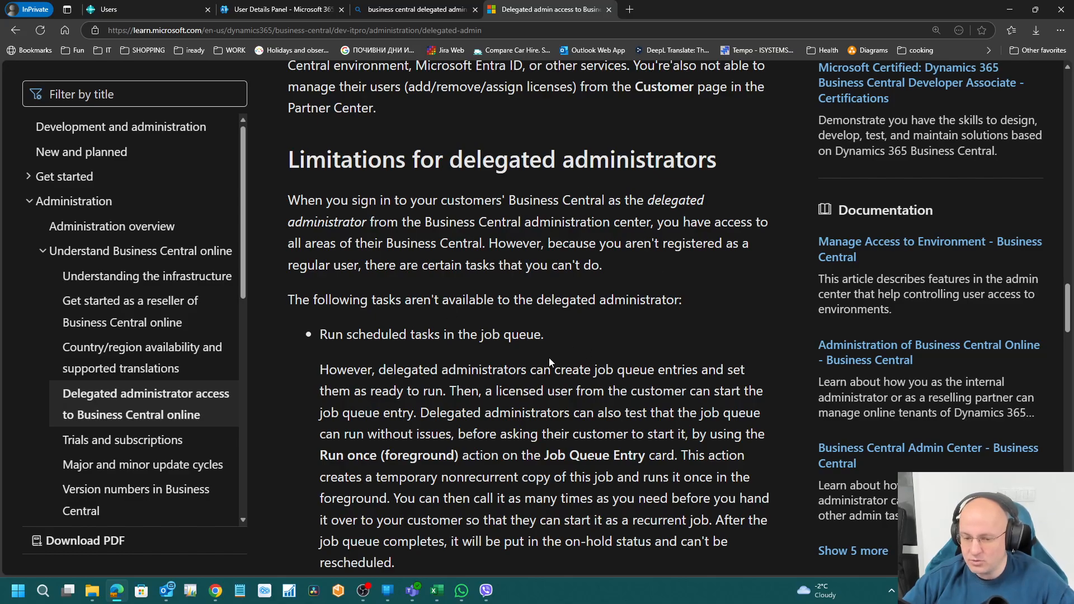
scroll(550, 363, down, 3)
drag(343, 172, 529, 202)
scroll(322, 223, down, 4)
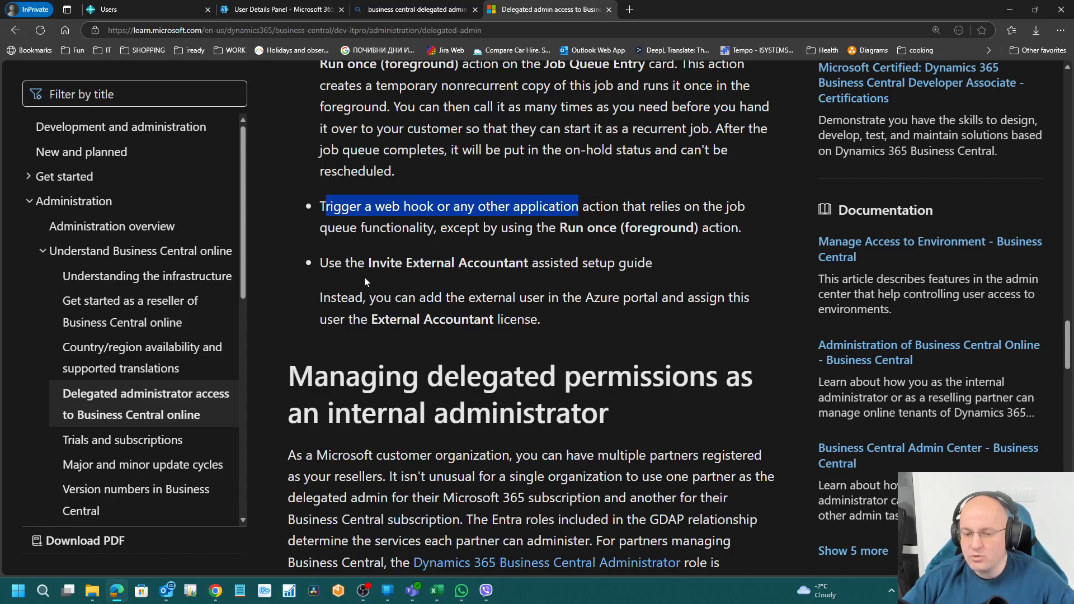
drag(331, 267, 701, 299)
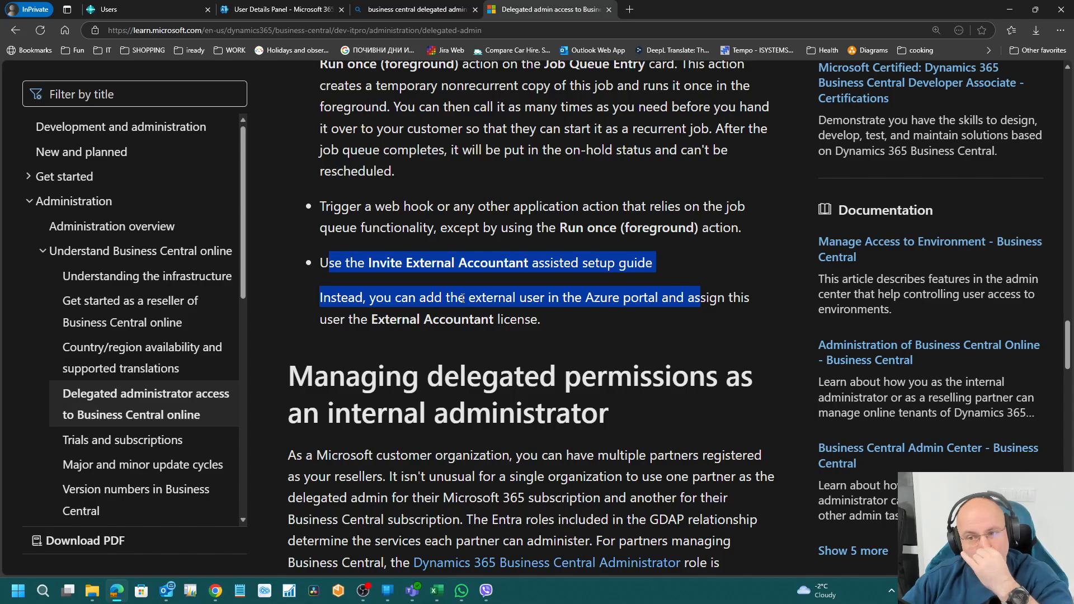
scroll(516, 301, up, 2)
scroll(516, 301, up, 1)
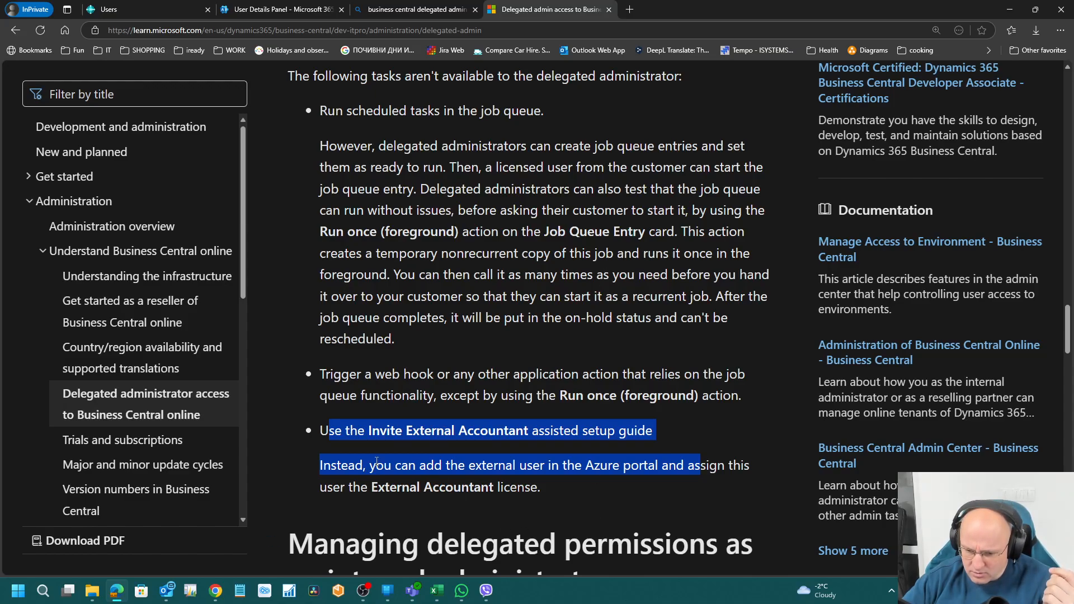
drag(317, 436, 569, 488)
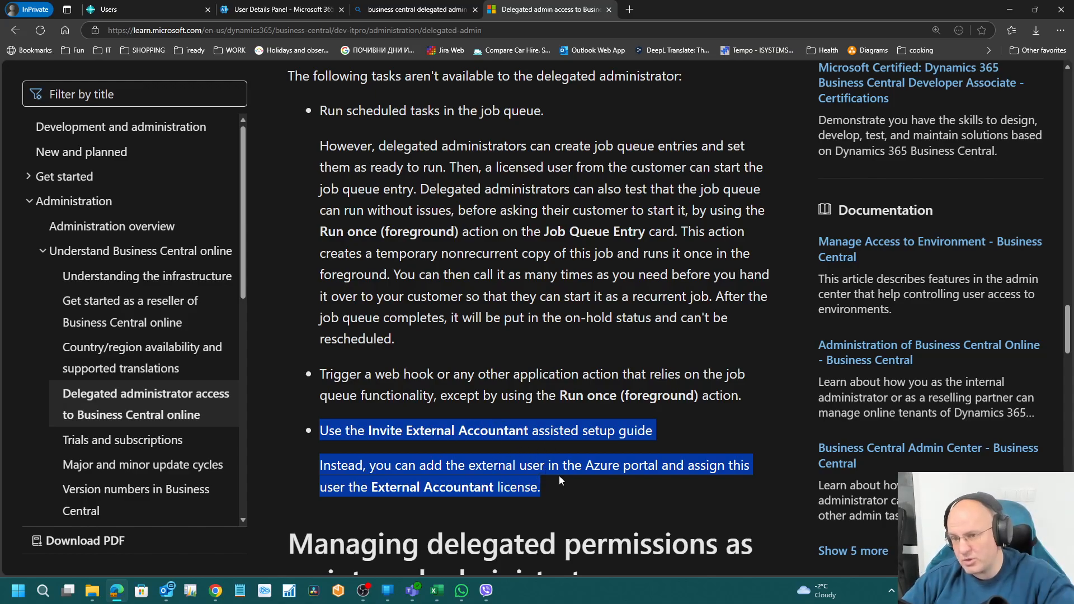
drag(553, 491, 318, 435)
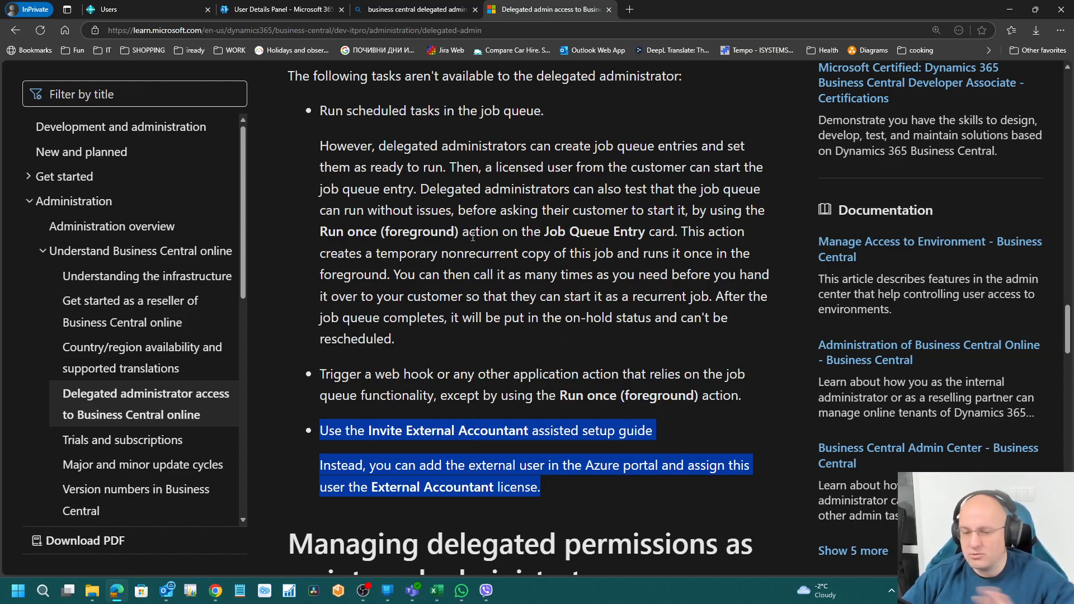
click(609, 10)
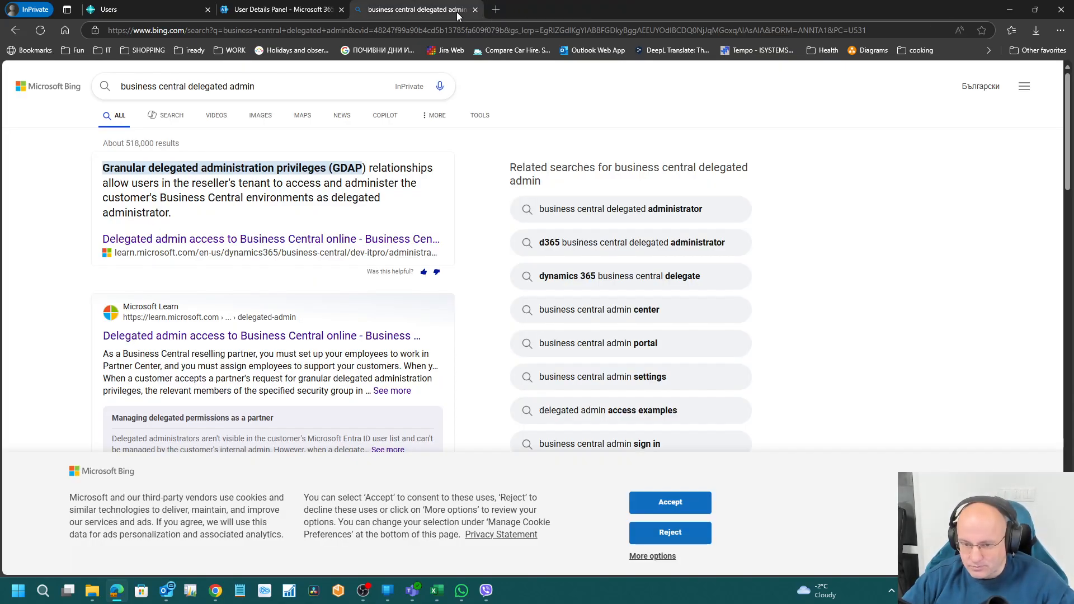
Step: Close the search results and admin center tabs to return to Business Central's Users list
click(475, 9)
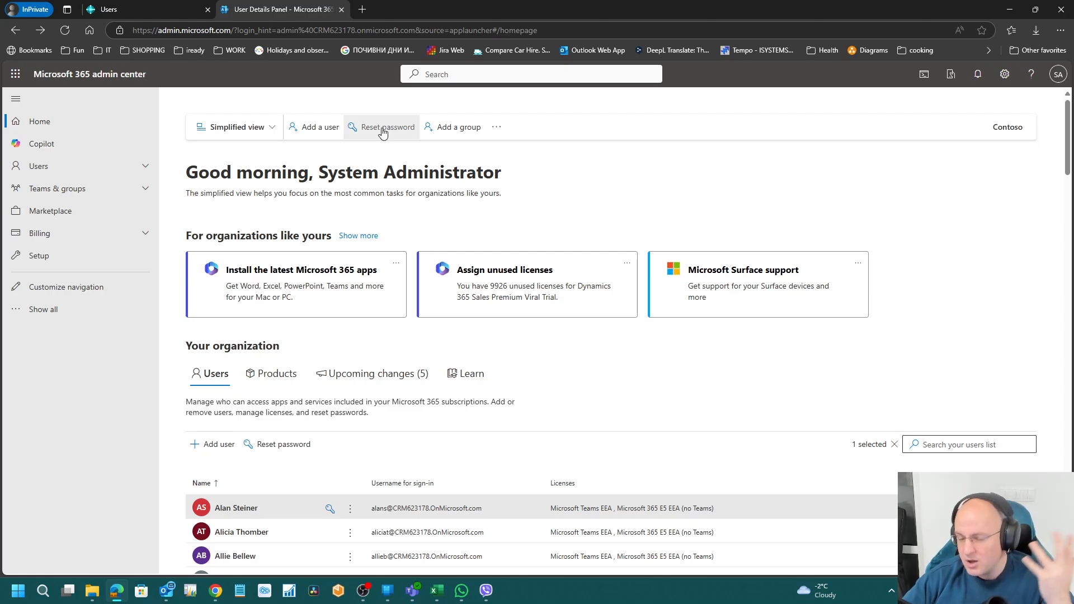
click(339, 10)
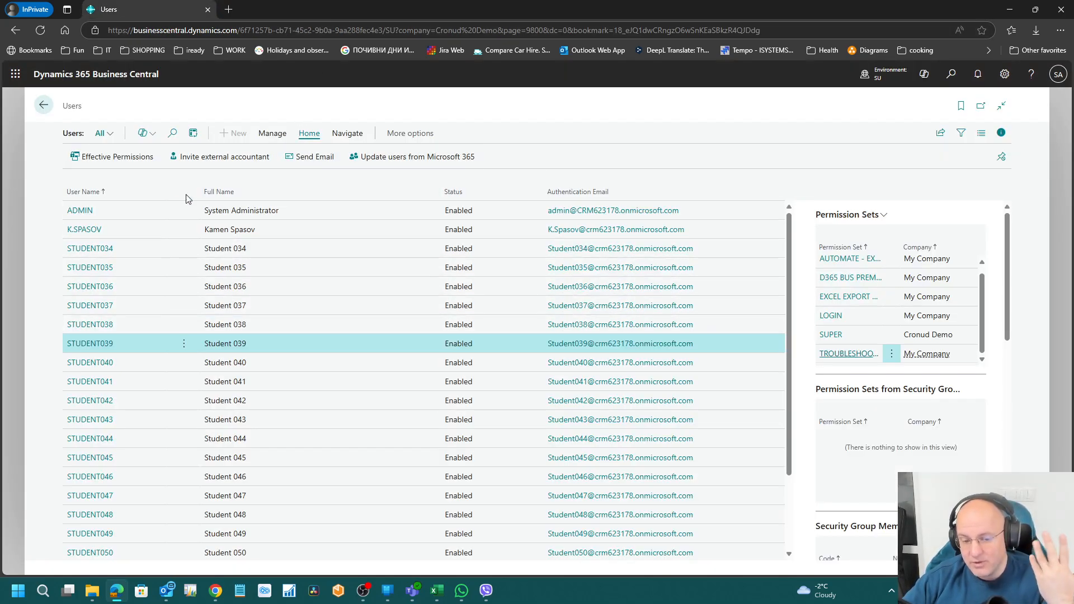
scroll(158, 523, down, 2)
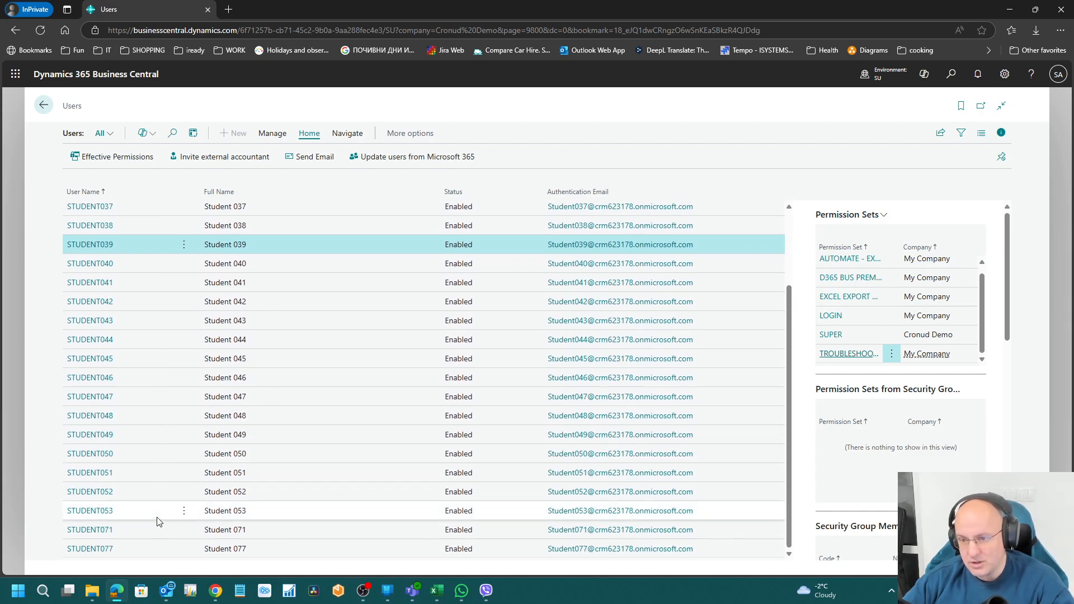
scroll(157, 522, up, 2)
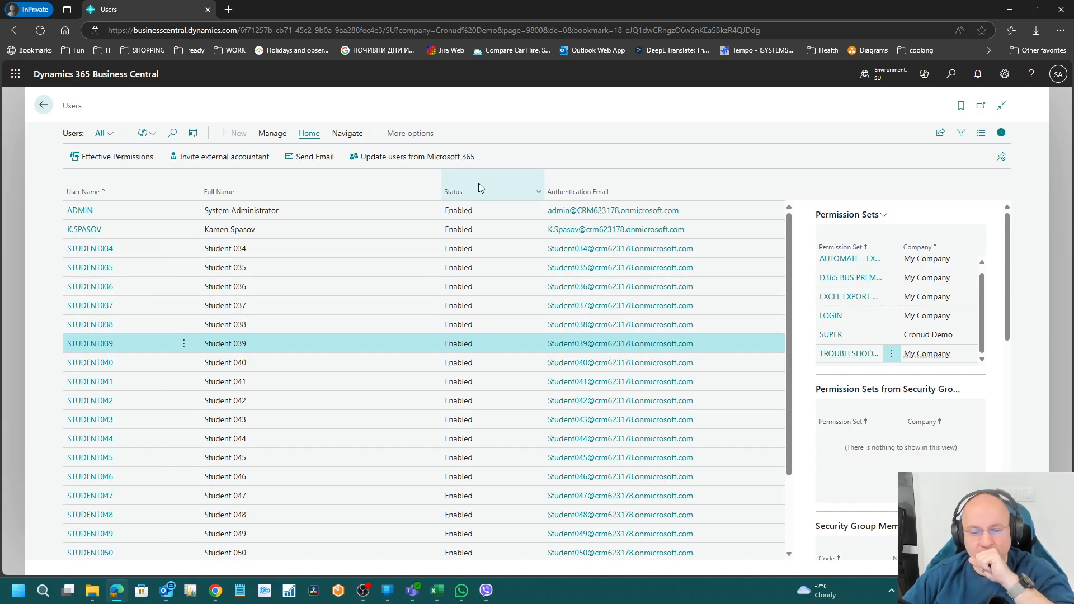
Step: Cancel the Update users from Microsoft 365 dialog and open STUDENT039's user card
click(446, 159)
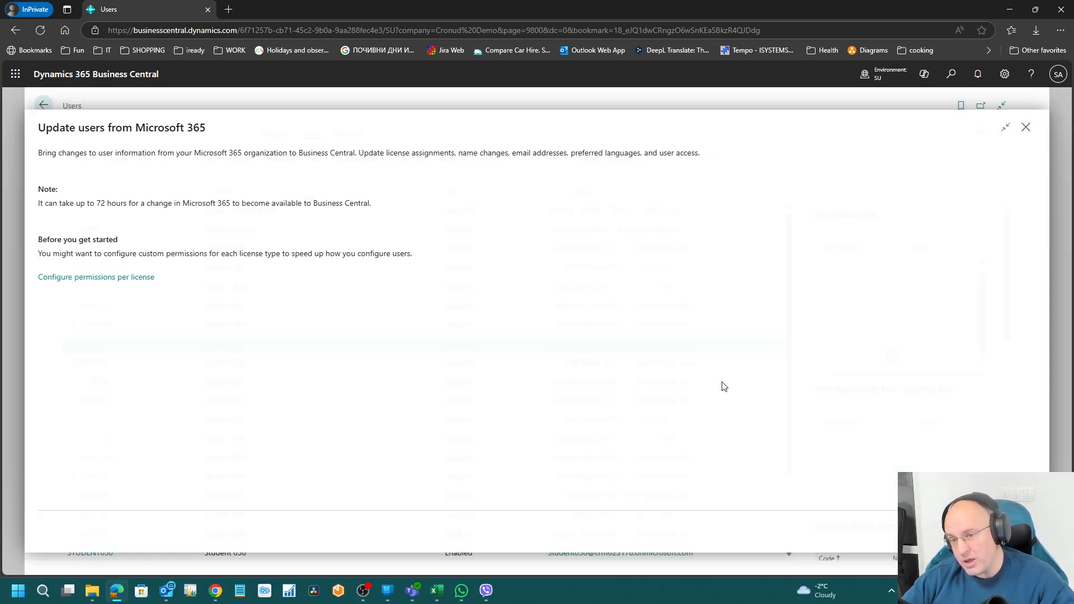
key(Escape)
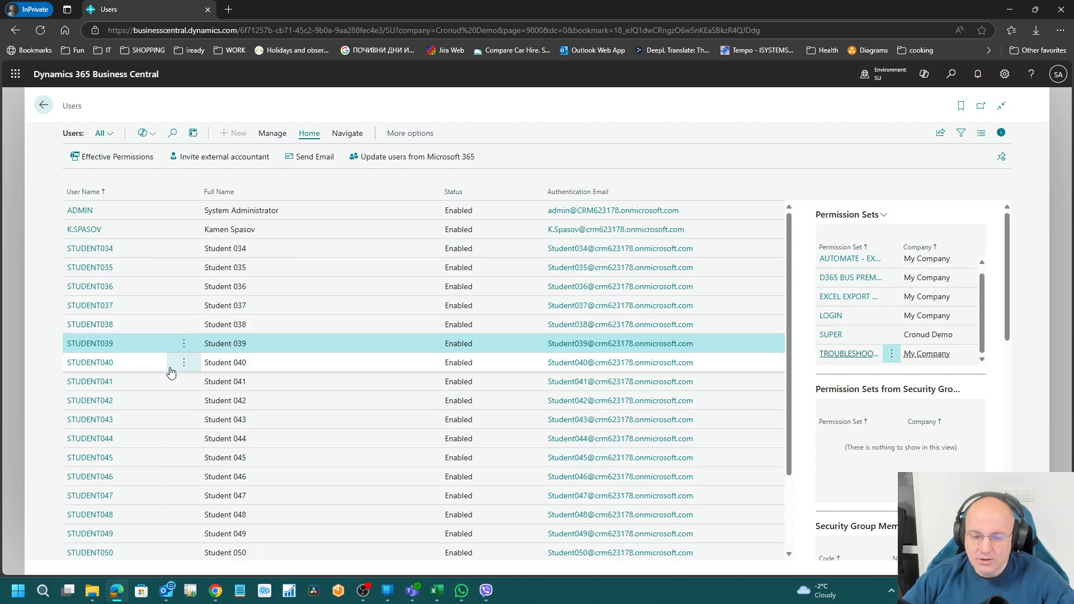
click(101, 346)
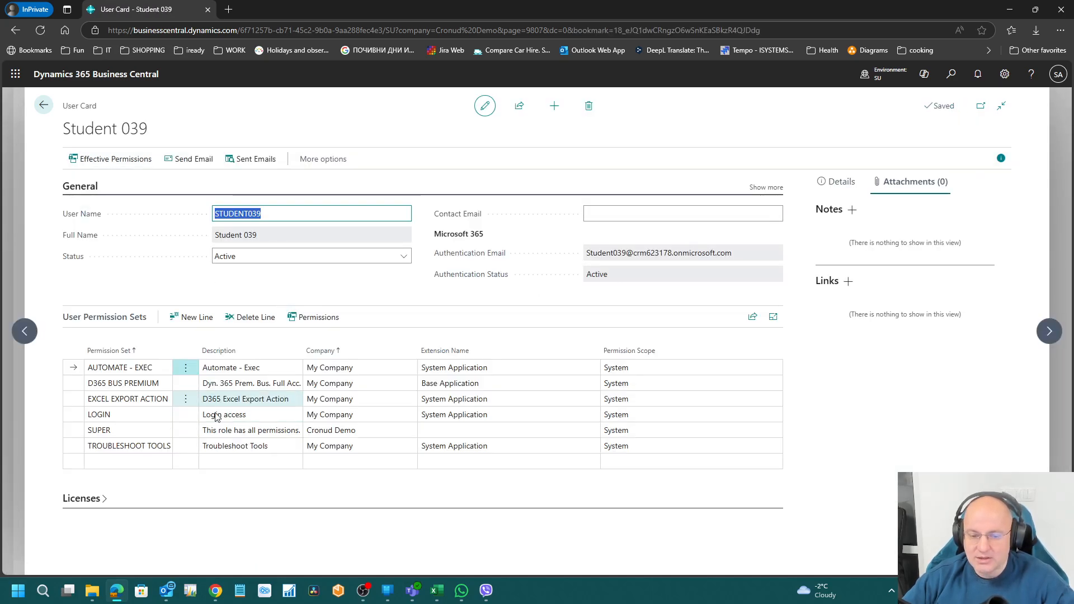
click(952, 74)
text(l)
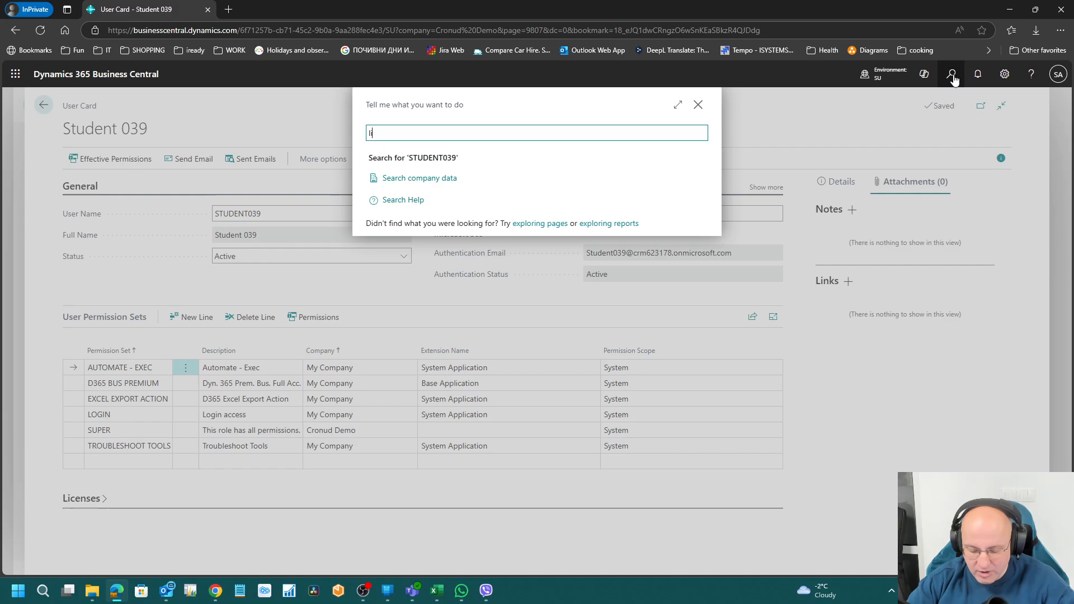
text(ic conf)
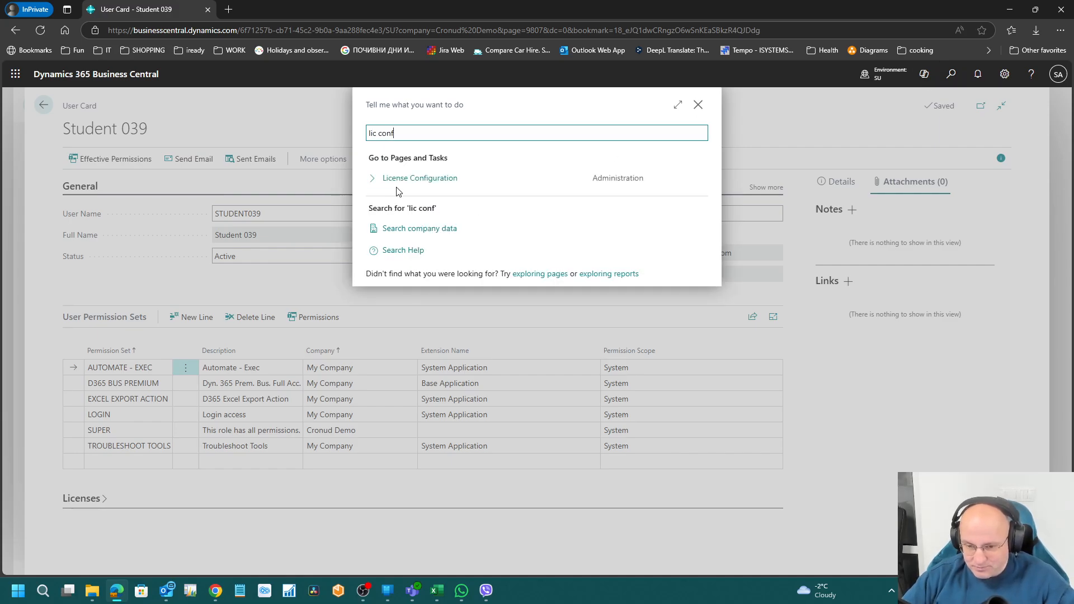
click(398, 179)
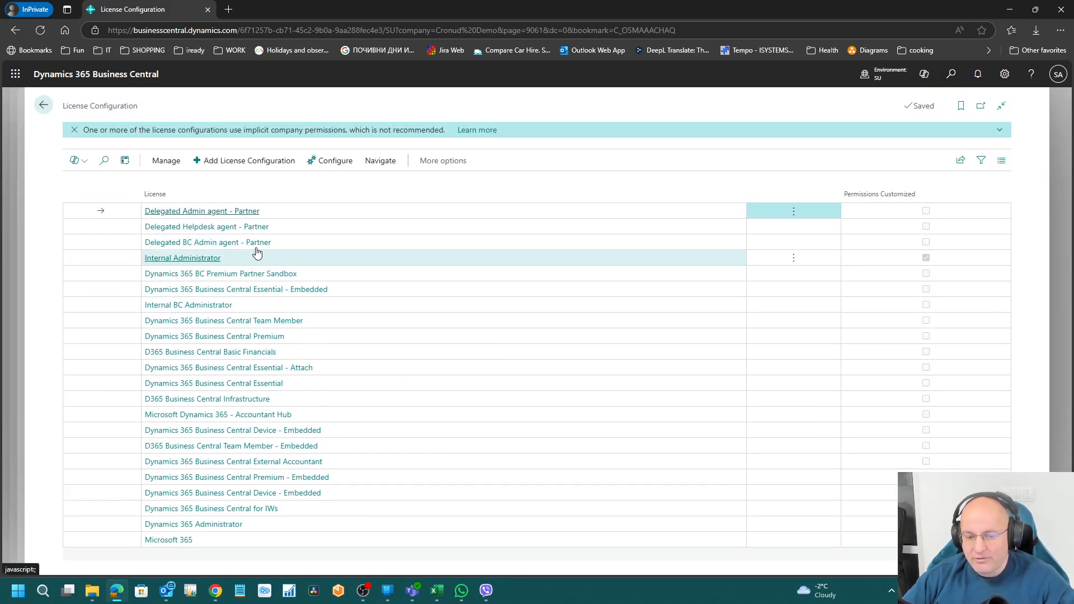
click(230, 243)
key(Escape)
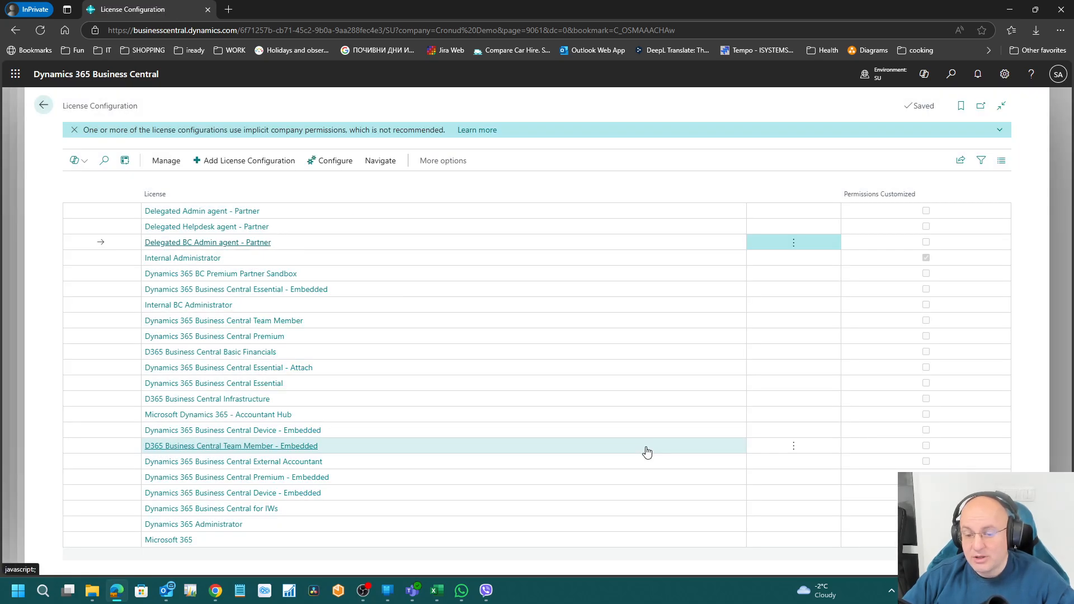
key(Escape)
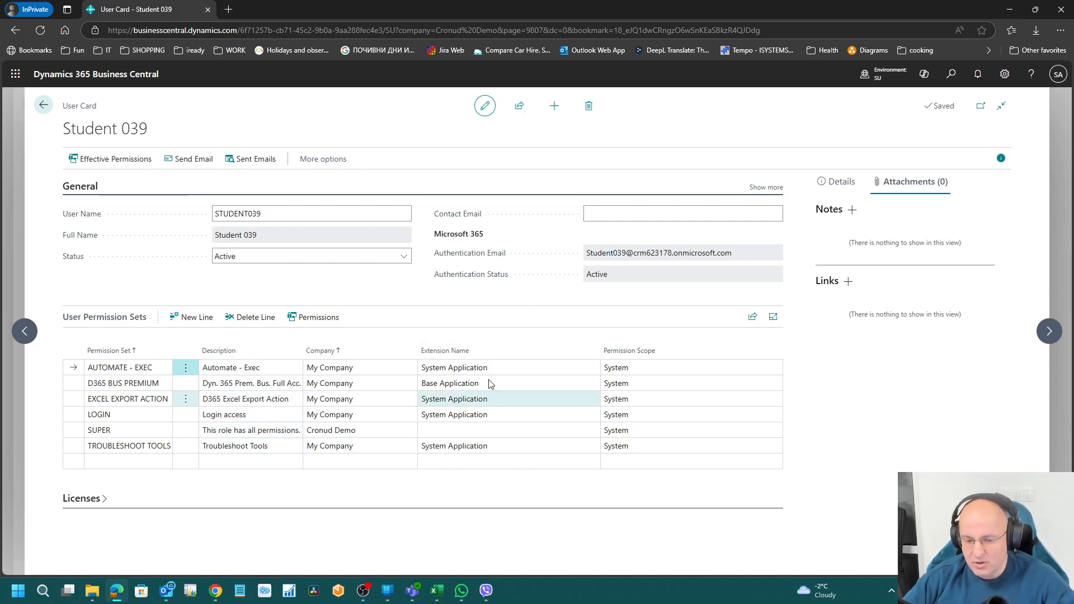
Step: Search 'perm set' and scroll the Permission Sets list from ADMINISTRATOR to VSC INTGR. - ADMIN
click(953, 75)
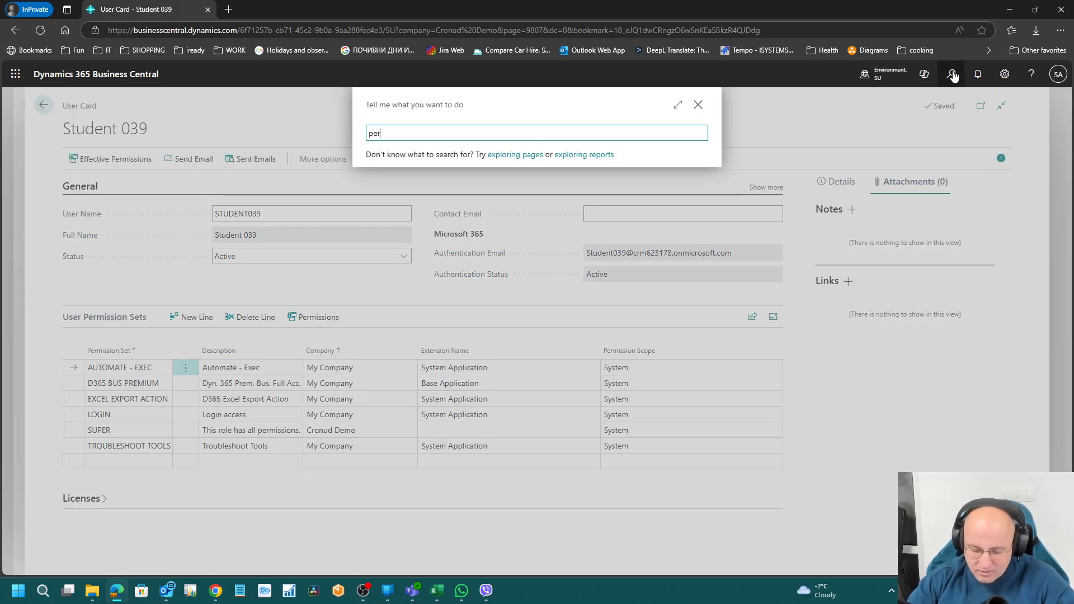
text(perm set)
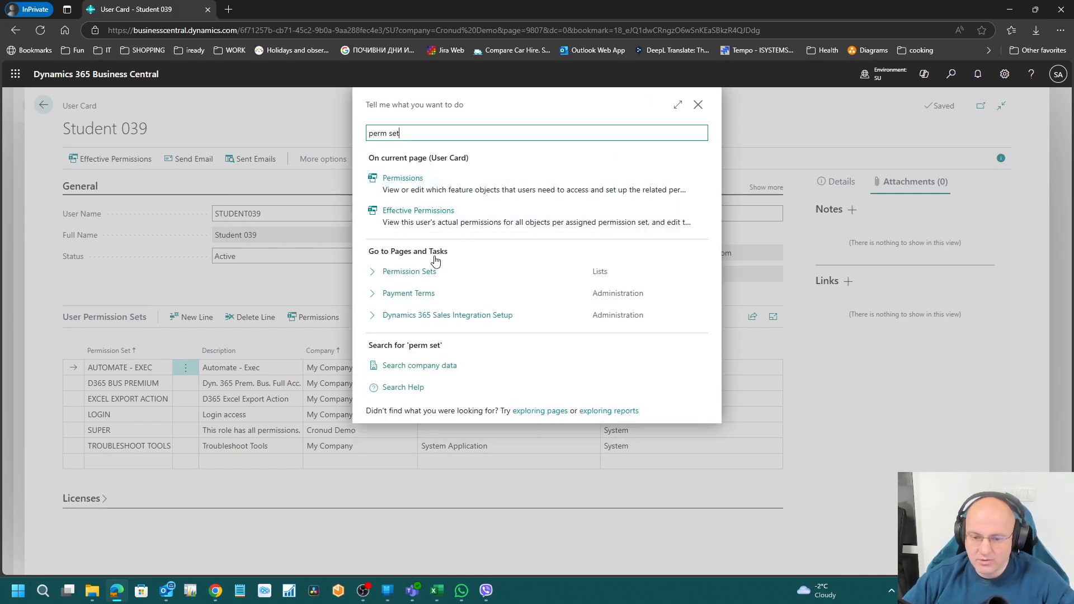
click(428, 274)
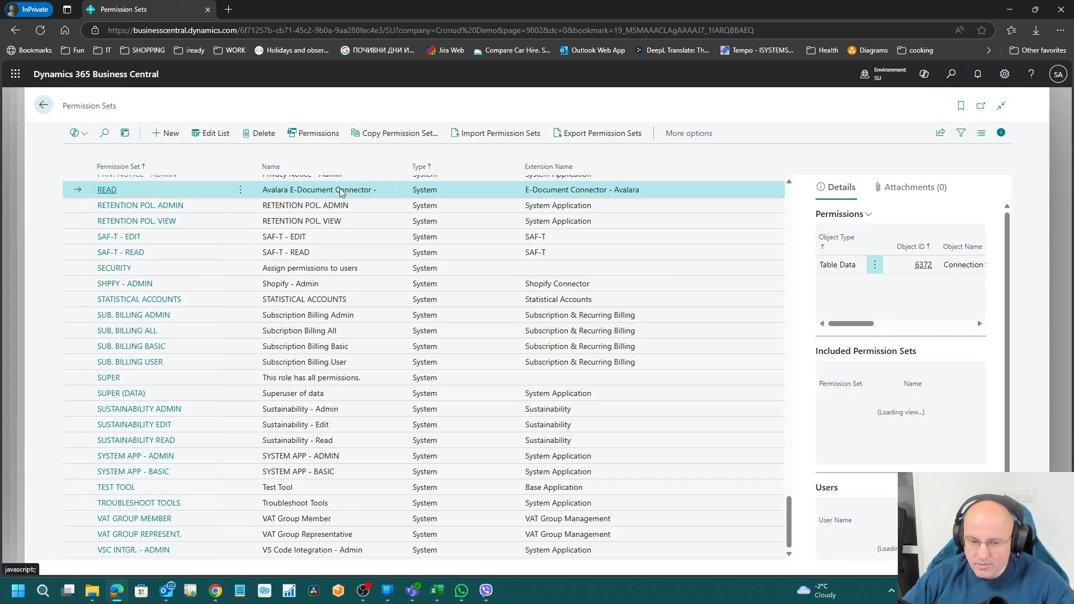
scroll(307, 338, up, 20)
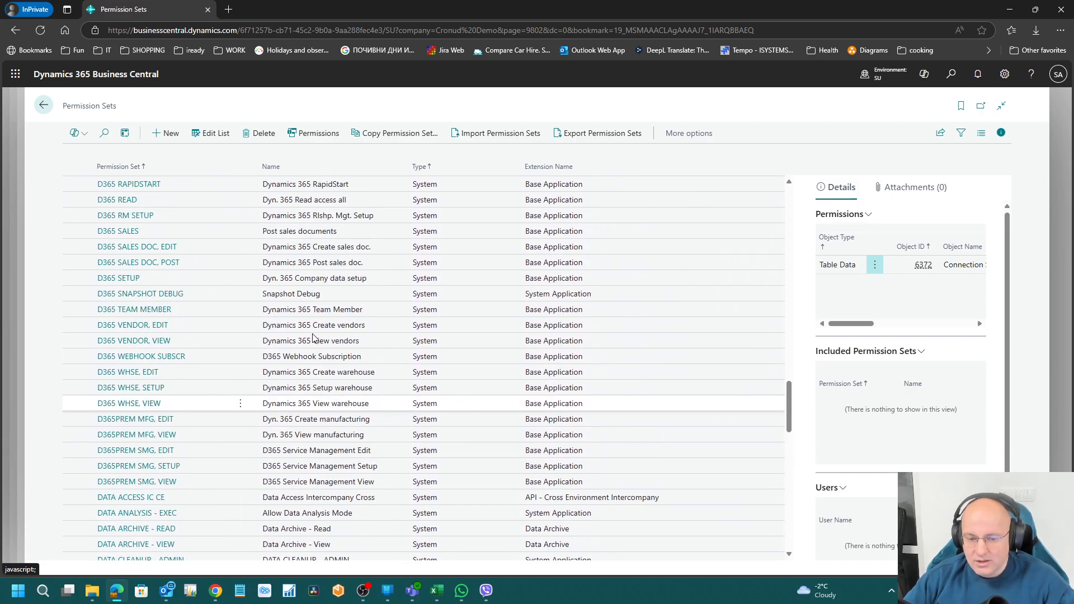
scroll(312, 338, up, 10)
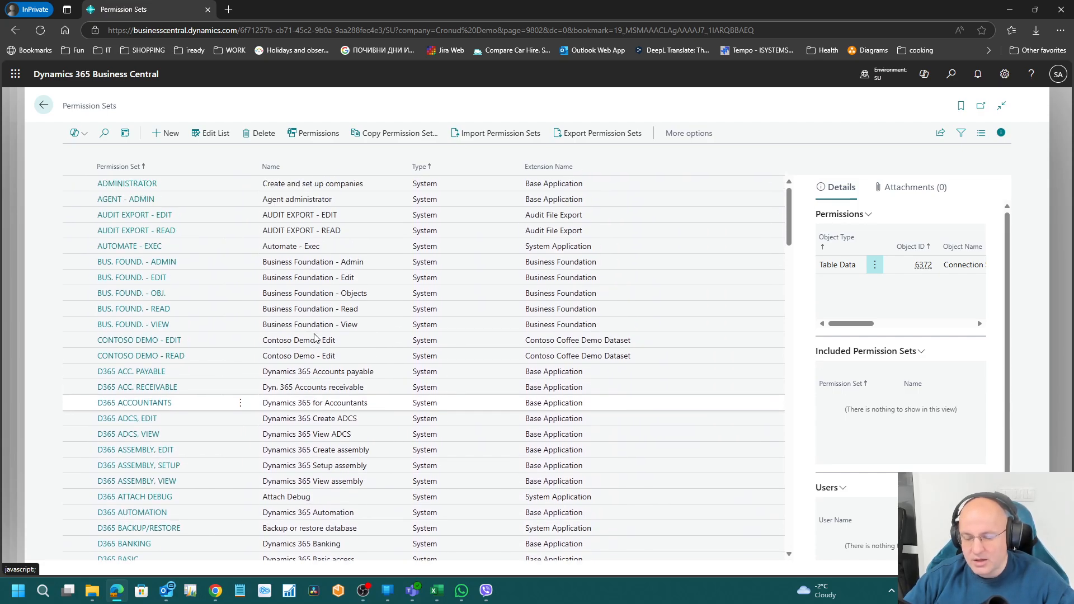
scroll(315, 338, down, 5)
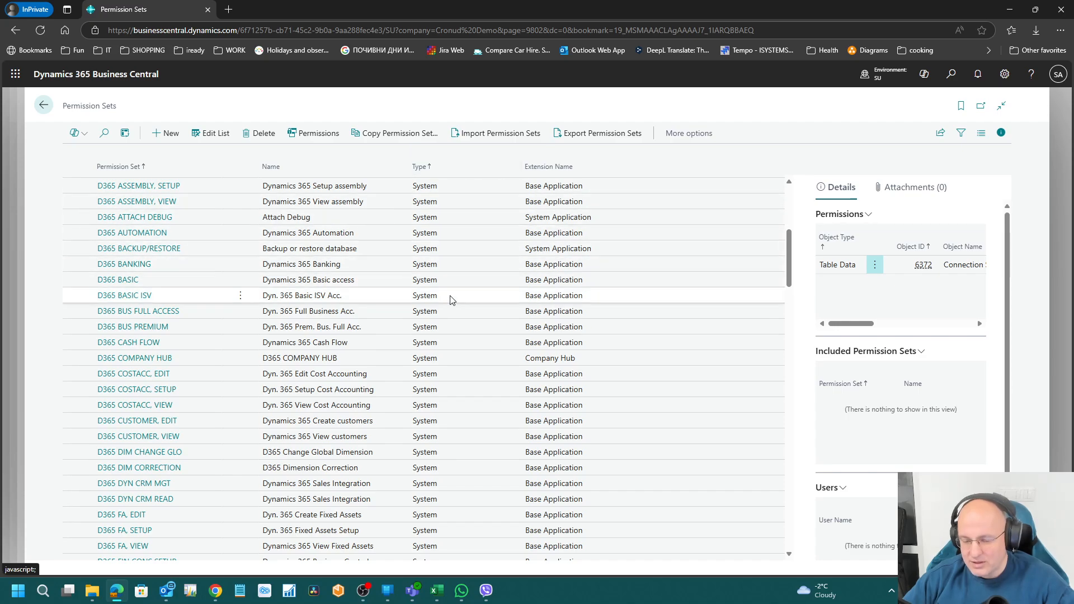
scroll(442, 335, up, 5)
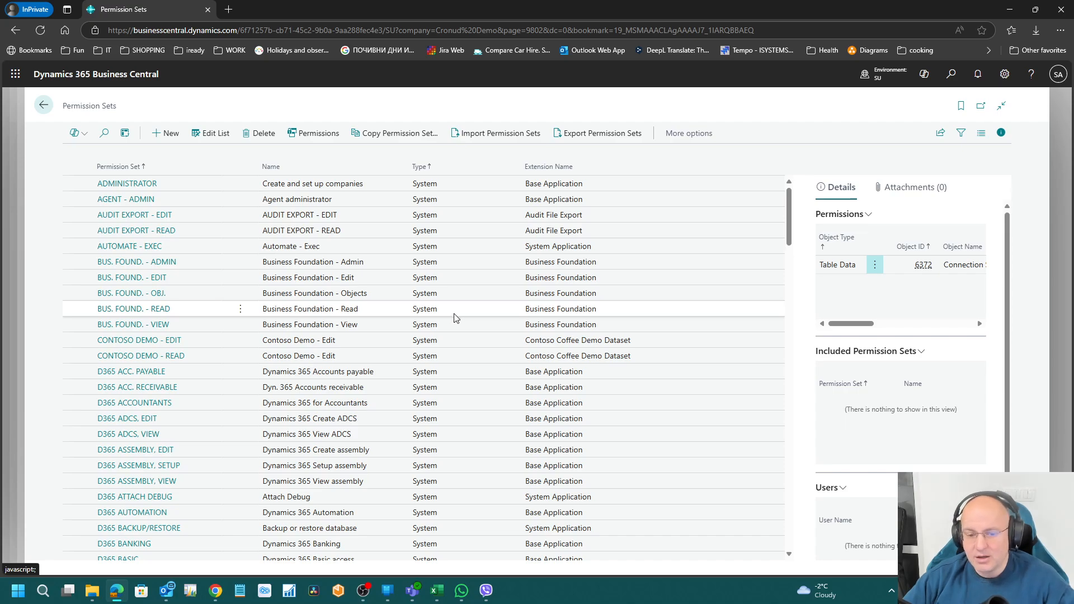
scroll(448, 335, down, 7)
scroll(439, 375, down, 20)
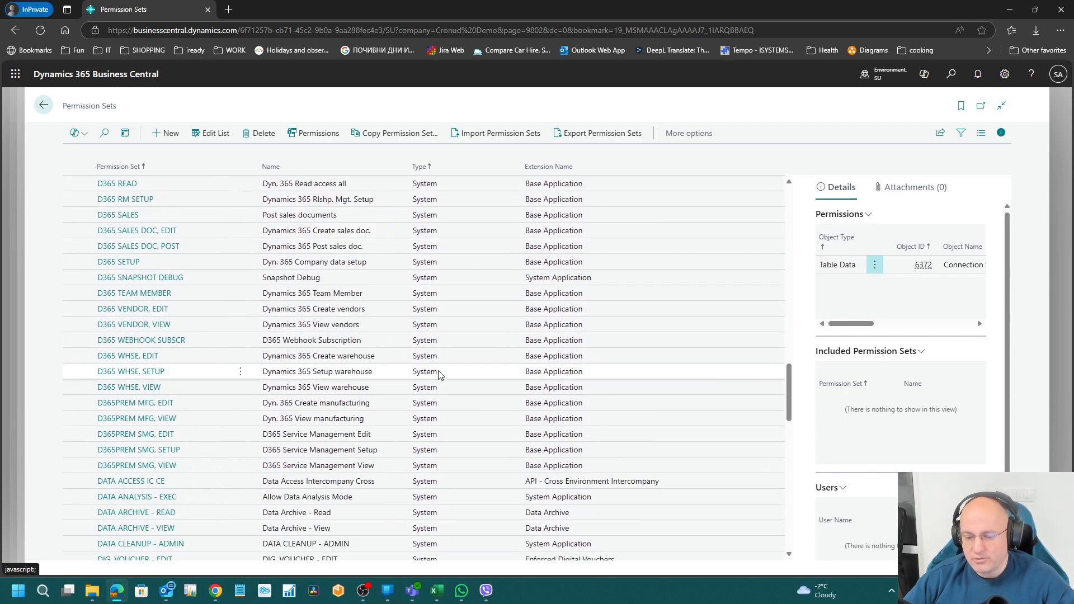
scroll(439, 375, down, 1)
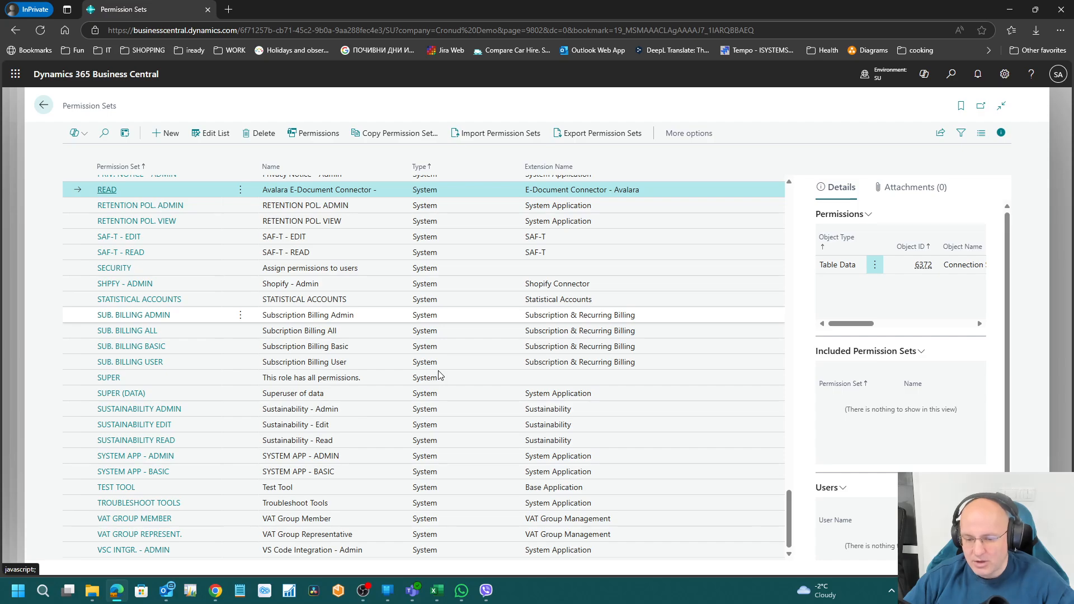
scroll(439, 375, up, 20)
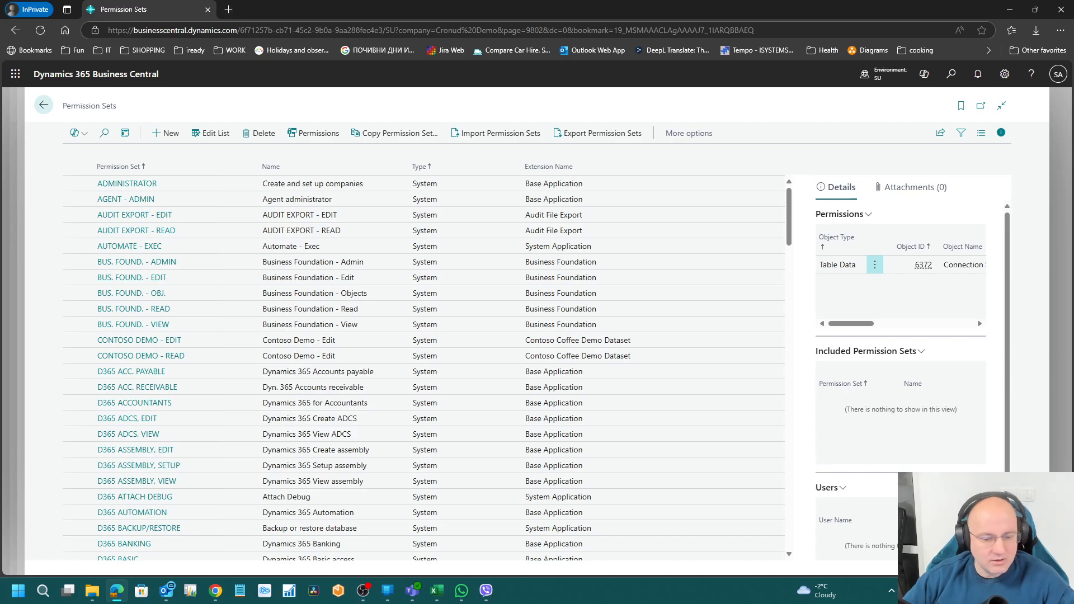
Step: Open a second Edge window from the taskbar and drag the loading Business Central window into view
click(229, 9)
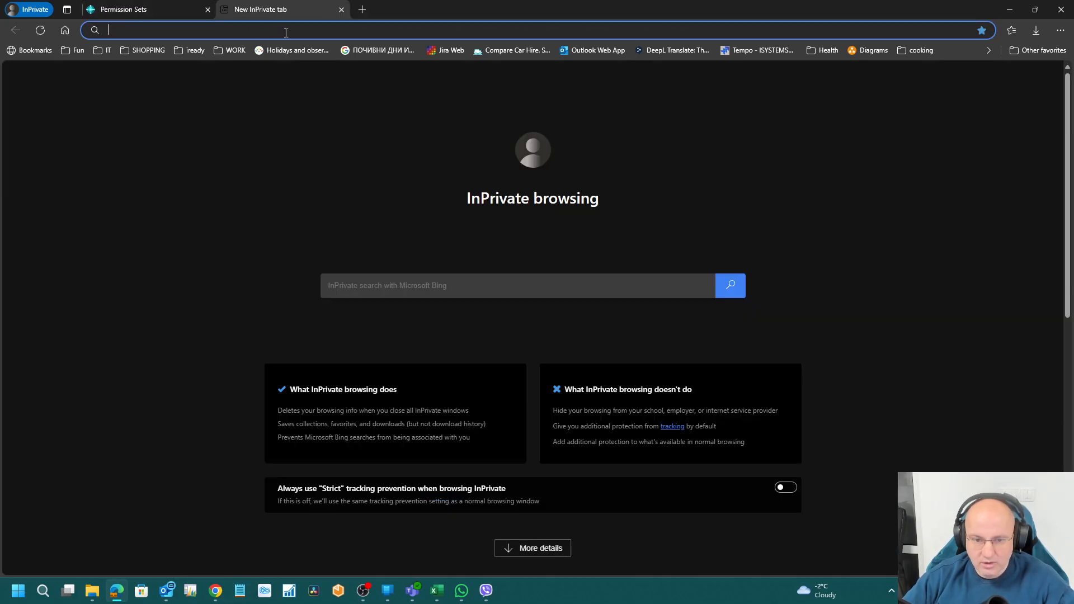
click(235, 51)
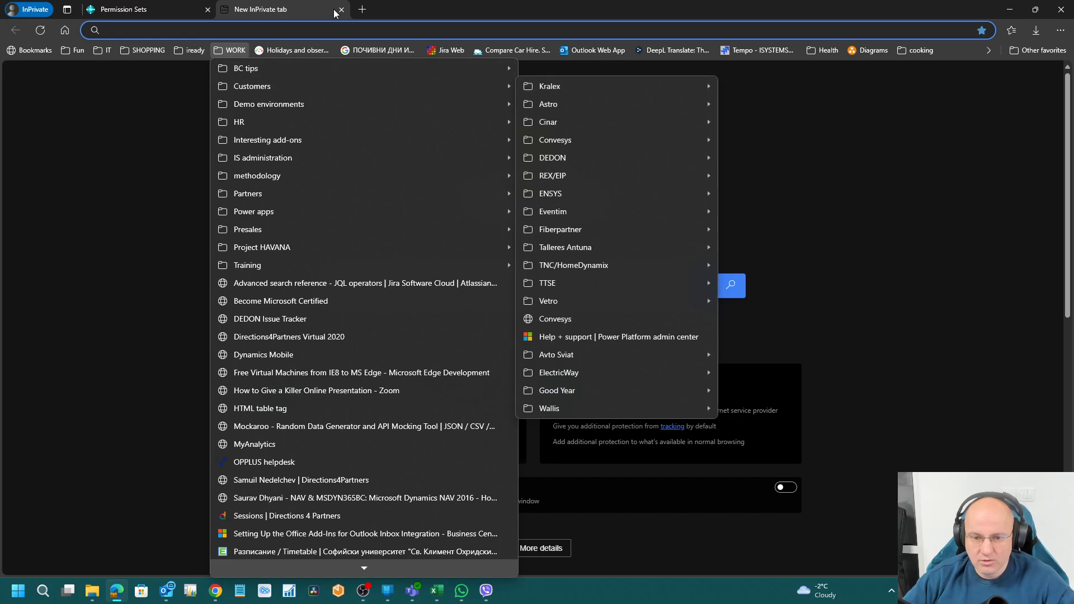
click(342, 10)
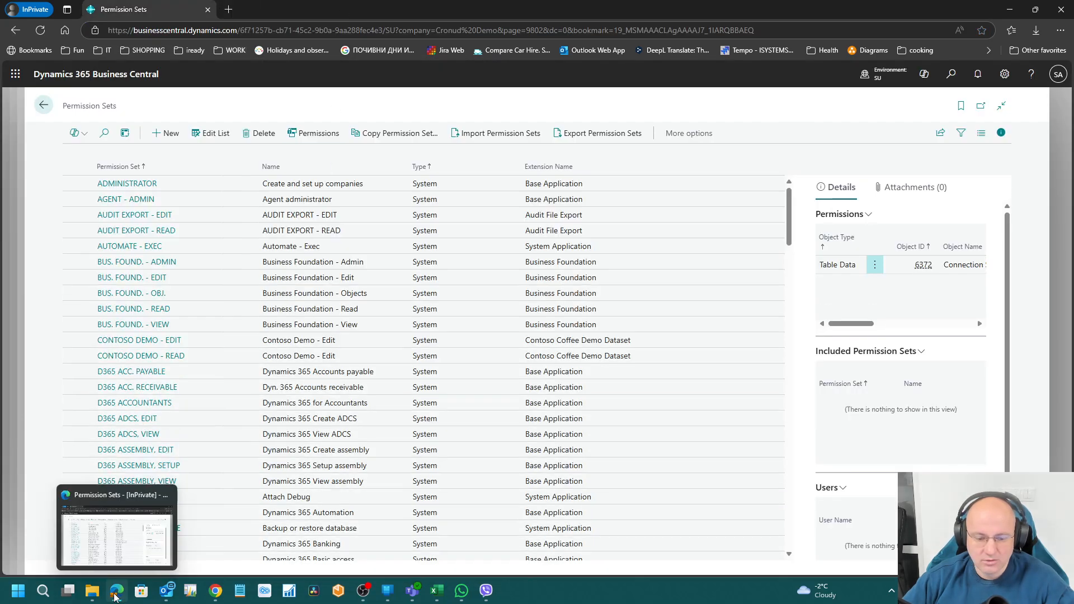
right_click(117, 590)
click(102, 487)
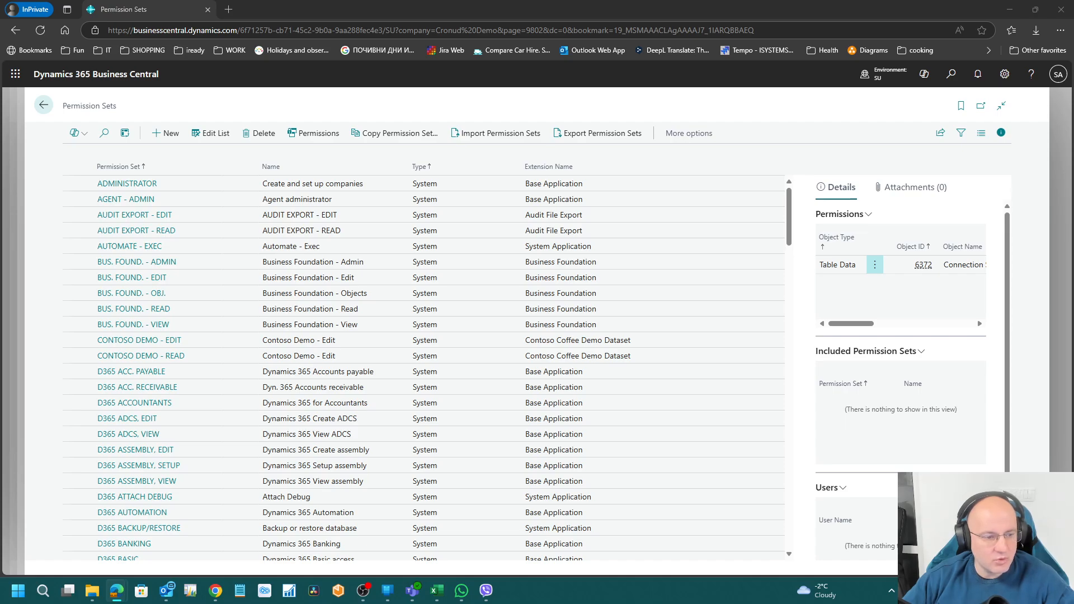
drag(0, 86, 190, 66)
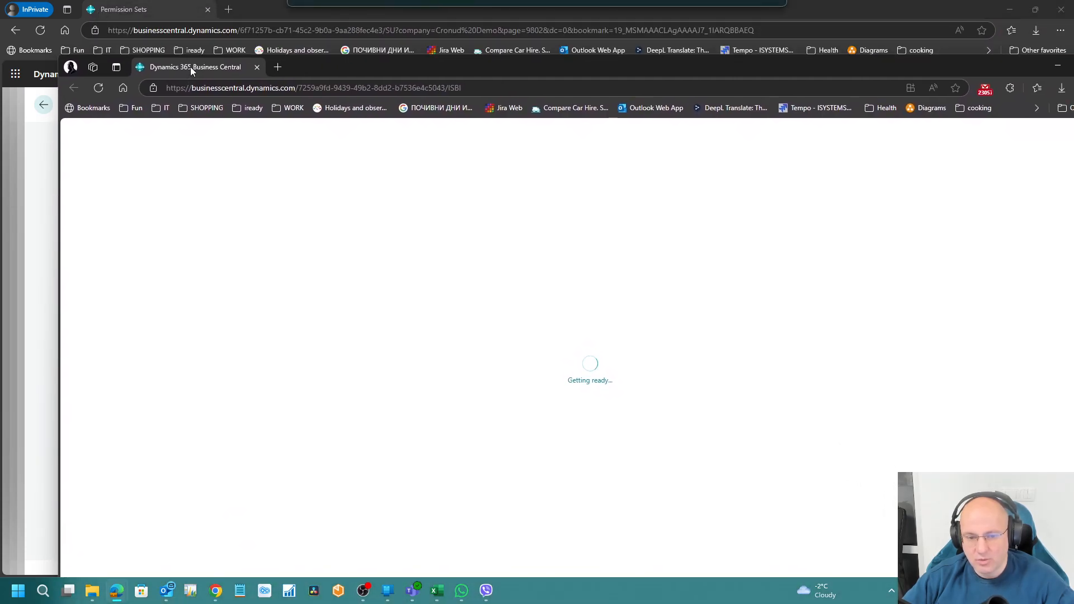
Step: Maximize the new window and search 'perm set' from the Cronus 25 home page
double_click(375, 68)
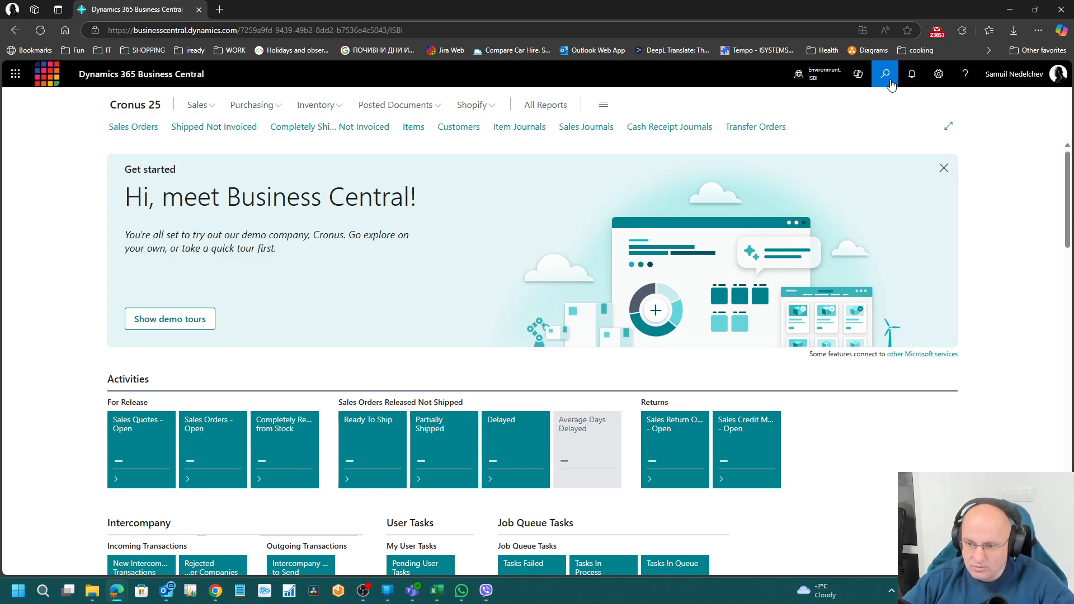
click(885, 75)
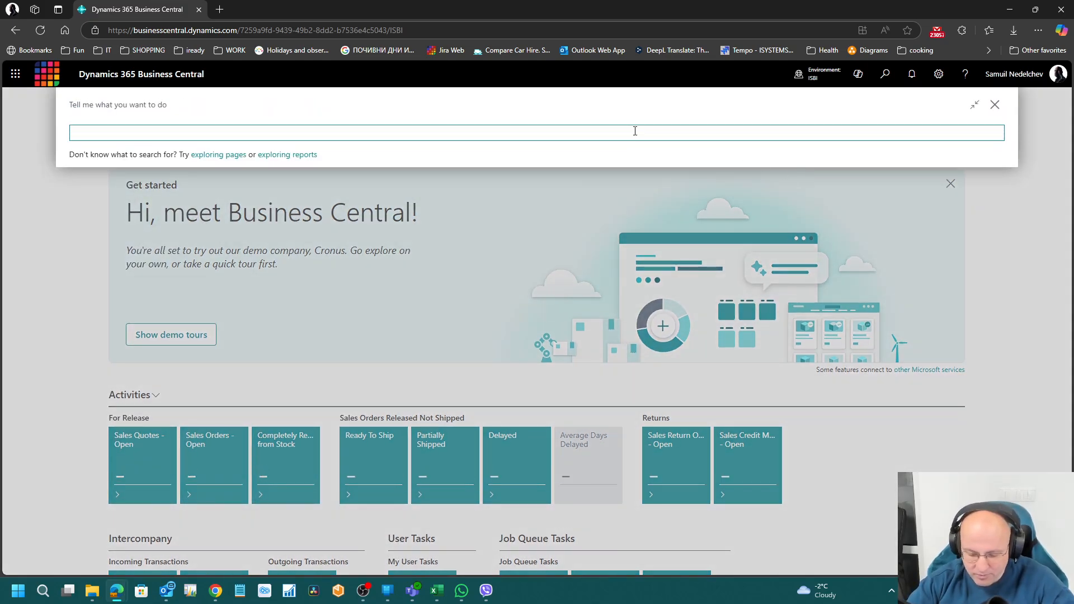
text(perm set)
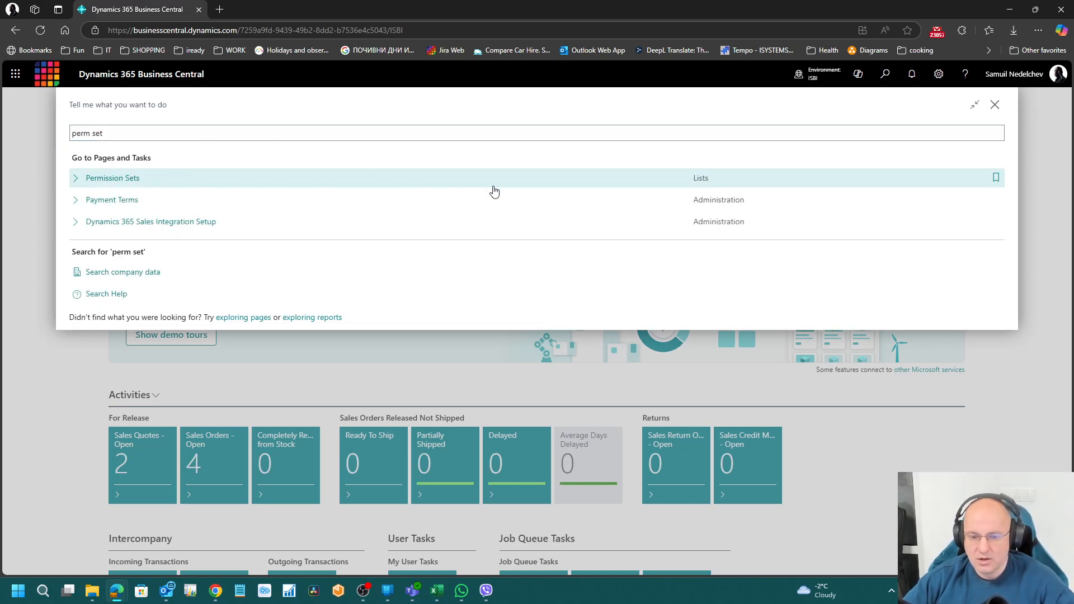
Step: Open Cronus 25's Permission Sets list and inspect the DYNAMICSMOBILEPTE and AGENT - ADMIN permissions
click(488, 188)
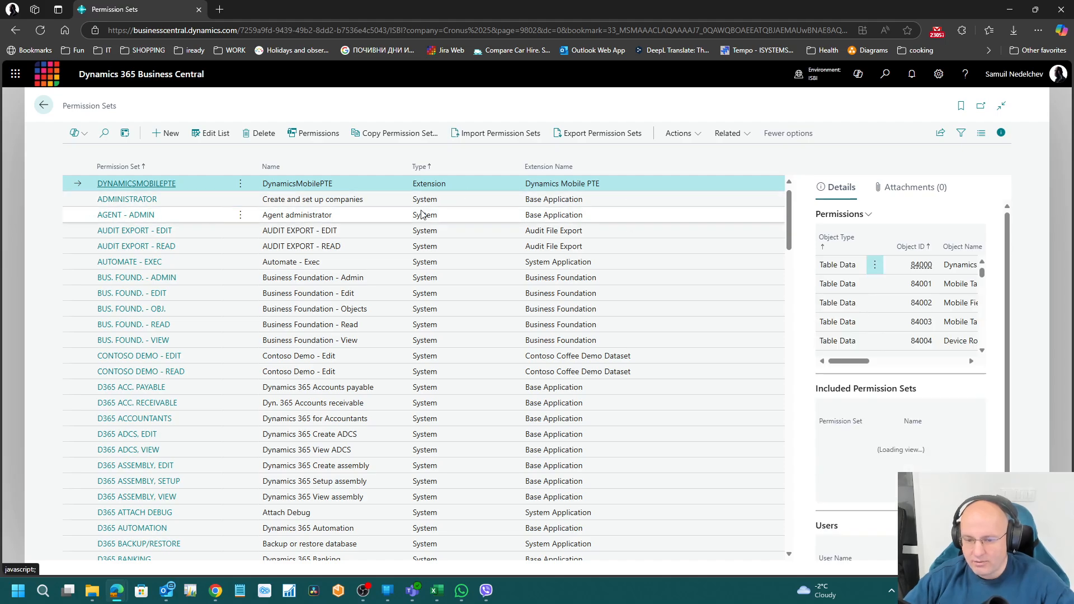
click(421, 228)
click(441, 185)
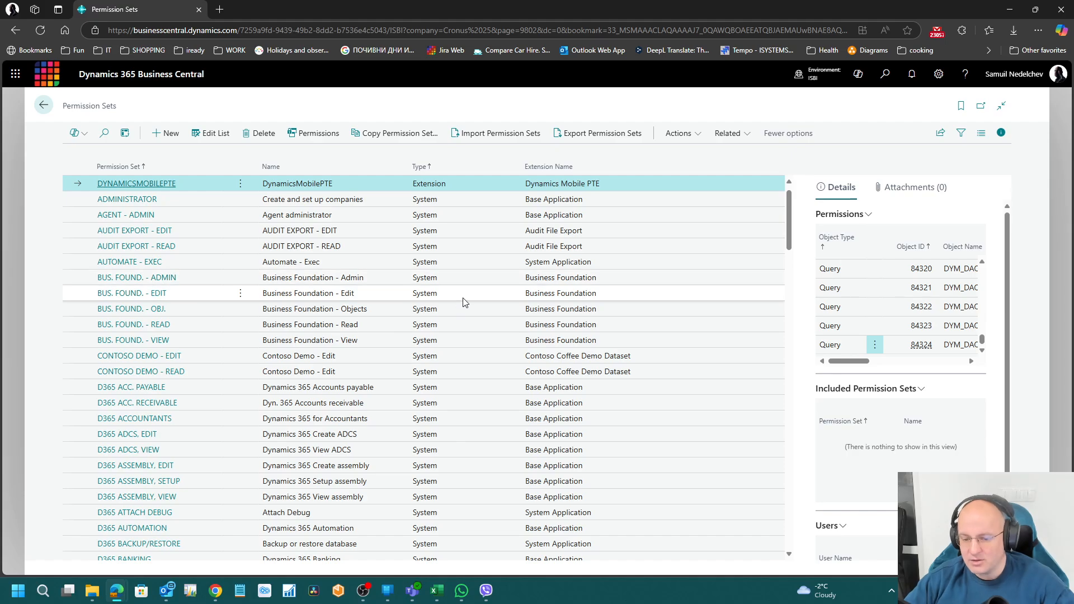
scroll(464, 304, down, 3)
scroll(464, 303, up, 3)
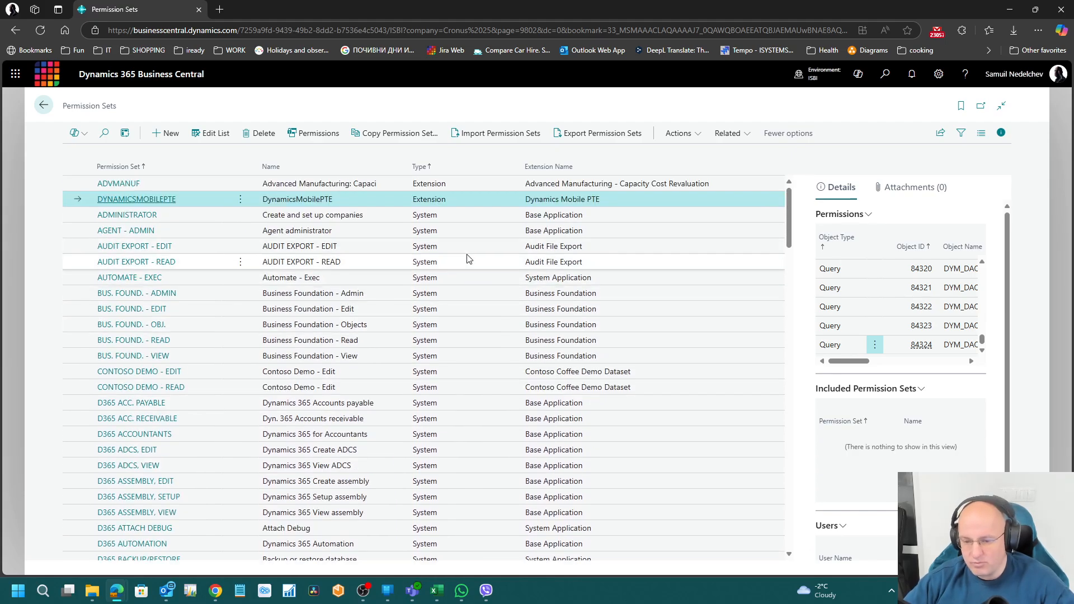
key(Down)
key(Down)
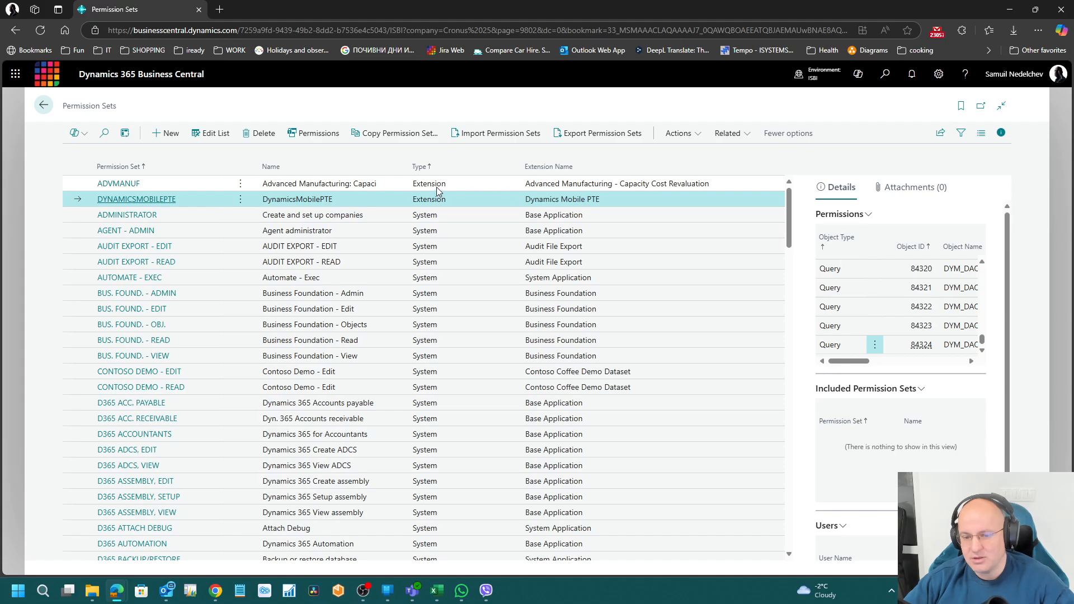
scroll(468, 393, down, 20)
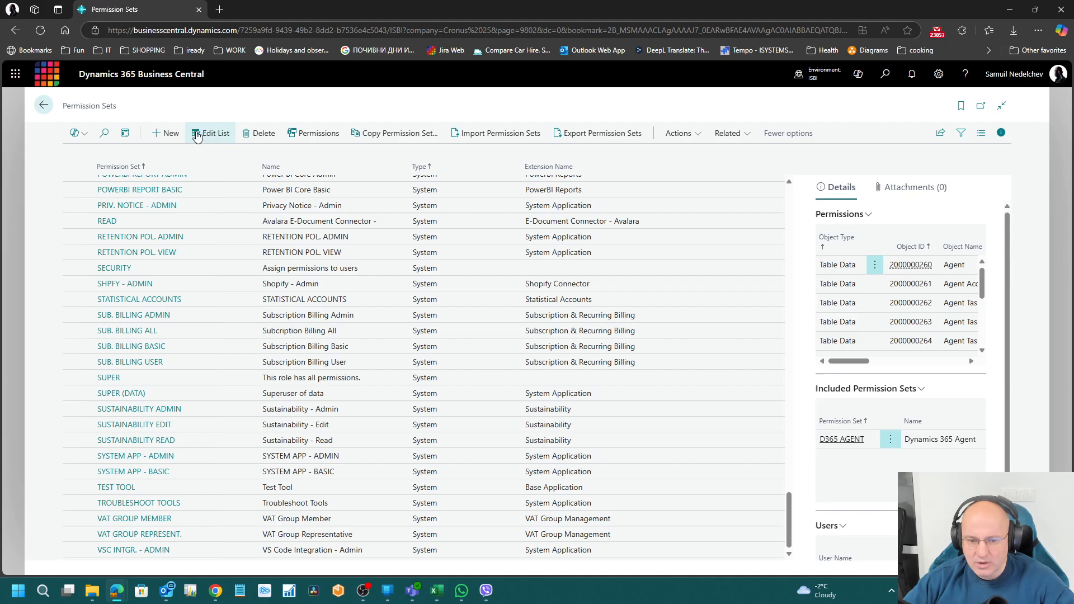
Step: Add a new user-defined permission set with code TEST and open the list's filter pane
click(170, 134)
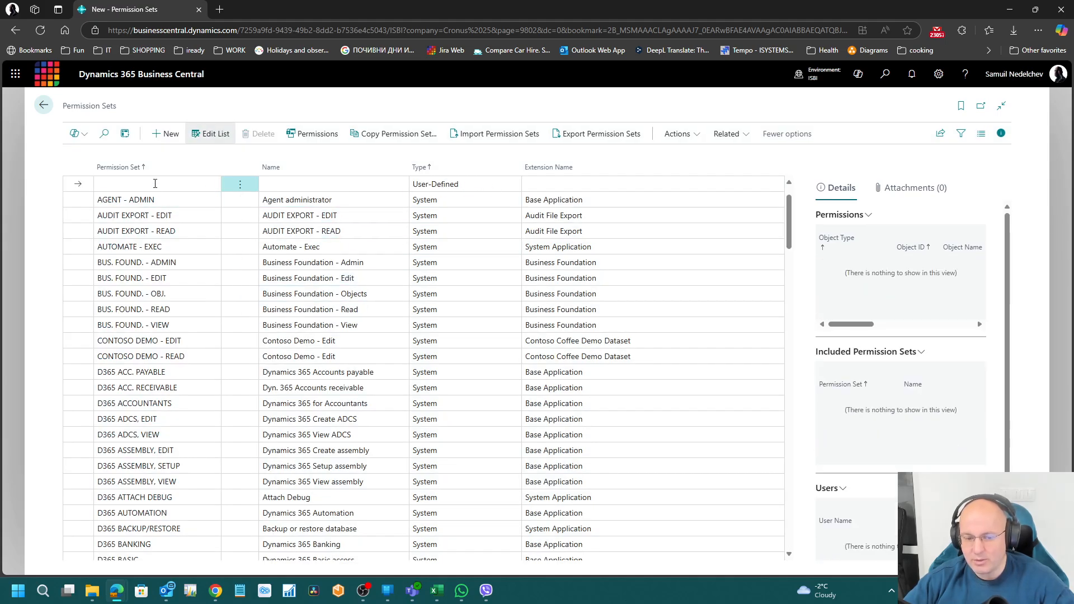
click(155, 183)
text(TEST)
key(Tab)
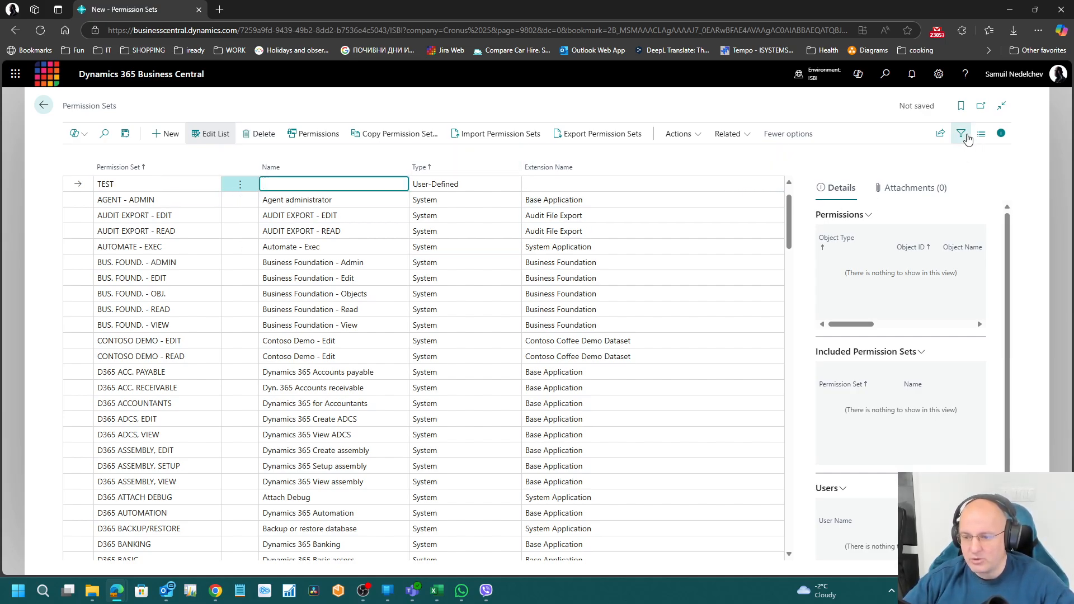
click(962, 134)
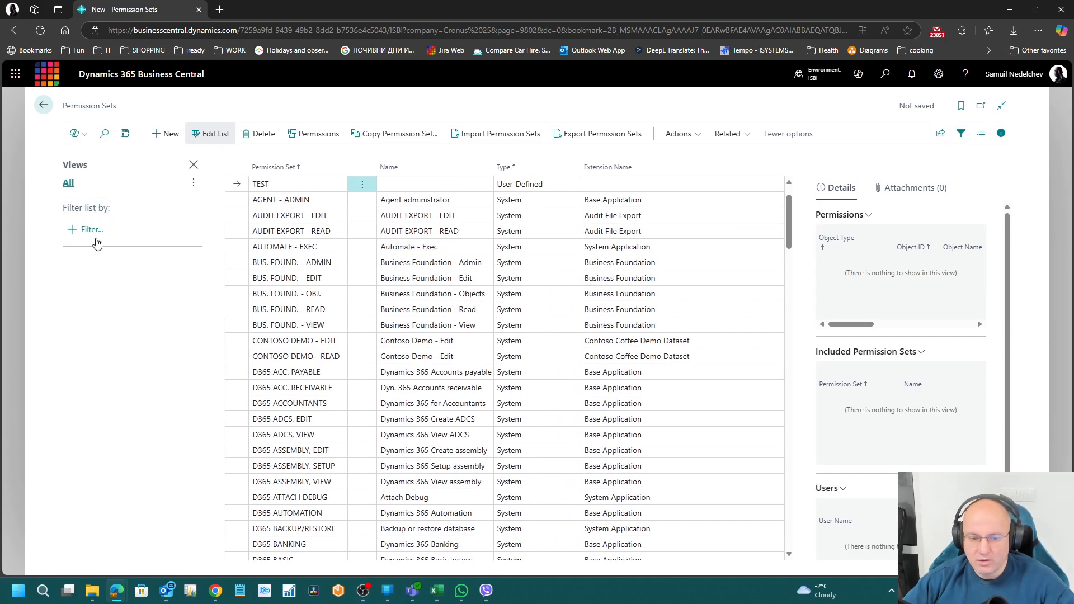
Step: Filter the list by Type, trying System, Extension and User-Defined, then clear it and close the tab
click(91, 229)
click(98, 326)
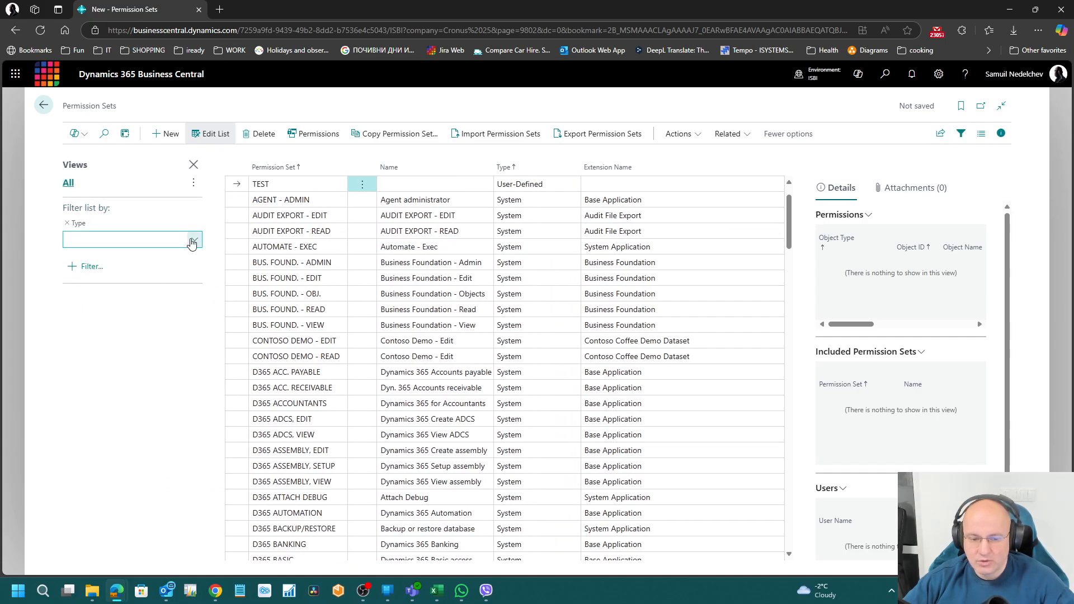
click(194, 242)
click(93, 300)
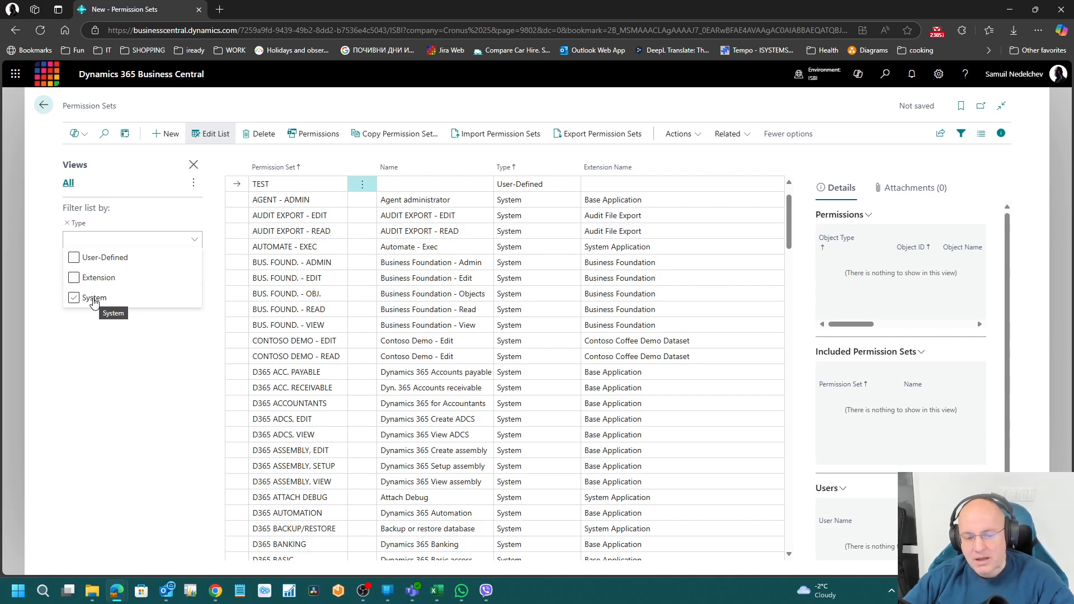
click(100, 279)
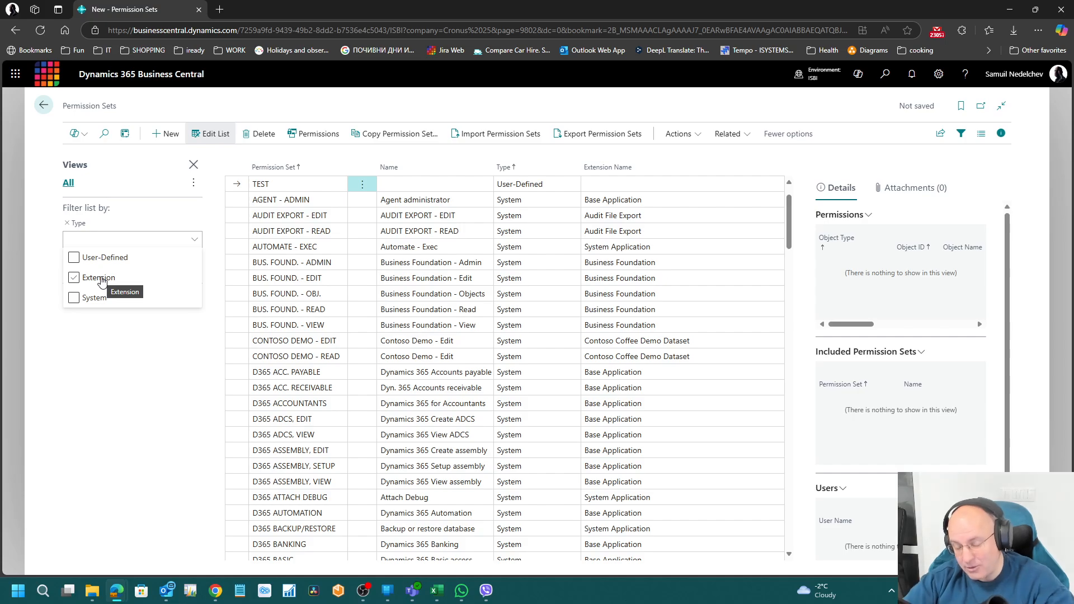
click(104, 267)
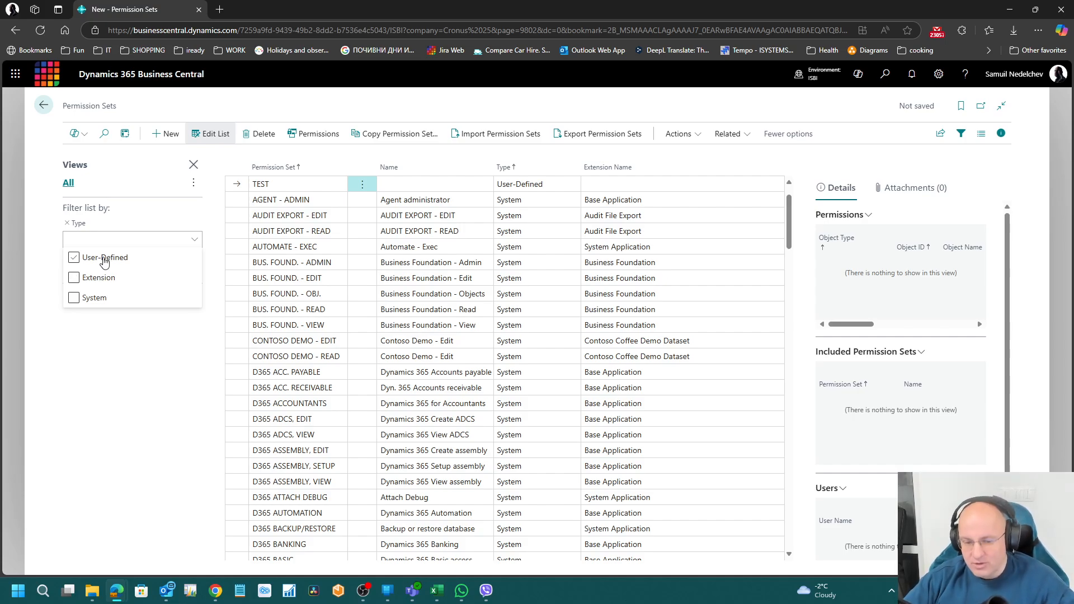
click(104, 259)
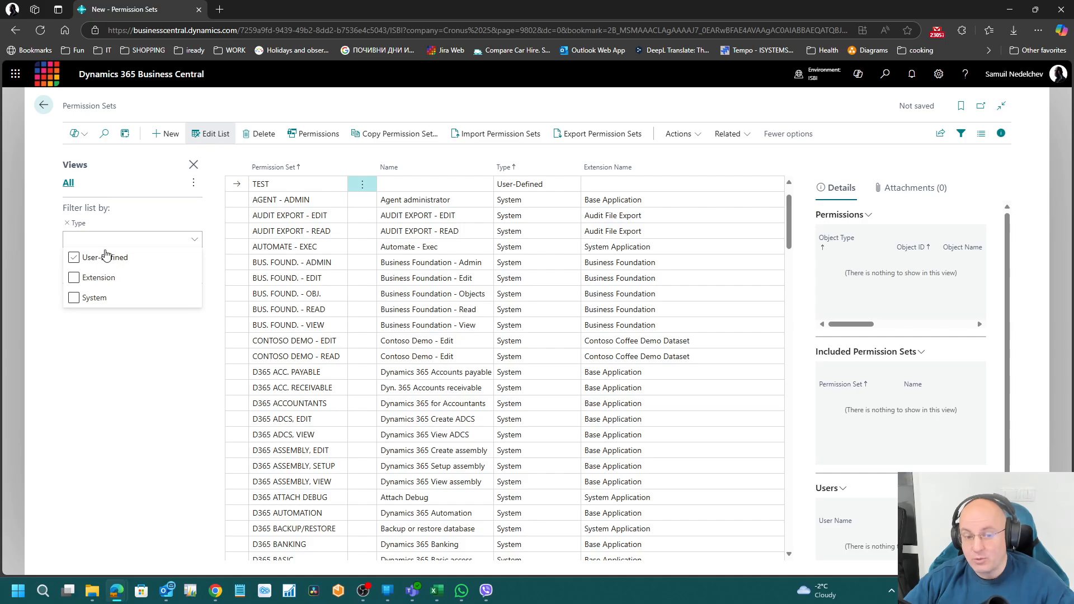
click(198, 10)
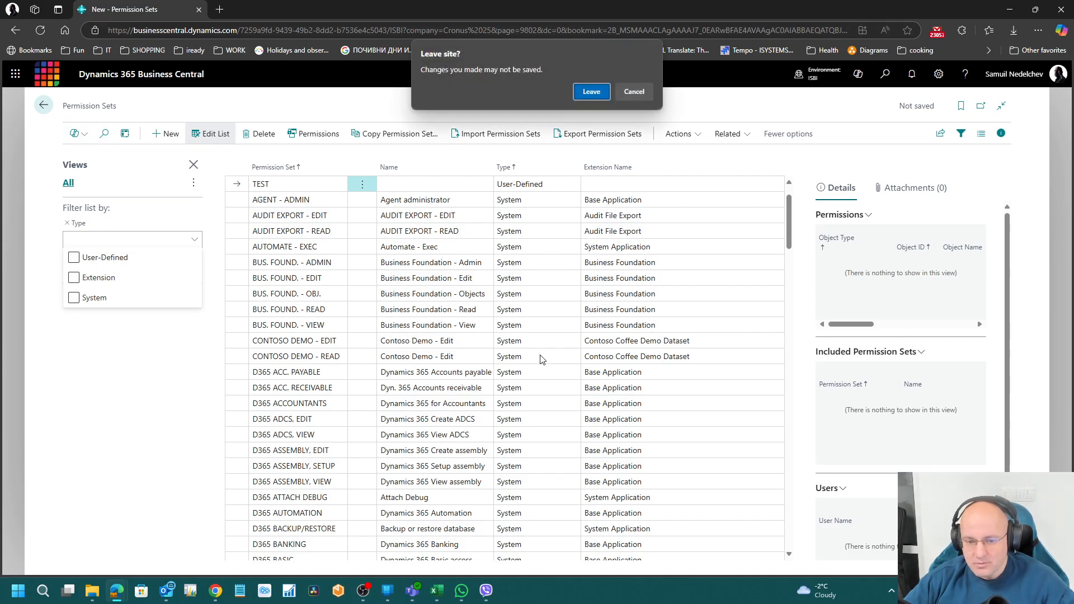
Step: Leave without saving, then open the D365 BASIC (Dynamics 365 Basic access) permission set card
click(588, 91)
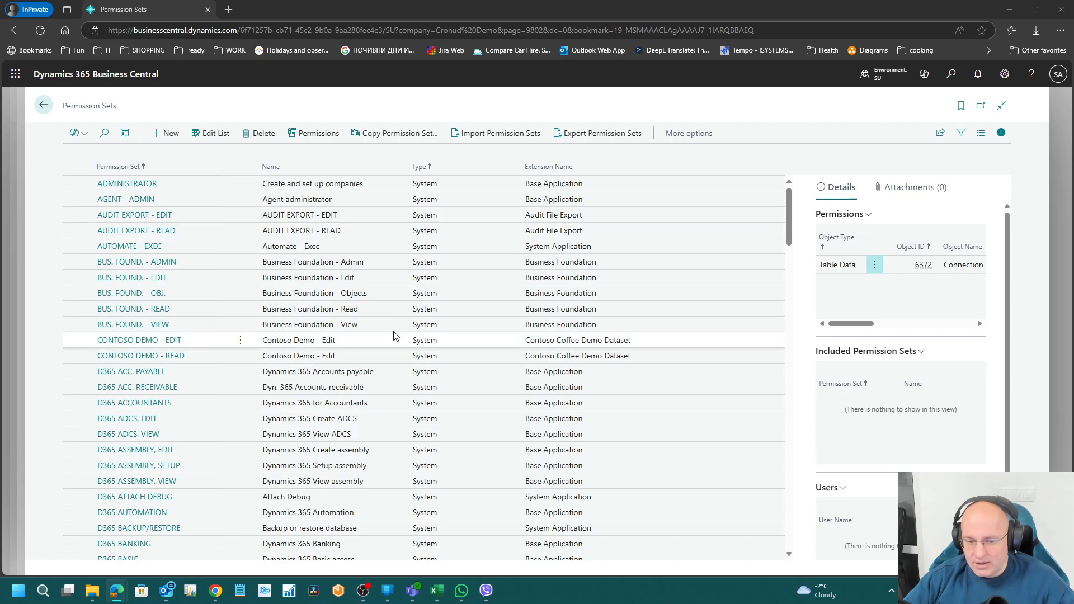
click(365, 231)
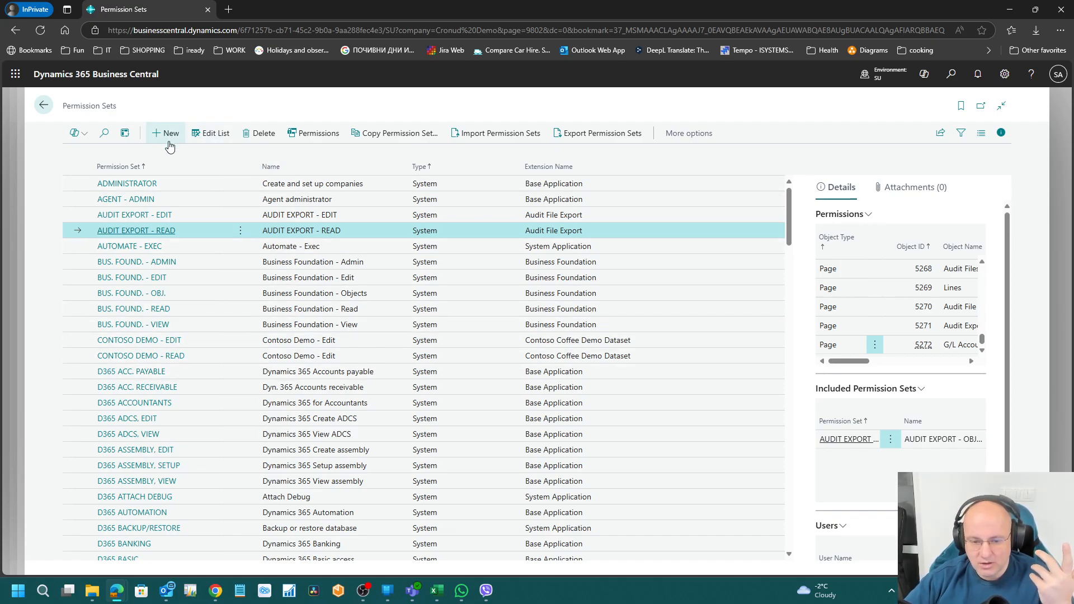
scroll(322, 347, down, 5)
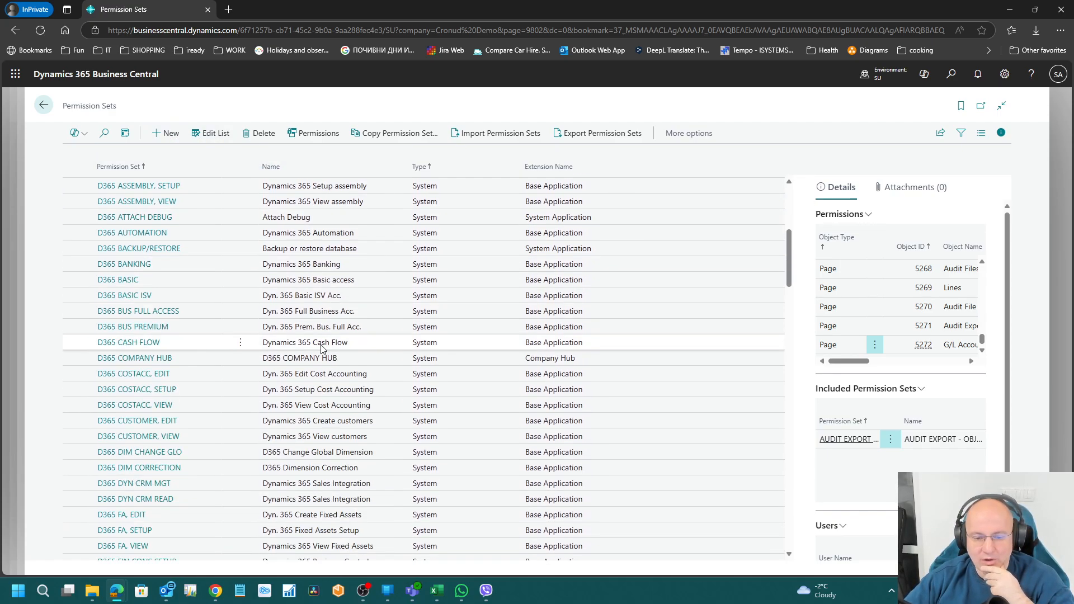
click(314, 283)
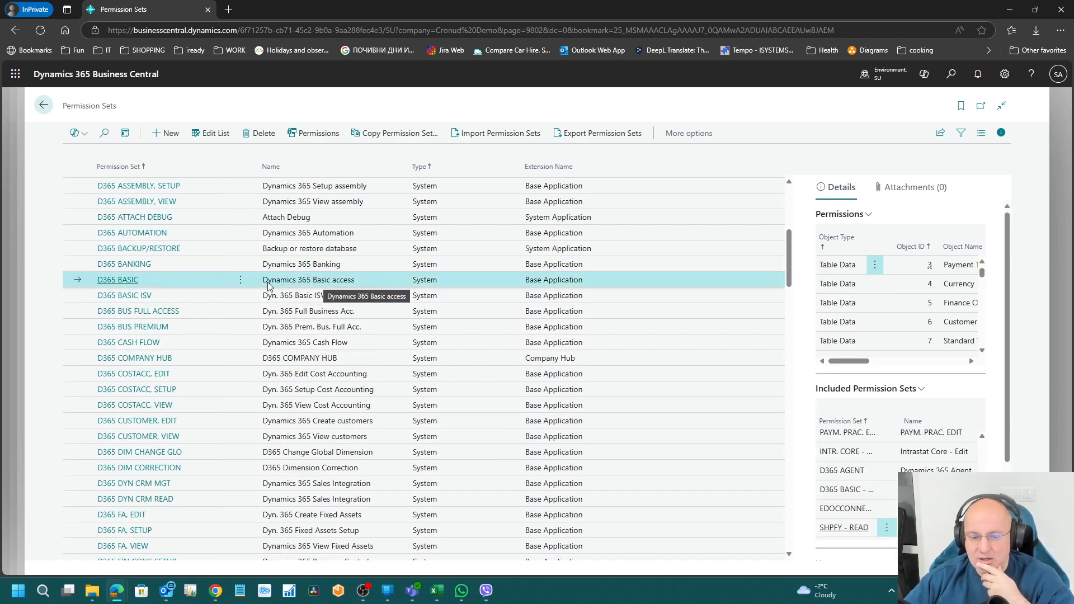
drag(266, 282, 360, 283)
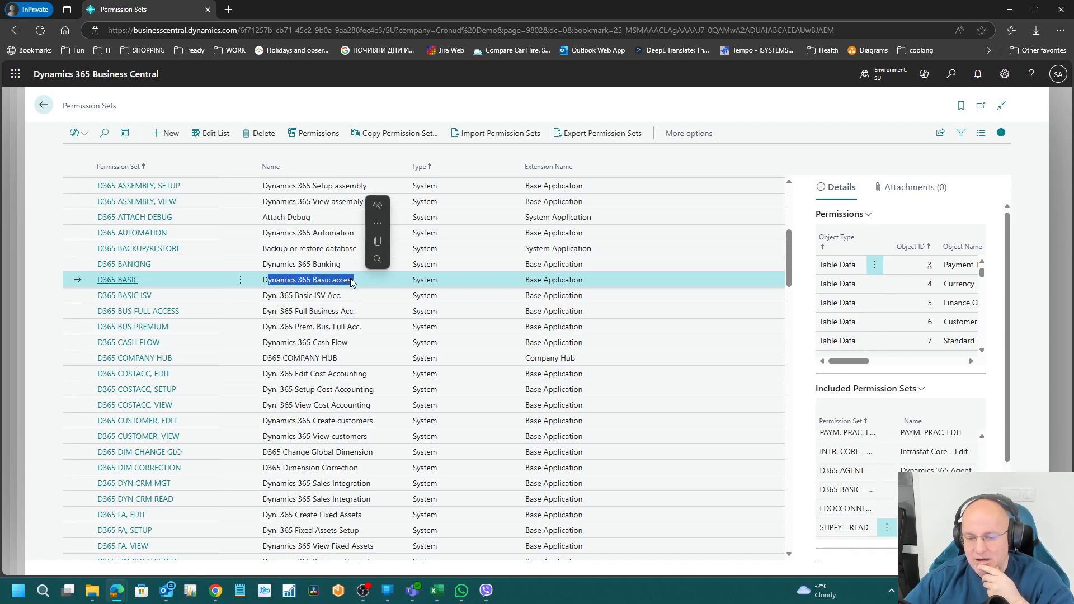
click(125, 283)
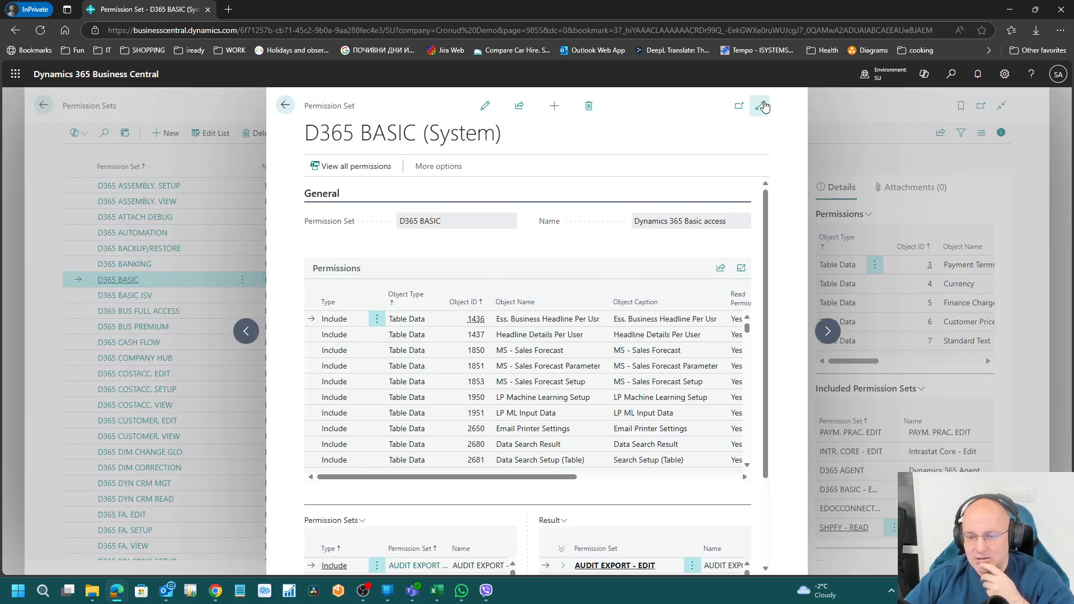
Step: Open the D365 BASIC card full page and scroll down to its Permission Sets and Result parts
click(762, 107)
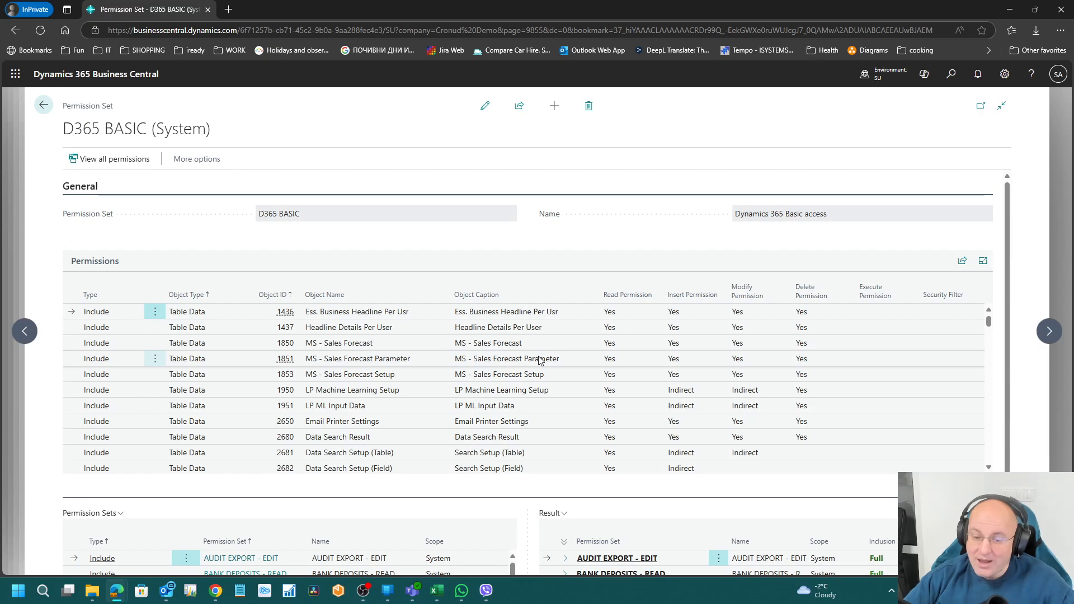
scroll(587, 235, down, 2)
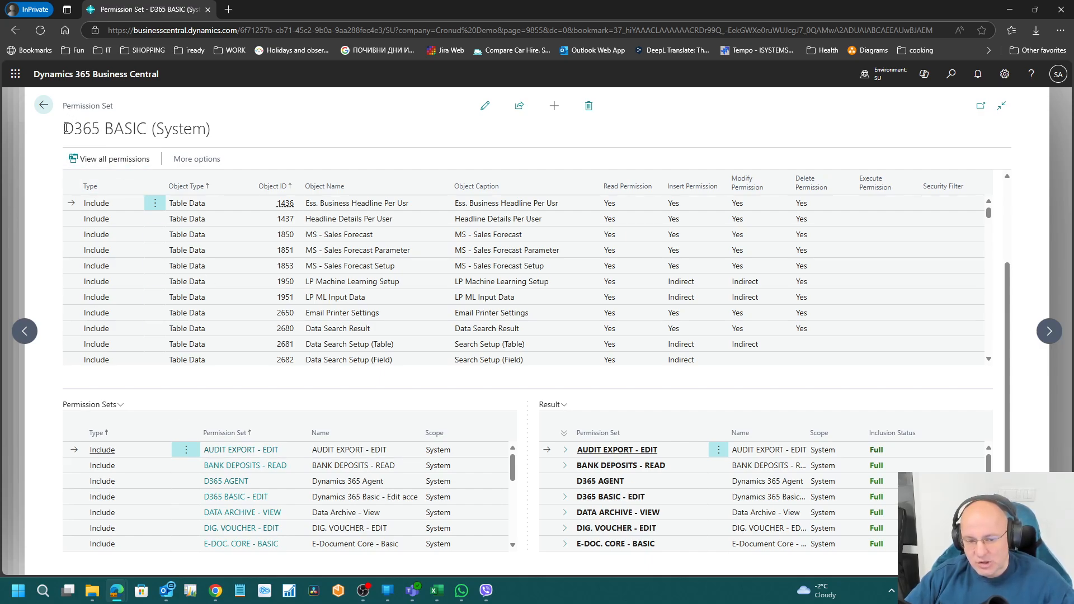
Step: Highlight the D365 BASIC (System) page title and scroll through the permission list
drag(66, 129, 232, 126)
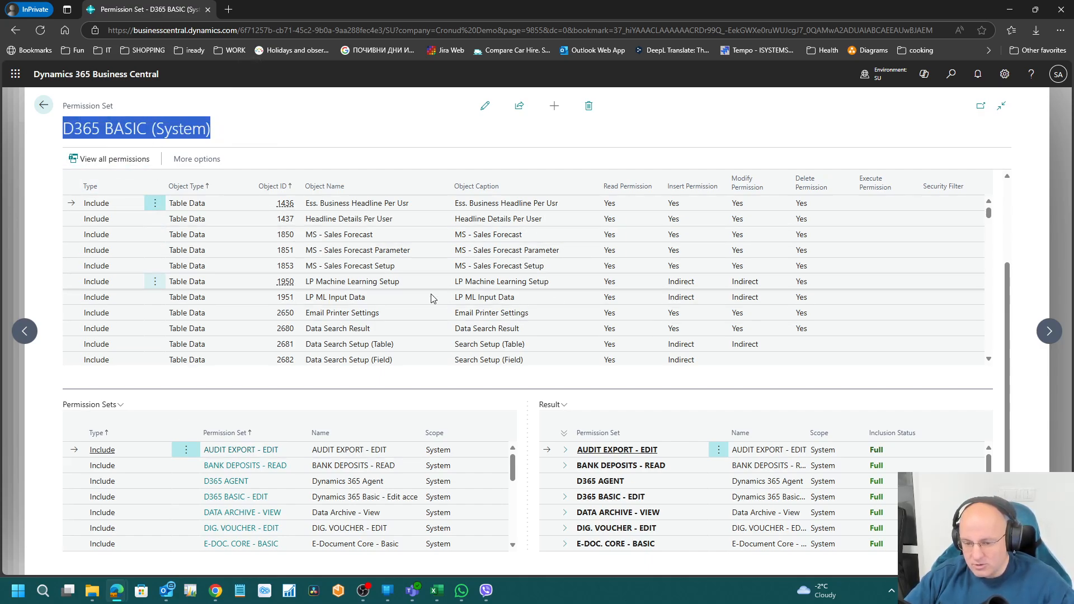
scroll(588, 288, down, 10)
scroll(589, 287, up, 9)
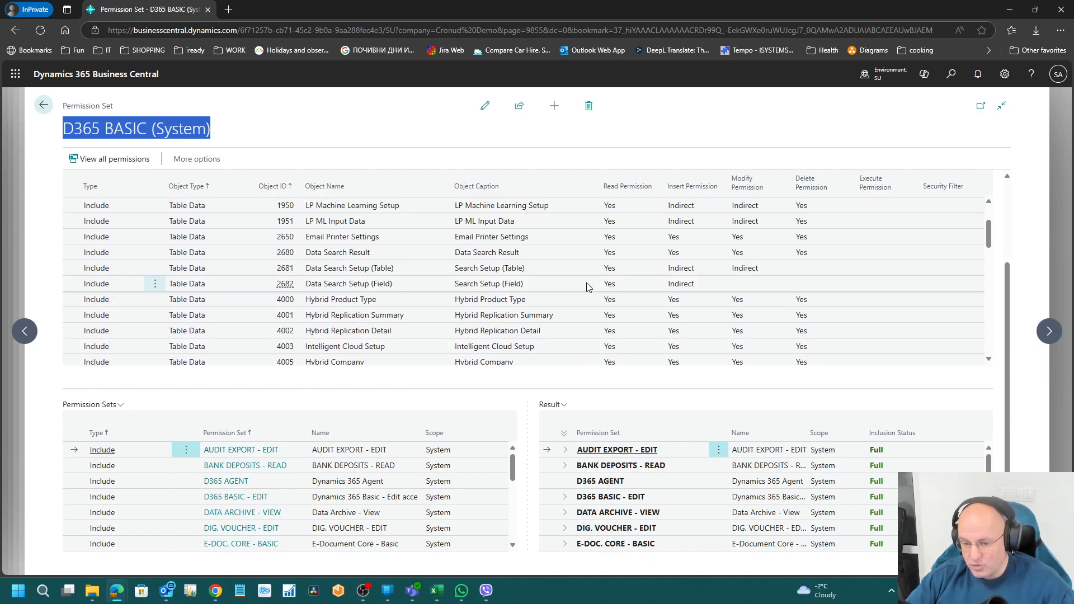
scroll(588, 288, up, 2)
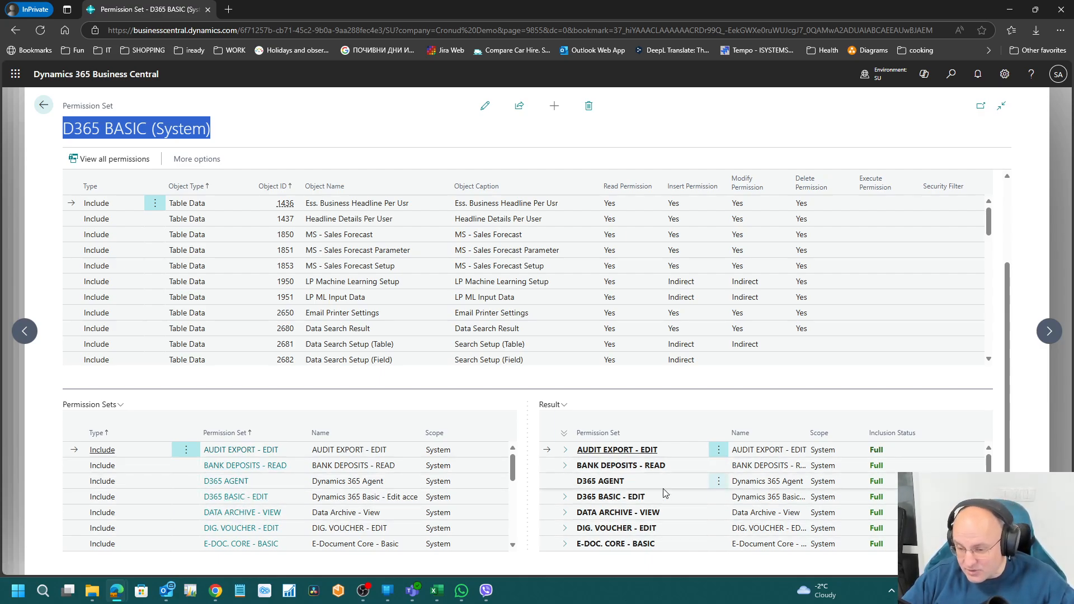
Step: Expand AUDIT EXPORT - EDIT and AUDIT EXPORT - READ in the Result part and review the permissions
click(565, 451)
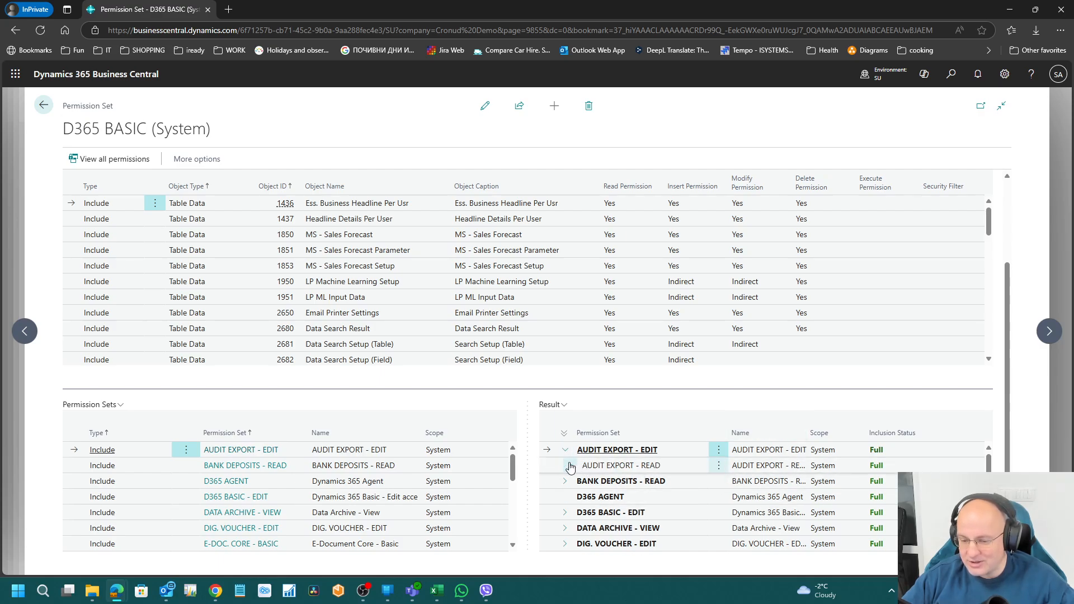
click(571, 466)
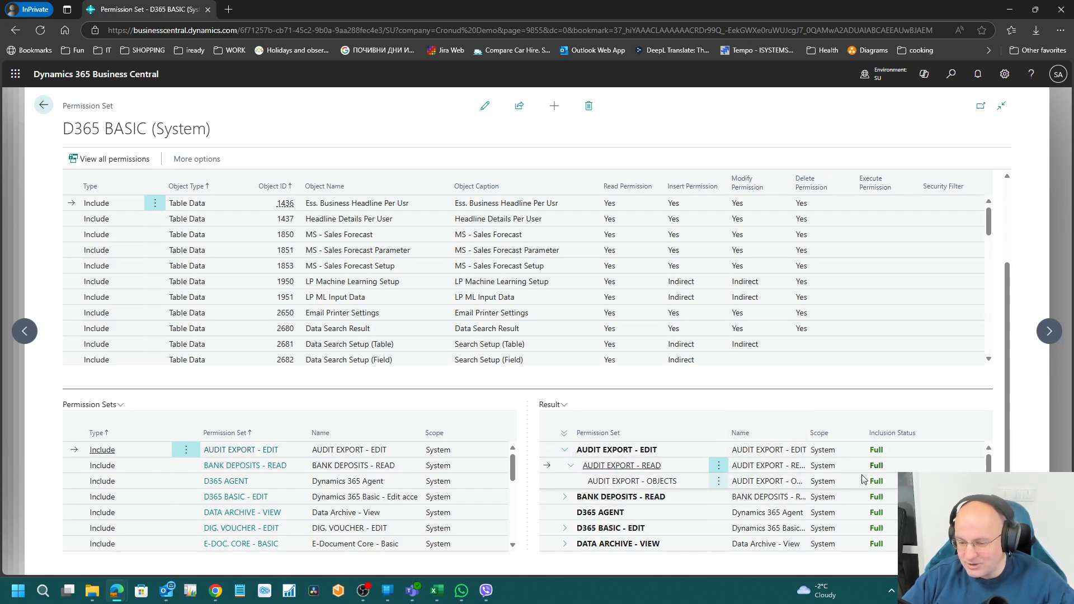
scroll(767, 495, down, 10)
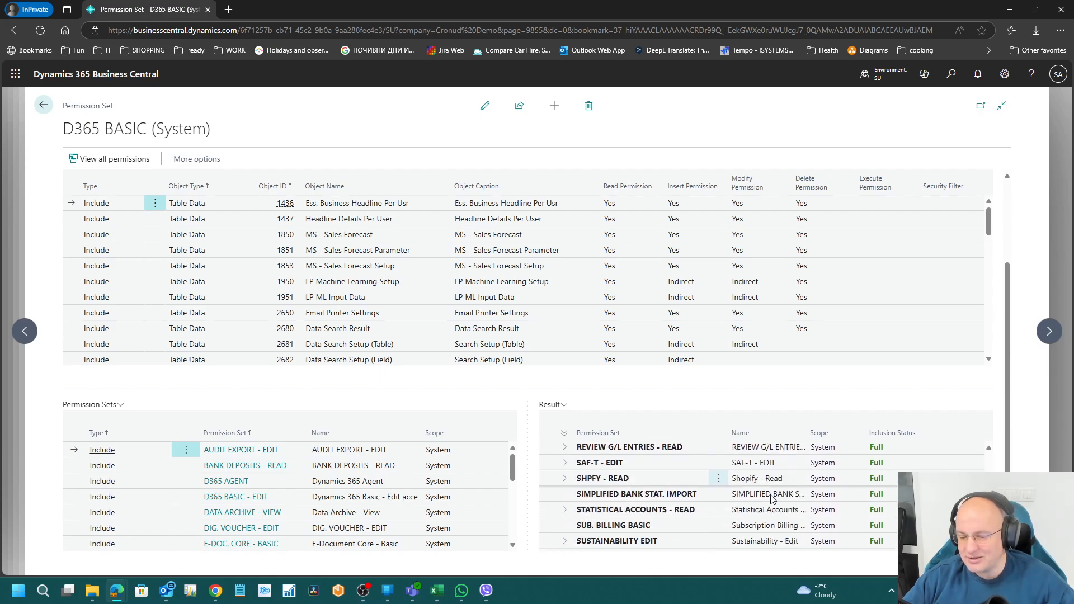
scroll(773, 499, up, 10)
scroll(525, 451, up, 3)
scroll(340, 446, down, 10)
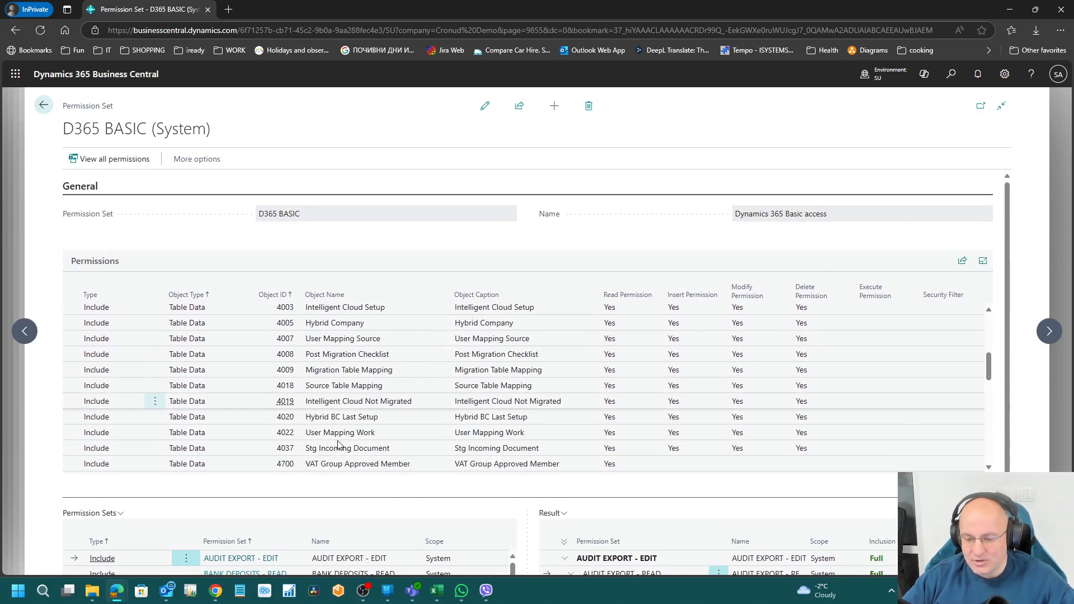
scroll(333, 558, down, 10)
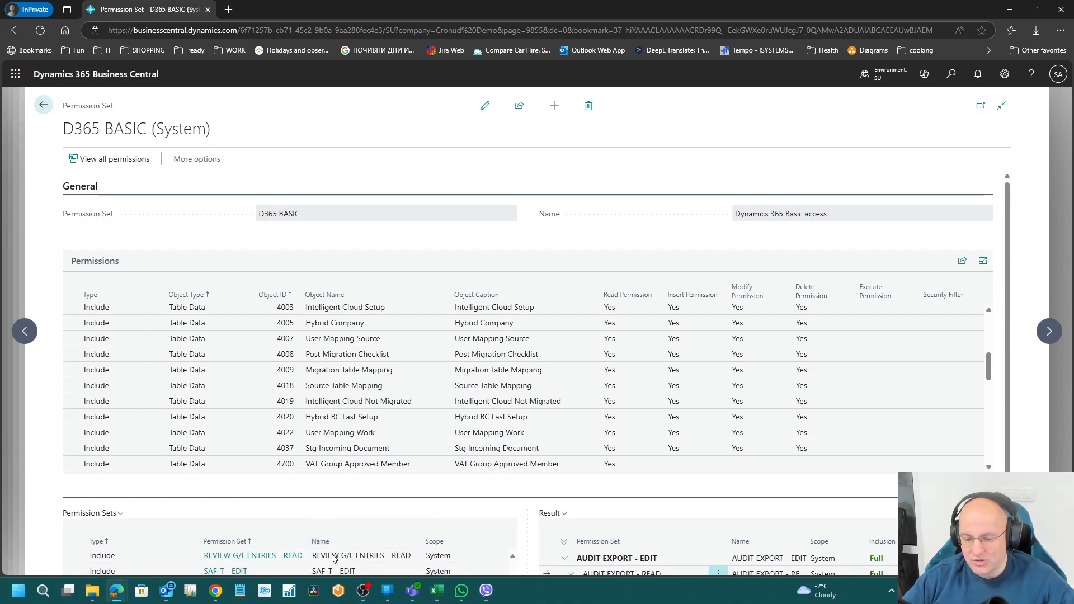
scroll(333, 558, up, 10)
scroll(371, 404, down, 5)
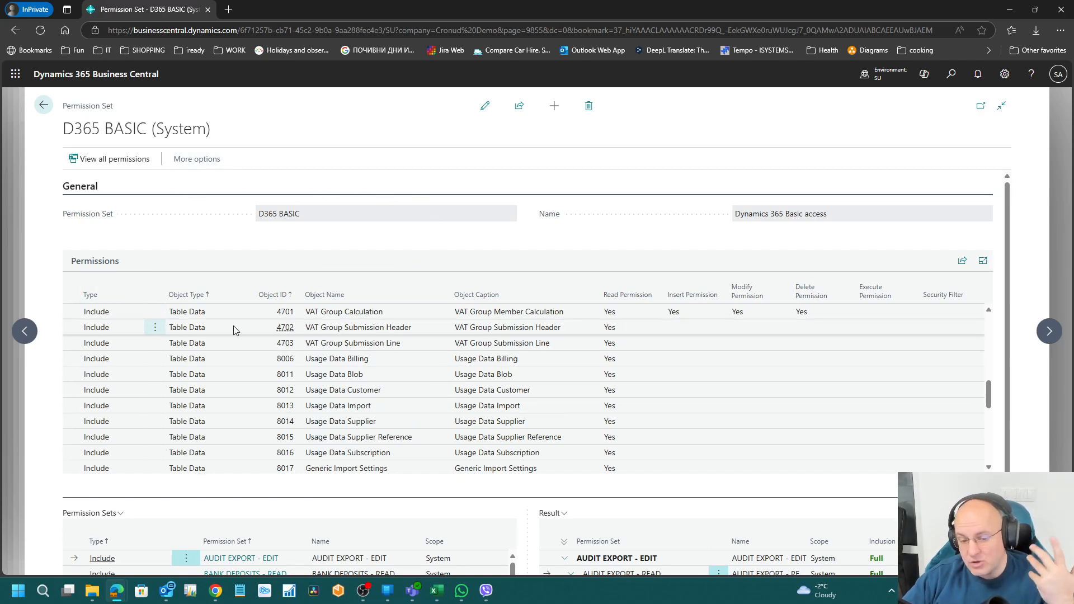
scroll(243, 404, down, 10)
scroll(243, 409, up, 15)
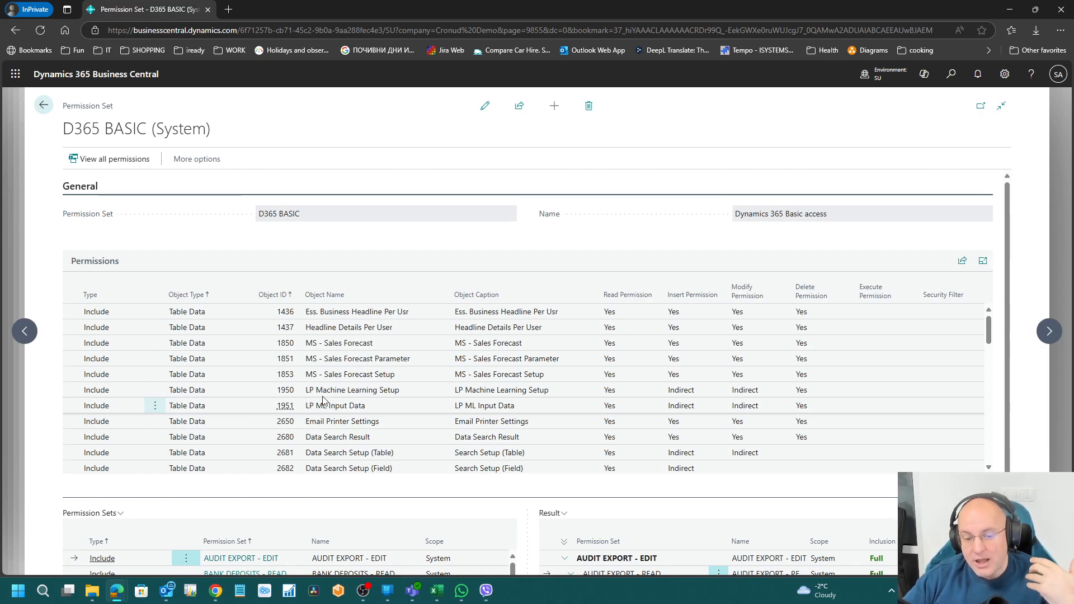
scroll(377, 235, down, 2)
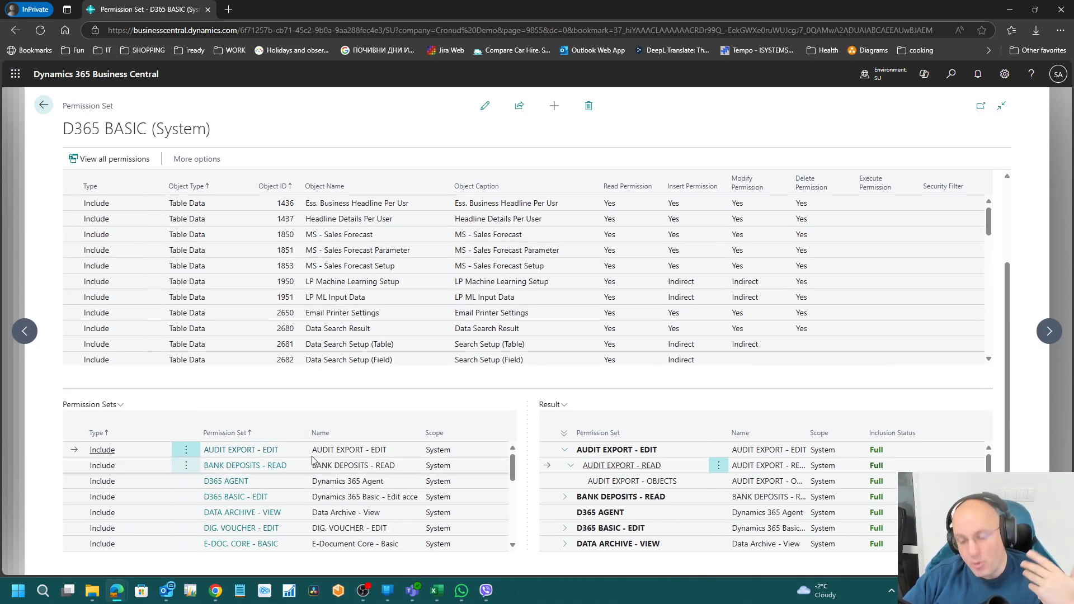
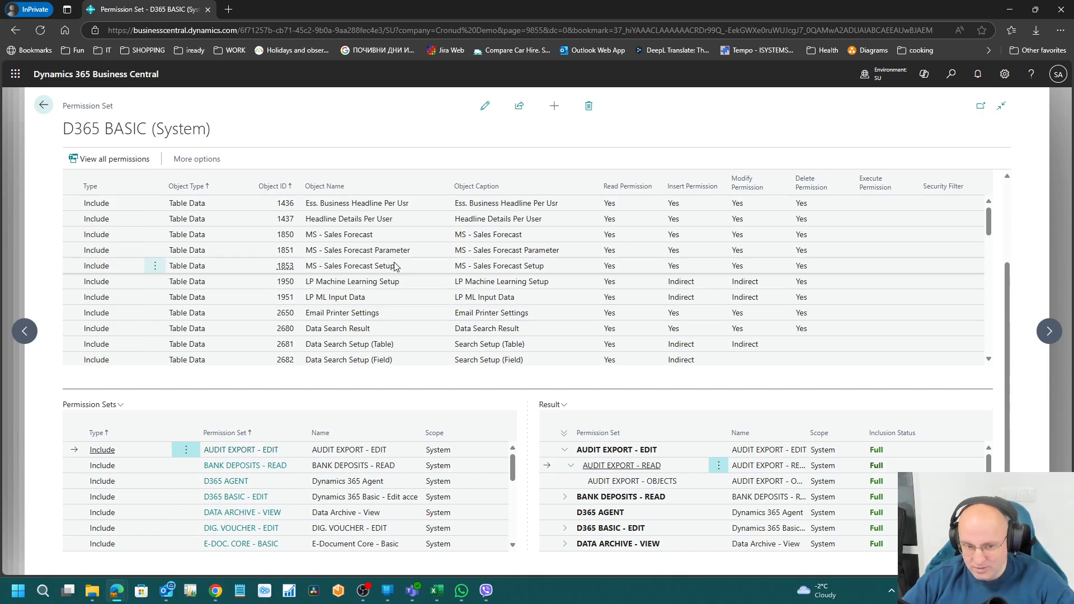
Step: Go back from the D365 BASIC card to the Permission Sets list
click(43, 107)
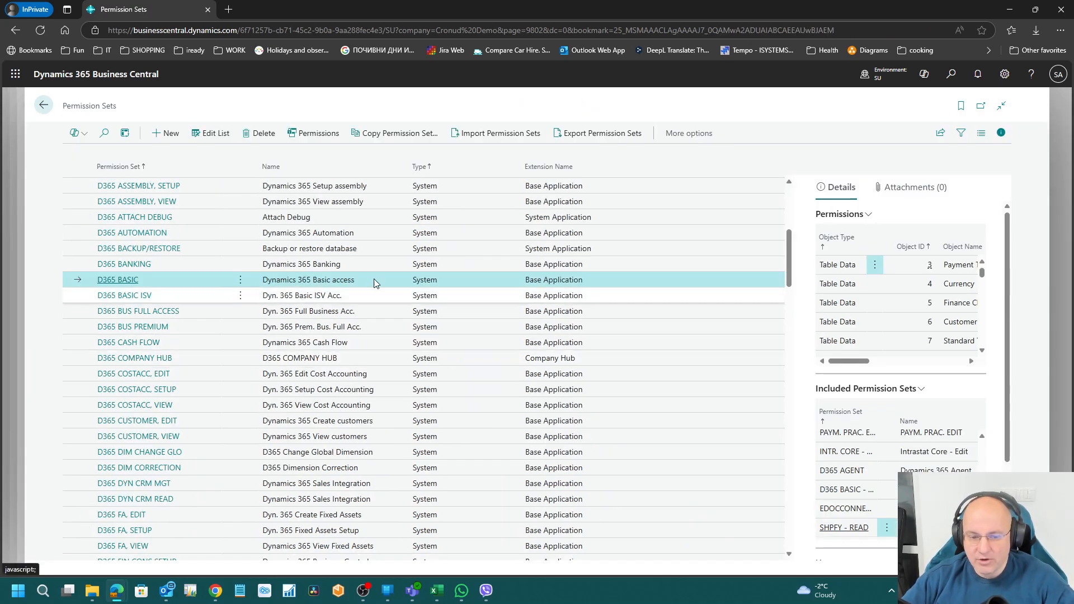
Step: Create permission set SAMY1 named 'Samy test 1' and open its permission lines
click(165, 136)
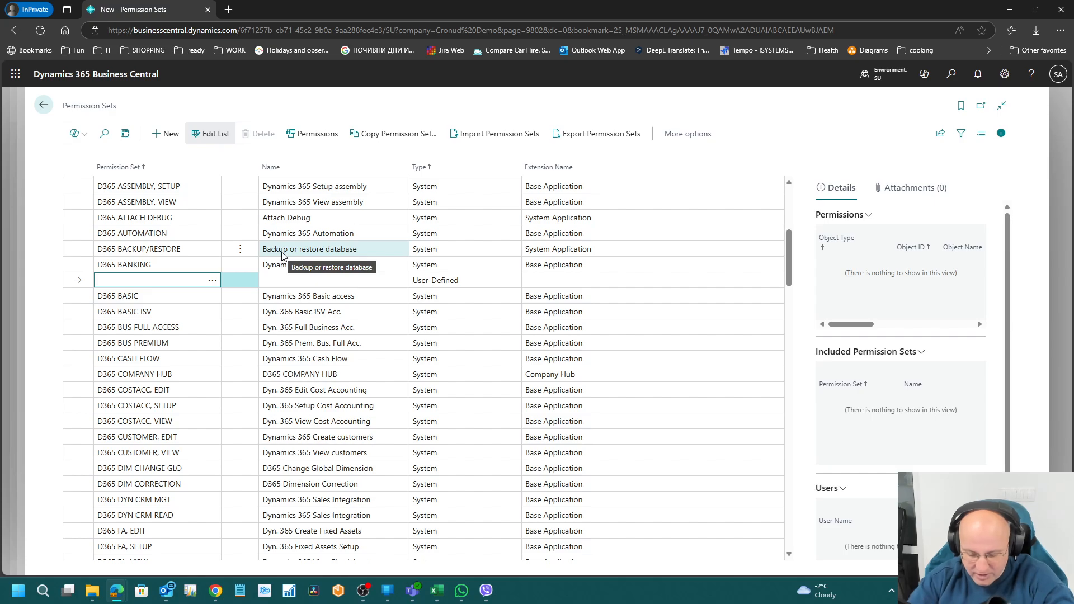
text(samy)
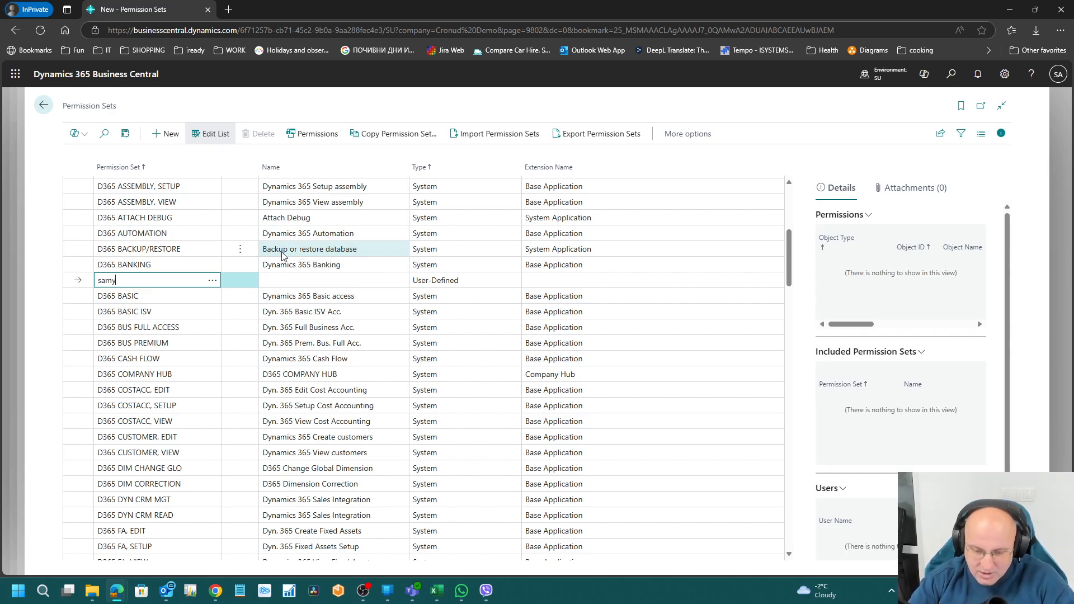
text(1)
key(Tab)
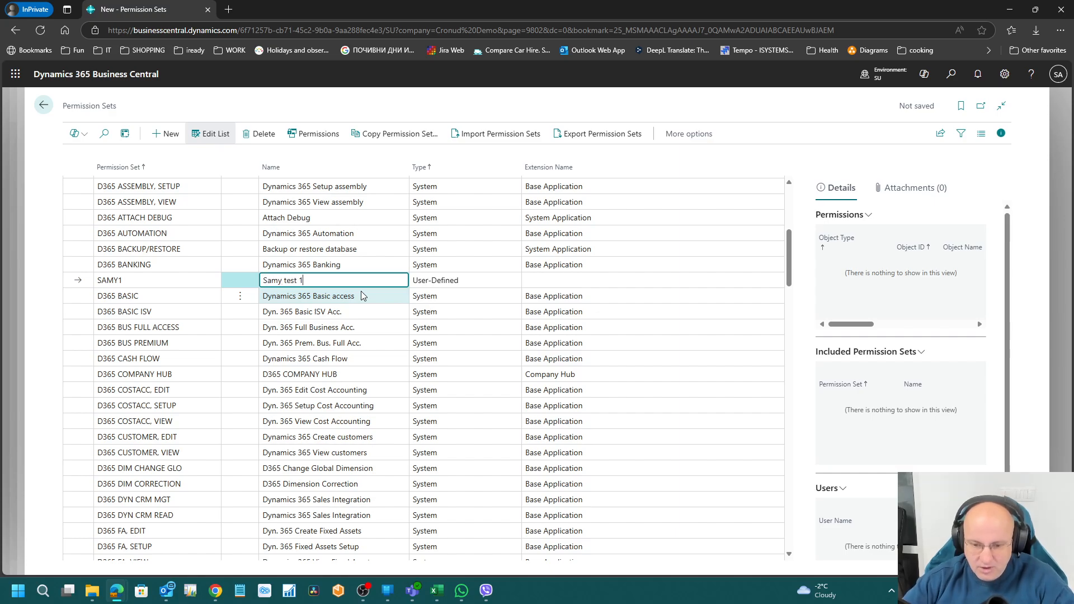
key(Tab)
click(343, 280)
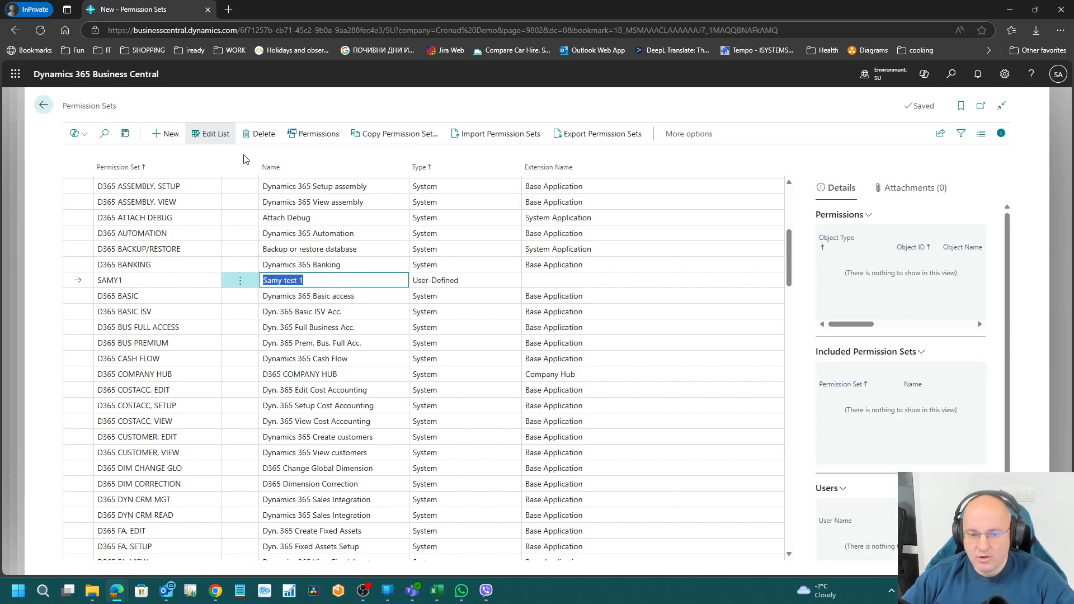
click(315, 134)
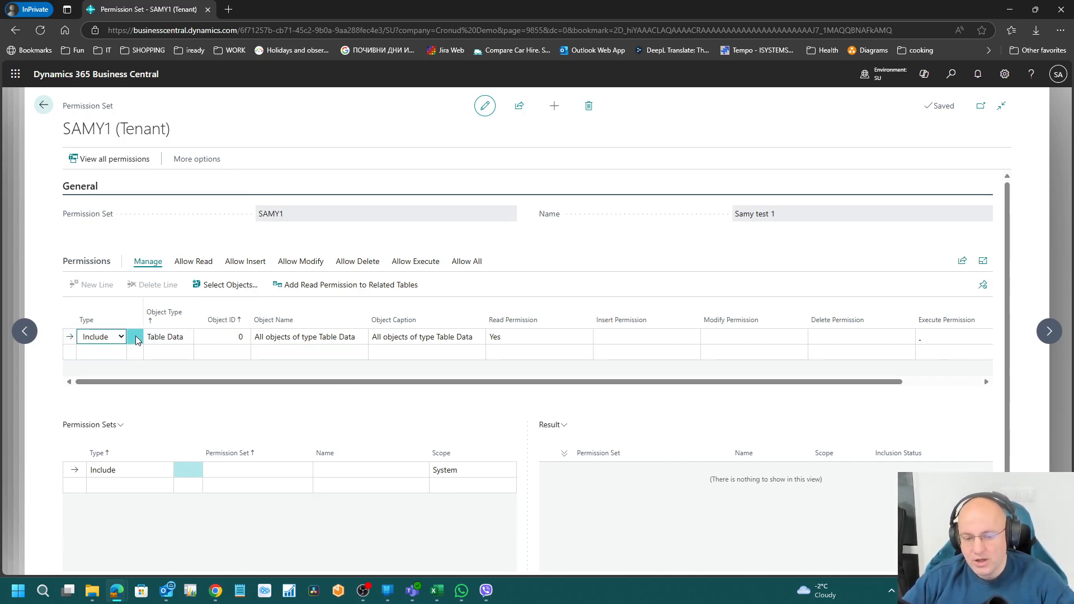
click(119, 337)
click(117, 337)
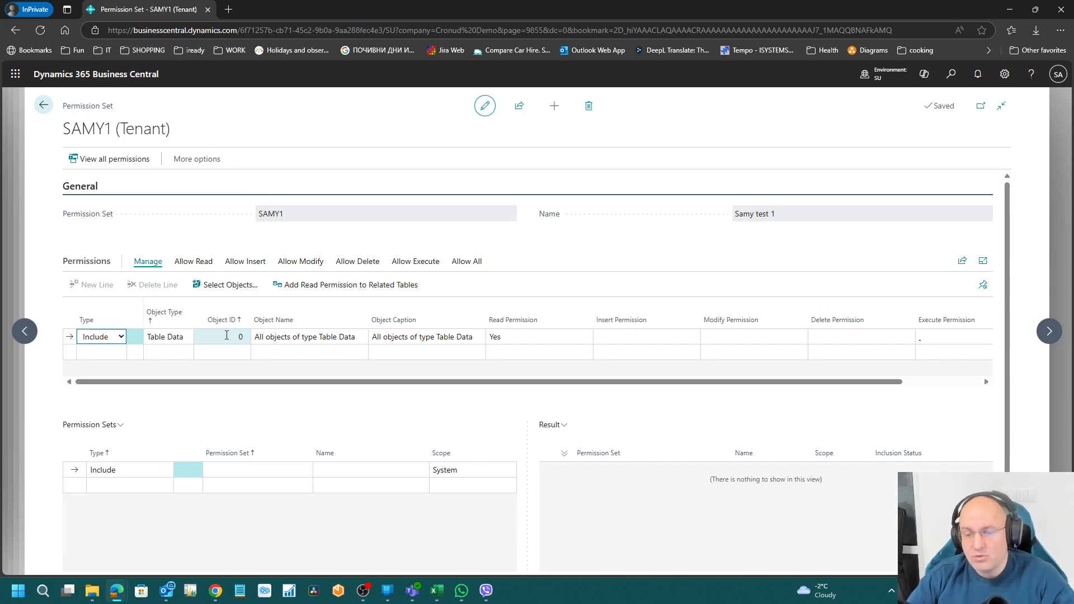
click(159, 338)
click(159, 339)
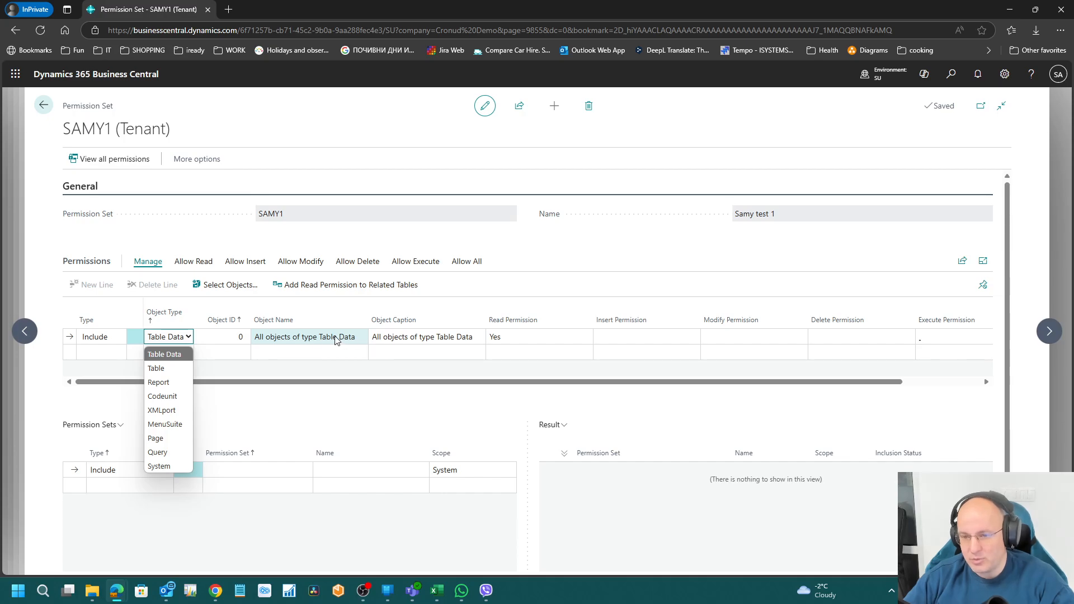
click(190, 217)
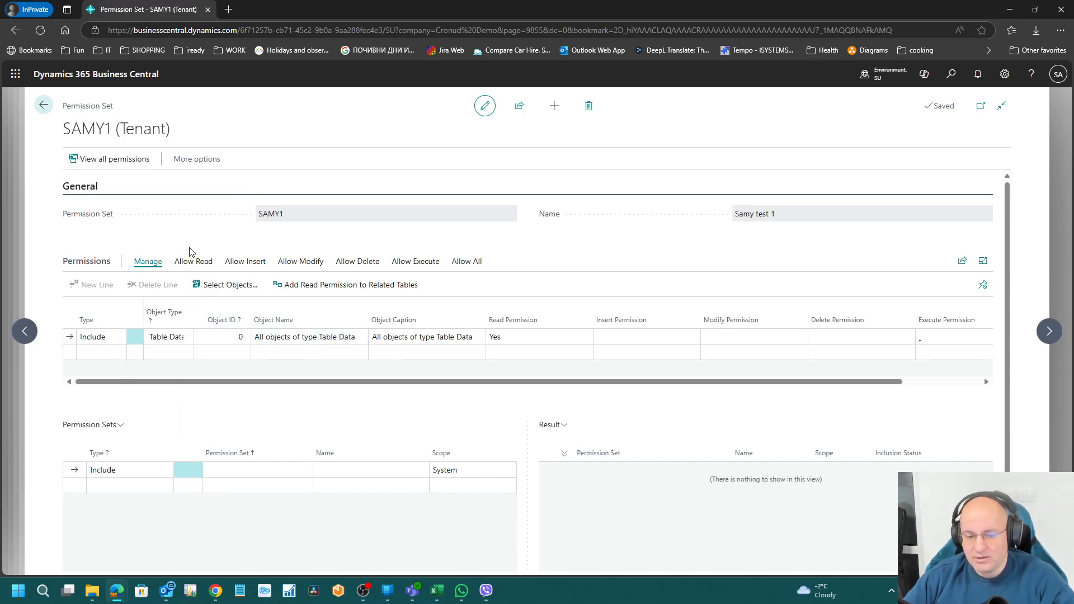
click(177, 342)
click(184, 367)
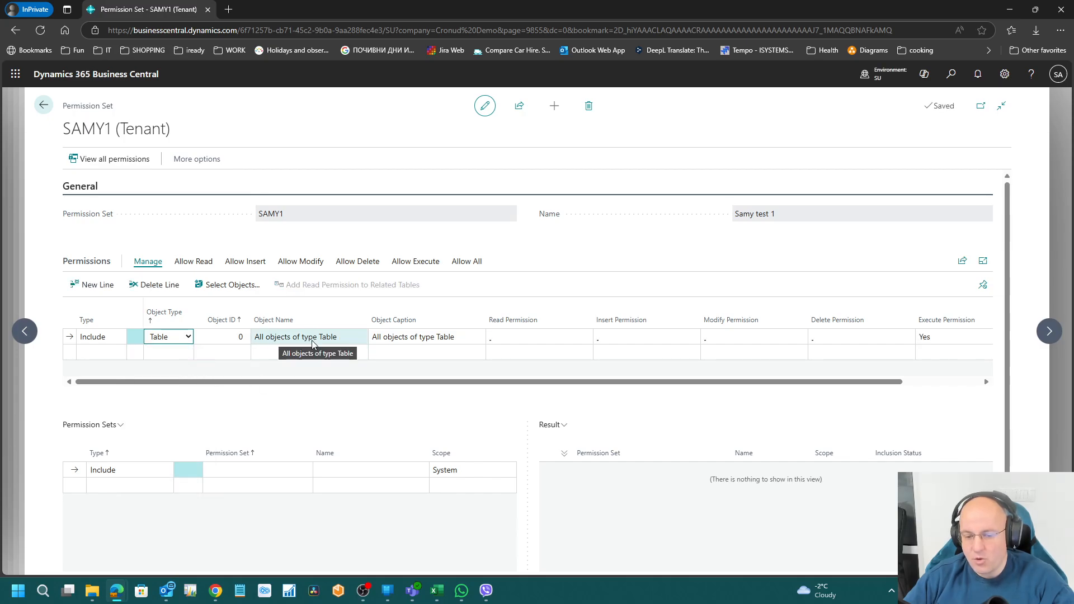
click(168, 342)
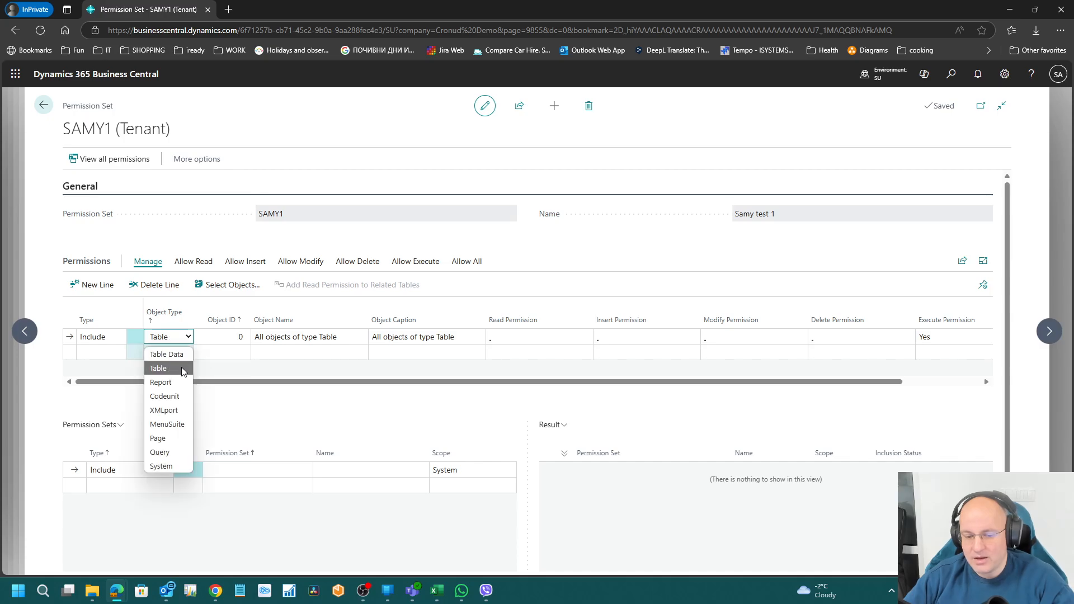
click(184, 379)
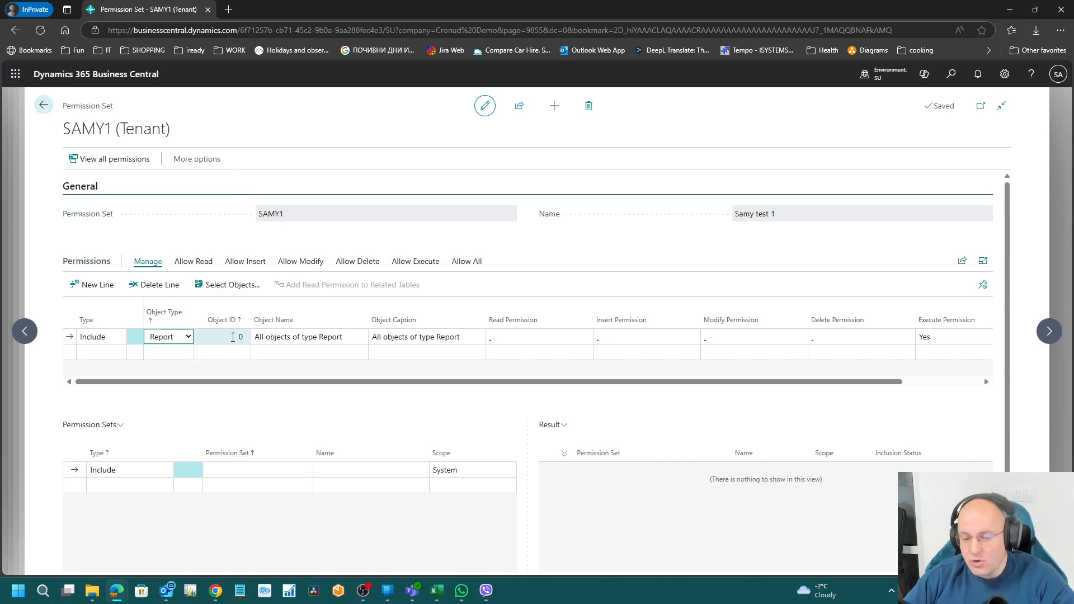
click(178, 338)
click(175, 396)
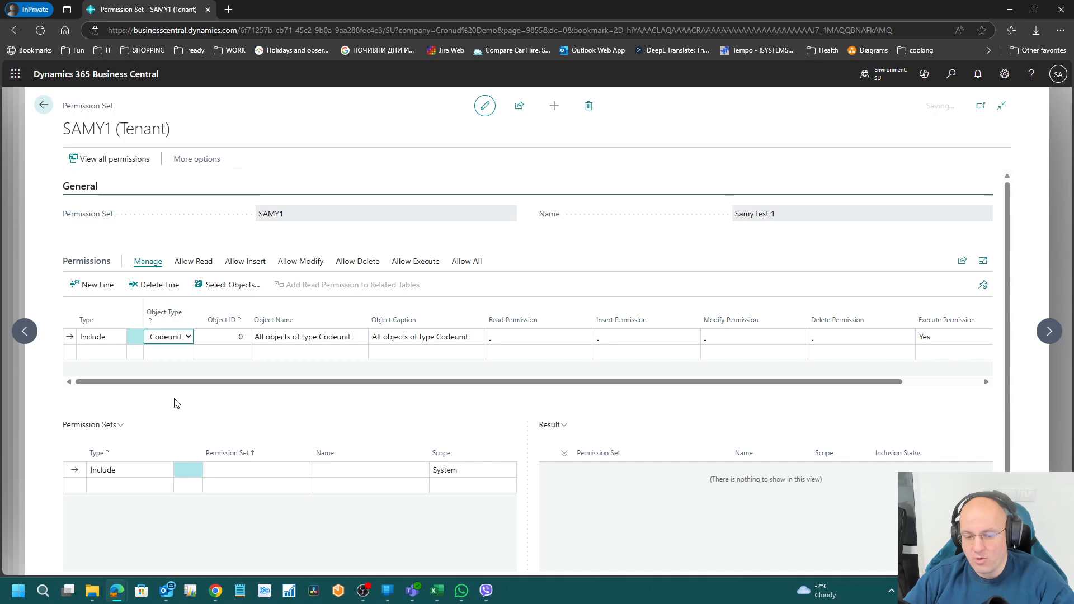
click(175, 337)
click(175, 368)
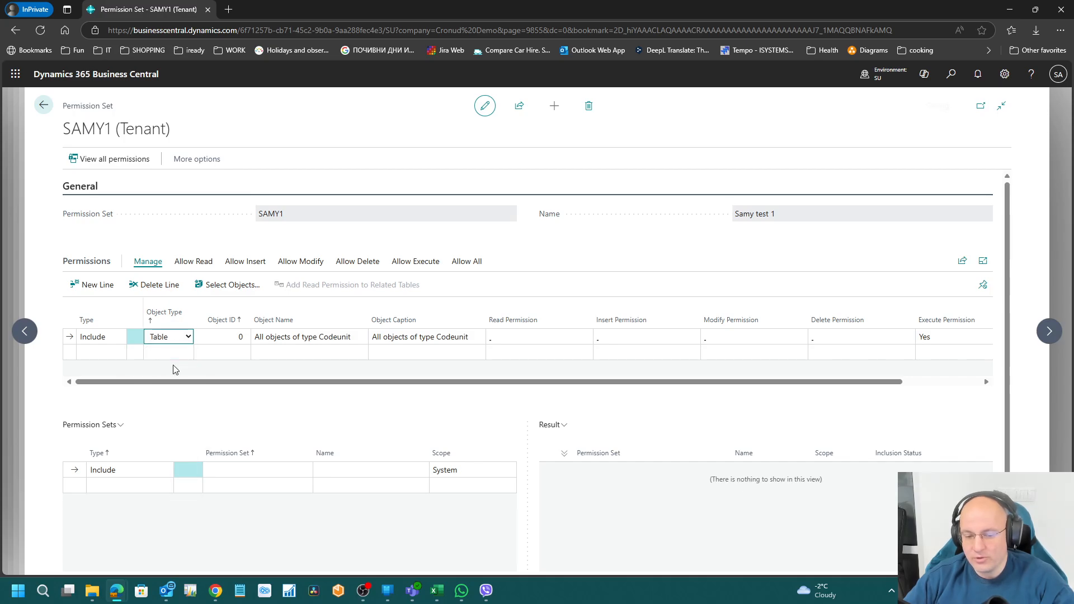
click(179, 337)
click(178, 359)
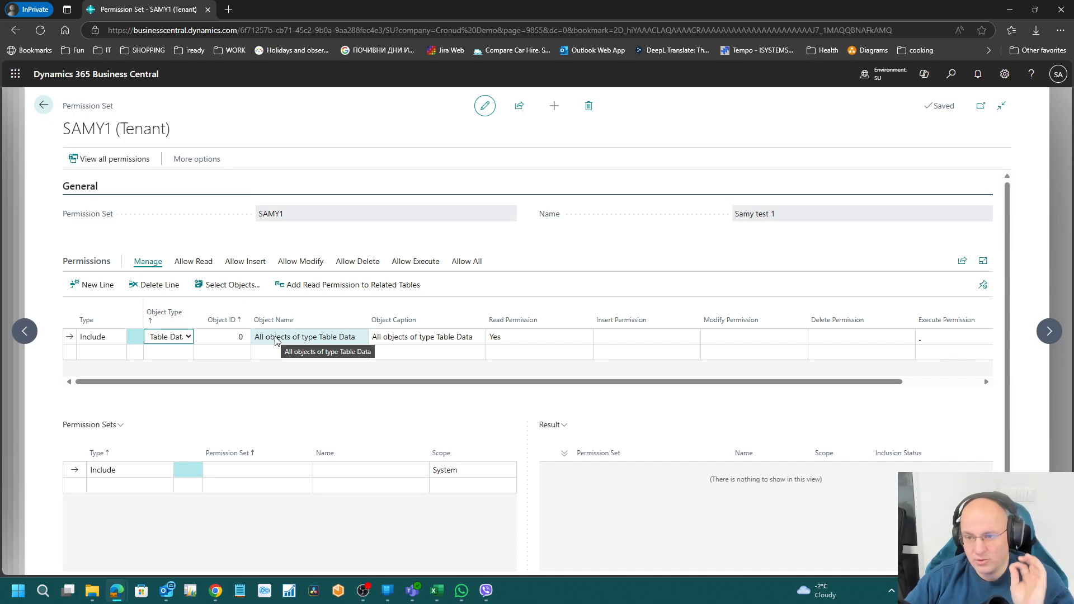
Step: Set SAMY1's permission line to Object Type Table with Execute Permission Yes
click(180, 339)
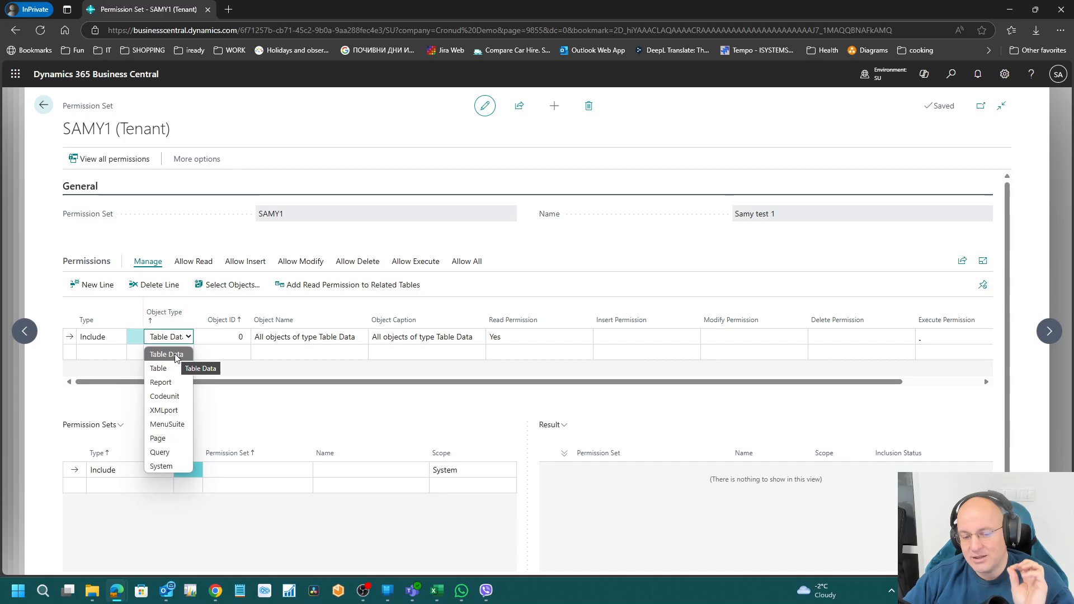
click(171, 374)
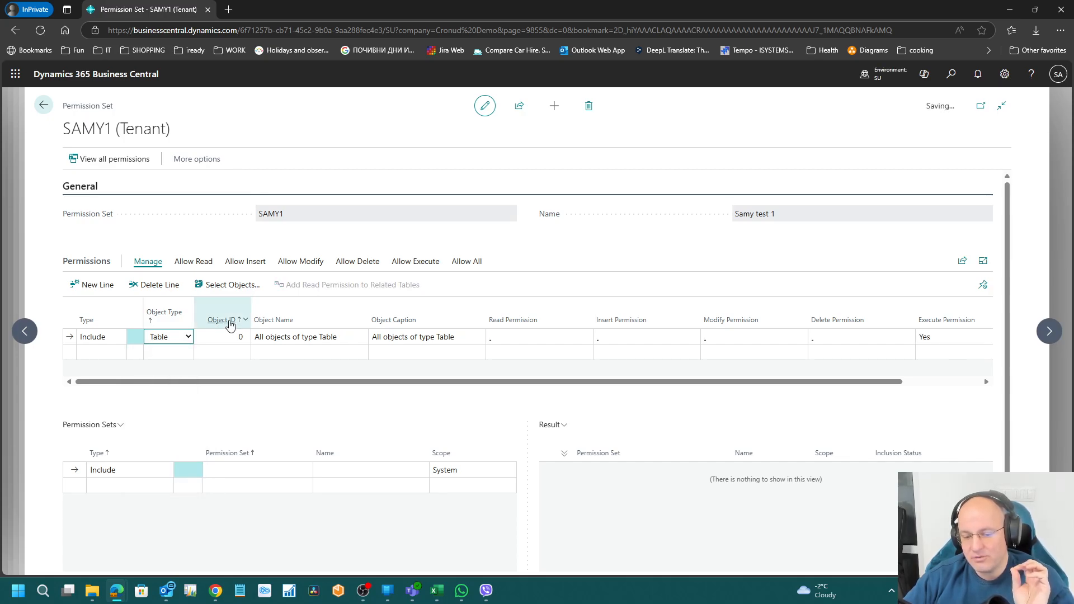
click(950, 336)
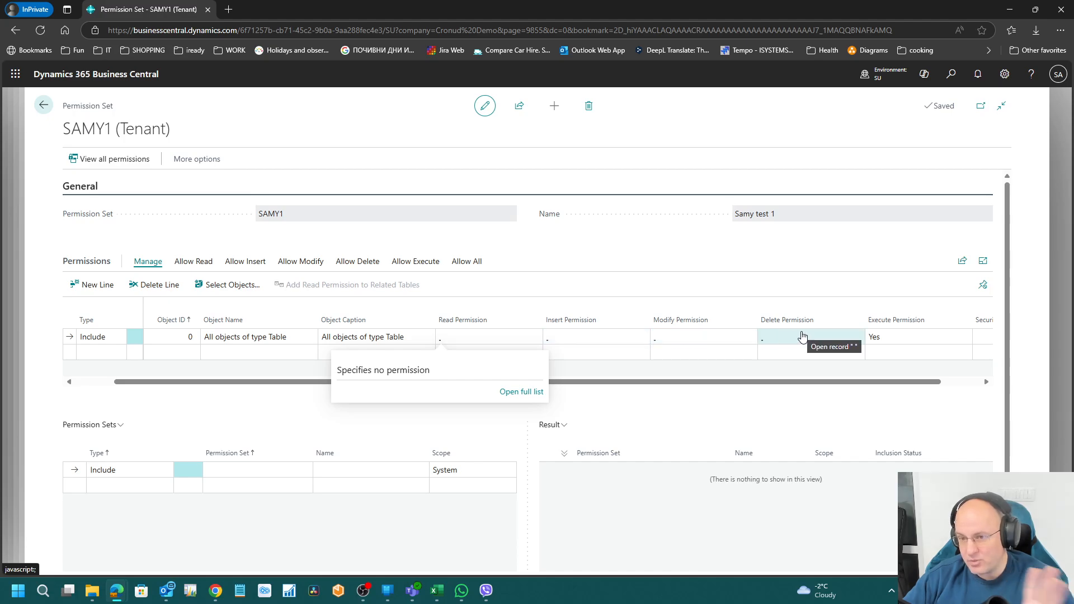
click(911, 337)
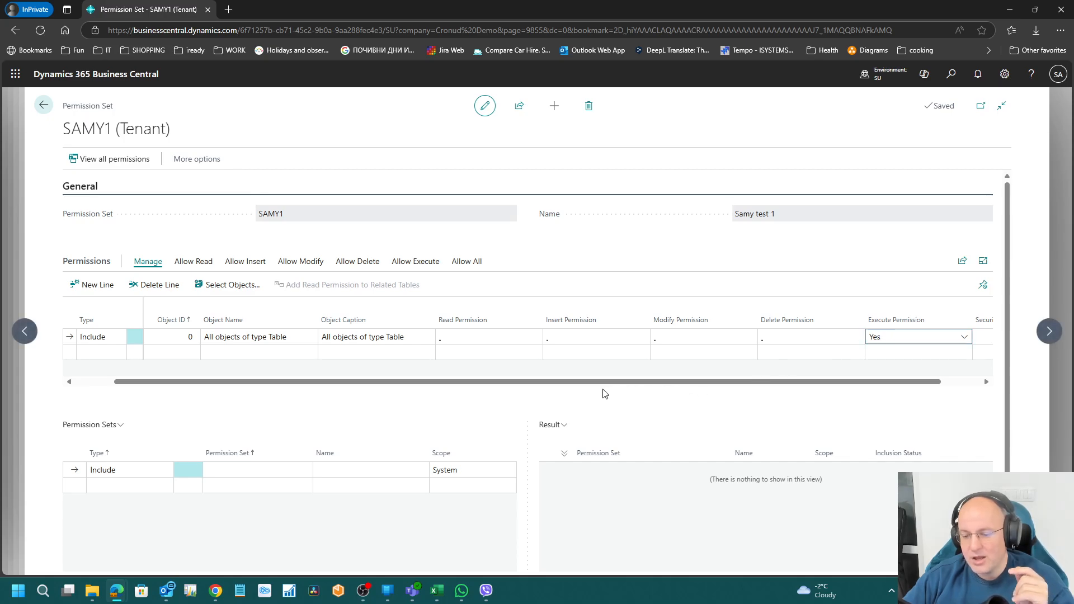
drag(603, 392, 520, 390)
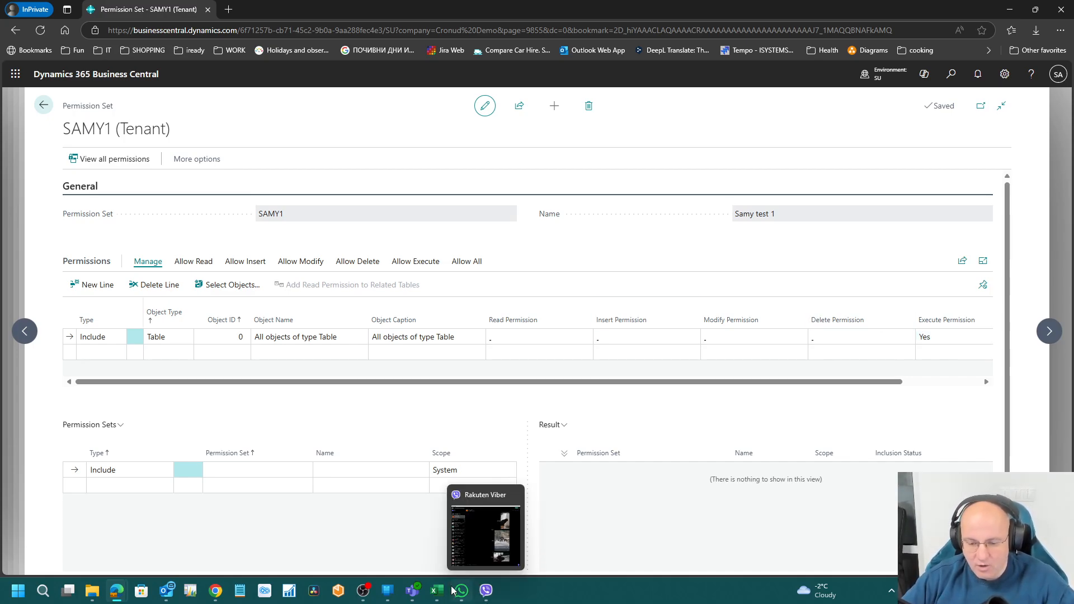
Step: Bring the blank Excel Book1 window over the browser and maximize it
right_click(435, 592)
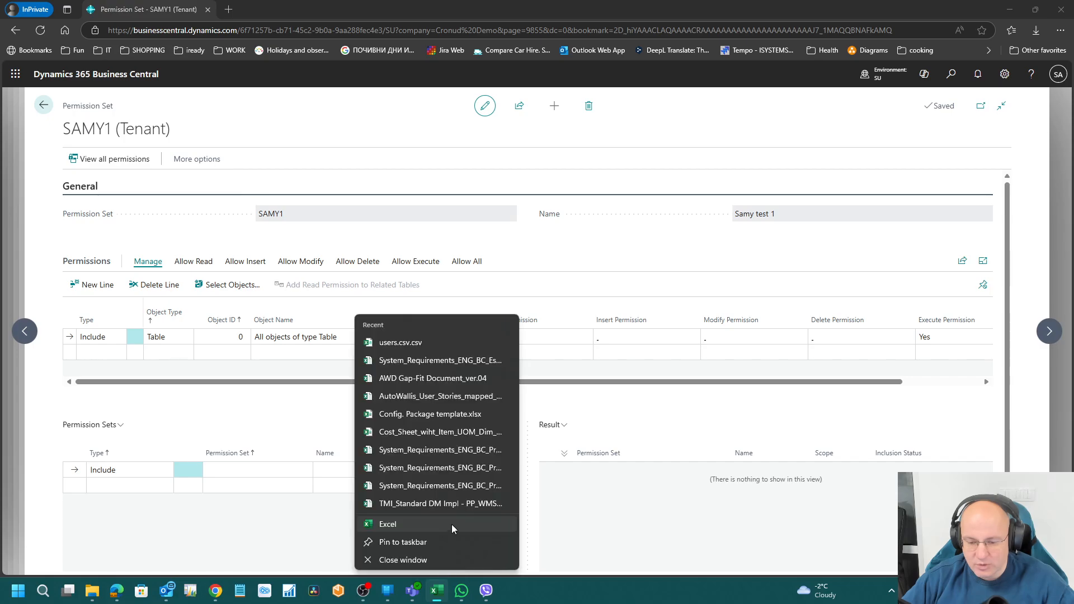
click(579, 513)
right_click(439, 591)
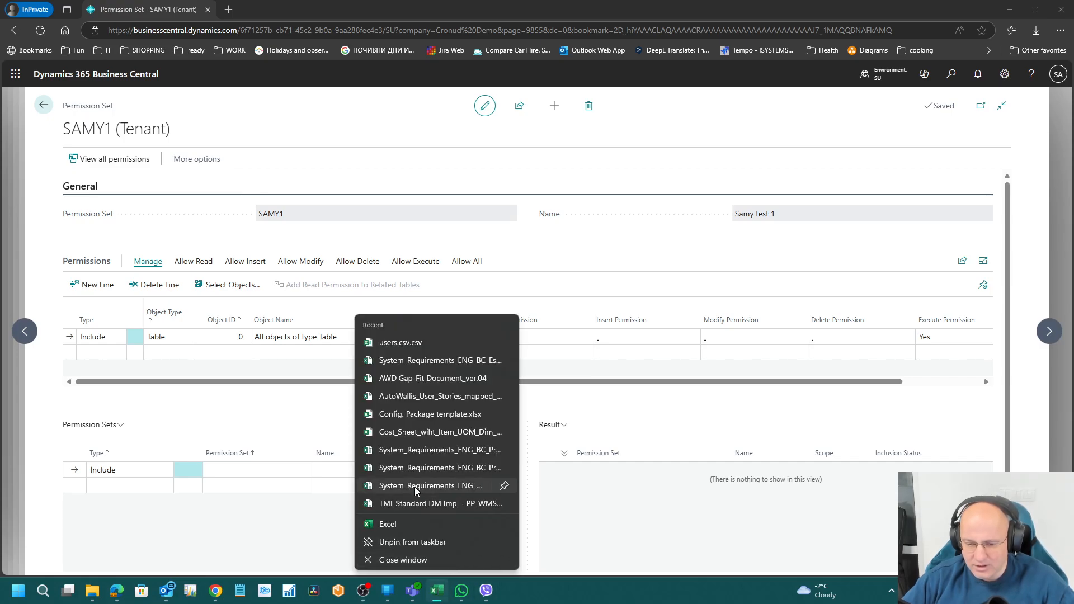
click(408, 522)
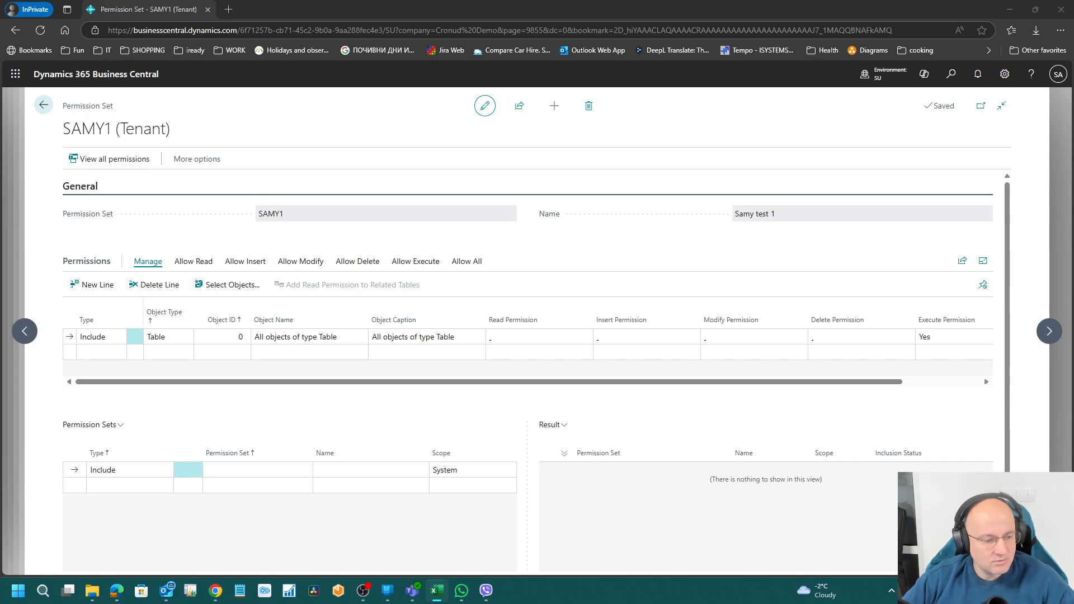
drag(0, 51, 400, 73)
double_click(601, 69)
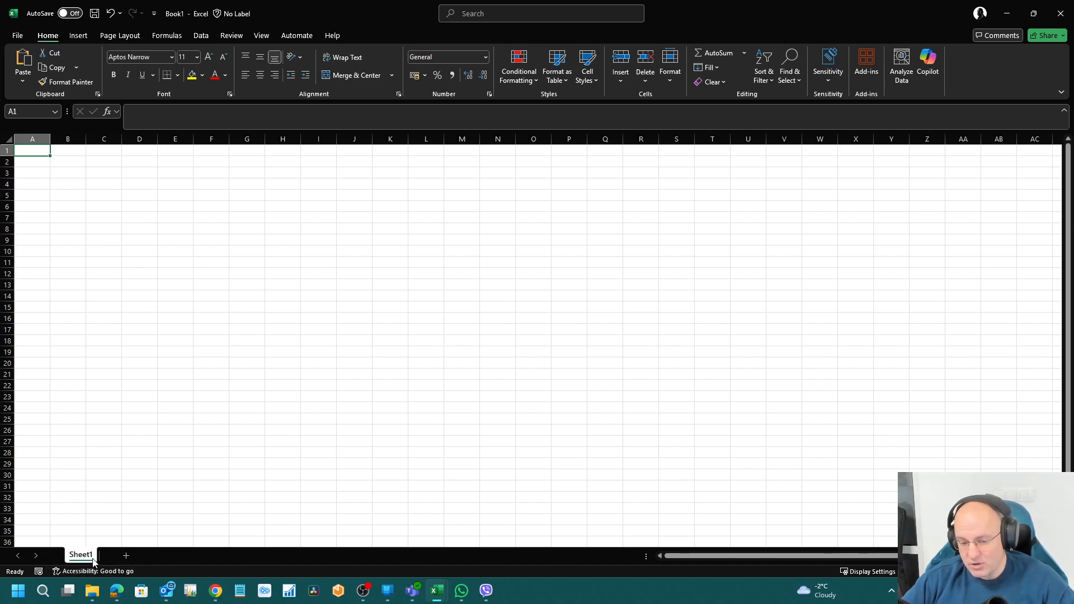
Step: Flip through Book1's Sheet1, Sheet2 and Sheet3 tabs
click(126, 555)
click(165, 556)
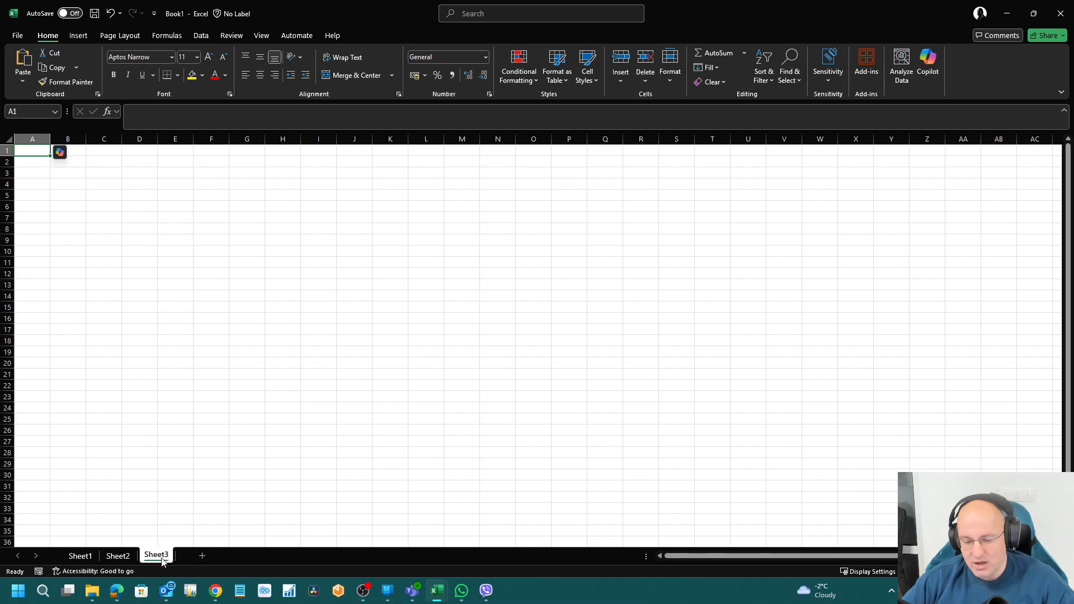
click(82, 557)
click(118, 556)
click(155, 555)
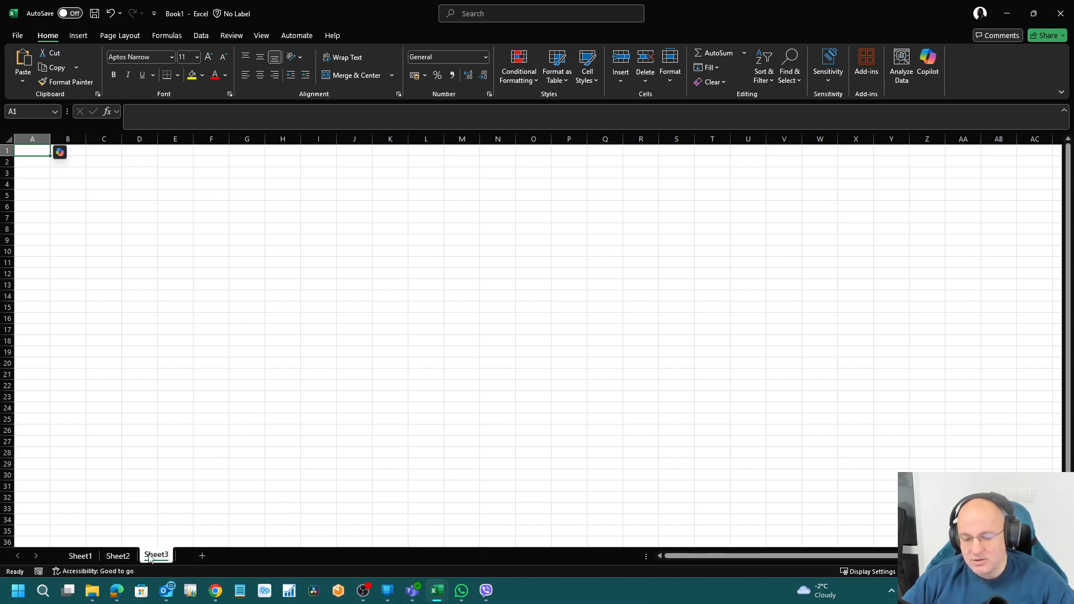
click(80, 556)
click(118, 557)
click(155, 555)
click(80, 556)
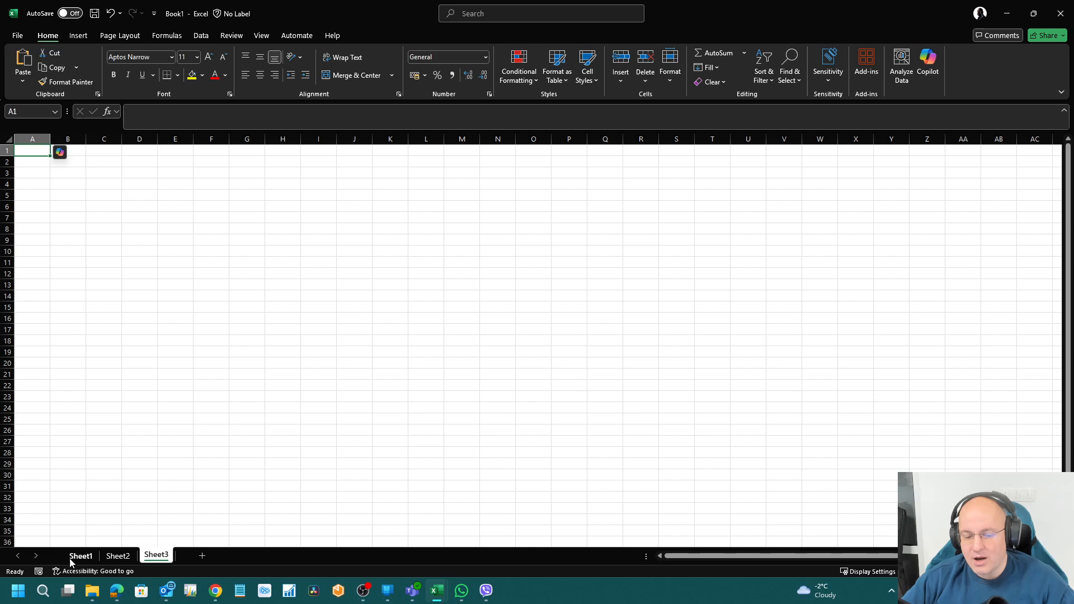
click(118, 556)
click(154, 555)
click(80, 556)
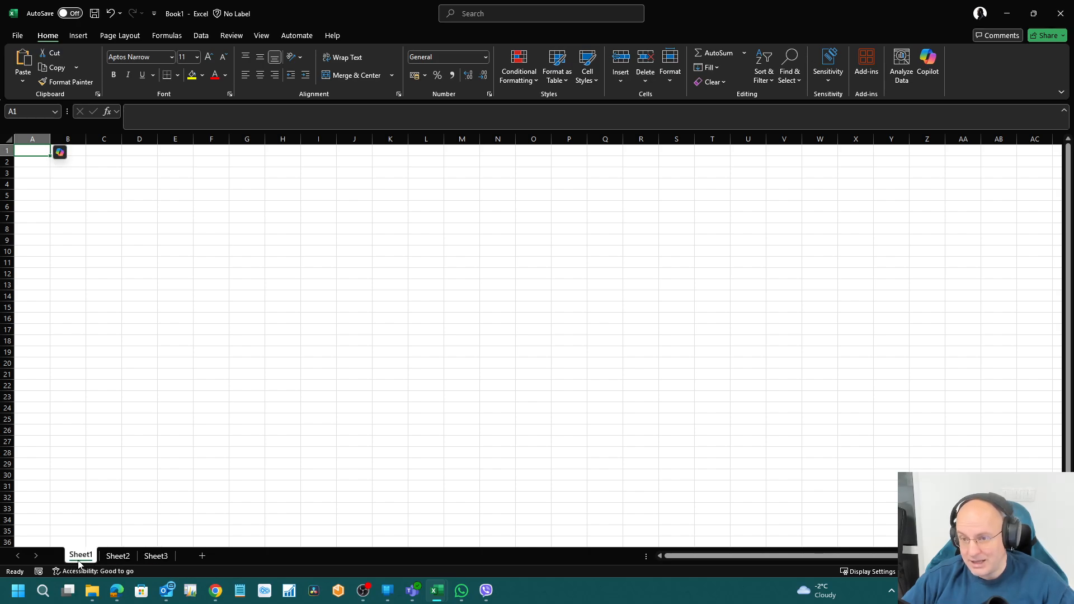
click(155, 555)
click(109, 558)
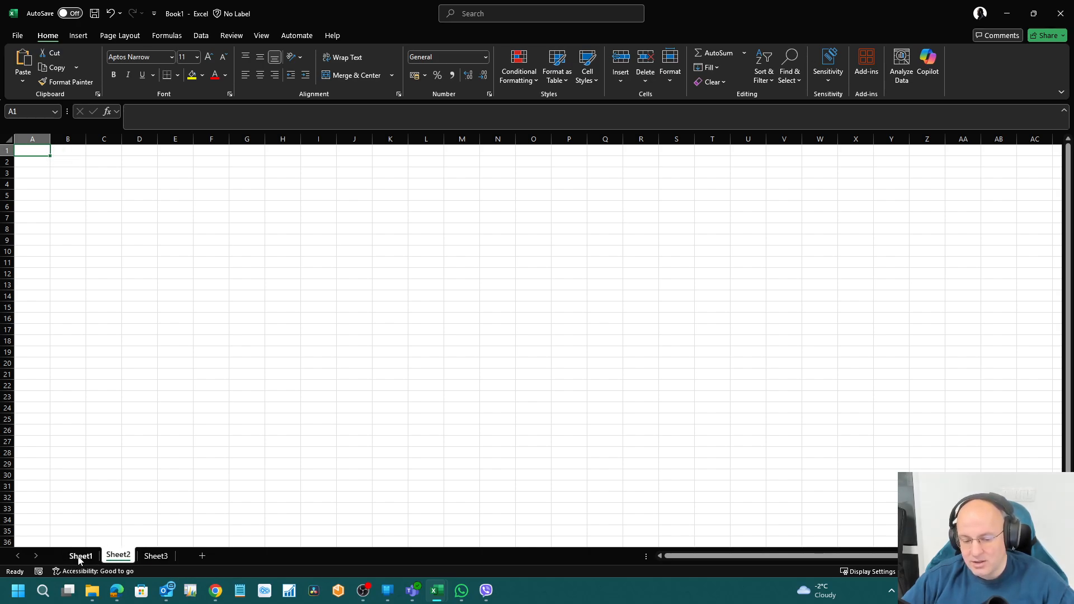
click(80, 558)
click(119, 558)
click(155, 556)
click(118, 558)
Step: Settle on Sheet3 and select the cell block A1:T27
click(156, 557)
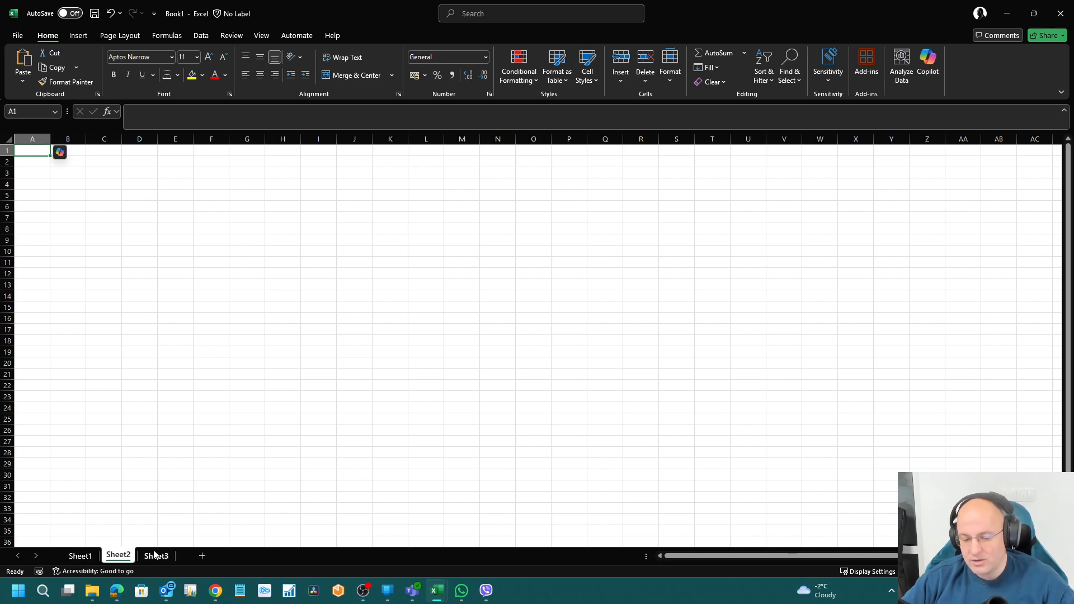
click(118, 558)
click(80, 557)
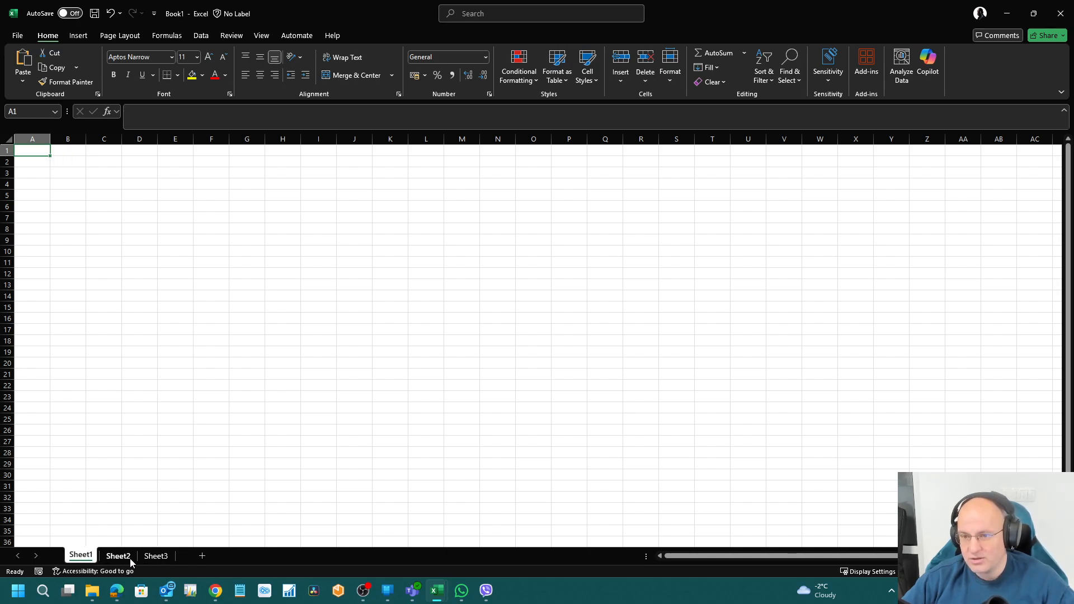
click(118, 558)
click(156, 557)
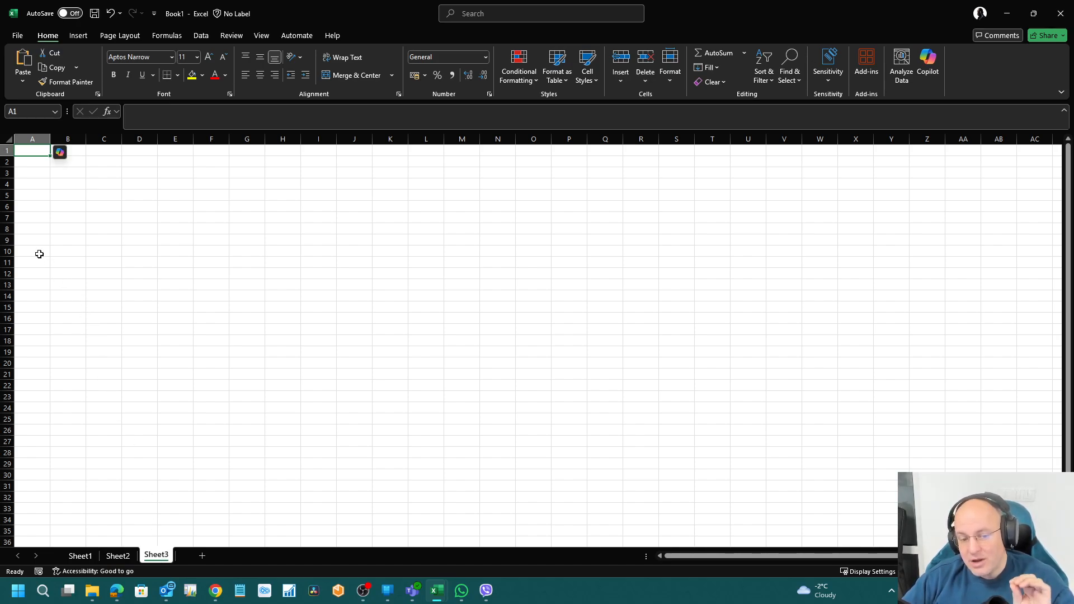
drag(32, 150, 719, 437)
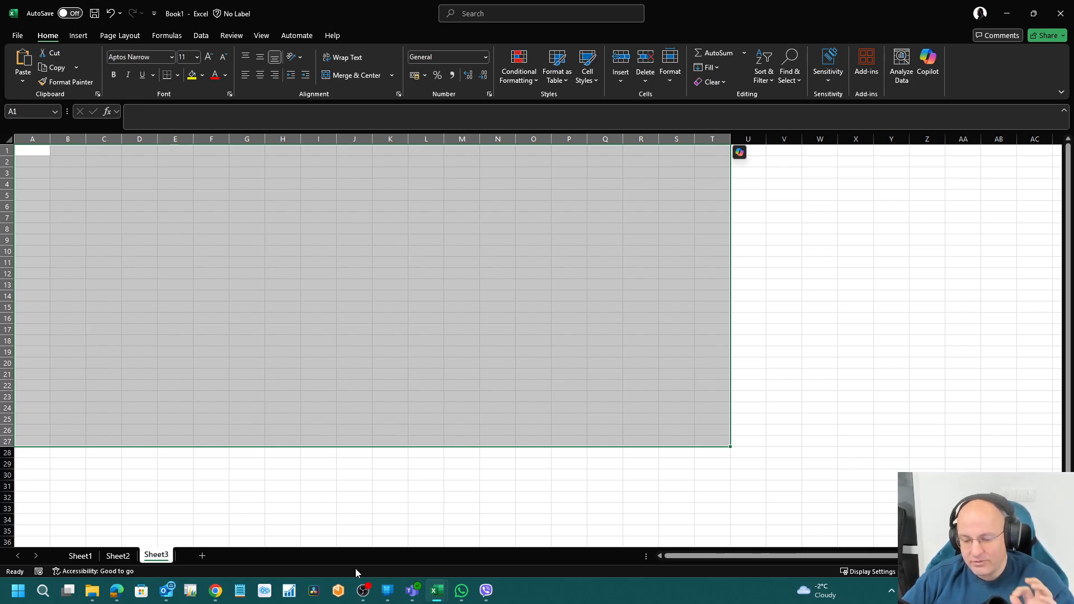
click(116, 590)
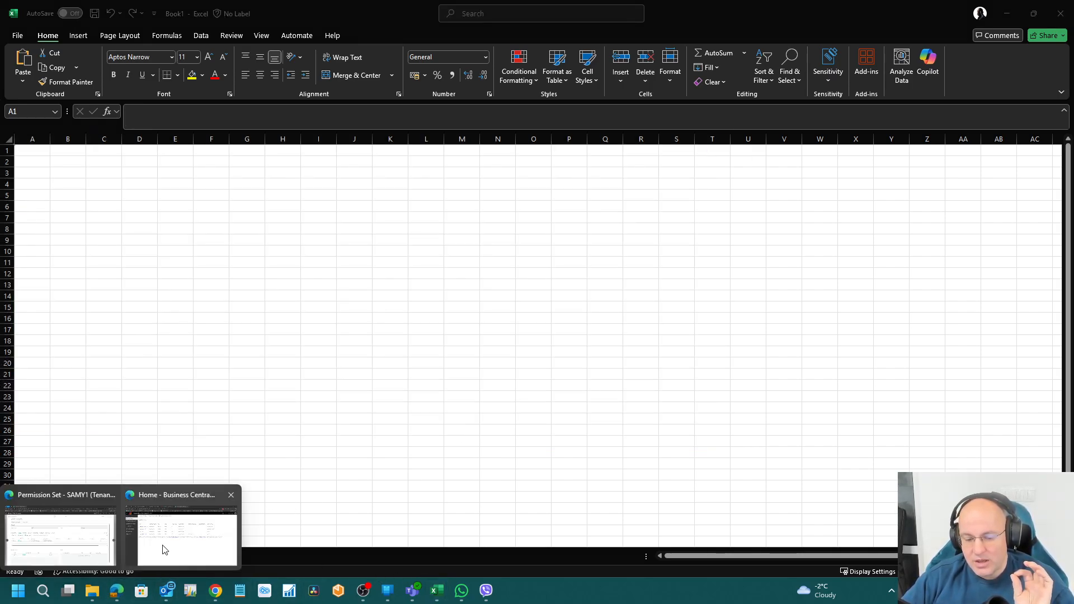
Step: Return to SAMY1 and reopen the line's Object Type list, keeping Table
click(53, 534)
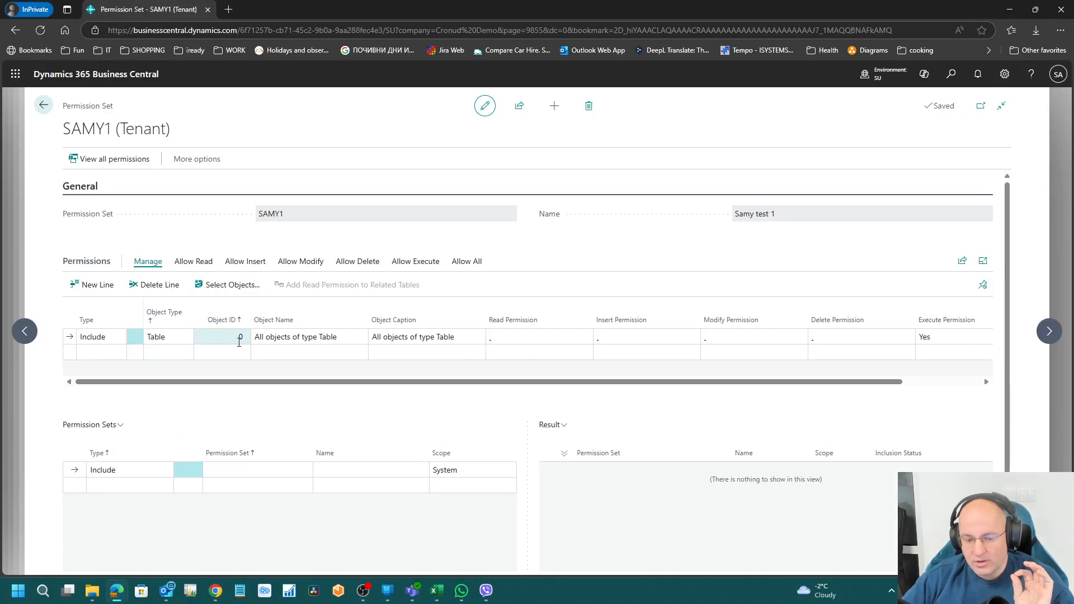
click(168, 336)
click(168, 337)
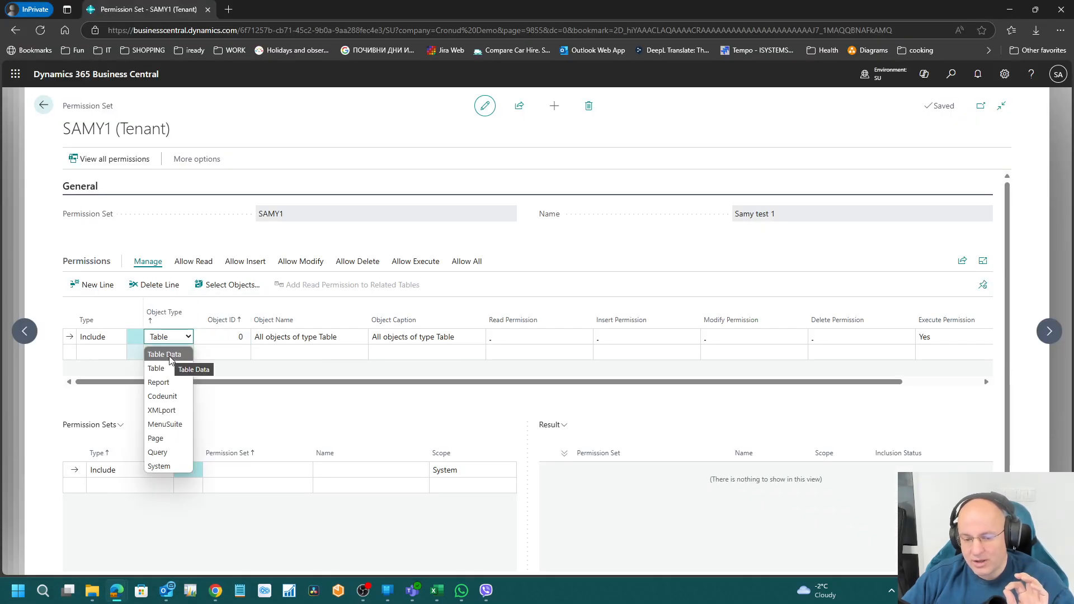
click(162, 369)
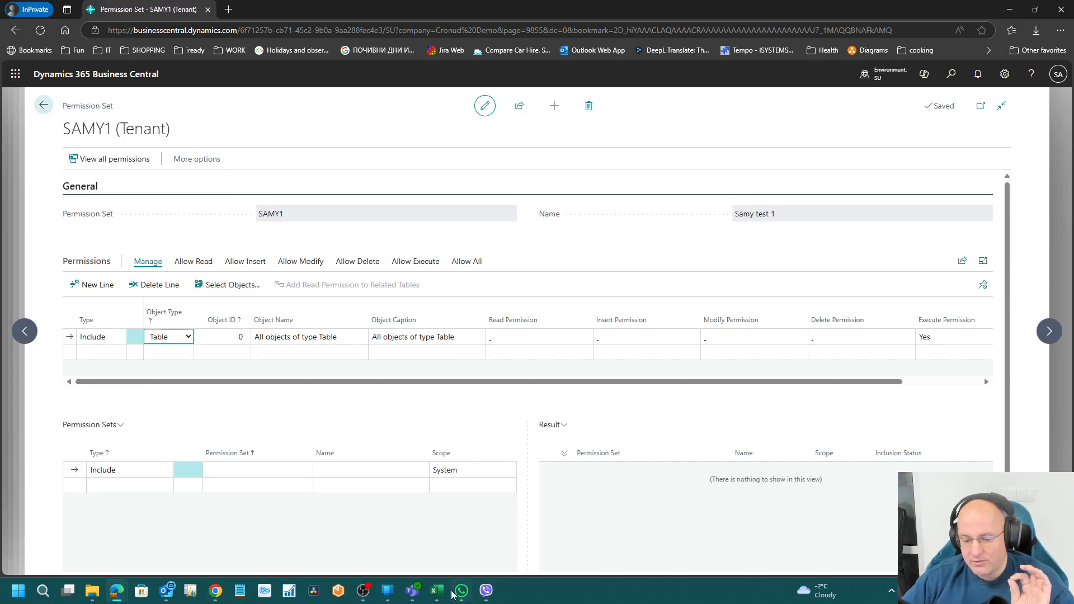
Step: Flip through Book1's three sheets in Excel, ending on Sheet3
click(437, 591)
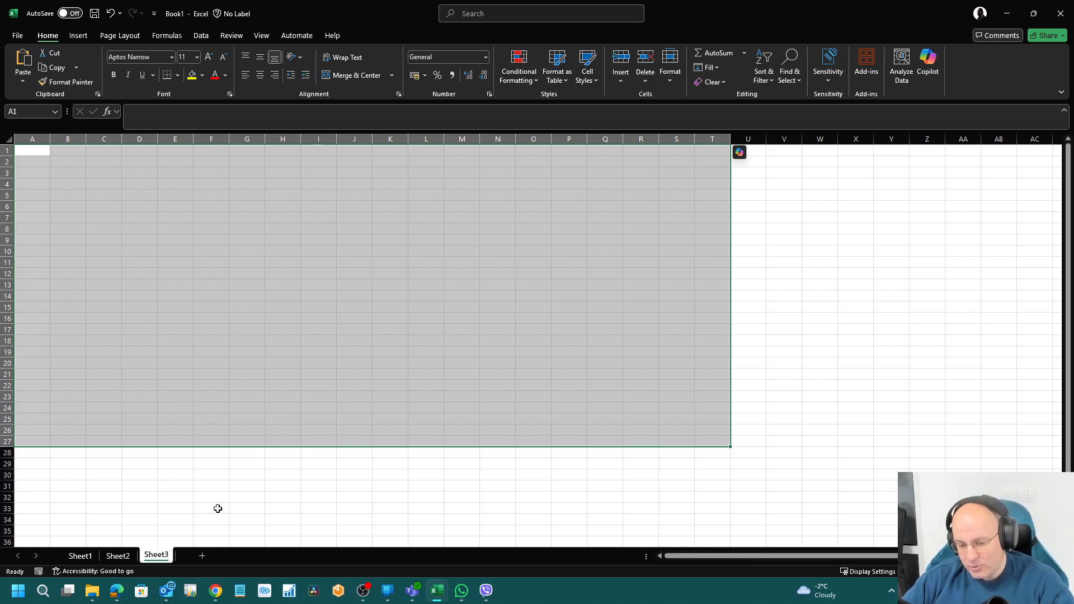
click(118, 556)
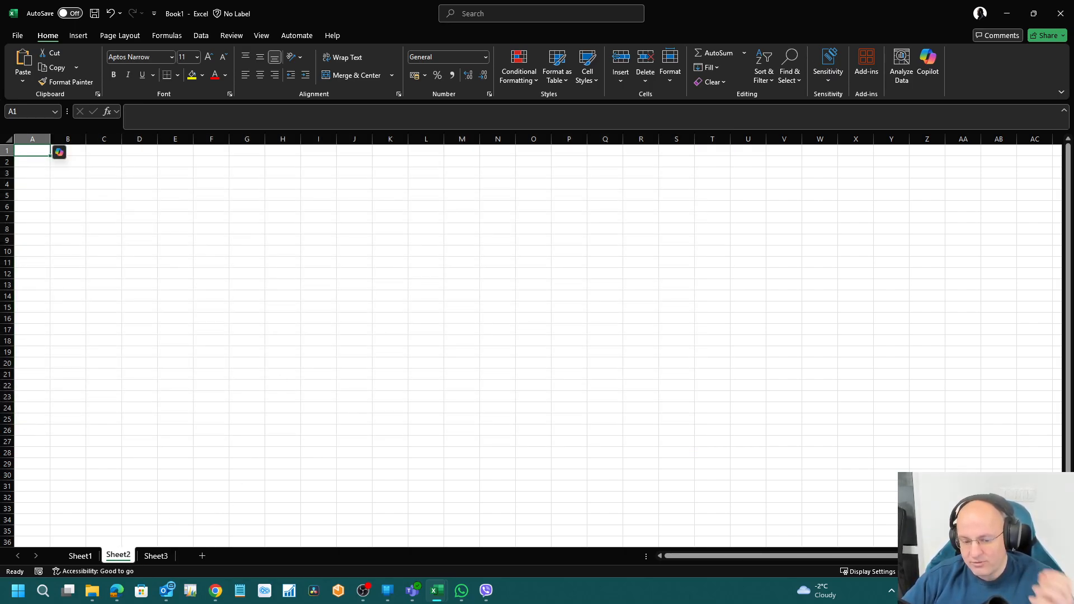
click(81, 557)
click(118, 556)
click(151, 557)
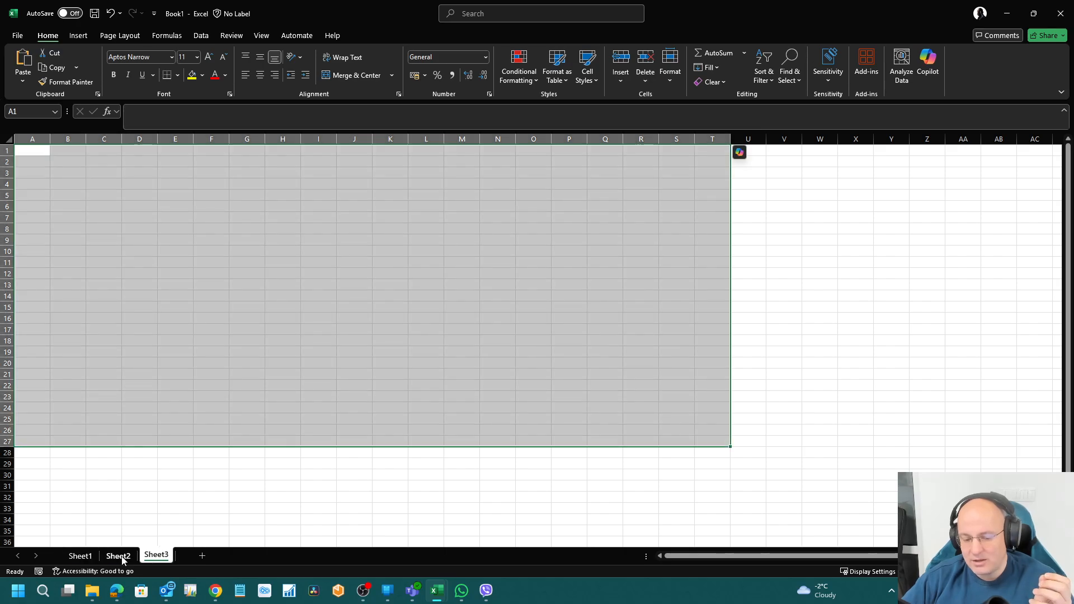
click(122, 556)
click(152, 557)
click(120, 557)
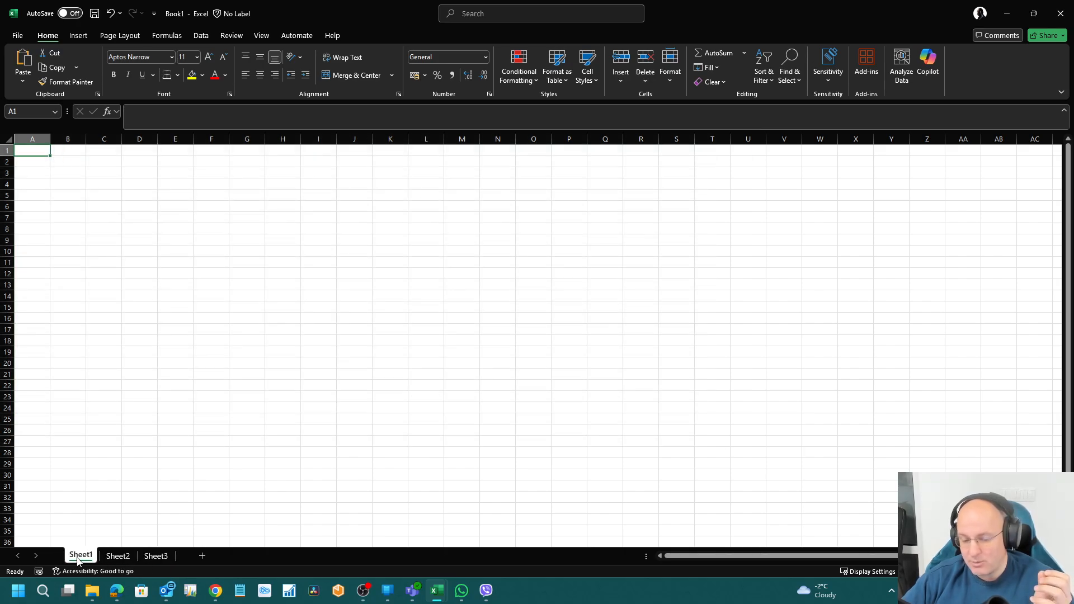
click(159, 557)
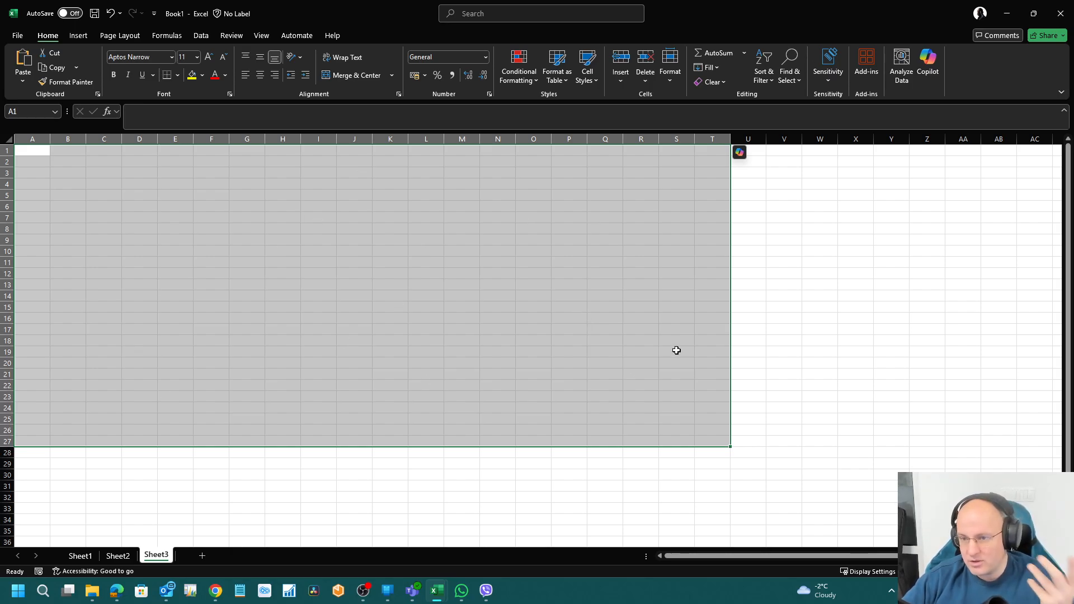
click(118, 560)
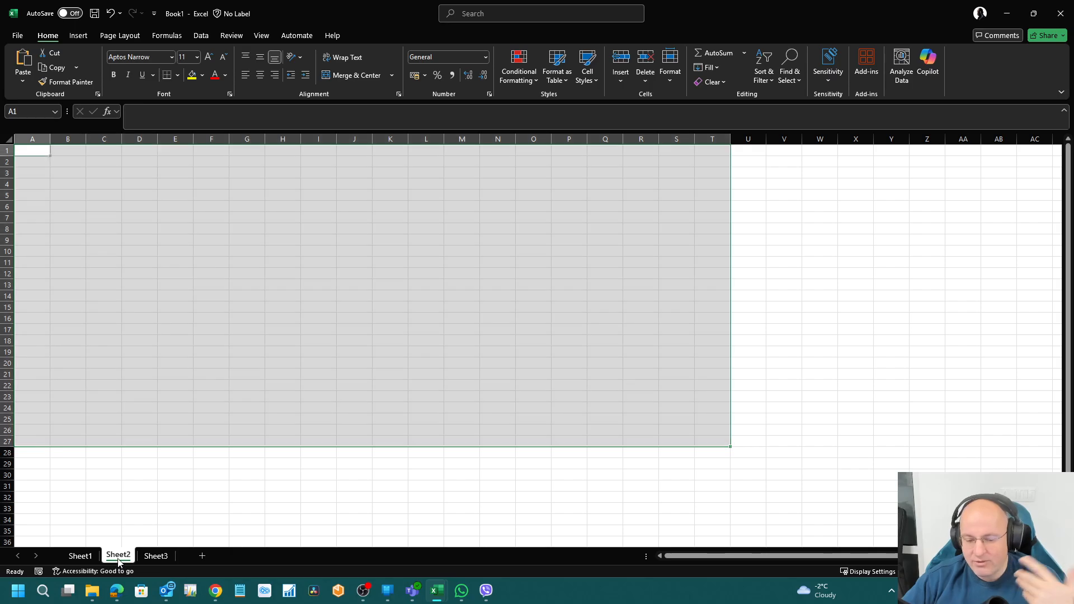
click(90, 559)
click(122, 557)
click(157, 560)
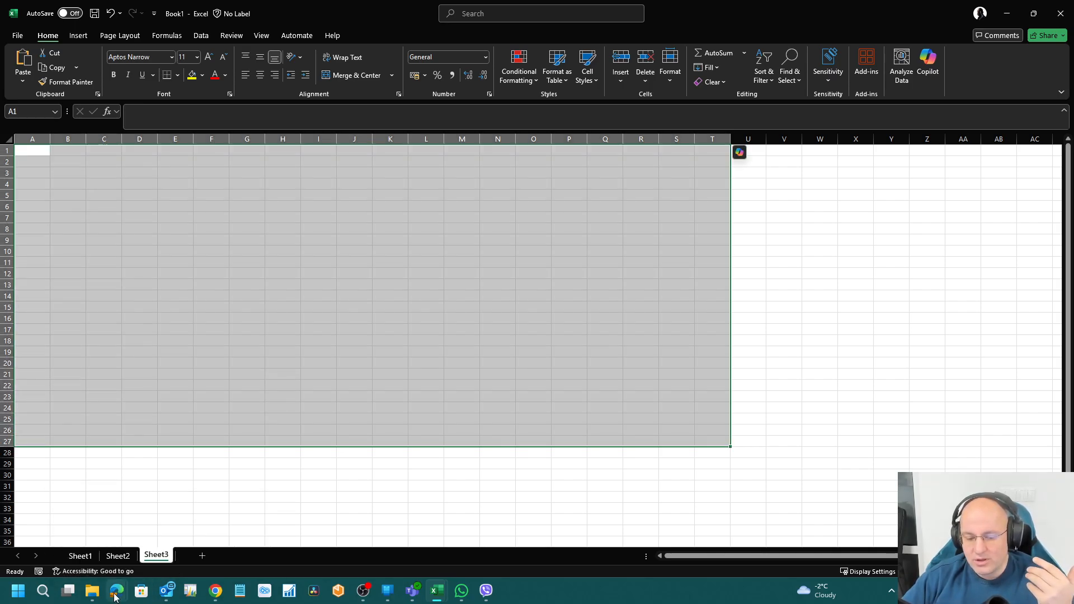
Step: Select the table line's Object ID field in SAMY1, glancing at Book1 in between
mouse_move(117, 591)
click(84, 526)
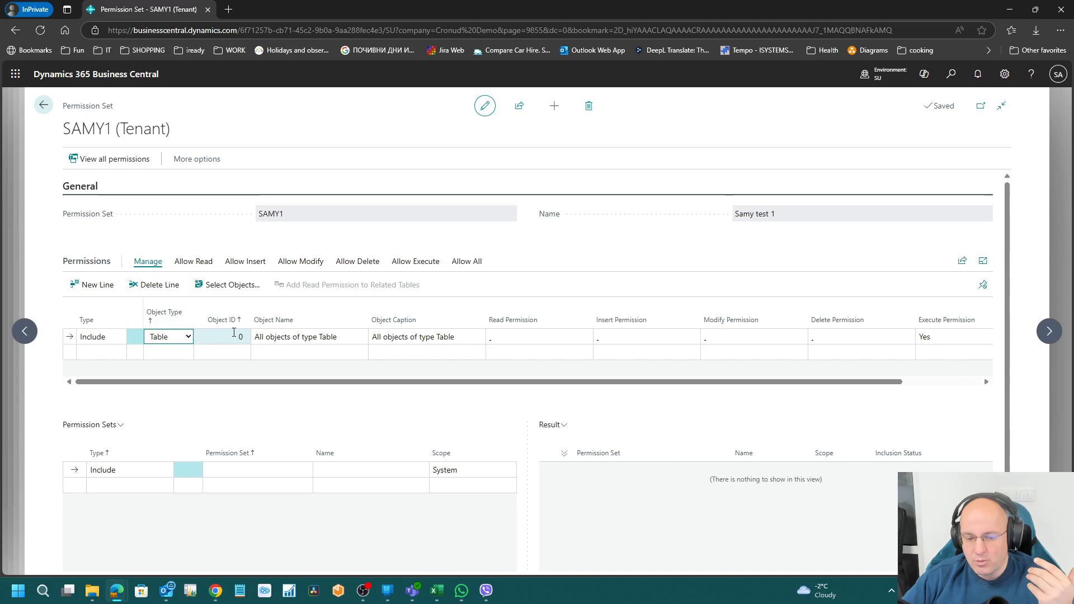
click(204, 334)
mouse_move(437, 590)
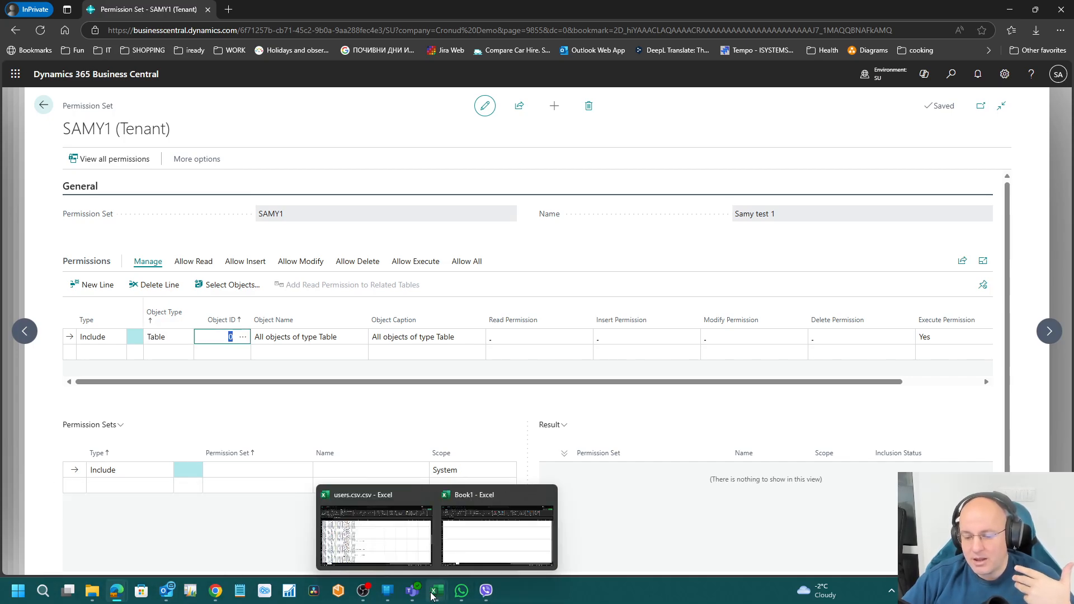
click(482, 499)
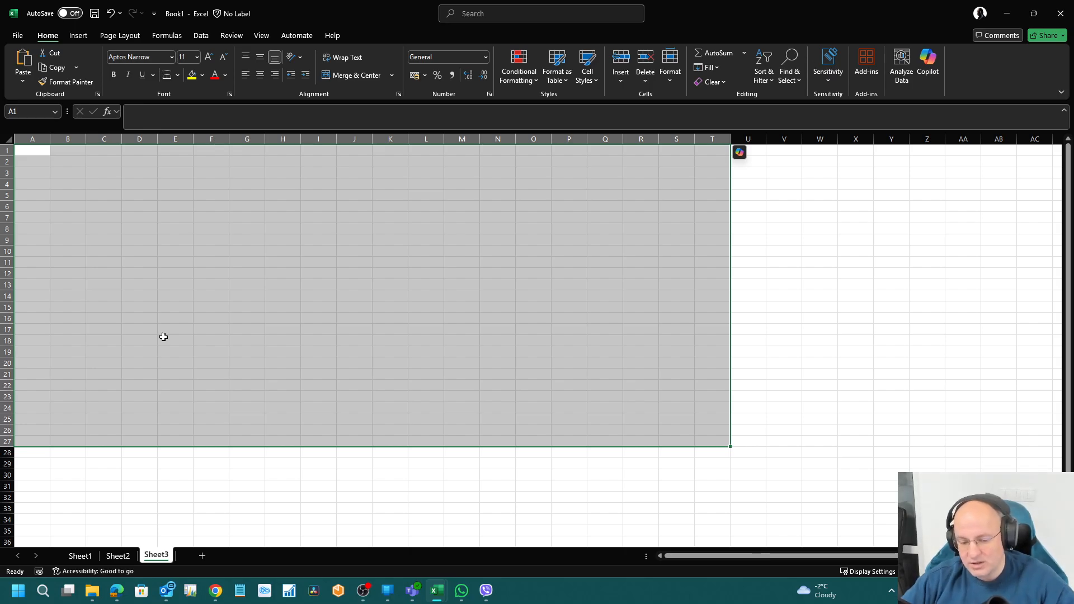
mouse_move(117, 590)
click(90, 531)
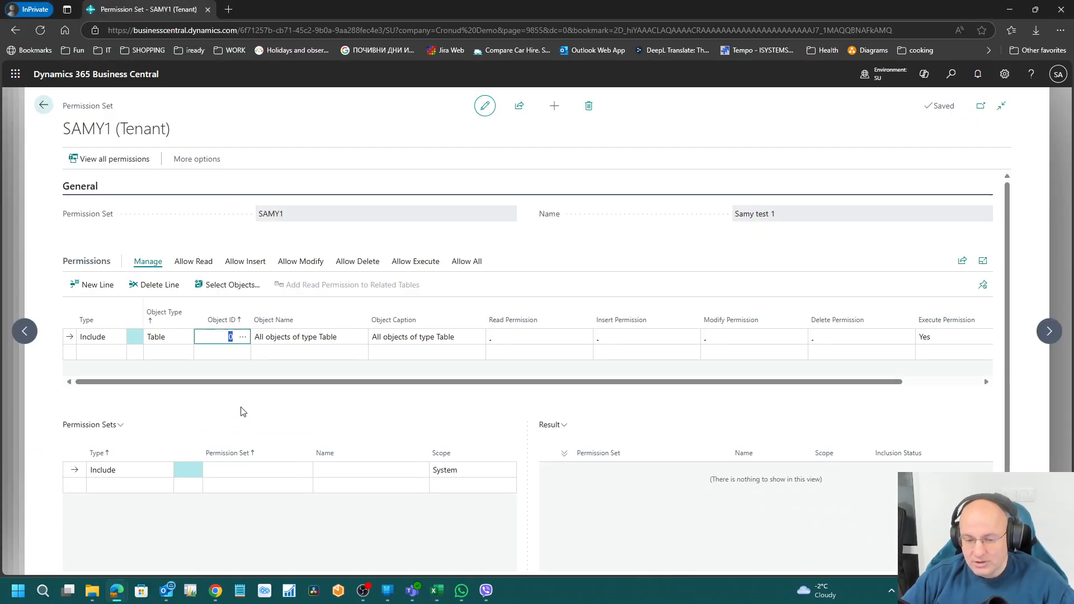
Step: Set the table line's Object ID to 4 Currency via the lookup
click(242, 338)
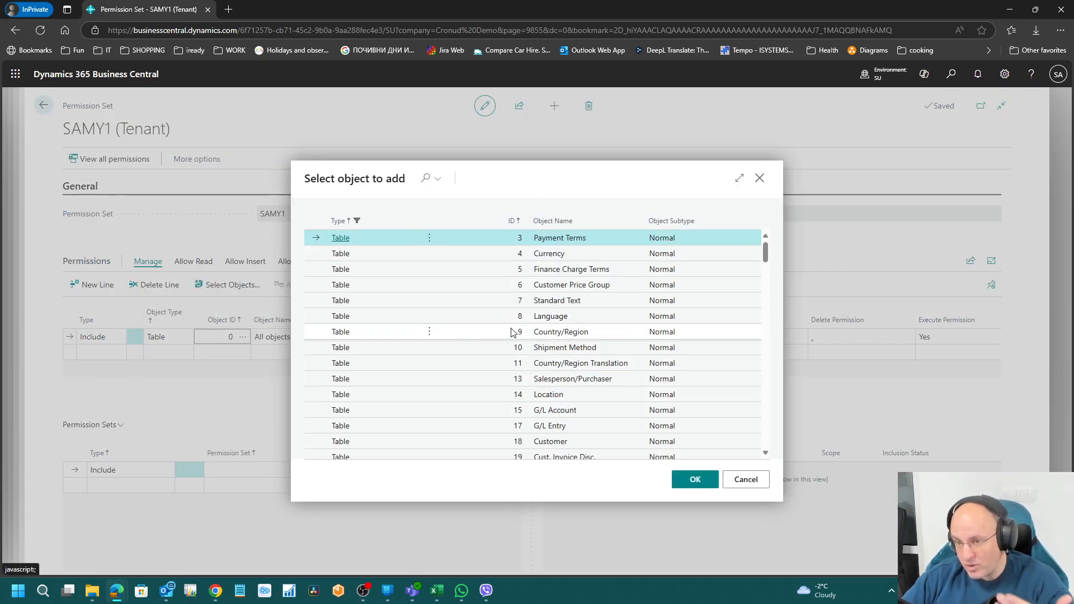
click(566, 255)
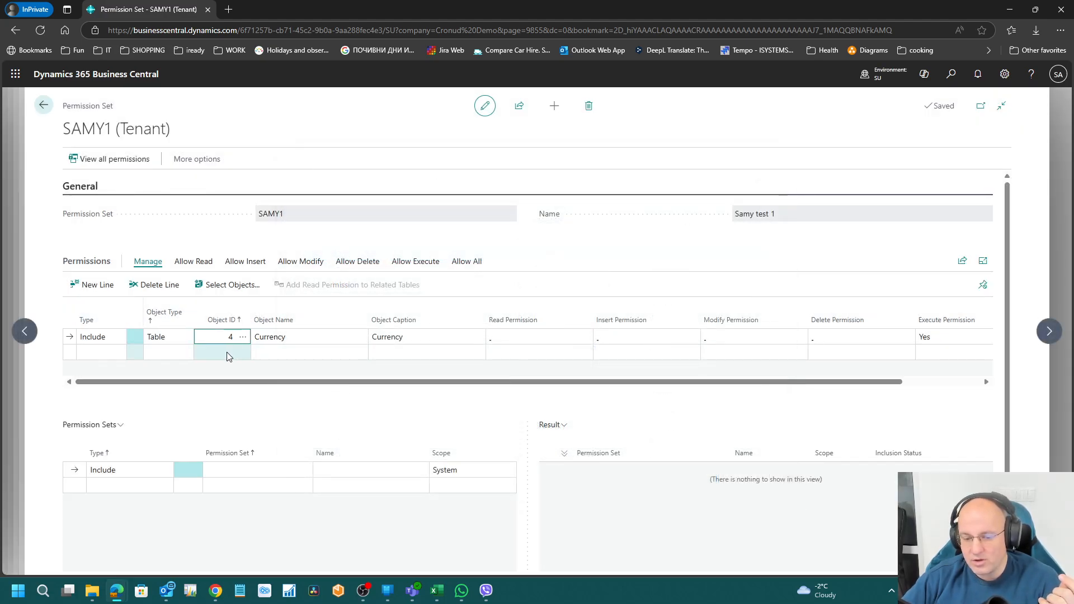
click(229, 355)
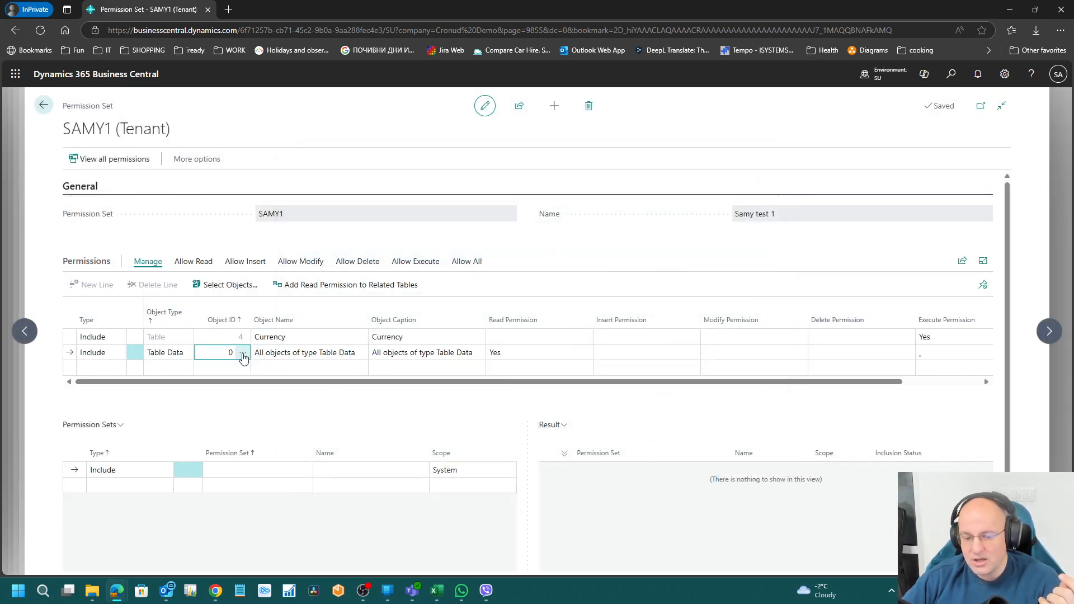
Step: Add a Table Data line for 3 Payment Terms with Read
click(243, 353)
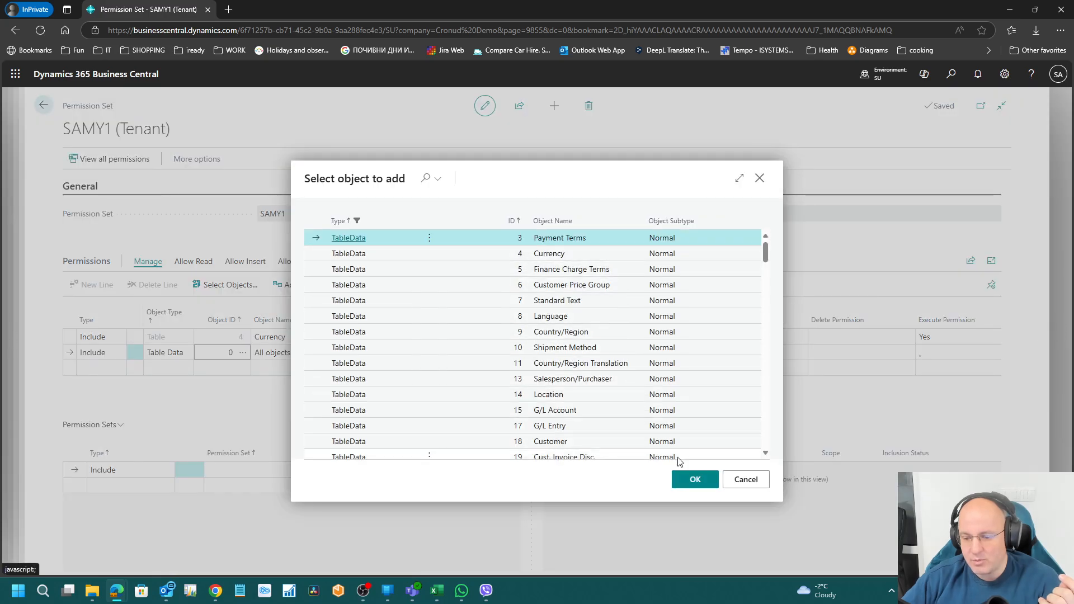
click(694, 480)
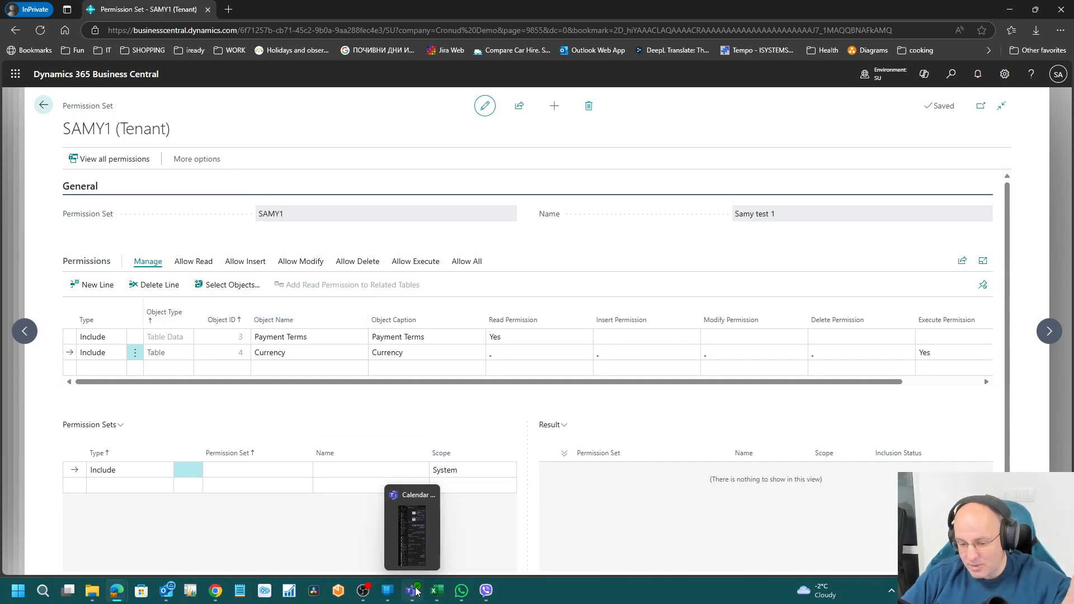
mouse_move(436, 596)
click(460, 488)
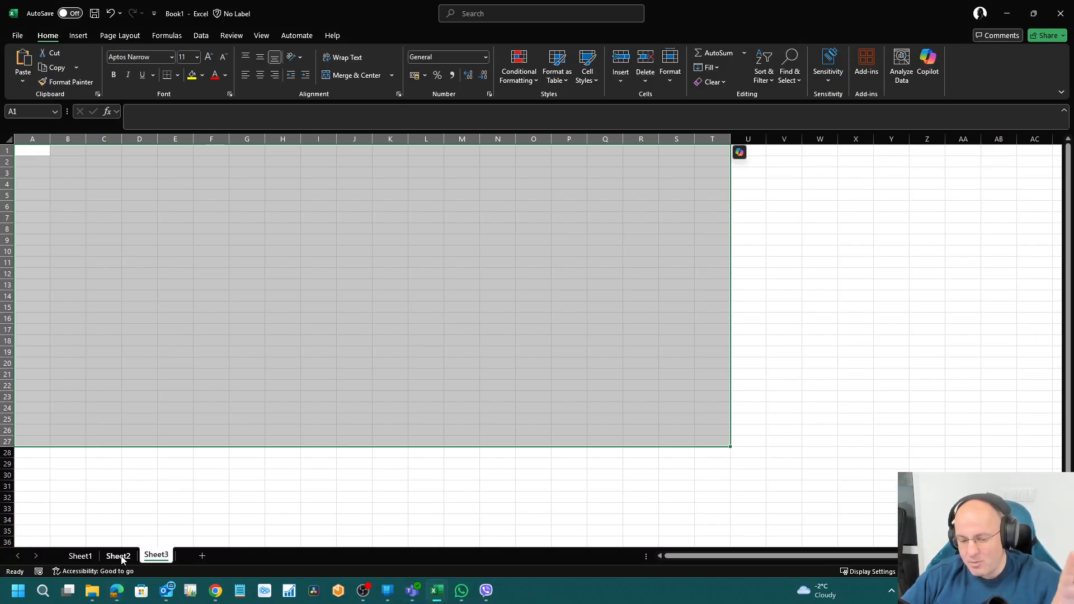
Step: Rename the first sheet to 'currency'
click(121, 559)
click(85, 559)
click(121, 558)
click(80, 560)
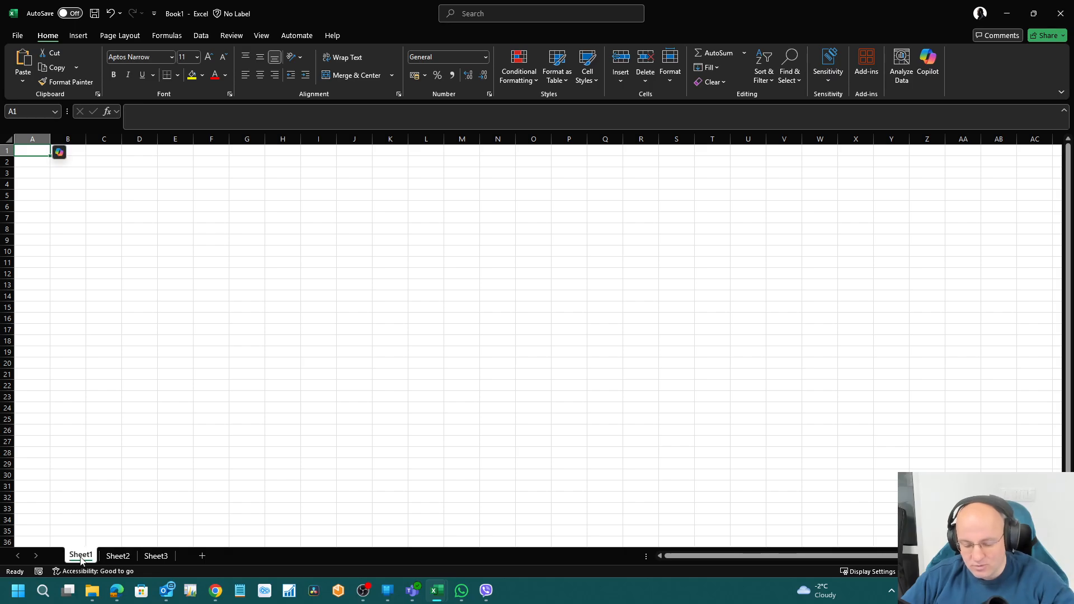
right_click(80, 560)
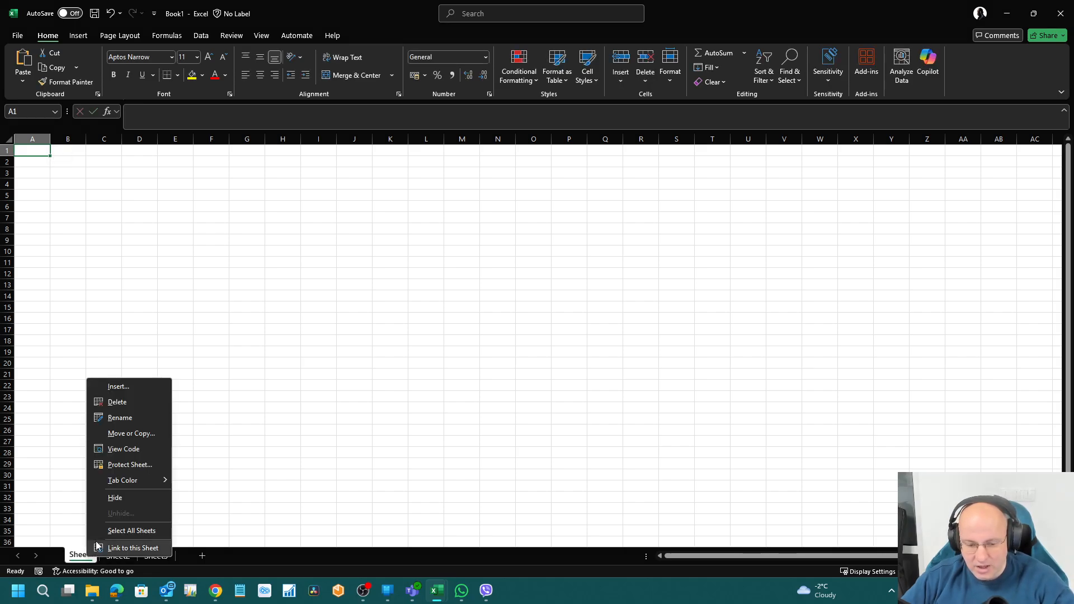
click(136, 416)
key(Menu)
text(currency)
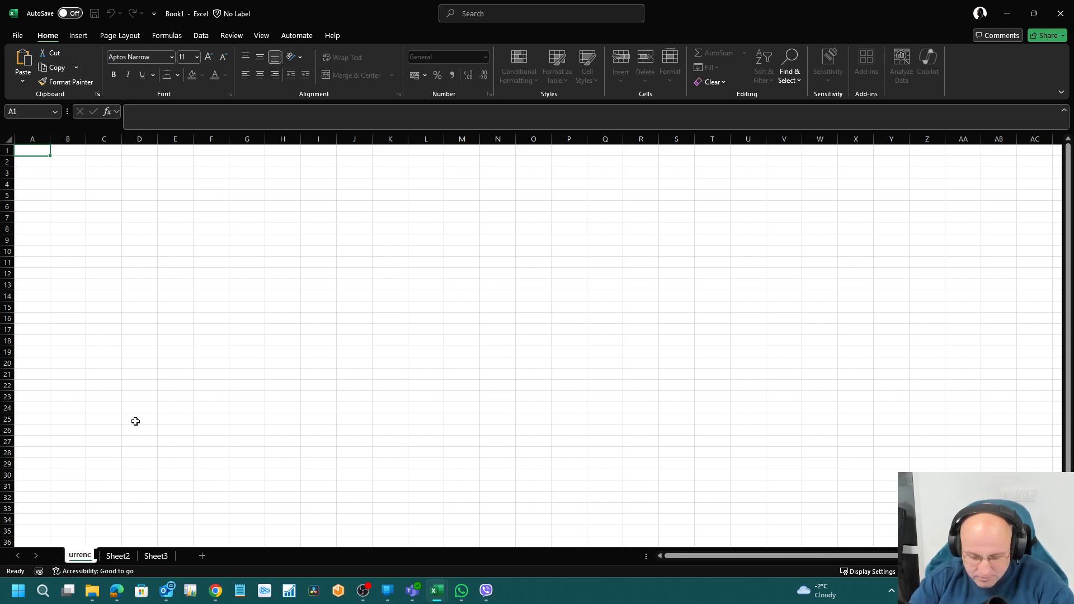
key(Return)
Step: Rename the second sheet to 'Payment Terms' and correct the first to 'Currency'
right_click(129, 556)
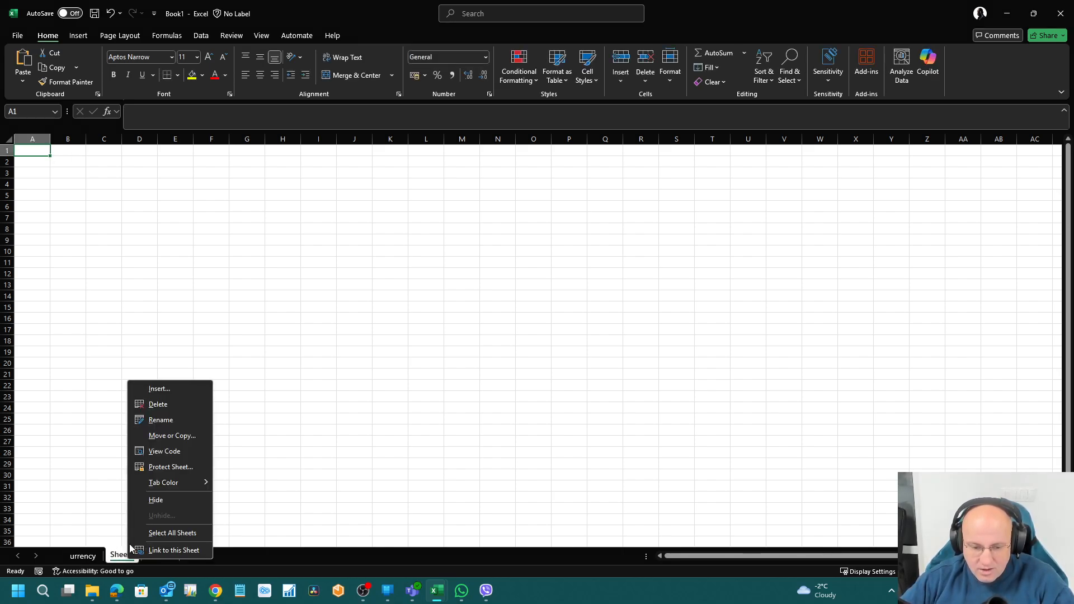
click(162, 420)
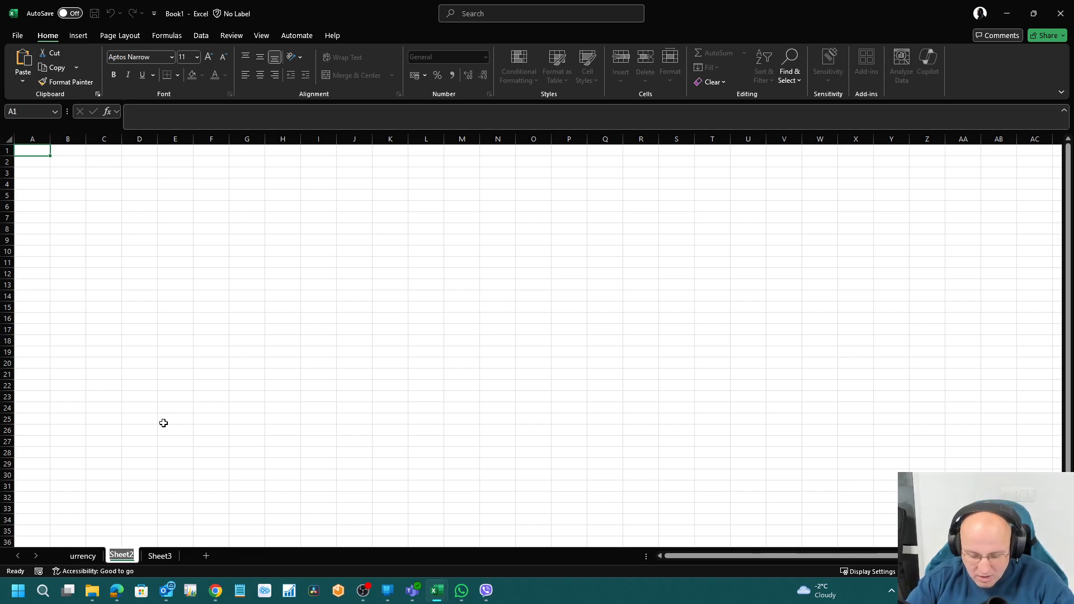
text(Payment Terms)
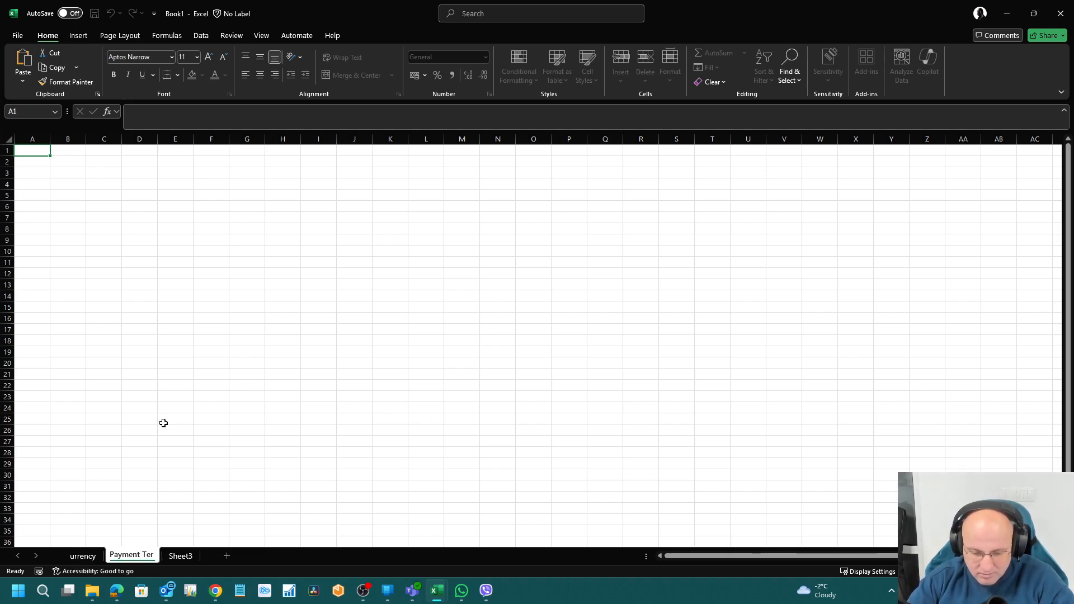
key(Return)
right_click(78, 556)
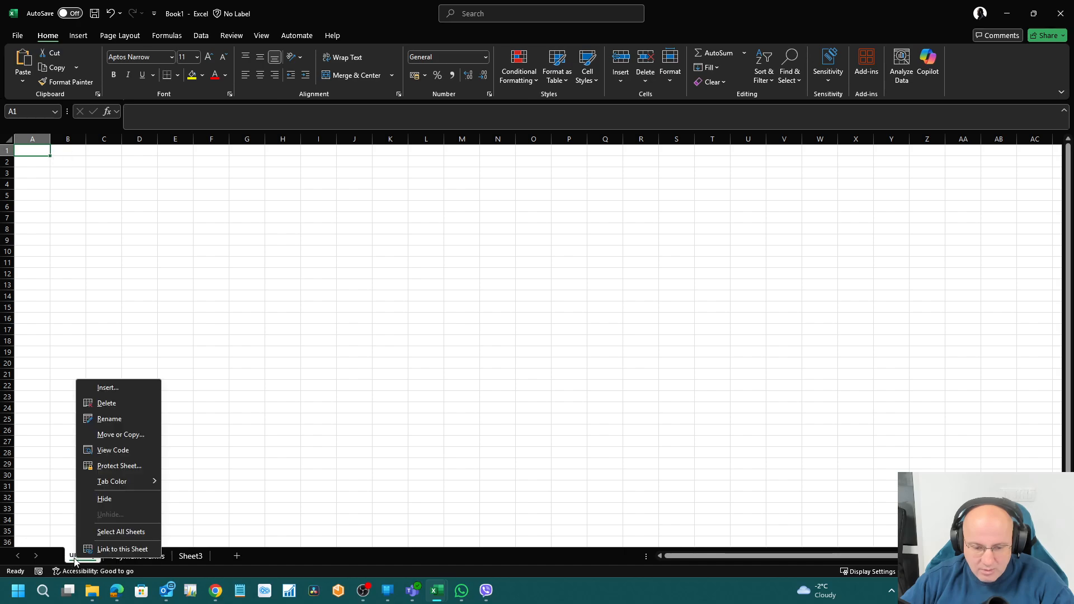
click(108, 420)
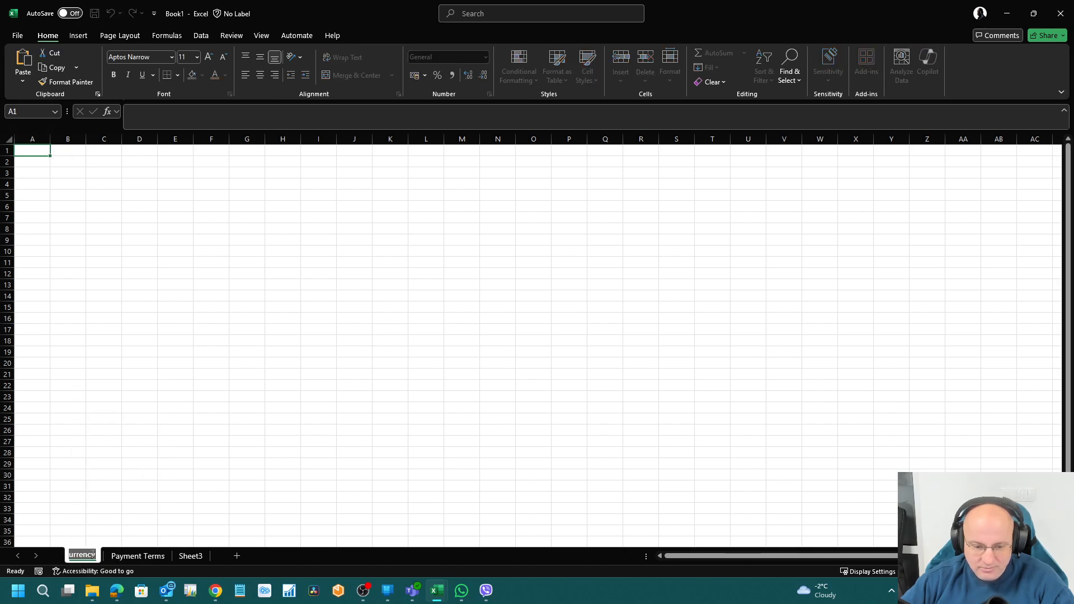
text(Currency)
key(Return)
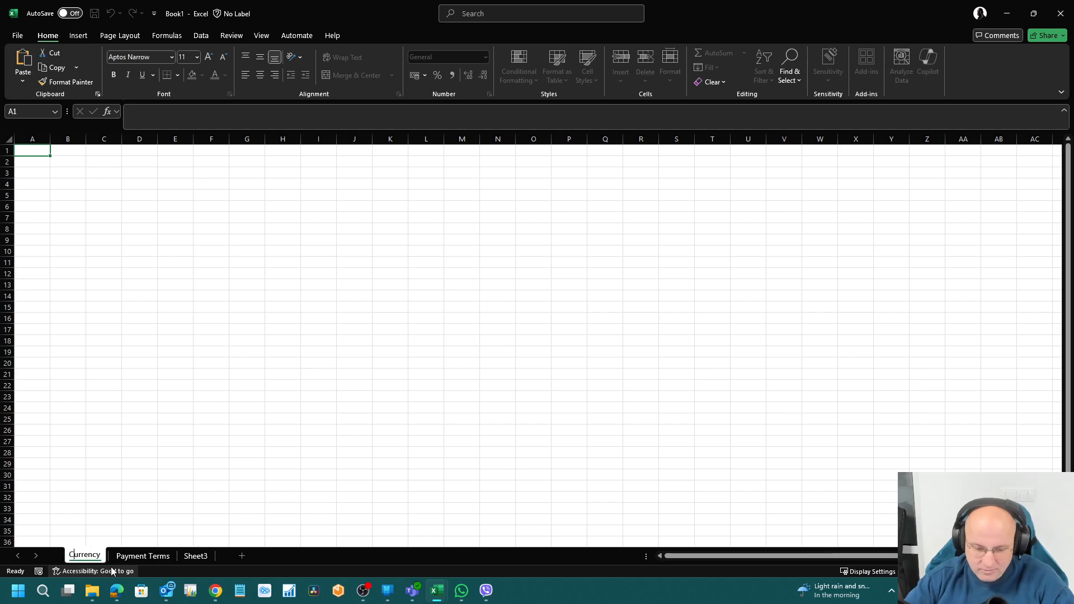
Step: Rename the third sheet to 'Customer', then amend it to 'Customers'
right_click(195, 555)
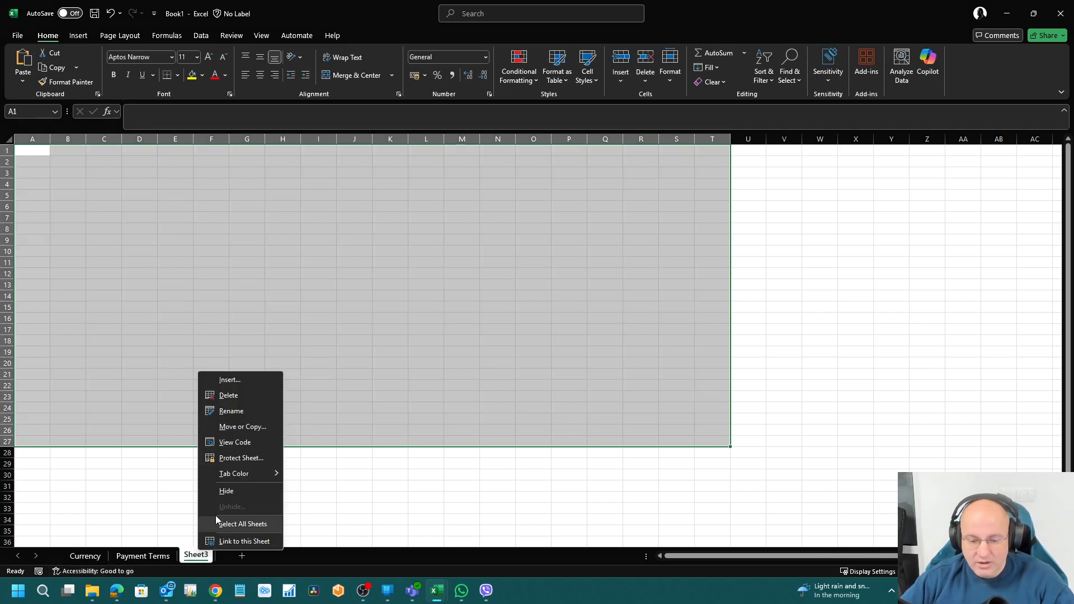
click(228, 412)
text(Customer)
key(Return)
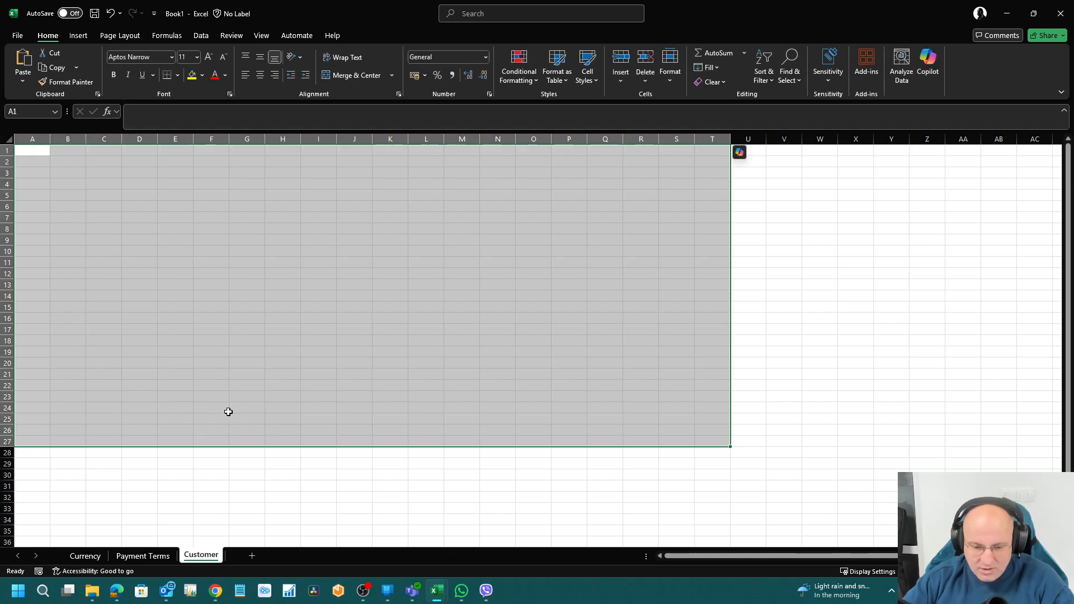
right_click(209, 556)
click(242, 412)
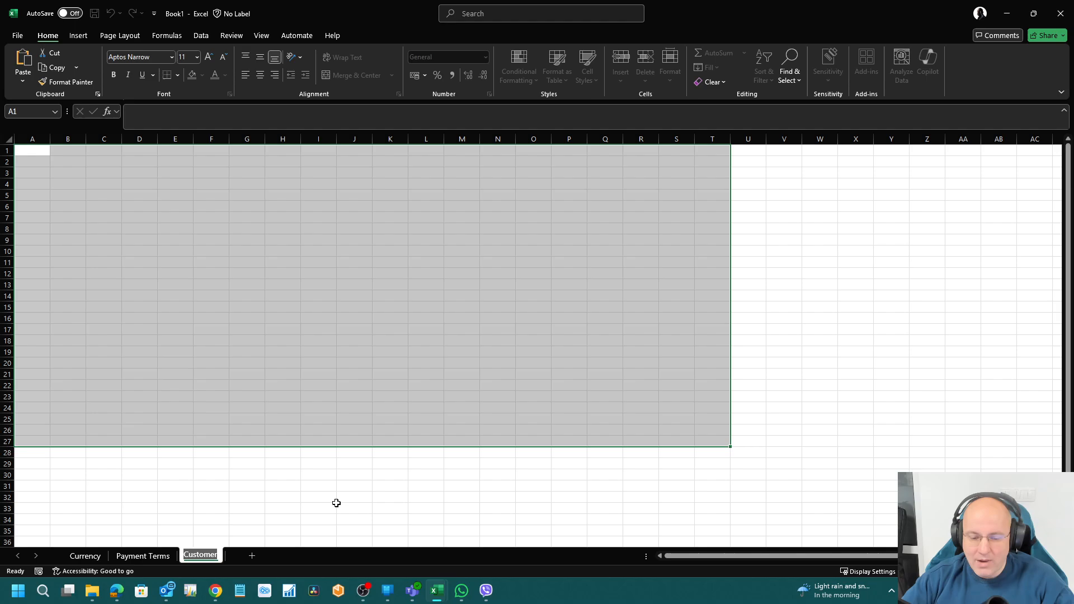
key(End)
text(s)
key(Return)
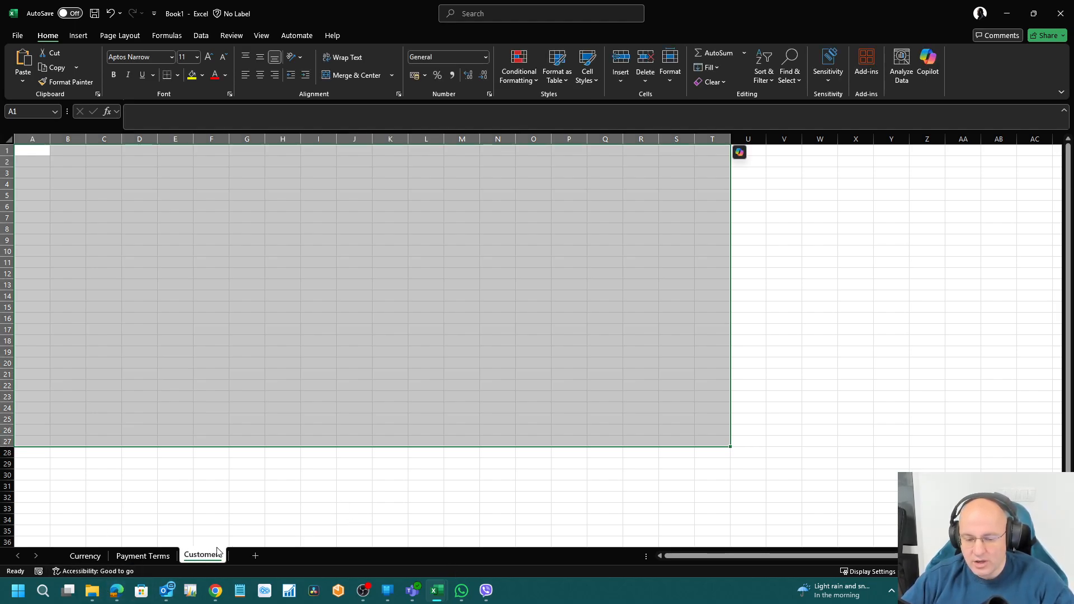
click(156, 556)
click(84, 556)
click(117, 590)
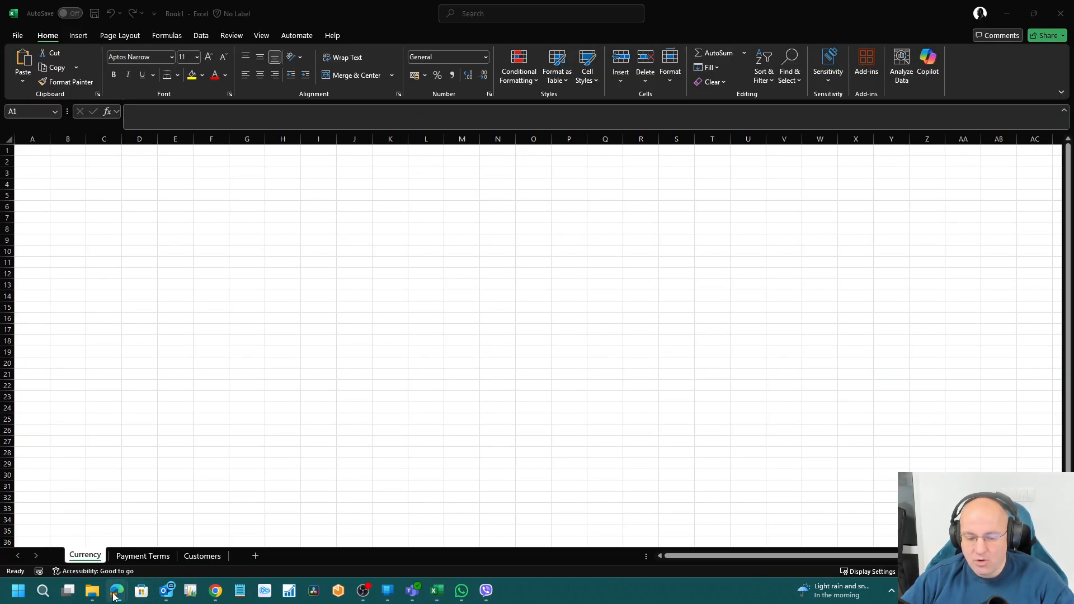
Step: Delete the existing Payment Terms line from SAMY1
click(114, 596)
click(69, 522)
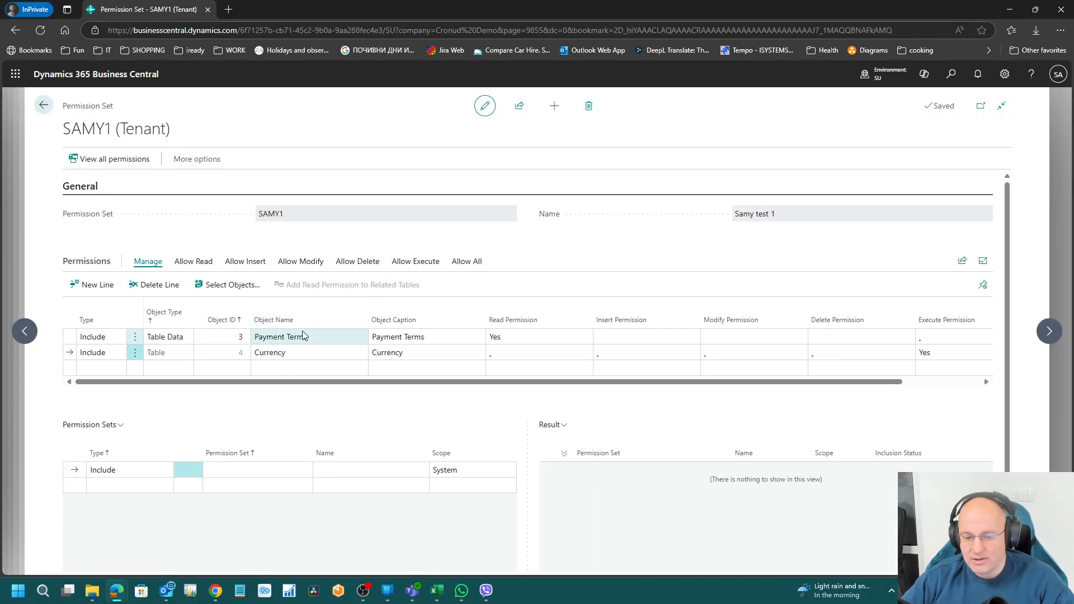
click(304, 336)
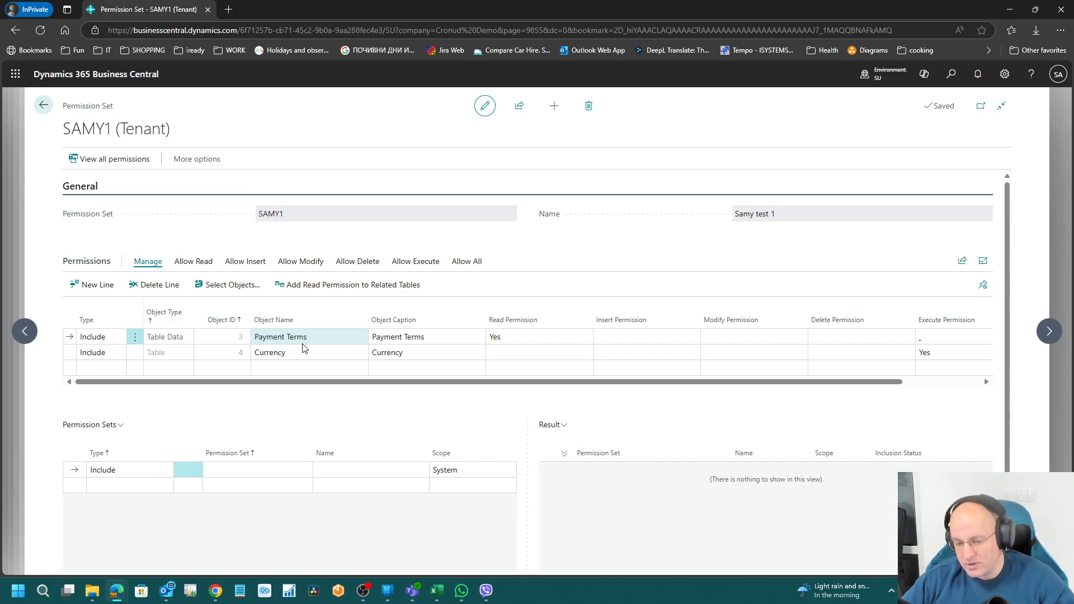
click(306, 352)
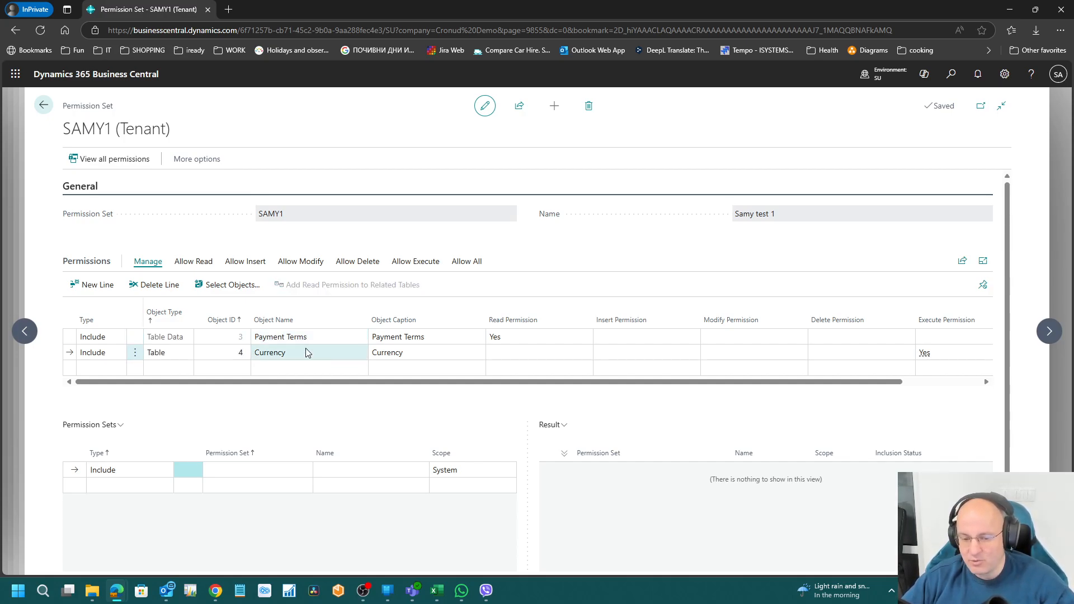
click(165, 370)
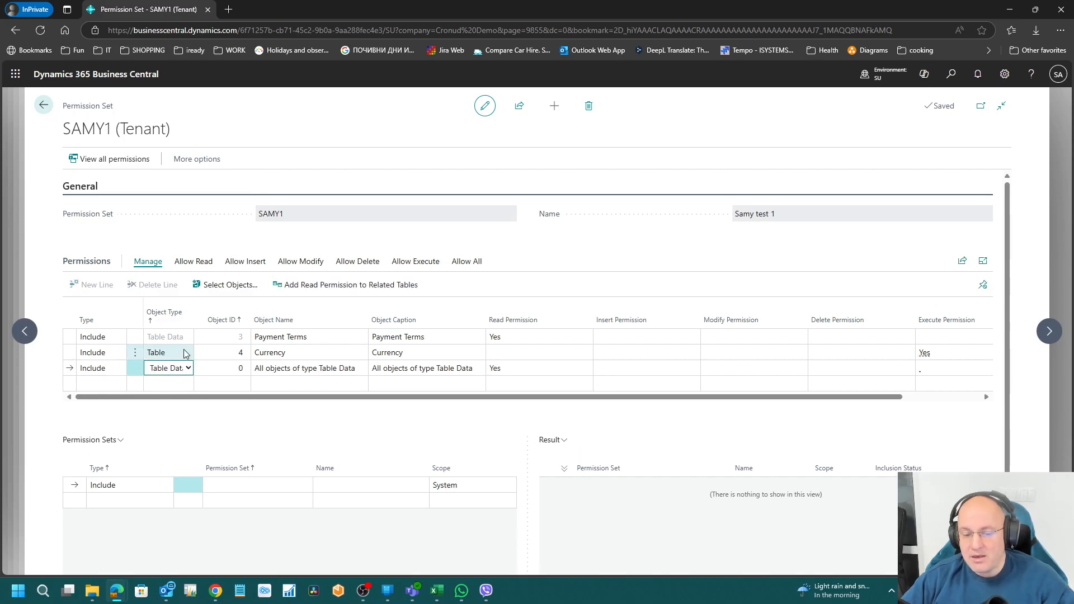
click(185, 338)
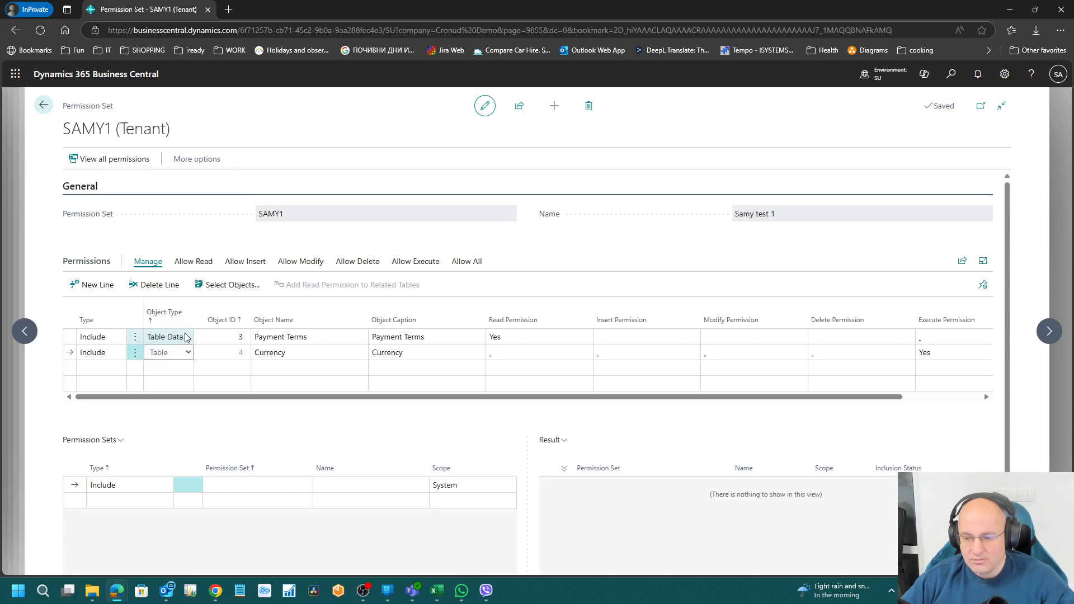
click(135, 338)
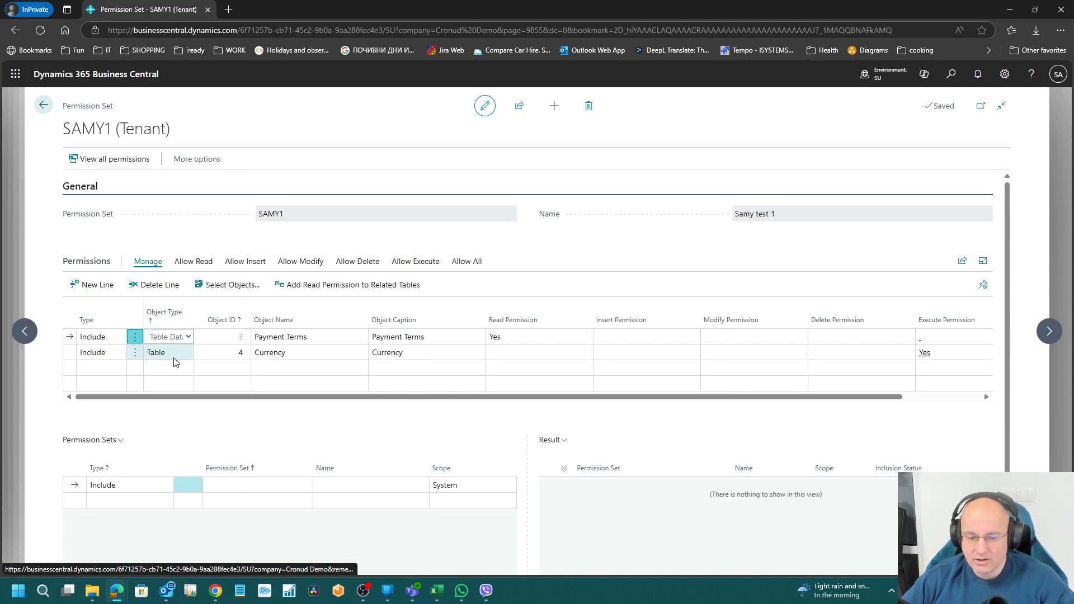
click(120, 376)
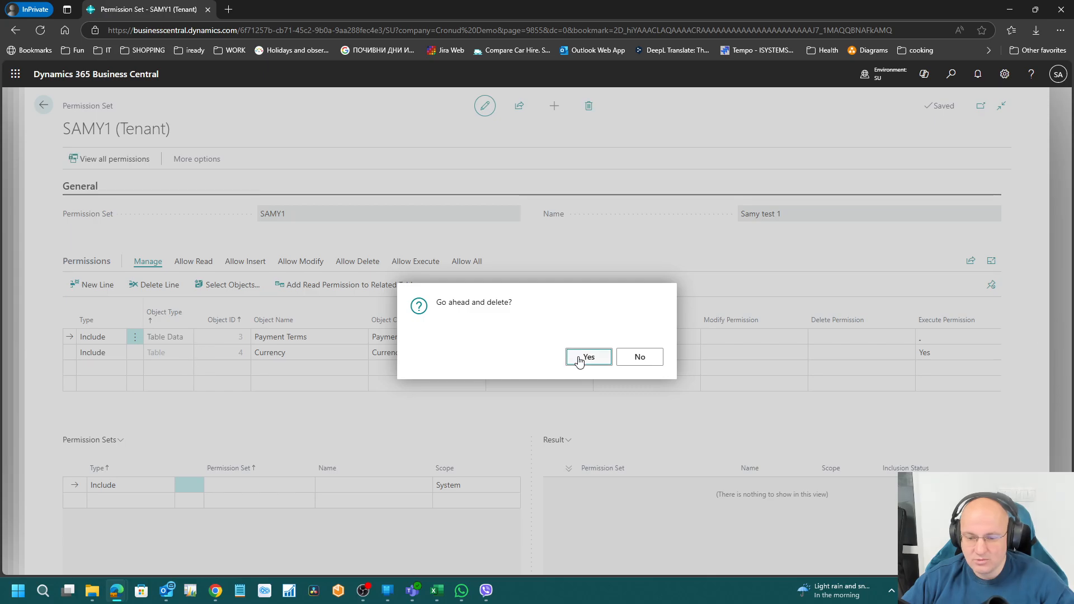
click(579, 362)
Step: Add a Table line with Object ID 3, Payment Terms
click(188, 354)
click(189, 353)
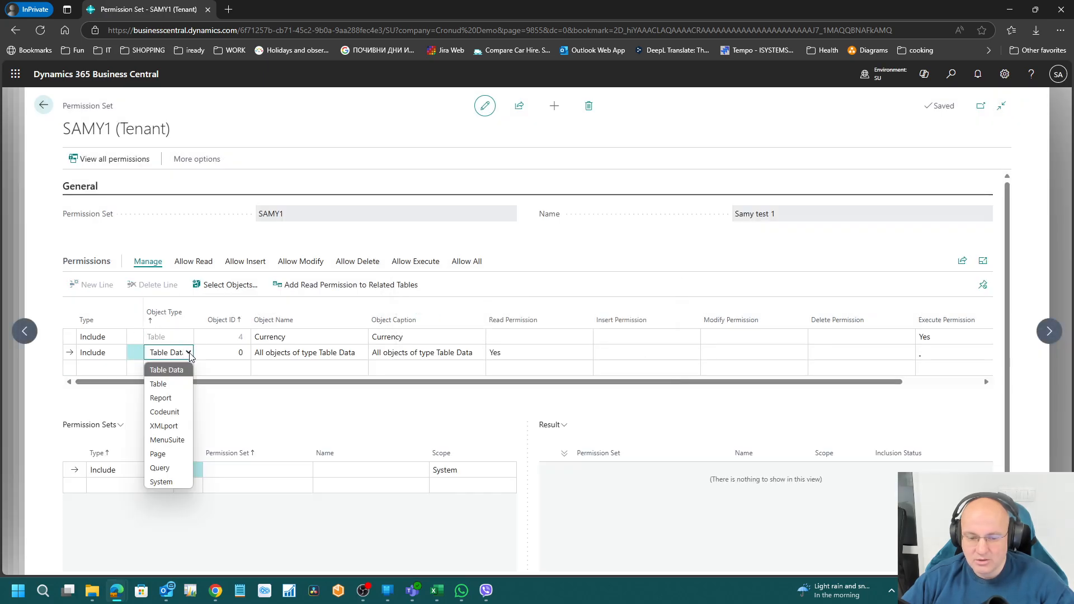
click(168, 383)
click(232, 353)
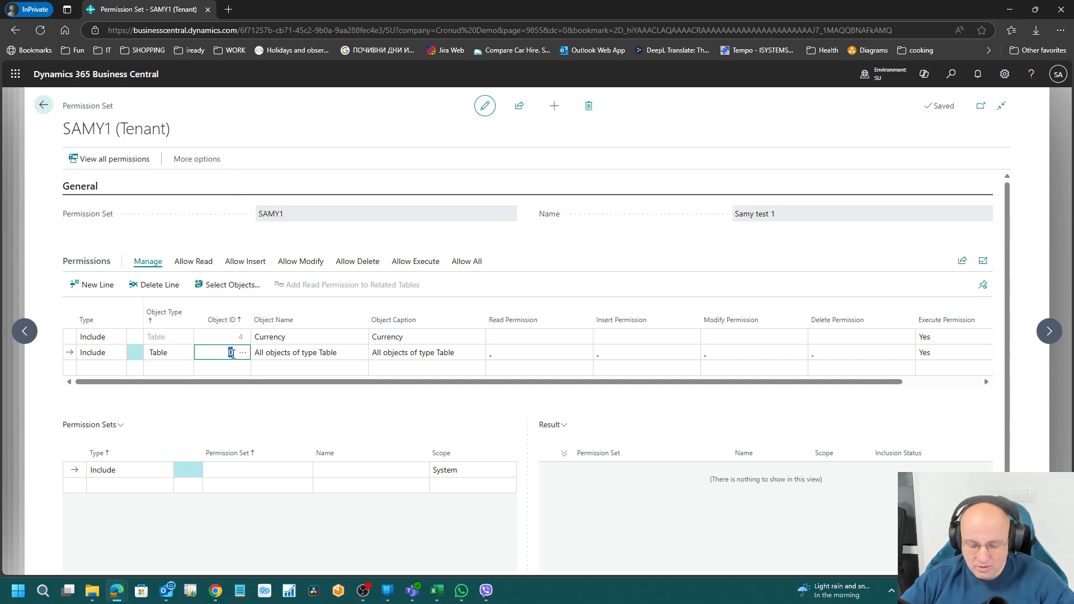
text(3)
key(Tab)
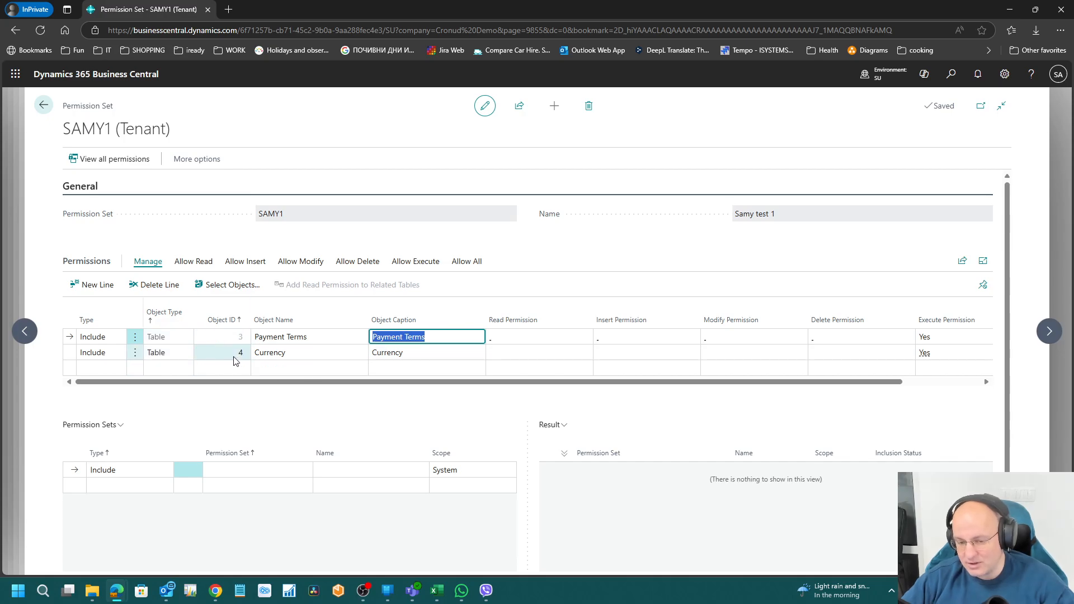
Step: Add a Table Data line for object 3 Payment Terms with Read set to Yes
click(174, 366)
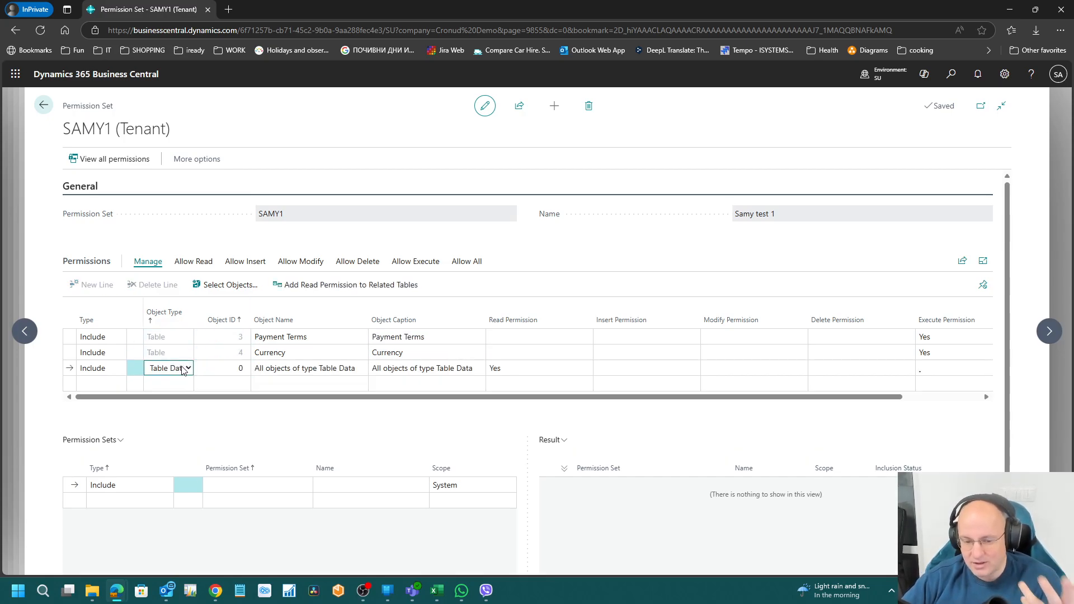
click(230, 369)
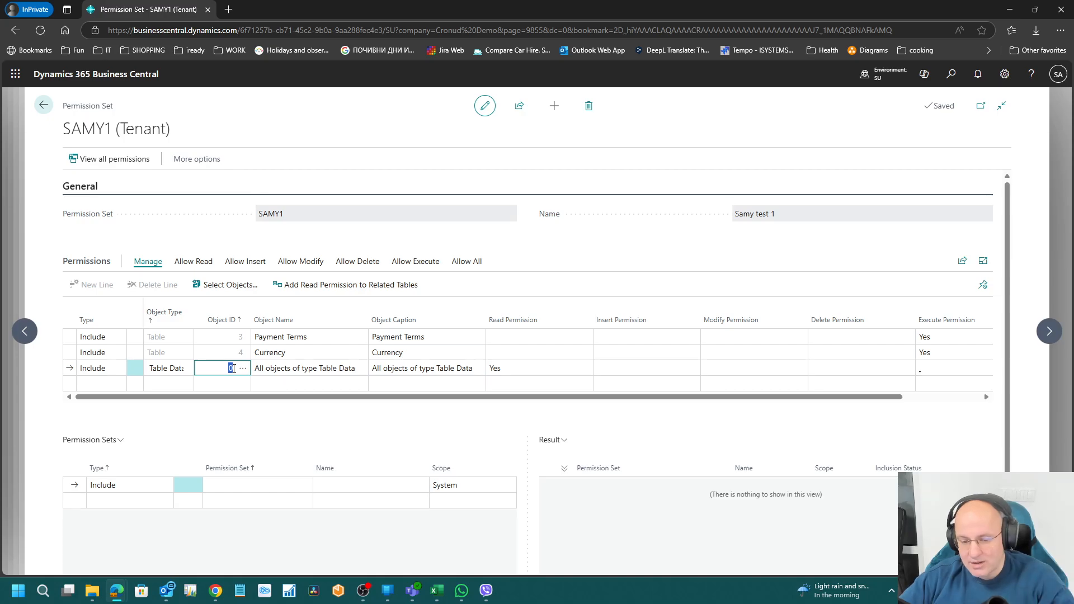
key(Tab)
key(Tab)
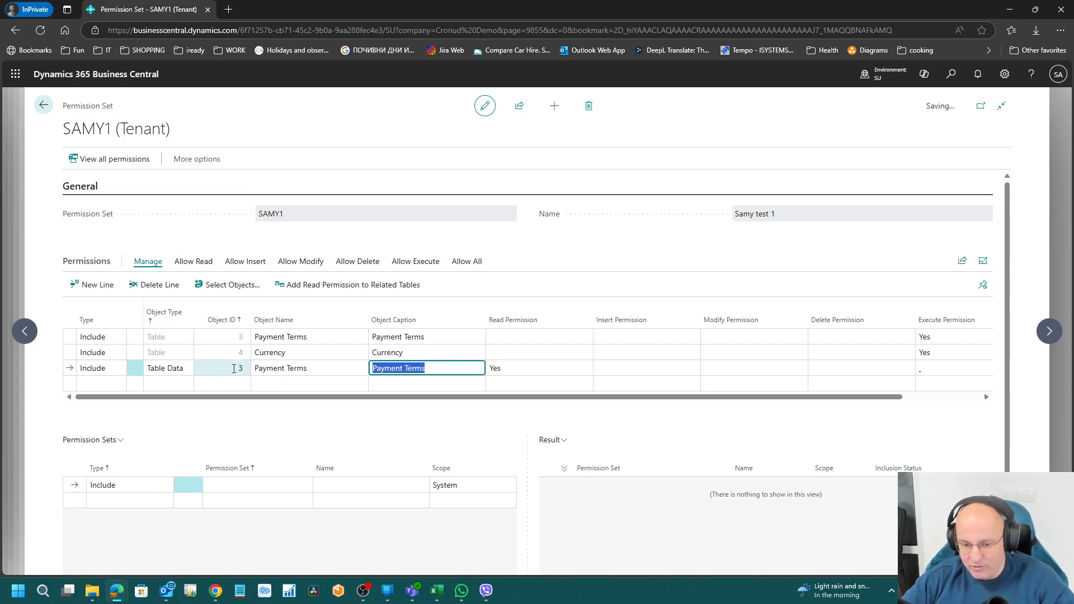
key(Tab)
key(Tab)
key(shift+Tab)
key(shift+Tab)
key(shift+Tab)
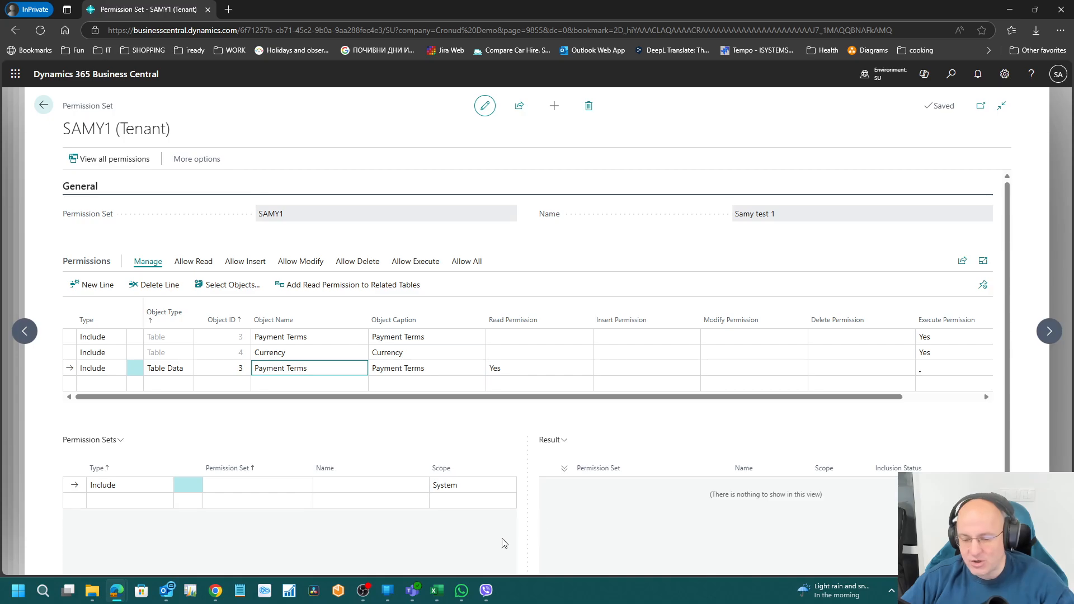
click(520, 366)
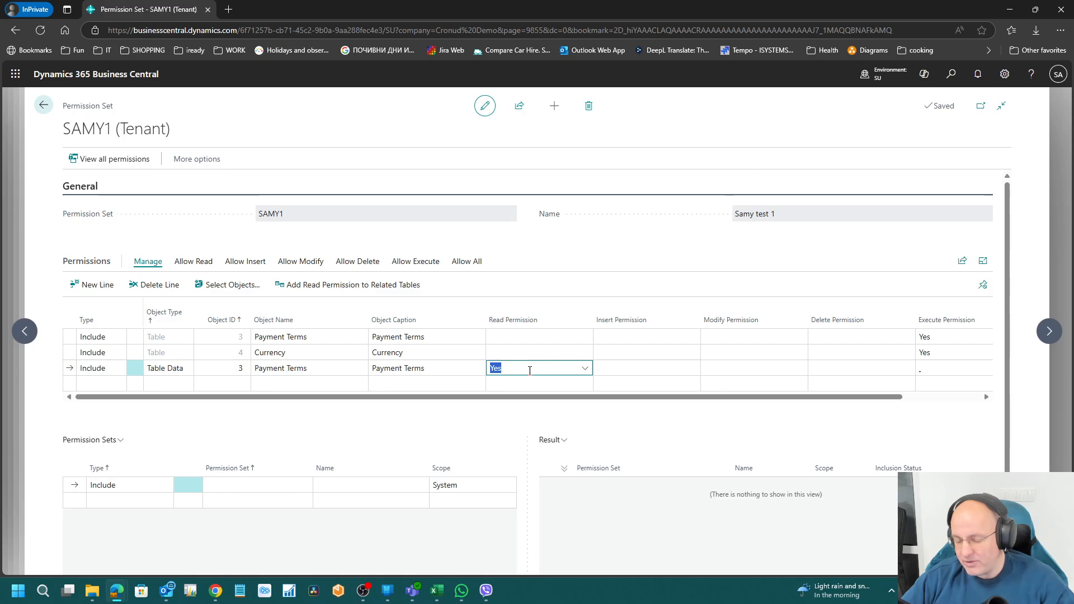
click(437, 590)
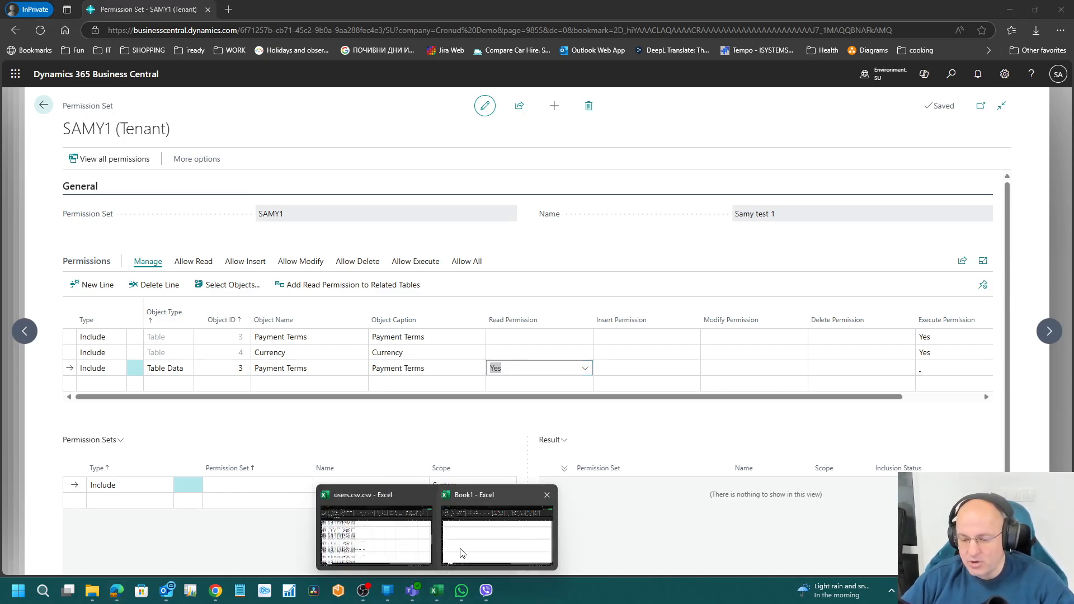
Step: Add Code and Description headers in Excel and widen columns A and B
click(500, 527)
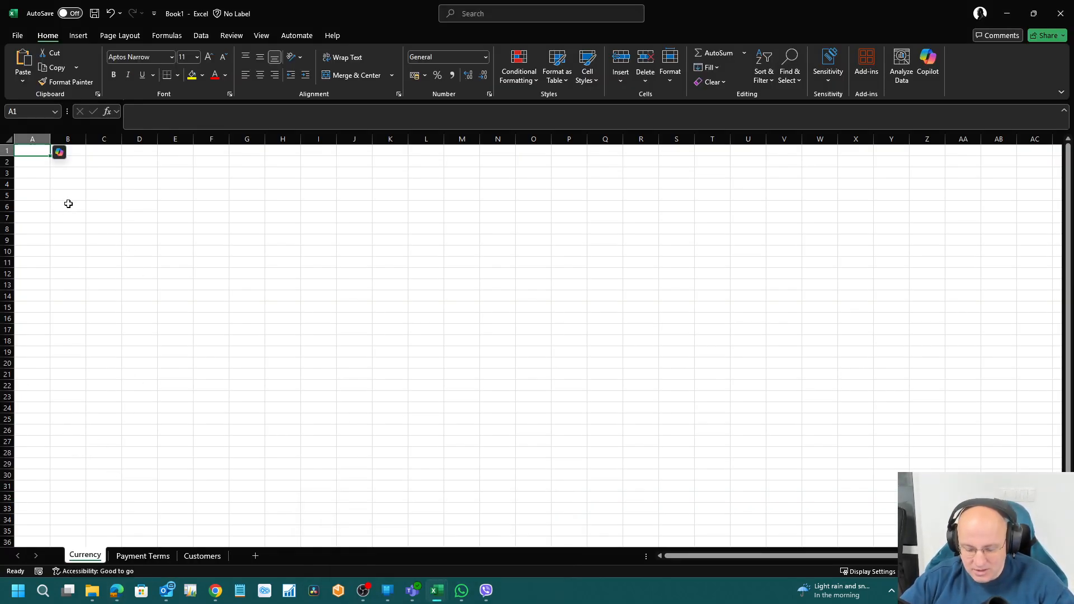
text(Code)
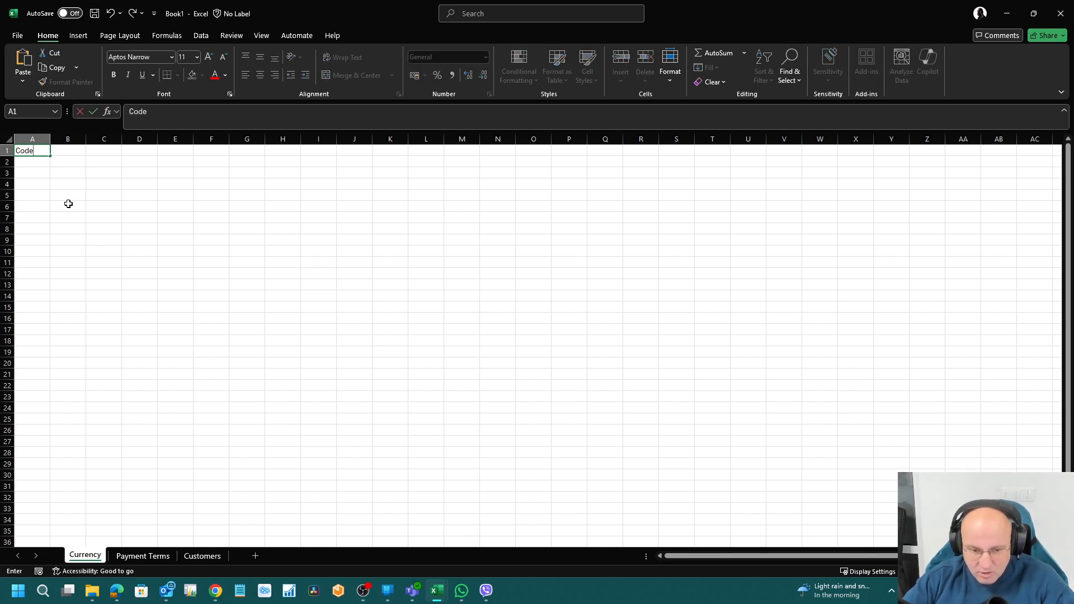
key(Tab)
text(Descripti)
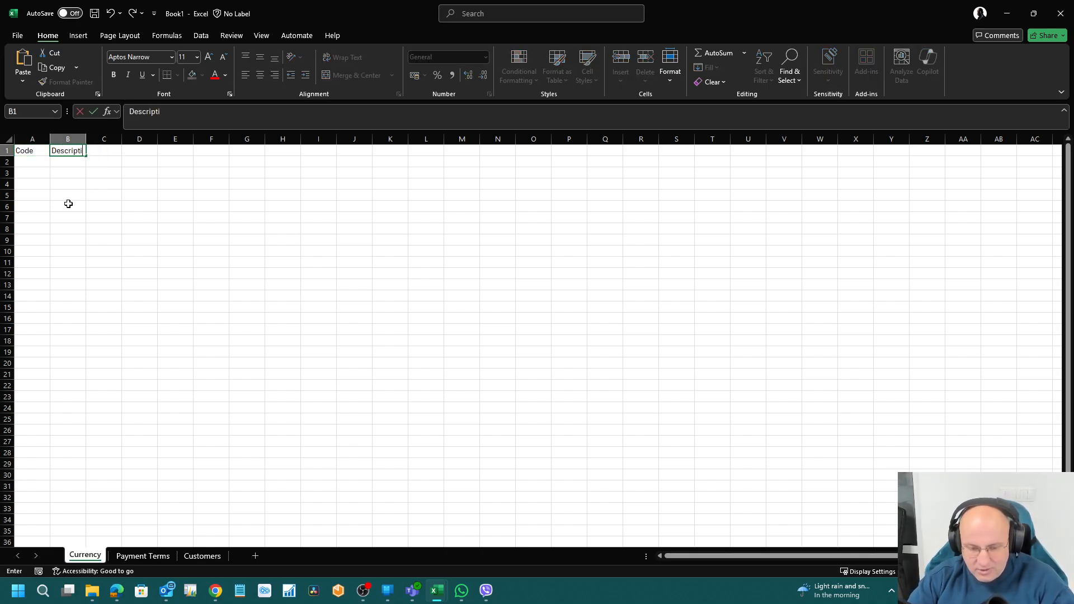
text(on)
key(Down)
drag(93, 139, 165, 139)
drag(58, 139, 99, 139)
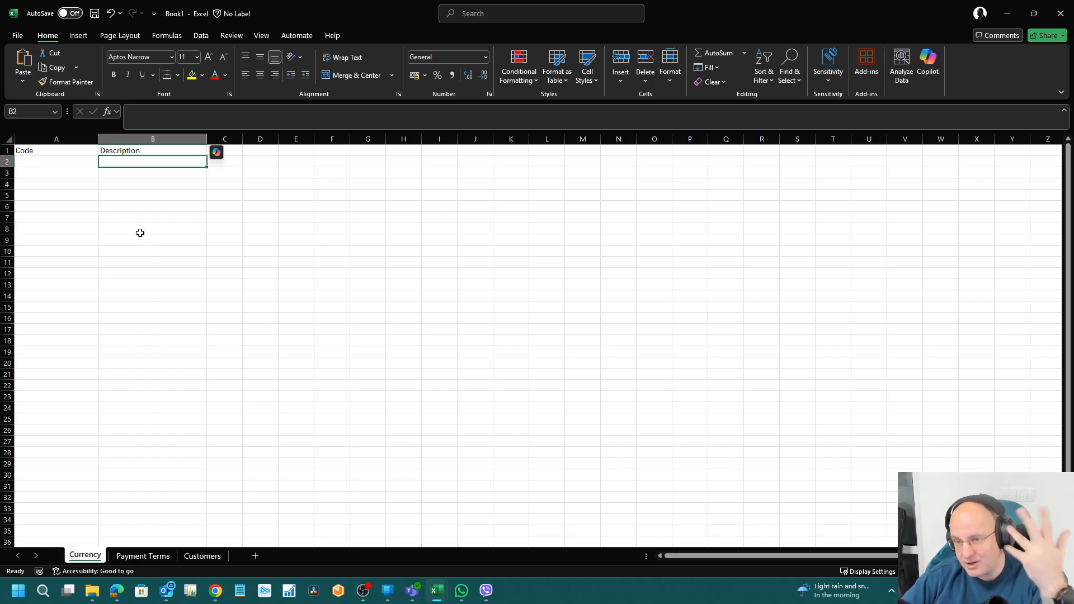
click(38, 162)
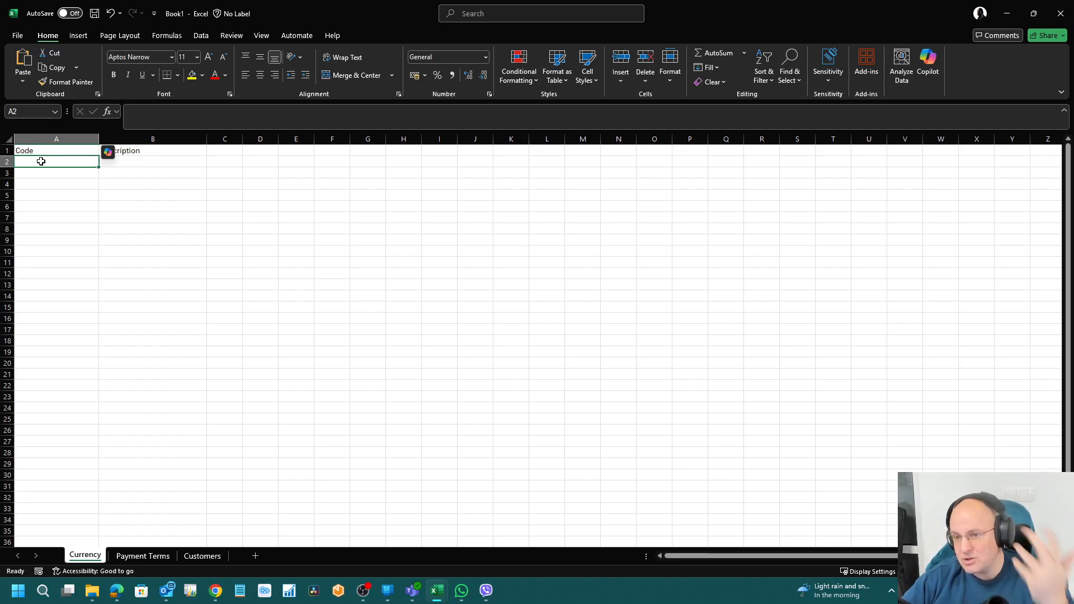
Step: Enter codes 1, 2 and 3 in cells A2:A4
mouse_move(116, 590)
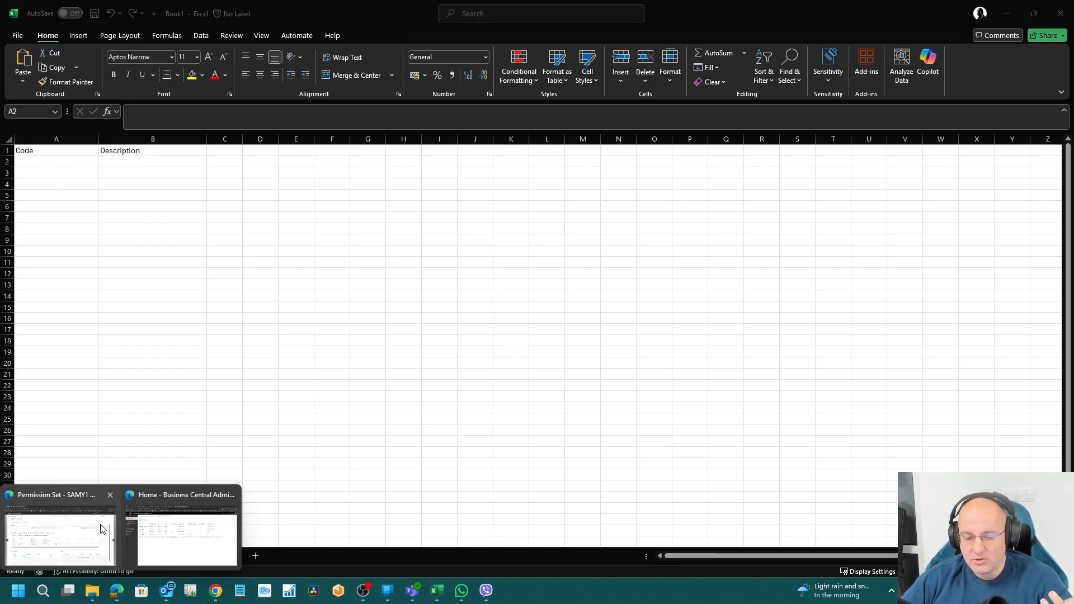
click(67, 532)
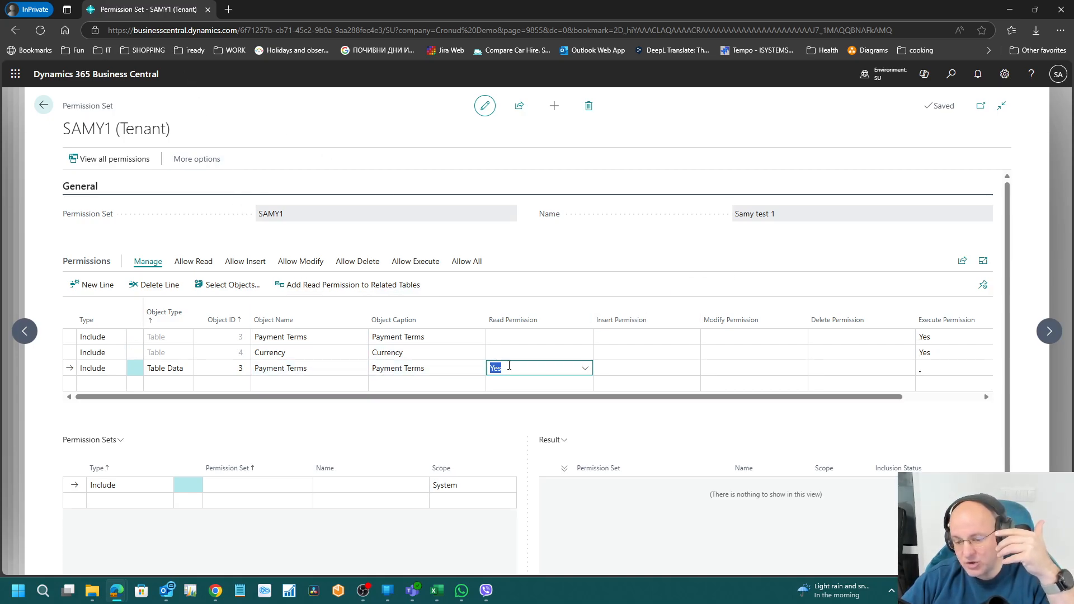
mouse_move(437, 591)
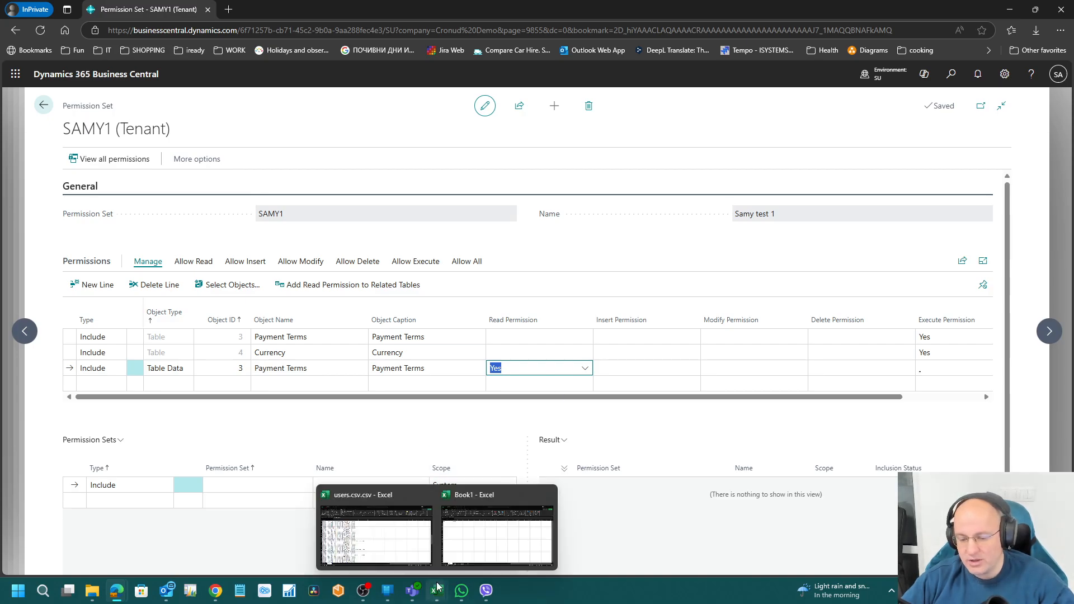
click(463, 545)
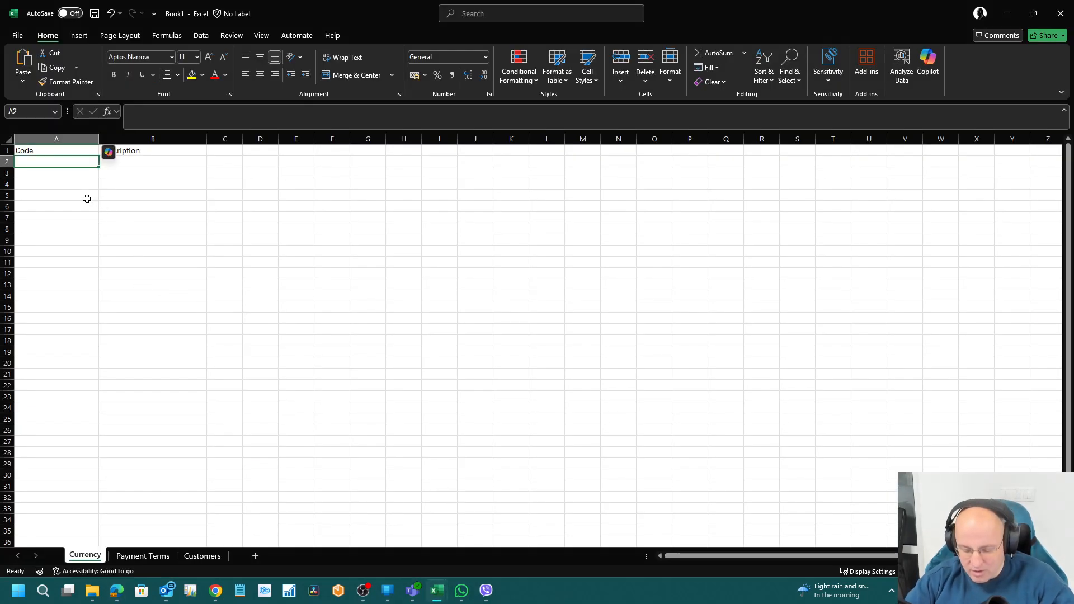
text(1)
key(Down)
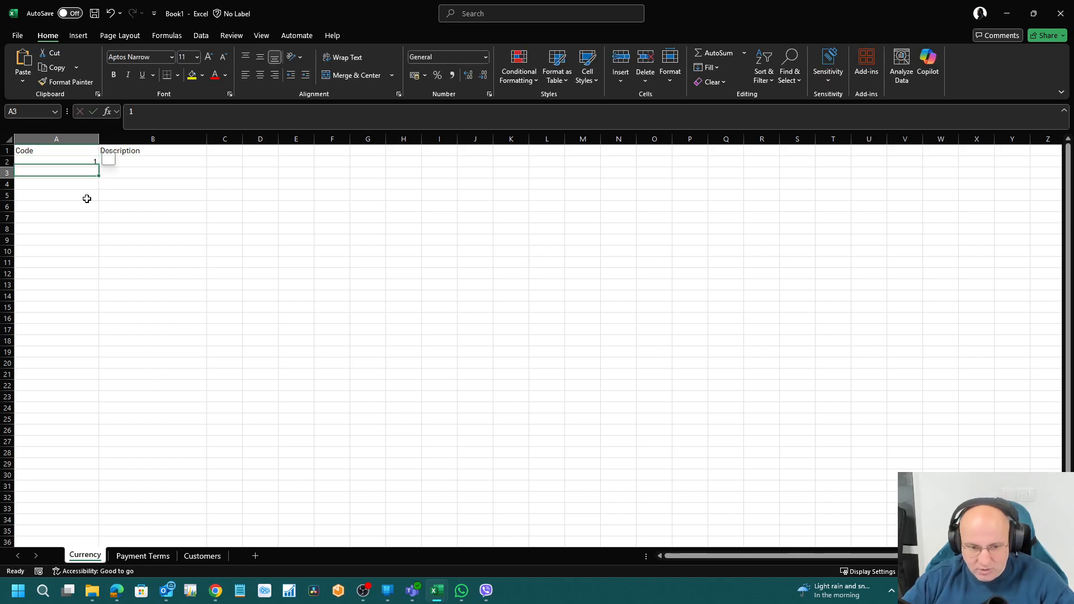
text(2)
key(Down)
text(3)
key(Up)
key(Up)
key(Right)
Step: Enter descriptions First, Second and Third beside the codes in B2:B4
text(Fir)
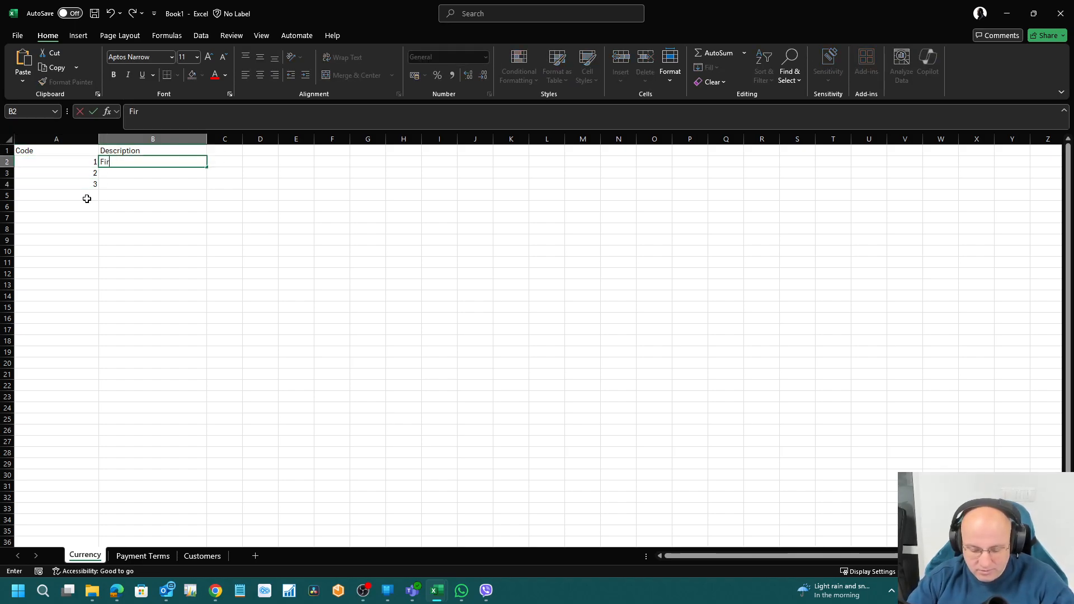
text(st)
key(Return)
text(Second)
key(Return)
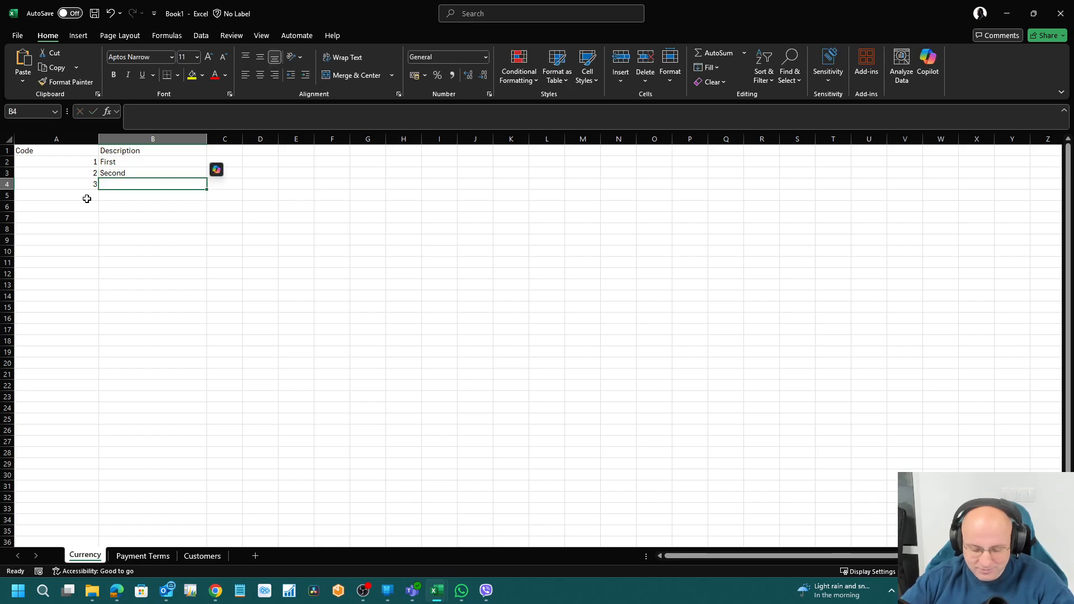
text(Third)
key(Return)
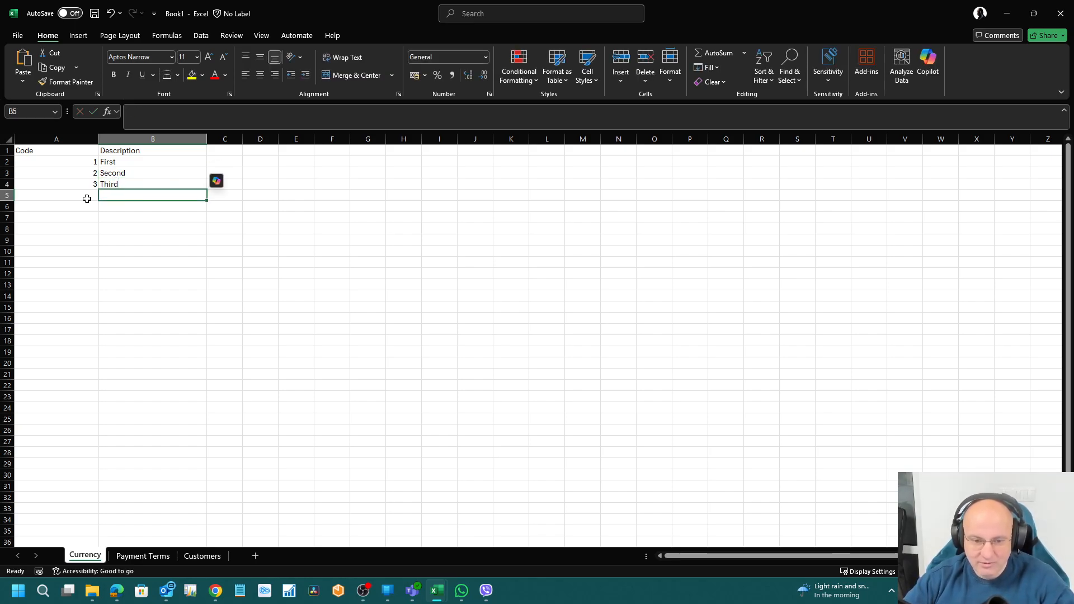
key(Up)
key(Up)
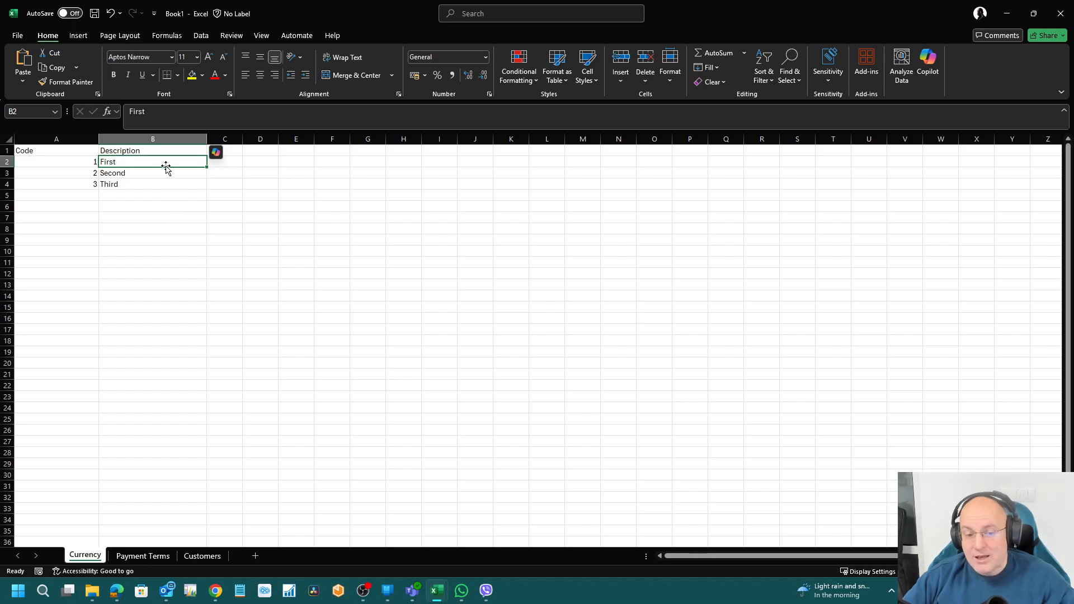
click(75, 162)
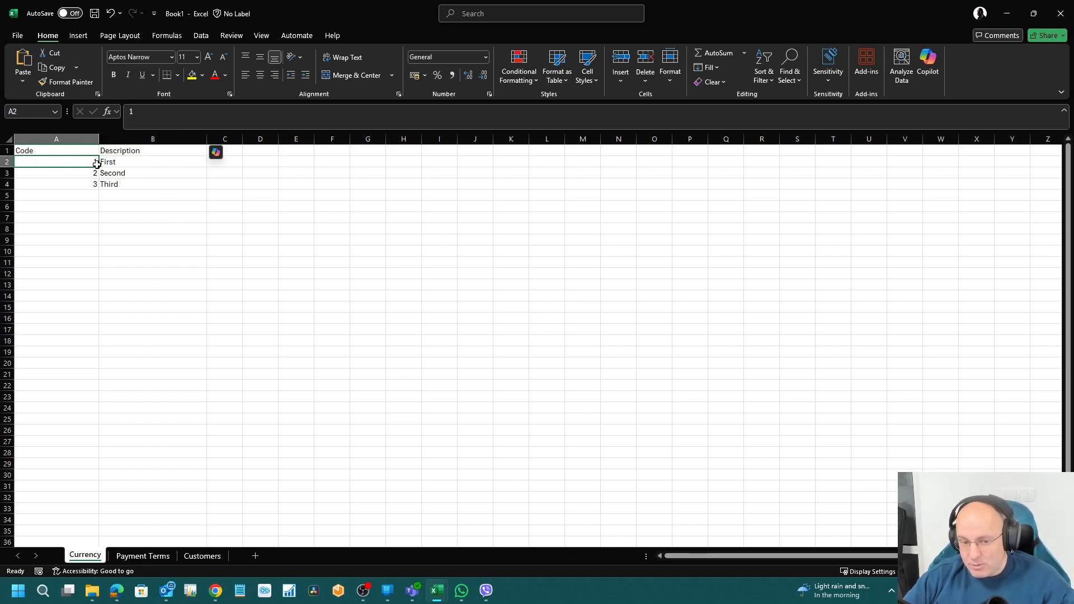
drag(96, 163, 130, 182)
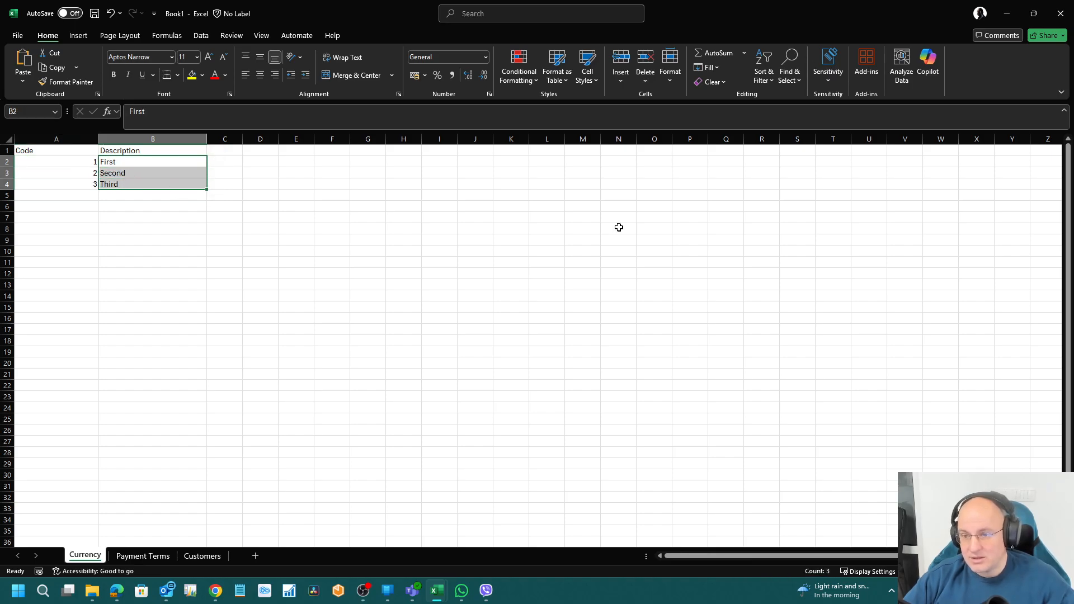
Step: Set Insert Permission to Yes on the Payment Terms Table Data line
click(1007, 13)
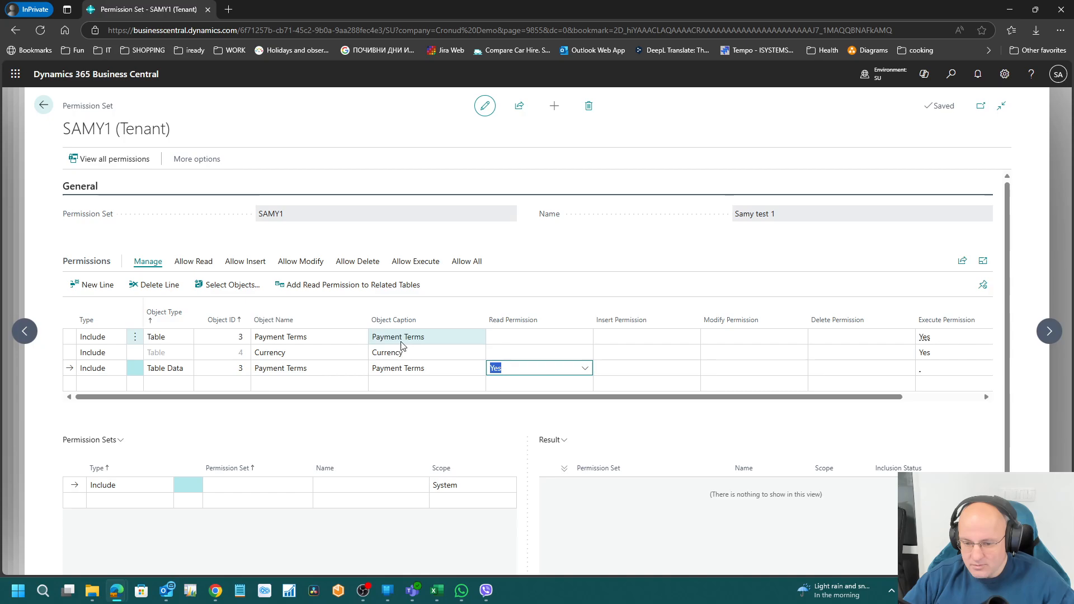
click(634, 364)
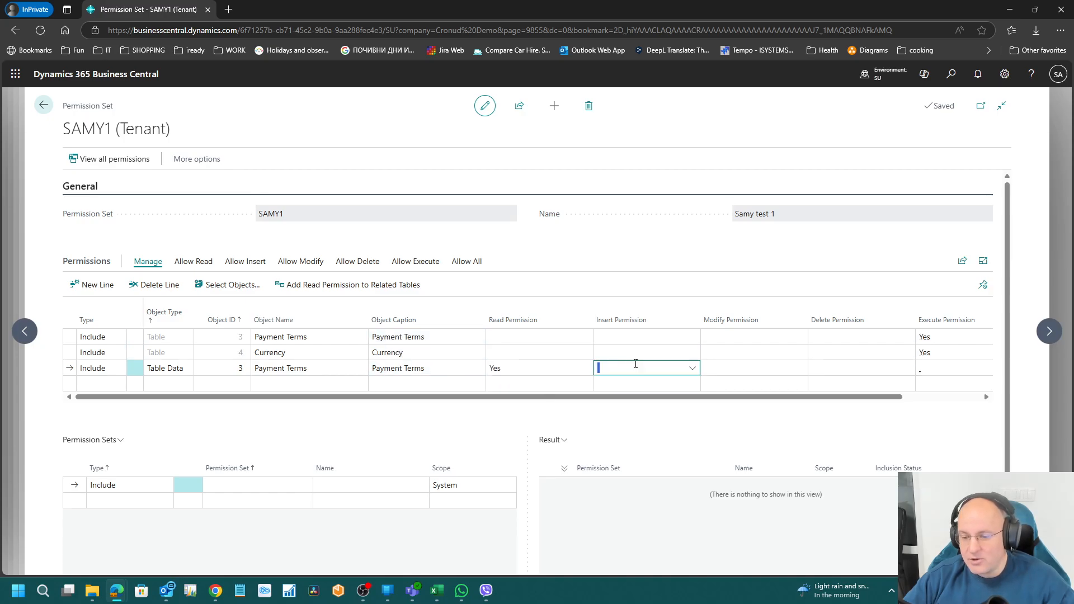
click(692, 372)
click(635, 431)
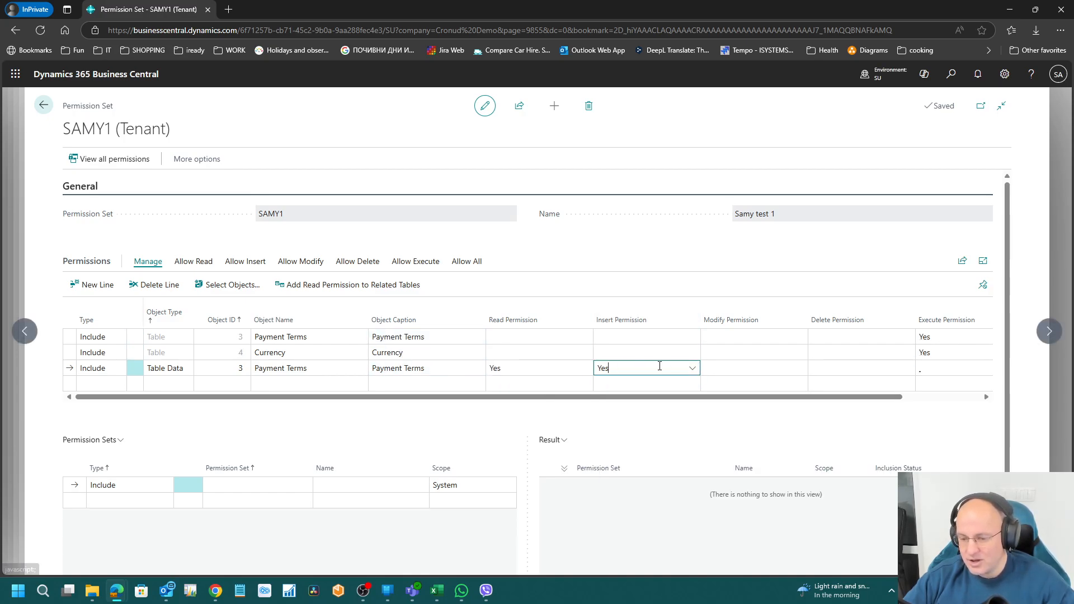
mouse_move(437, 590)
click(506, 526)
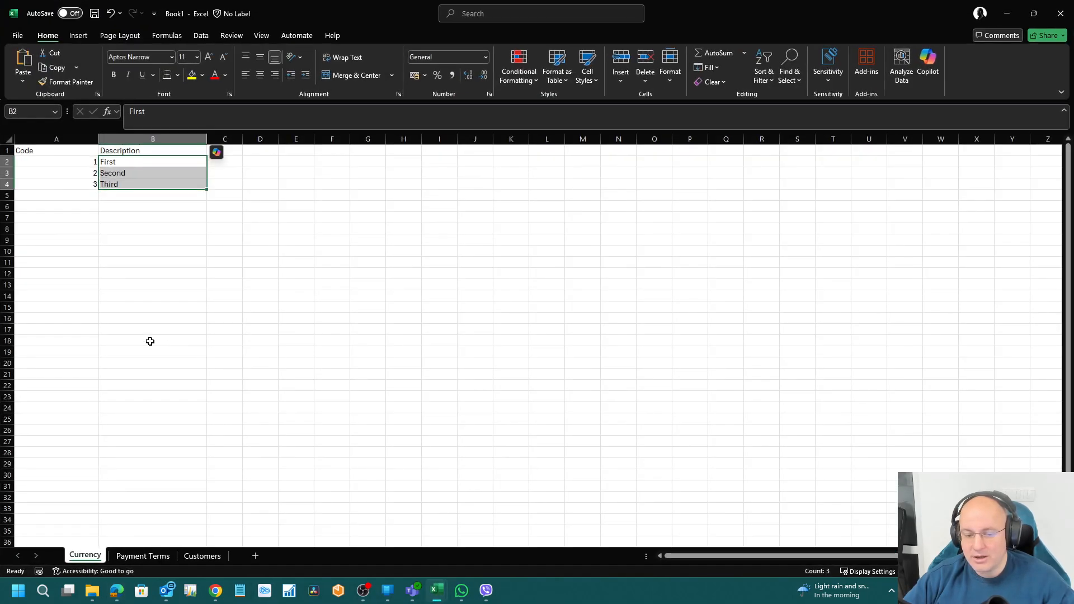
Step: Add row 5 with code 4 and description Fourth, fixing a mistyped entry
click(79, 195)
text(4)
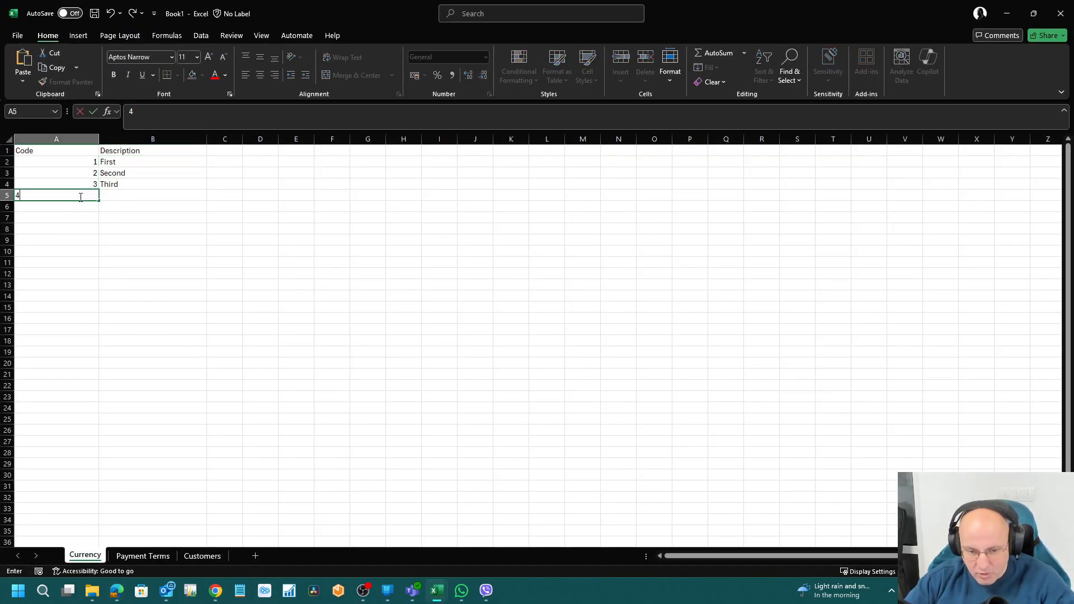
key(Return)
key(ctrl+z)
text(Fourth)
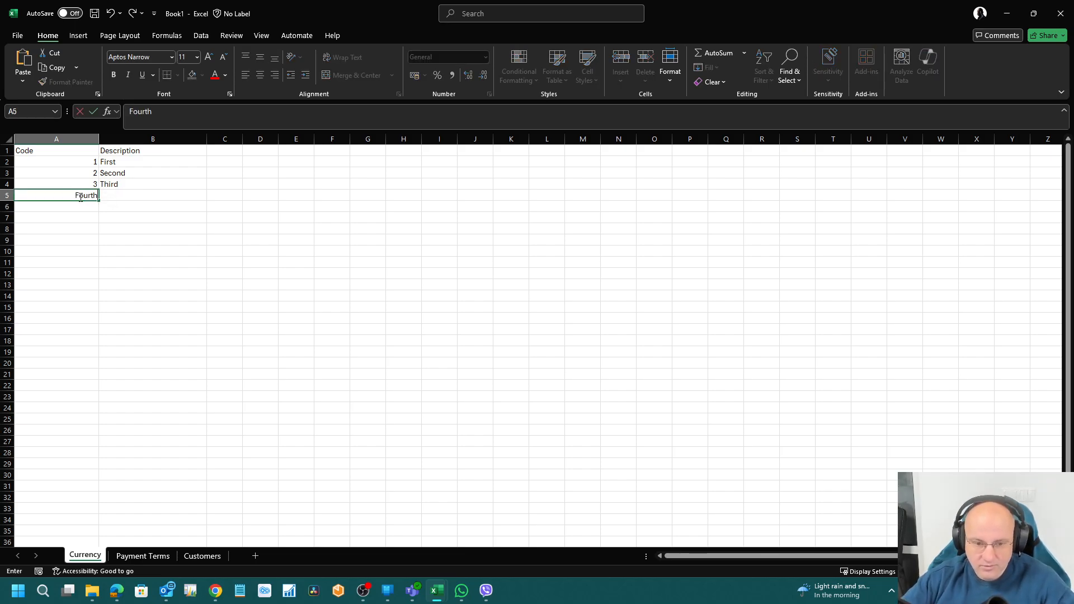
key(Escape)
key(Tab)
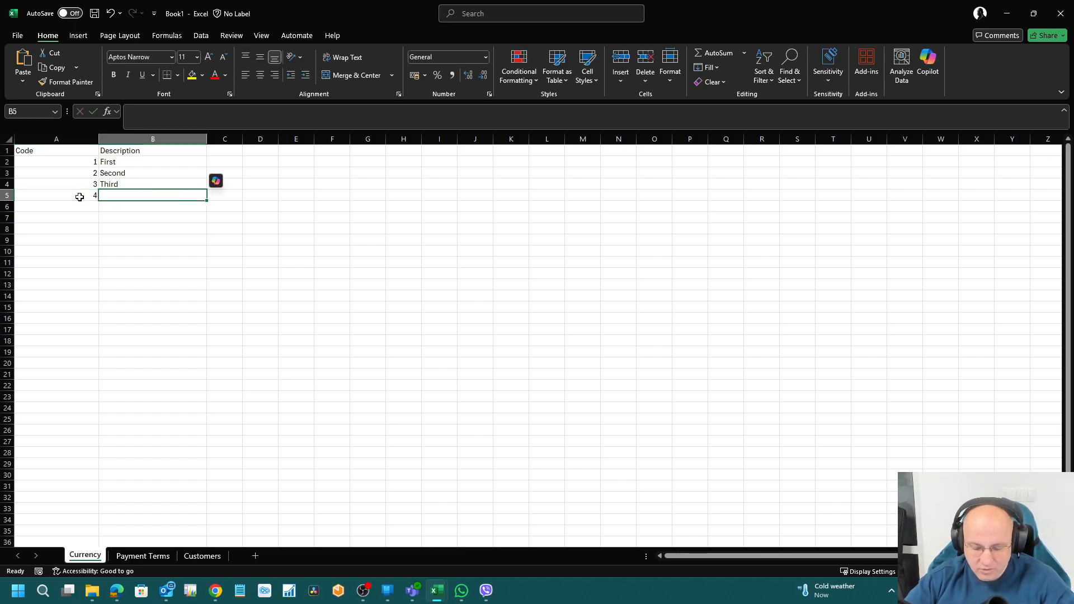
text(Fo)
key(Up)
key(Up)
key(Up)
key(Down)
key(Down)
key(Down)
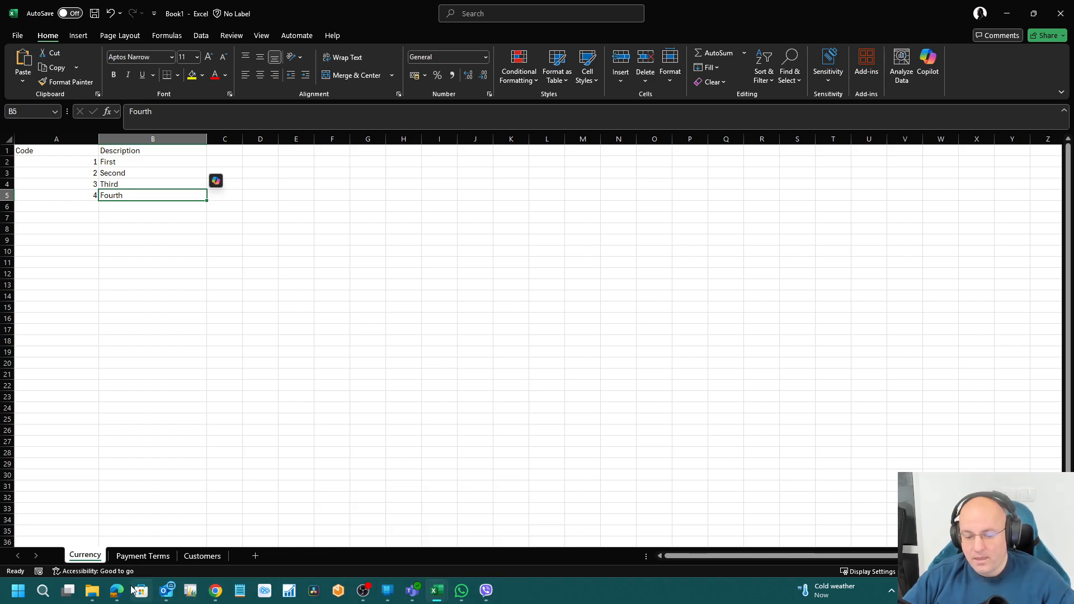
Step: Set Modify Permission to Yes on the Payment Terms Table Data line
mouse_move(118, 591)
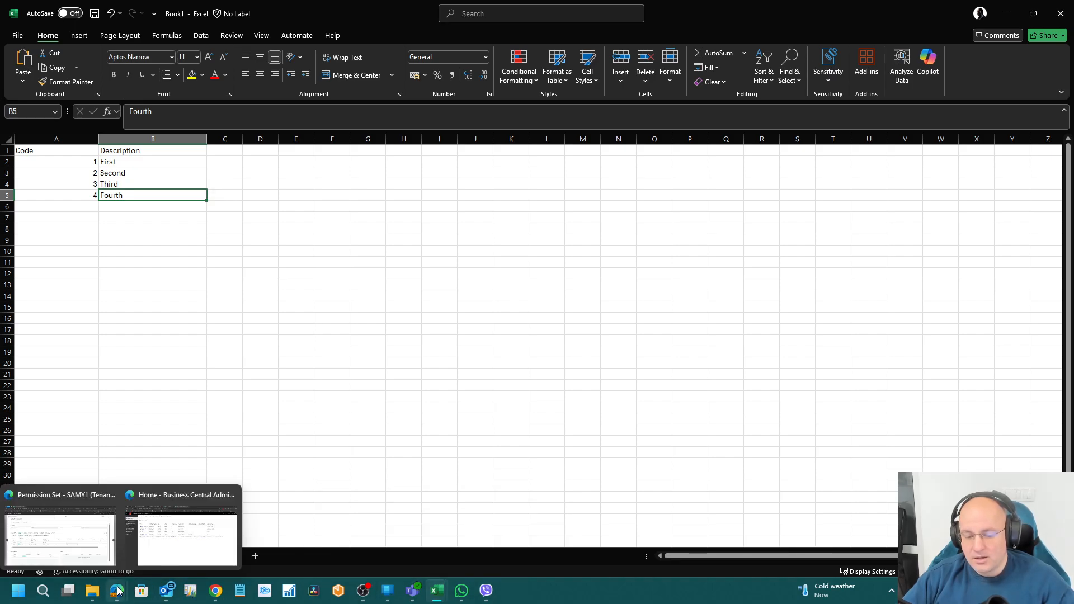
click(65, 532)
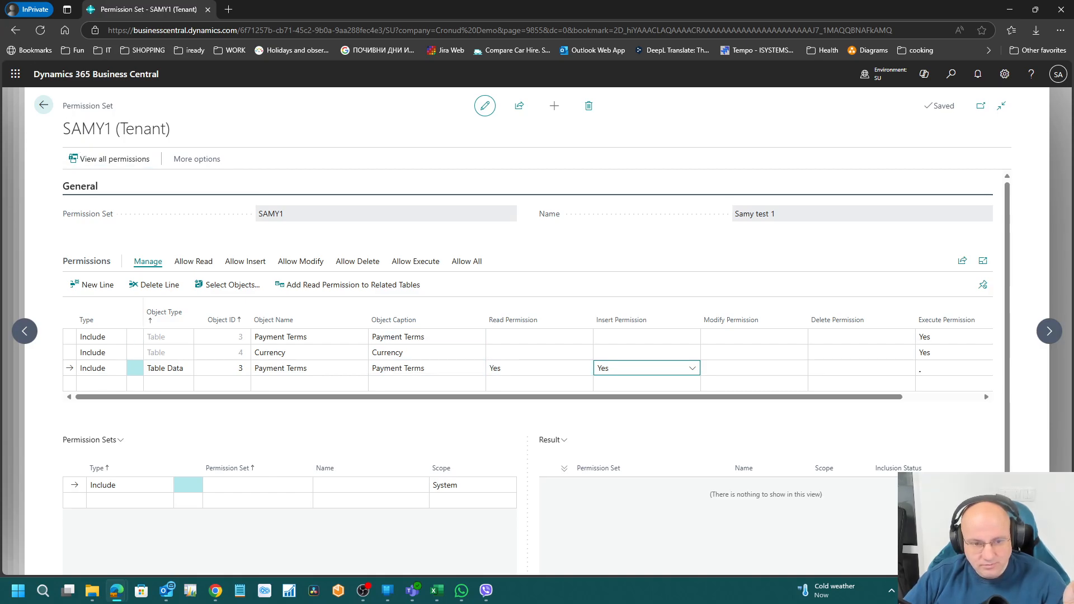
click(803, 386)
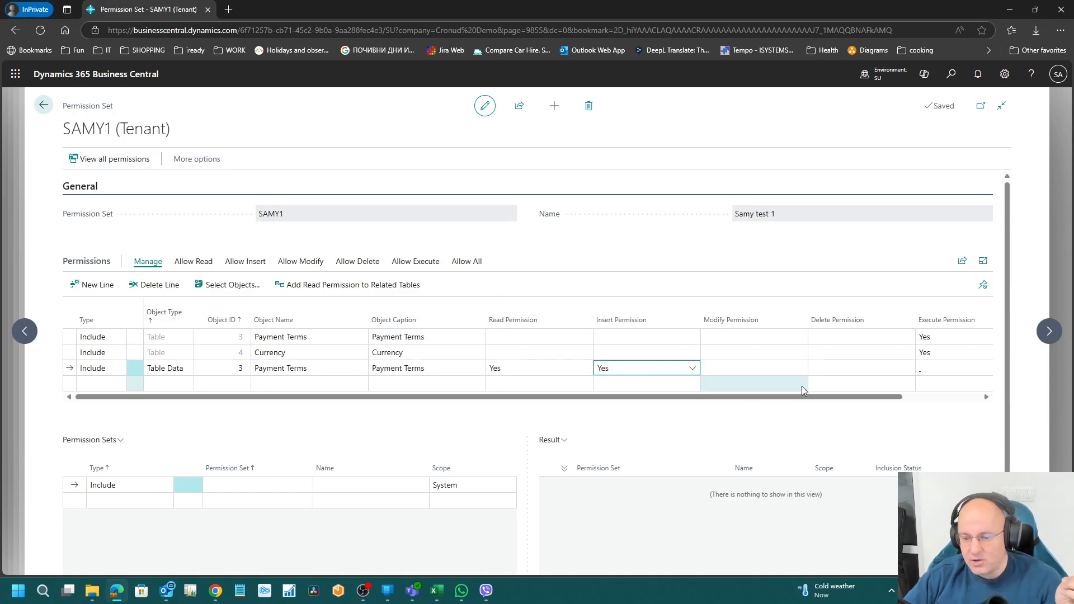
click(770, 368)
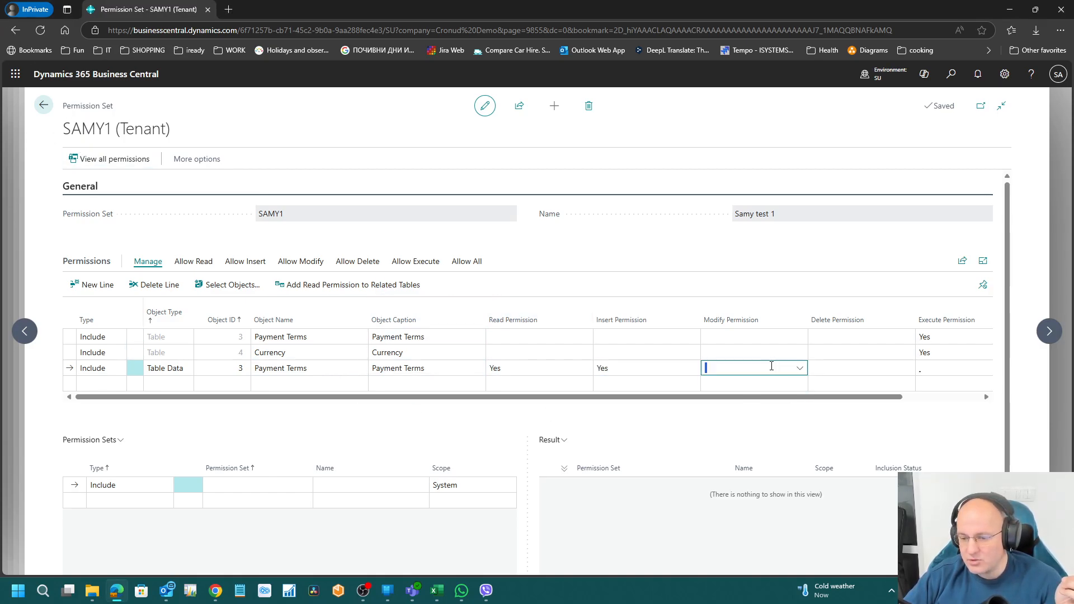
click(801, 369)
click(741, 437)
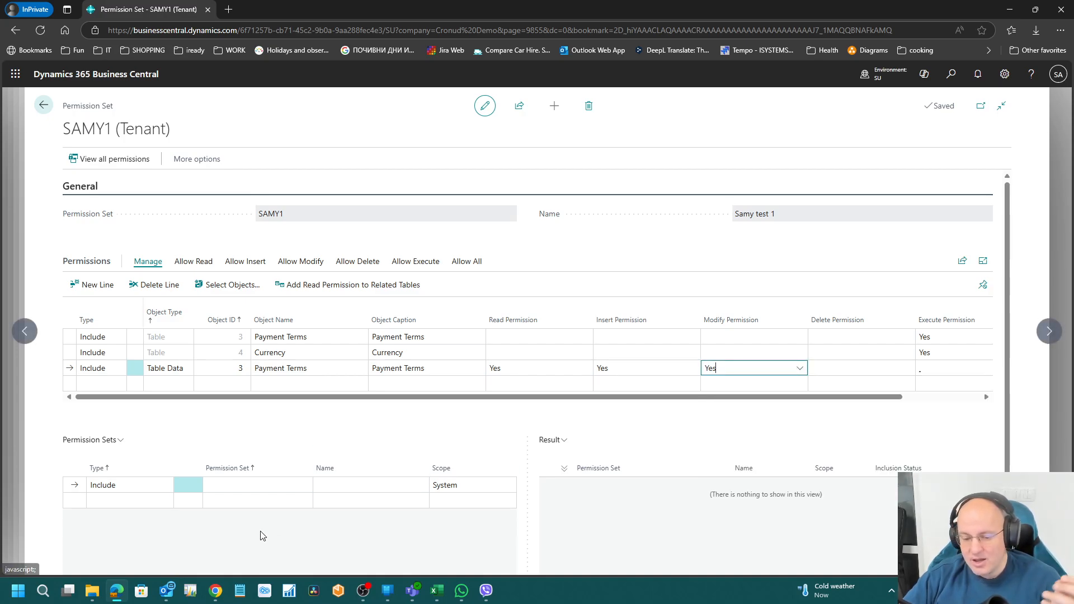
mouse_move(438, 591)
click(497, 537)
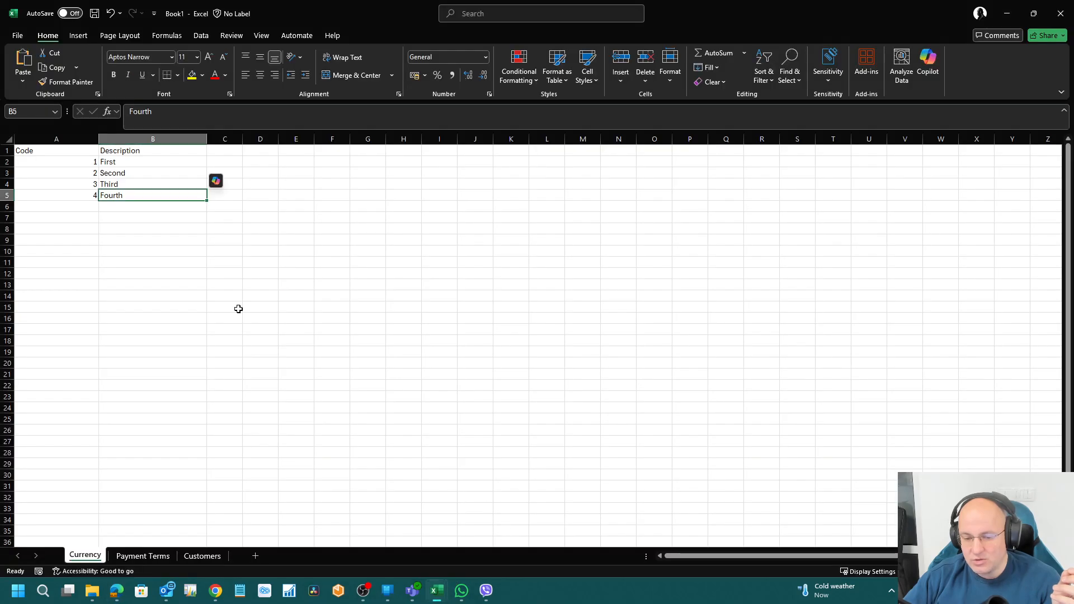
click(140, 184)
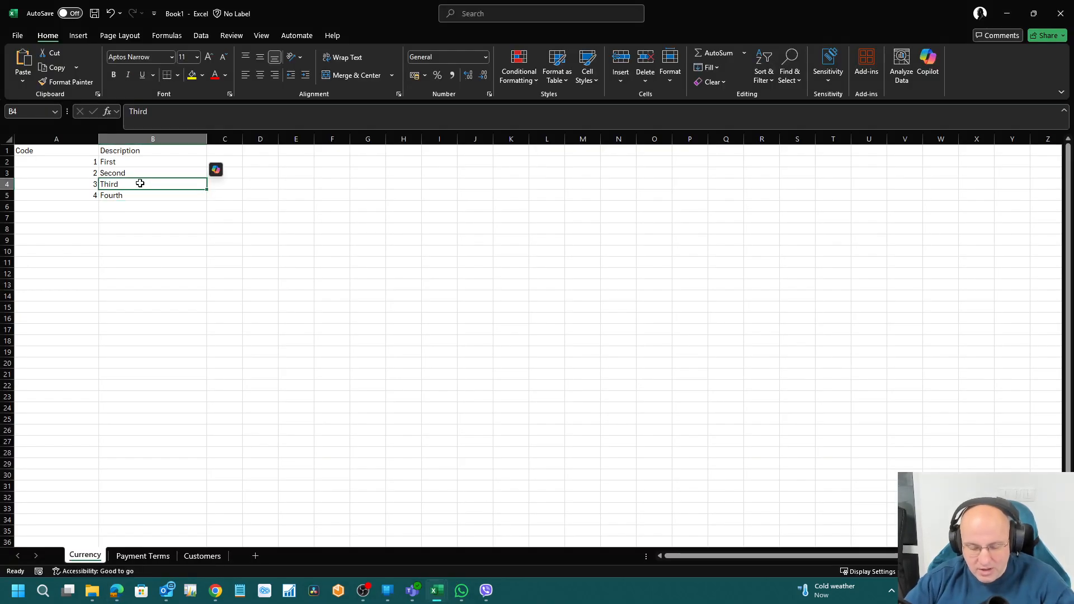
double_click(140, 184)
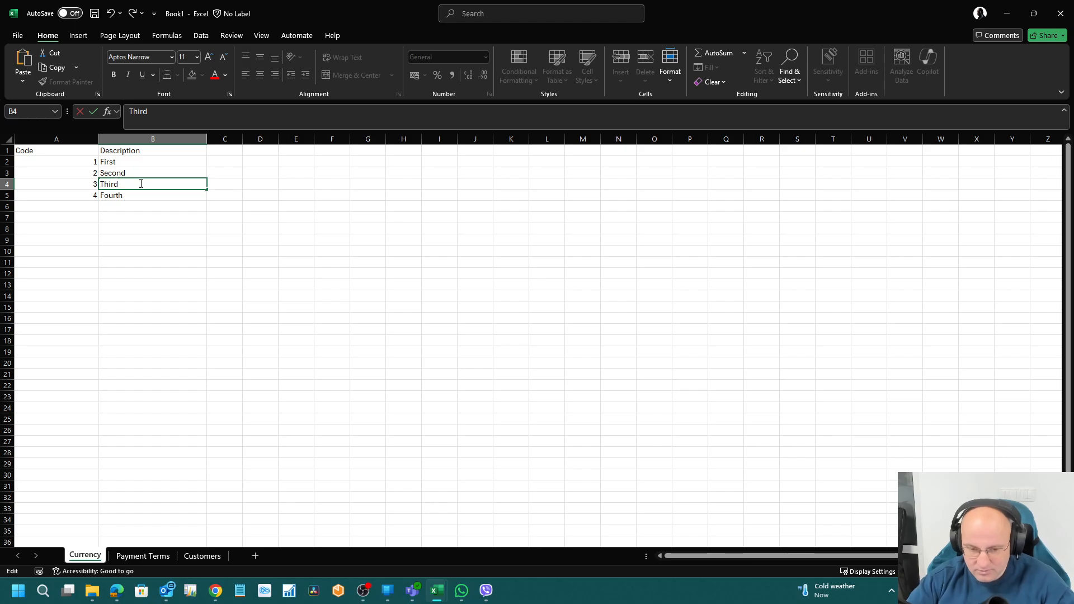
text(....)
key(Return)
click(140, 184)
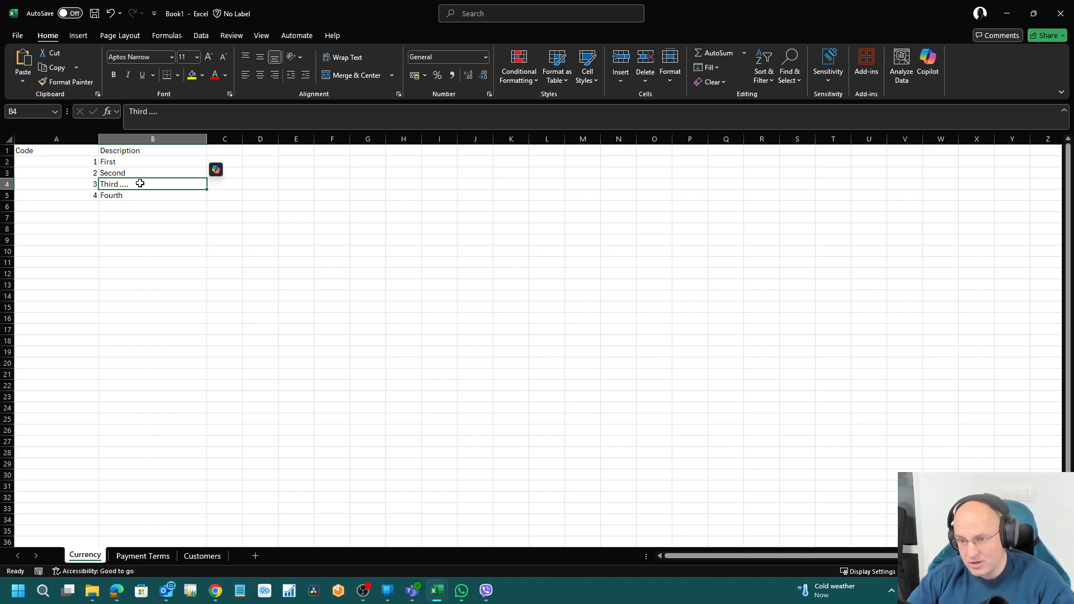
key(Up)
key(Up)
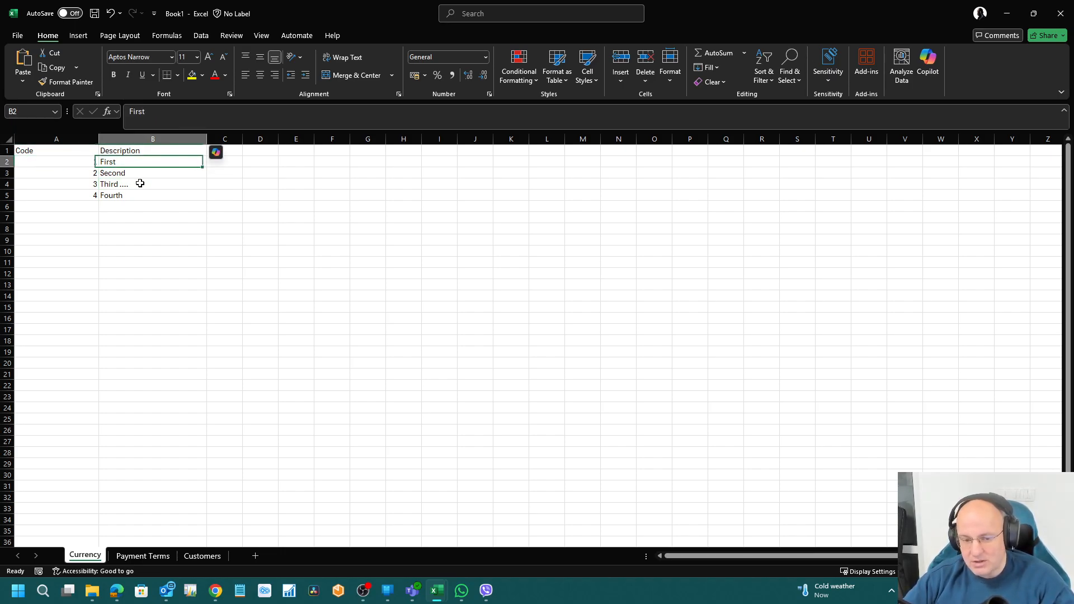
key(Right)
key(Down)
key(Left)
key(Left)
key(Down)
key(Down)
key(Right)
key(Right)
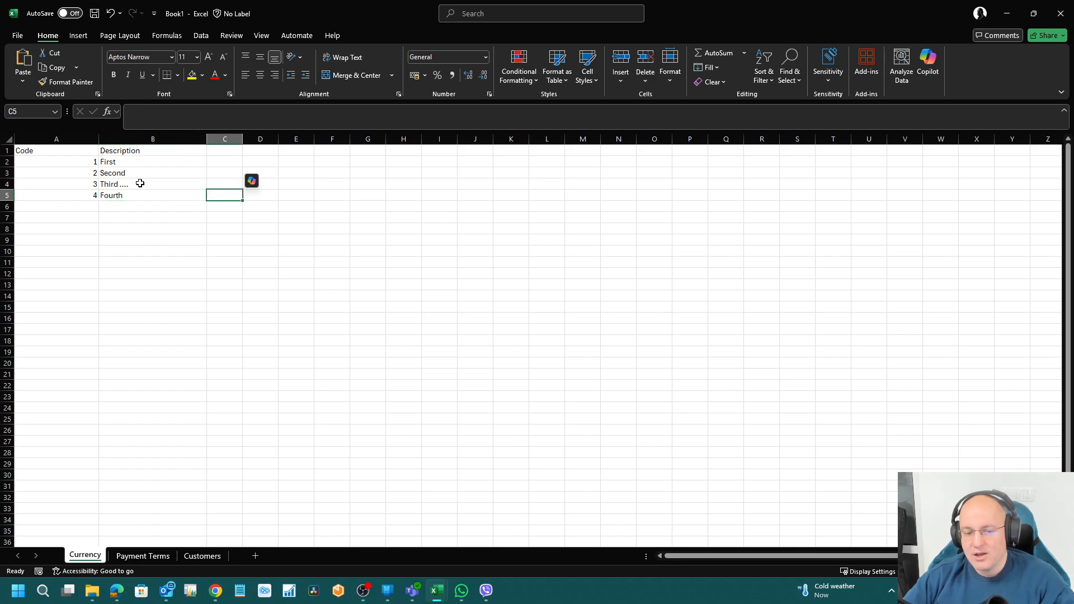
key(Down)
key(Left)
key(Up)
key(Left)
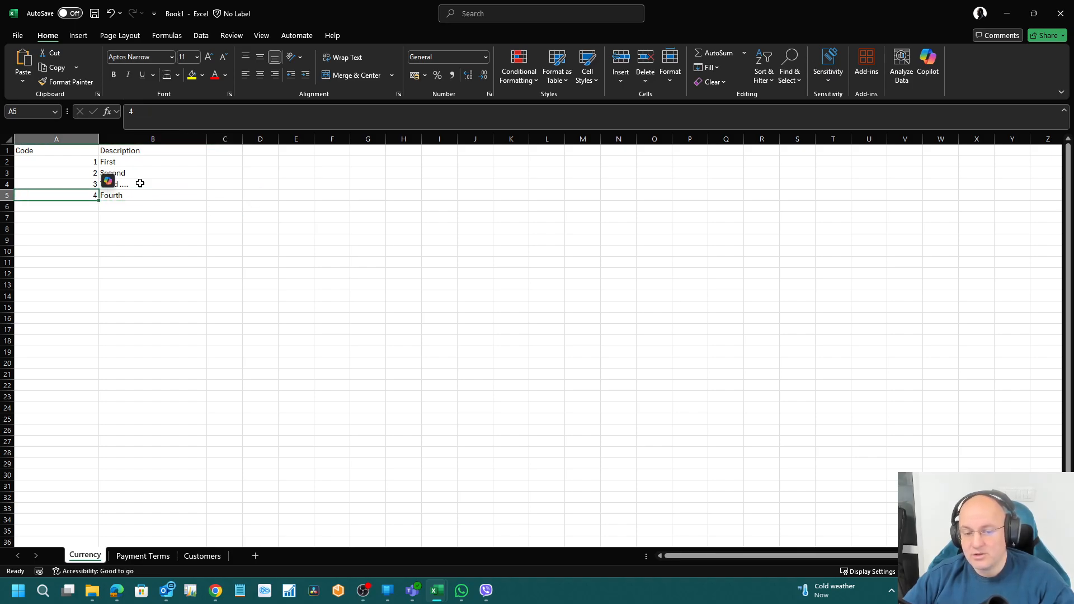
key(Up)
key(Right)
double_click(139, 183)
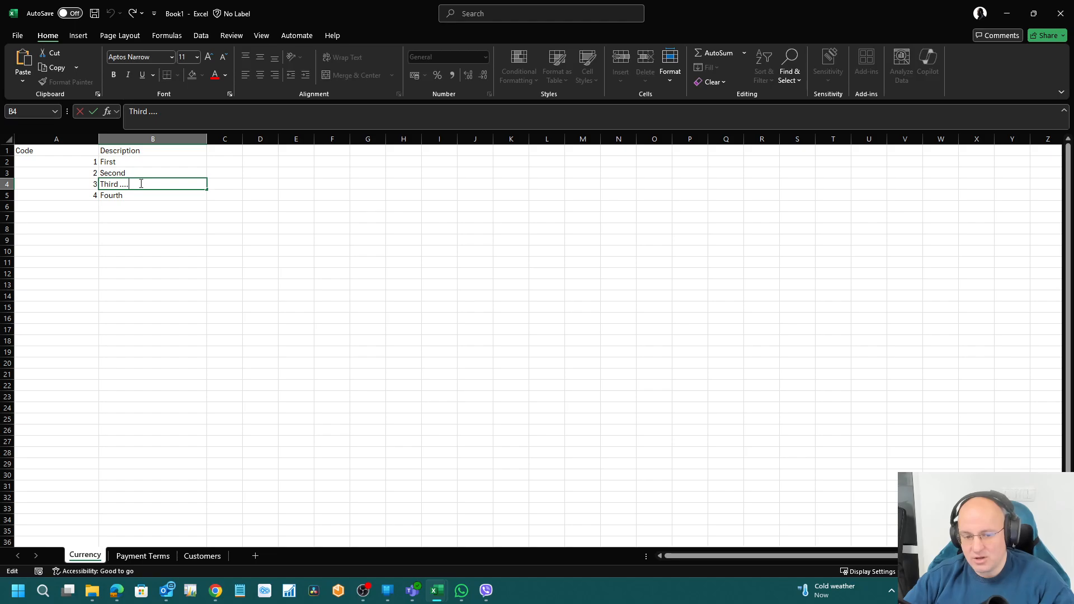
key(BackSpace)
key(BackSpace)
key(BackSpace)
key(BackSpace)
key(BackSpace)
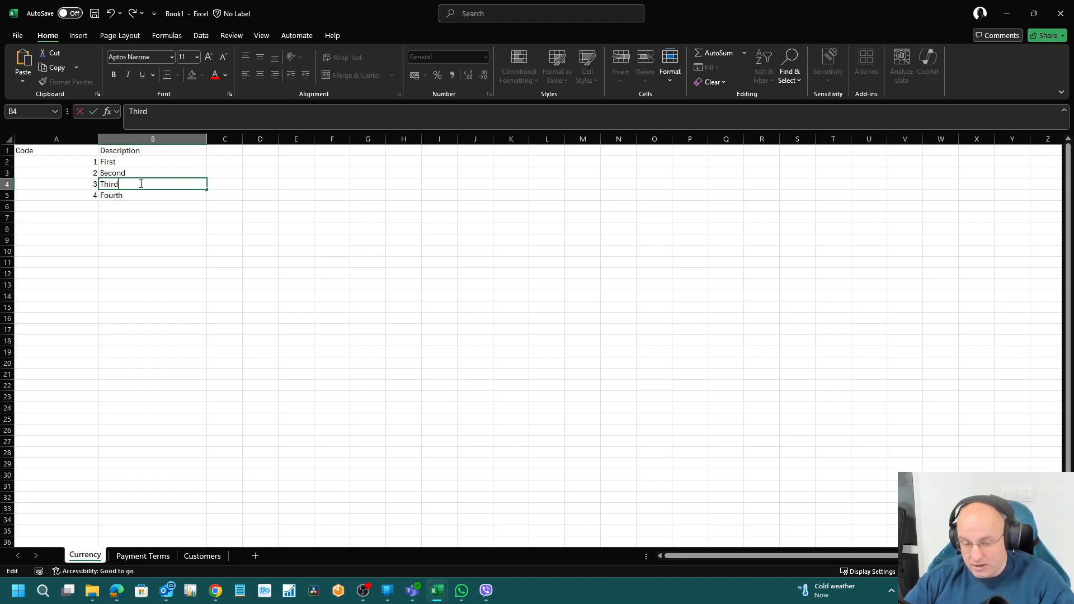
key(Return)
key(Up)
key(Up)
key(Down)
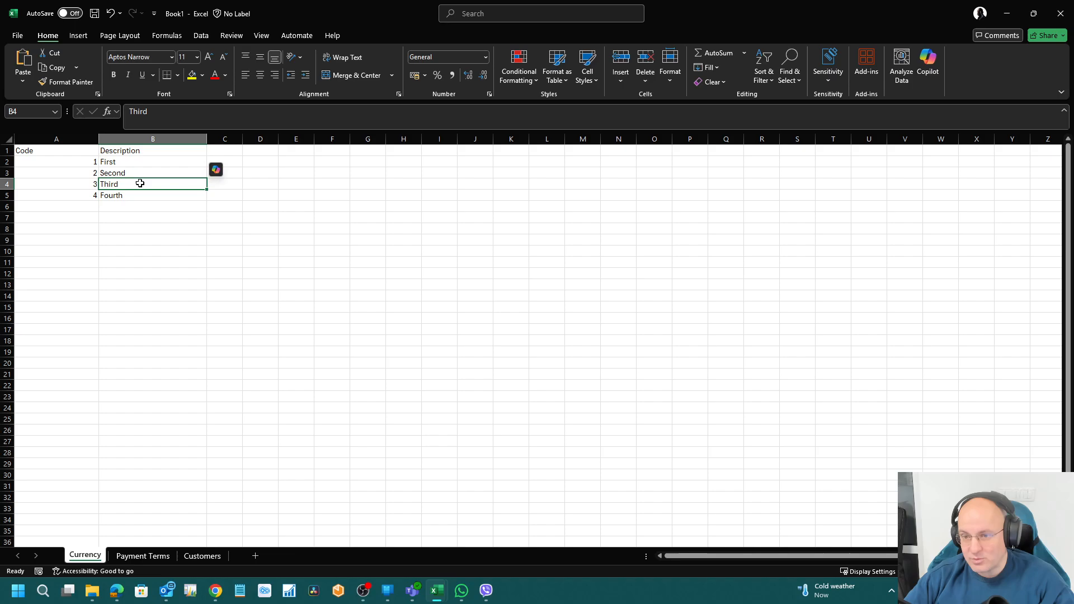
key(Up)
key(Up)
key(Down)
key(Down)
key(Down)
key(Down)
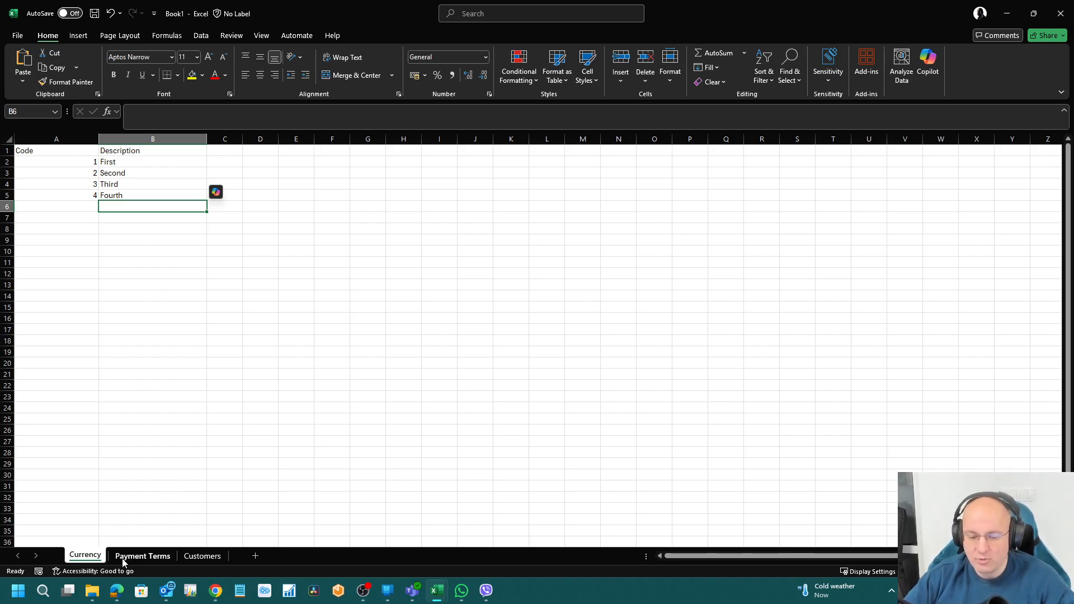
Step: Set Delete Permission to Yes on the Payment Terms Table Data line
click(117, 593)
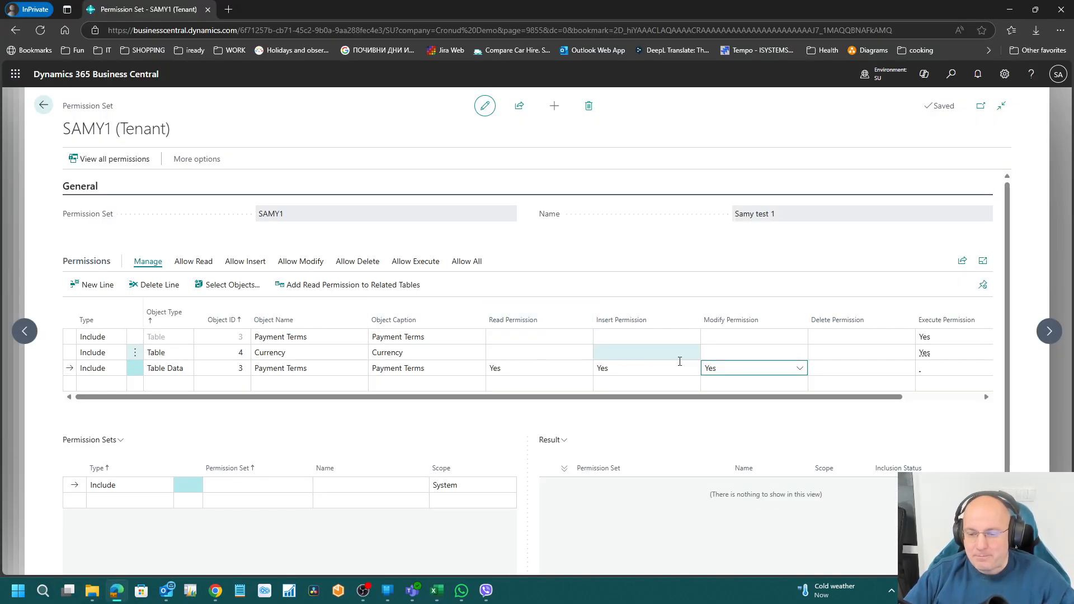
click(854, 365)
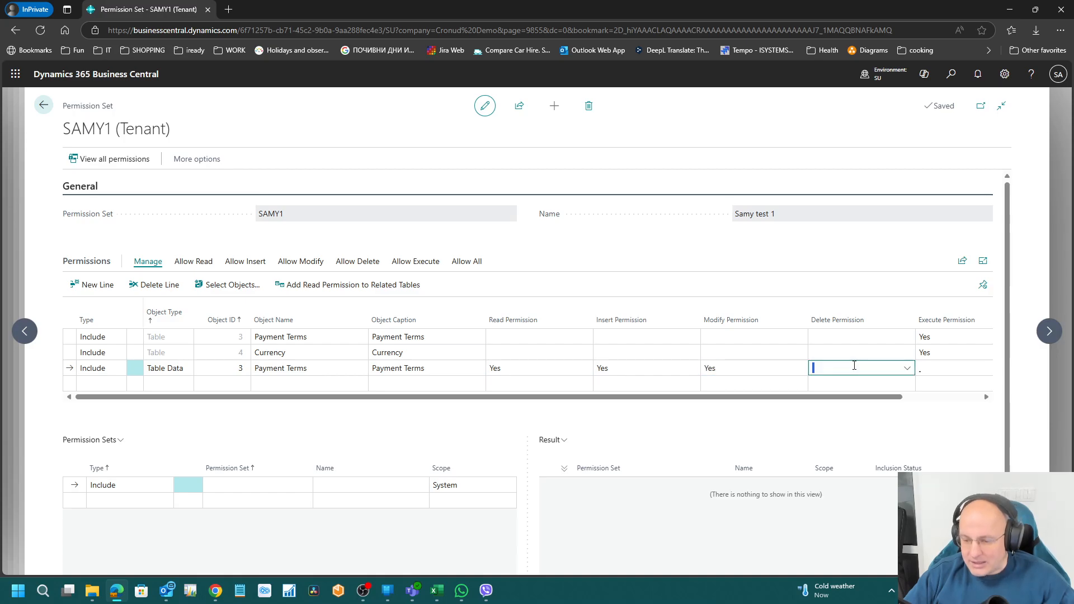
click(907, 369)
click(727, 434)
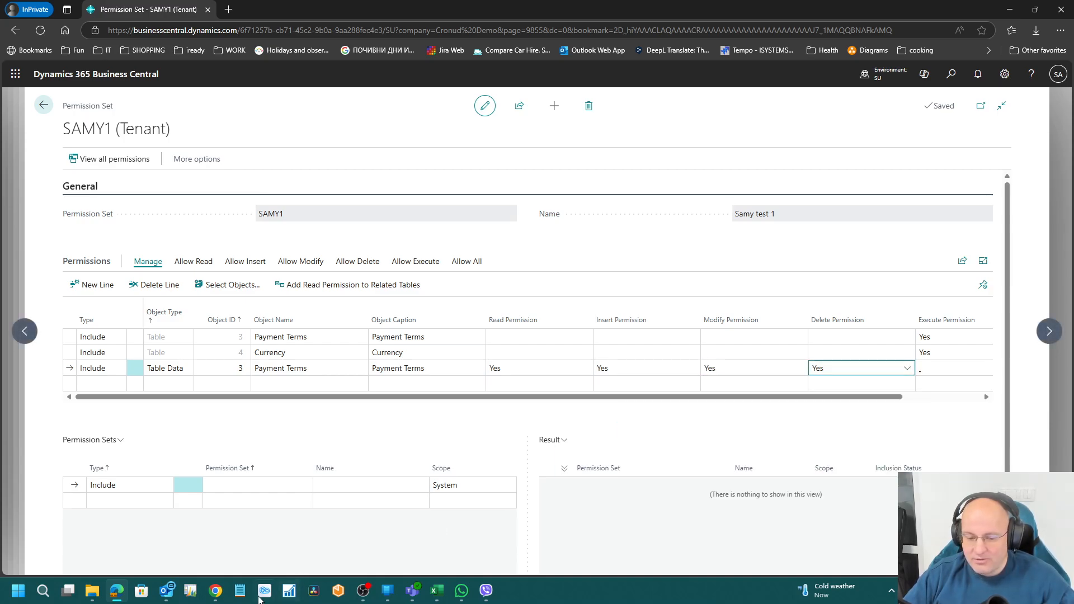
mouse_move(437, 592)
click(459, 561)
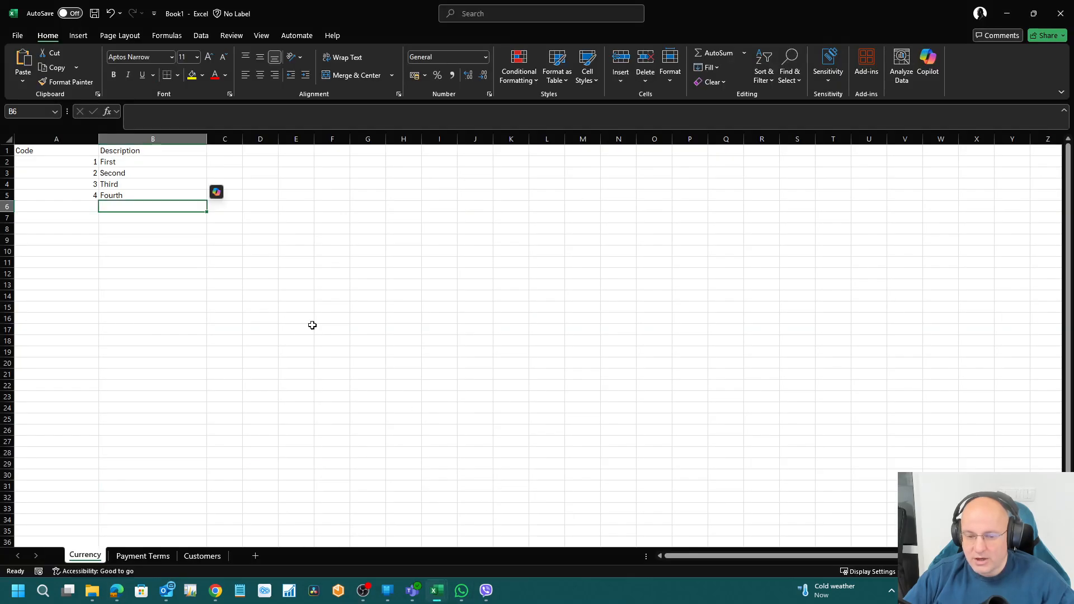
Step: Delete row 5 so only codes 1–3 with First, Second, Third remain
right_click(7, 196)
click(54, 323)
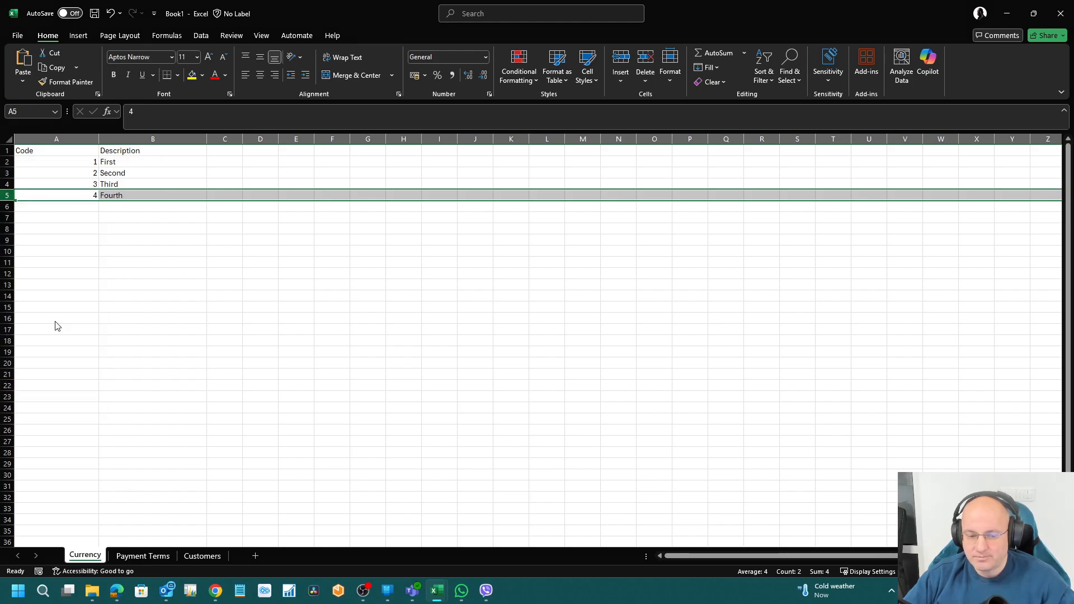
key(Up)
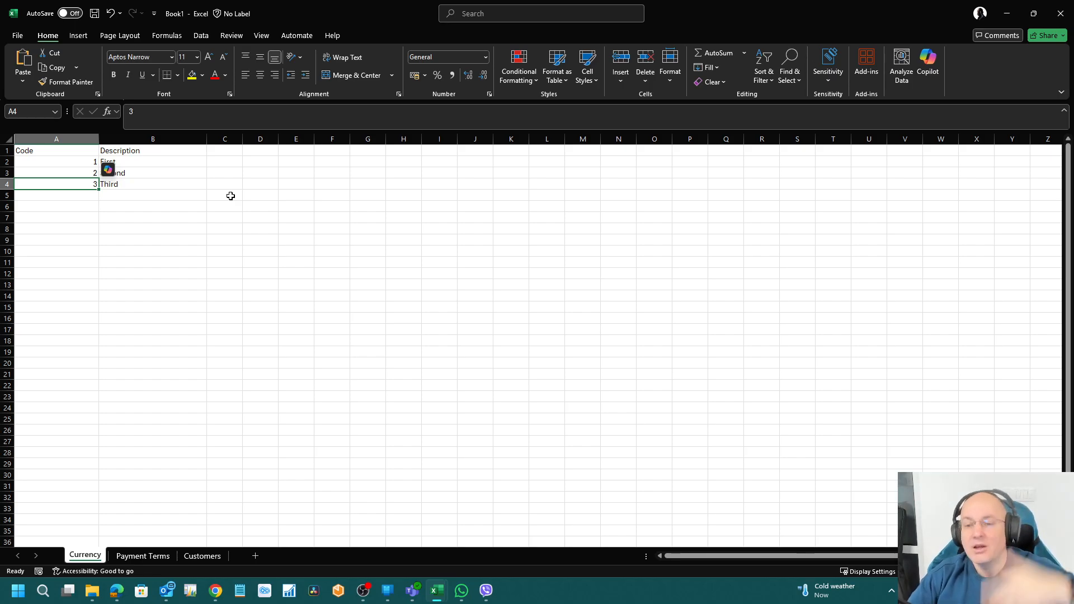
key(Up)
key(Up)
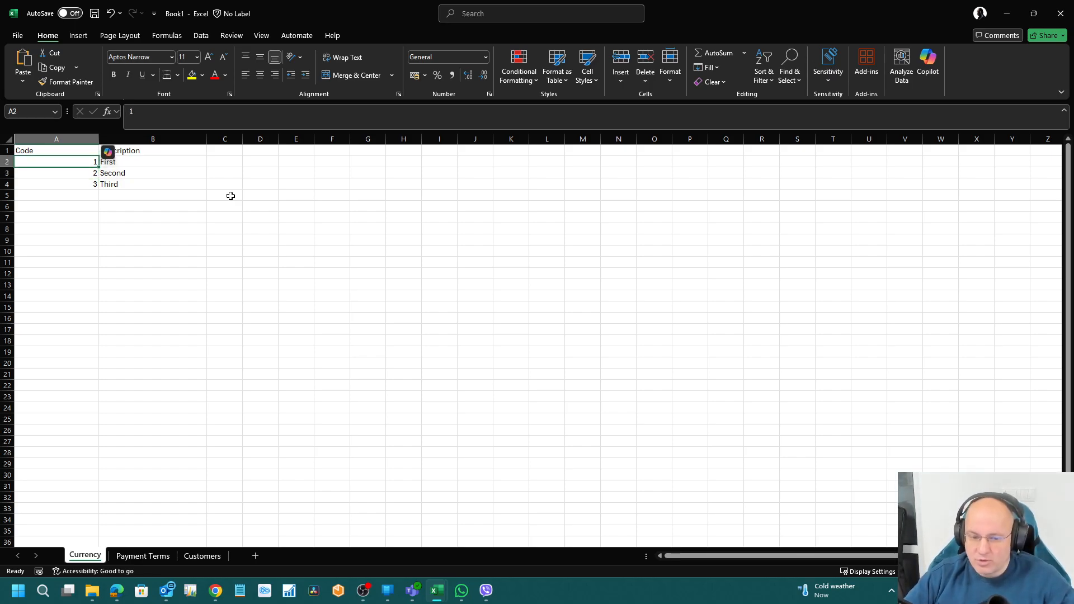
key(Right)
key(Right)
key(Down)
key(Left)
key(Left)
key(Down)
key(Right)
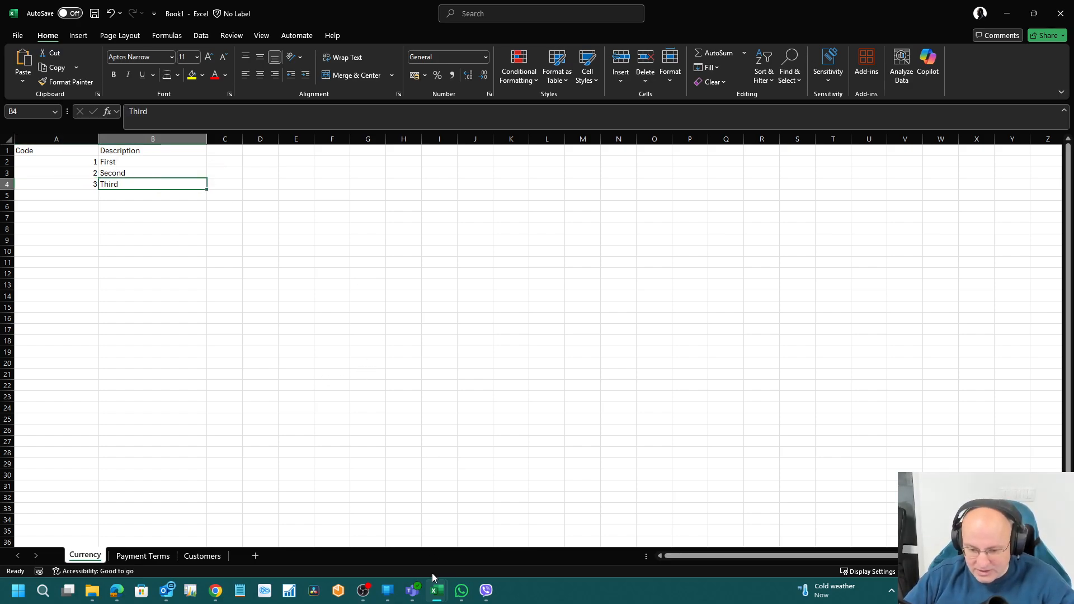
Step: Select the table range A1:B4 and type 4 in cell A5
mouse_move(120, 593)
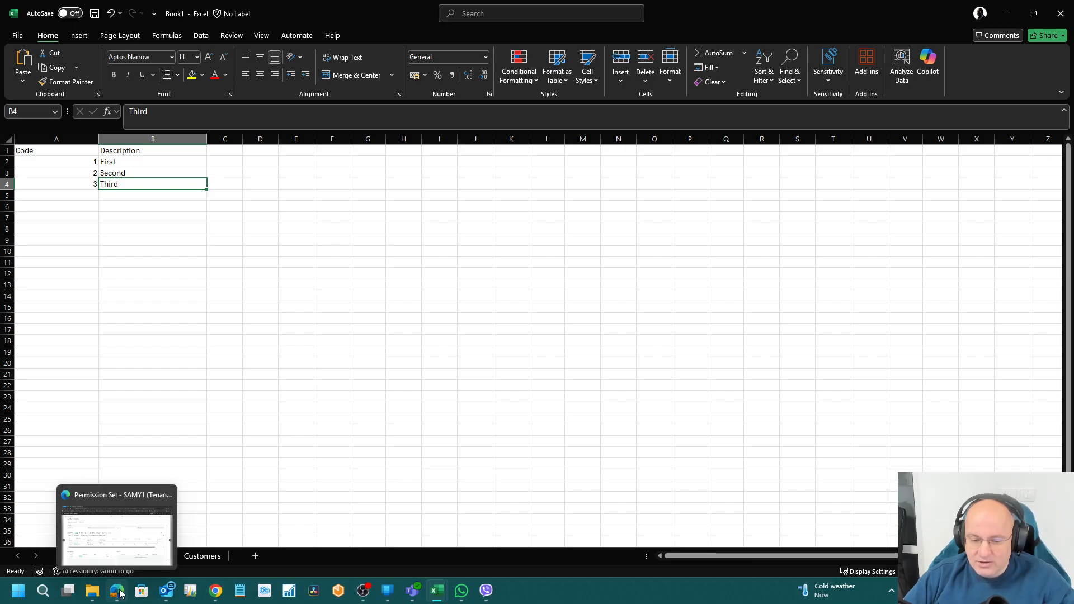
click(309, 319)
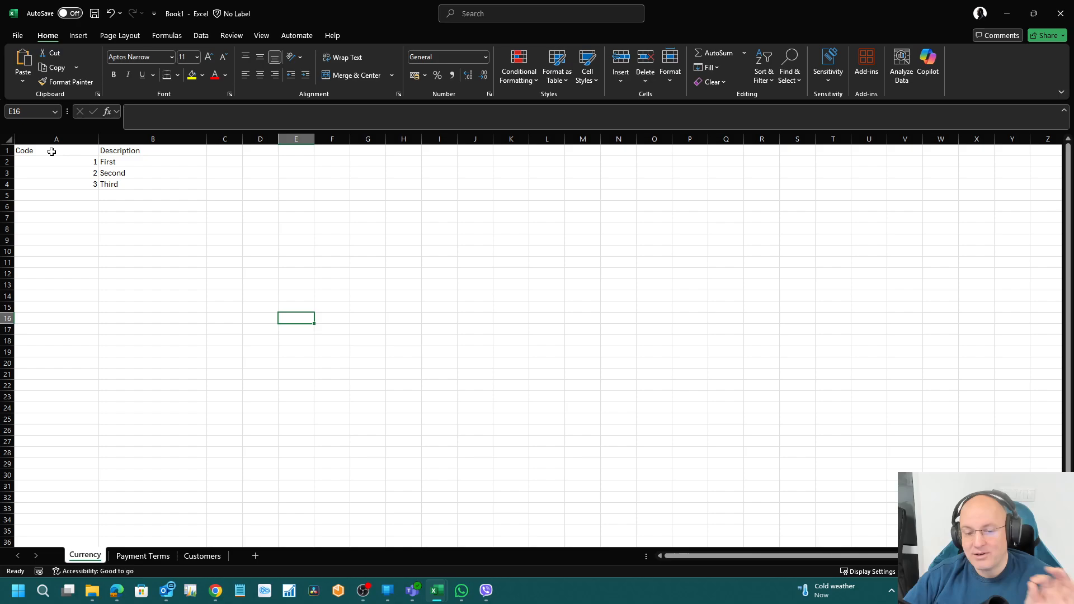
drag(51, 152, 138, 185)
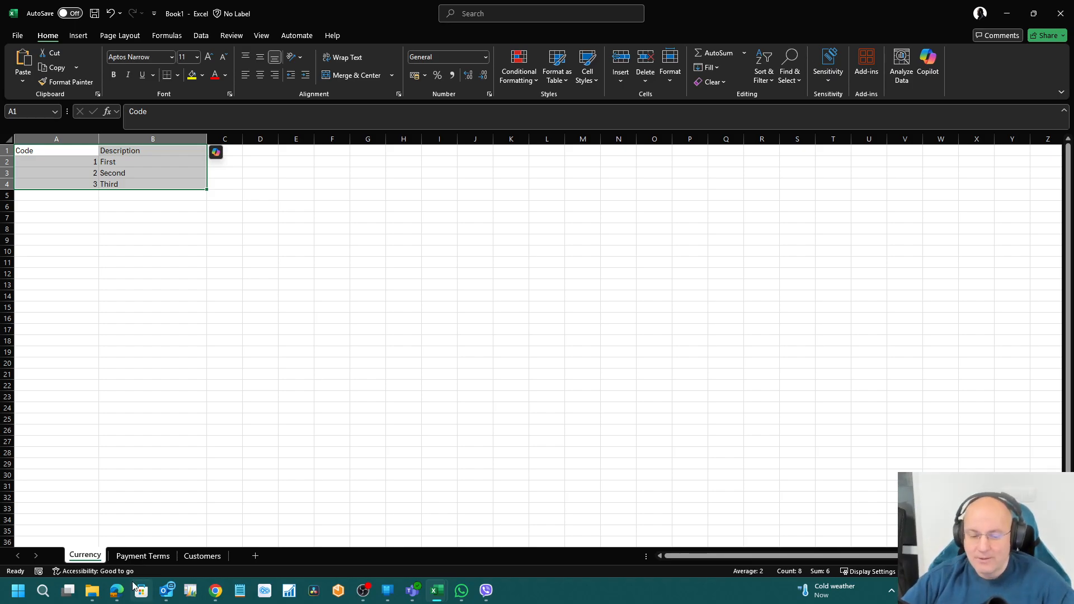
drag(92, 163, 166, 173)
click(83, 196)
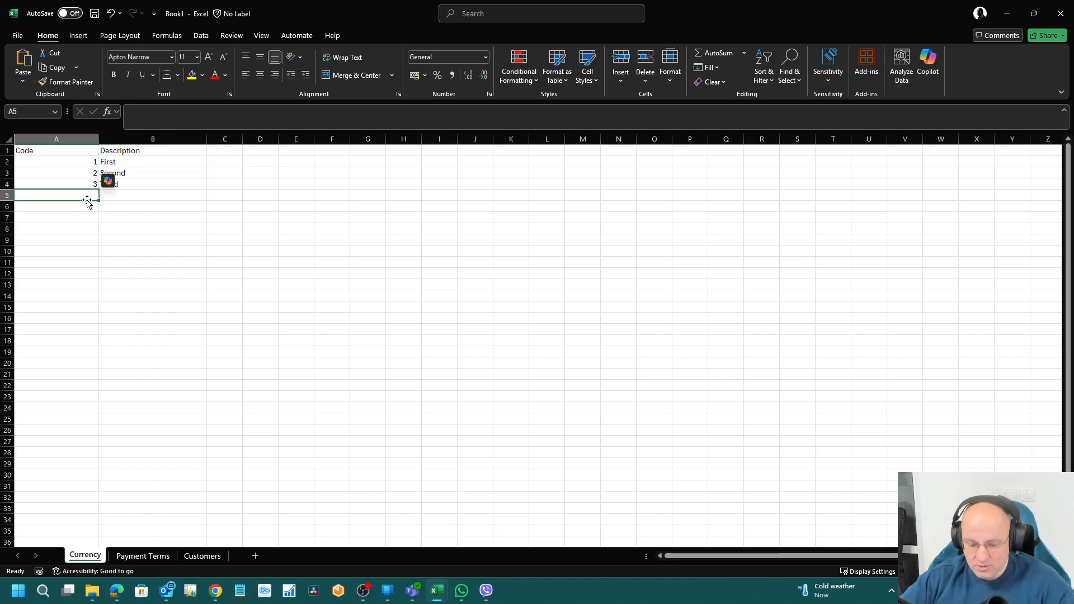
text(4)
key(Tab)
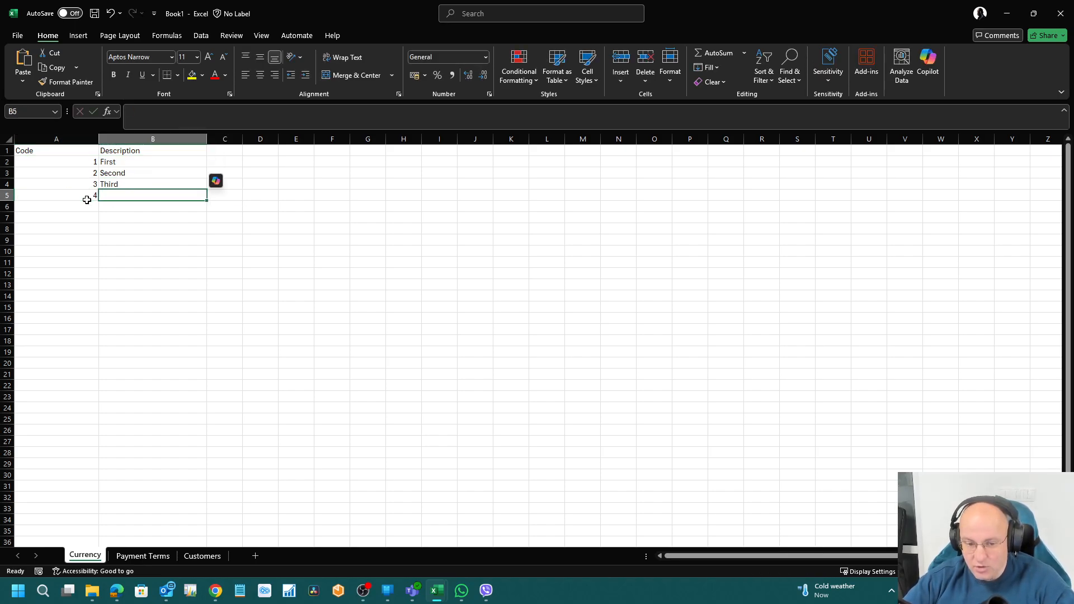
Step: Start editing the Second cell, cancel the change, and switch back to Business Central
click(87, 200)
key(Up)
key(Up)
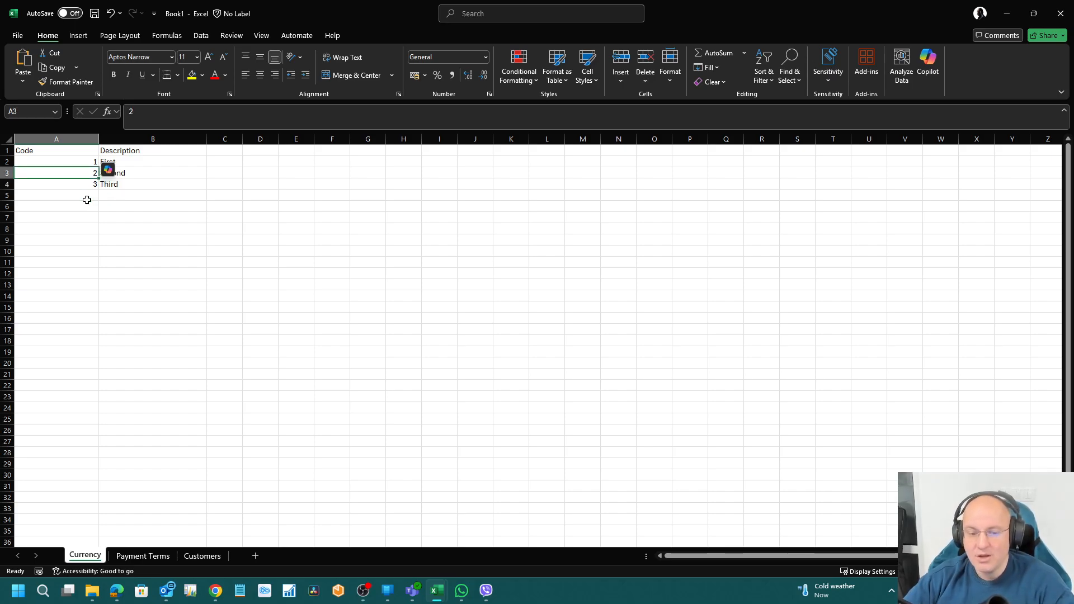
key(Right)
key(F2)
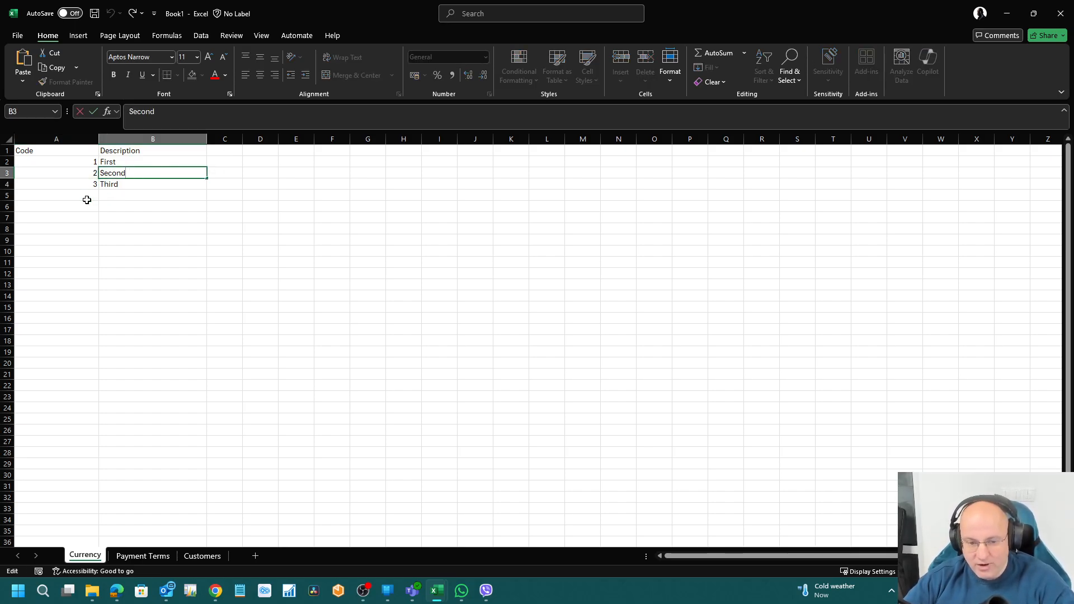
text(sdfs)
key(Escape)
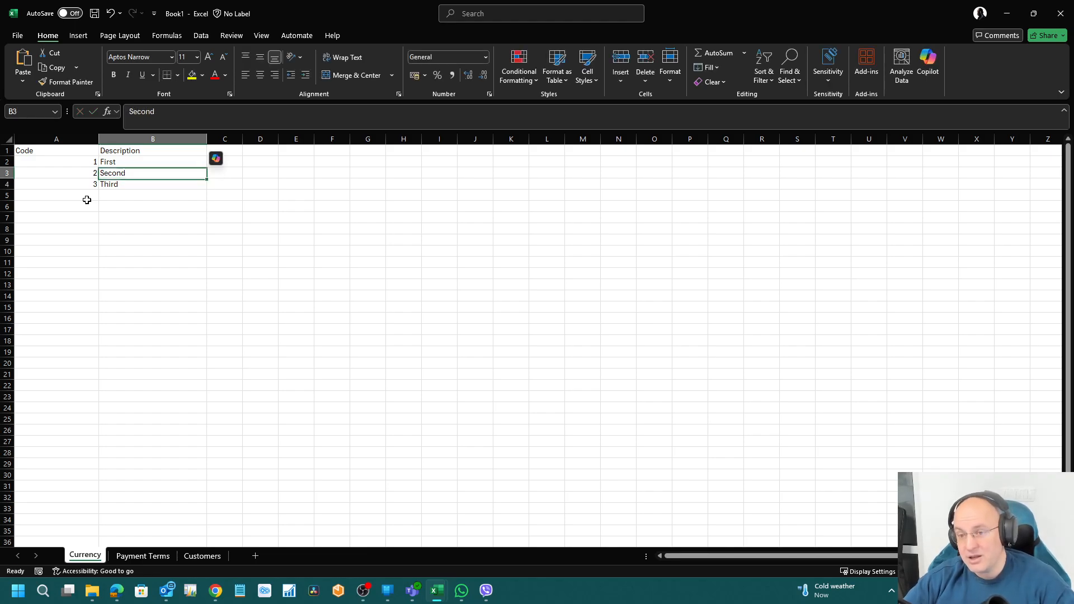
click(103, 195)
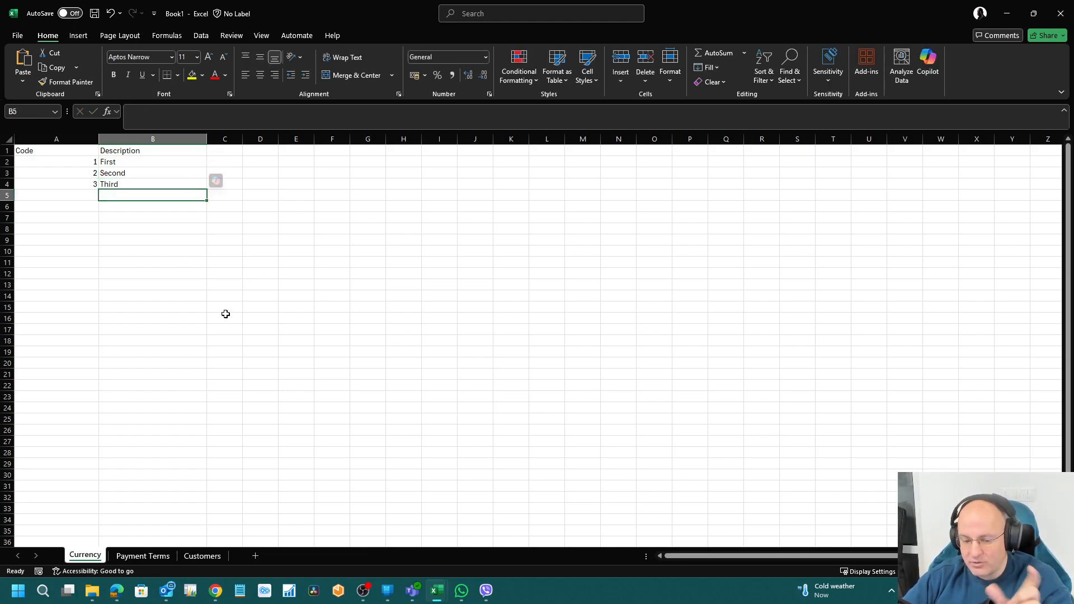
click(118, 590)
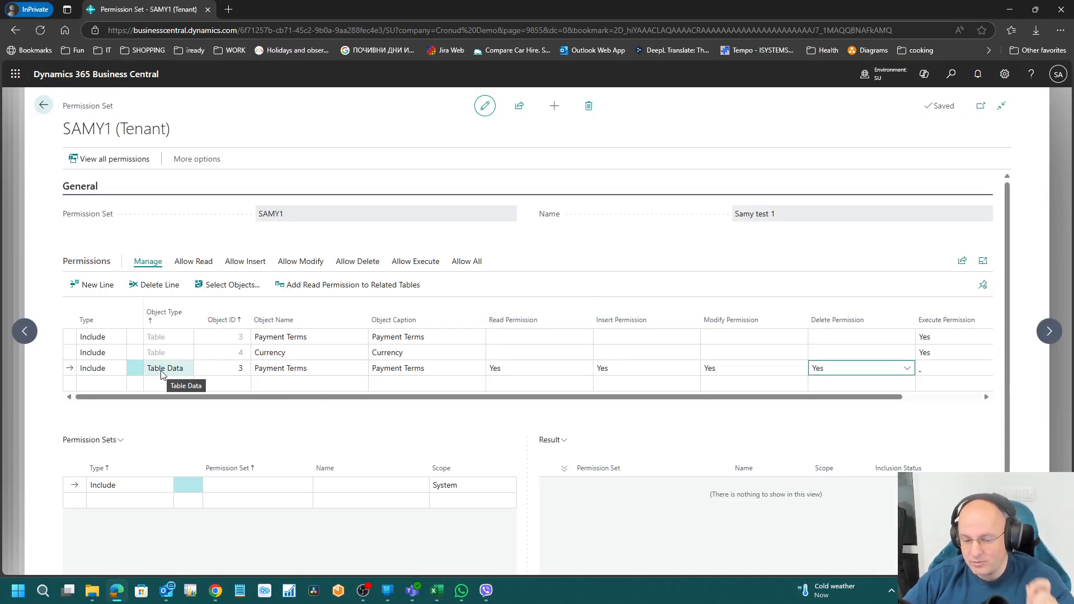
Step: Remove the Payment Terms Table execute line from SAMY1, confirming the deletion
click(165, 338)
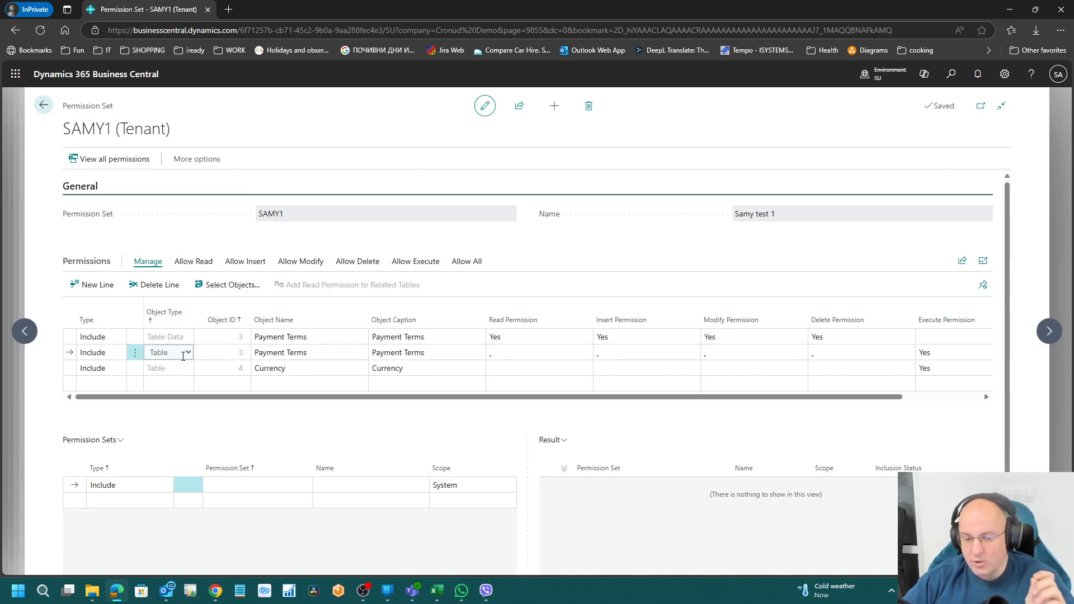
click(929, 354)
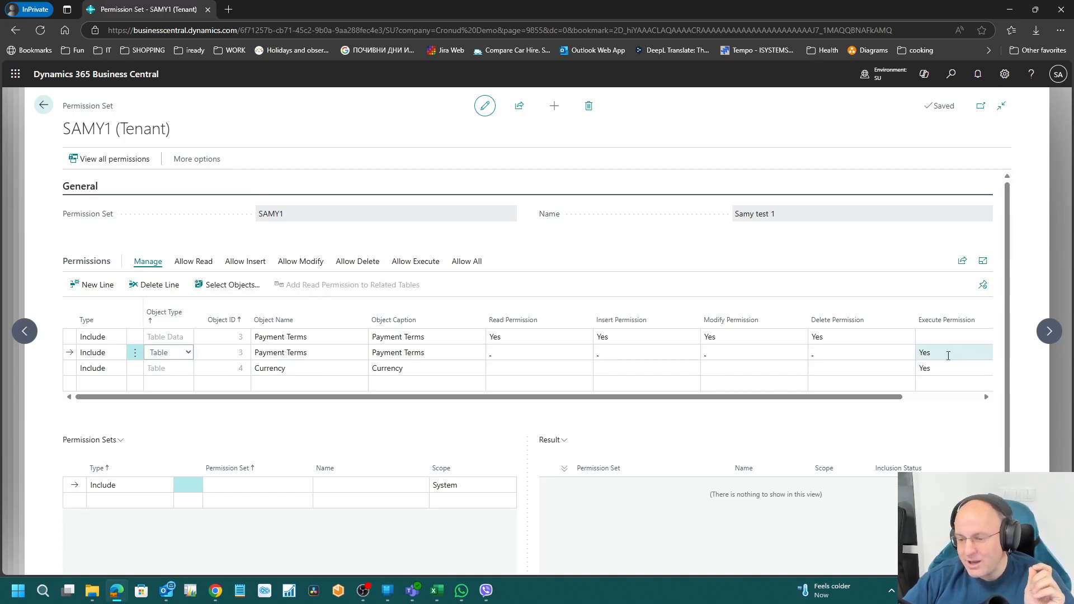
click(943, 370)
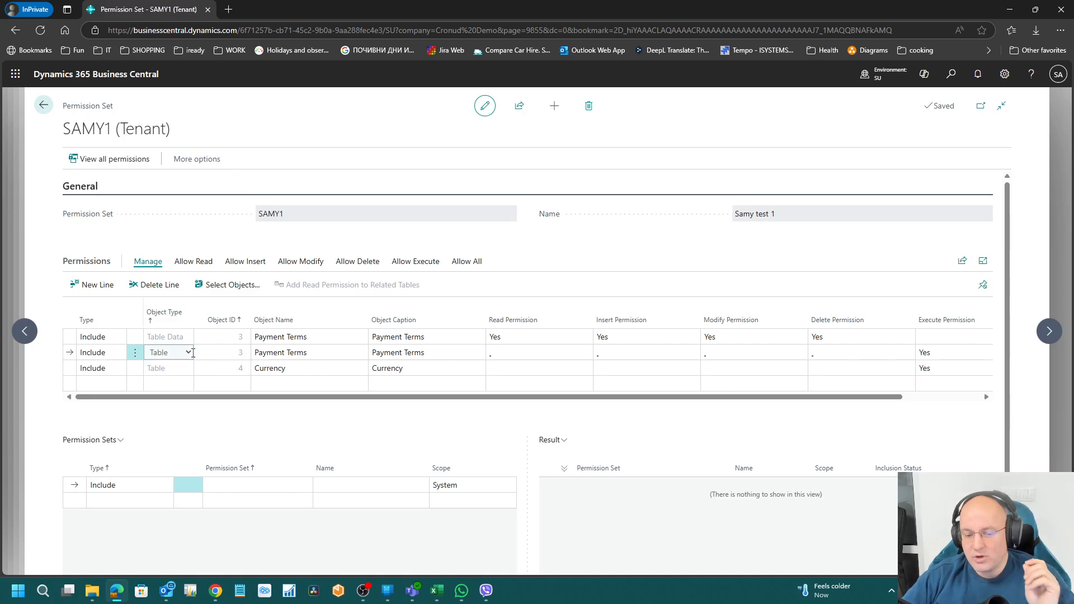
click(144, 288)
key(Return)
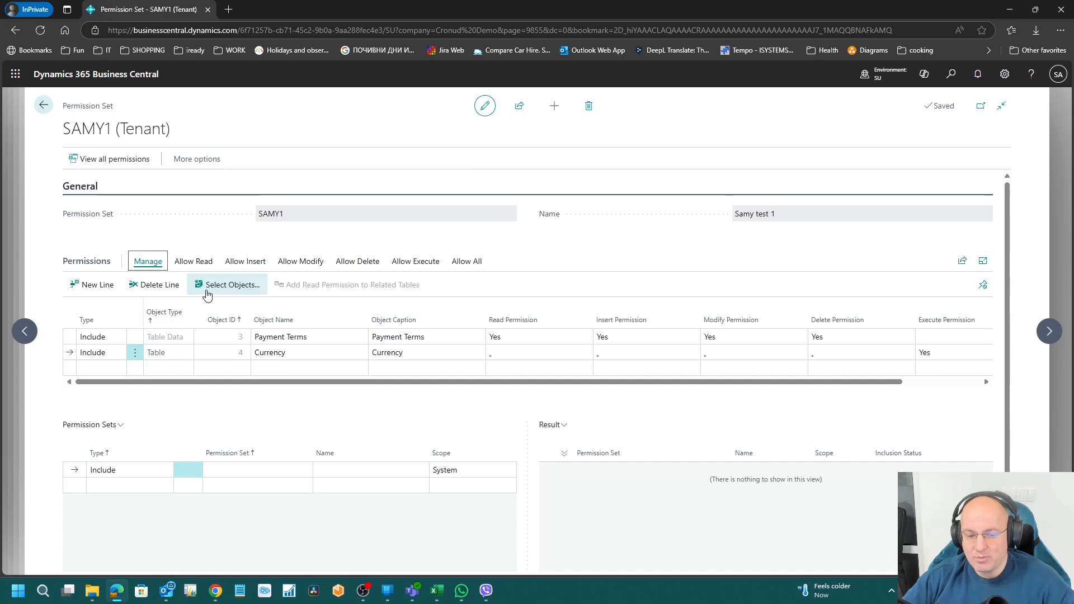
Step: Replace the Currency execute line with an Execute line covering all Table objects
click(219, 353)
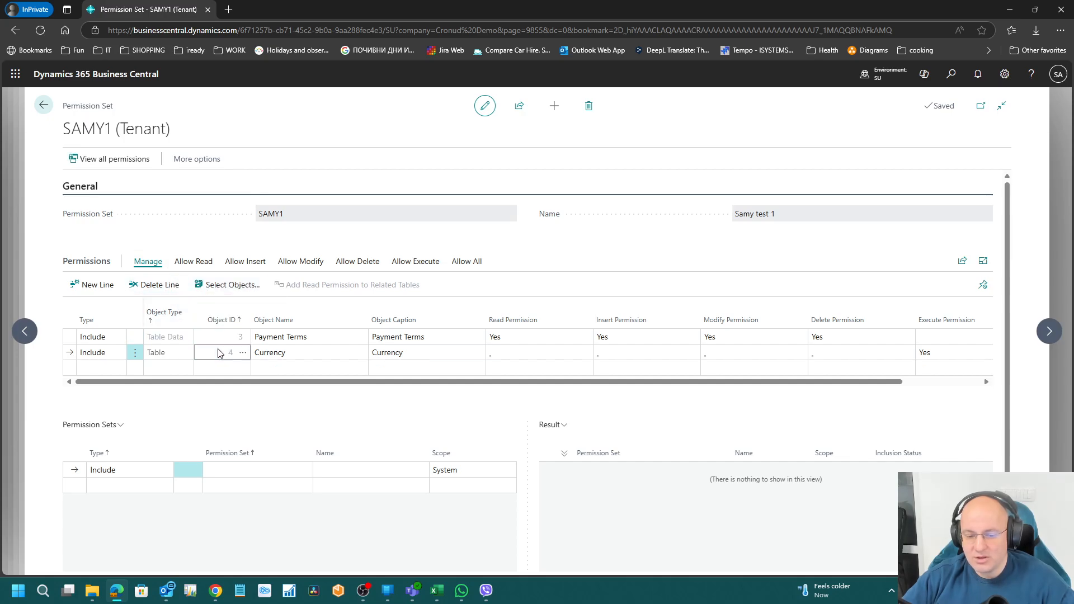
click(137, 285)
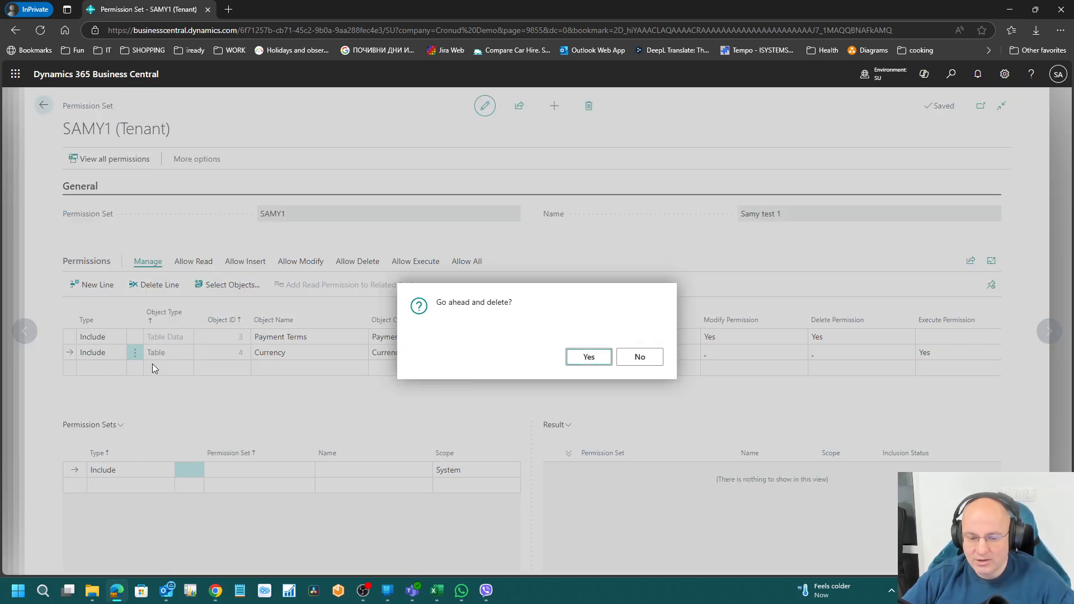
click(582, 358)
click(174, 353)
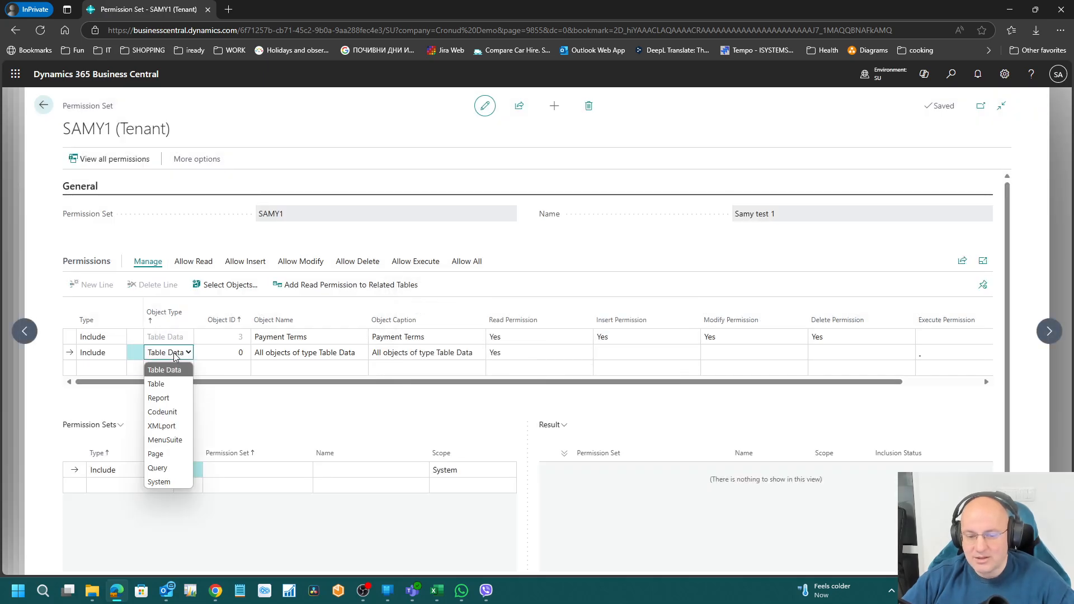
click(182, 383)
Step: Review the Payment Terms table data line's read, insert, modify and delete permissions
click(288, 339)
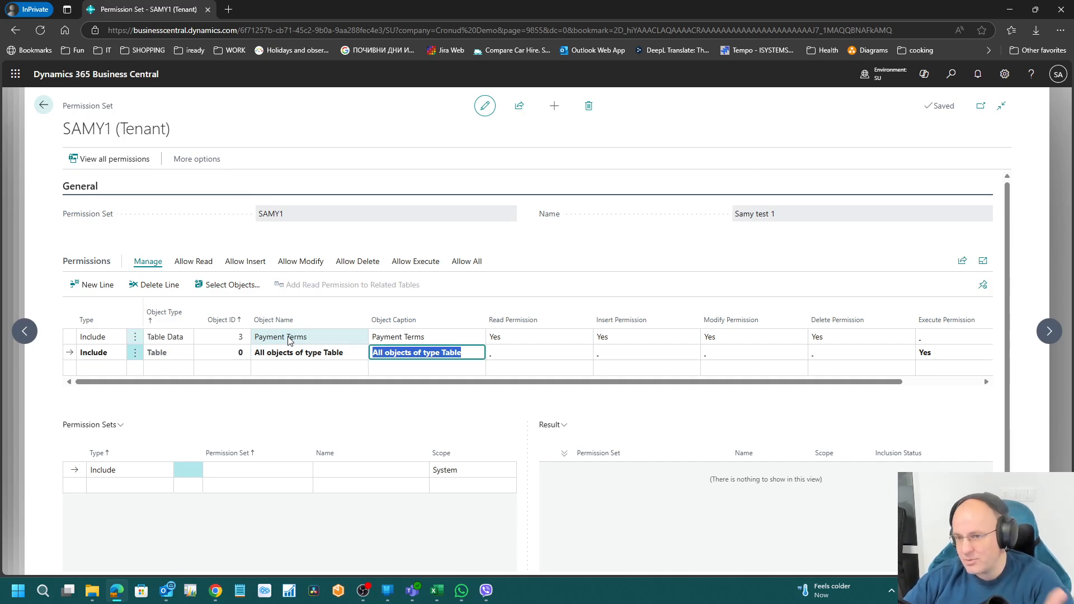
click(270, 334)
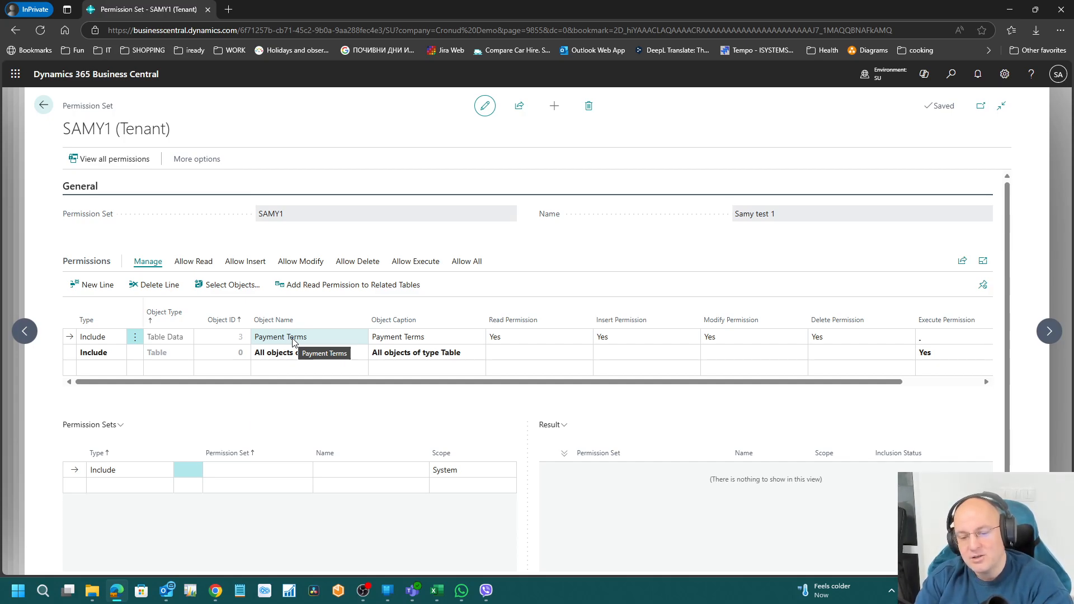
click(291, 353)
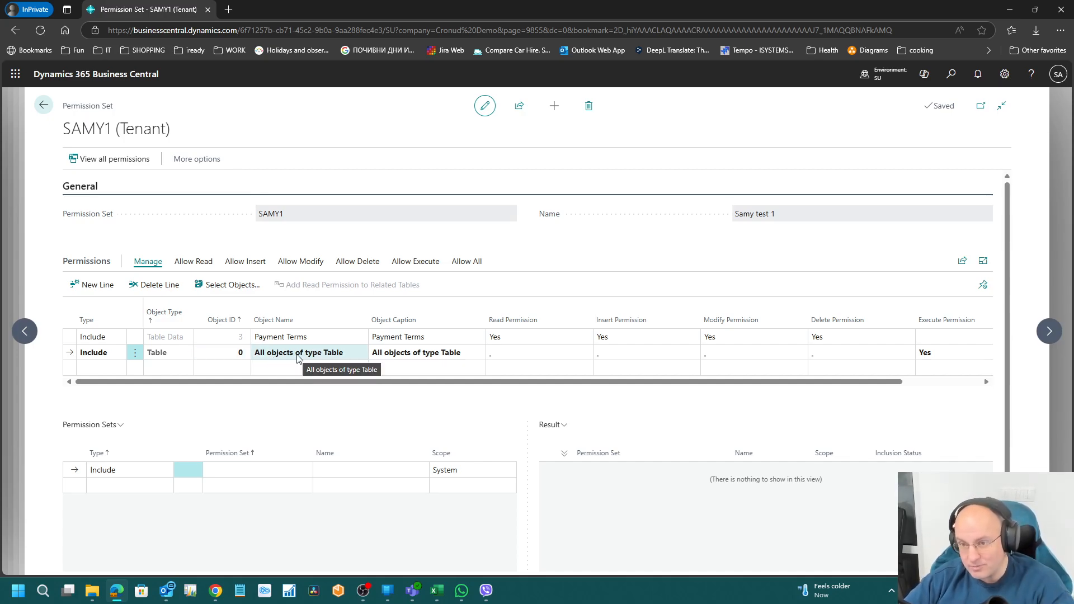
click(293, 343)
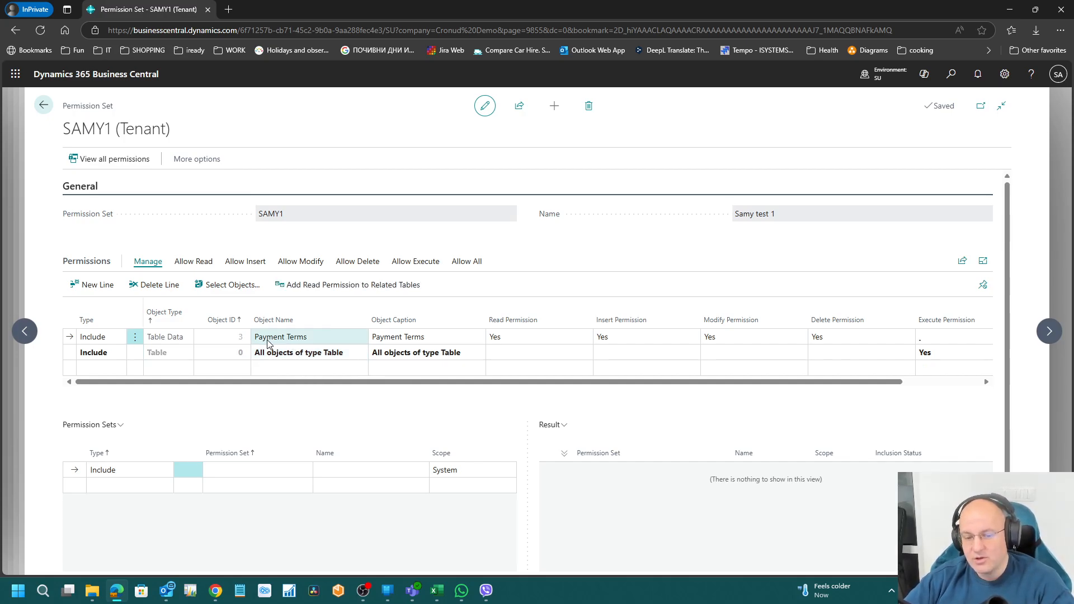
click(165, 336)
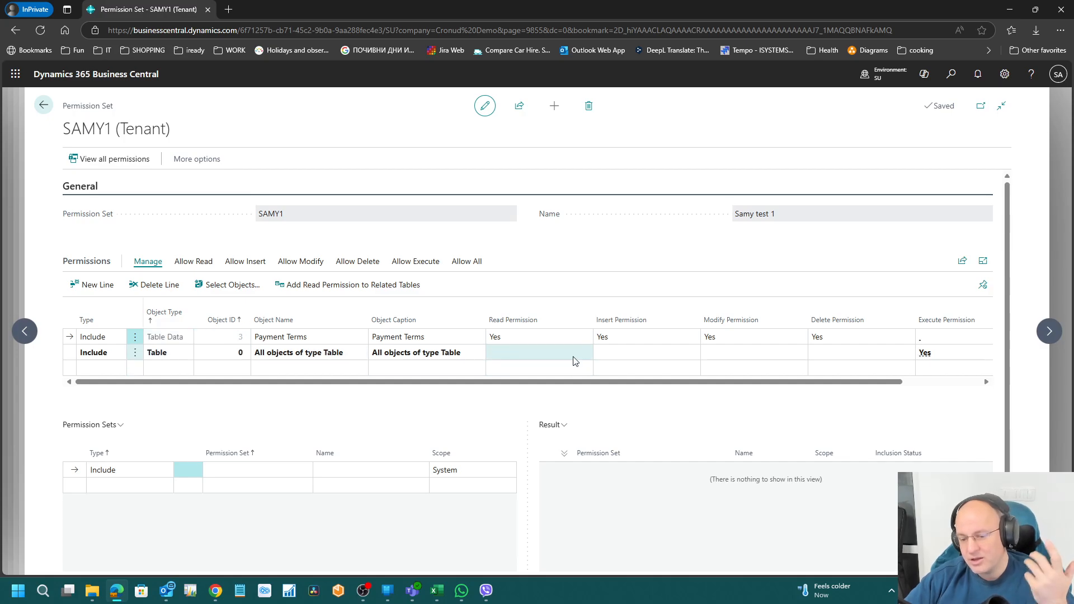
click(523, 341)
click(618, 342)
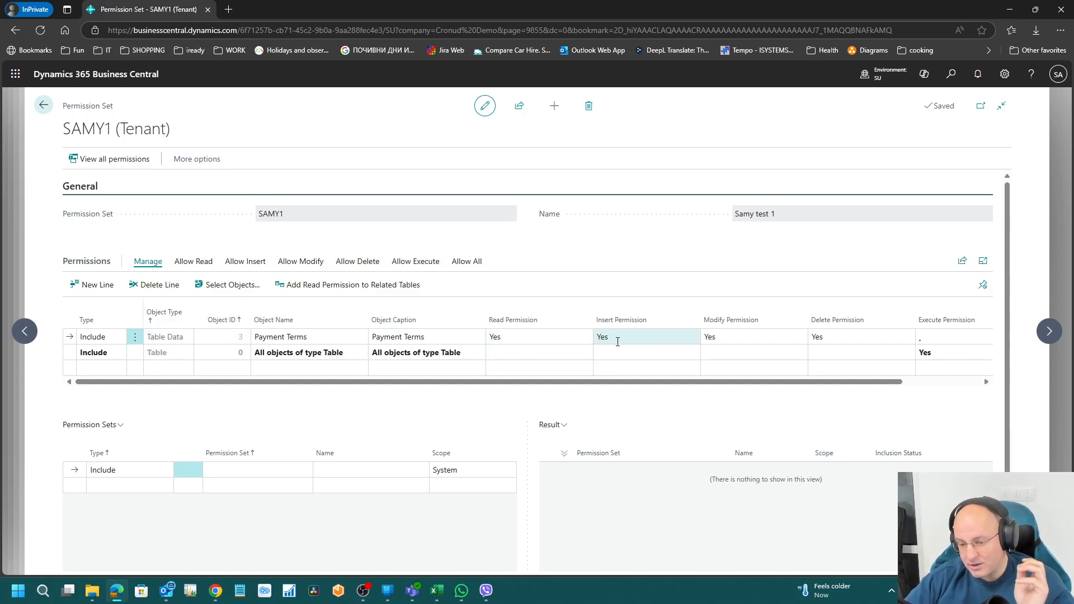
click(748, 338)
click(823, 331)
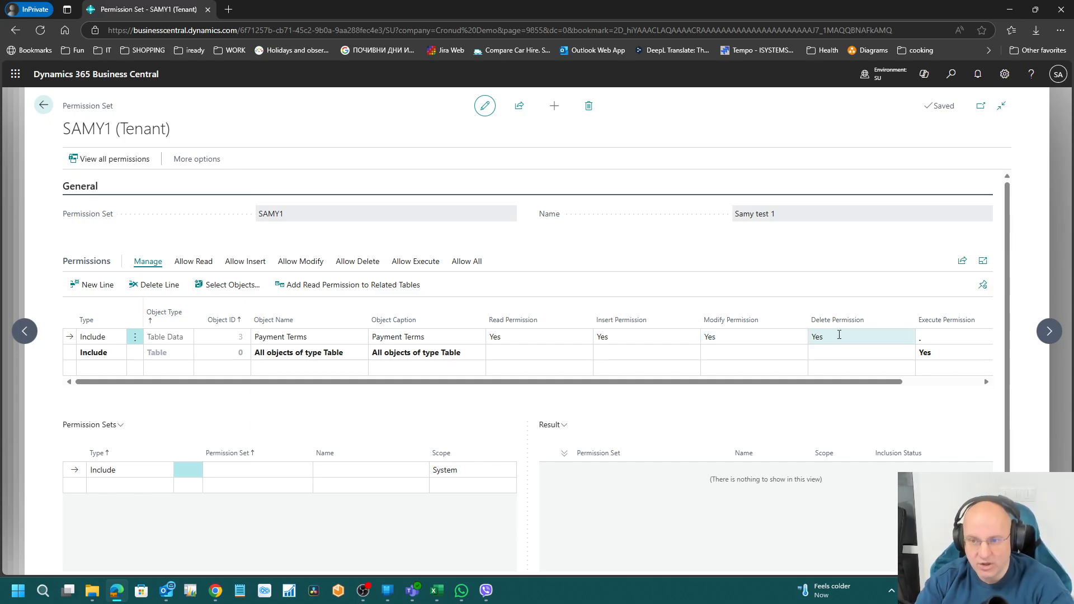
Step: Add a new line for all Table Data objects (Object ID 0) with Read permission
click(84, 367)
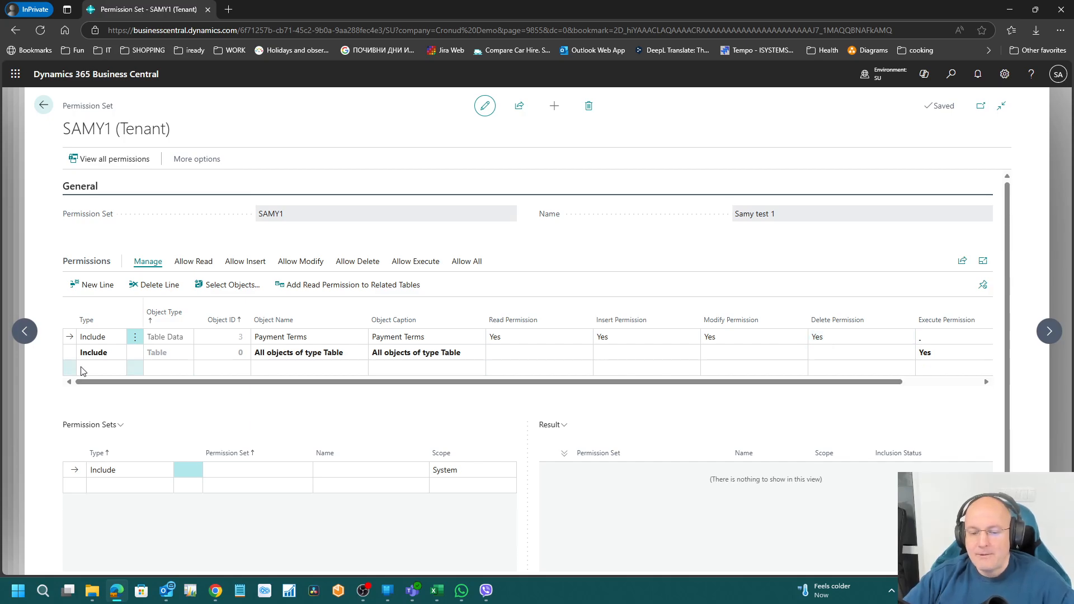
click(285, 361)
click(180, 368)
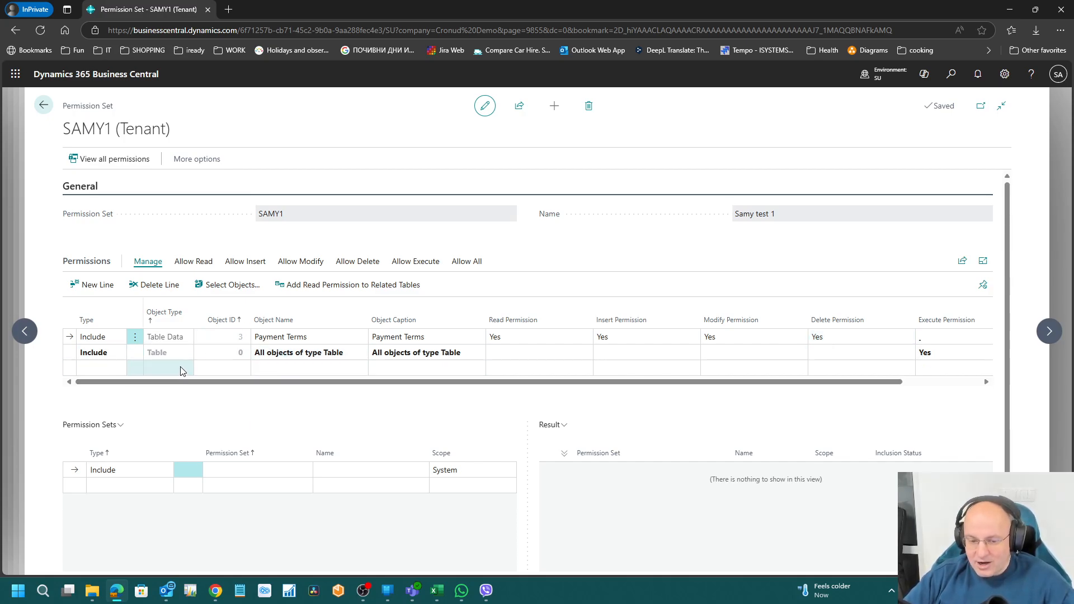
click(183, 369)
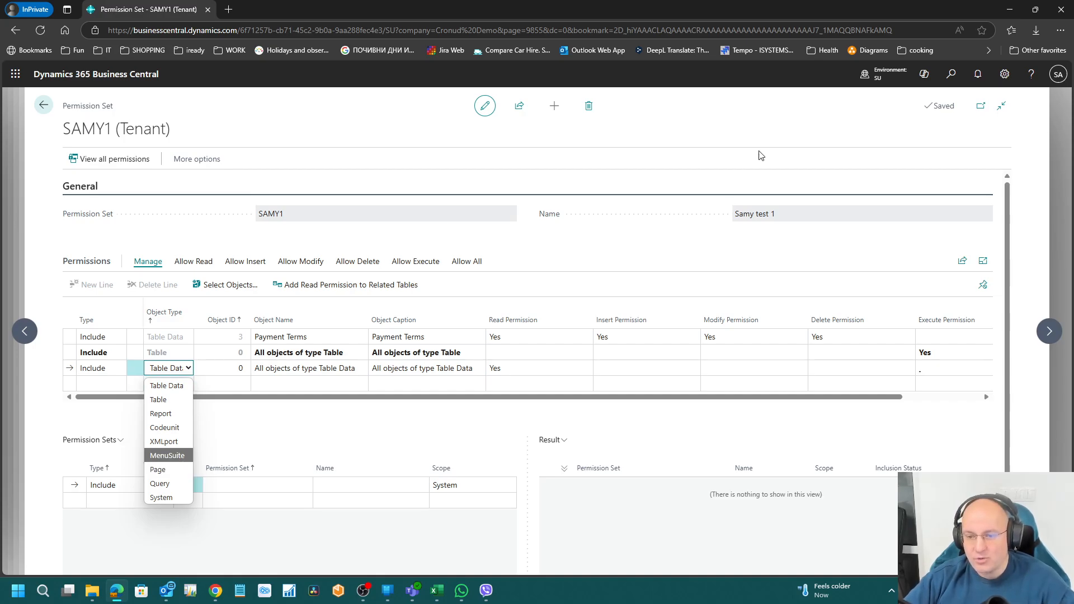
click(951, 73)
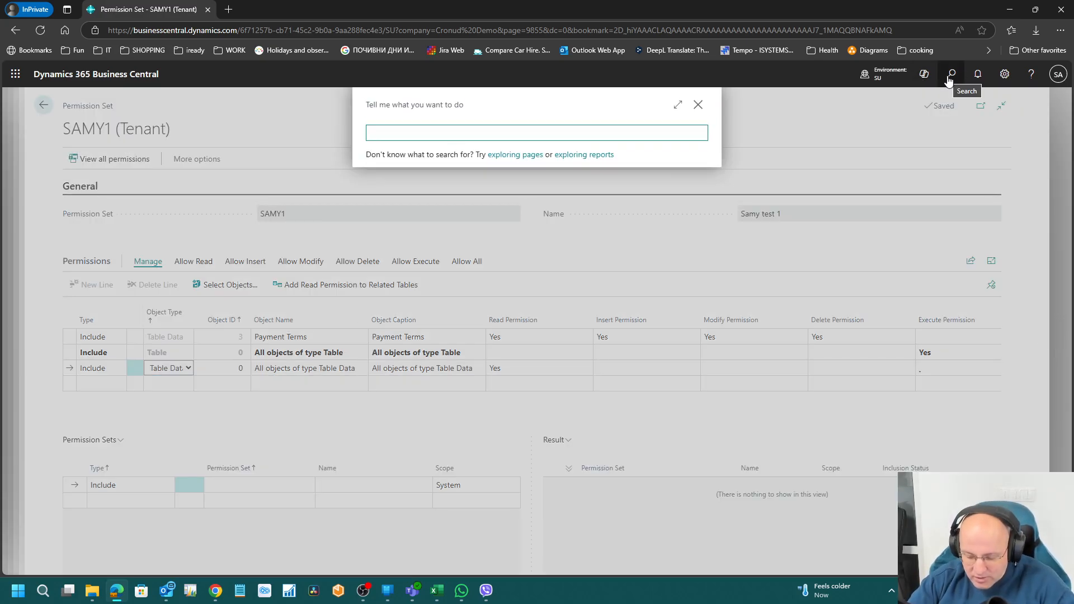
text(pay ter)
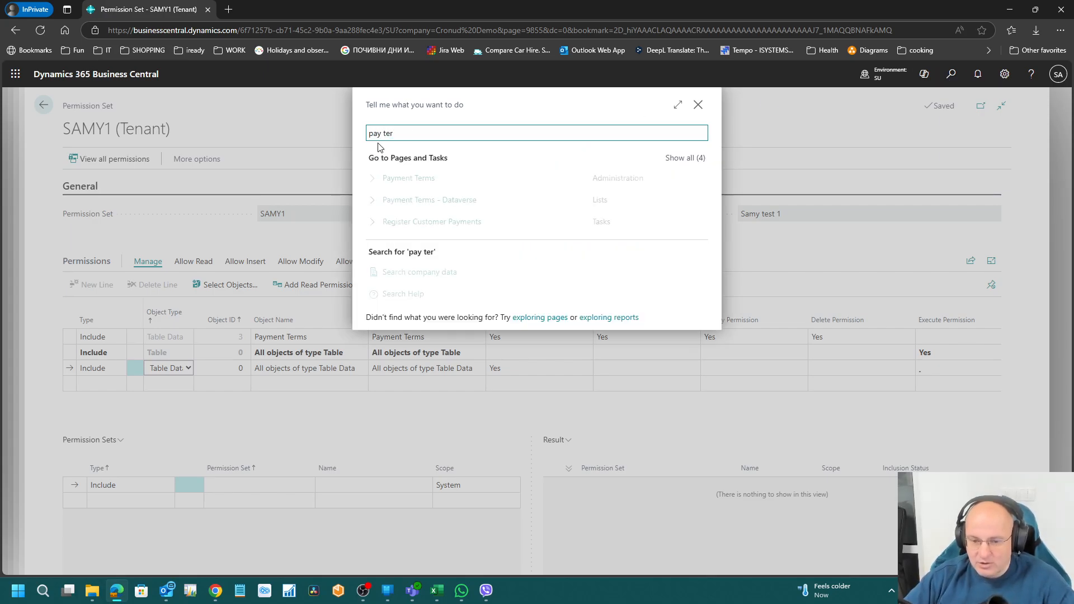
click(432, 179)
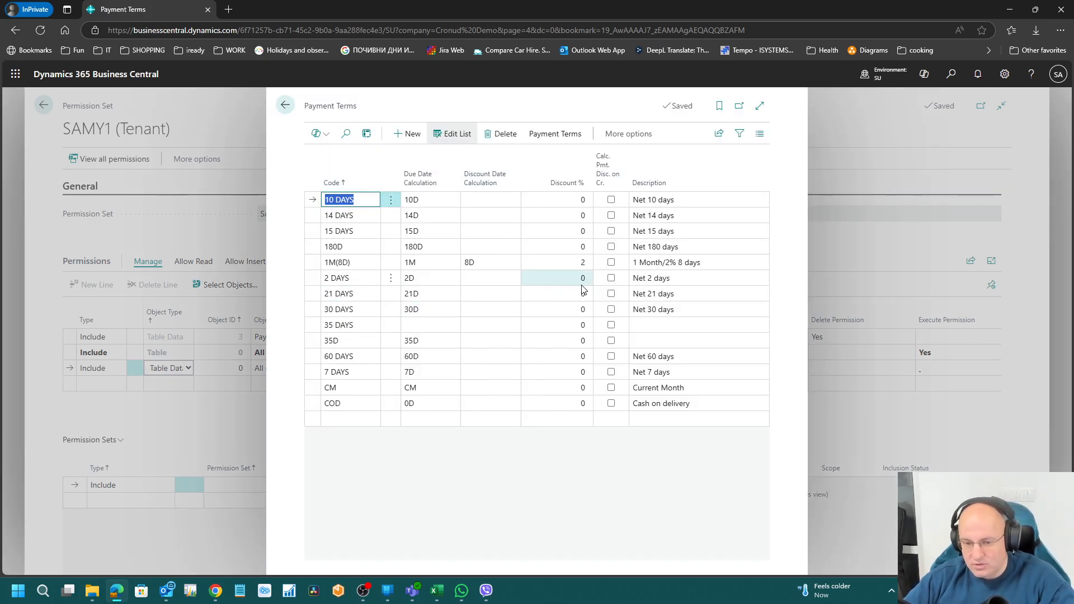
key(ctrl+alt+F1)
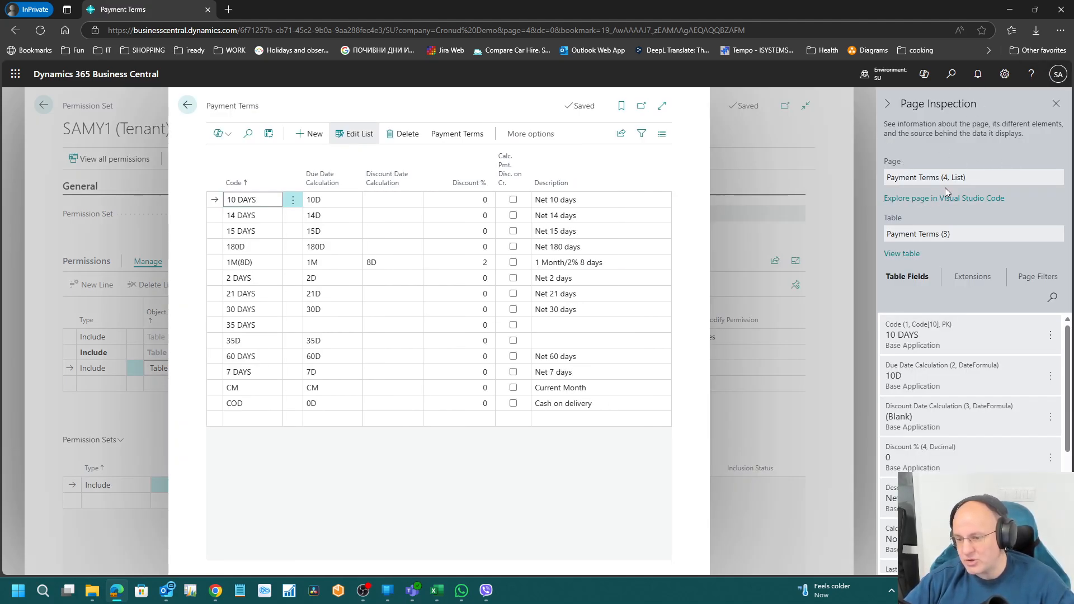
drag(968, 238, 878, 242)
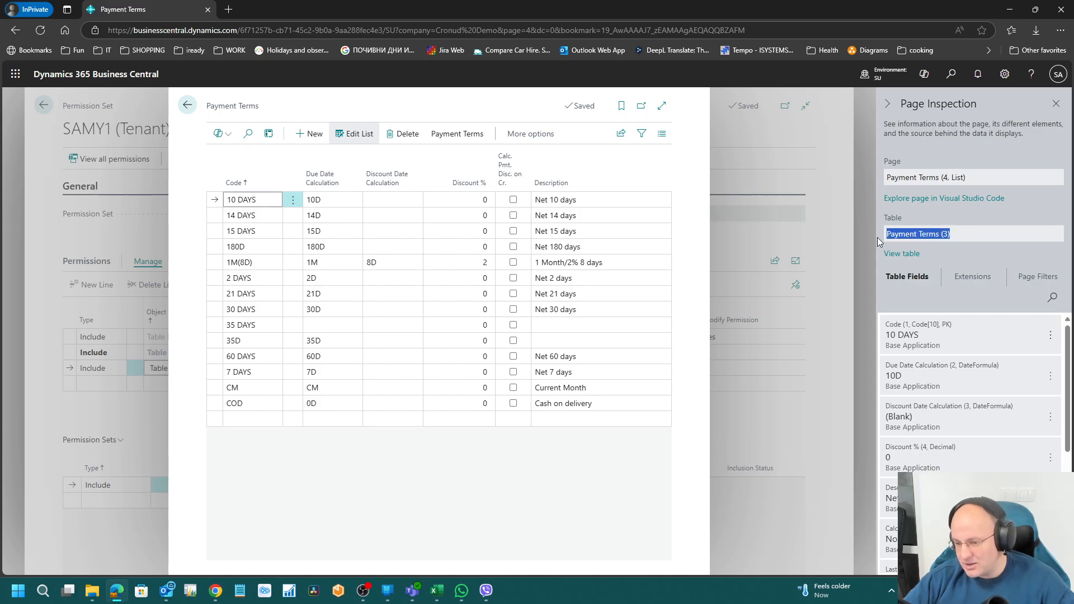
right_click(889, 240)
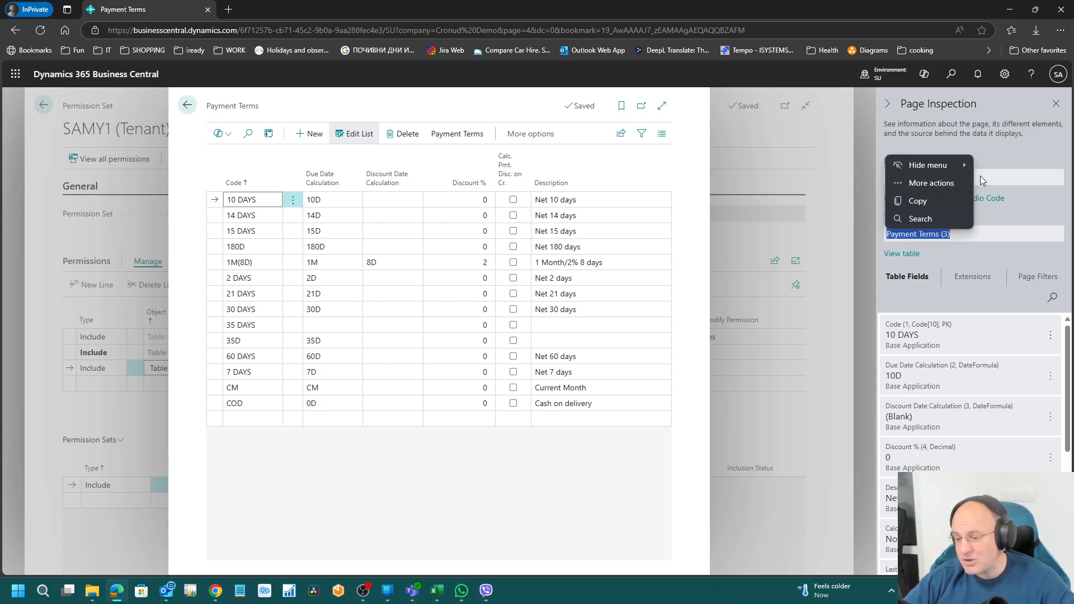
click(980, 176)
drag(984, 175, 884, 176)
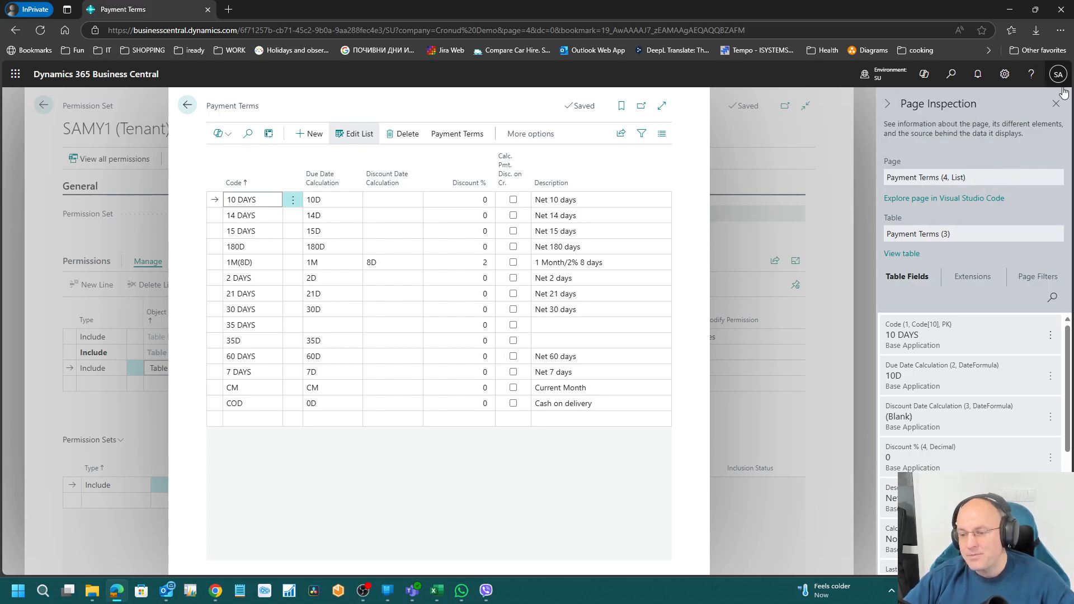
click(1057, 104)
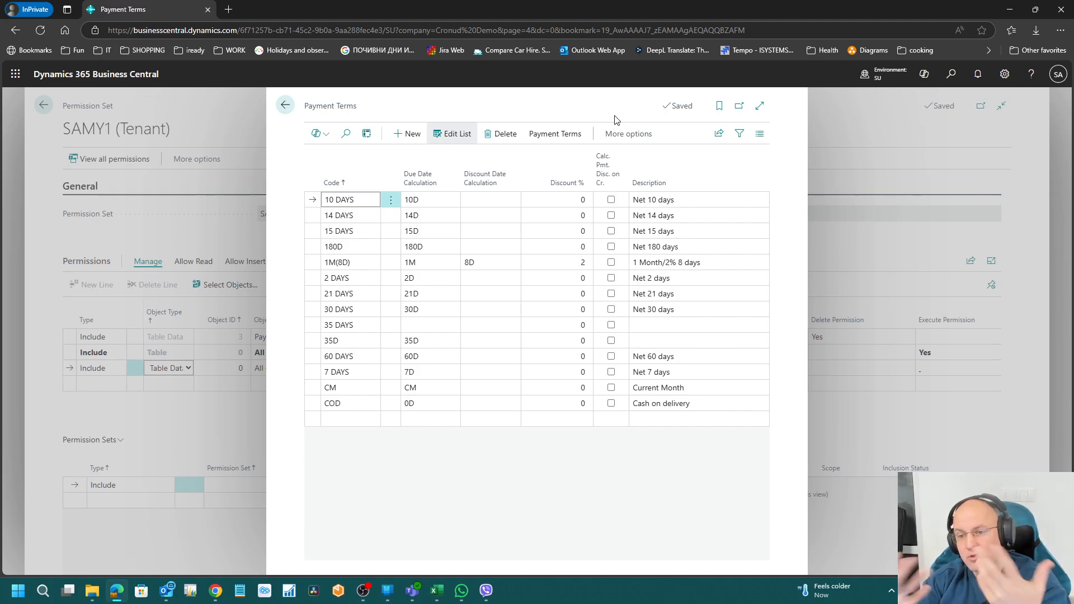
click(514, 233)
key(Up)
key(Up)
key(Down)
key(Down)
key(Down)
key(Down)
key(Down)
key(Down)
key(Down)
key(Down)
key(Down)
key(Down)
key(Down)
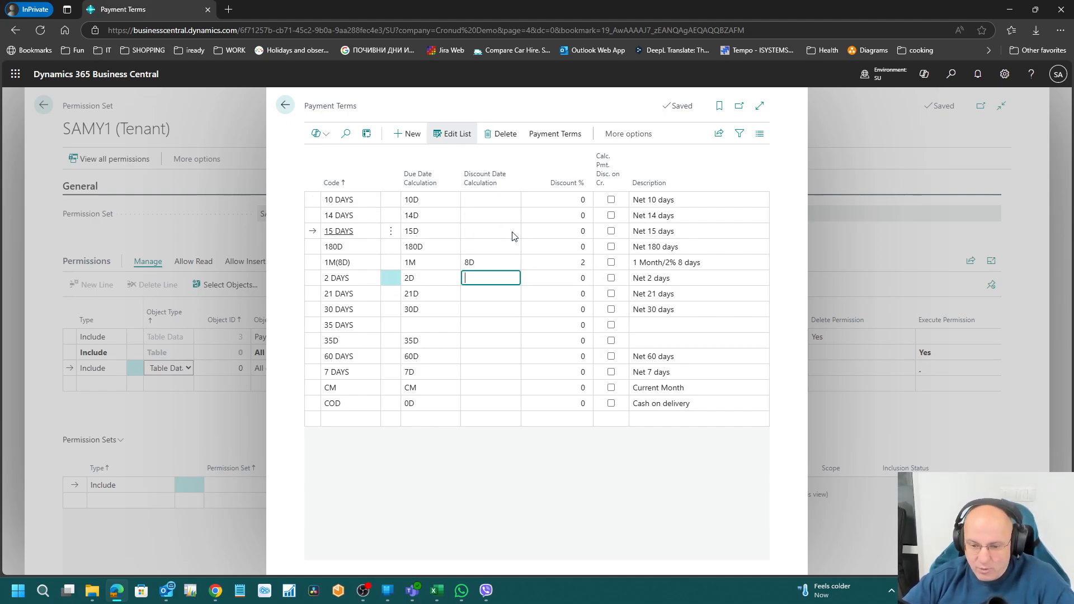
key(Up)
key(Up)
key(Up)
key(Up)
key(Up)
key(Up)
key(Up)
key(Up)
key(Up)
key(Up)
key(Up)
key(Up)
key(Up)
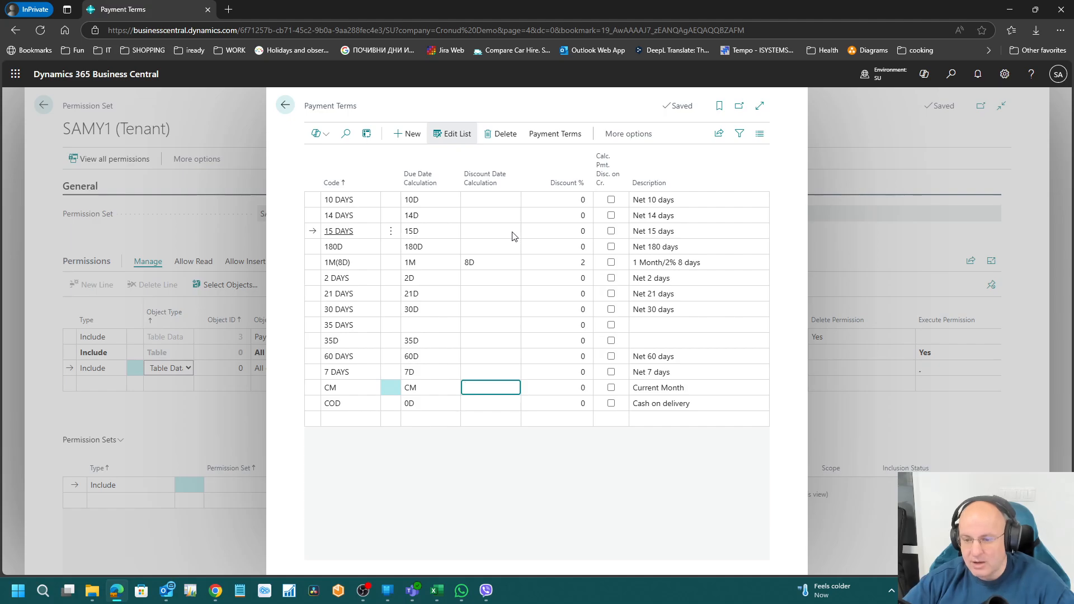
key(Tab)
key(Tab)
key(Tab)
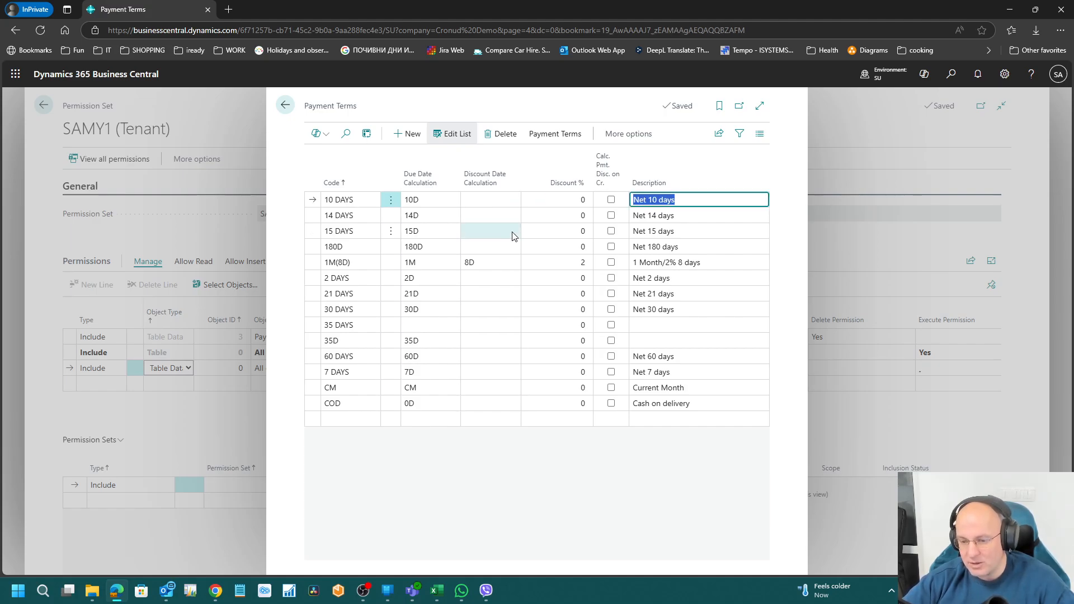
key(shift+Tab)
key(shift+Tab)
key(shift+Tab)
key(shift+Tab)
key(shift+Tab)
key(Escape)
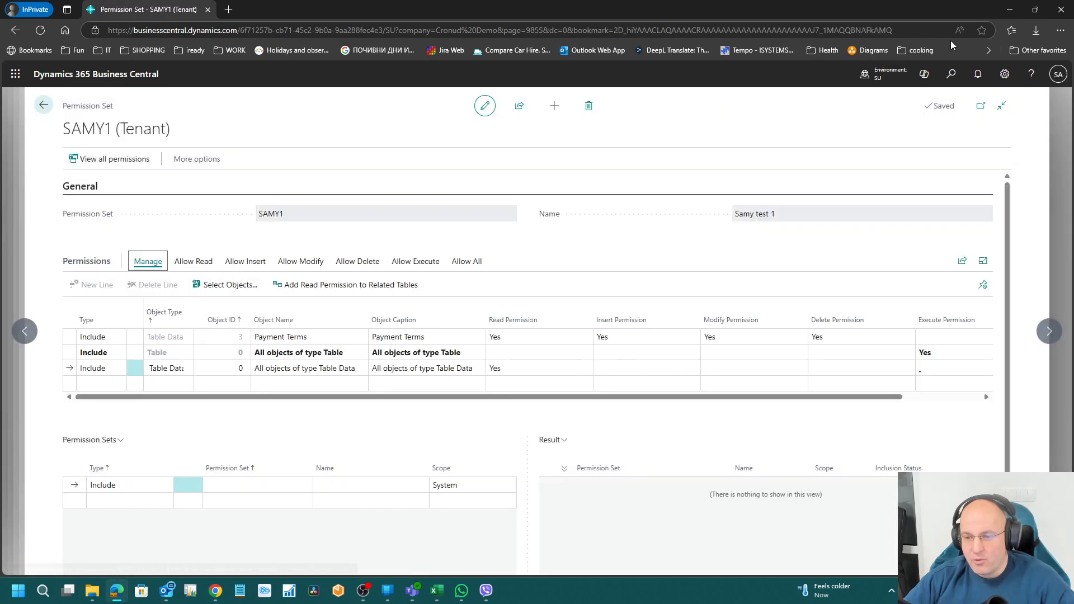
Step: Search 'customers' and open the Customers list
click(949, 77)
text(cus)
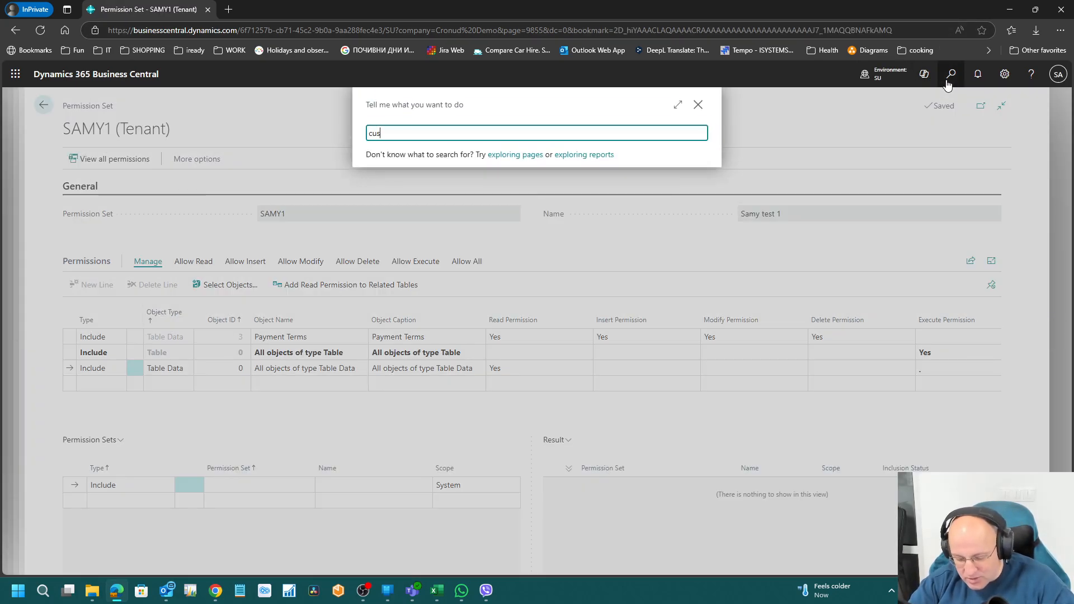
text(tomers)
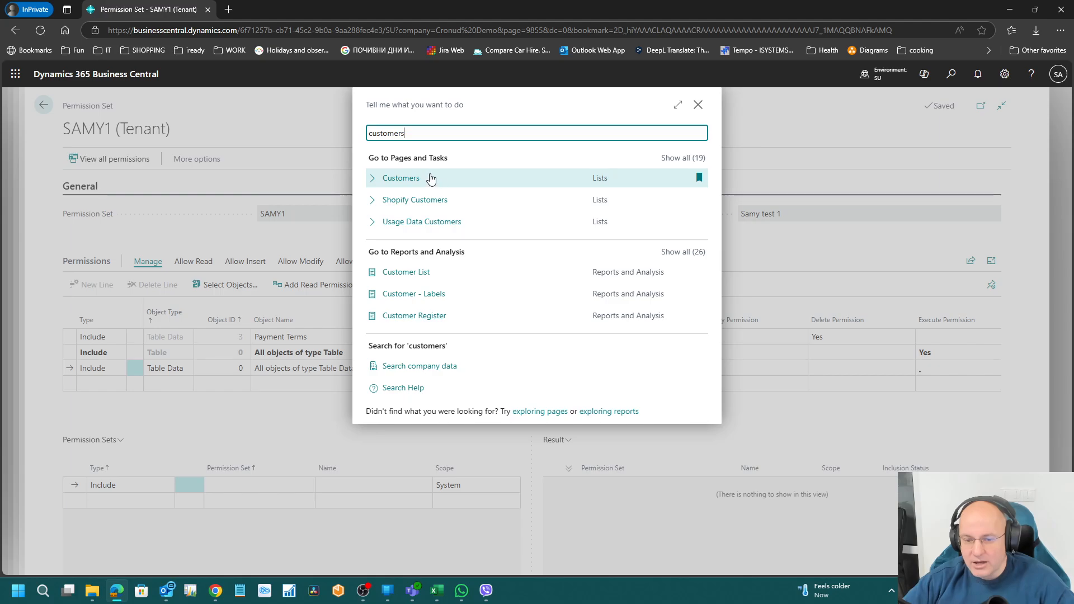
click(430, 178)
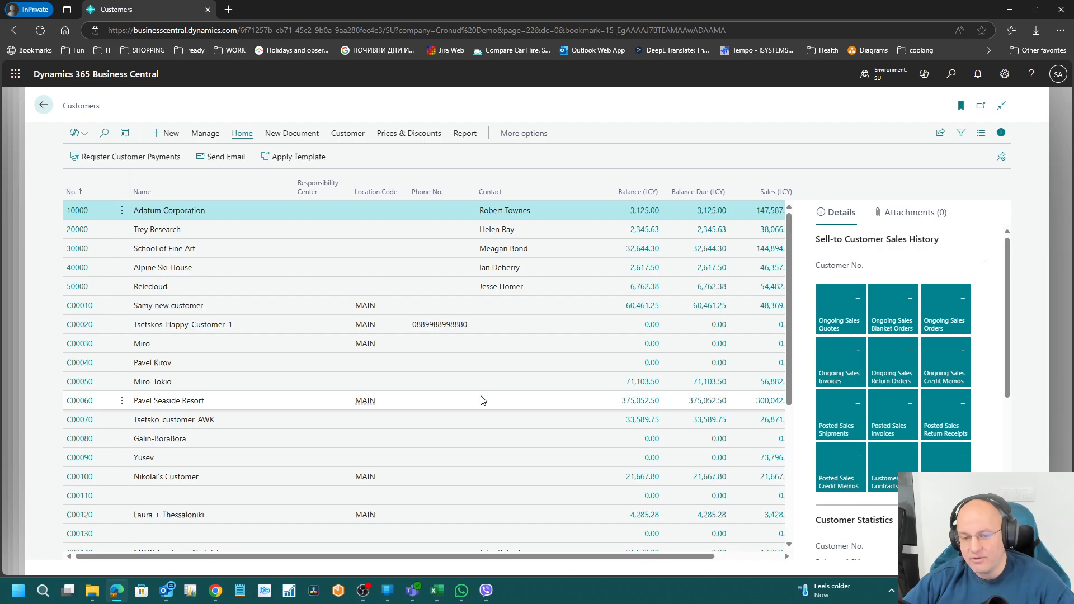
Step: Browse a customer row's columns and open that customer's card
click(243, 324)
key(Up)
key(Up)
key(Up)
key(Up)
key(Up)
key(Up)
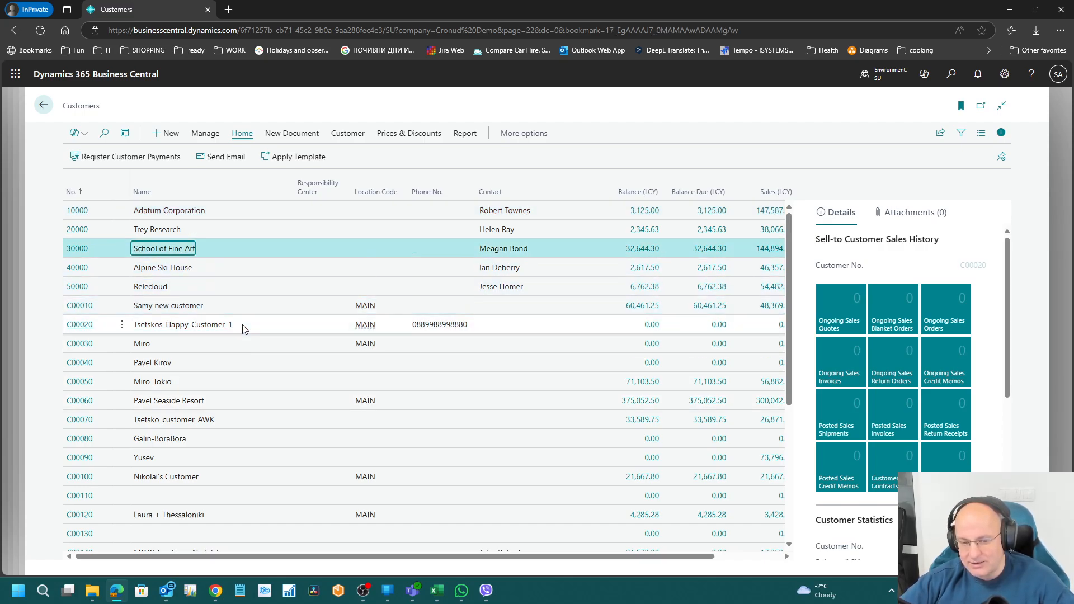
key(Down)
key(Down)
key(Down)
key(Down)
key(Down)
key(Right)
key(Right)
key(Right)
key(Right)
key(Right)
key(Right)
key(Right)
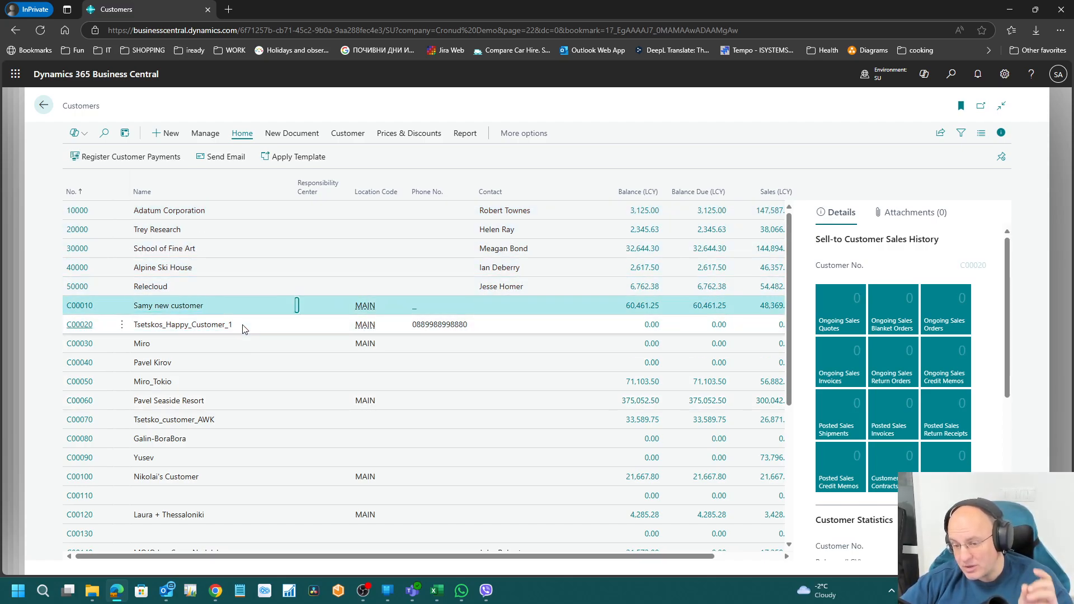
key(Right)
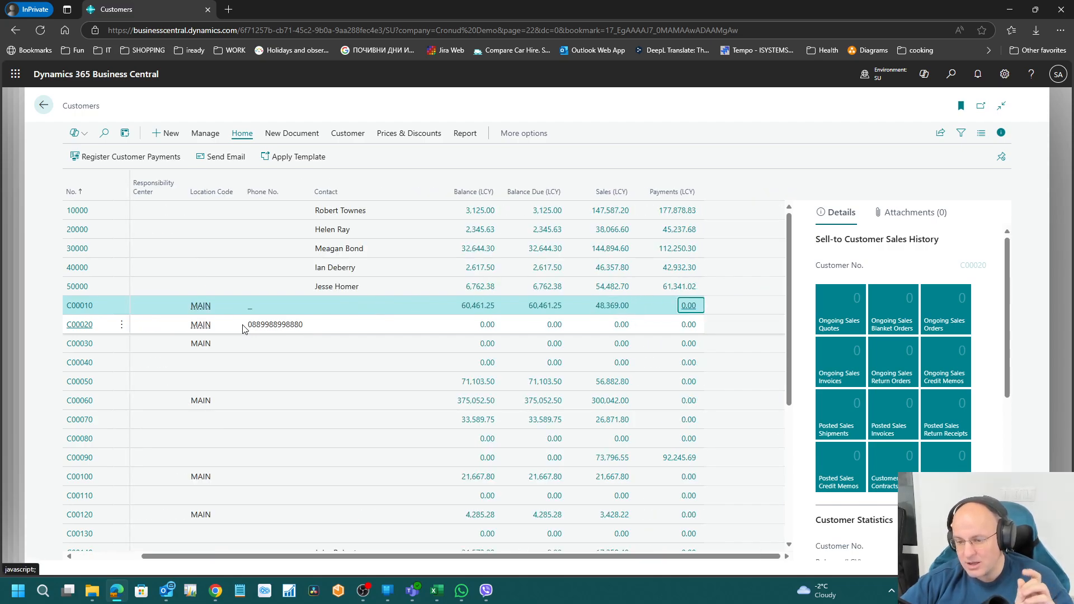
key(Left)
key(Left)
key(Home)
key(Left)
key(Left)
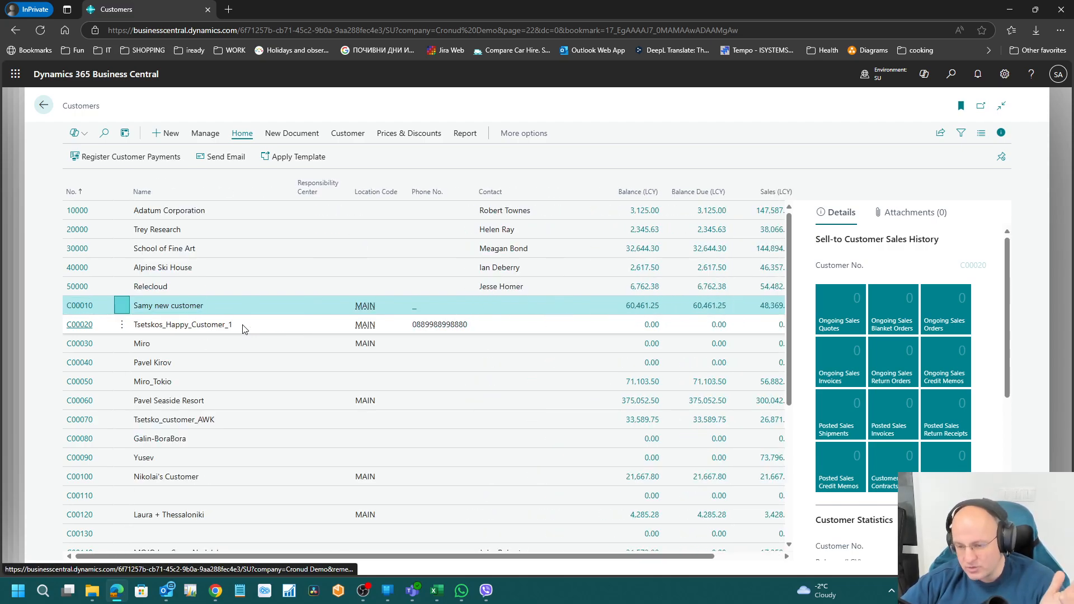
key(End)
key(Left)
key(Left)
key(Left)
key(Left)
key(Left)
key(Left)
key(Left)
key(Left)
key(Left)
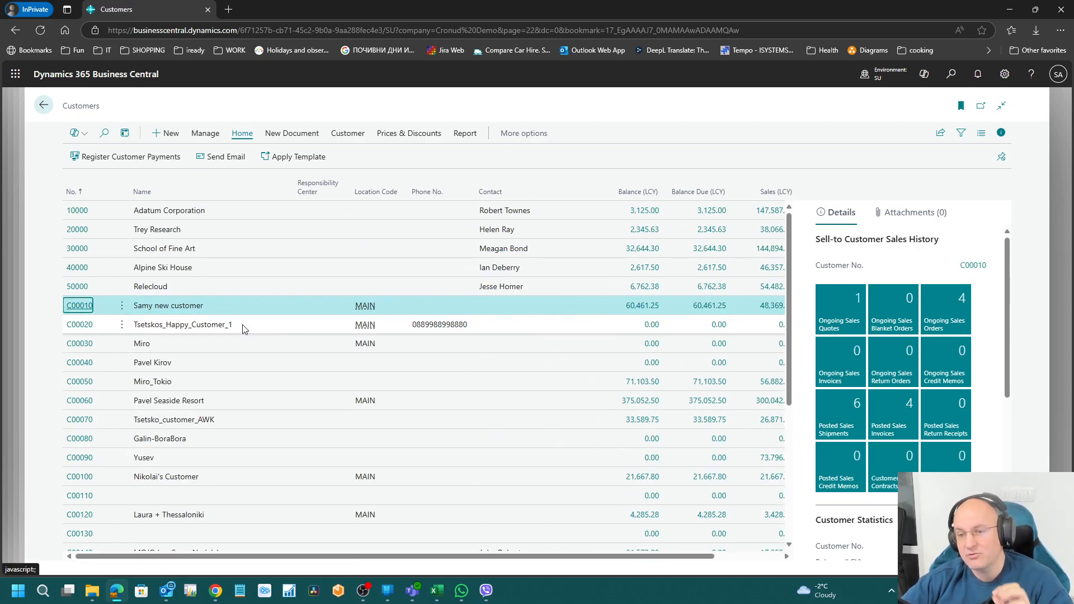
key(Right)
key(Right)
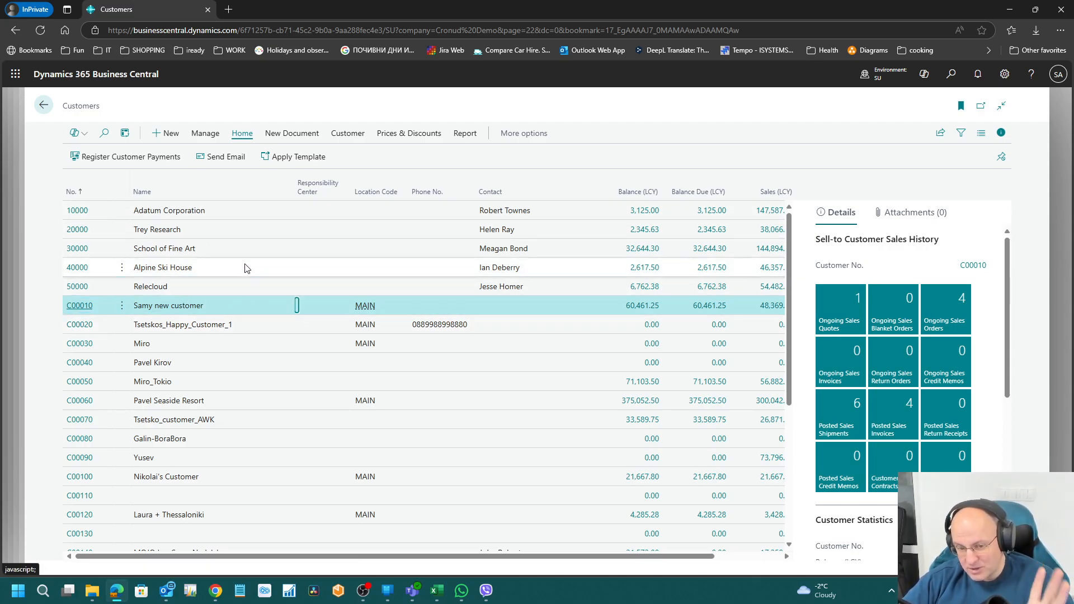
scroll(938, 291, down, 5)
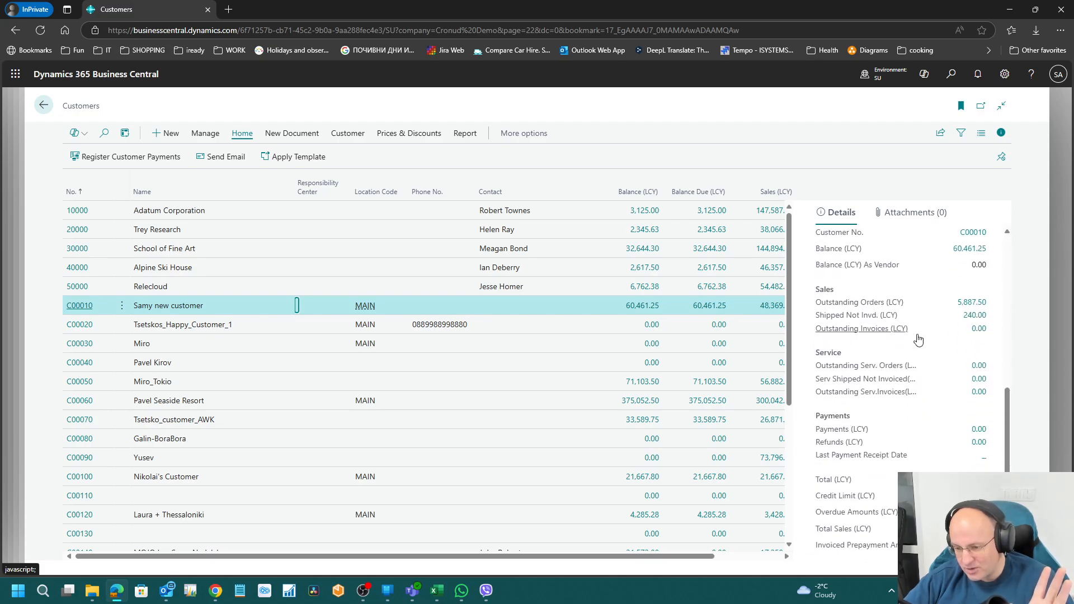
scroll(911, 384, up, 5)
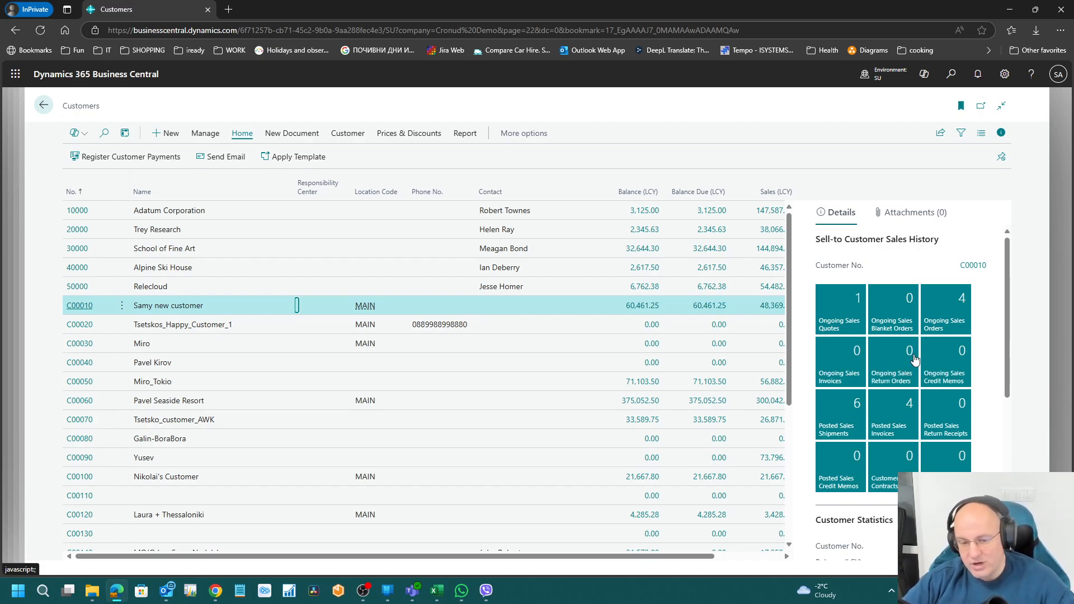
click(76, 307)
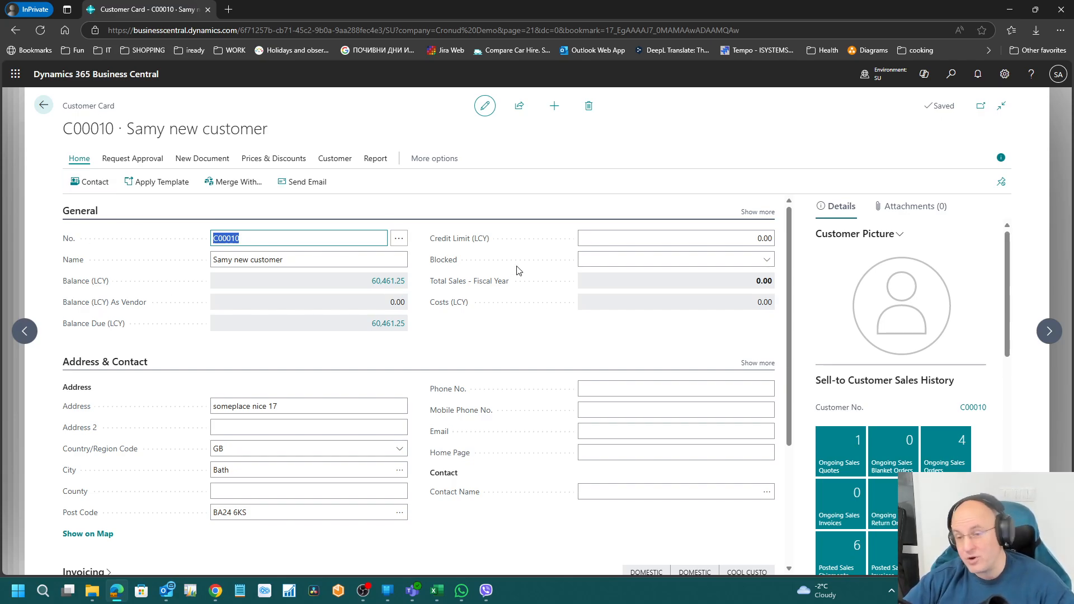
Step: Show Invoicing, inspect the card with Ctrl+Alt+F1, and view the Customer table (18)
scroll(535, 289, down, 3)
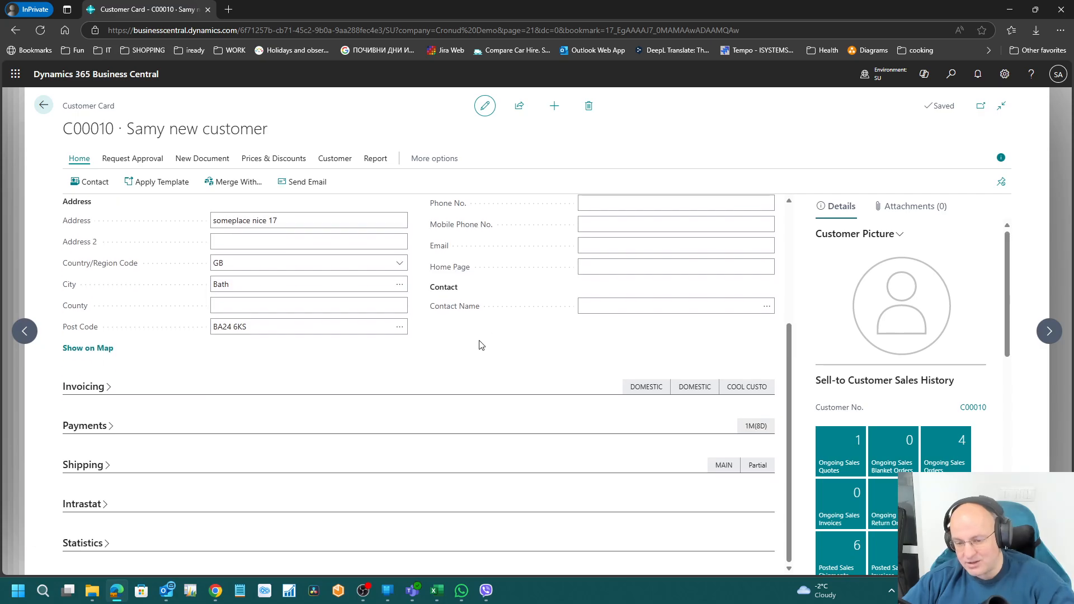
scroll(477, 343, up, 3)
click(111, 363)
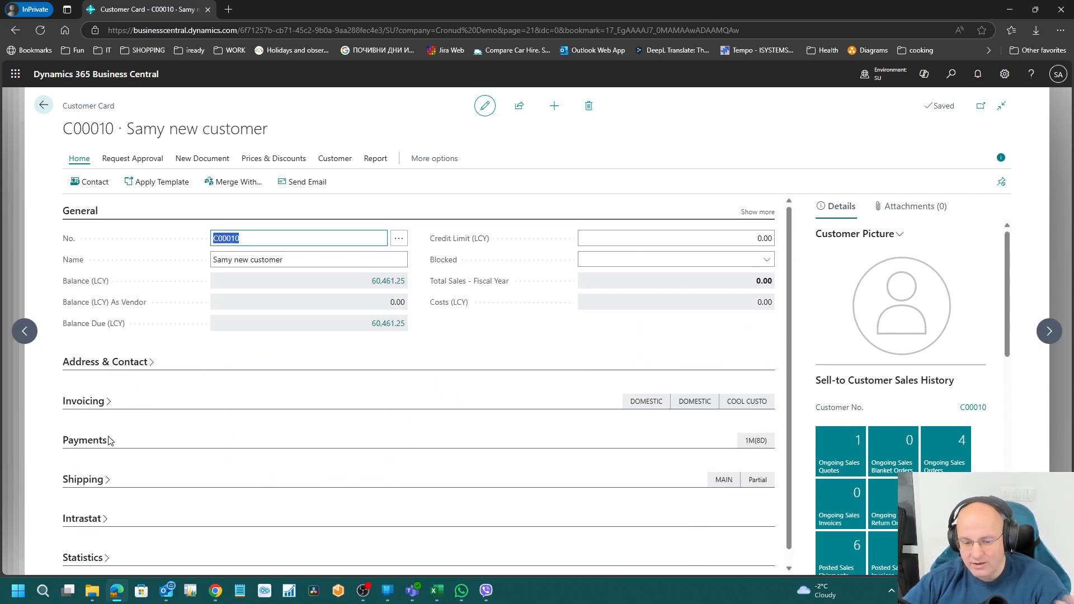
click(89, 401)
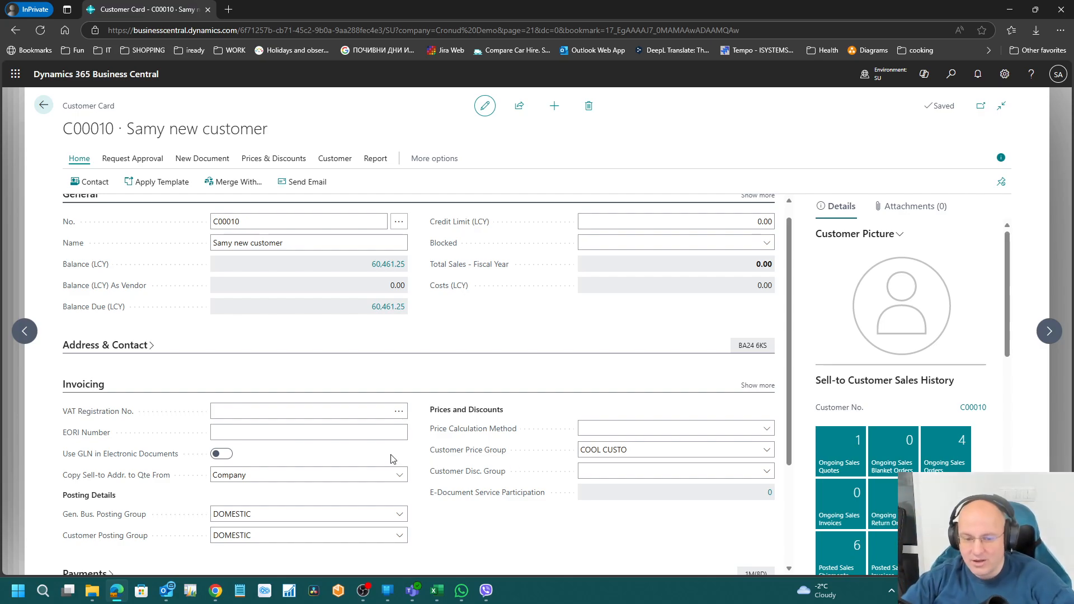
key(ctrl+alt+F1)
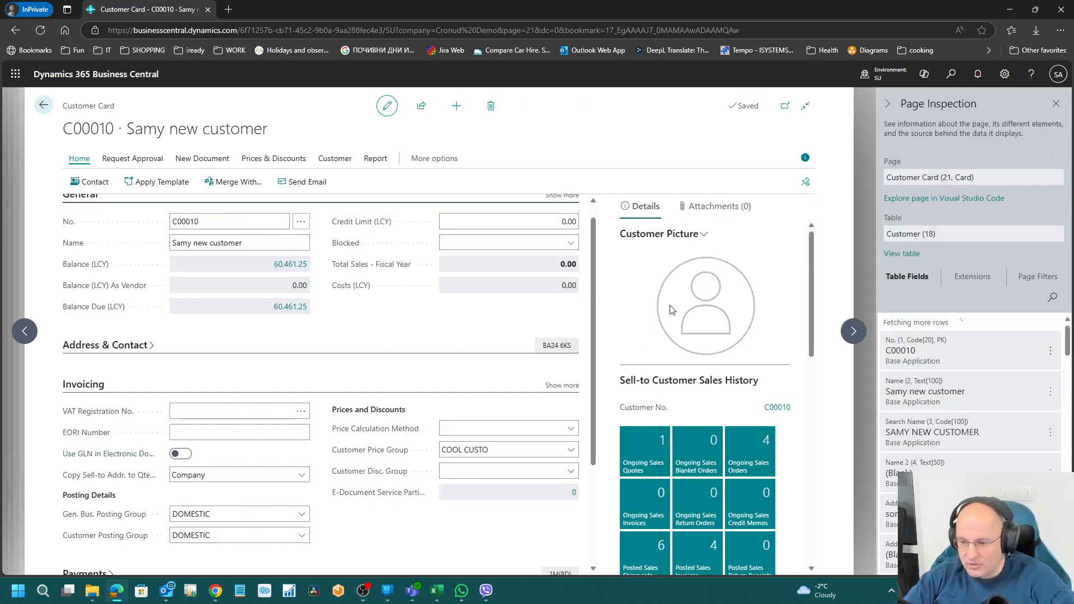
click(904, 254)
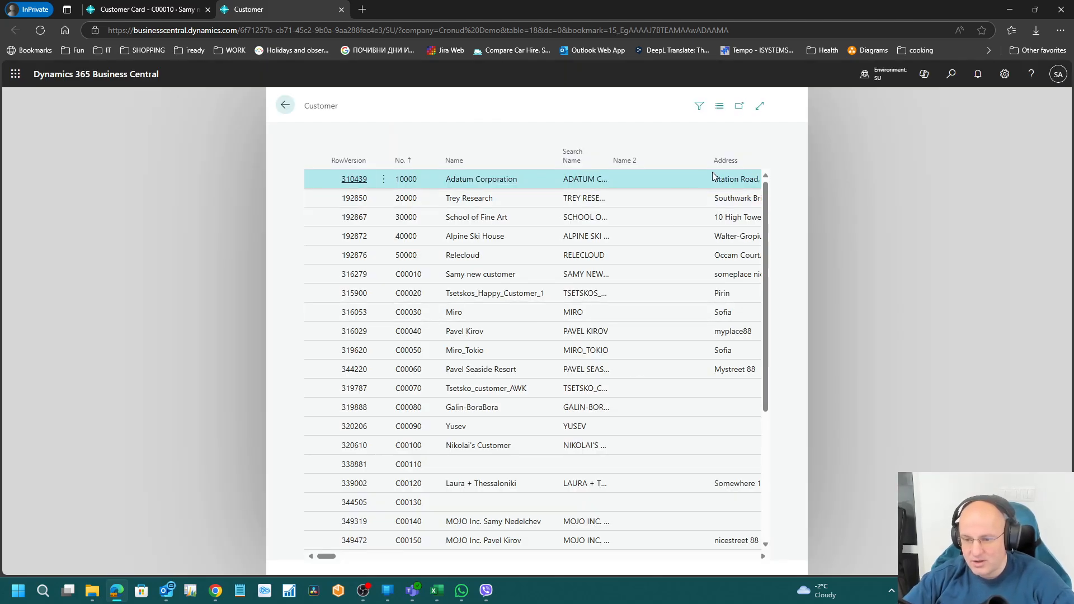
Step: Widen the Customer table view, scroll through its columns, then close that tab
click(759, 105)
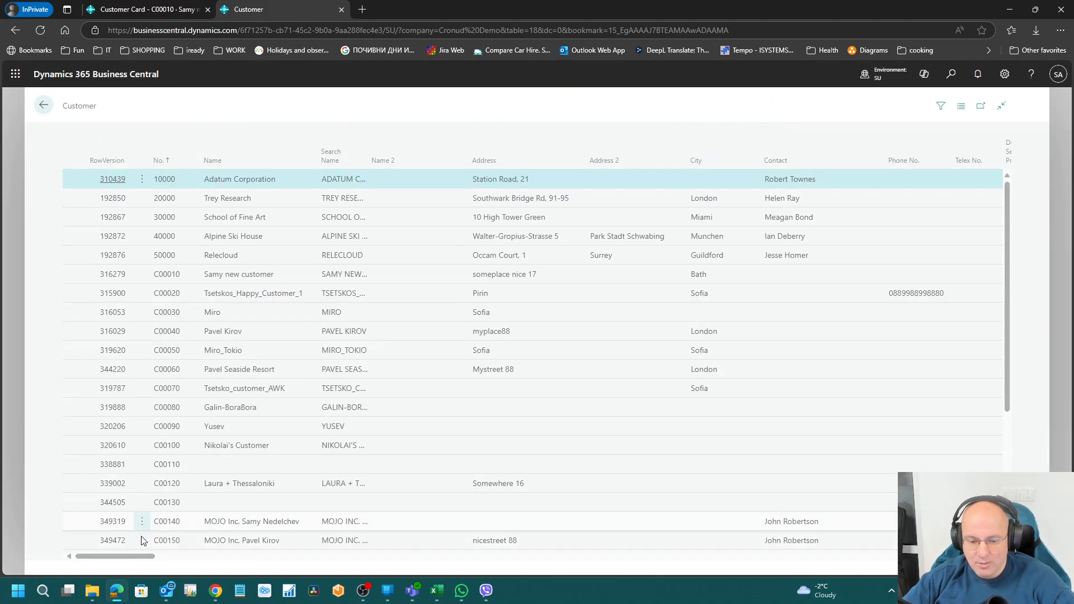
mouse_move(140, 556)
mouse_down()
mouse_move(951, 558)
mouse_move(152, 555)
mouse_up()
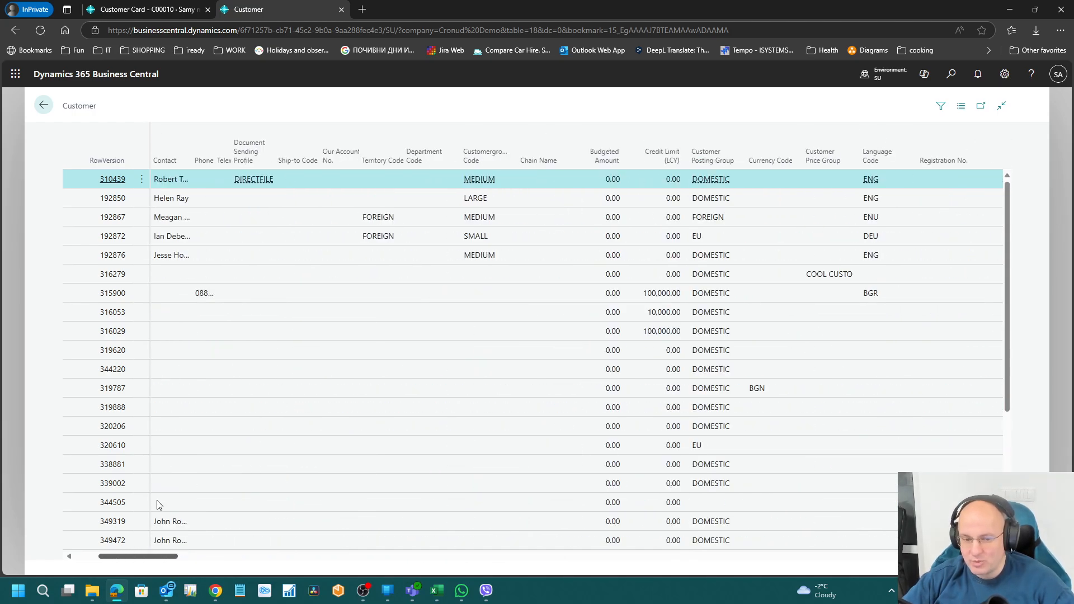
click(341, 10)
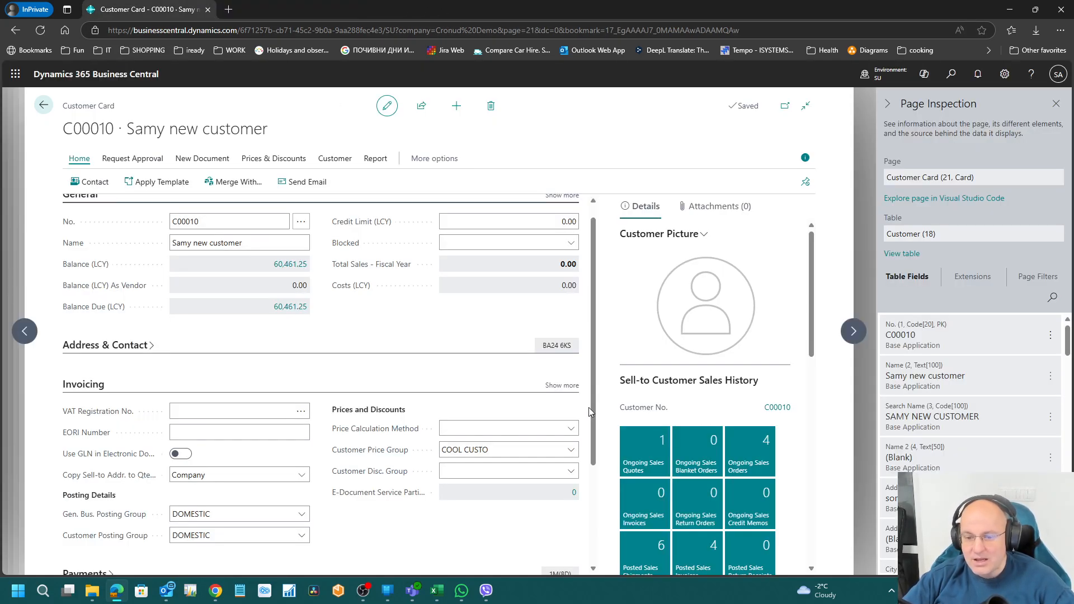
Step: Navigate back to Permission Sets, filter by 'samy' and reopen SAMY1's permission lines
click(43, 105)
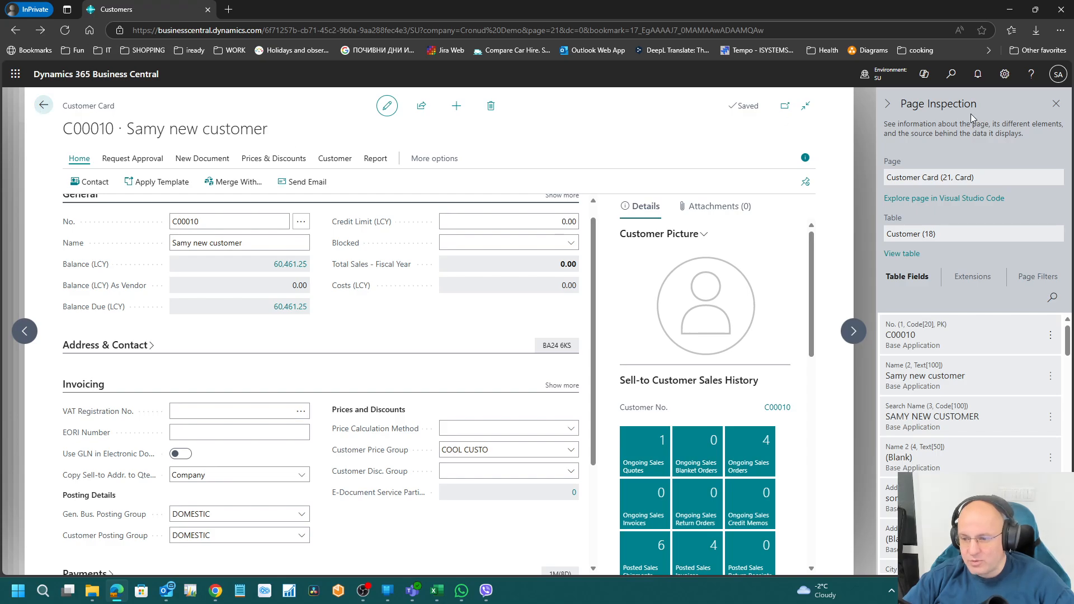
click(1056, 104)
click(43, 104)
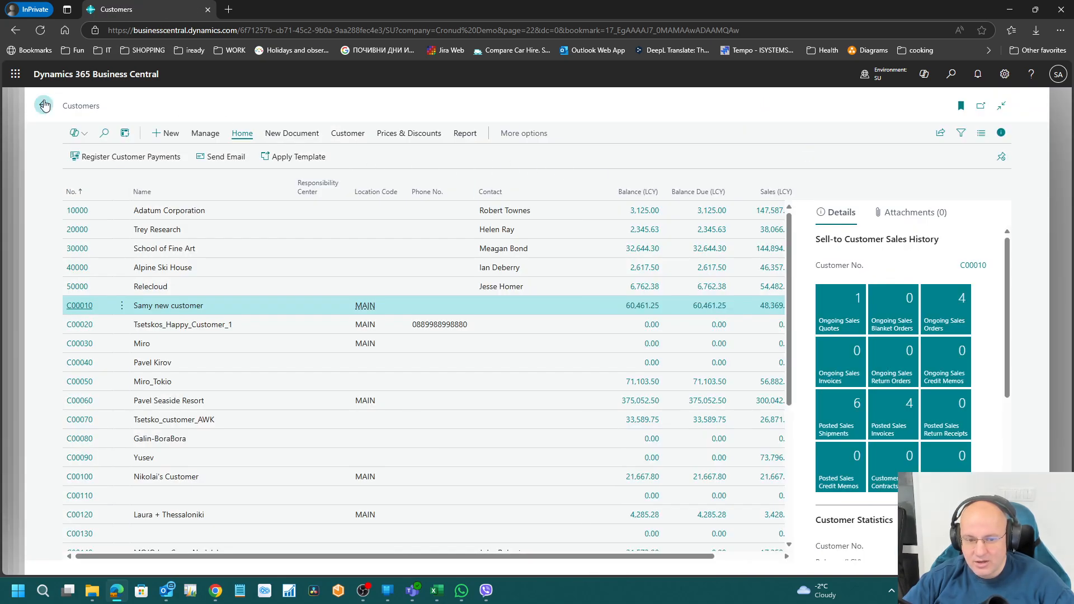
click(43, 104)
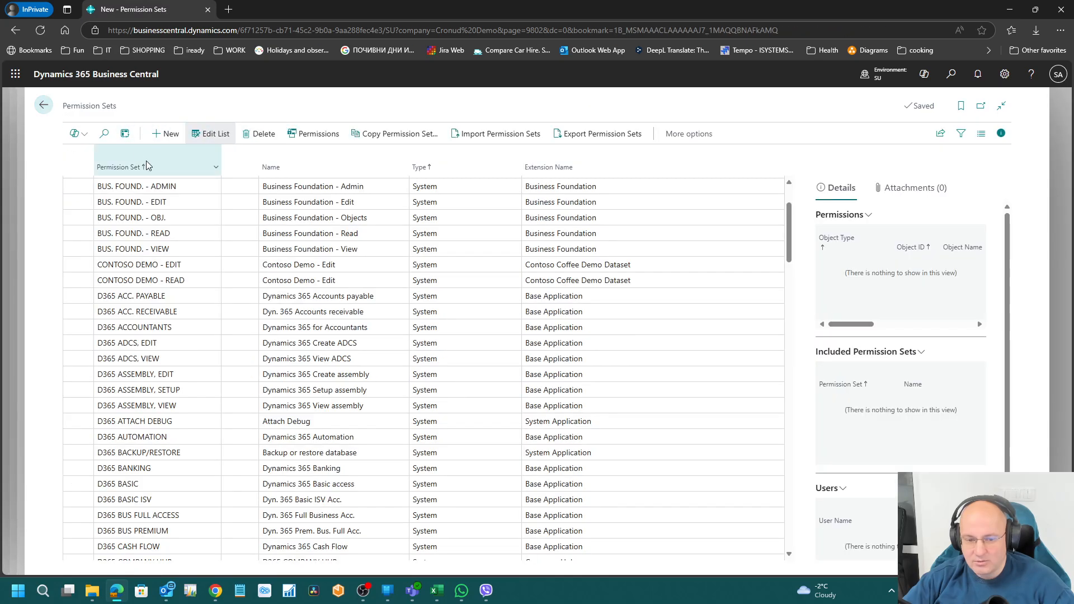
scroll(191, 399, down, 5)
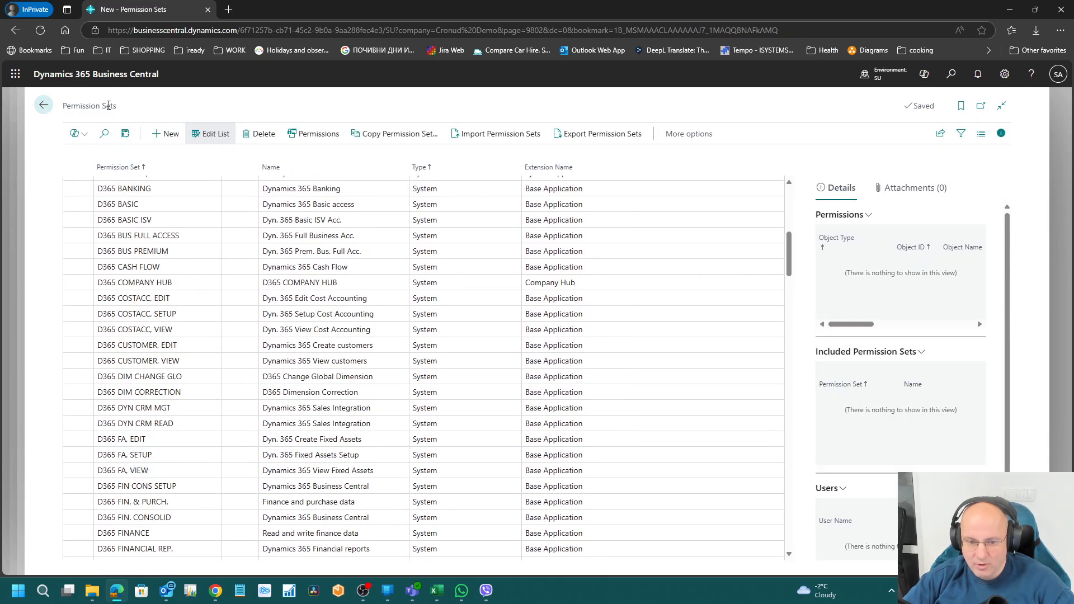
click(105, 134)
text(samy)
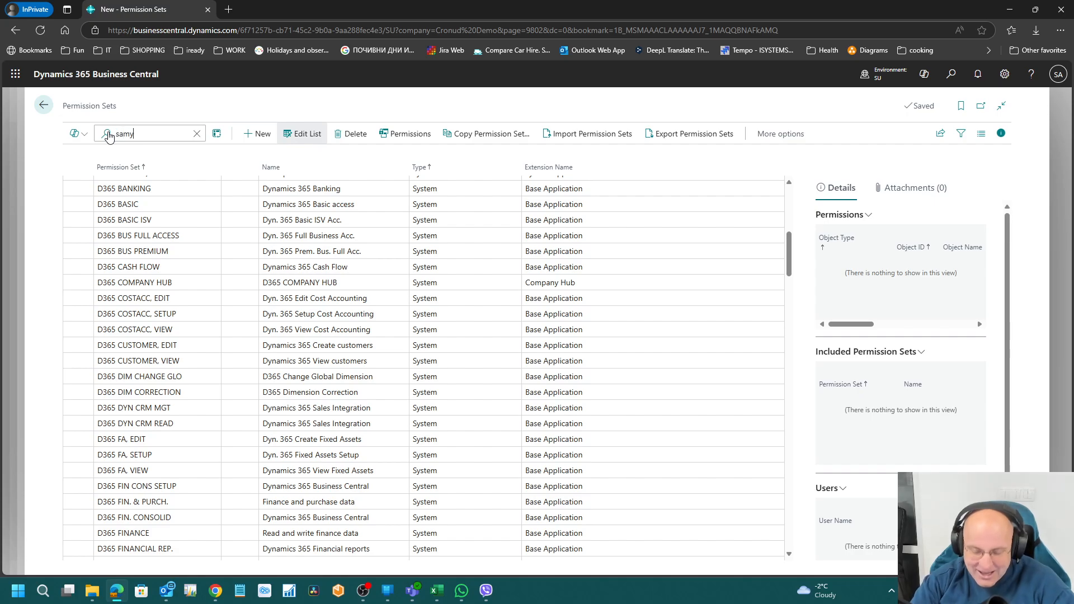
click(151, 184)
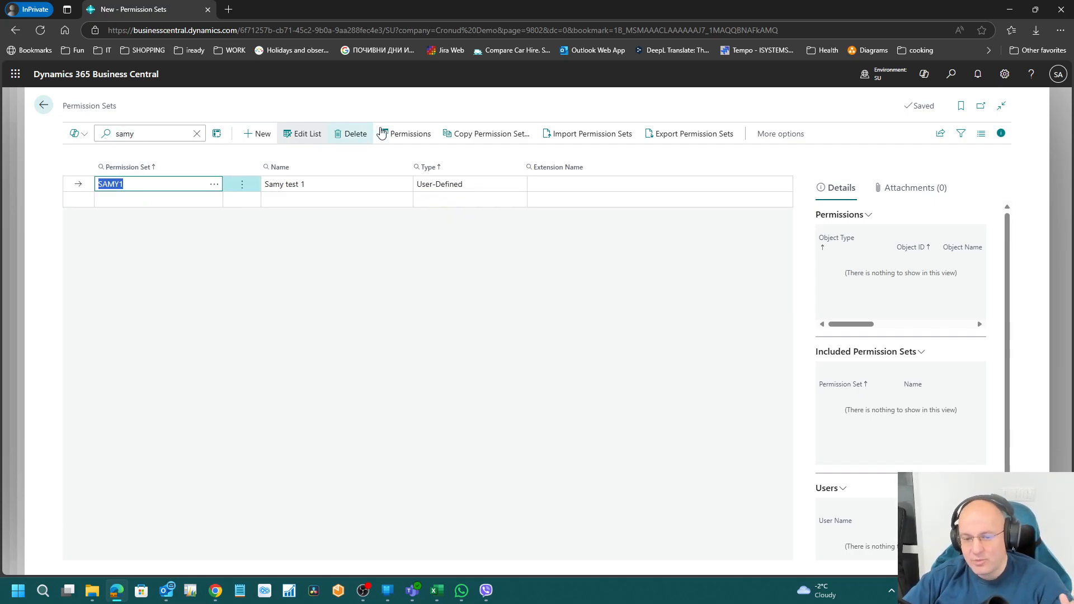
click(406, 133)
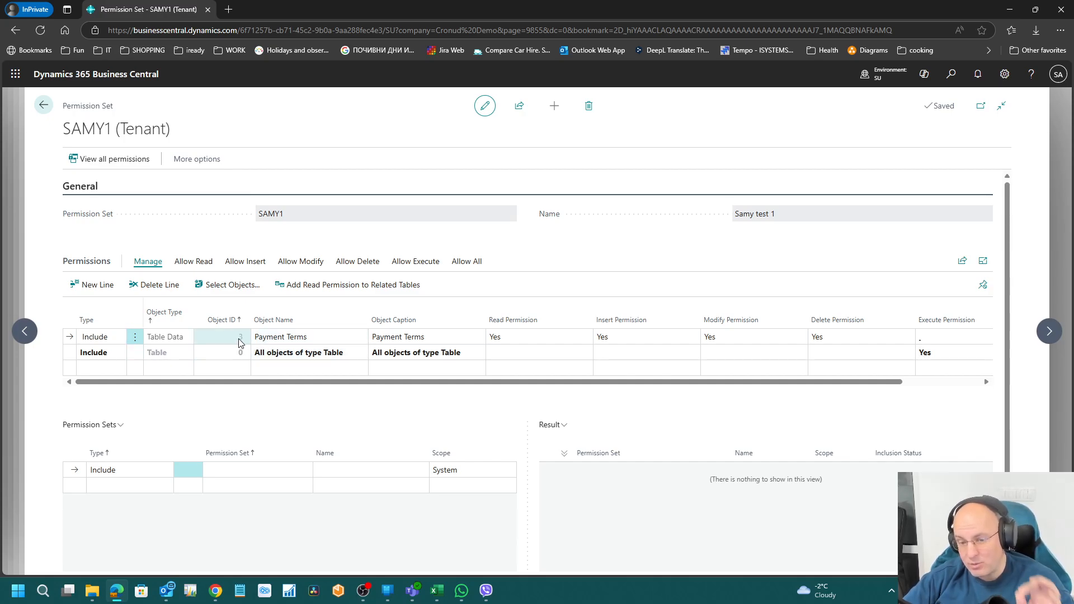
Step: Add a permission line for all Page objects with Object ID 0 and Execute Yes
click(177, 365)
click(189, 369)
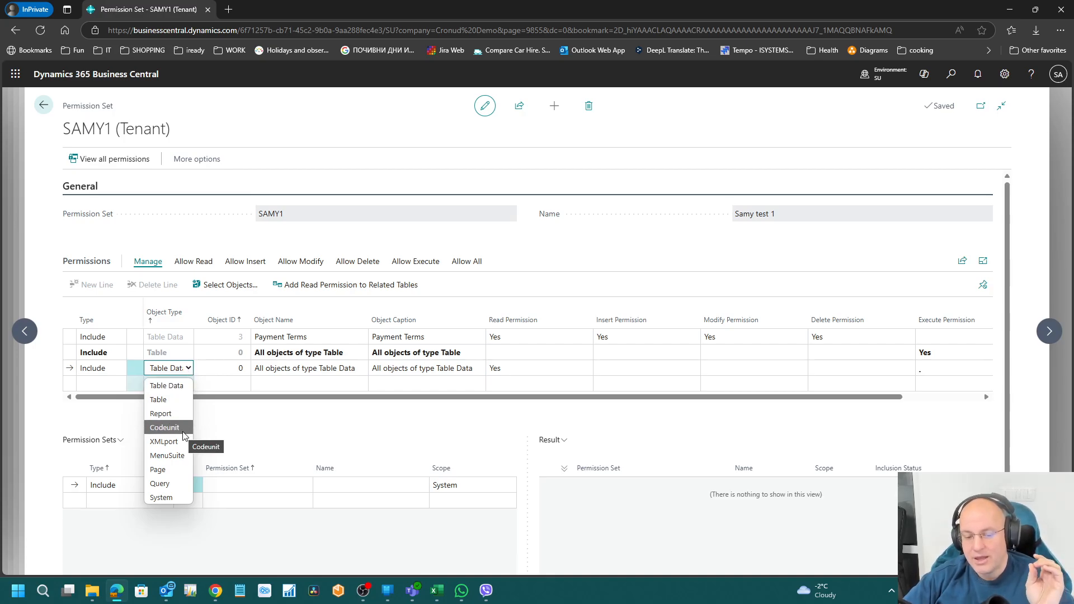
click(178, 473)
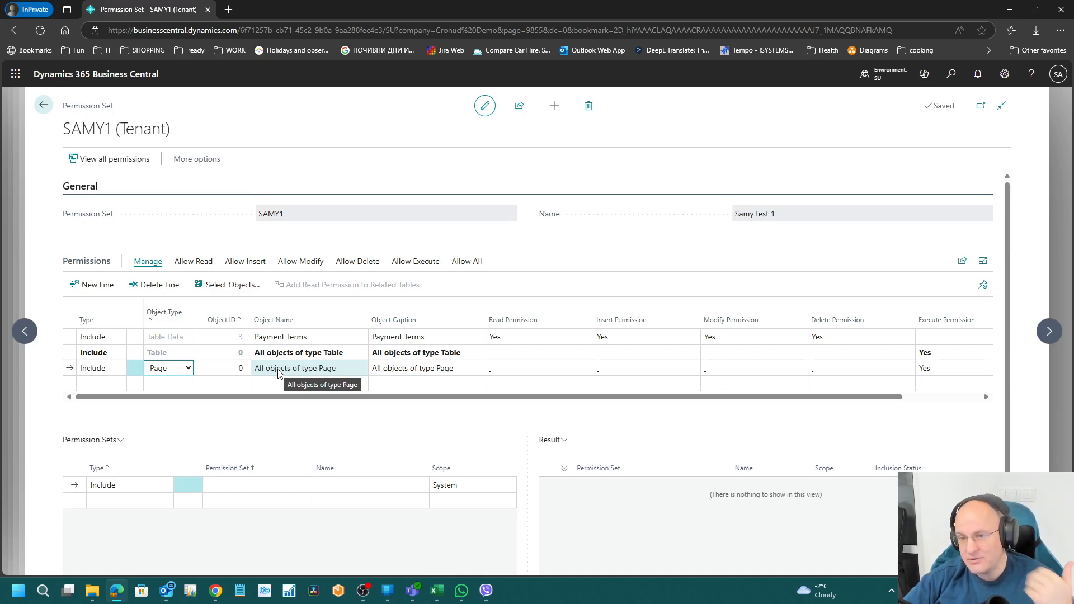
click(222, 367)
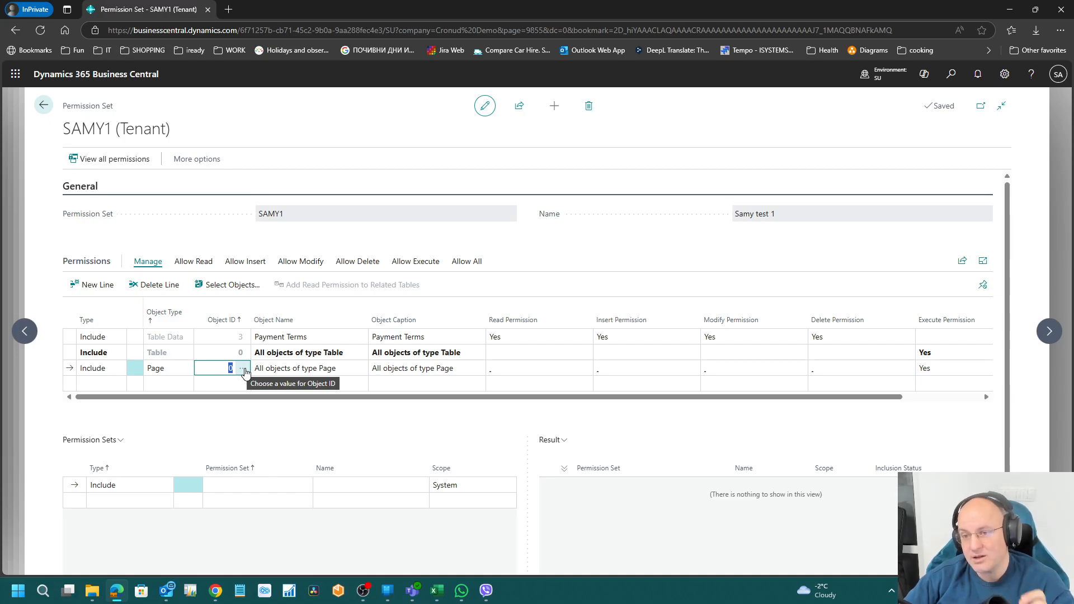
click(284, 337)
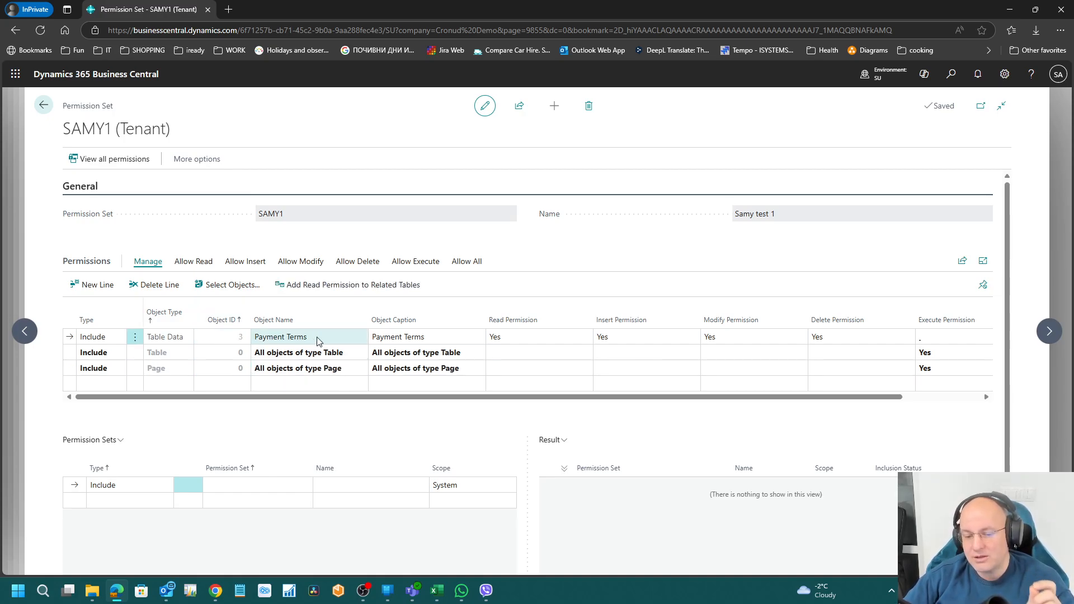
Step: Review the Table Data, Payment Terms and Page lines' object IDs, then start a fourth line
click(294, 357)
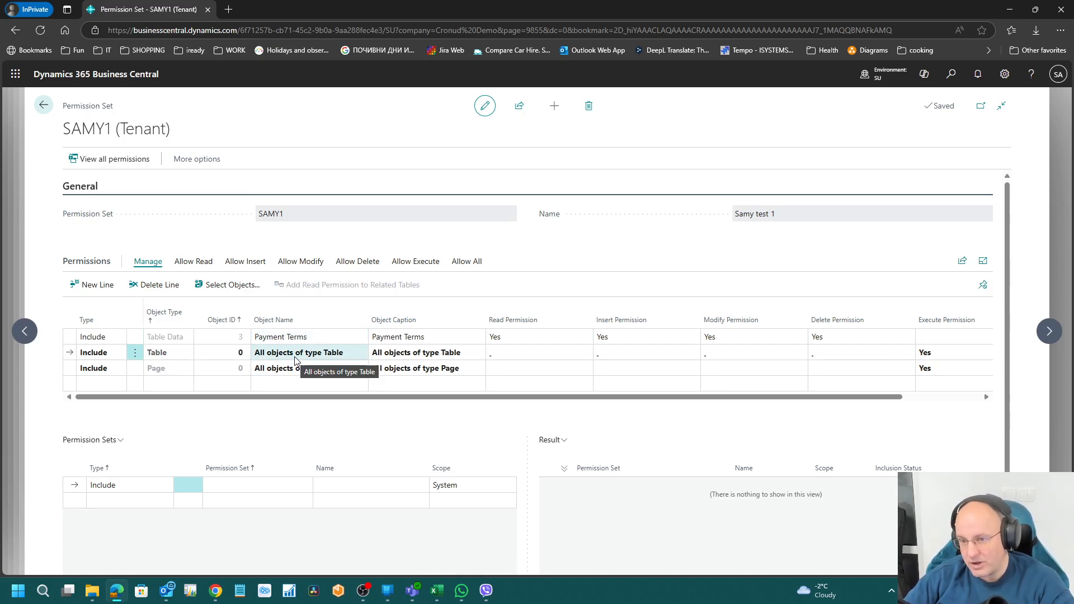
click(297, 338)
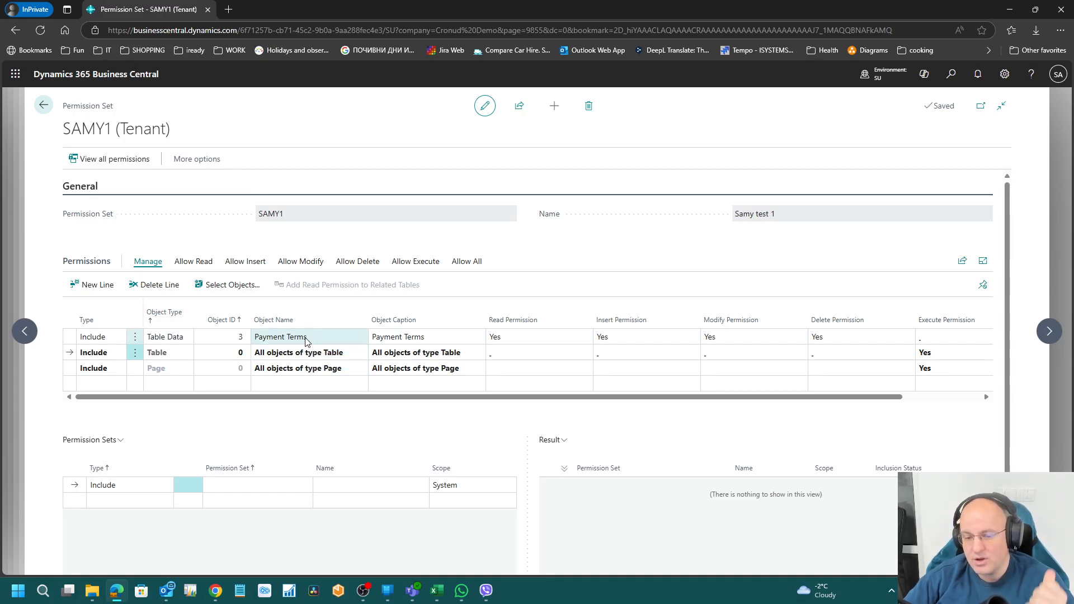
click(237, 342)
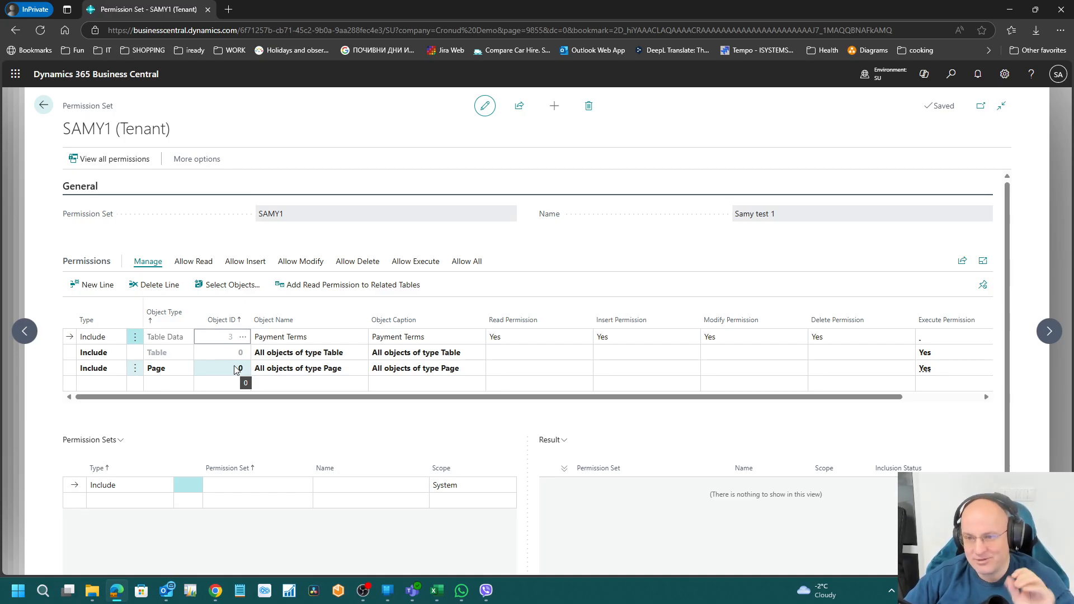
click(279, 374)
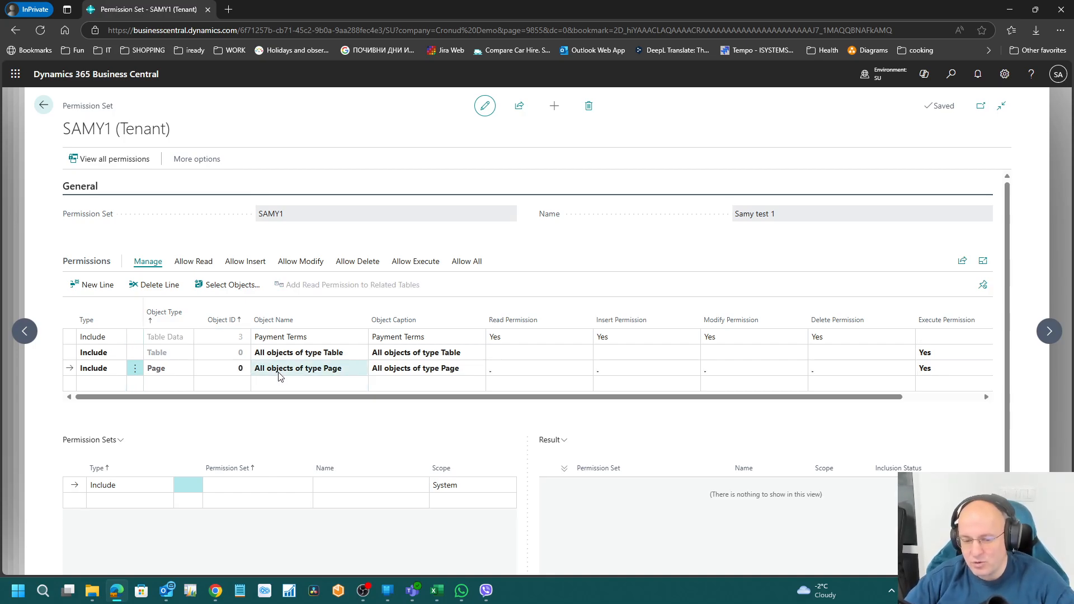
click(233, 370)
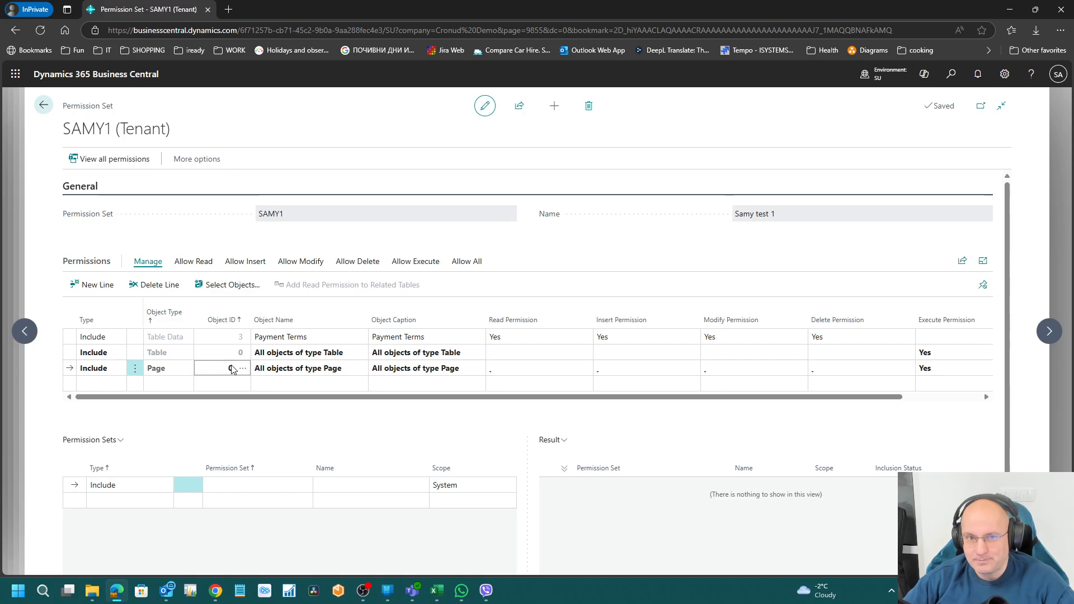
click(184, 385)
click(189, 385)
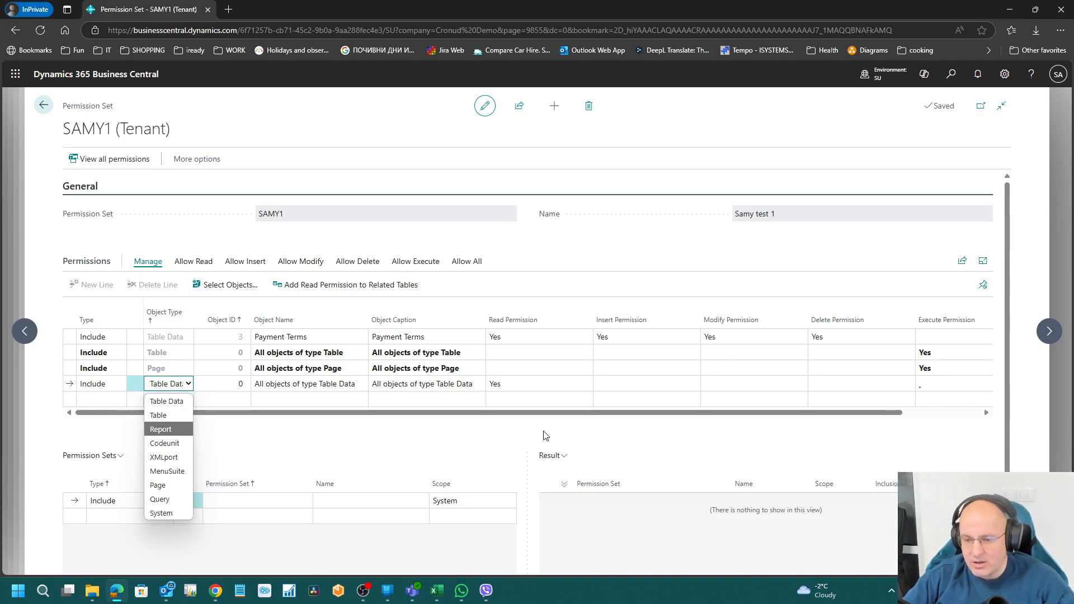
Step: Search 'item' with Tell me and go to the Items list
click(951, 75)
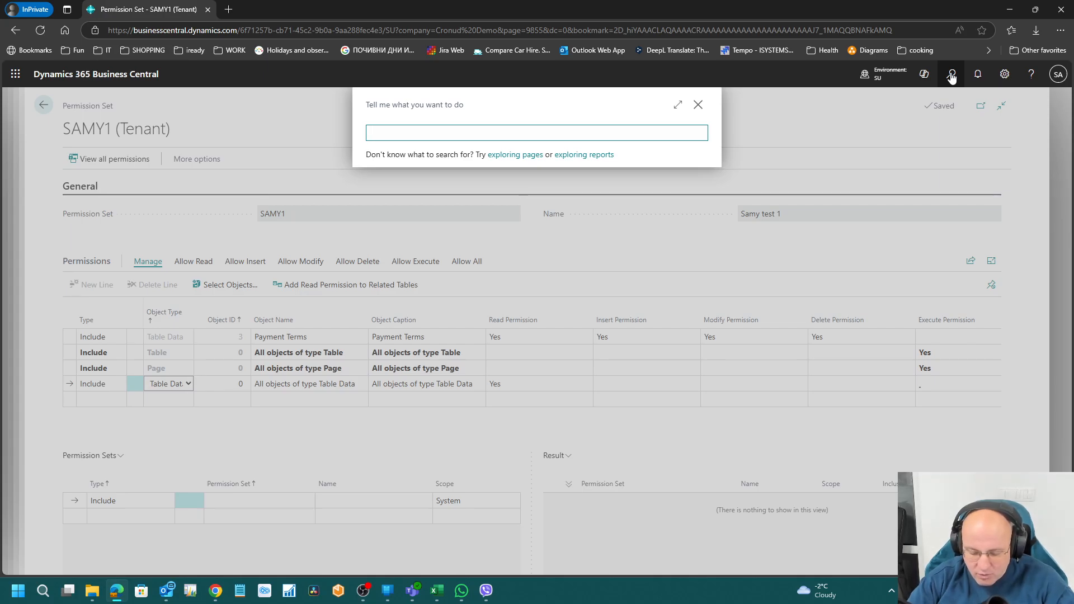
text(item)
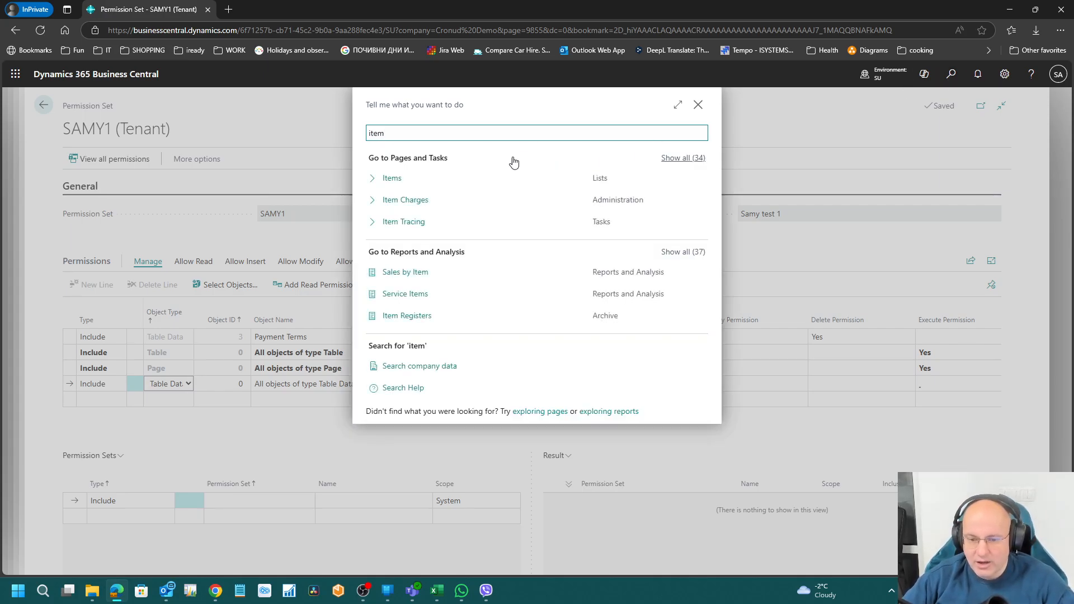
click(528, 175)
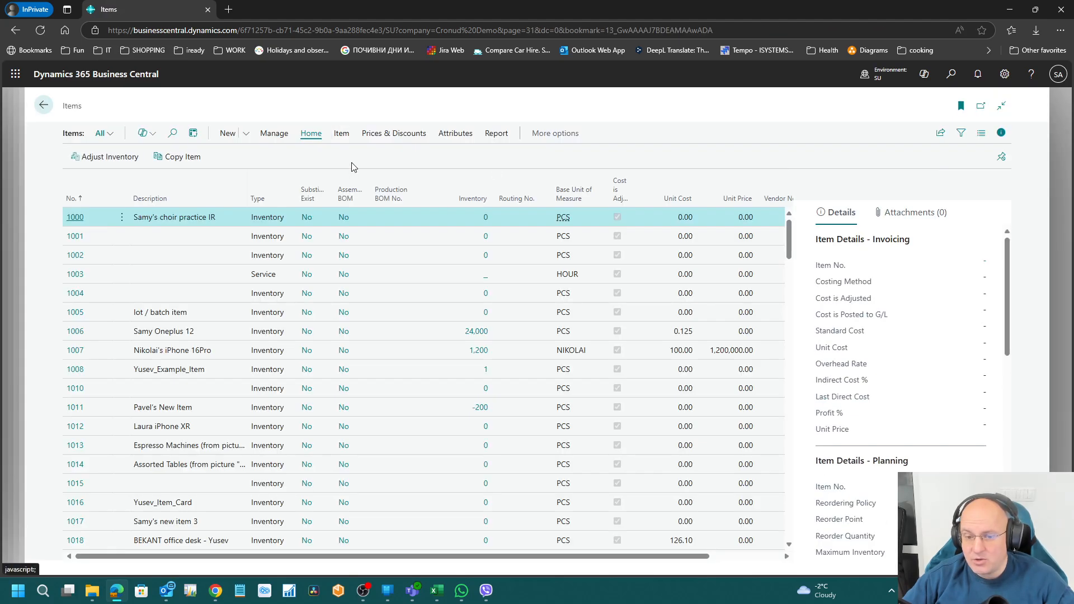
Step: Run the Inventory Valuation report from the Items list's Reports > Inventory > Finance Reports menu
click(495, 136)
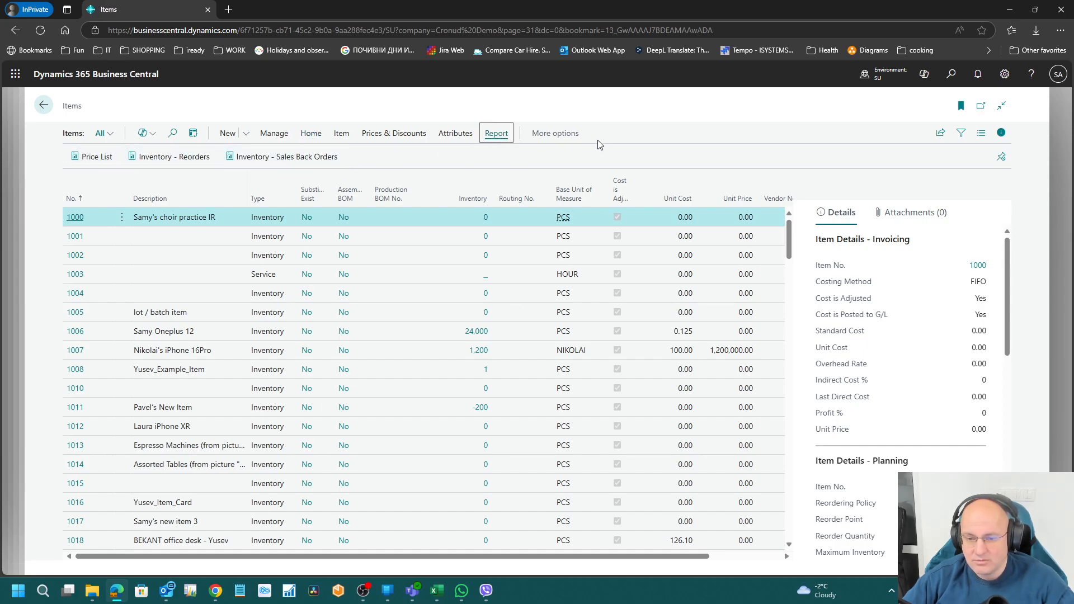
click(573, 134)
click(645, 134)
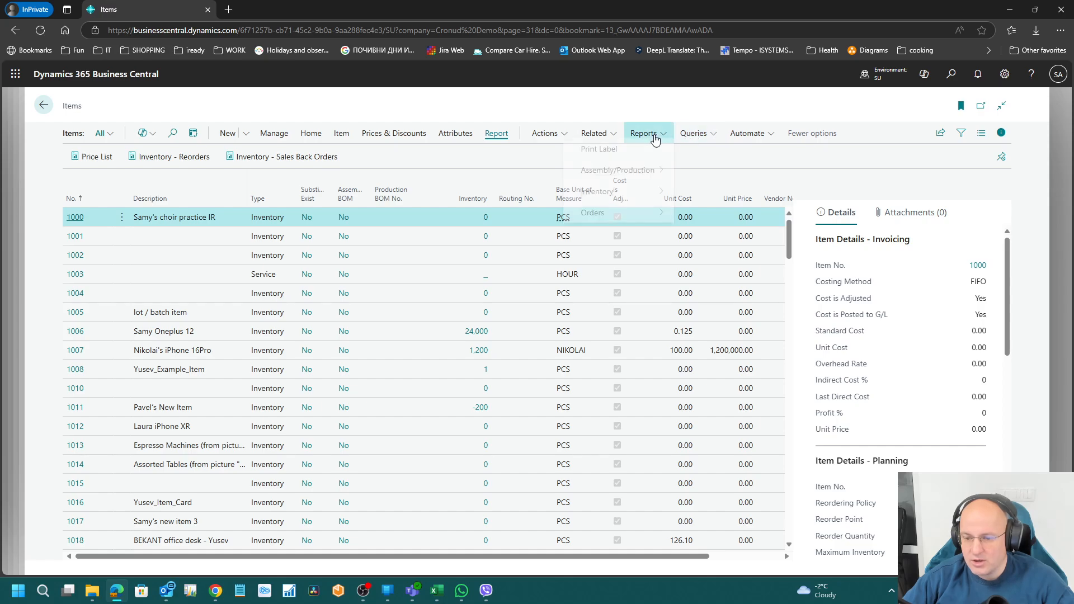
mouse_move(629, 201)
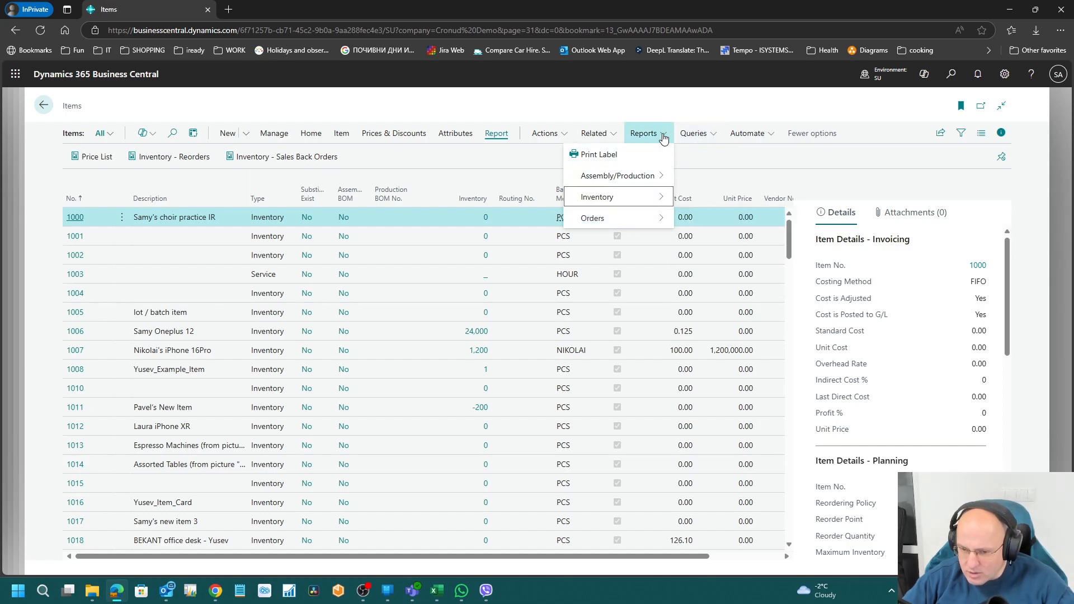
click(604, 137)
click(658, 138)
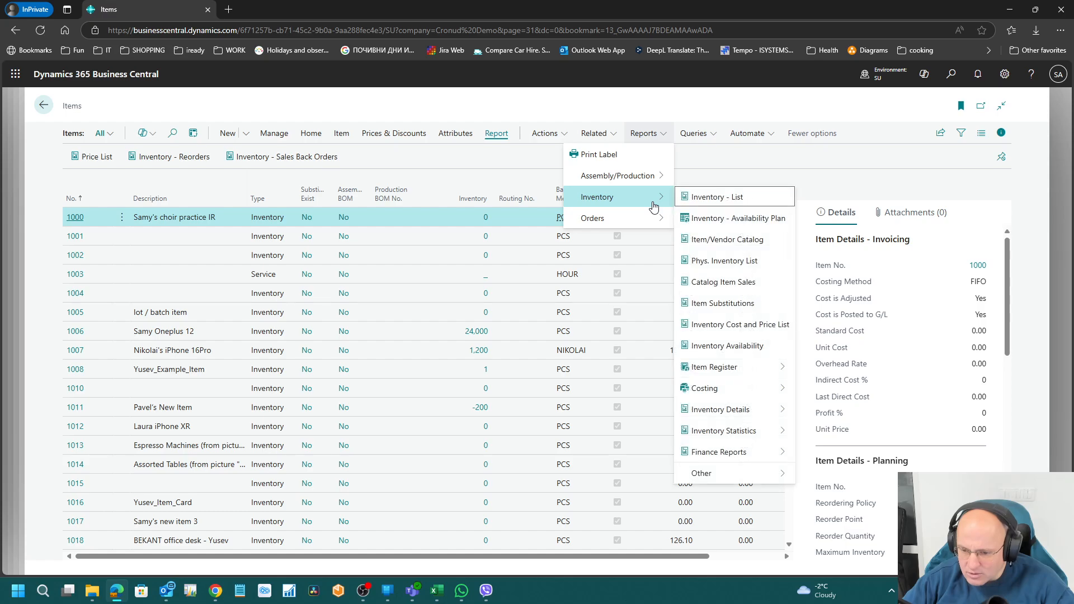
mouse_move(758, 451)
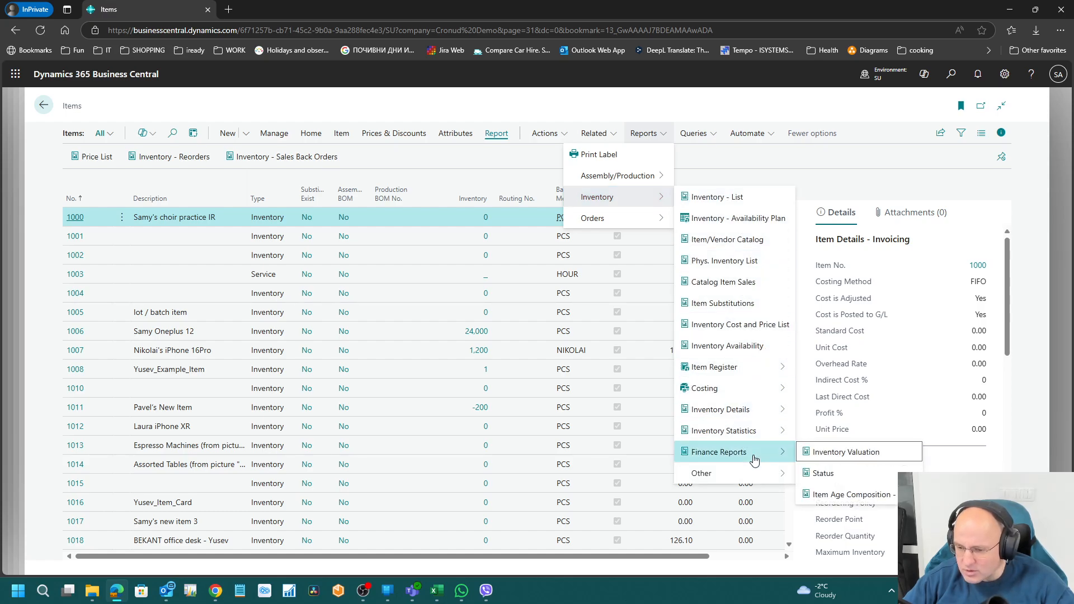
click(847, 454)
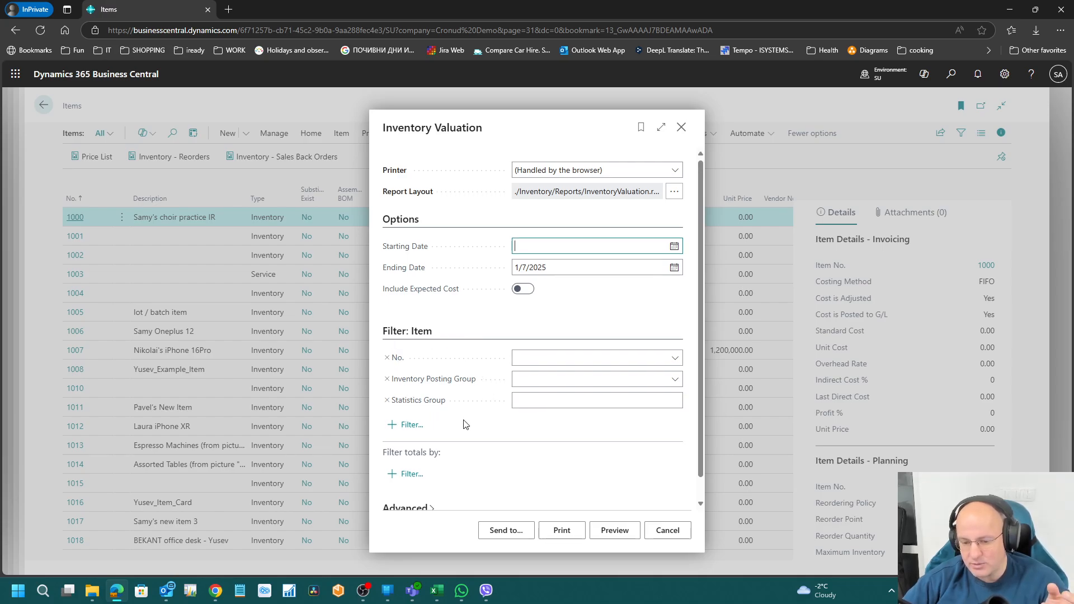
scroll(463, 420, down, 1)
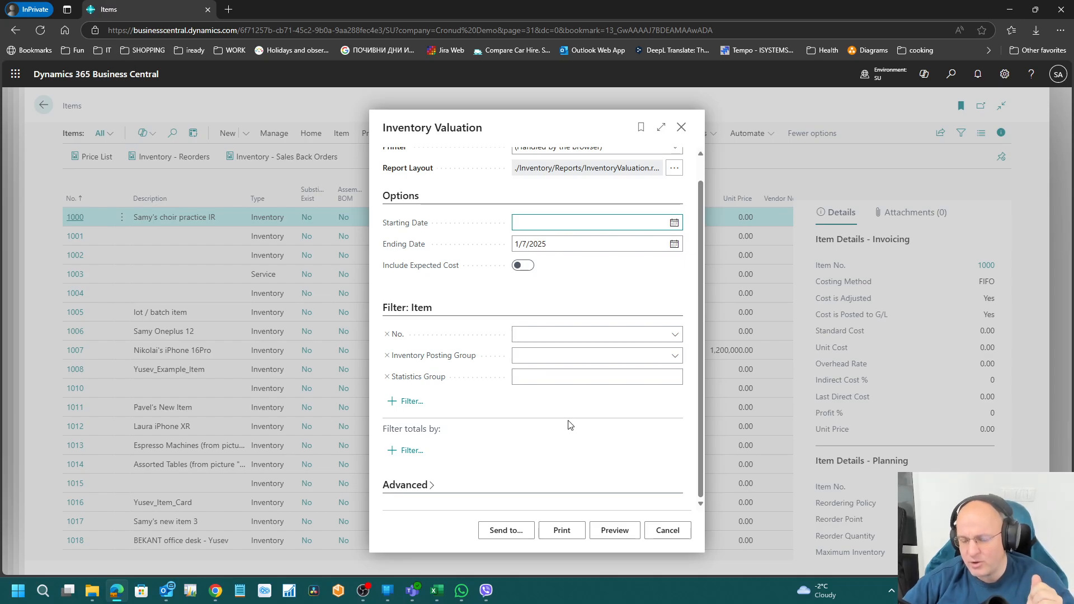
scroll(573, 419, up, 1)
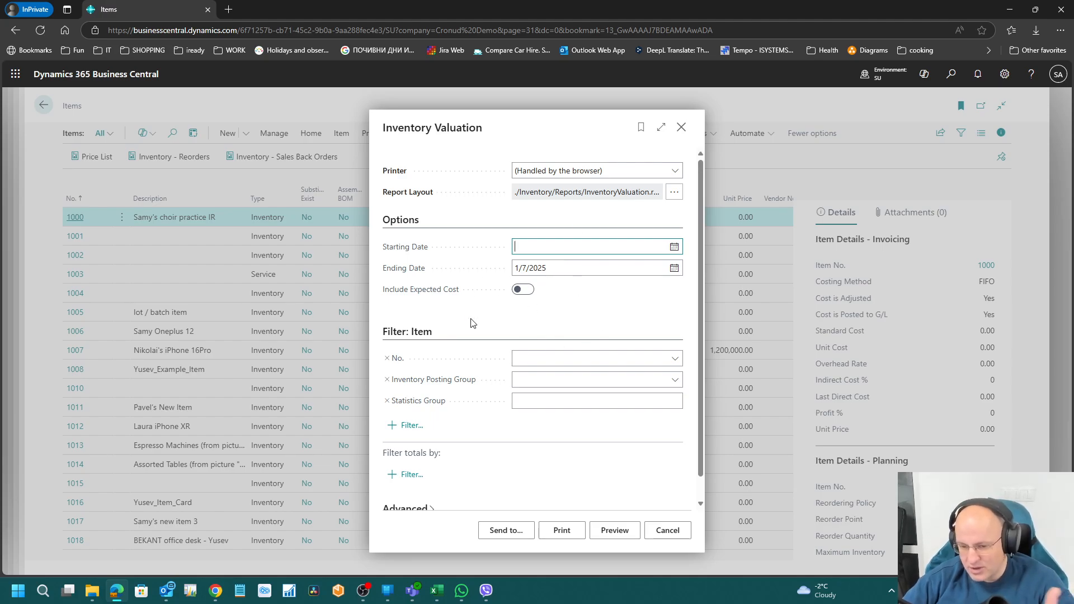
click(524, 291)
click(527, 295)
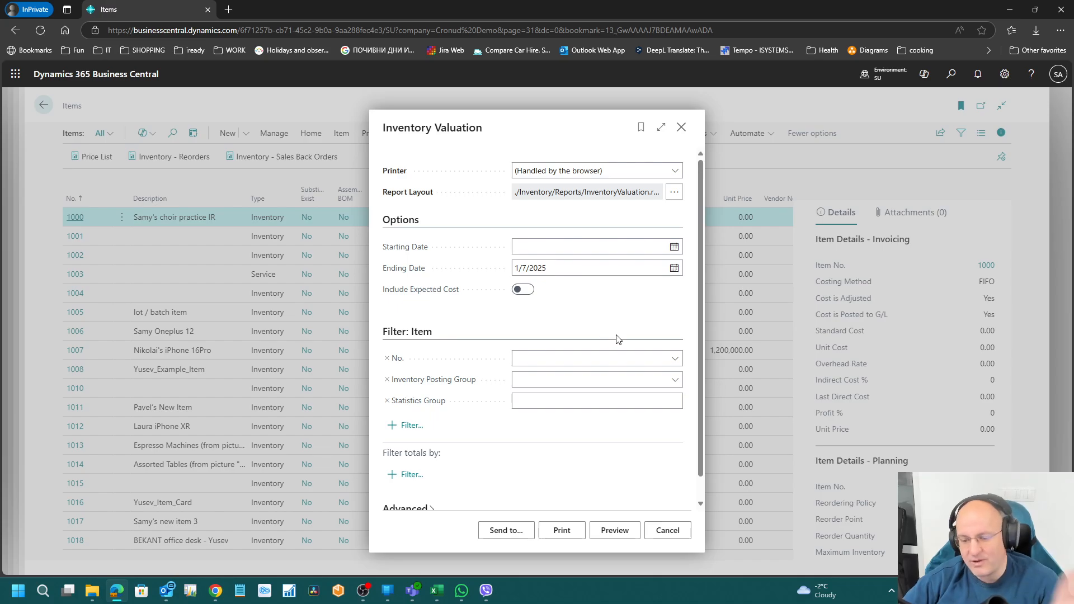
Step: Preview the Inventory Valuation report (RAW MAT total 13,522.50), then close the preview and its options page
click(616, 530)
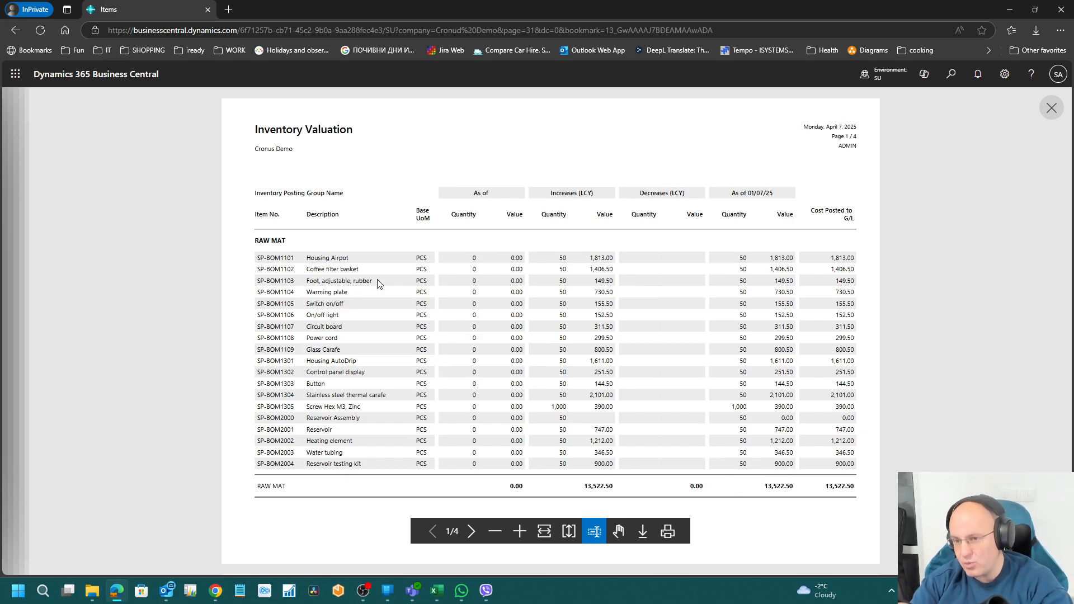
click(1038, 107)
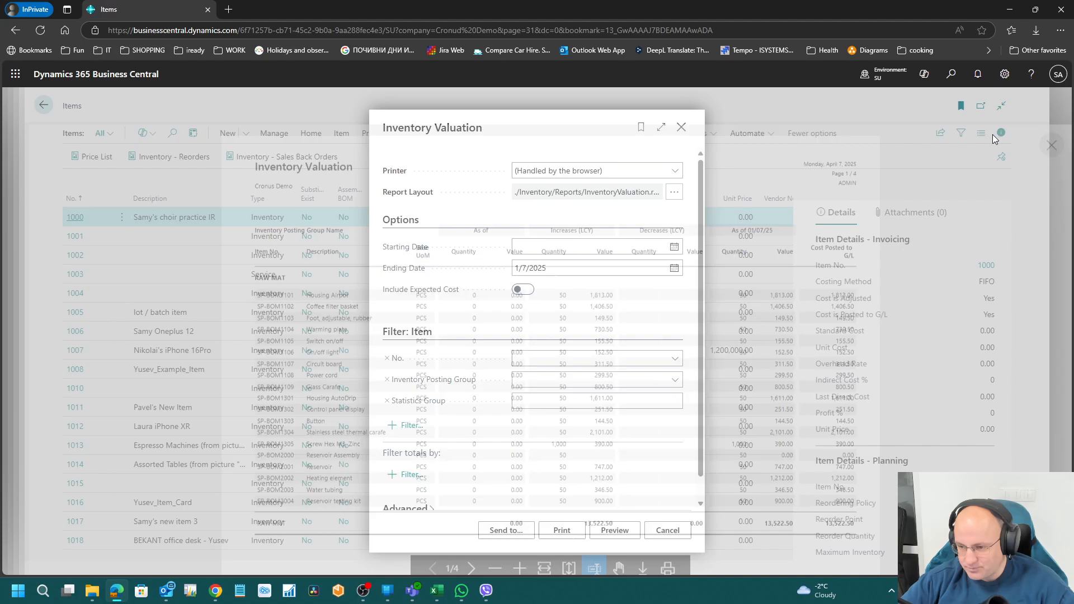
click(682, 130)
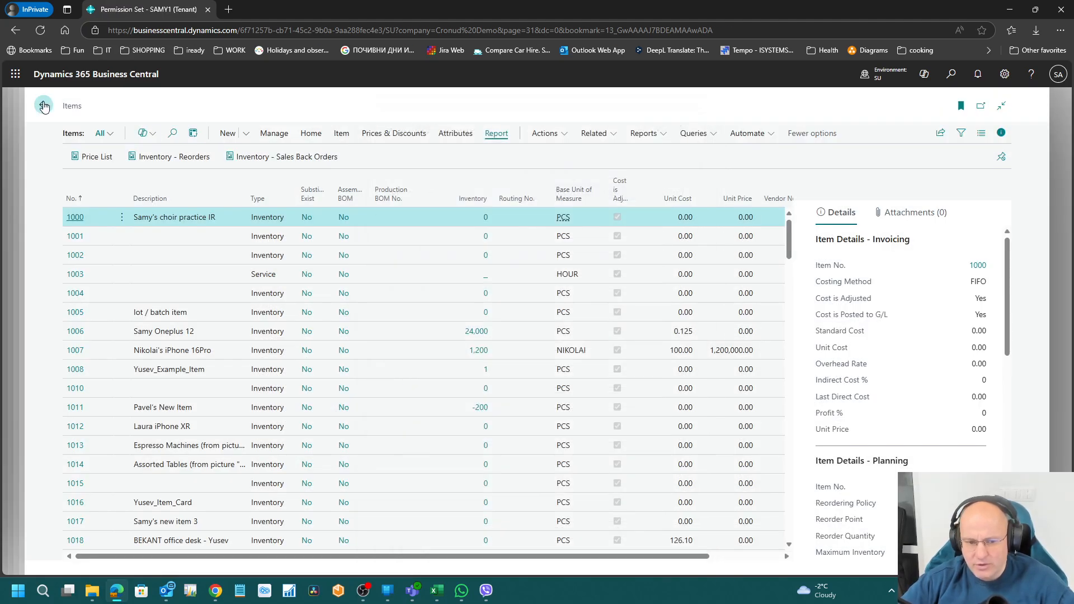
Step: Back in SAMY1, set the fourth line's Object Type to Report with Object ID 0
click(44, 105)
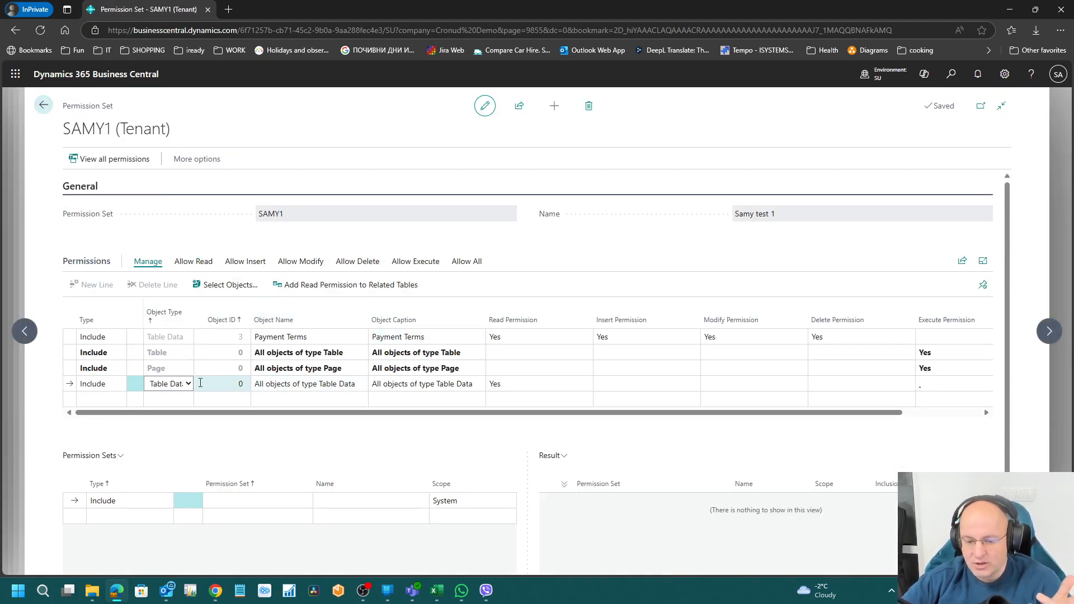
click(180, 383)
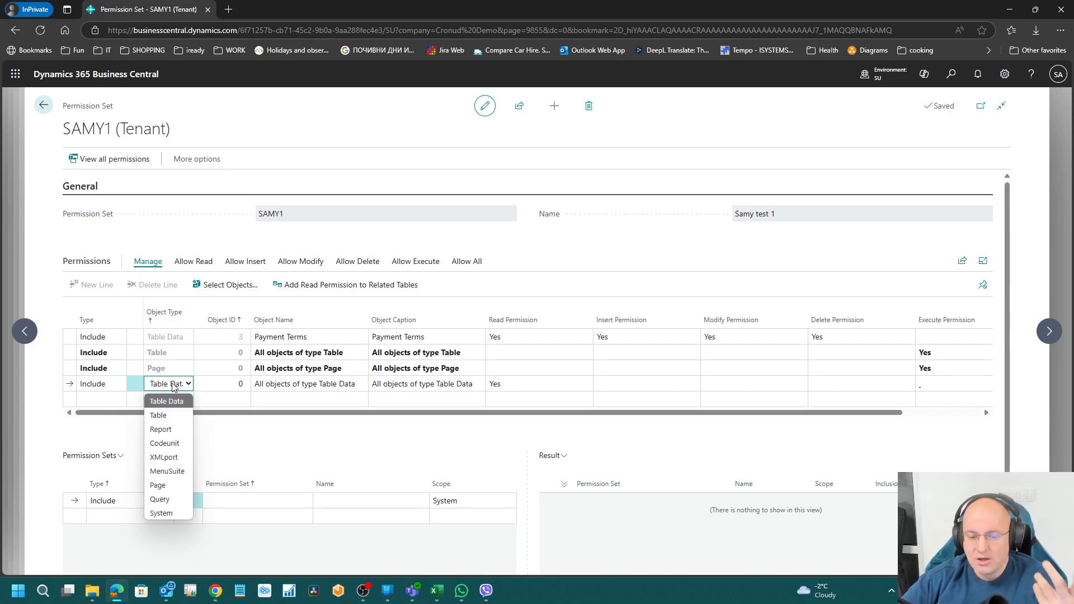
click(161, 430)
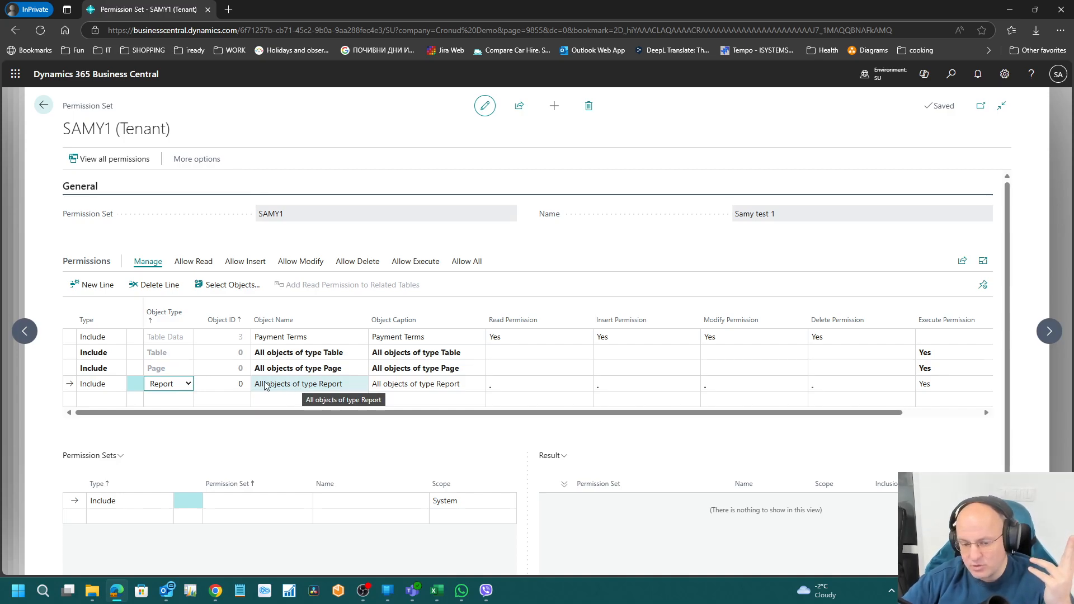
click(188, 383)
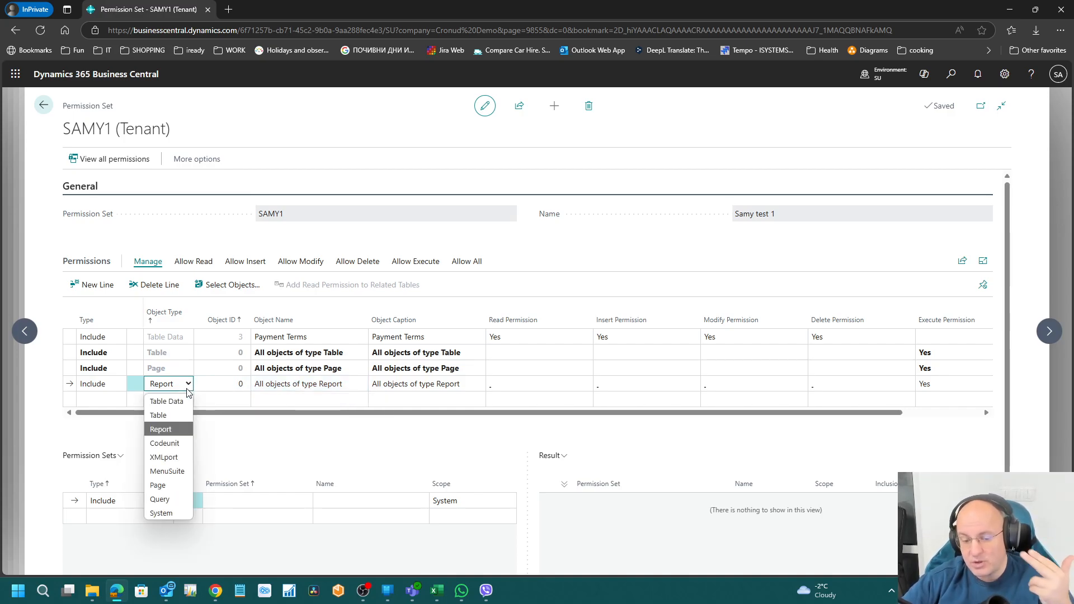
click(235, 385)
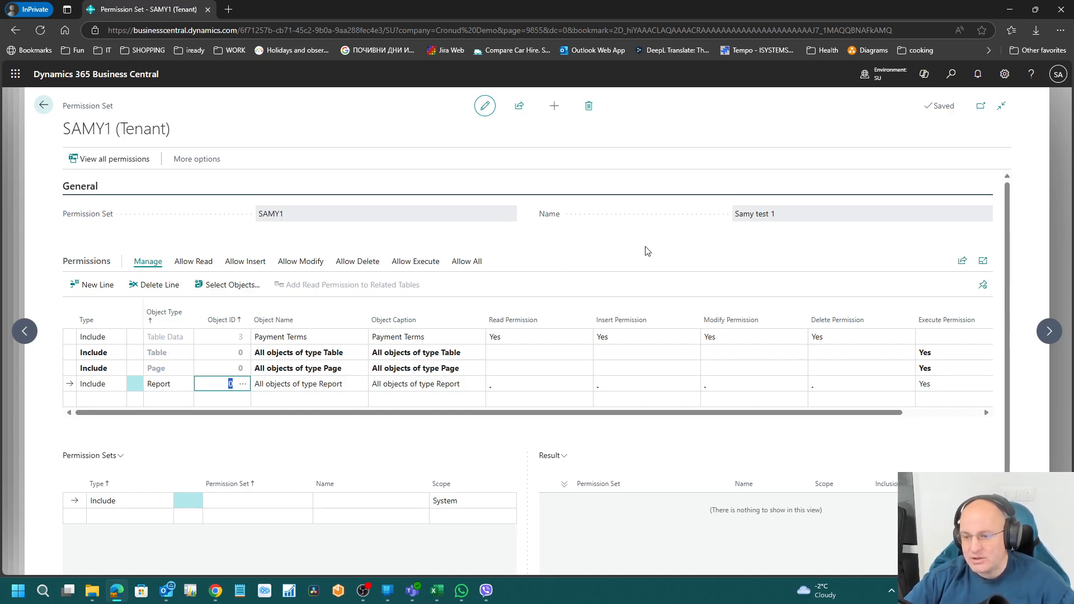
click(950, 74)
text(adjuast cos)
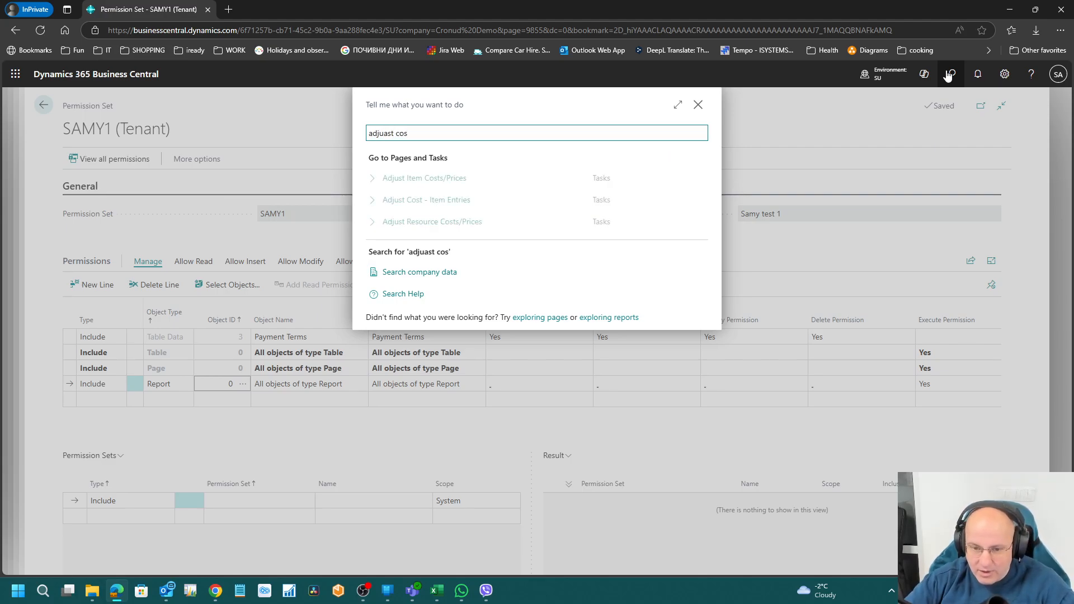
key(Delete)
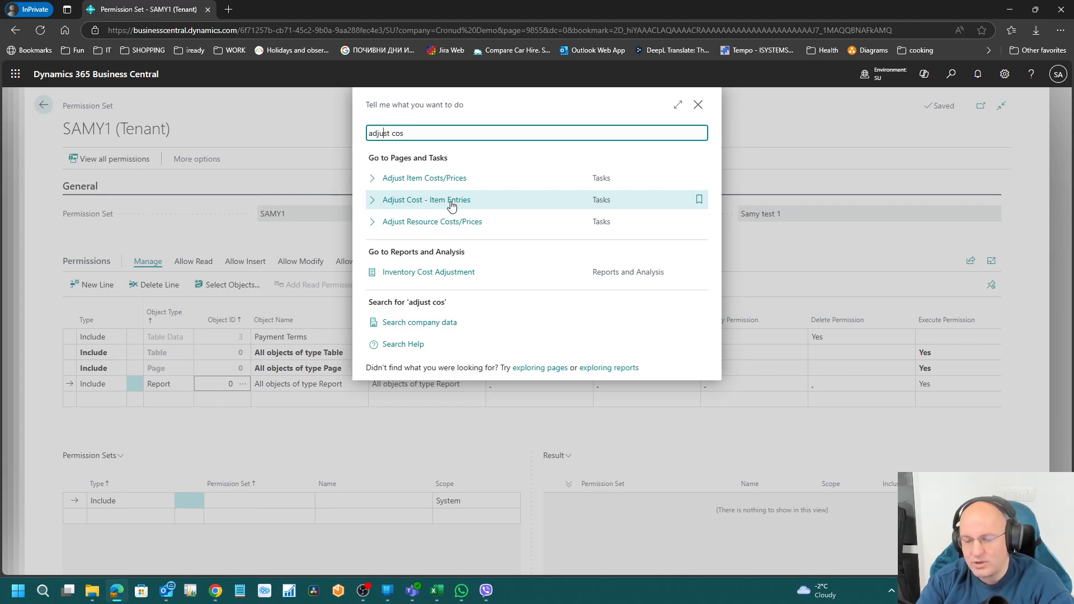
click(451, 206)
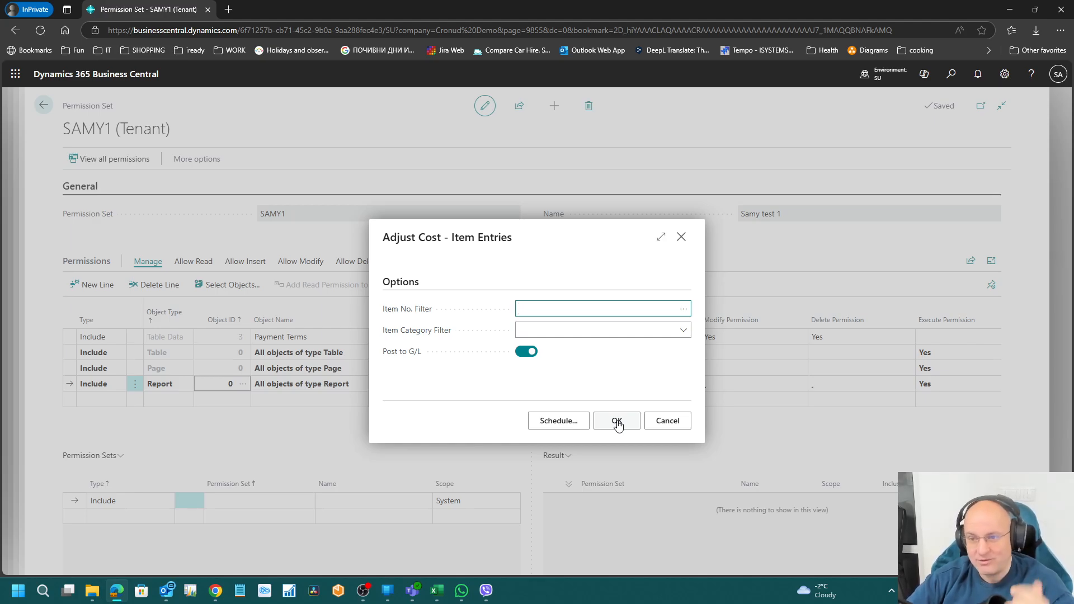
drag(498, 237, 390, 237)
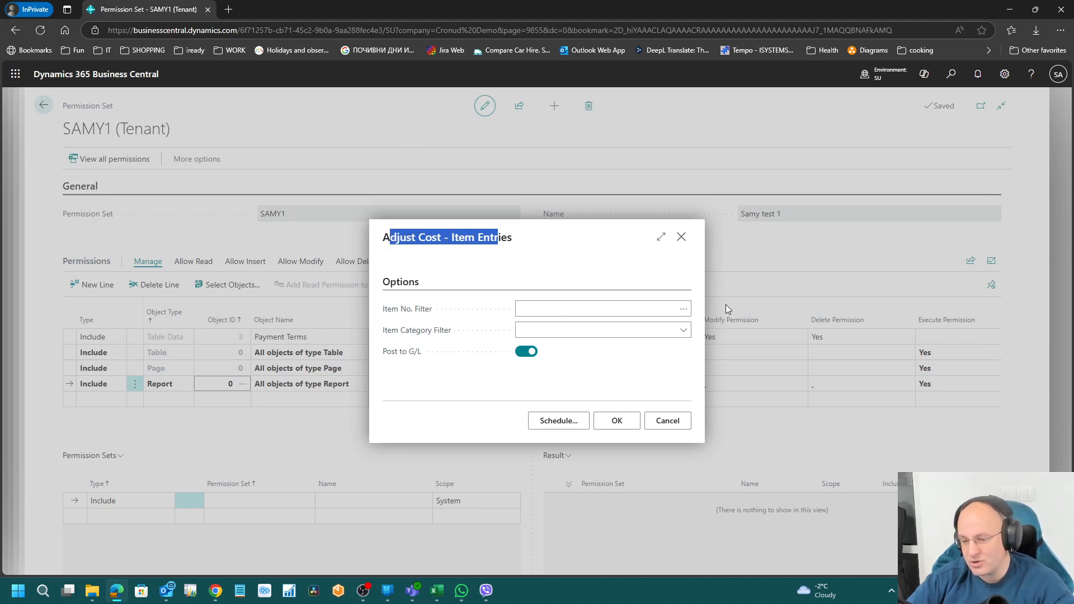
click(680, 238)
click(951, 76)
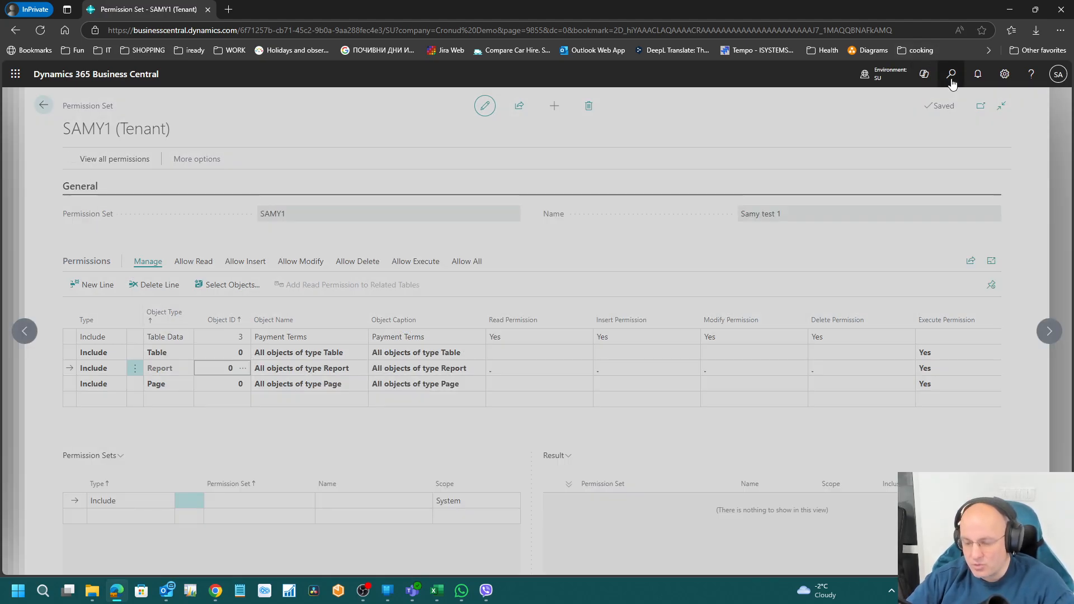
text(adjust )
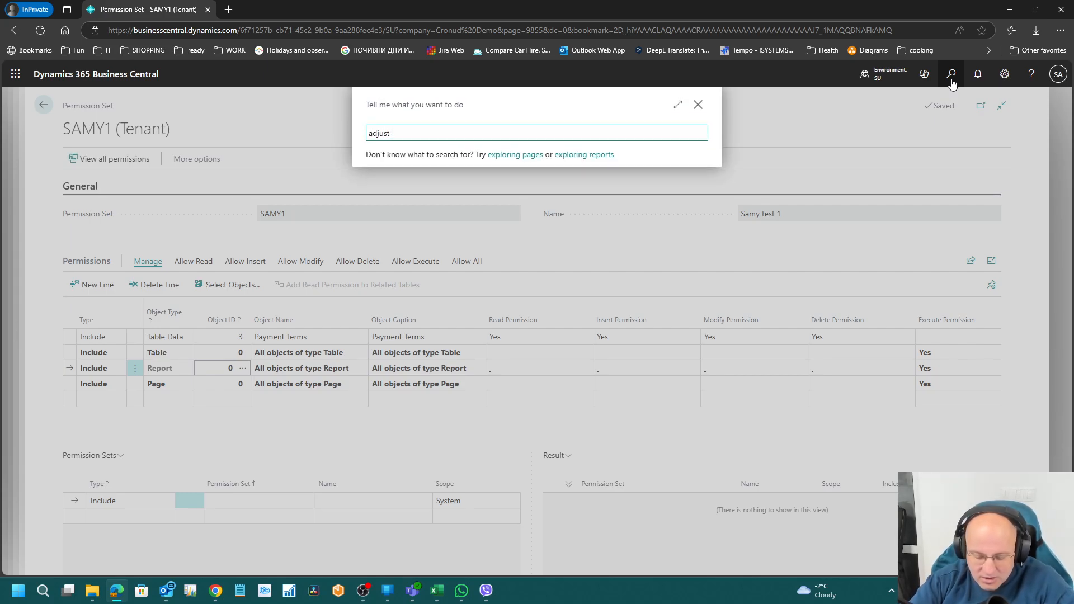
text(ex)
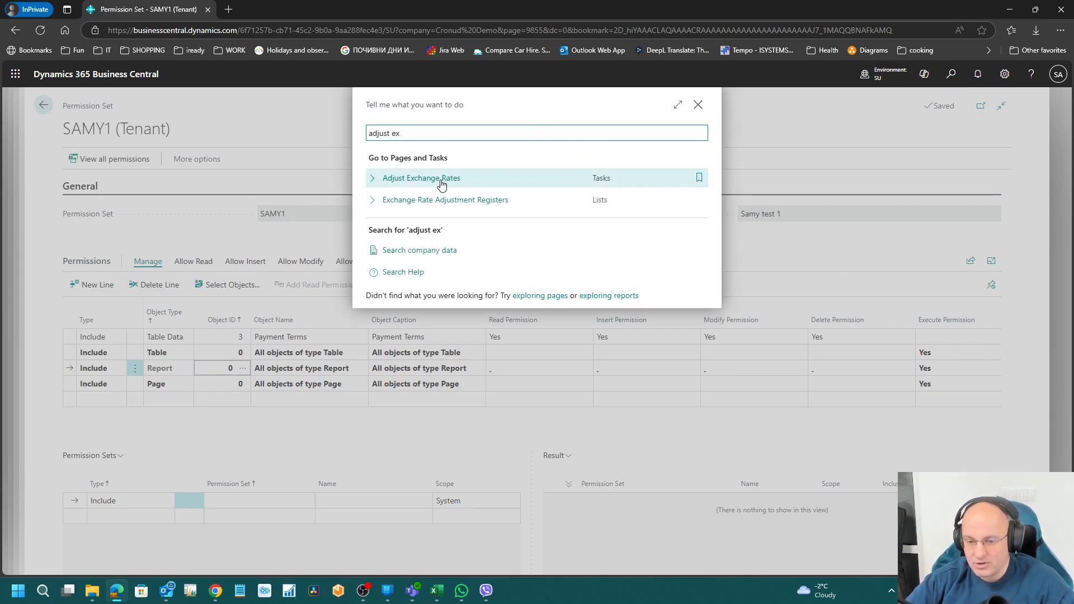
click(441, 184)
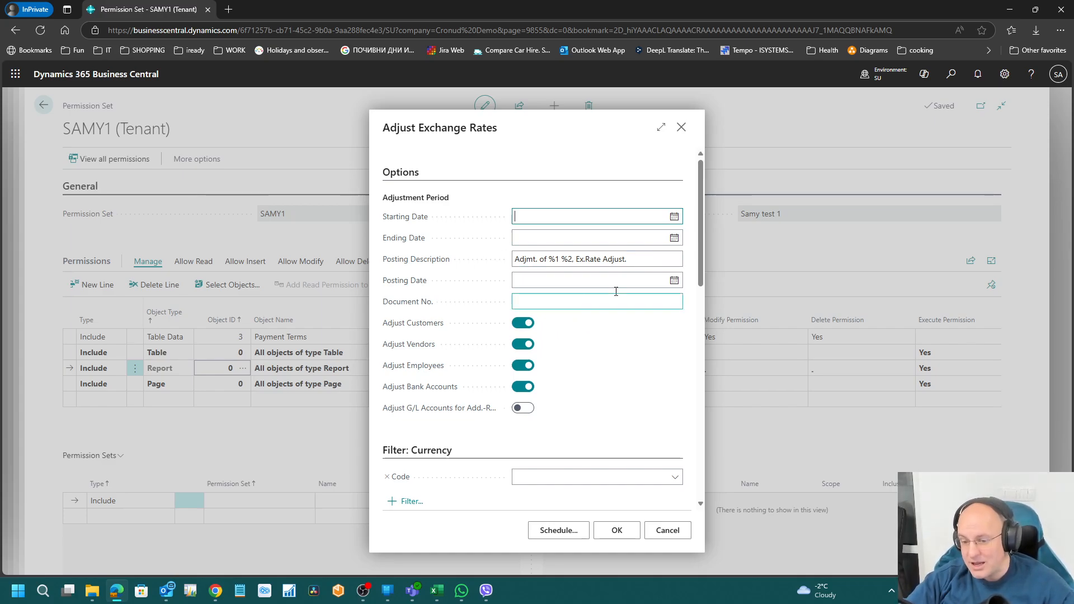
click(594, 234)
click(593, 216)
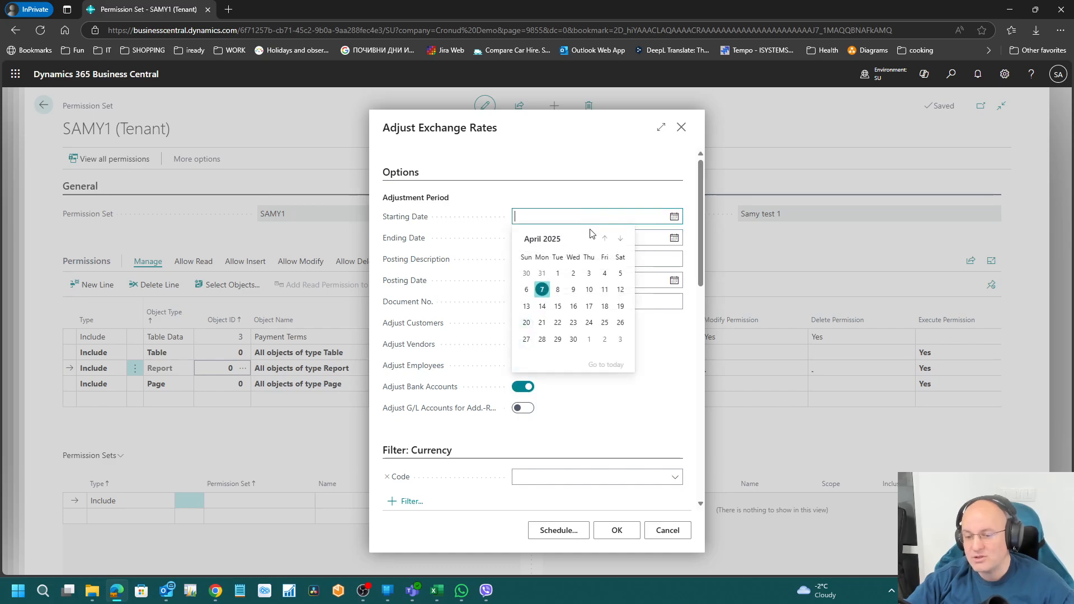
click(616, 179)
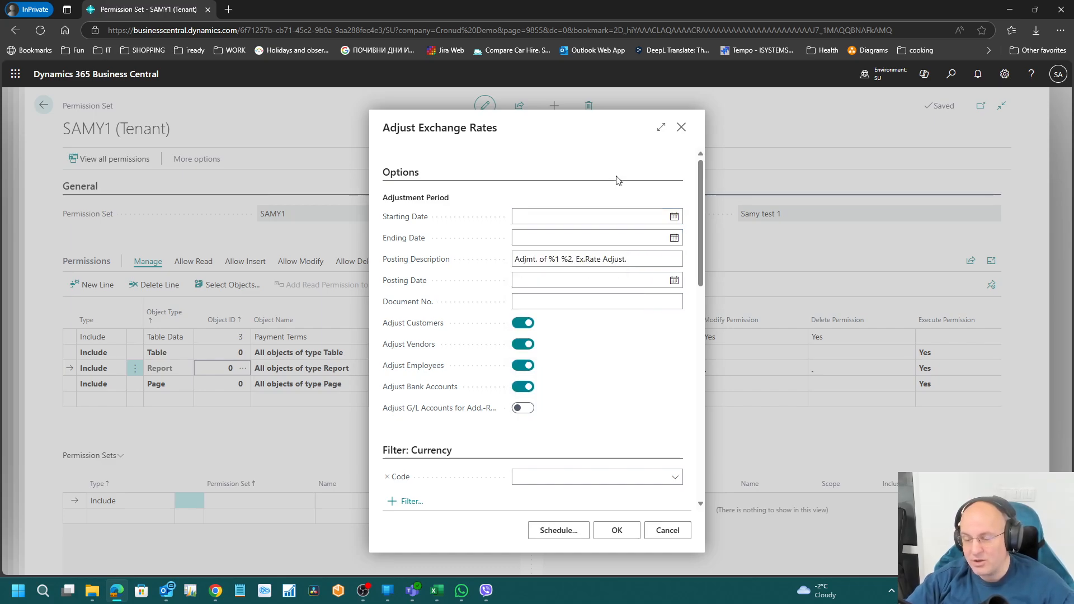
key(Escape)
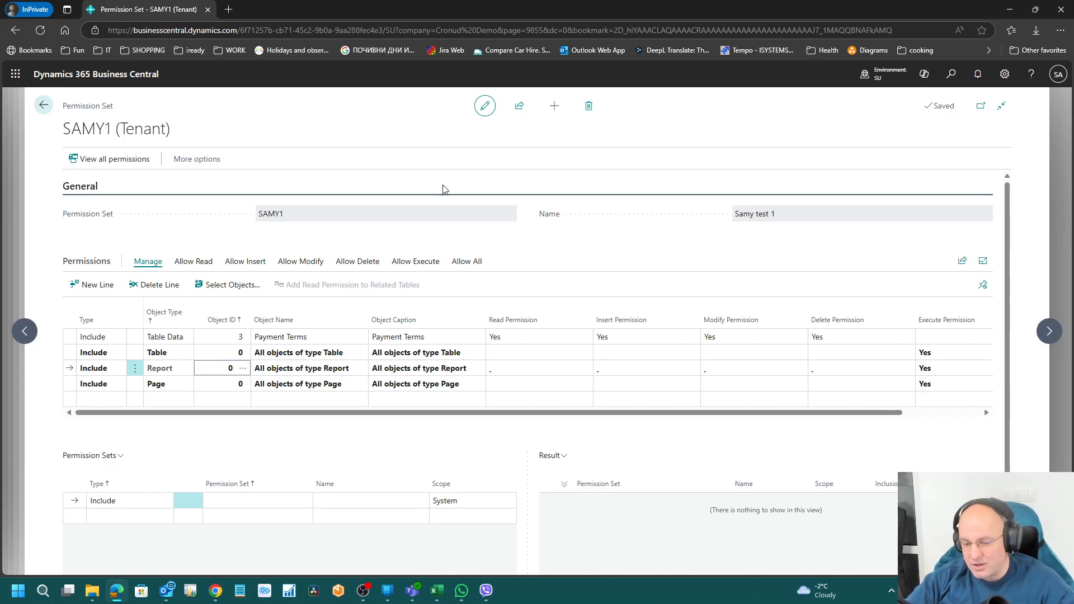
Step: Add a fifth SAMY1 permission line, defaulting to all Table Data with Read Yes
click(237, 384)
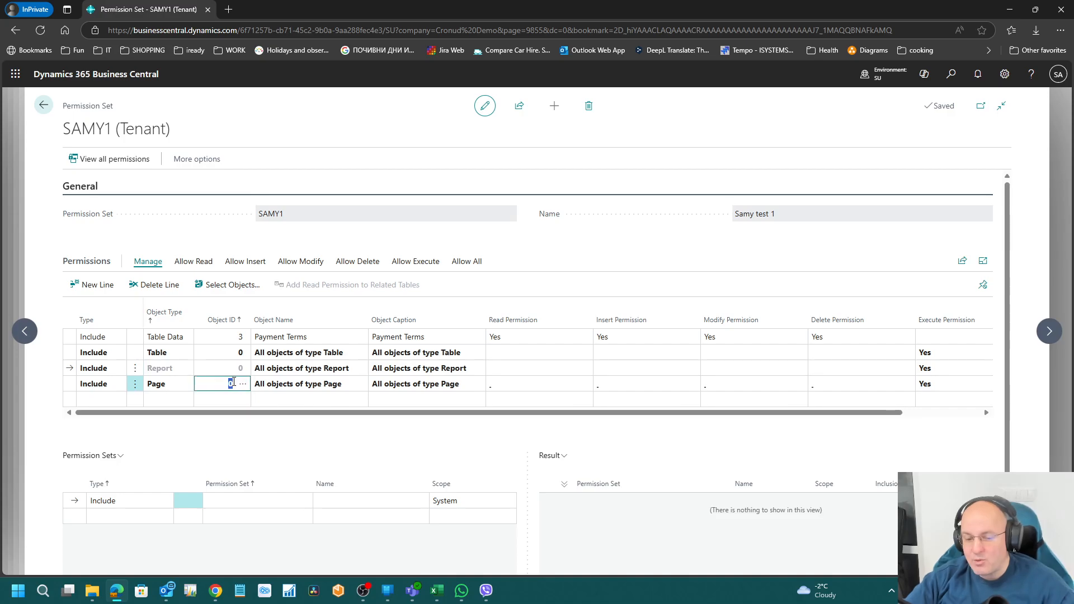
click(221, 370)
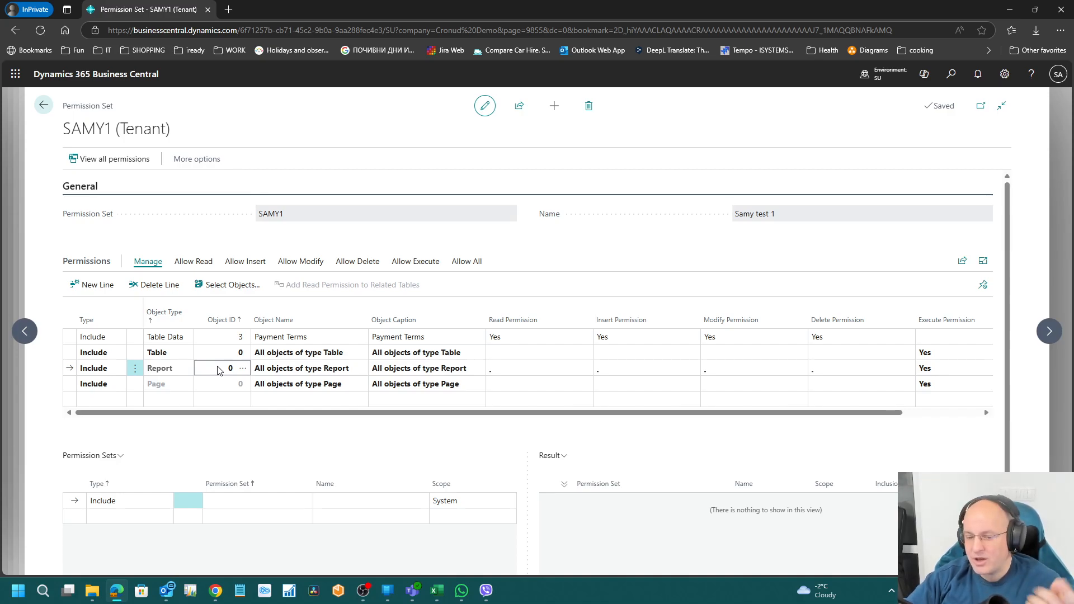
click(180, 400)
click(187, 400)
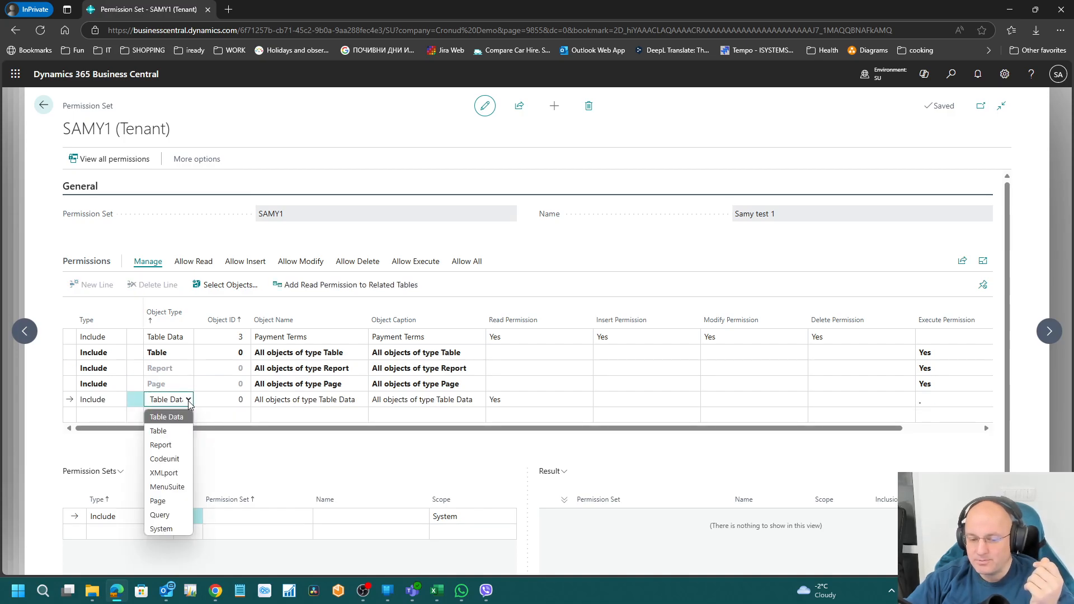
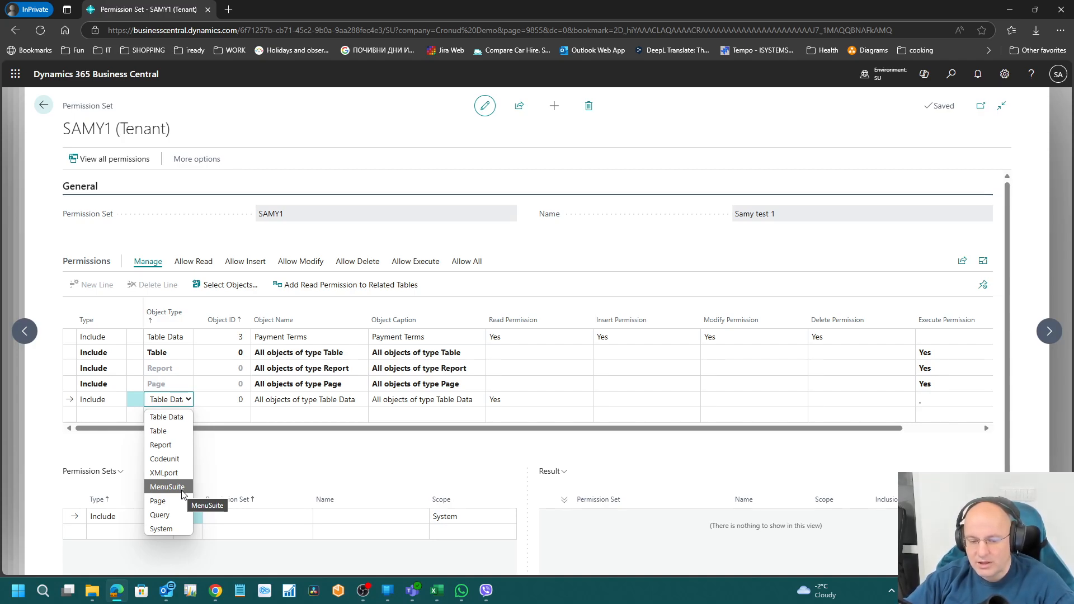
Step: Add a SAMY1 line for all MenuSuite objects (Object ID 0) and discard the extra blank line
click(237, 415)
click(188, 403)
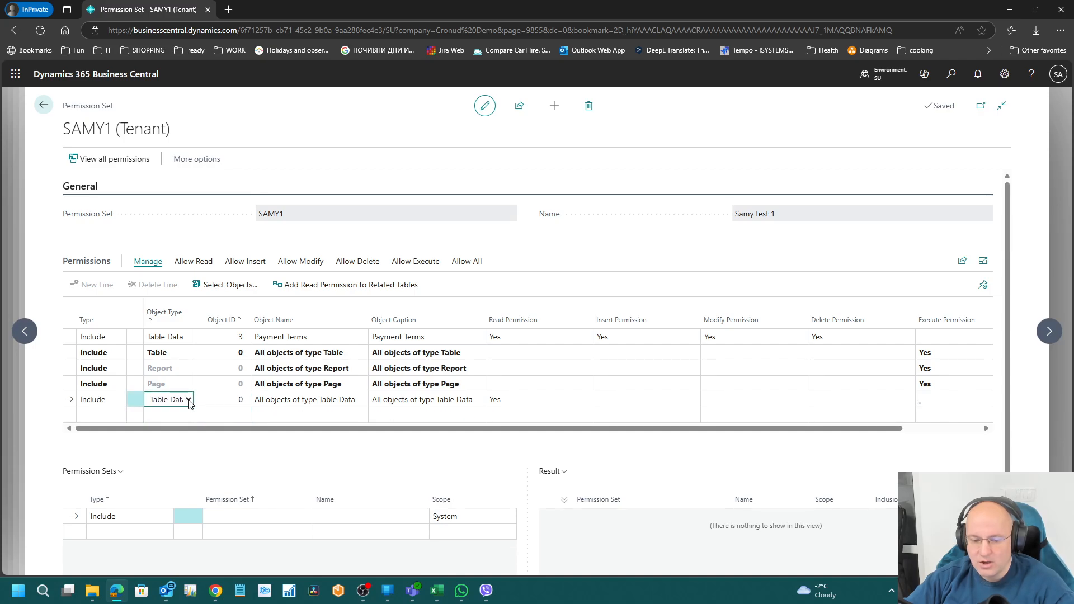
click(188, 402)
click(178, 486)
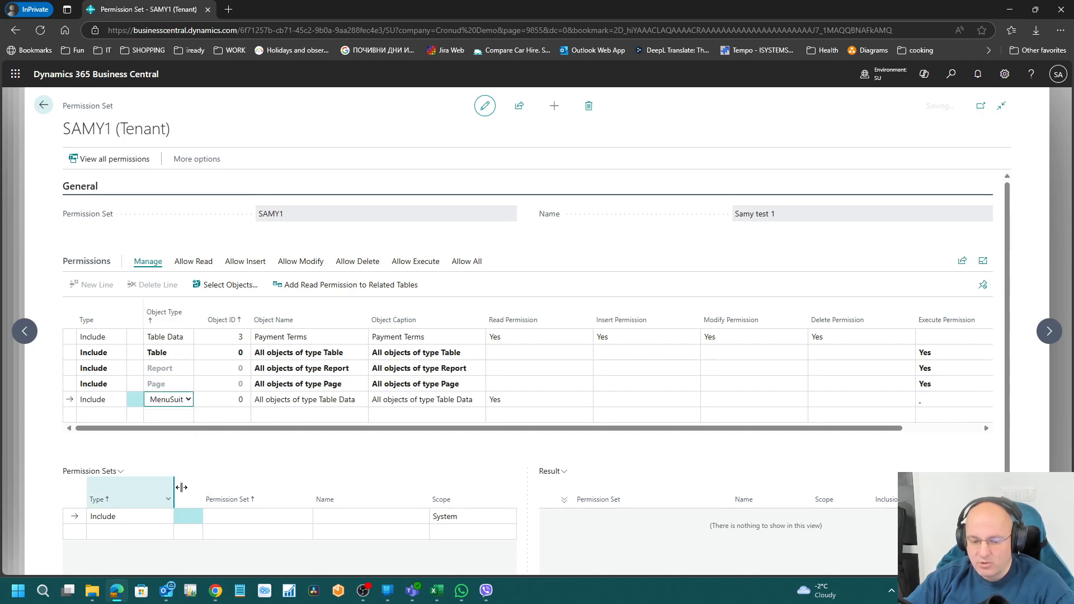
click(159, 415)
click(185, 415)
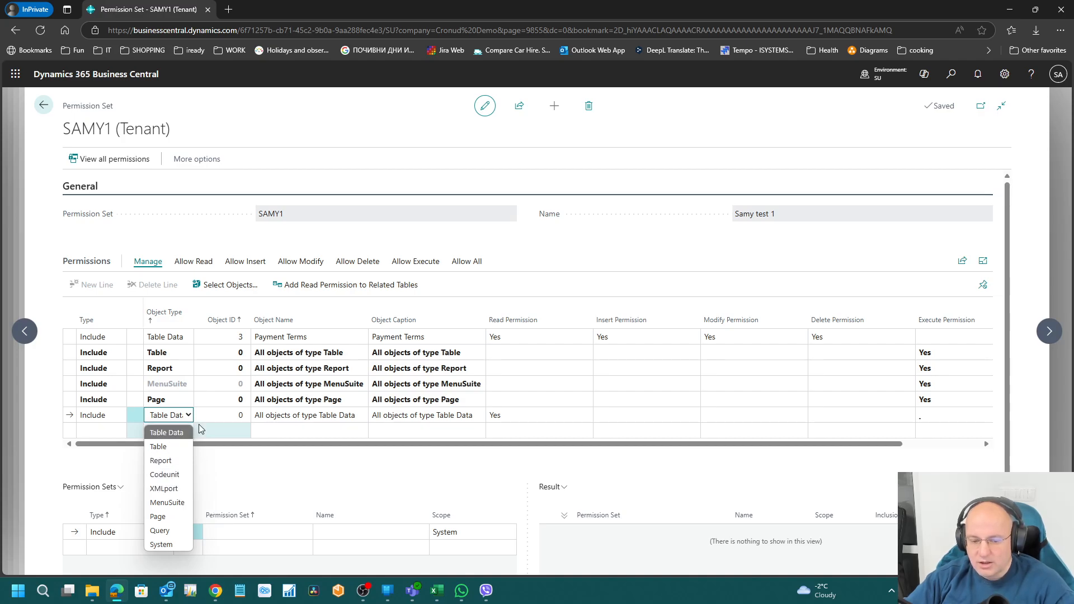
click(218, 387)
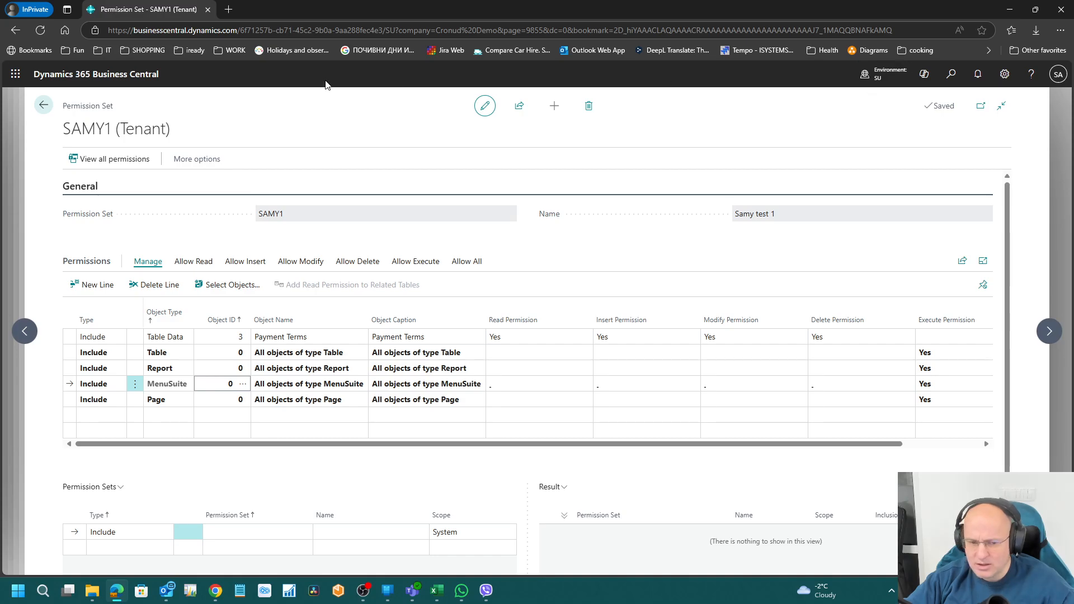
Step: Duplicate the browser tab and dismiss the record not found message
right_click(161, 14)
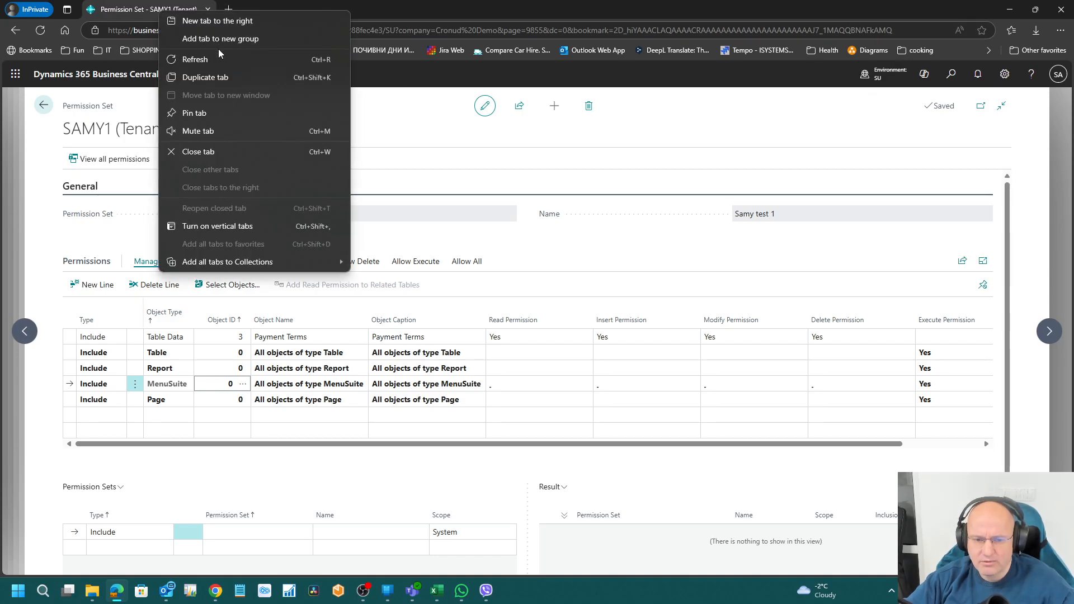
click(331, 78)
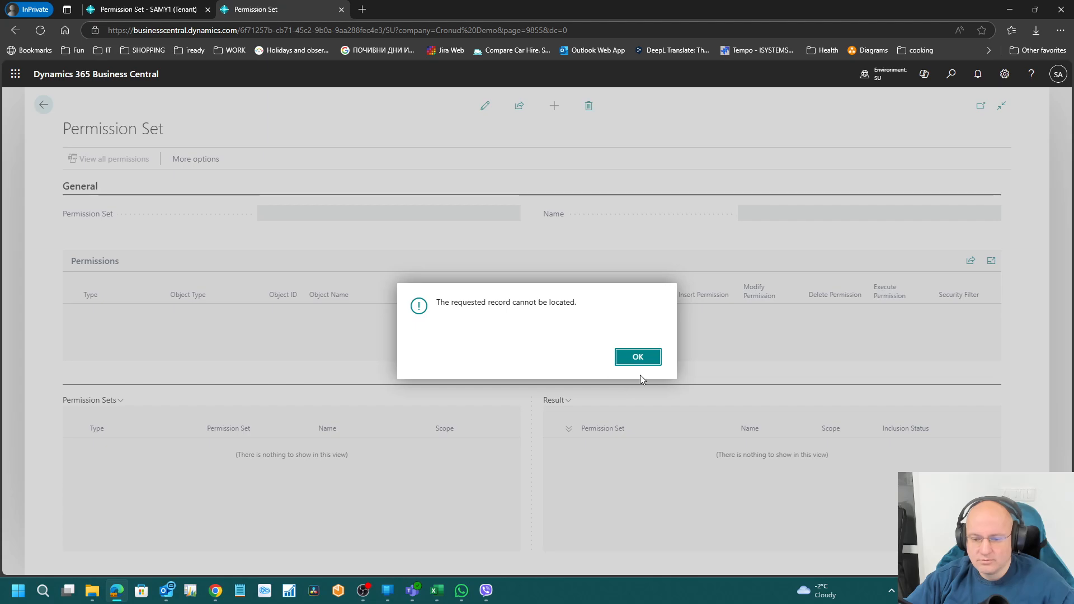
click(639, 361)
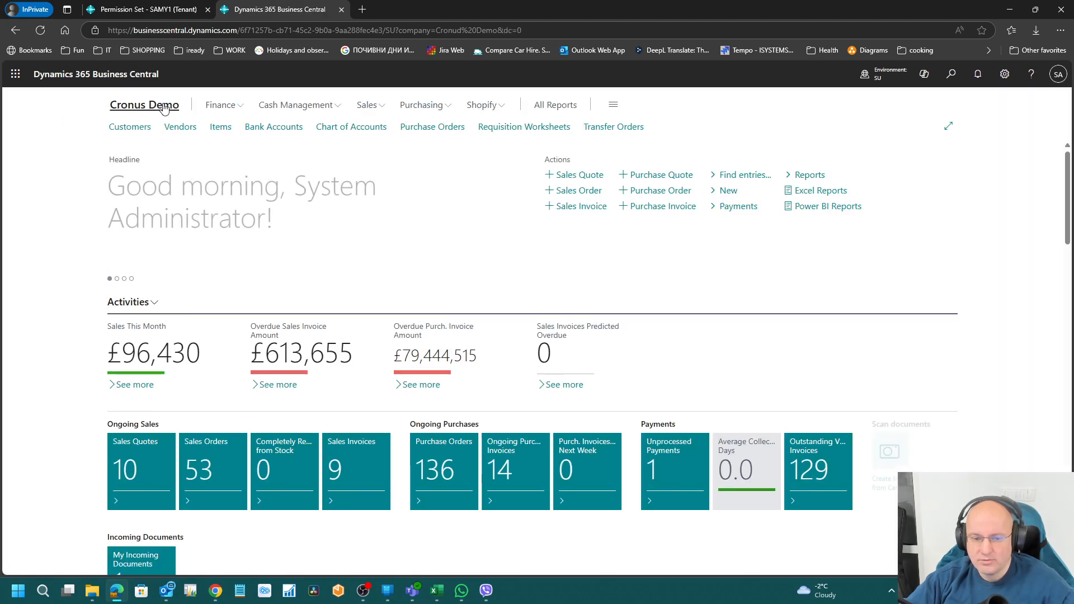
Step: In the new tab, explore all roles with Planning & Operations expanded, then return to SAMY1
click(613, 105)
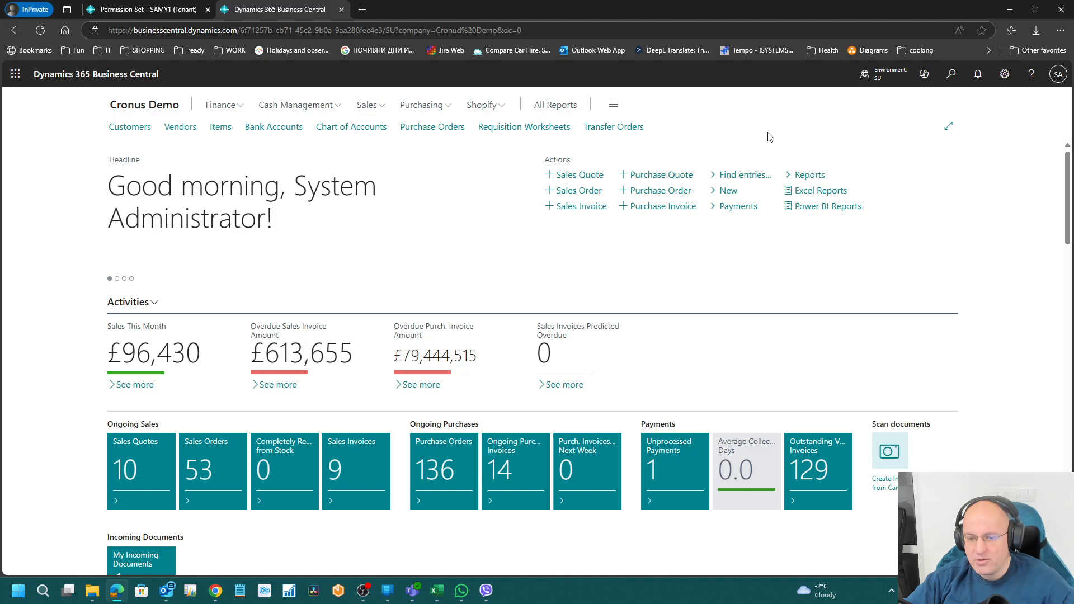
click(255, 106)
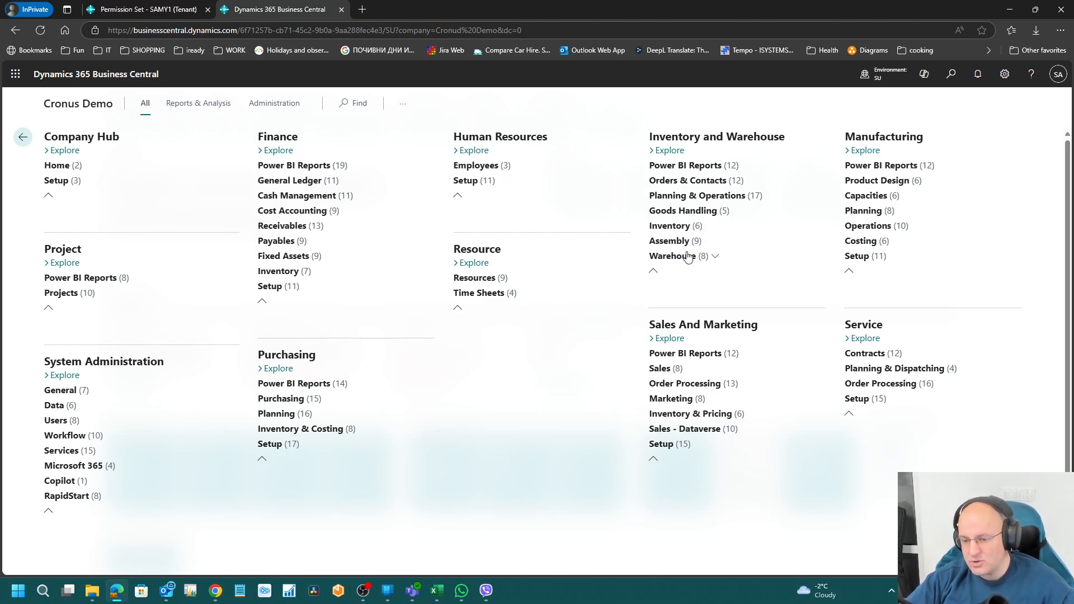
click(764, 198)
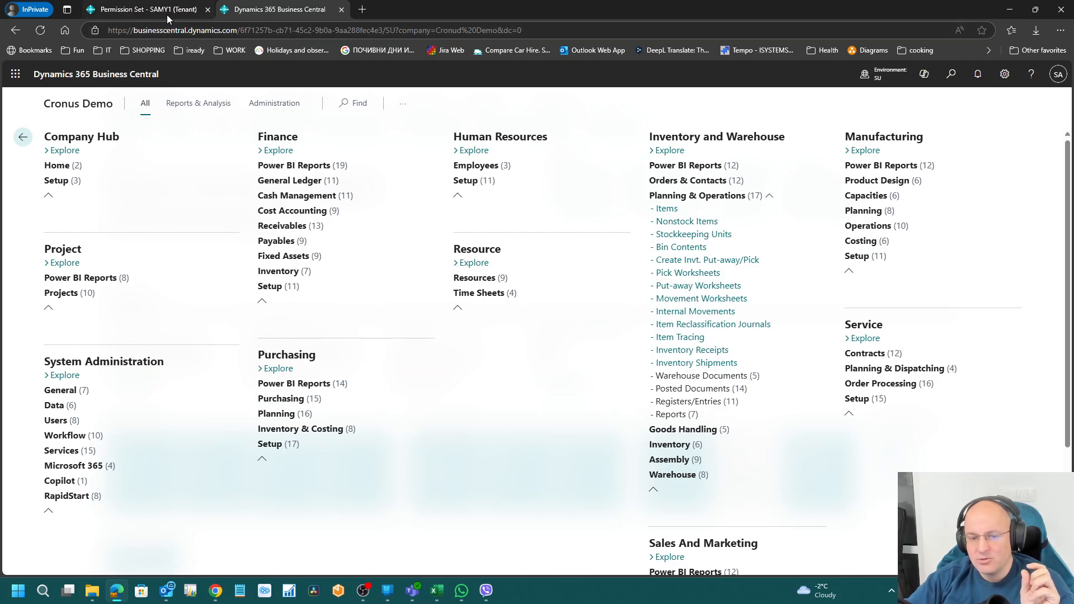
click(142, 9)
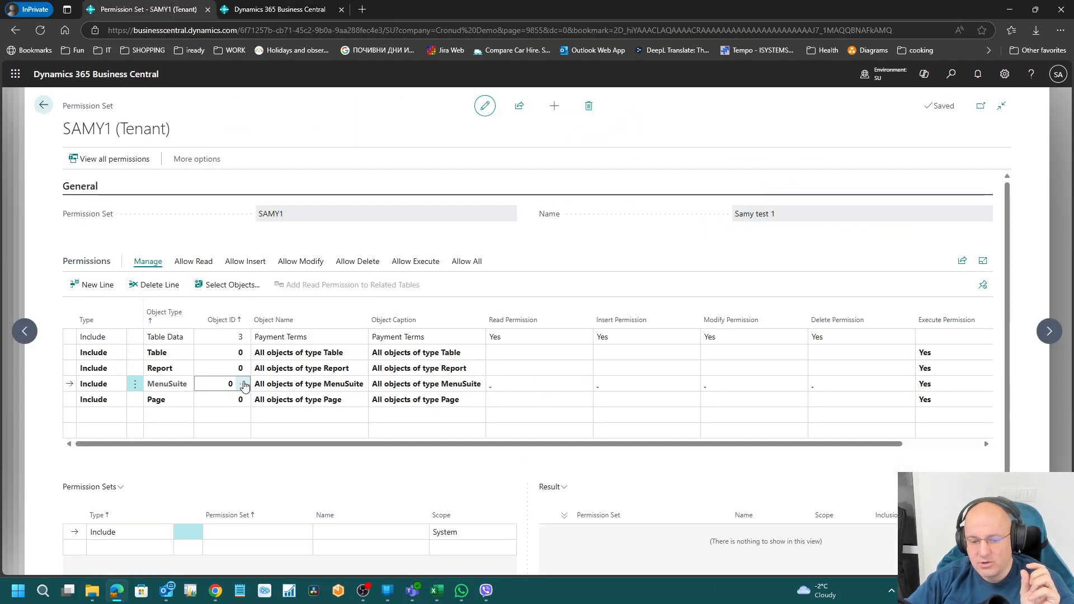
Step: Add another MenuSuite line, try its Object ID lookup, then cancel the lookup
click(167, 416)
click(182, 415)
click(168, 502)
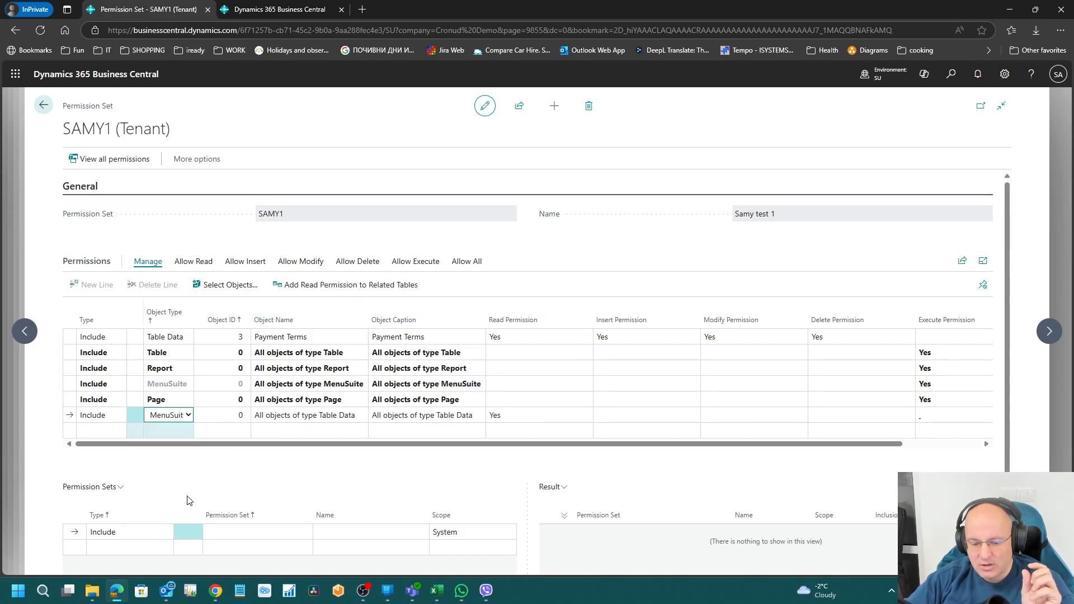
click(241, 417)
click(243, 415)
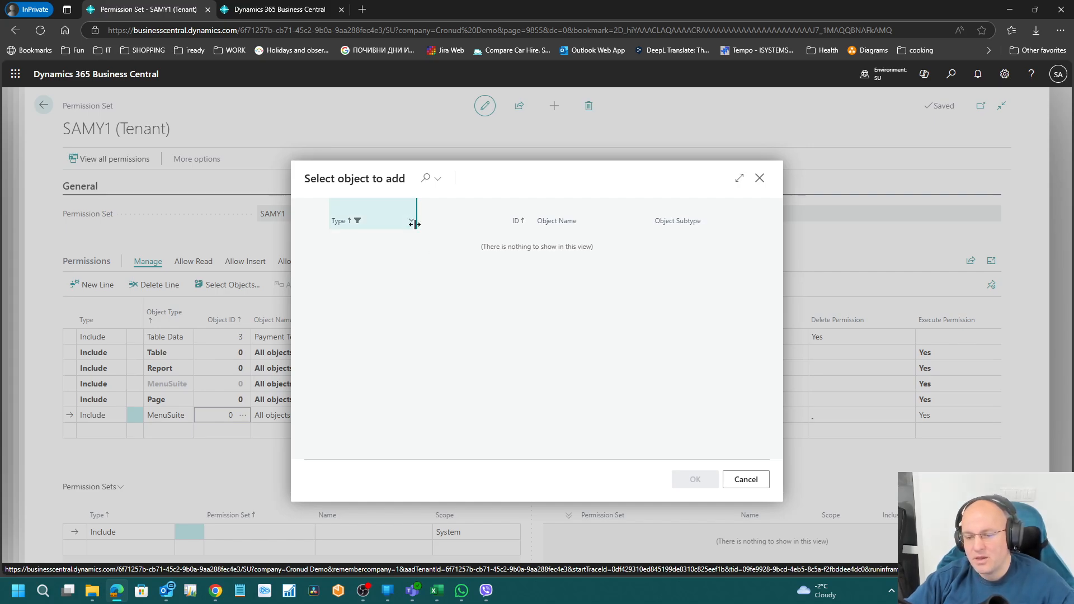
key(Escape)
Step: Delete the erroring MenuSuite line from SAMY1 and confirm
click(151, 385)
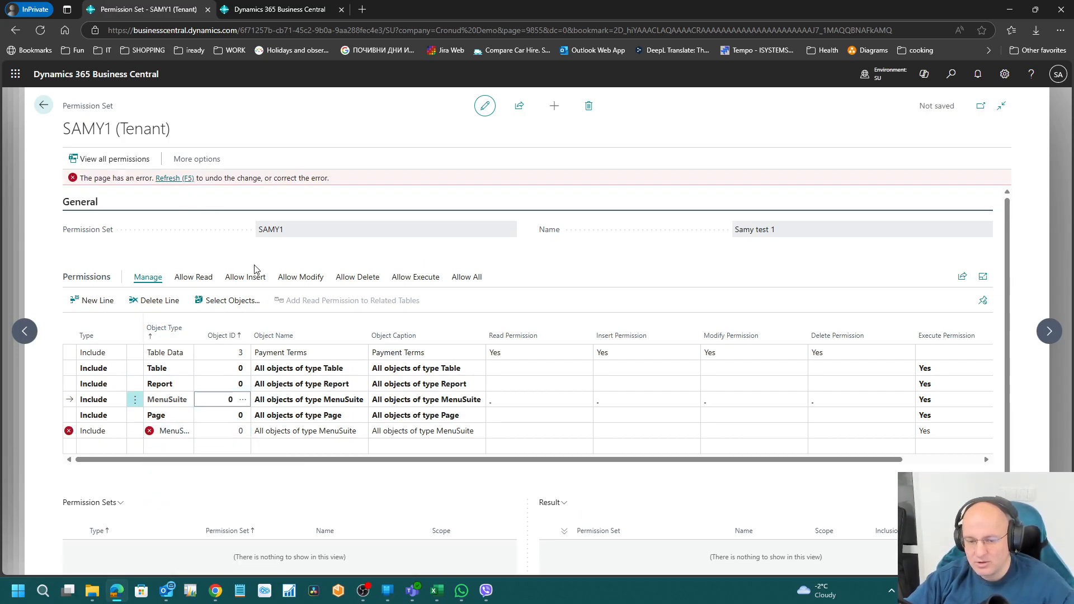
click(163, 305)
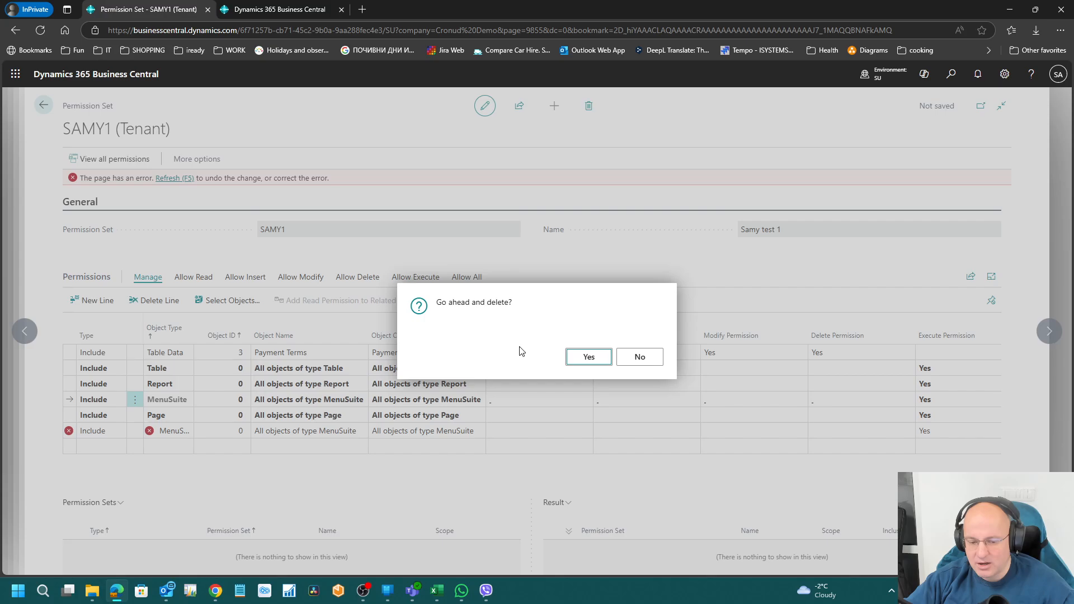
click(577, 356)
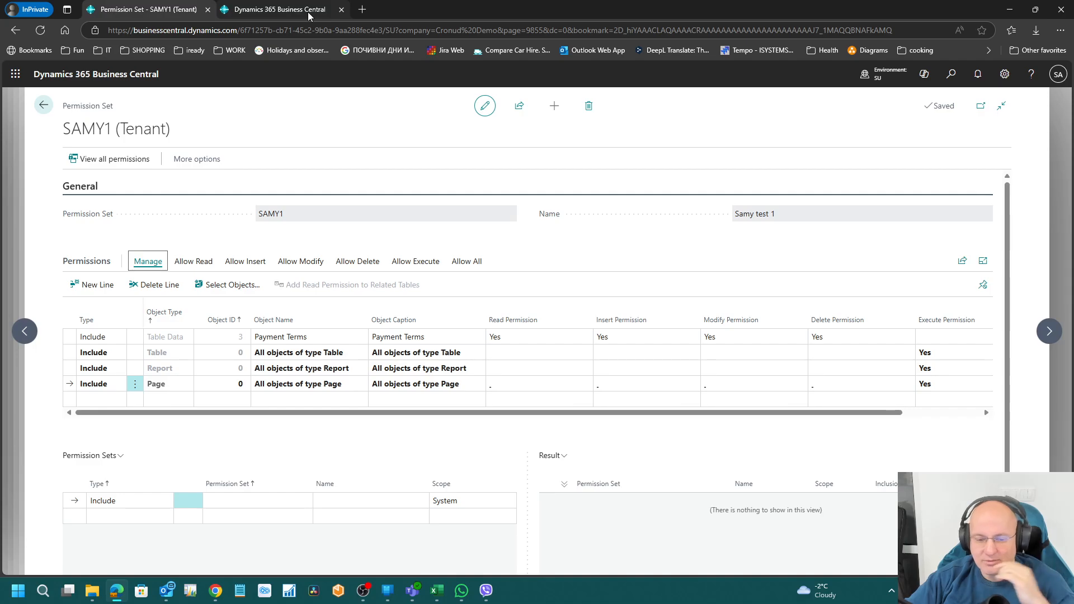
Step: Check the Planning & Operations list in the second tab, then close that tab
click(268, 11)
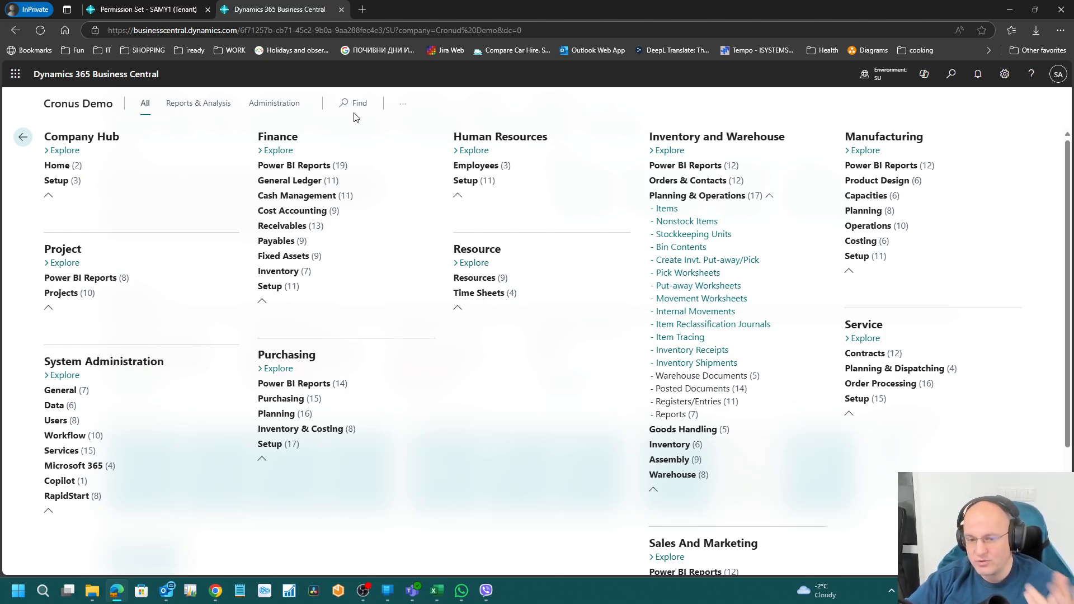
click(342, 9)
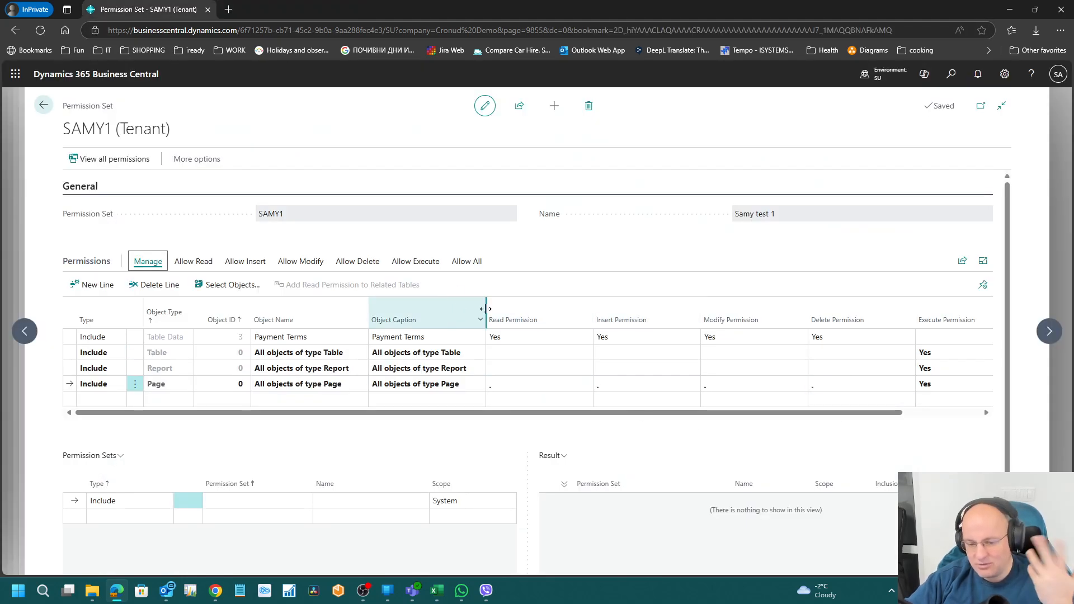
Step: Add three SAMY1 lines for all MenuSuite, XMLport and Codeunit objects, each with Object ID 0
click(176, 401)
click(179, 400)
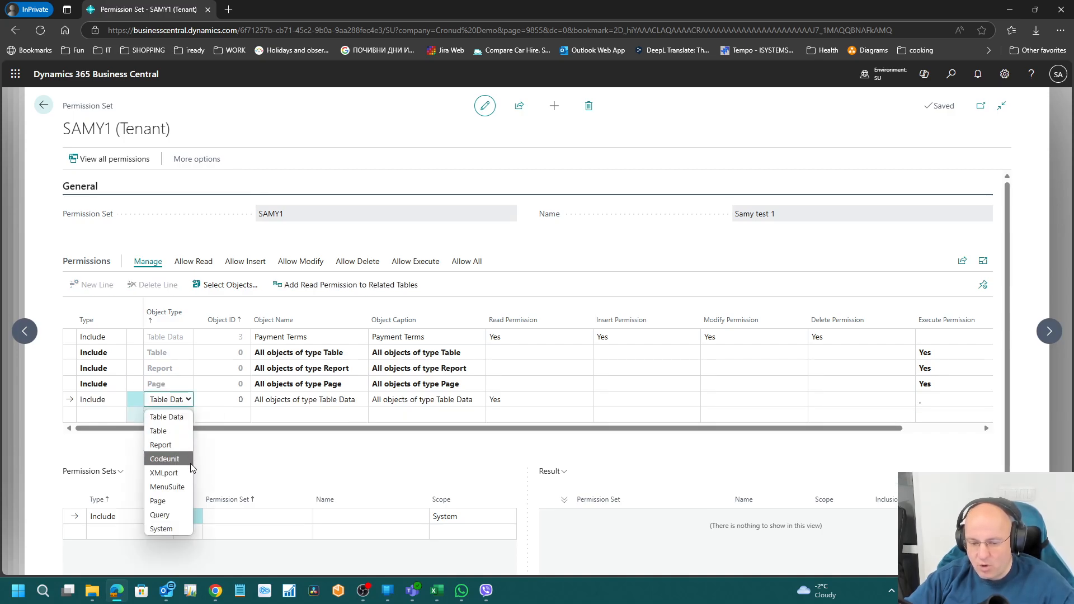
click(190, 486)
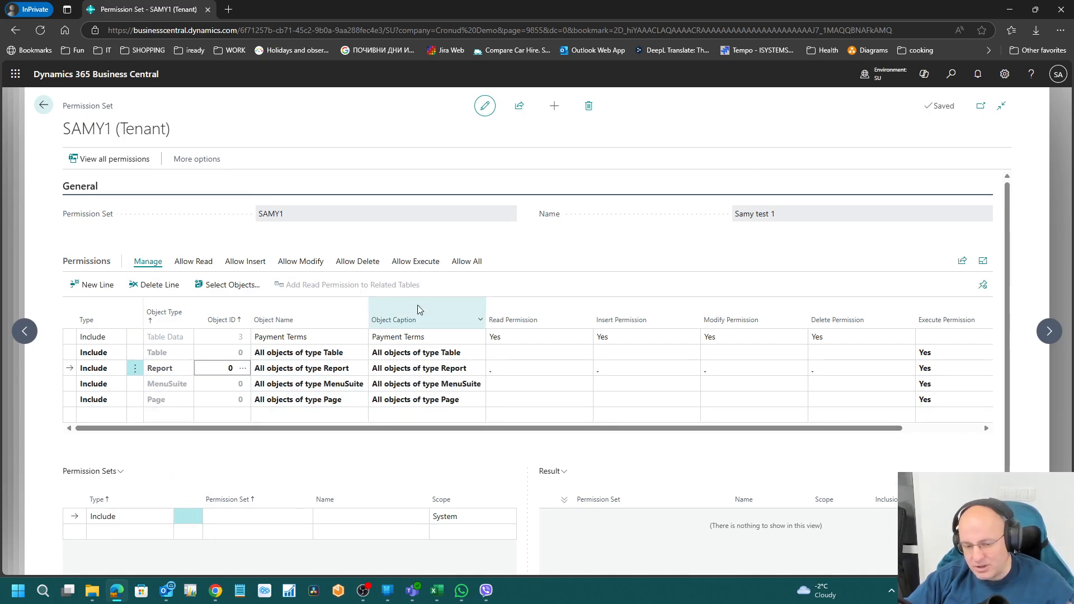
click(190, 417)
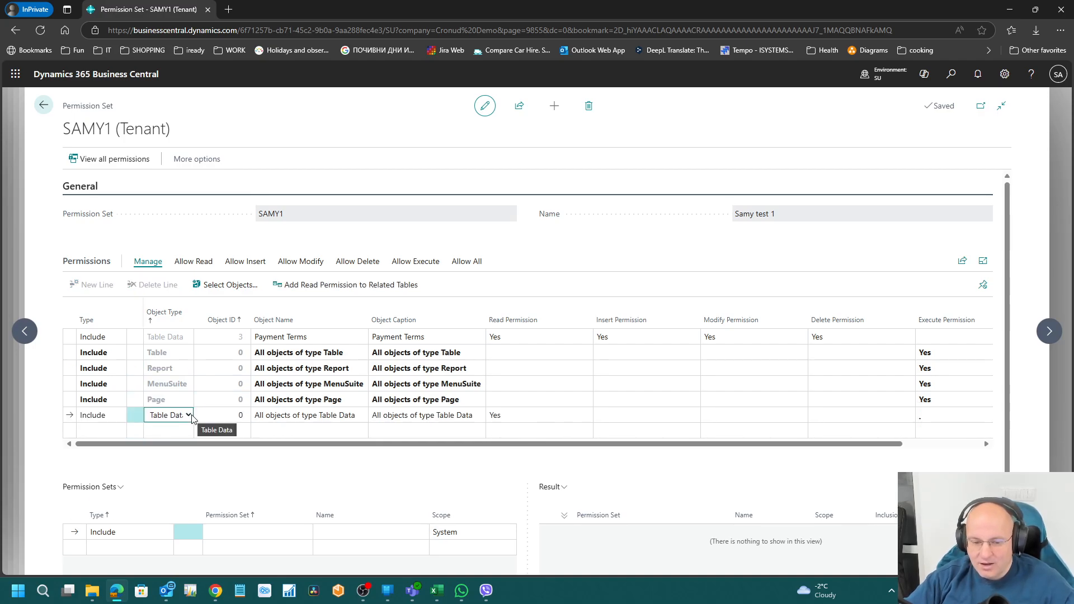
click(183, 417)
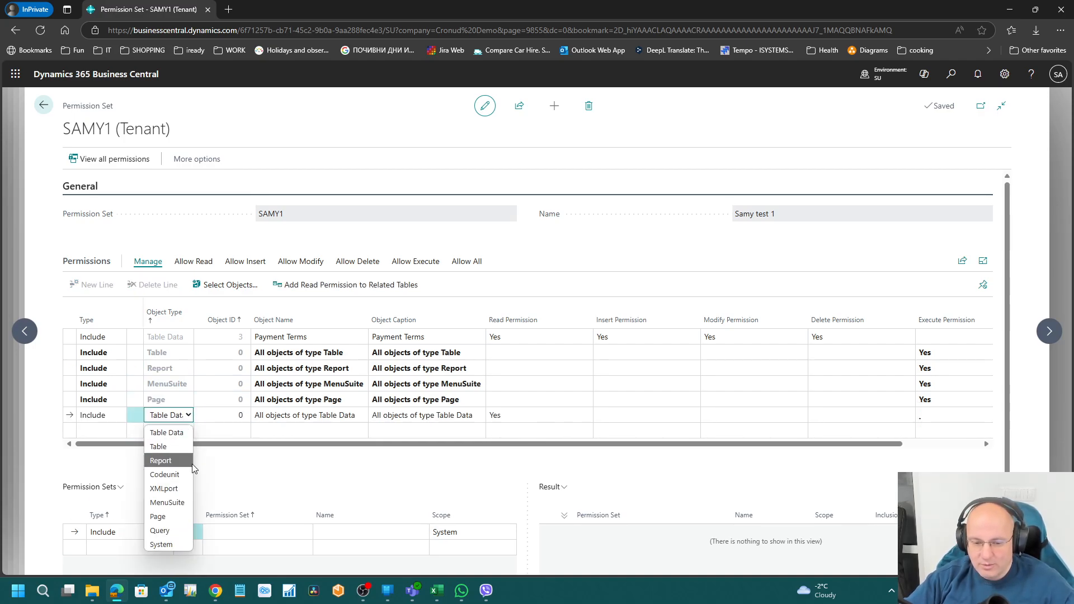
click(184, 489)
click(185, 430)
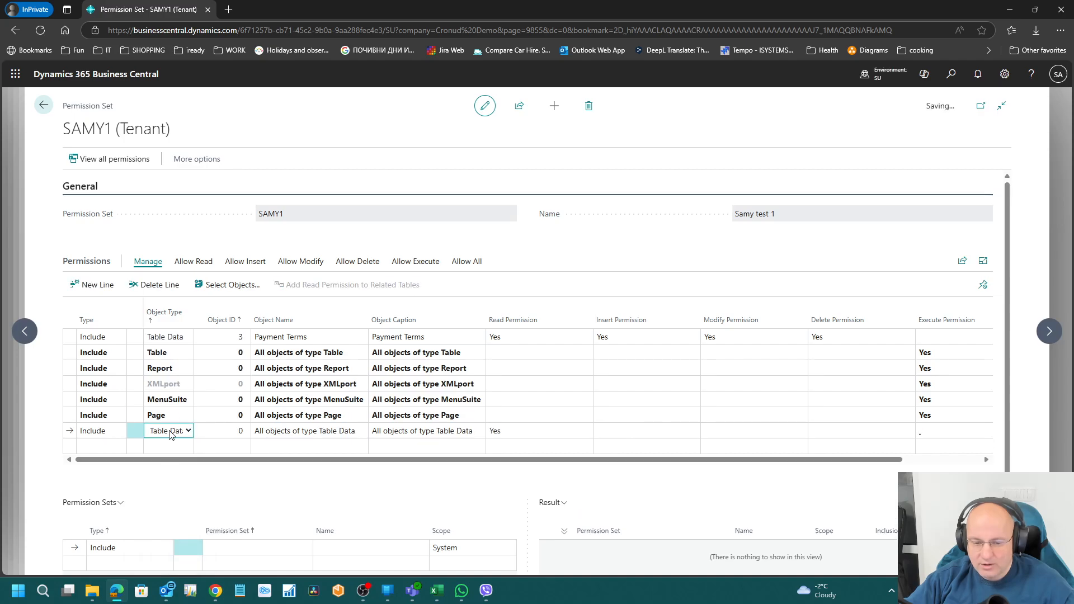
click(188, 431)
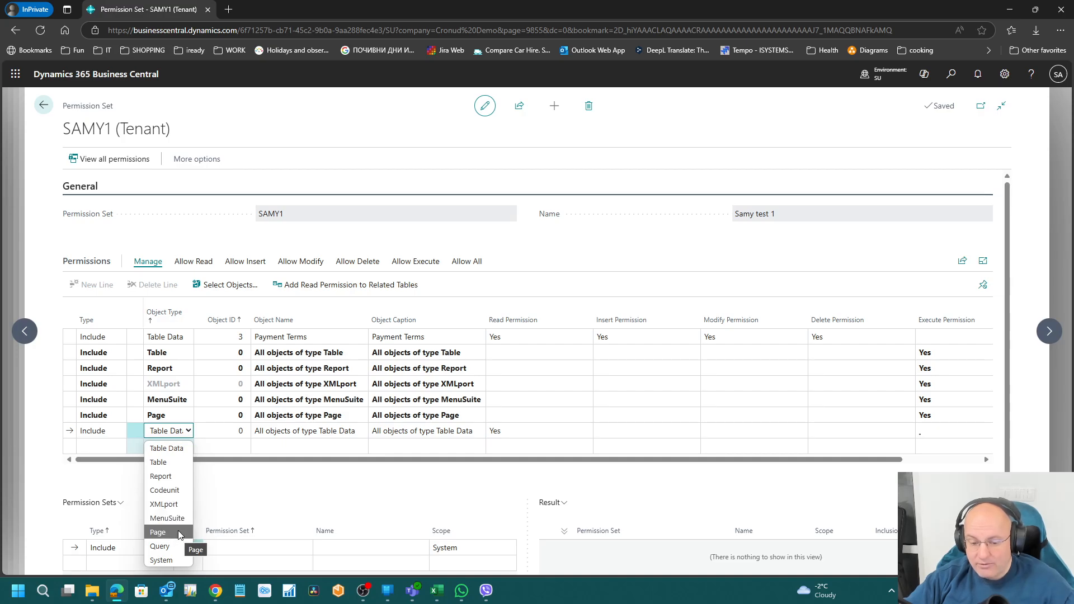
click(179, 491)
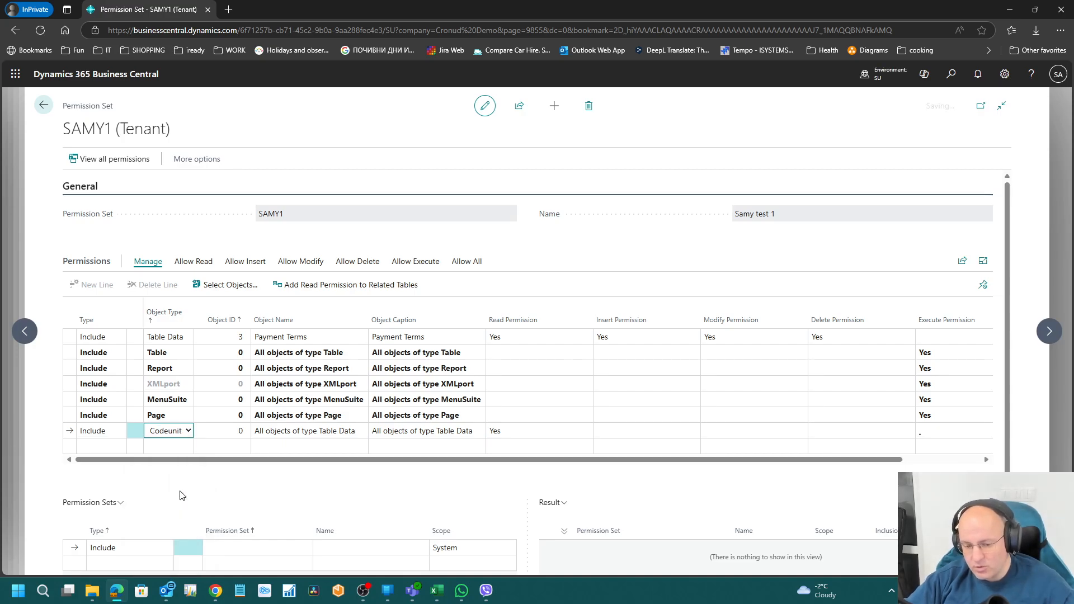
click(240, 432)
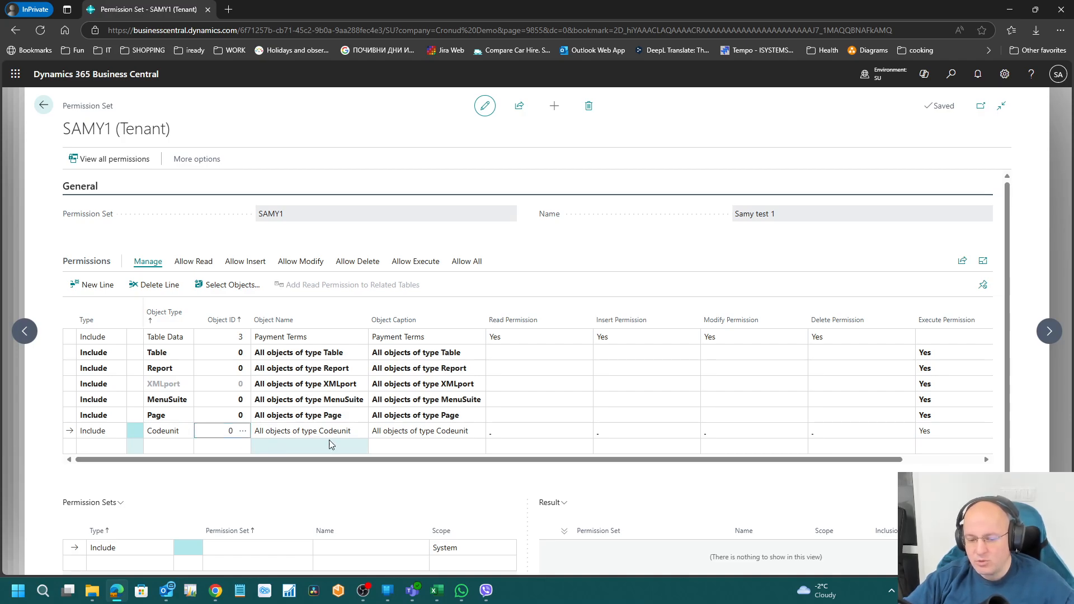
Step: Browse the codeunit picker, then cancel so the Codeunit line keeps Object ID 0 with Execute
click(224, 429)
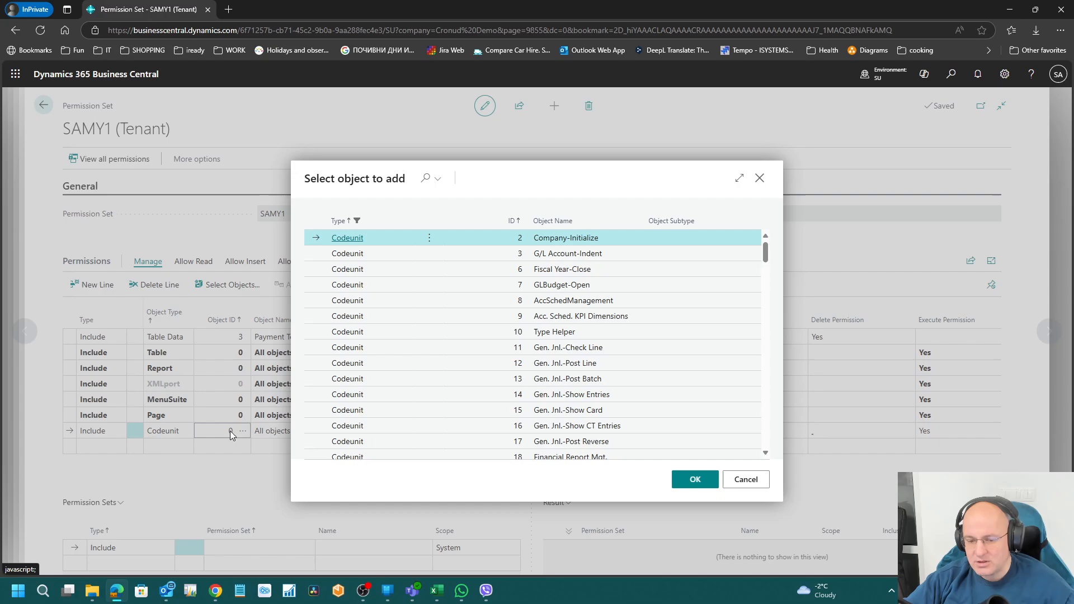
scroll(593, 311, down, 3)
scroll(593, 310, down, 15)
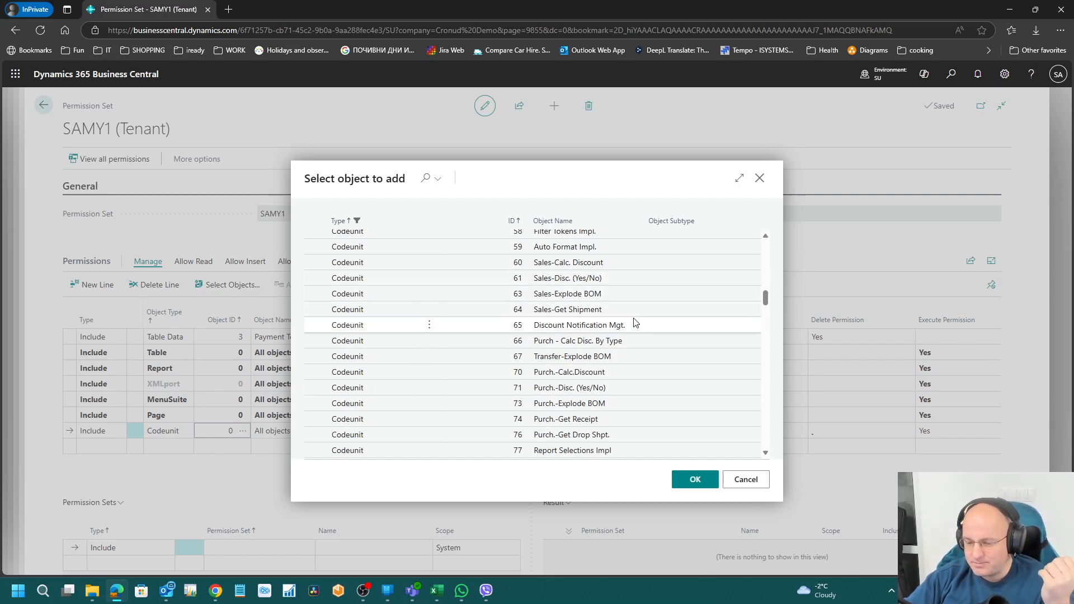
scroll(633, 336, up, 3)
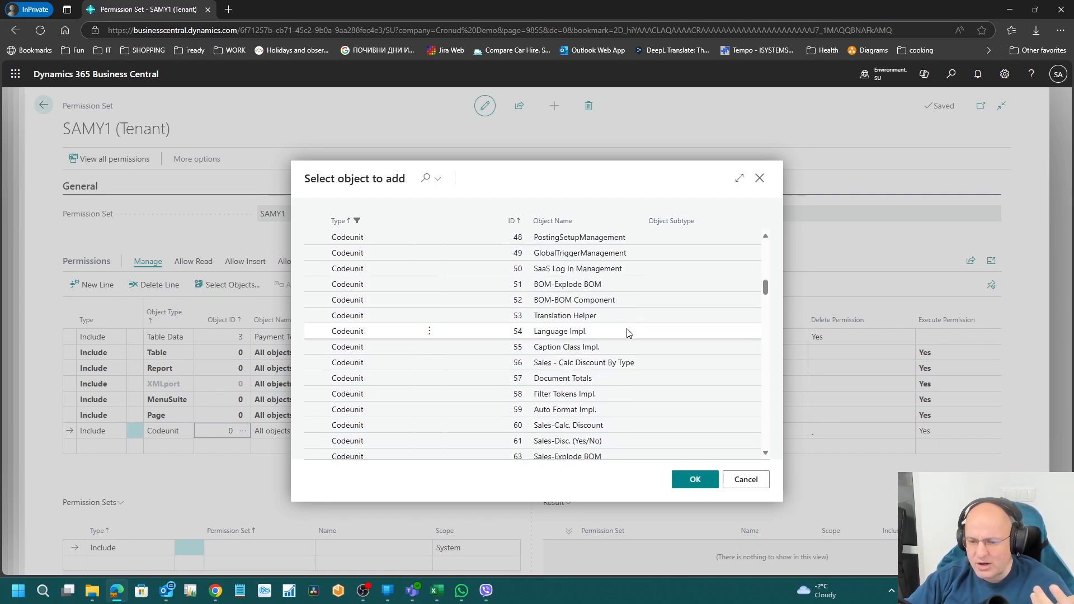
scroll(627, 333, up, 3)
scroll(633, 338, up, 2)
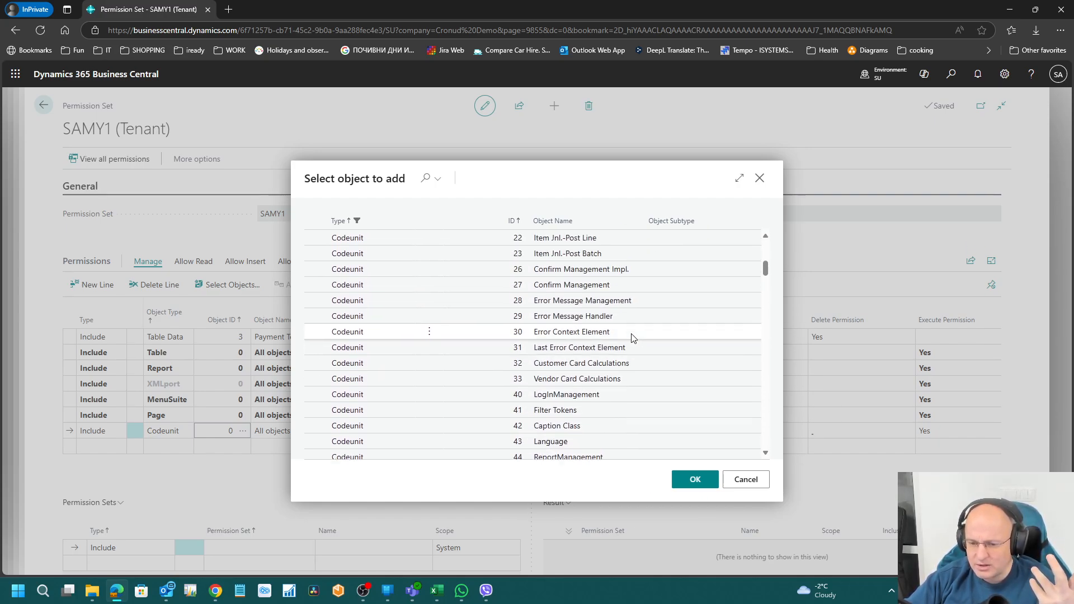
scroll(665, 338, up, 2)
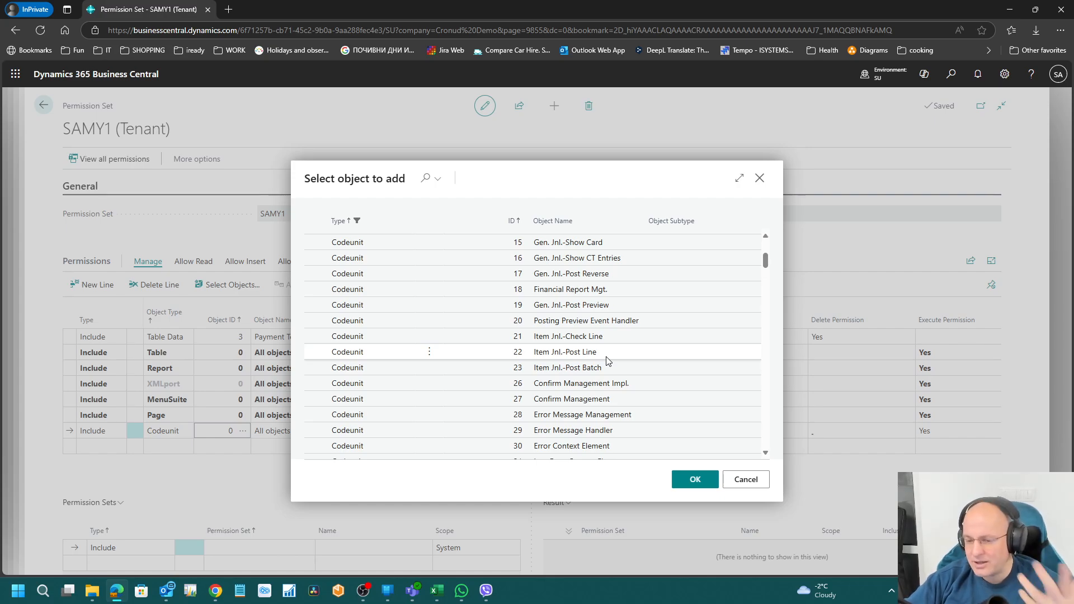
click(746, 478)
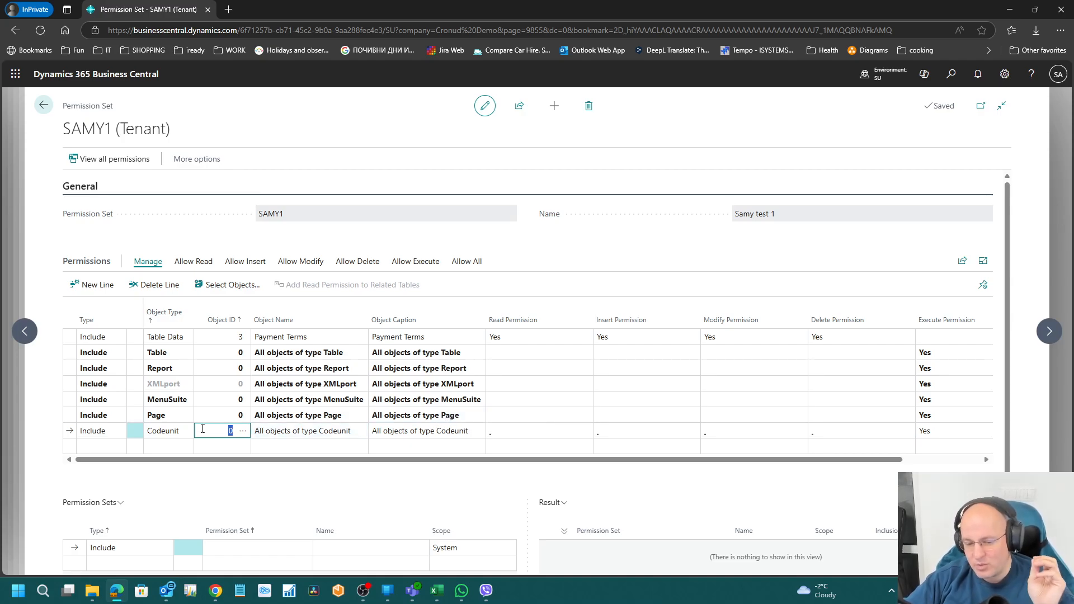
Step: Add an eighth SAMY1 line granting Execute on all Query objects (Object ID 0)
click(174, 450)
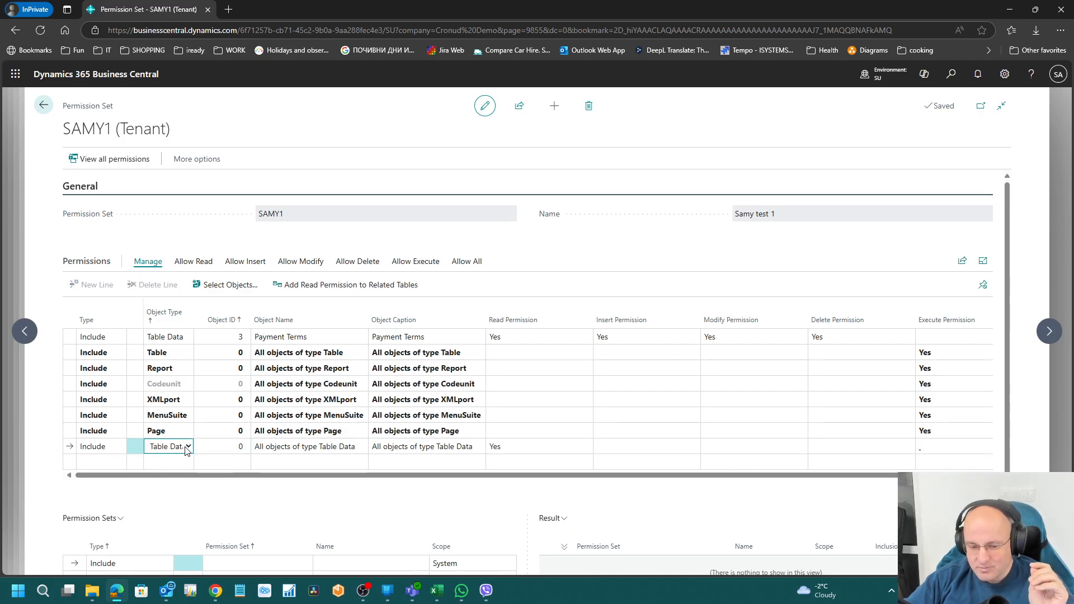
click(186, 450)
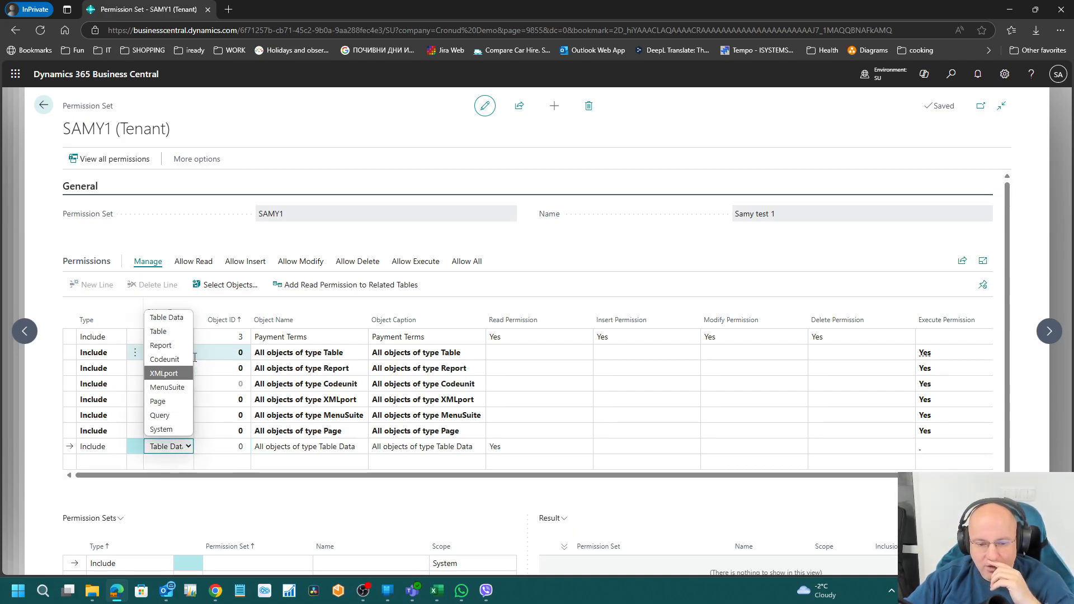
click(179, 423)
key(Tab)
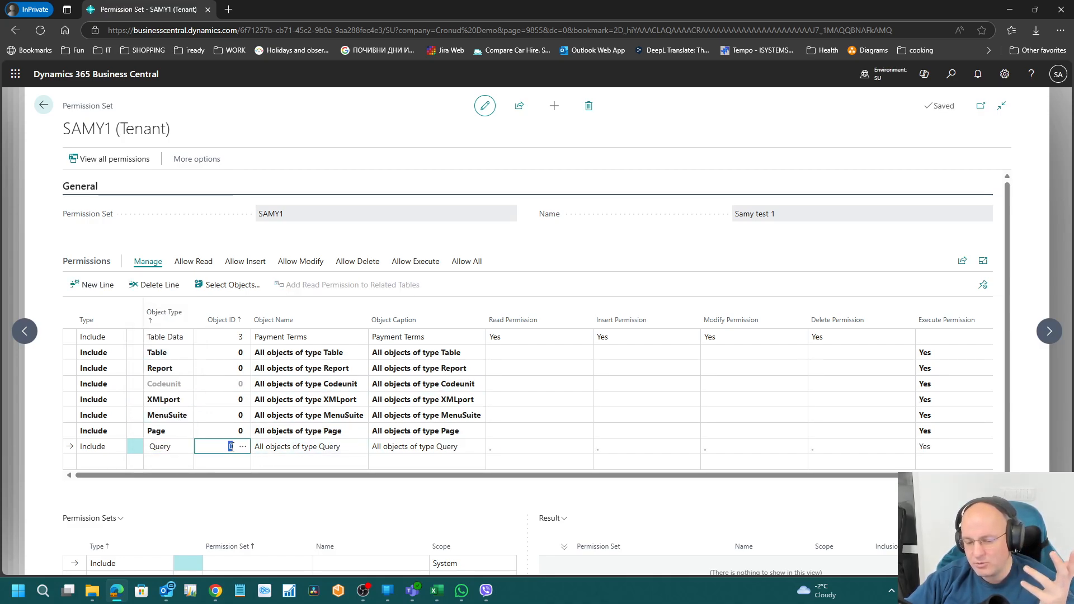
click(233, 458)
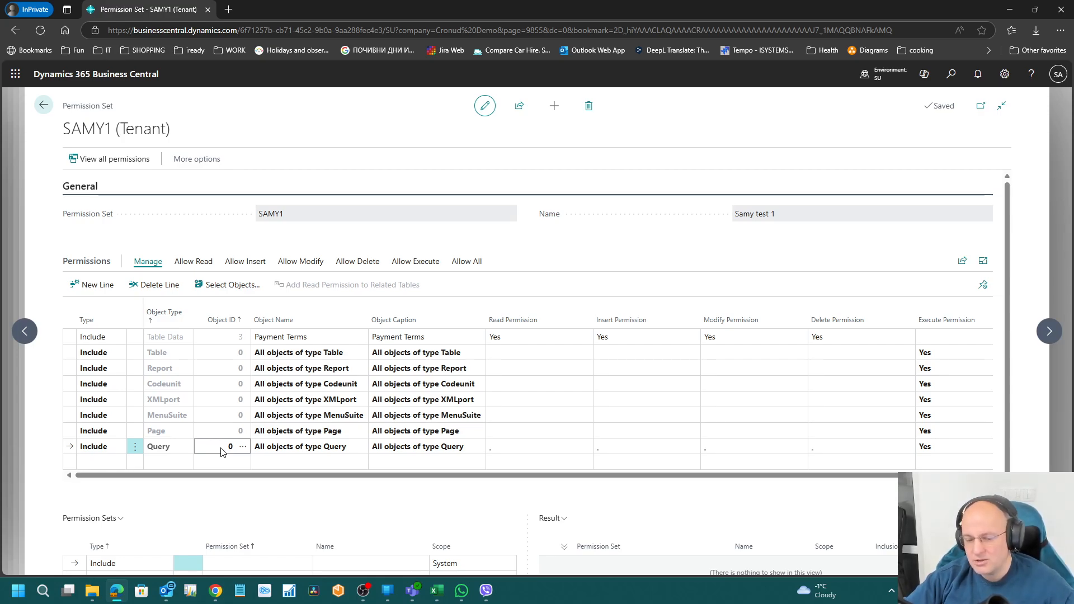
Step: Add a System line to SAMY1 and open its object picker maximized
click(180, 465)
click(188, 463)
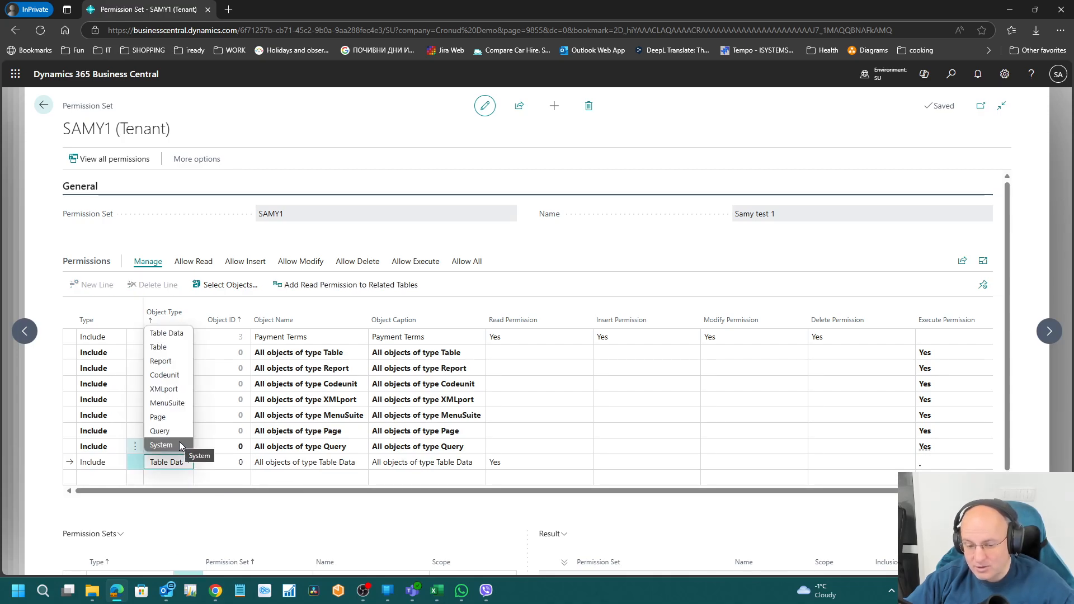
click(179, 443)
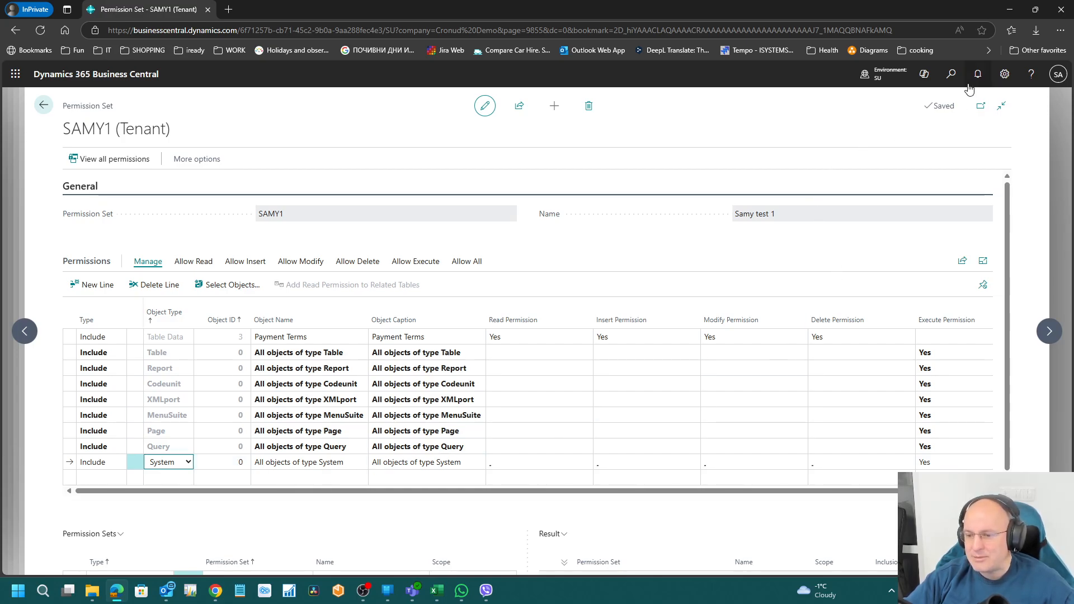
click(222, 460)
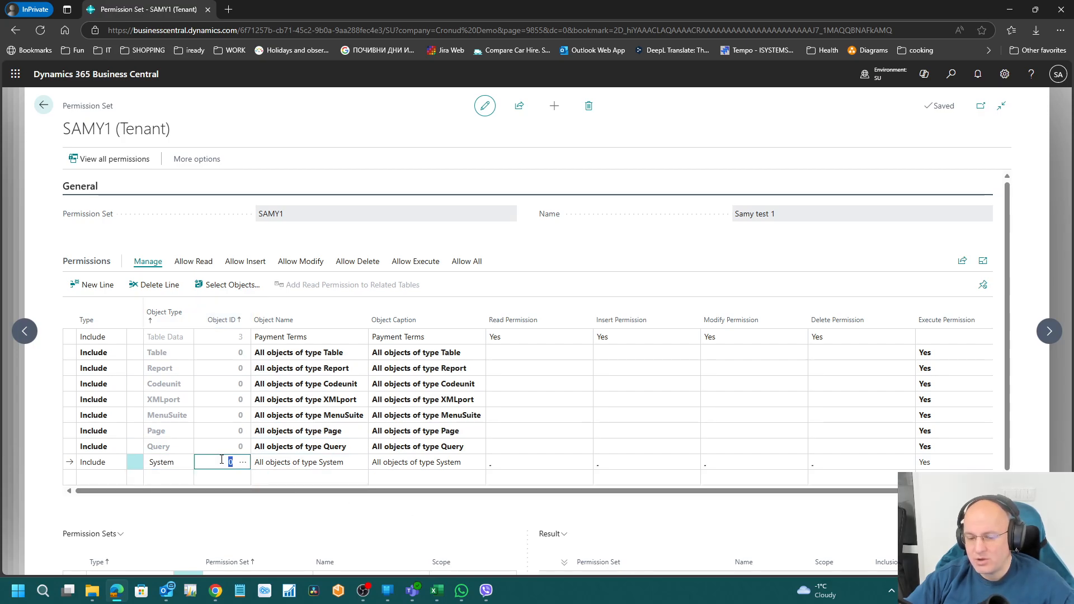
click(243, 462)
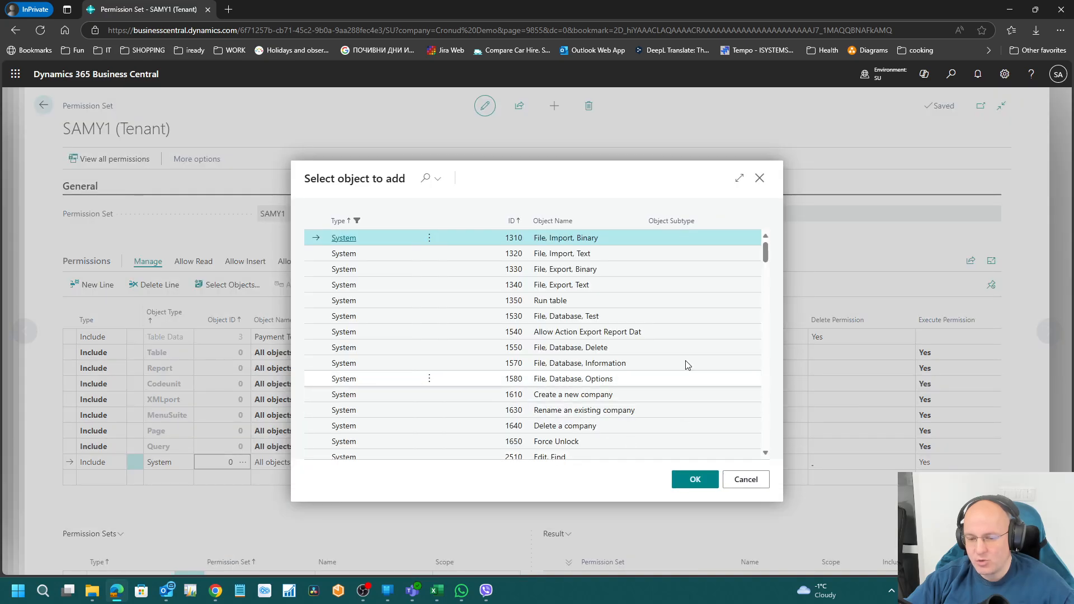
click(739, 183)
Step: Browse the system objects from File, Import, Text down to File, Database, Delete
click(612, 205)
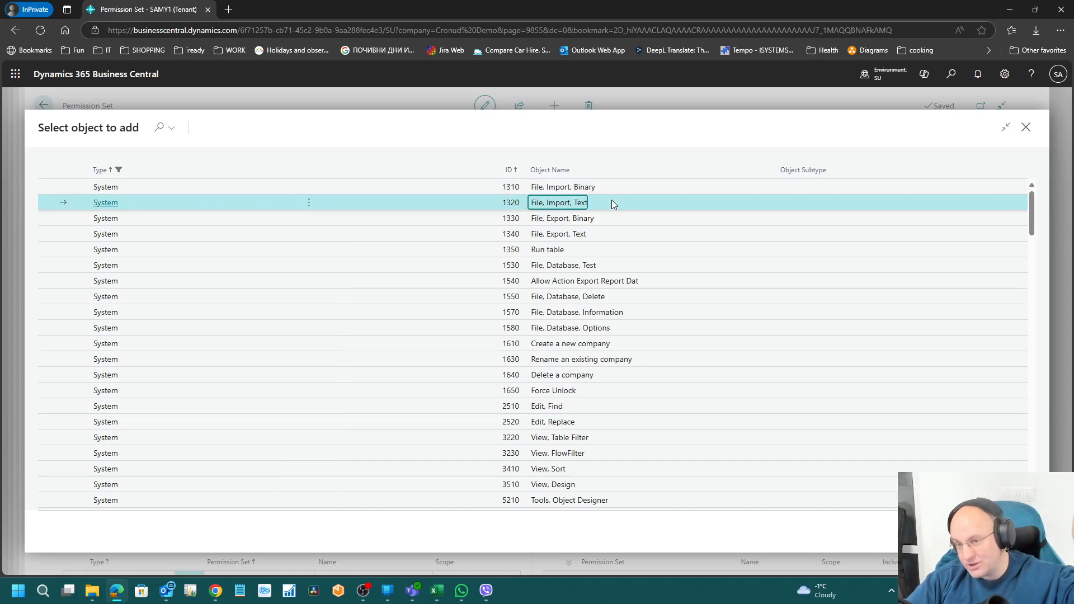
key(Up)
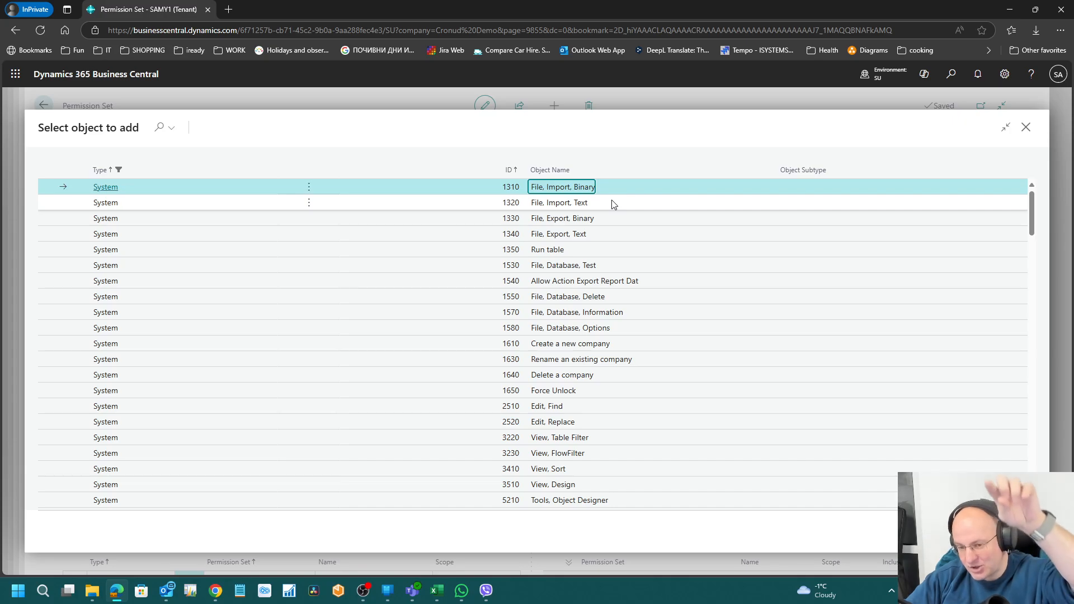
key(Down)
key(Down)
key(Down)
key(Down)
key(Down)
key(Down)
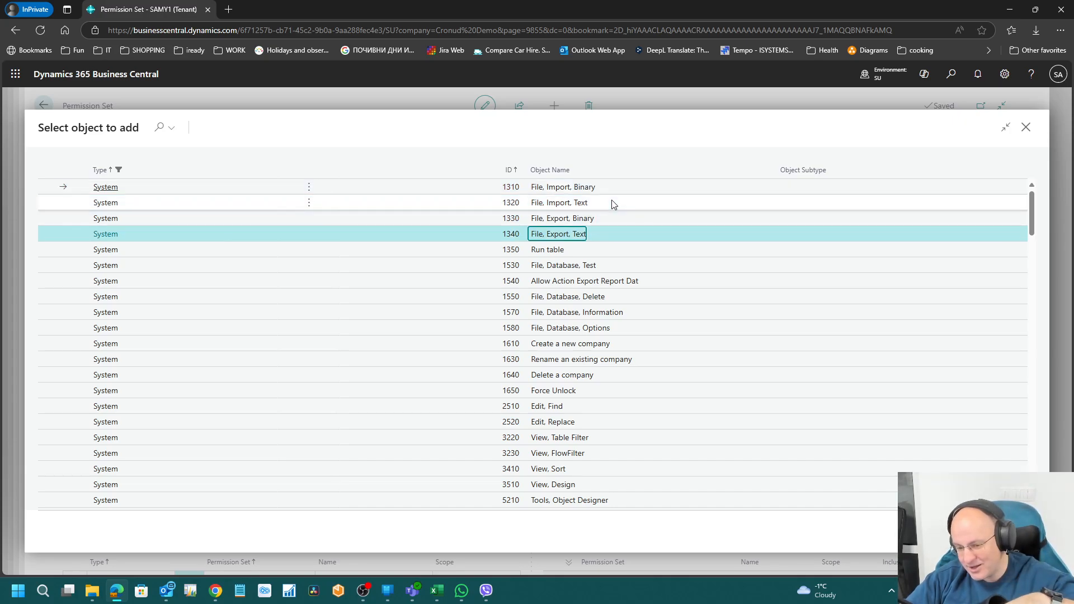
key(Down)
key(Down)
key(Down)
key(Down)
key(Down)
key(Down)
key(Down)
key(Down)
key(Down)
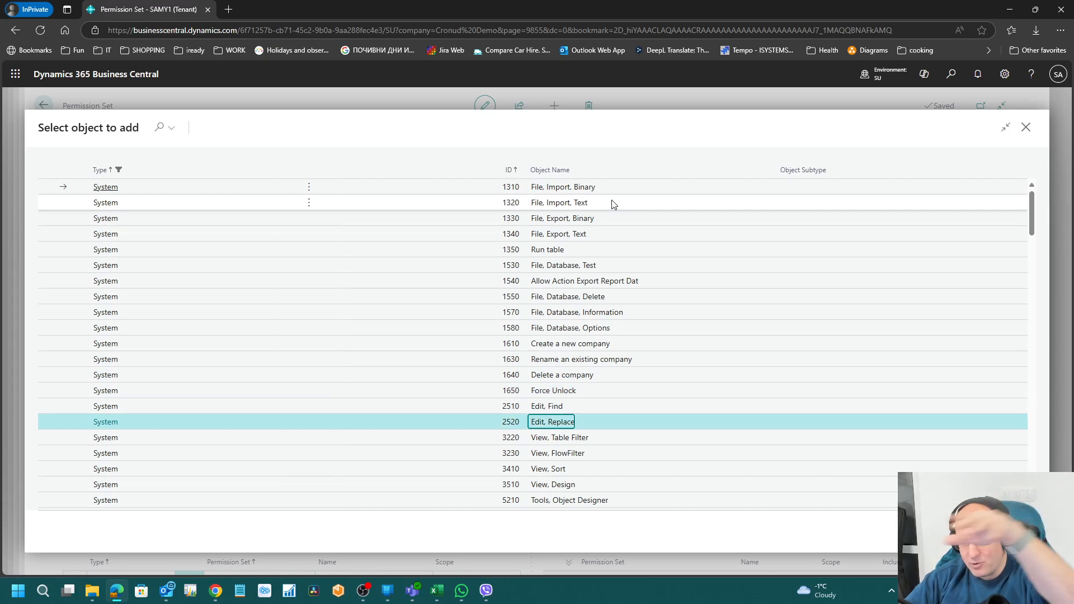
key(Up)
key(Up)
key(Up)
key(Up)
key(Up)
key(Up)
key(Up)
key(Up)
key(Up)
key(Up)
key(Up)
key(Up)
key(Up)
key(Up)
key(Up)
key(Down)
key(Down)
key(Down)
key(Down)
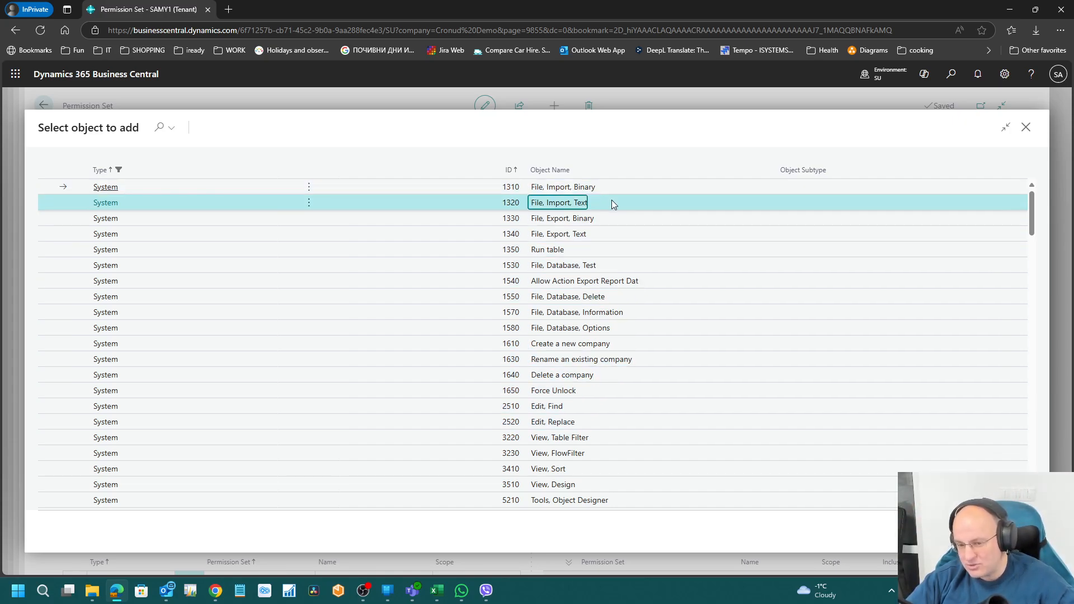
key(Up)
key(Up)
key(Up)
key(Up)
key(Down)
key(Down)
key(Down)
key(Down)
key(Down)
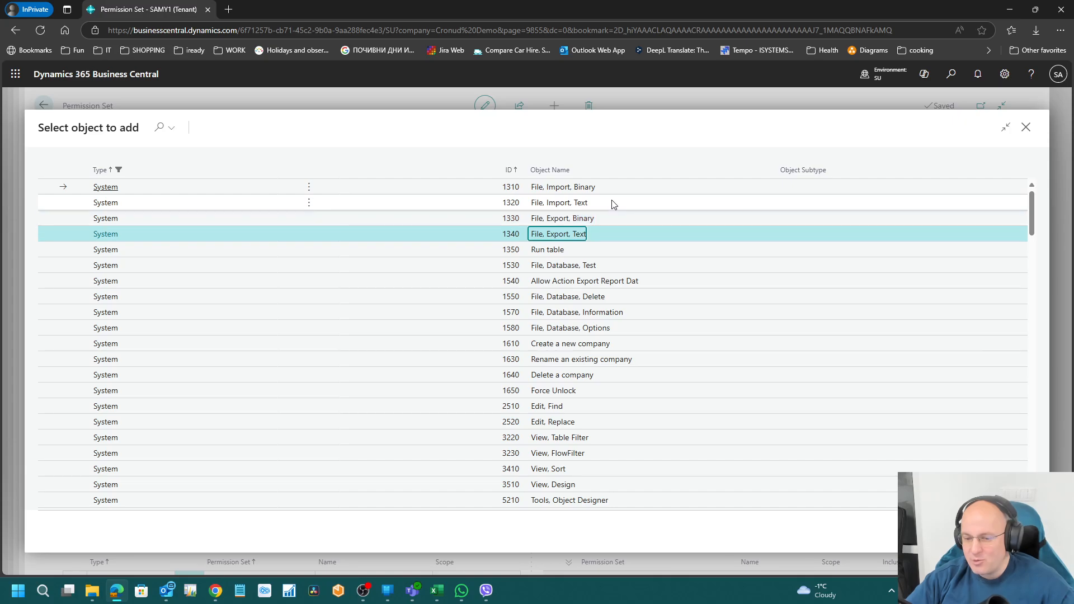
key(Up)
key(Up)
key(Up)
key(Up)
key(Up)
key(Down)
key(Down)
key(Down)
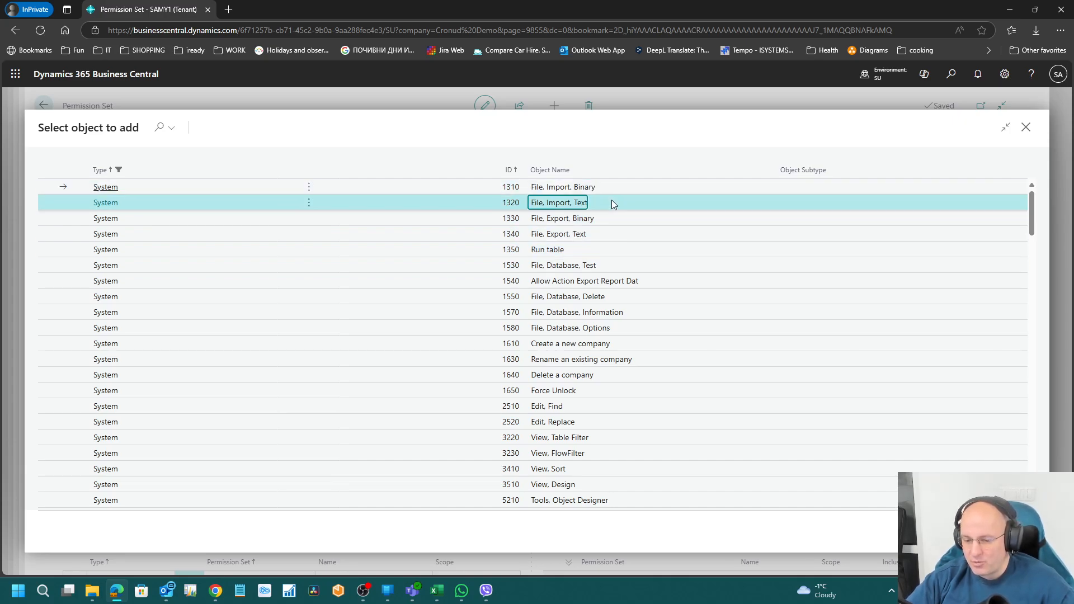
key(Down)
key(Down)
key(Up)
key(Up)
key(Up)
key(Up)
key(Up)
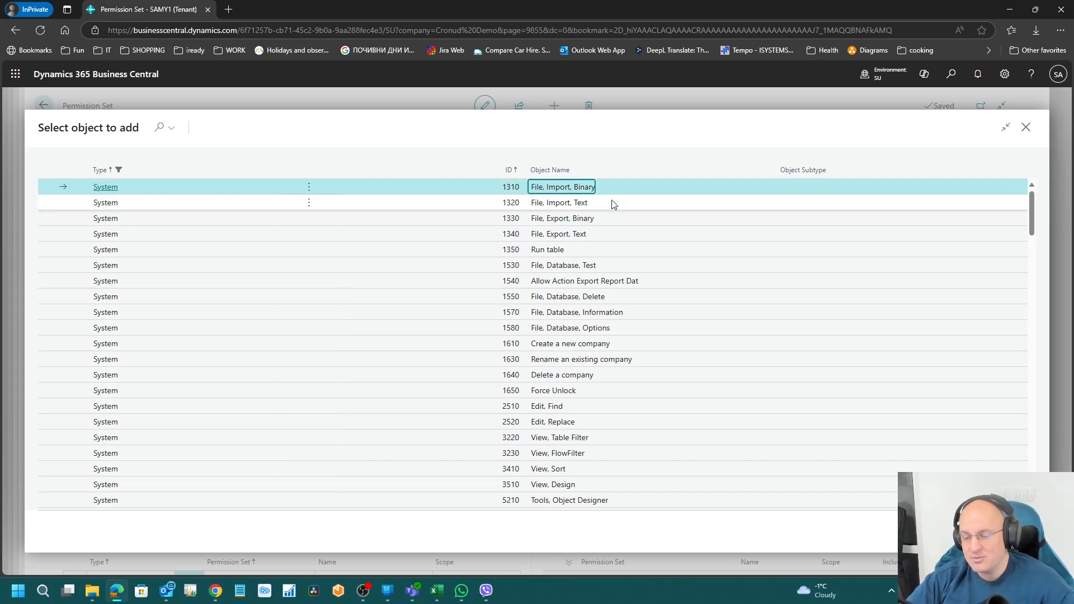
key(Down)
key(Down)
key(Down)
key(Down)
key(Down)
key(Down)
key(Down)
key(Down)
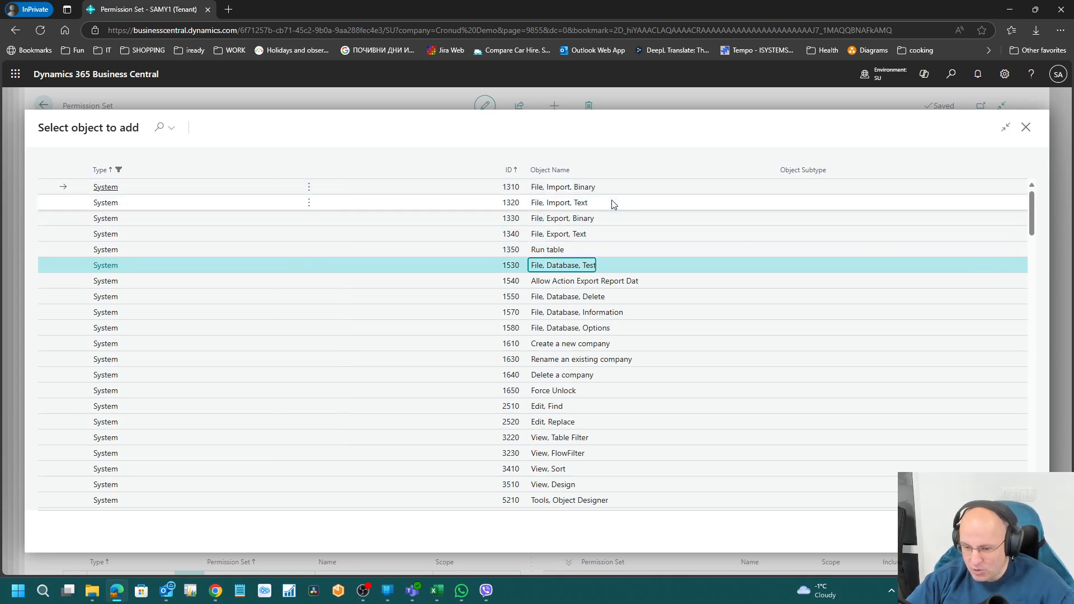
key(Up)
key(Up)
key(Down)
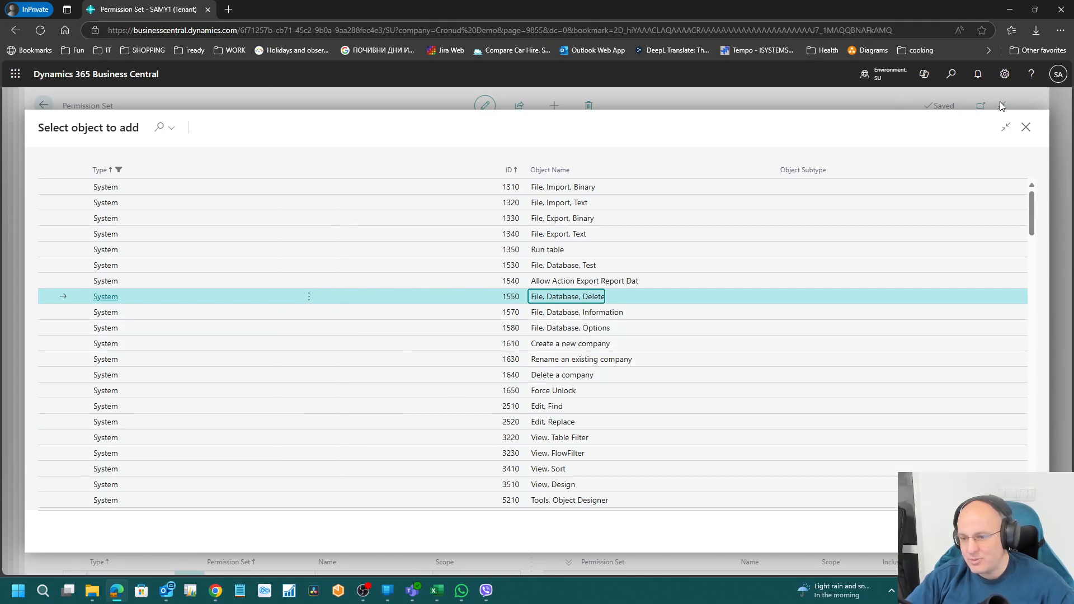
click(1005, 74)
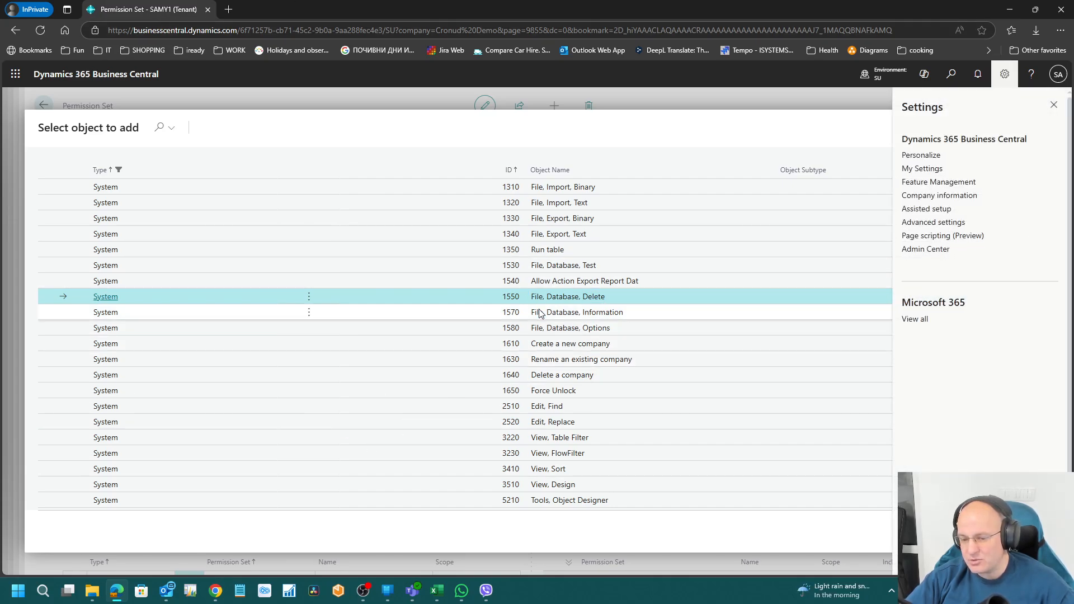
click(587, 298)
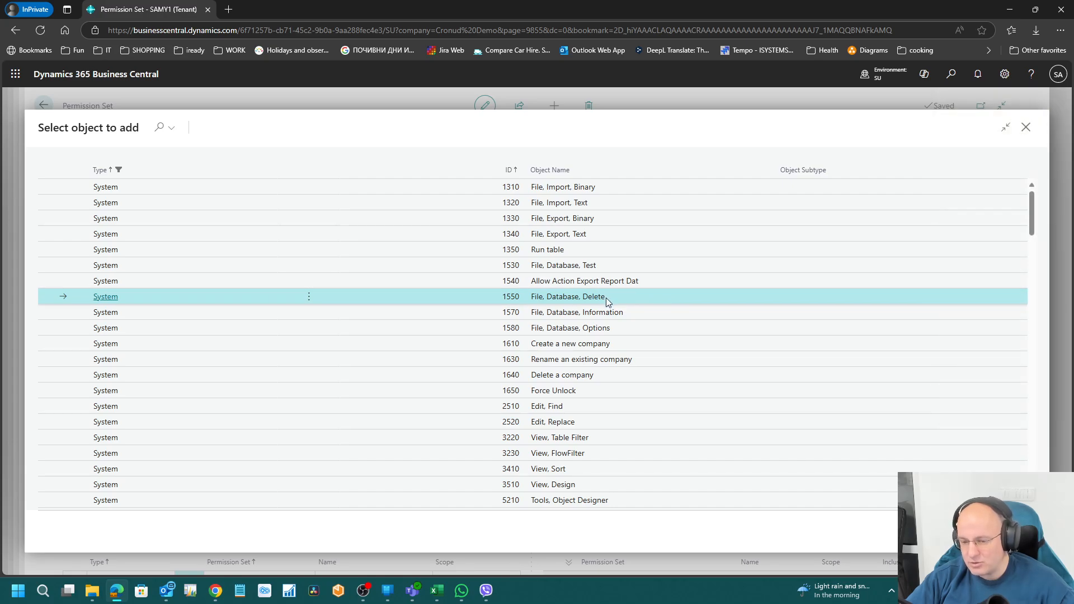
key(Down)
key(Down)
key(Down)
key(Down)
key(Up)
key(Up)
key(Up)
key(Up)
key(Up)
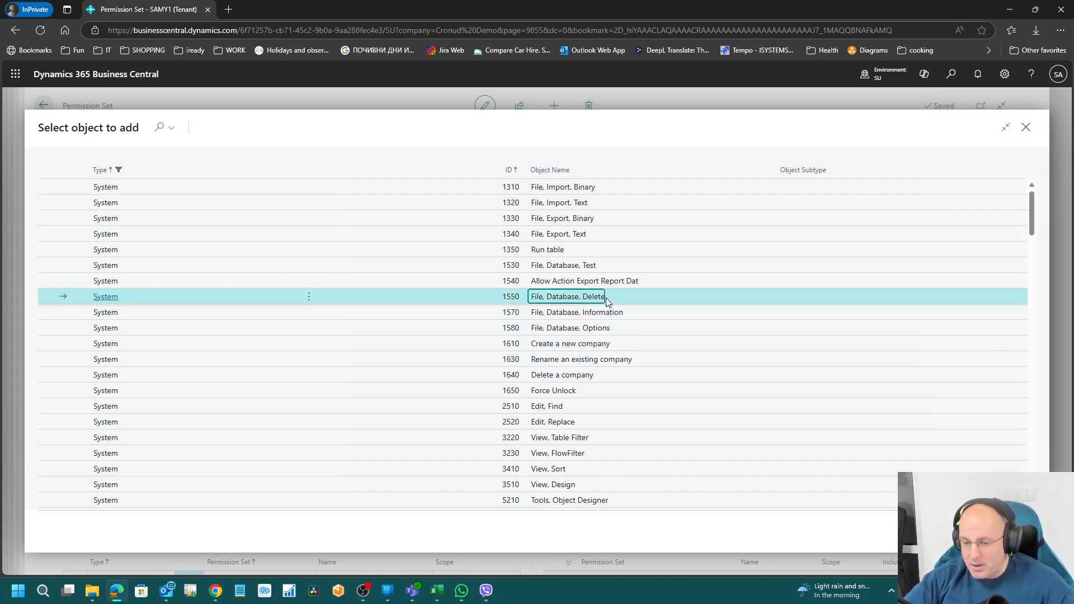
key(Down)
key(Down)
key(Down)
key(Down)
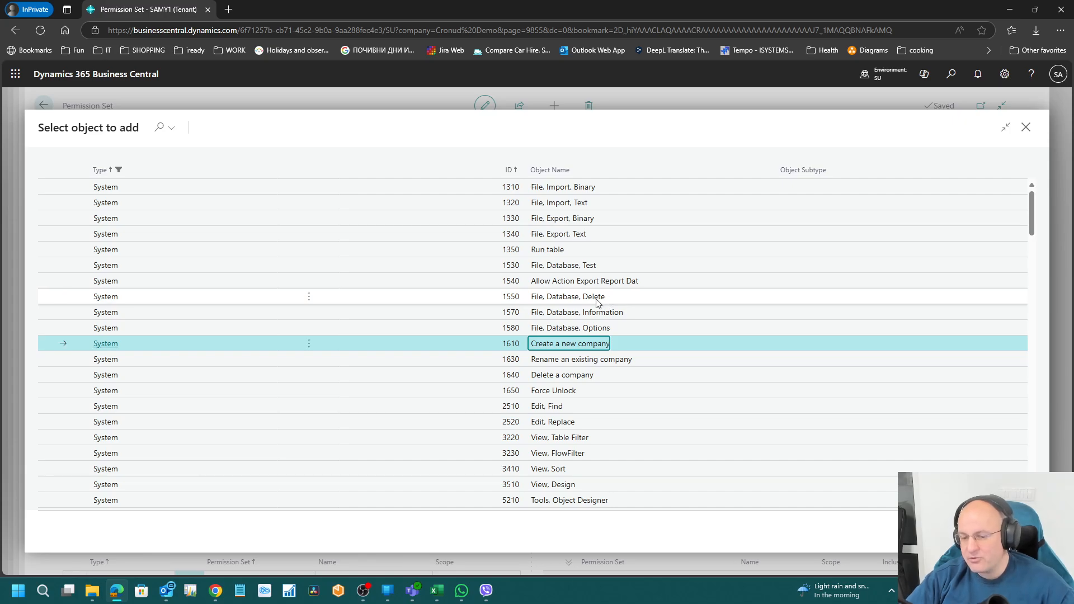
click(951, 80)
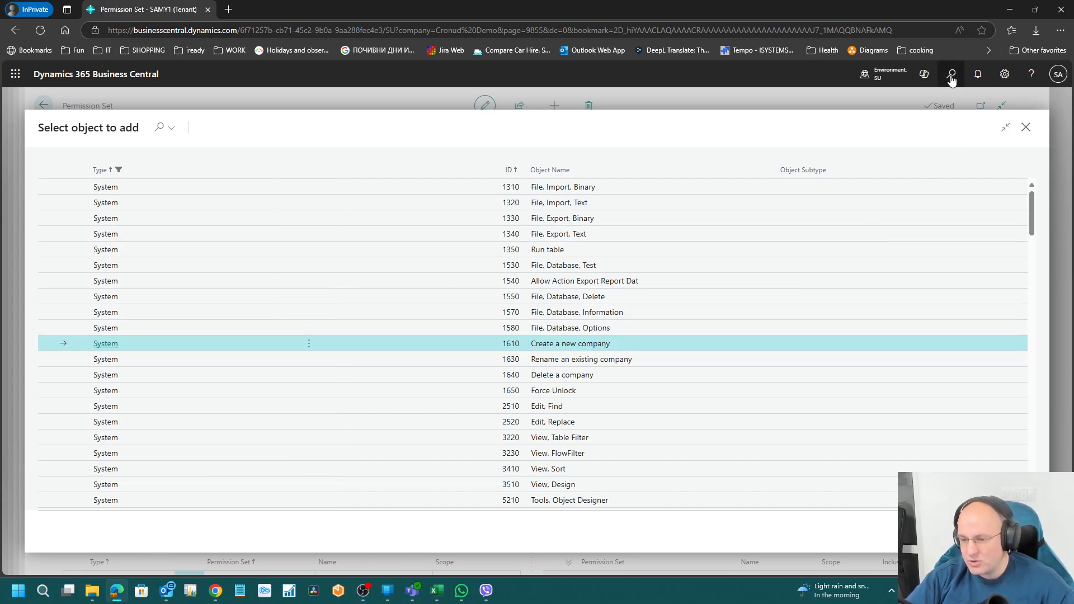
text(companies)
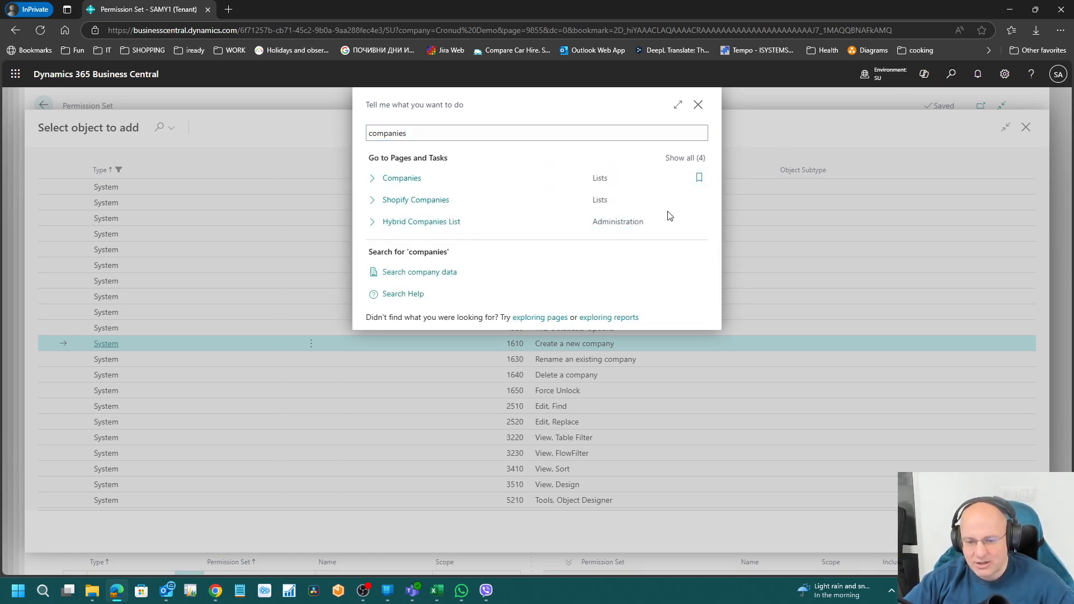
key(Return)
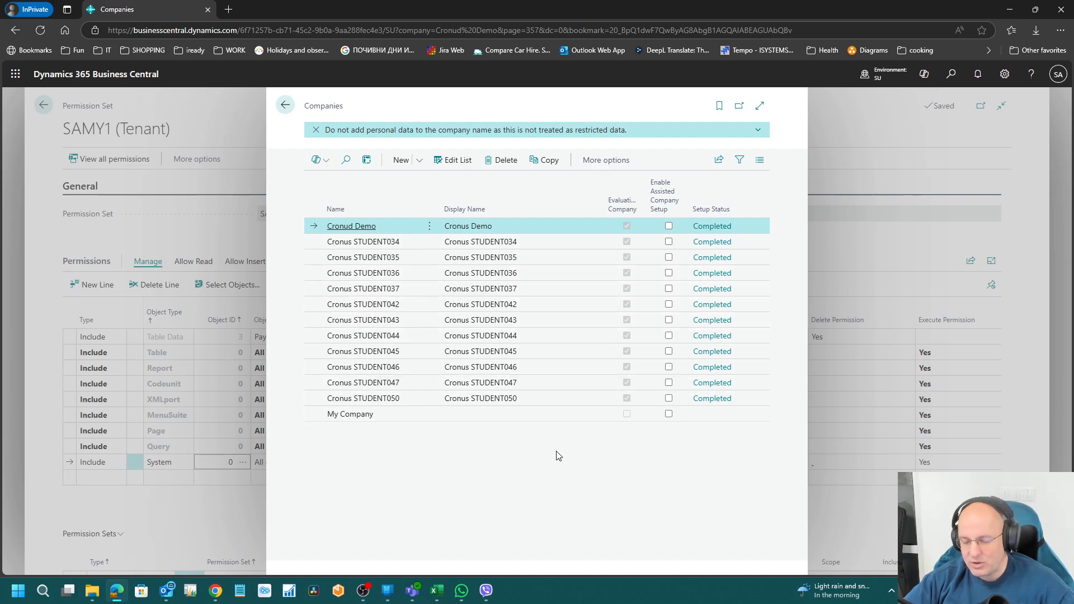
click(420, 161)
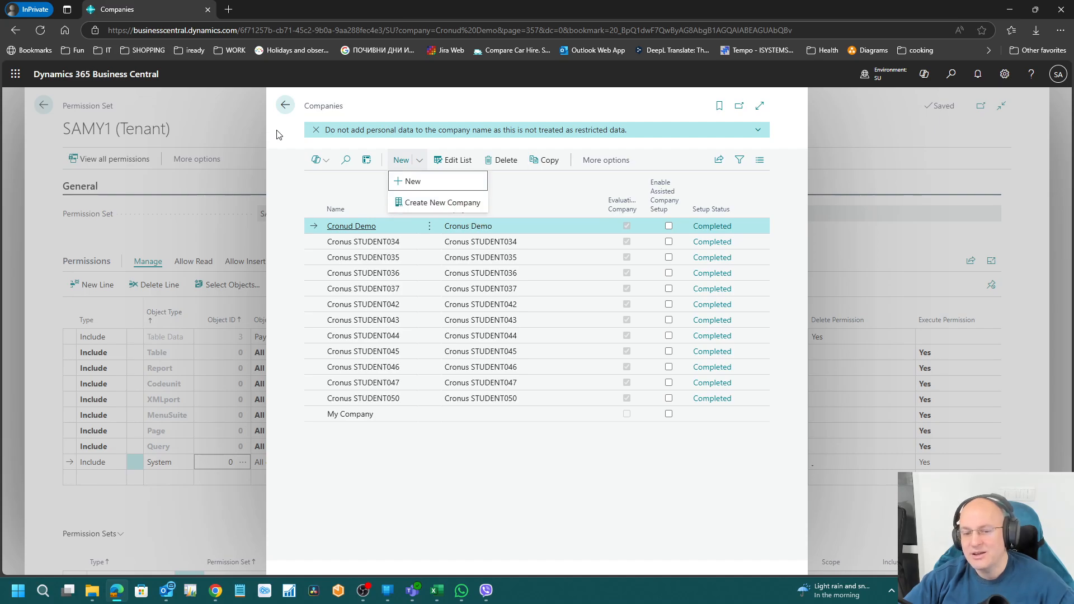
click(285, 105)
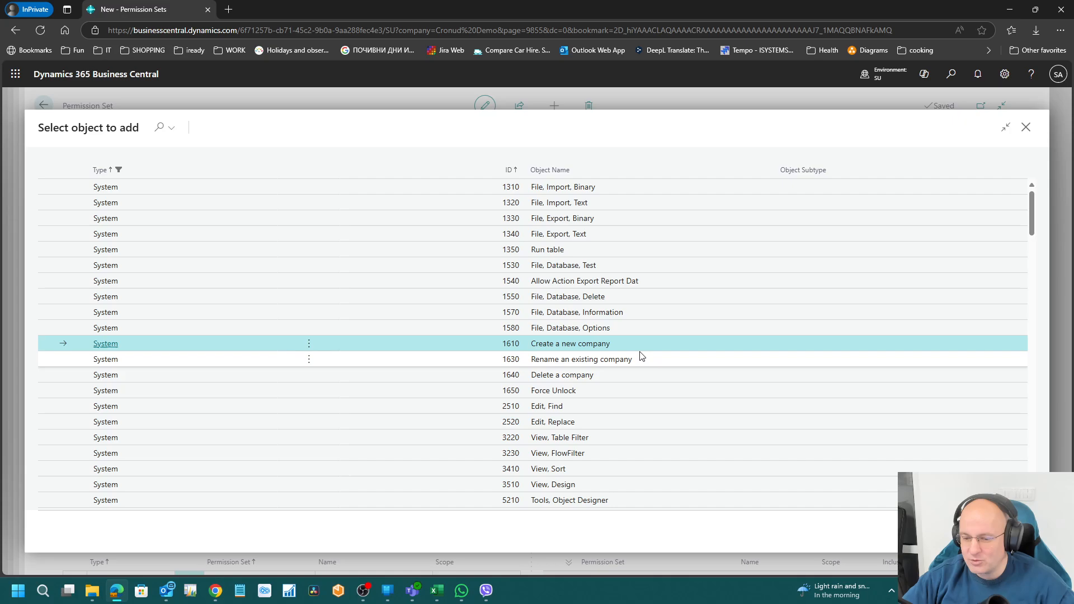
Step: Browse the company system objects: Create, Rename and Delete a company
click(646, 364)
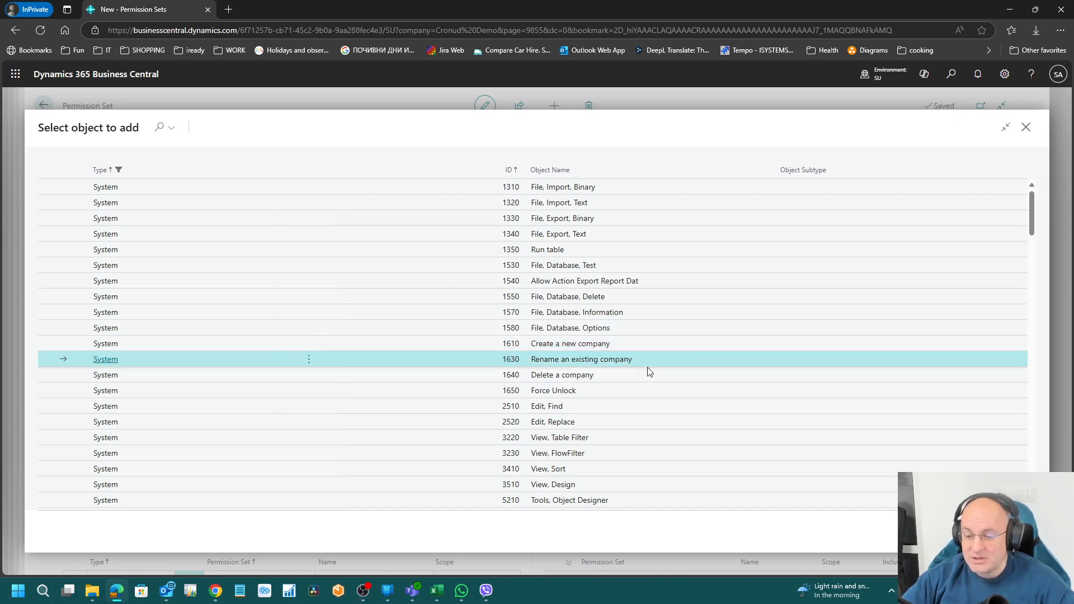
key(Up)
key(Down)
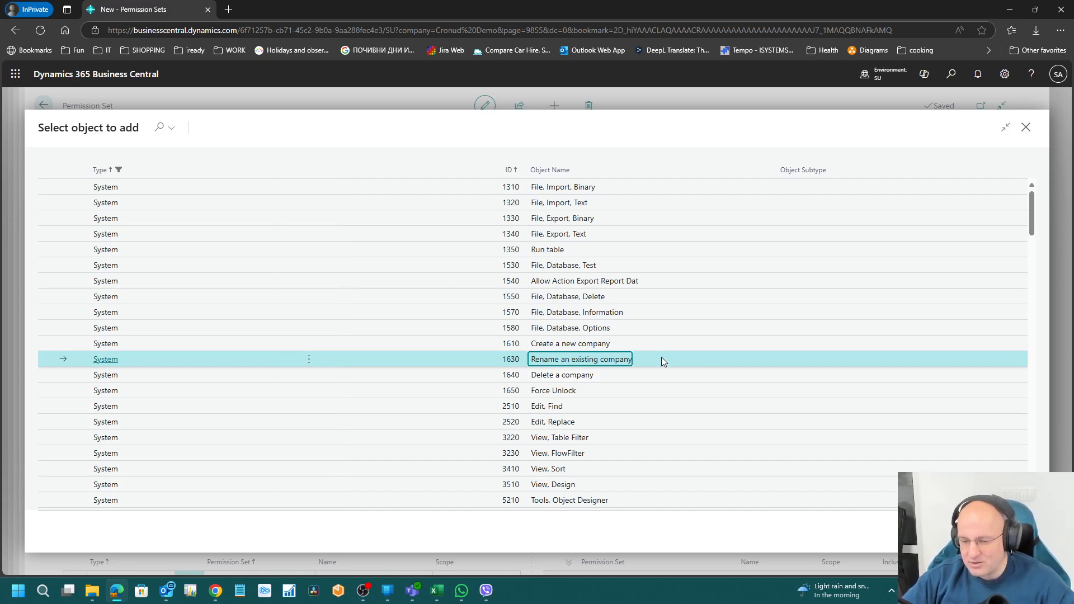
scroll(698, 393, down, 1)
scroll(698, 393, down, 3)
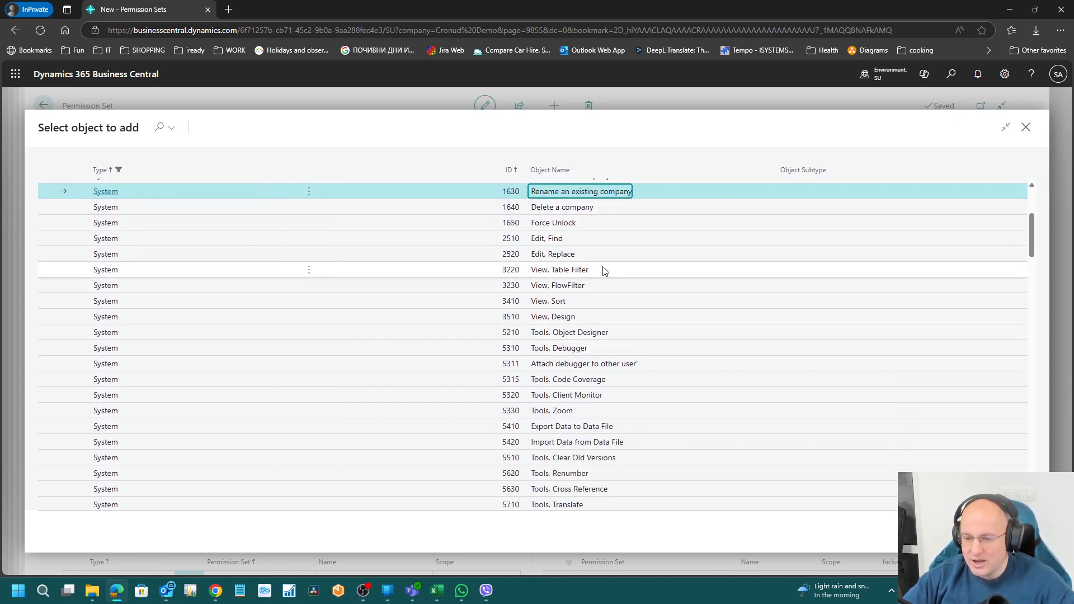
click(588, 207)
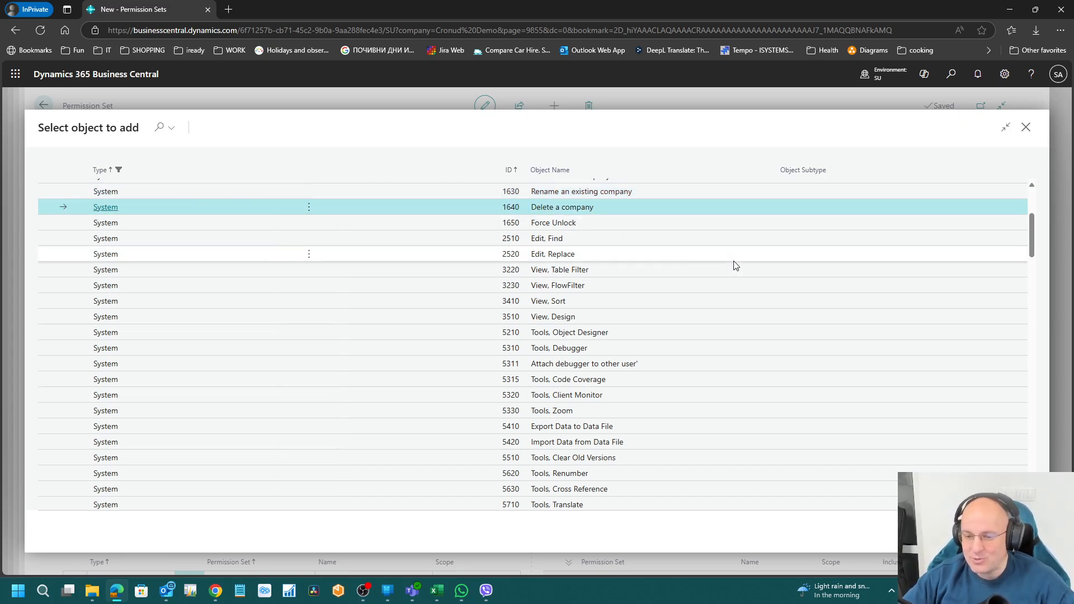
Step: Step through the View entries, from View, FlowFilter and View, Table Filter to View, Sort
scroll(729, 266, down, 1)
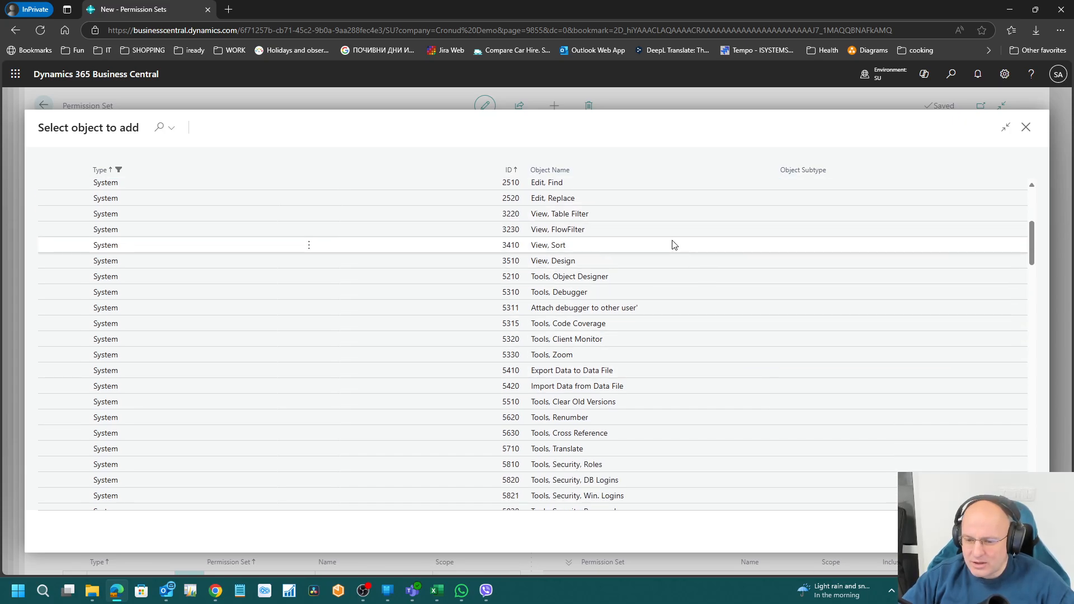
click(607, 232)
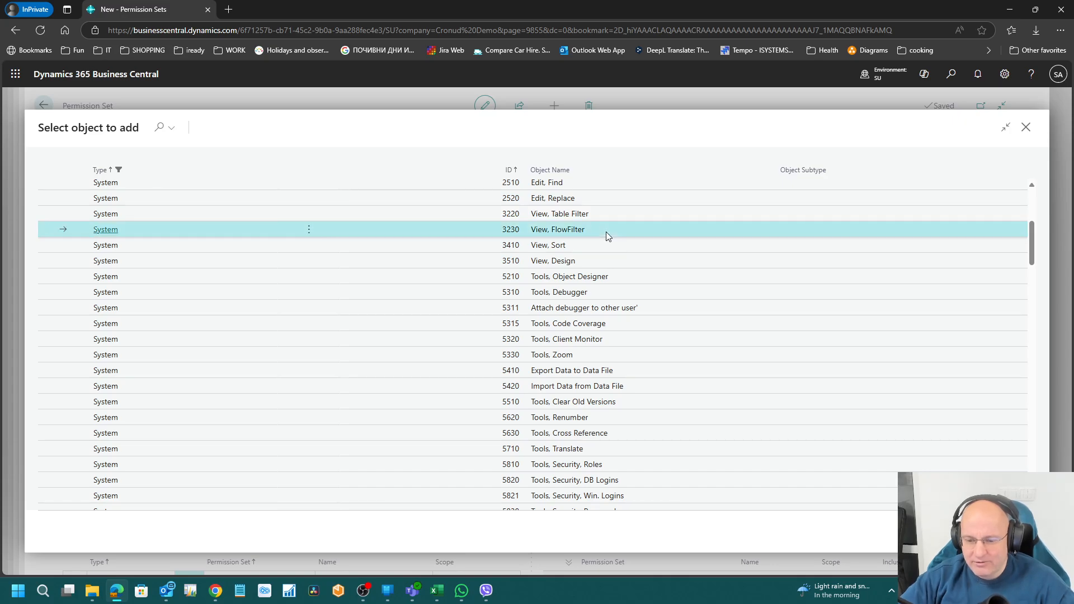
key(Up)
key(Down)
key(Down)
key(Up)
key(Up)
key(Down)
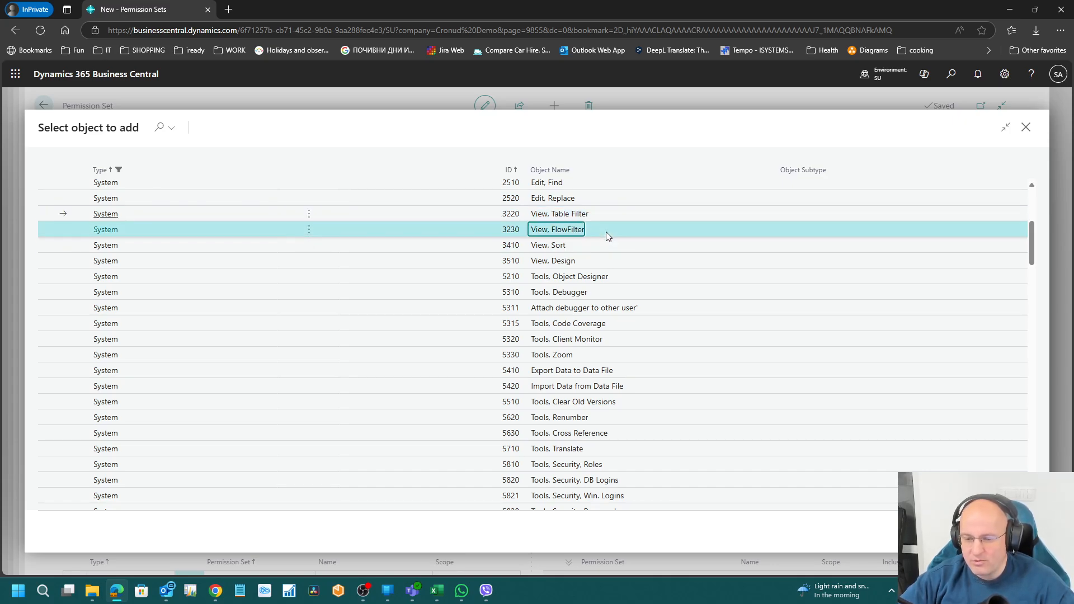
key(Up)
key(Down)
key(Up)
key(Down)
key(Up)
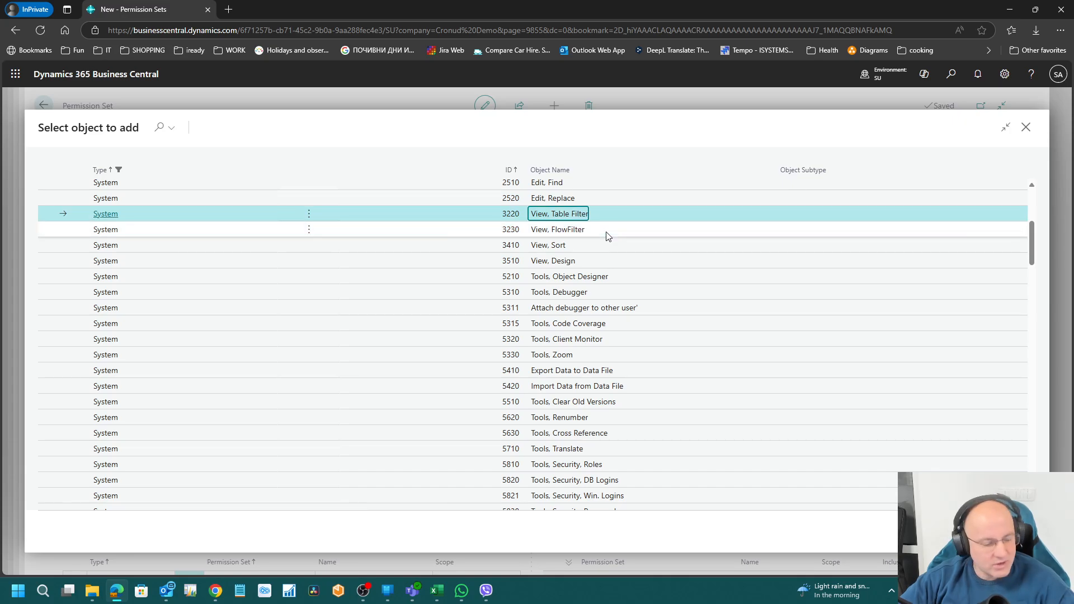
key(Down)
key(Up)
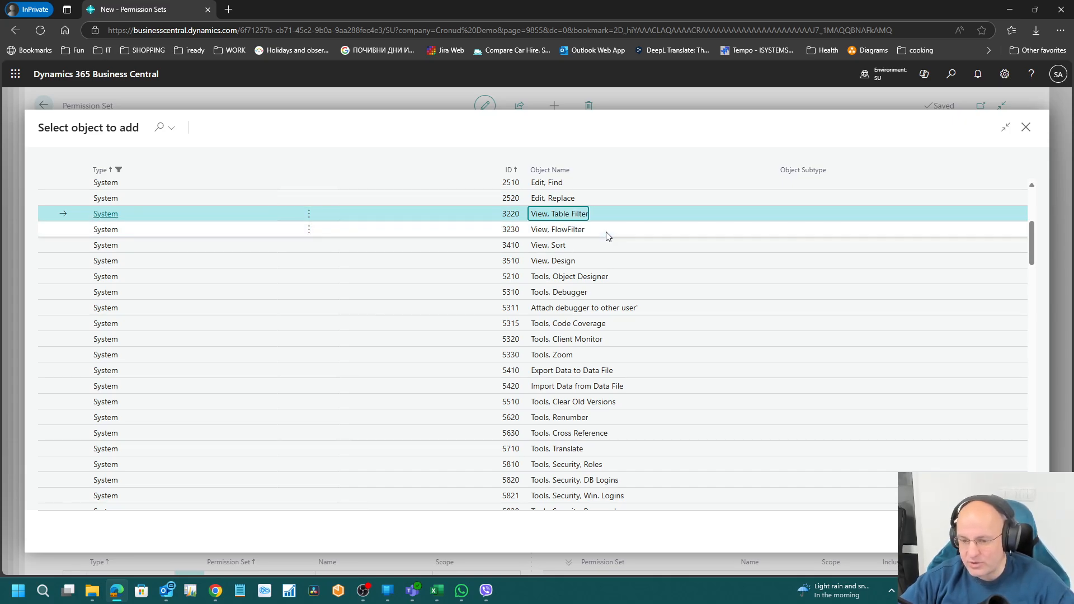
key(Down)
key(Down)
scroll(755, 391, down, 3)
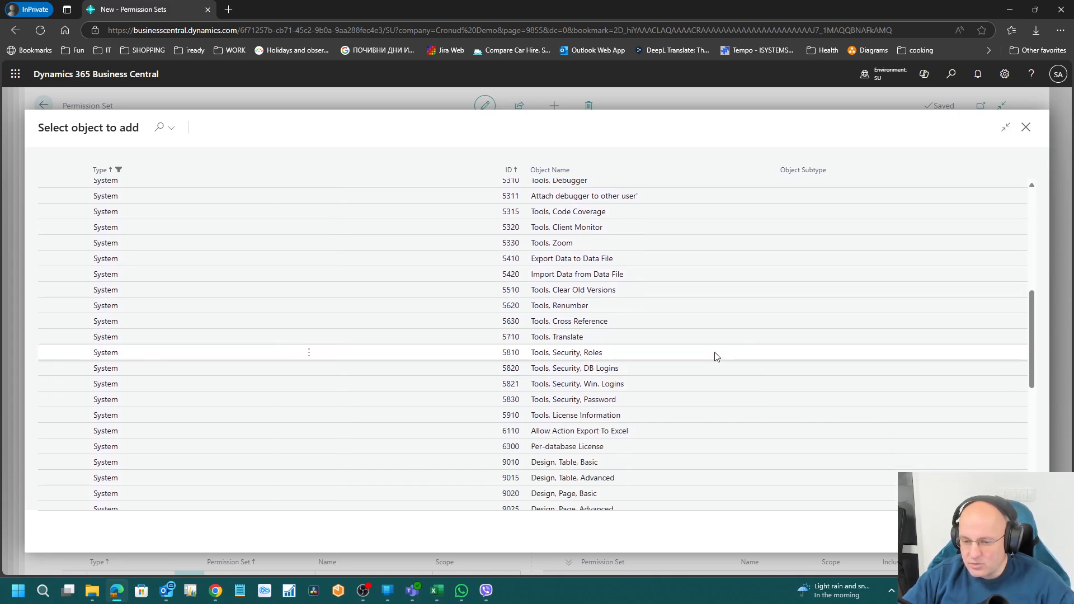
click(582, 246)
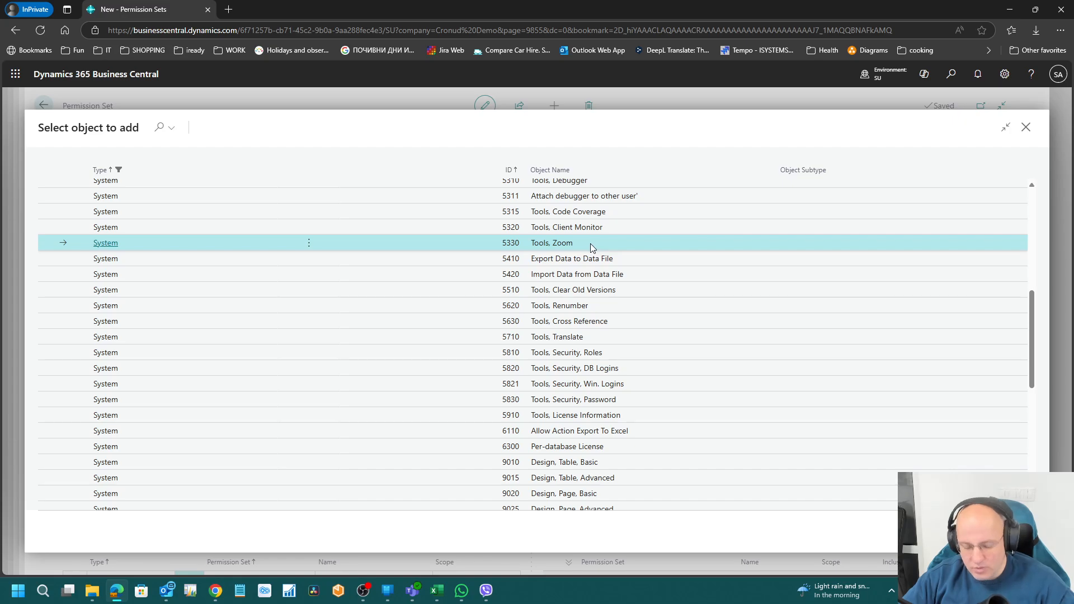
key(ctrl+alt+F1)
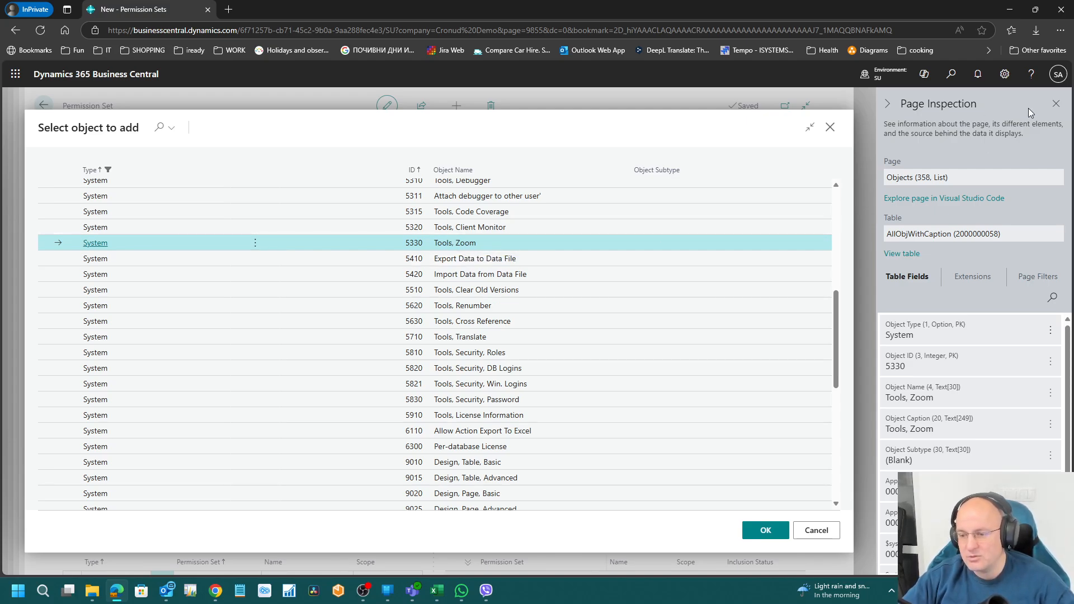
Step: Close Page Inspection and scroll further down the system object list
click(1057, 104)
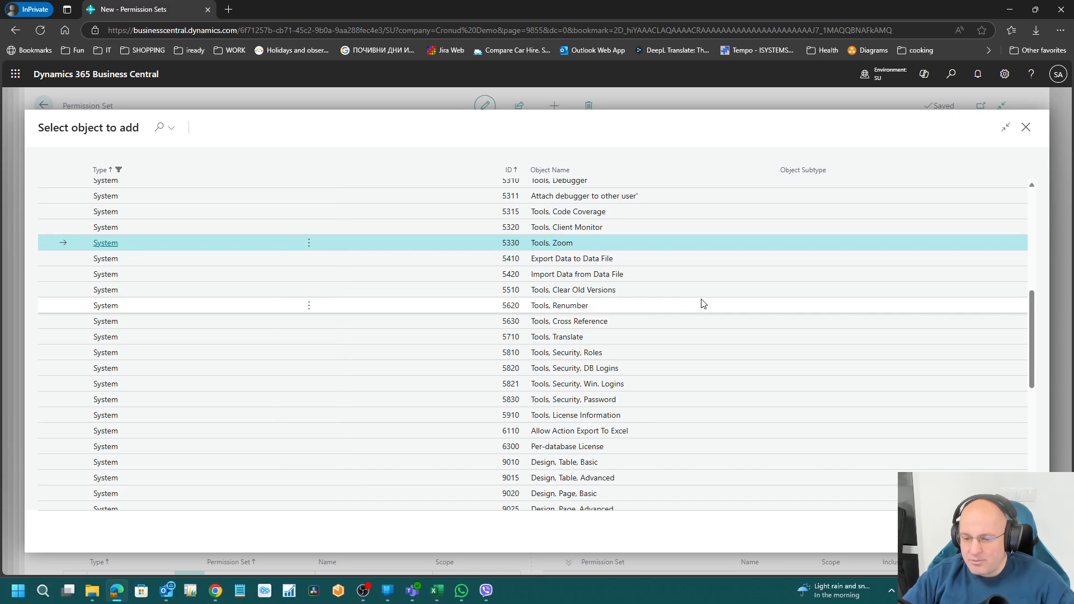
scroll(703, 304, down, 2)
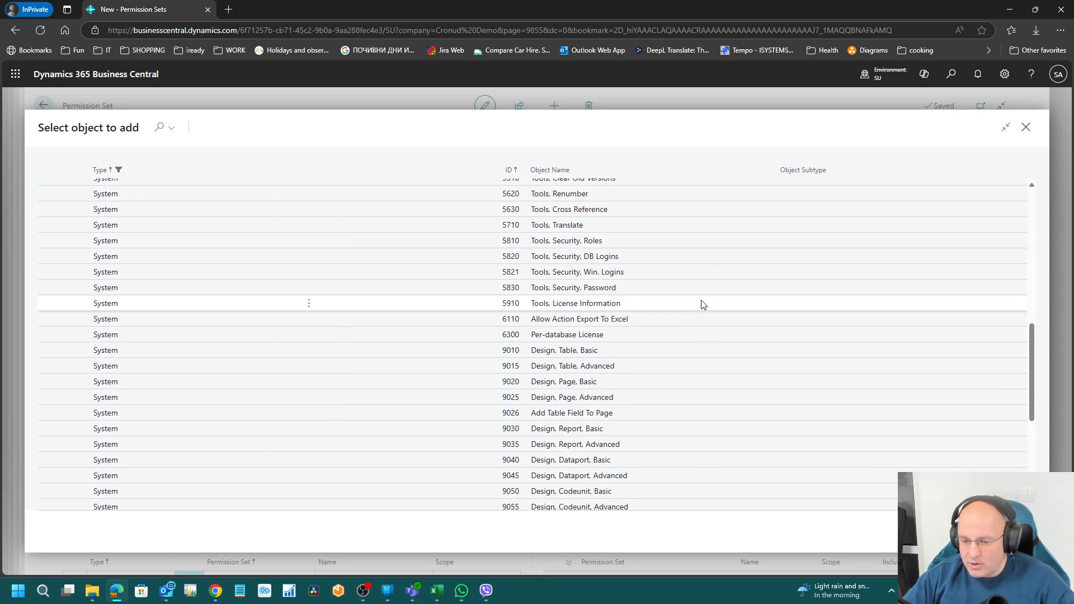
scroll(703, 304, down, 2)
scroll(703, 304, up, 4)
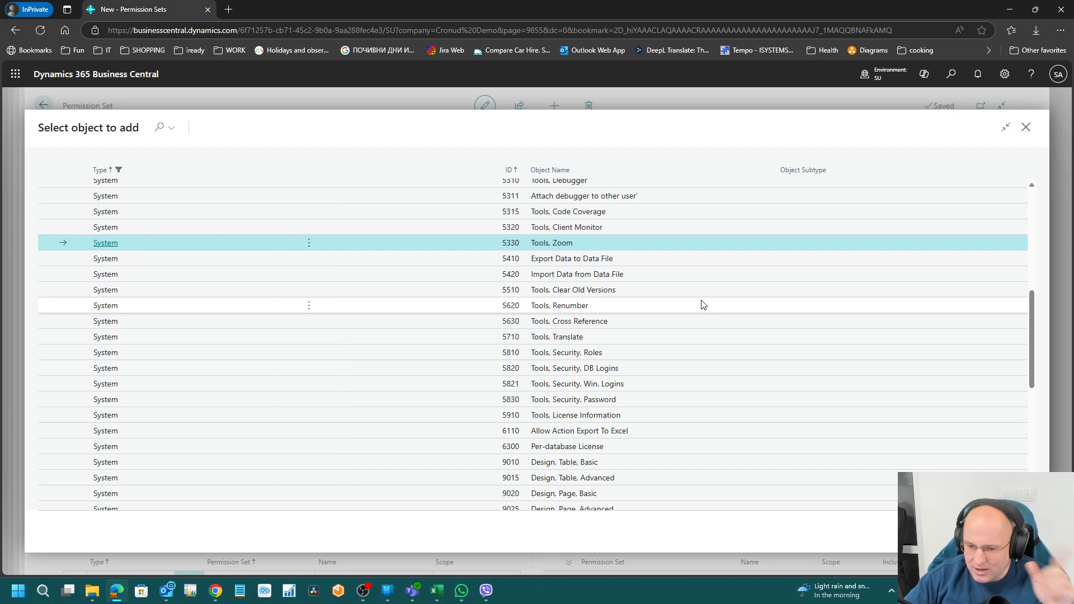
scroll(703, 304, down, 2)
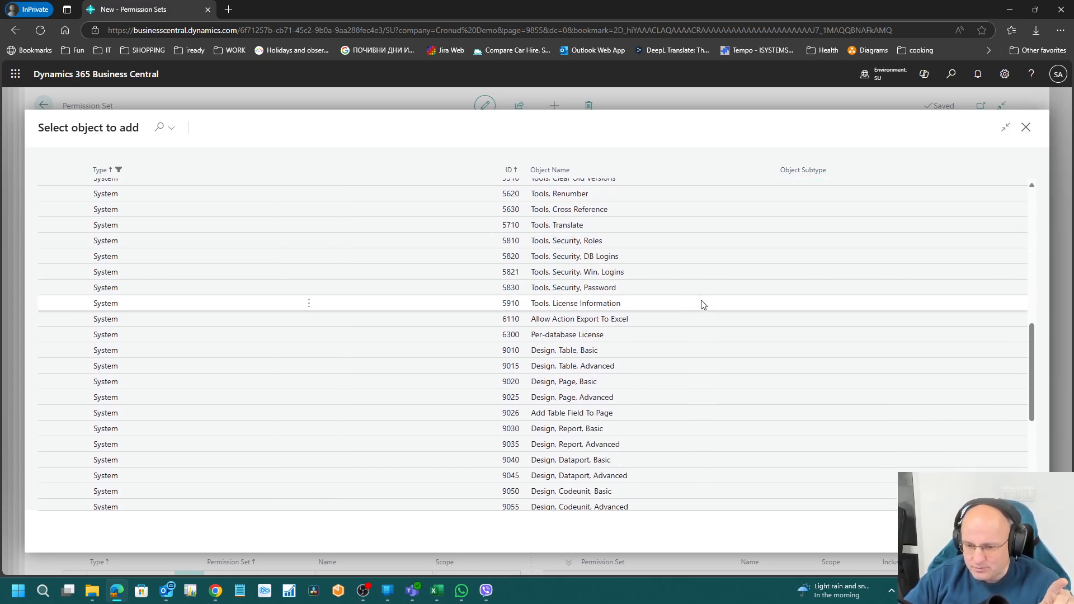
scroll(704, 304, down, 1)
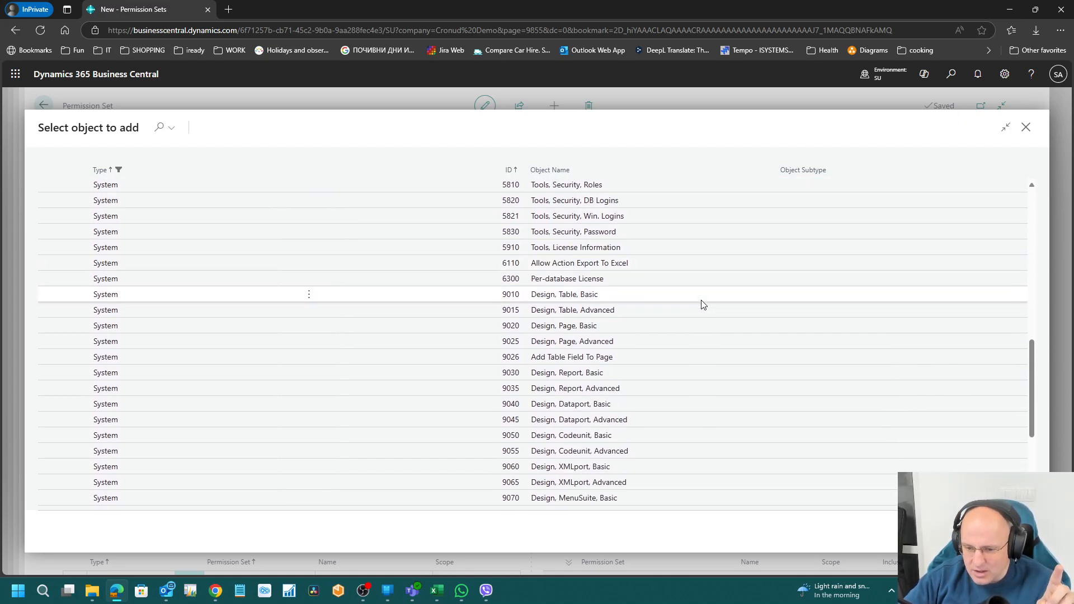
scroll(703, 303, down, 1)
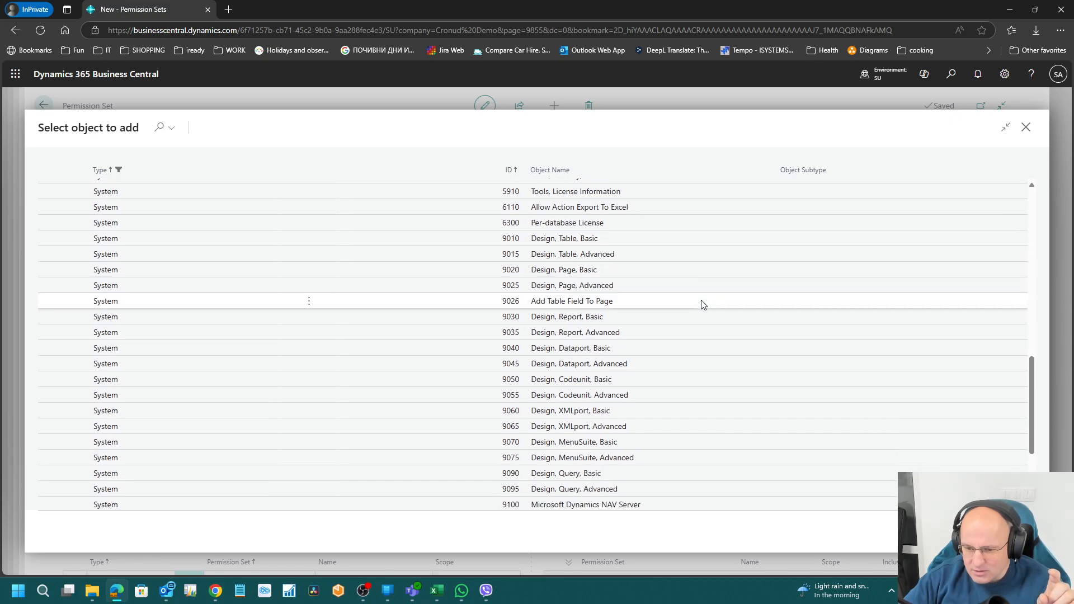
Step: Browse the Design entries: Table, Page, Report and Dataport, Basic and Advanced
click(632, 268)
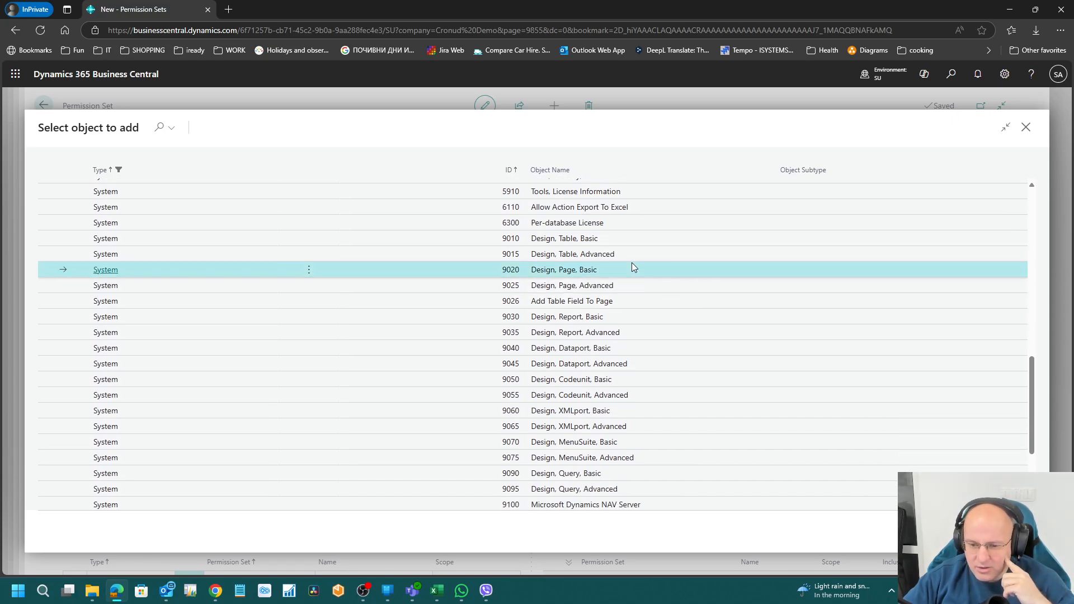
key(Up)
key(Up)
key(Down)
key(Down)
key(Up)
key(Up)
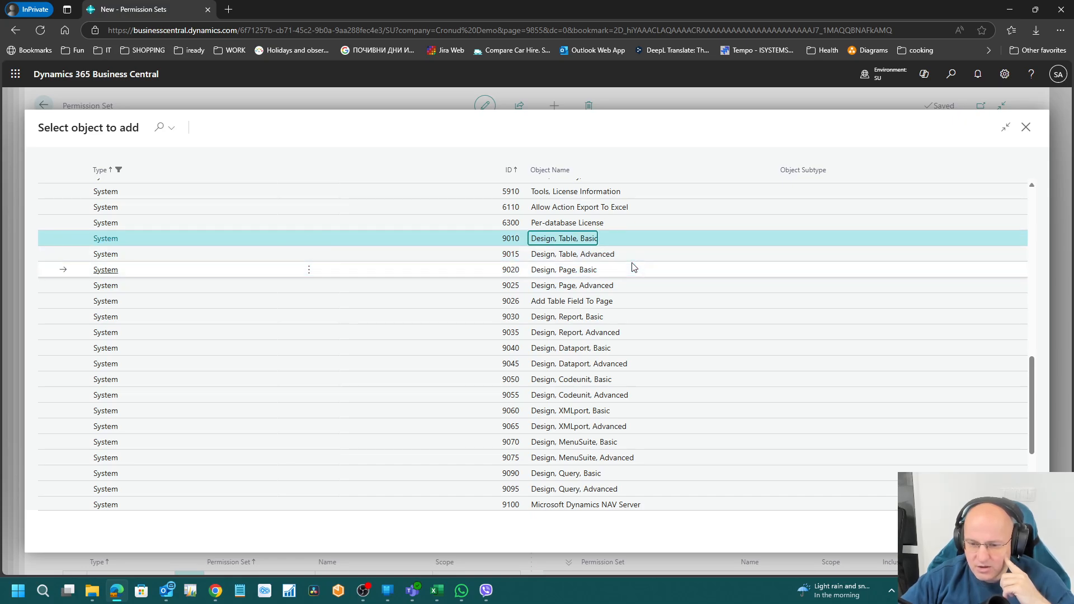
key(Down)
key(Down)
key(Up)
key(Up)
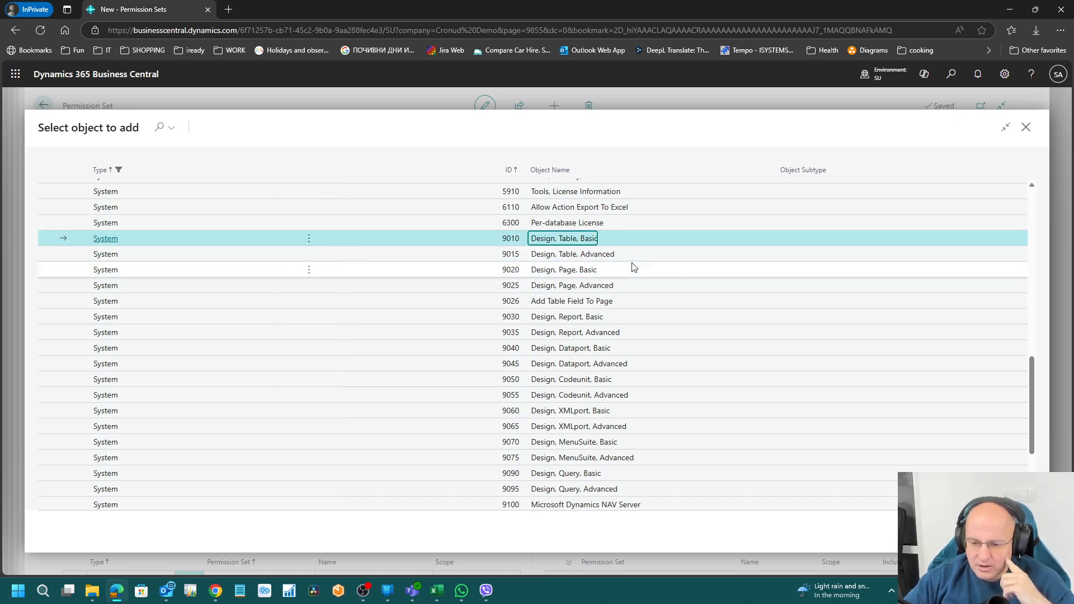
scroll(633, 268, down, 1)
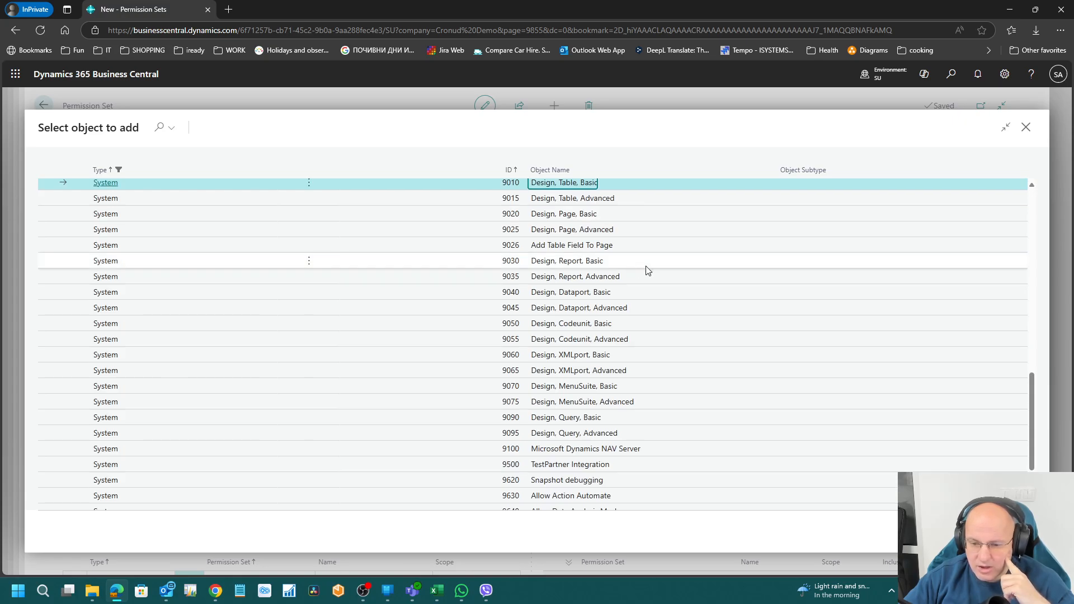
click(646, 267)
key(Down)
key(Down)
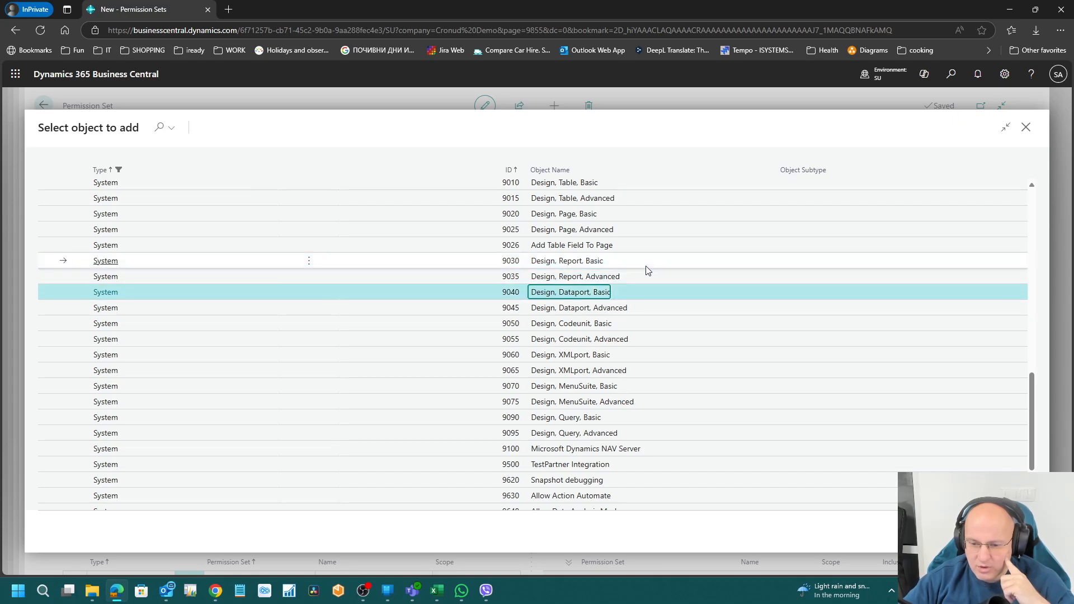
click(576, 228)
click(611, 215)
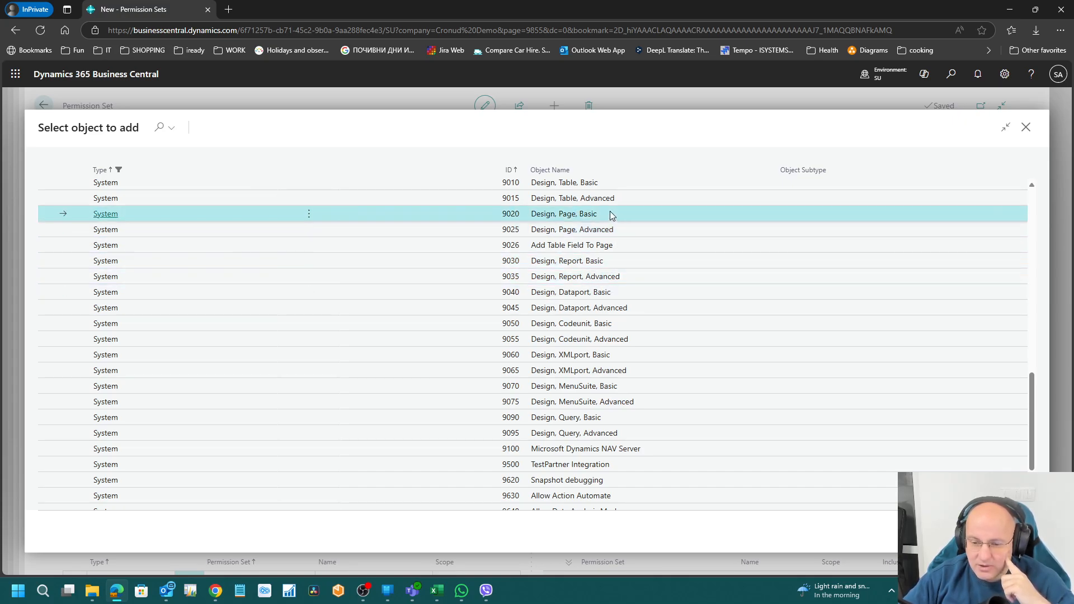
click(615, 198)
Step: Scroll to the last entries, comparing Manage Agent Tasks, Page Scripting Recording/Playback and Allow Action Automate
click(1004, 75)
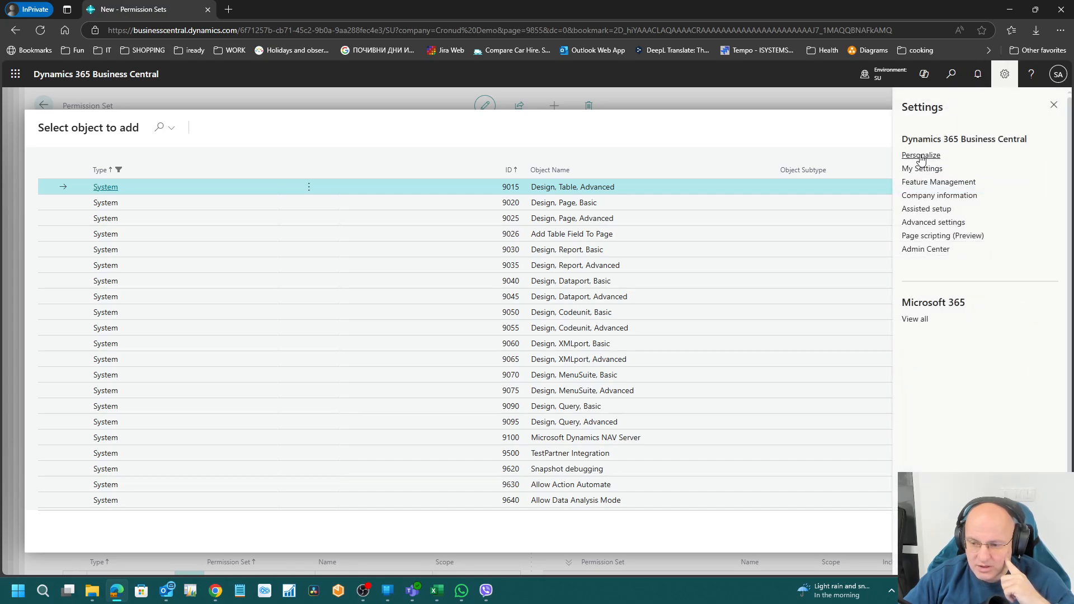
click(753, 125)
scroll(618, 344, down, 2)
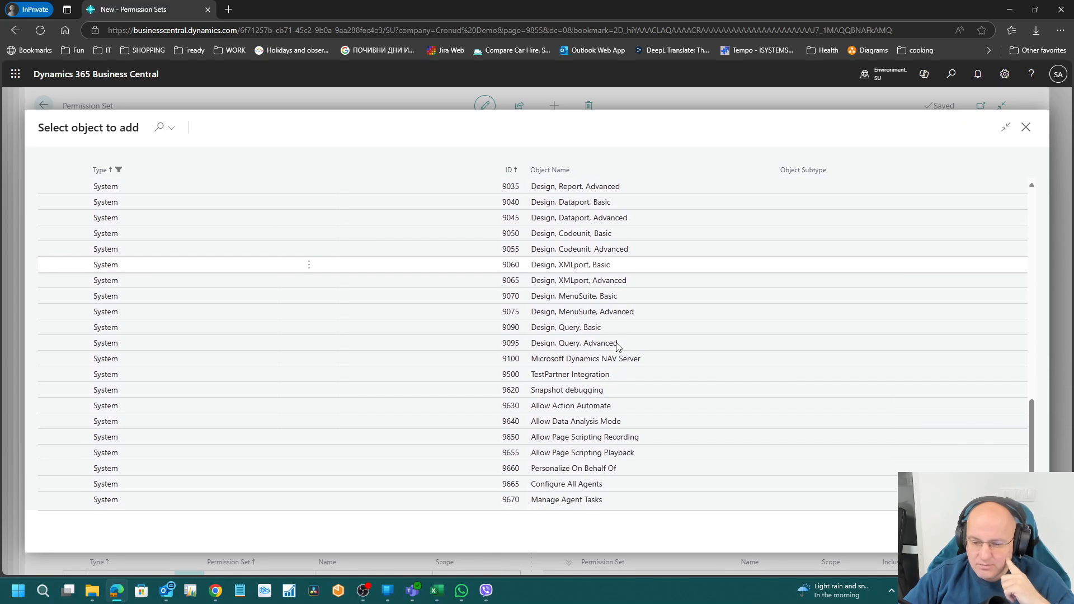
click(611, 501)
key(Up)
key(Up)
key(Up)
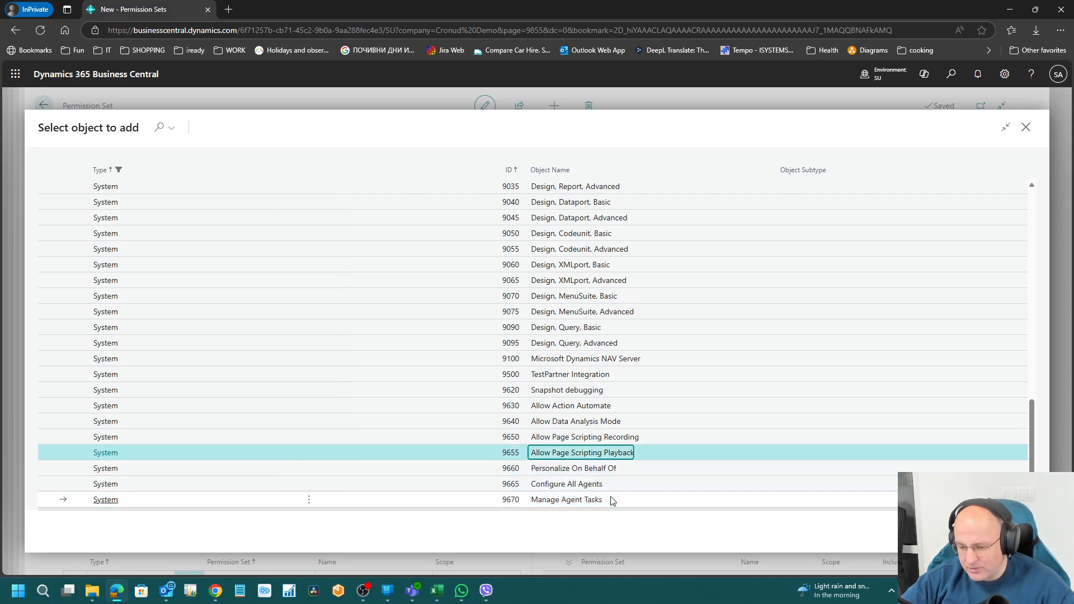
key(Up)
key(Down)
key(Down)
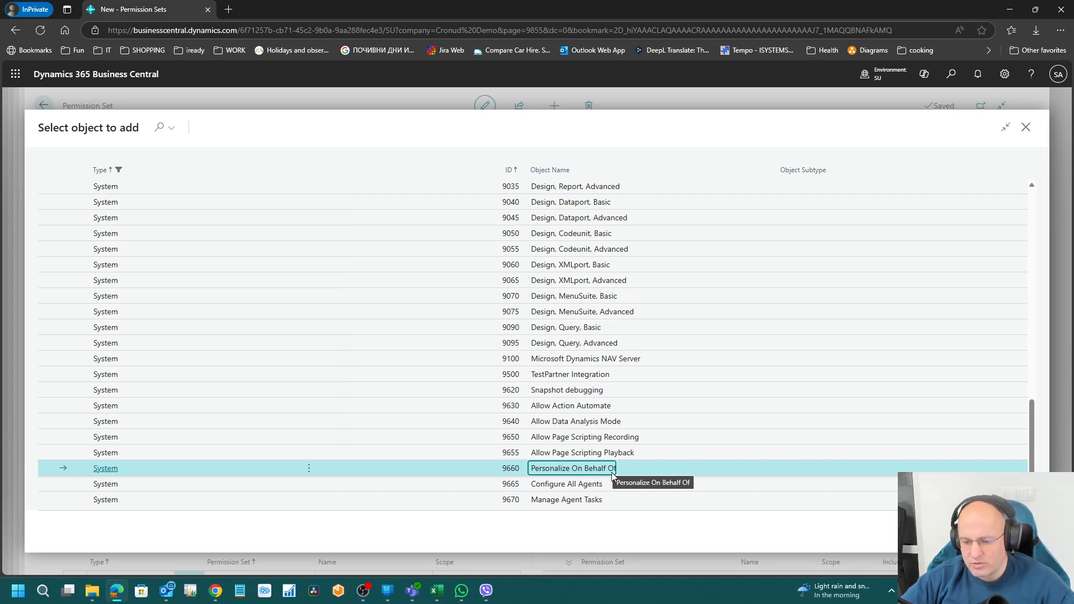
key(Up)
key(Up)
key(Down)
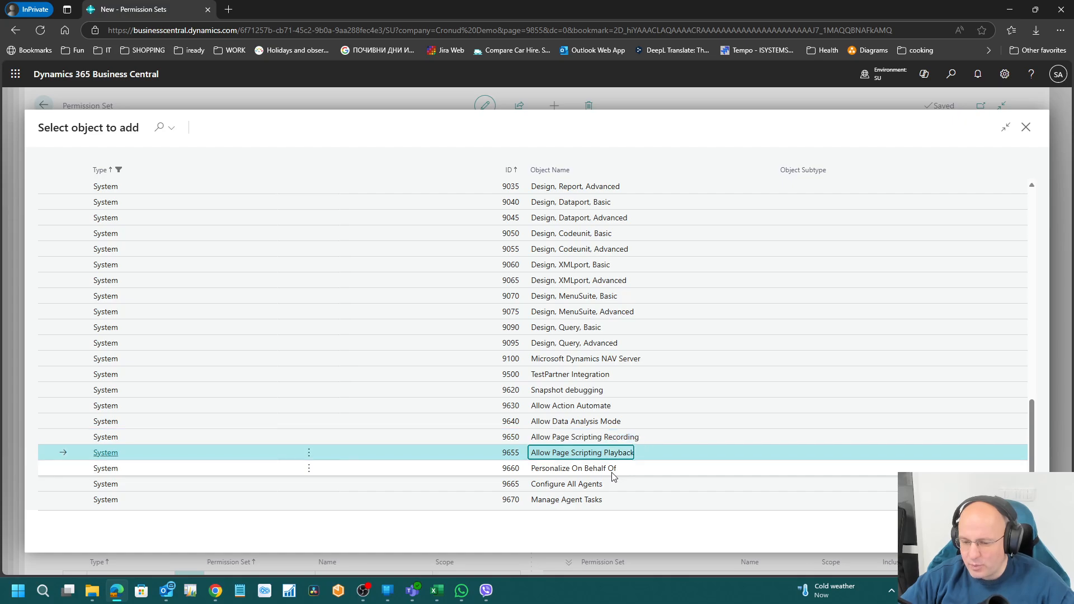
key(Up)
click(1010, 78)
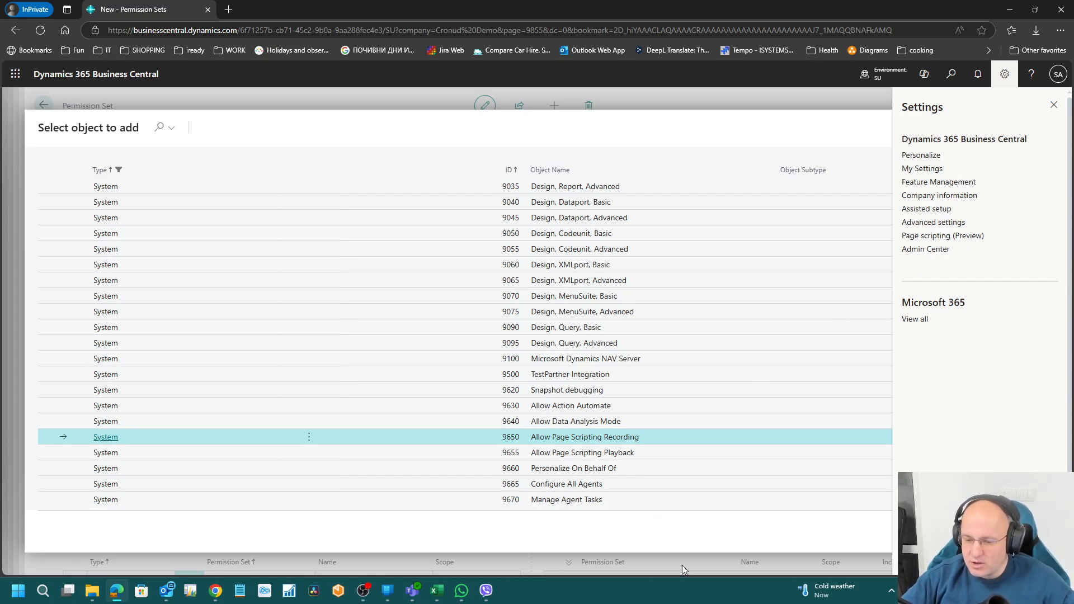
click(613, 453)
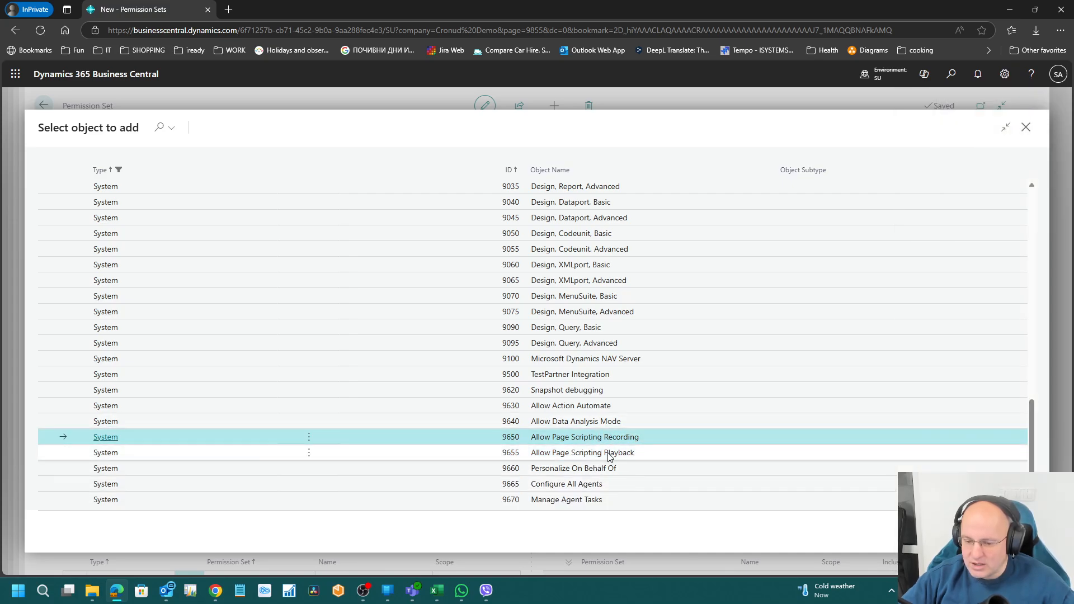
click(596, 406)
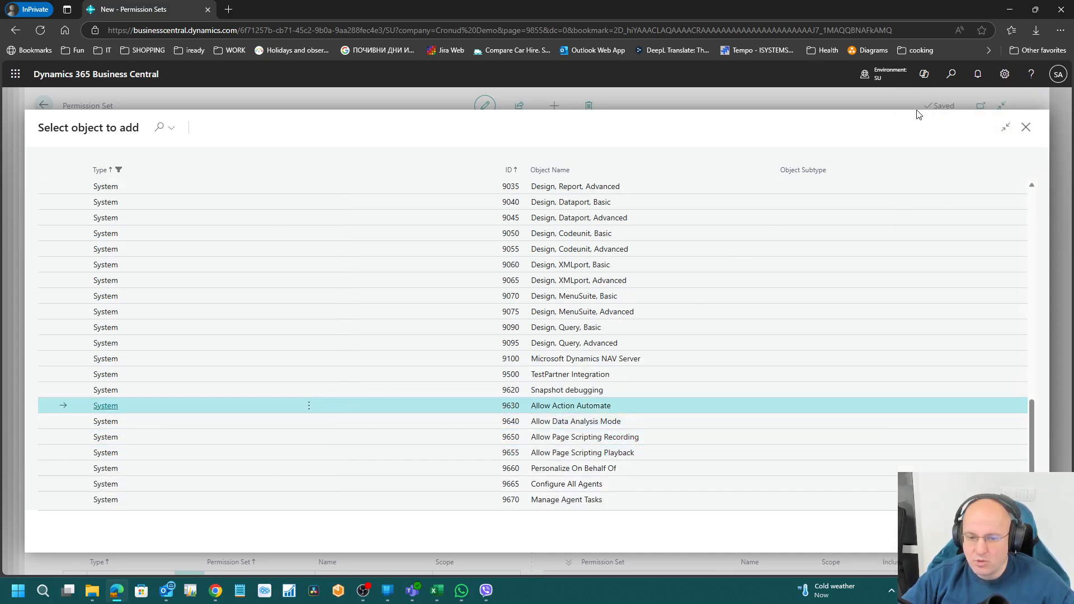
Step: Search 'customer', open the Customers list, then go back to the object picker
click(951, 75)
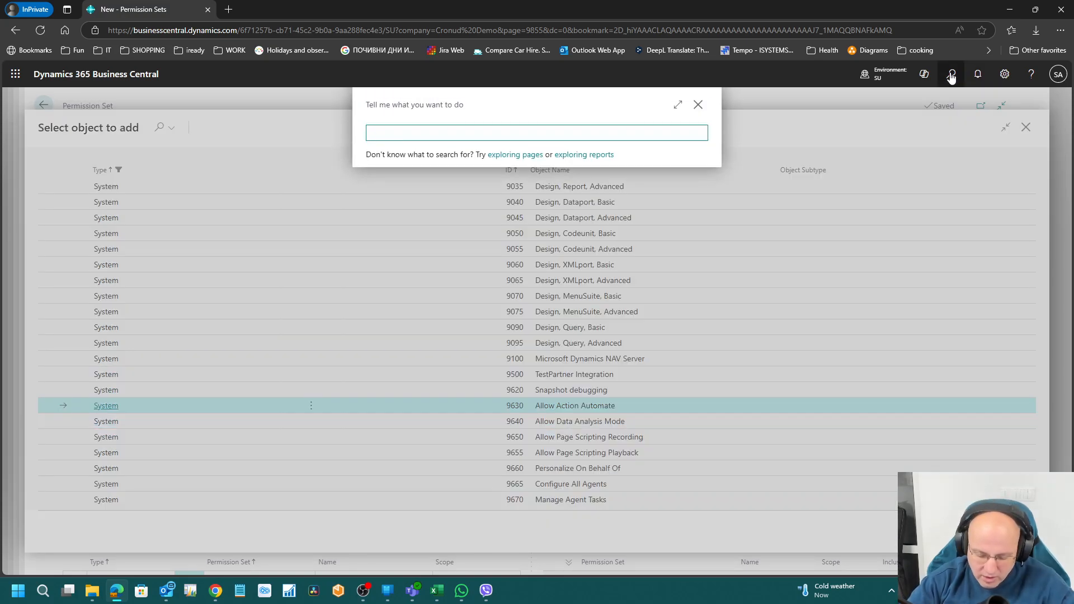
text(custpomer)
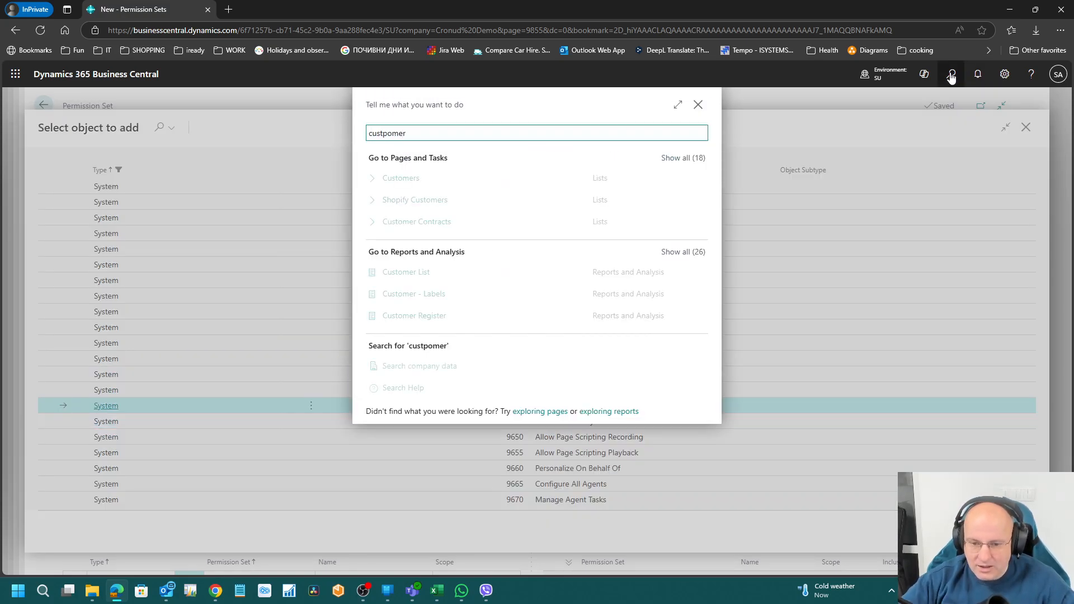
click(407, 184)
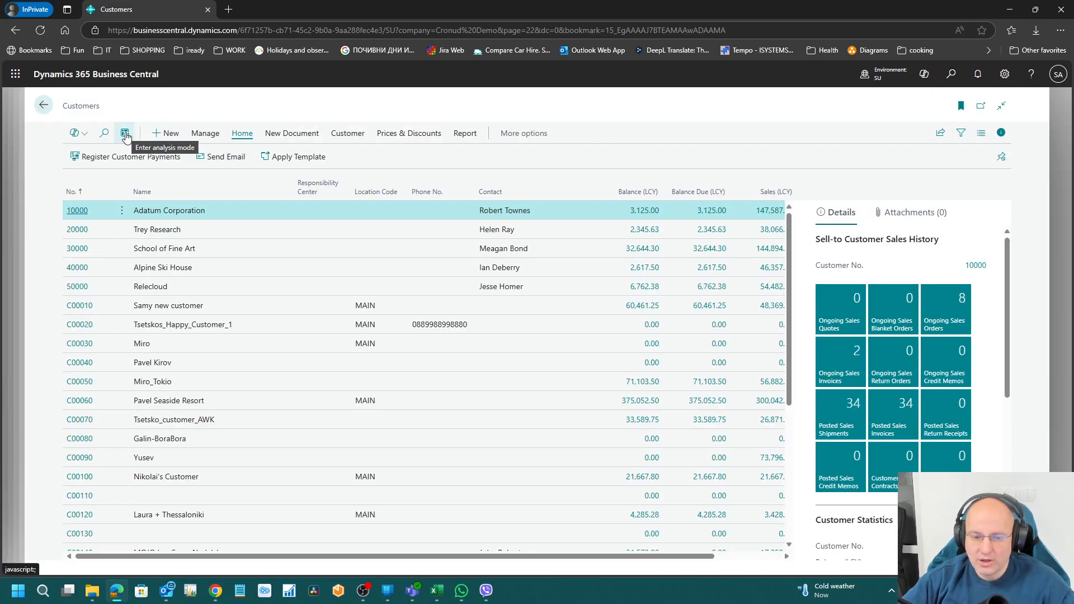
click(44, 105)
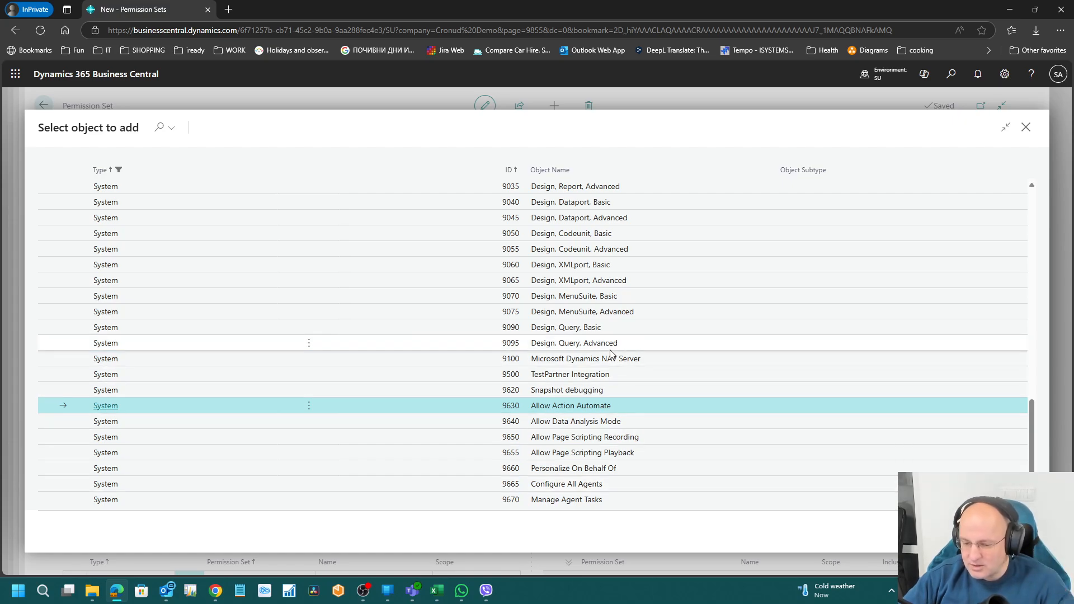
Step: Browse Manage Agent Tasks, Configure All Agents and Snapshot debugging, then open the Settings pane
click(605, 502)
click(601, 488)
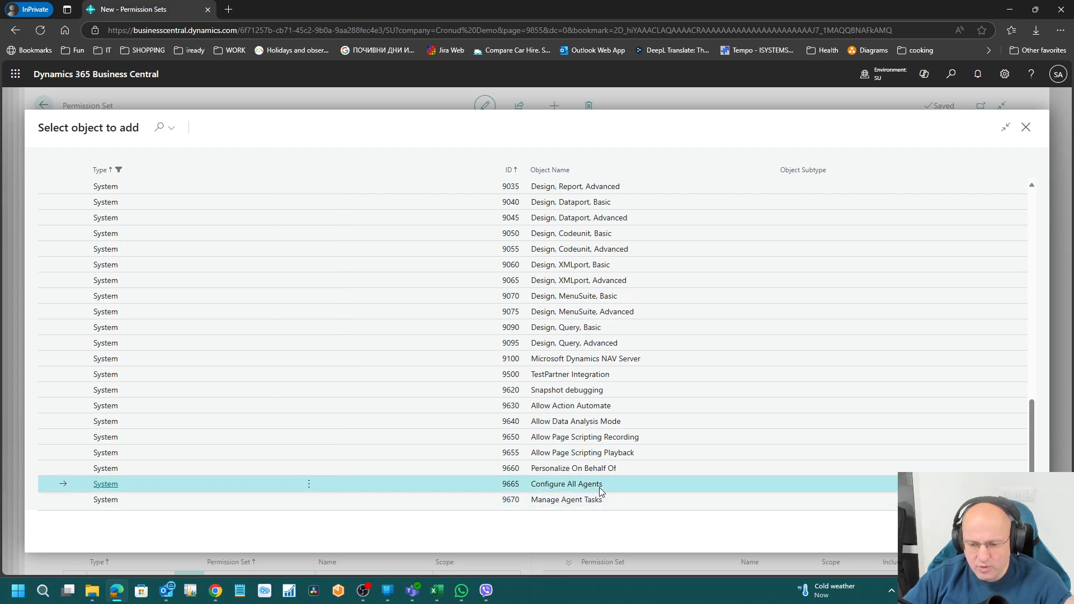
click(602, 501)
click(602, 488)
click(601, 501)
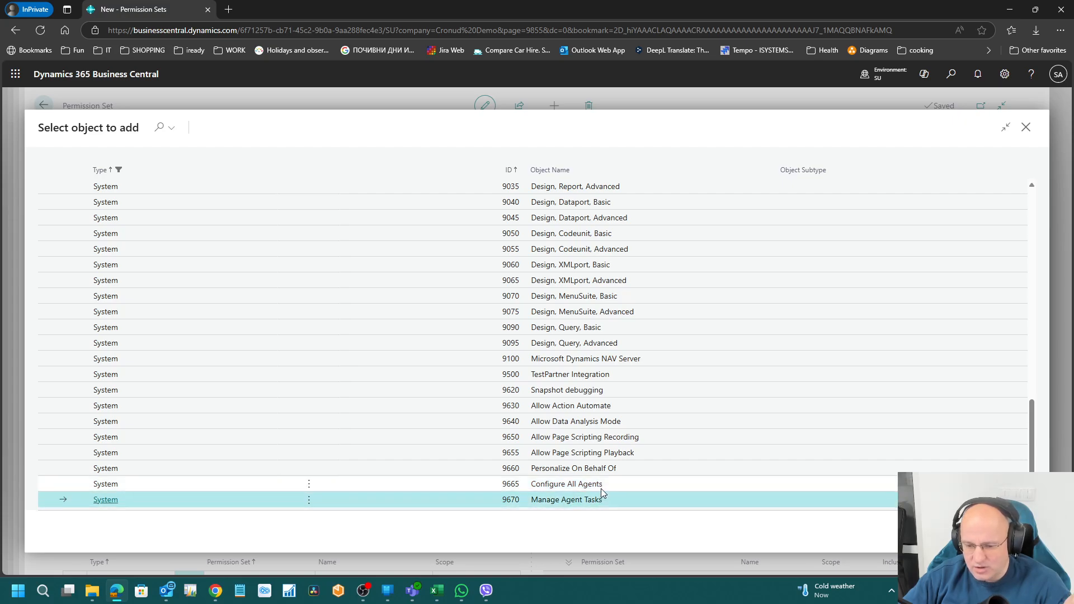
click(602, 489)
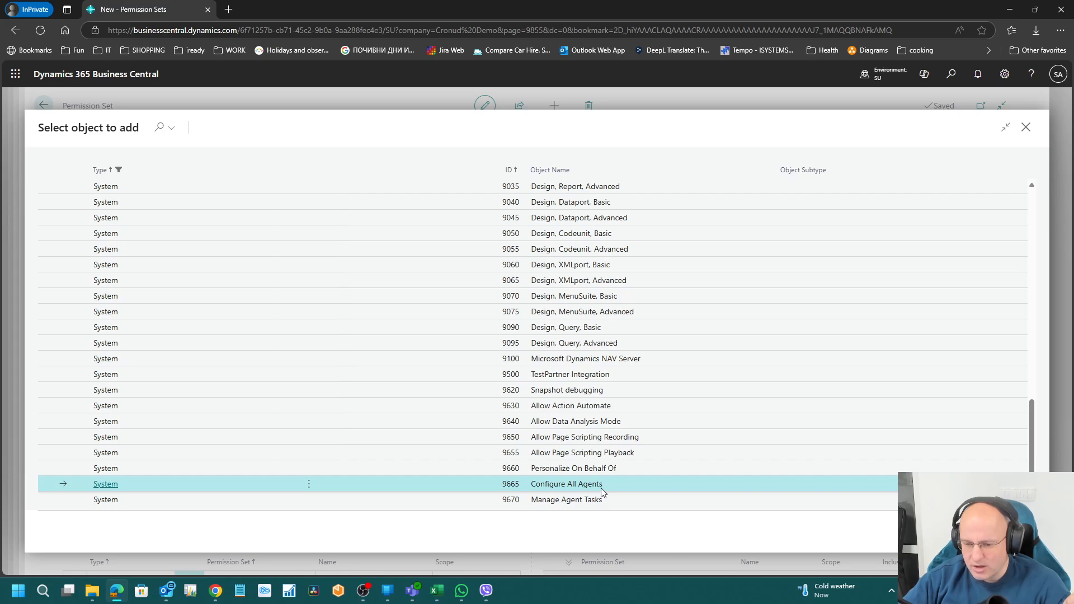
click(571, 391)
click(1004, 72)
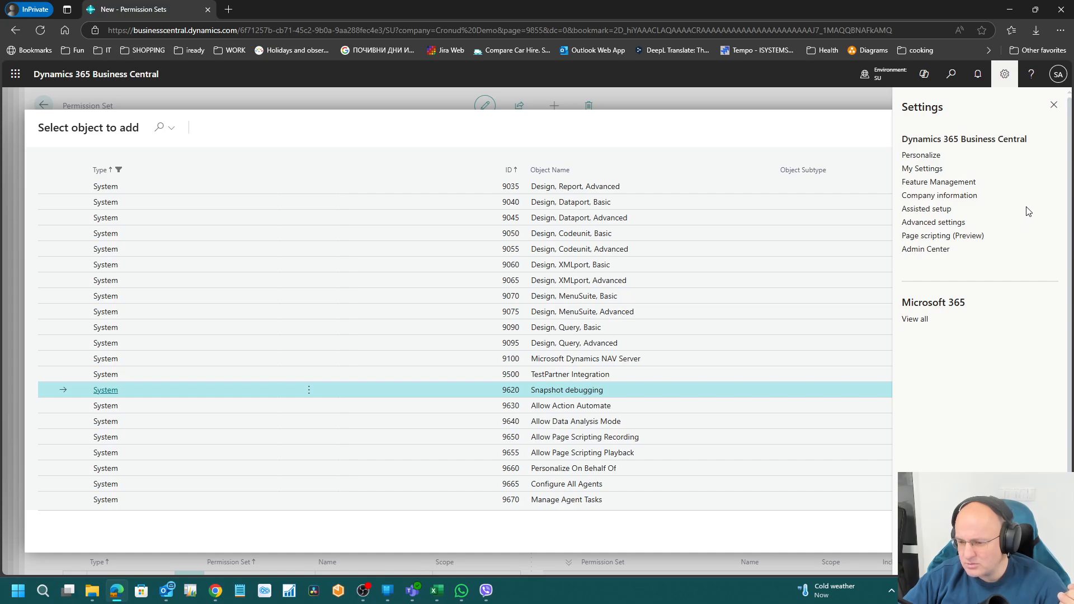
Step: View the Help & Support page, then go back and close the help pane
click(1032, 80)
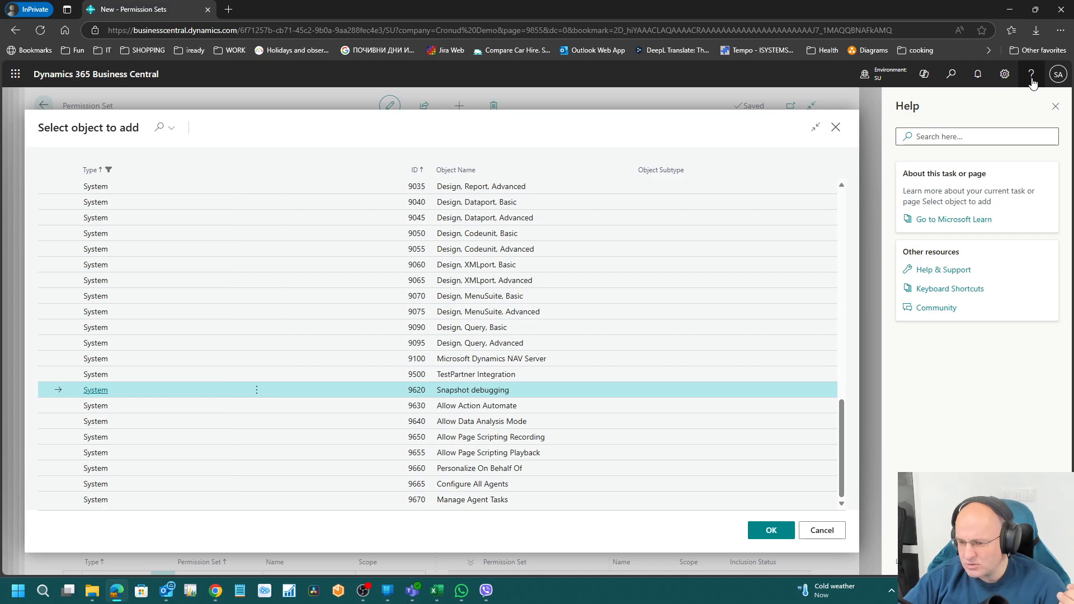
click(1041, 273)
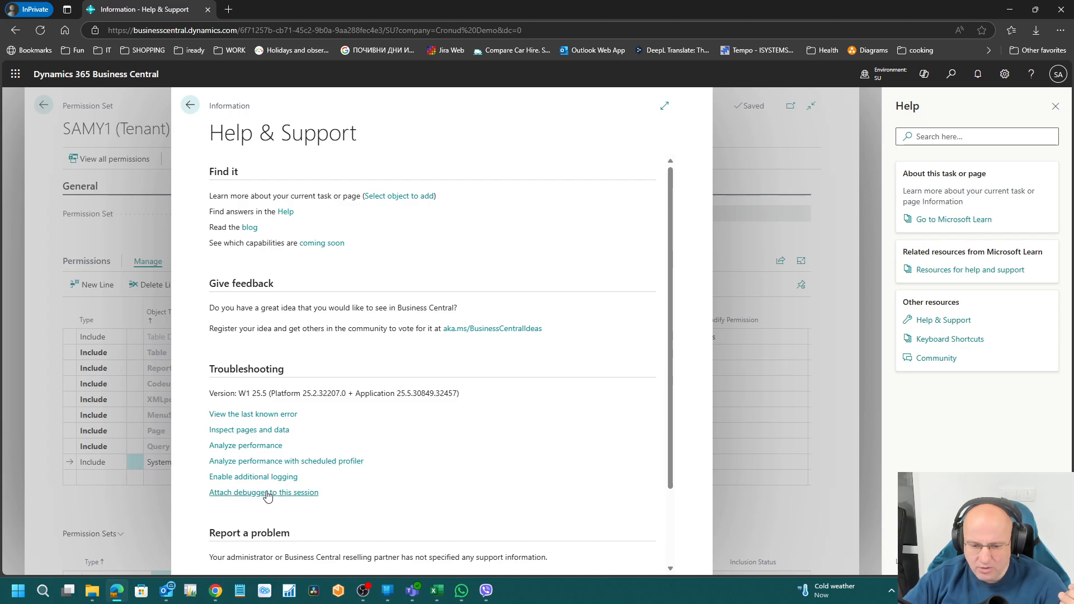
click(190, 105)
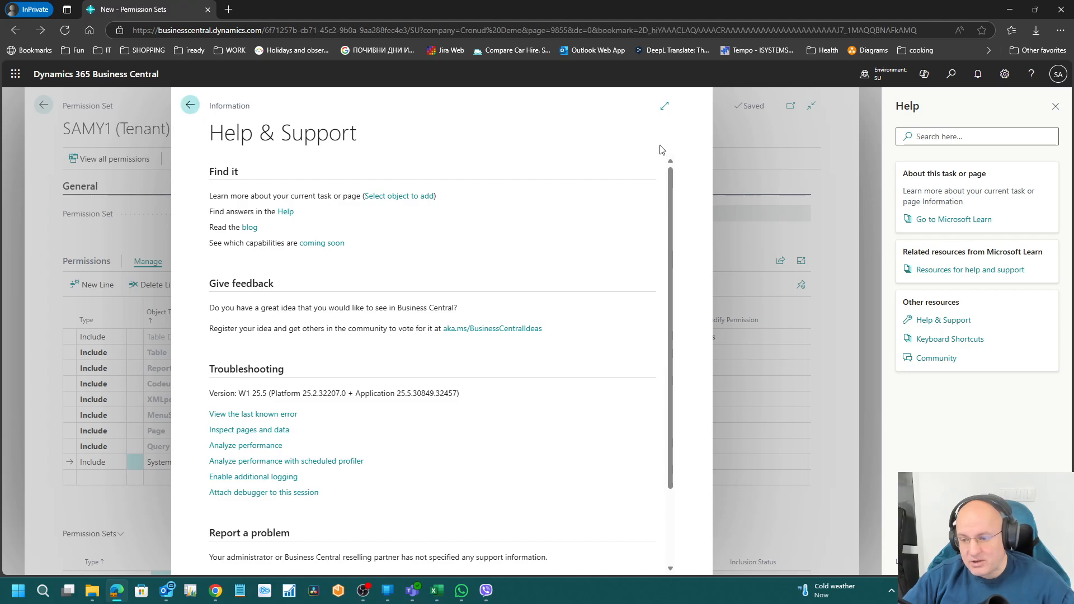
click(1055, 111)
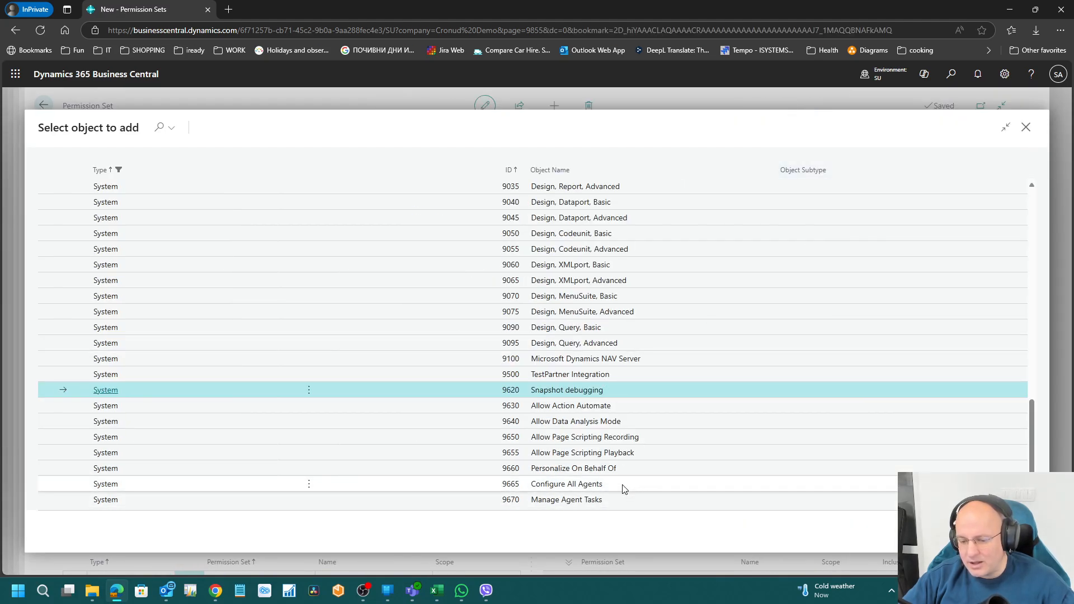
Step: Browse the system objects from Manage Agent Tasks up to Allow Action Automate
click(631, 498)
key(Up)
key(Up)
key(Up)
key(Up)
key(Up)
key(Up)
key(Up)
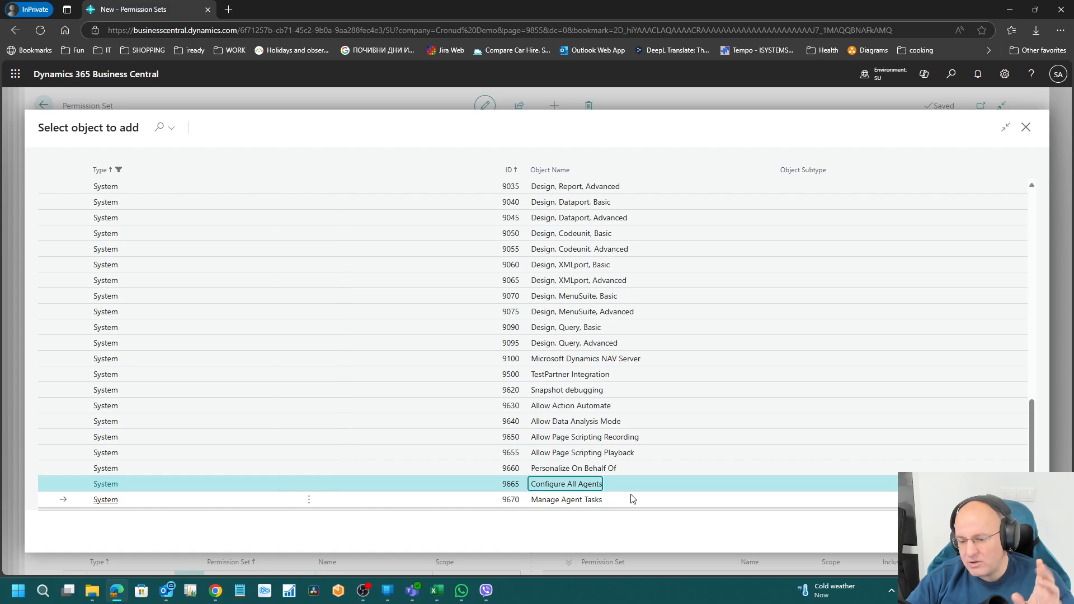
key(Up)
key(Down)
key(Down)
key(Down)
key(Down)
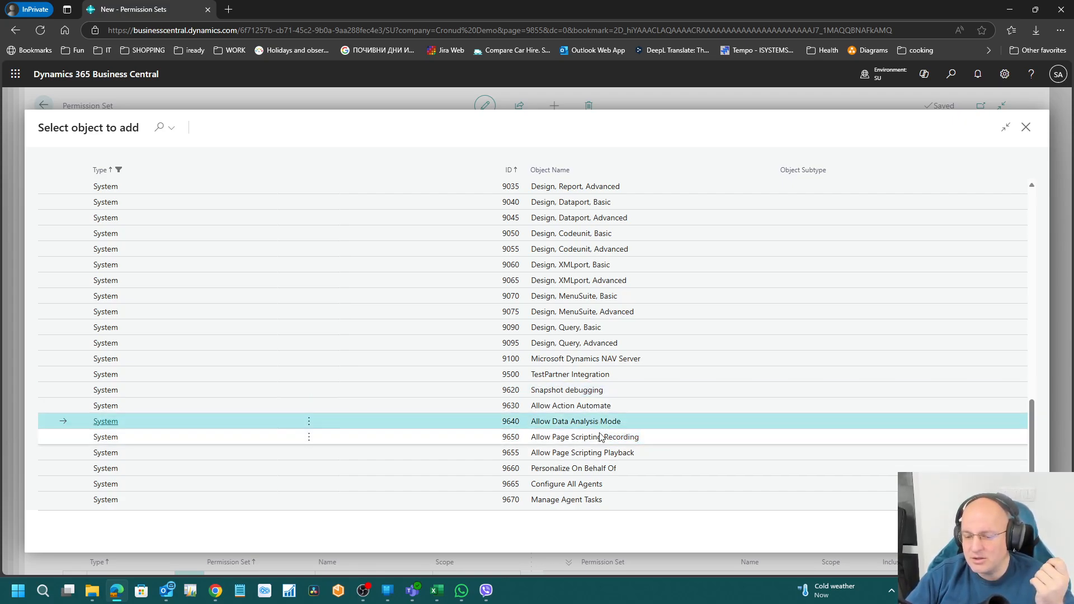
click(588, 487)
click(592, 421)
click(594, 406)
scroll(550, 286, up, 4)
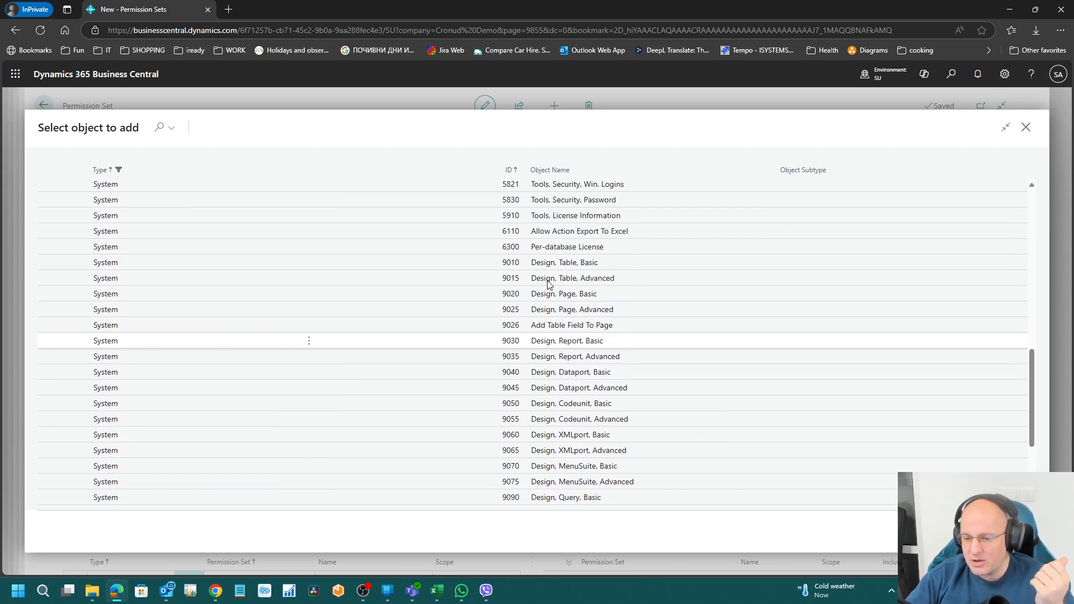
scroll(548, 422, down, 4)
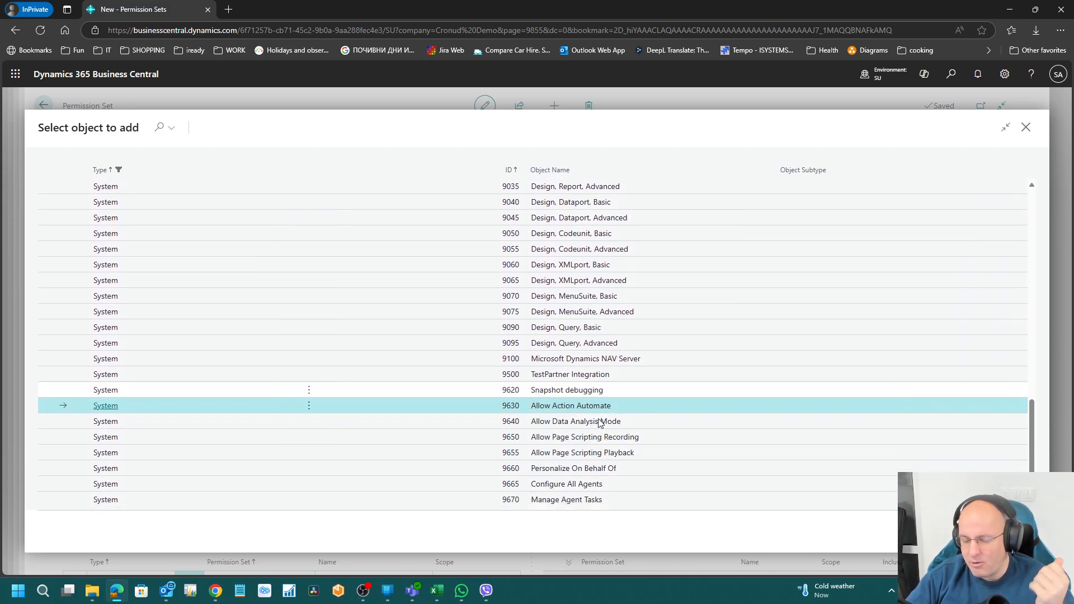
Step: Cancel the object picker and commit the System line with Object ID 0 granting Execute
click(1003, 532)
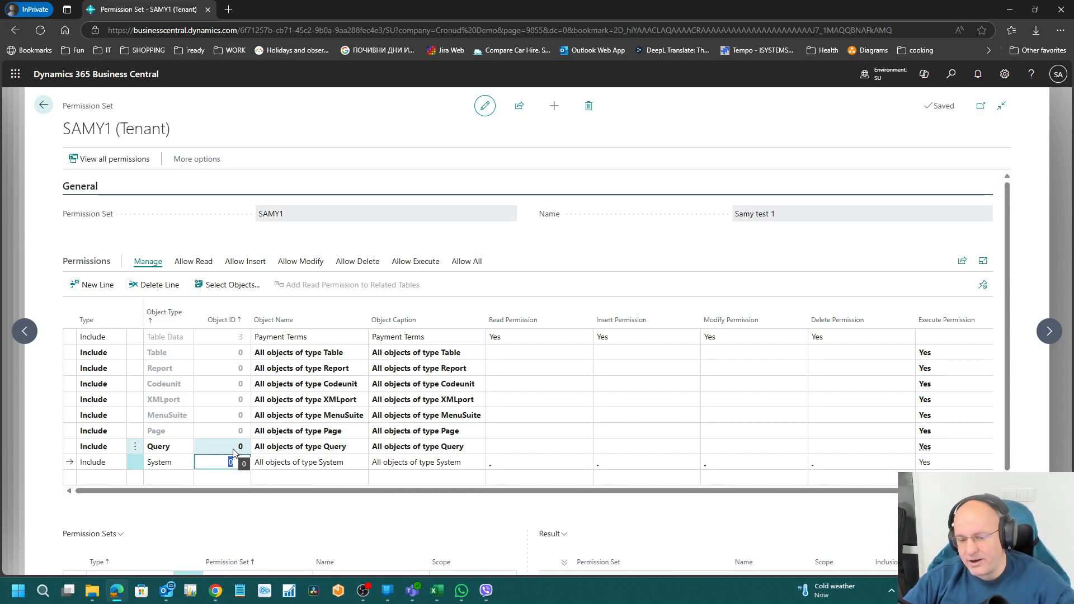
click(241, 338)
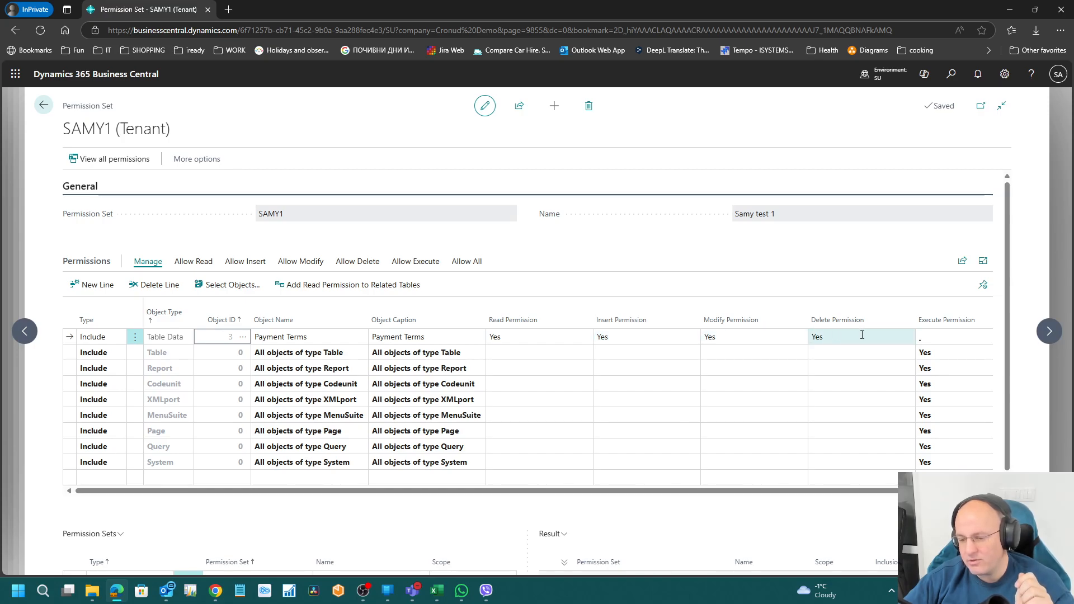
click(576, 338)
click(584, 338)
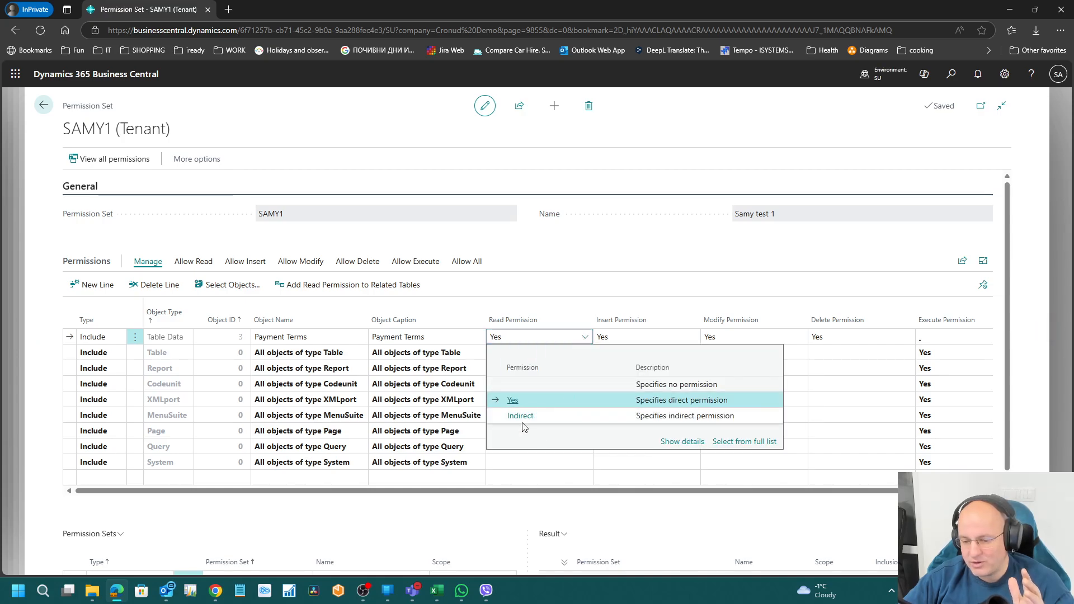
click(565, 254)
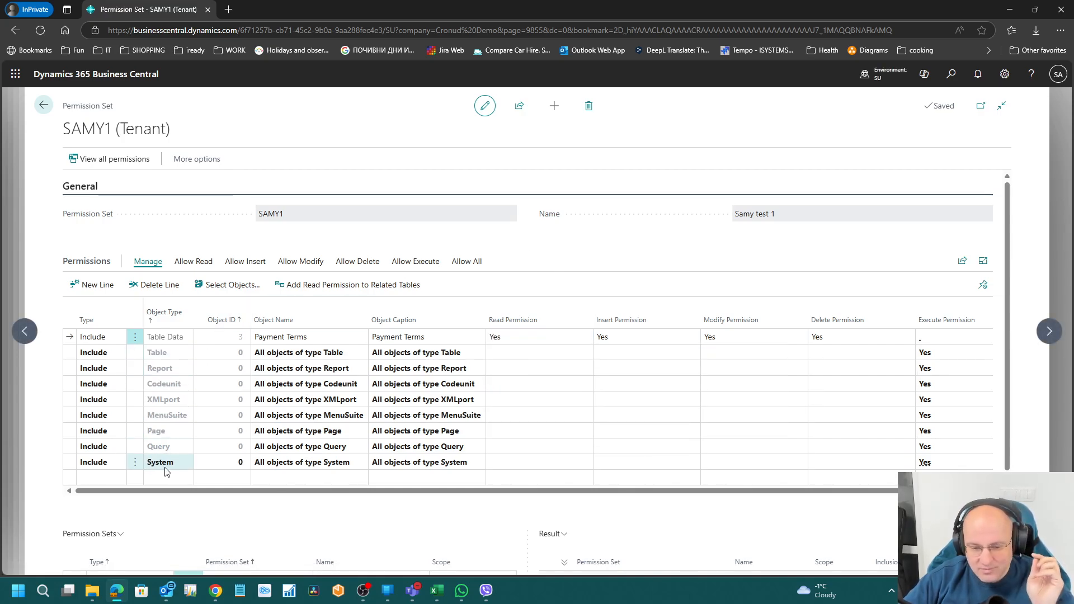
click(217, 467)
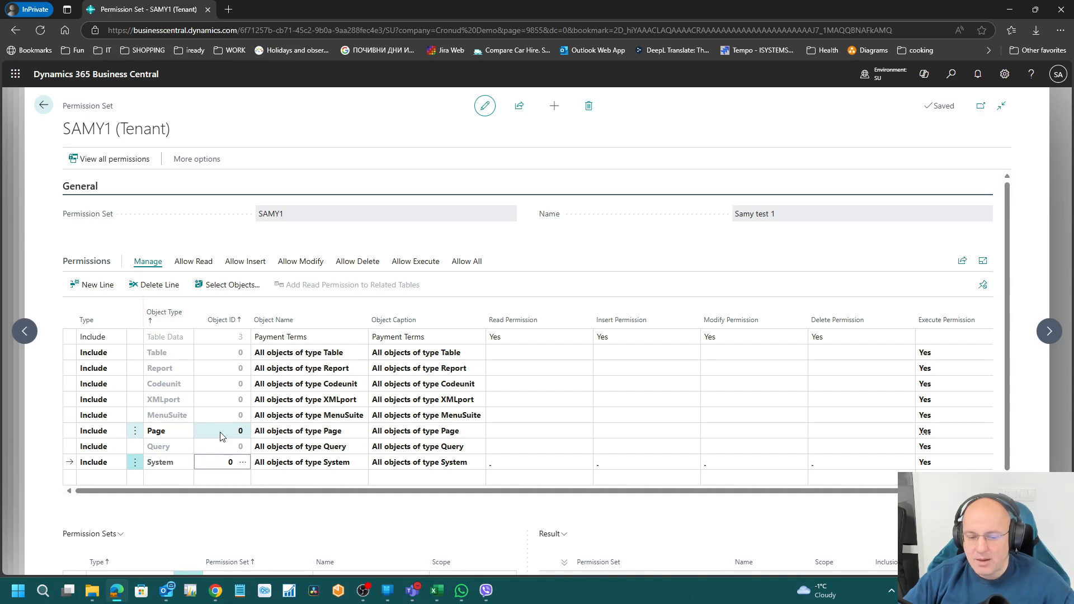
click(227, 375)
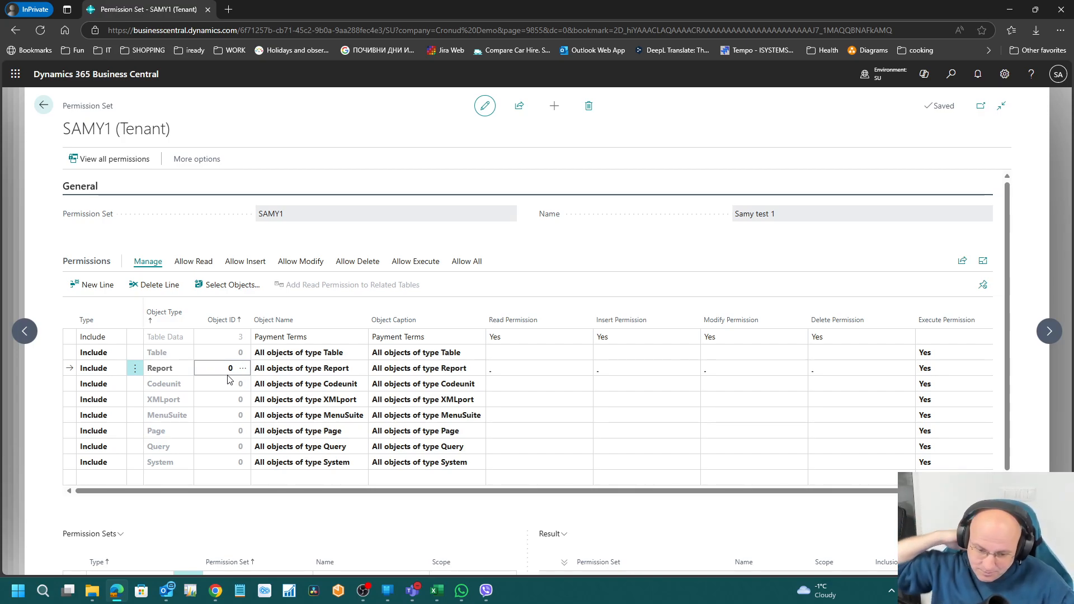
click(220, 336)
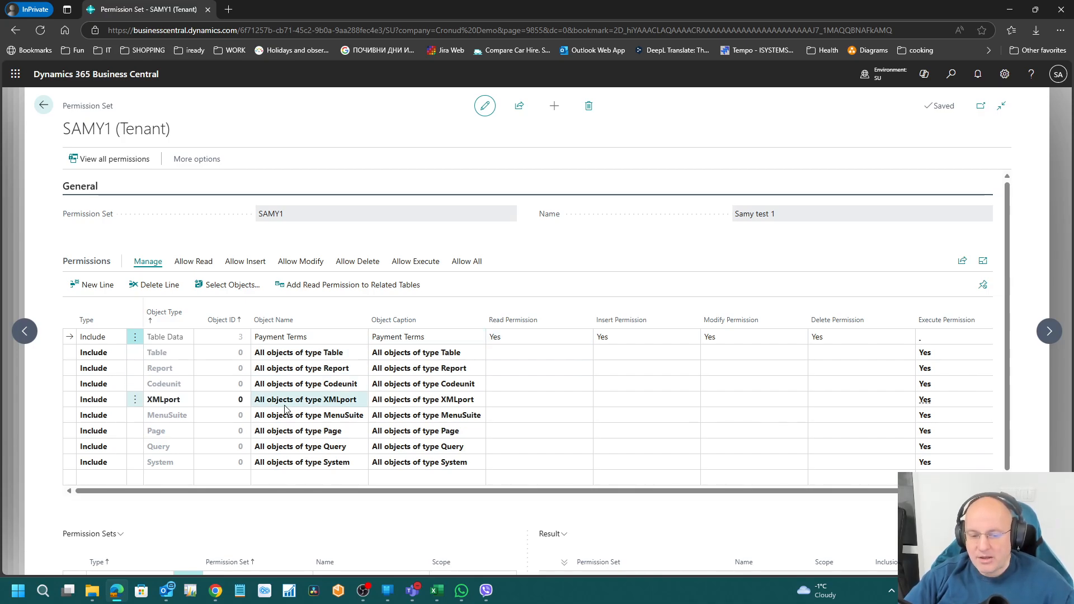
click(297, 386)
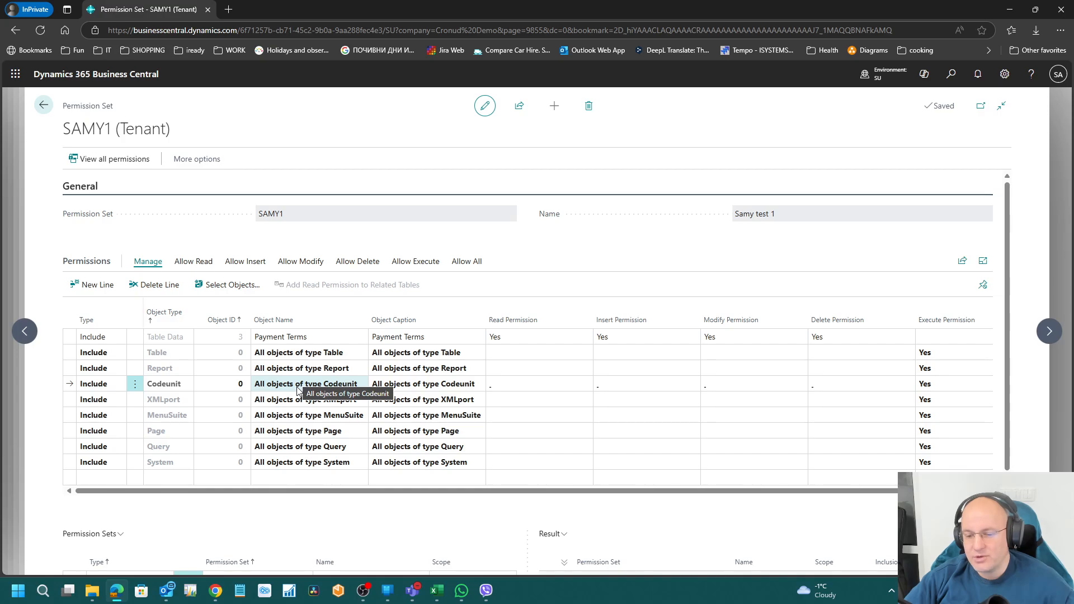
click(539, 339)
click(581, 339)
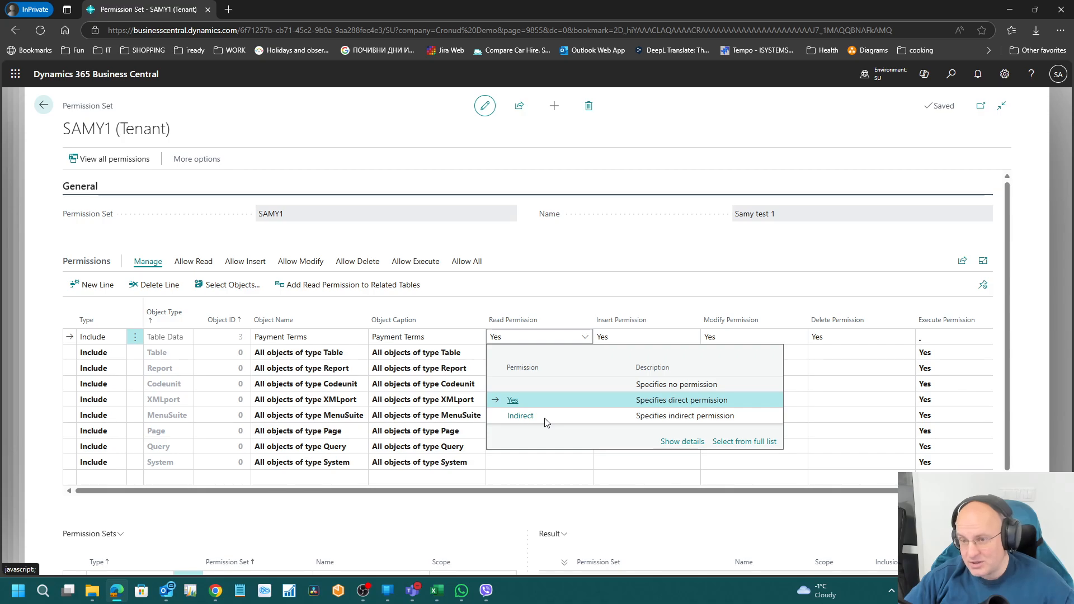
click(577, 264)
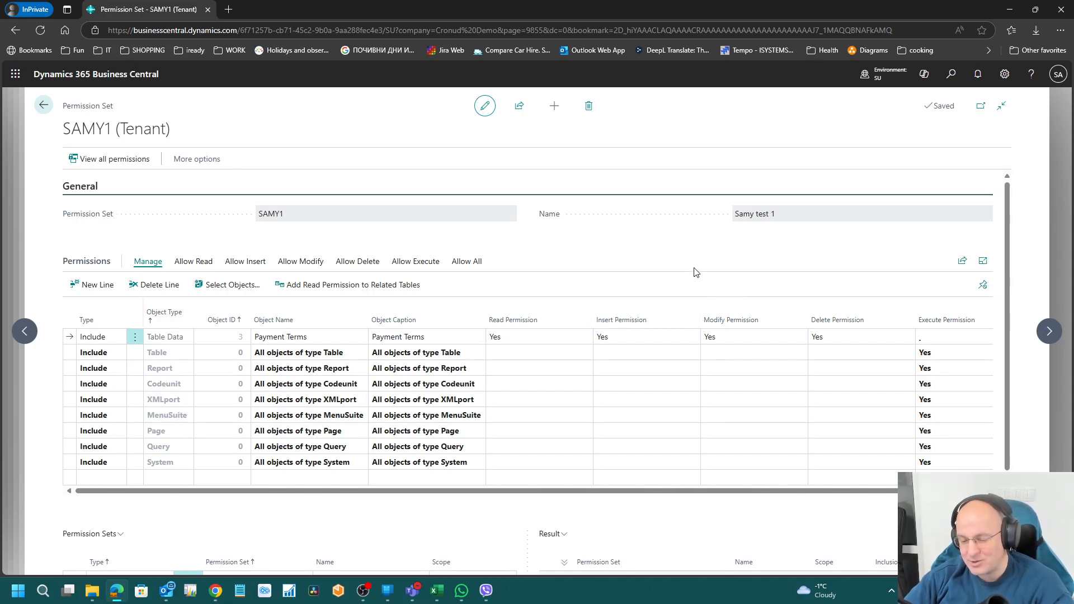
click(621, 337)
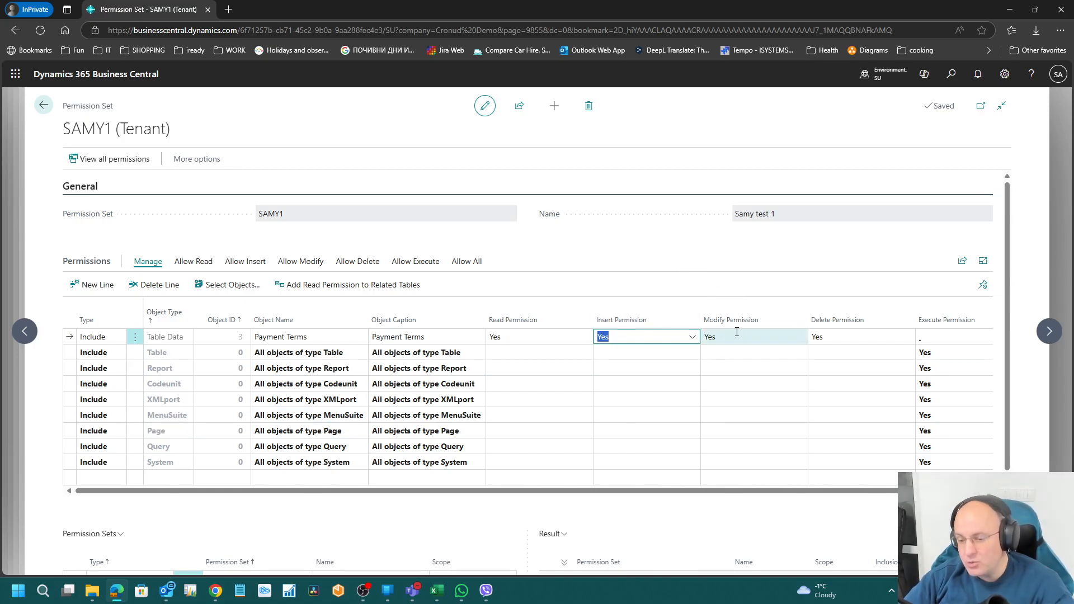
key(Tab)
key(Tab)
click(549, 337)
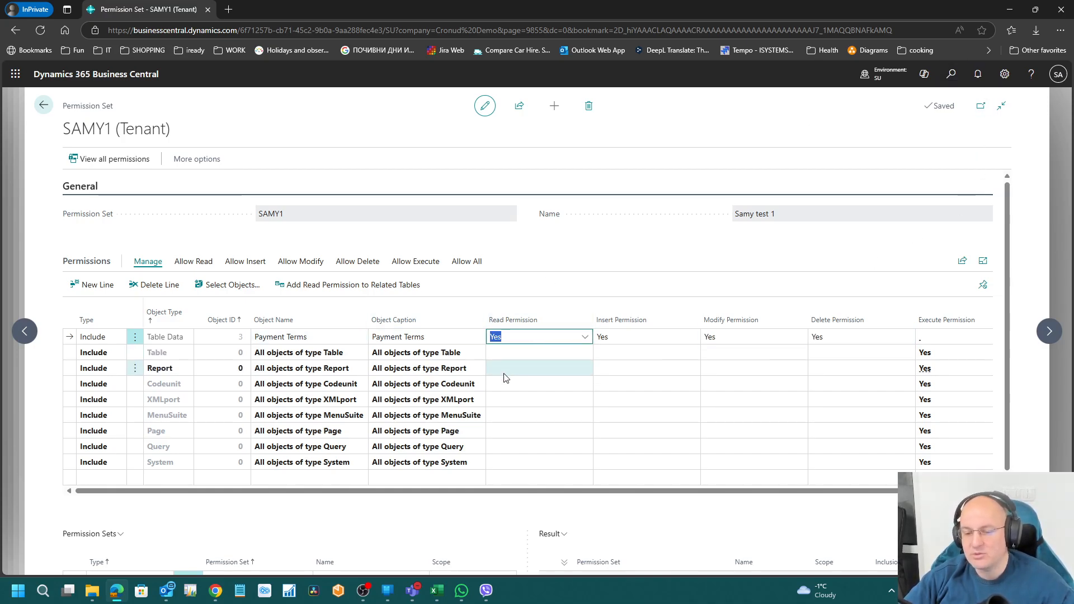
click(637, 336)
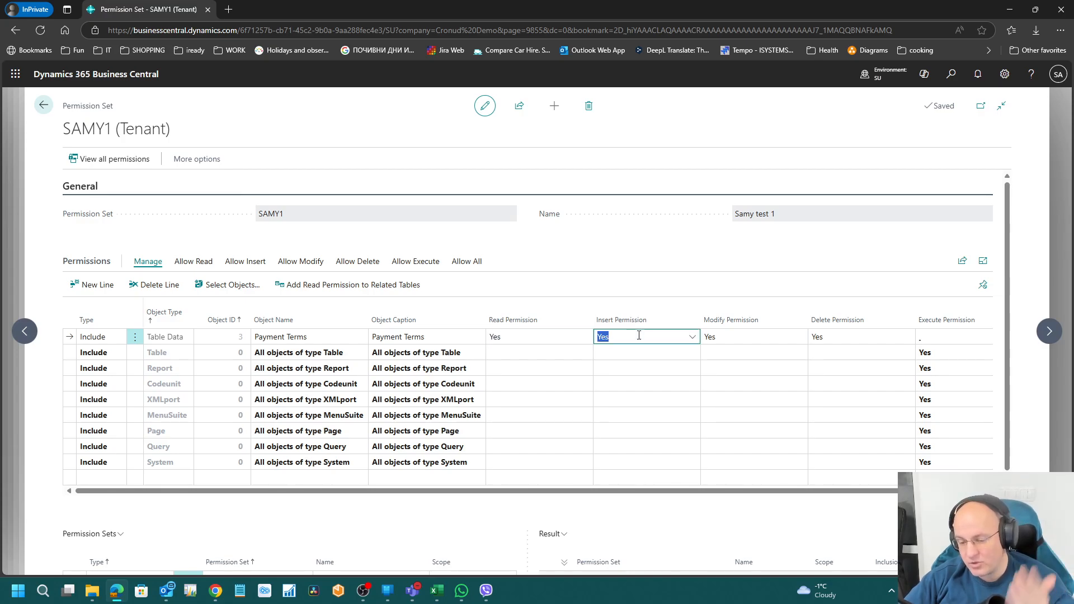
click(518, 338)
click(725, 340)
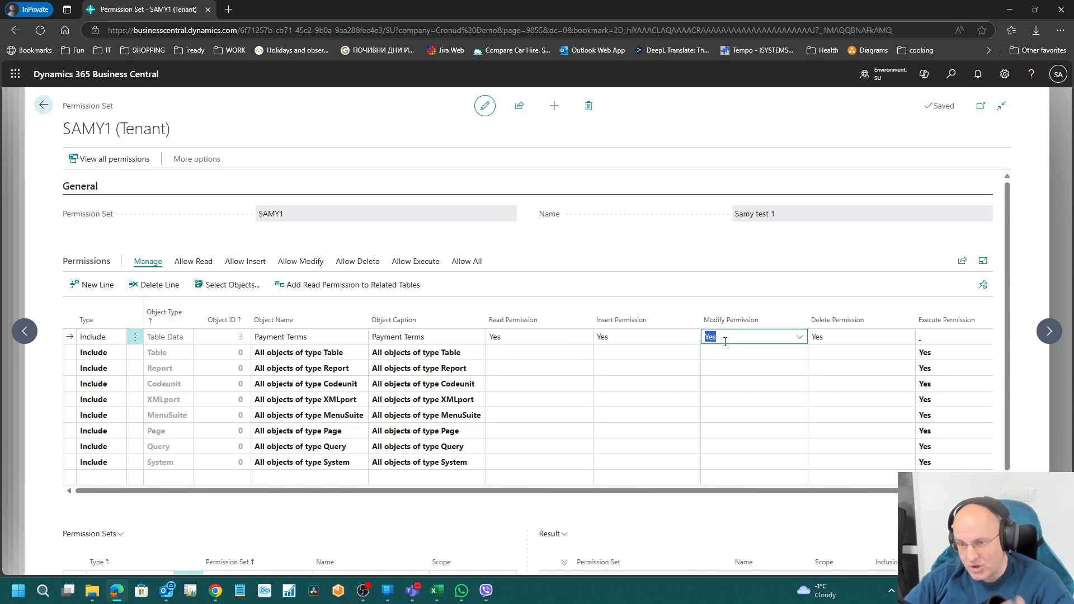
click(845, 343)
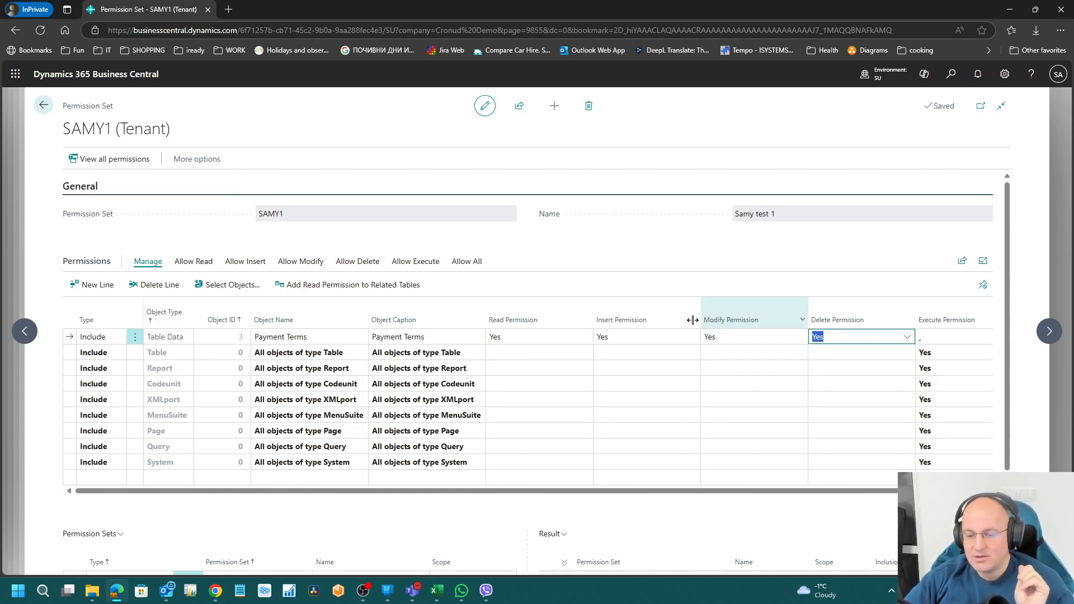
Step: Add a Table Data permission line for object 17, G/L Entry
click(162, 479)
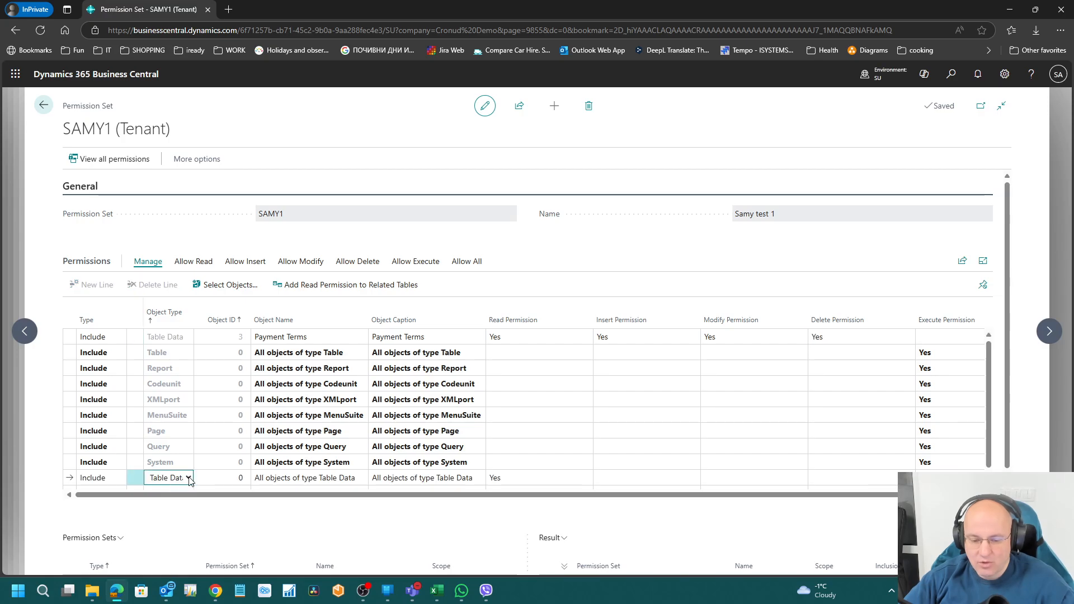
click(188, 479)
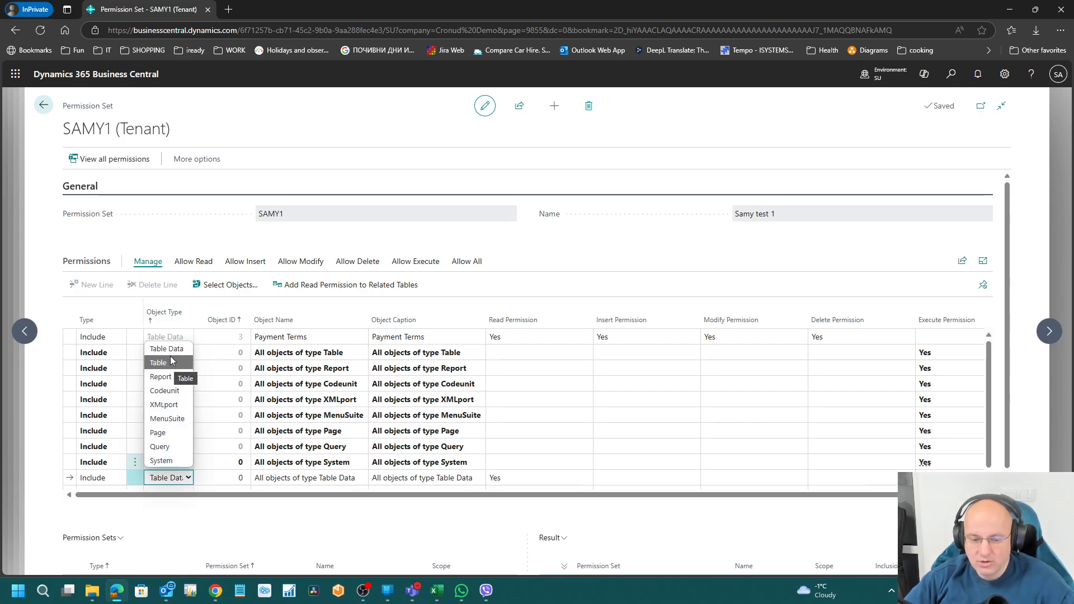
click(245, 437)
click(233, 479)
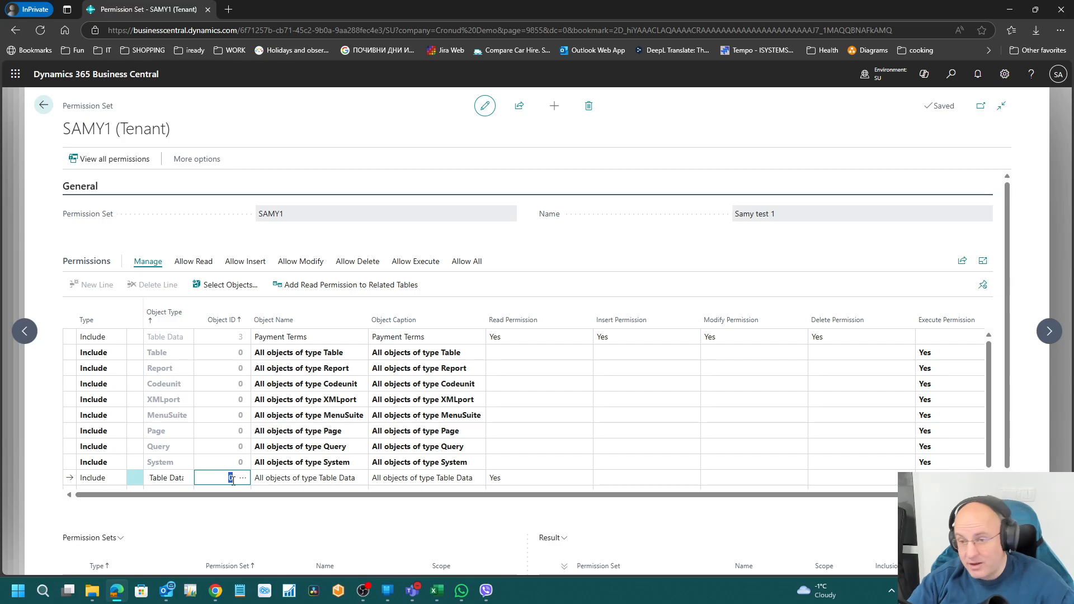
text(15)
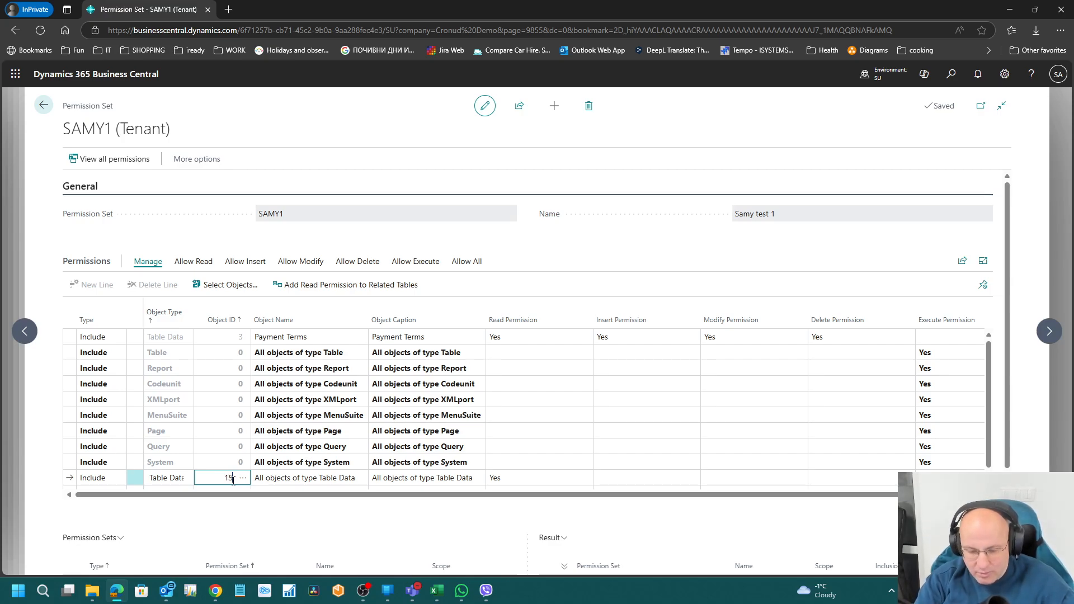
text(7)
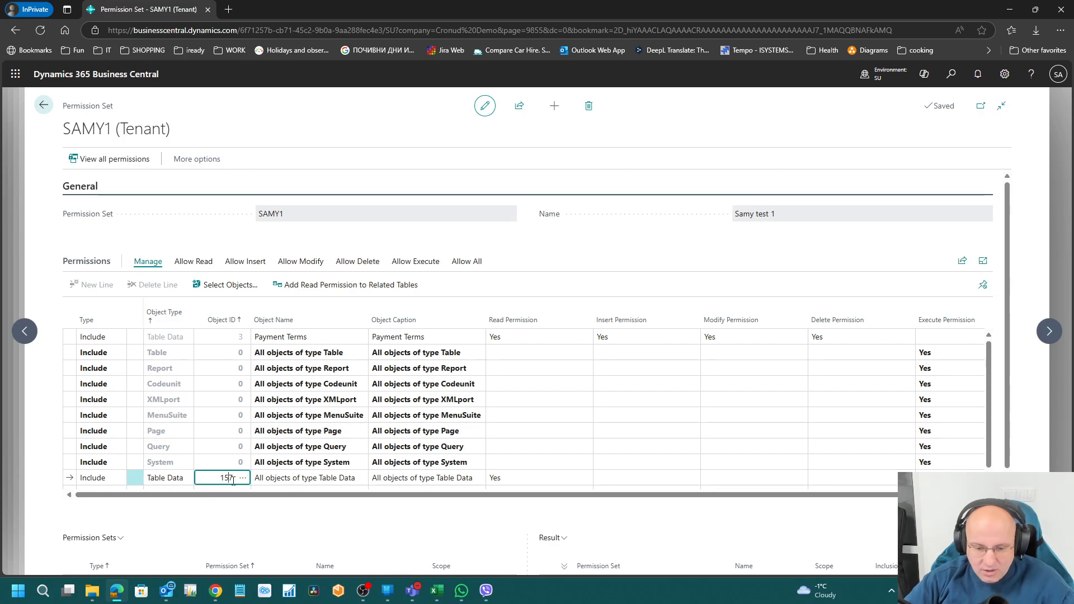
key(Tab)
key(Up)
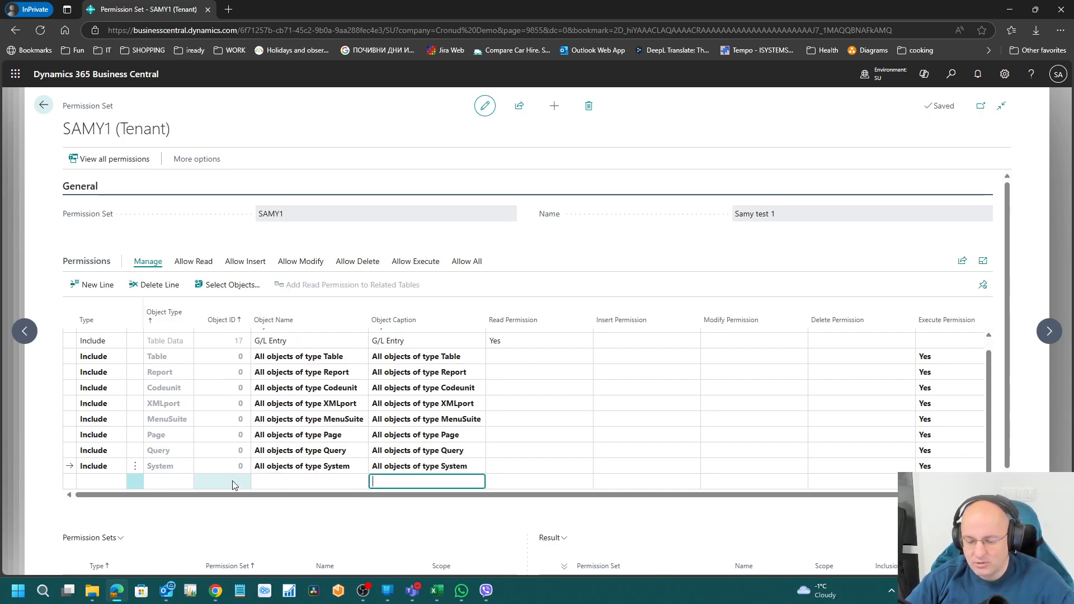
key(Up)
key(Up)
key(Up)
key(Up)
key(Up)
key(Up)
key(Up)
key(Up)
key(Up)
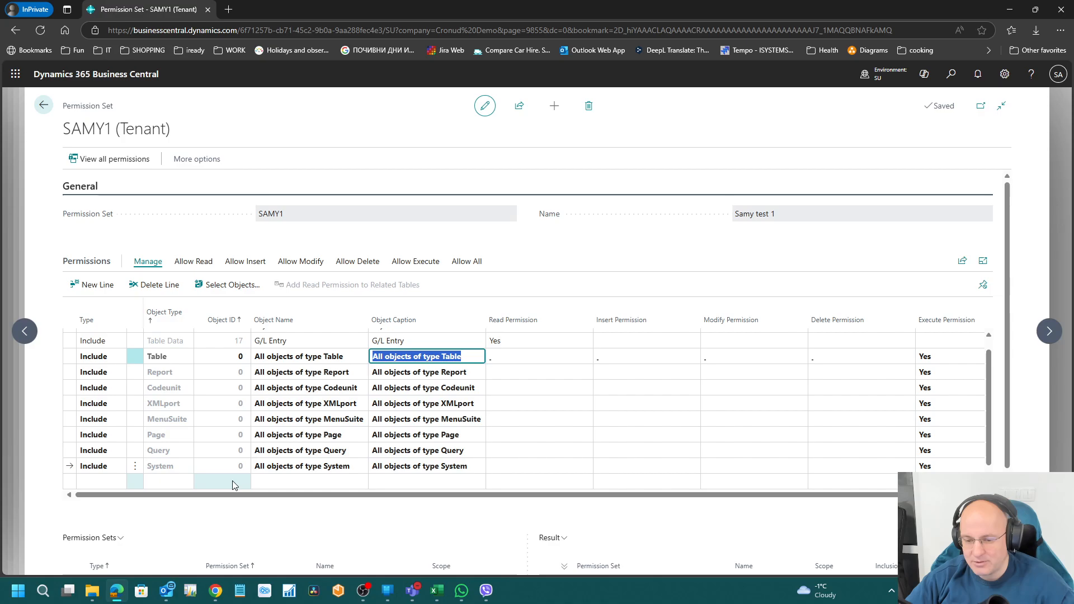
key(Down)
key(Tab)
key(Tab)
key(Tab)
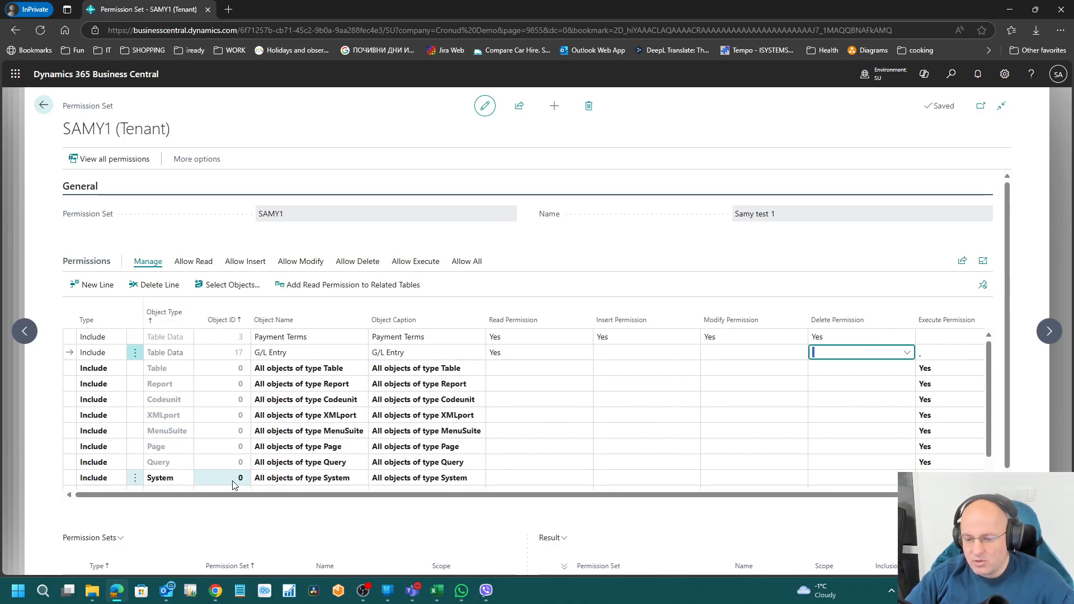
key(shift+Tab)
key(shift+Tab)
key(shift+Tab)
key(shift+Tab)
key(Tab)
key(Tab)
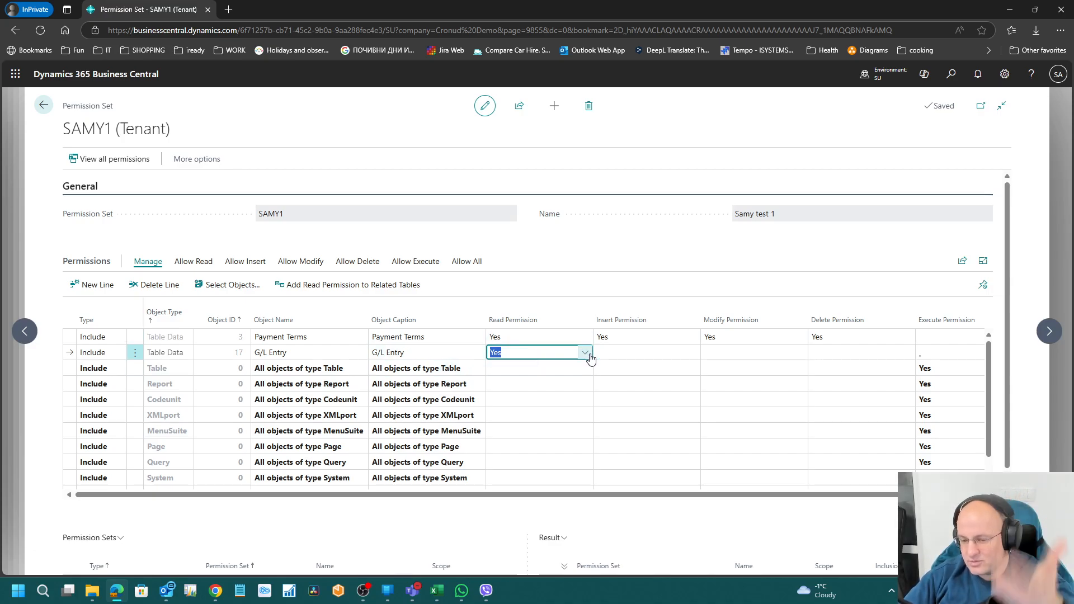
Step: Set the G/L Entry insert permission to direct (Yes)
click(656, 355)
click(694, 353)
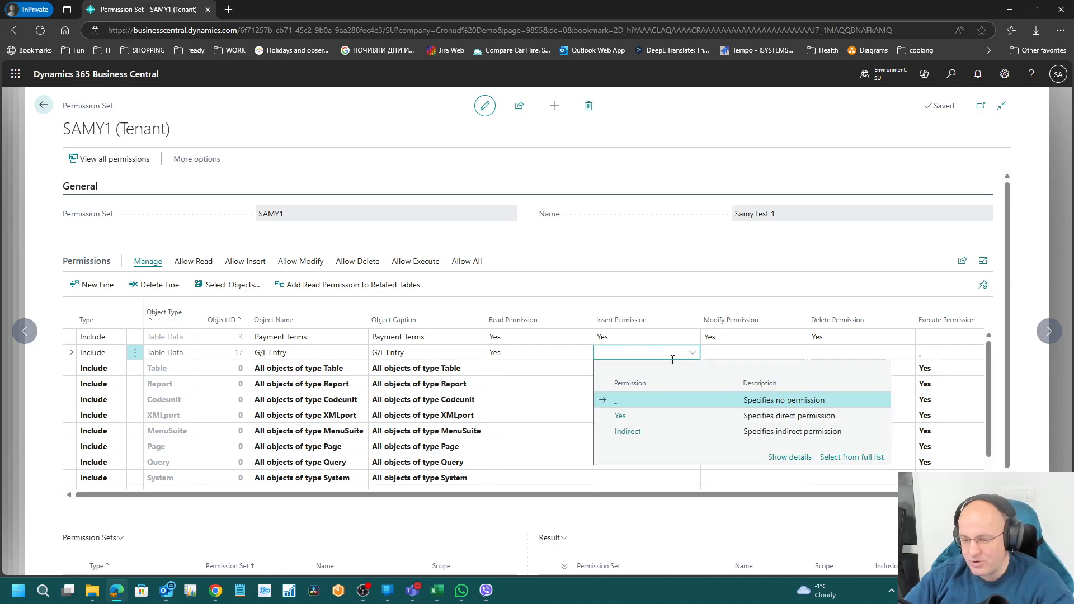
click(644, 418)
click(747, 353)
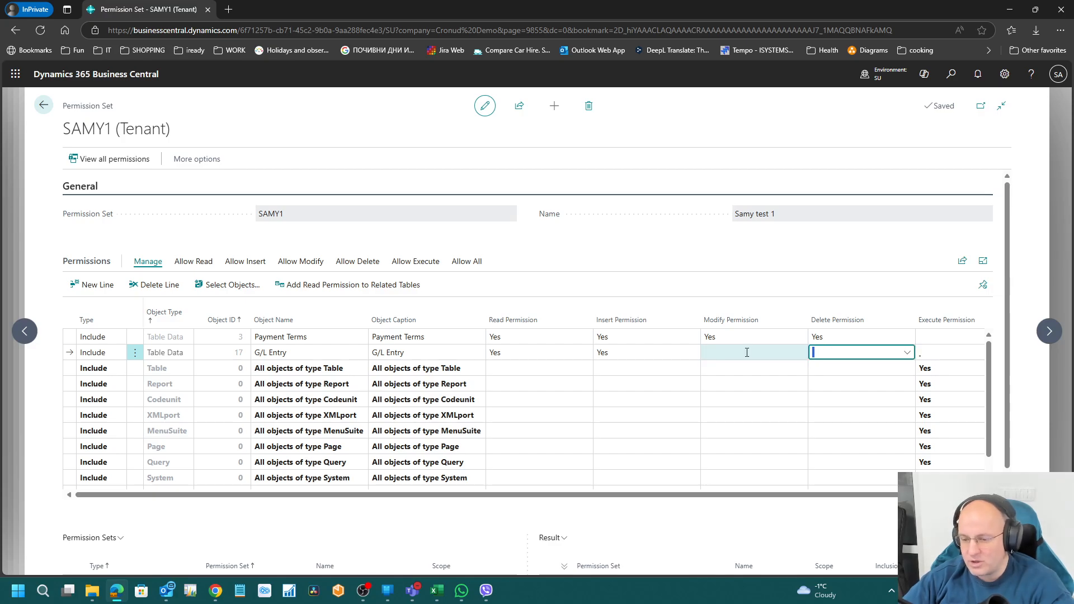
key(Tab)
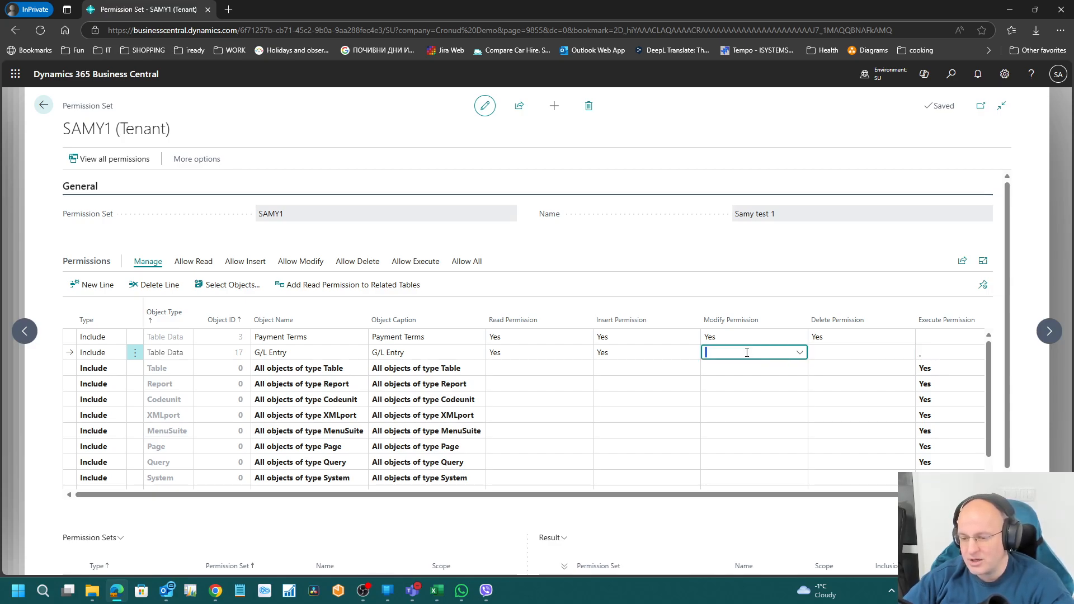
click(747, 352)
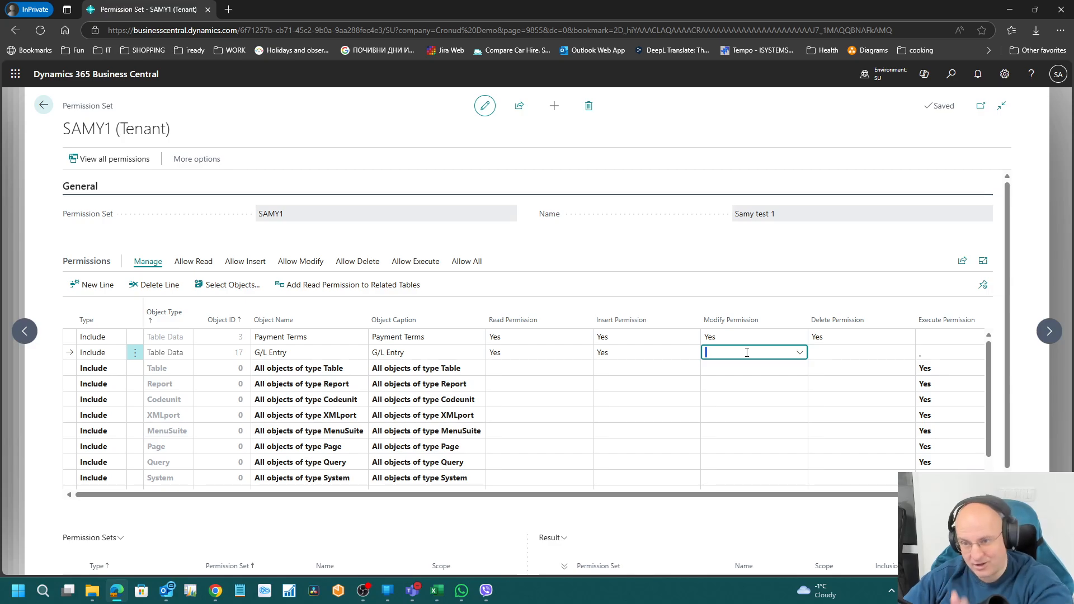
key(shift+Tab)
key(shift+Tab)
key(shift+Tab)
key(Tab)
key(Tab)
key(Tab)
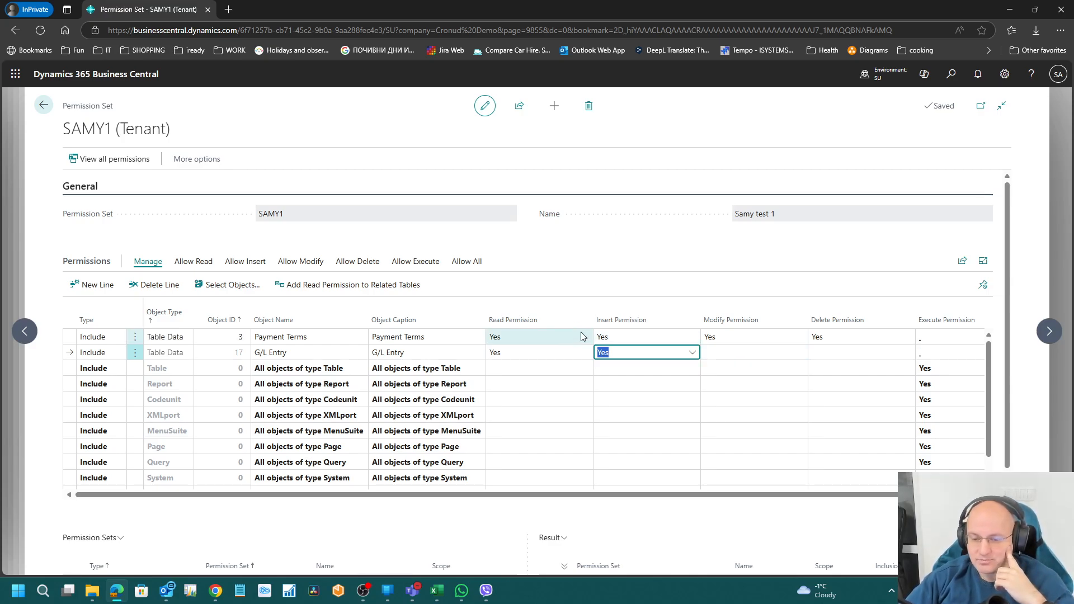
Step: Change G/L Entry's Read and Insert permissions to Indirect
click(542, 357)
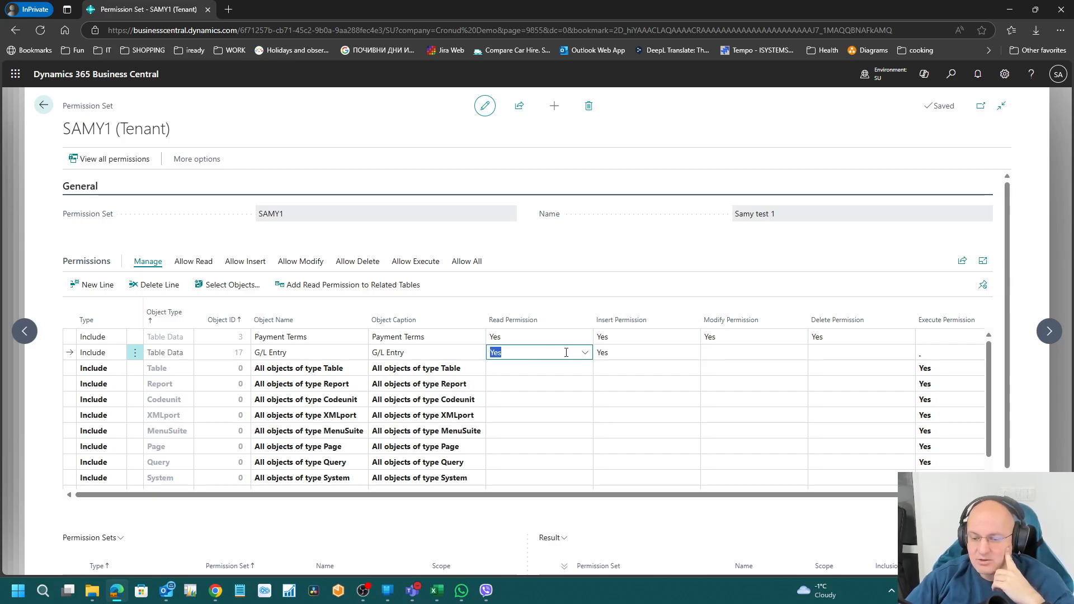
click(584, 352)
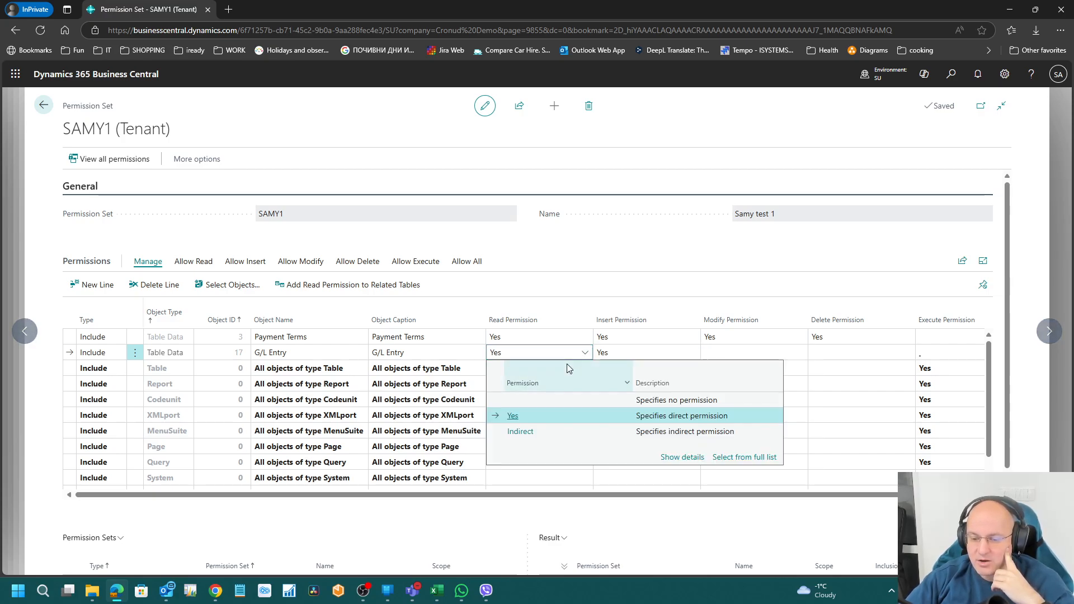
click(521, 431)
click(649, 353)
click(692, 352)
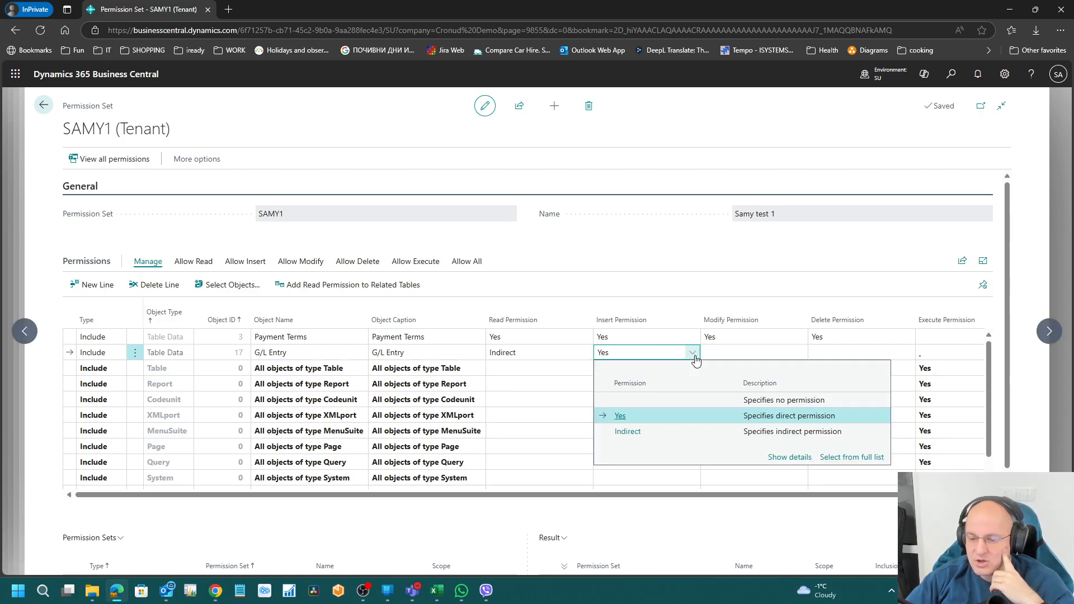
click(652, 435)
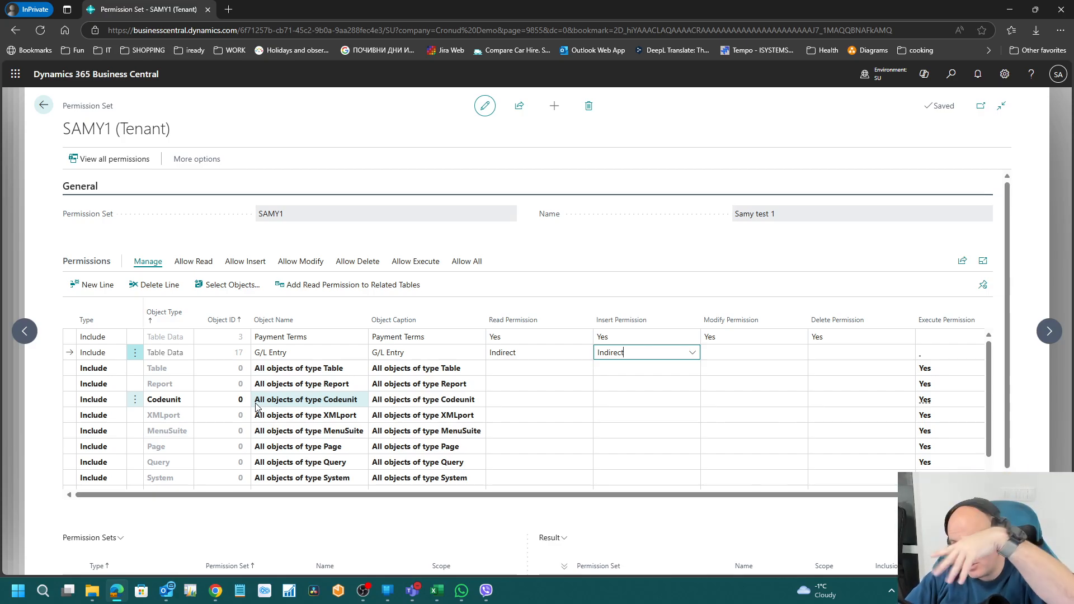
click(533, 353)
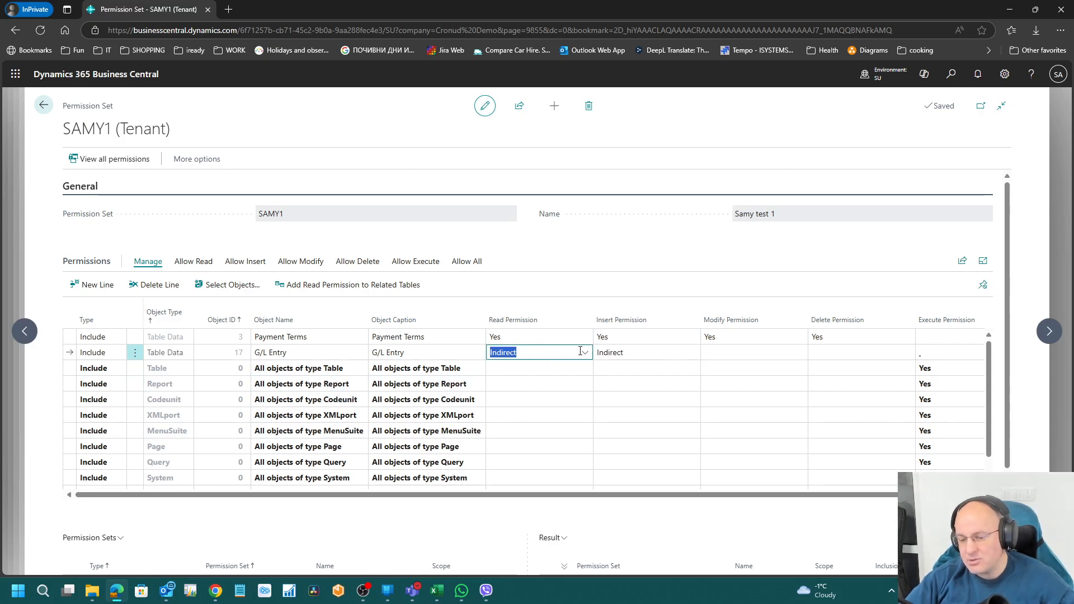
click(642, 350)
click(539, 351)
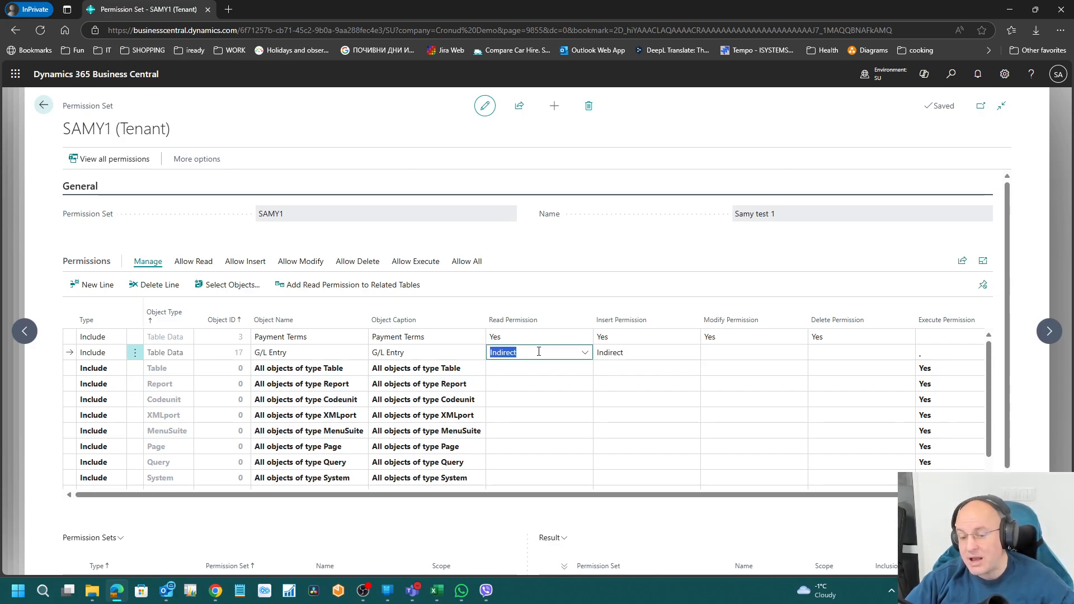
click(951, 75)
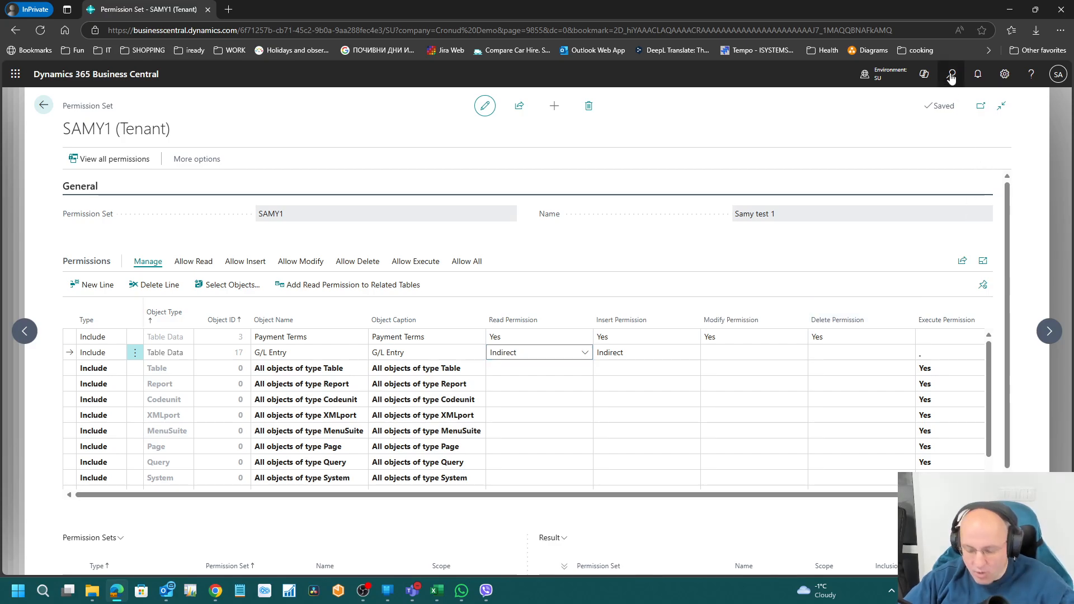
text(gen led entr)
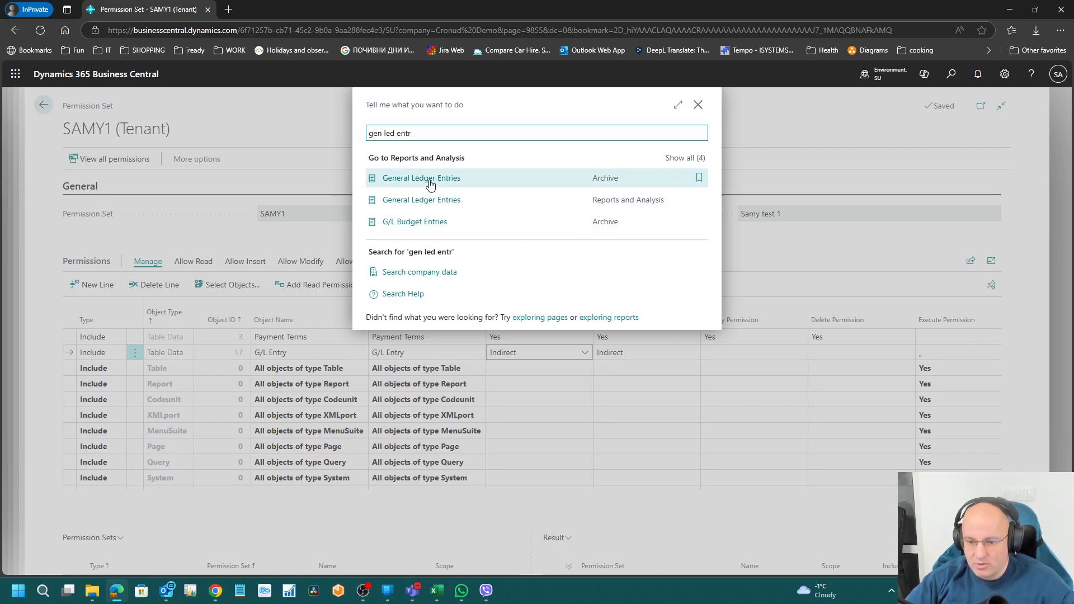
click(624, 193)
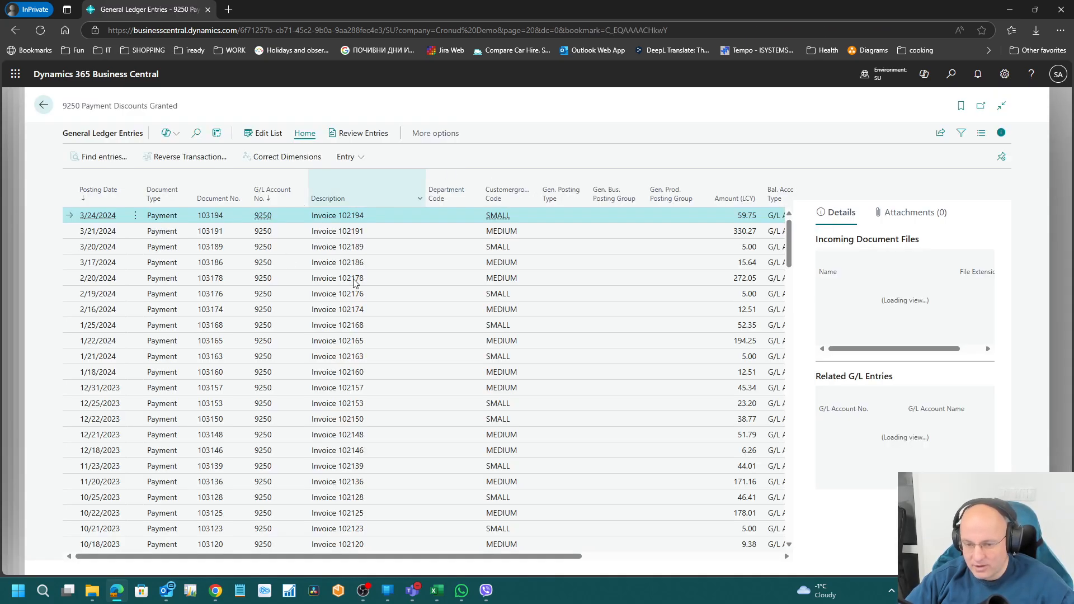
key(Escape)
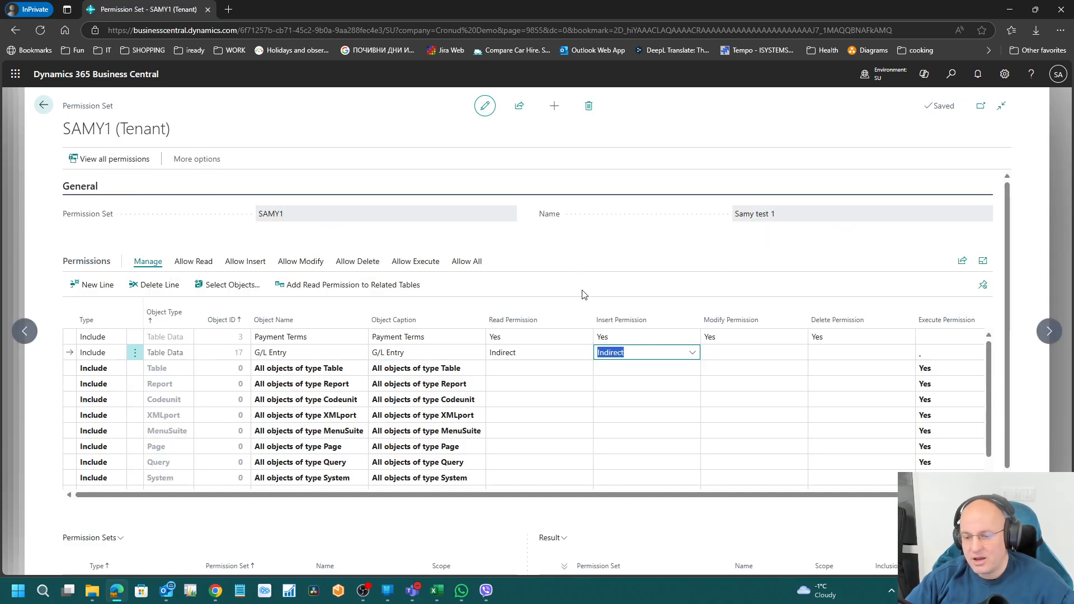
click(521, 350)
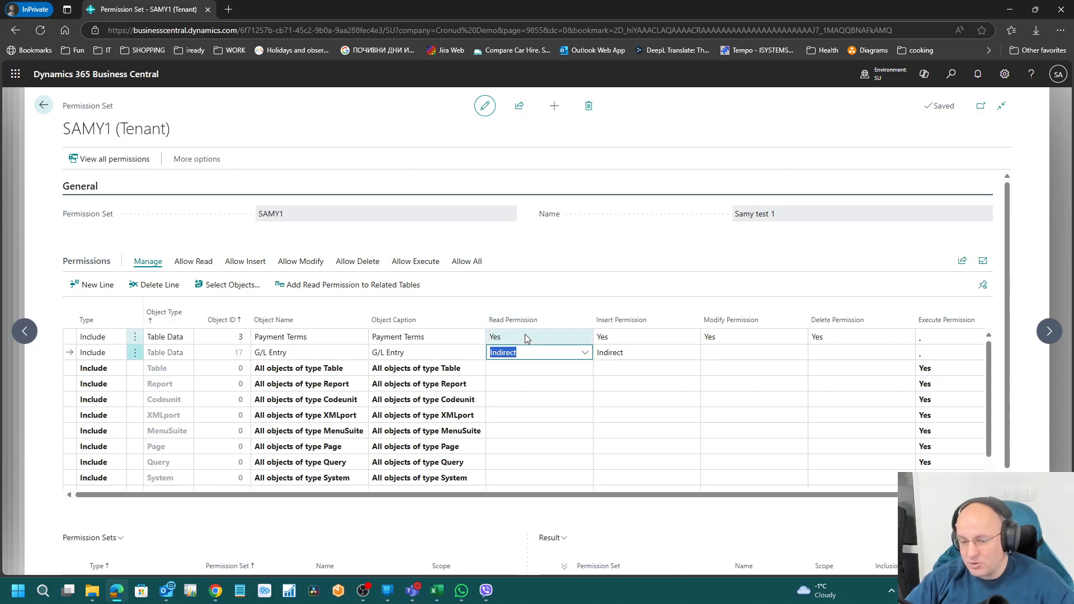
Step: Open a read permission dropdown, then dismiss it and return to the G/L Entry line
double_click(522, 335)
click(529, 352)
click(524, 271)
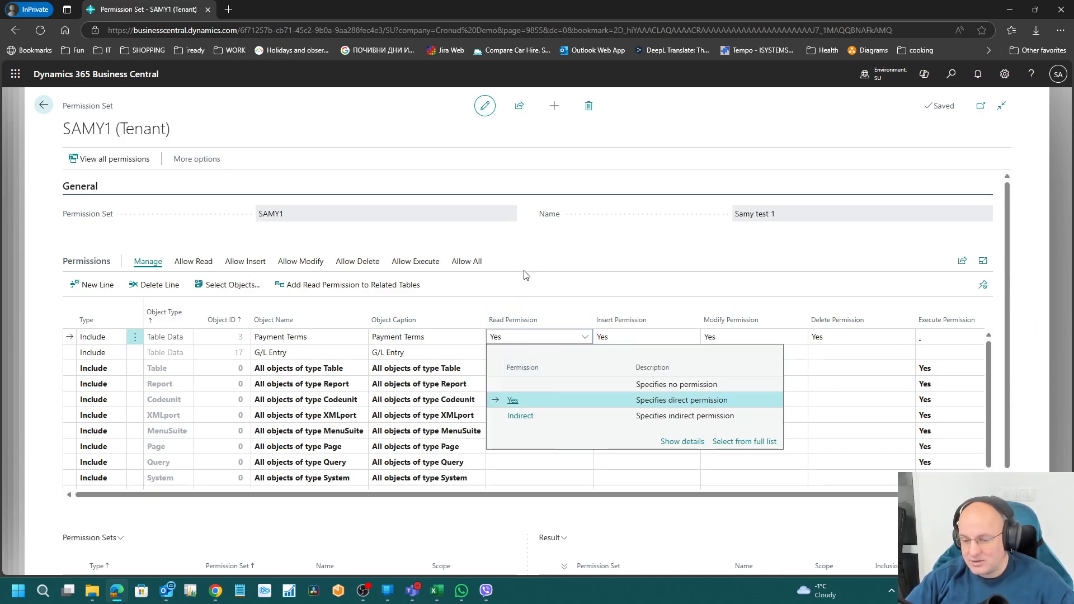
click(418, 357)
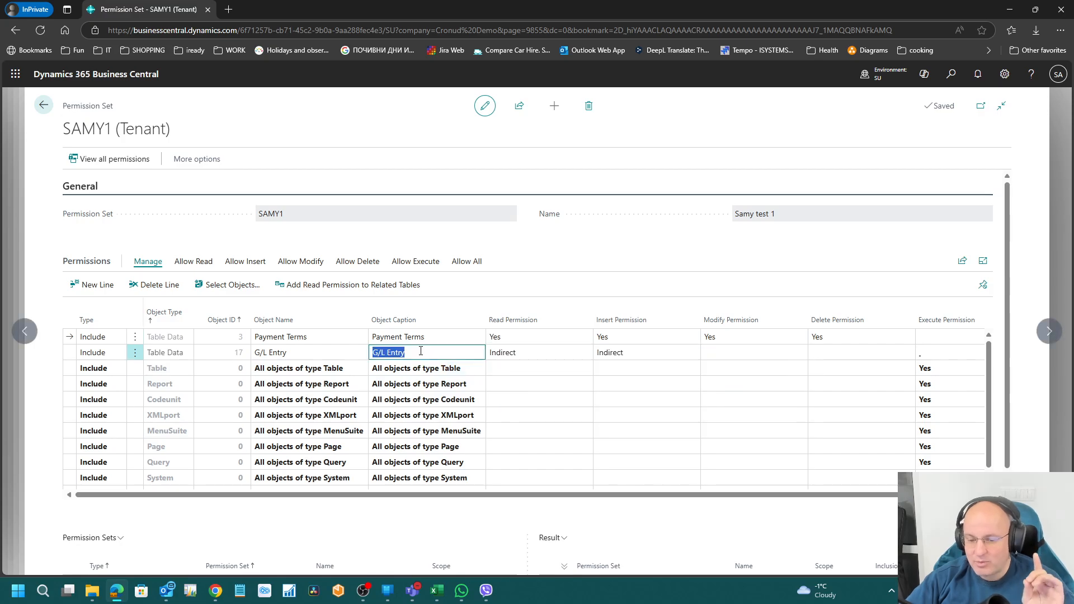
click(534, 350)
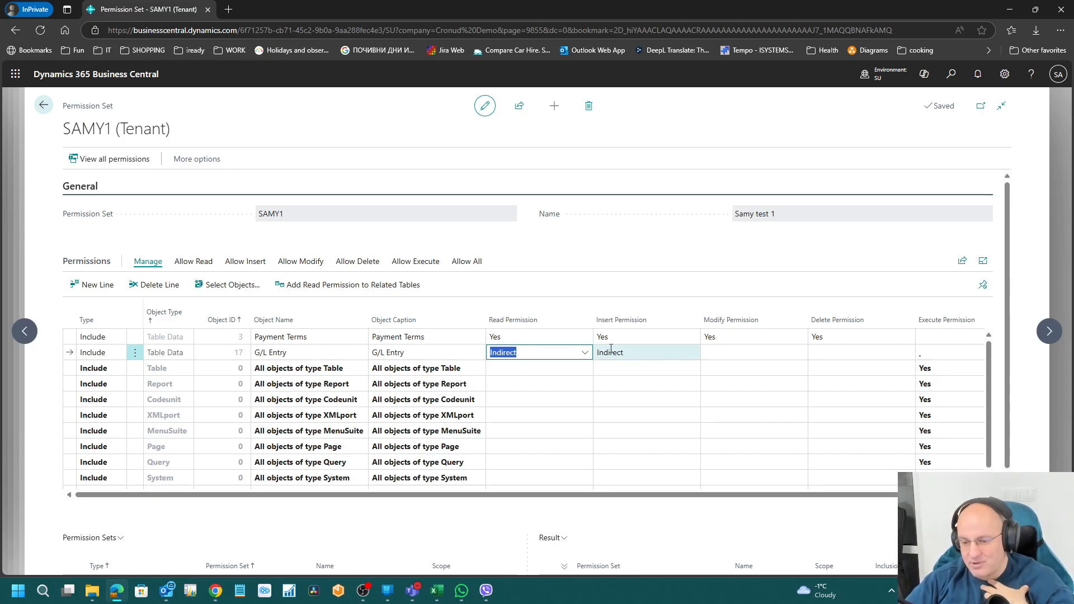
Step: Compare G/L Entry's Indirect Read and Indirect Insert permission values
click(636, 353)
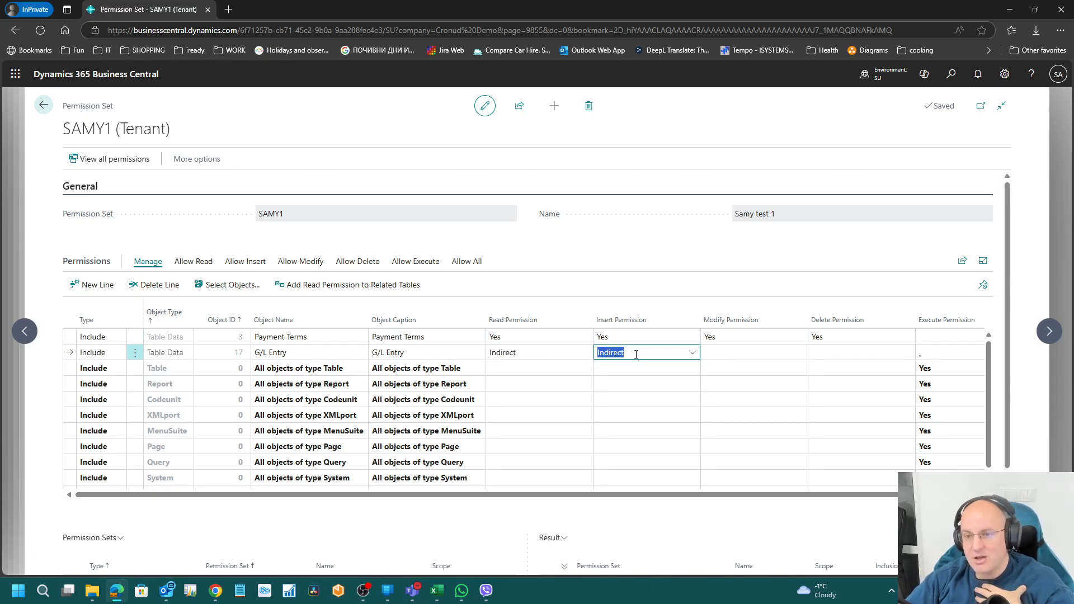
click(559, 351)
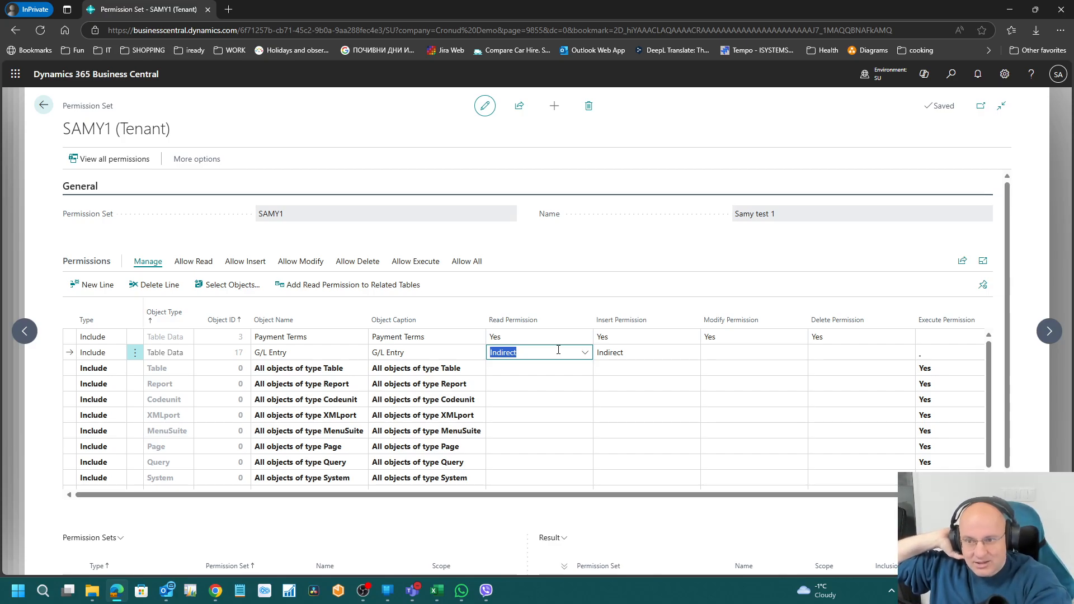
click(627, 352)
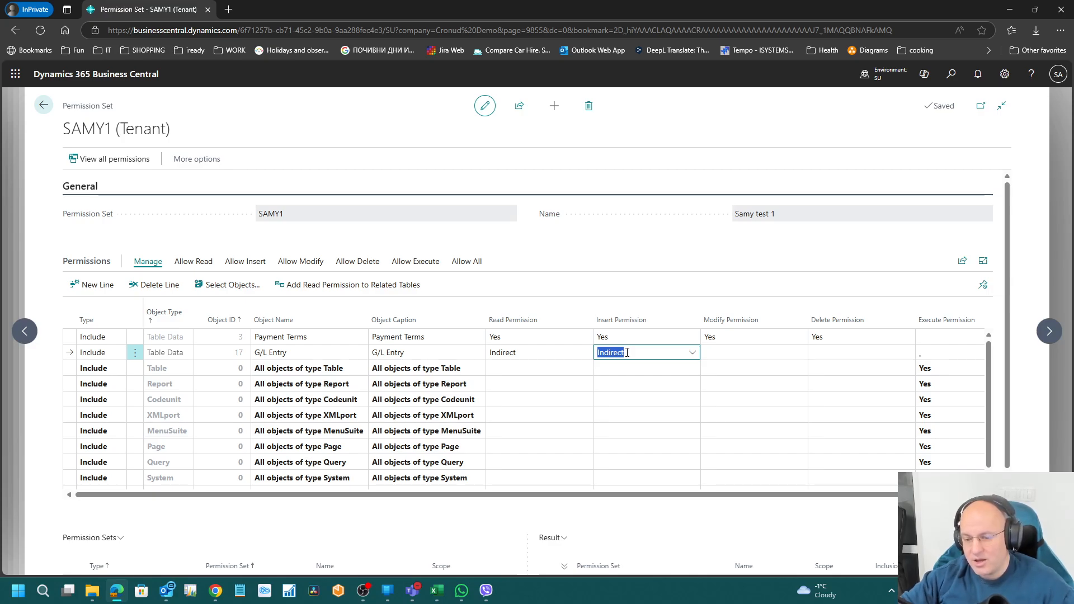
click(563, 353)
click(631, 353)
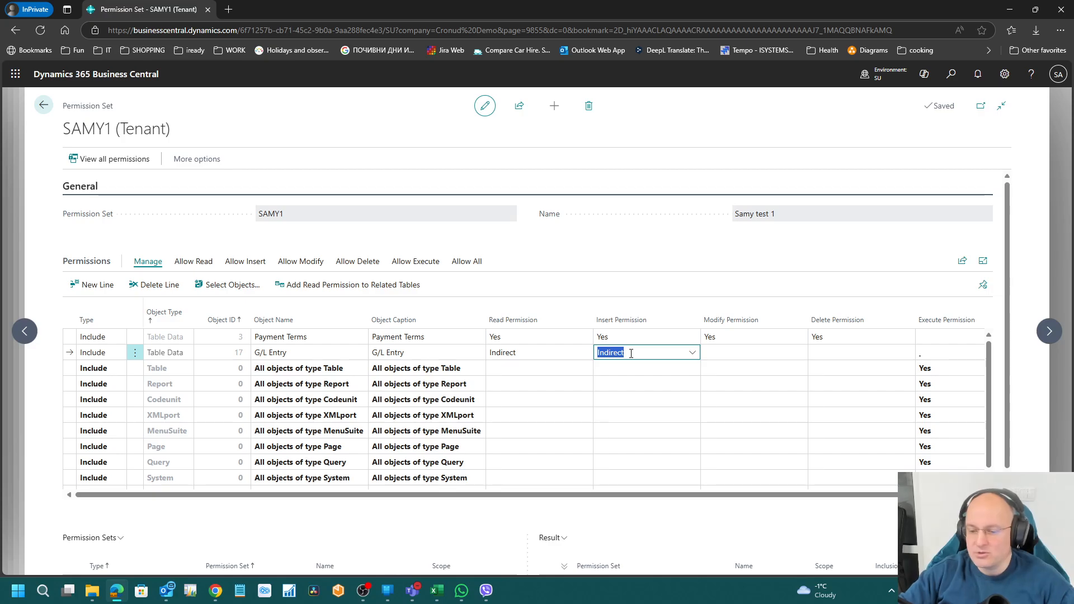
click(563, 349)
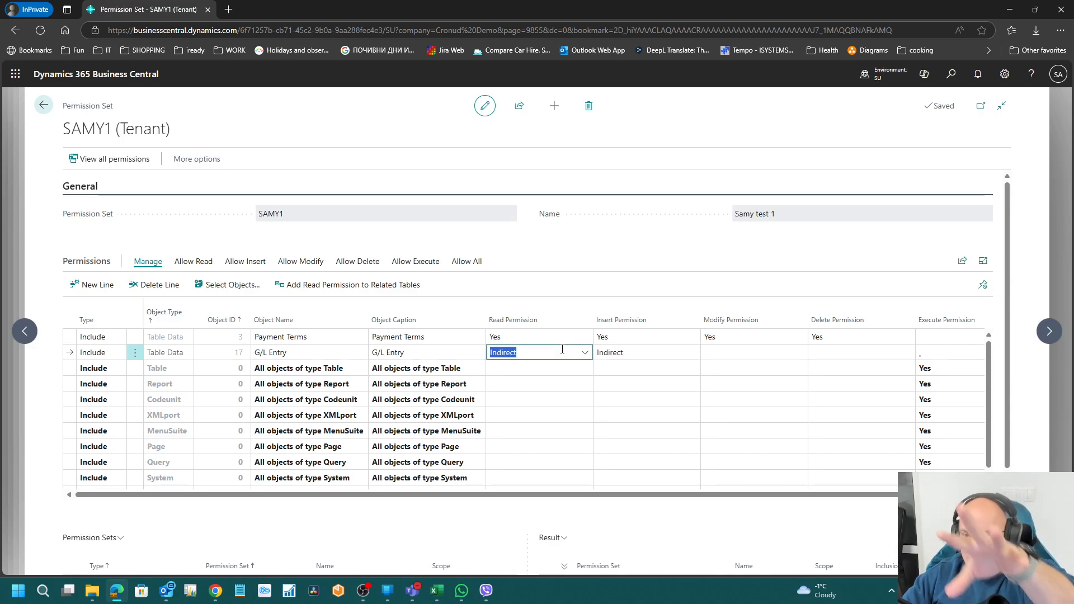
click(615, 352)
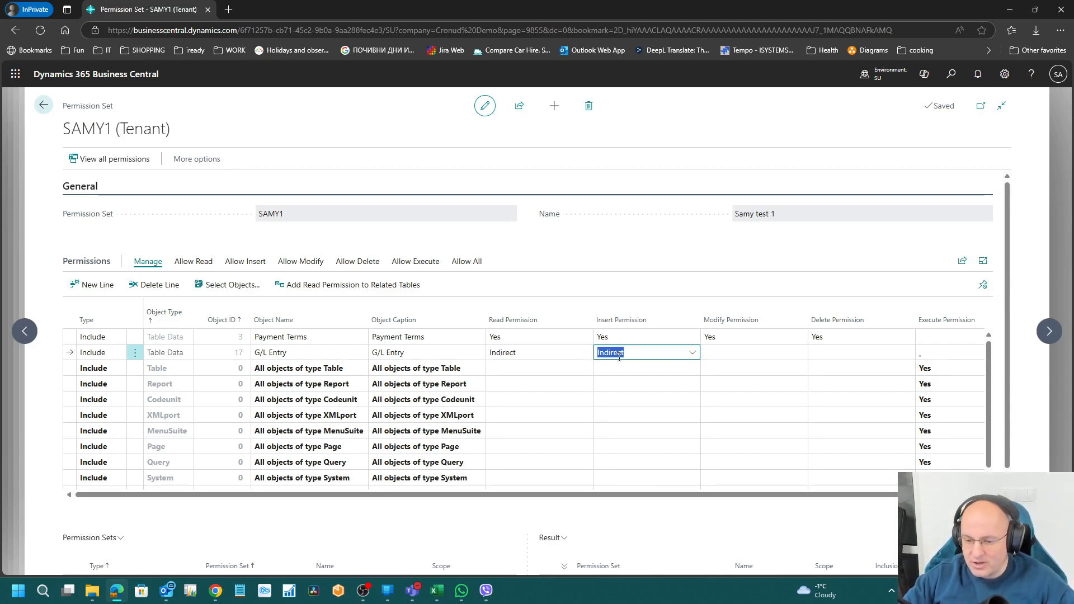
click(532, 352)
click(632, 350)
Step: Step across the G/L Entry permission cells to review read, insert and modify values
click(545, 355)
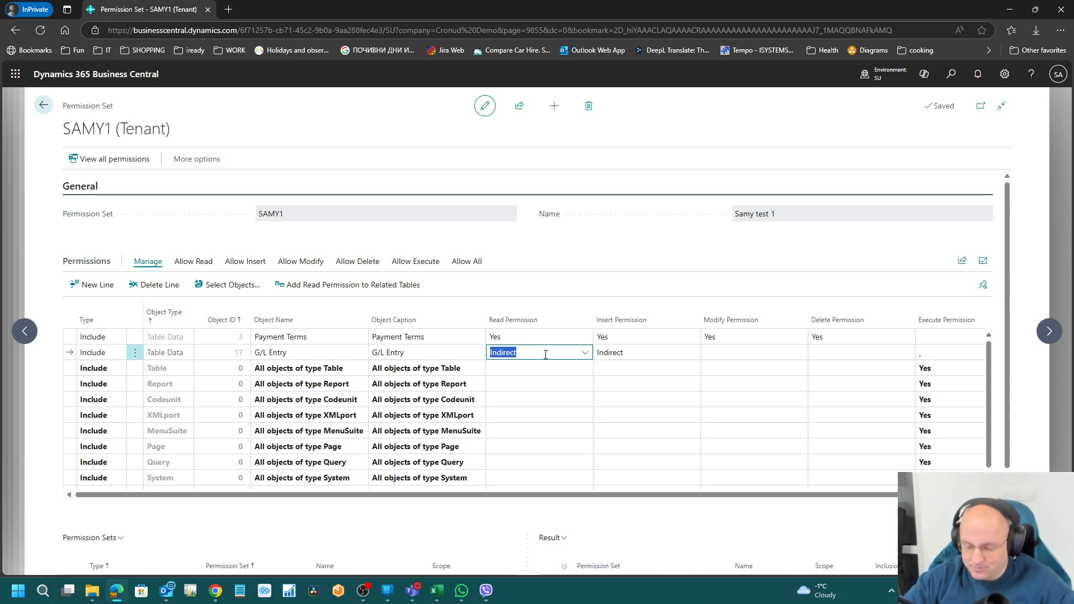
key(Right)
key(Up)
key(Left)
key(Down)
key(Right)
key(Right)
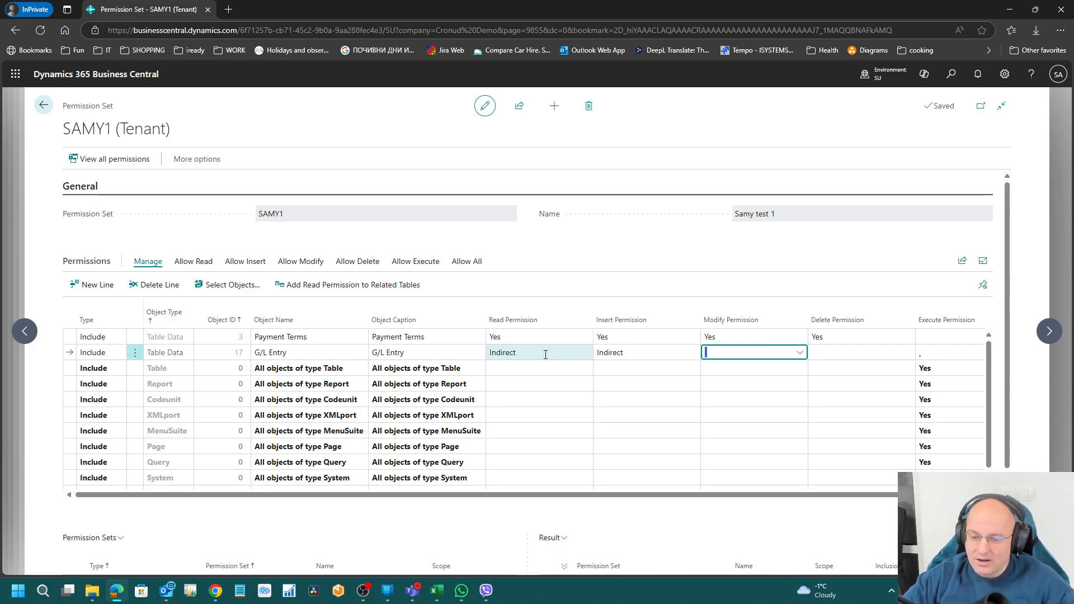
key(Left)
key(Left)
key(Left)
key(Left)
key(Left)
key(Right)
key(Right)
key(Right)
key(Right)
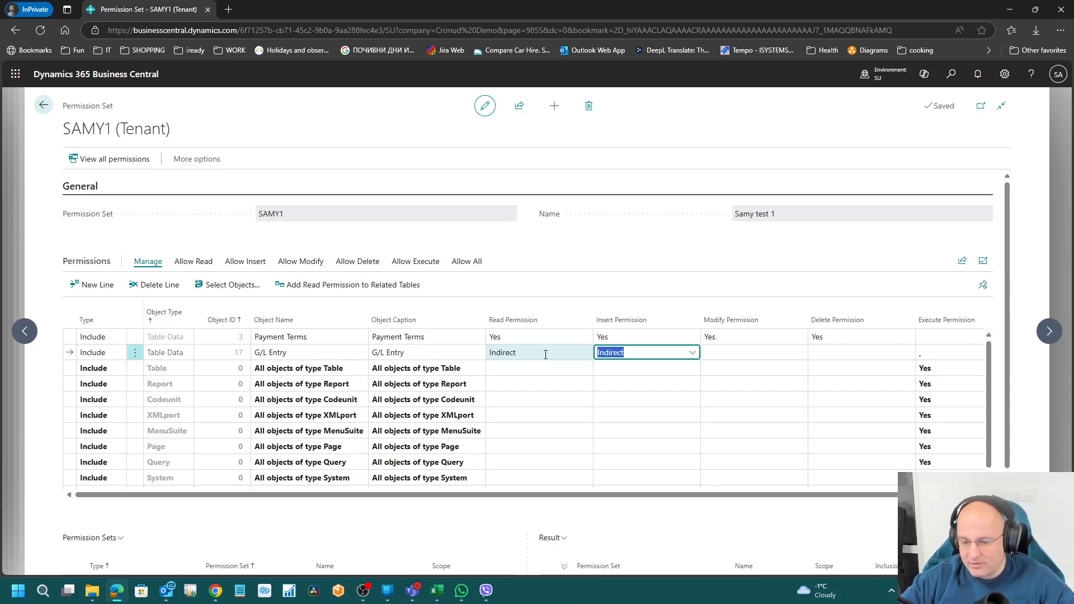
key(Right)
key(Left)
key(Left)
key(Left)
key(Right)
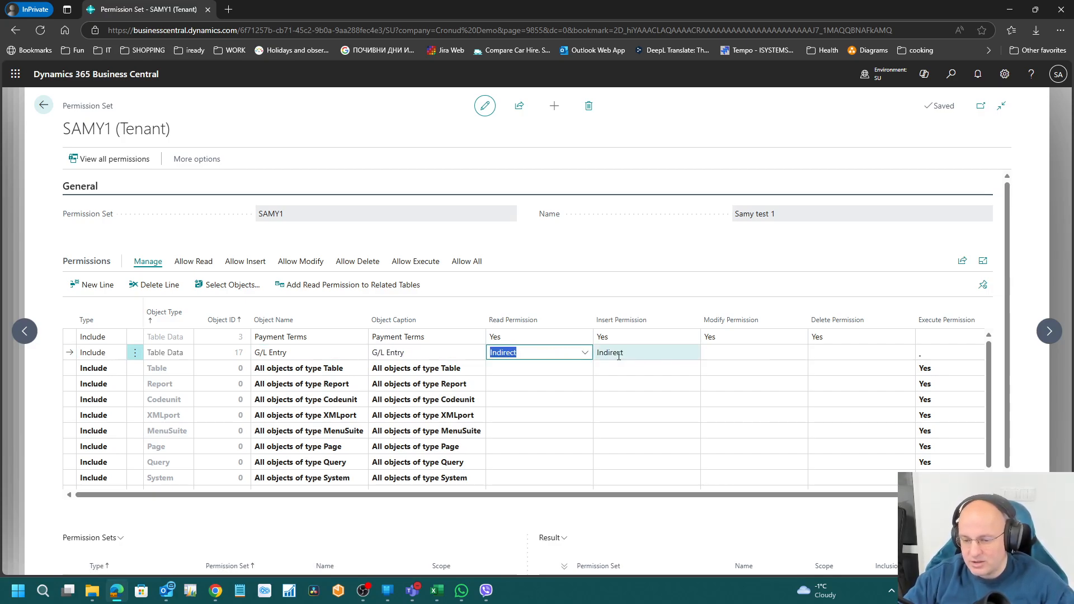
key(Right)
key(Left)
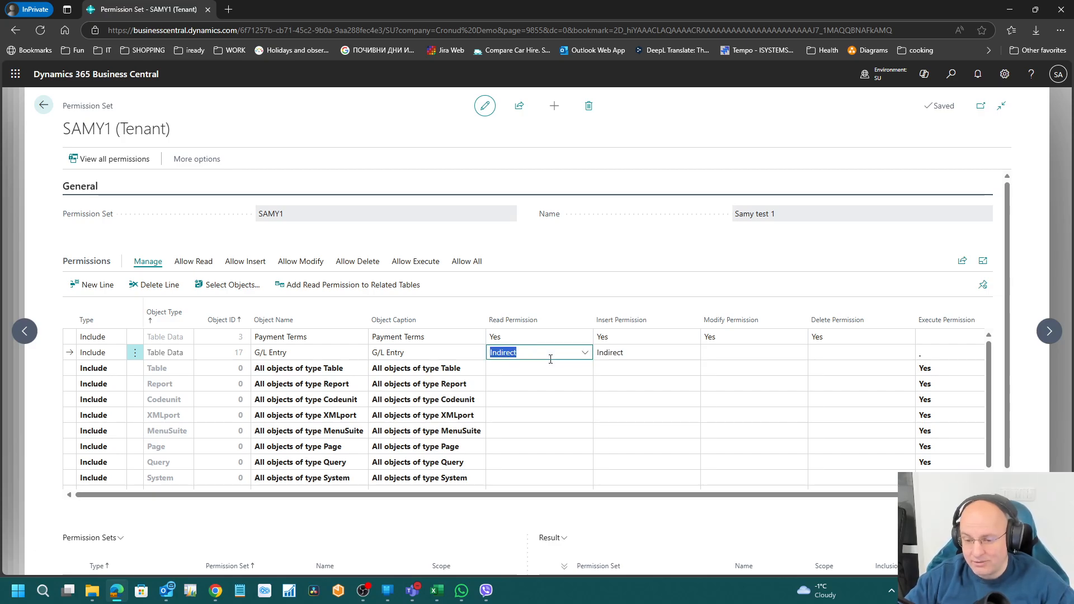
Step: Show the all-Tables line's Execute permission options: blank, Yes and Indirect
click(630, 353)
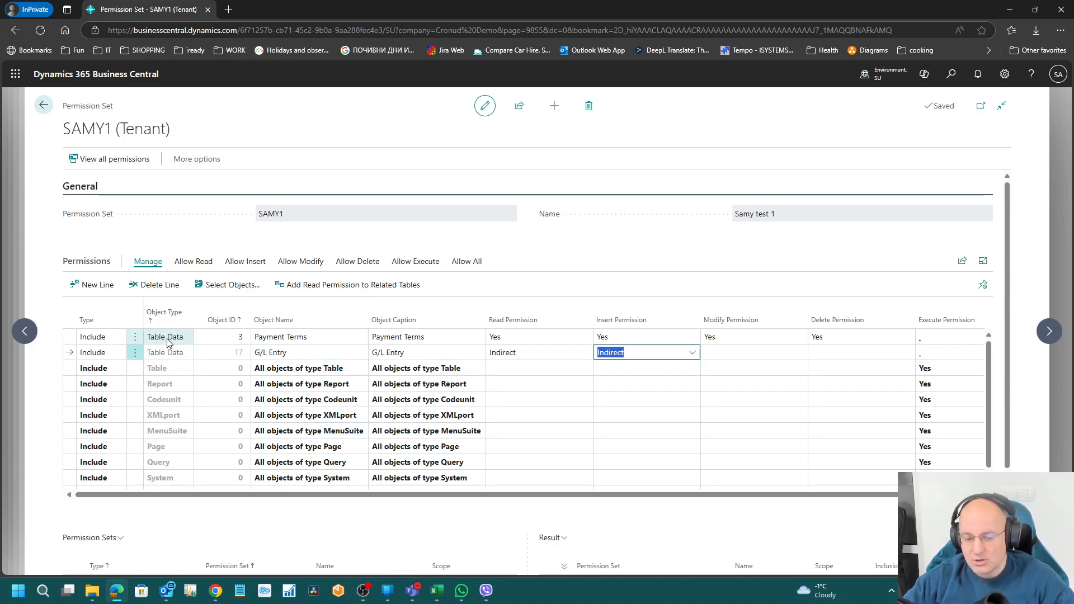
click(940, 370)
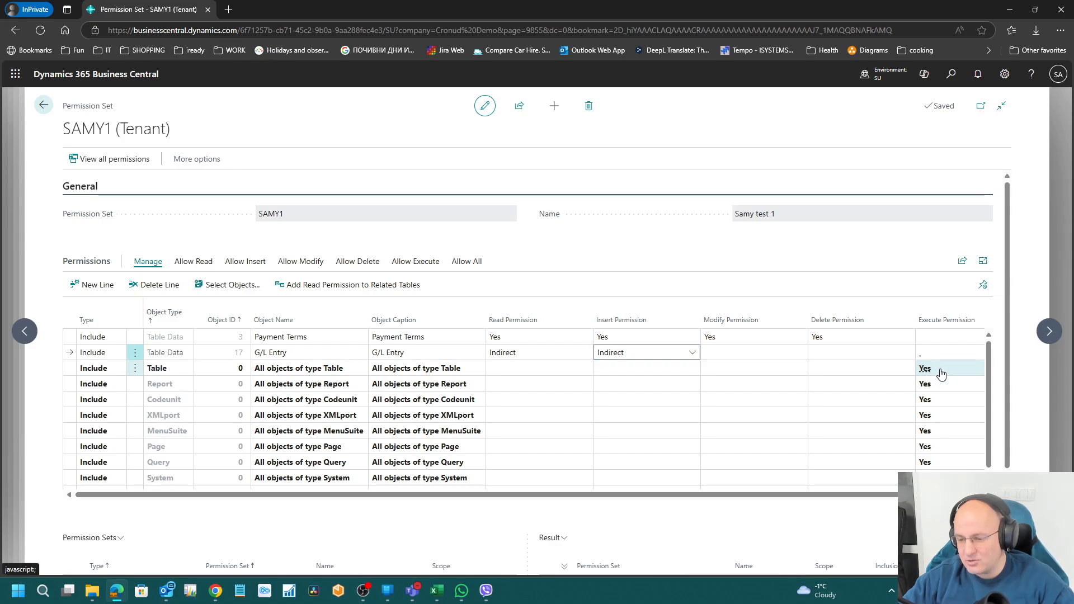
click(966, 370)
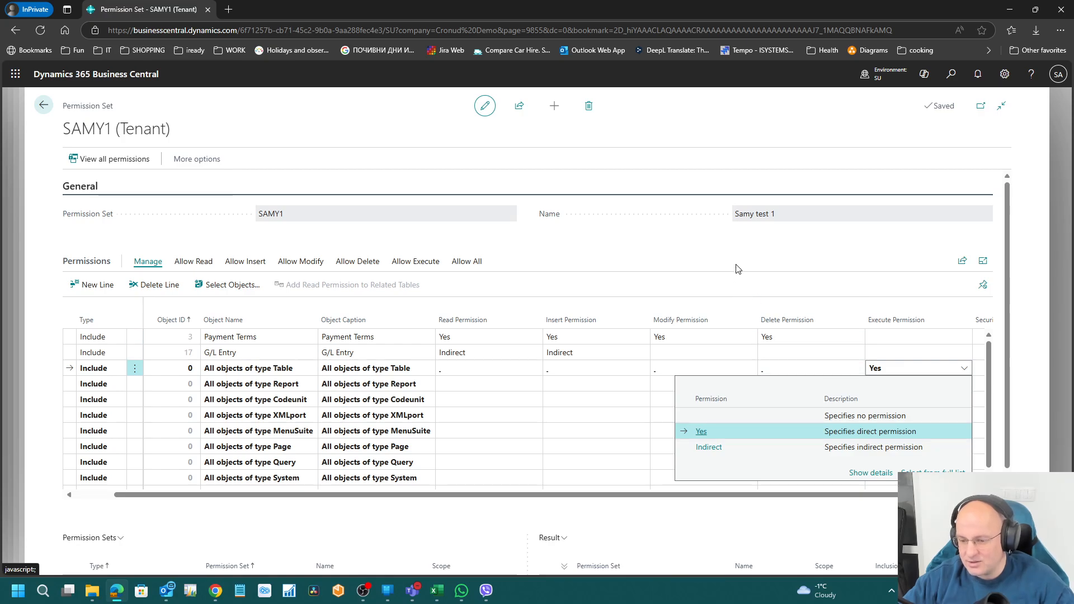
click(730, 432)
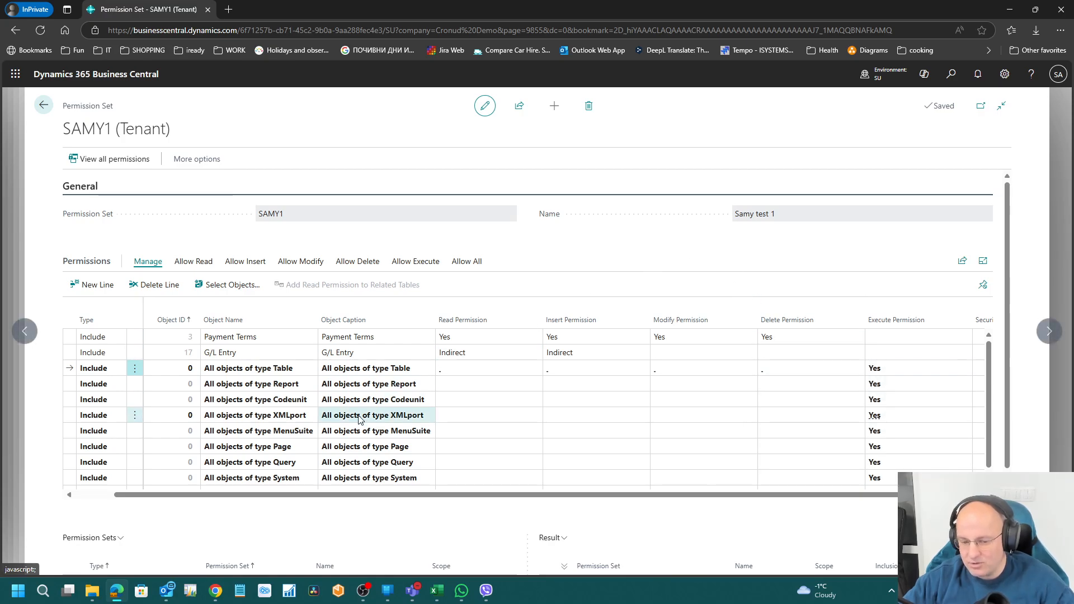
click(265, 372)
key(Right)
key(Left)
key(Down)
key(Down)
key(Down)
key(Down)
key(Down)
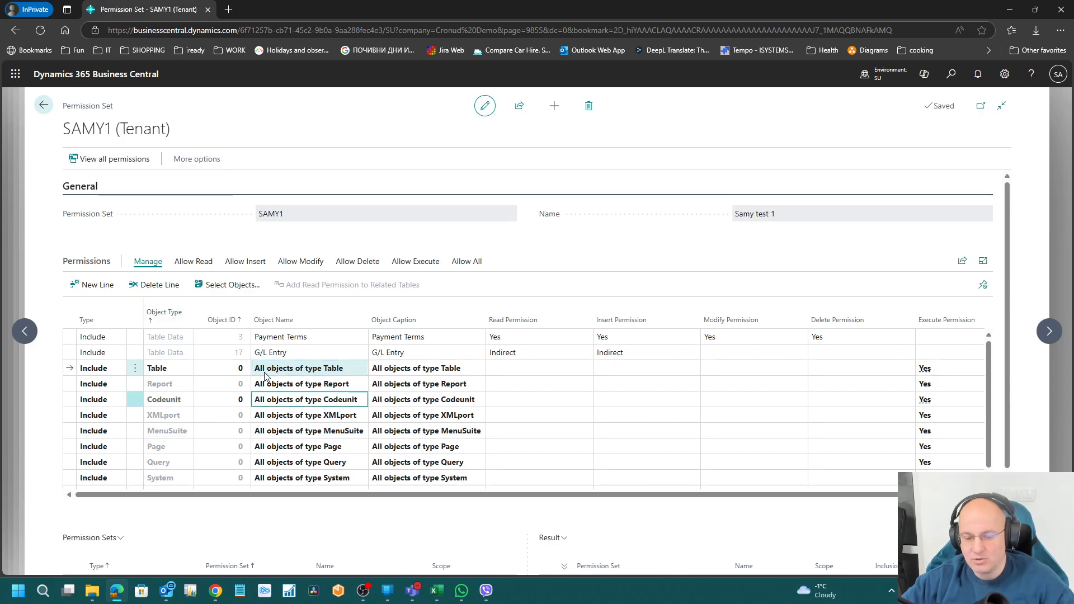
key(Down)
key(Up)
key(Up)
key(Up)
key(Up)
key(Up)
key(Up)
key(Right)
key(Right)
key(Right)
key(Right)
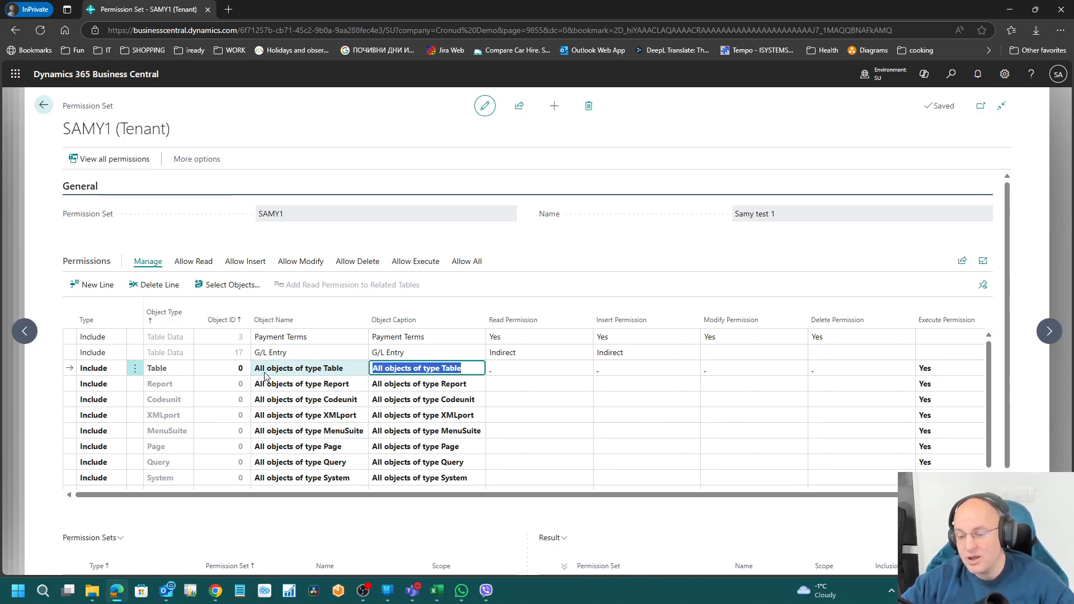
key(Right)
key(Right)
key(Right)
key(Left)
key(Left)
key(Left)
key(Left)
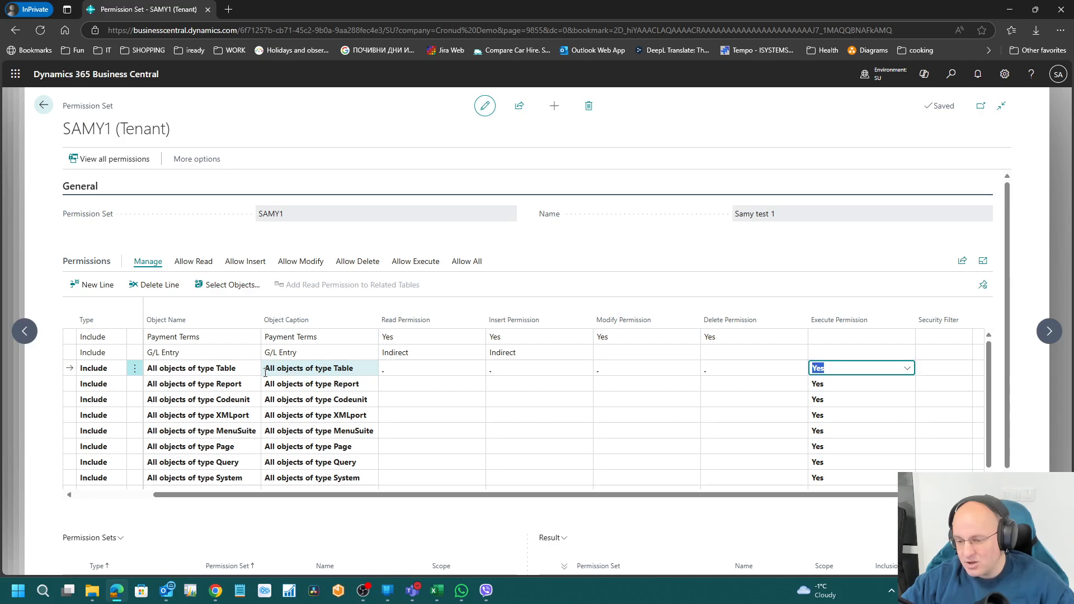
key(Left)
key(Left)
key(Left)
key(Left)
key(Left)
key(Right)
key(Right)
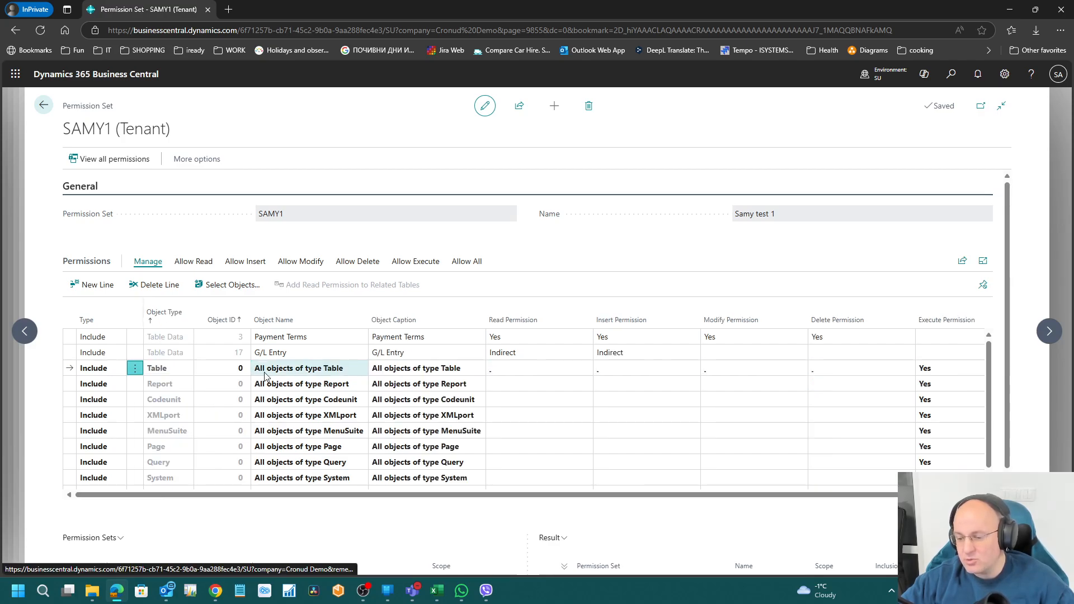
key(Up)
key(Up)
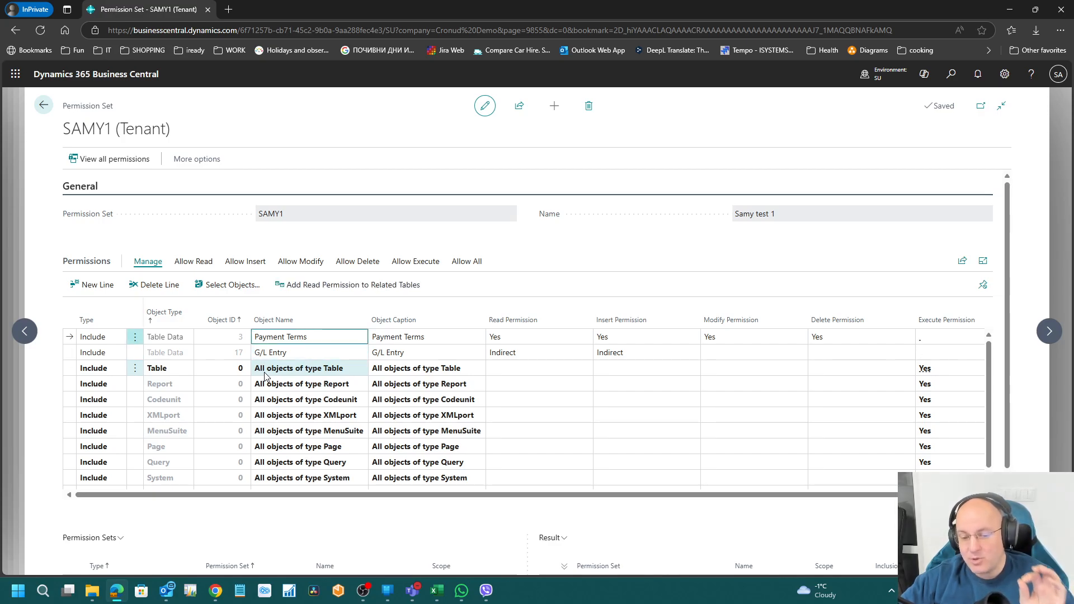
key(Right)
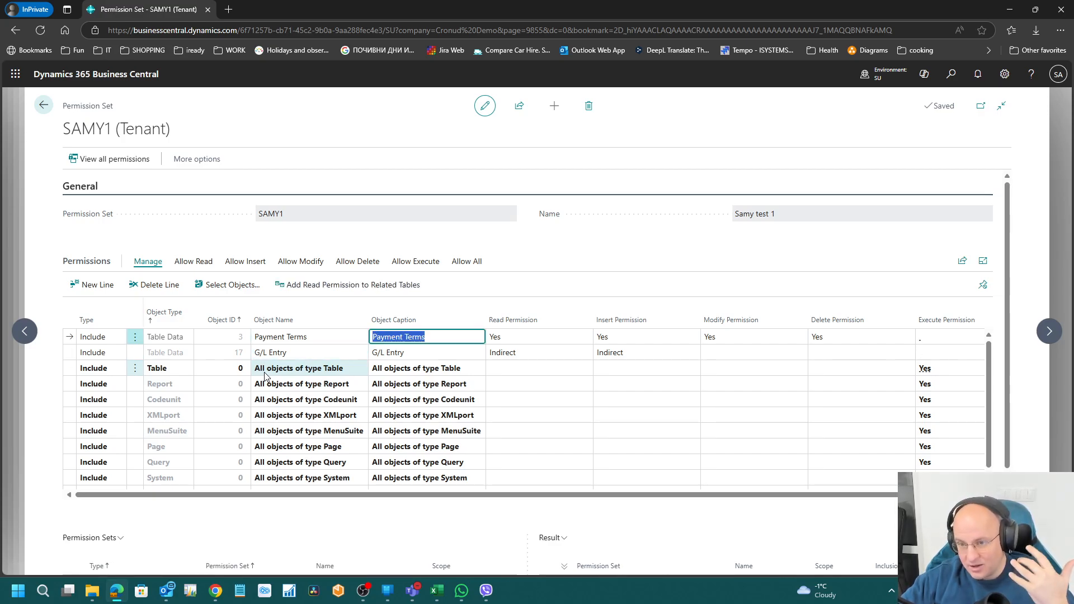
key(Right)
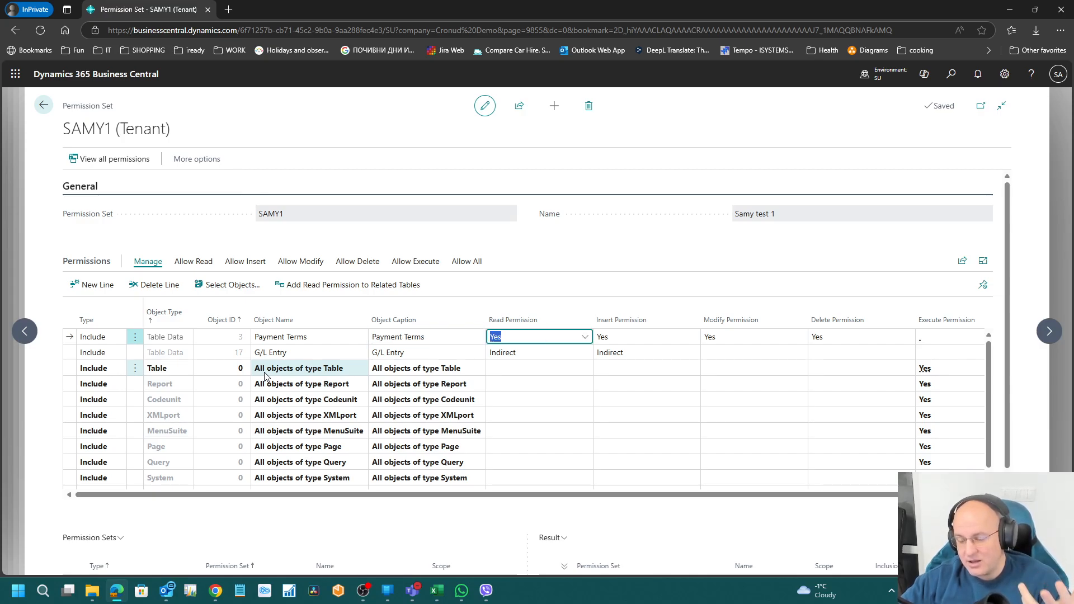
key(Right)
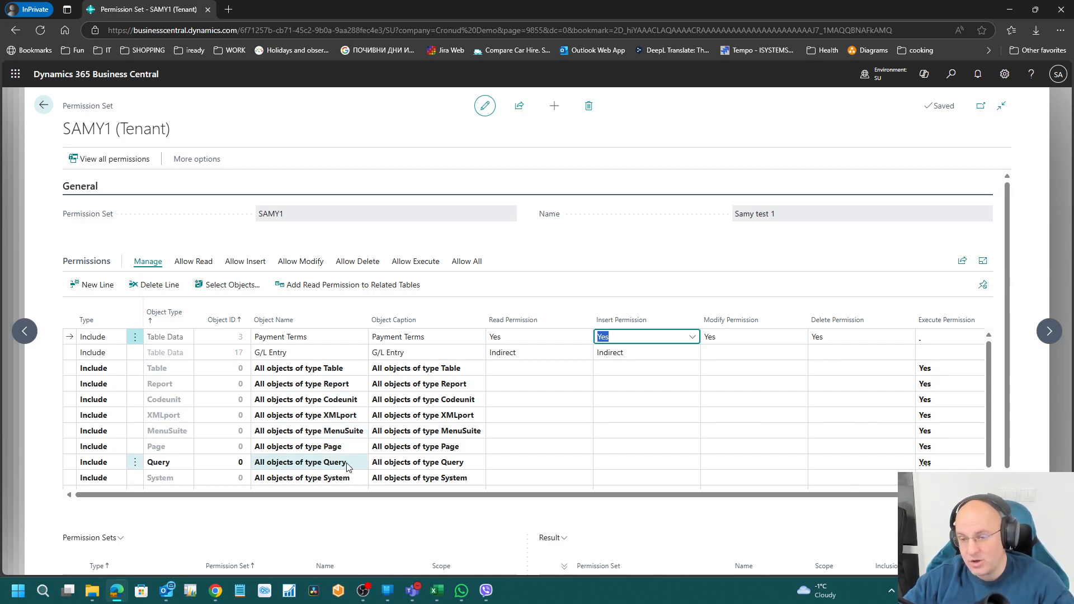
click(522, 336)
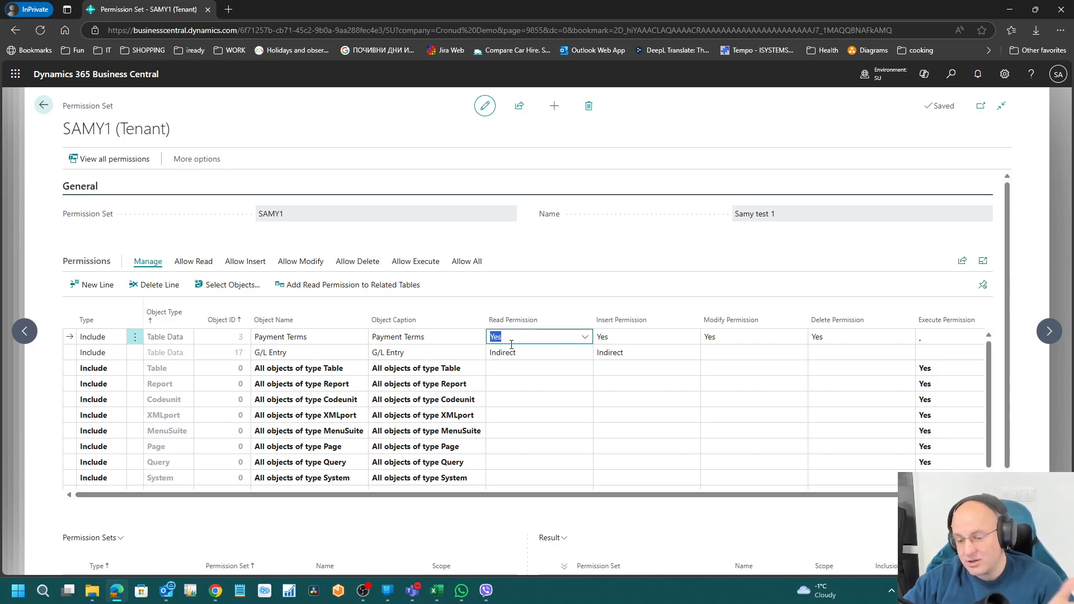
click(644, 335)
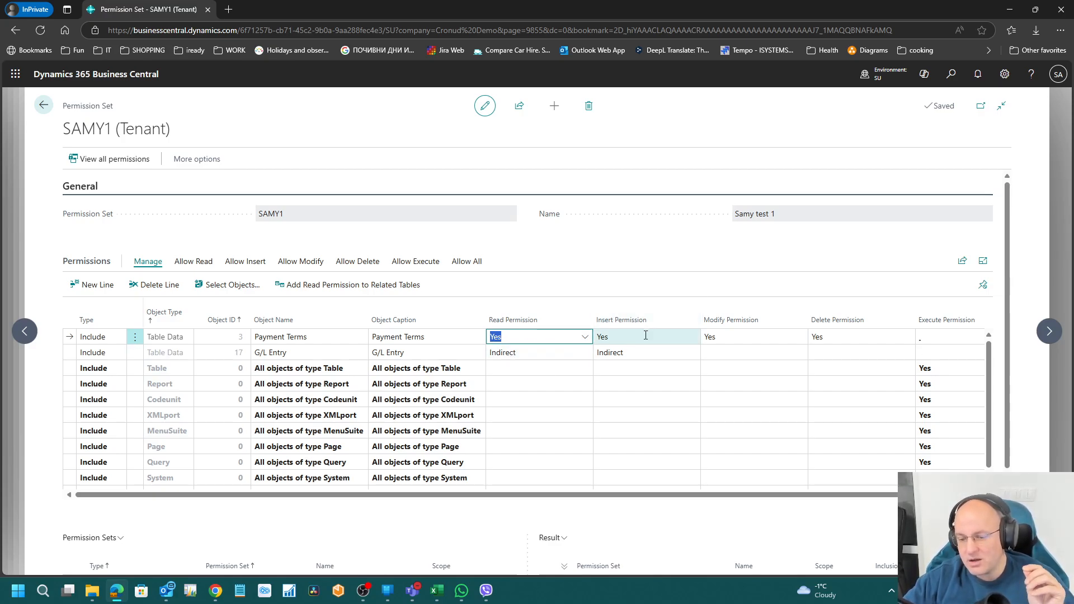
click(755, 336)
click(852, 335)
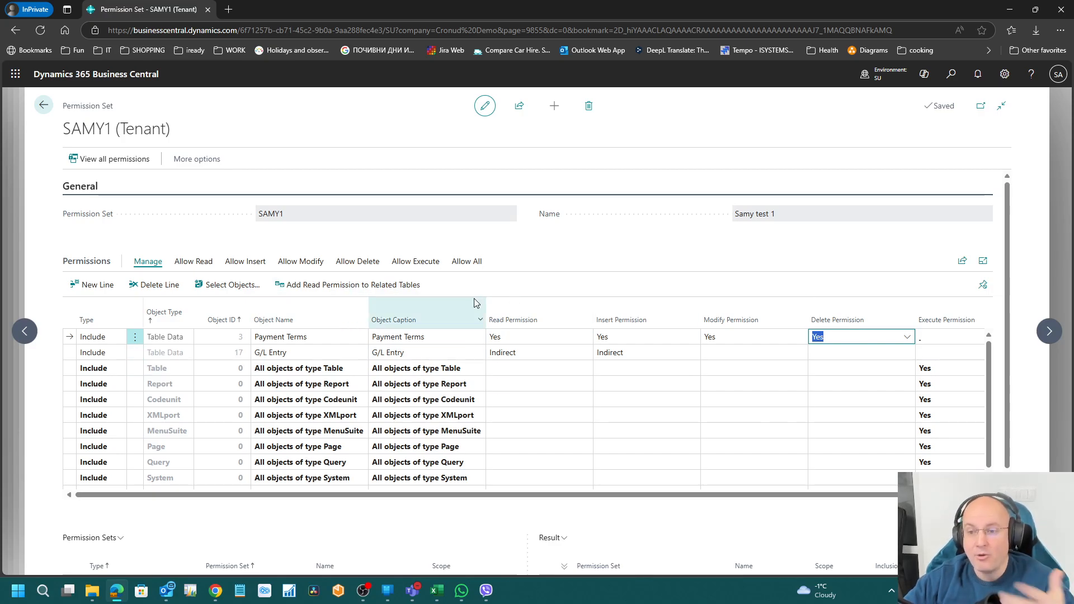
click(623, 241)
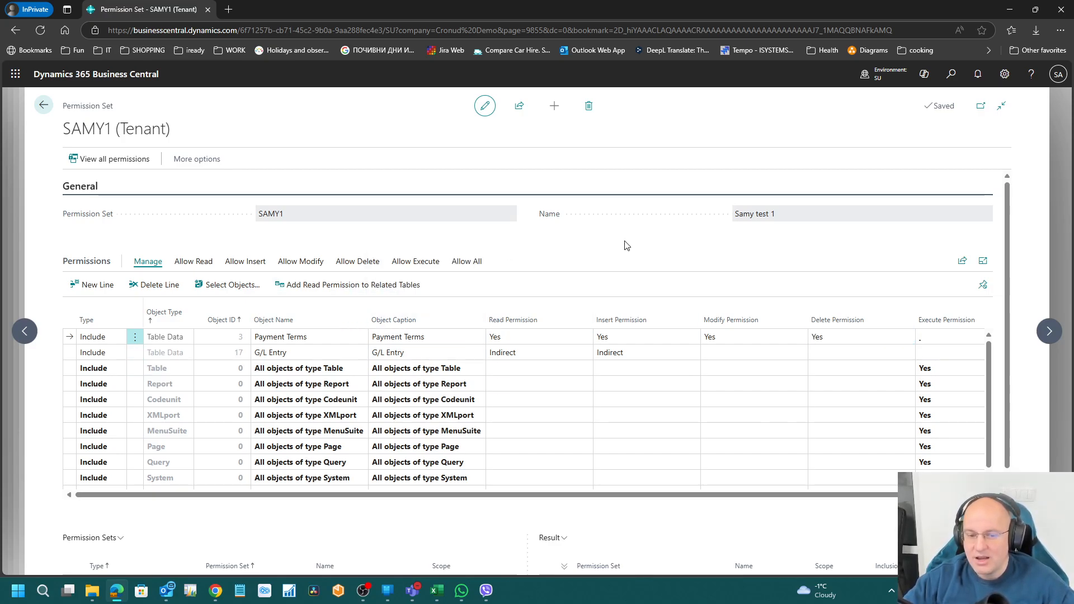
click(307, 354)
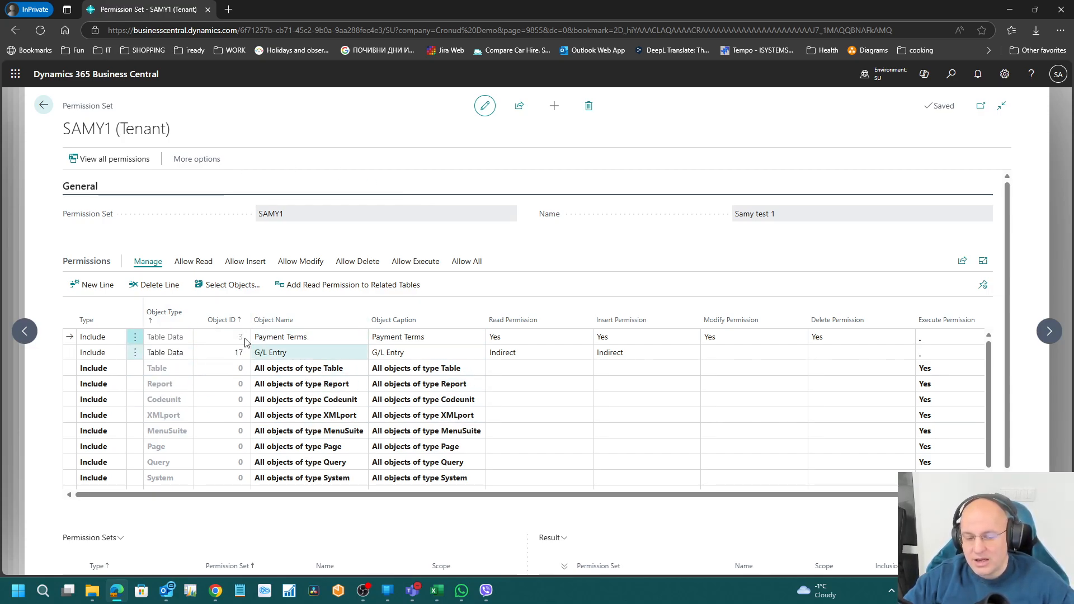
click(169, 340)
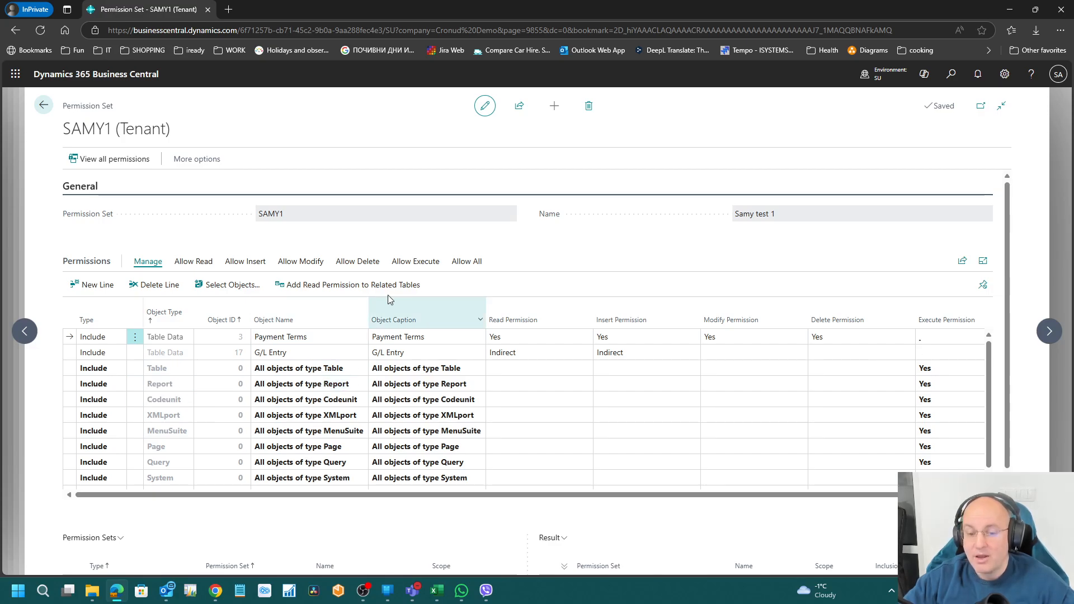
Step: Confirm the included permission sets lookup, go back, and clear the 'samy' search filter
scroll(515, 238, down, 3)
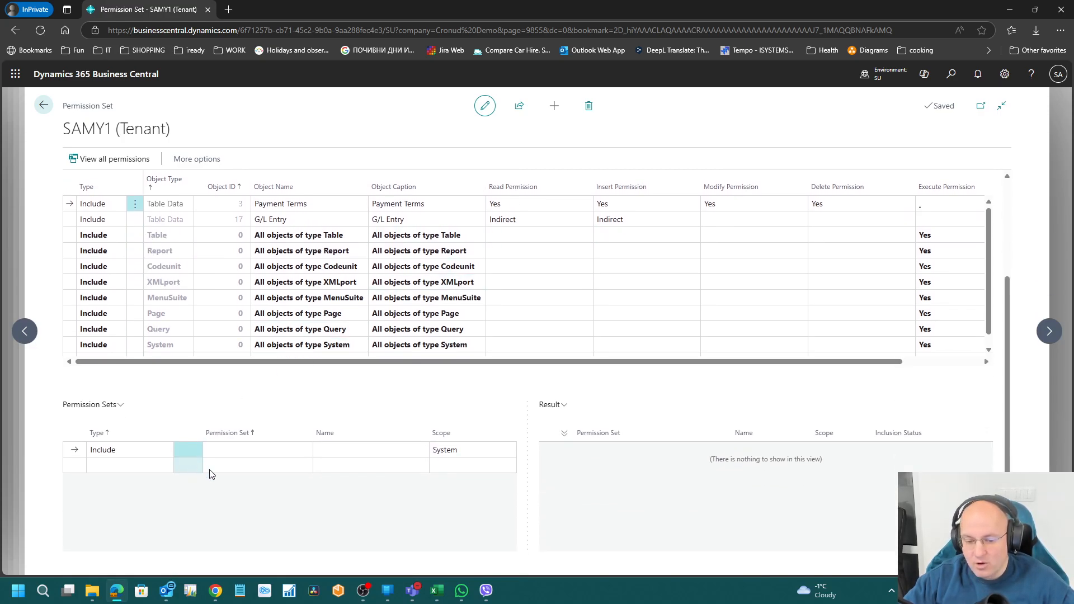
click(289, 457)
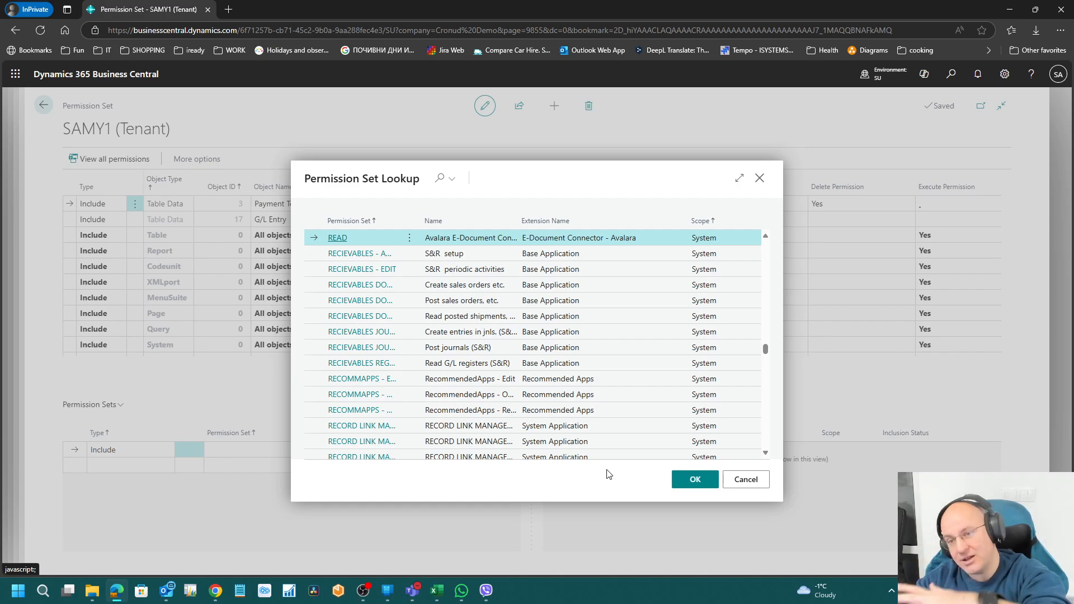
click(711, 481)
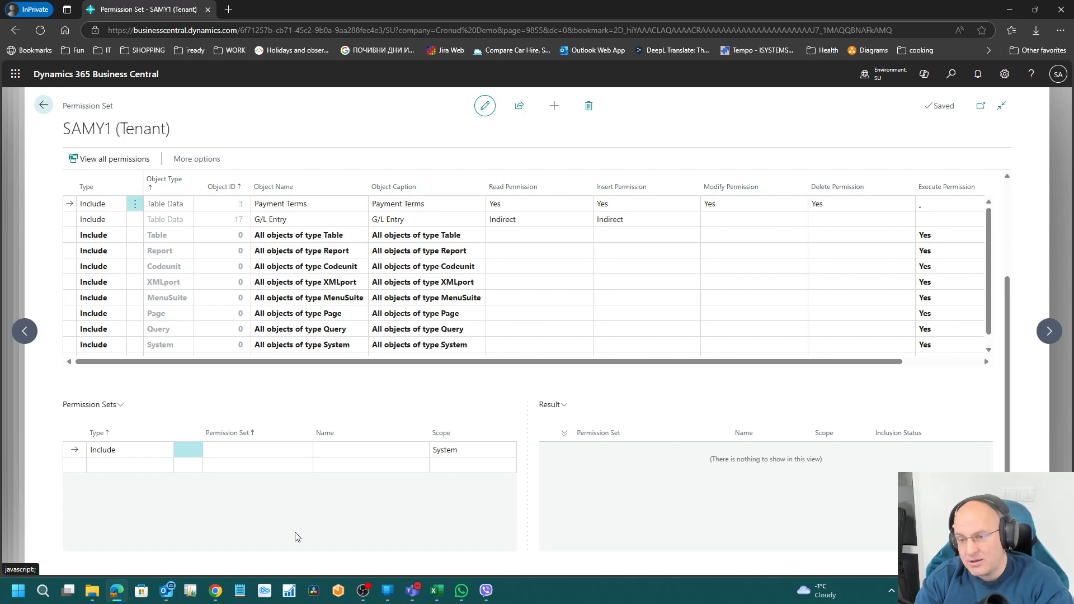
click(43, 105)
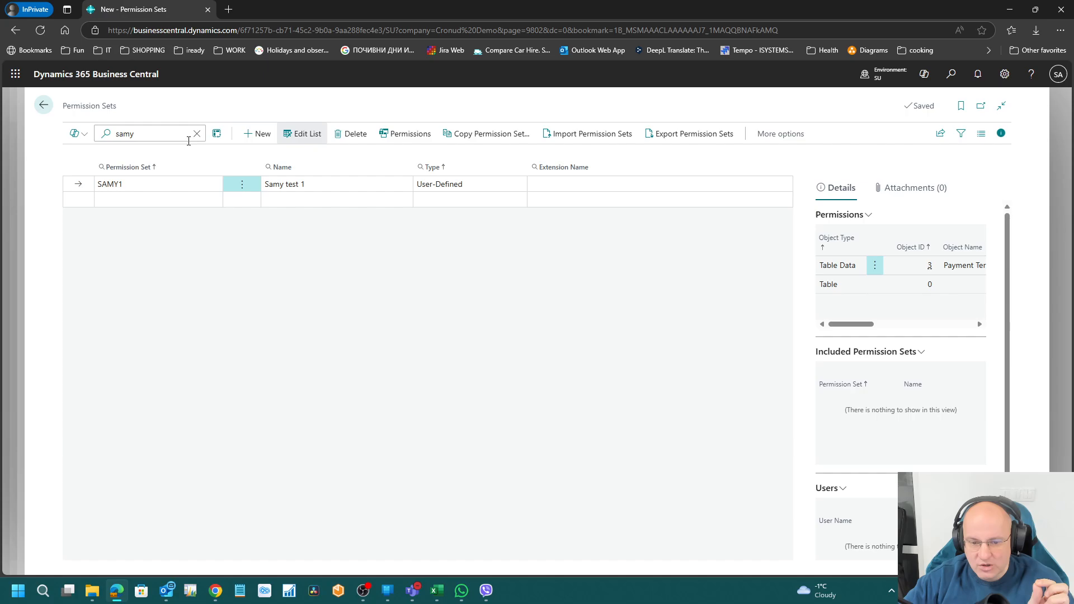
click(196, 133)
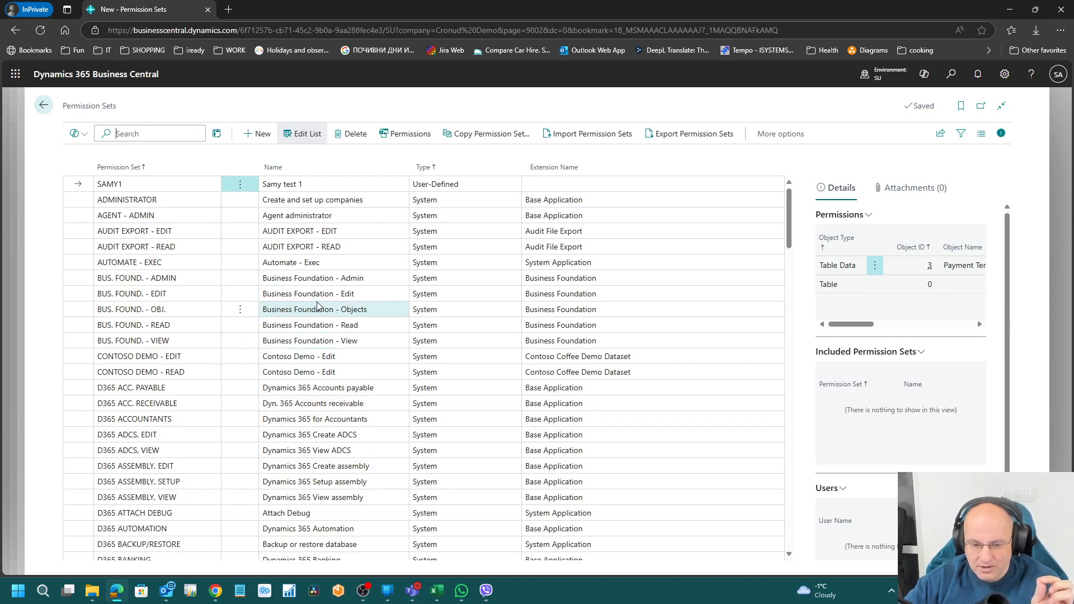
scroll(353, 419, down, 5)
scroll(352, 421, down, 12)
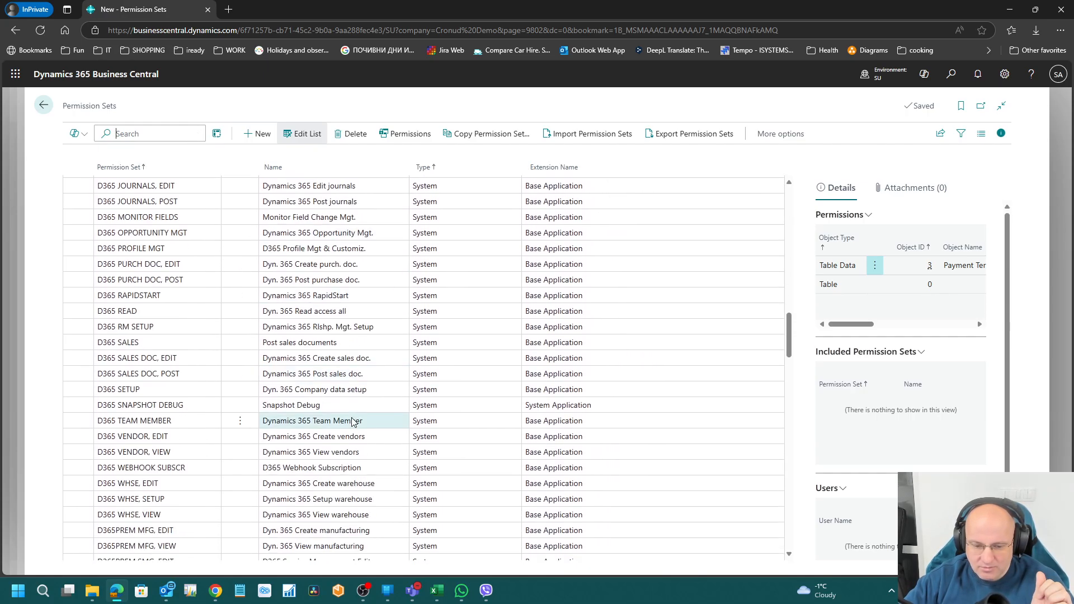
click(329, 338)
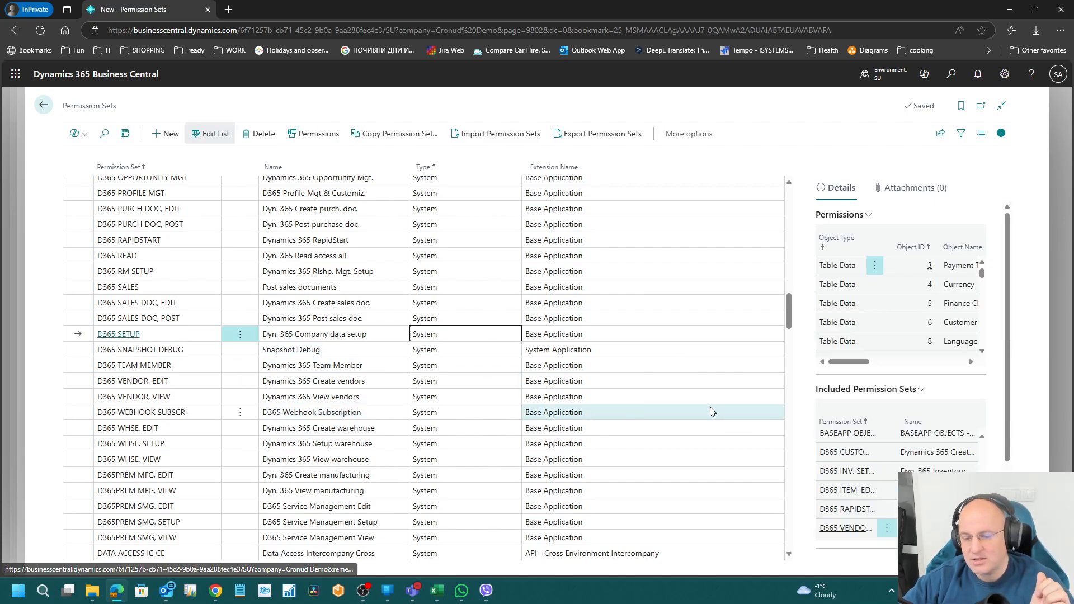
click(311, 133)
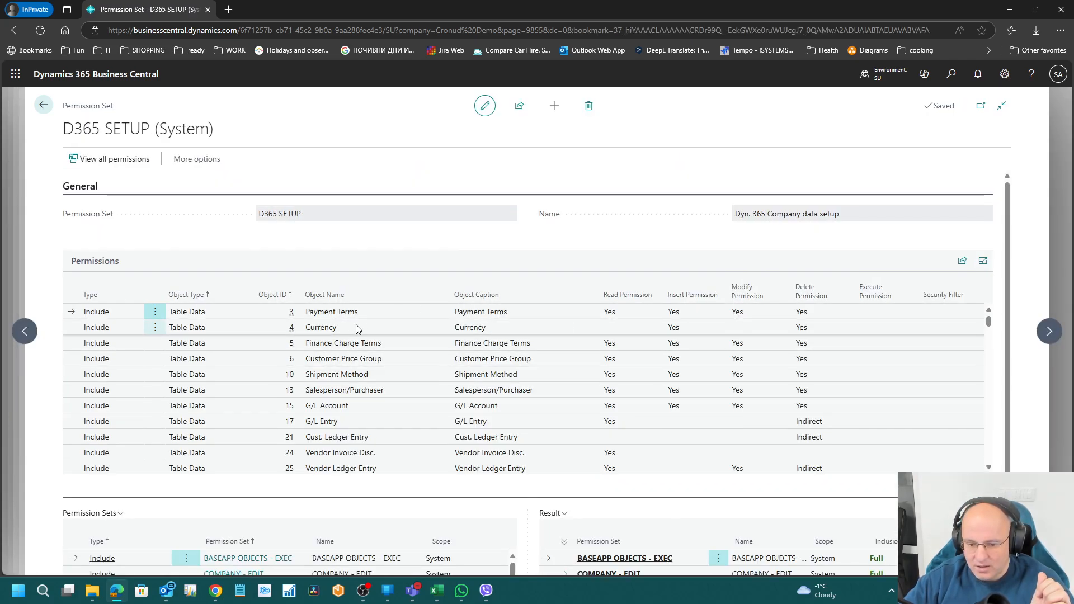
key(Tab)
key(Tab)
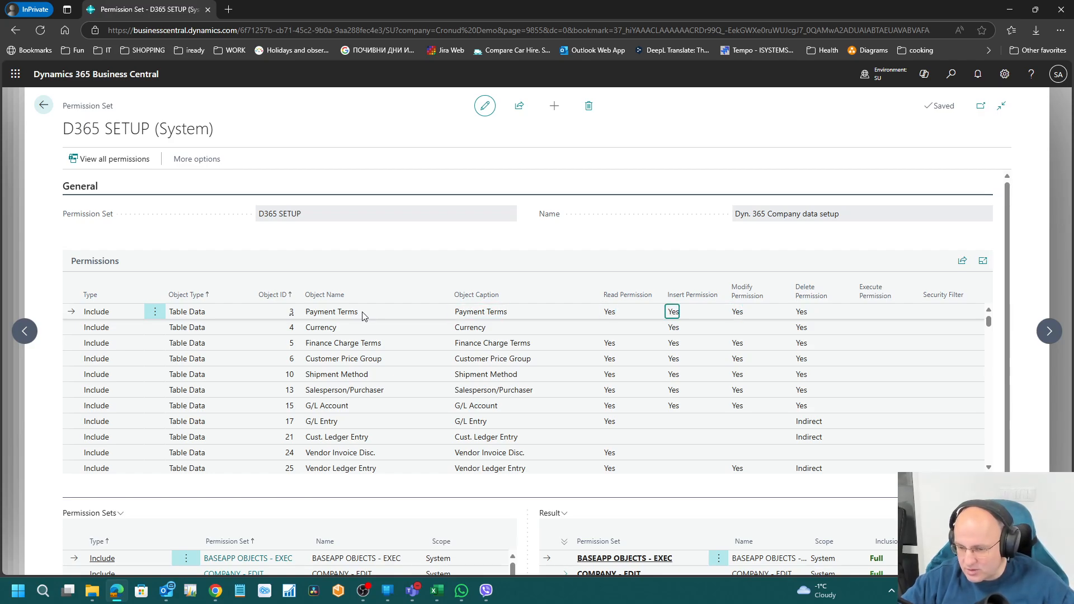
key(Left)
key(Left)
key(Left)
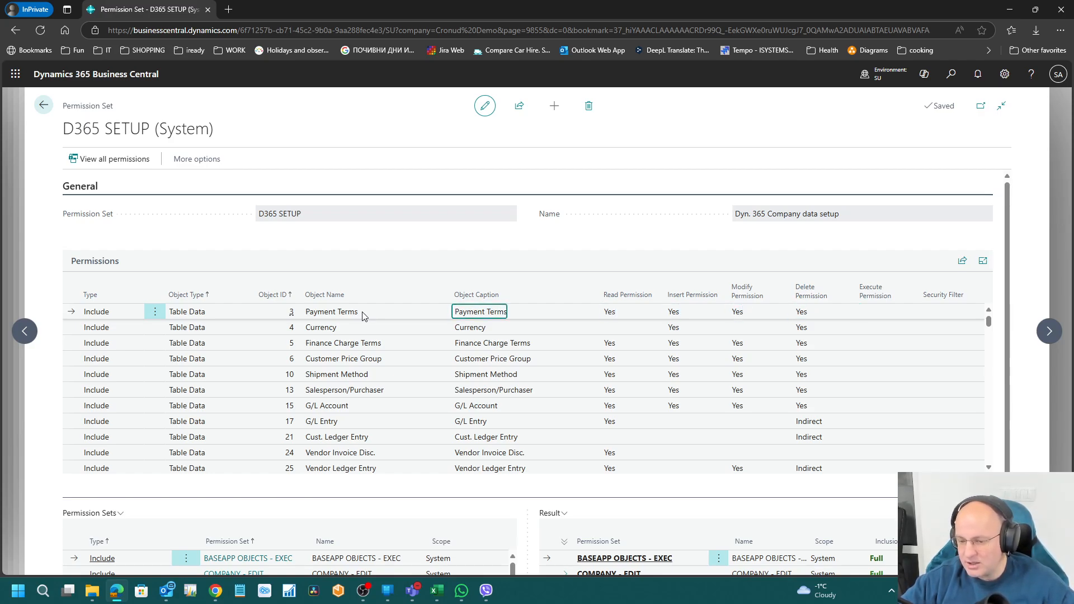
key(Down)
key(Right)
key(Right)
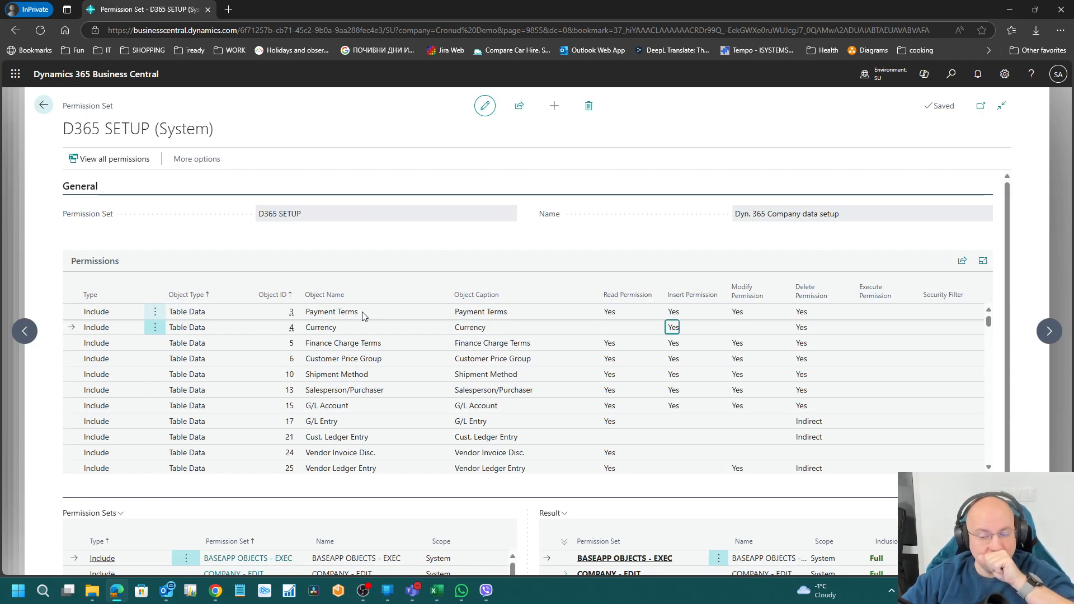
key(Right)
key(Right)
key(Right)
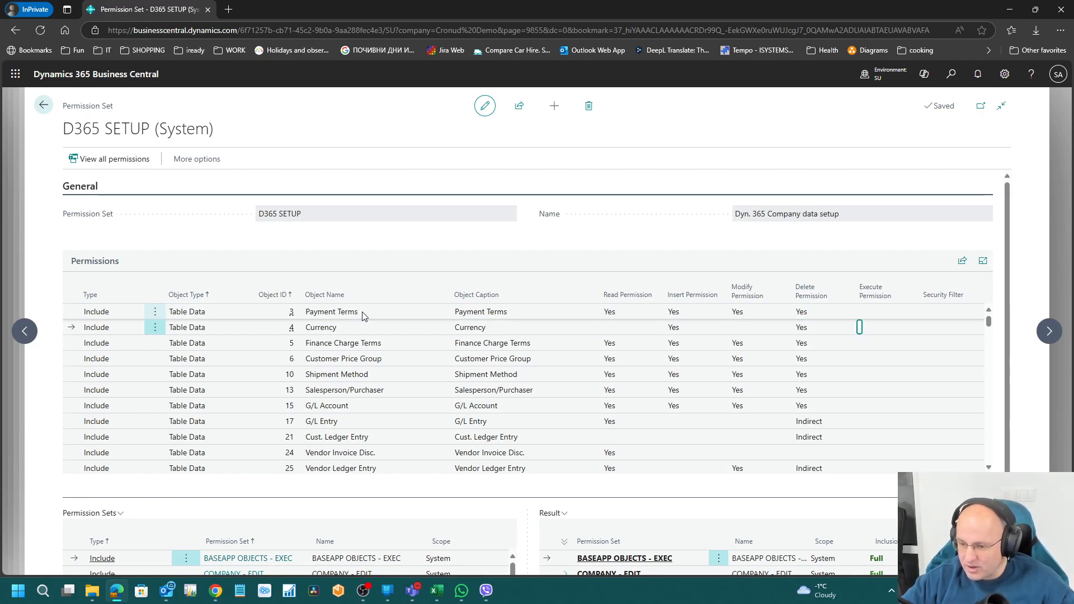
key(Left)
key(Left)
key(Left)
key(Left)
key(Left)
key(Right)
key(Right)
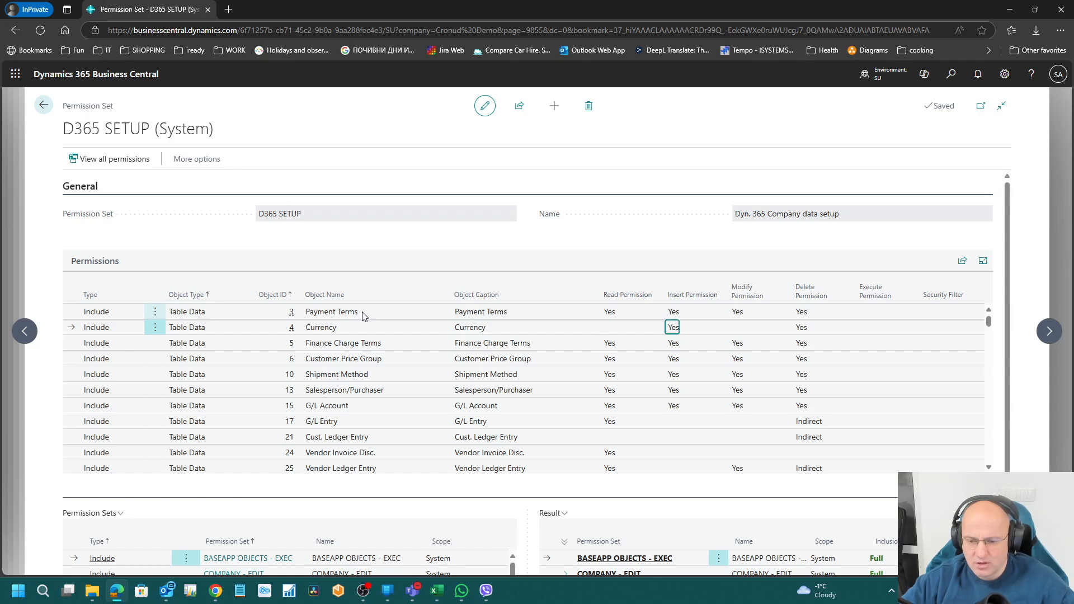
key(Left)
key(Right)
key(Right)
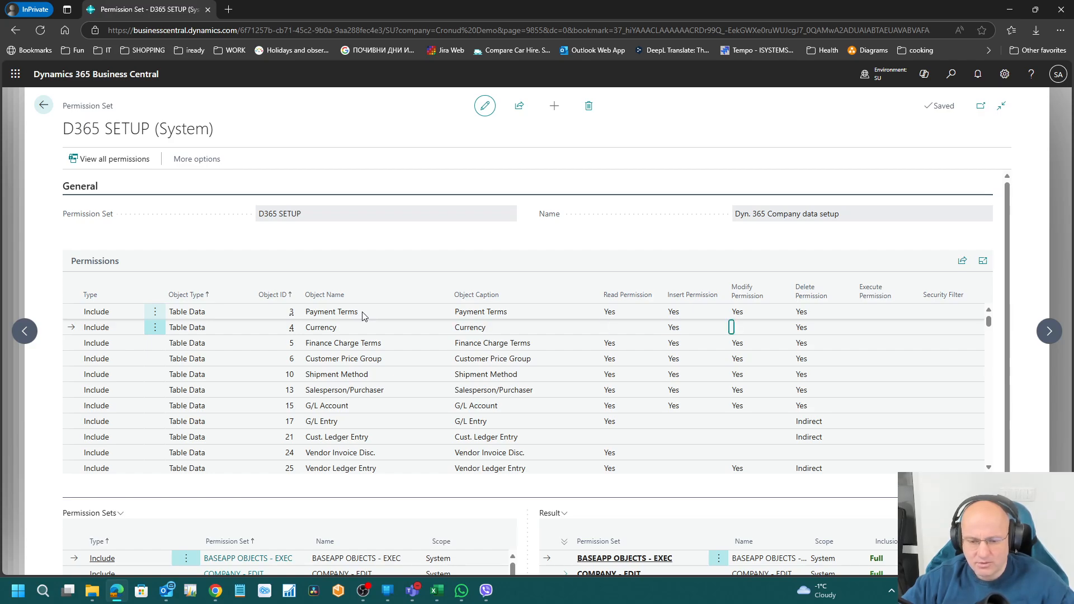
key(Left)
key(Left)
key(Left)
key(Left)
key(Down)
key(Down)
key(Down)
key(Down)
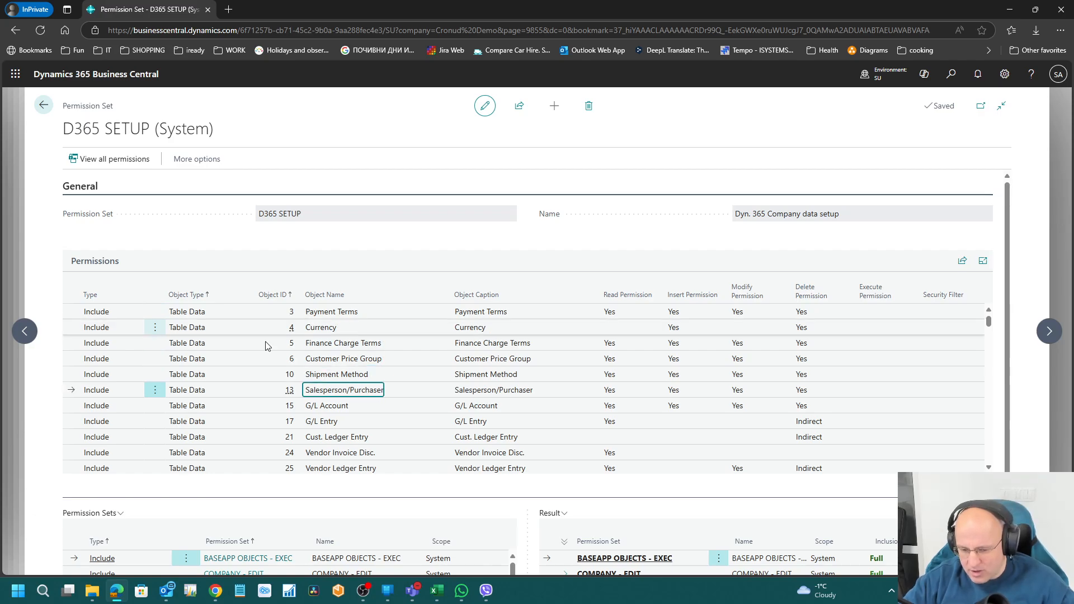
key(Down)
key(Down)
key(Down)
key(Down)
key(Down)
key(Down)
key(Down)
key(Down)
key(Down)
key(Down)
key(Down)
key(Down)
key(Down)
key(Down)
key(Down)
key(Down)
key(Down)
key(Down)
key(Down)
key(Down)
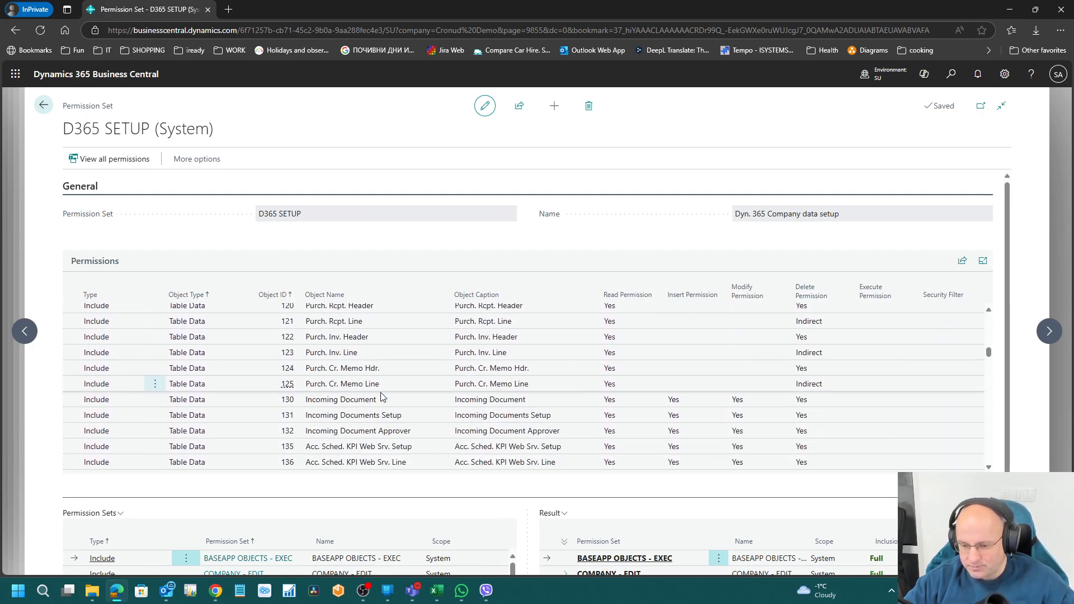
key(Down)
key(Down)
key(Down)
key(Down)
key(Down)
key(Down)
key(Down)
key(Down)
key(Down)
key(Down)
key(Down)
key(Down)
key(Down)
key(Down)
key(Down)
key(Down)
key(Down)
key(Down)
key(Down)
key(Down)
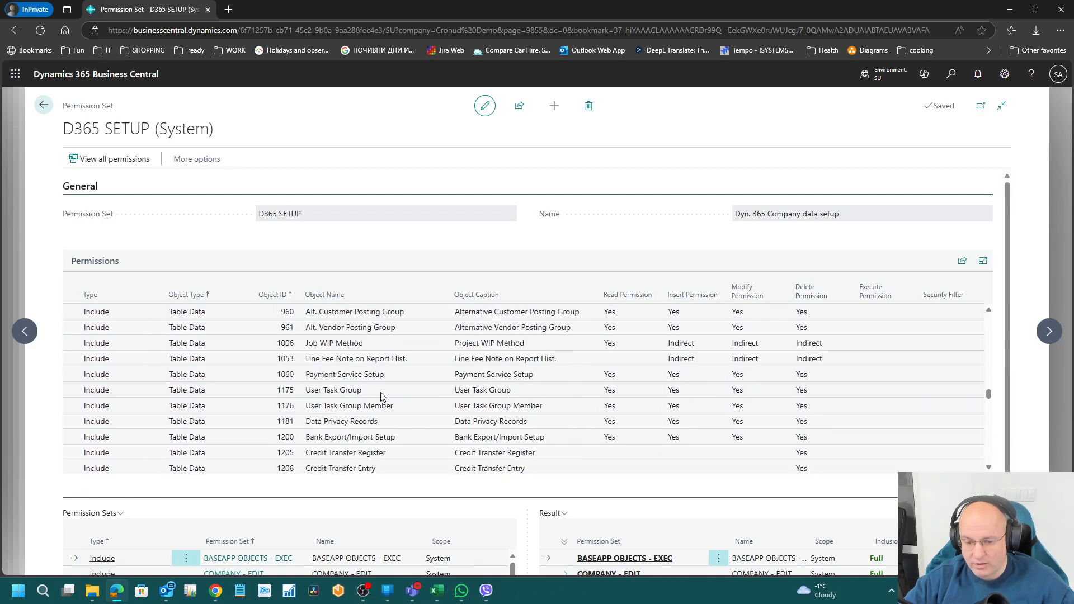
key(Down)
key(Down)
key(Down)
key(Down)
key(Down)
key(Down)
key(Down)
key(Down)
key(Down)
key(Down)
key(Down)
key(Down)
key(Down)
key(Down)
key(Down)
key(Down)
key(Down)
key(Down)
key(Down)
key(Down)
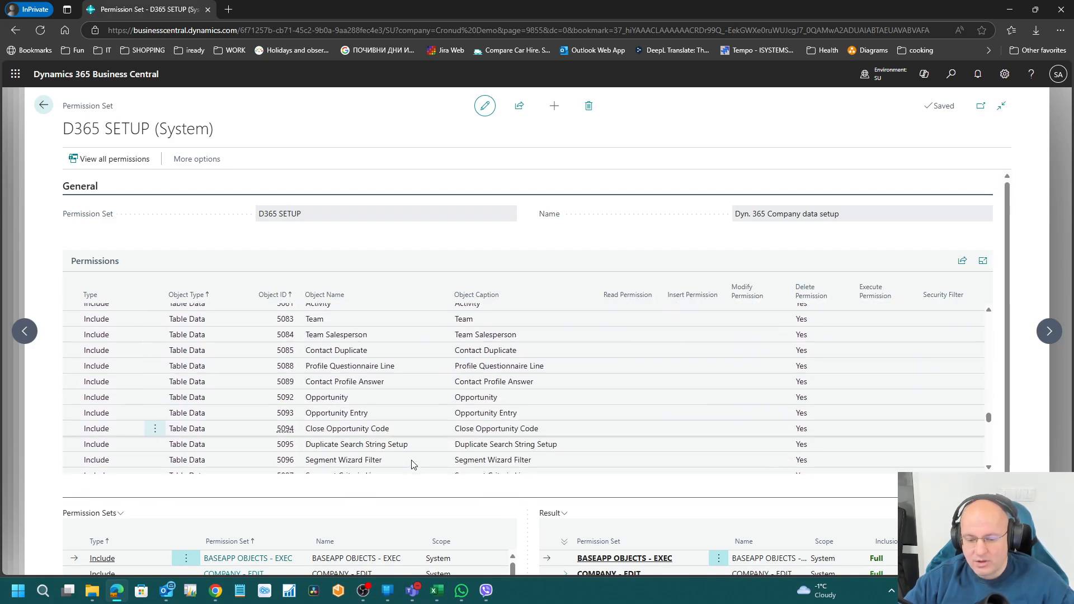
scroll(442, 507, down, 2)
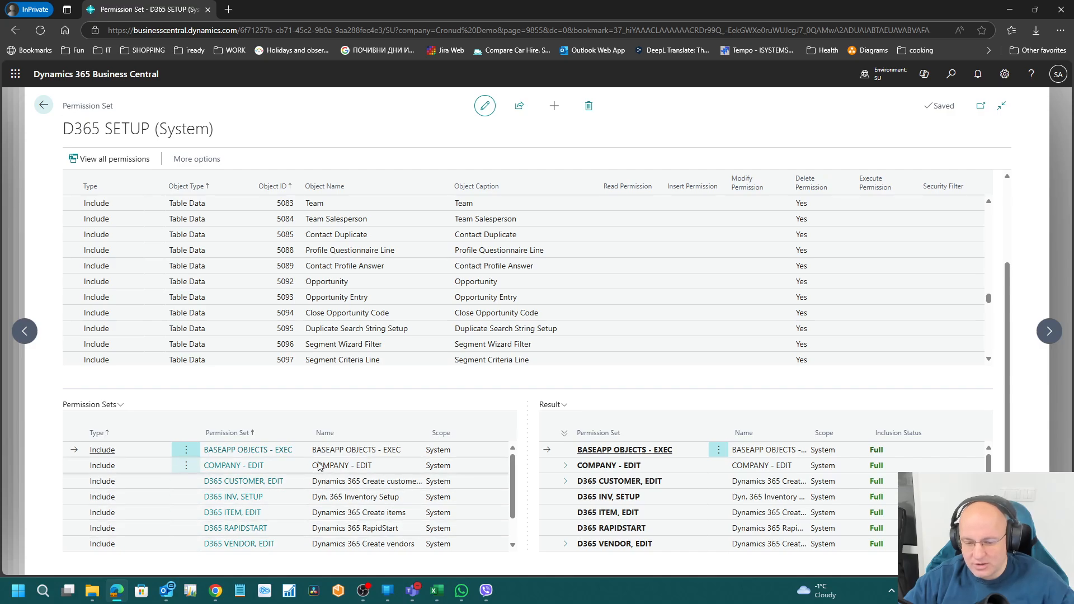
scroll(318, 466, down, 2)
scroll(355, 475, up, 2)
scroll(407, 317, up, 3)
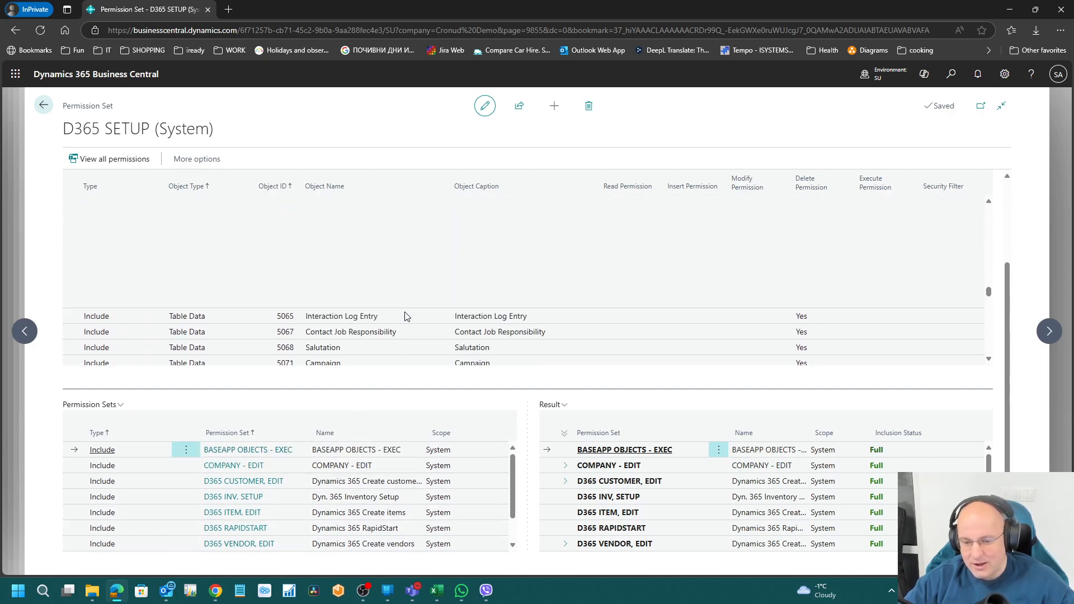
scroll(406, 316, up, 5)
scroll(407, 305, up, 15)
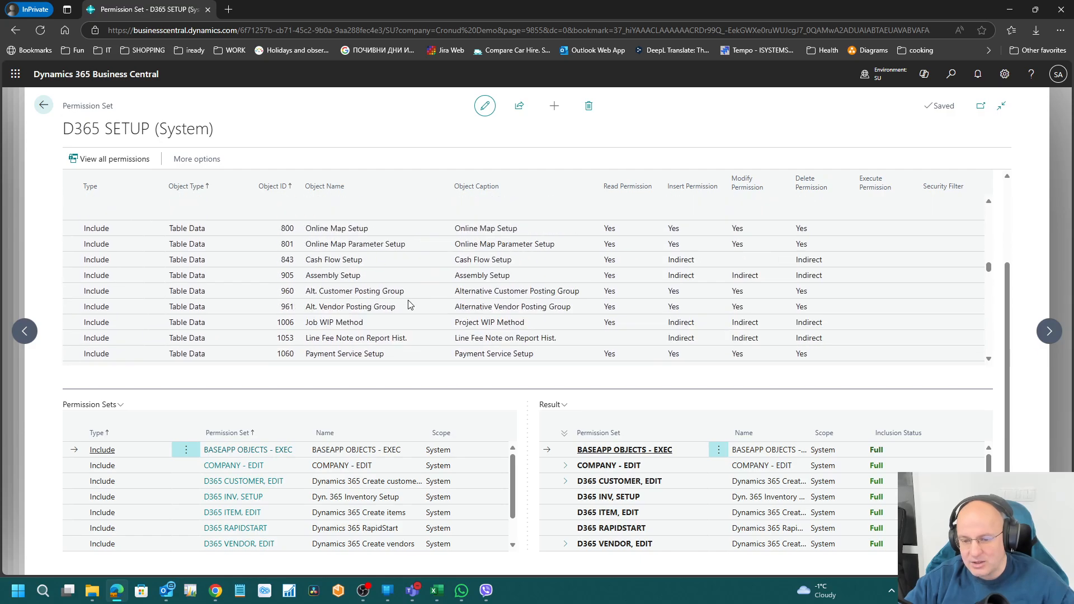
scroll(407, 303, up, 15)
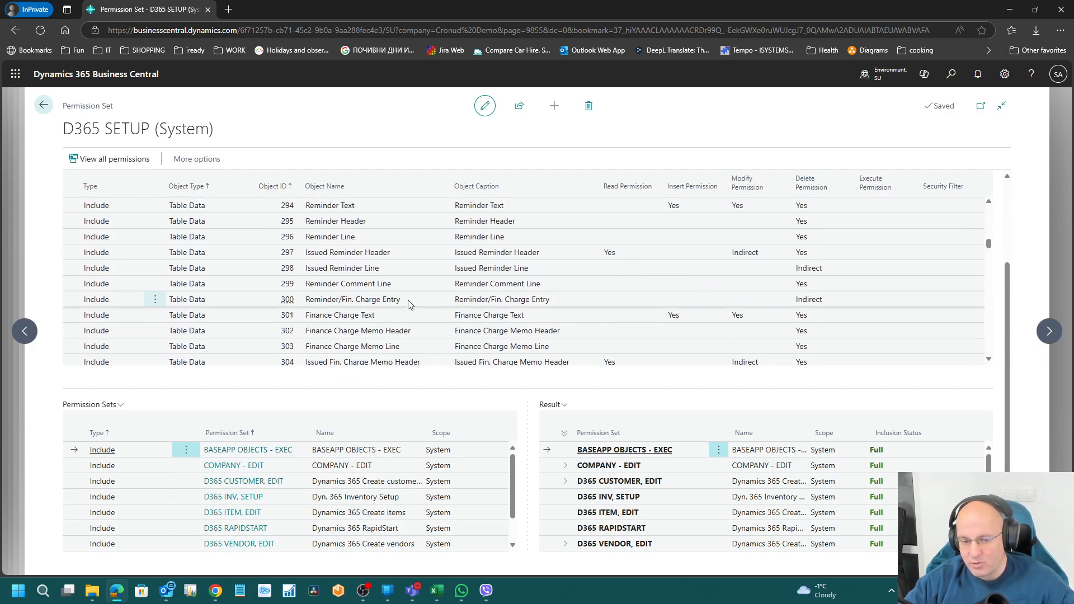
click(45, 105)
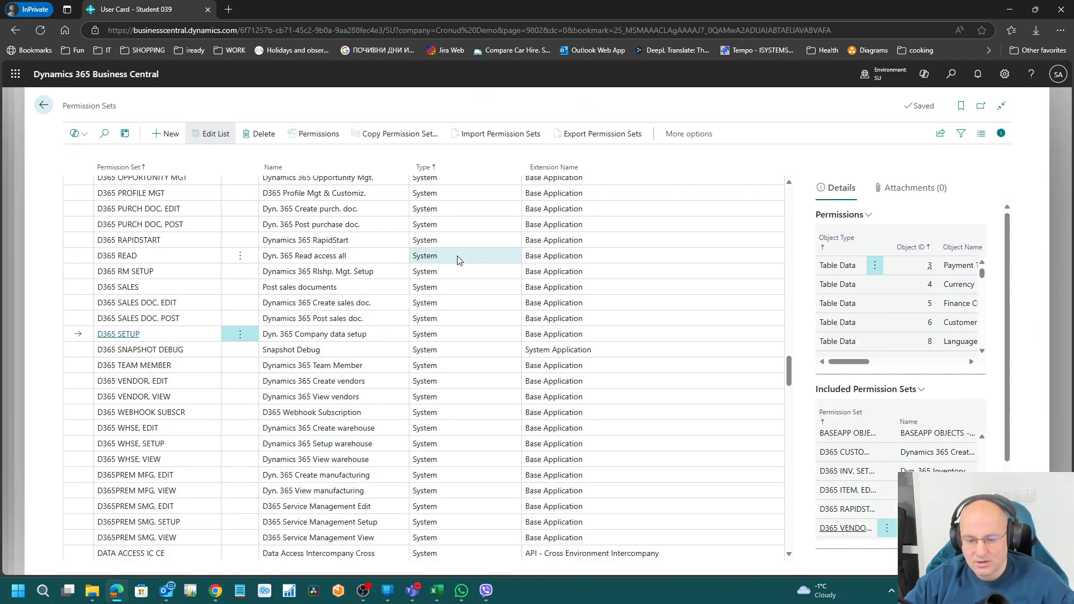
Step: Open E-DOC. CORE - READ's permission lines and step through them to 6165
scroll(365, 456, down, 6)
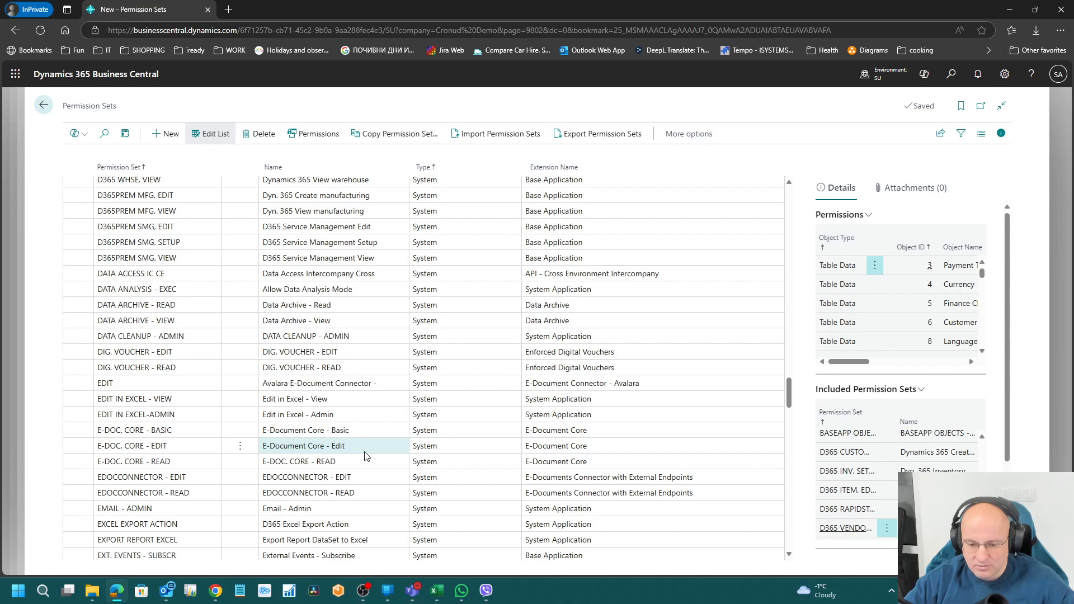
scroll(365, 456, down, 4)
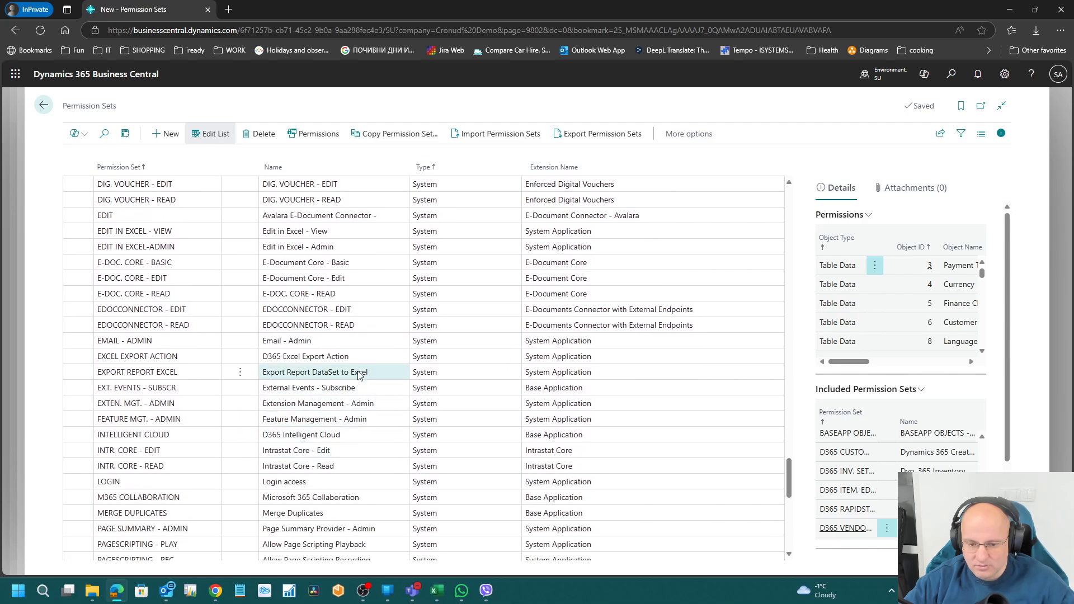
click(354, 297)
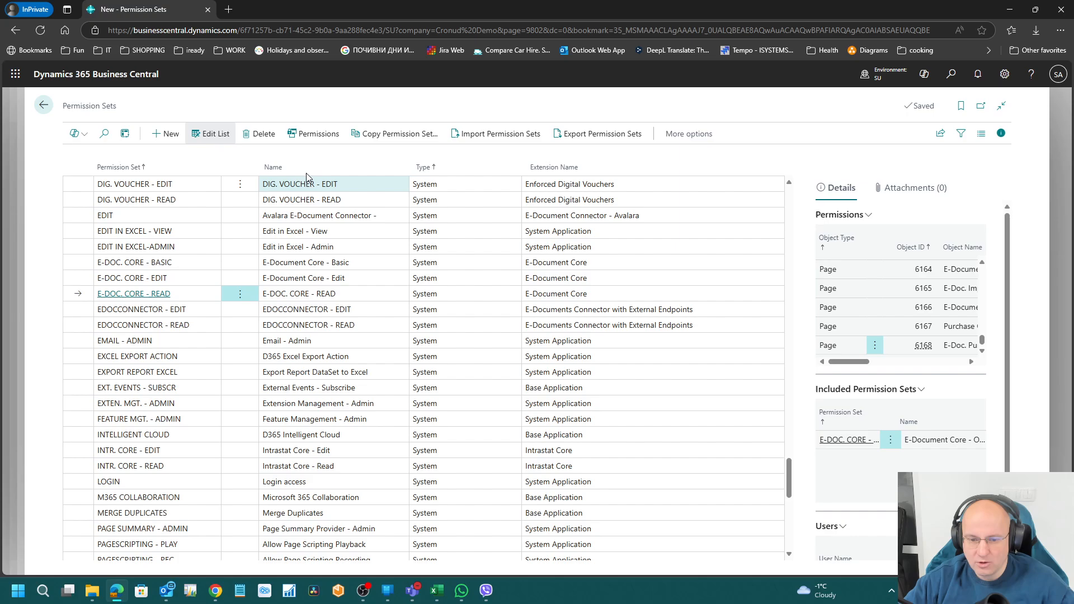
click(304, 135)
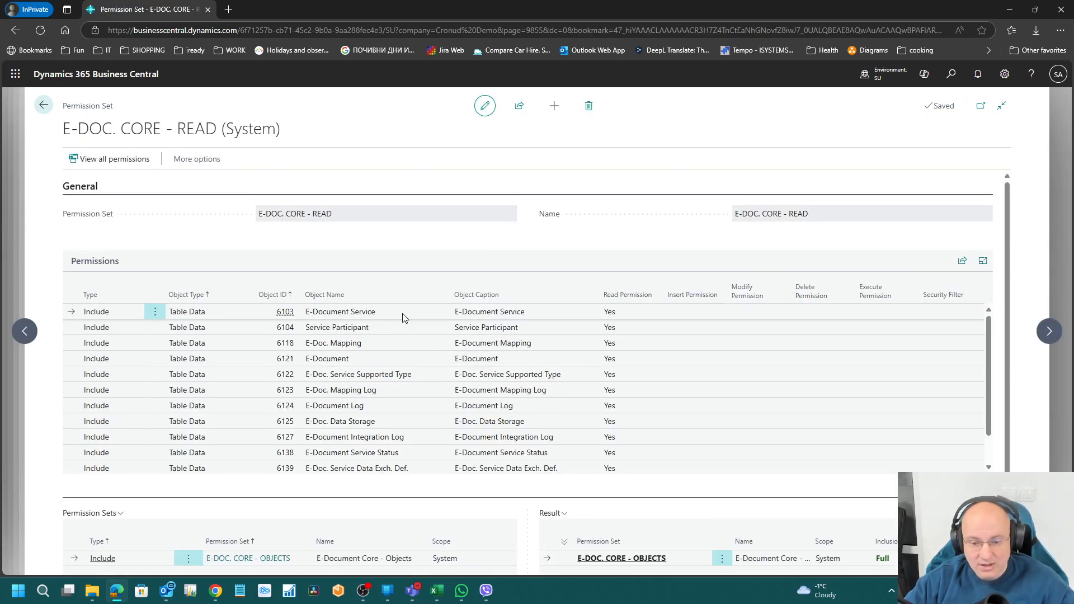
key(Down)
key(Down)
key(Down)
key(Right)
key(Down)
key(Down)
key(Down)
key(Down)
key(Down)
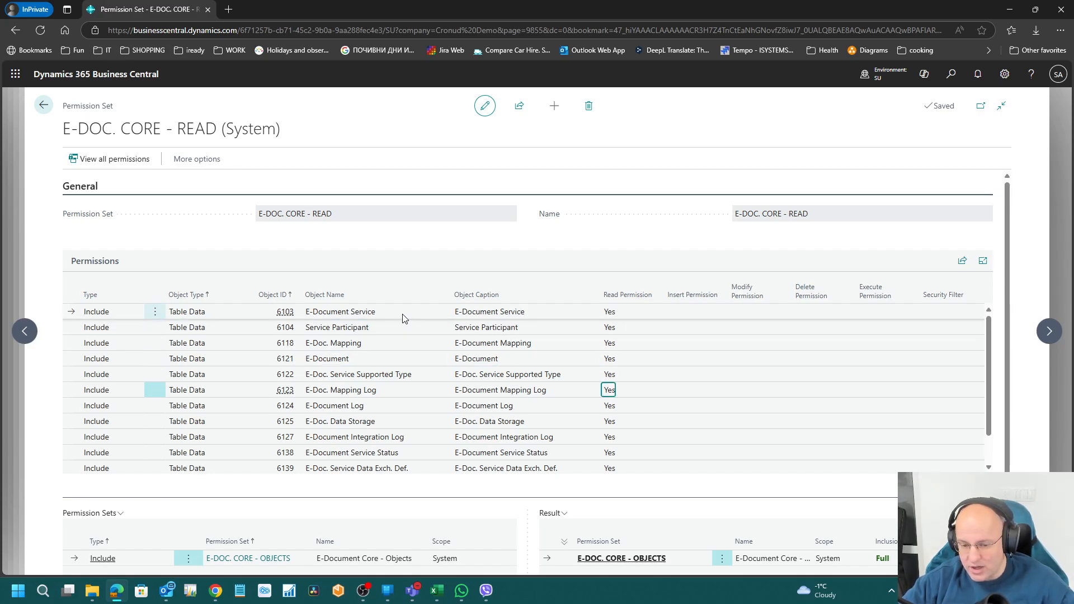
key(Down)
key(Down)
key(Down)
key(Down)
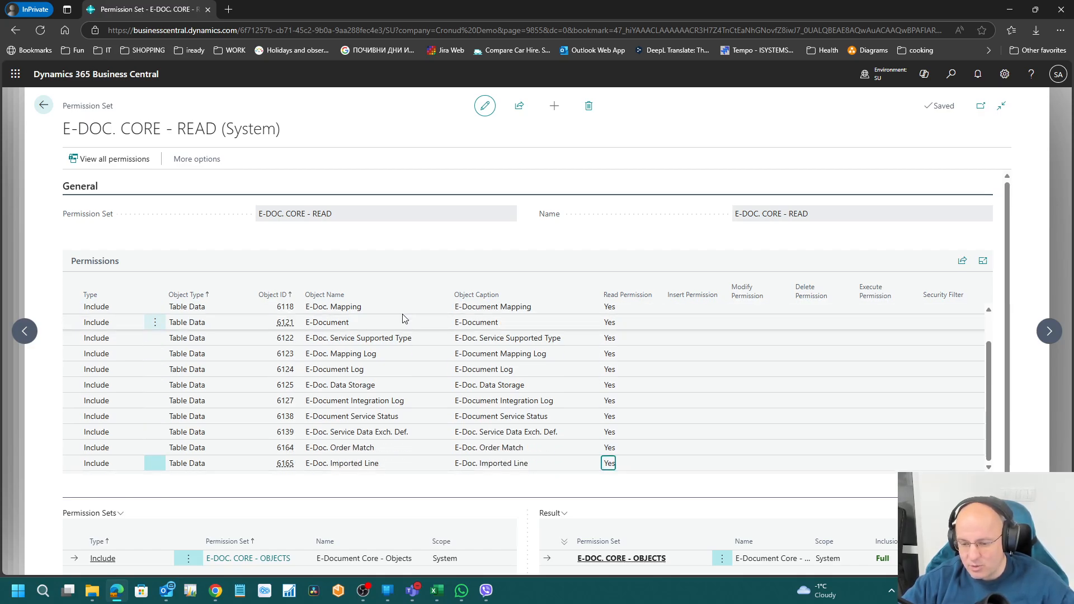
key(Up)
key(Up)
key(Up)
key(Up)
key(Up)
key(Up)
key(Up)
key(Up)
key(Up)
key(Up)
key(Up)
key(Up)
key(Down)
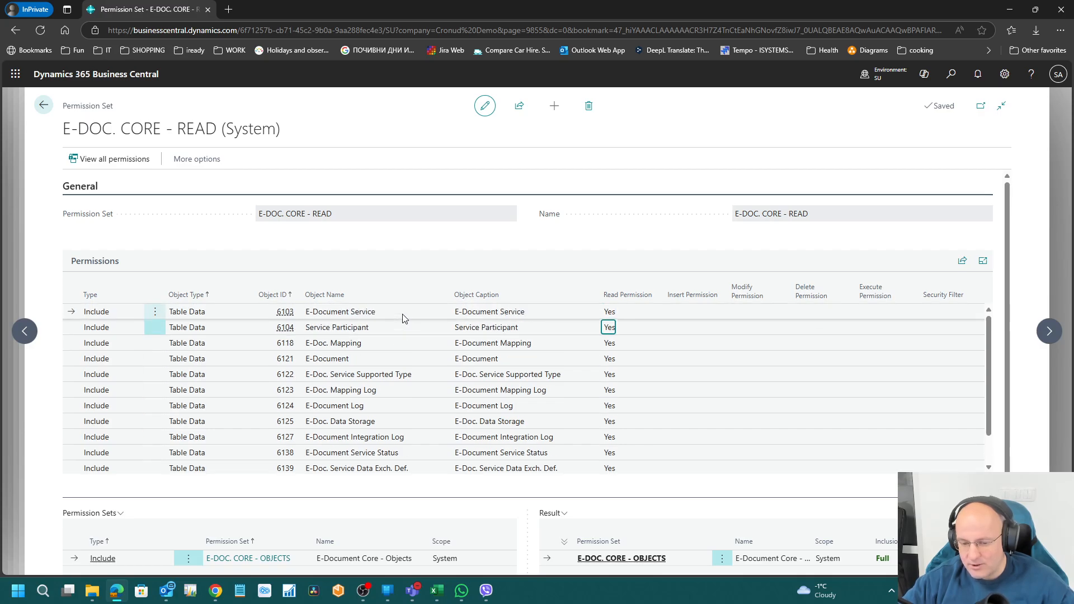
key(Down)
key(Down)
key(Down)
key(Down)
key(Down)
key(Down)
key(Down)
key(Down)
key(Down)
key(Down)
key(Down)
key(Up)
key(Up)
key(Up)
key(Up)
key(Up)
key(Up)
key(Up)
key(Up)
key(Up)
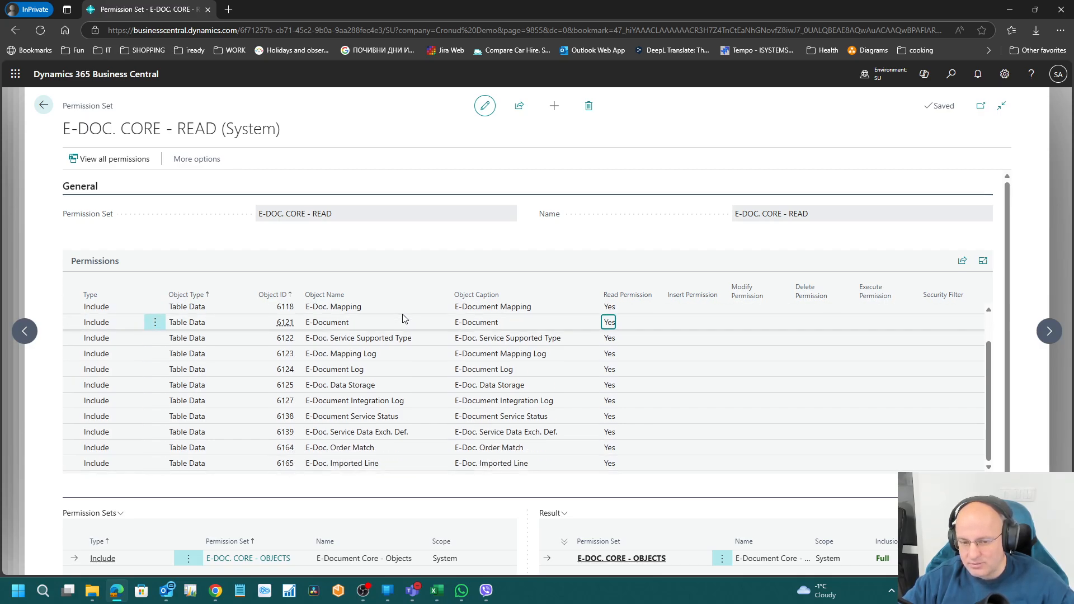
key(Up)
key(Up)
key(Up)
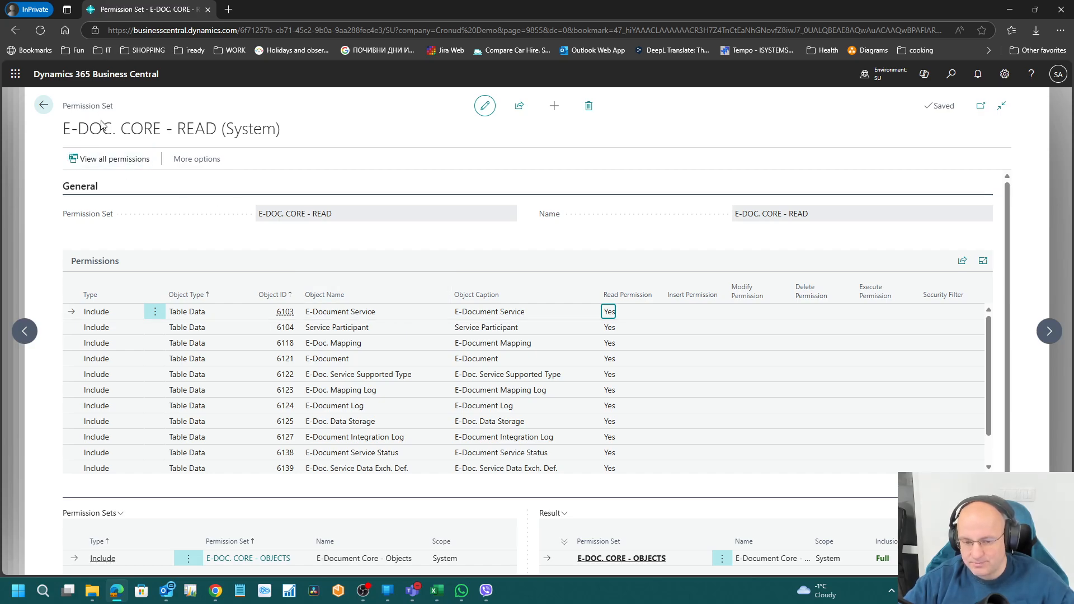
Step: Try opening the included E-DOC. CORE - OBJECTS set and dismiss the cannot-change error
scroll(152, 453, down, 1)
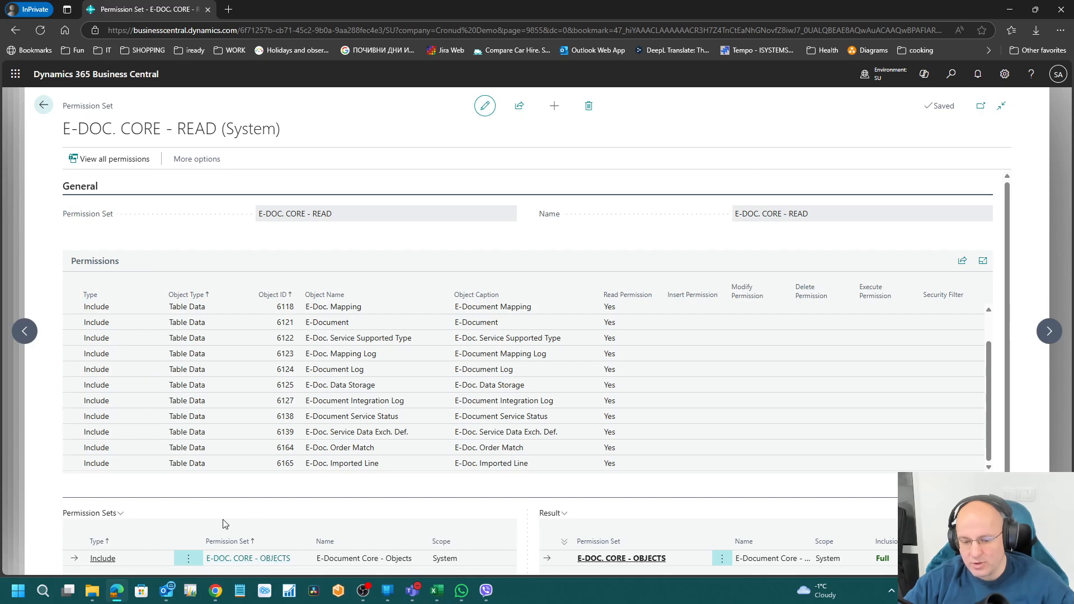
click(266, 559)
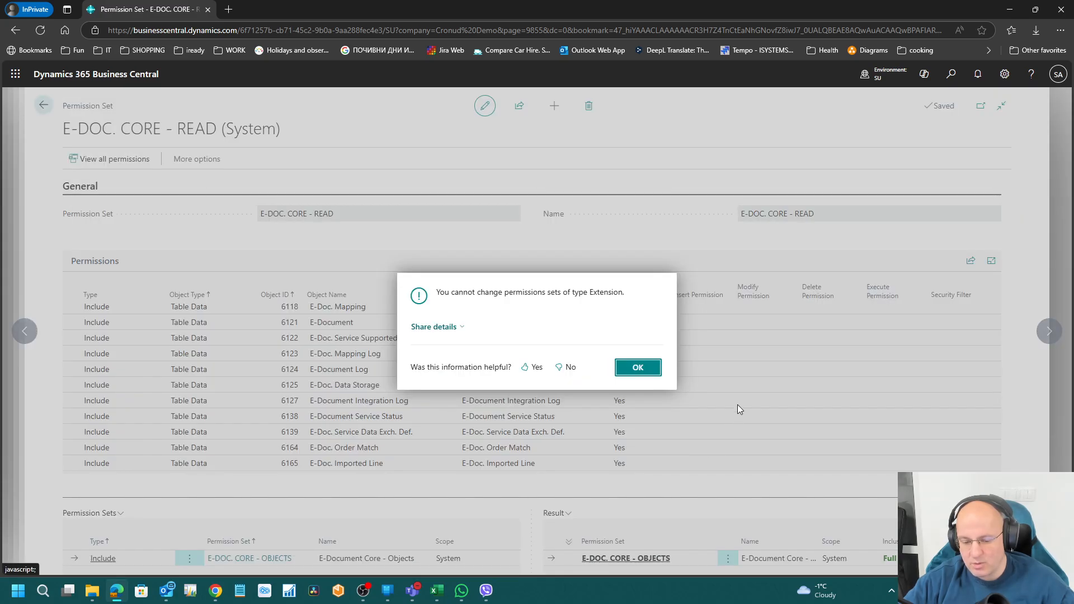
click(638, 367)
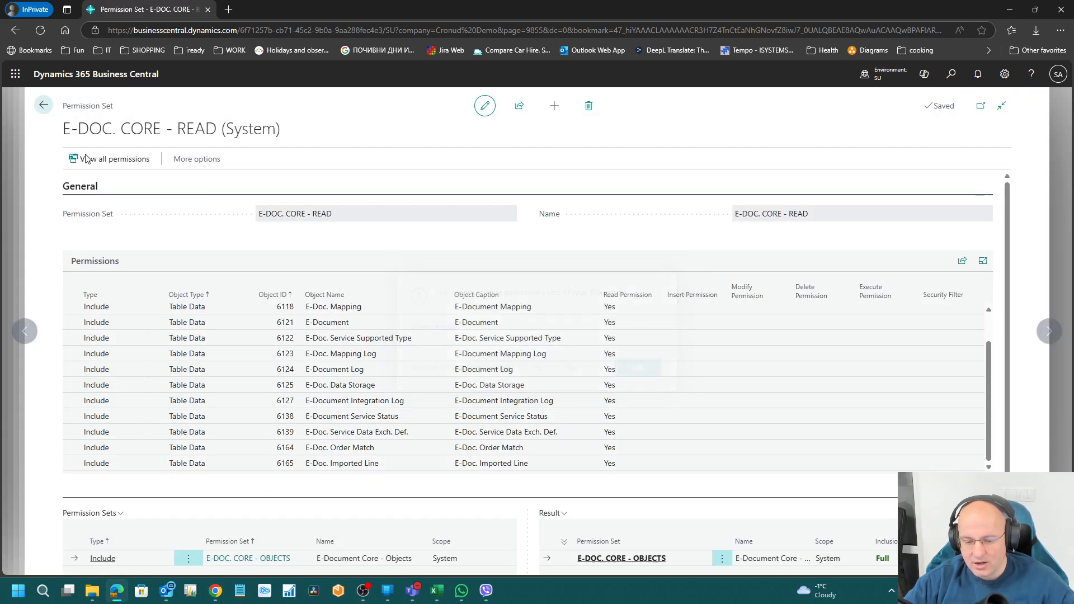
Step: Return to Permission Sets and search for 'e-doc', then replace it with 'co'
click(43, 106)
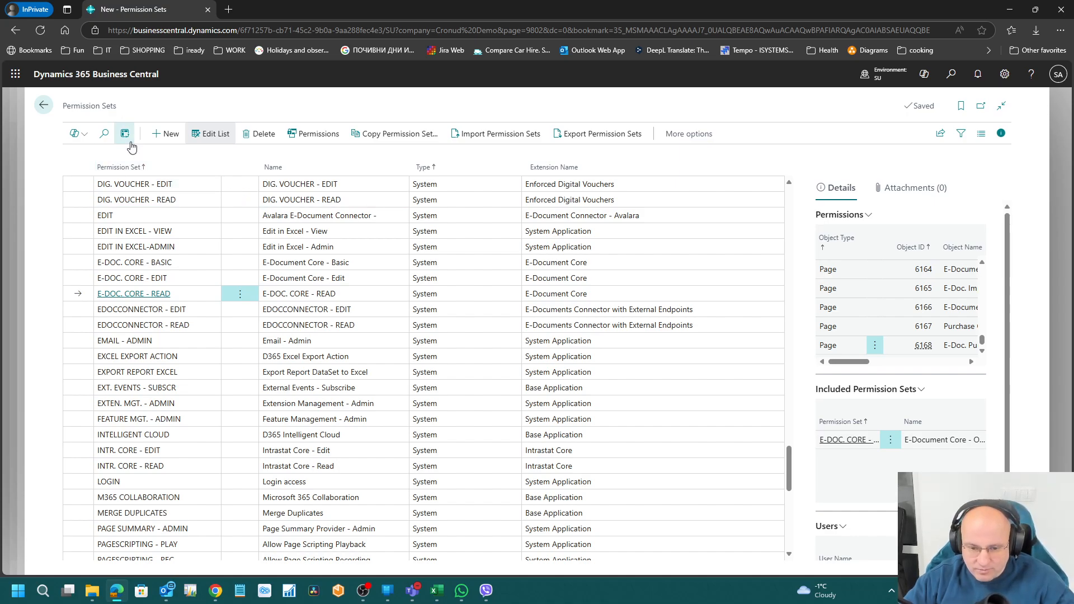
click(106, 135)
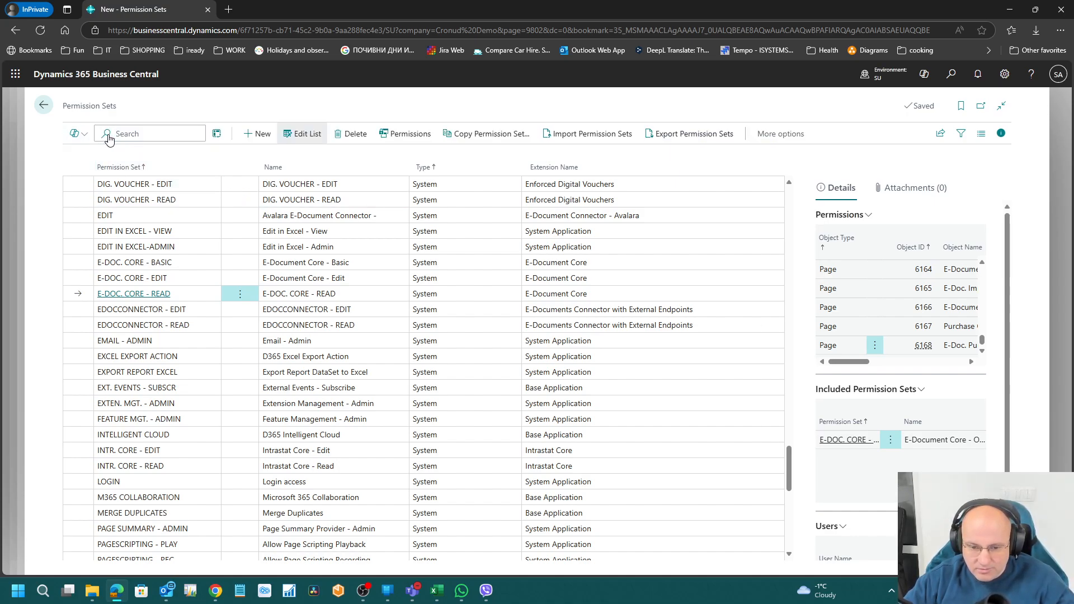
text(e-doc)
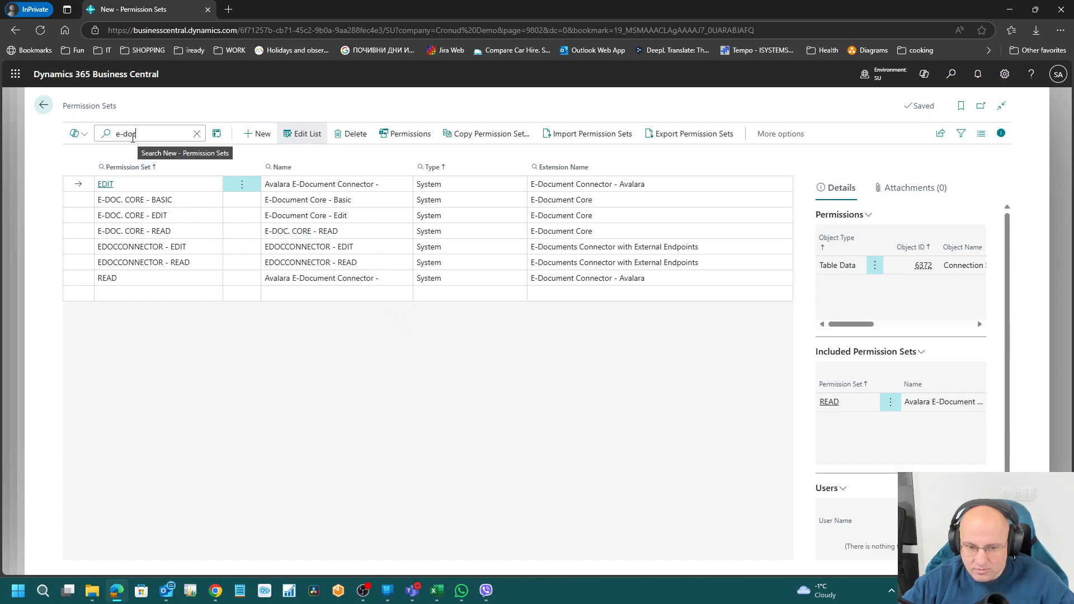
drag(138, 134, 95, 139)
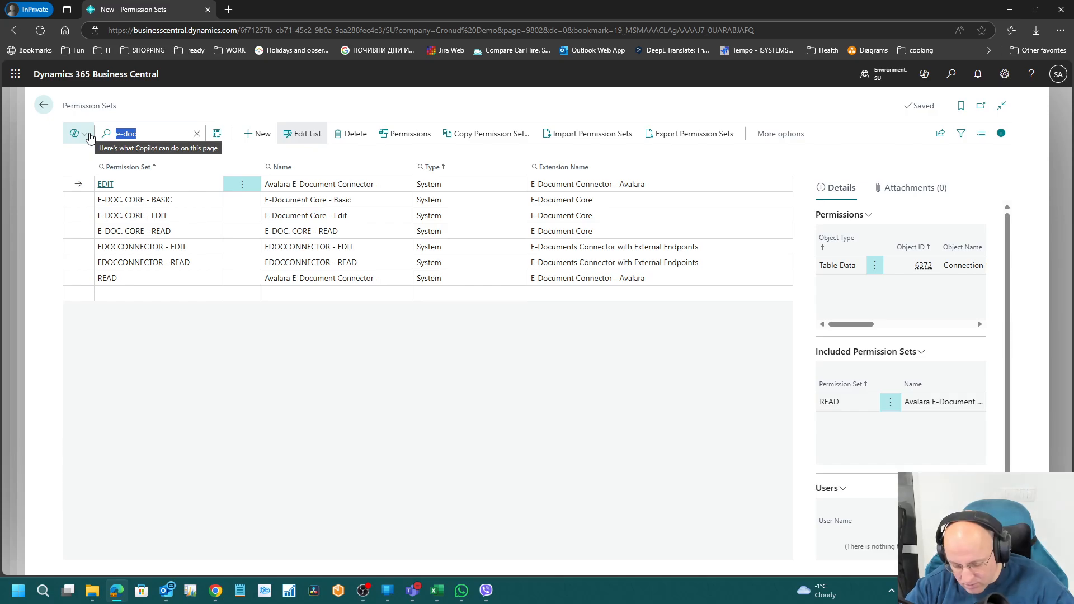
text(core)
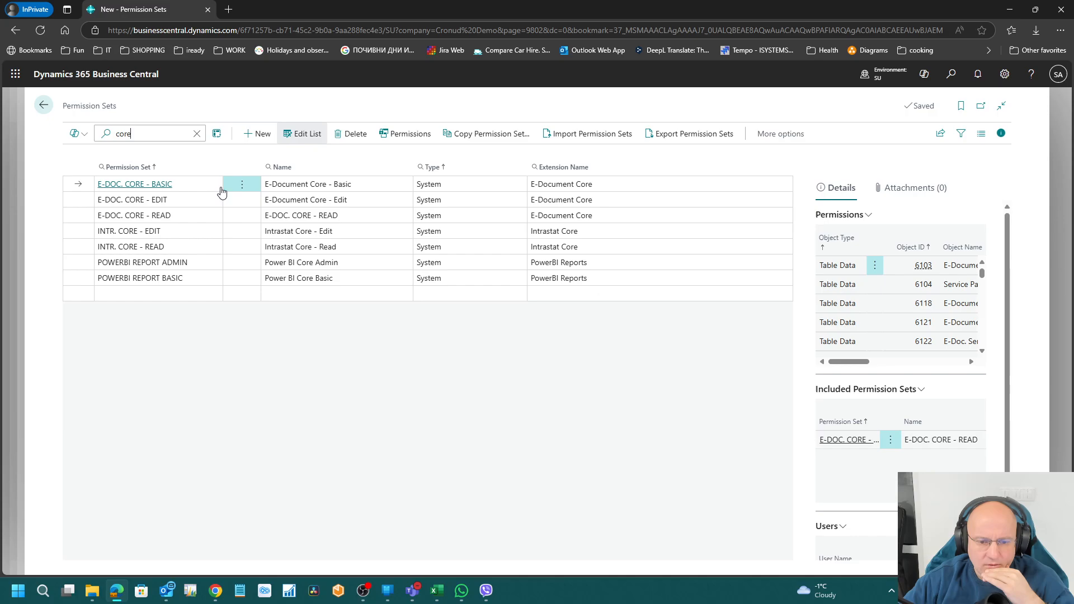
Step: View E-DOC. CORE - READ's permission lines, then return to the list
click(324, 215)
click(409, 141)
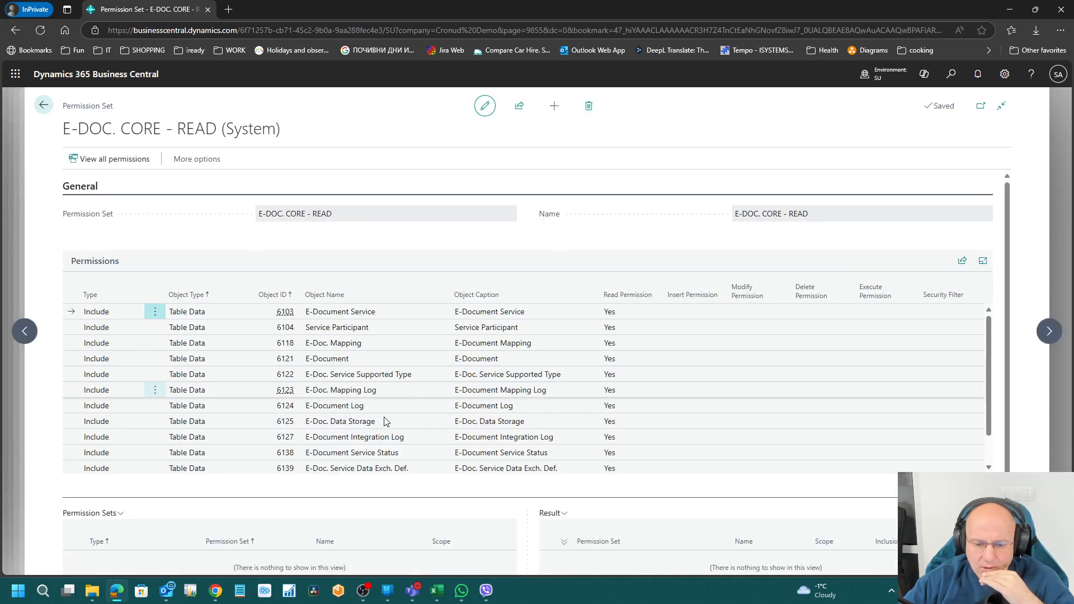
scroll(232, 495, down, 1)
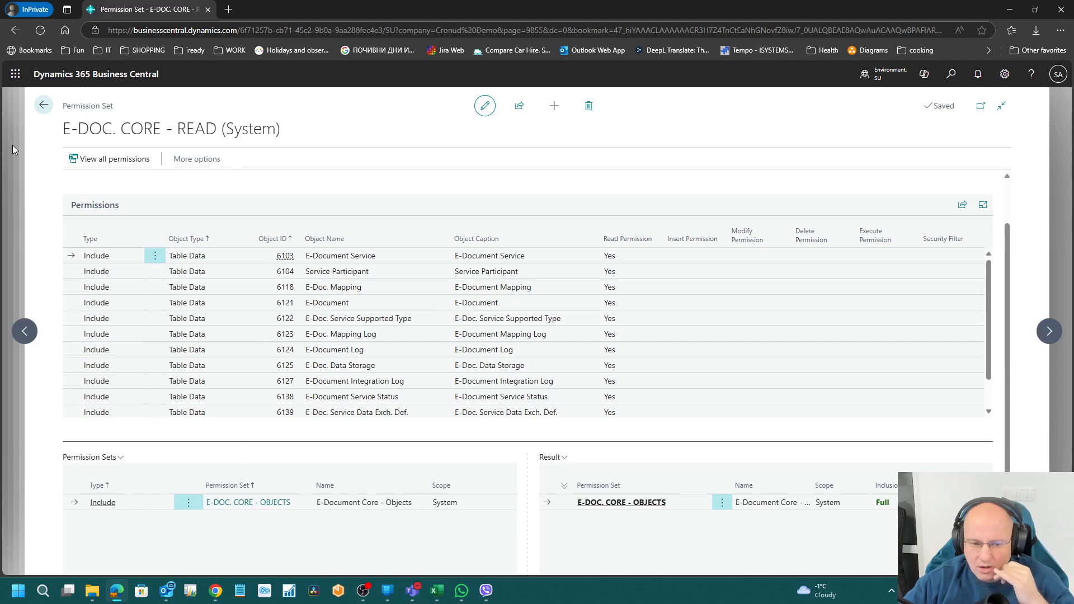
click(44, 106)
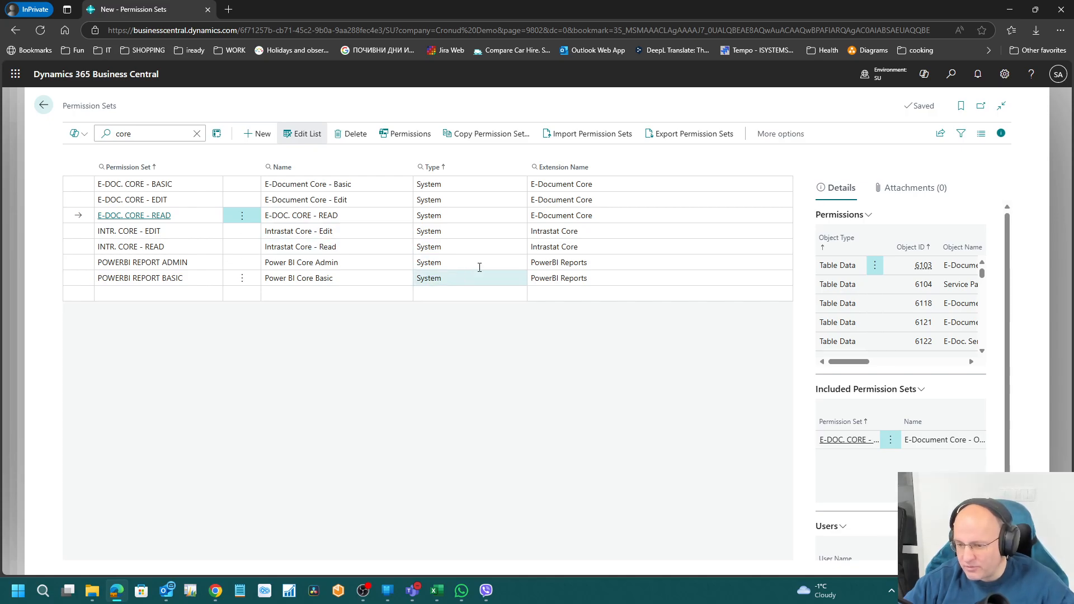
click(403, 137)
drag(351, 374, 362, 361)
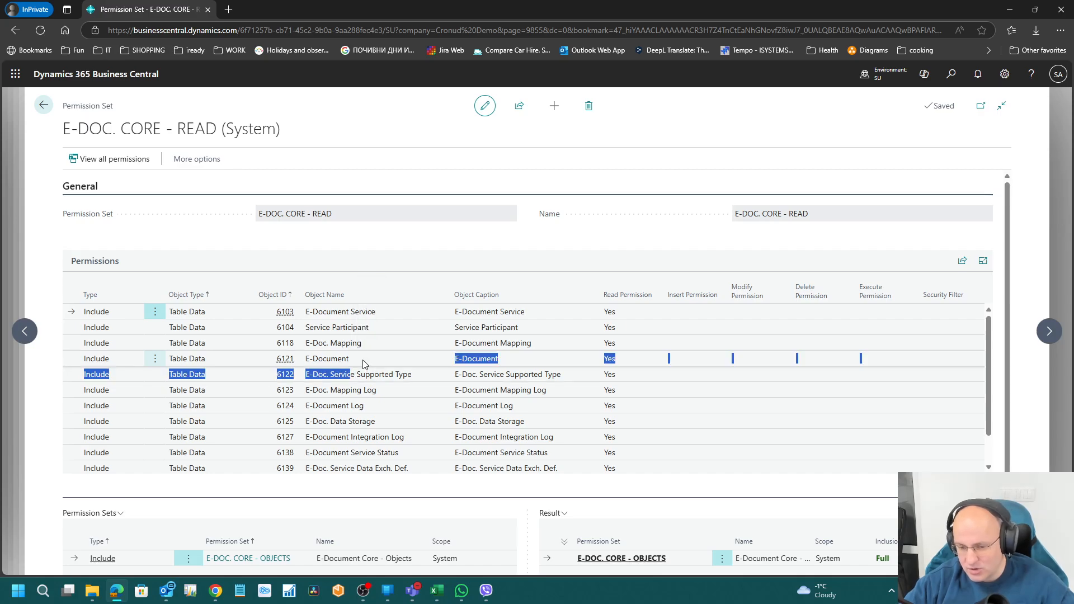
click(362, 354)
key(Up)
key(Up)
key(Up)
key(Down)
key(Down)
key(Down)
key(Down)
key(Down)
key(Down)
key(Down)
key(Down)
key(Down)
key(Down)
key(Down)
key(Down)
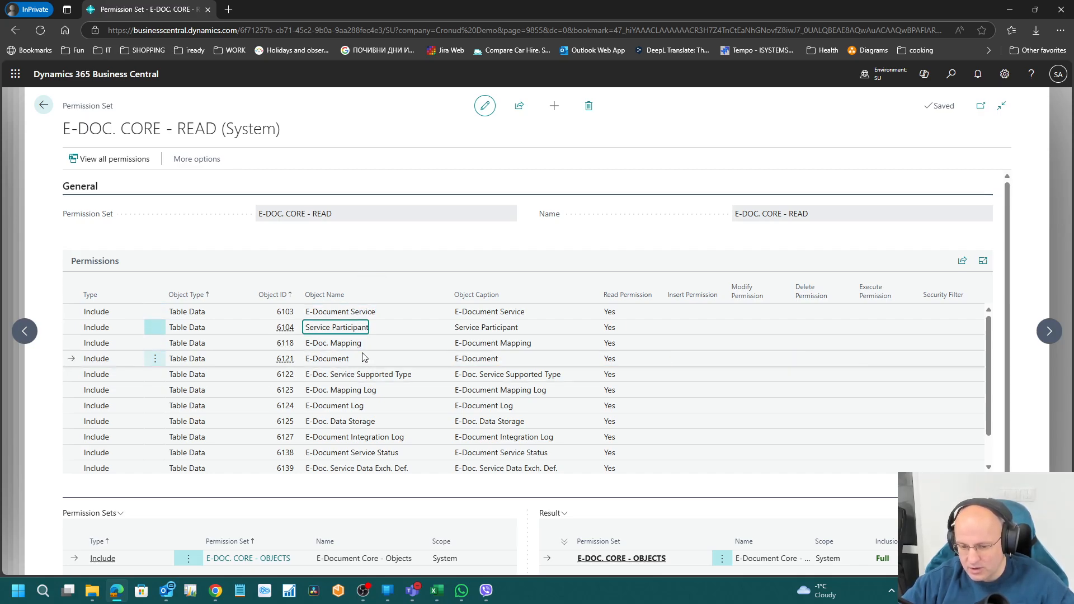
key(Up)
key(Up)
key(Up)
key(Up)
key(Up)
key(Up)
key(Up)
key(Up)
key(Up)
key(Up)
key(Up)
key(Up)
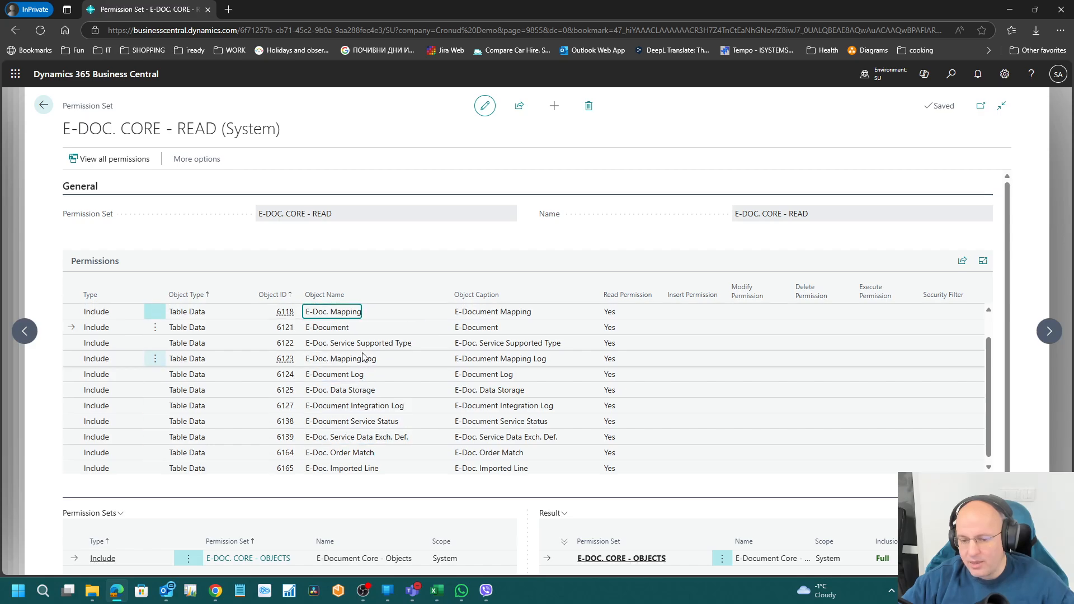
key(Down)
key(Down)
key(Down)
key(Down)
key(Down)
key(Down)
key(Up)
key(Up)
key(Up)
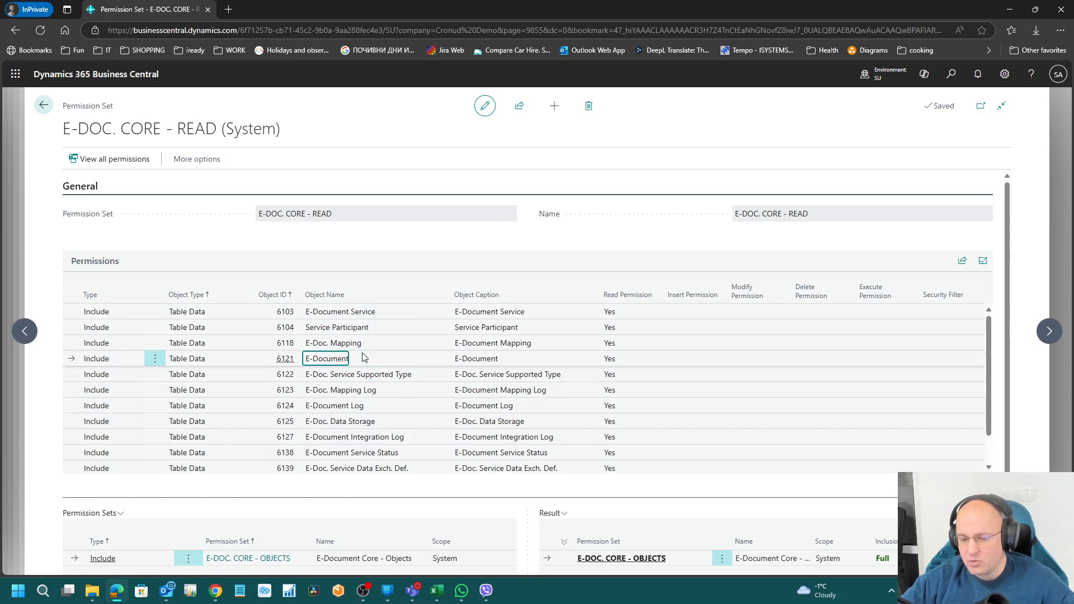
key(Left)
key(Left)
key(Down)
key(Right)
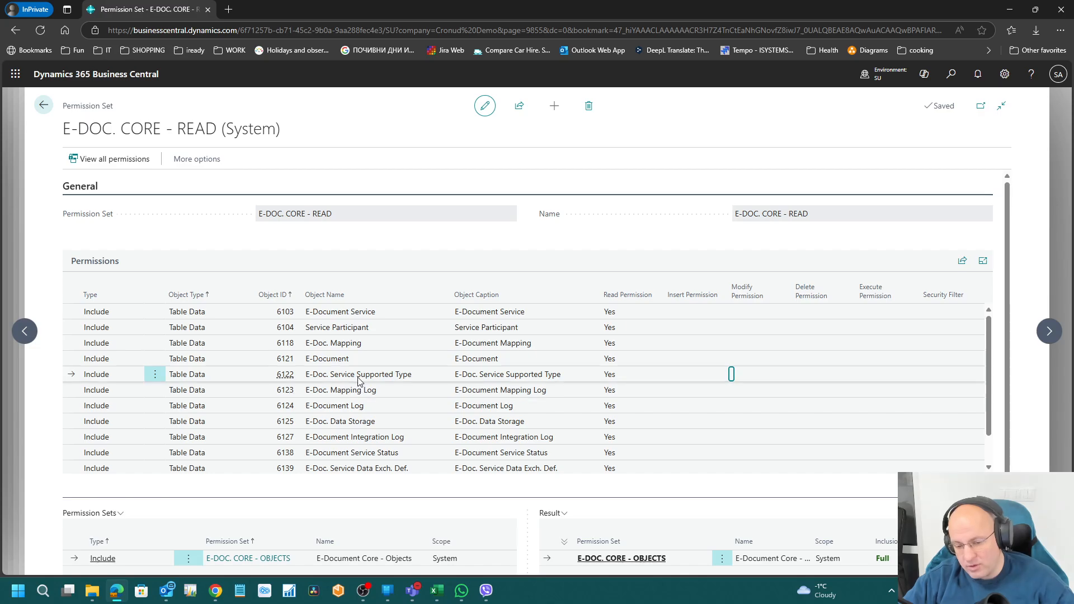
key(Escape)
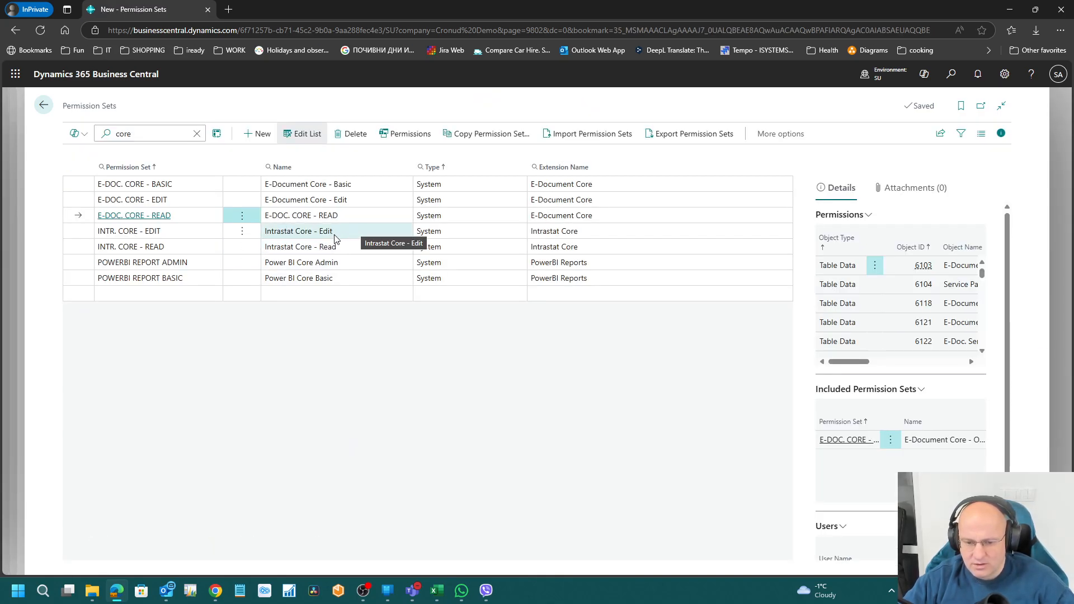
click(356, 232)
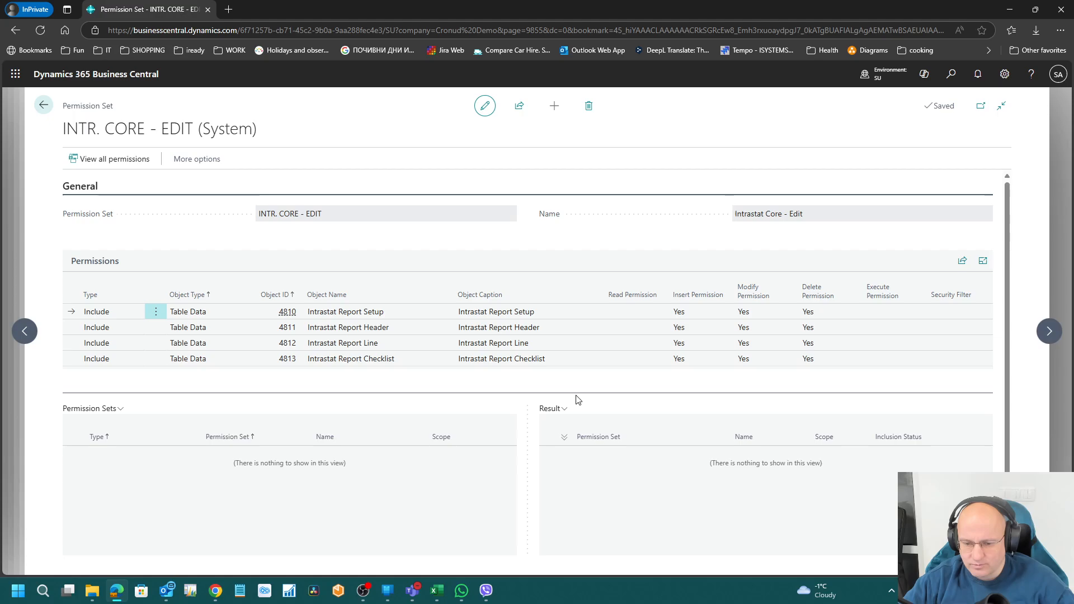
click(505, 344)
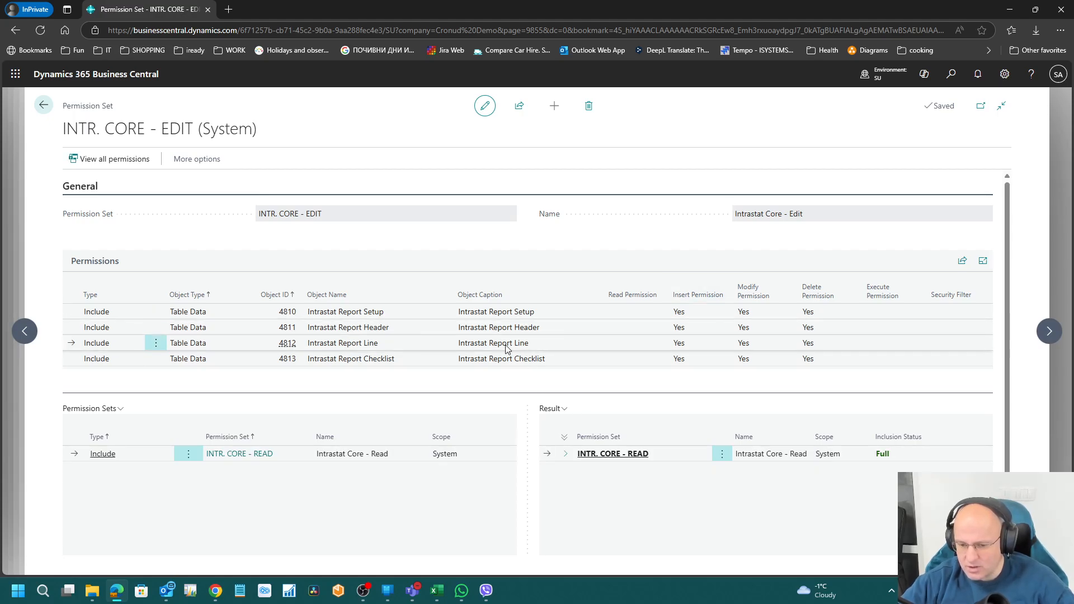
key(Up)
key(Up)
key(Down)
key(Down)
key(Down)
key(Up)
key(Up)
key(Up)
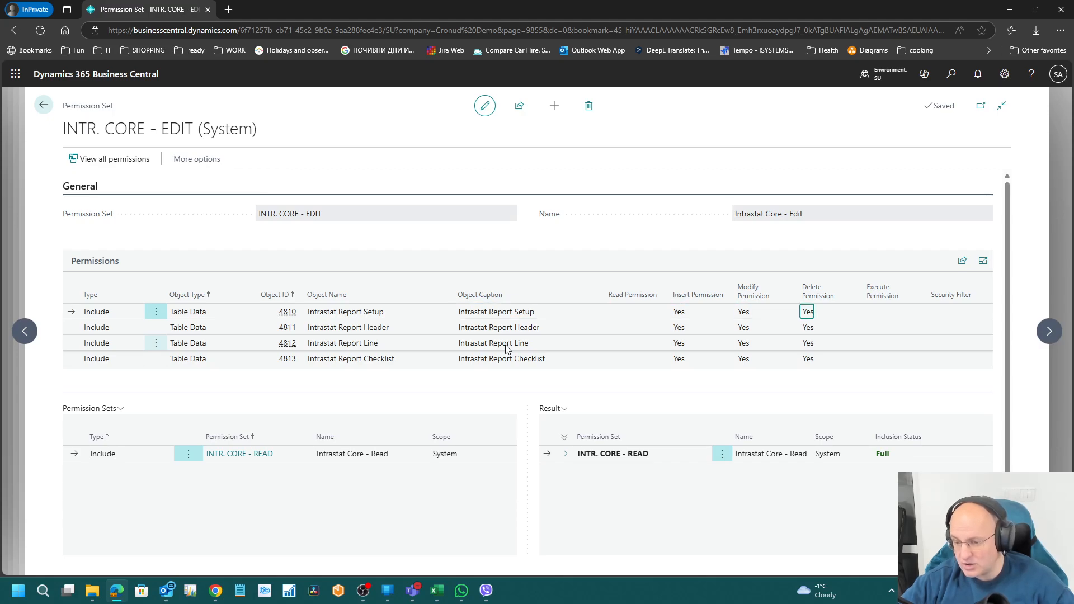
key(Right)
key(Down)
key(Down)
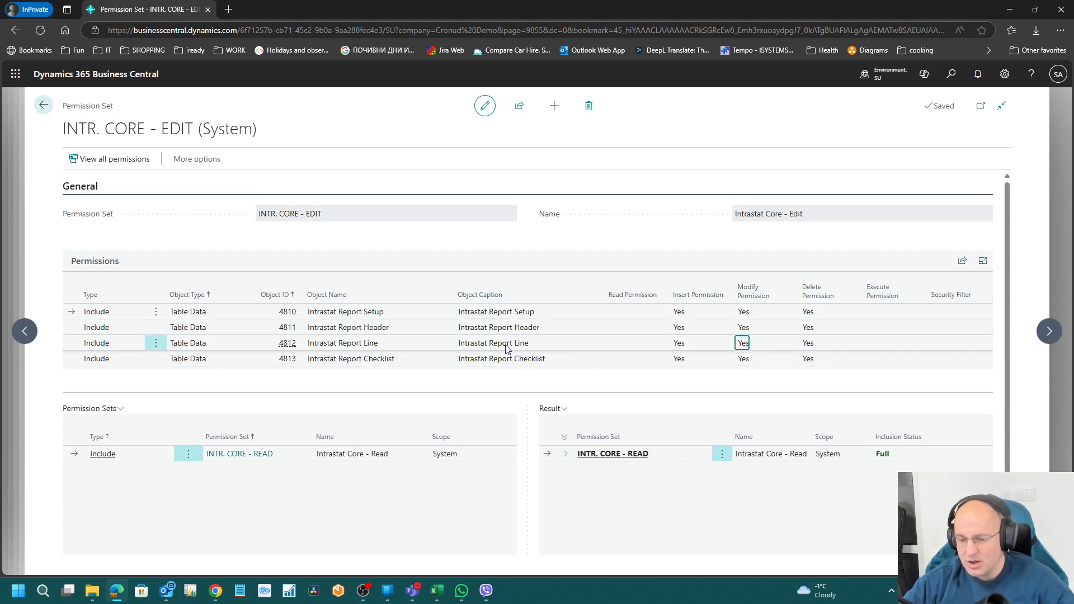
key(Escape)
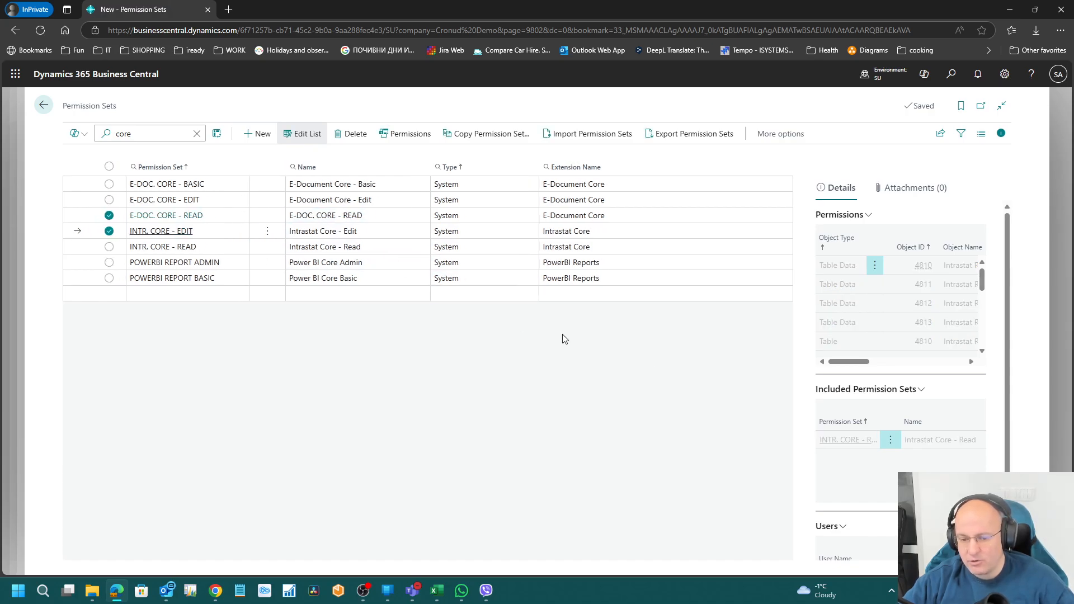
key(Up)
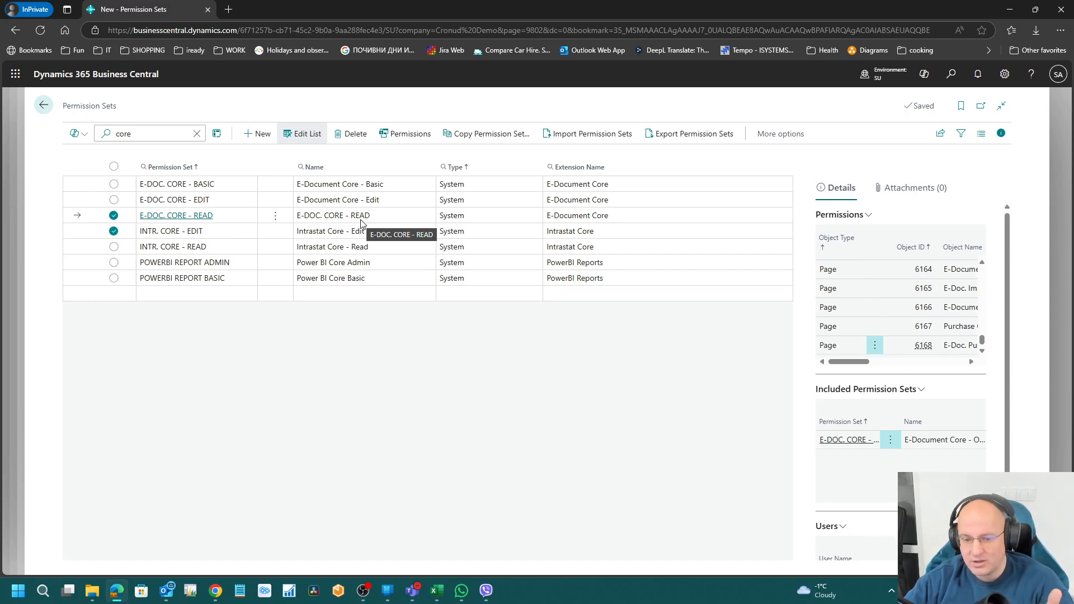
click(367, 203)
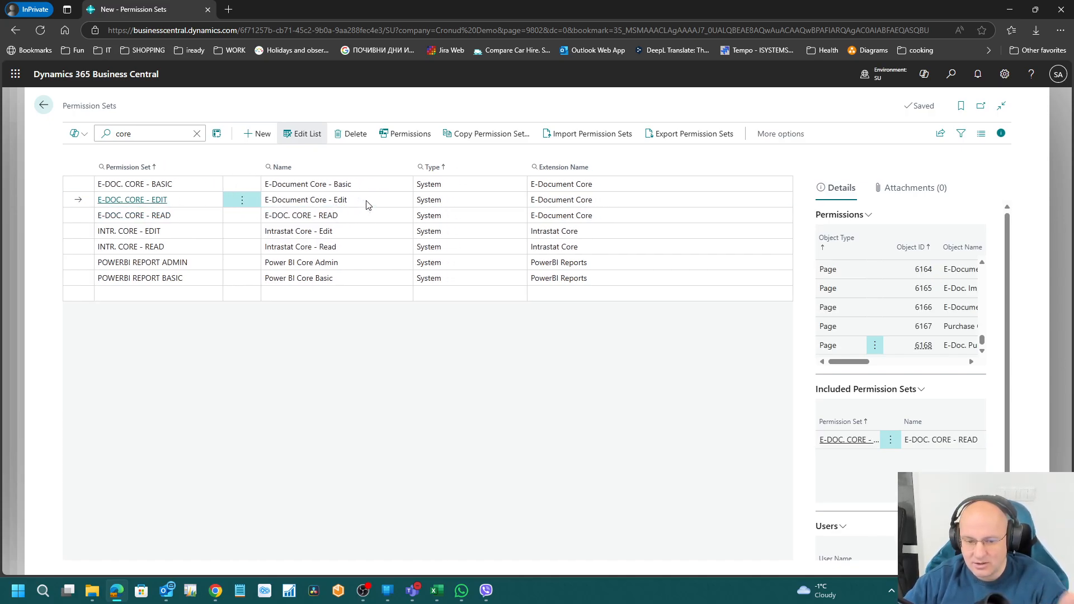
click(407, 134)
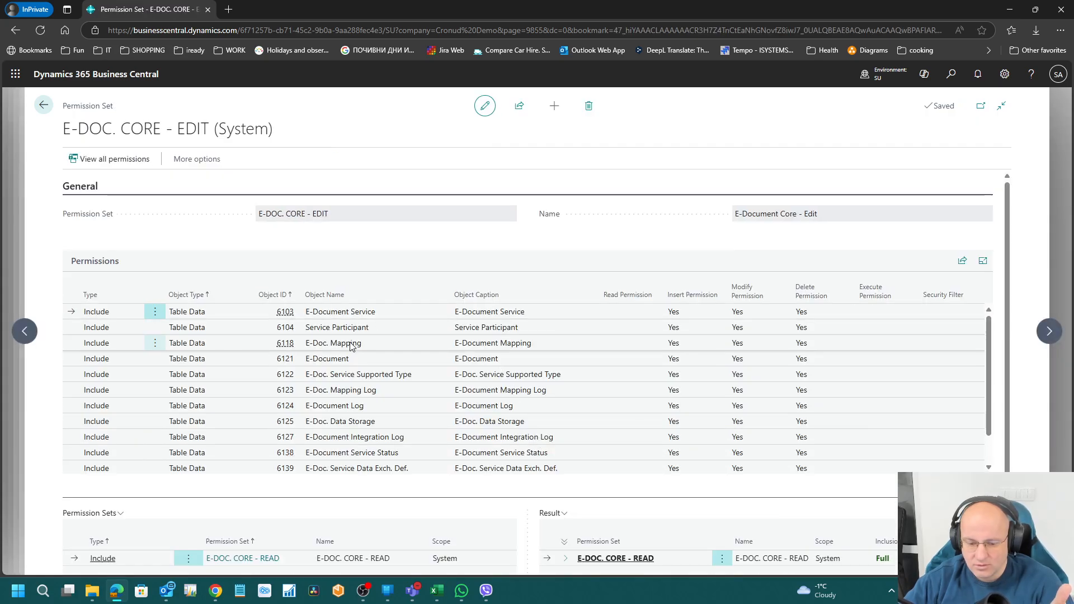
scroll(351, 346, down, 1)
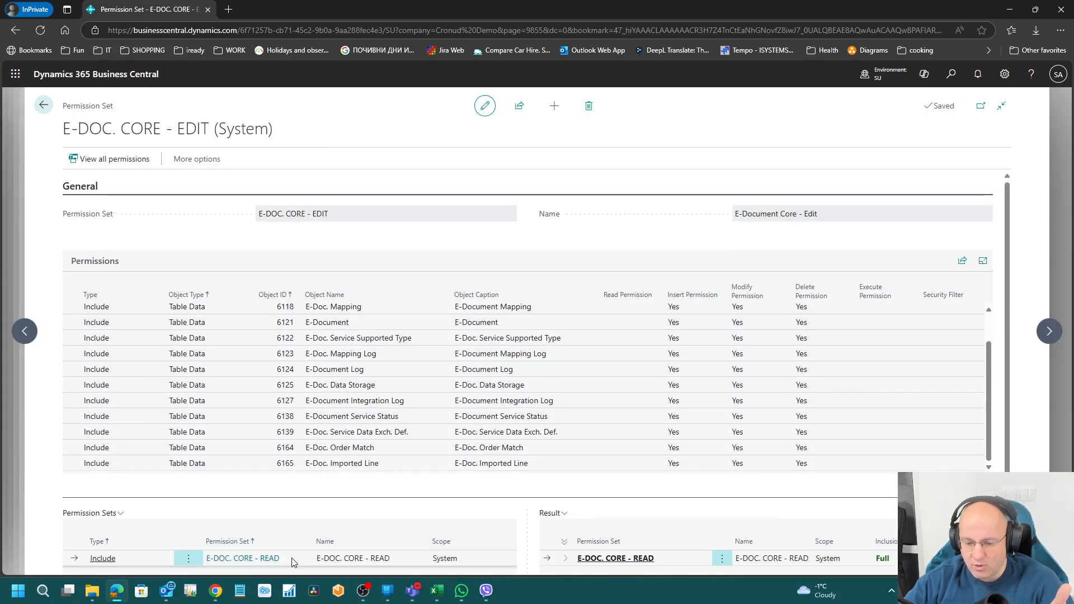
scroll(694, 347, up, 1)
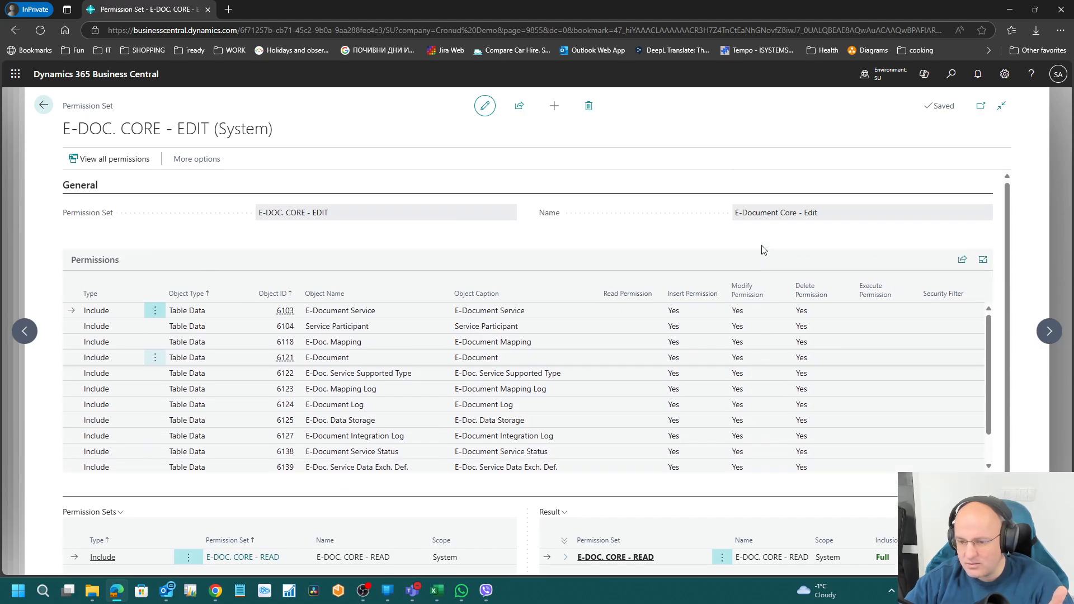
scroll(705, 376, down, 1)
scroll(688, 386, up, 1)
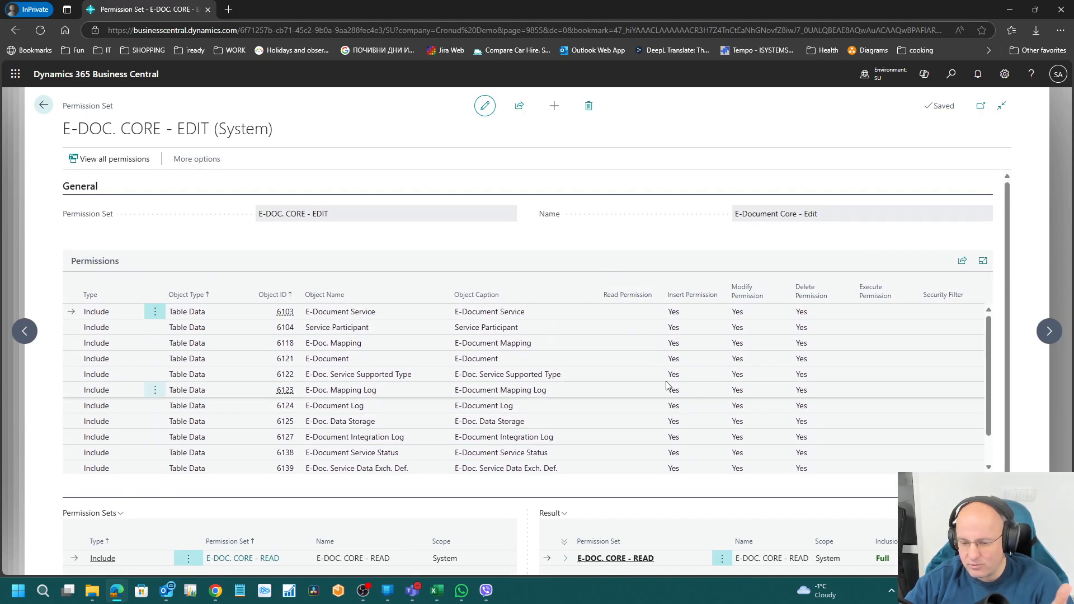
click(44, 105)
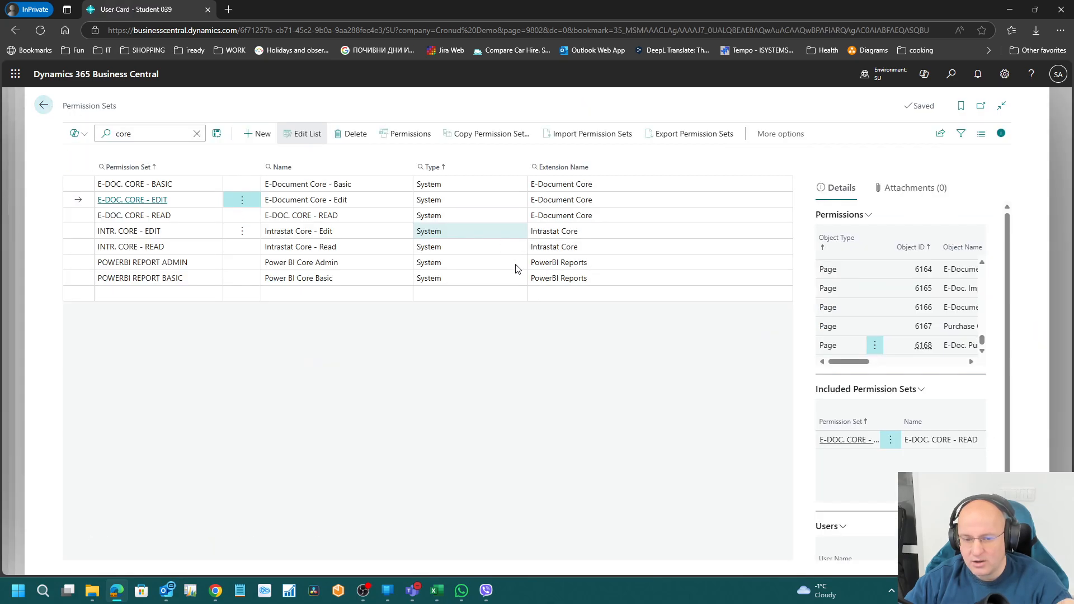
click(395, 136)
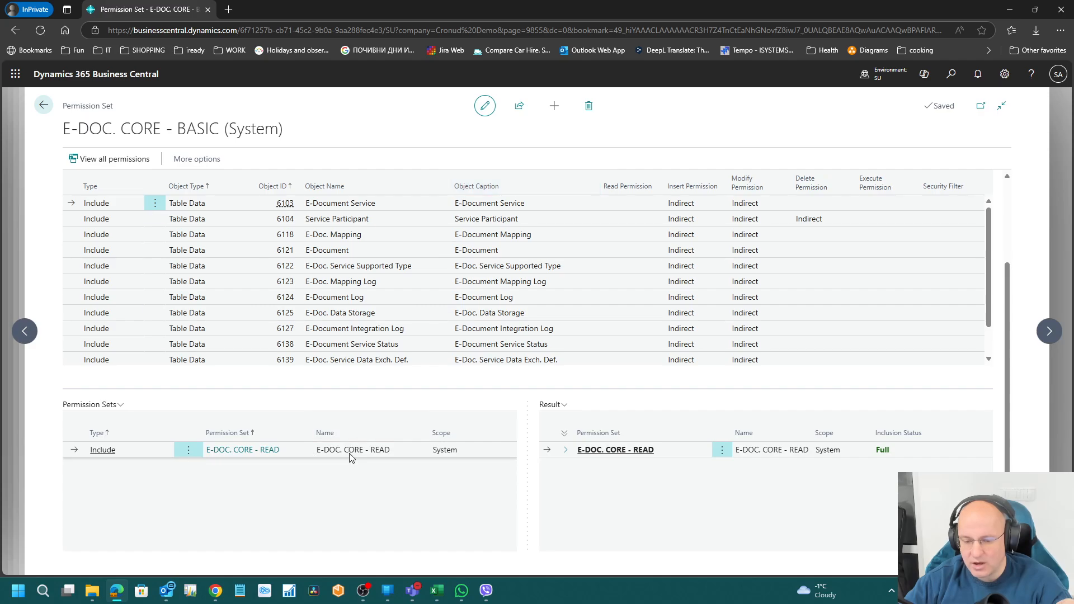
scroll(443, 467, up, 2)
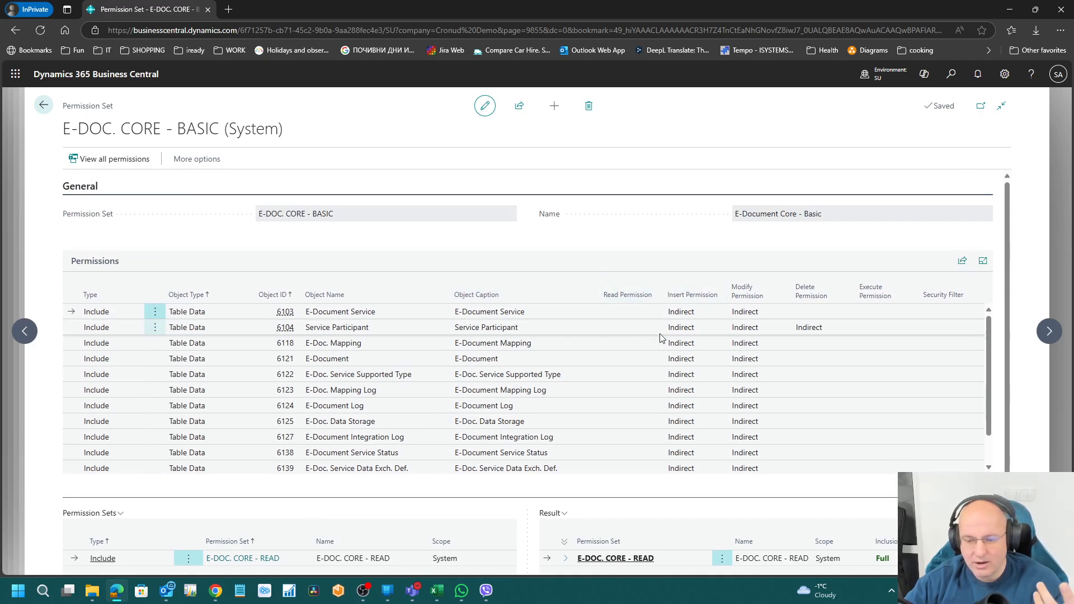
scroll(617, 364, down, 2)
scroll(615, 366, up, 2)
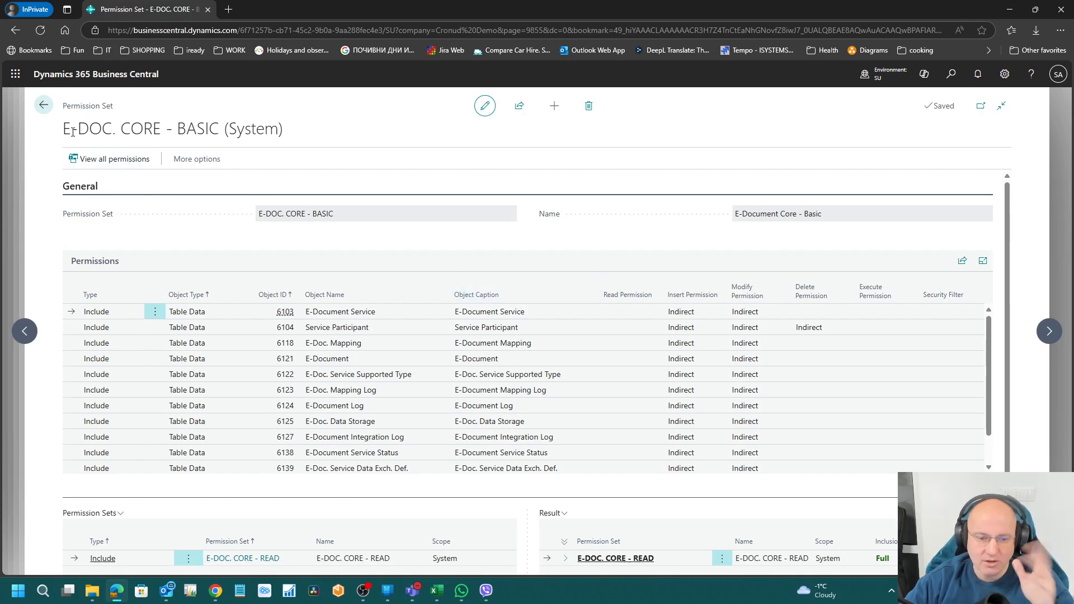
click(39, 110)
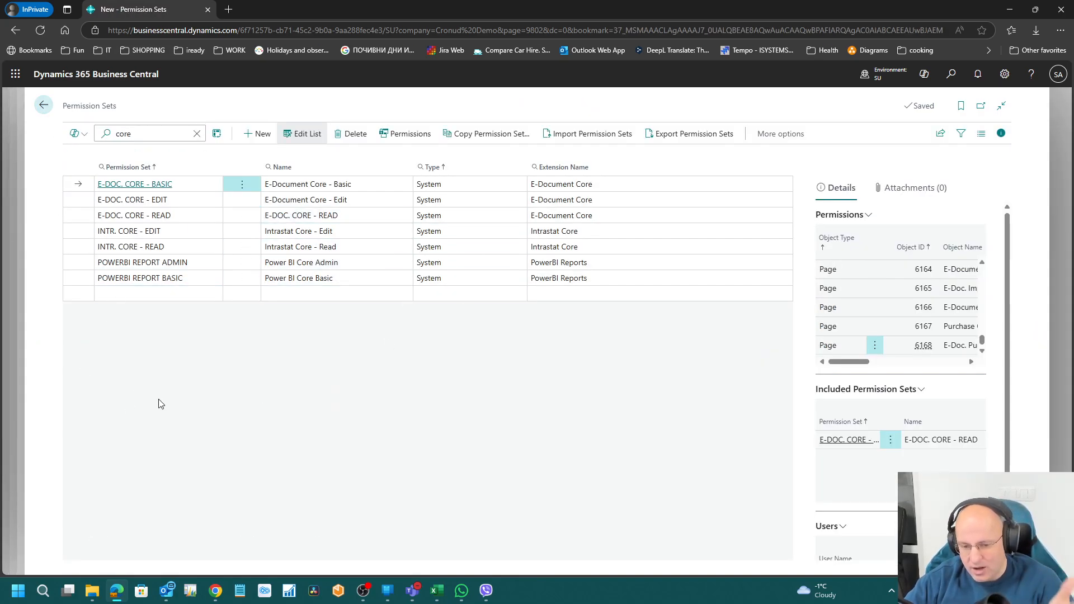
click(369, 278)
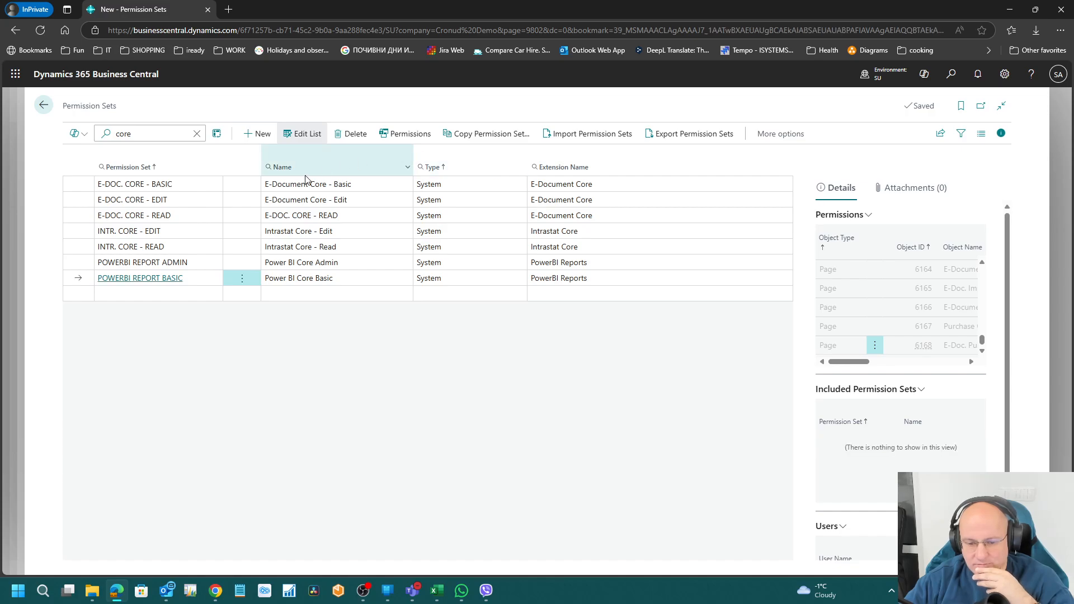
click(351, 234)
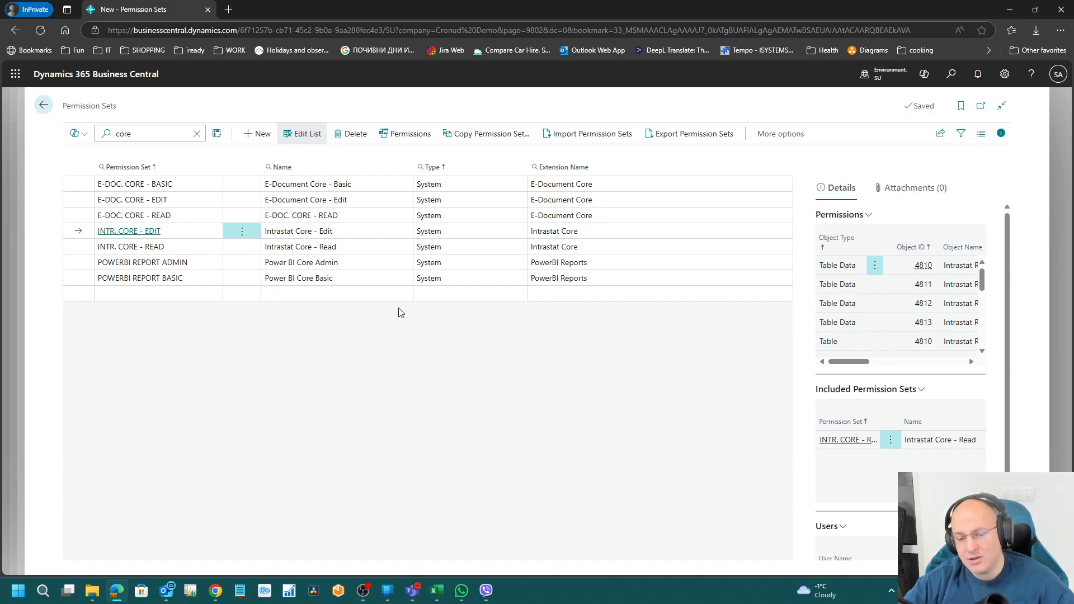
click(311, 205)
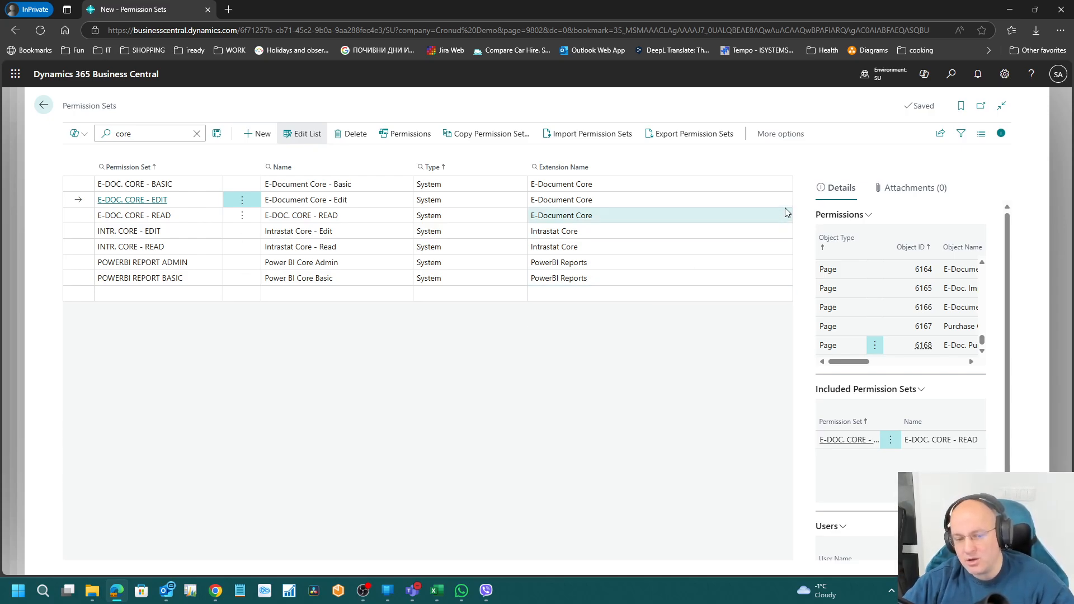
Step: Search 'user', open the Users list and the first student user's card
click(951, 80)
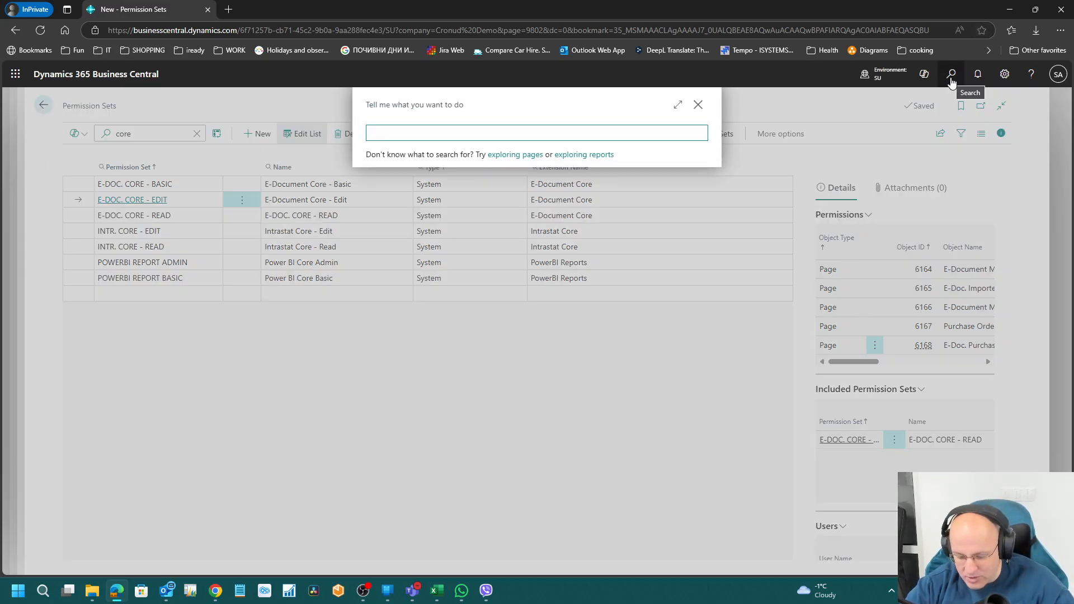
text(user)
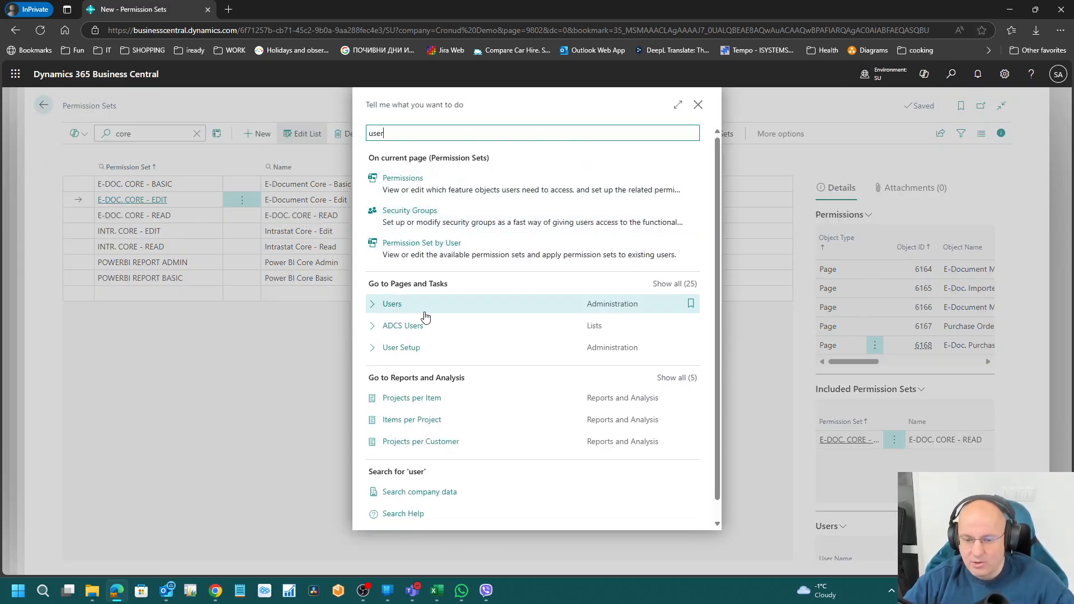
click(447, 307)
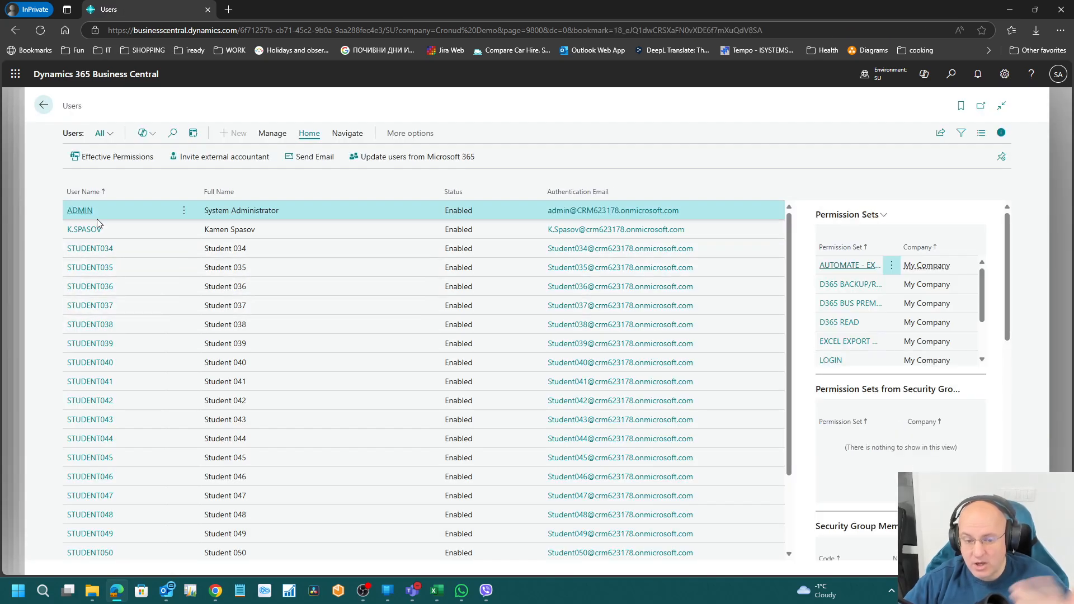
click(92, 255)
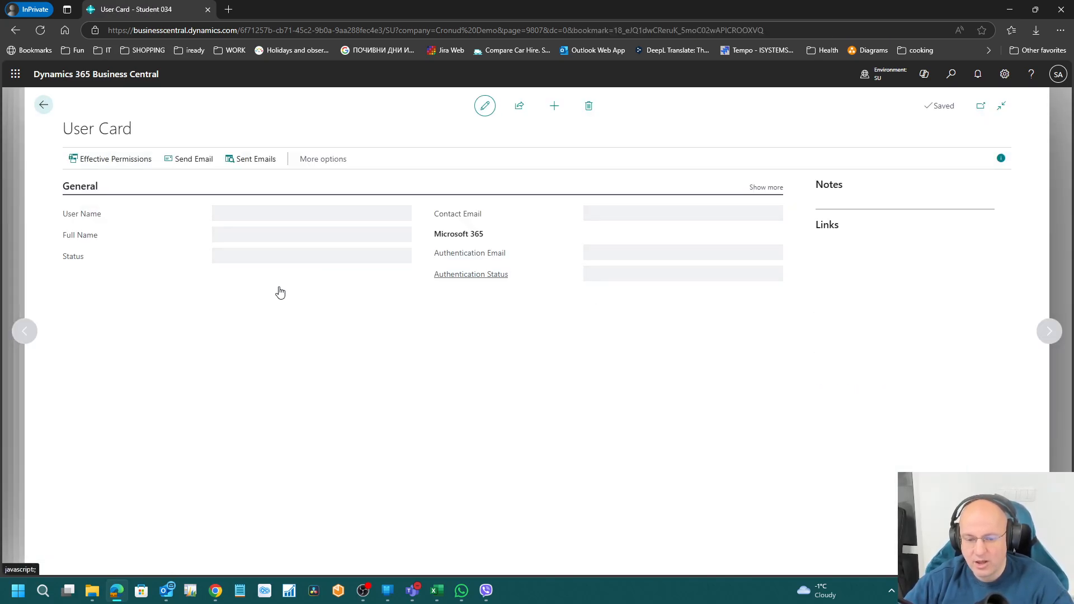
Step: Review assigned sets: AUTOMATE - EXEC, D365 BUS PREMIUM, EXCEL EXPORT ACTION, LOGIN, SUPER, TROUBLESHOOT TOOLS
click(123, 384)
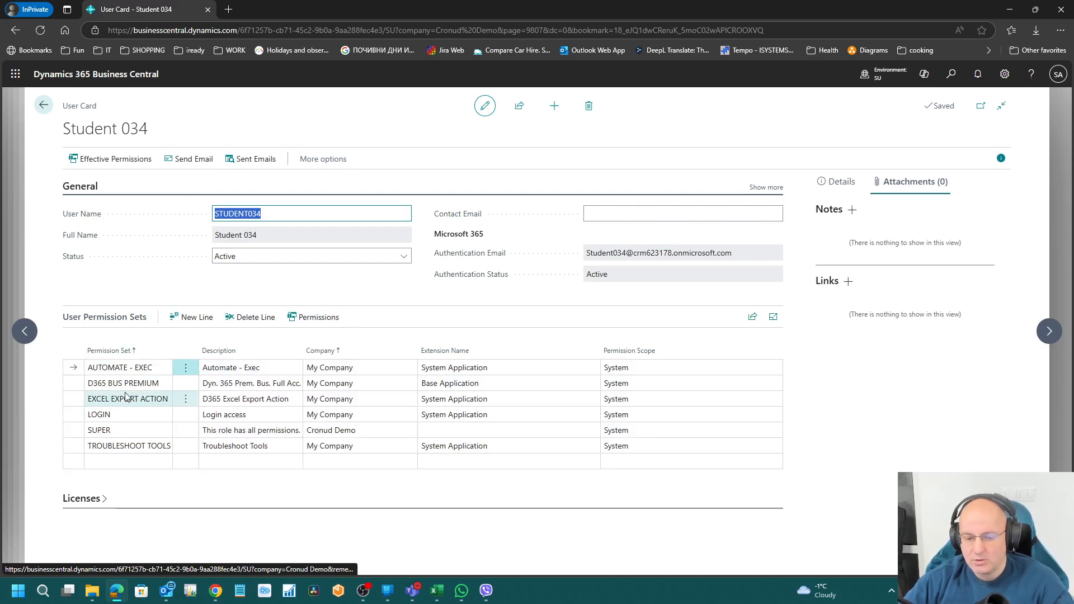
click(123, 399)
click(116, 417)
click(112, 433)
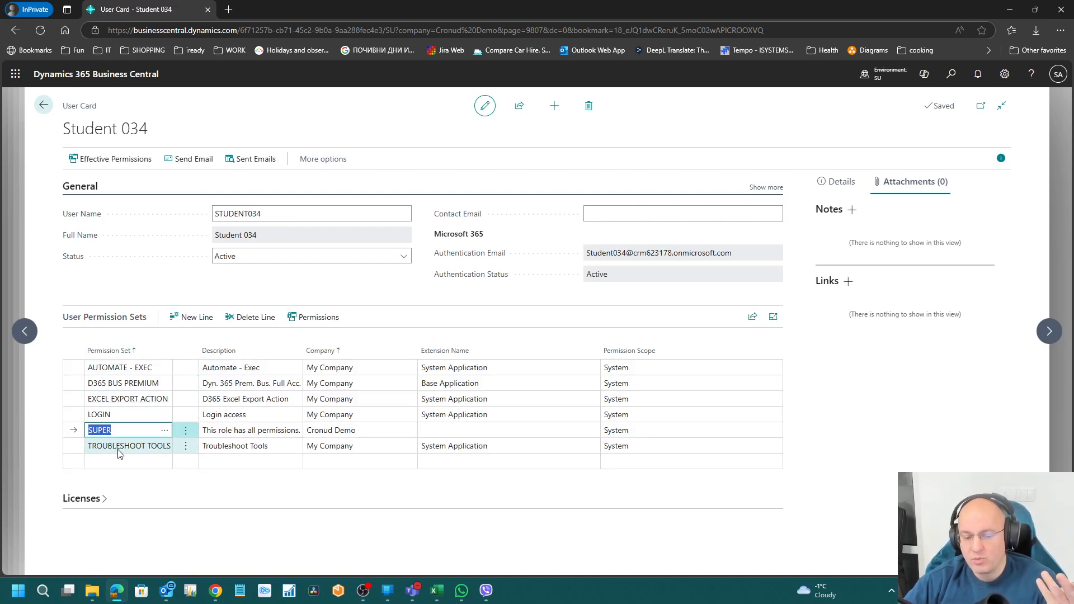
click(119, 447)
click(114, 400)
click(110, 368)
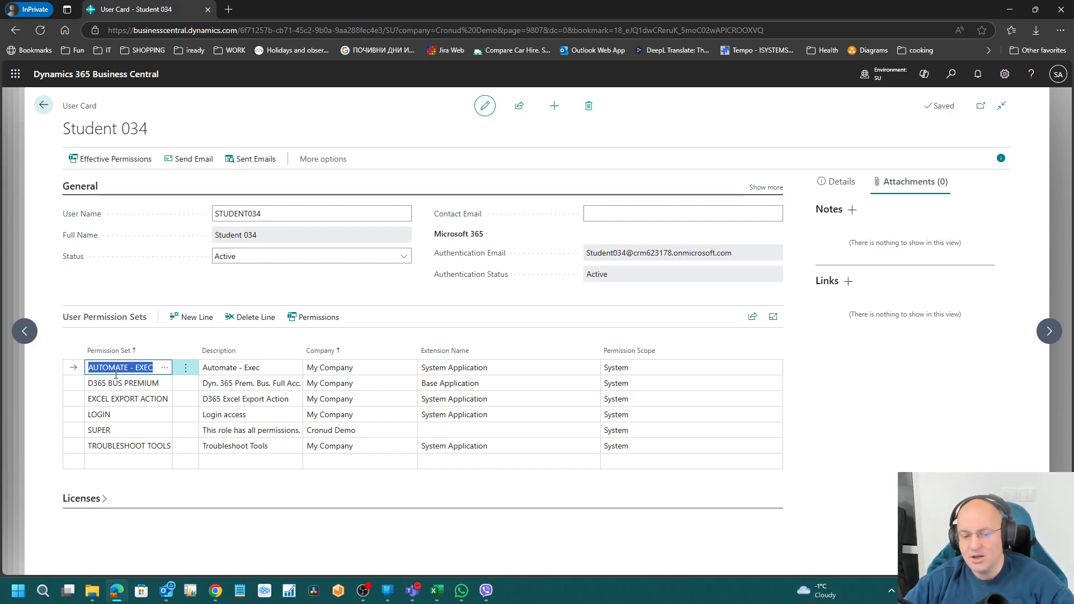
click(120, 384)
click(122, 398)
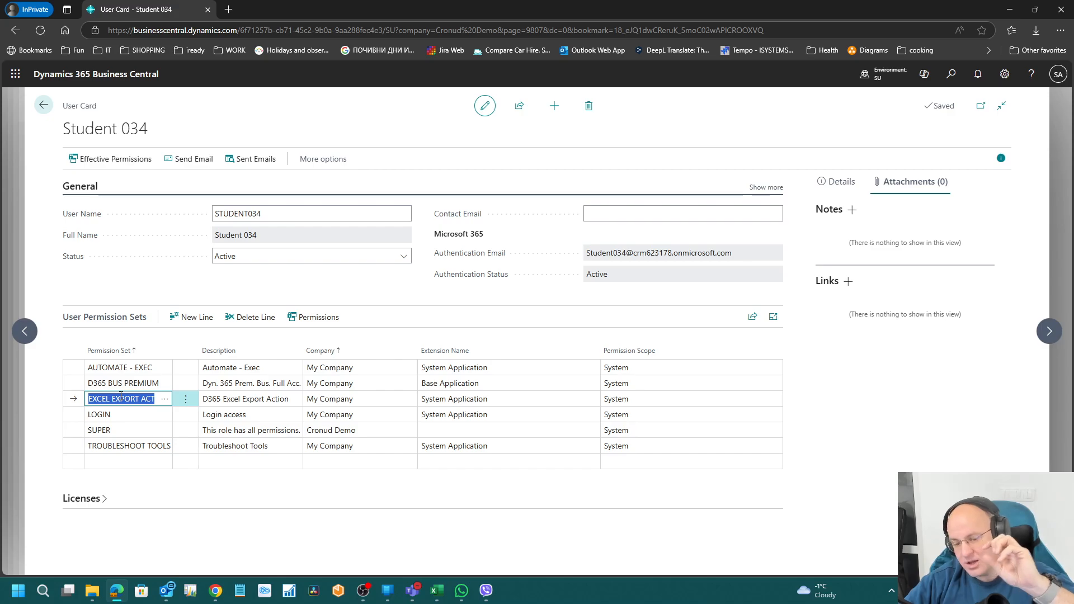
Step: Start a new permission set line, cancel the lookup, discard it and return to Users
click(140, 460)
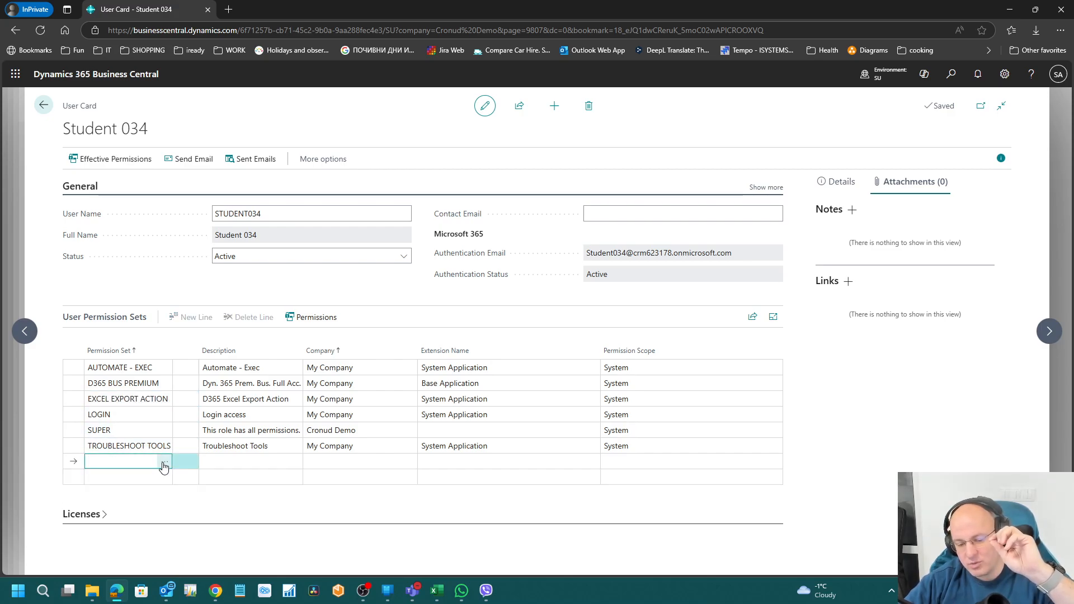
click(164, 462)
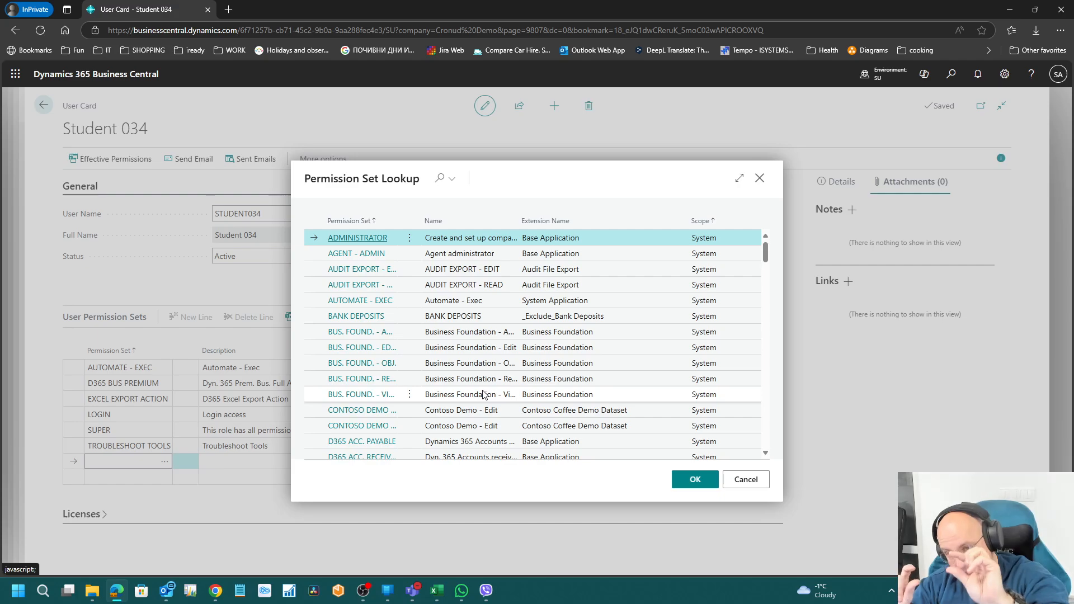
key(Escape)
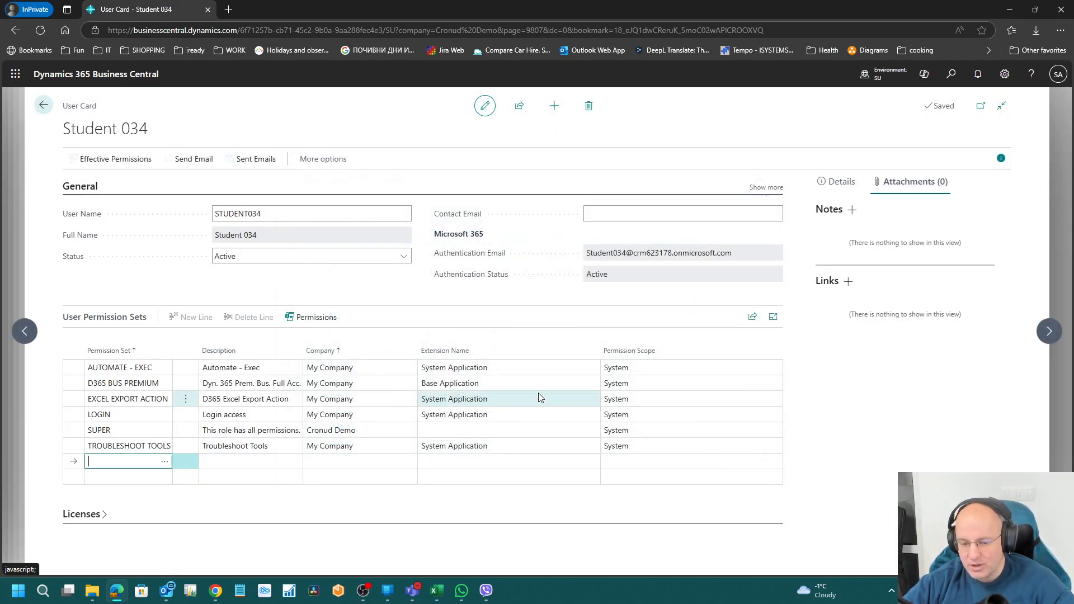
click(263, 437)
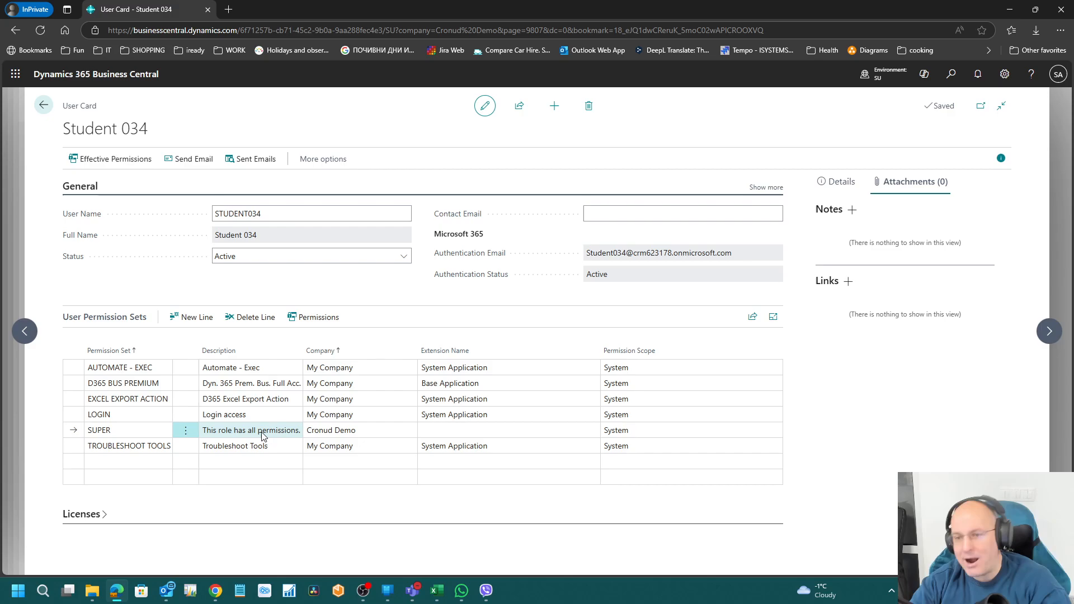
key(Escape)
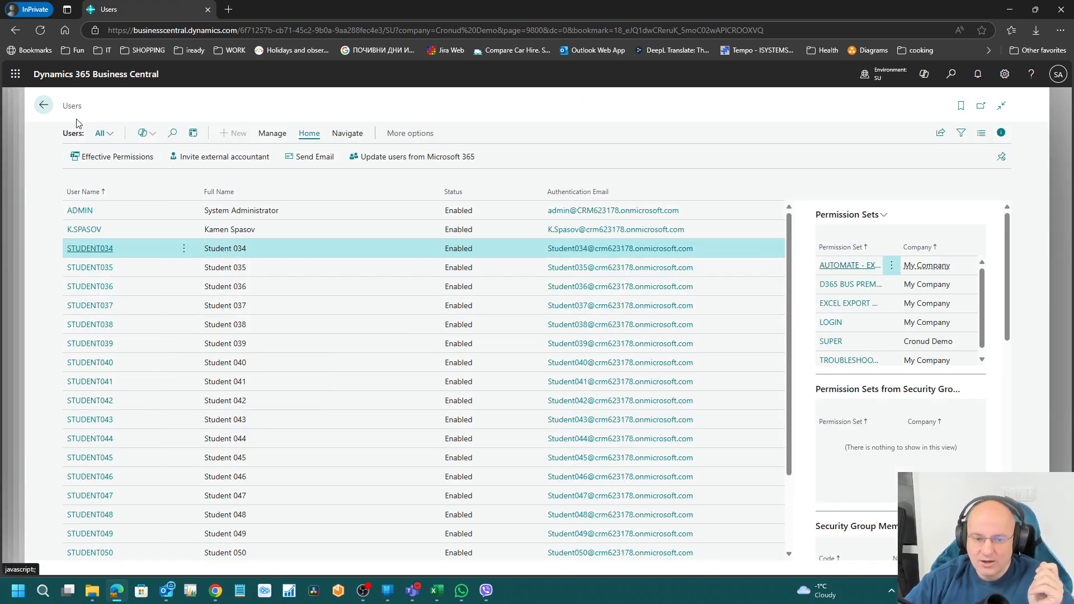
click(43, 106)
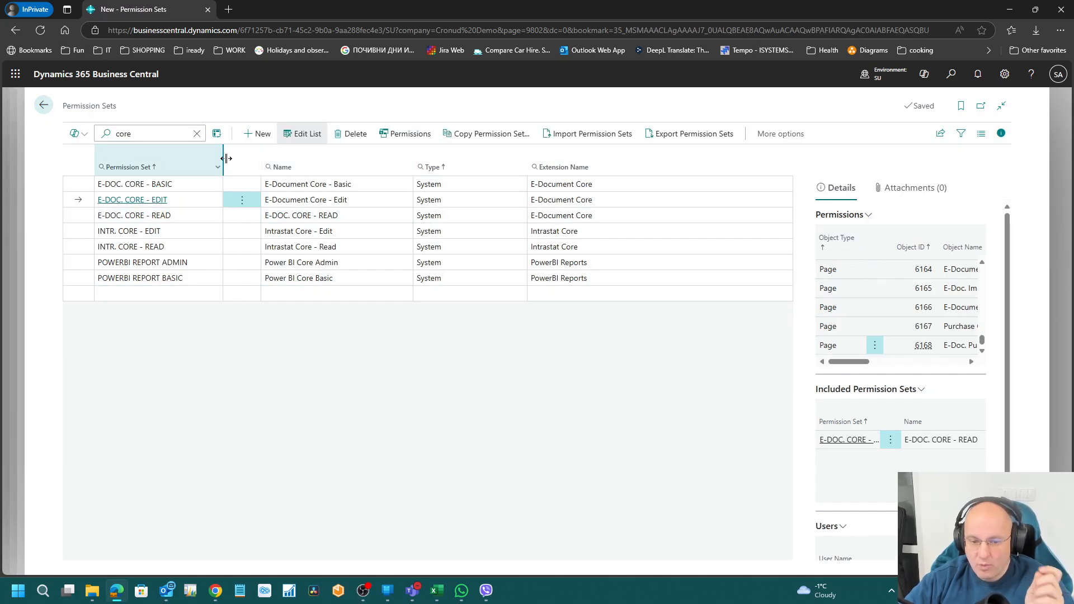
click(197, 134)
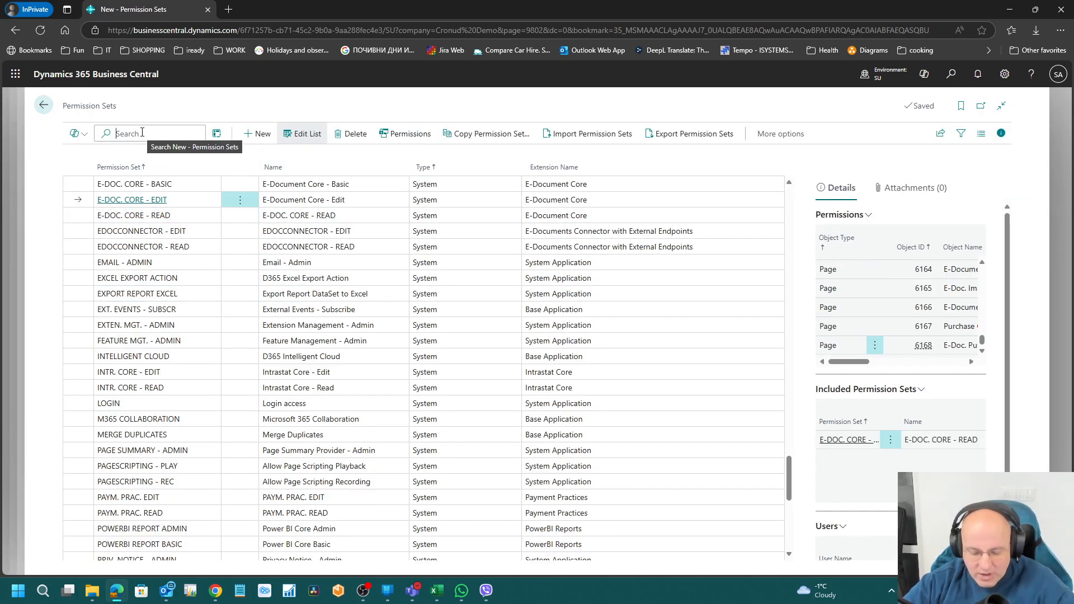
text(samy)
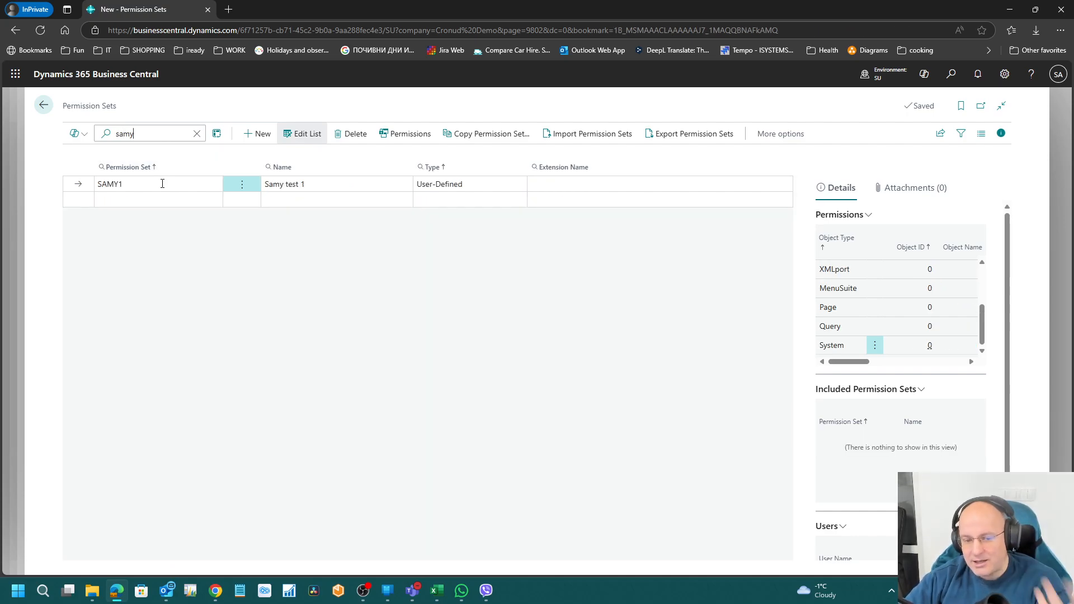
click(160, 185)
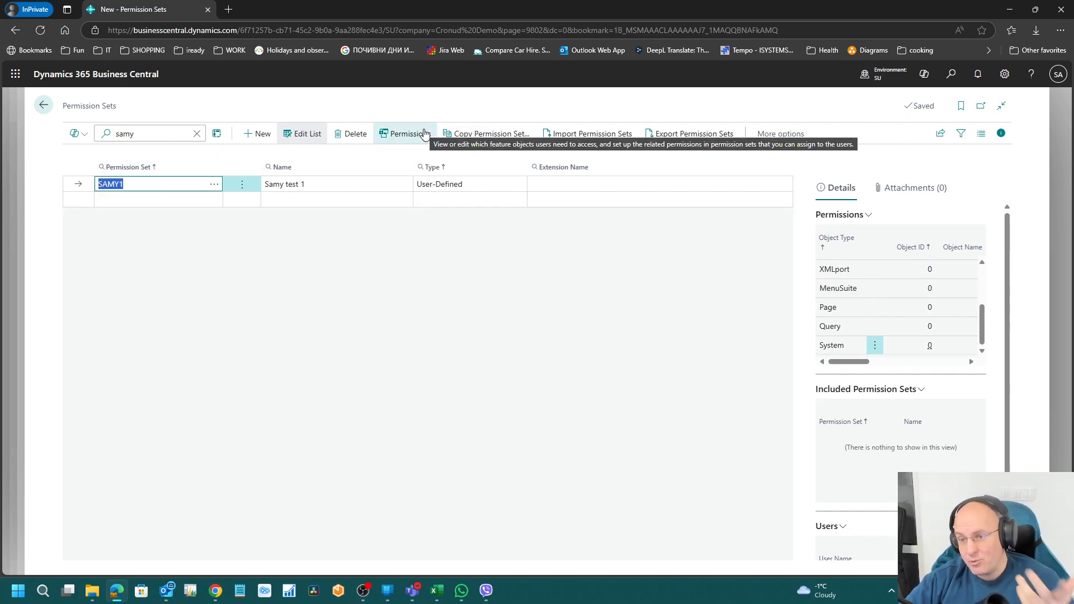
click(950, 78)
text(users)
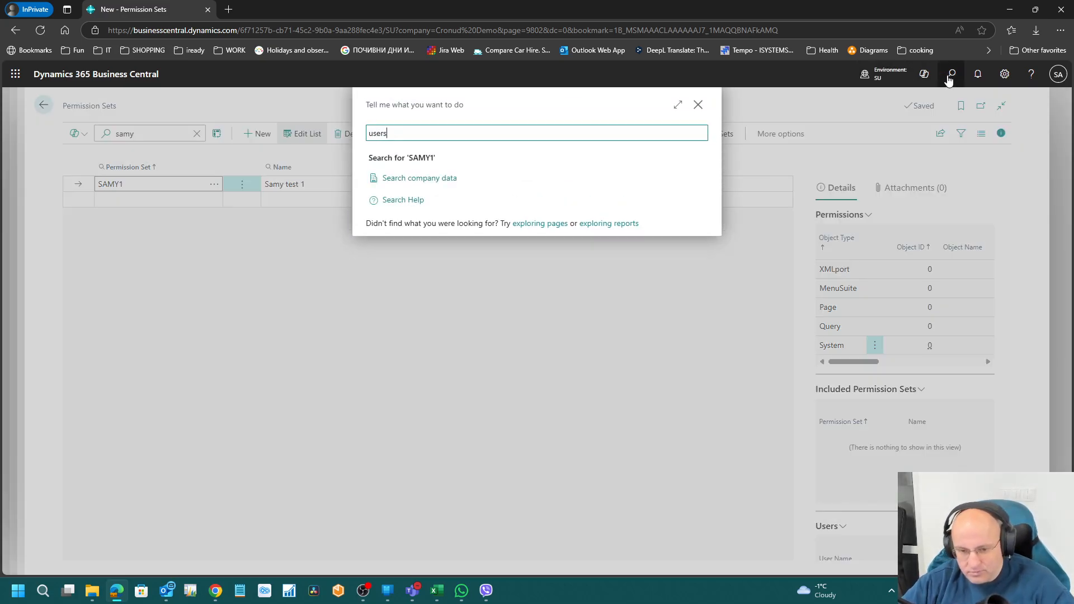
click(573, 310)
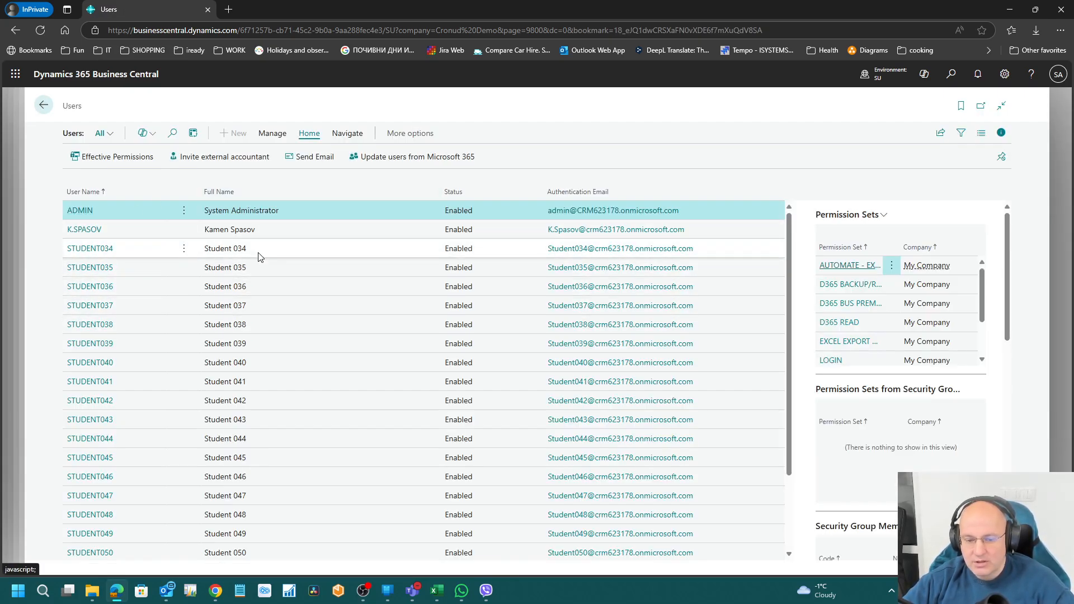
Step: Open STUDENT034's effective permissions full-page and inspect the Currency and Payment Terms rows granted via SUPER
click(258, 253)
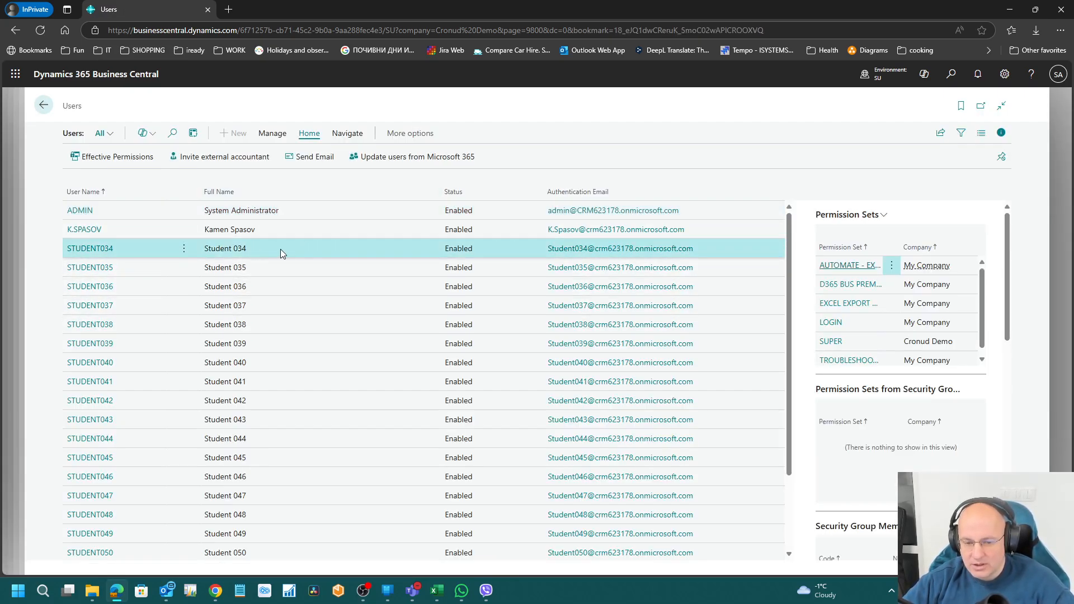
click(95, 161)
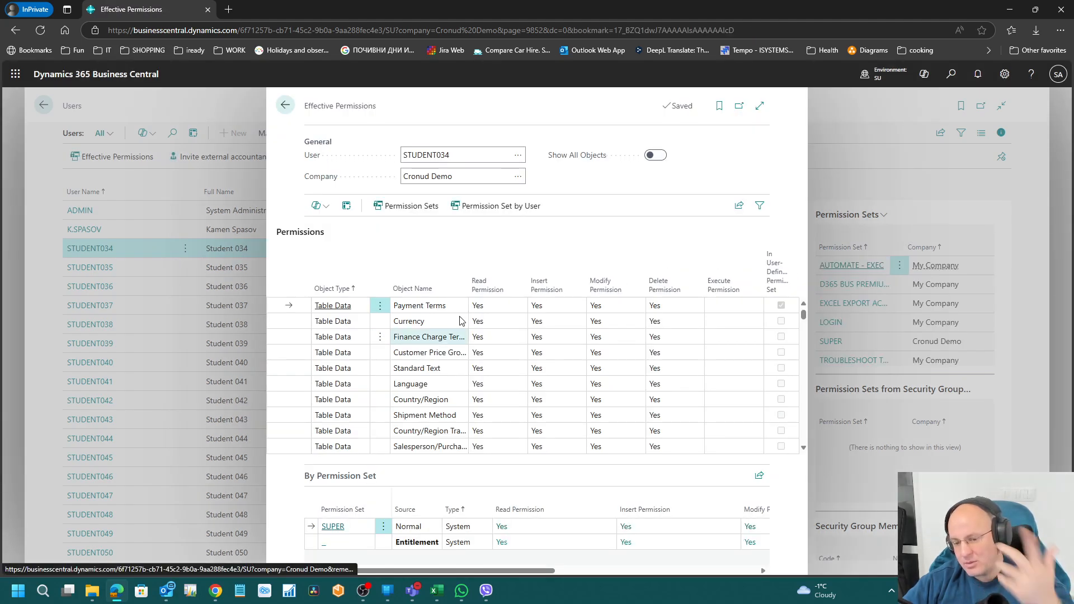
click(759, 106)
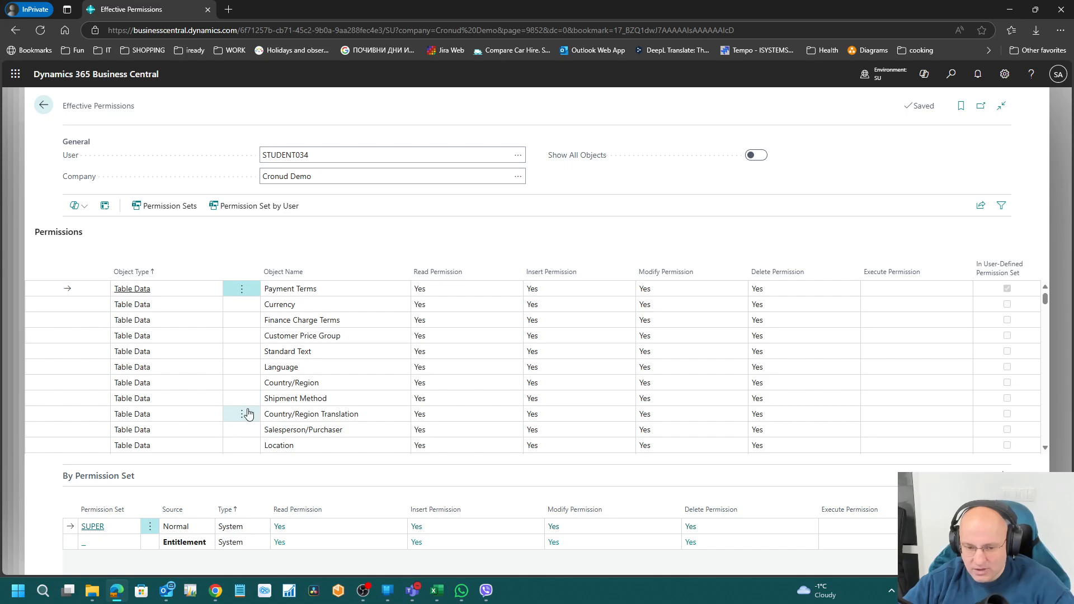
click(341, 312)
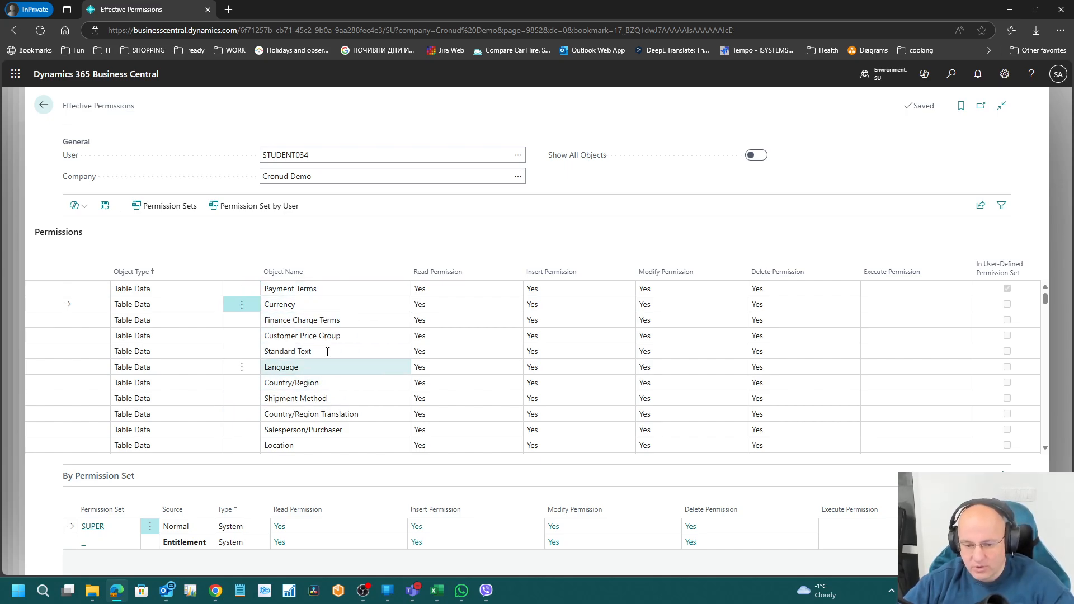
click(315, 290)
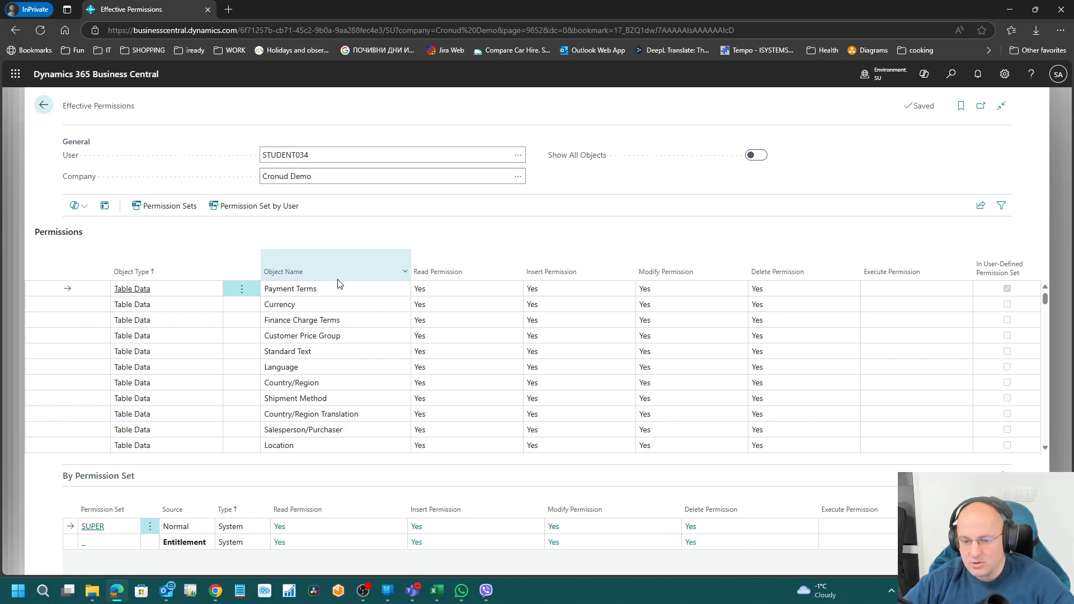
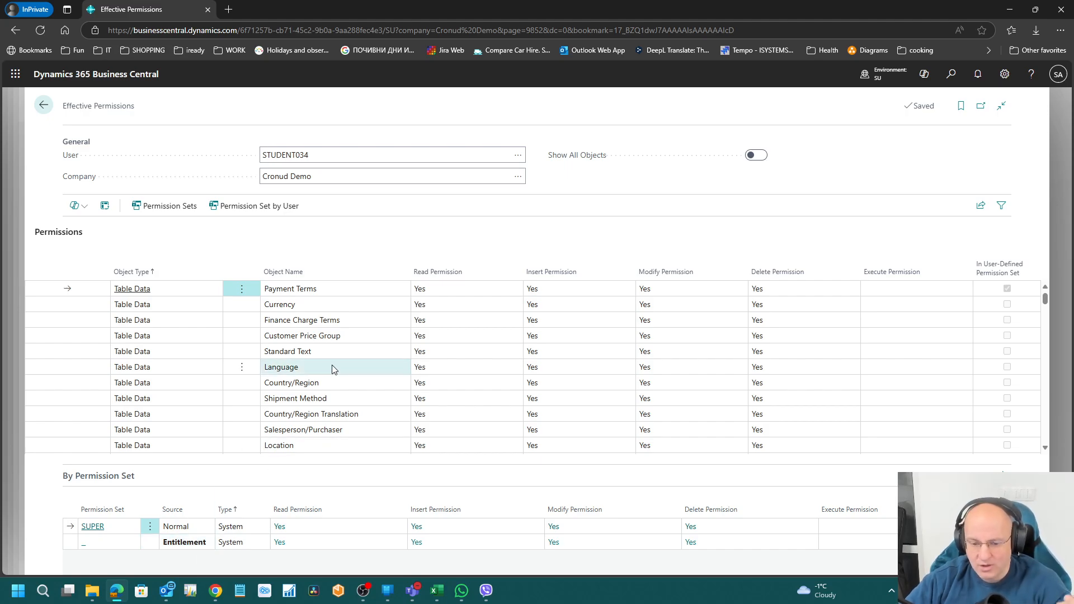
Step: Scroll STUDENT034's effective permissions, select the Currency row, then go back to Users
scroll(343, 383, down, 10)
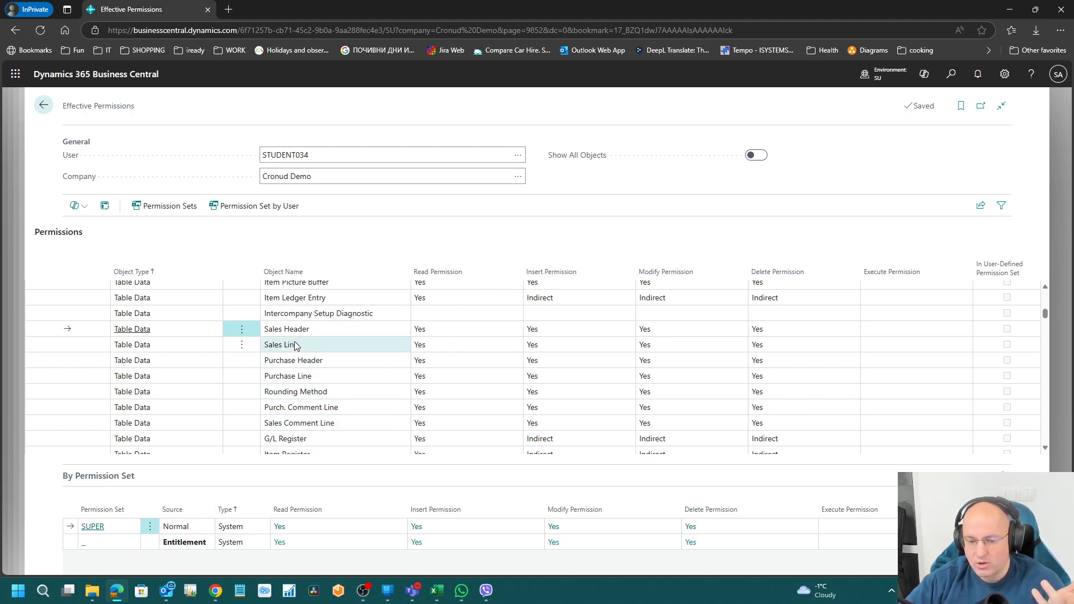
scroll(296, 353, up, 5)
click(315, 310)
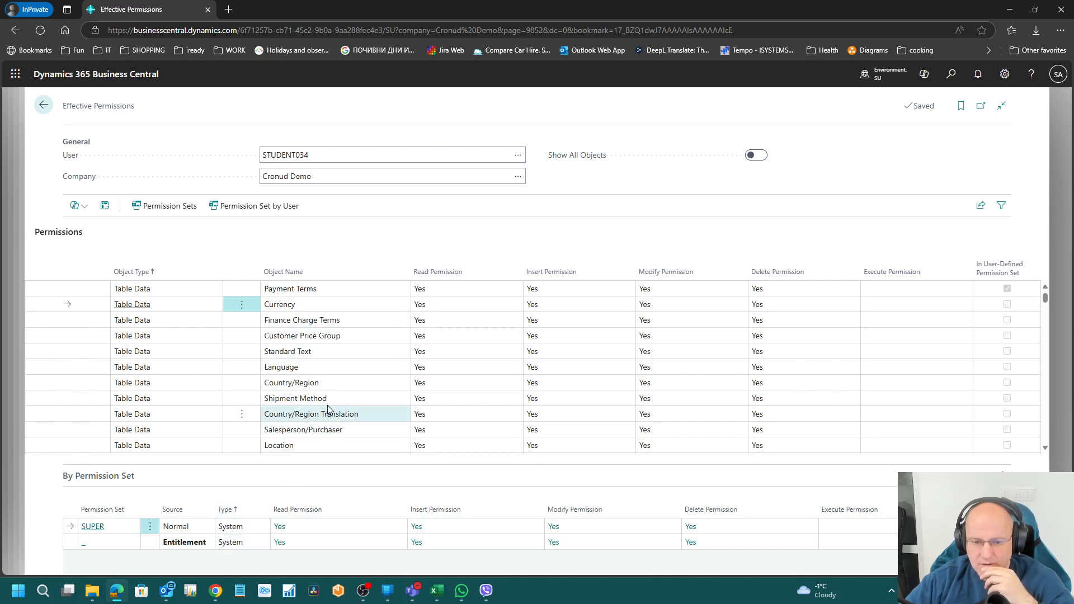
click(43, 105)
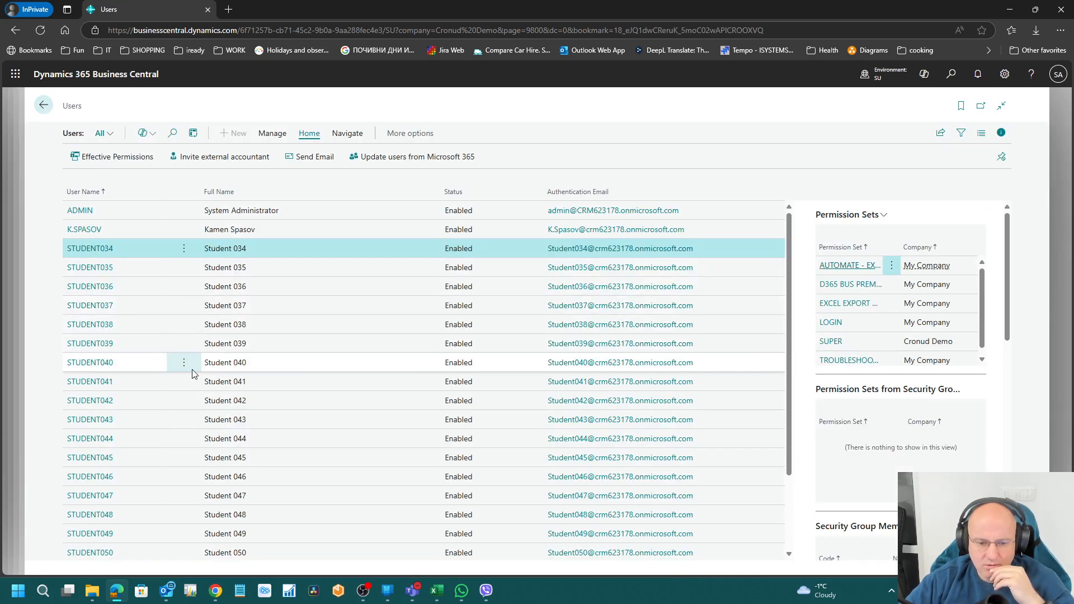
Step: Open Student 071's user card and display its Effective Permissions
scroll(211, 383, down, 3)
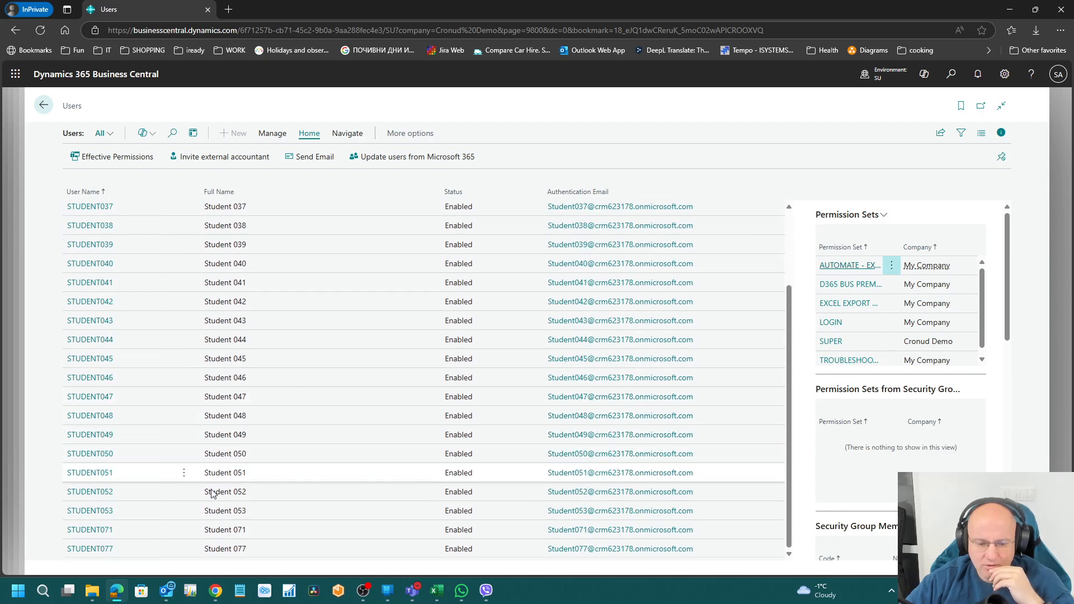
click(92, 530)
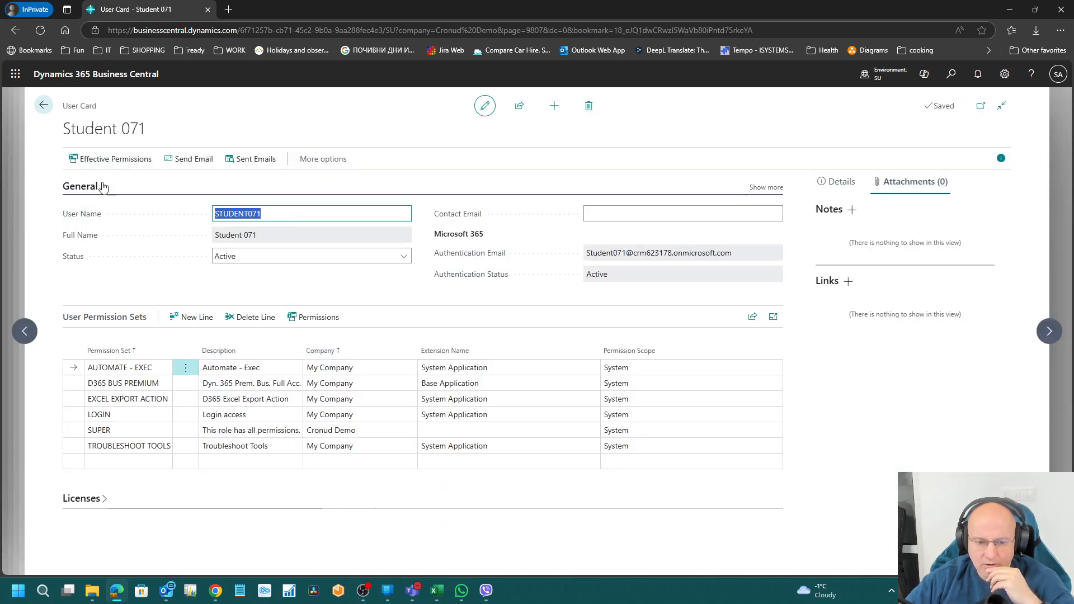
click(129, 164)
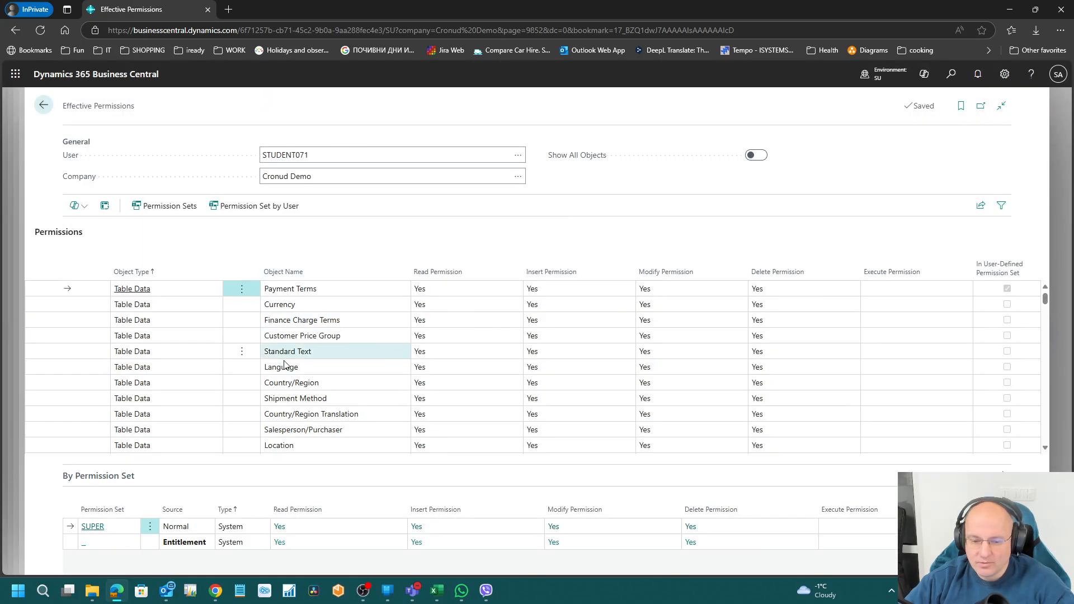
Step: Browse the Currency, Item Ledger Entry and Item permission rows, then return to the user card
click(322, 306)
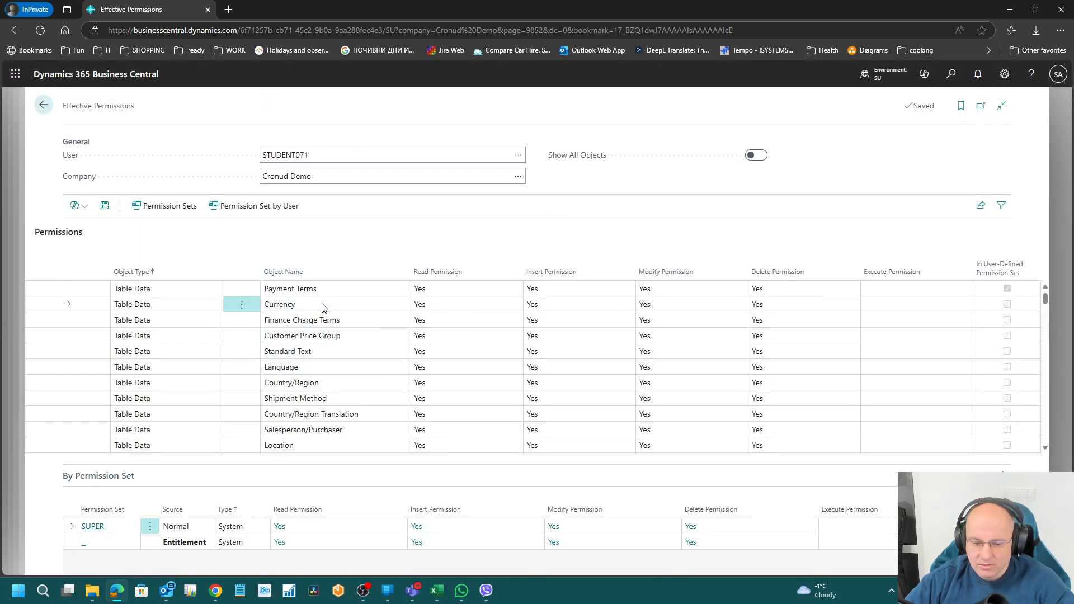
key(Down)
key(Down)
key(Down)
key(Down)
key(Down)
key(Down)
key(Down)
key(Down)
key(Down)
key(Down)
key(Down)
key(Down)
key(Down)
key(Down)
key(Down)
key(Down)
key(Down)
key(Down)
key(Down)
key(Down)
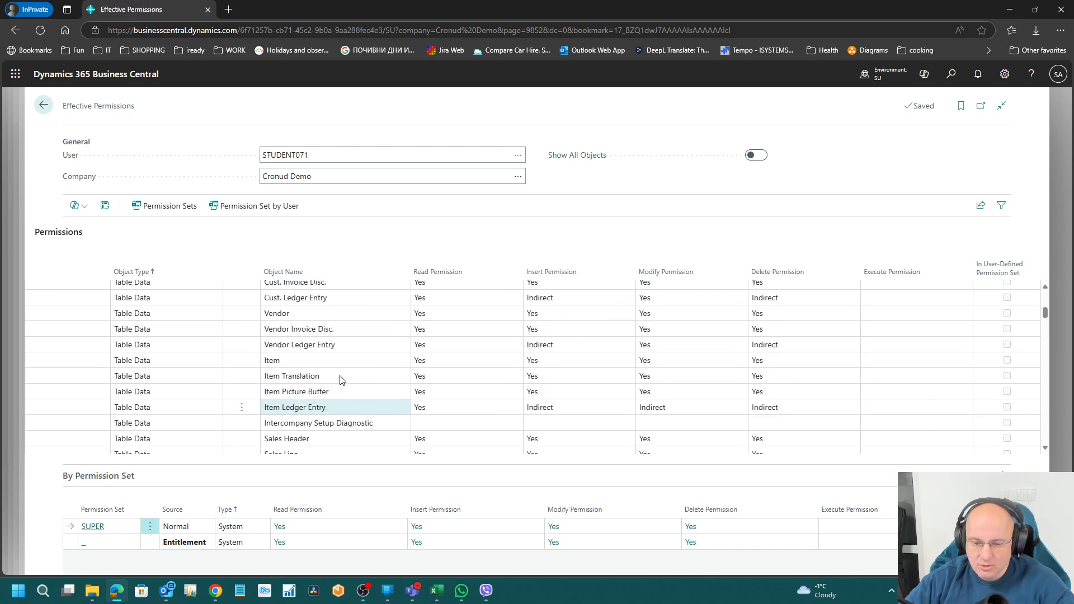
scroll(341, 380, up, 2)
click(316, 432)
click(314, 419)
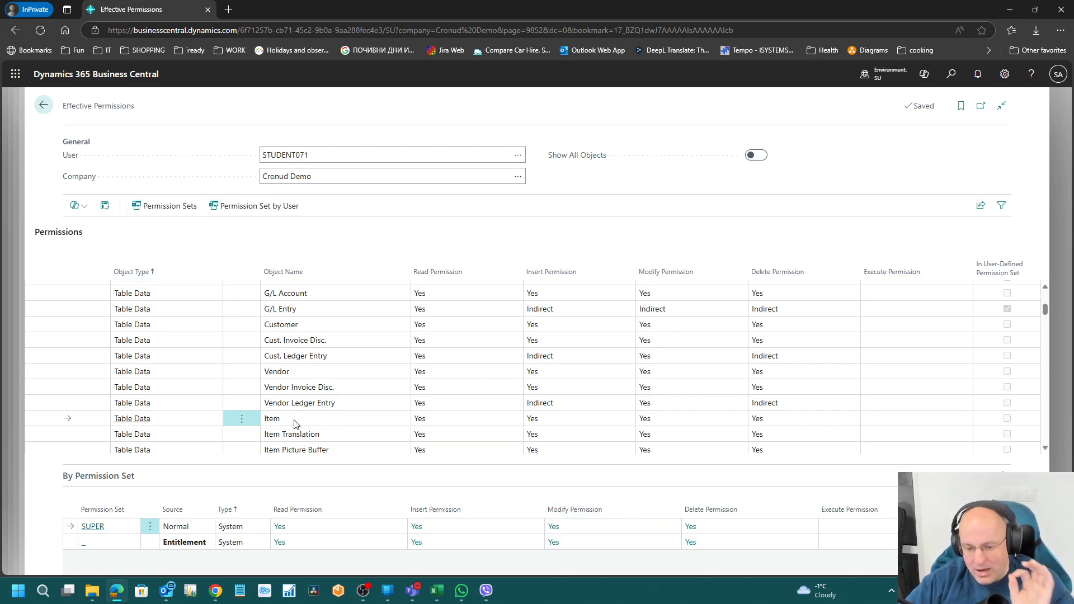
click(45, 106)
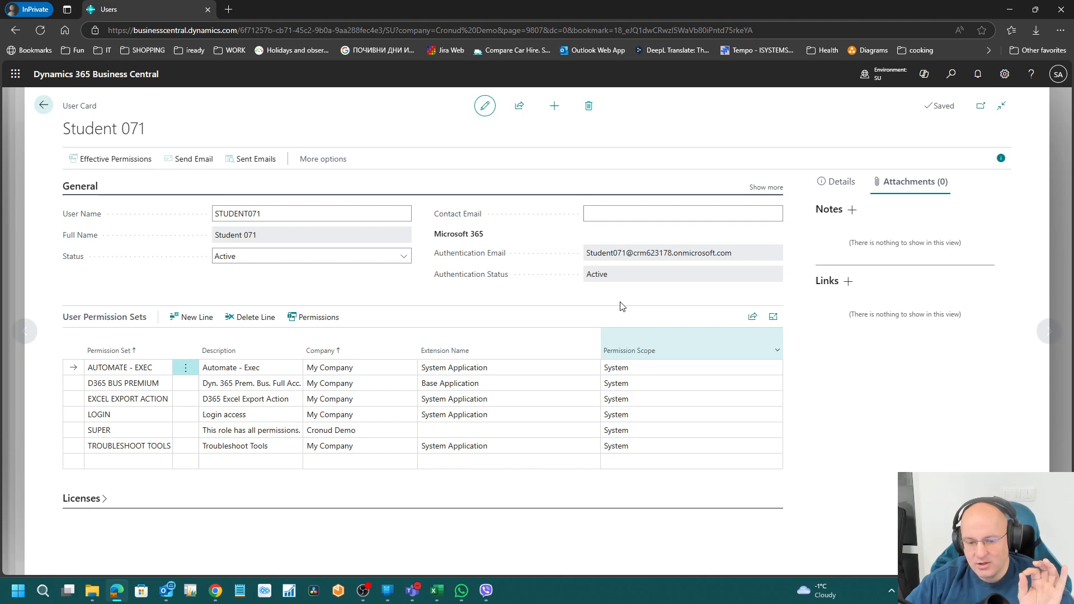
Step: Select LOGIN and SUPER, then arrow through the assigned sets up to D365 BUS PREMIUM
click(252, 415)
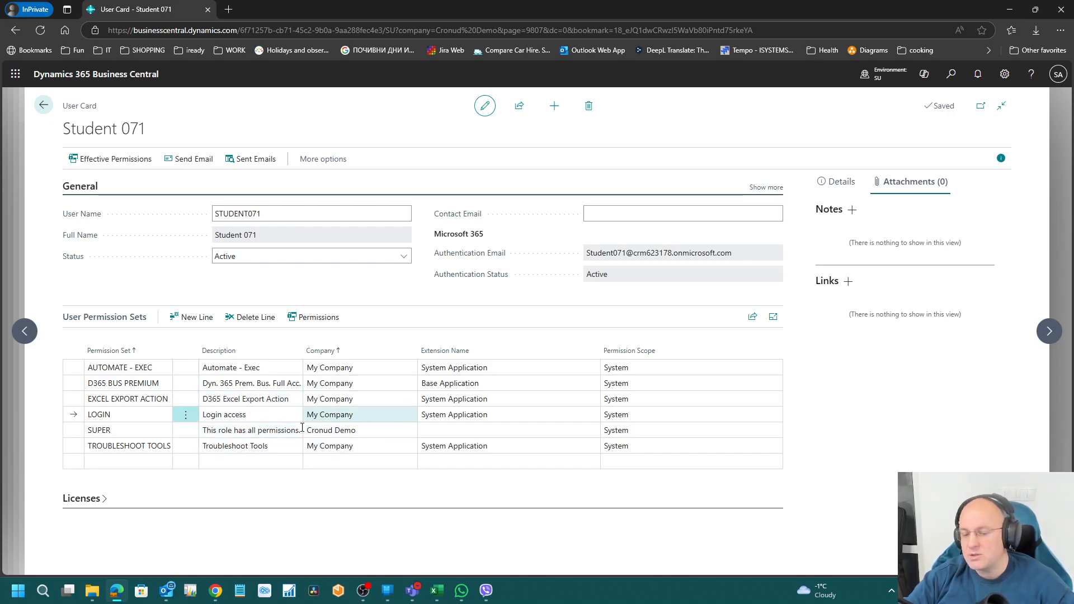
click(326, 464)
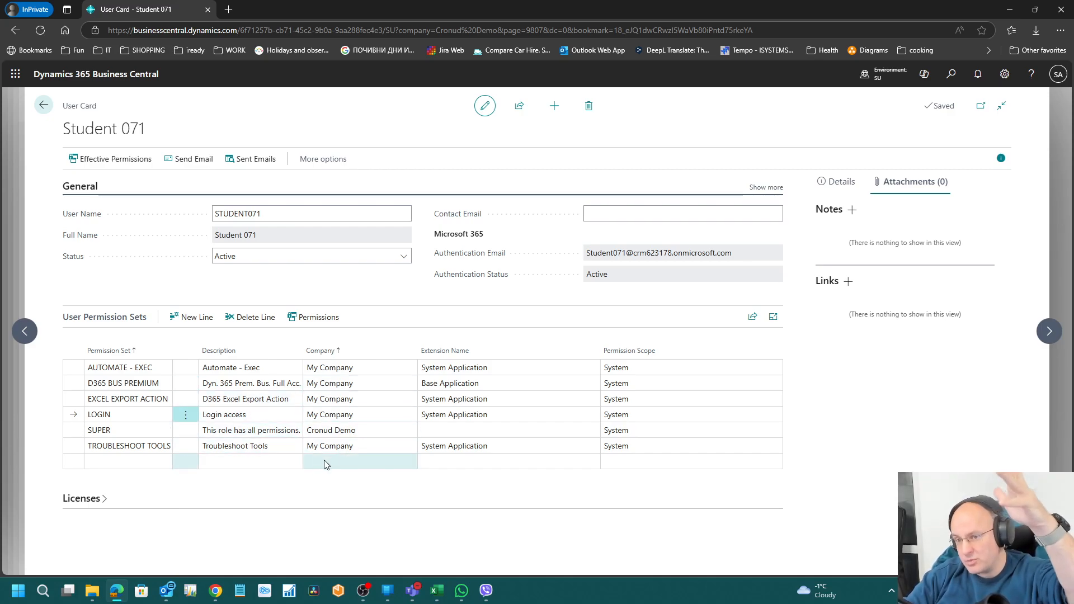
click(126, 431)
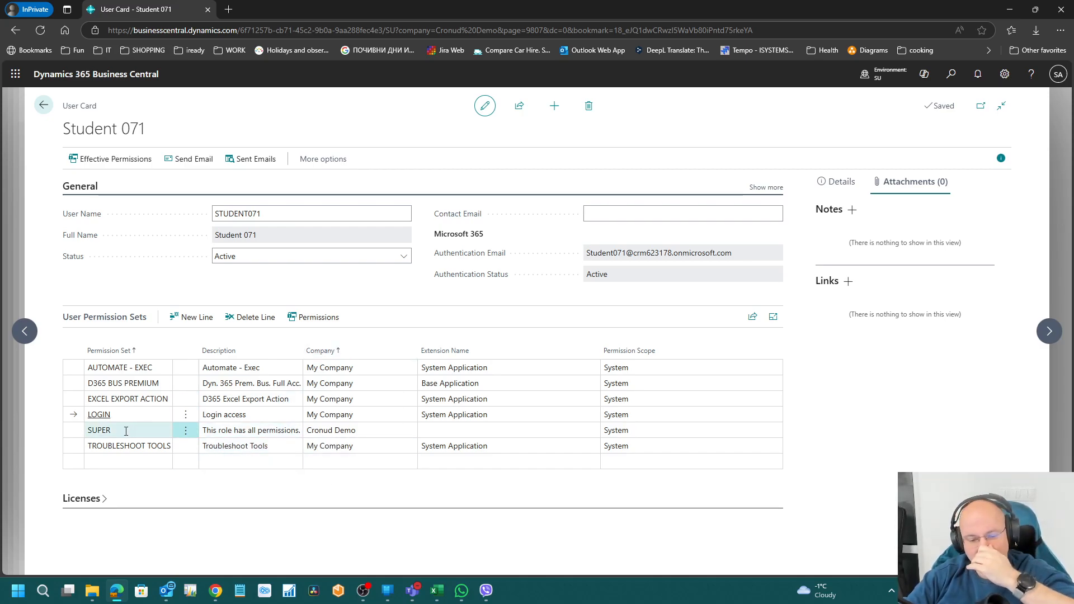
click(118, 427)
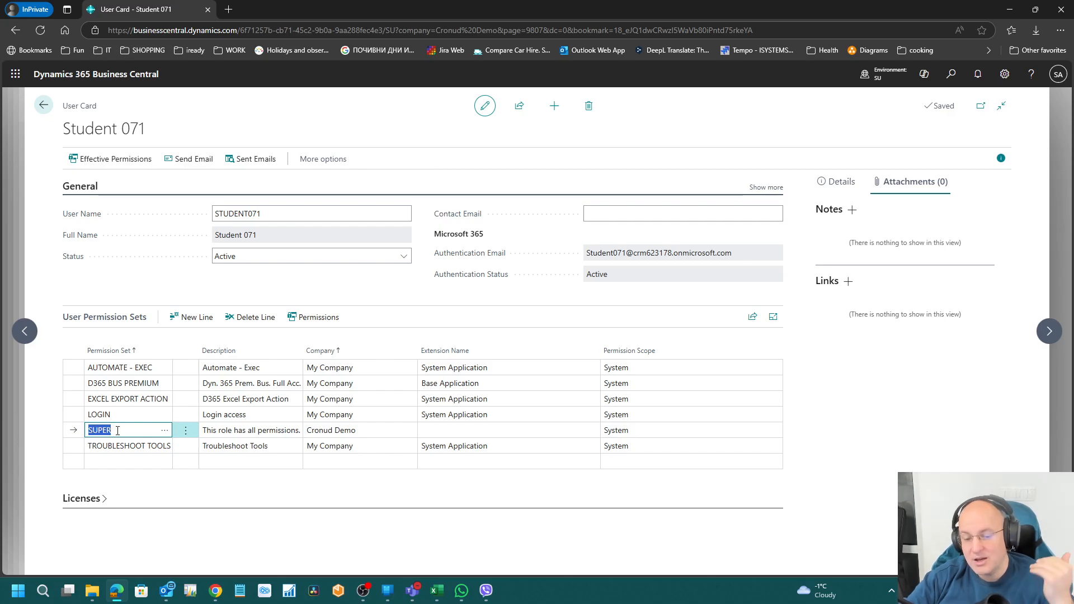
key(Up)
key(Up)
key(Up)
key(Up)
key(Down)
key(Down)
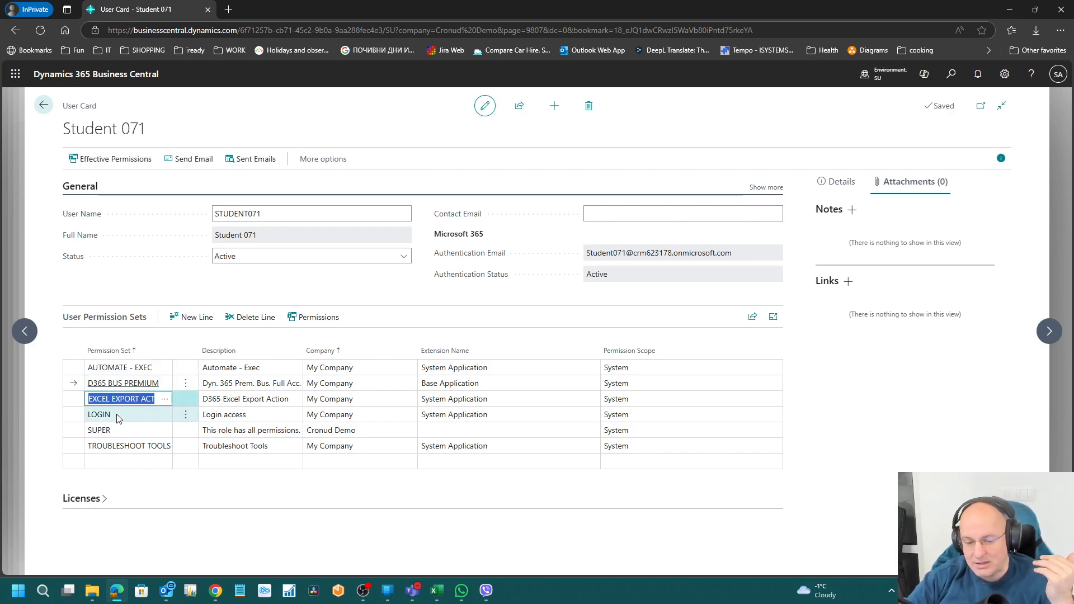
key(Down)
key(Up)
key(Up)
key(Up)
key(Down)
key(Down)
key(Down)
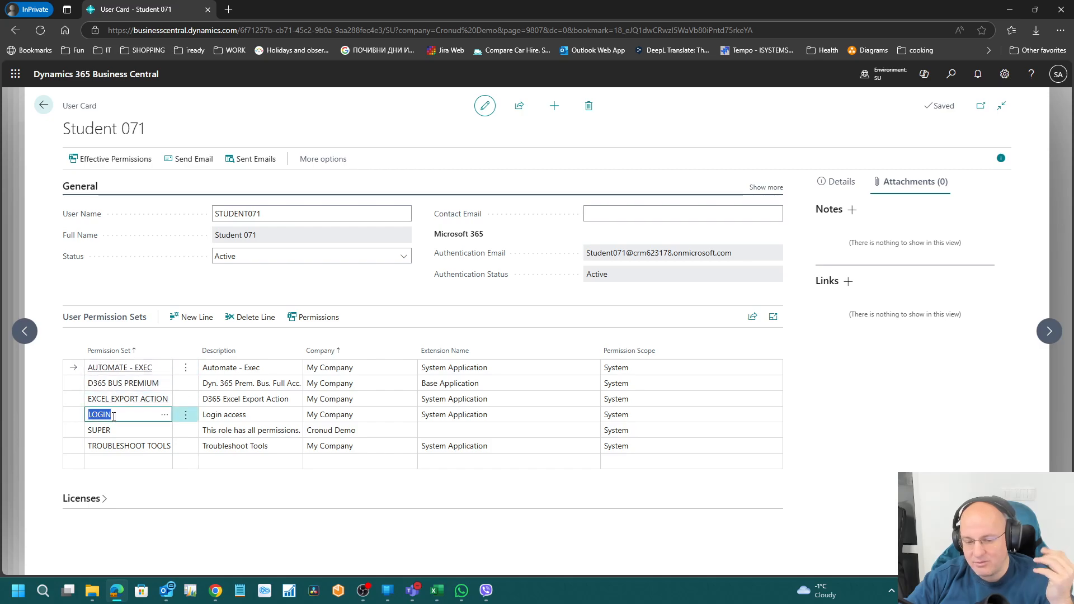
key(Up)
key(Up)
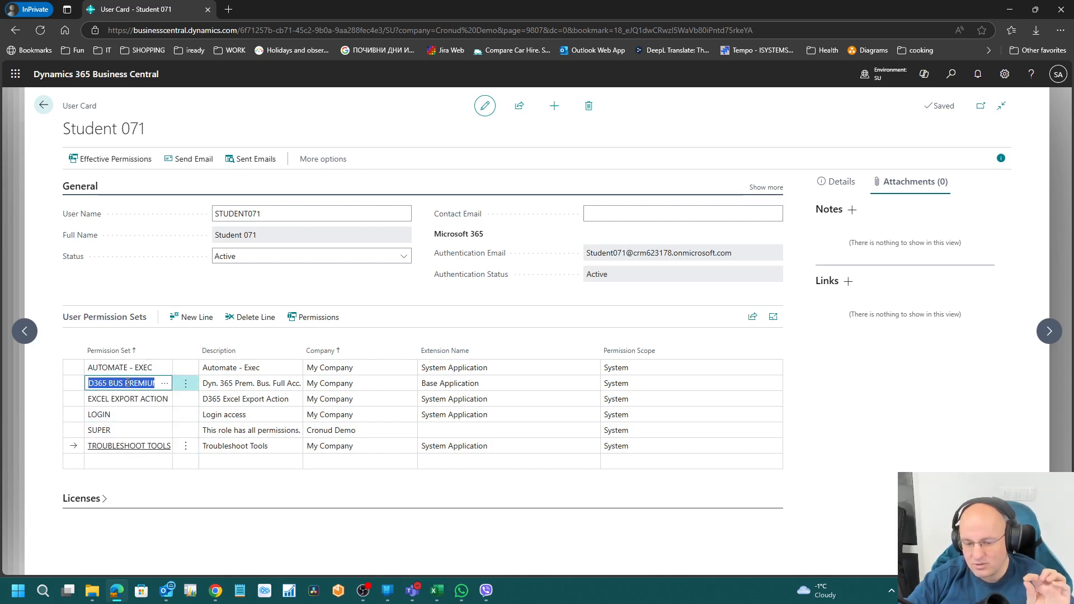
key(Up)
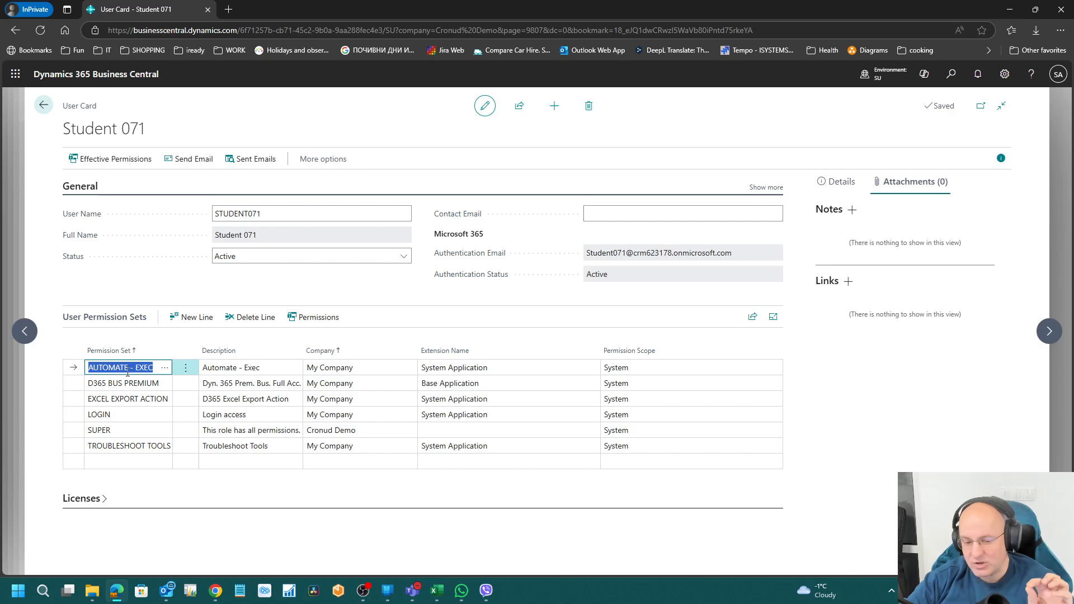
Step: Click through the entries from SUPER up to AUTOMATE - EXEC, ending on LOGIN
click(123, 430)
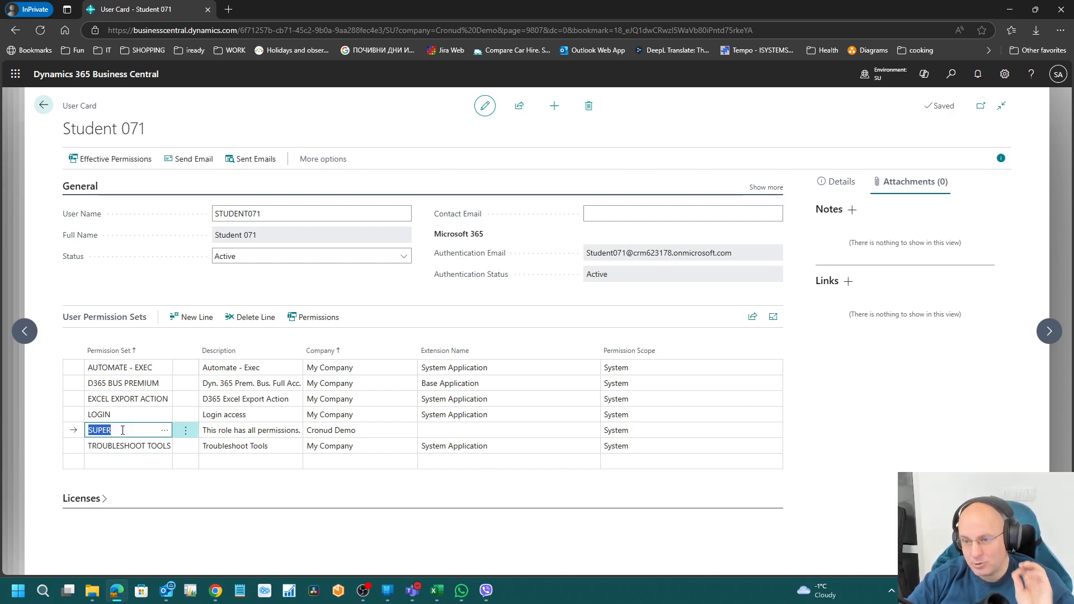
click(127, 403)
click(125, 384)
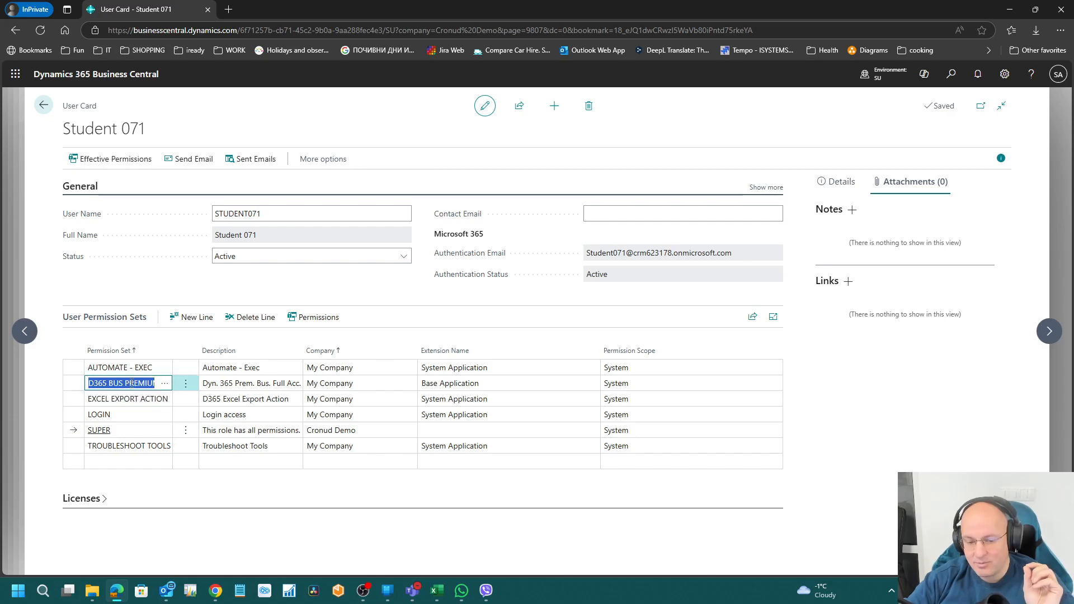
click(122, 369)
click(121, 400)
click(115, 417)
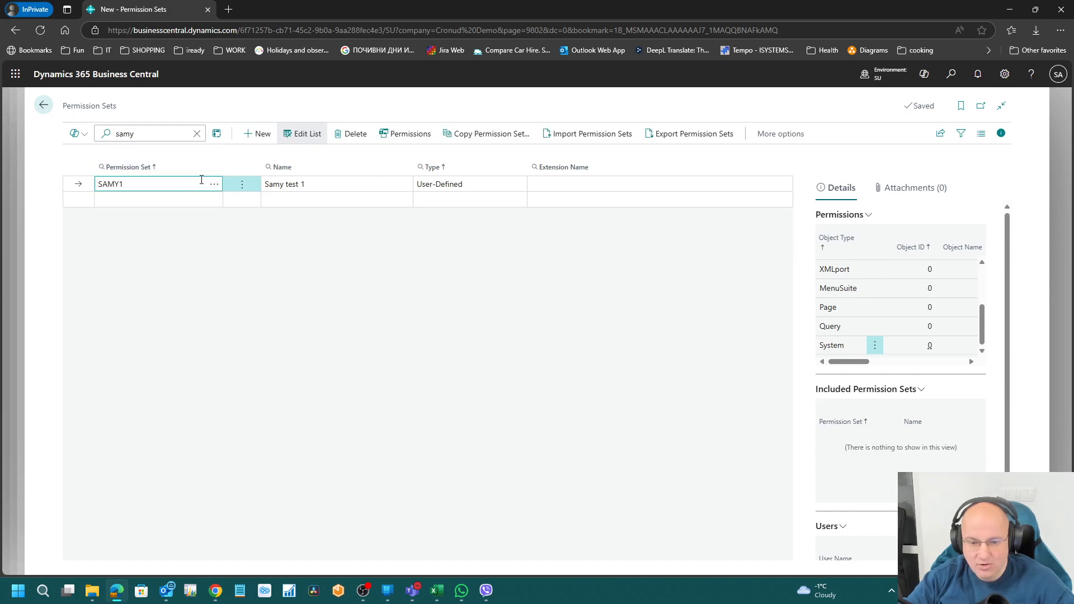
Step: Open SAMY1 and include RESOURCES - READ after SUPER is refused as an inclusion
click(409, 134)
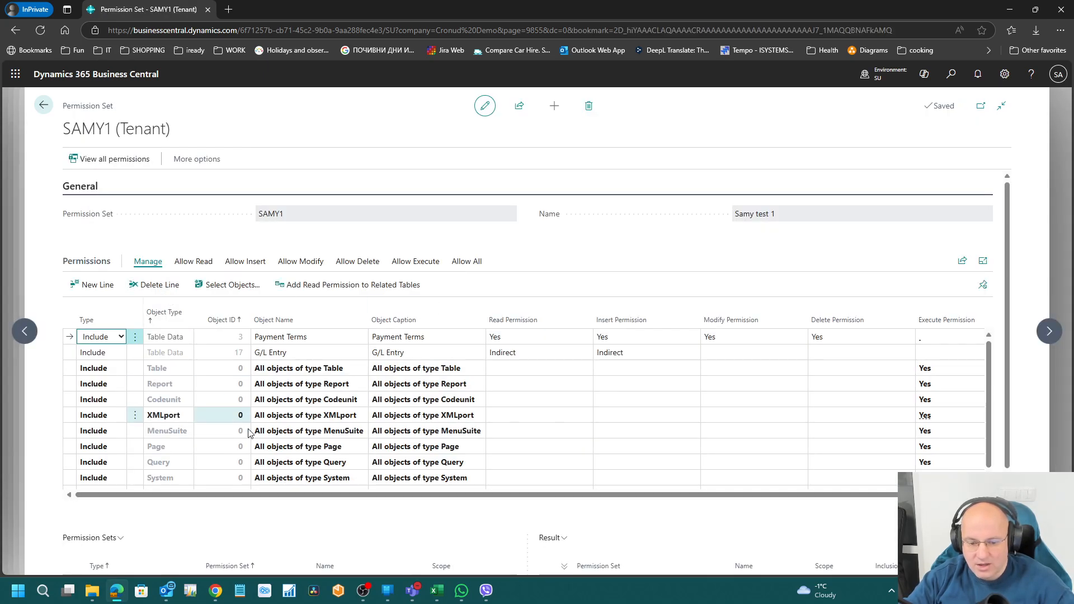
scroll(250, 434, down, 3)
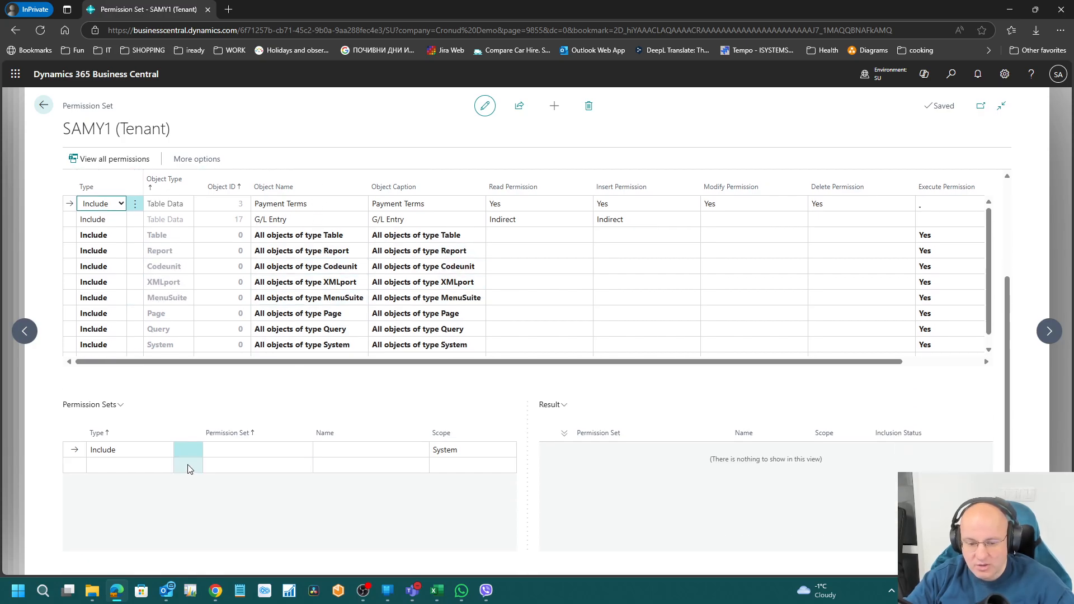
click(267, 451)
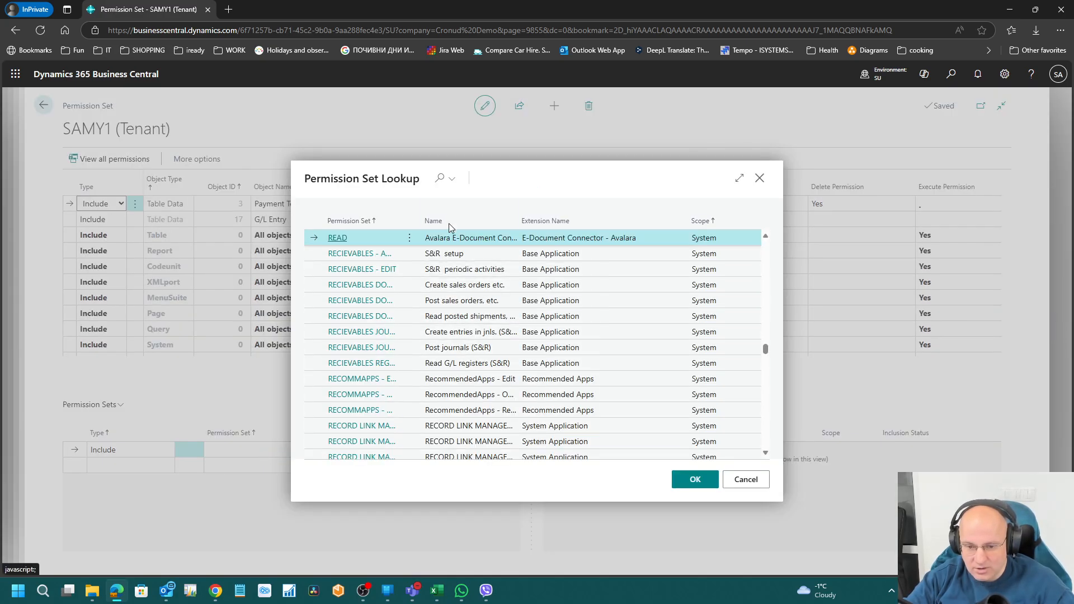
click(439, 179)
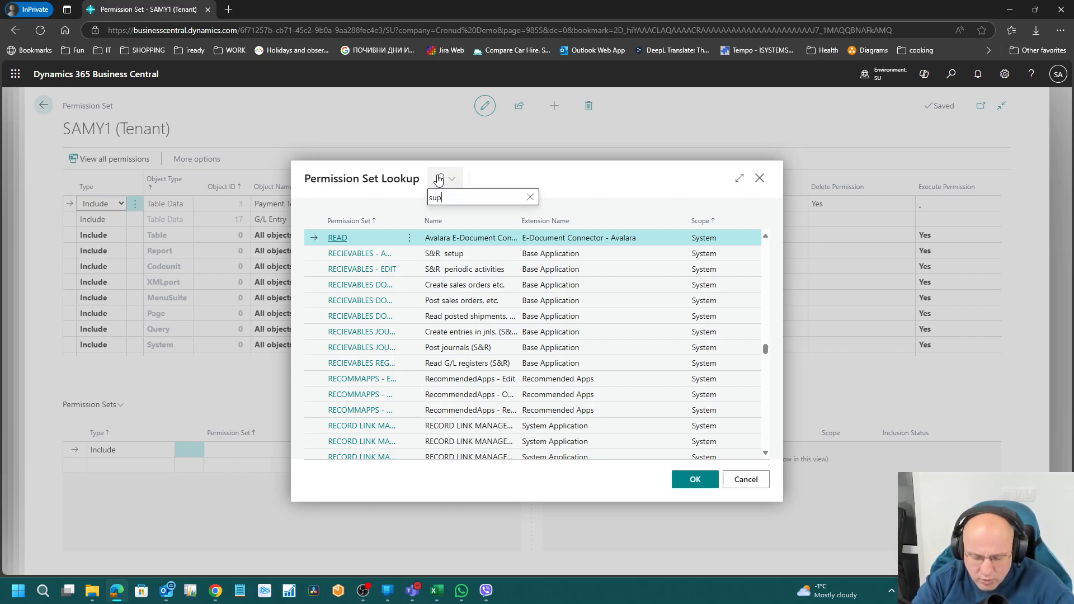
click(695, 480)
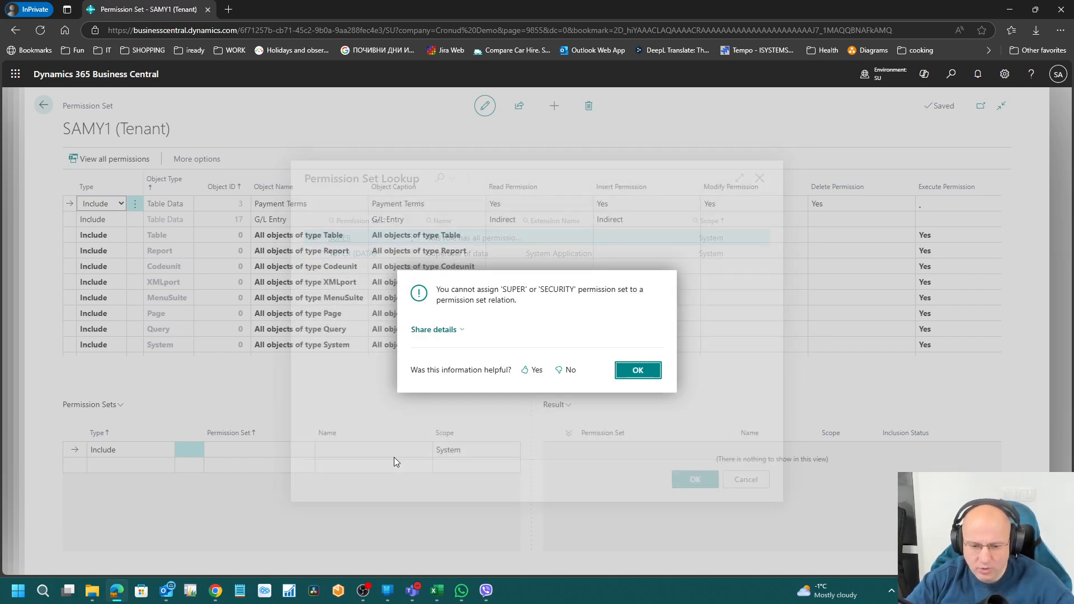
click(637, 370)
click(303, 456)
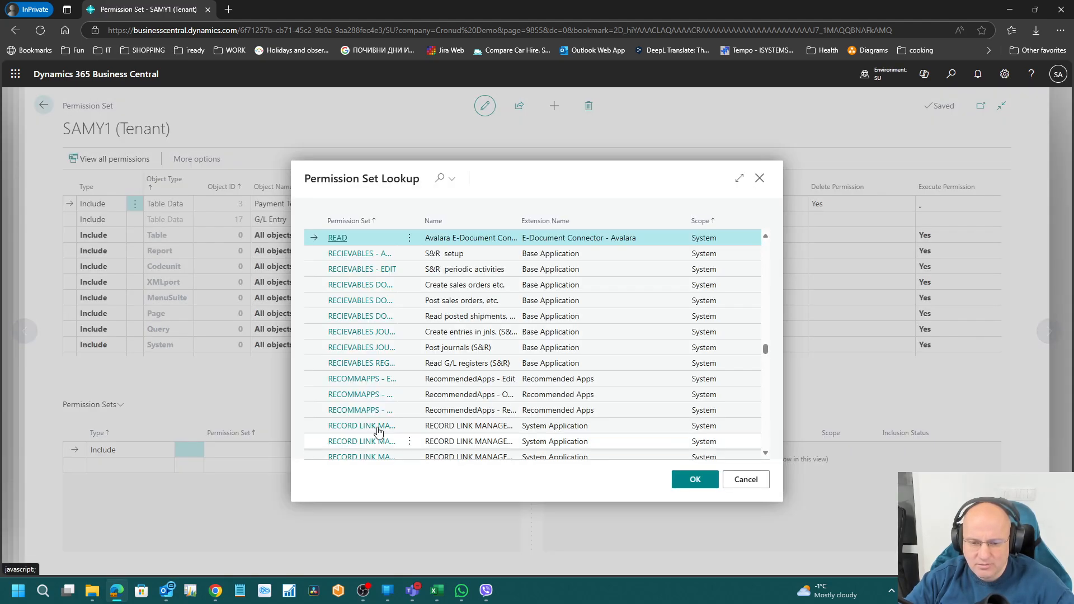
scroll(474, 317, down, 5)
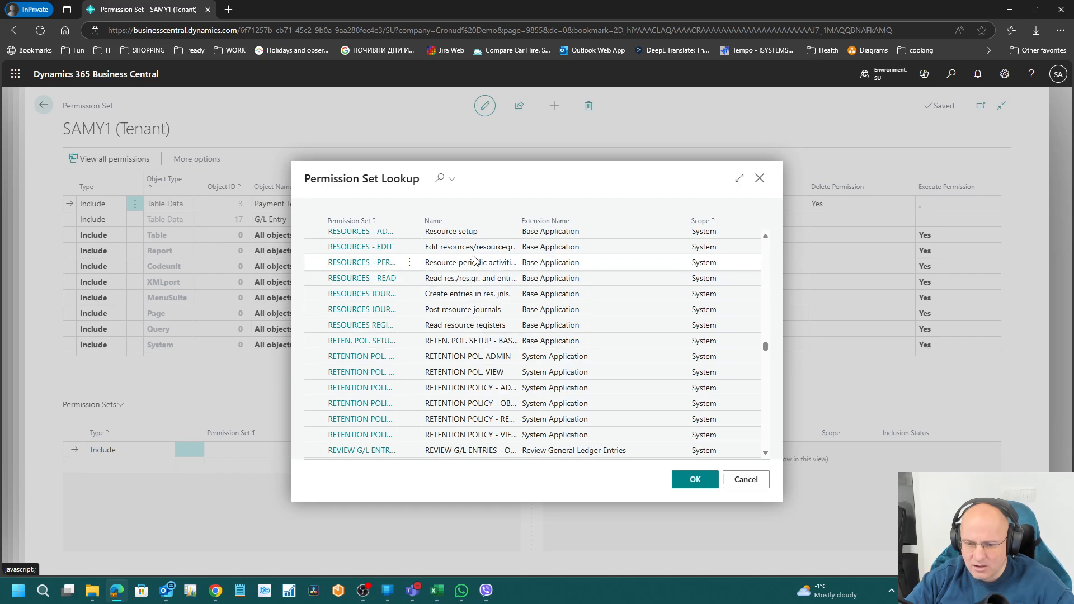
click(448, 279)
click(695, 481)
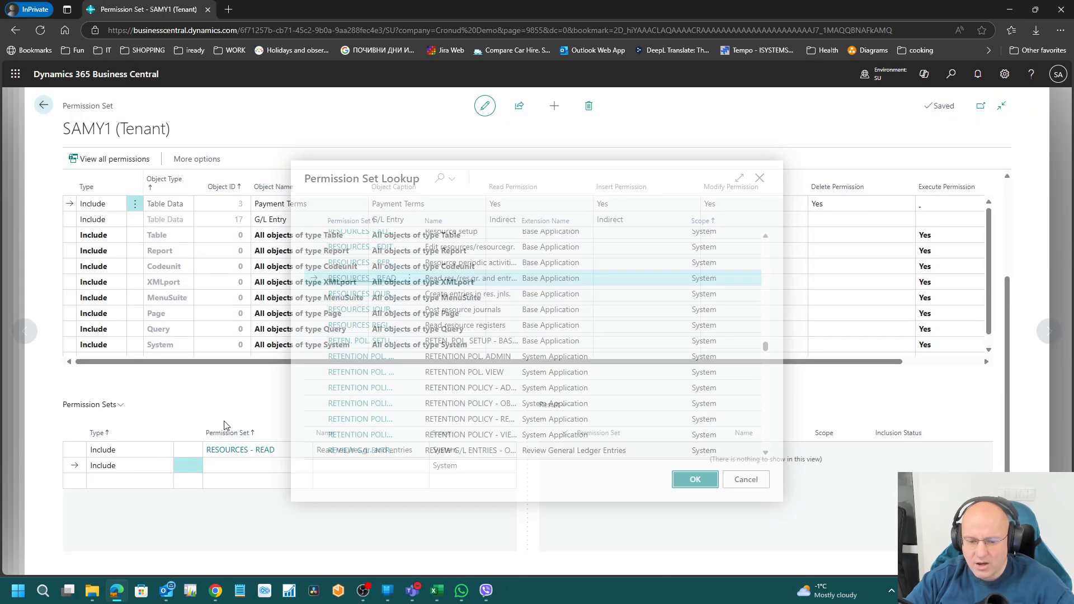
Step: Add an Exclude line for the RECIEVABLES - ADMIN permission set in SAMY1
click(146, 467)
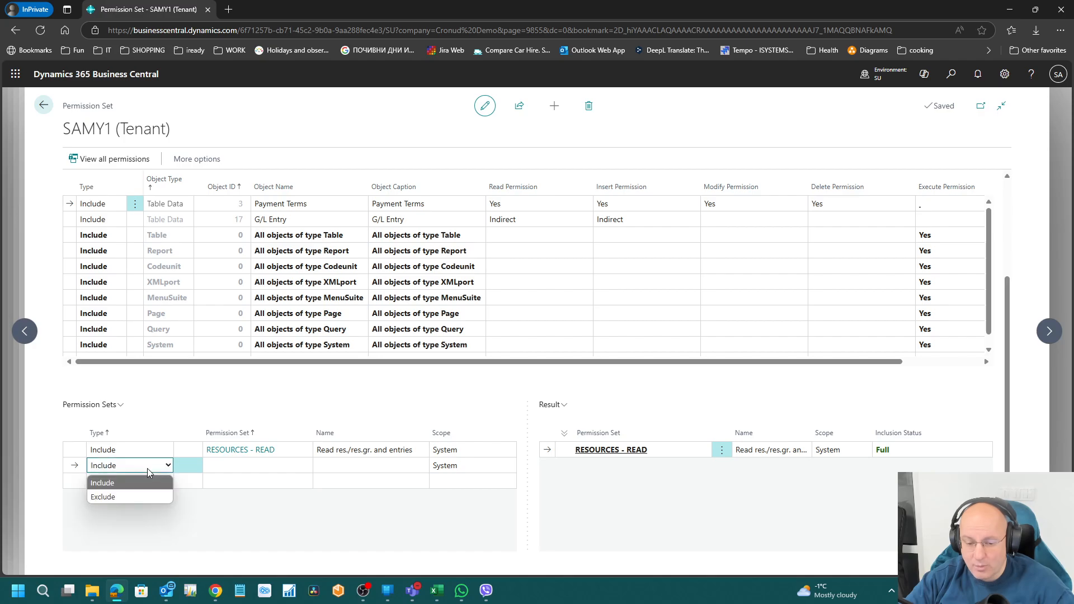
click(146, 496)
click(305, 466)
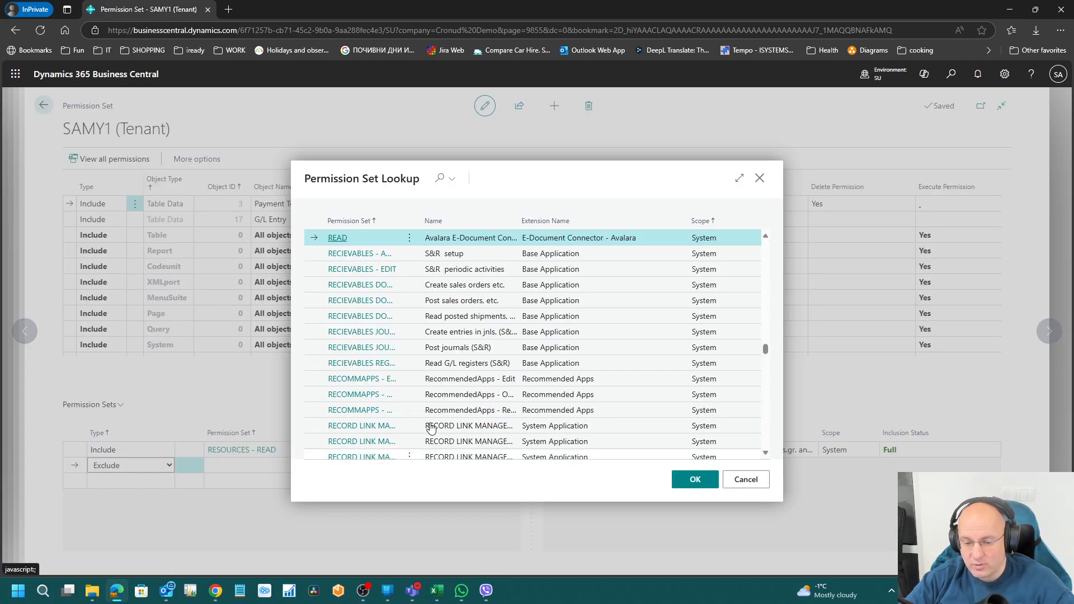
click(455, 257)
click(695, 481)
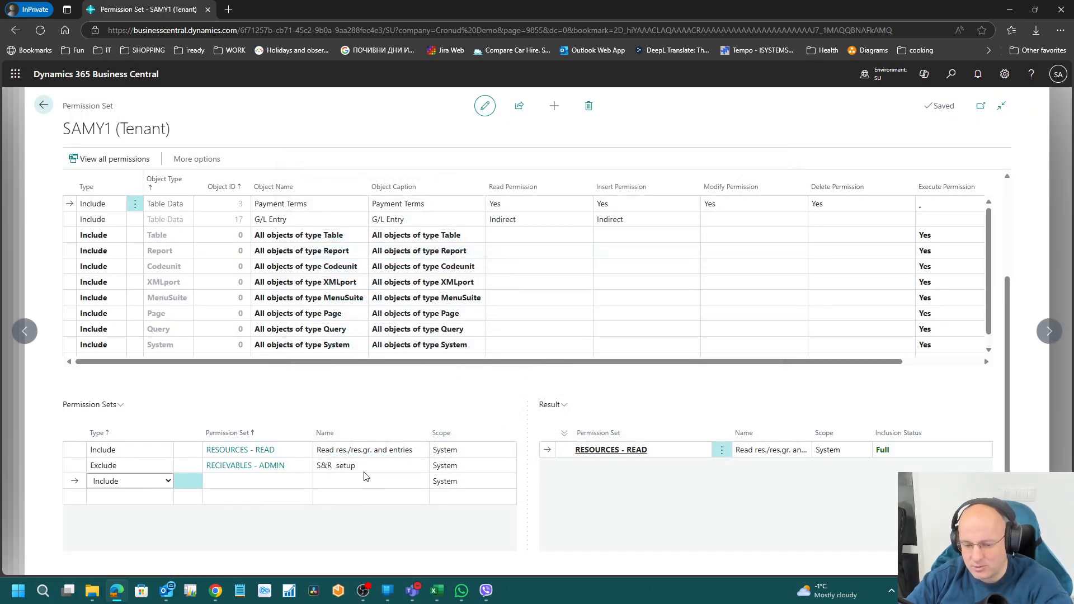
Step: Delete the RESOURCES - READ line from SAMY1
click(391, 469)
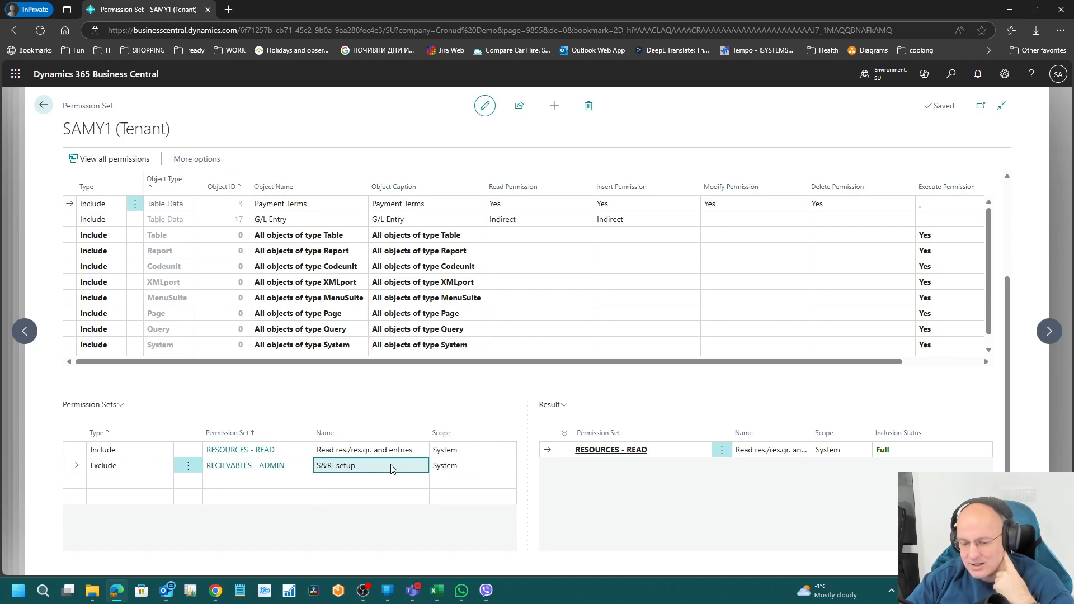
click(356, 456)
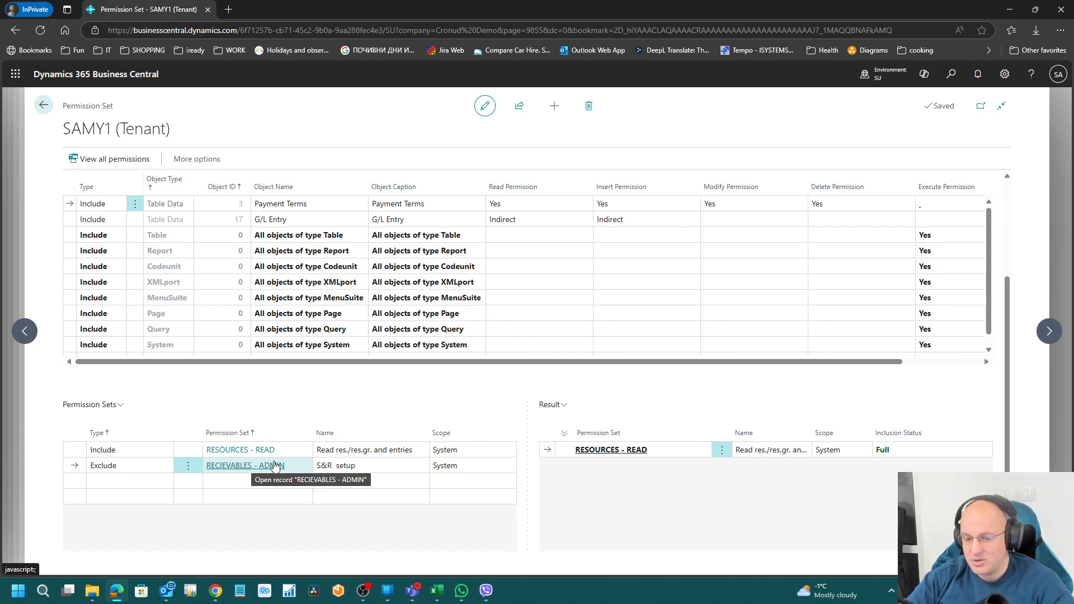
drag(54, 129, 171, 129)
click(345, 449)
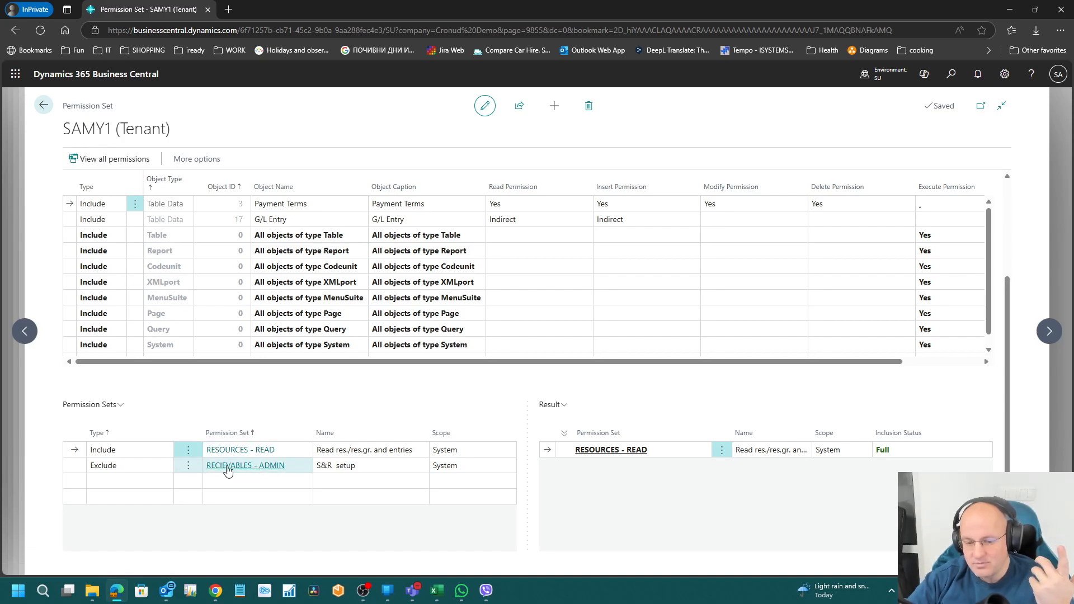
click(189, 451)
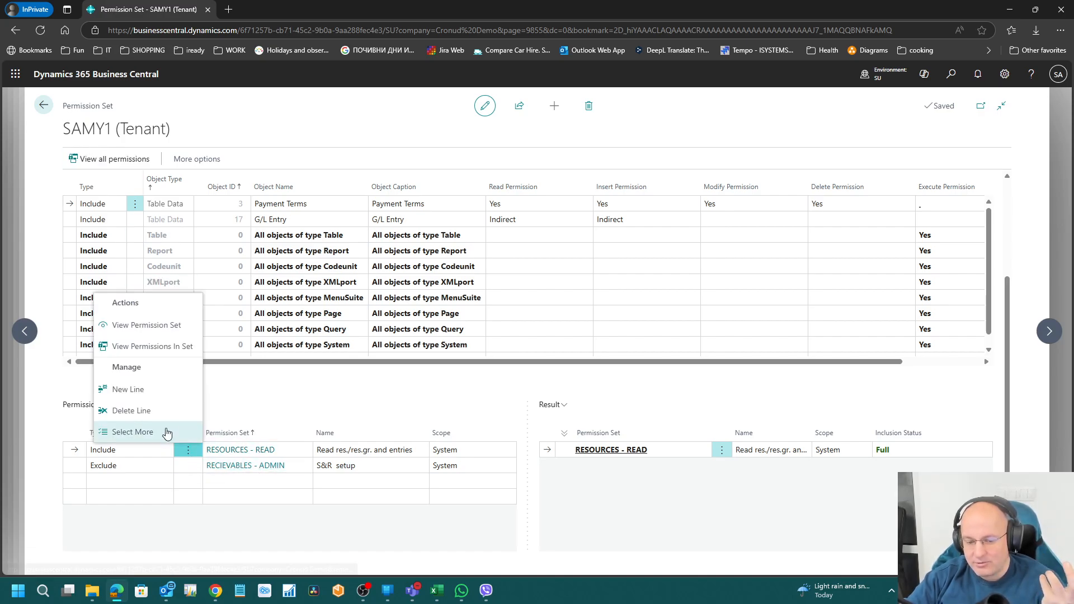
click(165, 409)
click(605, 358)
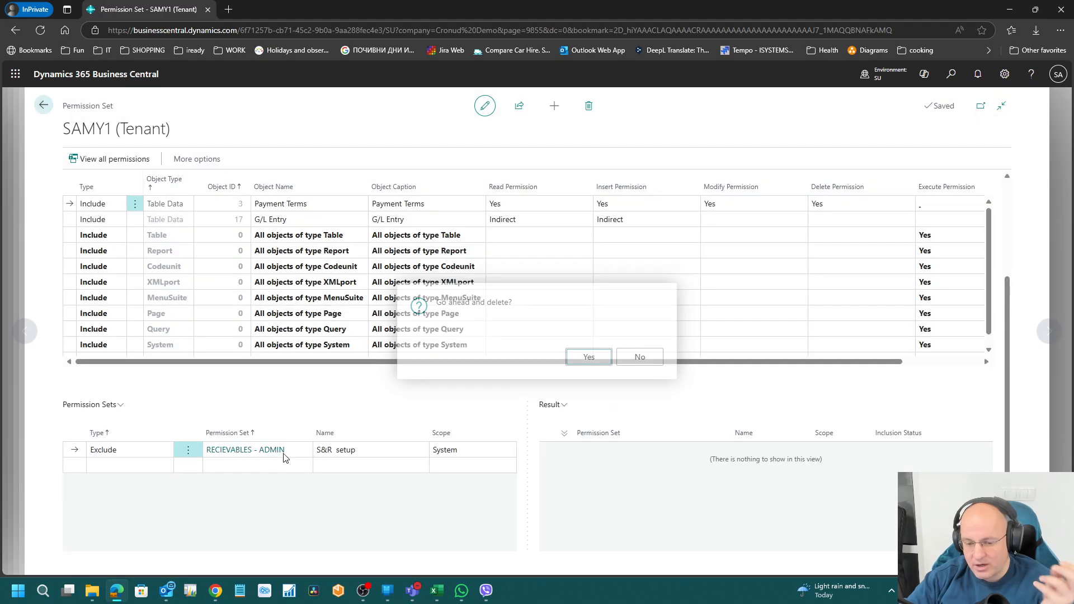
Step: Delete the RECIEVABLES - ADMIN line and close the SAMY1 card
click(193, 455)
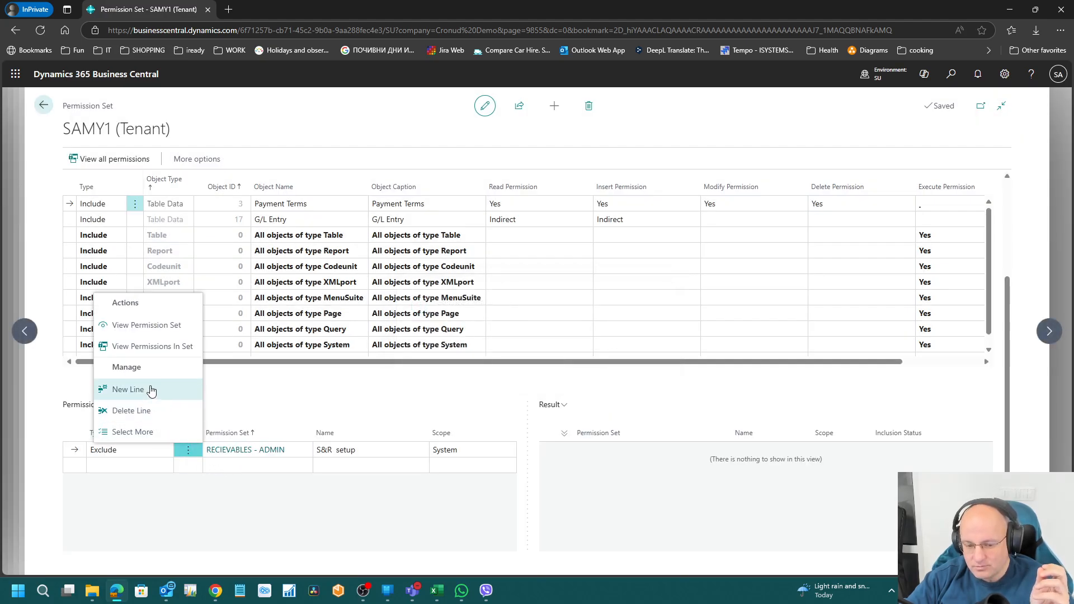
click(148, 410)
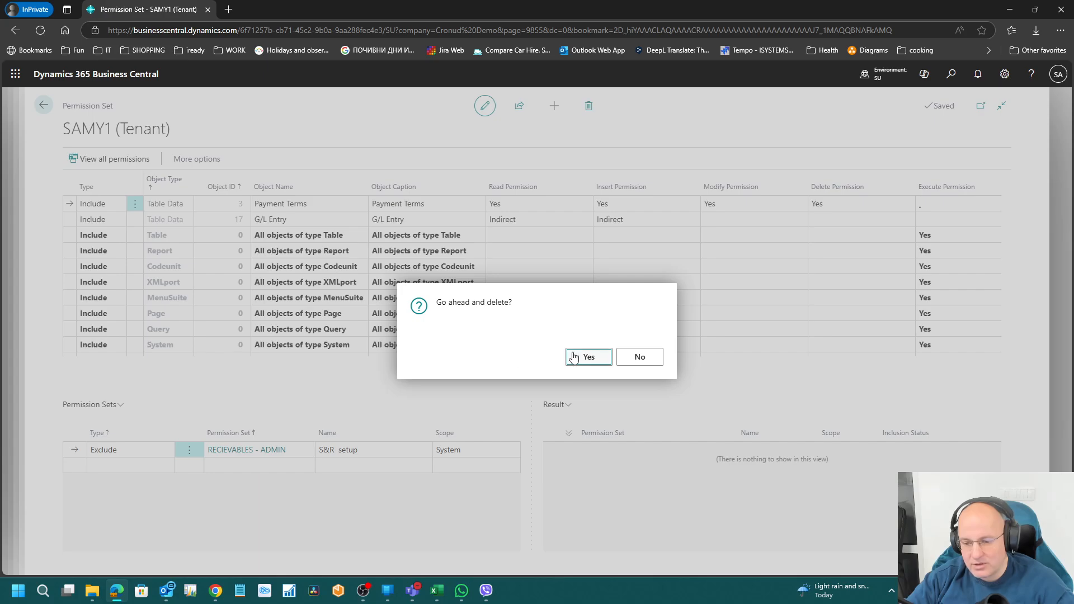
click(573, 358)
click(44, 106)
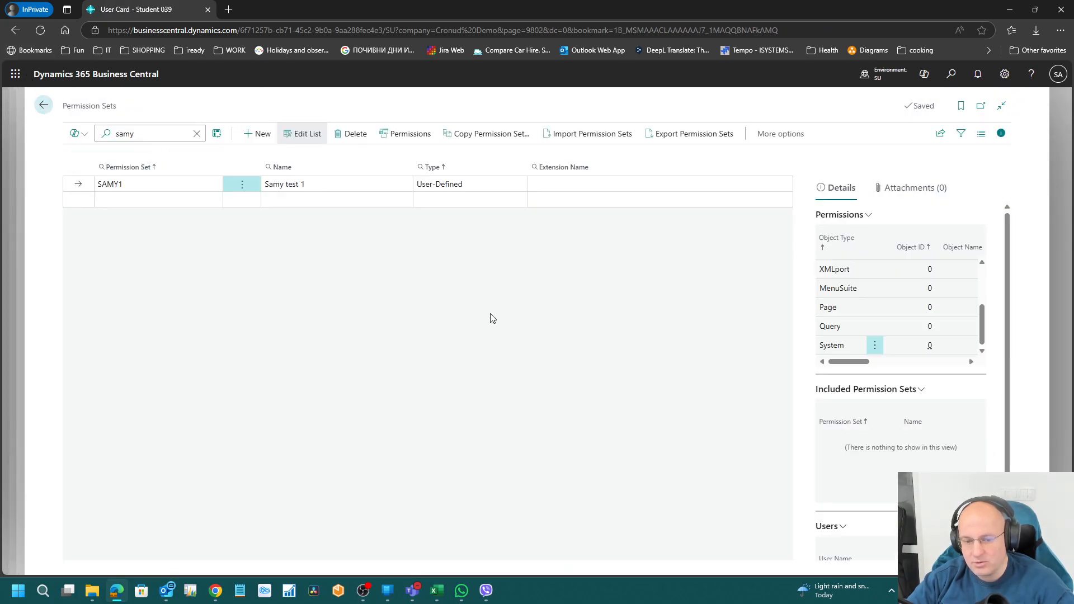
Step: Return to the user card and point out the D365 BUS PREMIUM and SUPER permission sets
key(Escape)
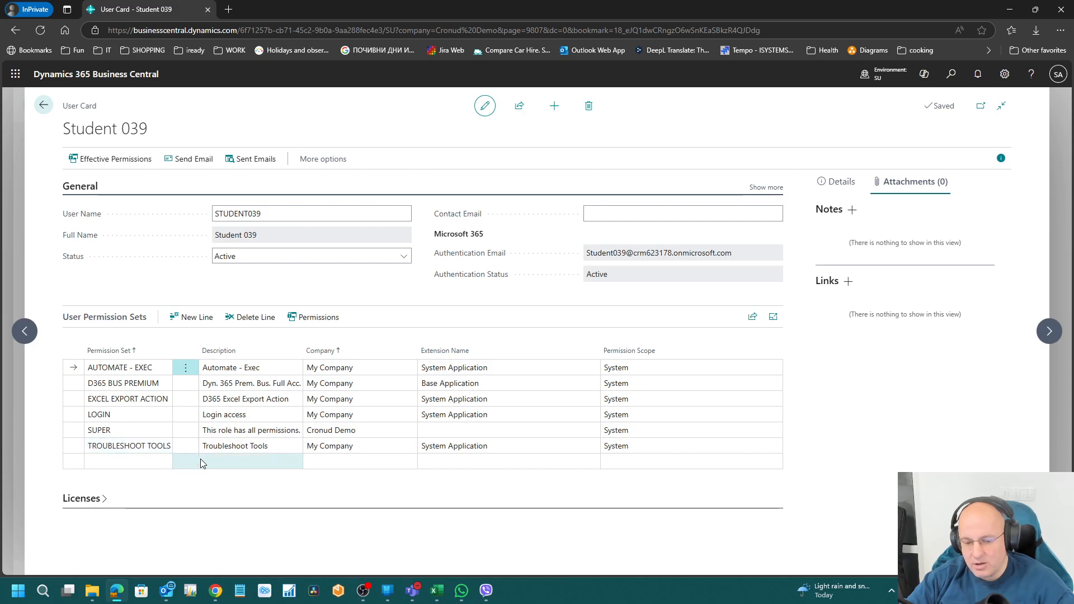
click(111, 416)
click(115, 385)
click(119, 399)
click(129, 431)
click(127, 427)
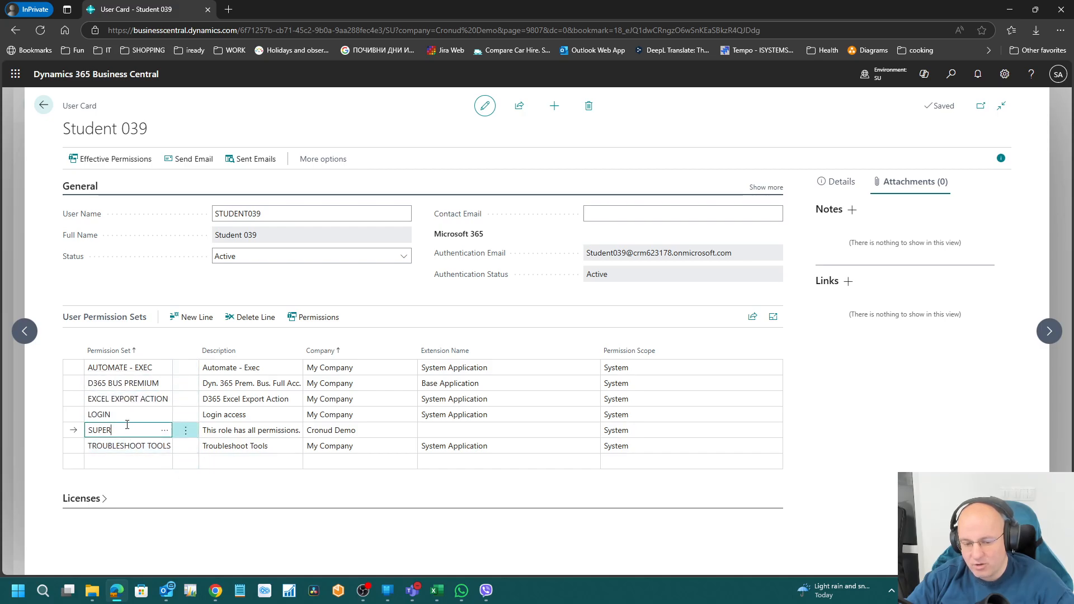
click(124, 384)
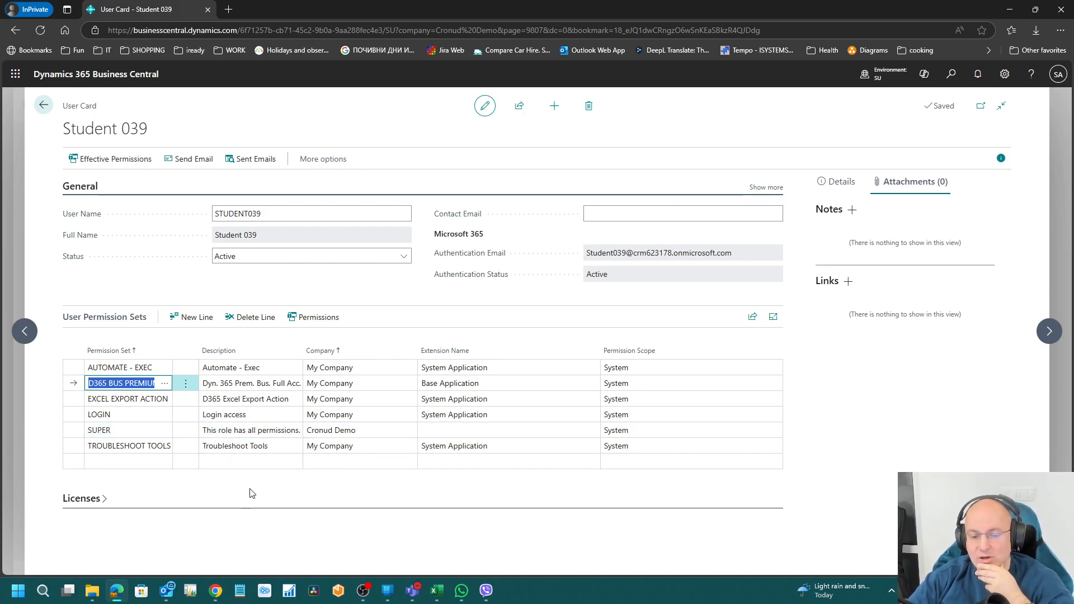
click(247, 403)
click(247, 419)
click(245, 432)
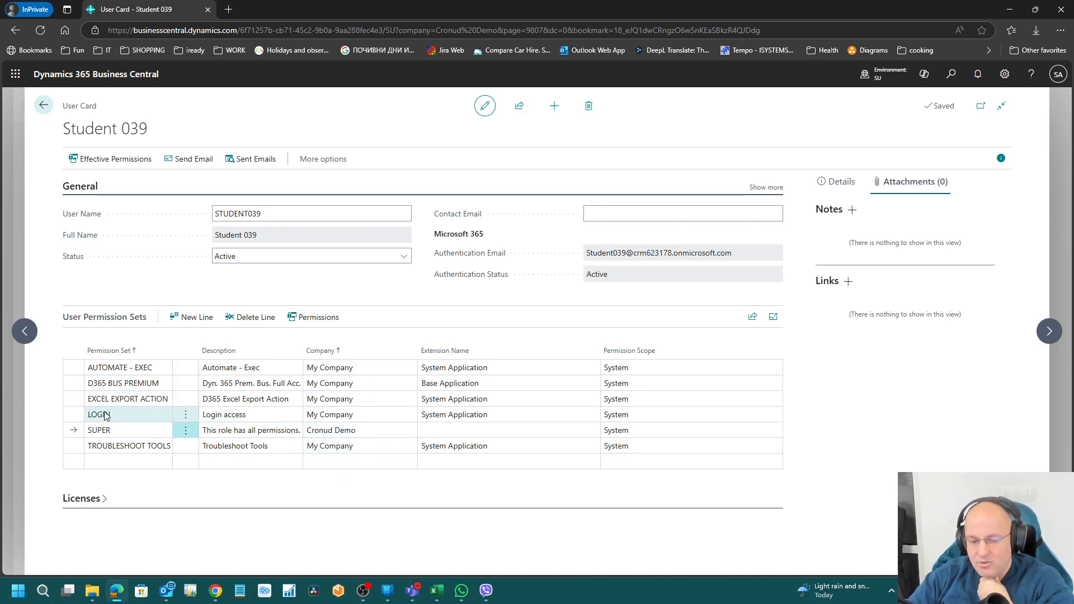
Step: Show each line's company: LOGIN in My Company, SUPER in Cronud Demo
click(126, 369)
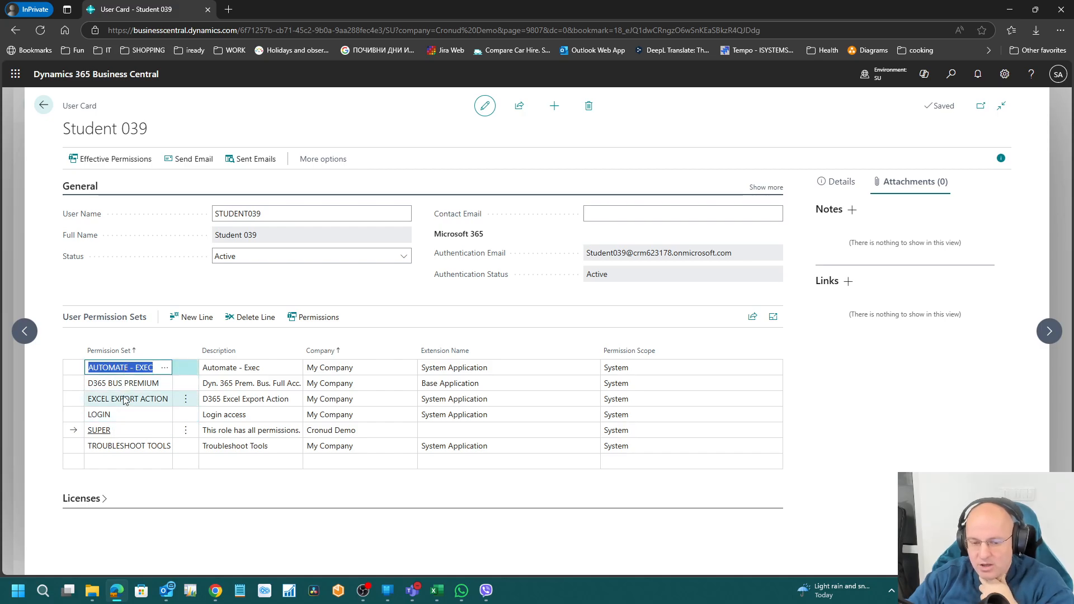
click(124, 399)
click(121, 417)
click(371, 371)
click(350, 401)
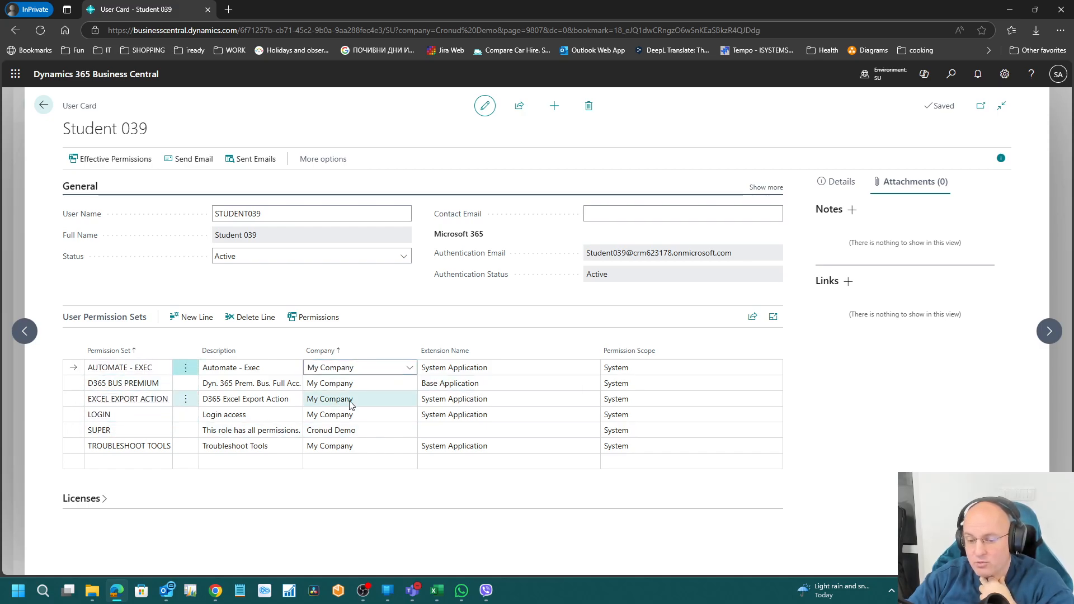
click(348, 414)
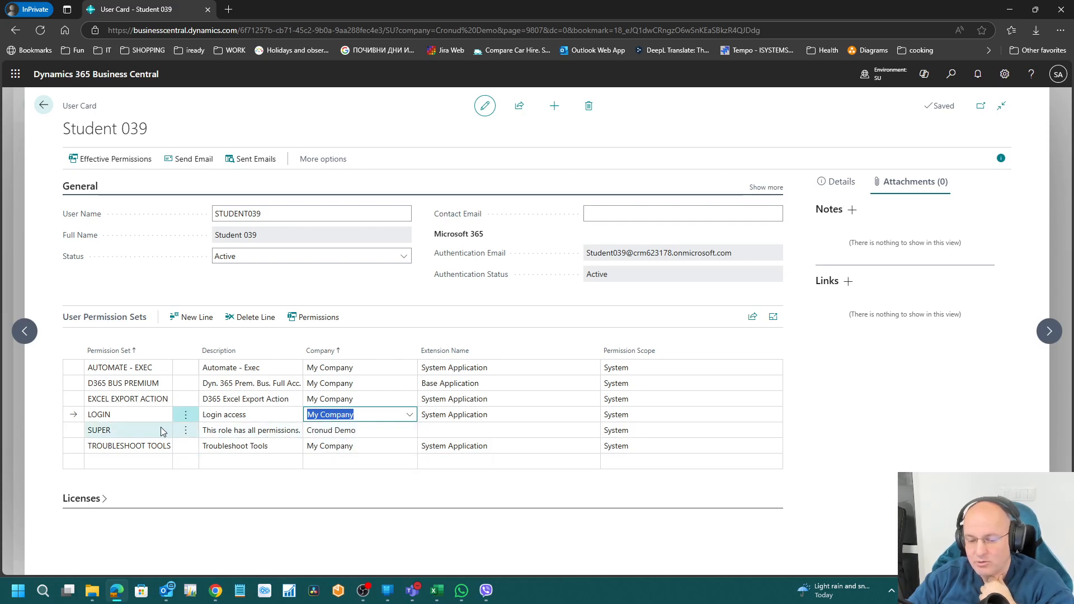
click(359, 430)
click(361, 430)
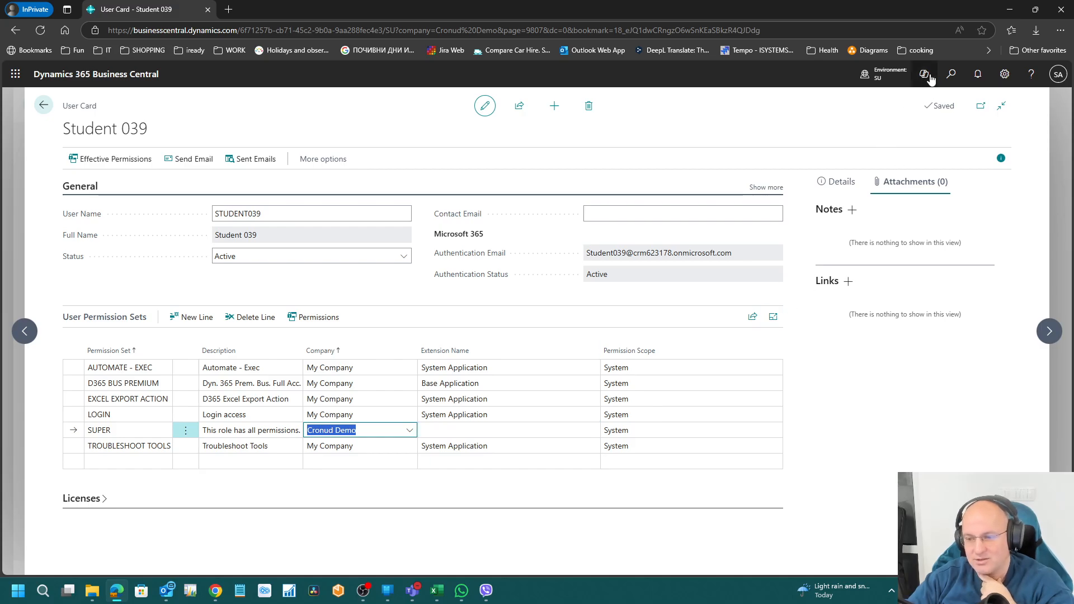
Step: Check the available companies and compare them with the TROUBLESHOOT TOOLS line's company
click(894, 74)
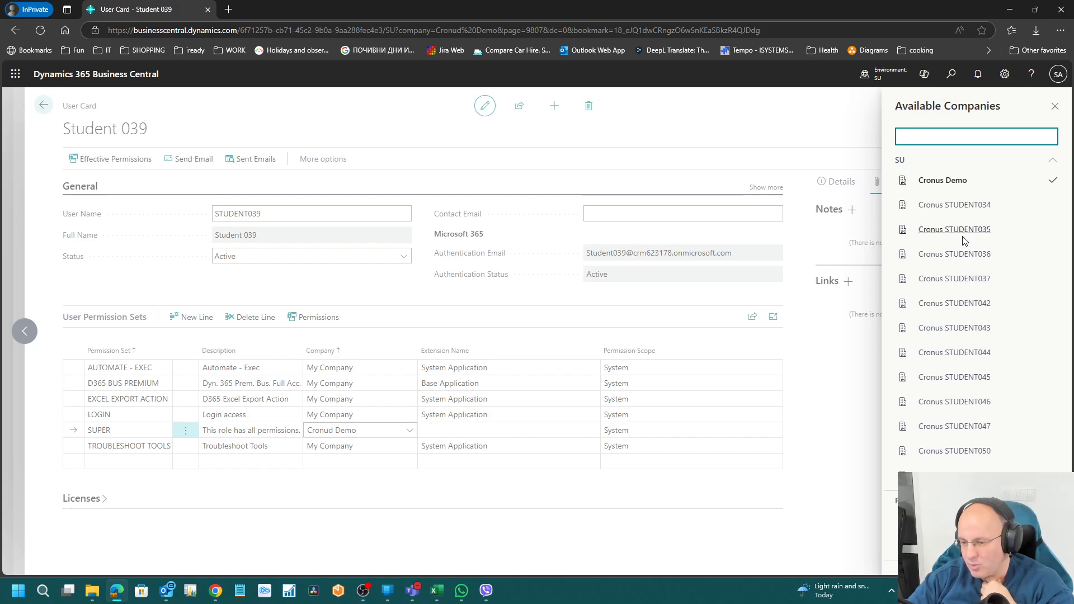
click(281, 405)
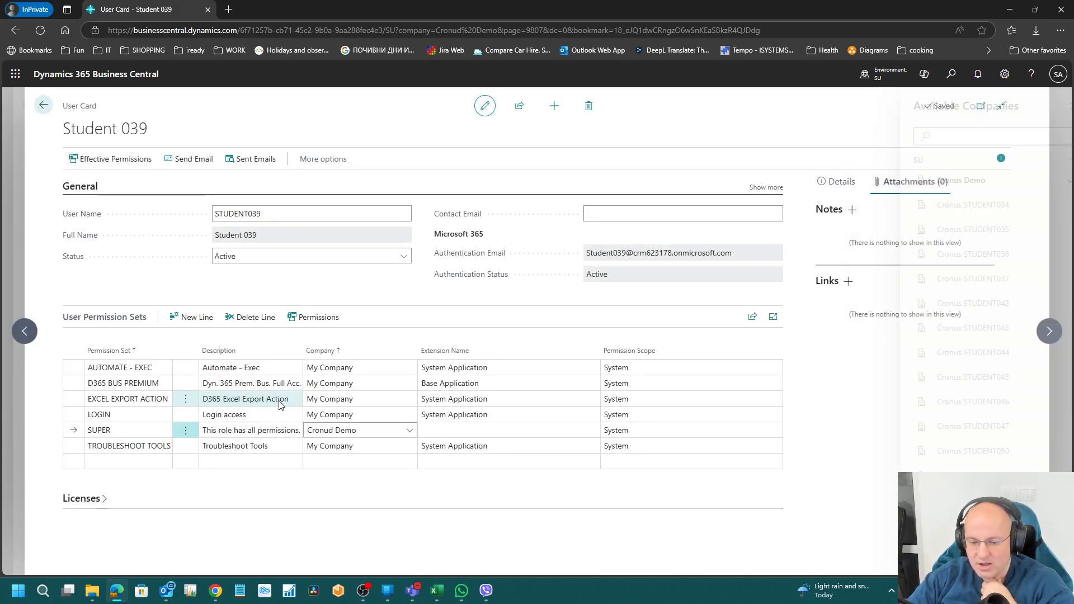
click(267, 413)
click(266, 400)
click(264, 385)
click(264, 371)
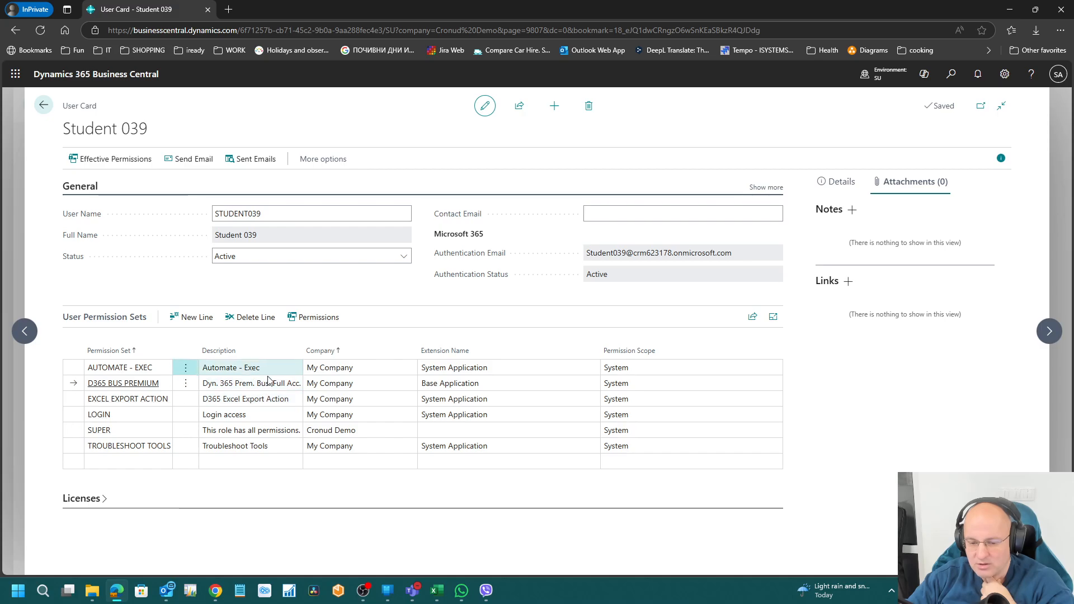
click(290, 448)
click(363, 449)
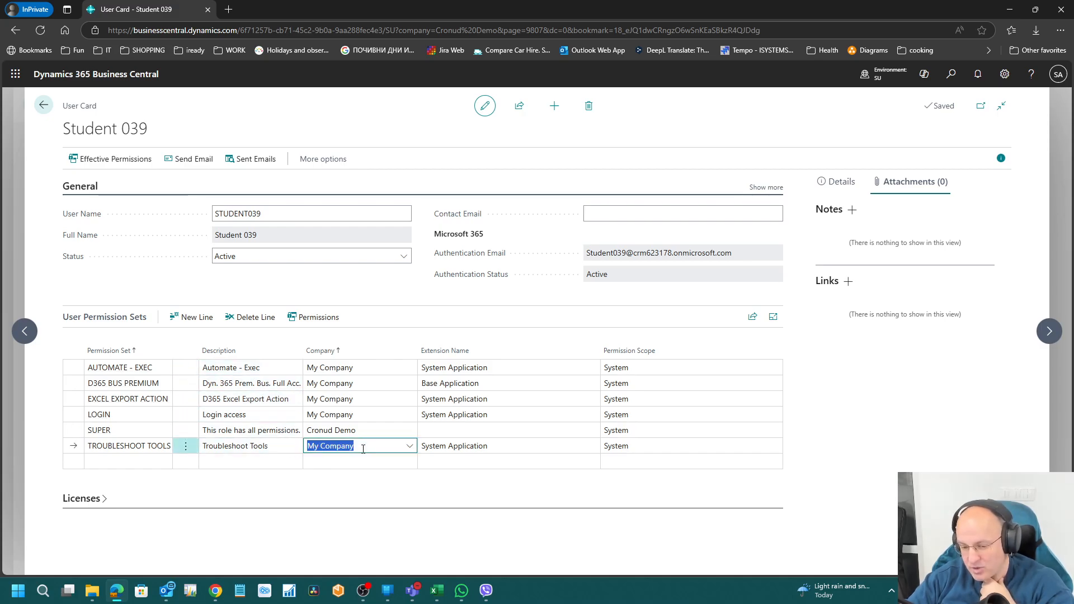
Step: Recheck the companies, then delete Cronud Demo from the SUPER line's Company field
click(885, 74)
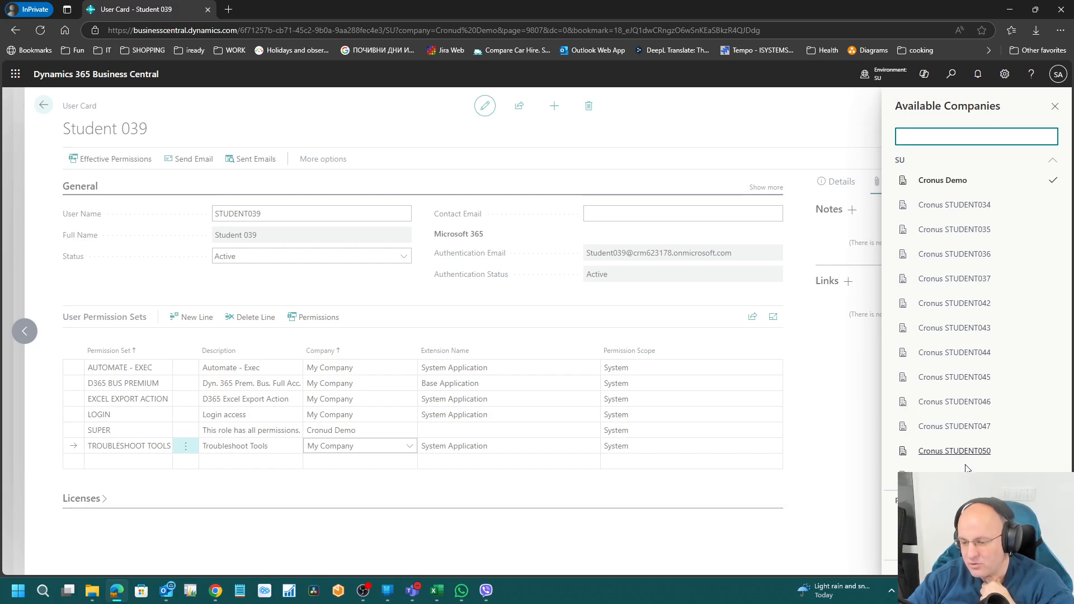
click(327, 429)
click(336, 399)
click(333, 370)
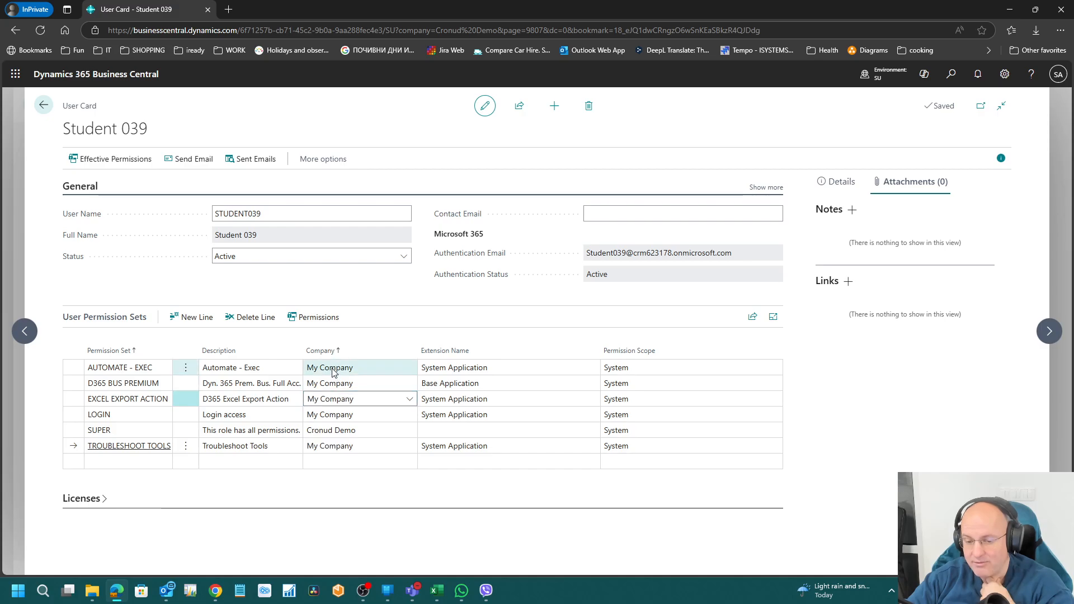
click(332, 400)
click(332, 414)
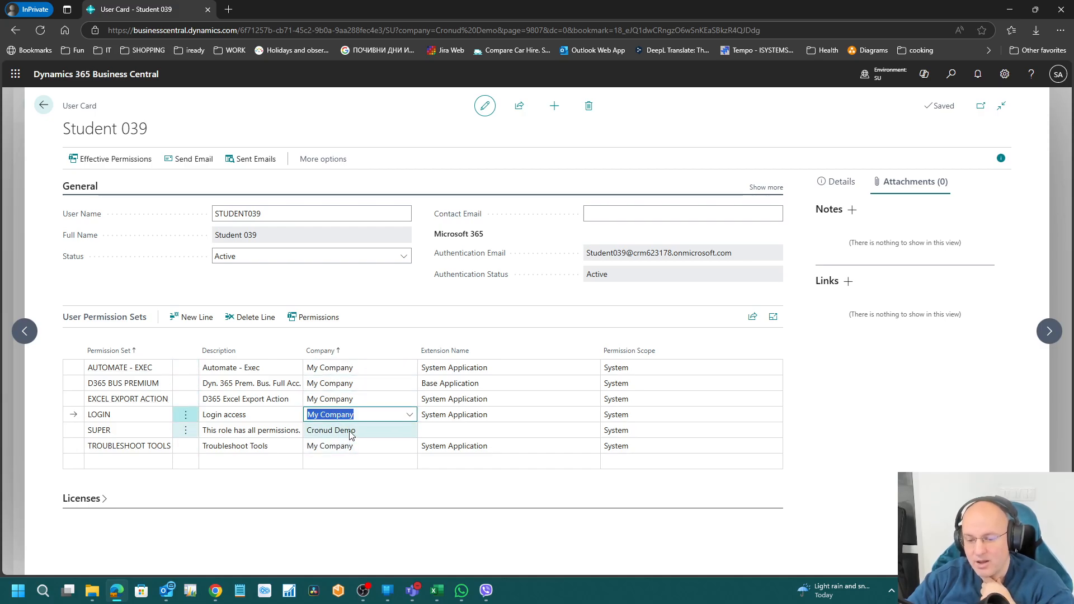
click(349, 430)
key(Delete)
key(Up)
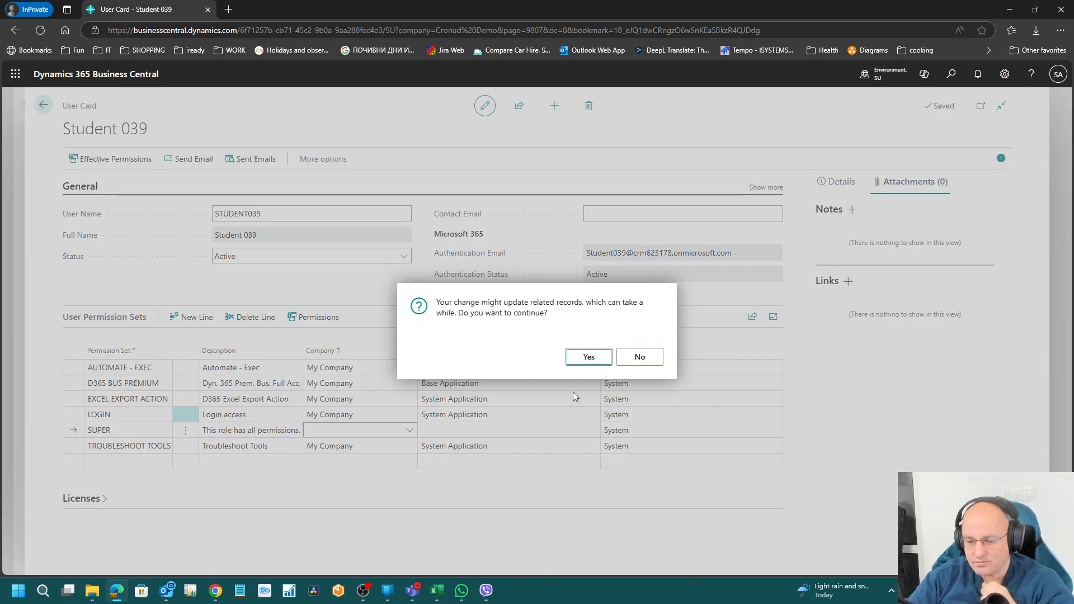
Step: Confirm the update, then set SUPER's company to Cronud Demo and confirm again
key(Return)
click(335, 429)
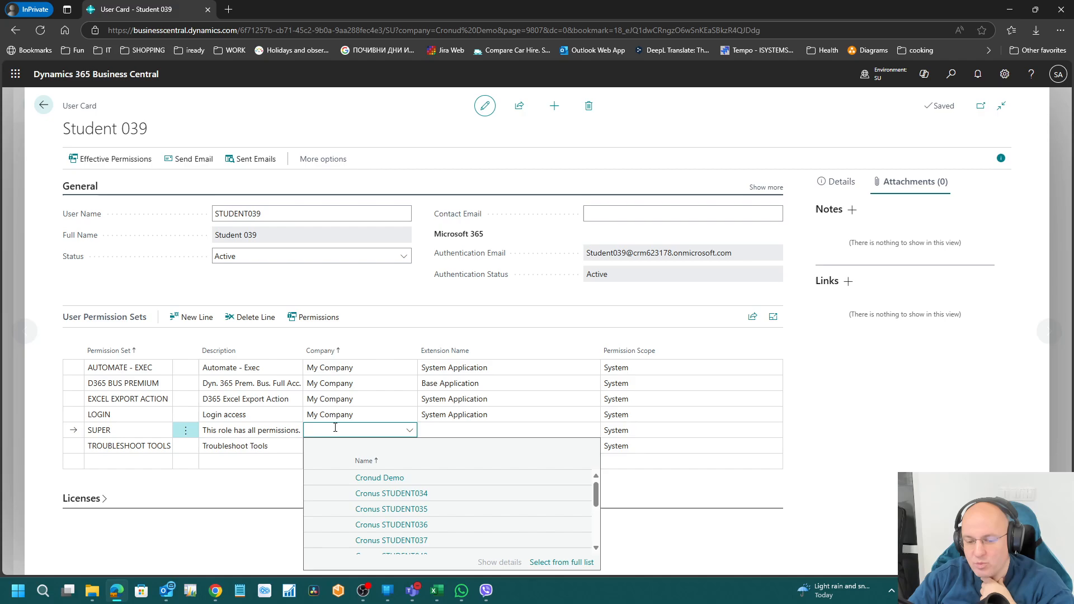
key(Up)
key(Up)
key(Up)
key(Up)
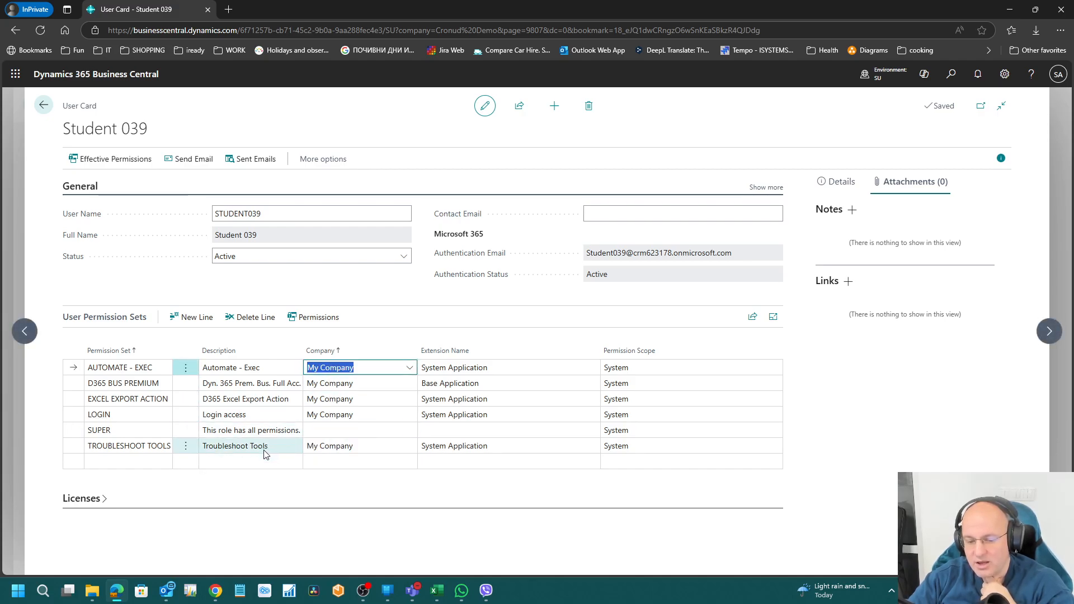
click(265, 451)
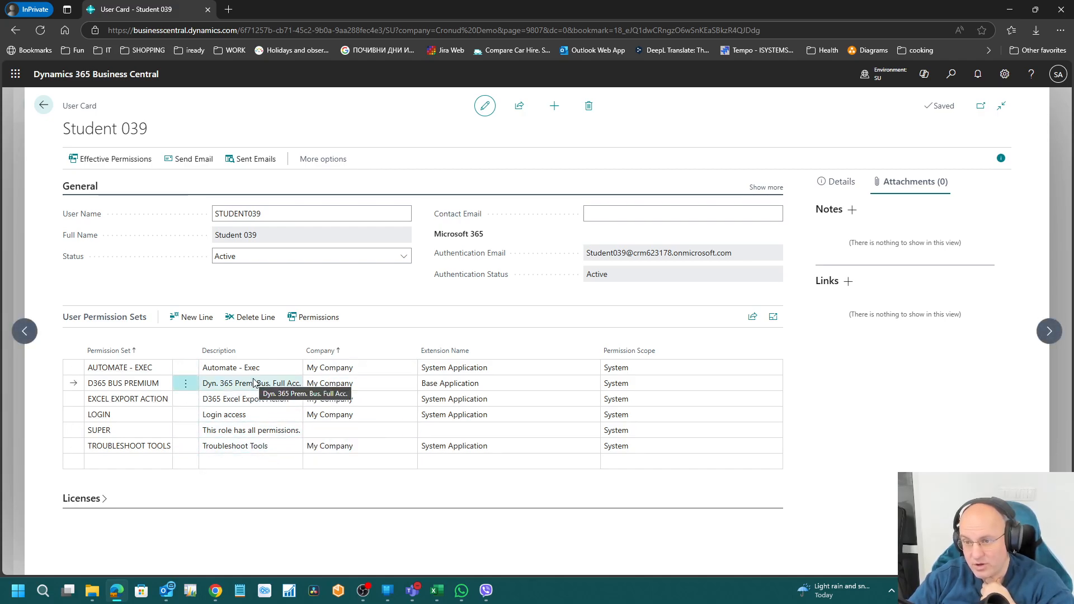
click(362, 429)
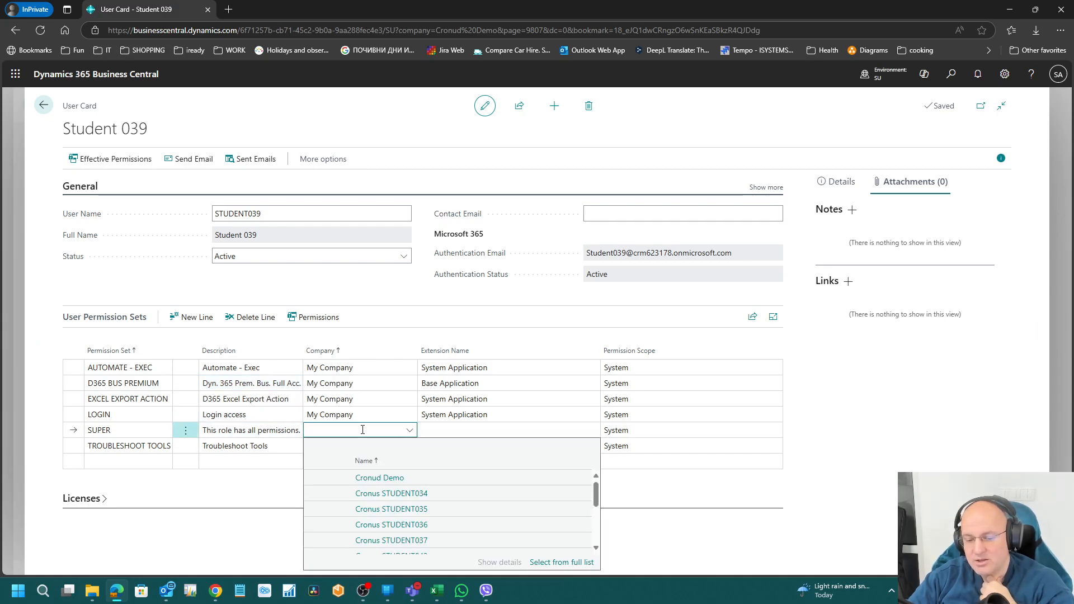
click(876, 74)
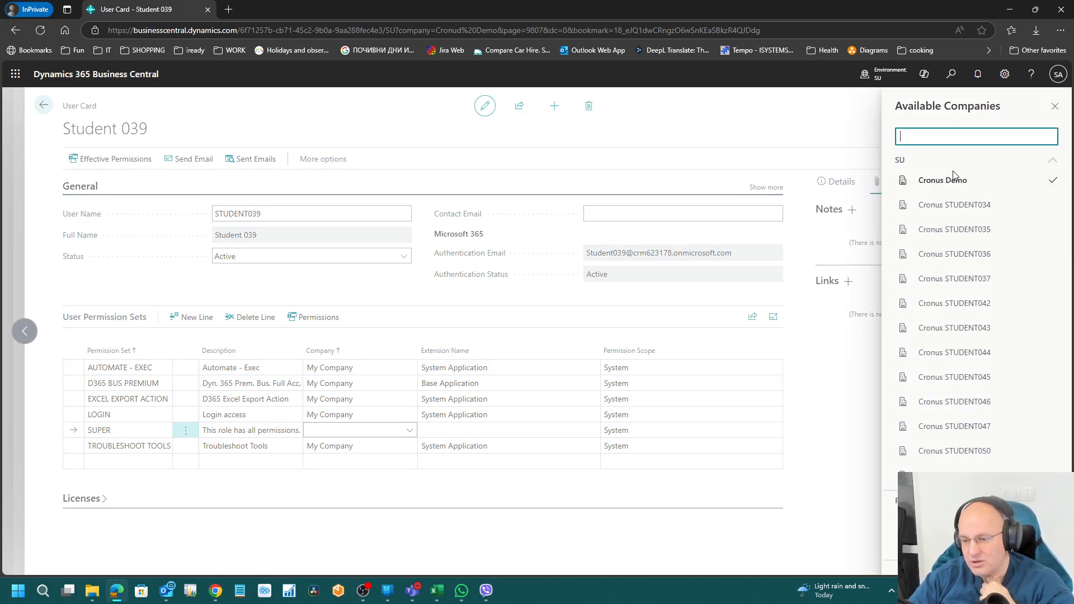
click(396, 430)
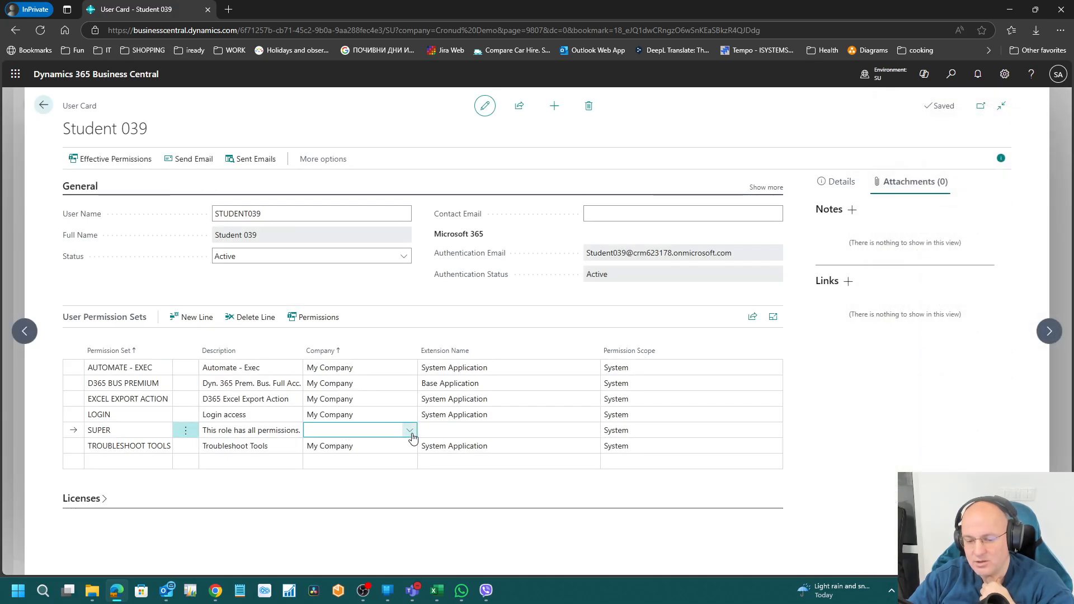
click(368, 479)
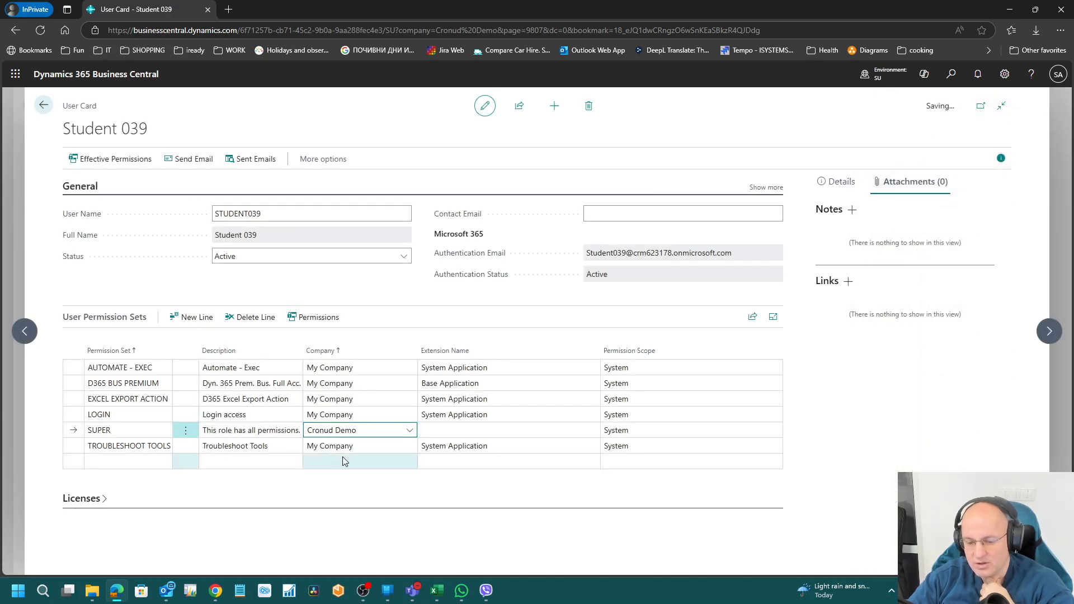
key(Return)
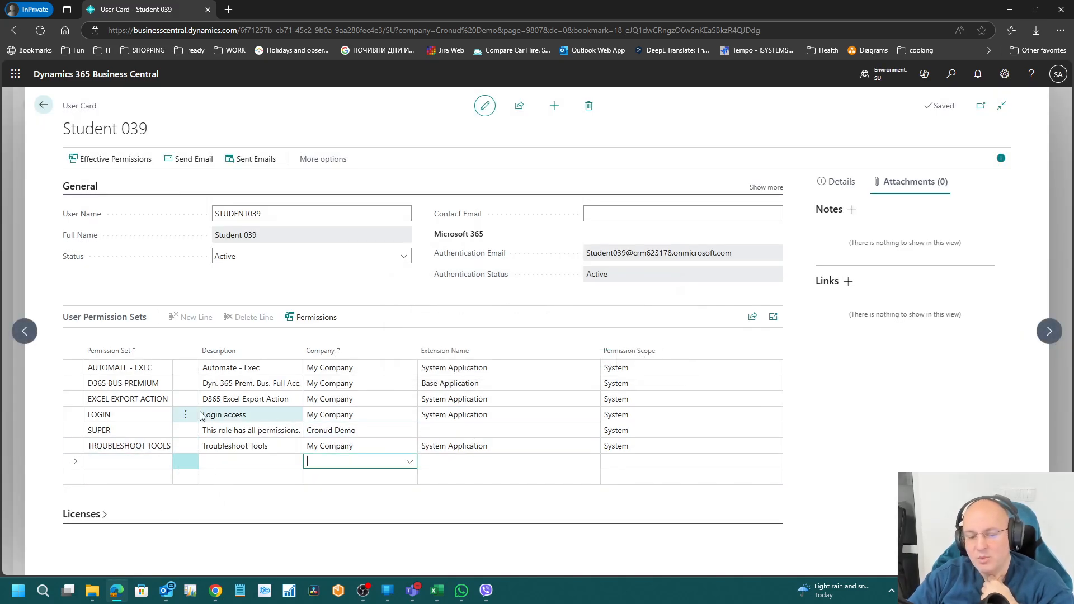
Step: Verify the SUPER line still shows Cronud Demo and return to Users
click(132, 431)
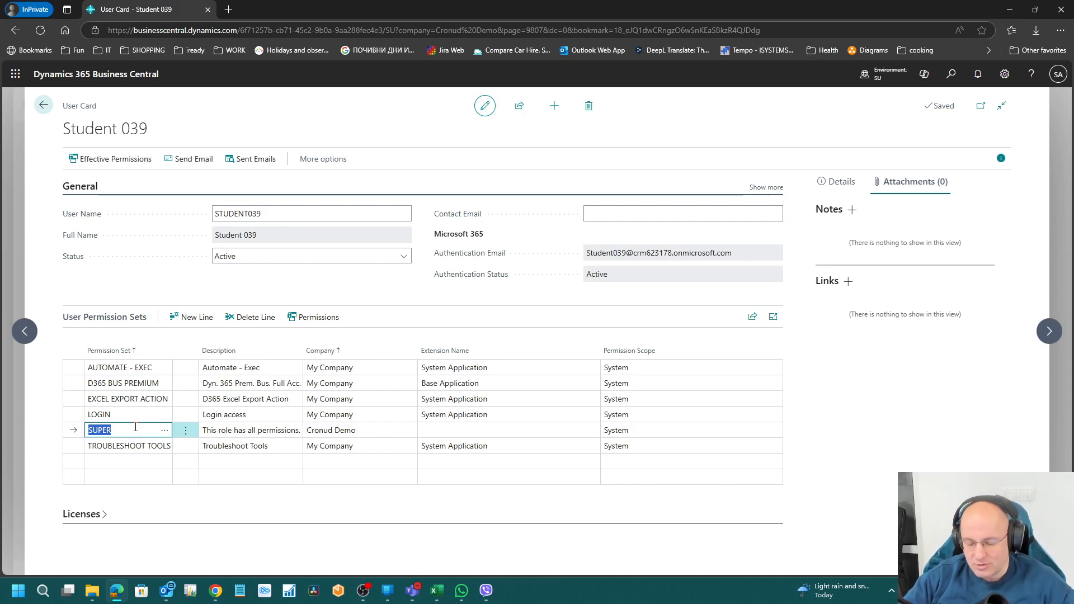
click(353, 430)
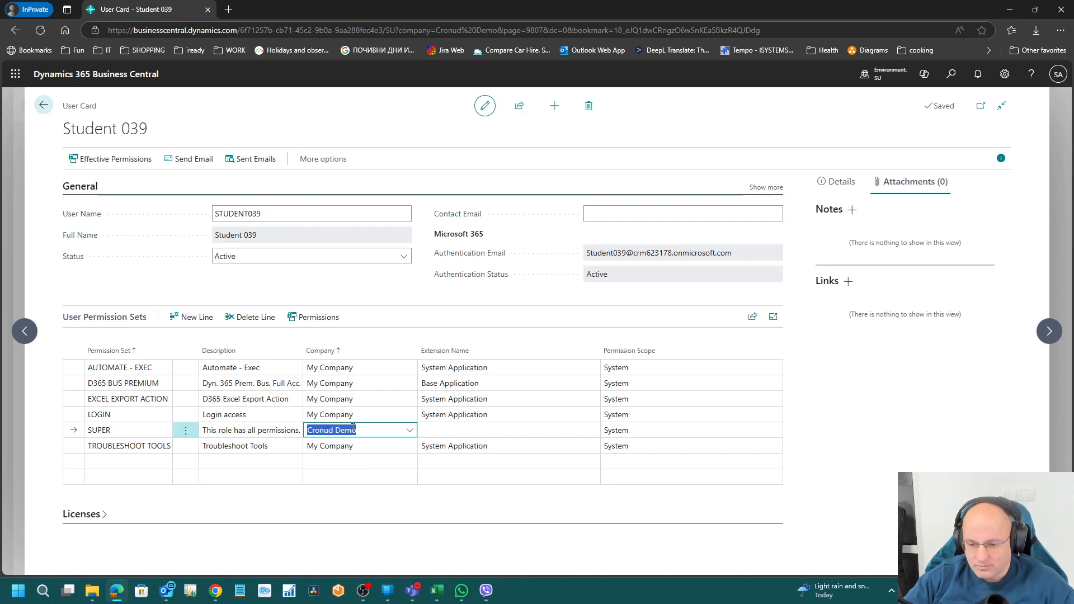
key(Up)
key(Up)
key(Up)
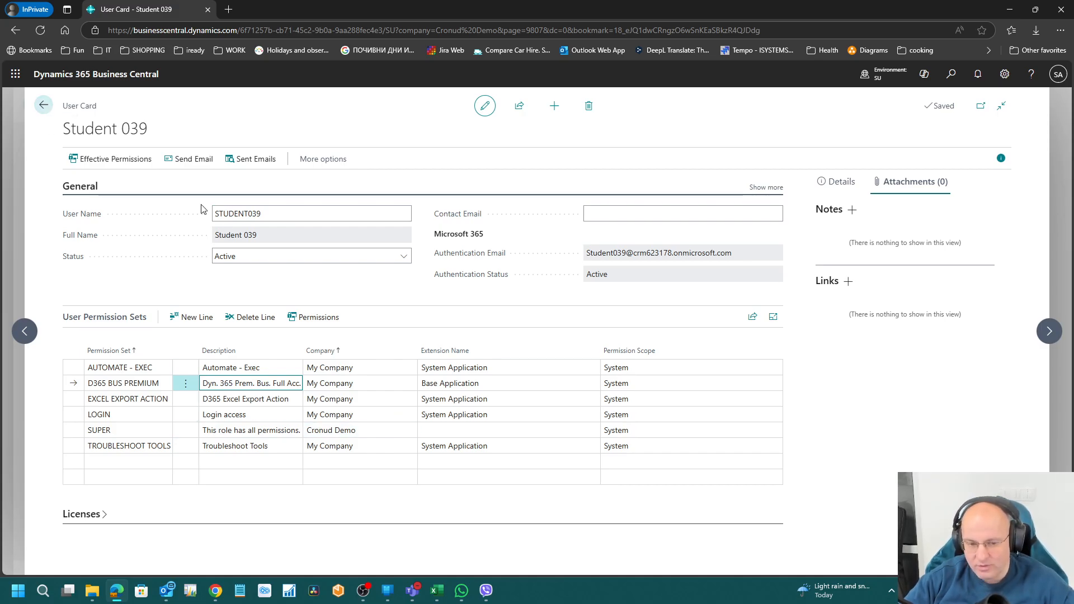
click(44, 105)
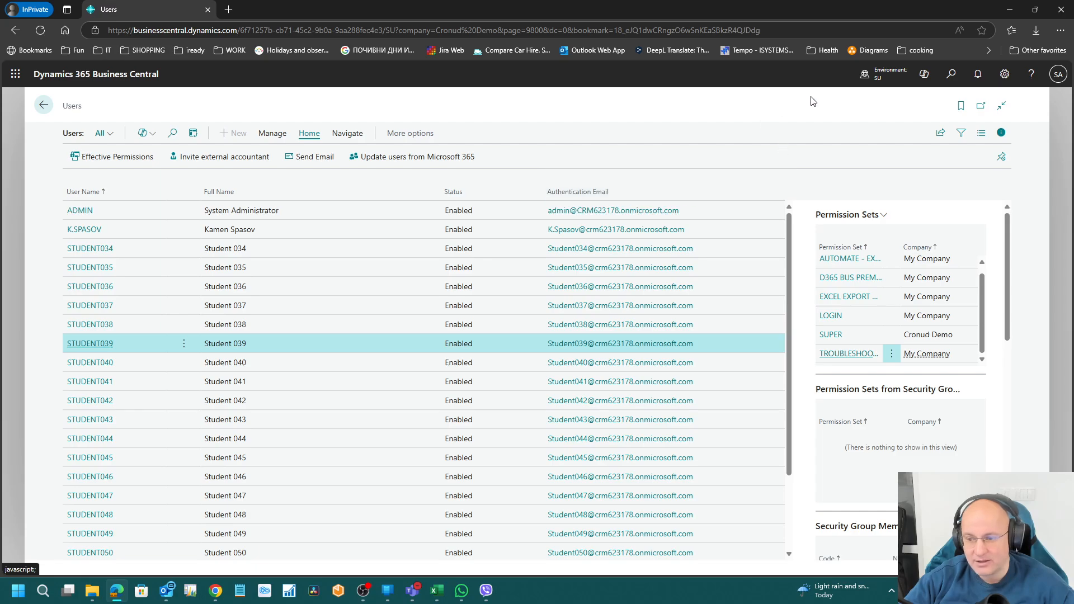
Step: Search 'perm set' to reach Permission Sets and open SAMY1's permission lines for editing
click(951, 75)
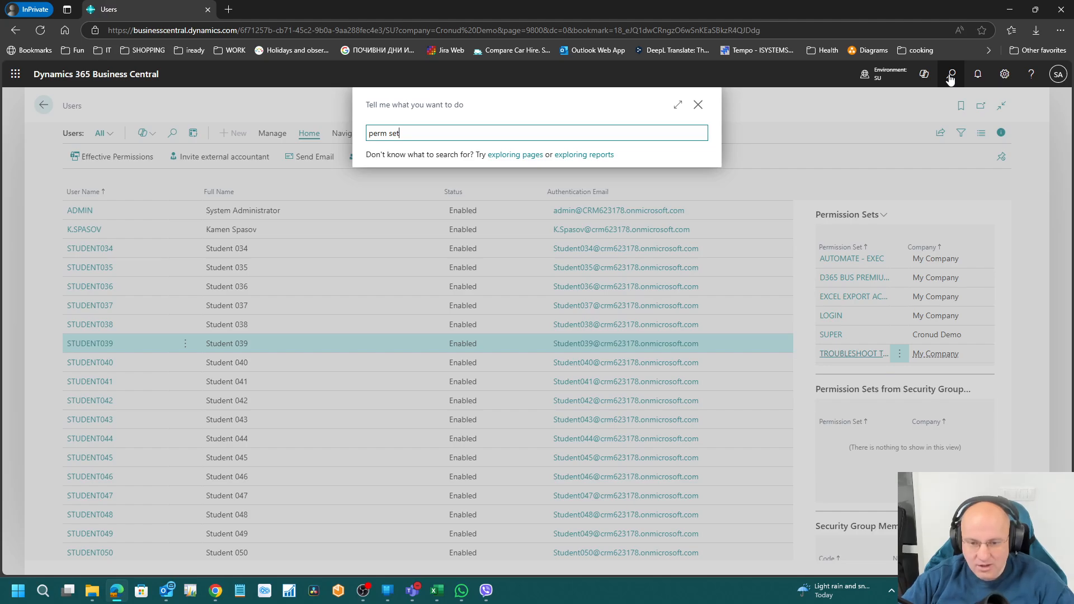
click(434, 302)
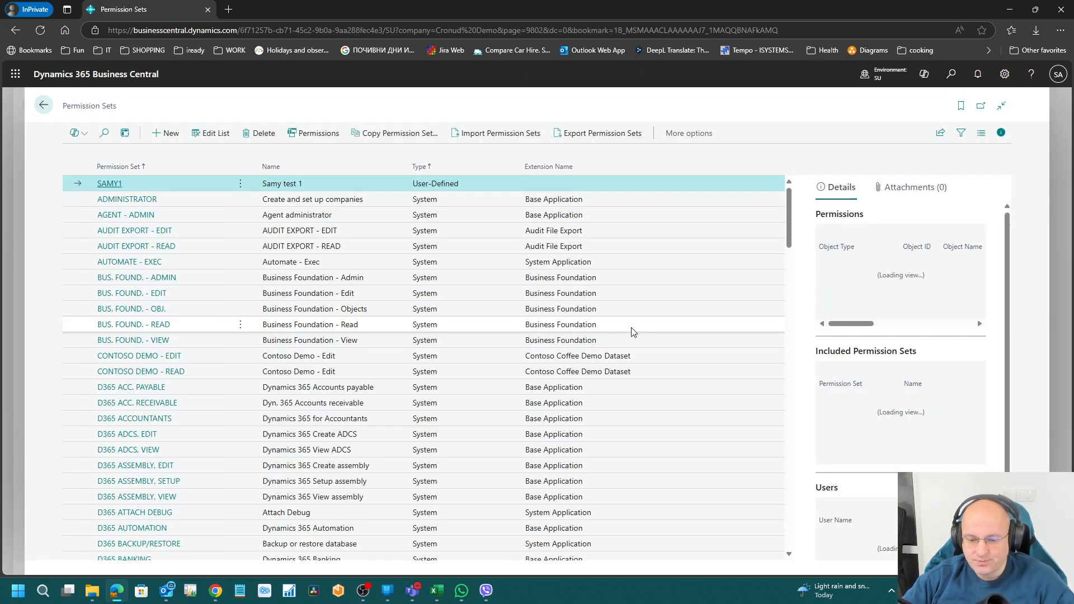
click(115, 189)
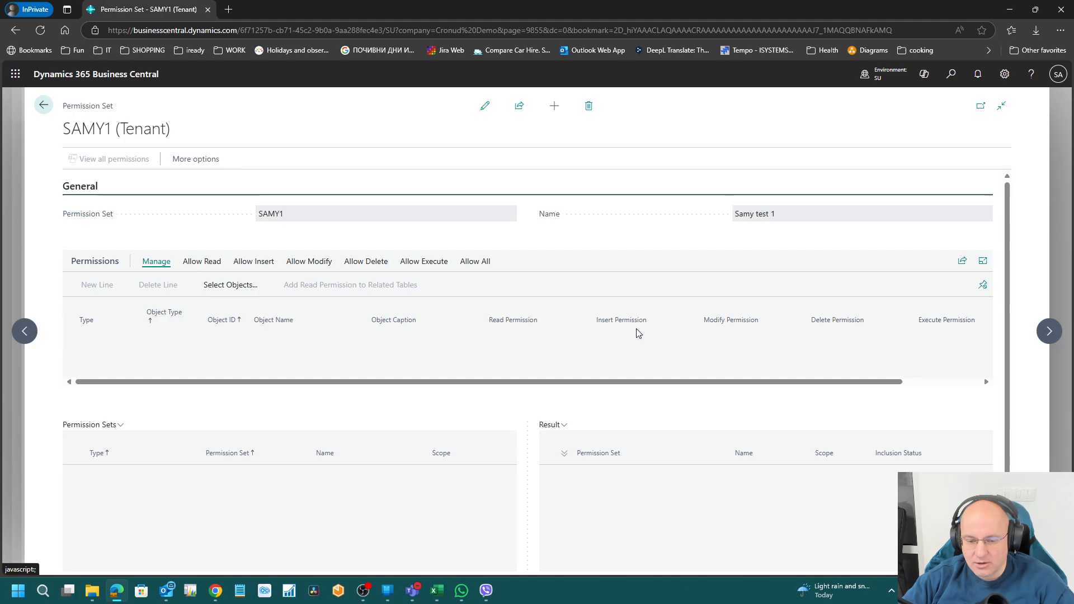
click(109, 359)
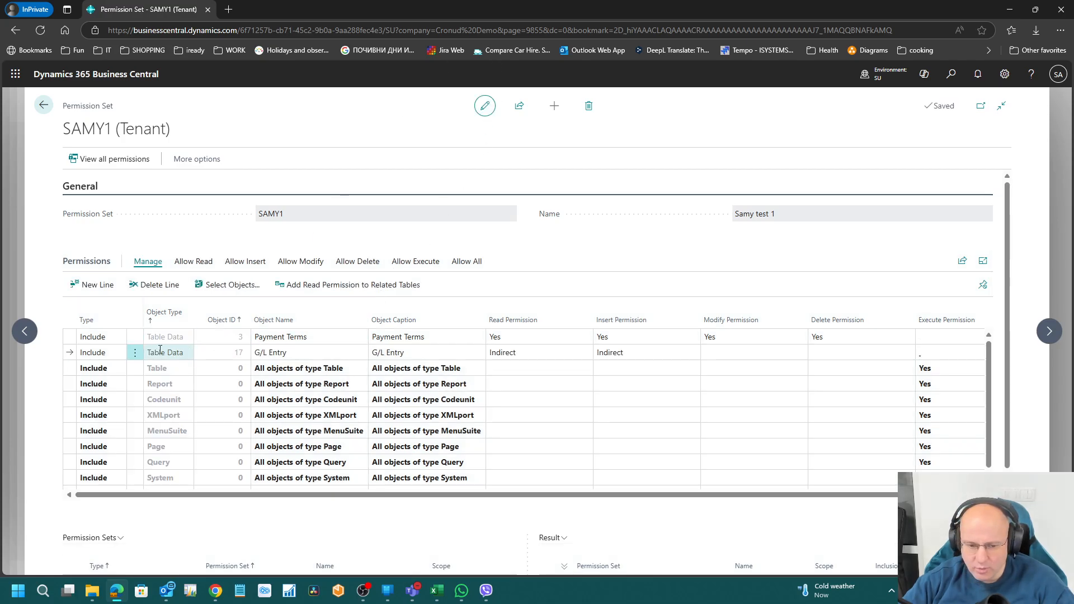
click(106, 337)
Step: Switch Payment Terms' Type to Exclude and back to Include, then tab to its Security Filter
click(117, 340)
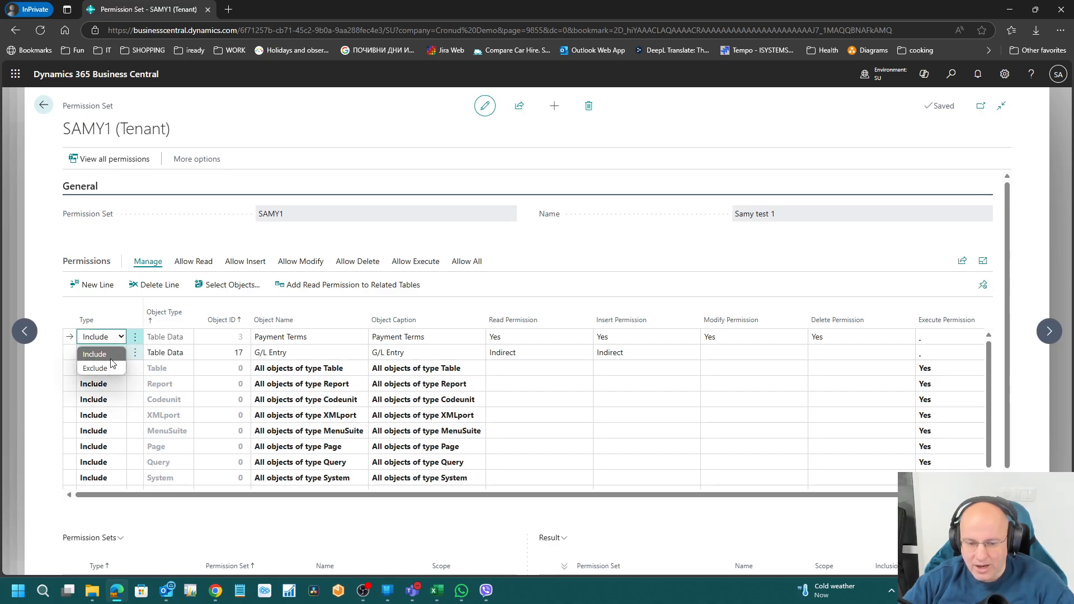
click(112, 367)
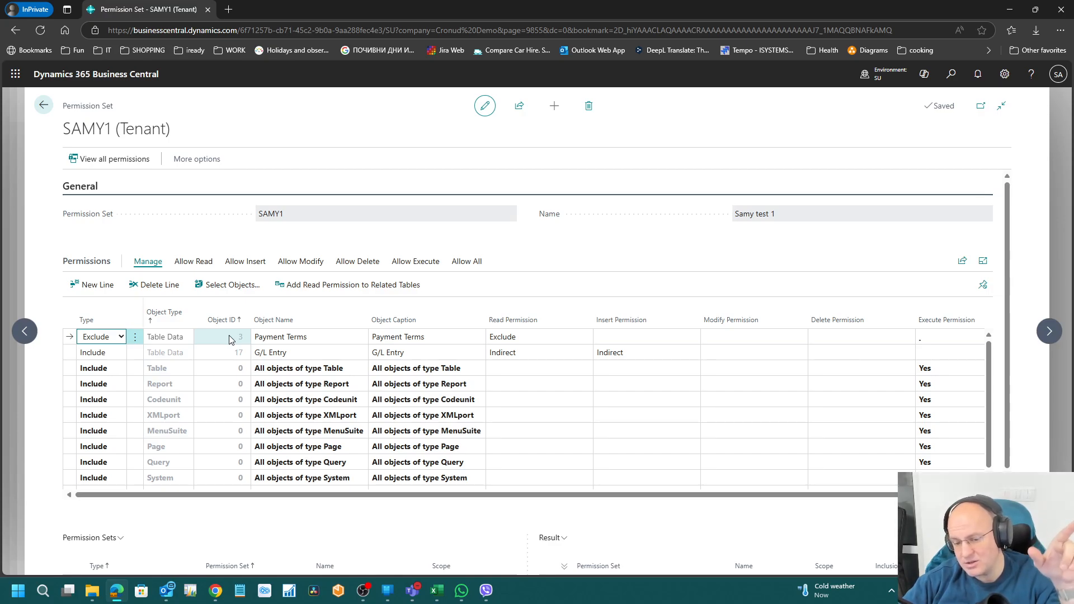
click(121, 337)
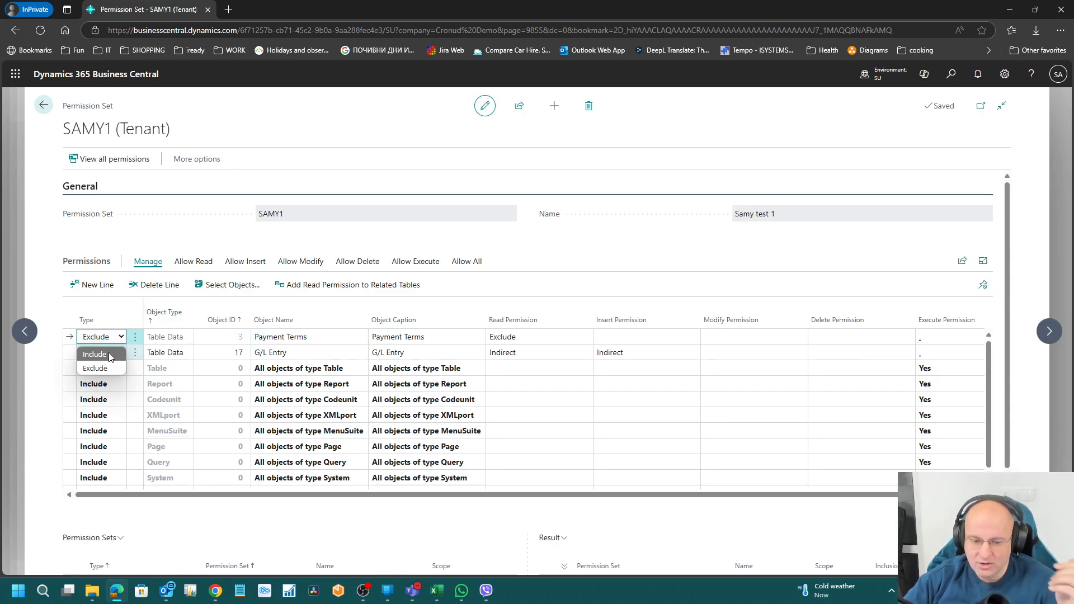
click(110, 356)
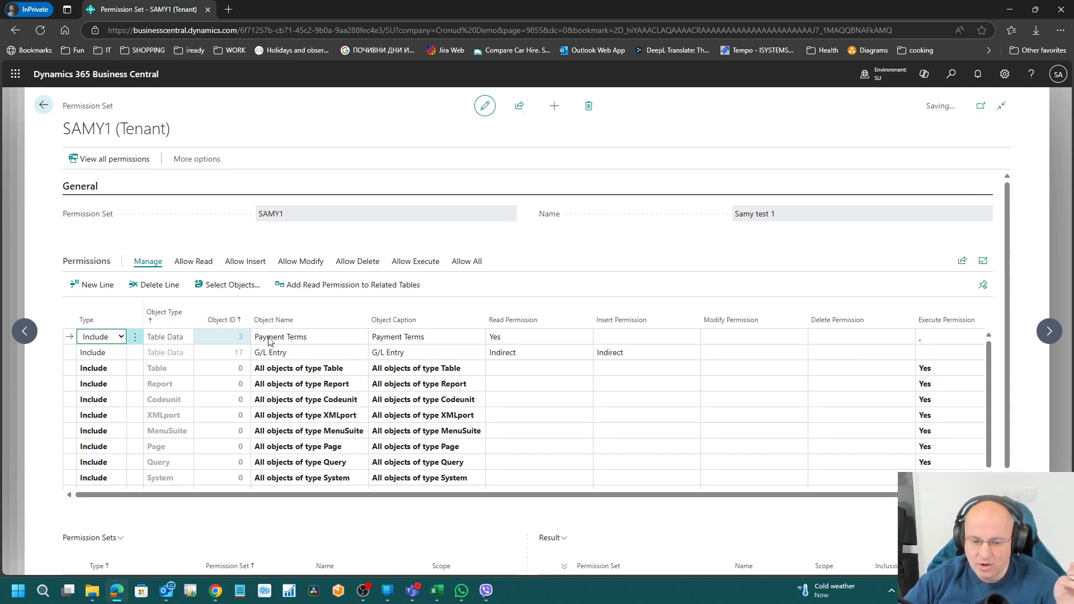
click(311, 341)
key(Down)
key(Up)
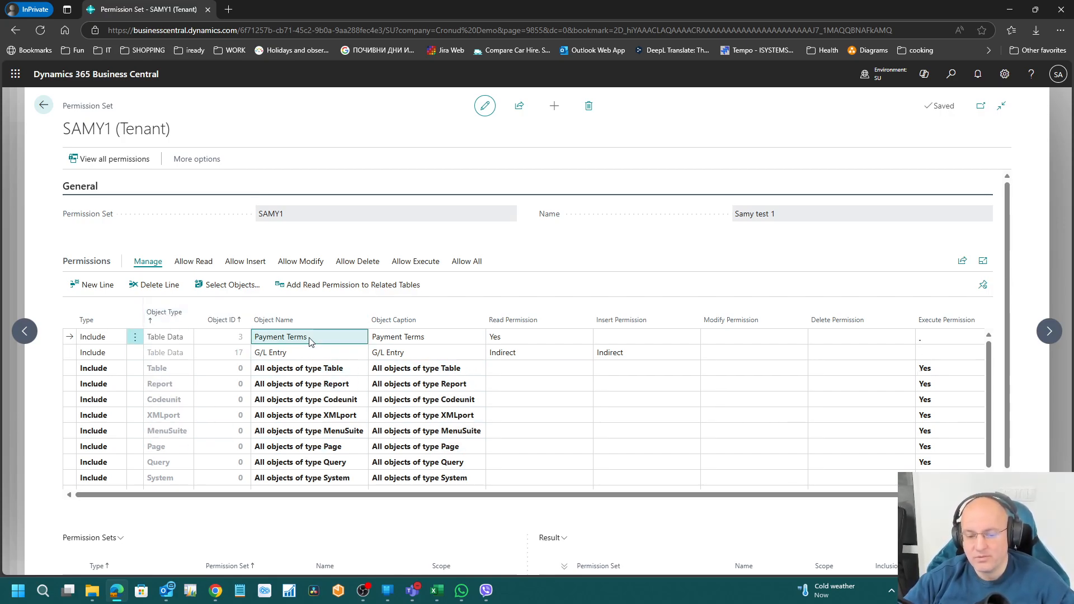
key(Down)
key(Tab)
key(Up)
key(Tab)
key(Tab)
key(Tab)
key(Tab)
key(Tab)
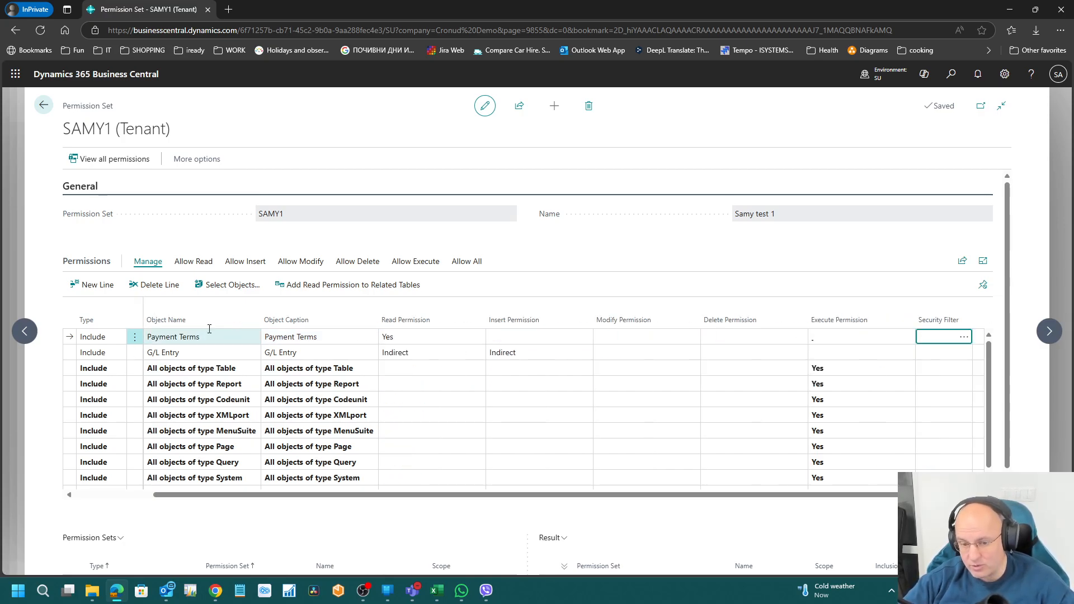
click(951, 79)
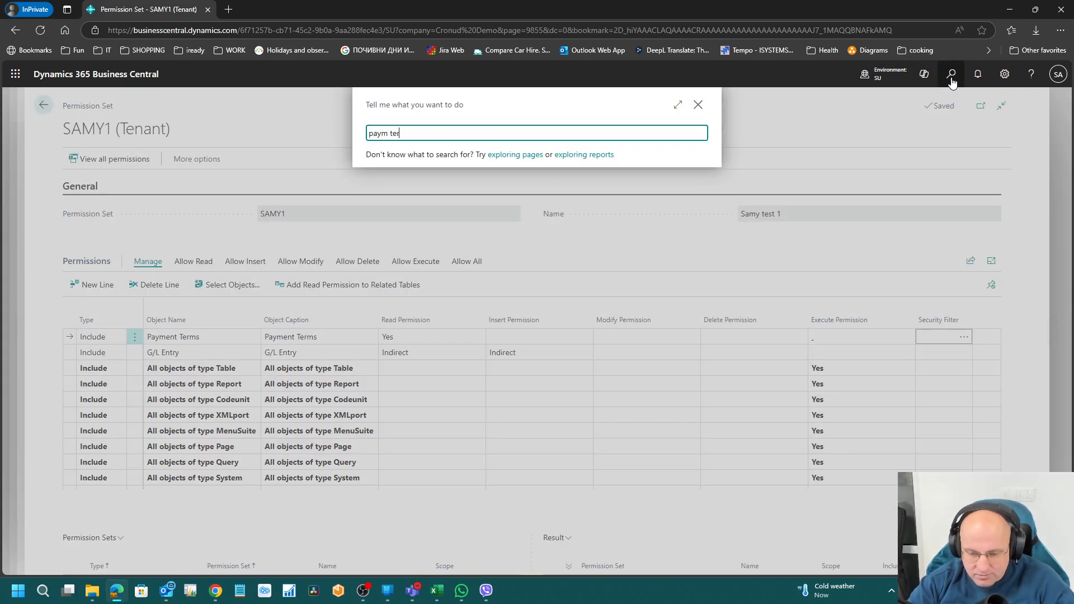
click(422, 175)
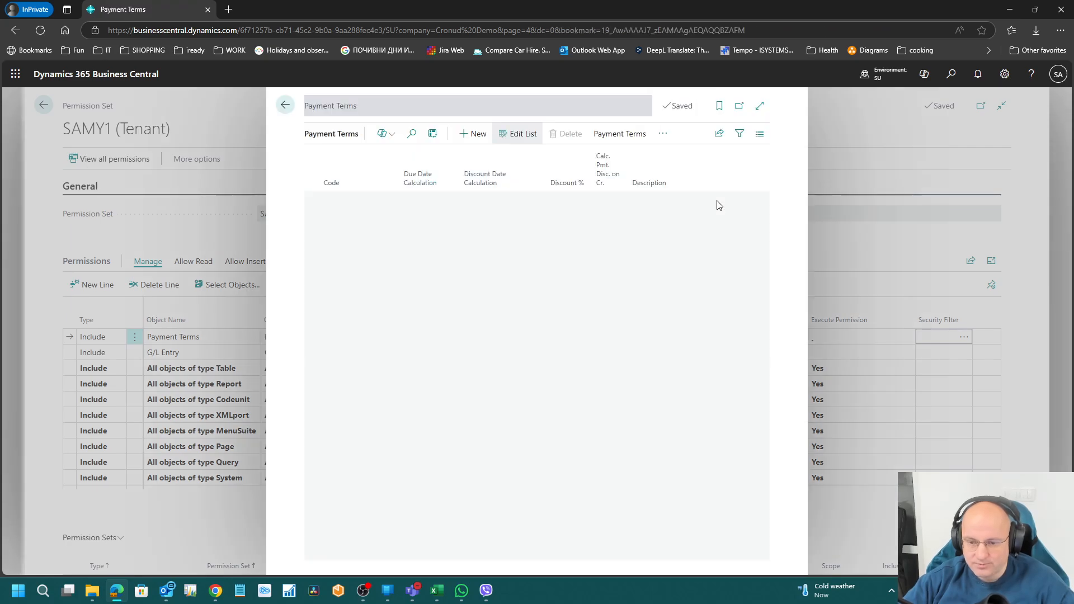
click(360, 233)
click(360, 296)
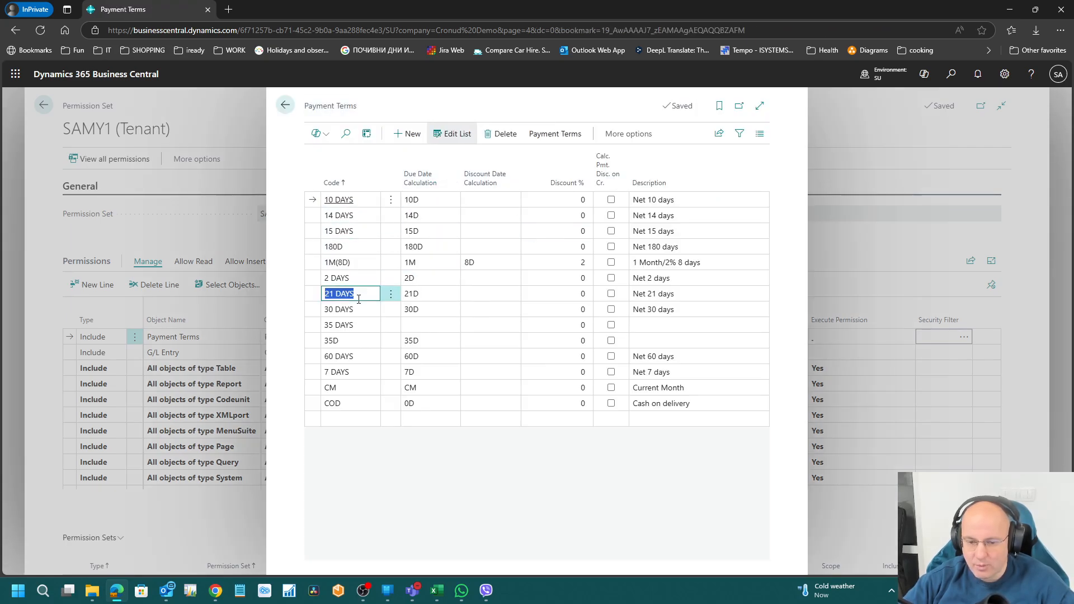
click(374, 372)
key(Up)
key(Up)
key(Up)
key(Up)
key(Up)
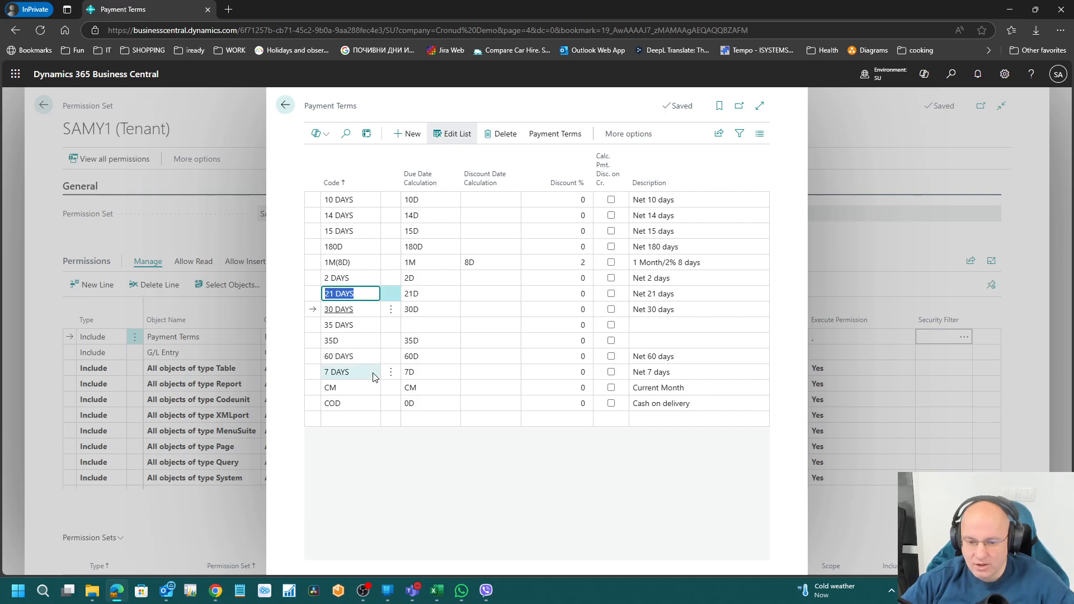
key(Escape)
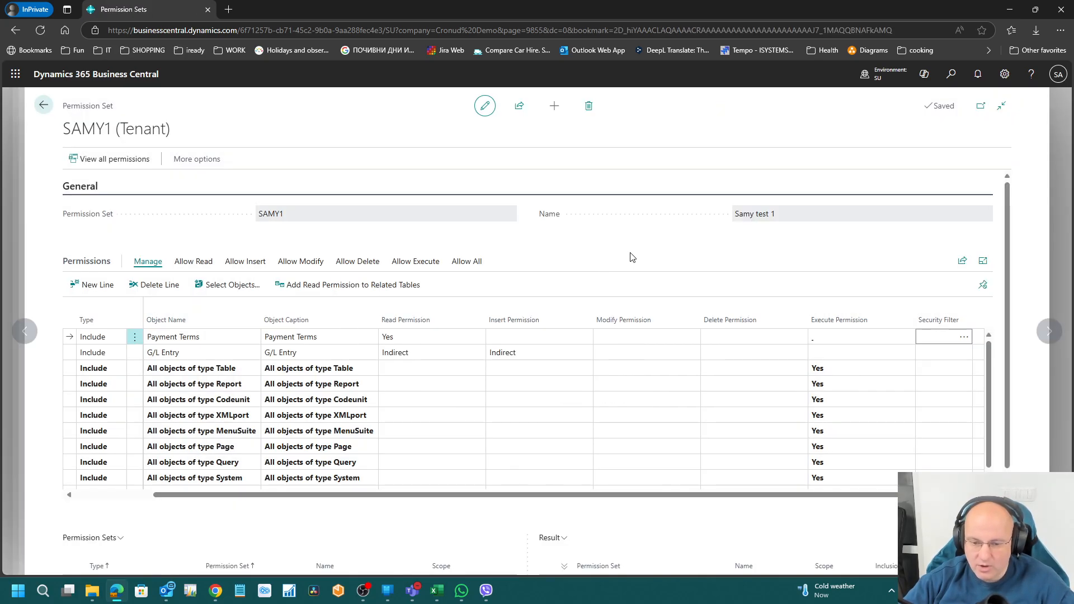
Step: Restrict SAMY1's Payment Terms line with a security filter of Code = 21 DAYS
click(966, 339)
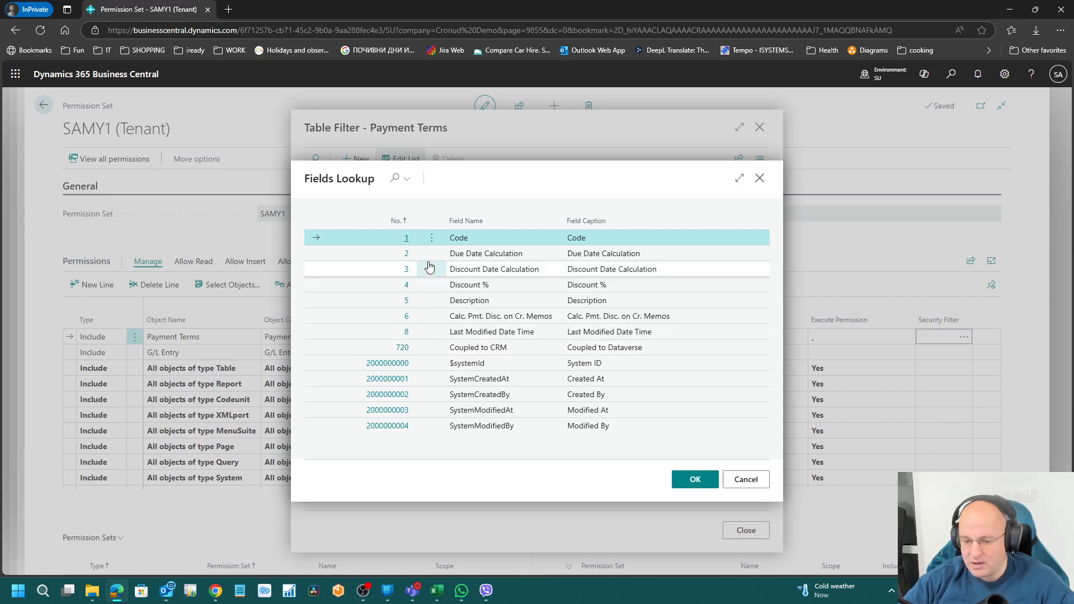
click(688, 479)
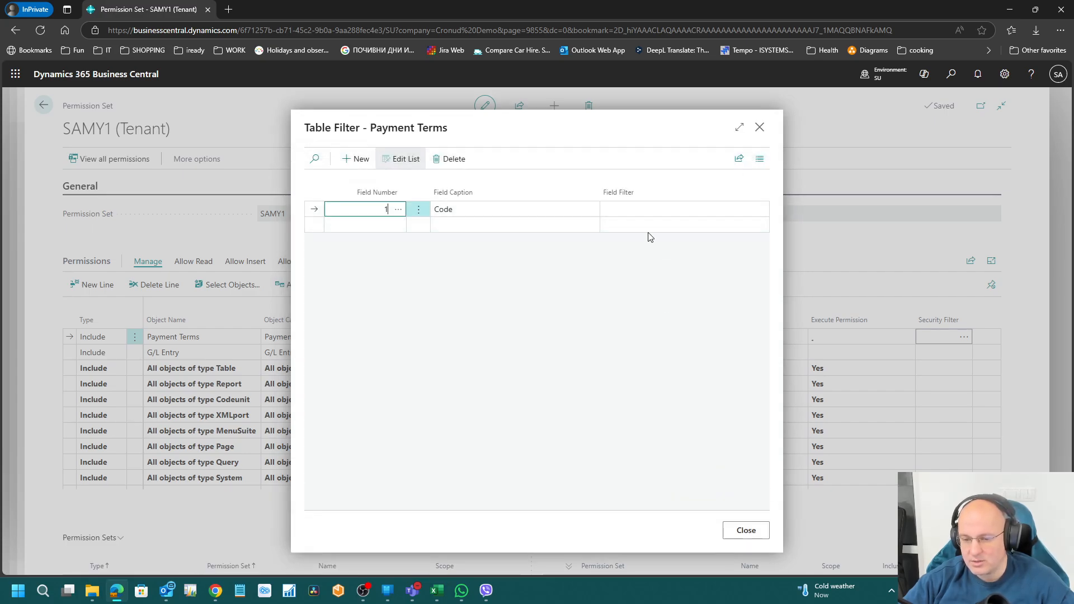
click(632, 209)
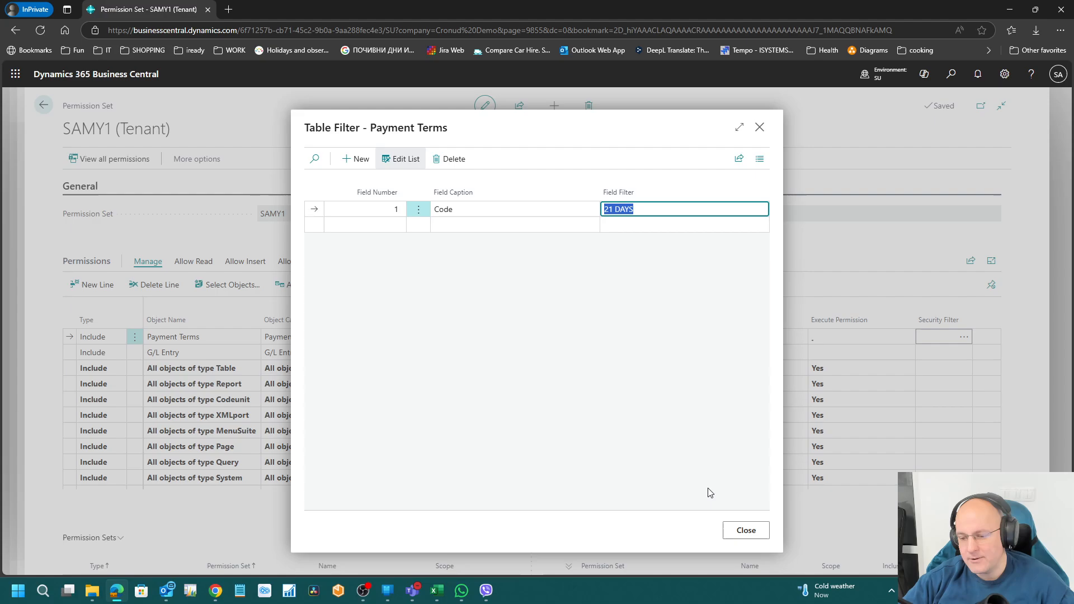
click(751, 537)
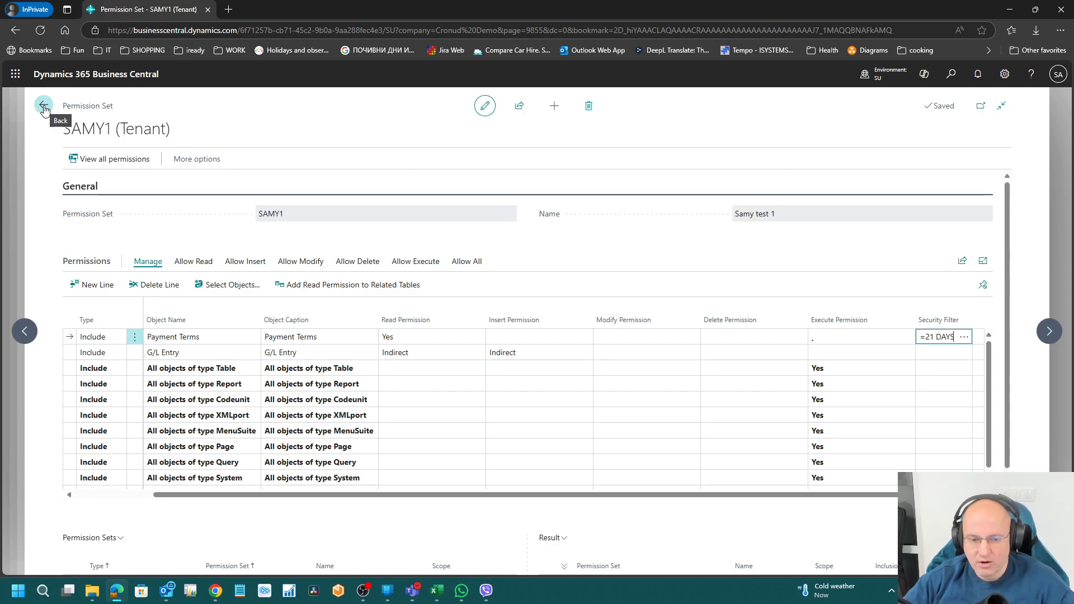
Step: Leave SAMY1 and open the student user's card from the Users list
click(44, 107)
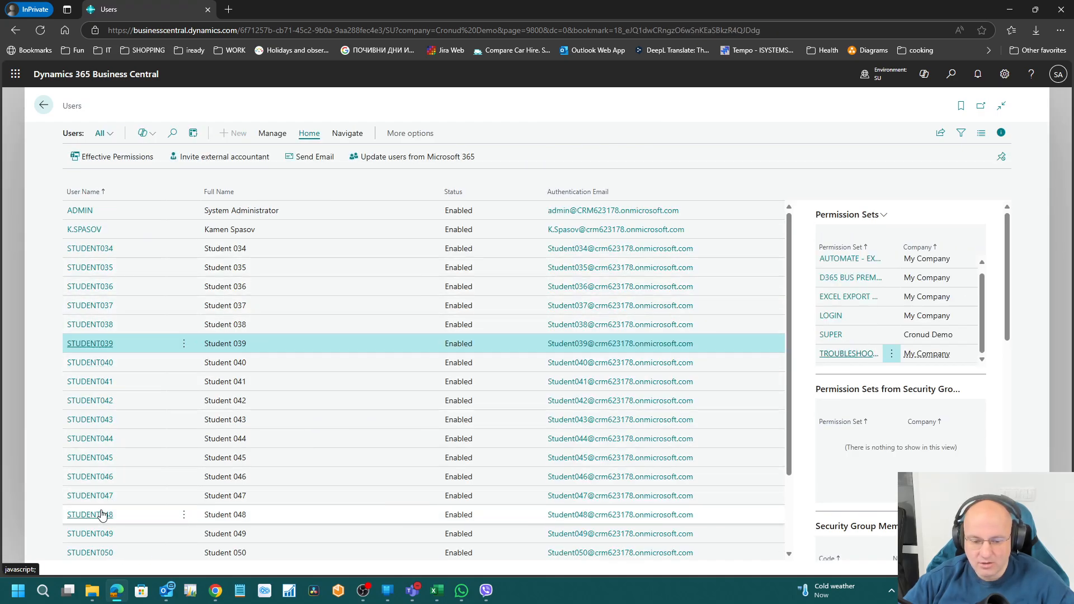
scroll(102, 515, down, 7)
double_click(285, 521)
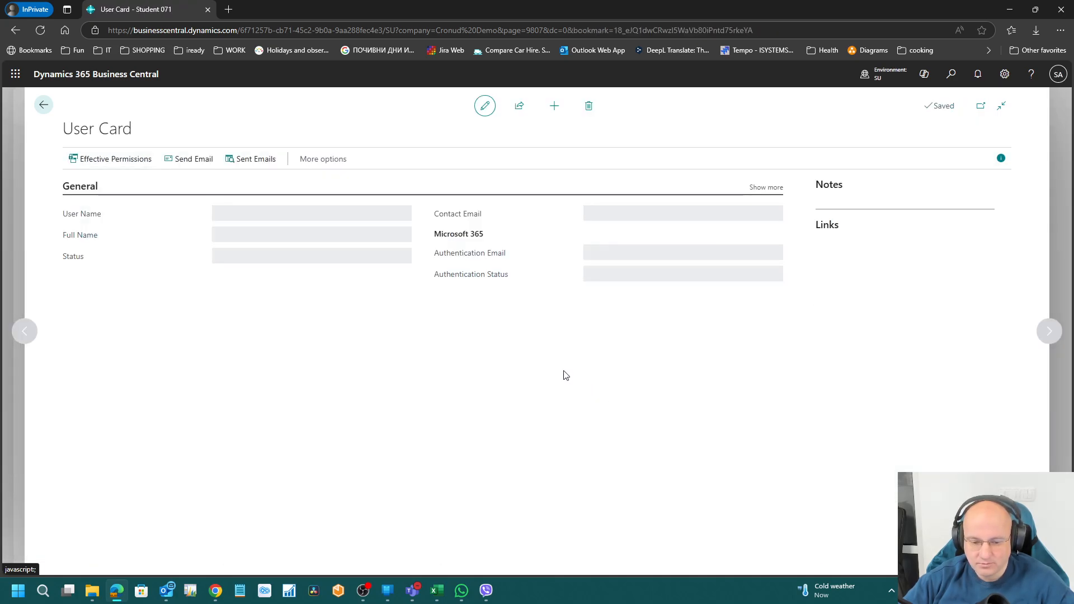
Step: Add SAMY1 as a new permission set line with company Cronud Demo
click(145, 460)
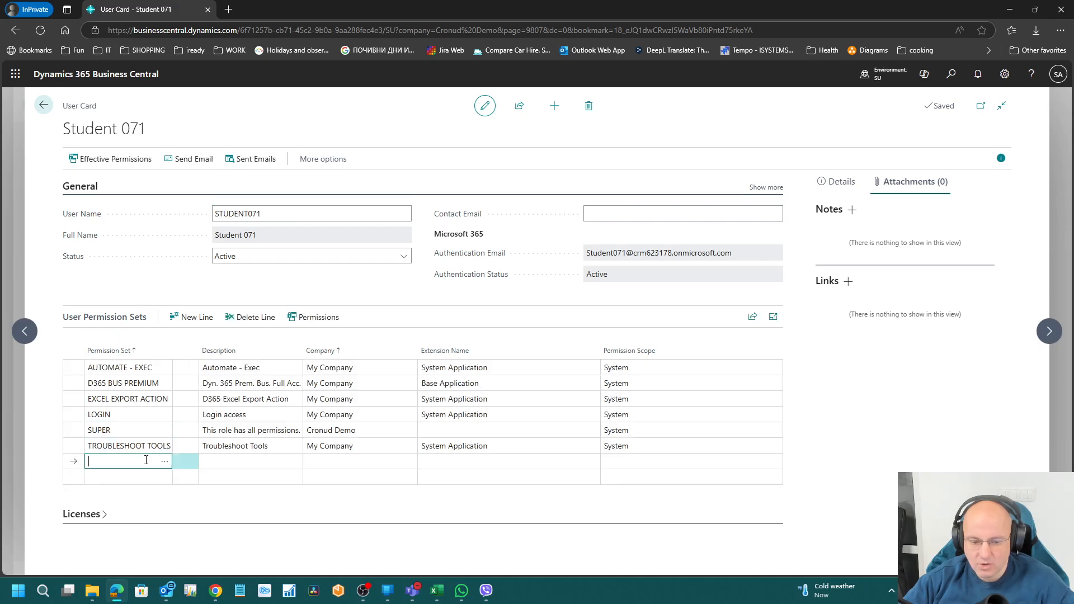
text(21)
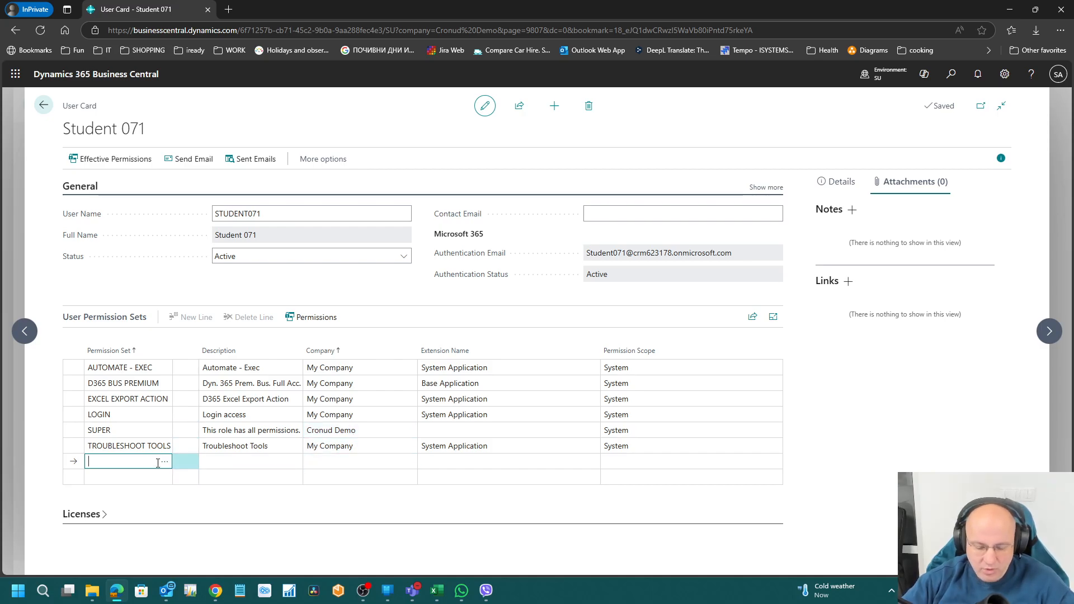
text(my1)
key(Tab)
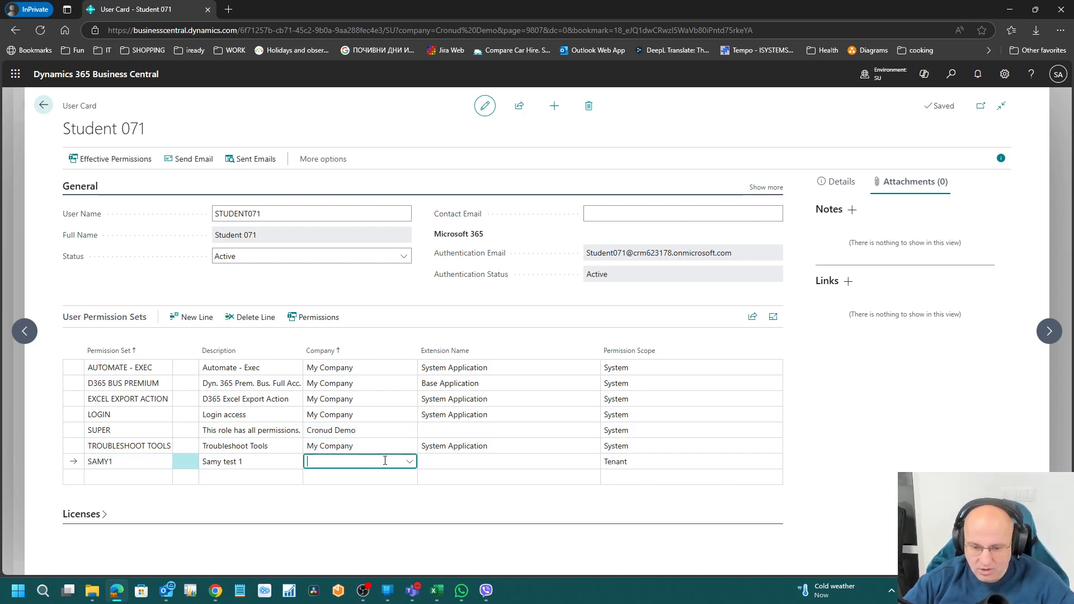
click(410, 462)
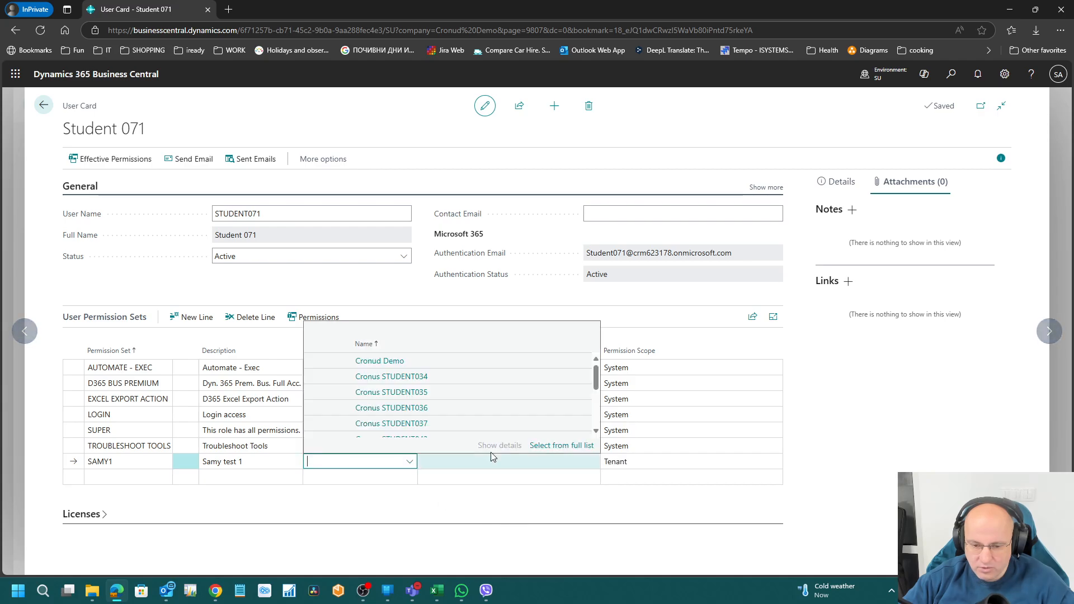
click(398, 362)
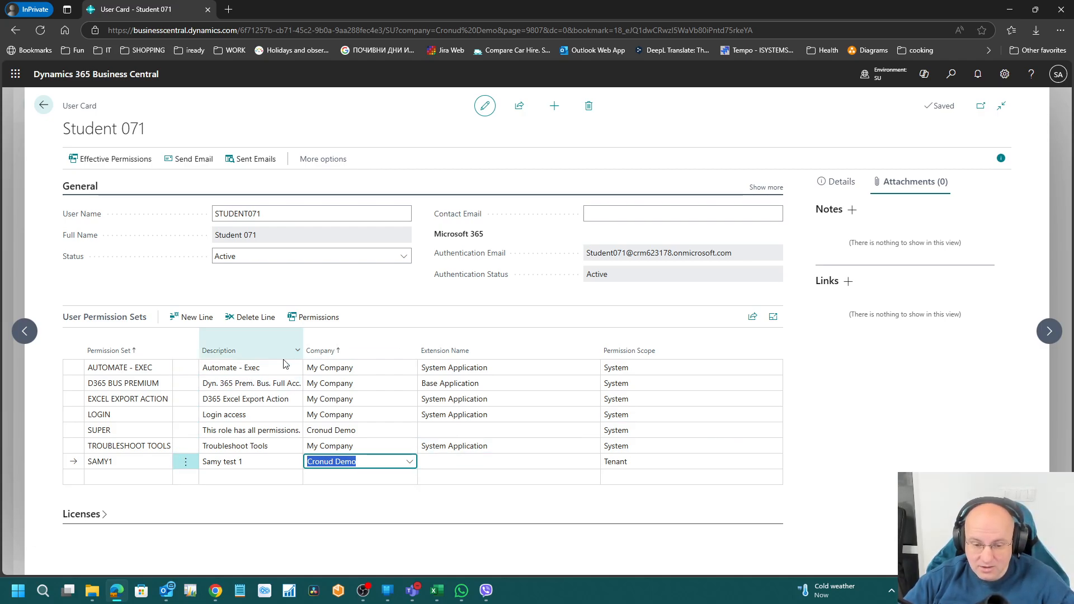
click(129, 385)
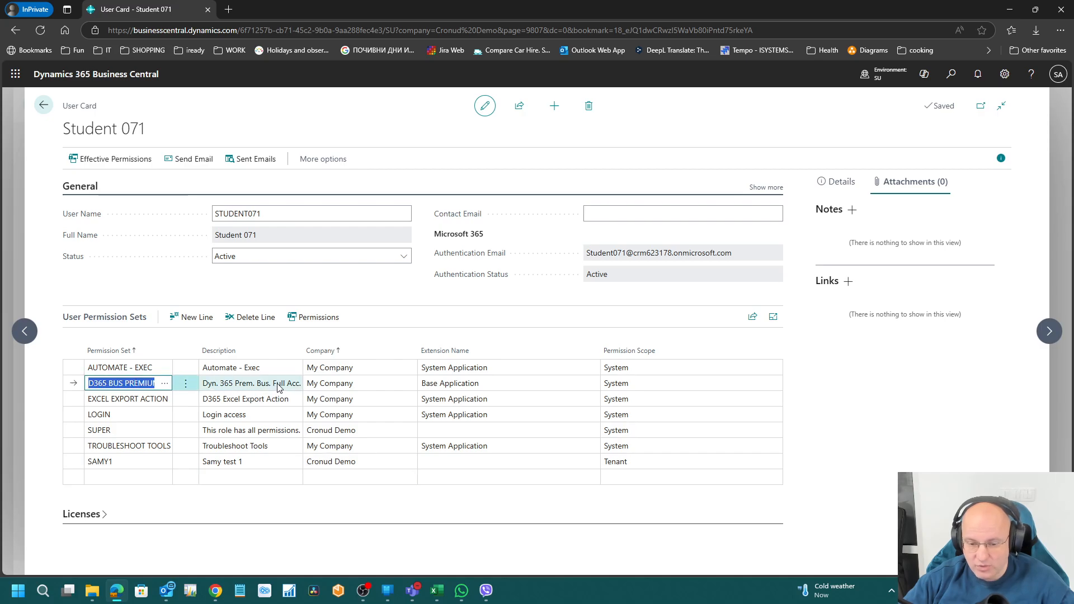
Step: Open Permission Sets, search 'prem' and review the D365 BUS PREMIUM set
click(951, 75)
text(perm set)
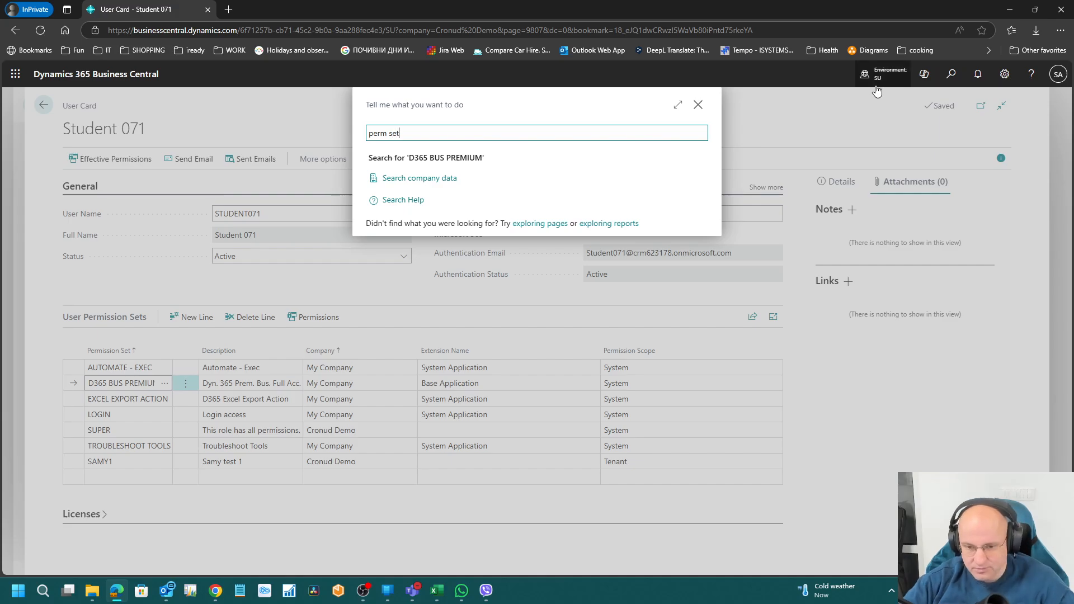
click(614, 280)
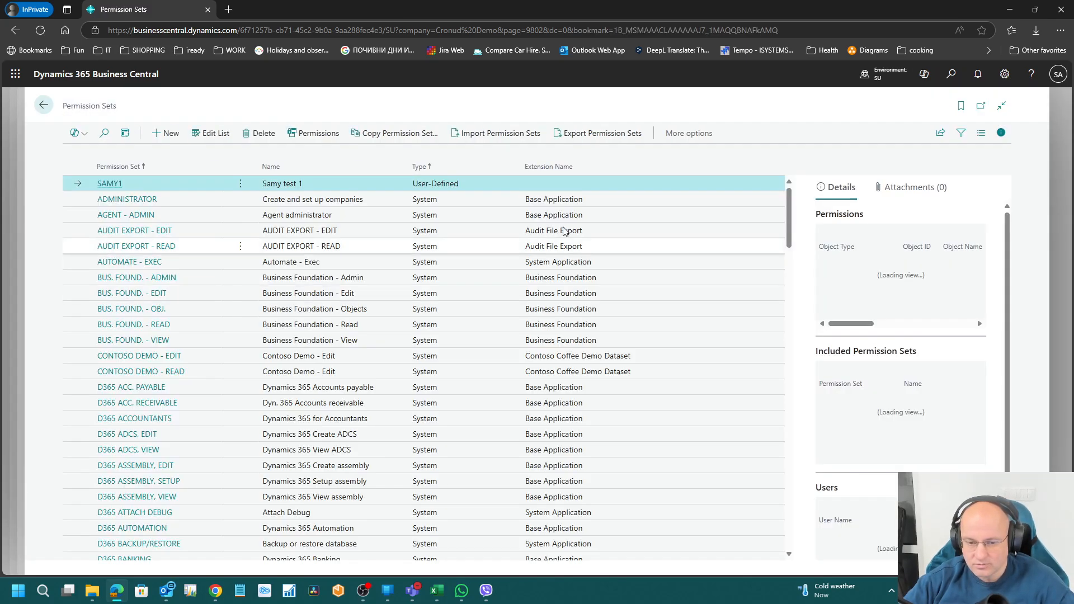
click(105, 135)
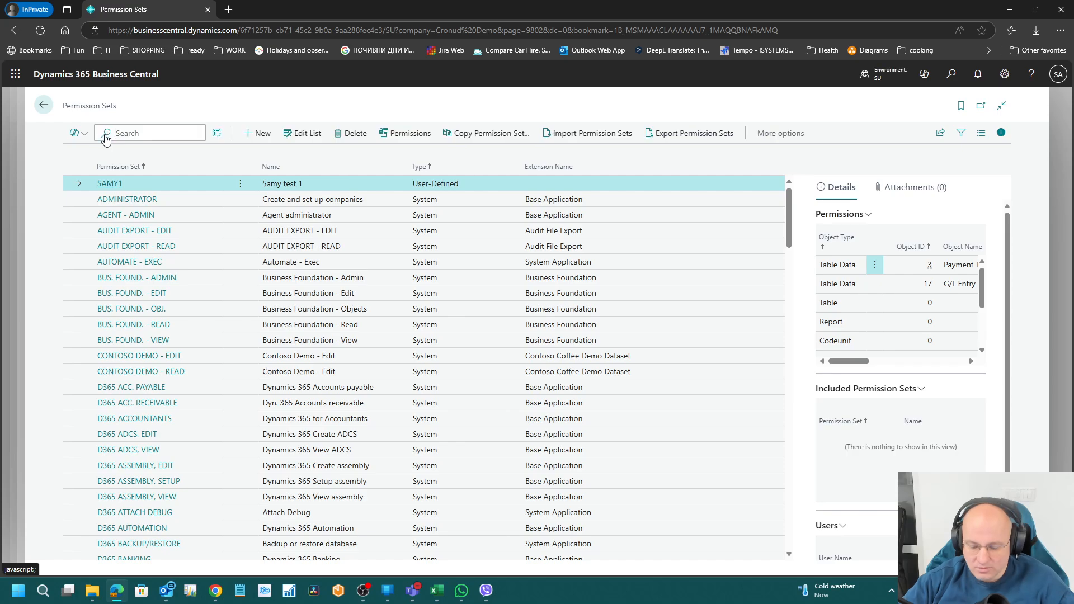
text(prem)
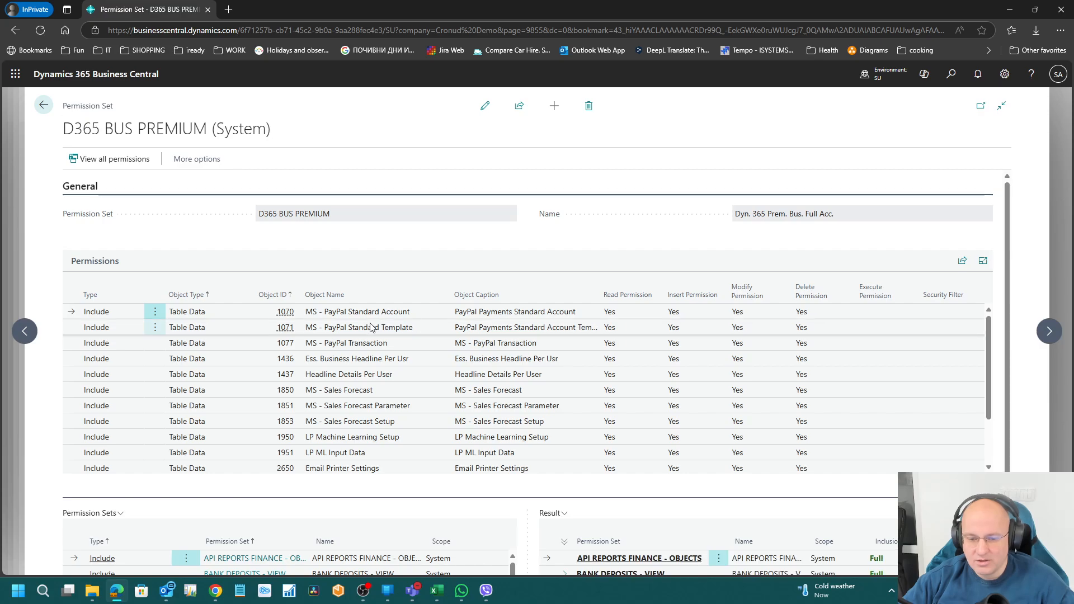
scroll(390, 367, down, 2)
scroll(409, 473, down, 2)
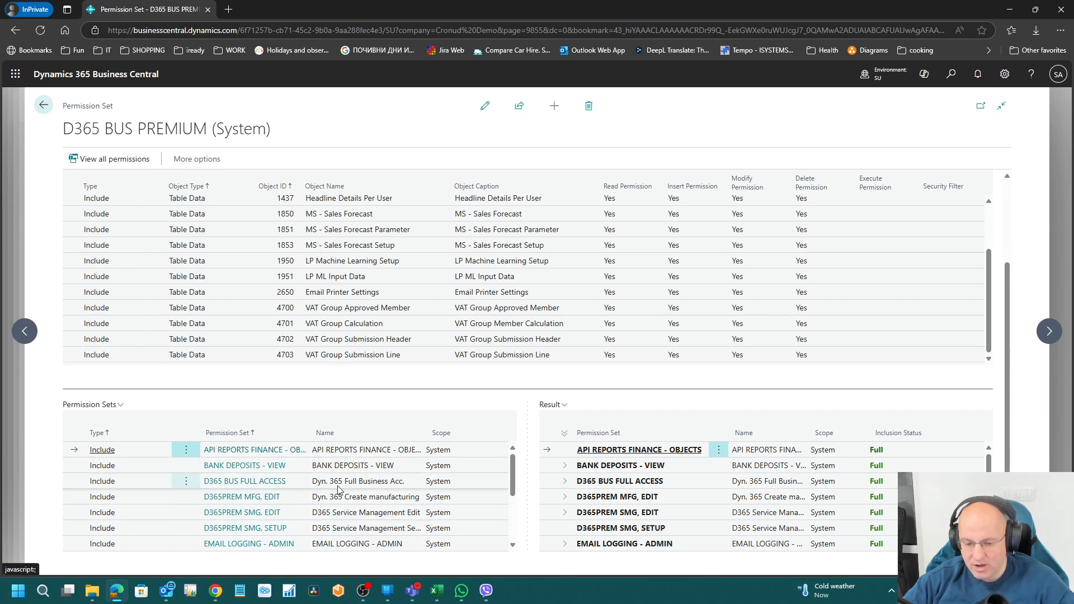
key(Escape)
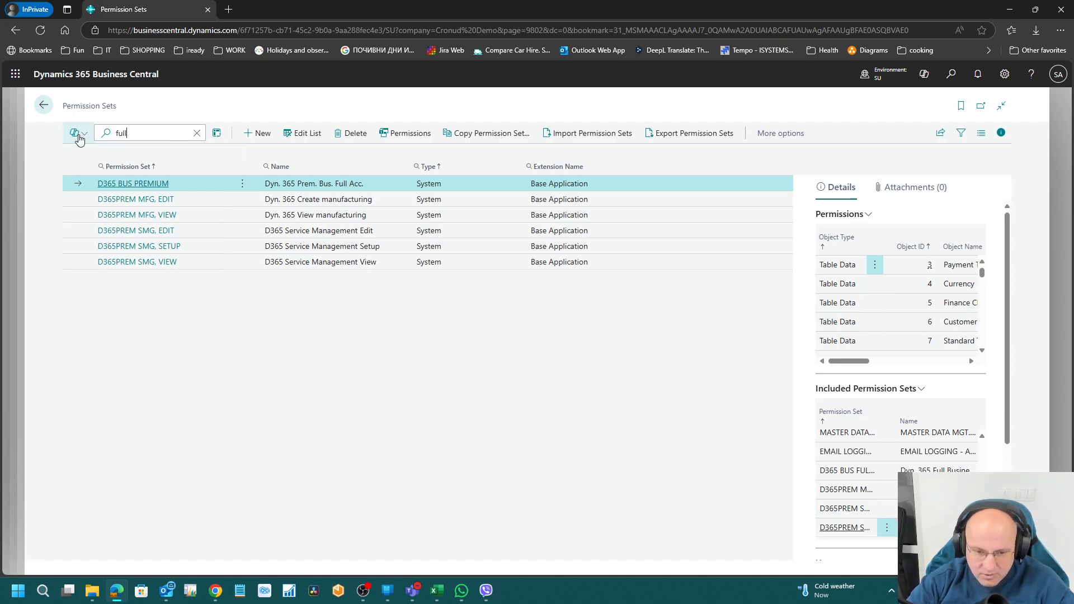
Step: Open D365 BUS FULL ACCESS and look through its permissions
click(163, 185)
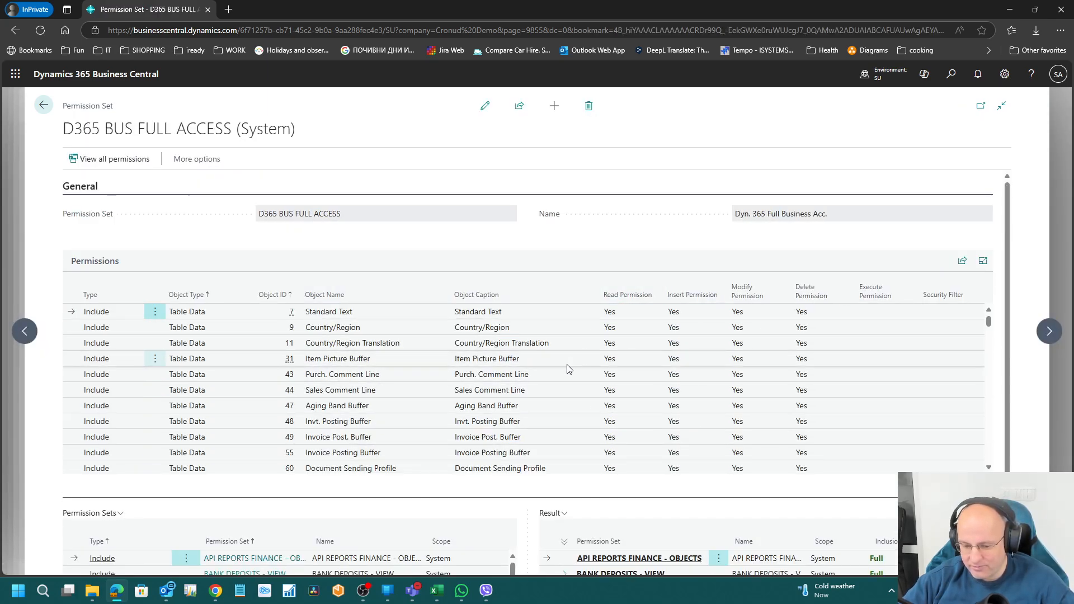
scroll(567, 379, down, 1)
scroll(566, 378, down, 3)
scroll(566, 379, up, 4)
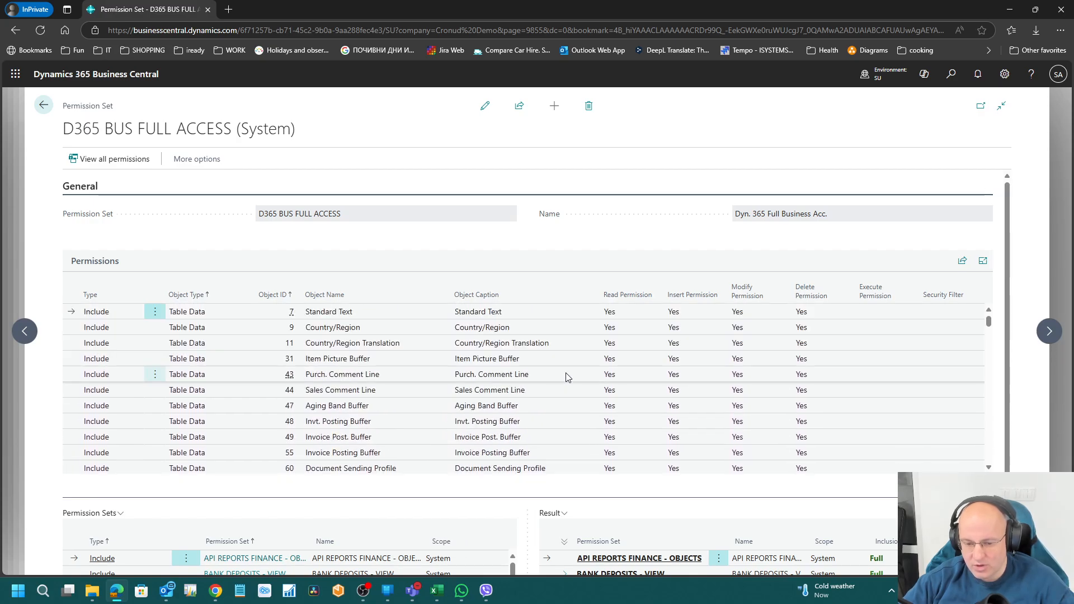
scroll(567, 378, down, 5)
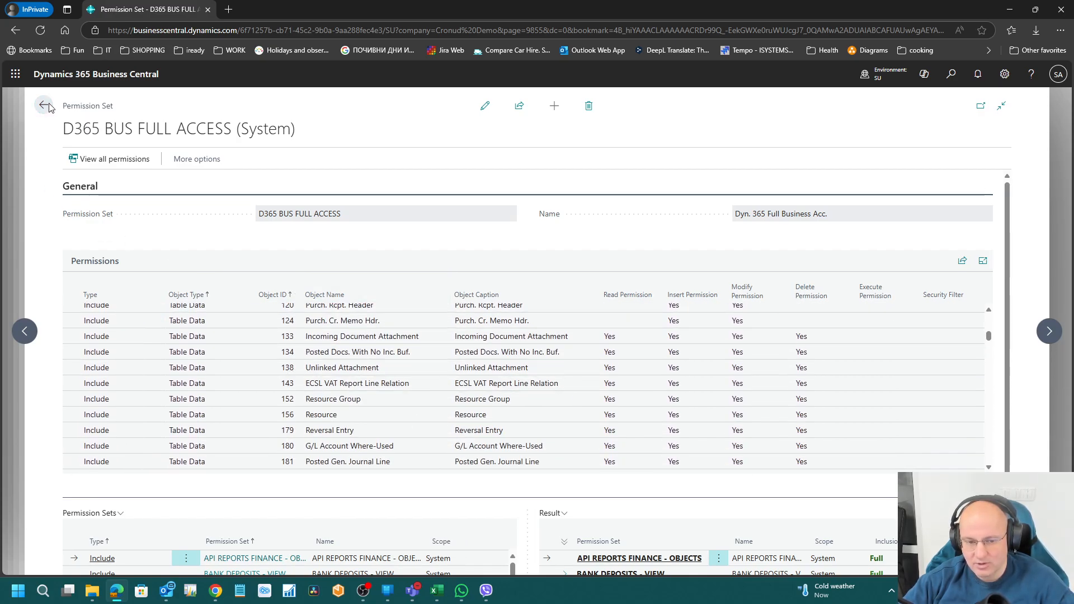
key(Escape)
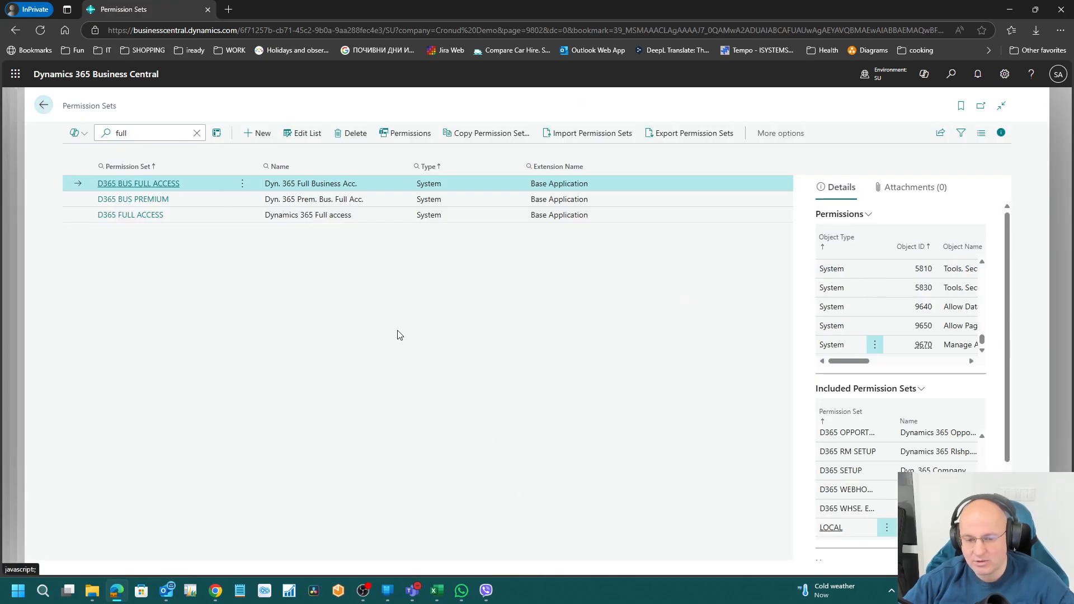
click(215, 591)
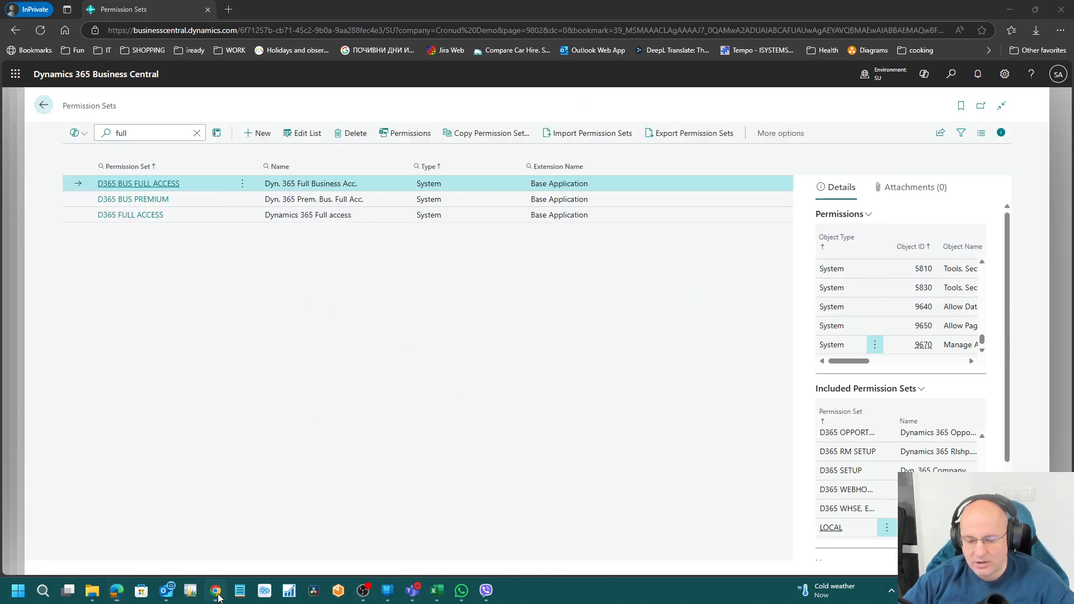
click(40, 112)
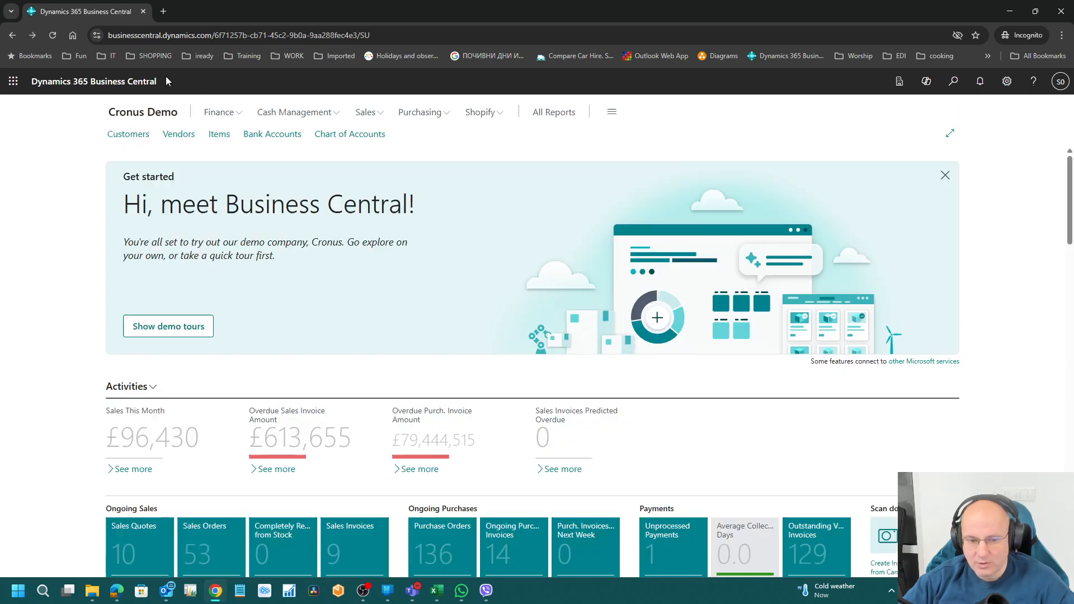
click(53, 35)
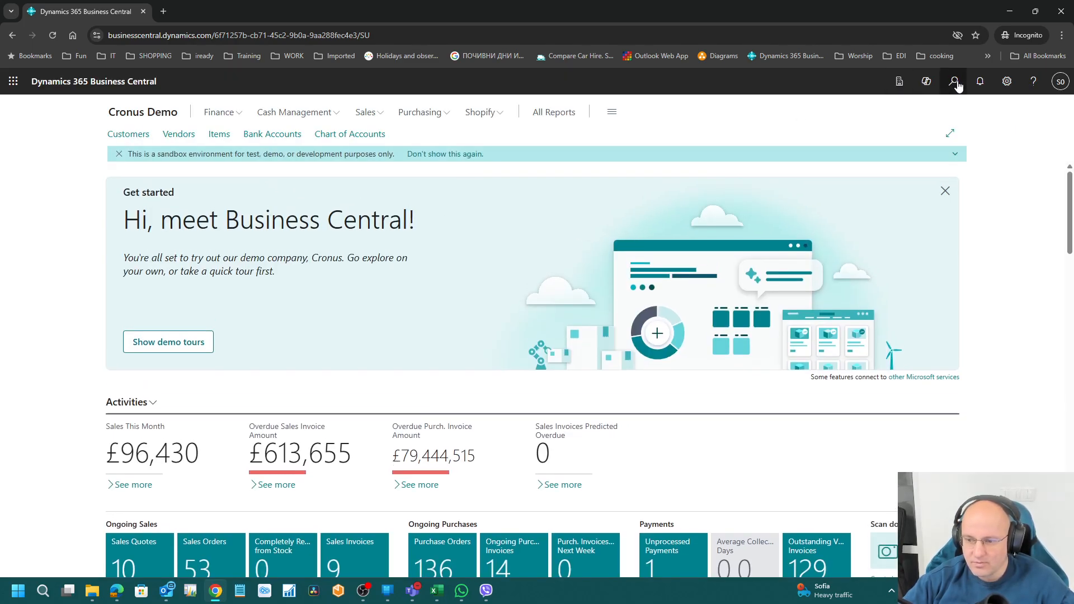
click(956, 83)
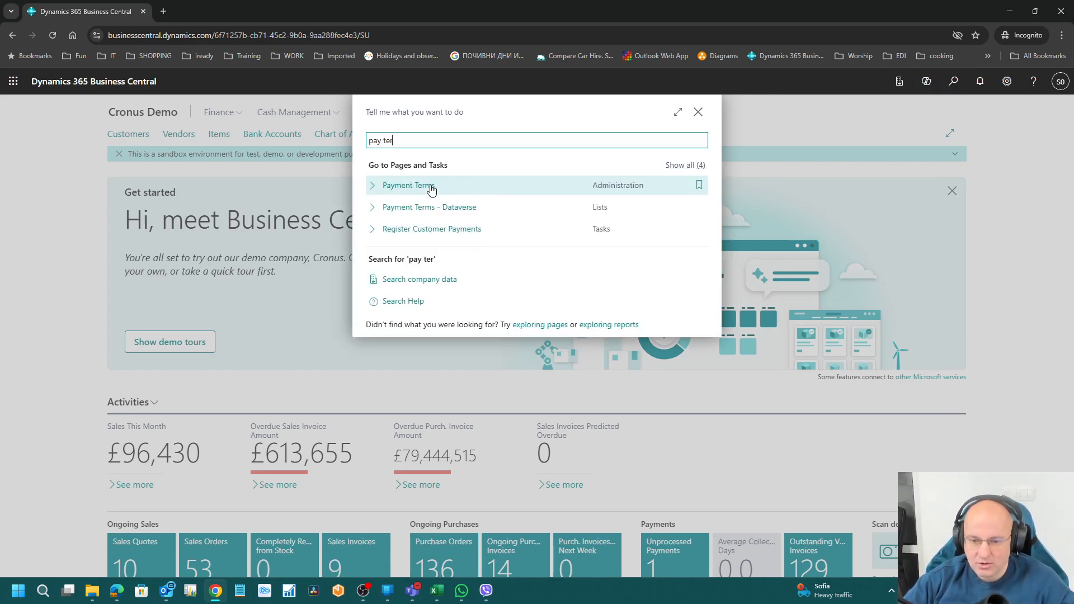
click(434, 185)
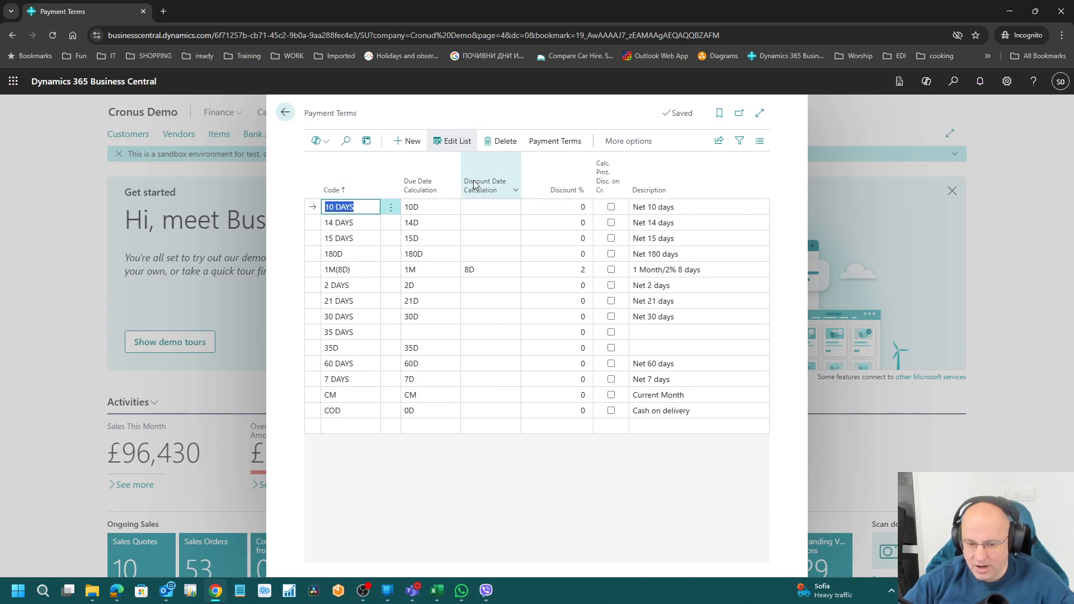
click(285, 112)
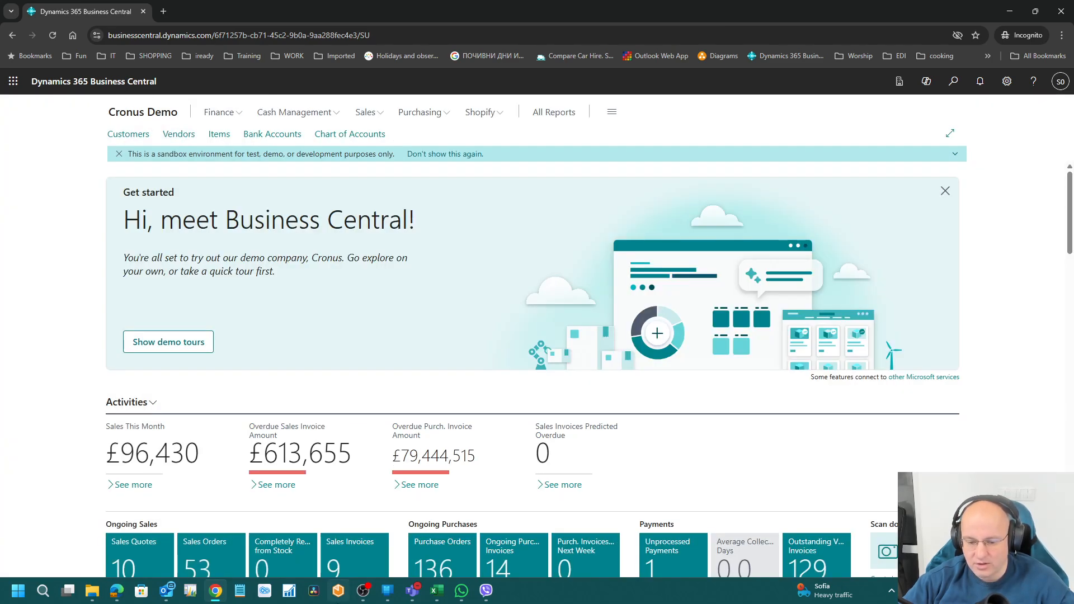
click(123, 591)
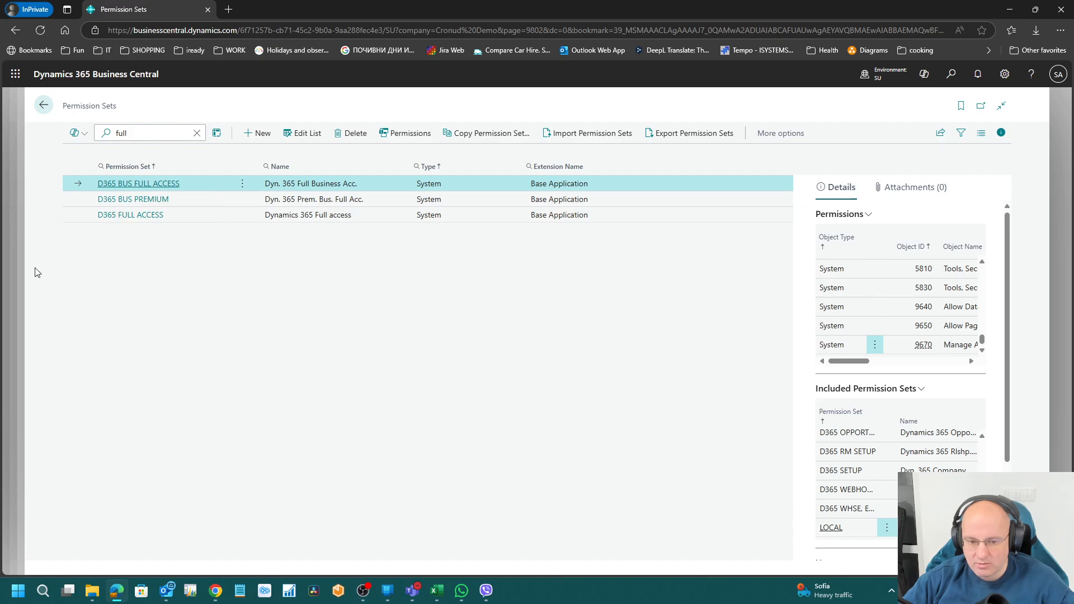
Step: Delete the SUPER and D365 BUS PREMIUM lines from the student user's permission sets
key(Escape)
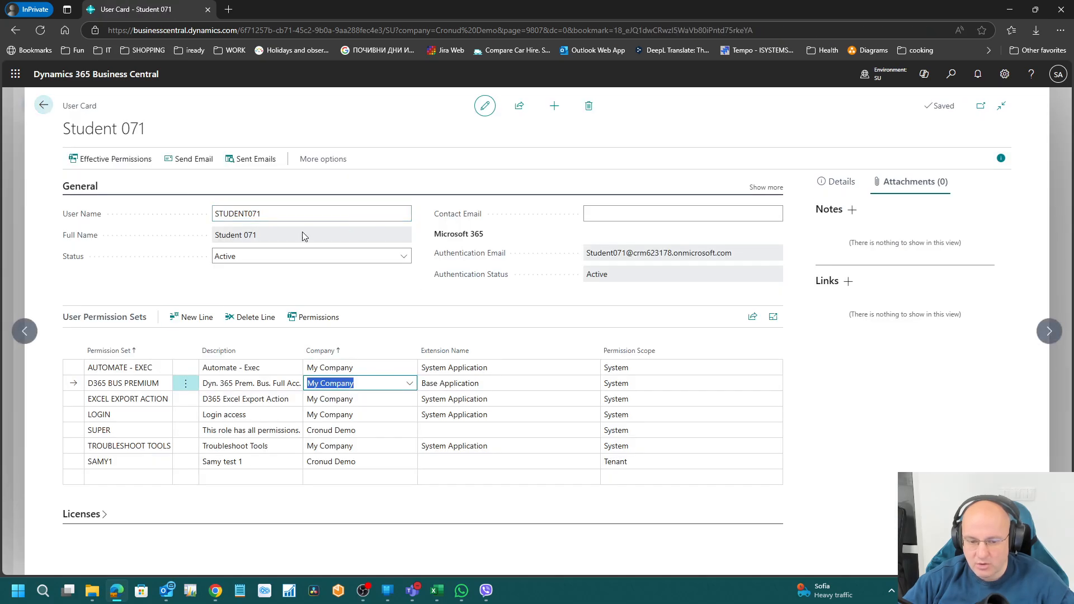
click(138, 383)
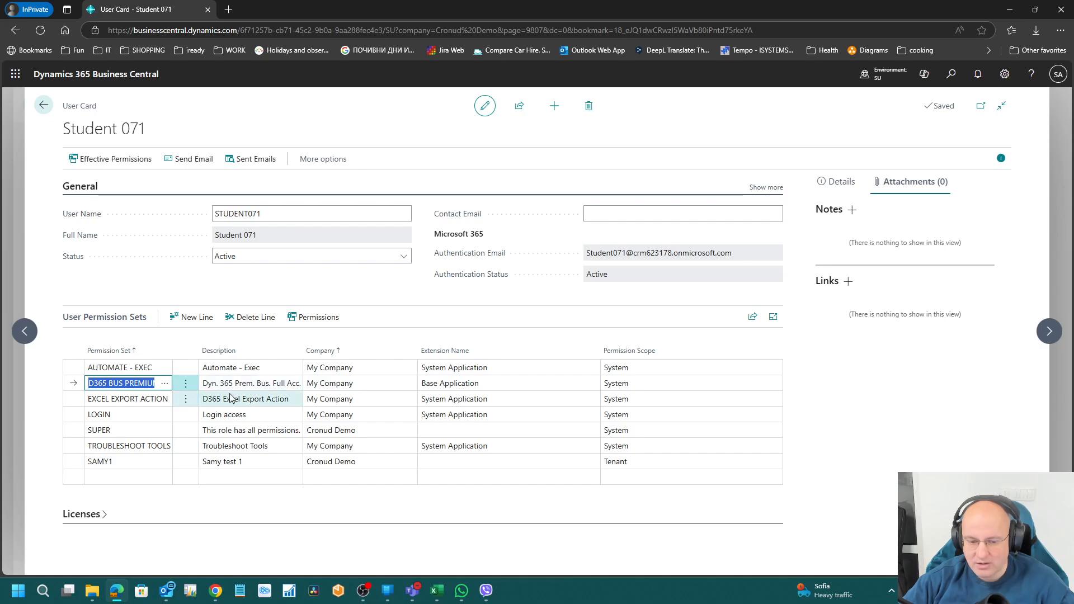
click(143, 429)
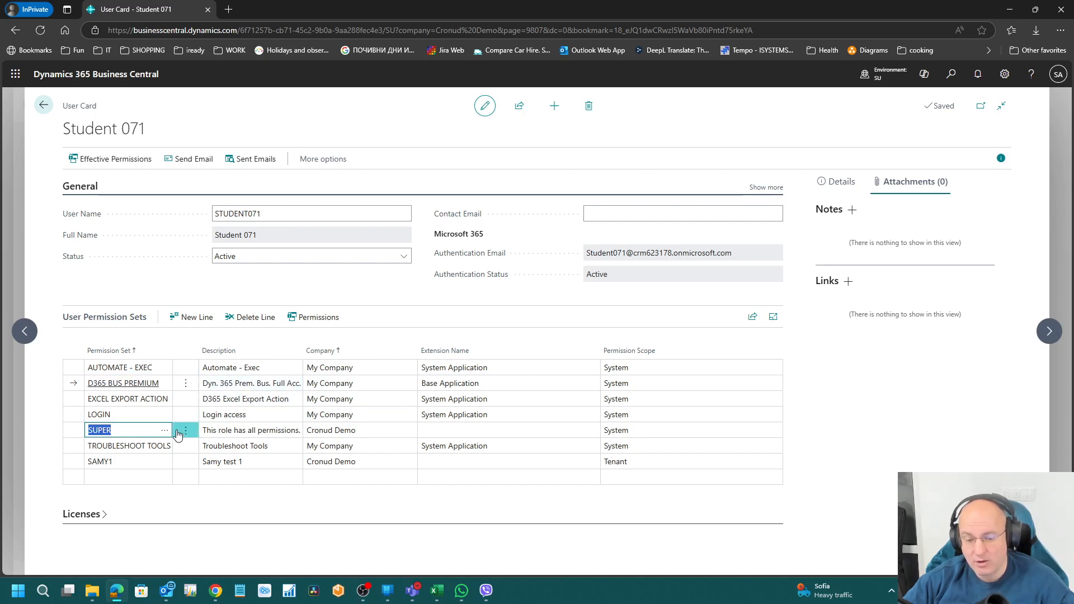
click(186, 429)
click(168, 469)
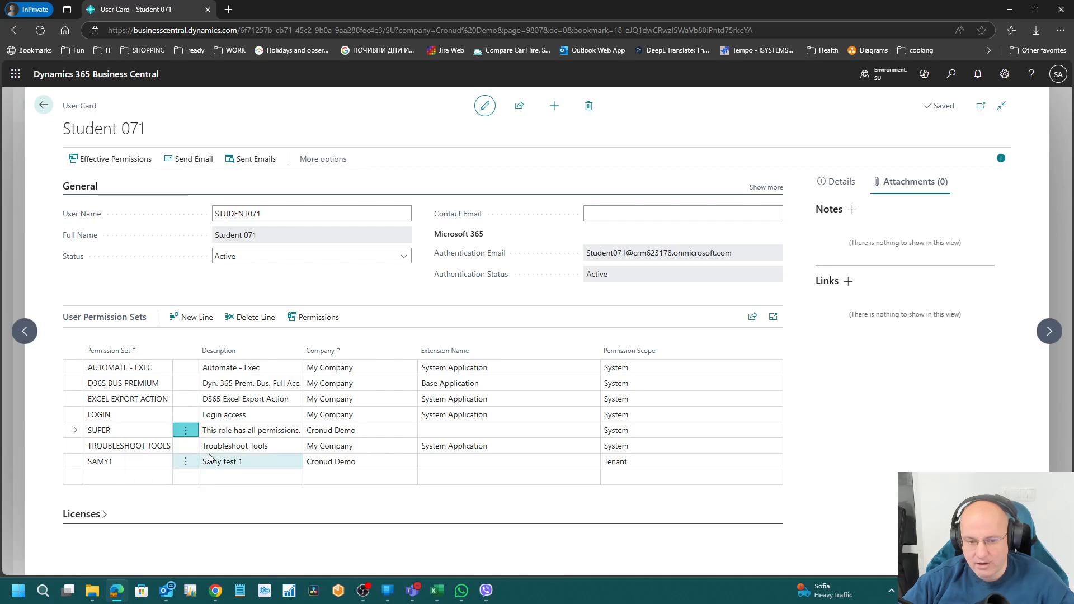
click(592, 360)
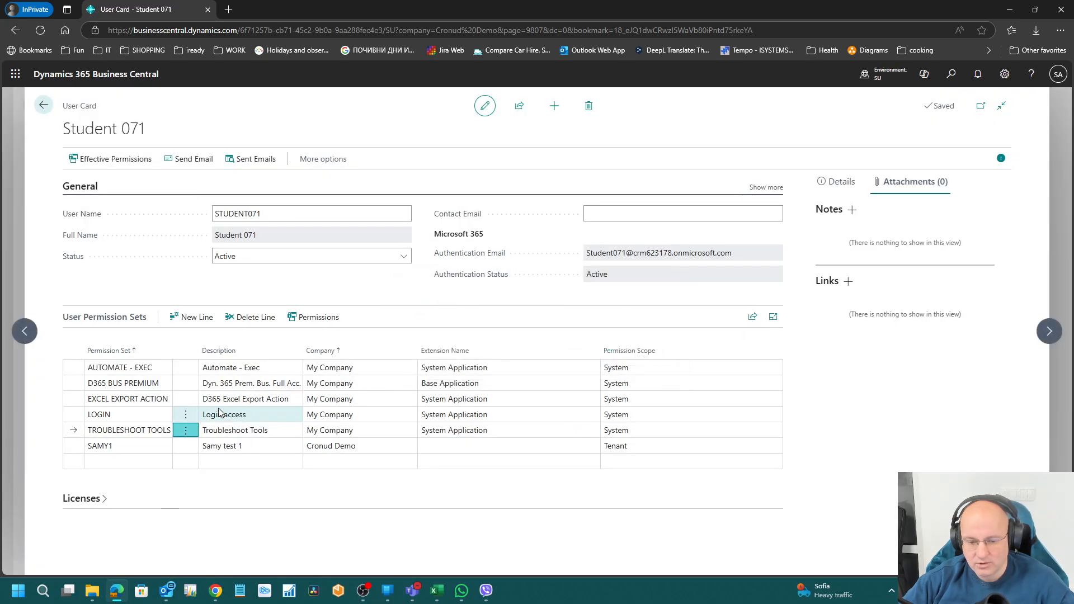
click(186, 384)
click(168, 423)
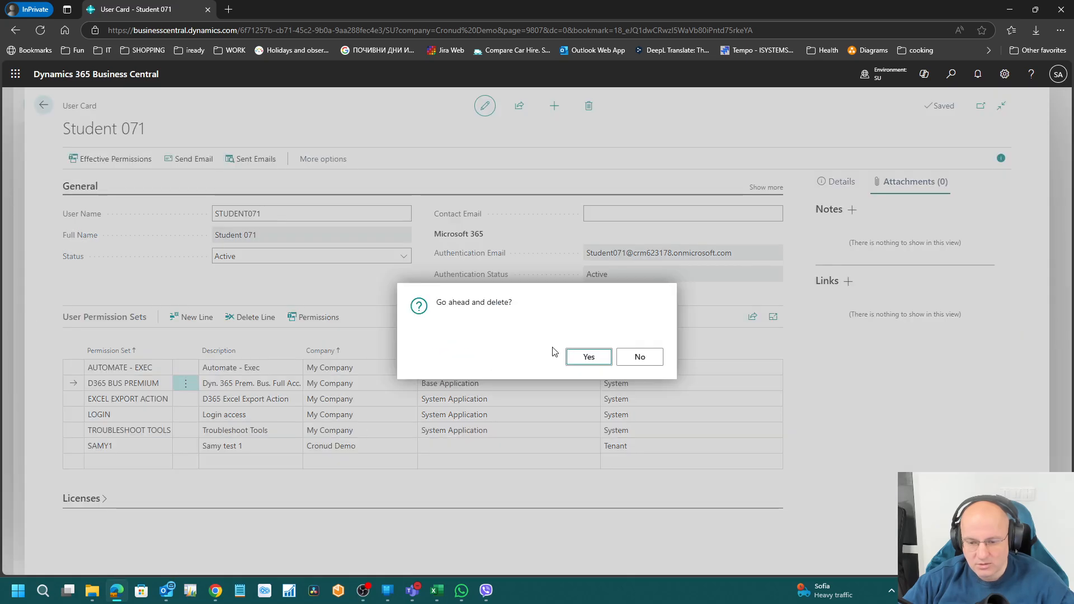
click(577, 360)
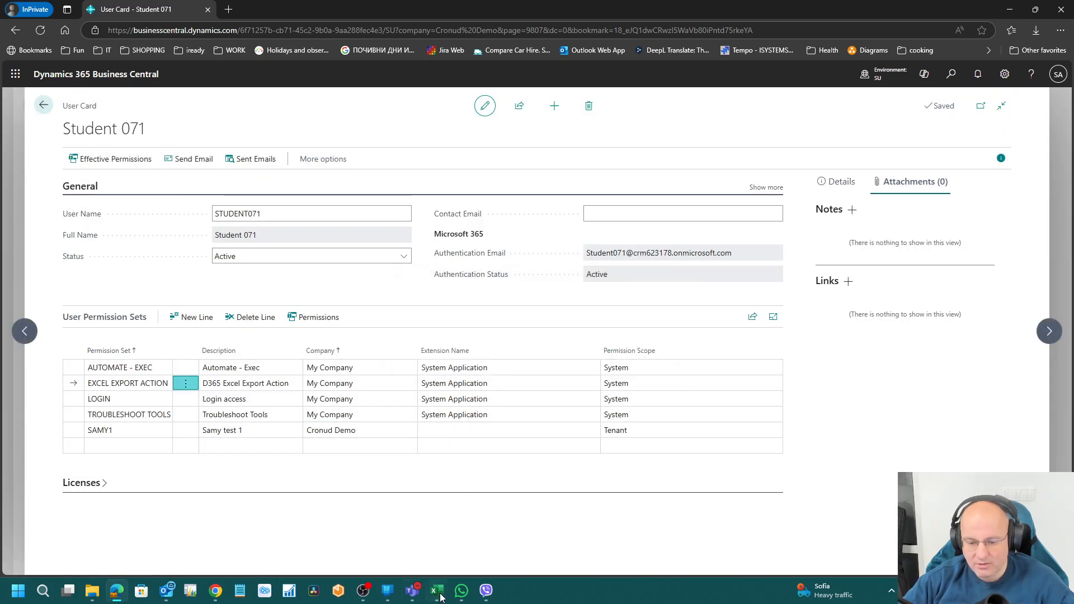
Step: Reload the test user's session to check the reduced permissions
click(224, 592)
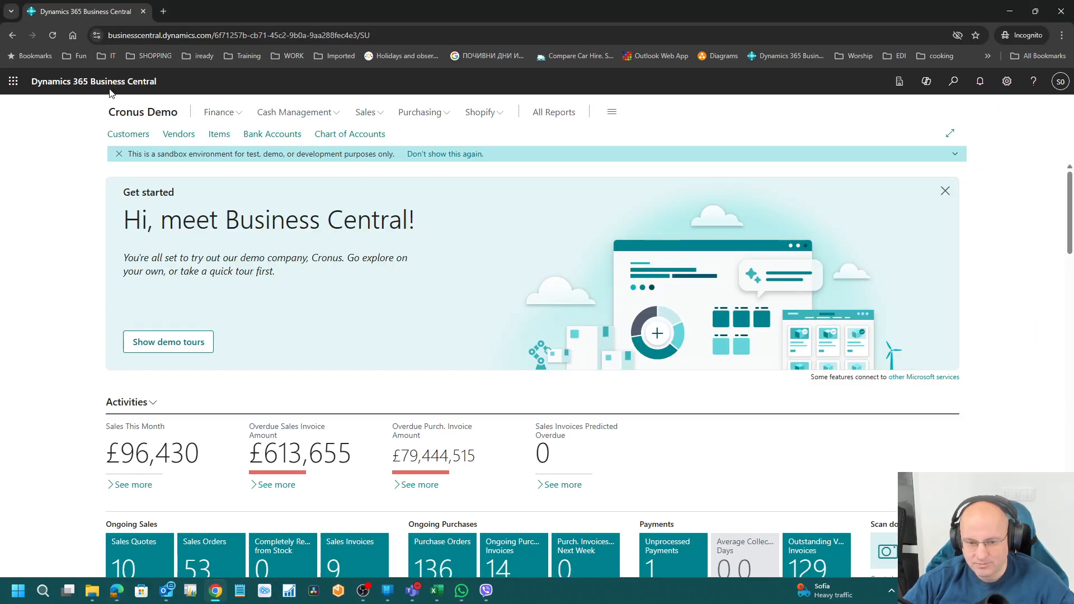
click(54, 36)
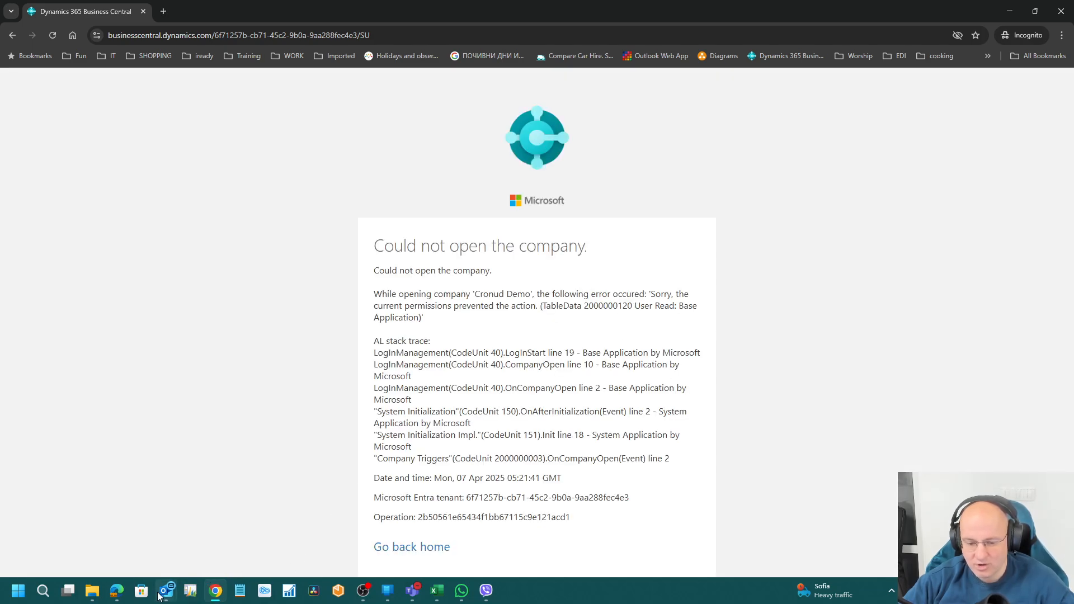
click(117, 591)
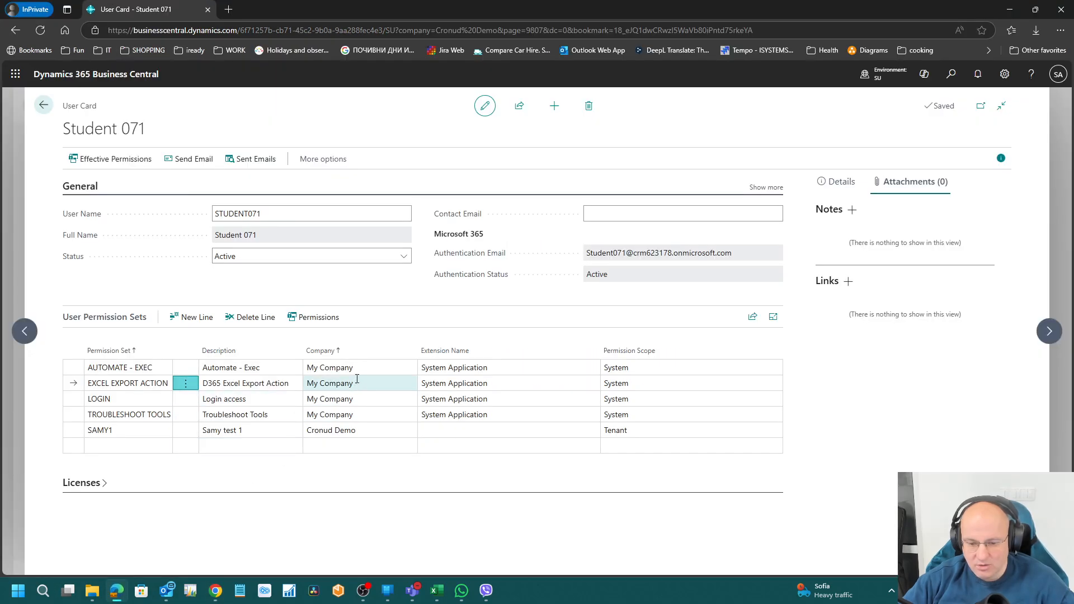
Step: Set Cronud Demo as company for AUTOMATE - EXEC and EXCEL EXPORT ACTION, accepting the update
click(410, 368)
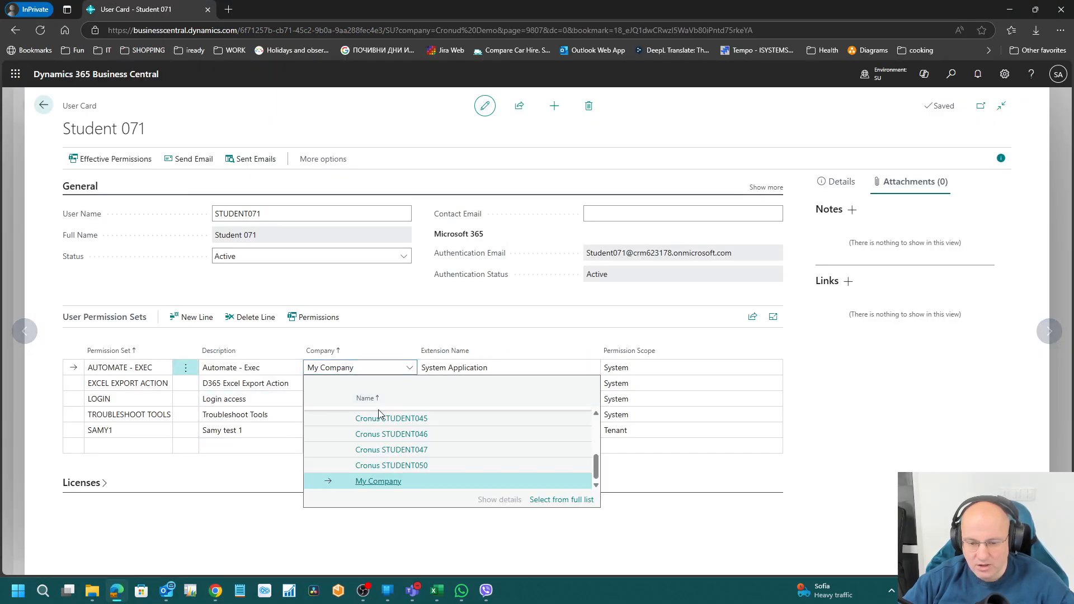
scroll(425, 440, up, 10)
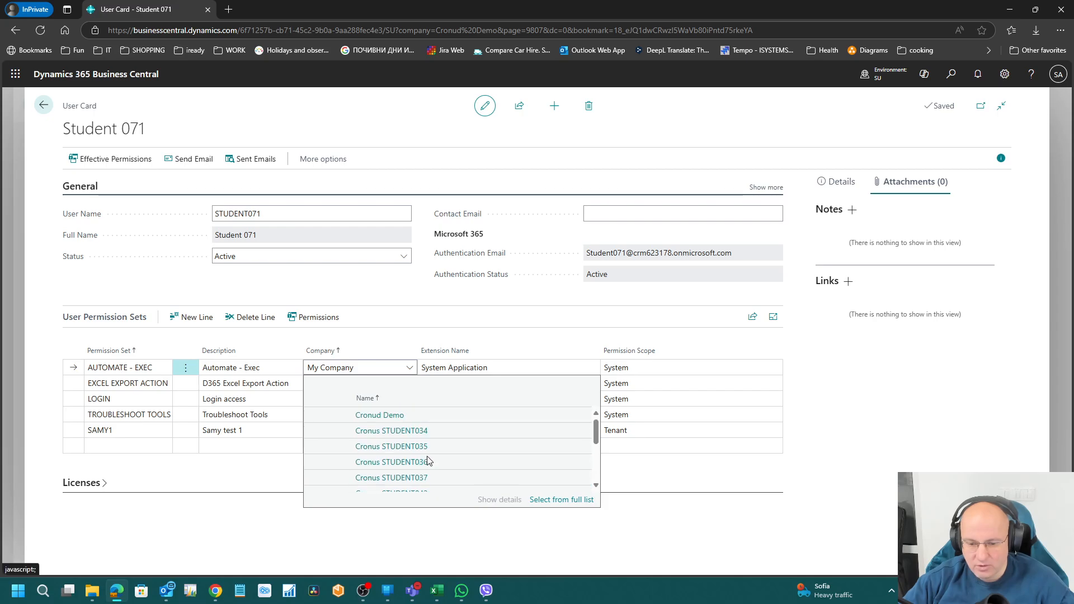
click(395, 415)
click(358, 383)
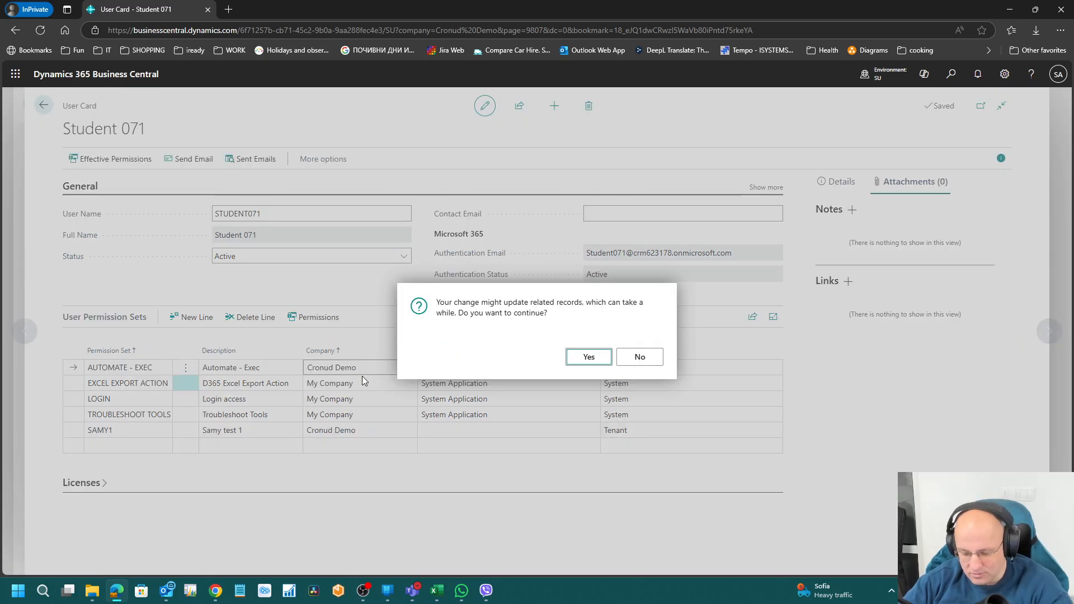
key(Return)
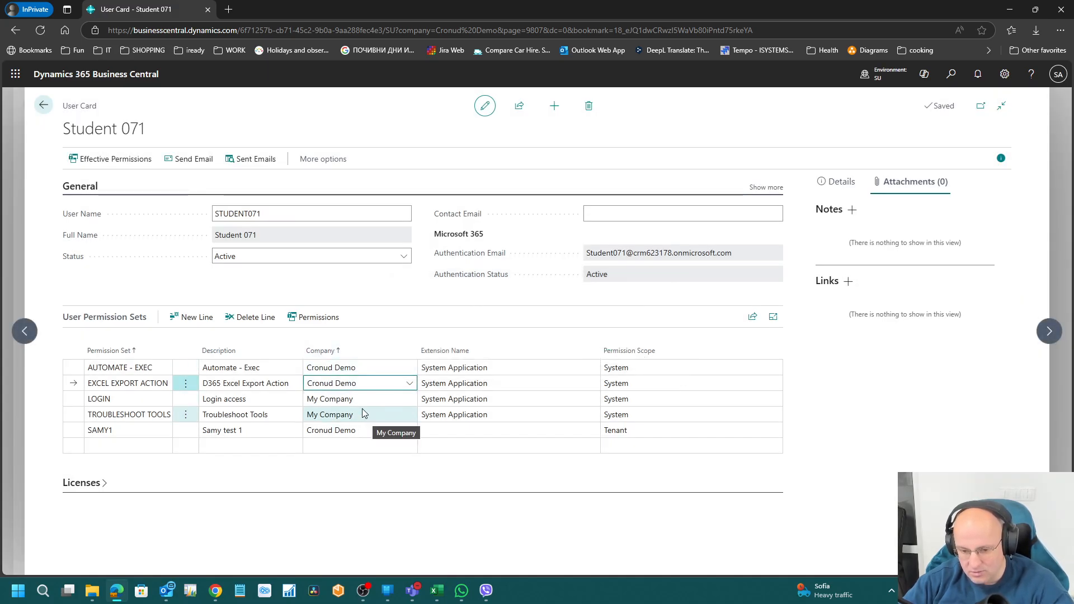
text(y)
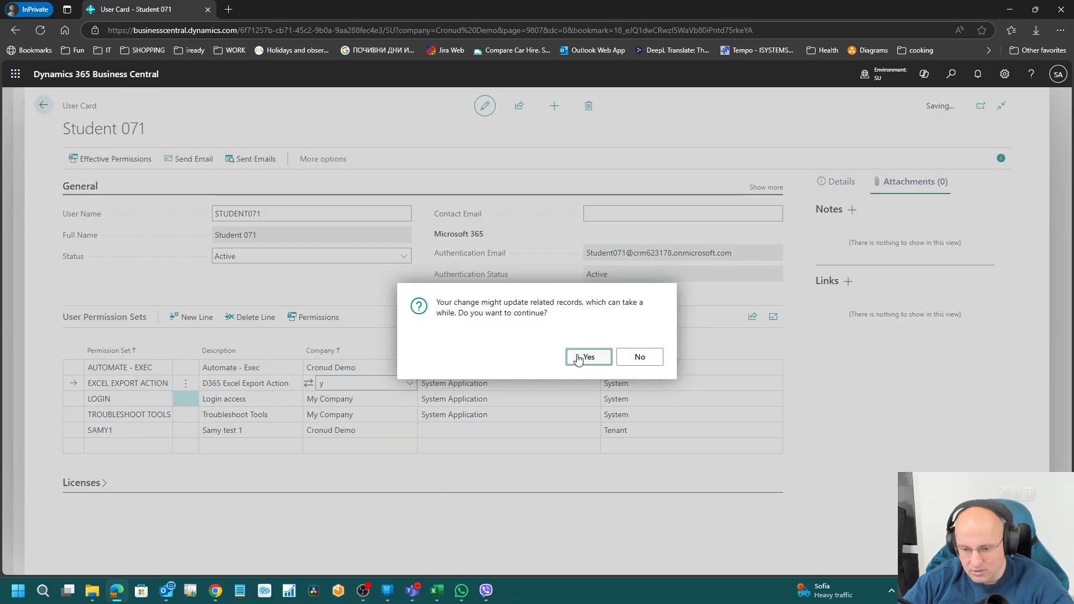
click(579, 358)
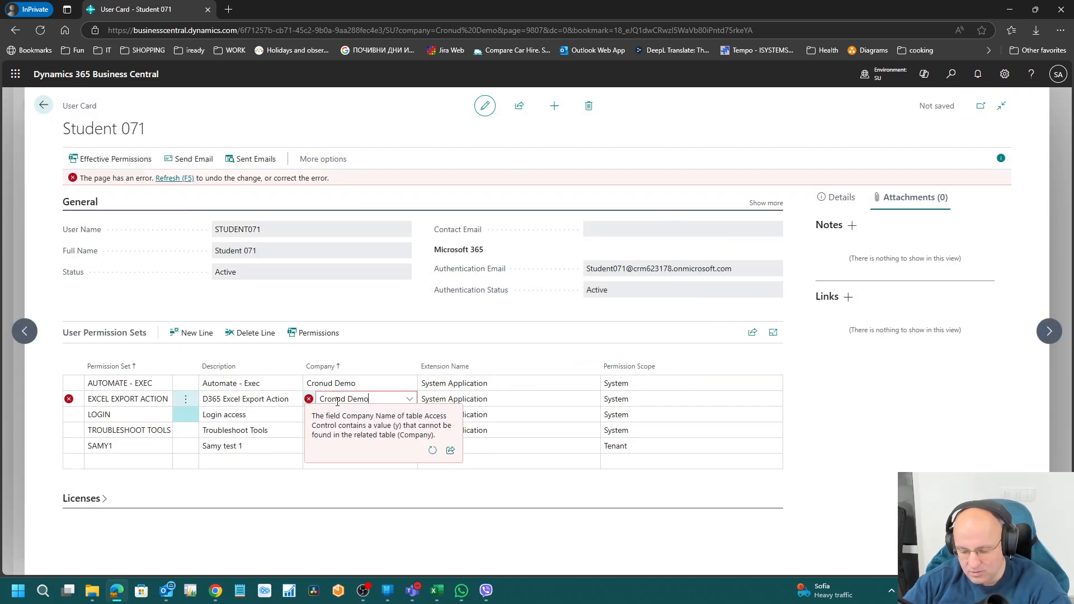
click(334, 398)
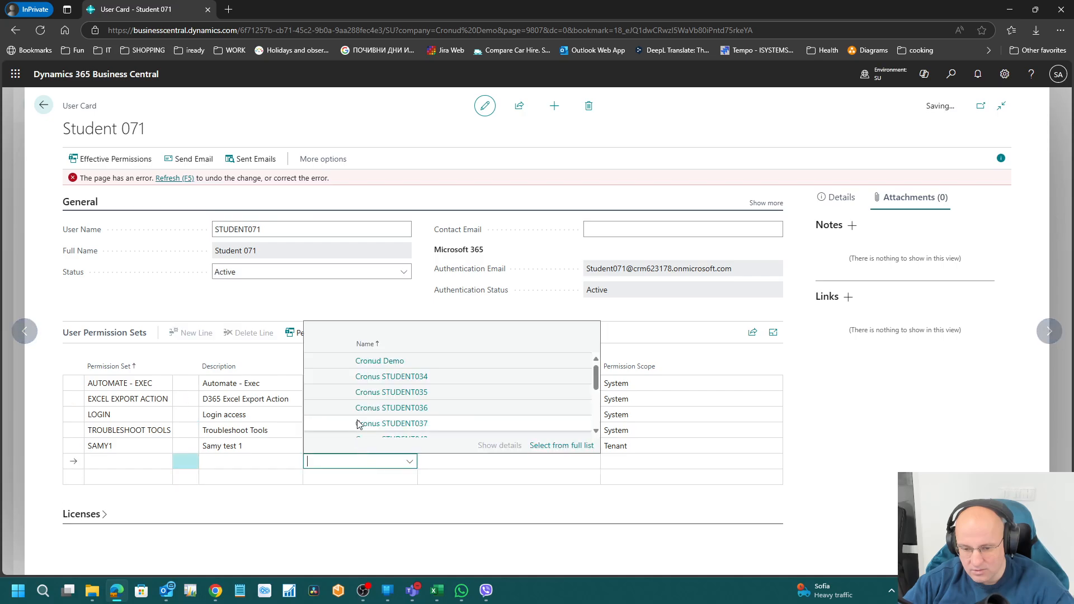
click(324, 360)
Step: Set Cronud Demo as company for LOGIN and TROUBLESHOOT TOOLS, accepting the update
click(347, 399)
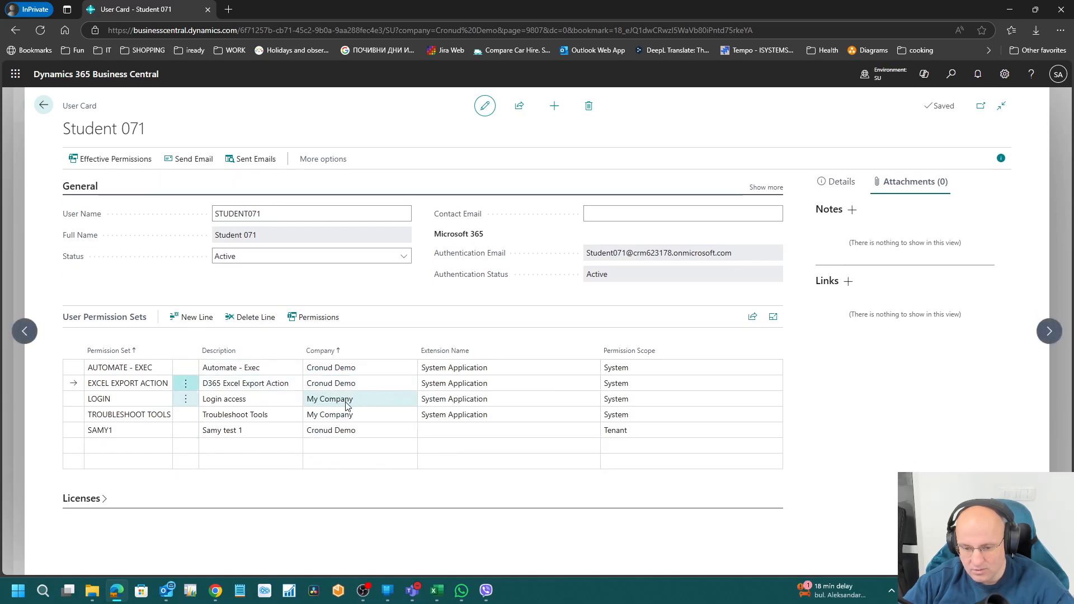
text(Cronud Demo)
key(Down)
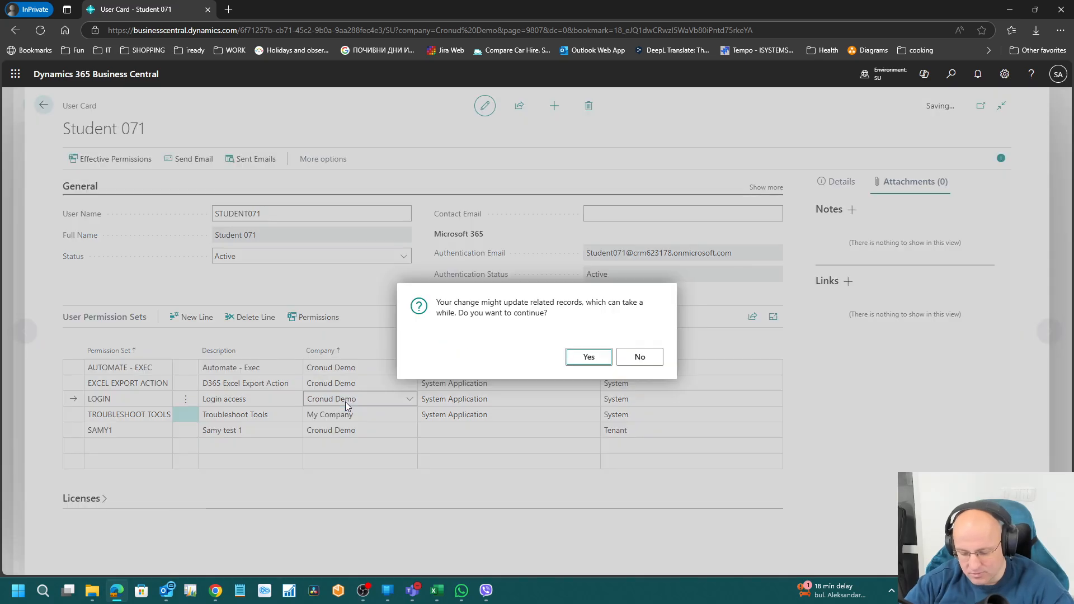
key(Return)
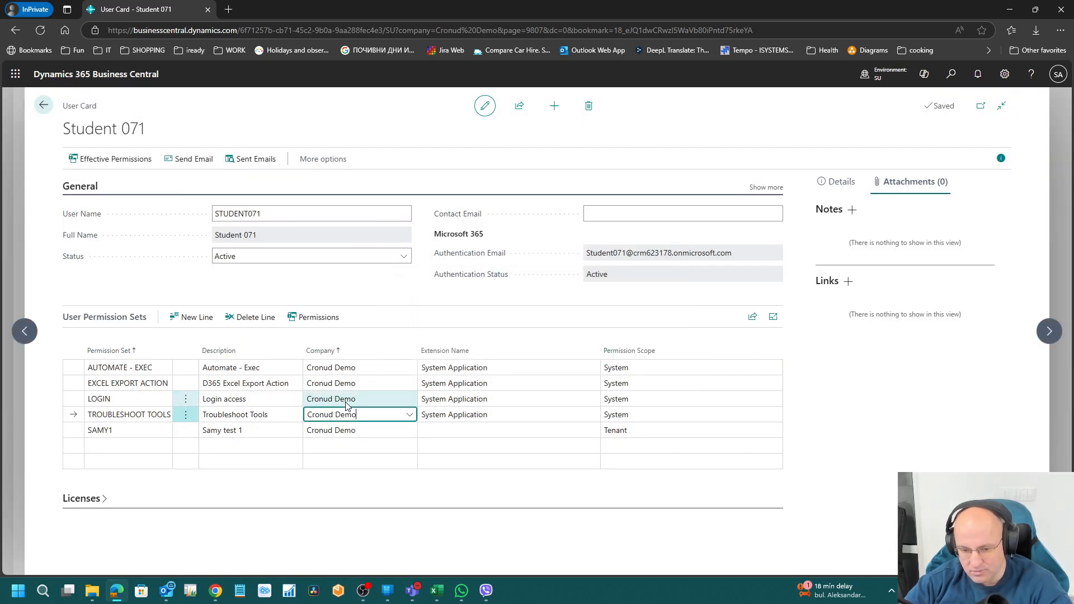
key(Down)
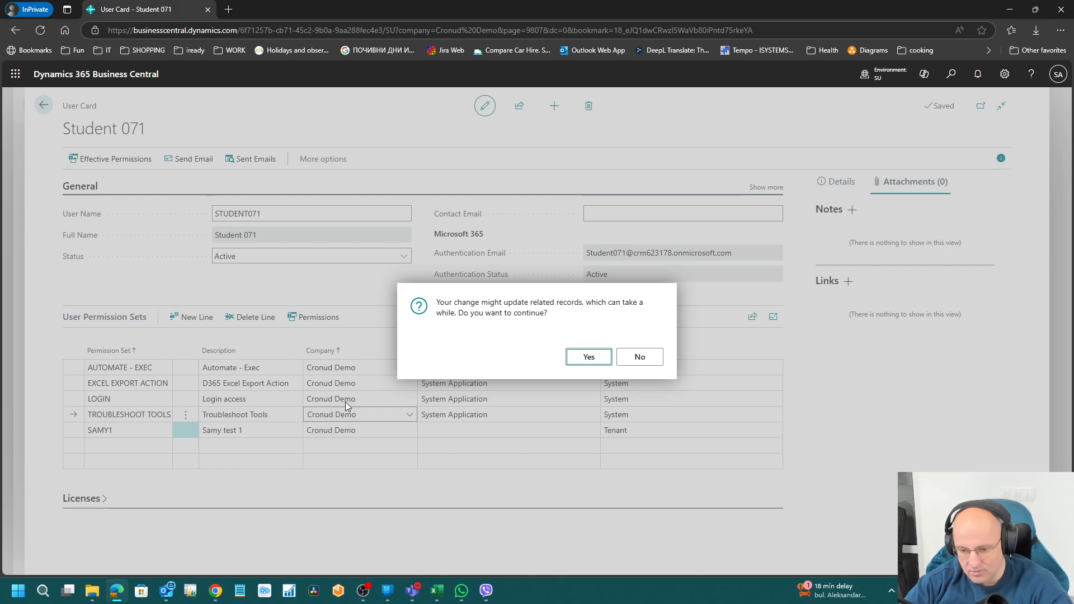
click(589, 357)
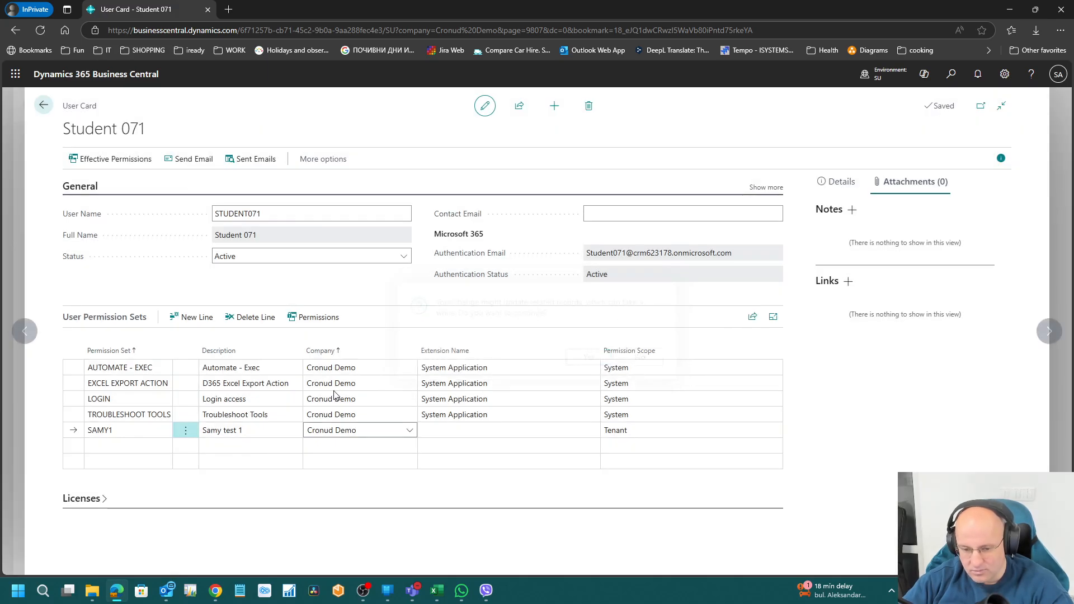
click(347, 399)
click(216, 591)
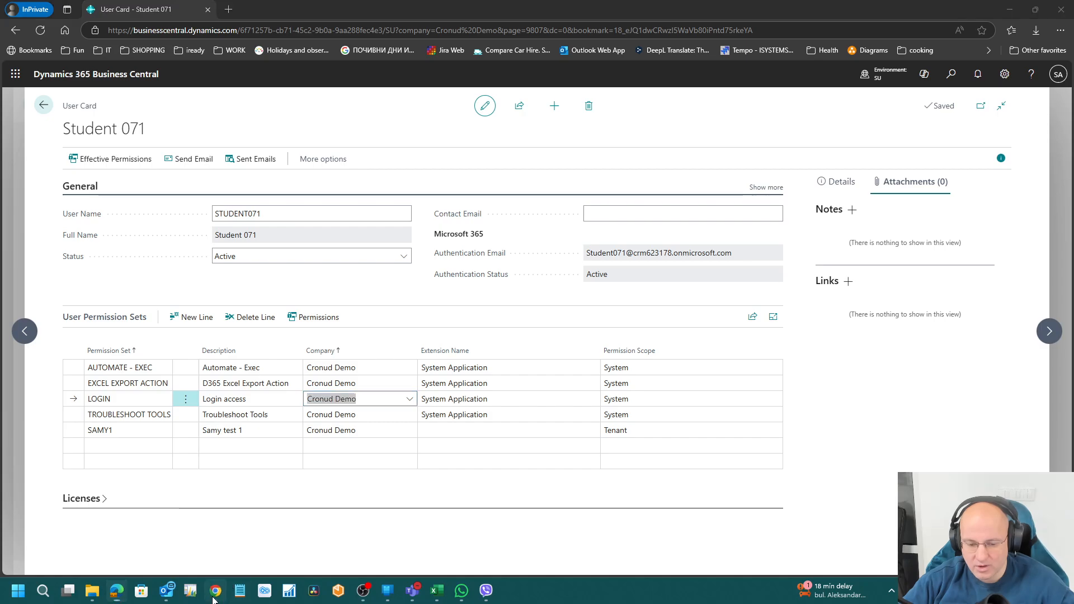
Step: Reload the test user's session and check the SAMY1 entry on the admin's card
click(59, 35)
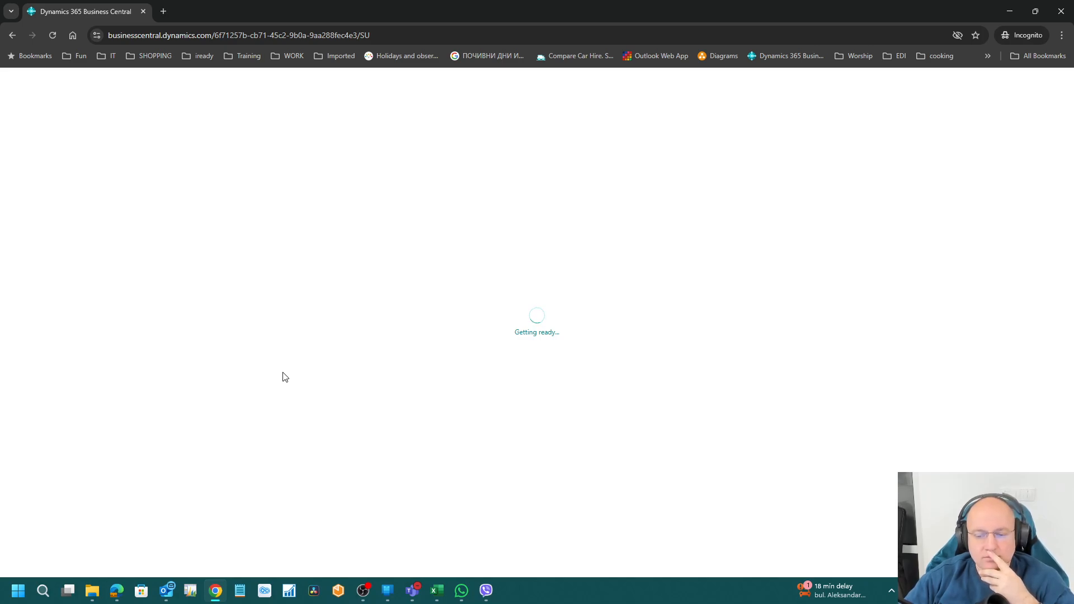
click(116, 590)
click(116, 430)
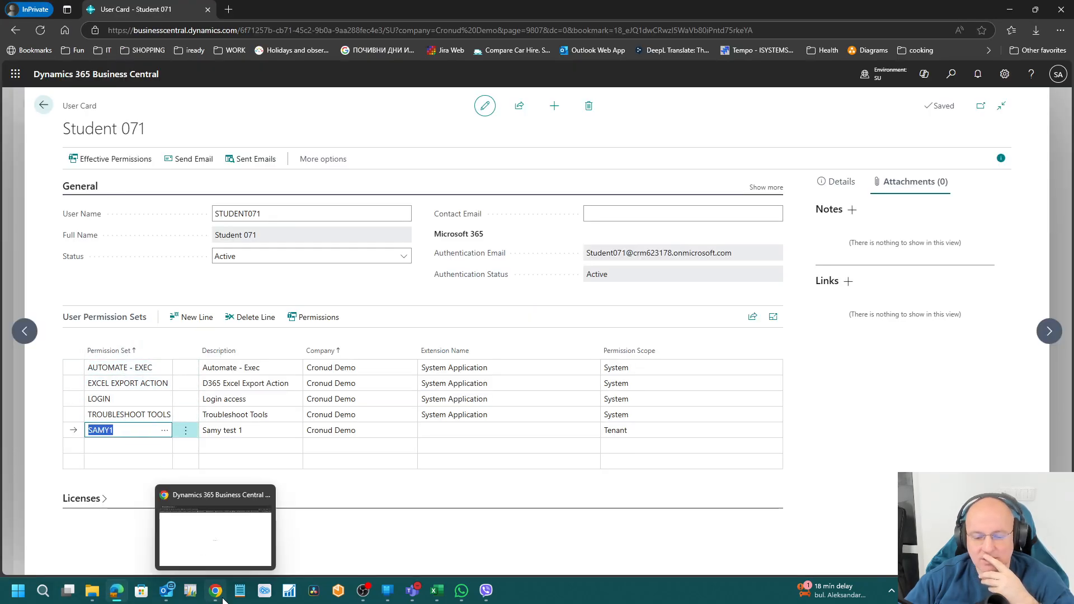
click(216, 526)
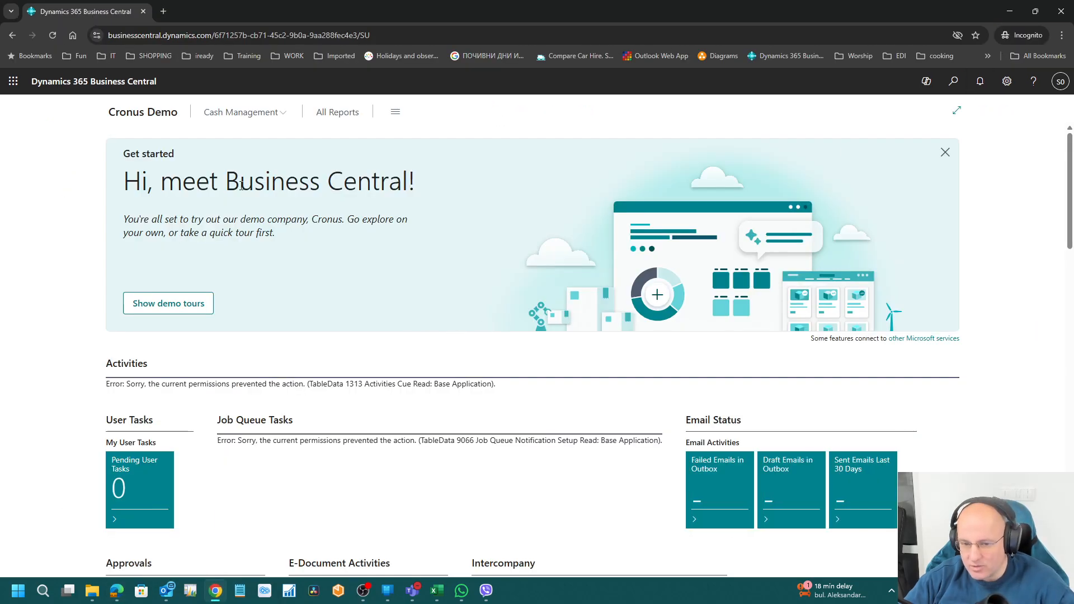
Step: As the test user, browse the all-pages overview and search for 'customer'
click(283, 113)
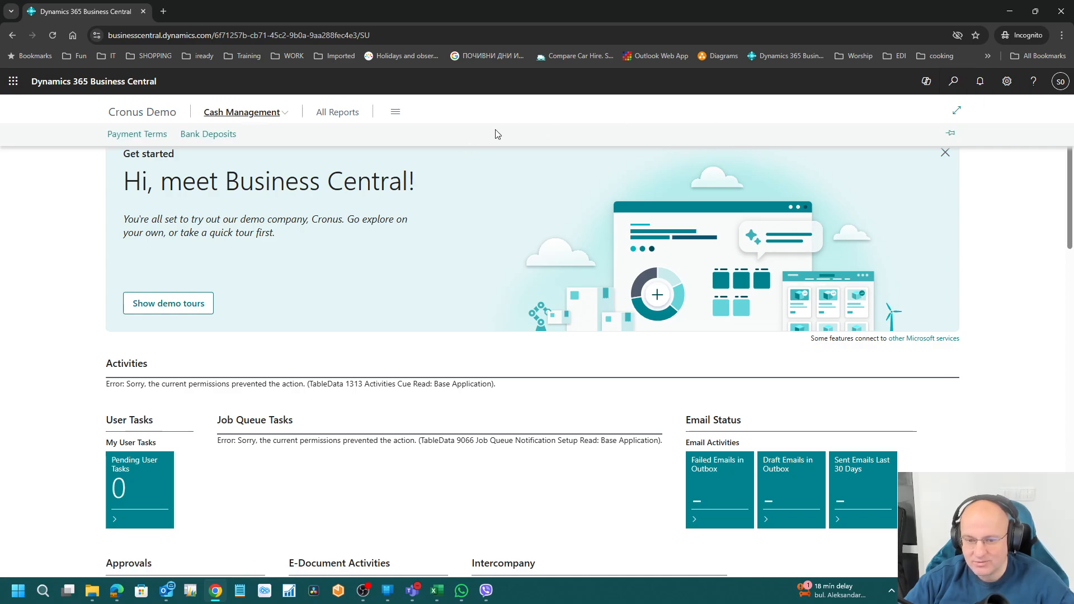
click(395, 114)
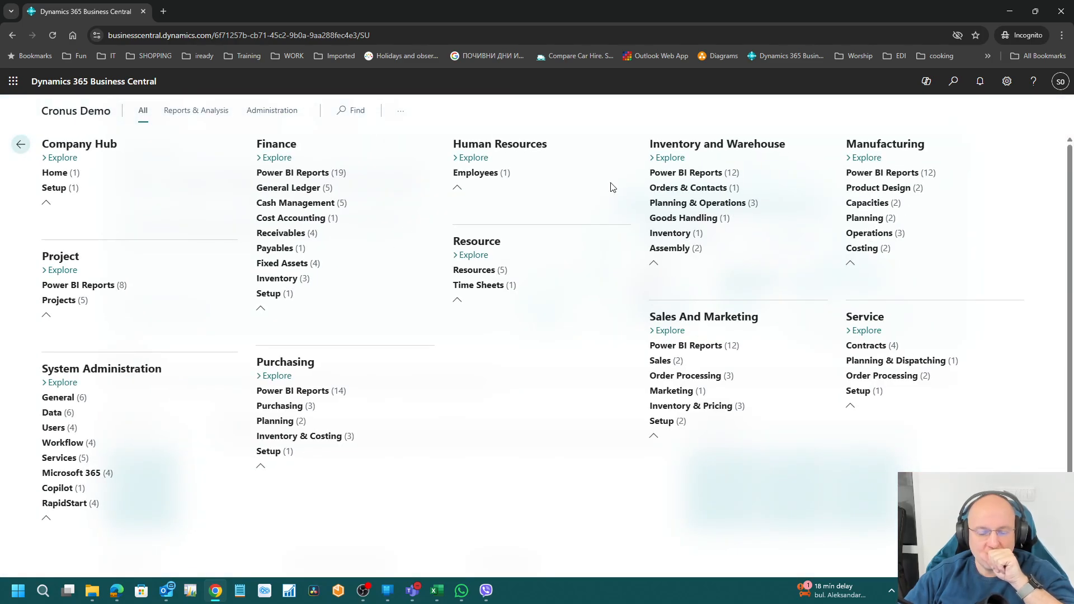
click(332, 190)
click(286, 205)
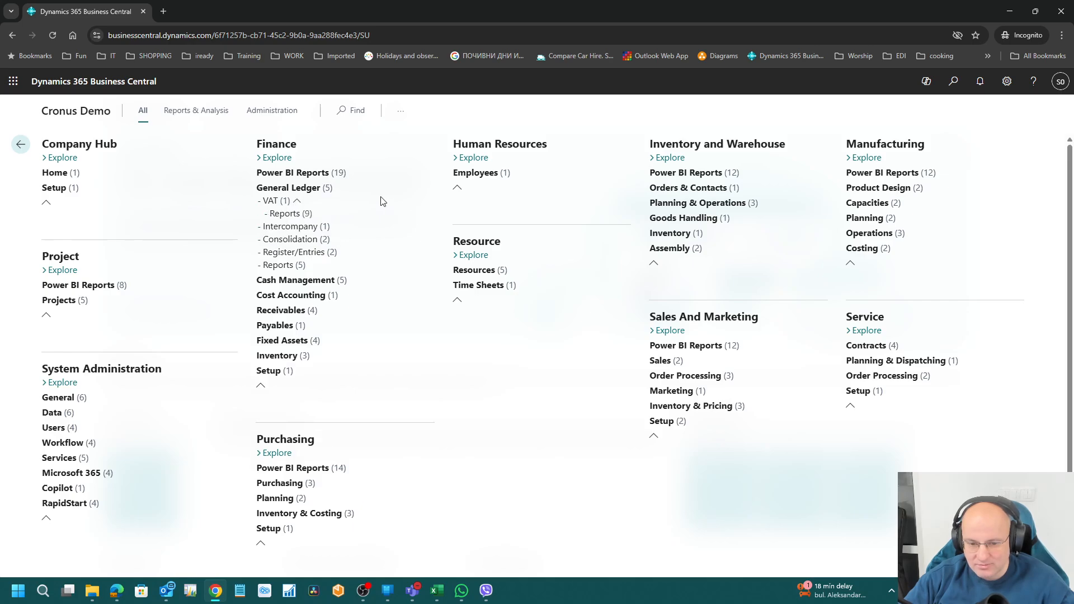
click(953, 83)
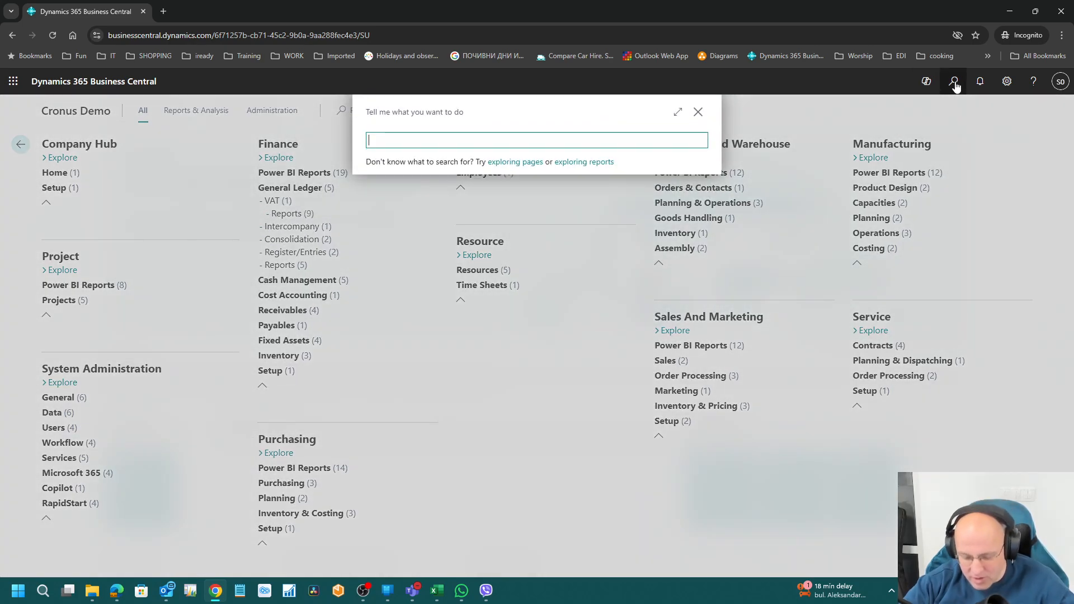
text(customer)
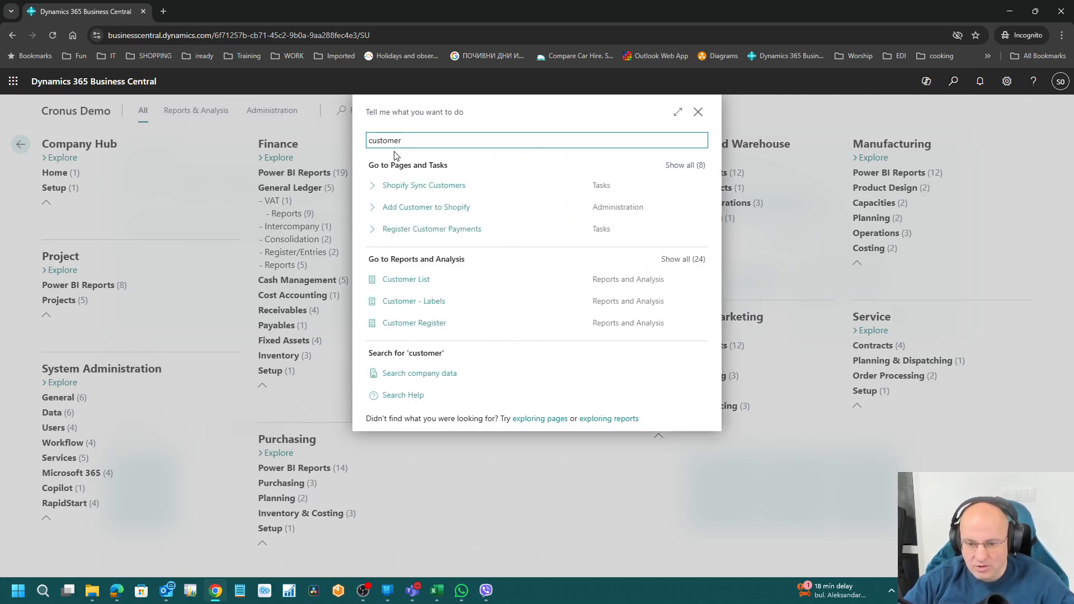
click(696, 166)
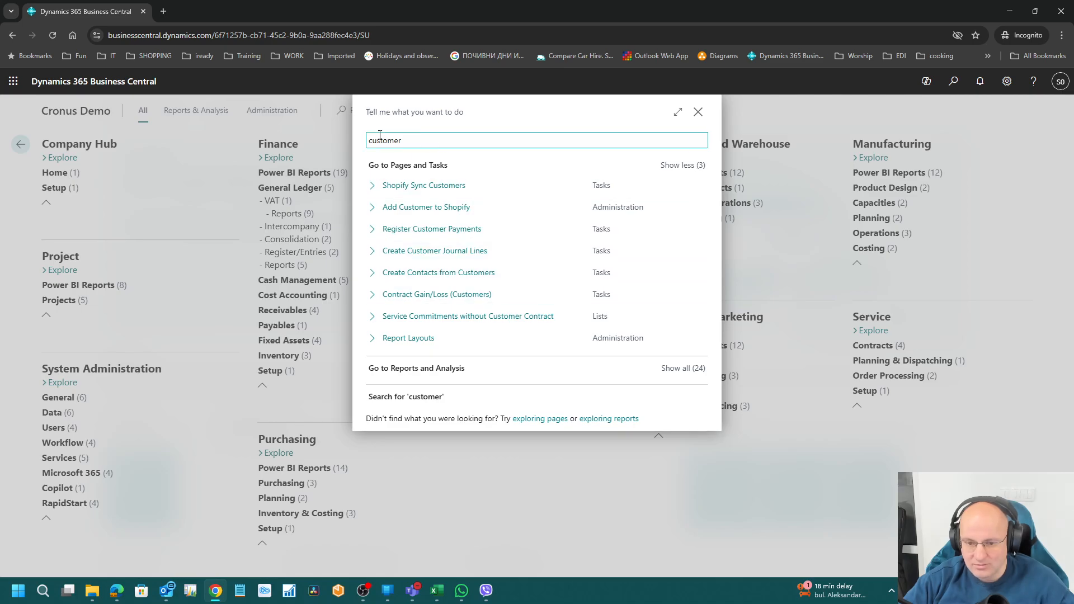
click(698, 112)
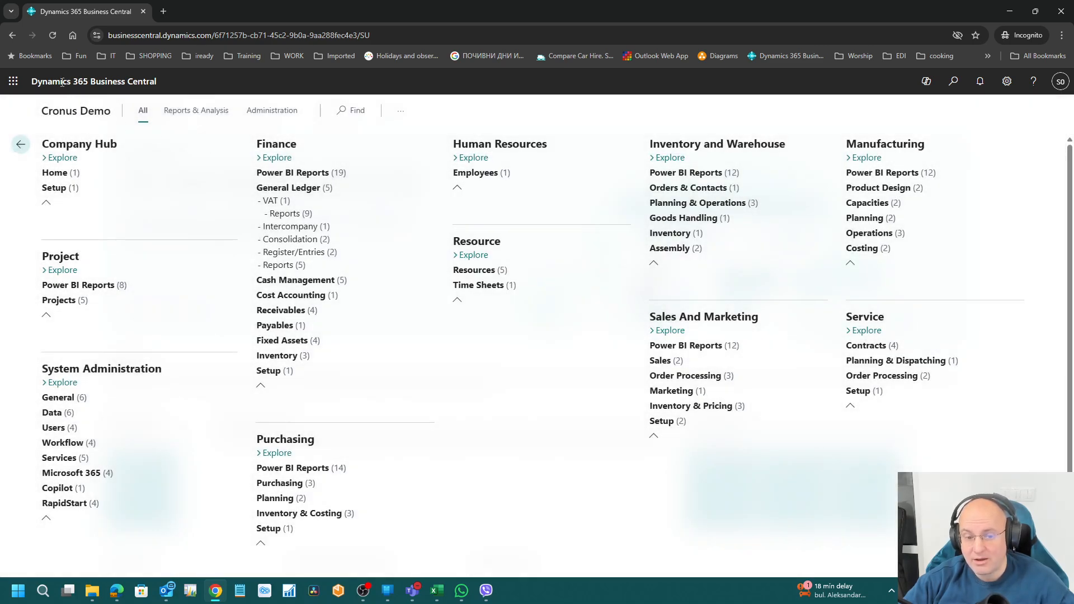
click(78, 116)
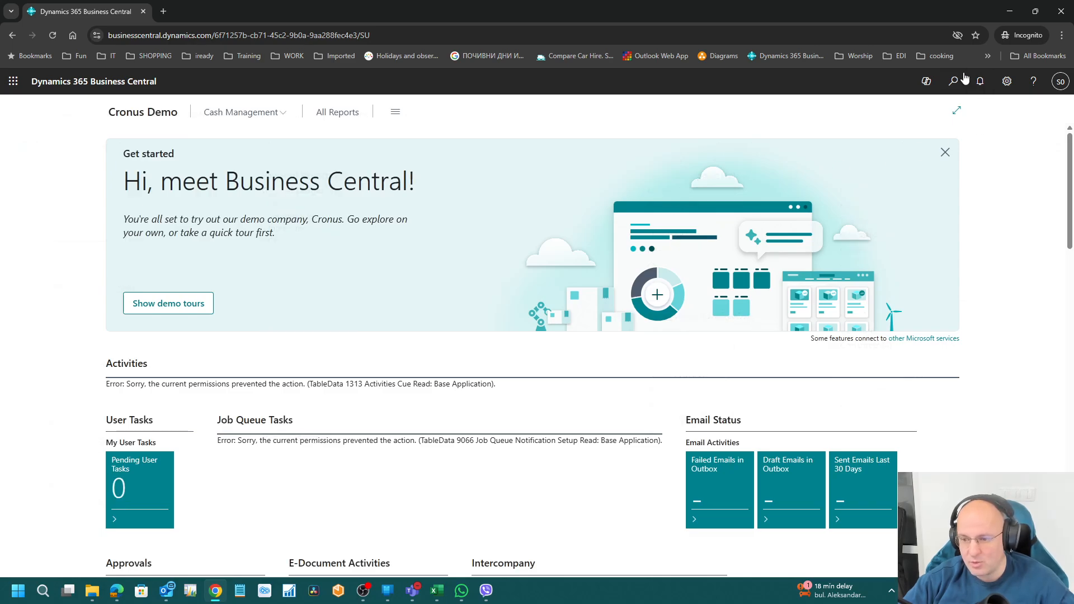
Step: Search 'pay' and open Payment Terms, confirming only 21 DAYS is listed
click(954, 82)
text(pay)
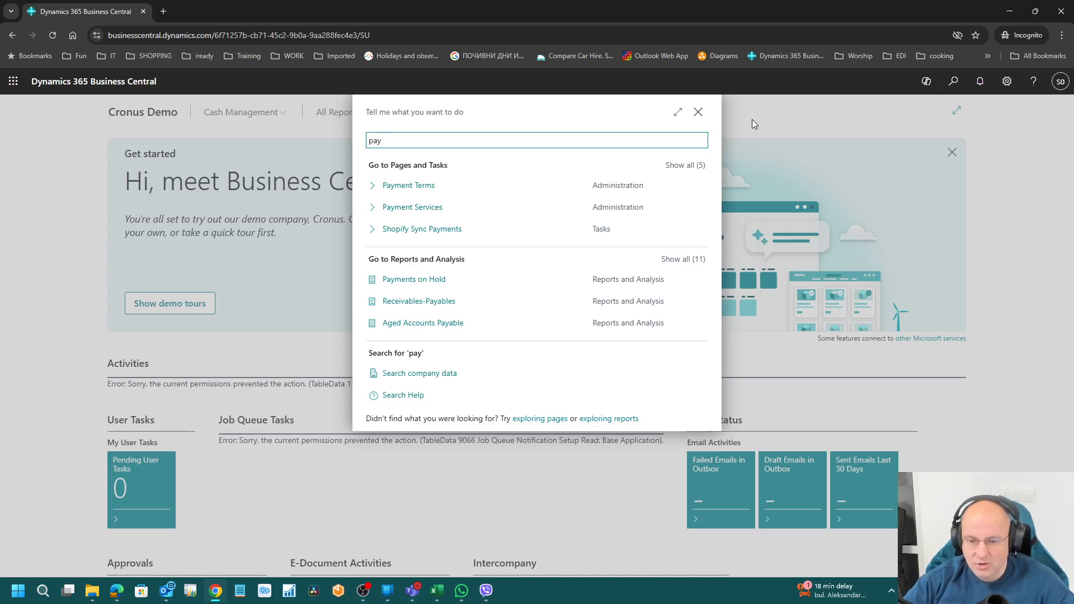
click(435, 185)
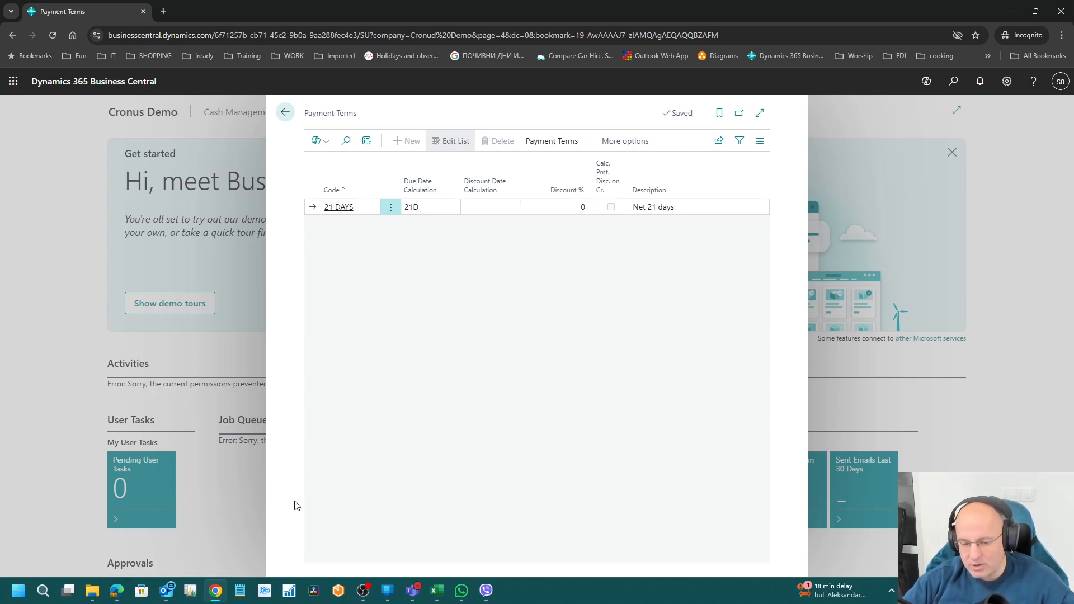
click(112, 590)
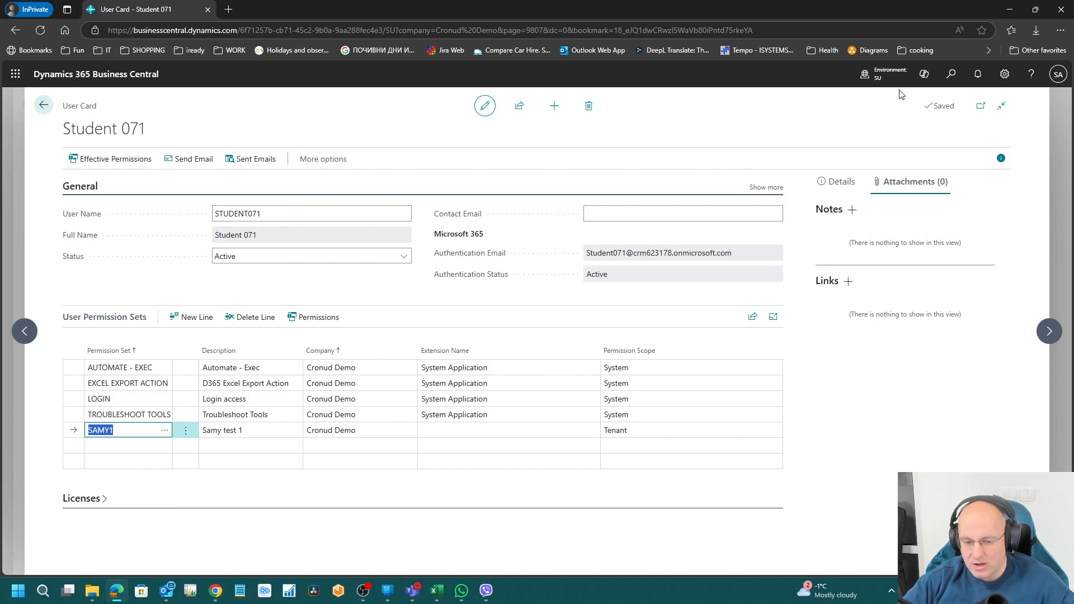
Step: Open the SAMY1 permission set through Tell Me 'per set'
click(957, 74)
text(per set)
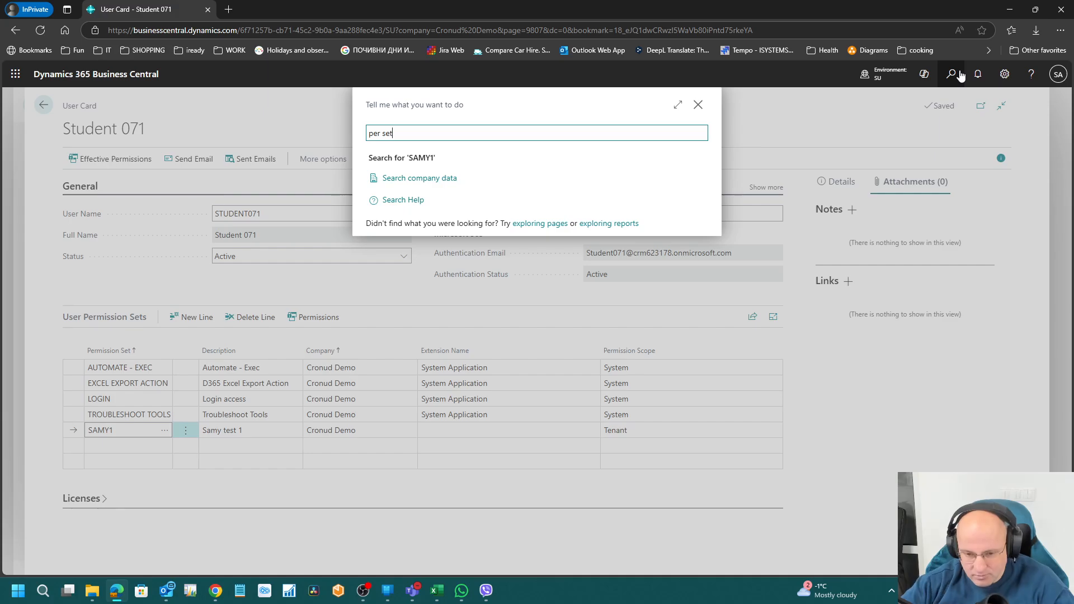
click(416, 271)
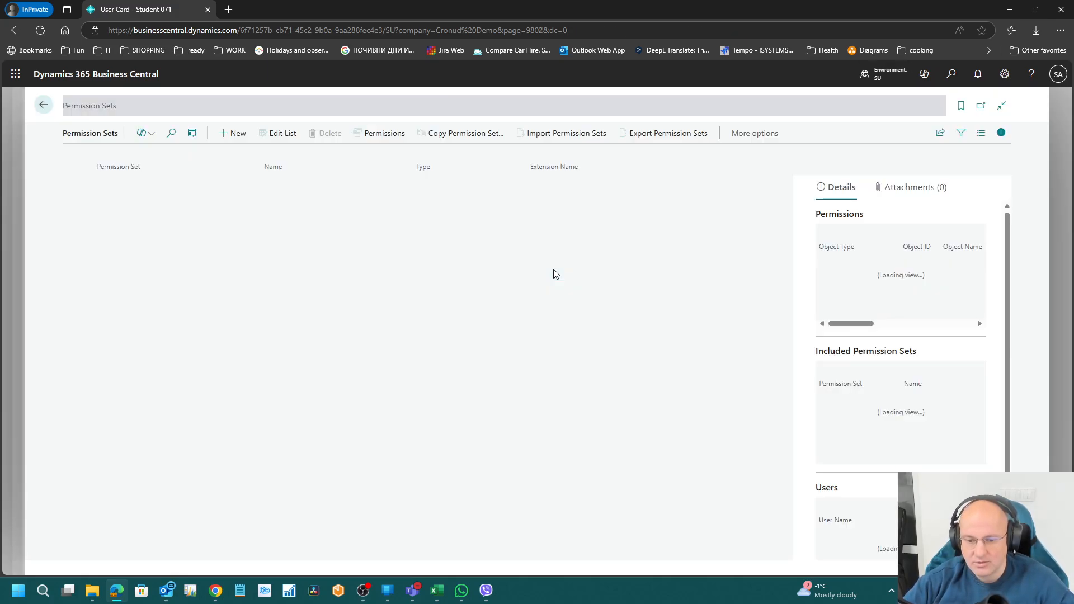
click(114, 187)
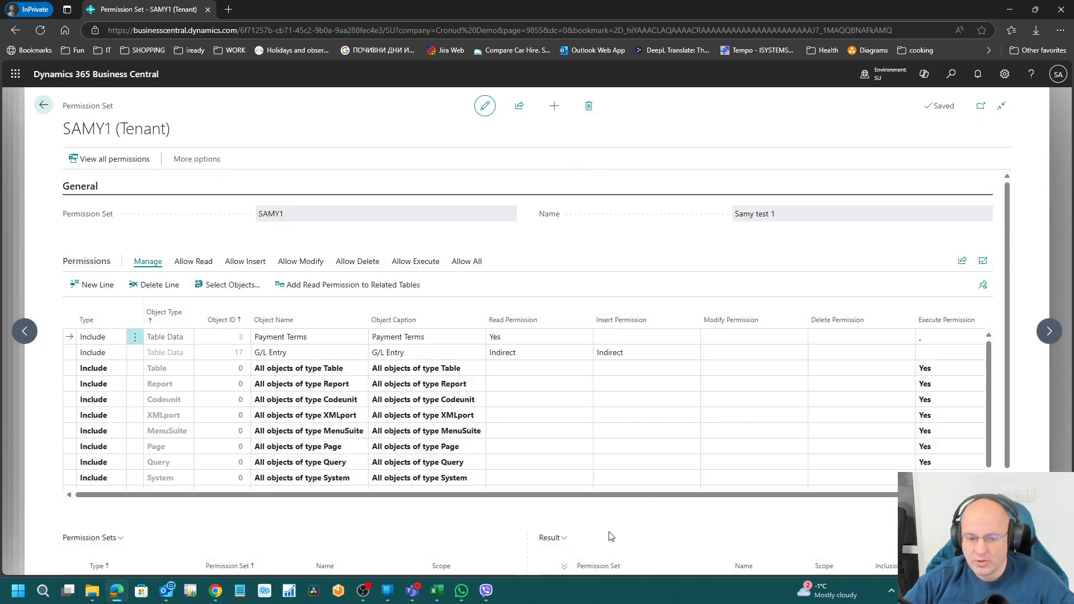
drag(642, 494, 887, 475)
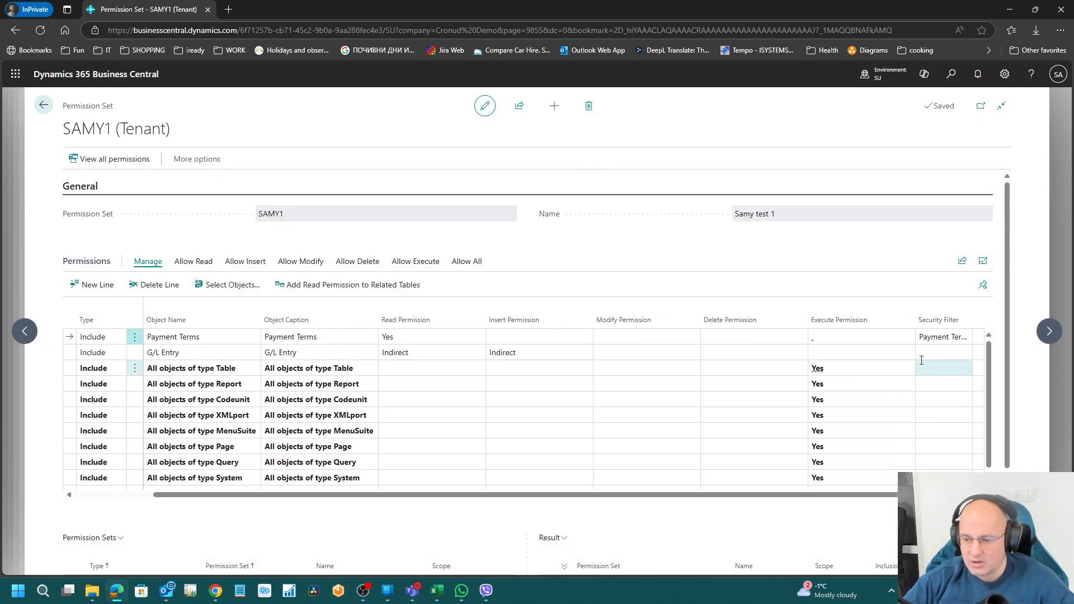
Step: Replace the Payment Terms Code filter 21 DAYS with 2*
click(937, 344)
click(963, 338)
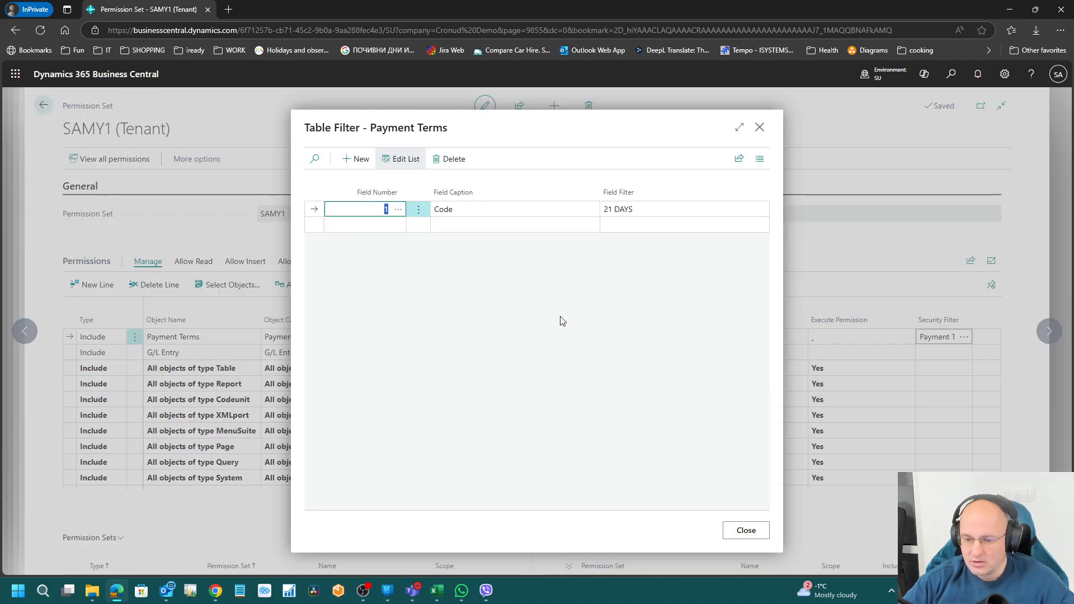
click(650, 211)
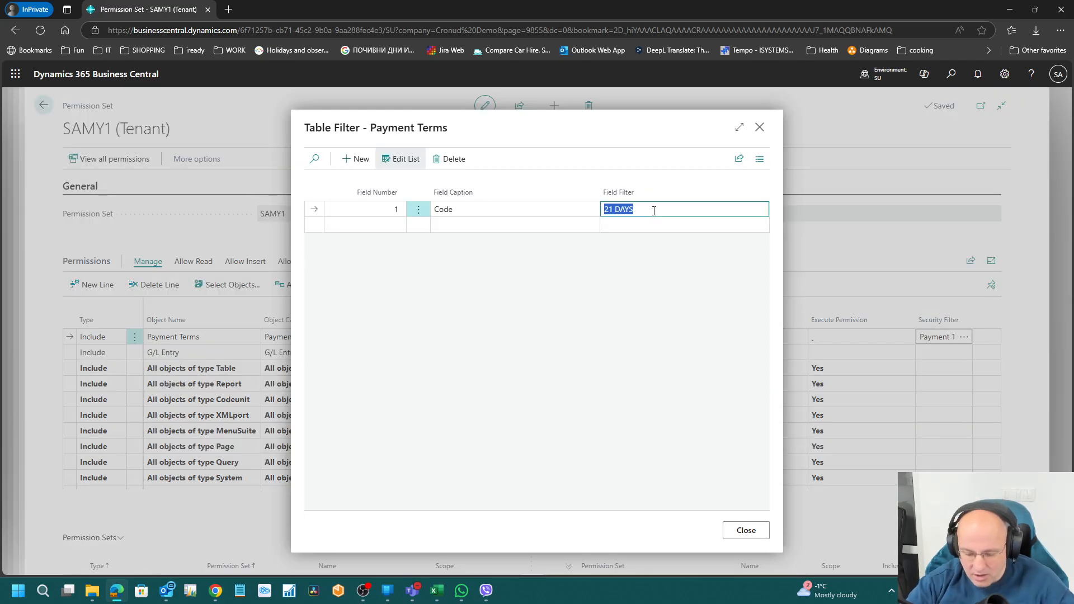
text(2*)
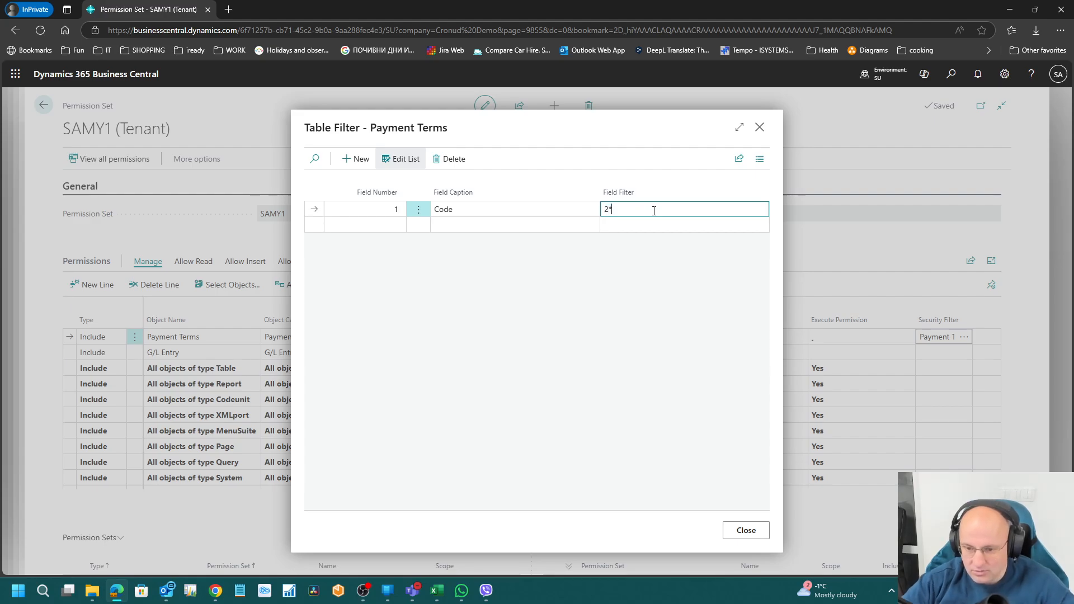
key(Return)
click(654, 211)
click(760, 127)
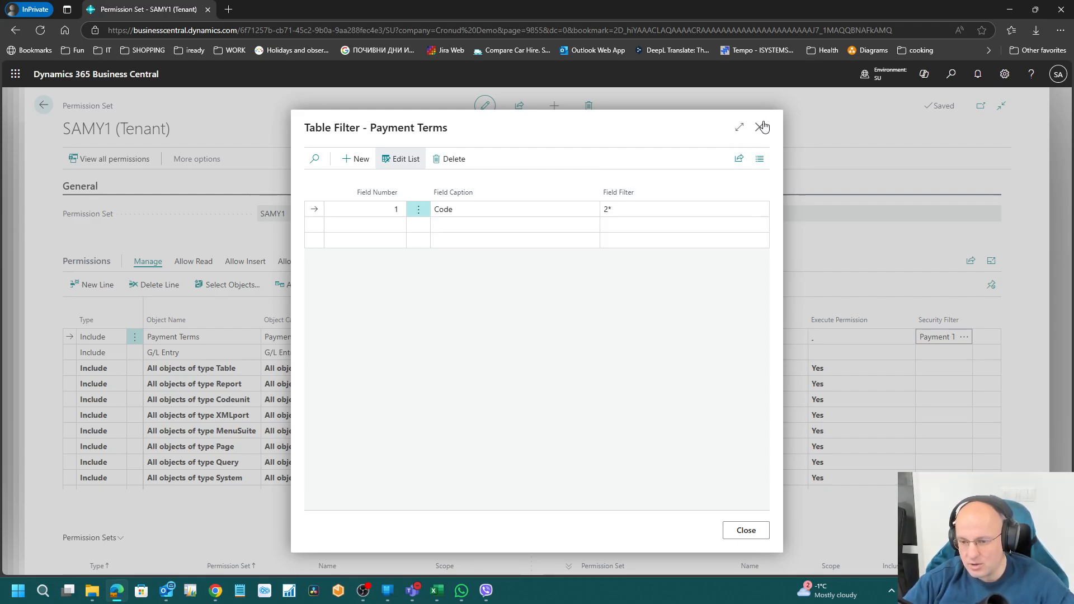
click(216, 591)
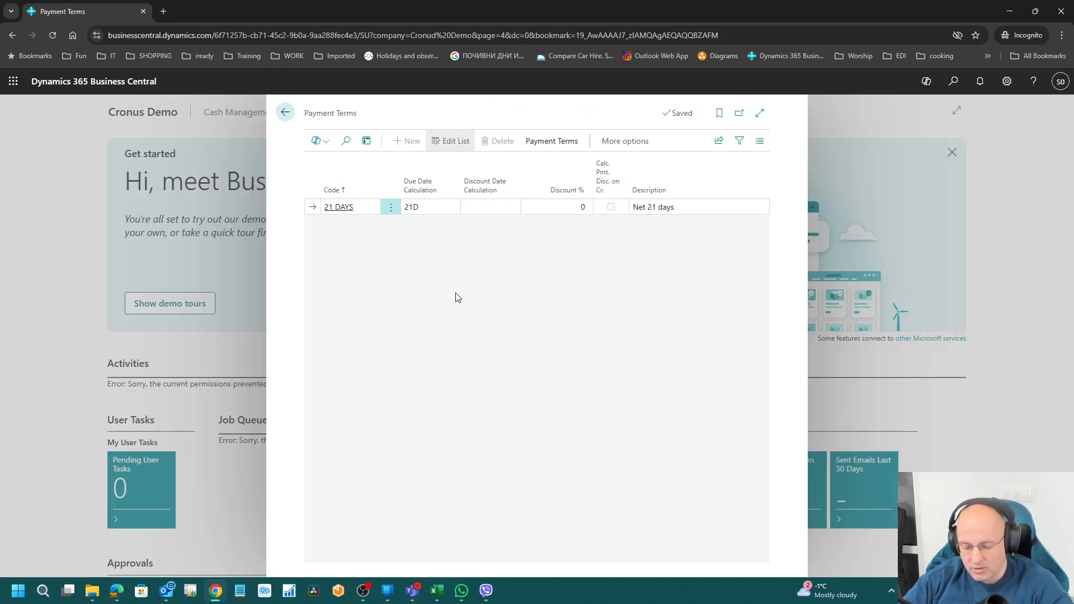
Step: Reload the test session and reopen Payment Terms via 'pay', still showing only 21 DAYS
click(286, 112)
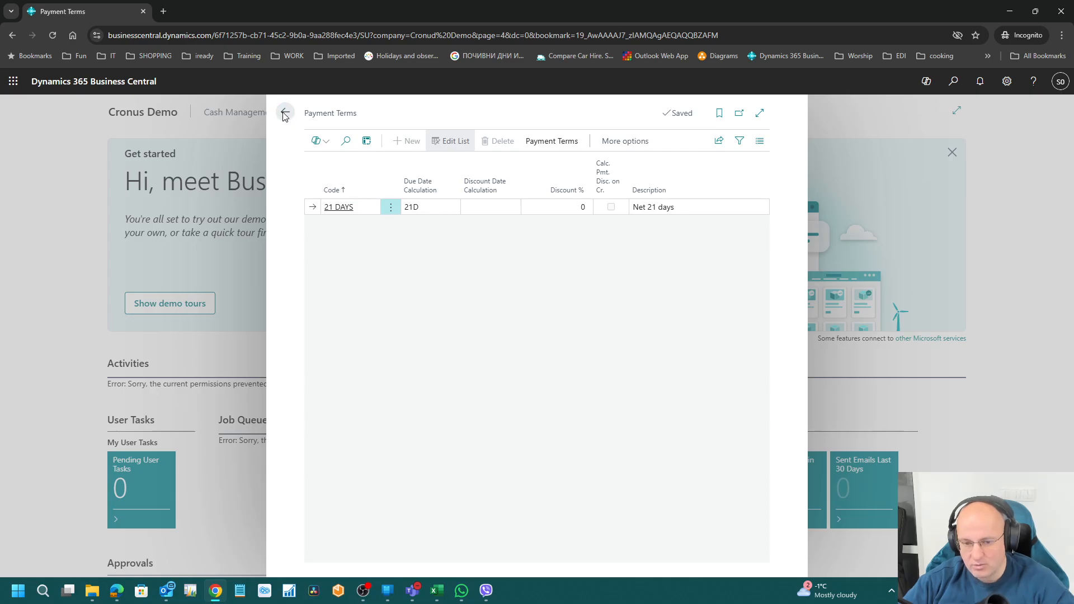
click(53, 35)
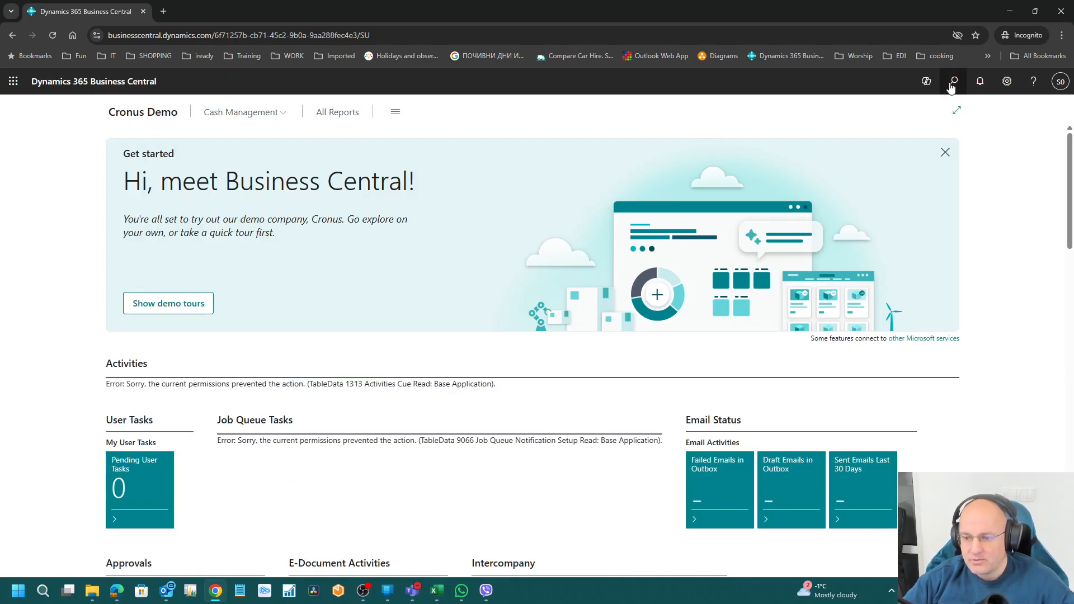
click(953, 82)
text(pay)
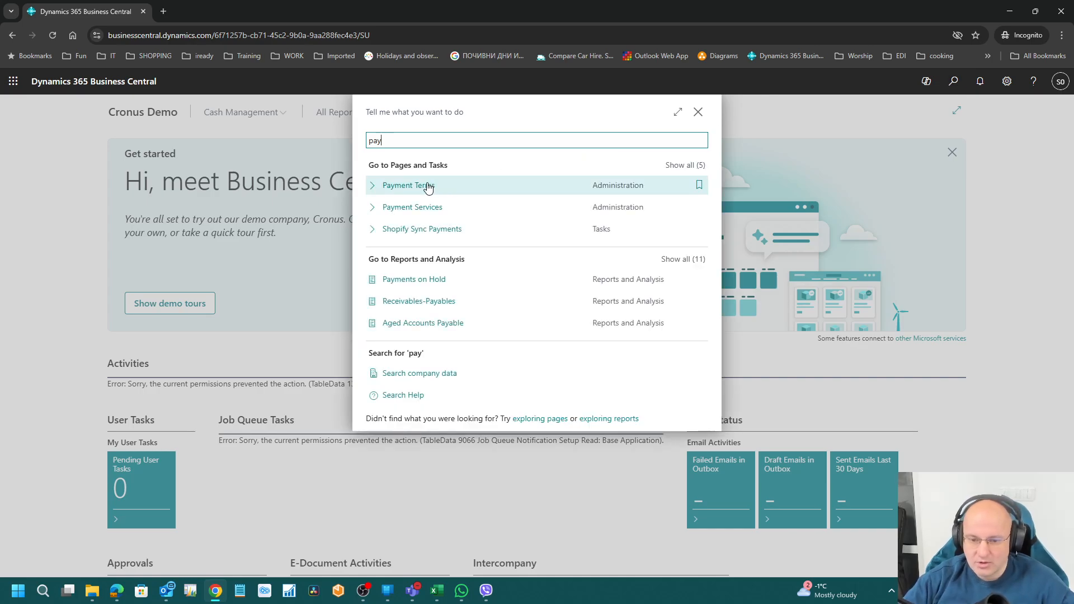
key(Return)
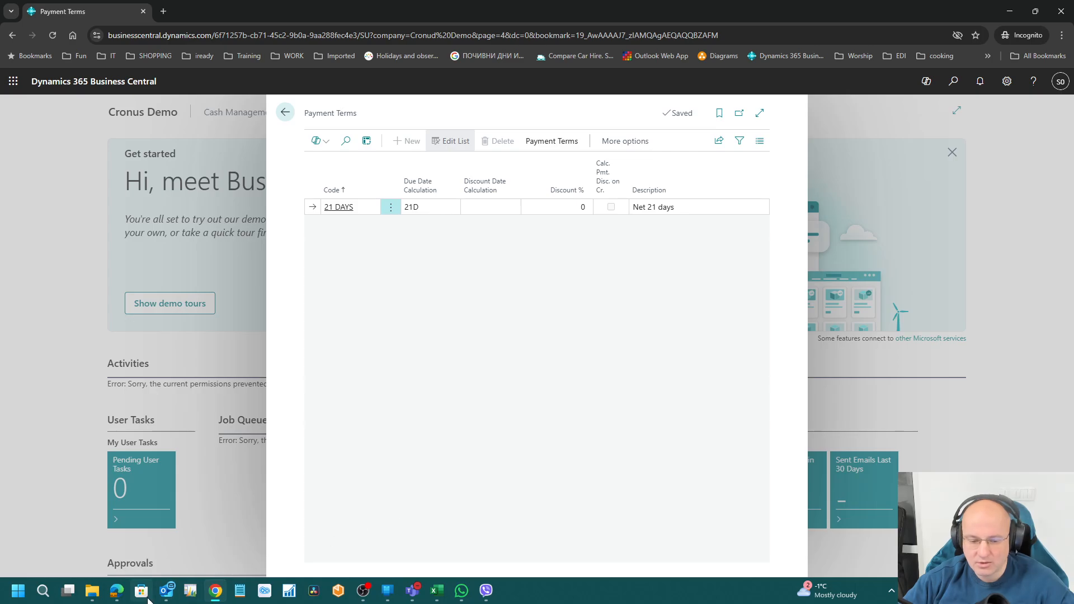
click(119, 592)
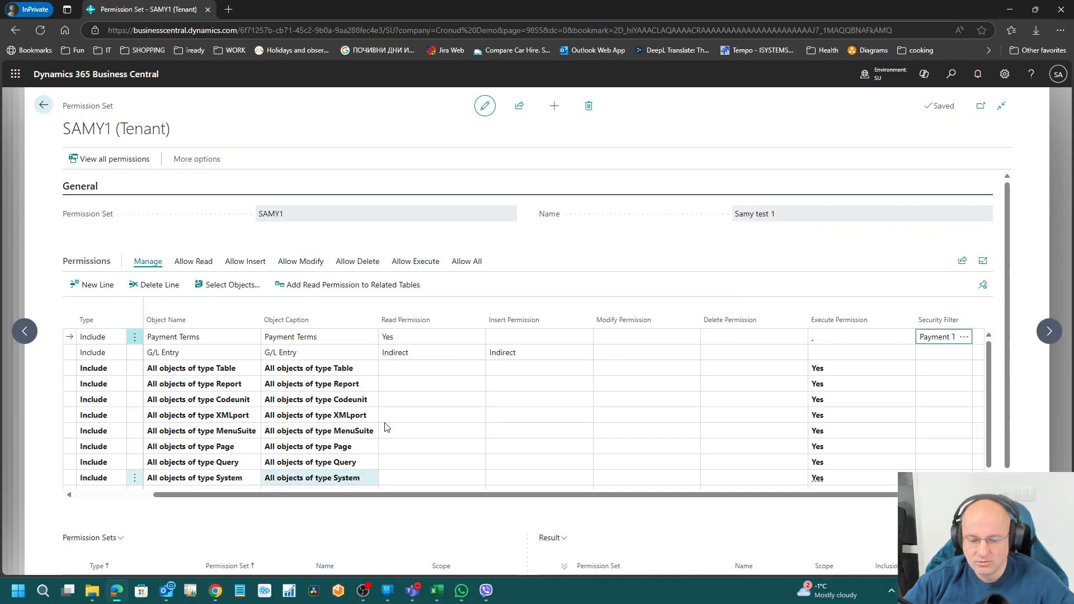
click(951, 76)
text(p)
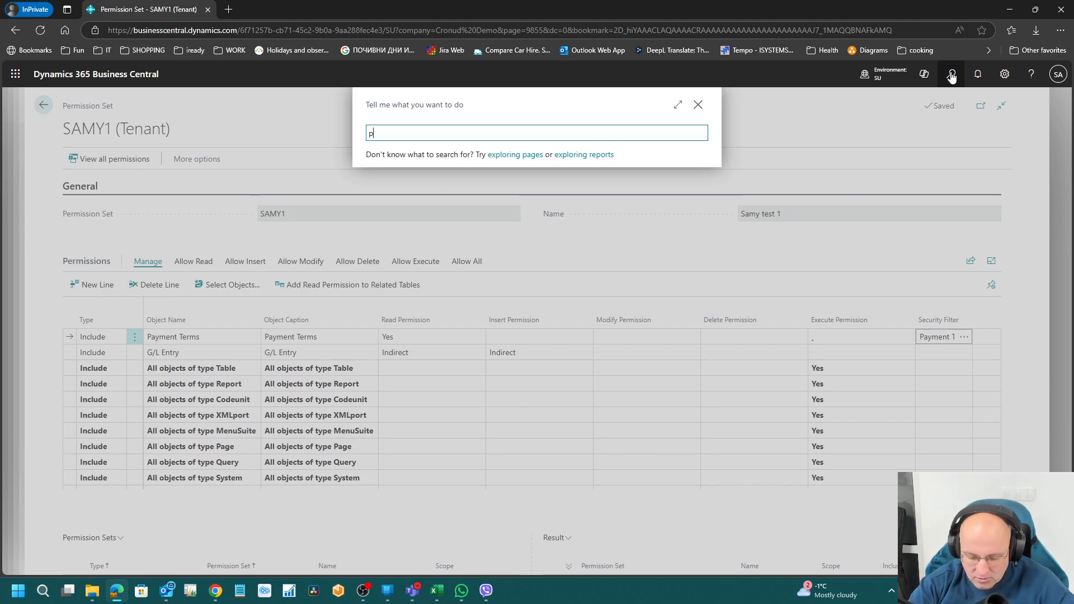
text(ay ter)
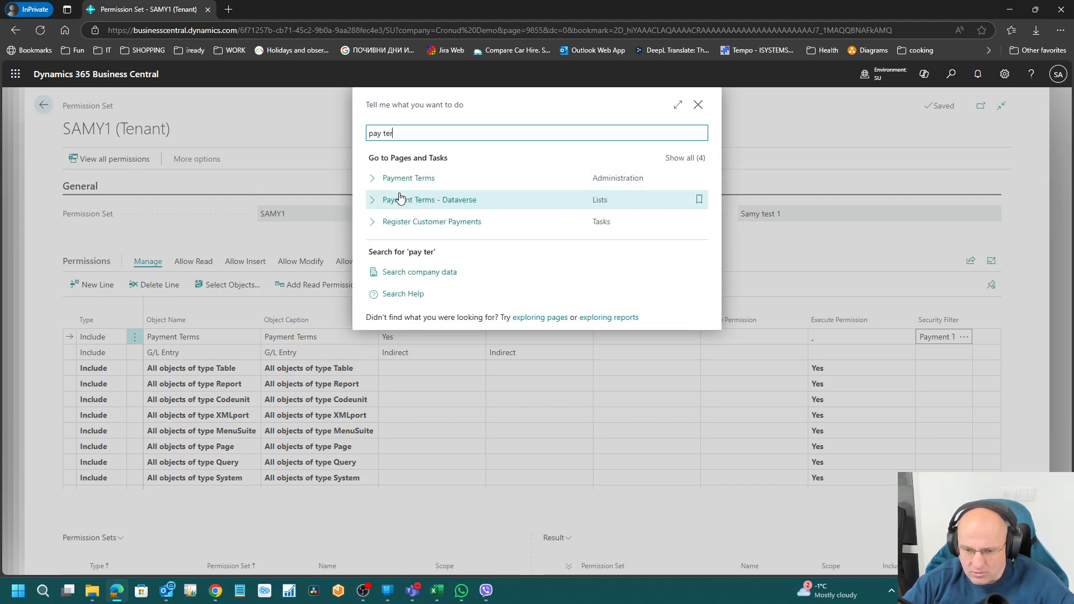
click(558, 179)
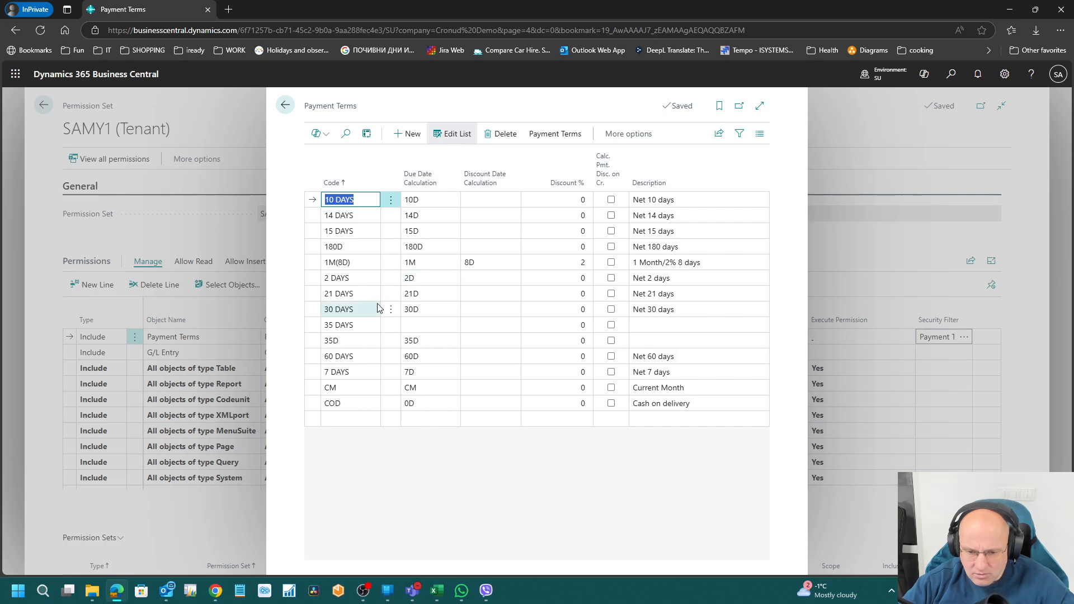
click(343, 298)
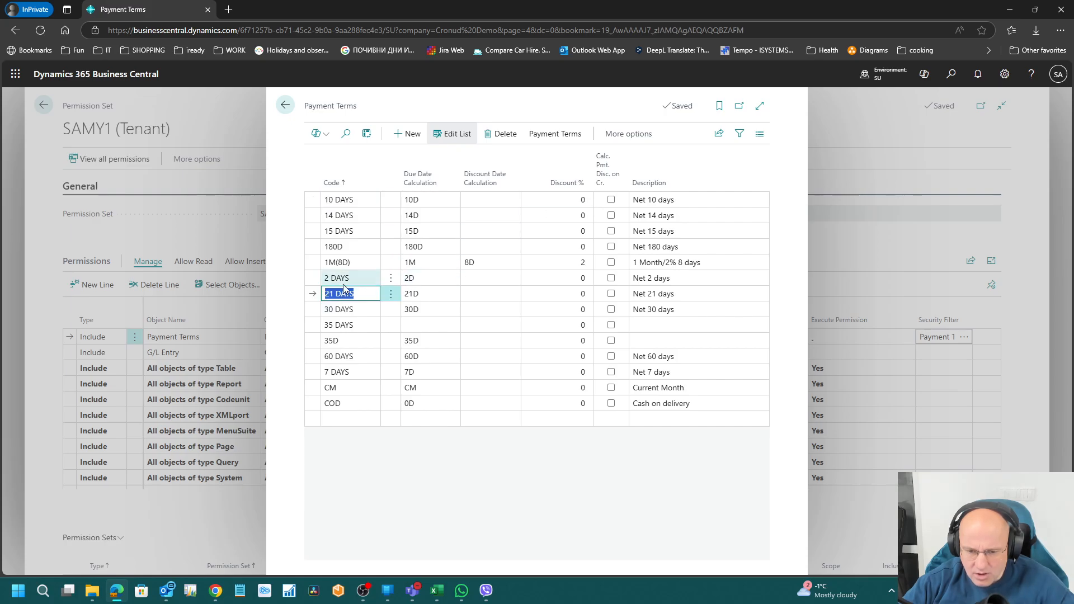
click(342, 281)
click(344, 307)
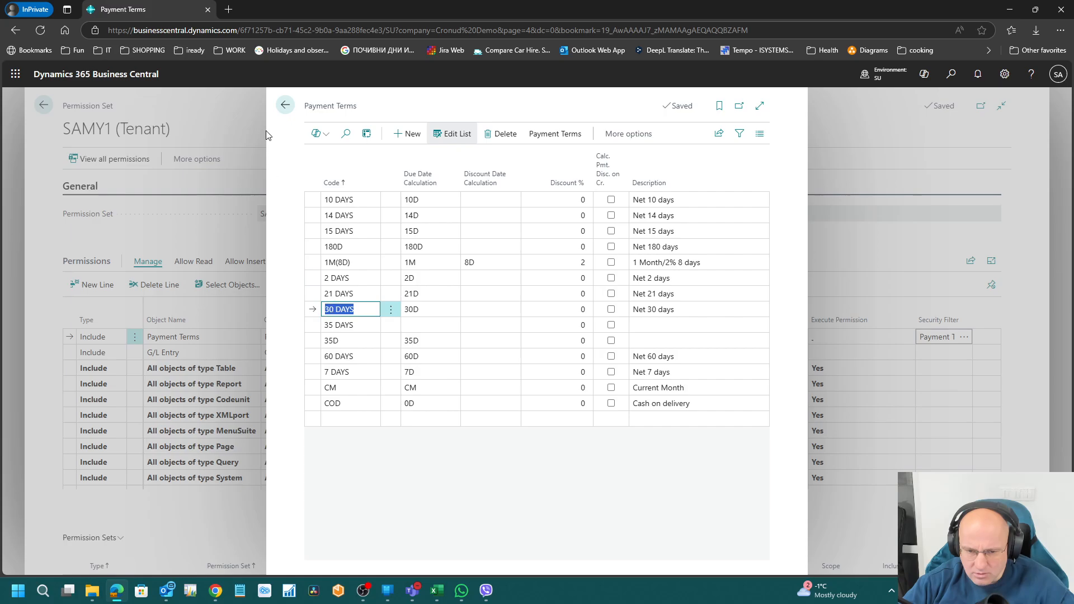
click(289, 109)
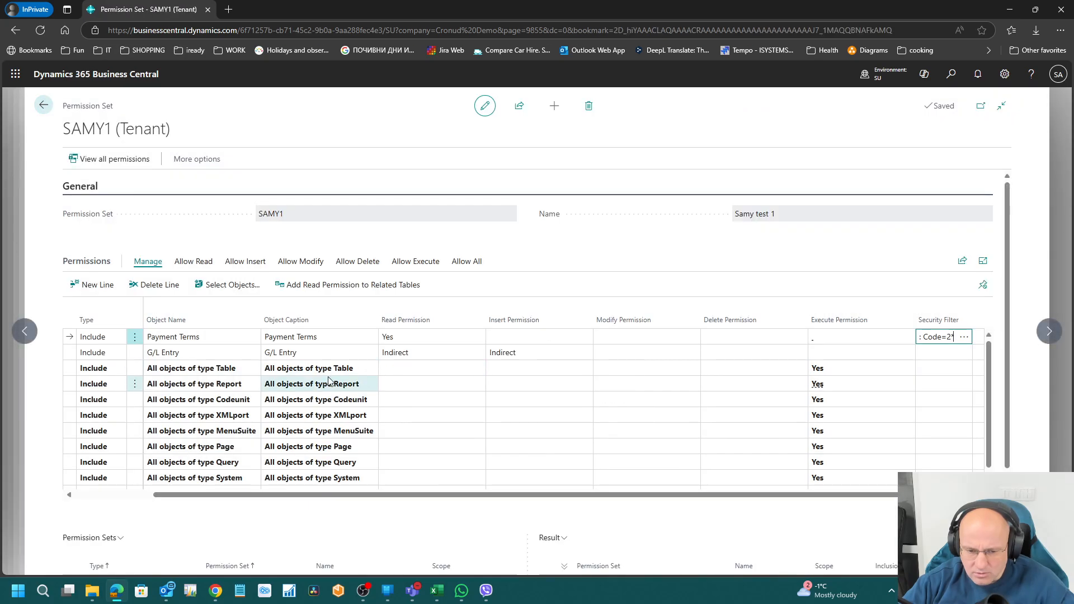
click(427, 336)
key(Tab)
key(Tab)
key(Tab)
key(Tab)
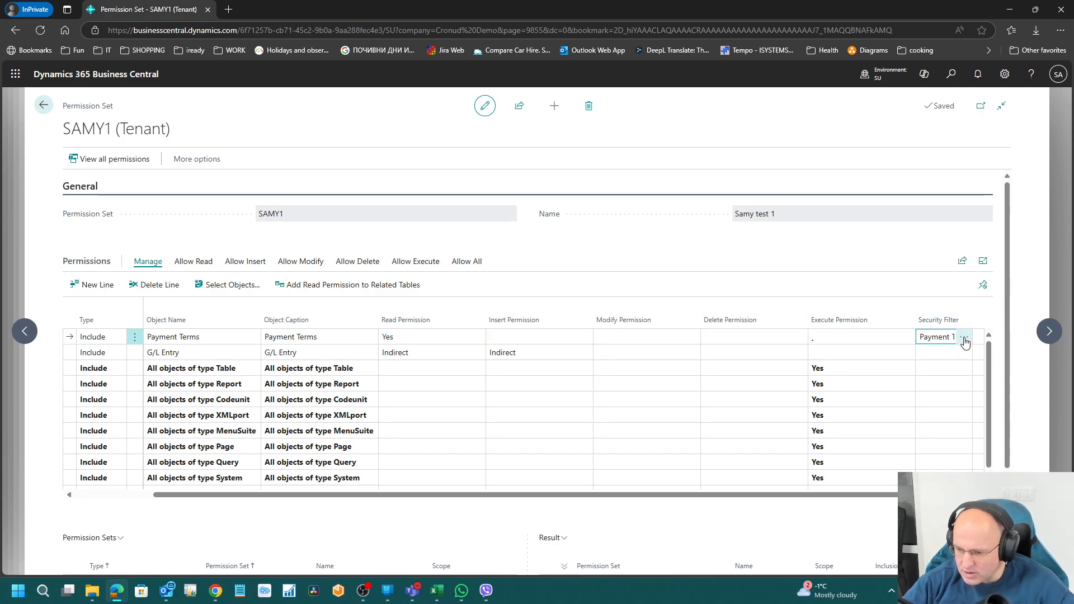
click(964, 336)
click(634, 210)
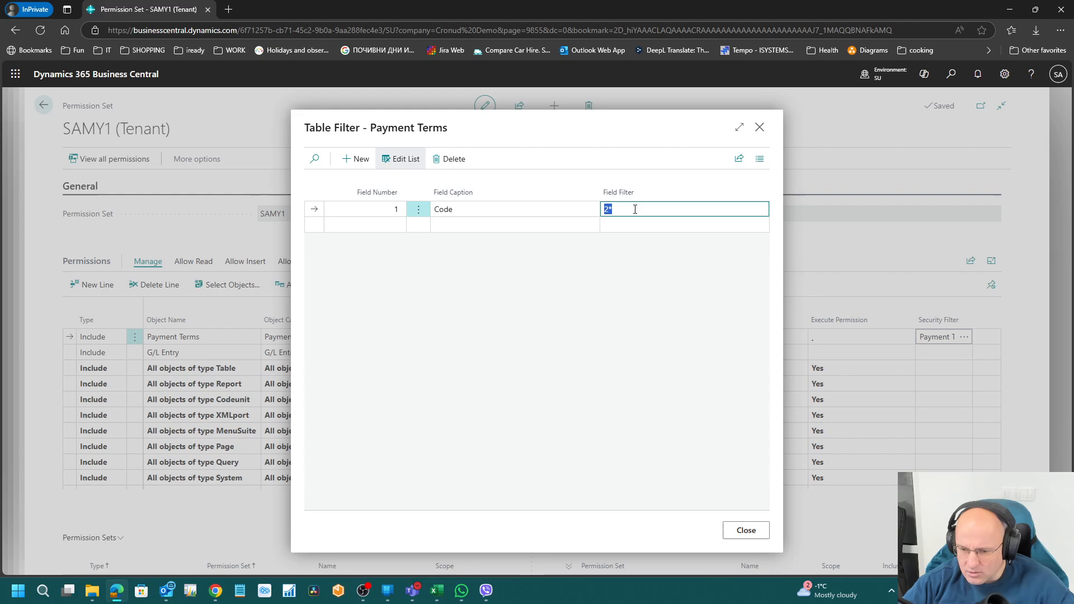
key(Return)
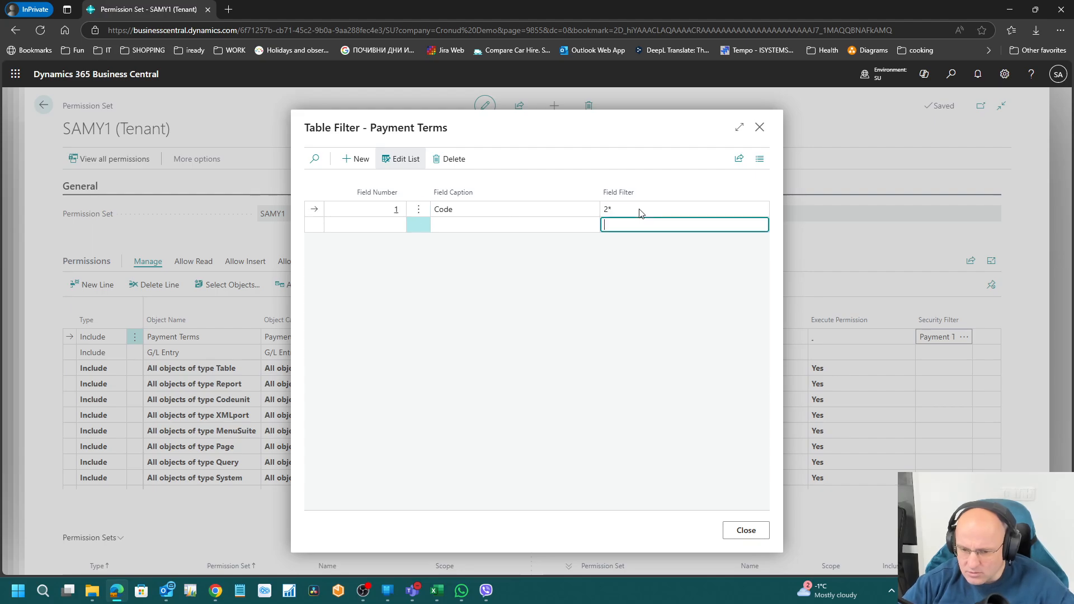
key(Escape)
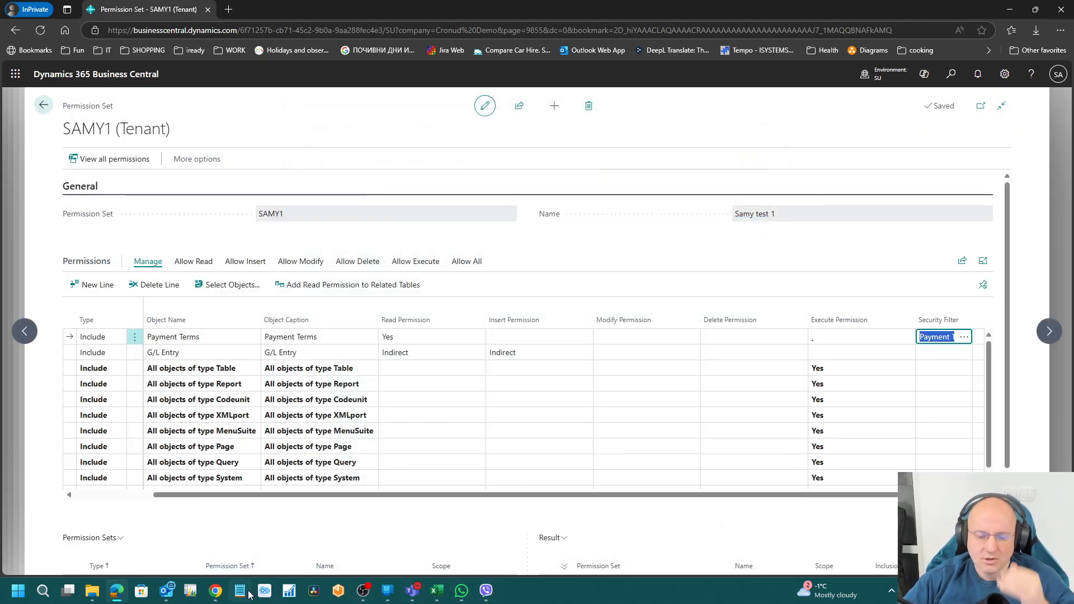
Step: Sign the test user out of Business Central from the account panel
click(216, 592)
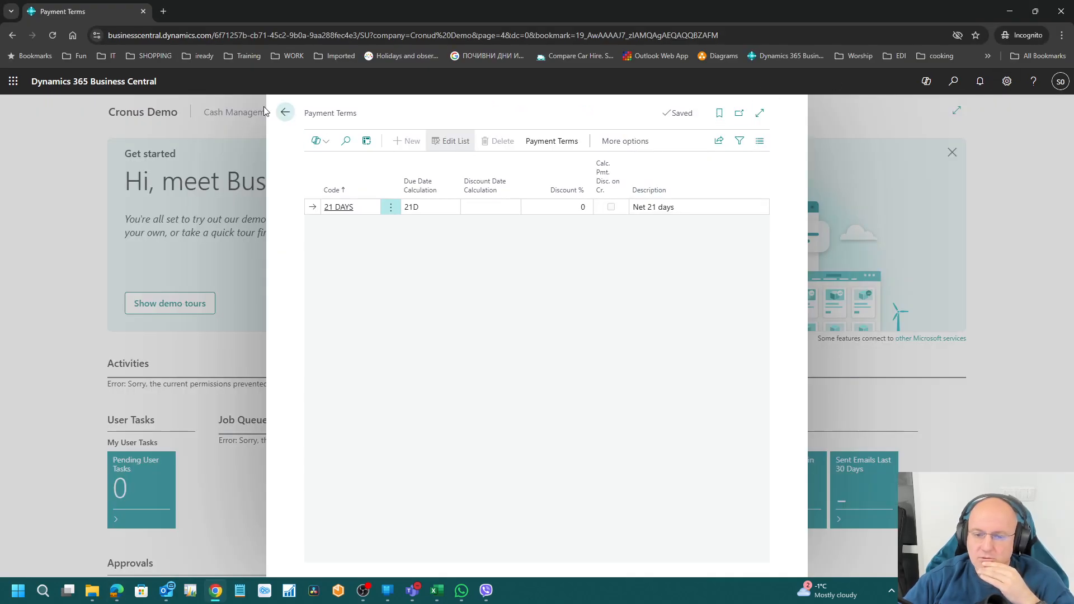
click(285, 111)
click(1061, 81)
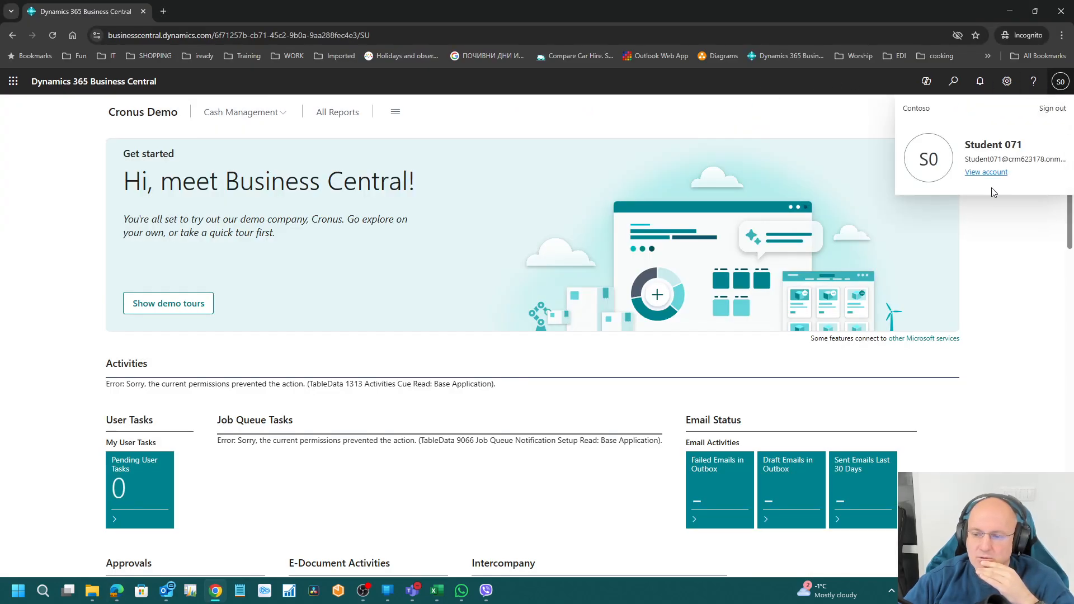
click(1053, 109)
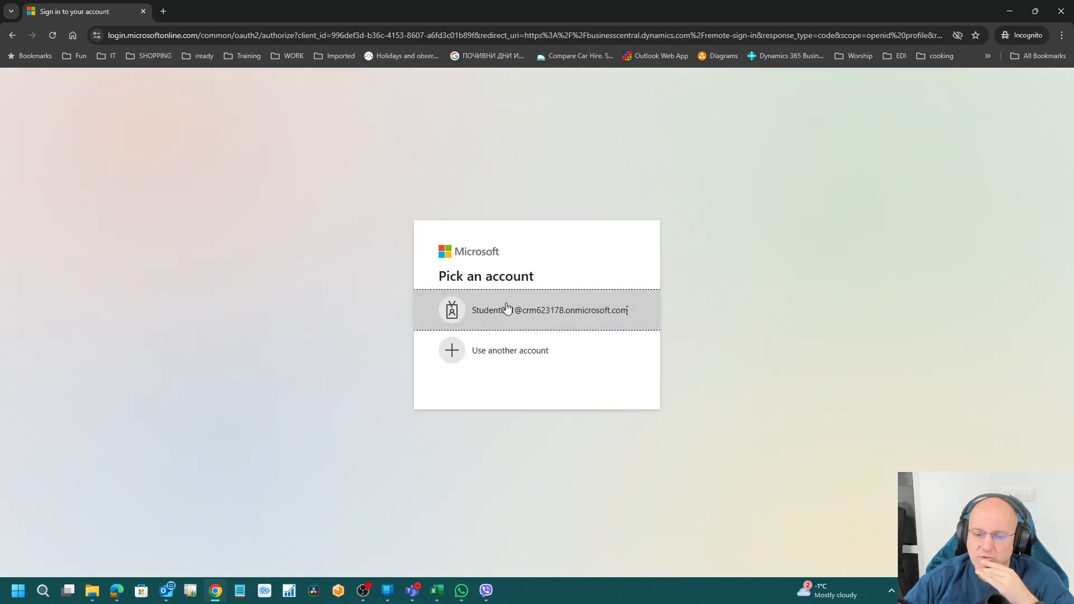
Step: Pick the test user's account and enter the password to sign back in
click(505, 307)
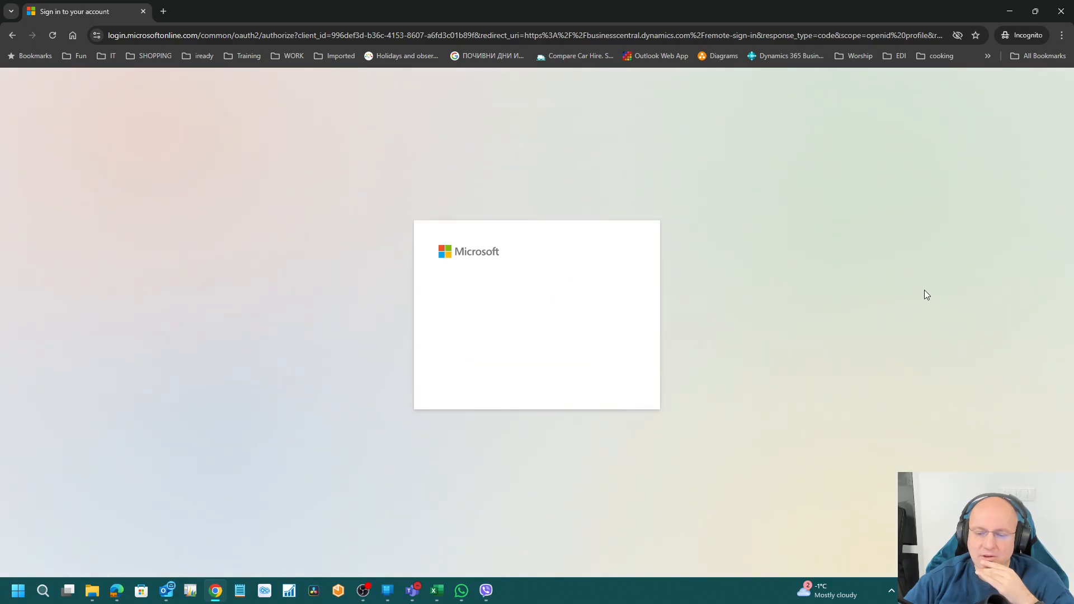
click(473, 323)
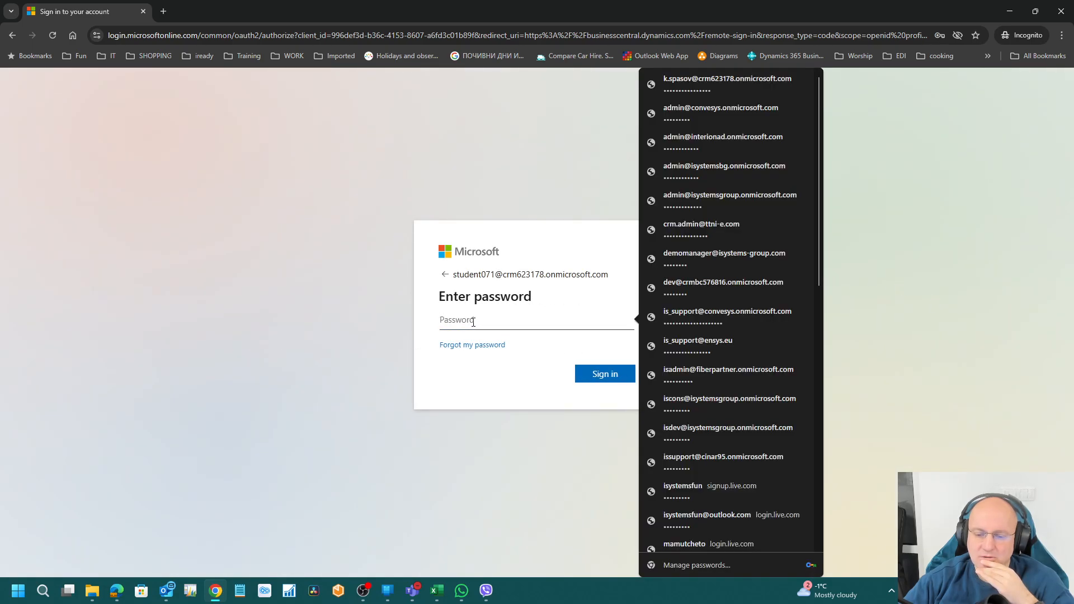
key(alt+Tab)
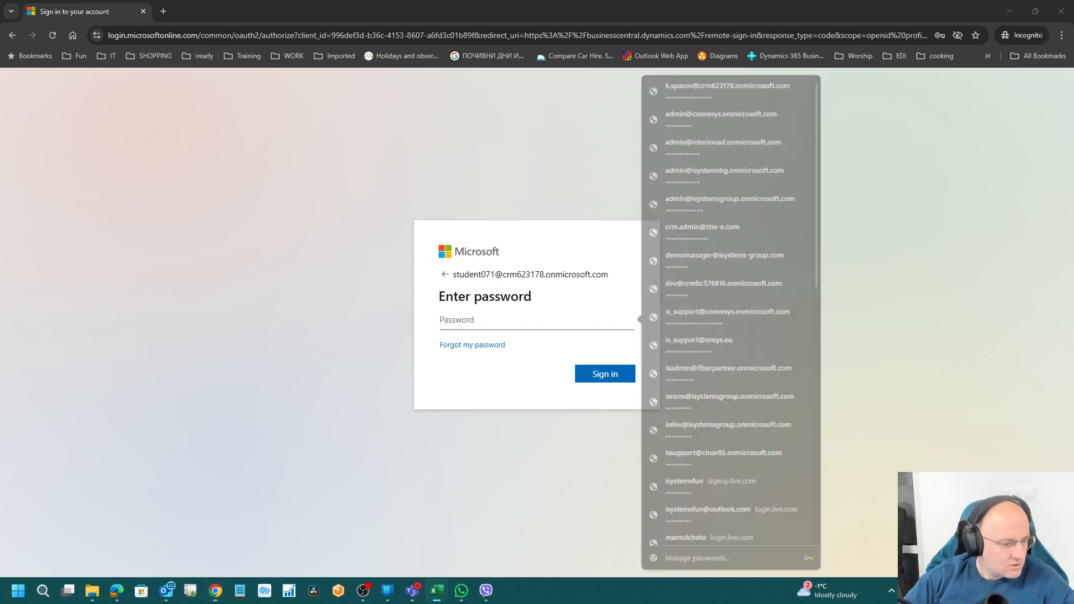
click(455, 318)
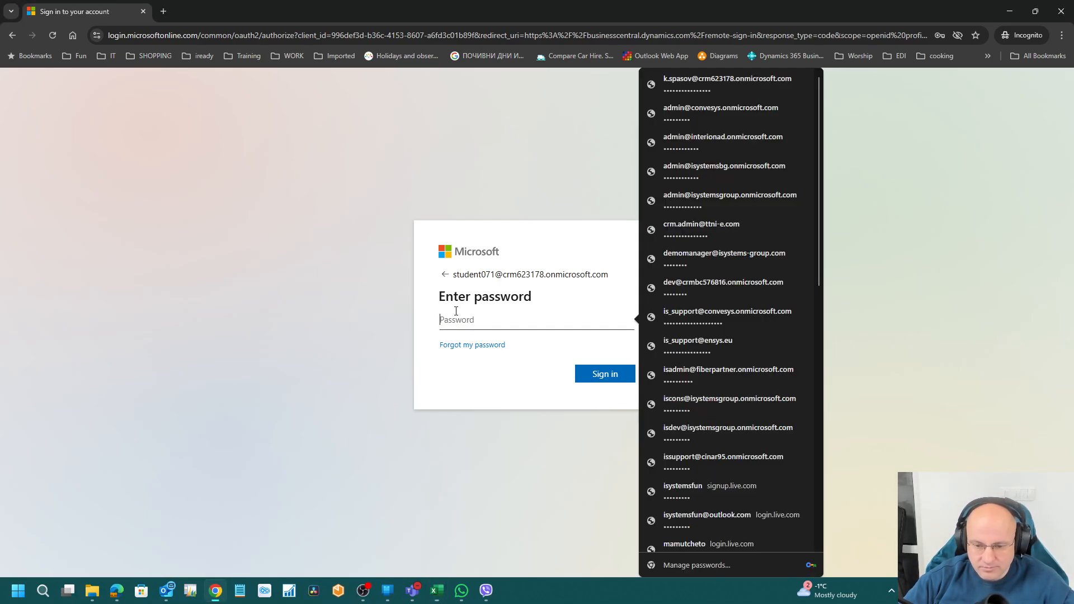
text(•••••)
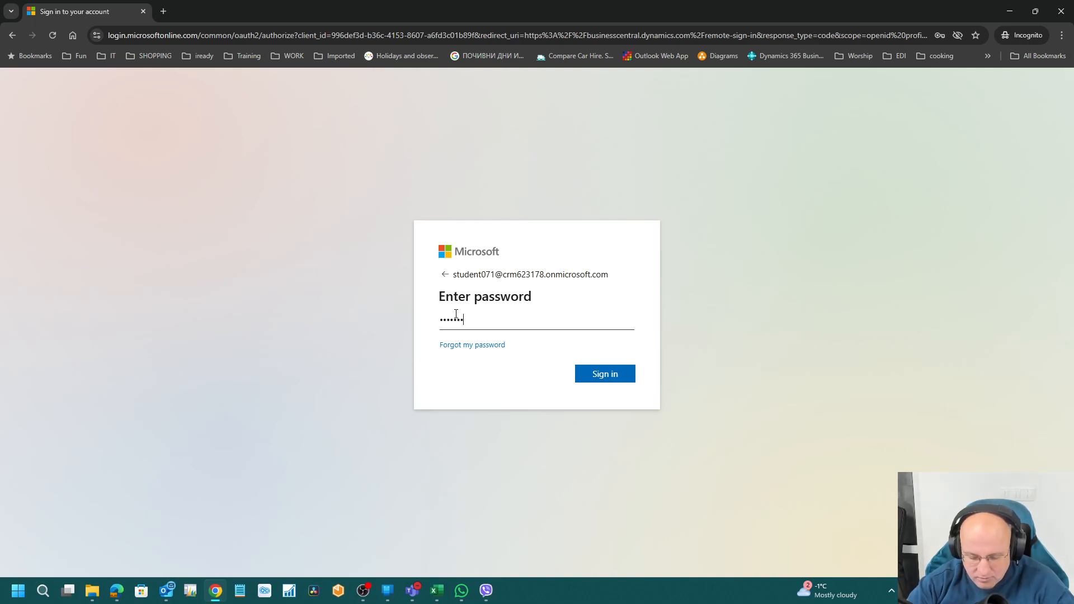
key(Return)
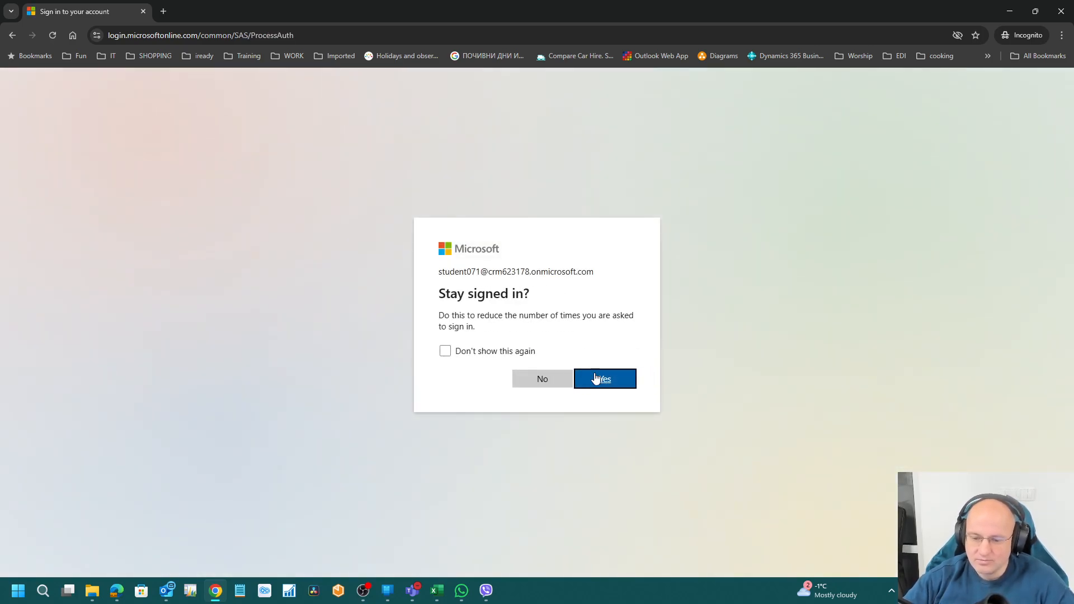
Step: Stay signed in and open Payment Terms by searching 'pay ter'
click(596, 380)
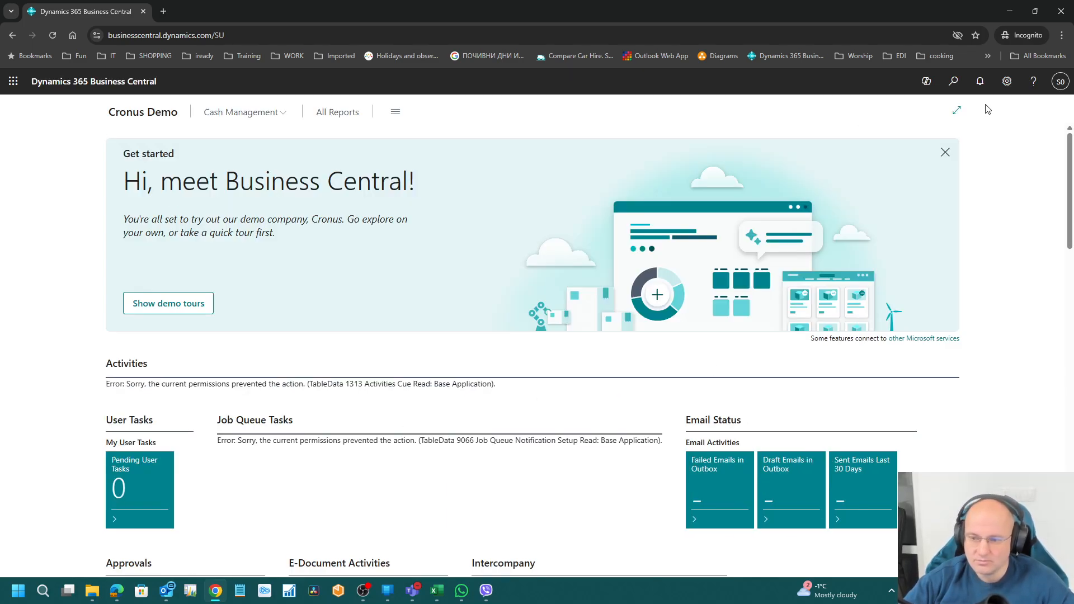
click(955, 83)
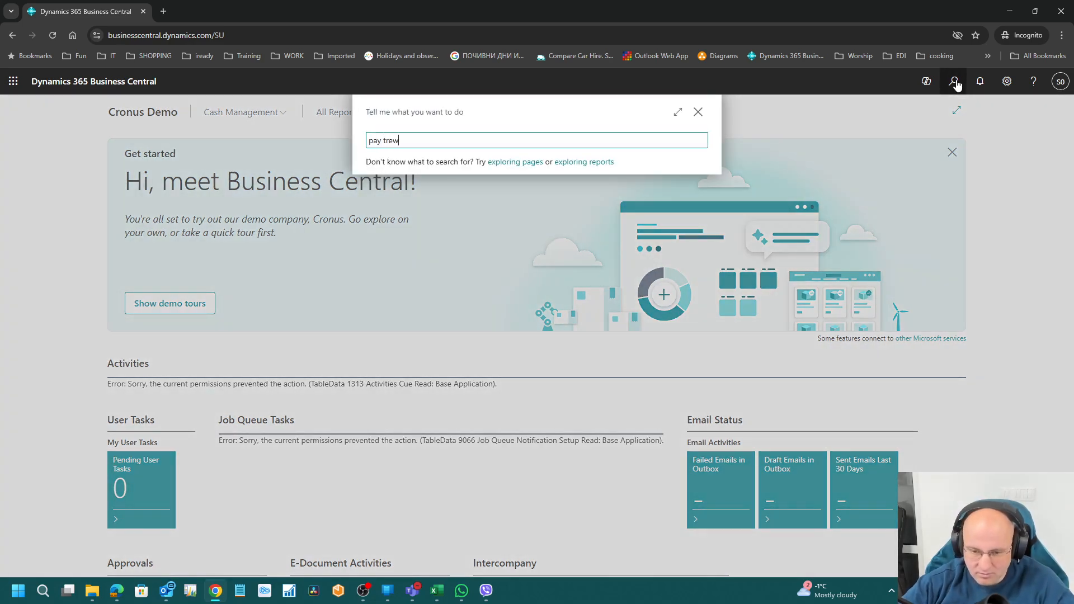
text(pay ter)
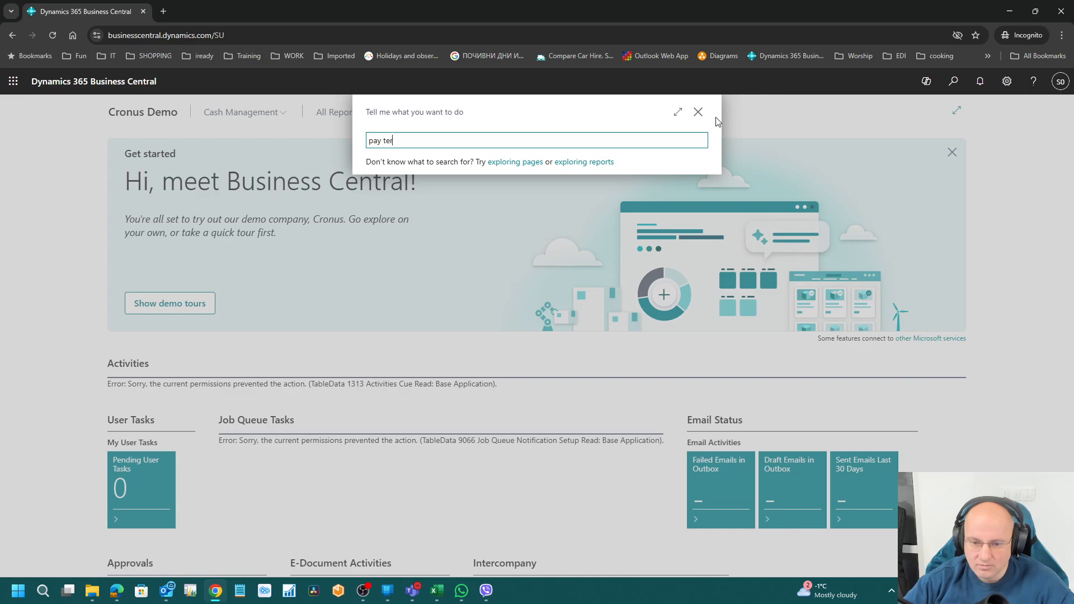
click(636, 191)
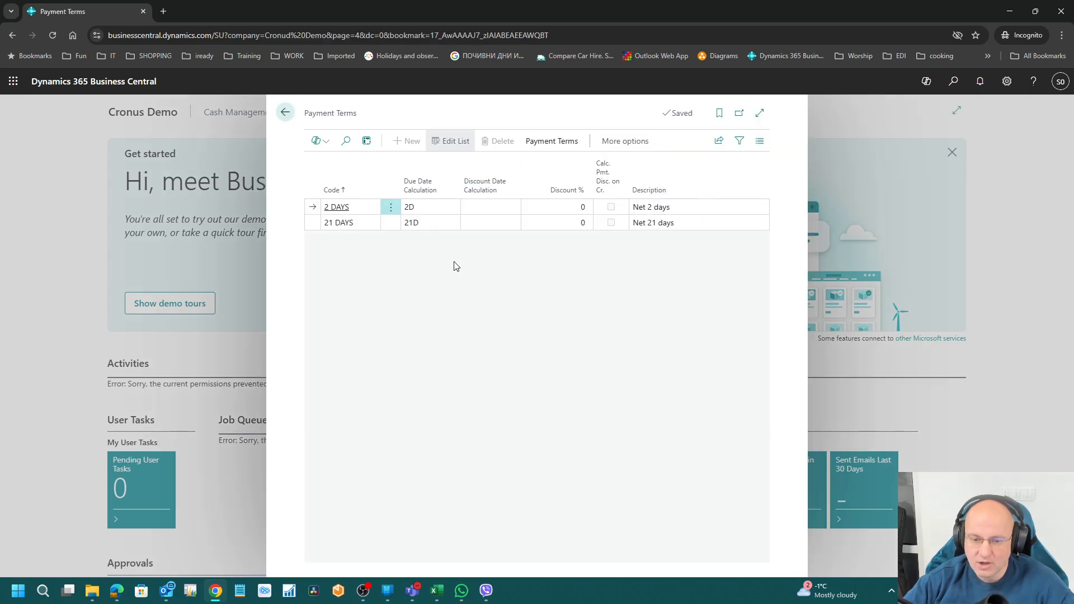
Step: Inspect the 21 DAYS and 2 DAYS payment term rows now visible
click(441, 219)
click(444, 208)
click(441, 221)
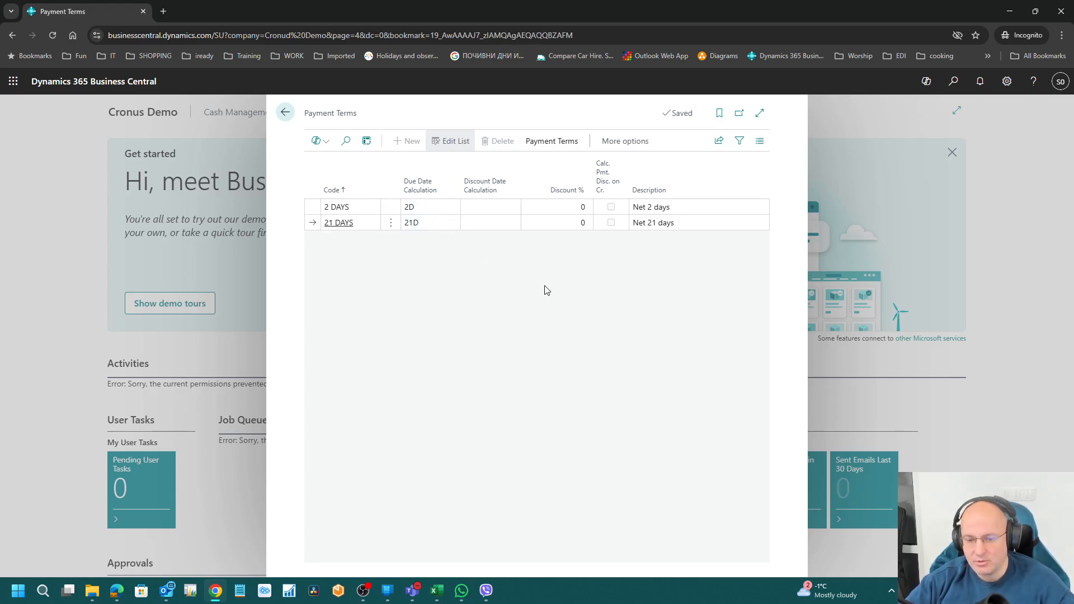
key(Up)
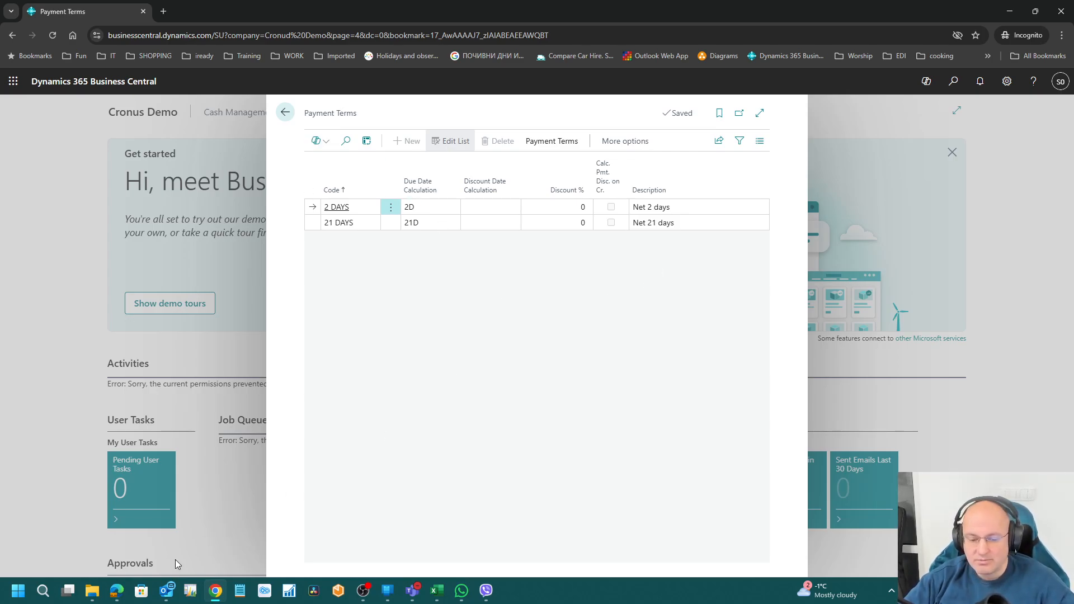
click(116, 590)
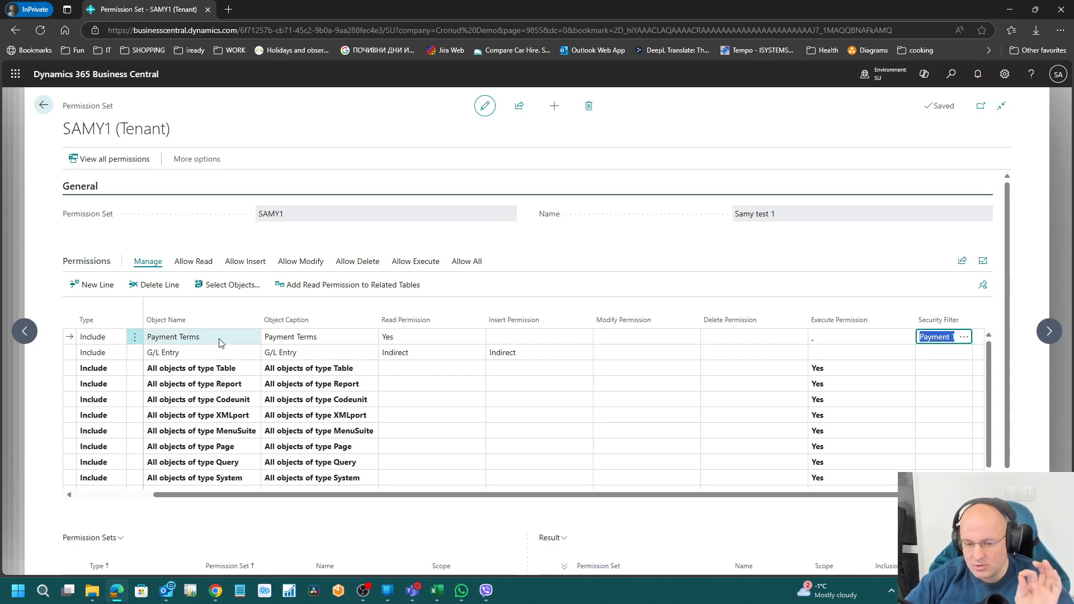
key(Home)
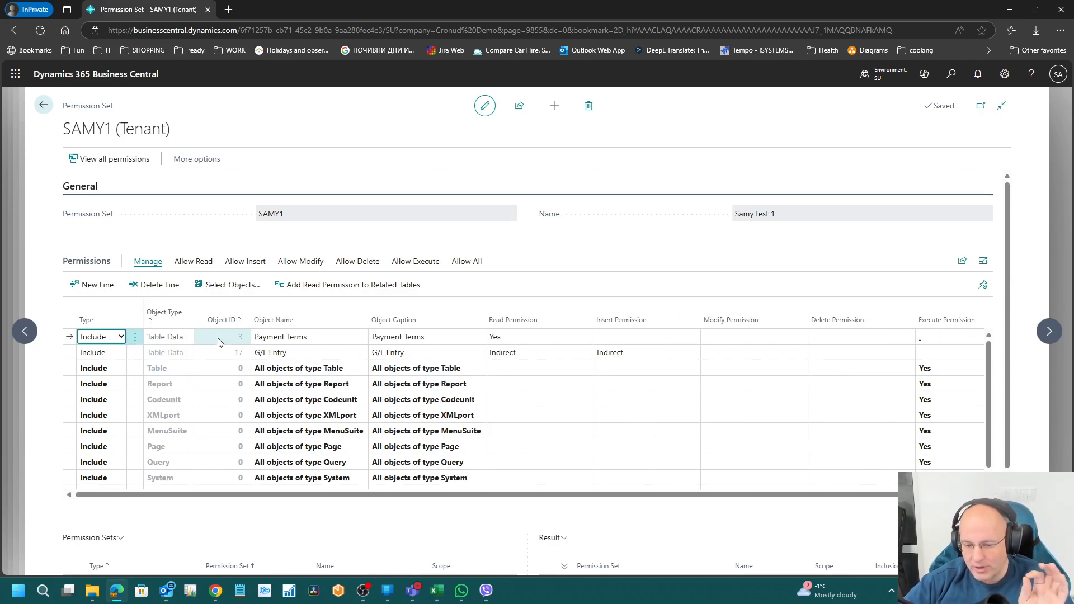
key(Tab)
key(Tab)
key(Tab)
key(Tab)
key(Tab)
key(Tab)
key(Tab)
key(Tab)
key(Tab)
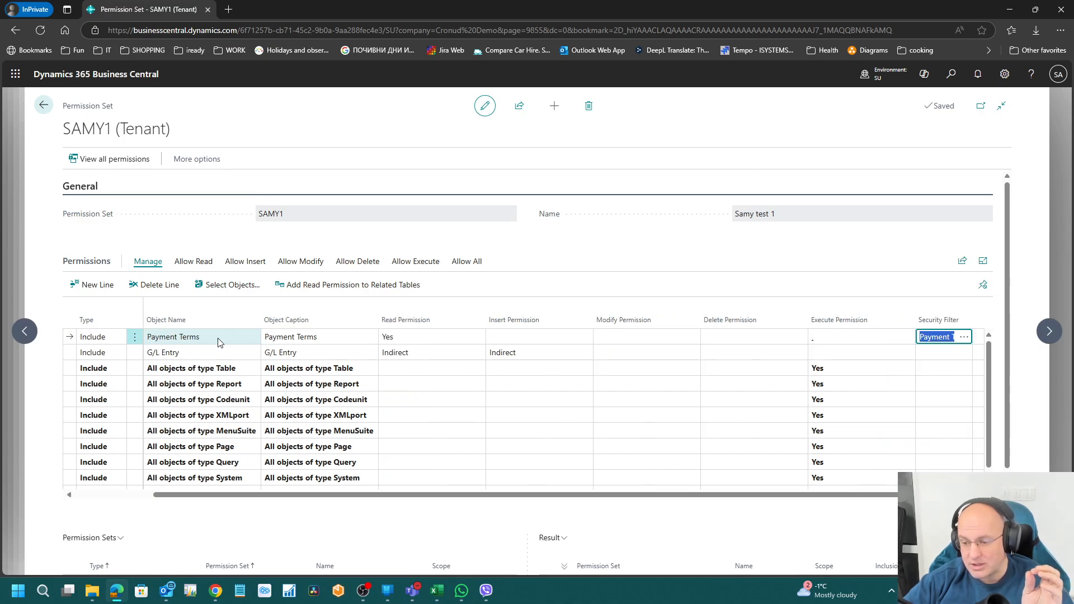
click(964, 338)
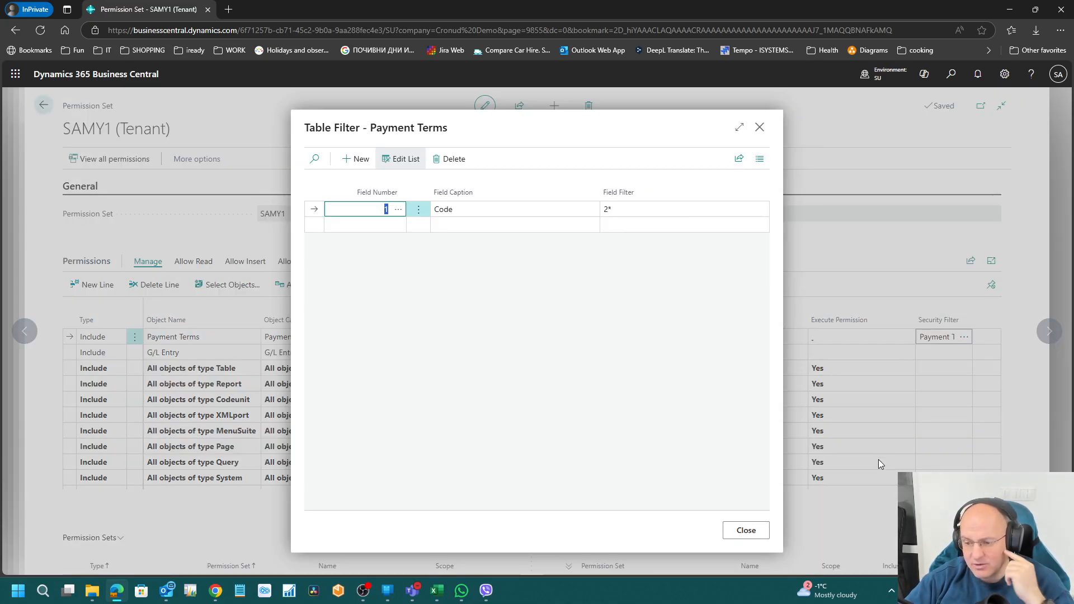
click(646, 214)
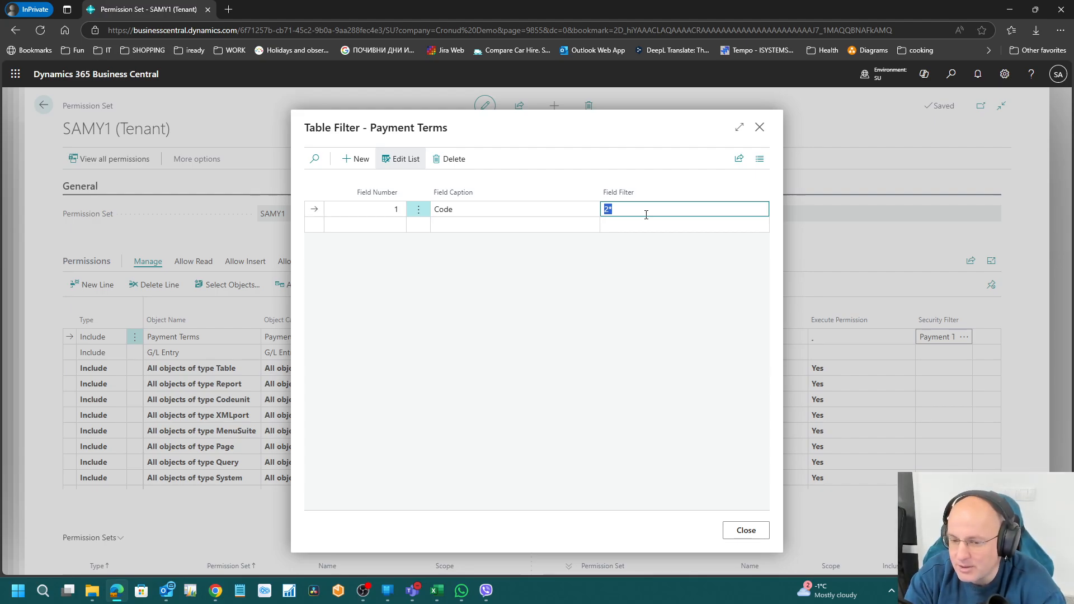
key(Escape)
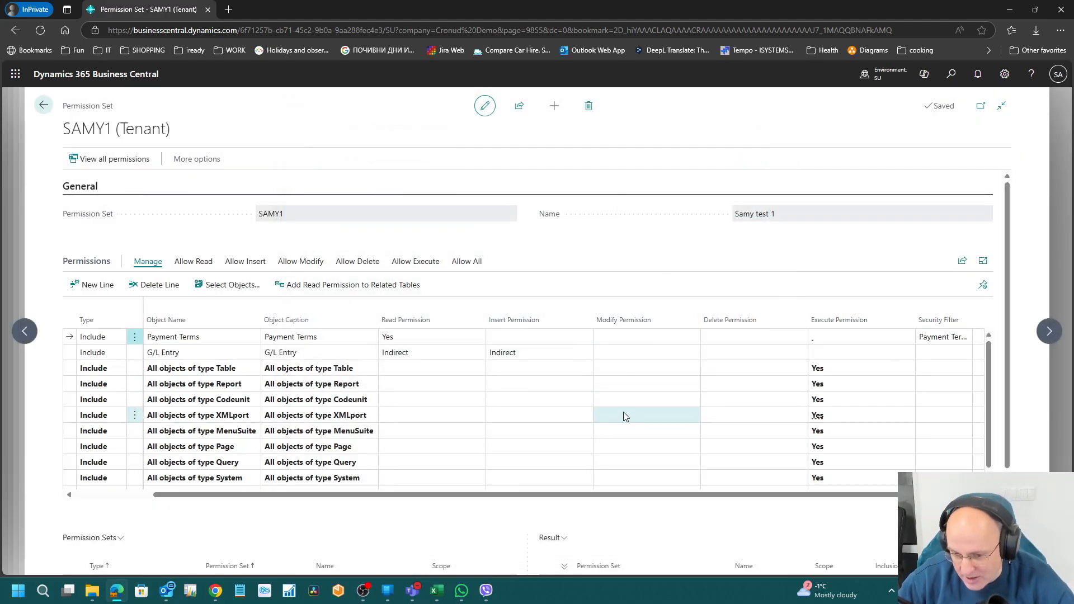
Step: Move through the Payment Terms and G/L Entry permission cells on SAMY1, then open Tell me search
click(555, 404)
key(Up)
key(Up)
key(Up)
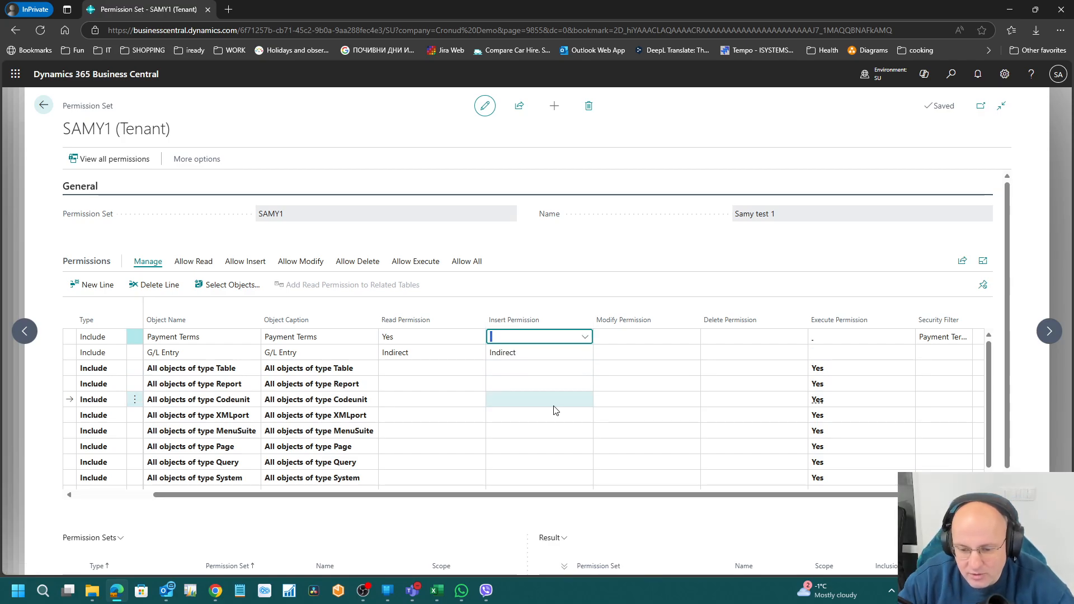
key(shift+Tab)
key(shift+Tab)
key(shift+Tab)
key(shift+Tab)
key(Tab)
key(Tab)
key(Tab)
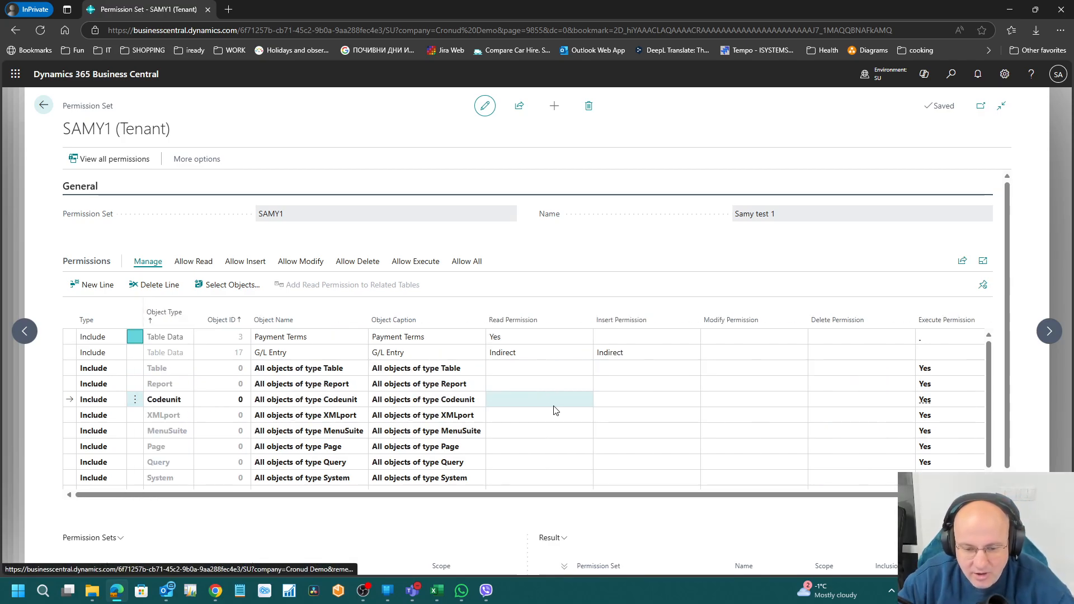
key(Down)
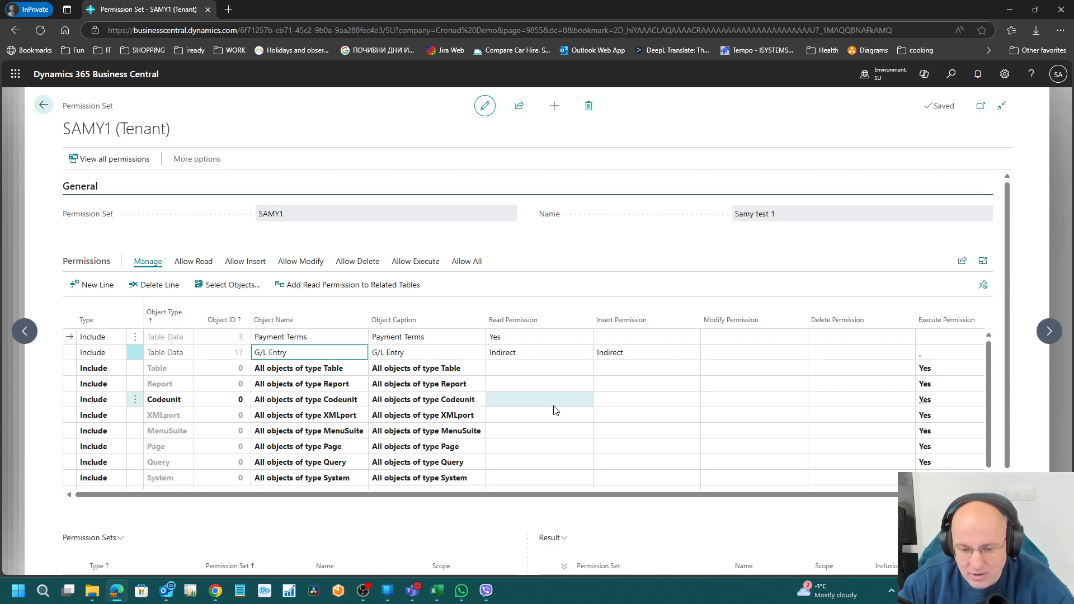
key(shift+Tab)
key(Up)
key(Tab)
key(Tab)
key(Tab)
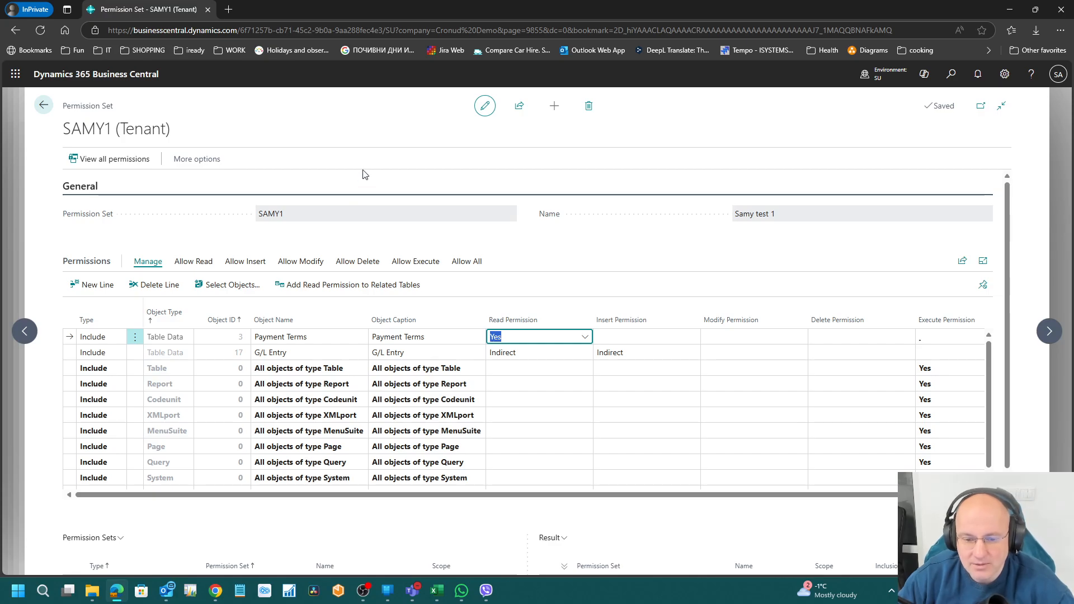
click(956, 78)
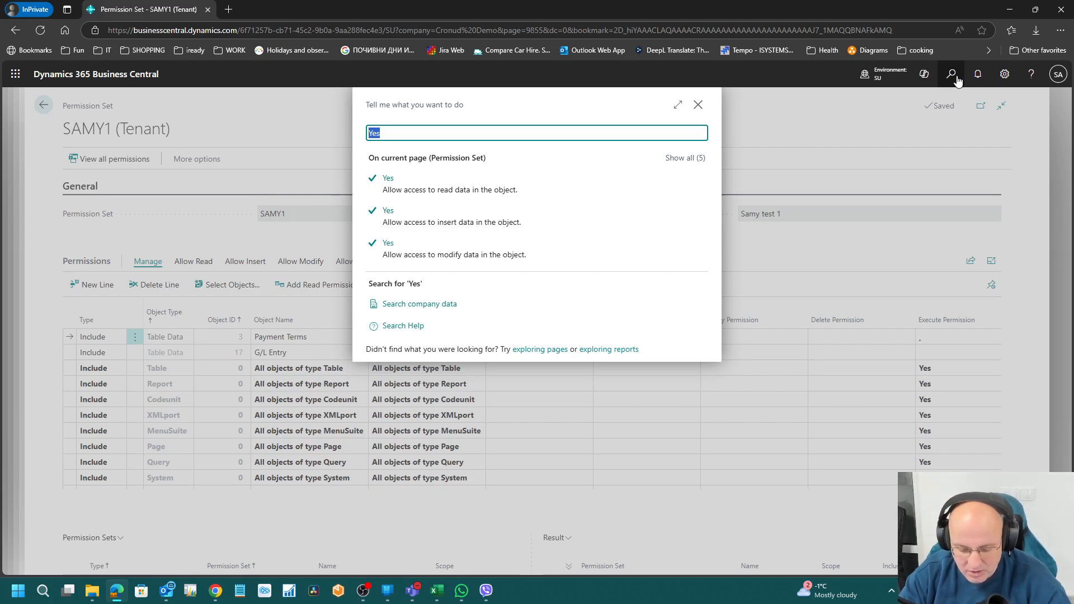
Step: Open the Customers list and use Page Inspection to read Customer List 22 on Customer table 18
text(custopmer)
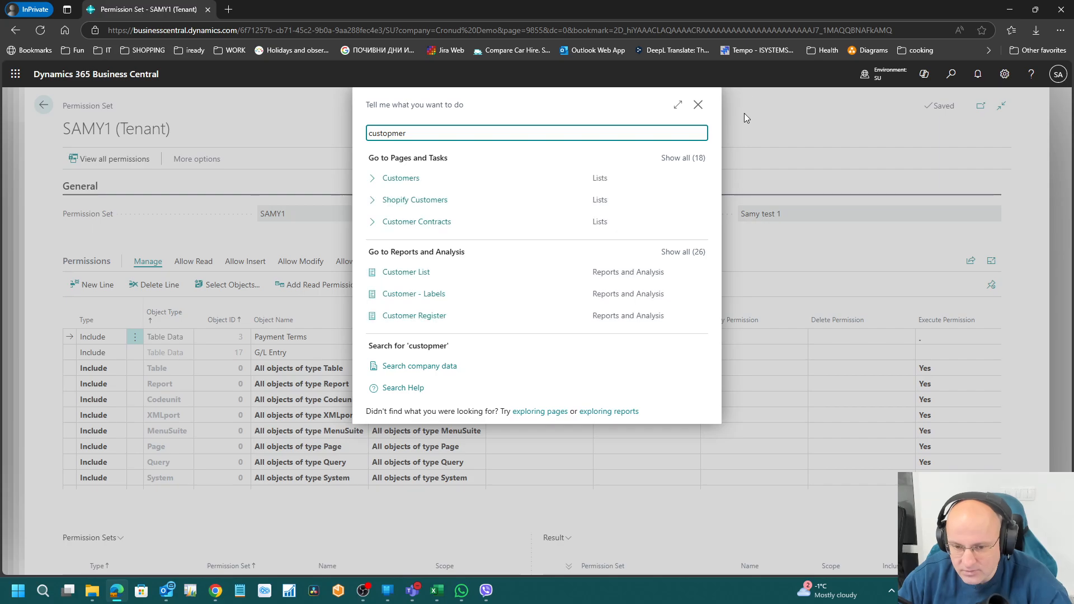
click(398, 181)
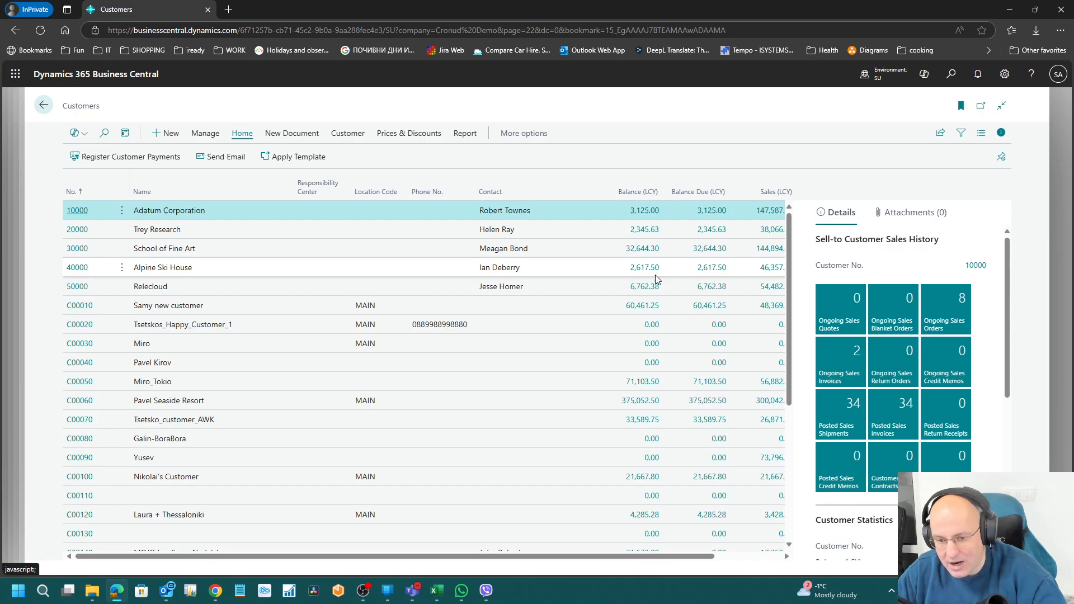
key(ctrl+alt+F1)
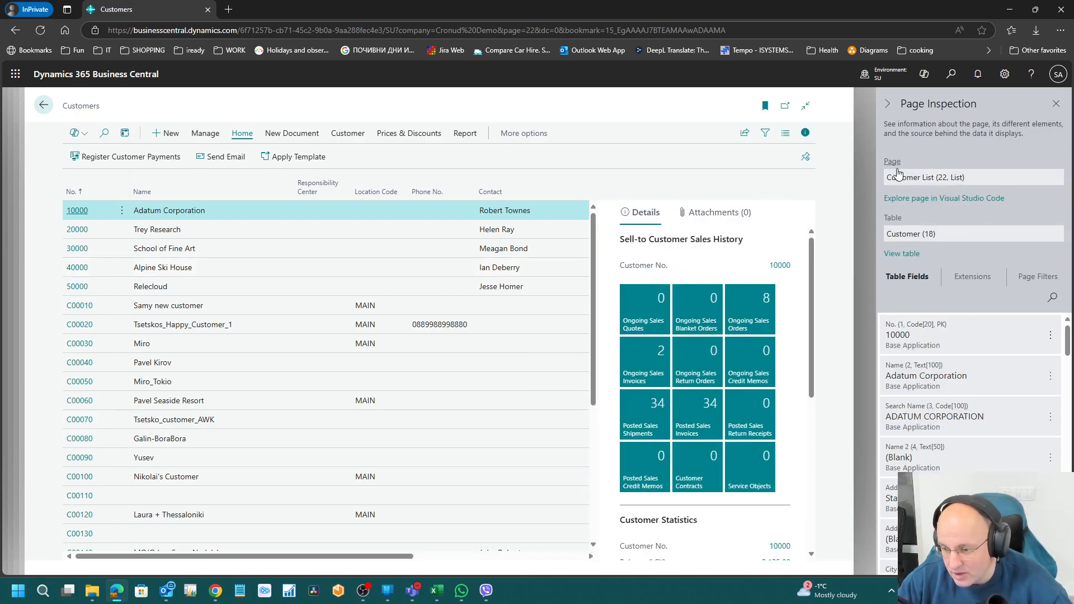
click(291, 265)
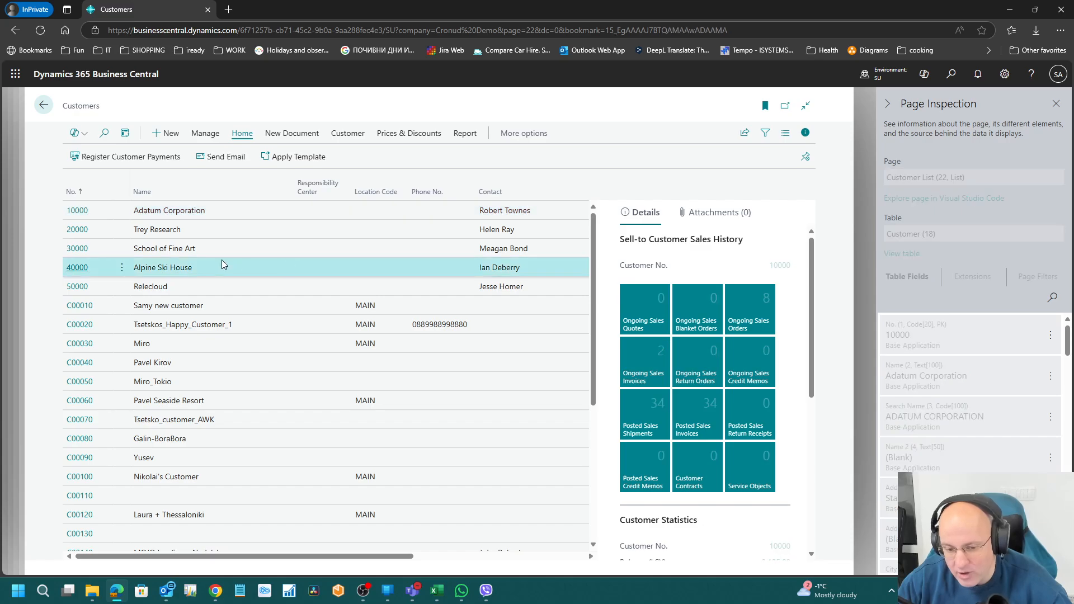
triple_click(938, 235)
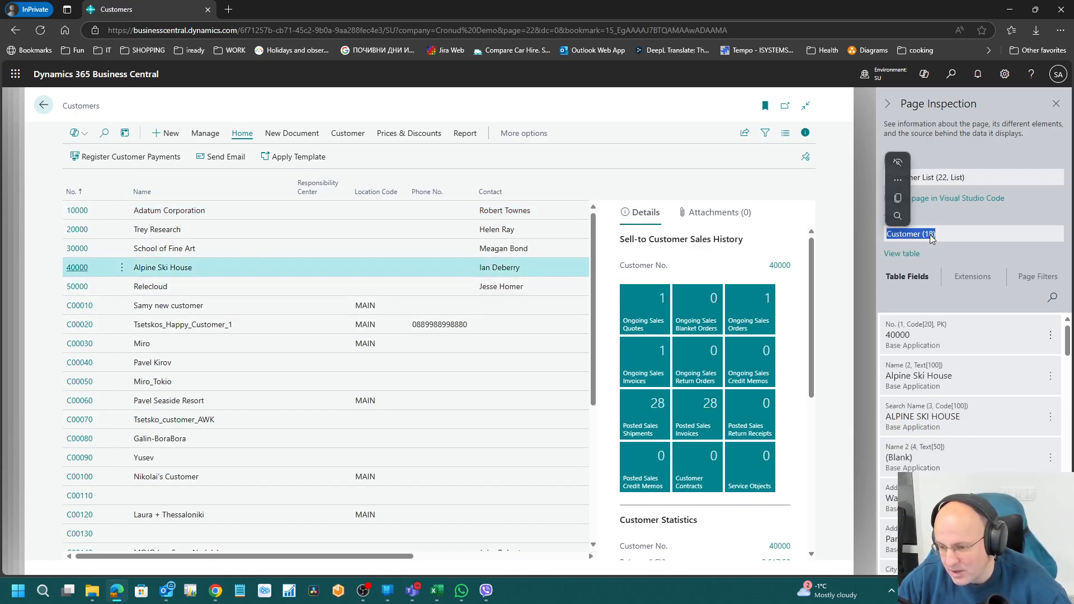
click(967, 177)
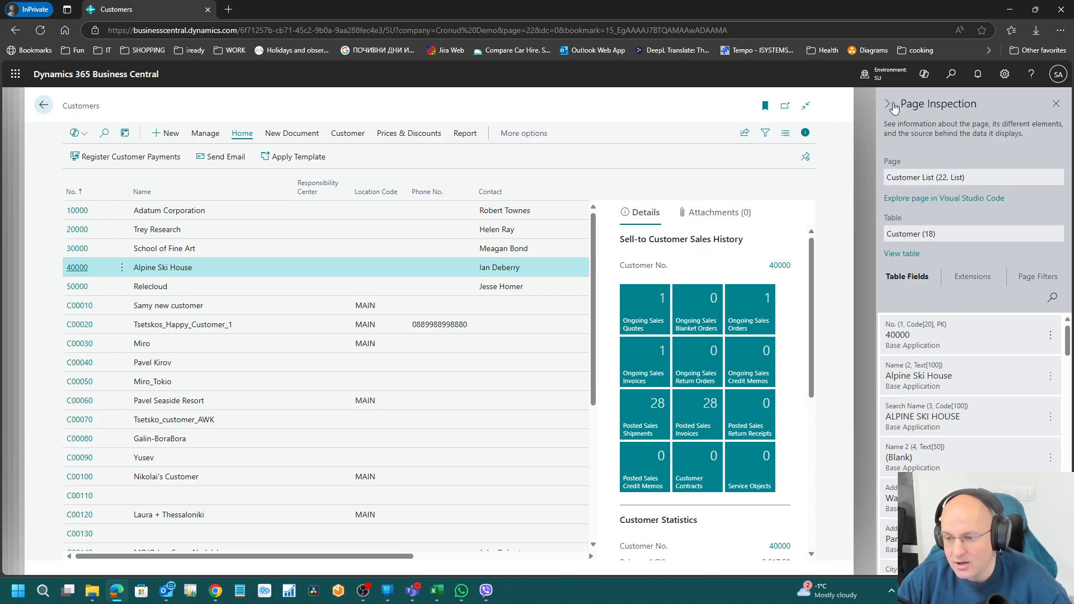
Step: Check the Customer - Order Summary report (ID 107), re-check table 18, and close the inspection pane
click(477, 133)
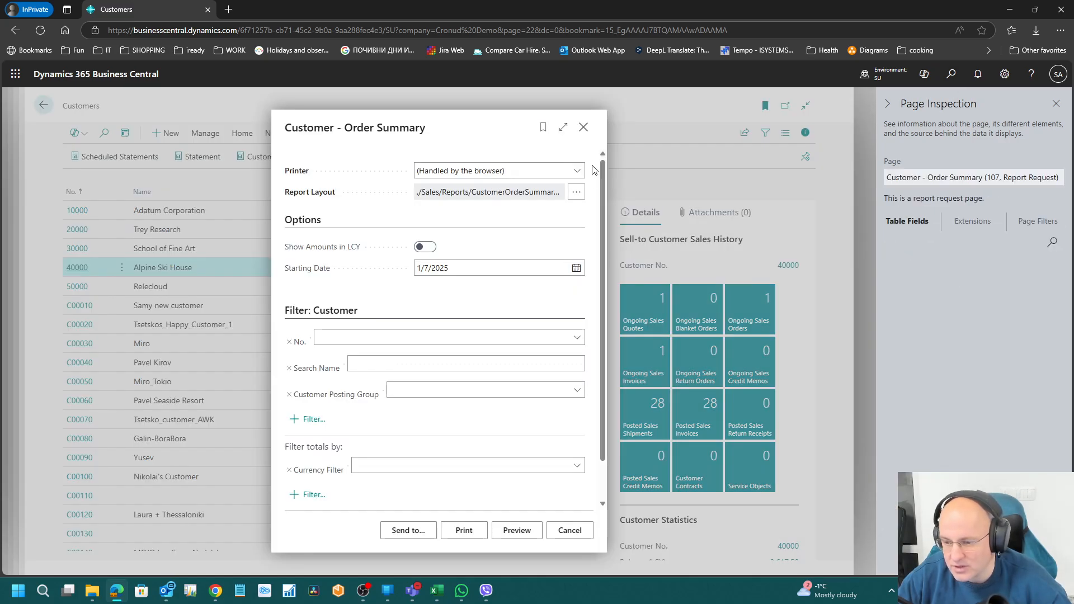
double_click(990, 178)
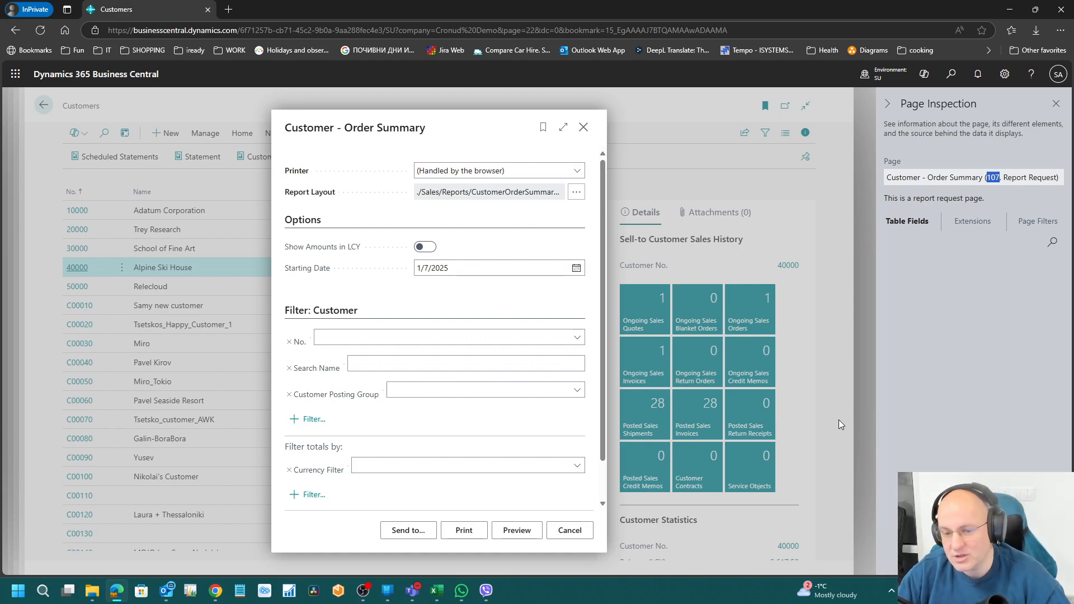
click(585, 128)
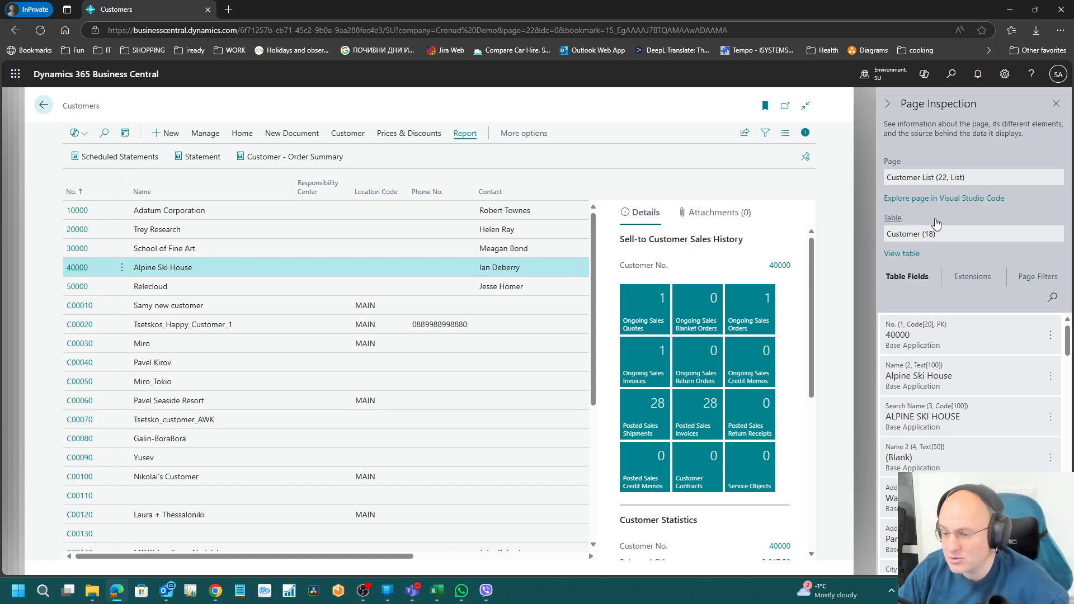
mouse_move(937, 233)
mouse_down()
mouse_move(909, 235)
mouse_move(932, 234)
mouse_up()
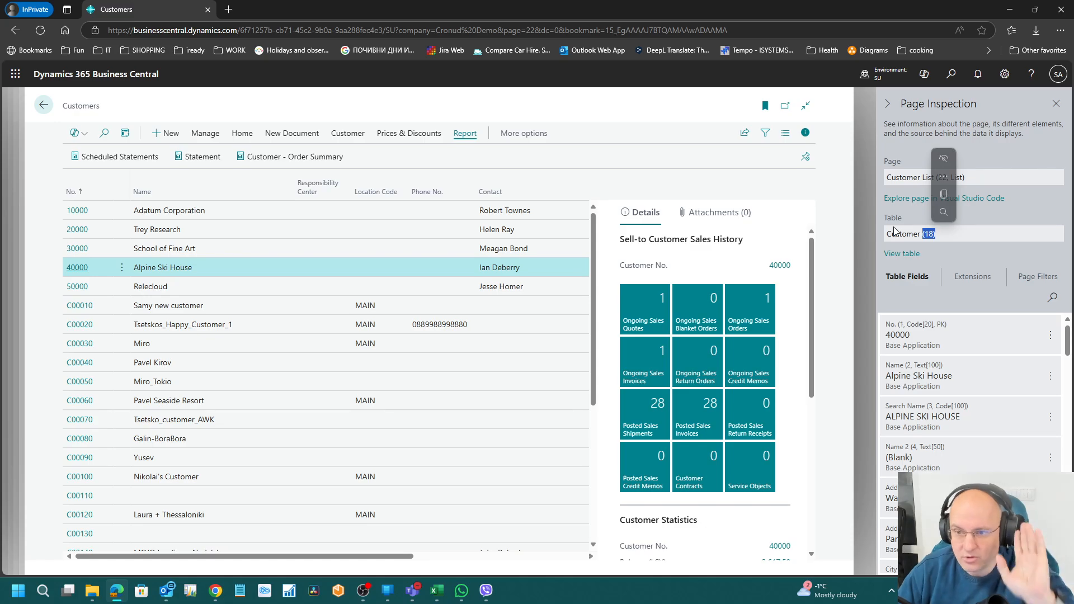
click(1056, 104)
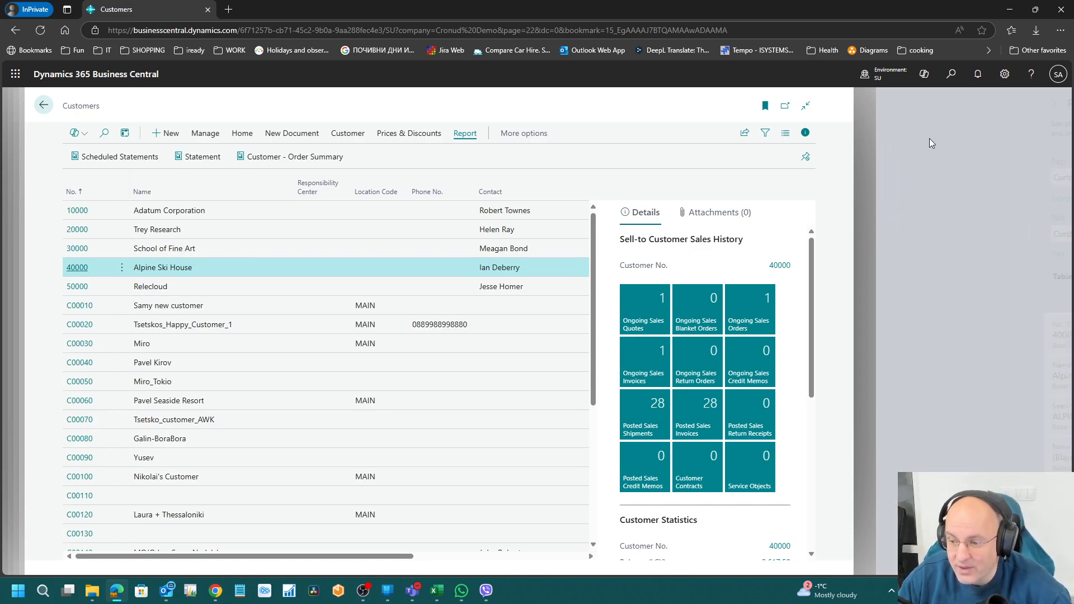
Step: Create permission set SAMY2 named 'Samy 2 test' and open its permission lines
click(44, 104)
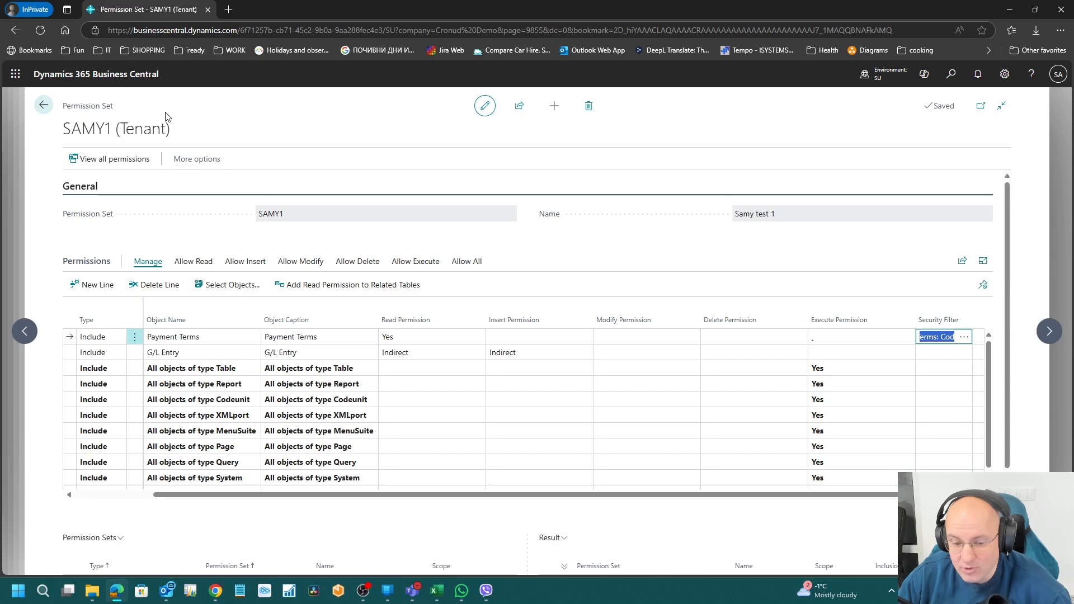
click(44, 105)
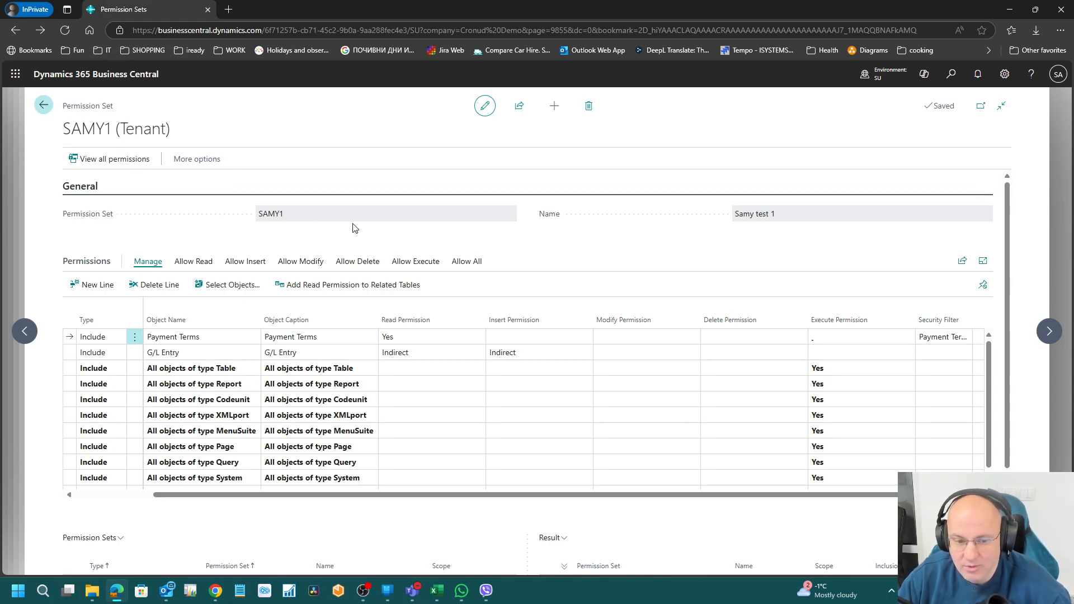
click(167, 134)
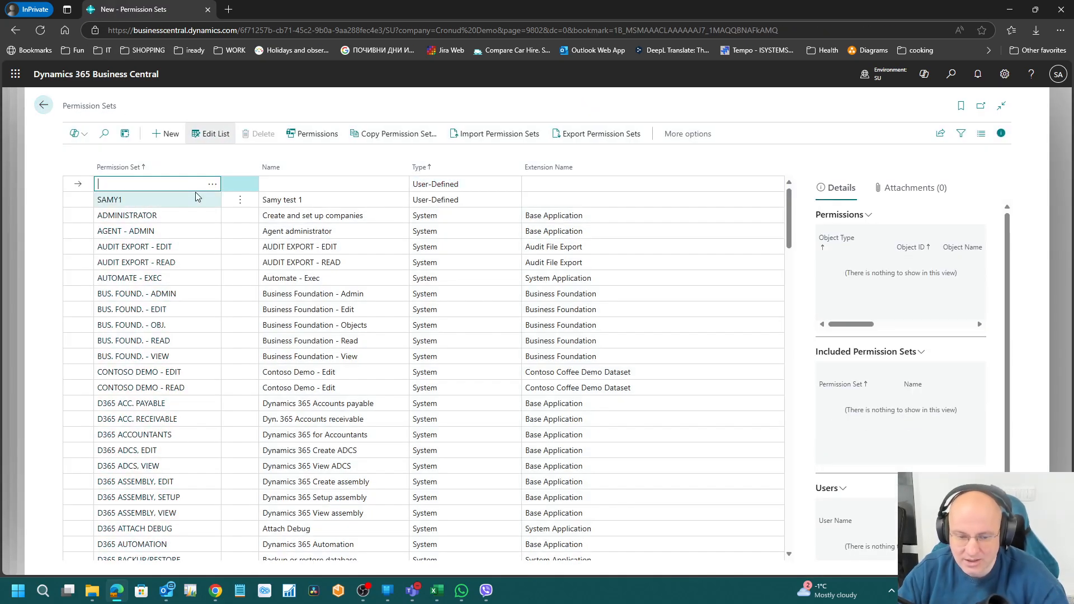
text(samy2)
key(Tab)
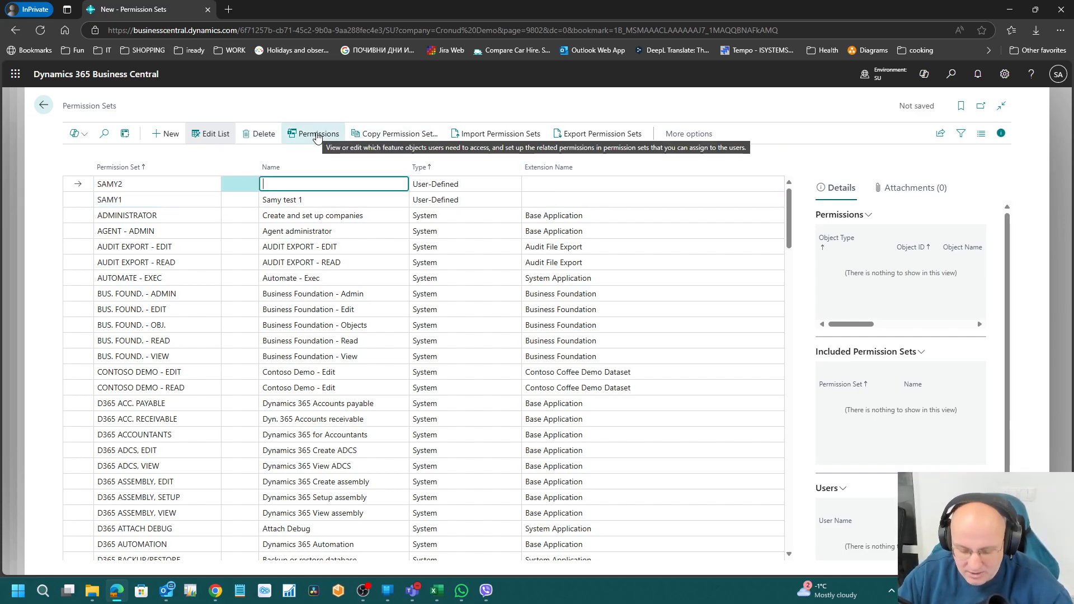
text(Samy 2 test)
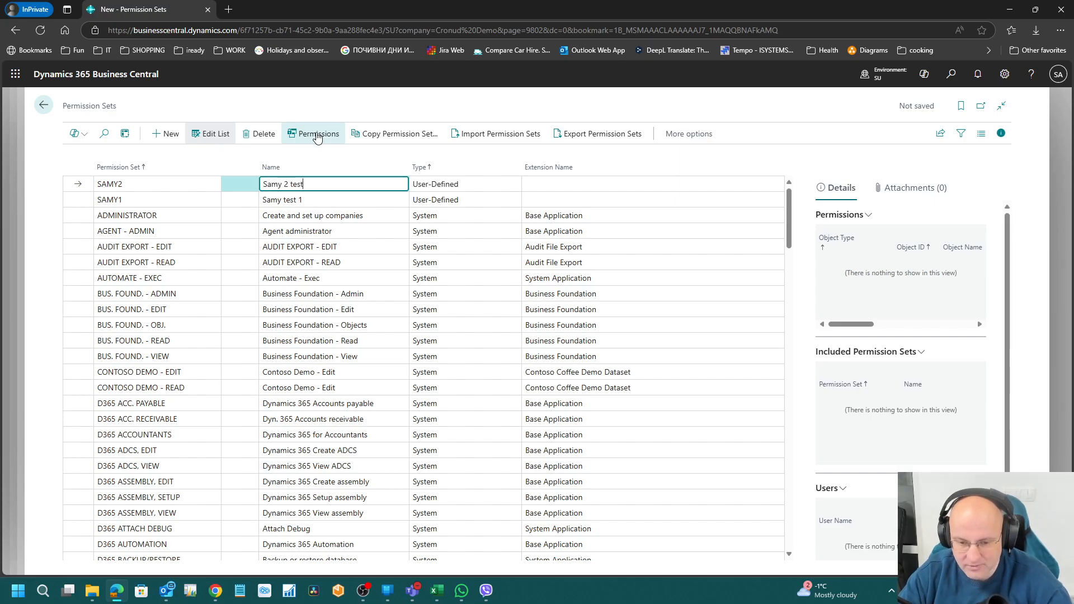
key(Return)
key(Up)
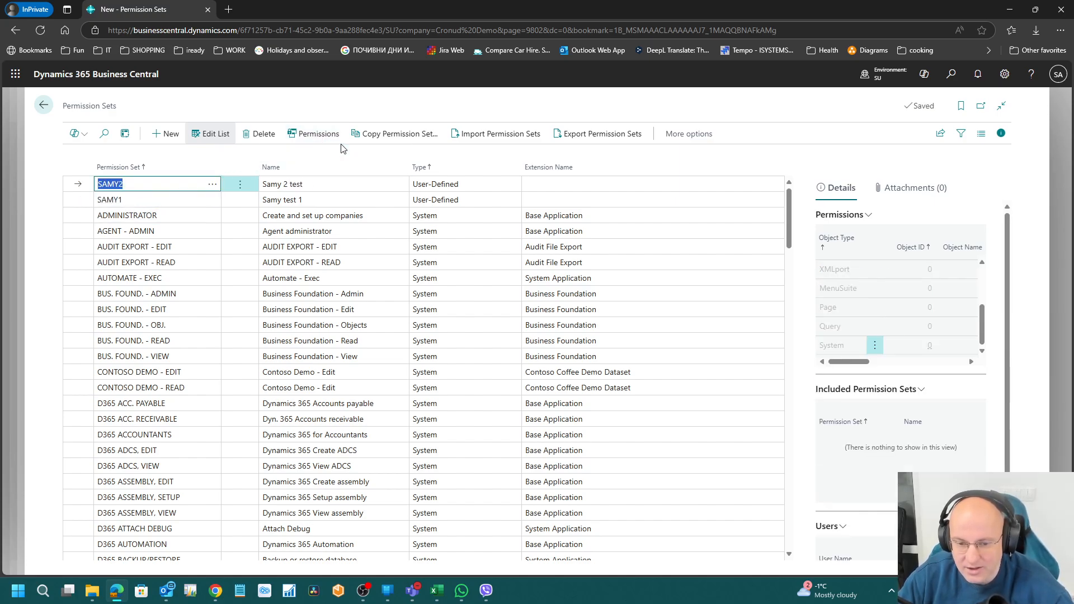
click(321, 137)
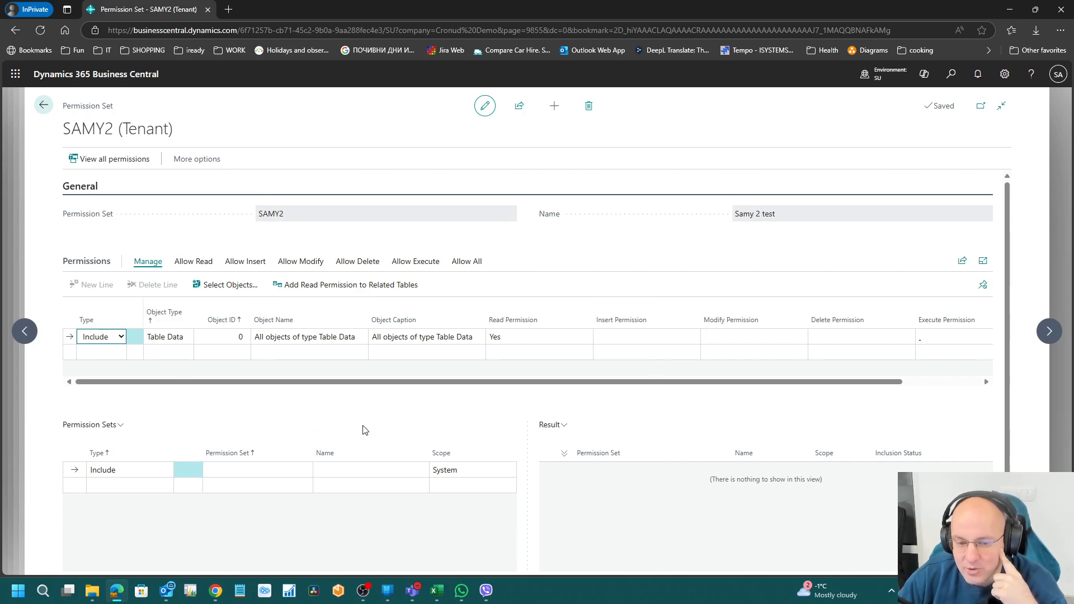
Step: Start permission recording for SAMY2, confirming with Yes, then open Tell me search
click(206, 162)
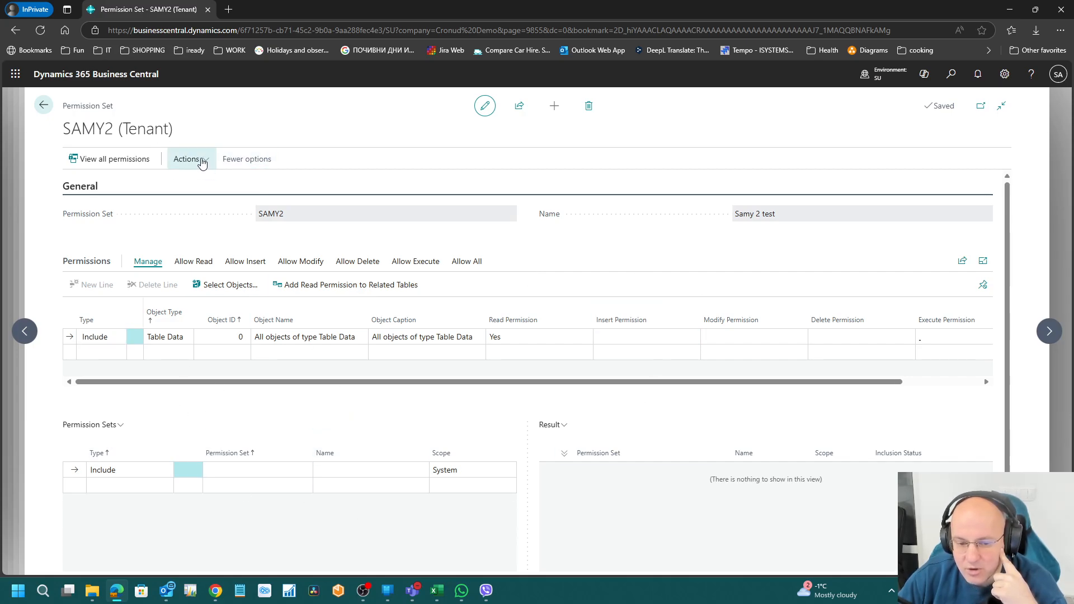
click(202, 163)
mouse_move(235, 187)
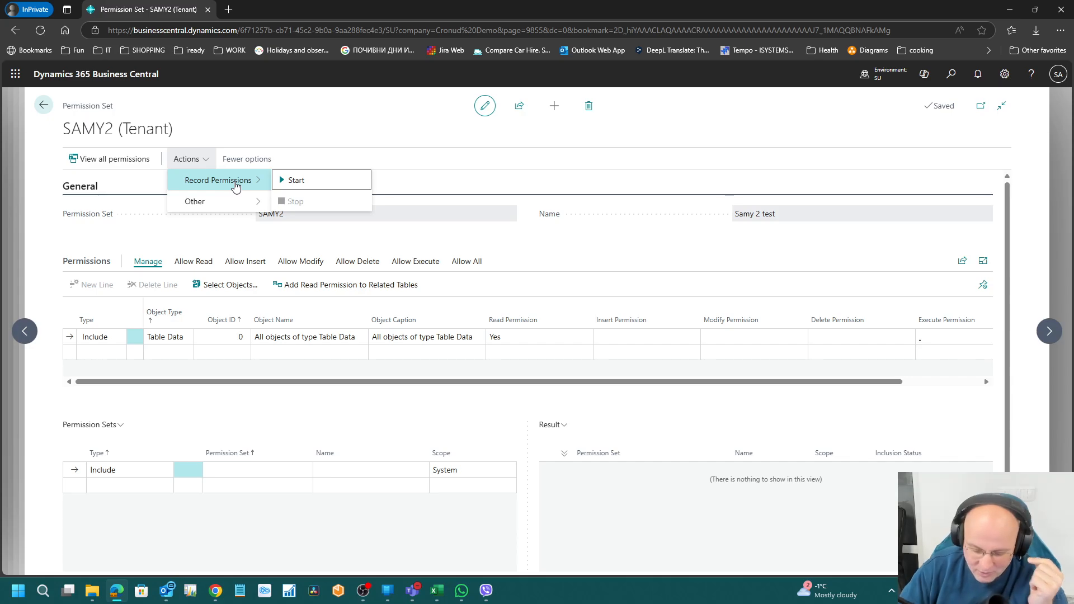
click(312, 180)
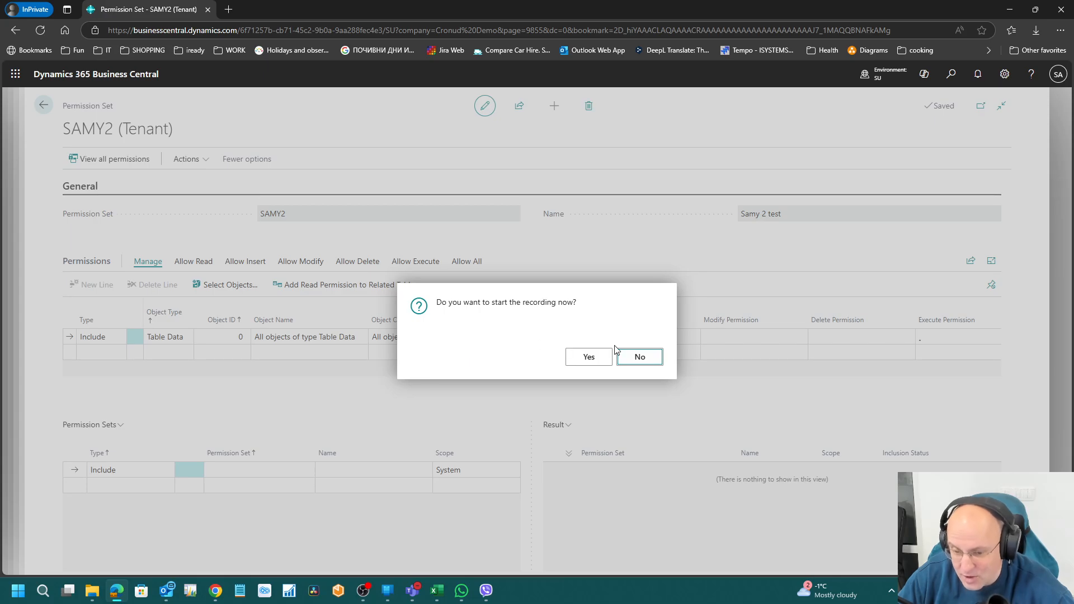
click(588, 359)
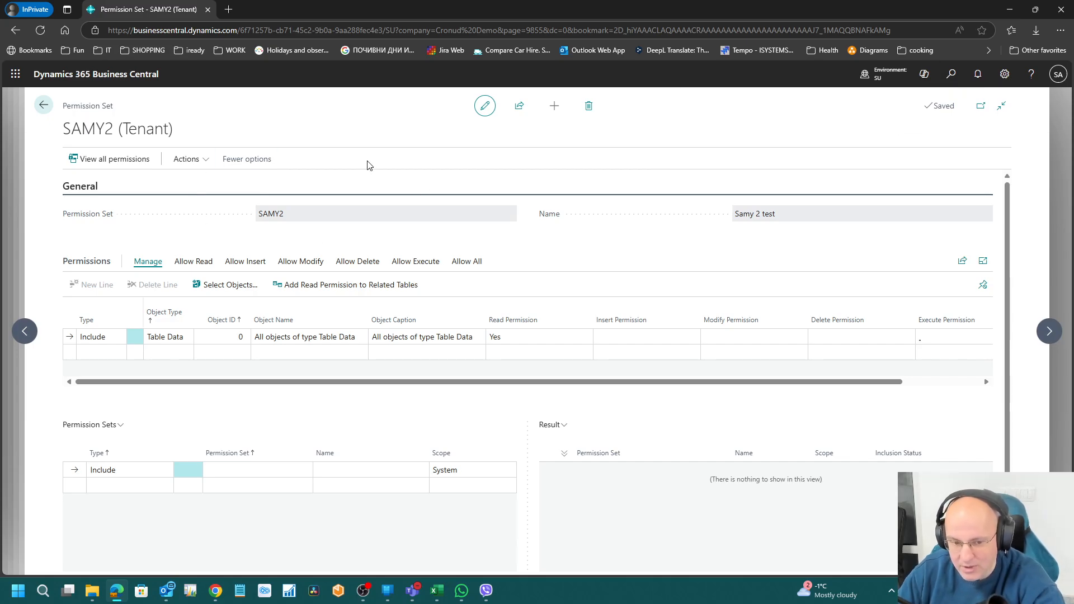
click(952, 78)
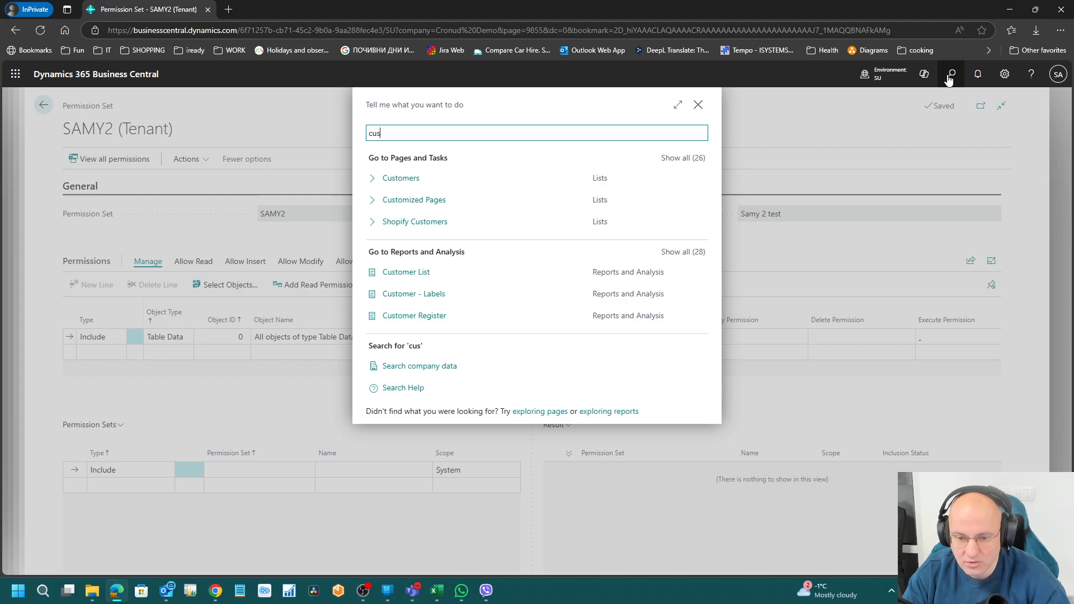
Step: Open customer Trey Research's ongoing sales quote 1001
click(413, 178)
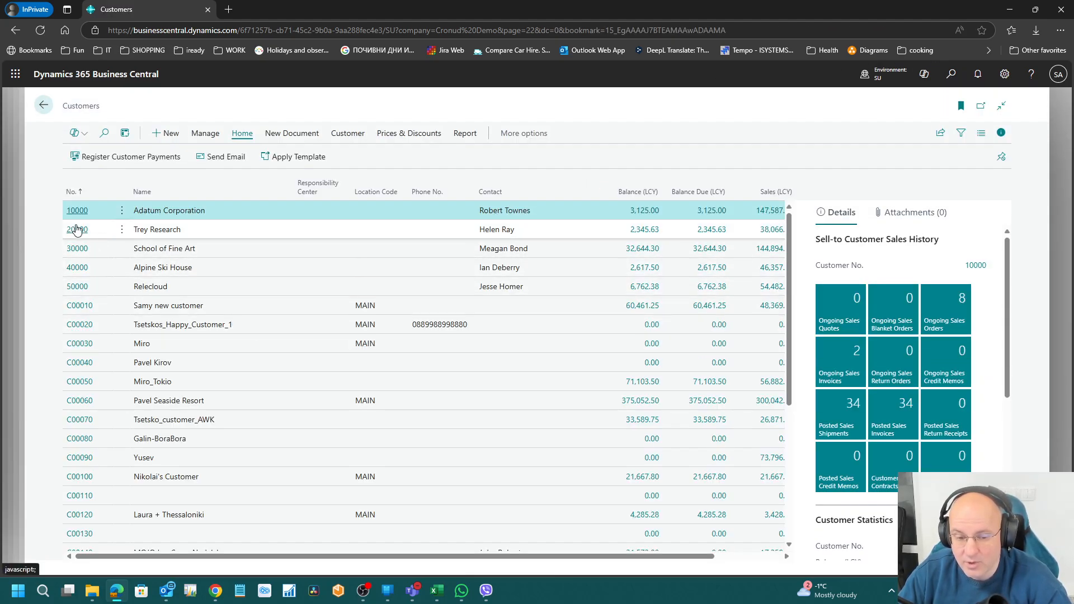
click(77, 229)
scroll(383, 385, down, 3)
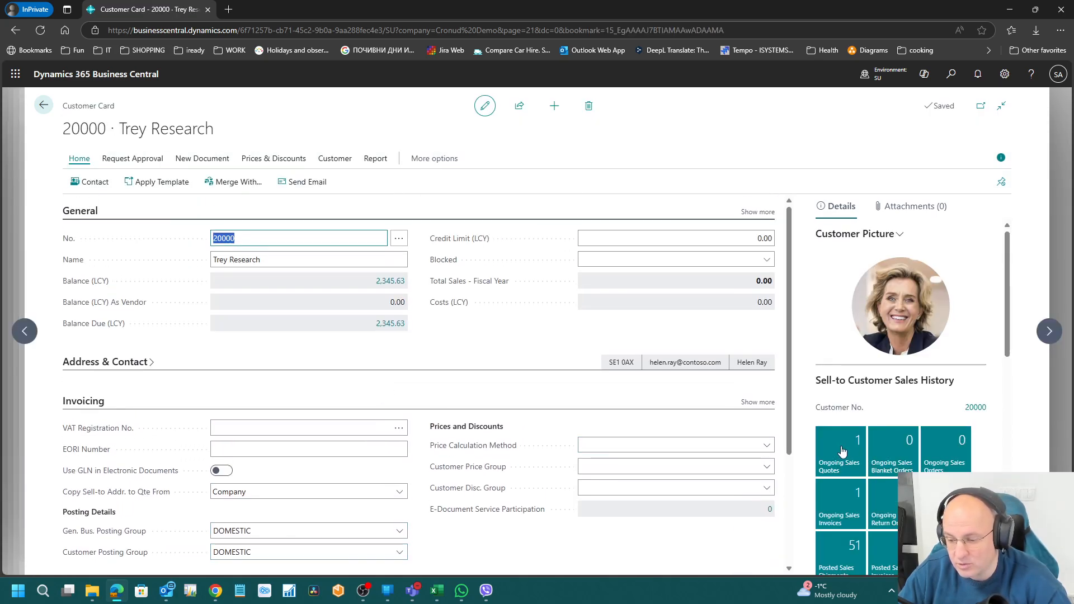
click(839, 453)
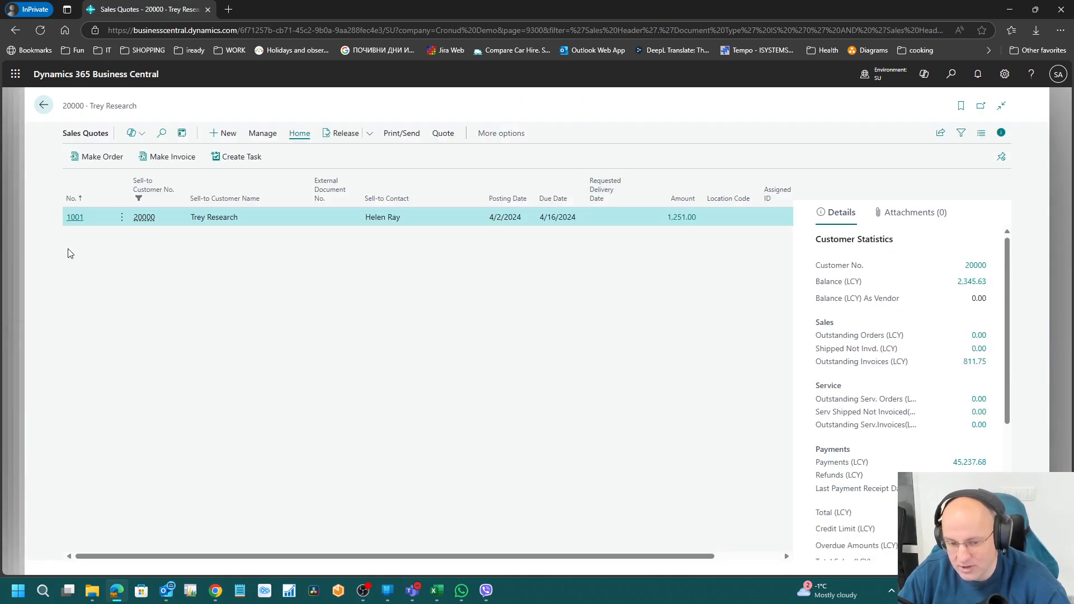
click(75, 221)
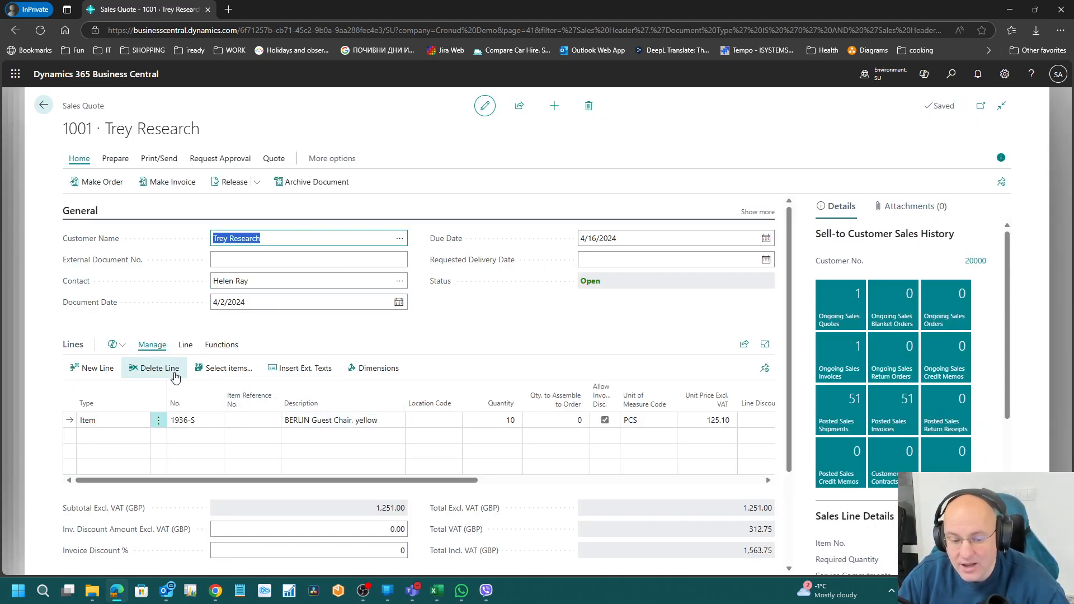
Step: Add a new quote line for item 1000, dismissing the shipment date warning
click(140, 440)
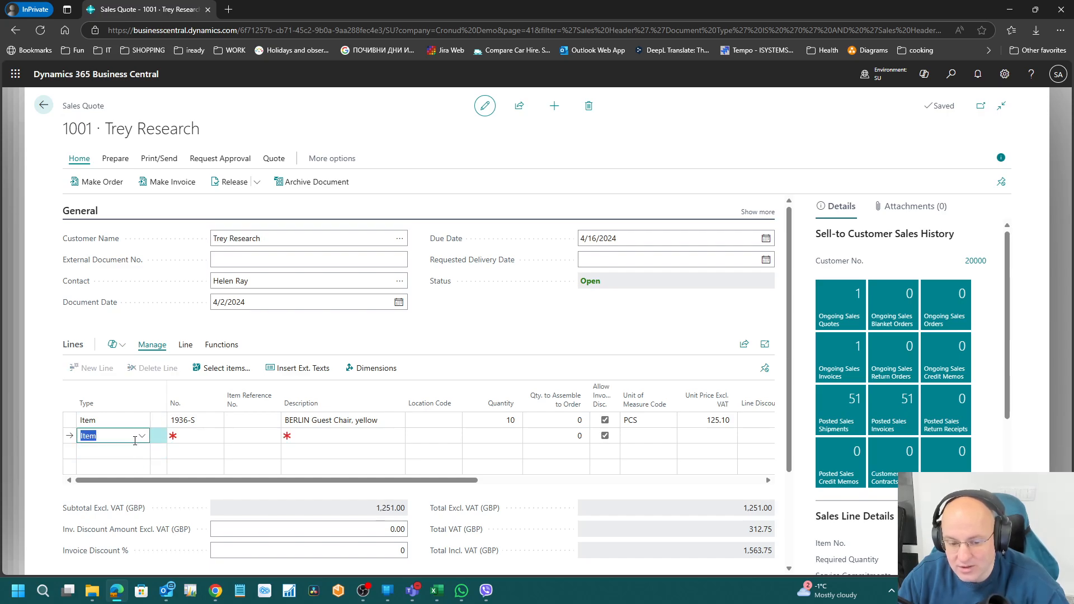
click(217, 439)
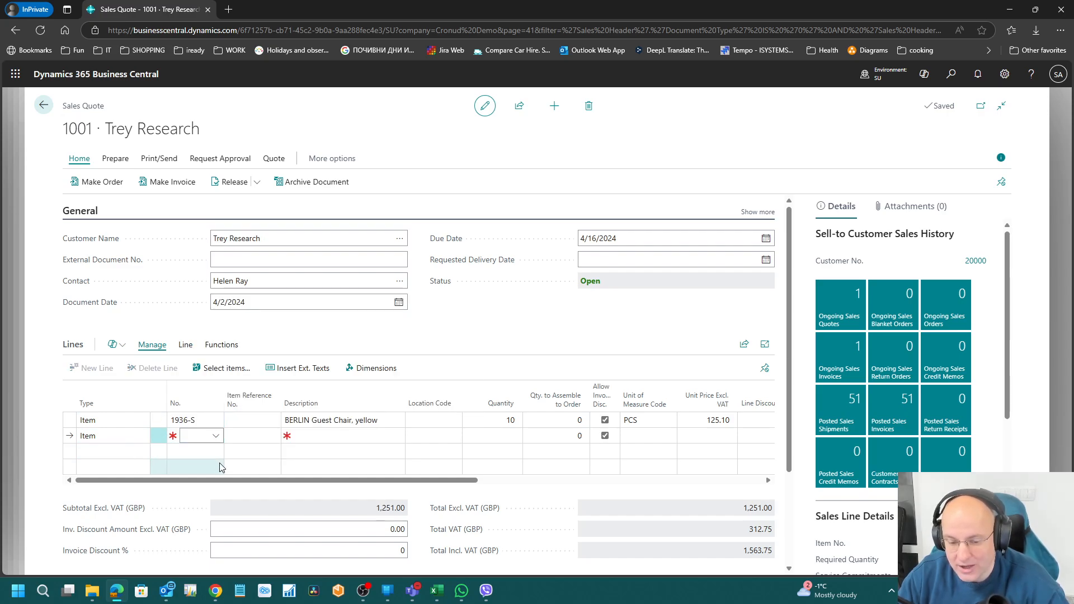
click(216, 437)
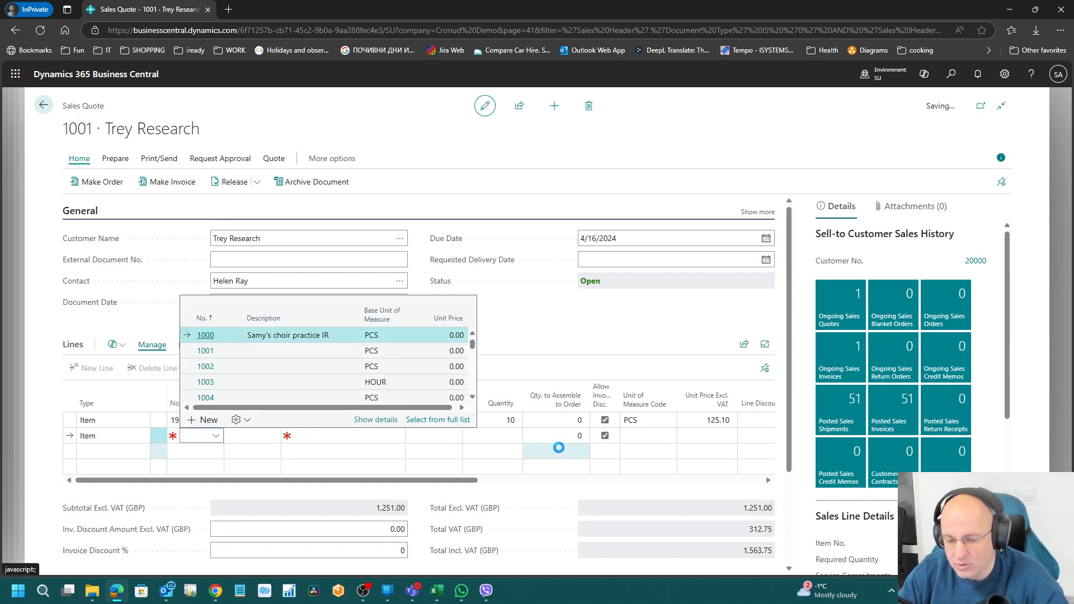
key(Return)
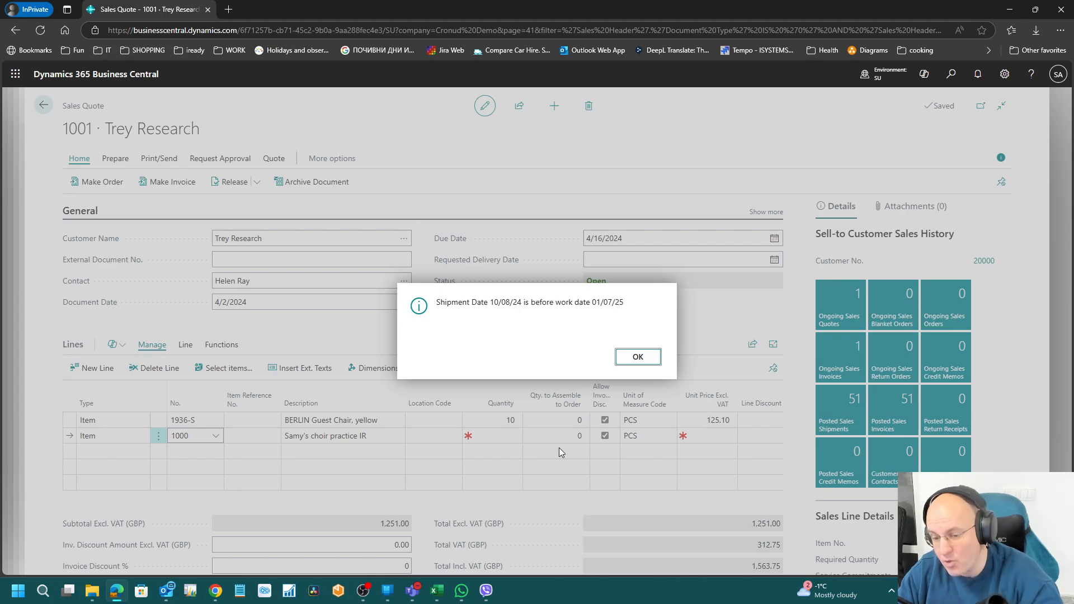
click(640, 360)
Step: Set the new line's location to MAIN, quantity 12 and unit price 123
click(436, 436)
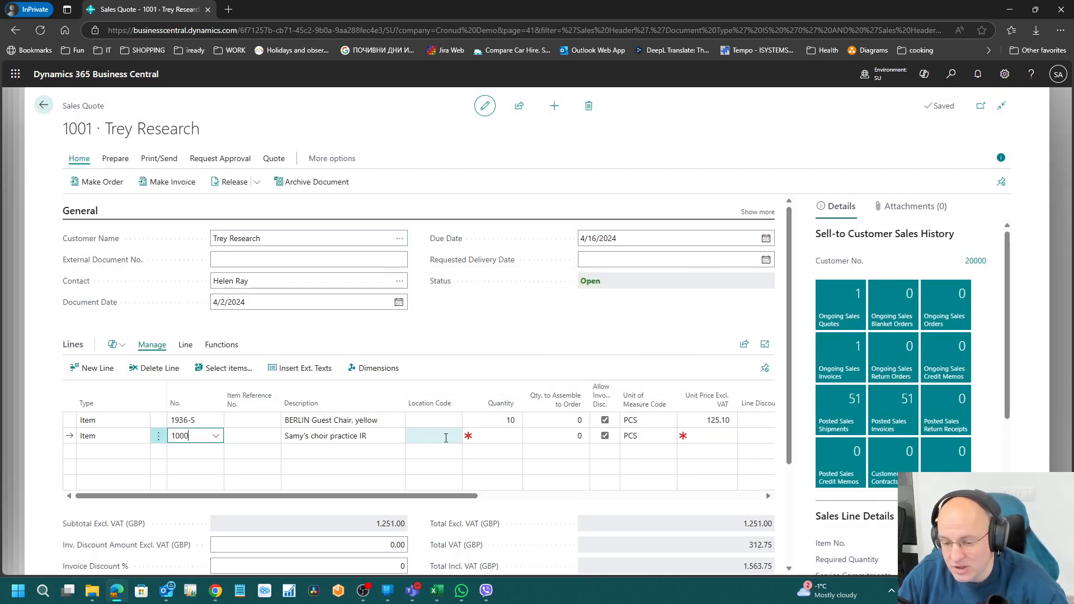
click(455, 436)
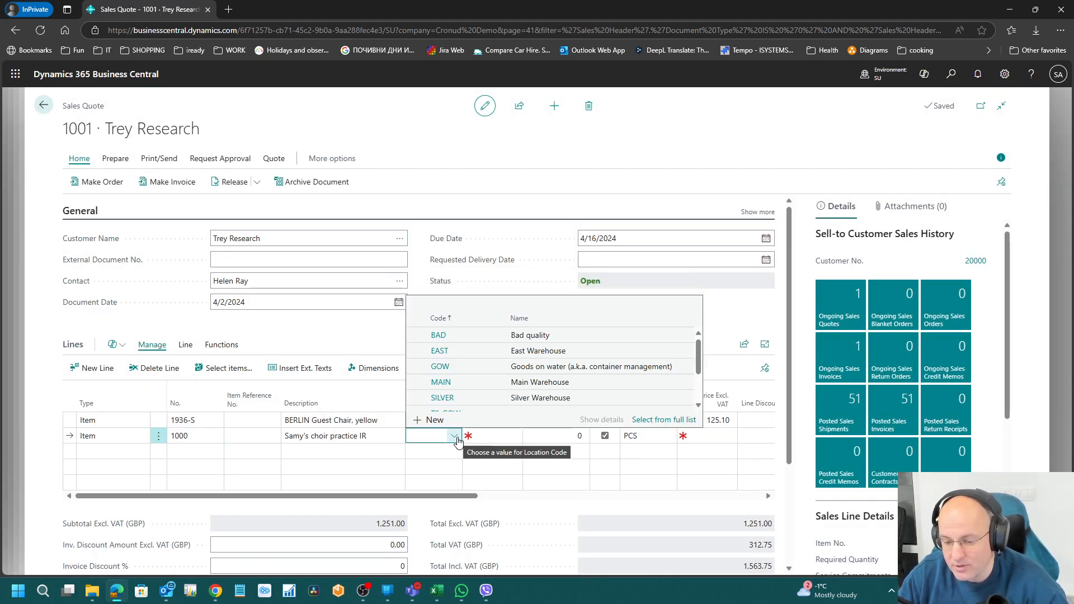
click(452, 381)
key(Return)
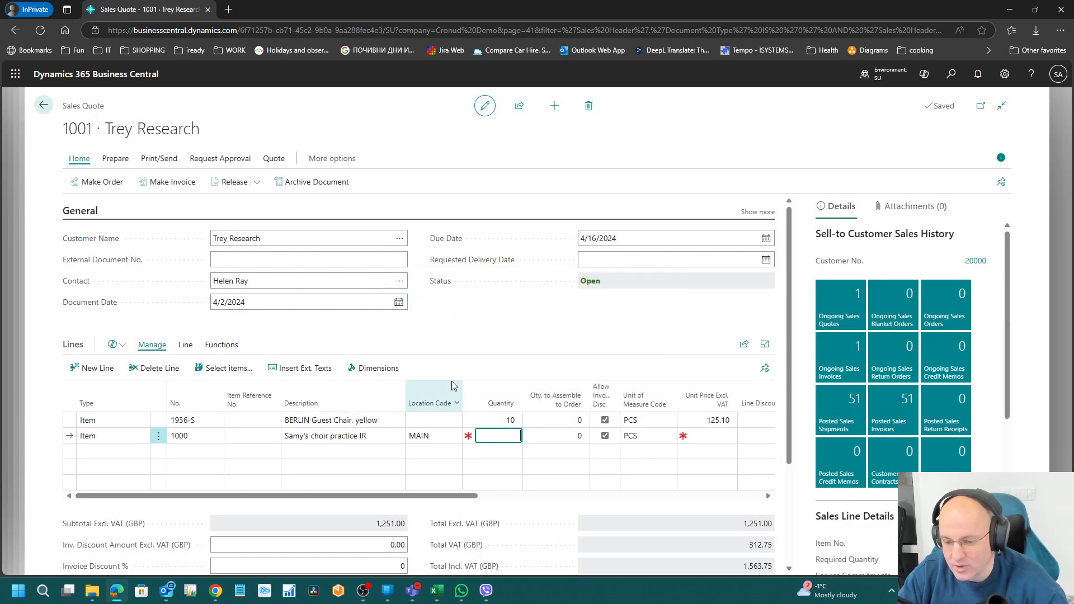
text(12)
key(Tab)
key(Tab)
key(Tab)
key(Tab)
key(Tab)
key(Tab)
key(Tab)
key(Tab)
key(Tab)
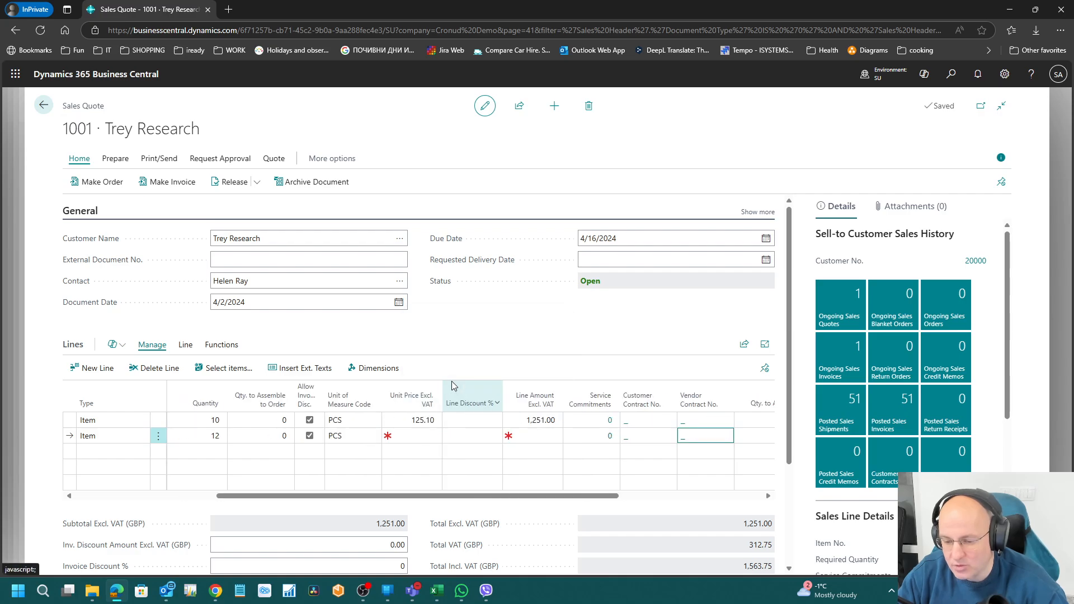
key(shift+Tab)
key(shift+Tab)
key(shift+Tab)
key(shift+Tab)
key(shift+Tab)
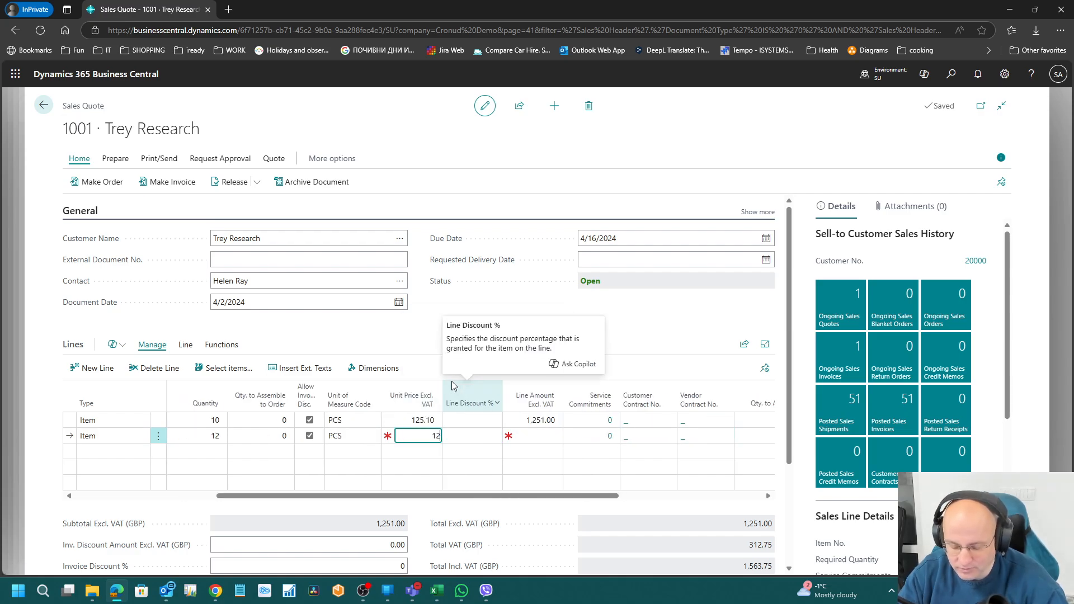
text(123)
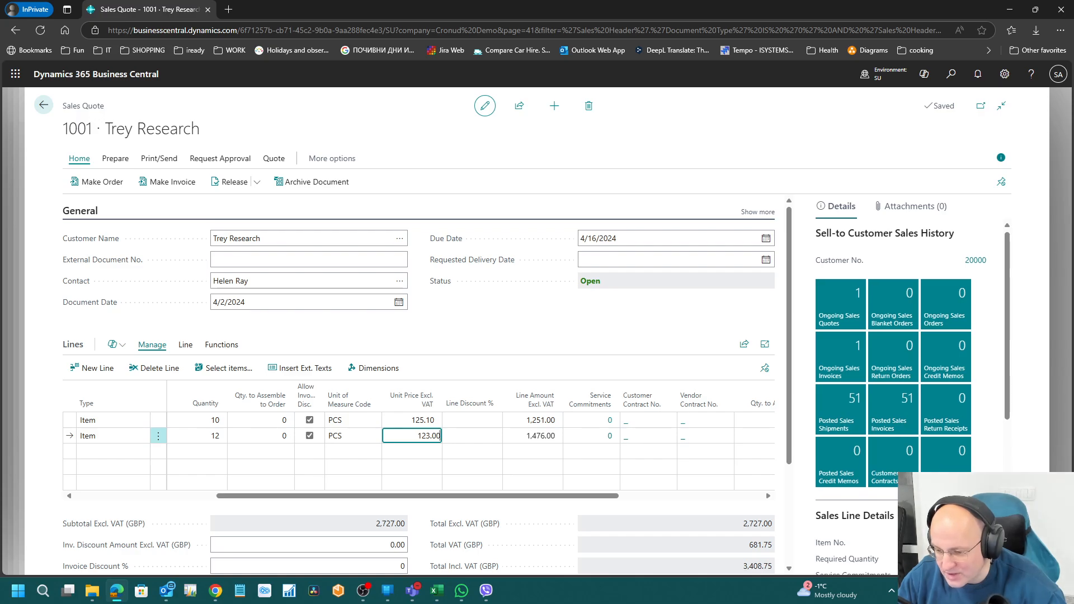
scroll(942, 471, down, 5)
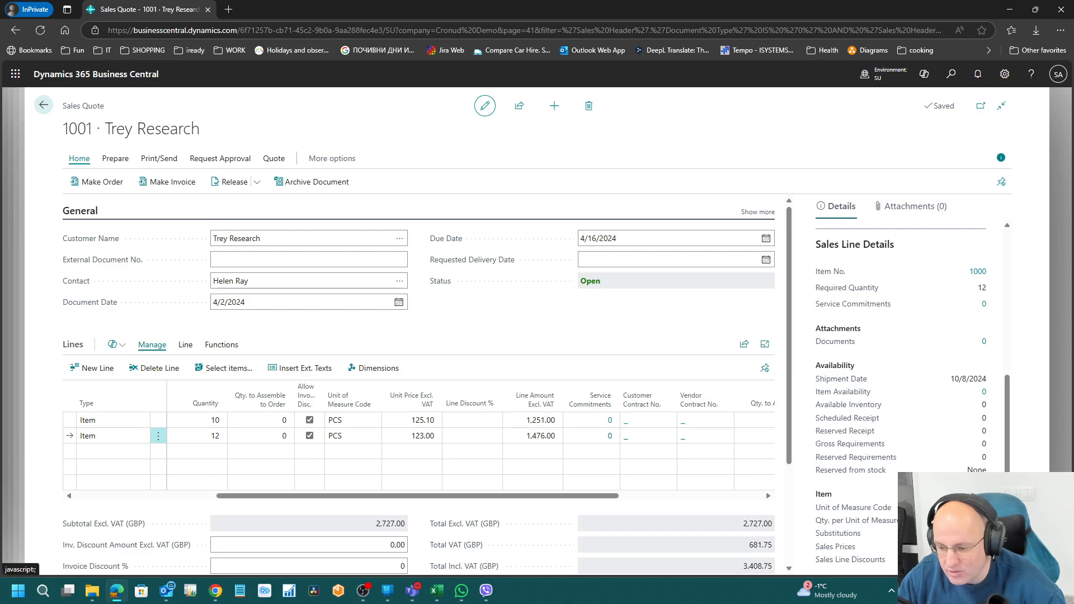
Step: Search 'sal pri', view the default price list S00001, then return to quote 1001's Line actions
click(951, 75)
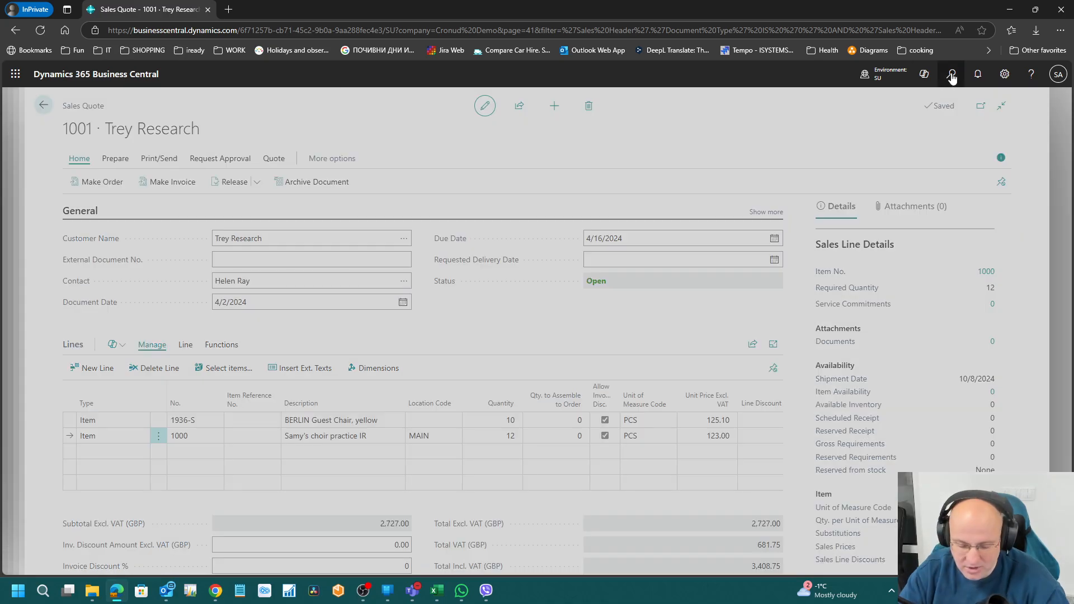
text(sal pri)
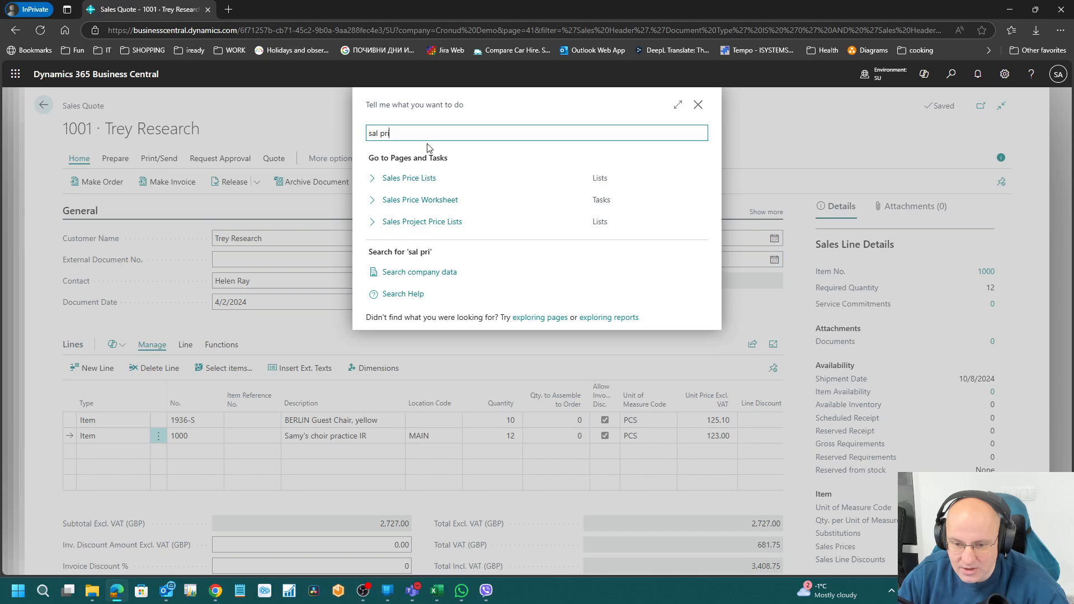
click(416, 177)
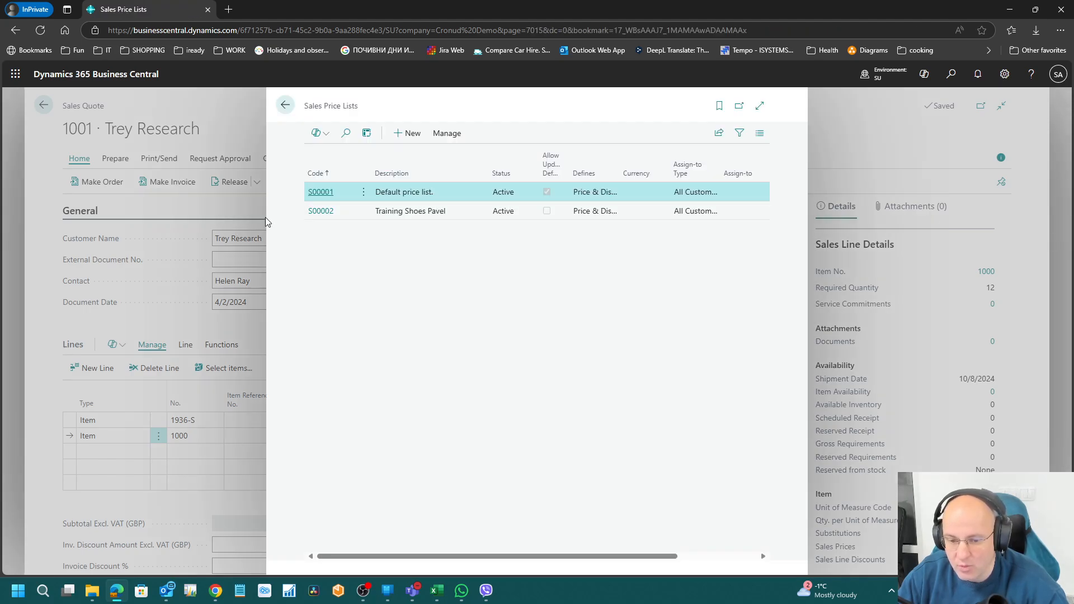
click(309, 192)
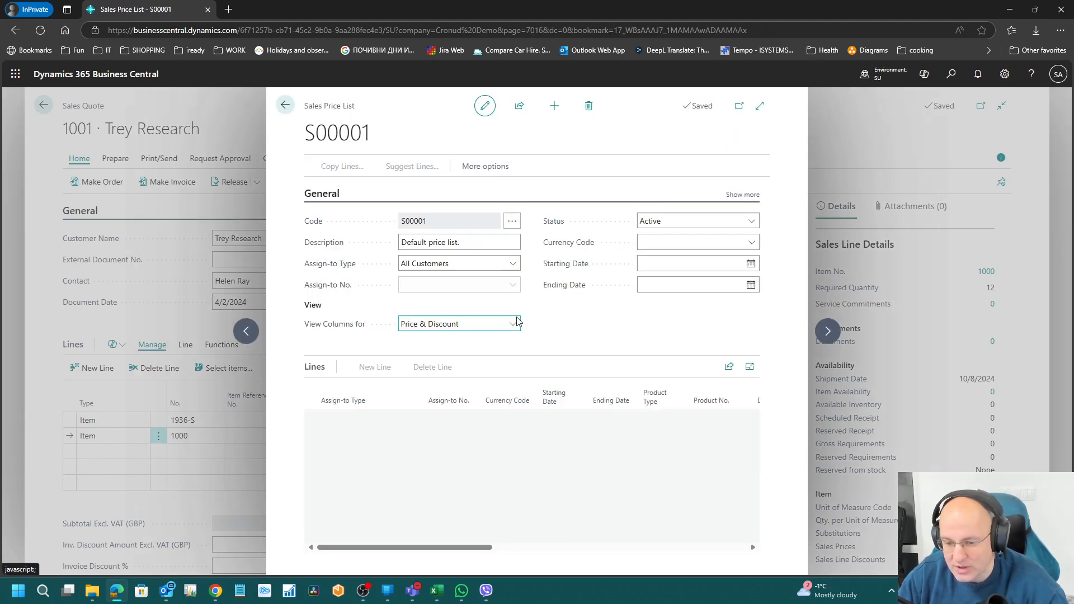
key(Escape)
key(Escape)
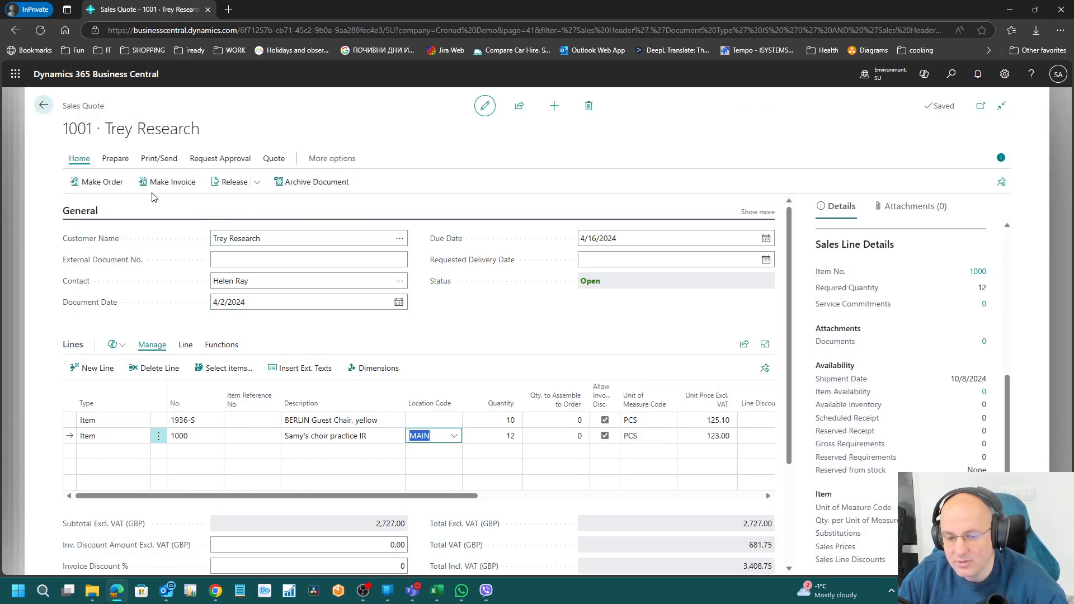
click(183, 345)
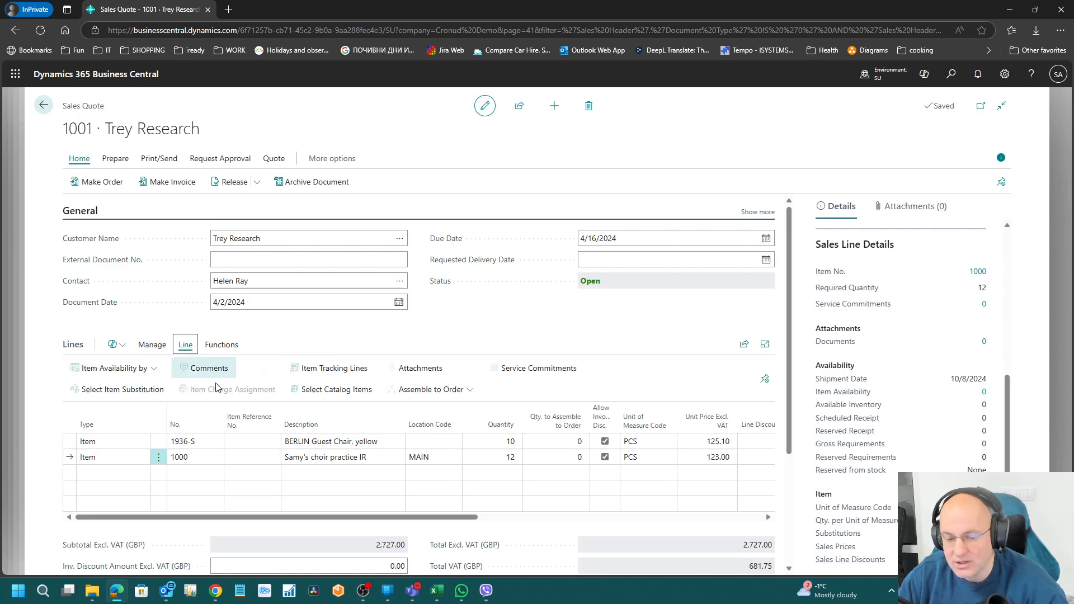
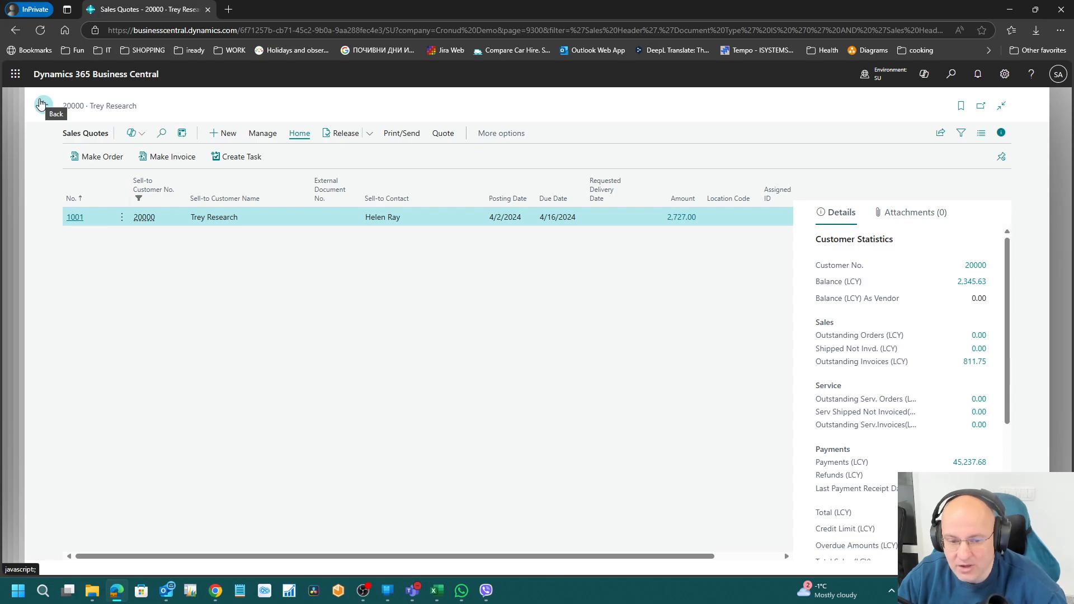
Step: Back out past the Trey Research card, abandon a blank new customer, and return to SAMY2
click(41, 104)
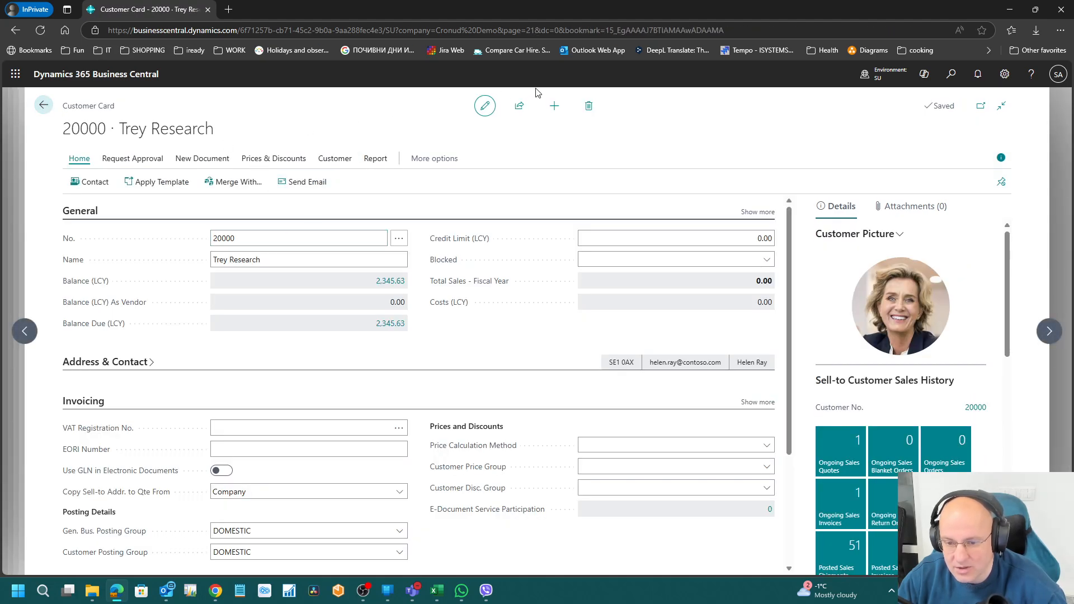
click(554, 106)
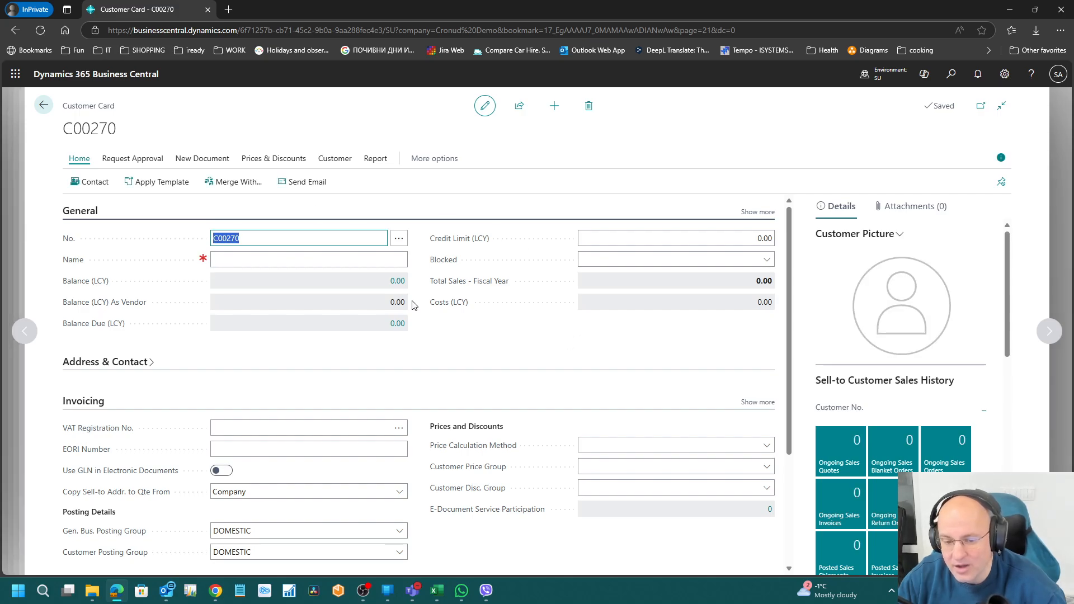
click(41, 112)
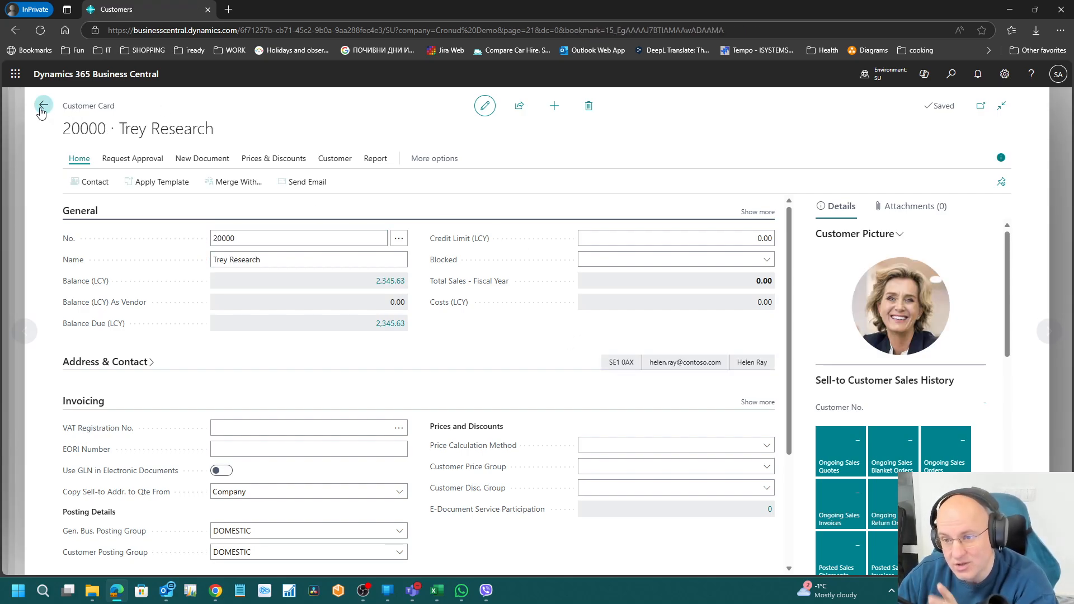
click(40, 112)
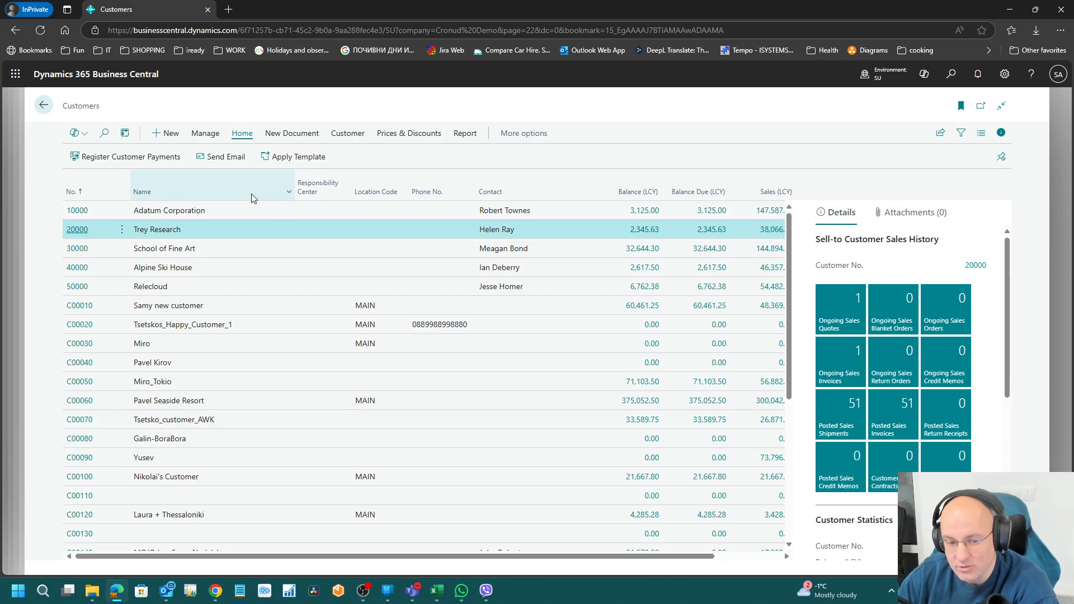
click(40, 112)
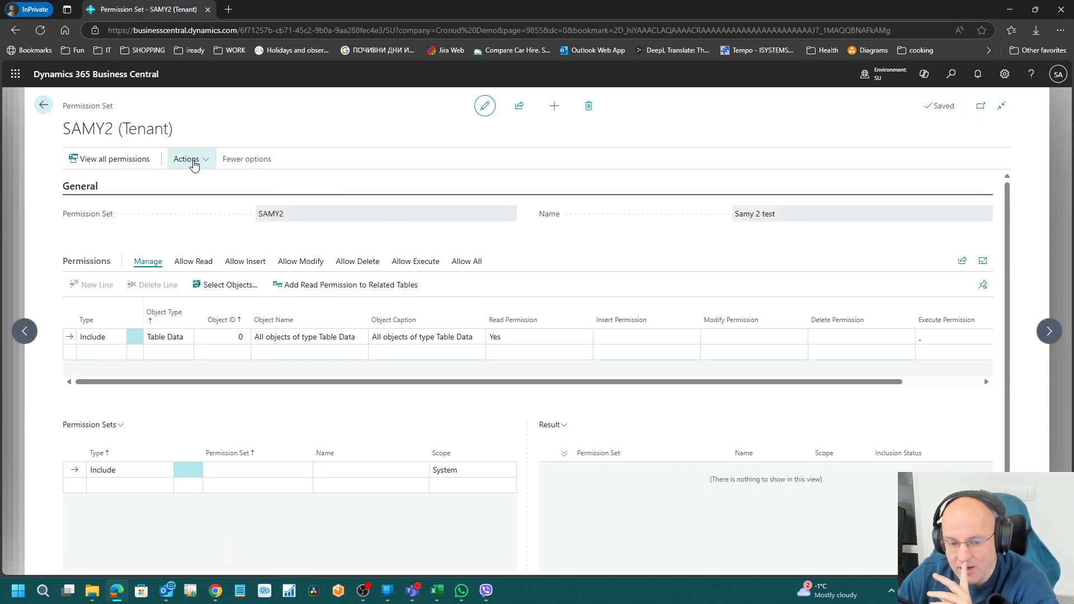
Step: Stop recording and add the recorded Payment Terms, Item, Sales Header and Customer permissions to SAMY2
click(188, 159)
mouse_move(229, 187)
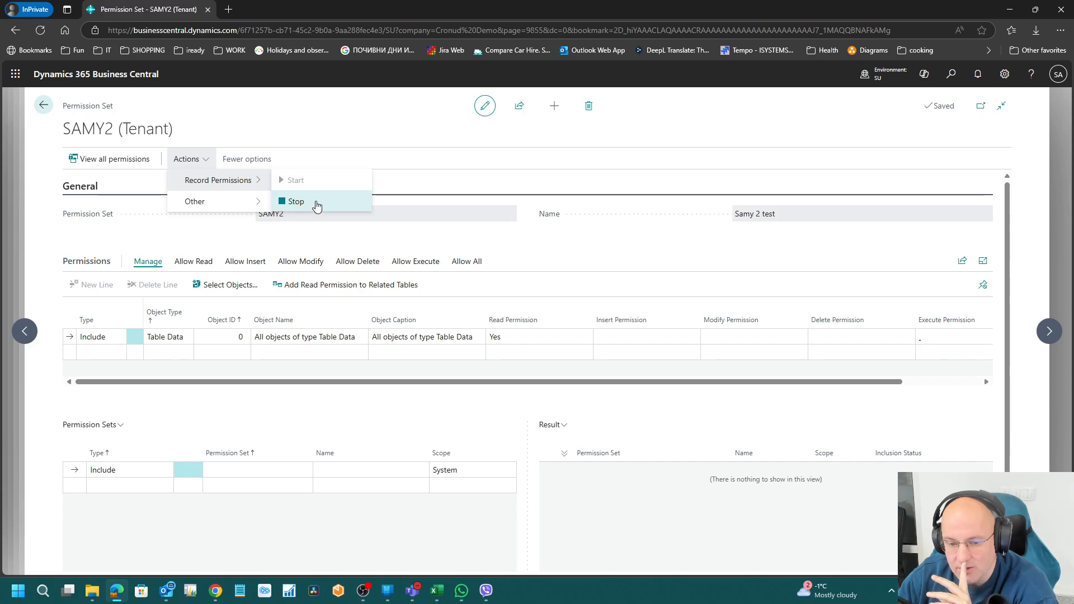
click(295, 202)
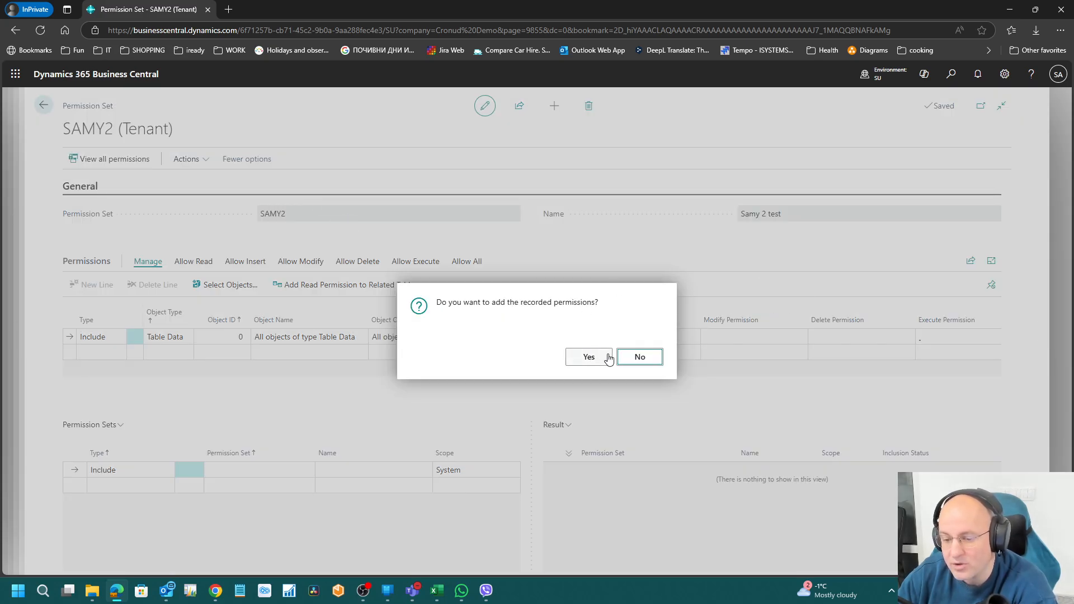
click(590, 358)
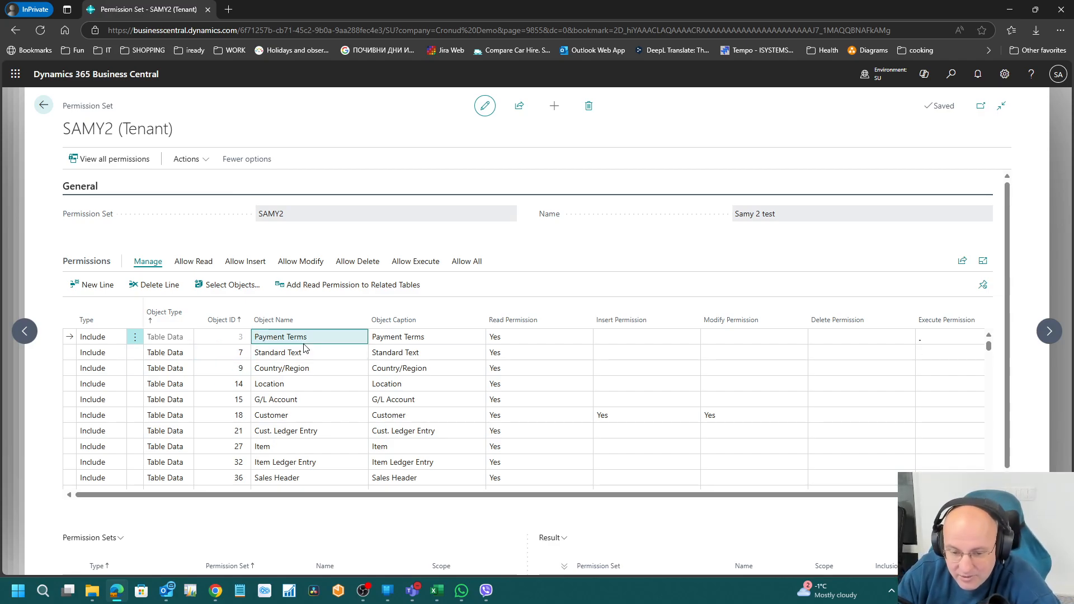
key(Tab)
key(Tab)
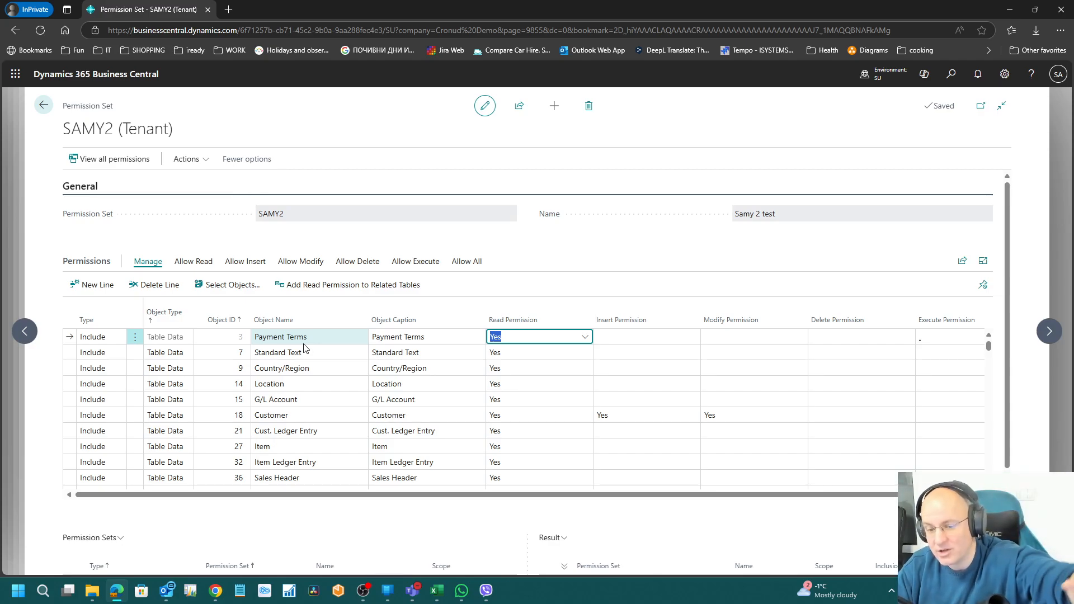
key(Down)
key(Down)
key(Down)
key(Down)
key(Down)
key(Down)
key(Down)
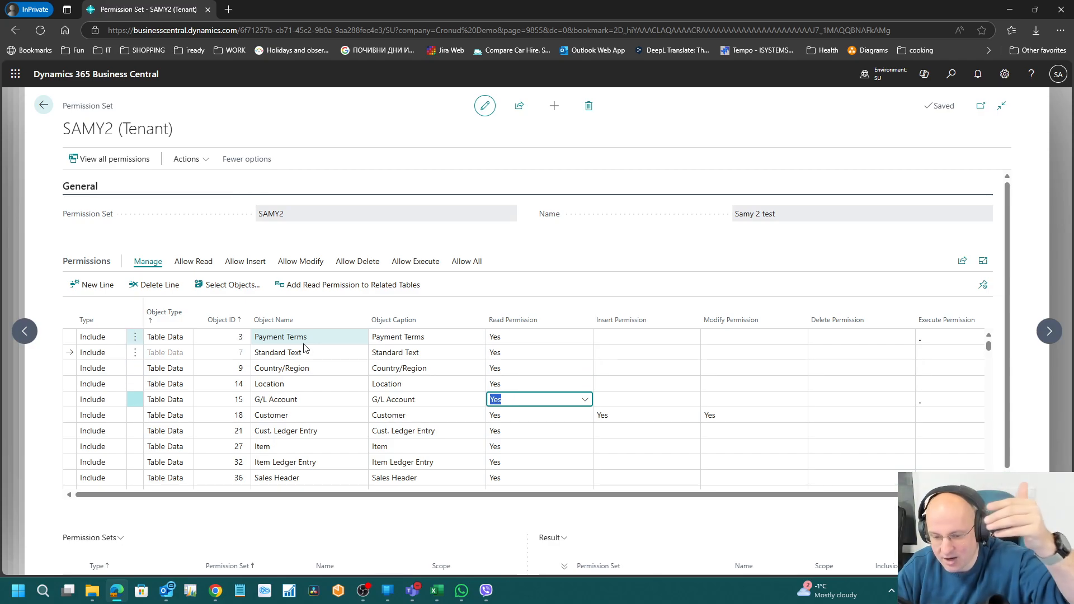
key(Up)
key(Up)
key(Up)
key(Up)
key(Up)
key(Down)
key(Down)
key(Down)
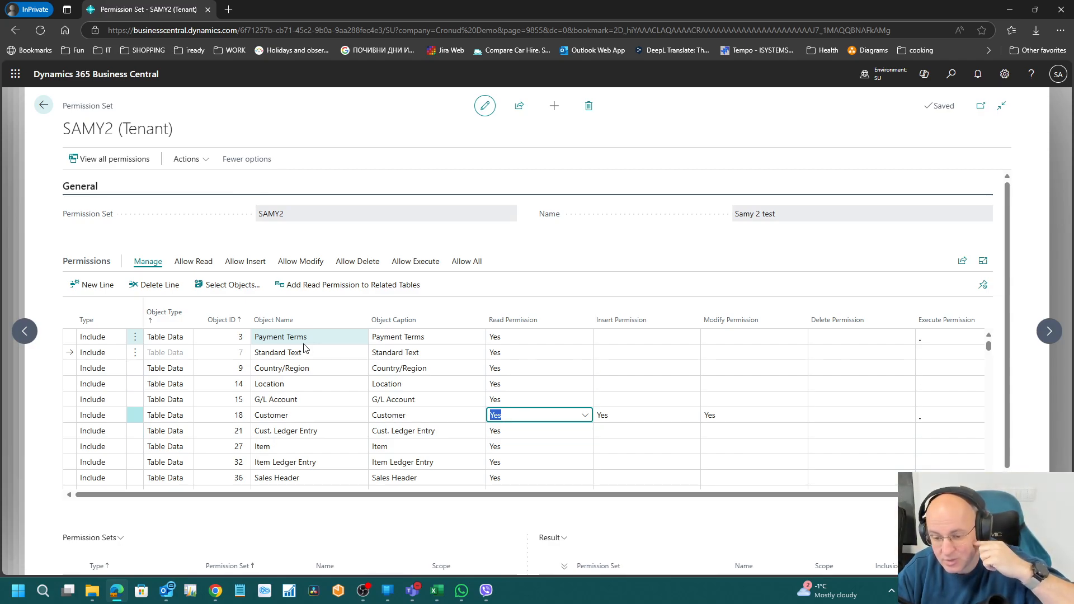
key(Tab)
key(Tab)
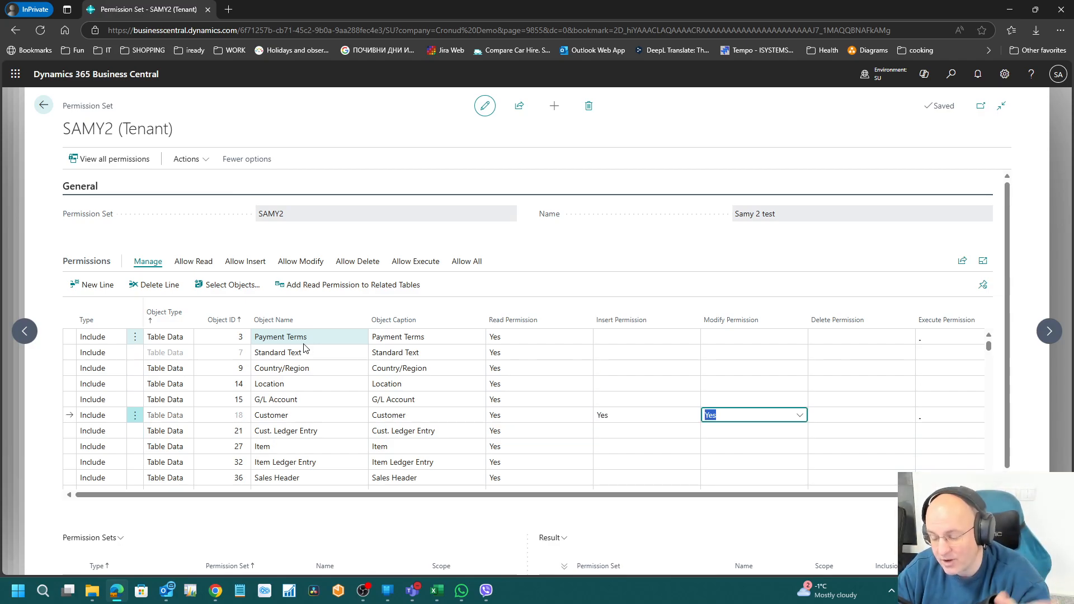
key(Tab)
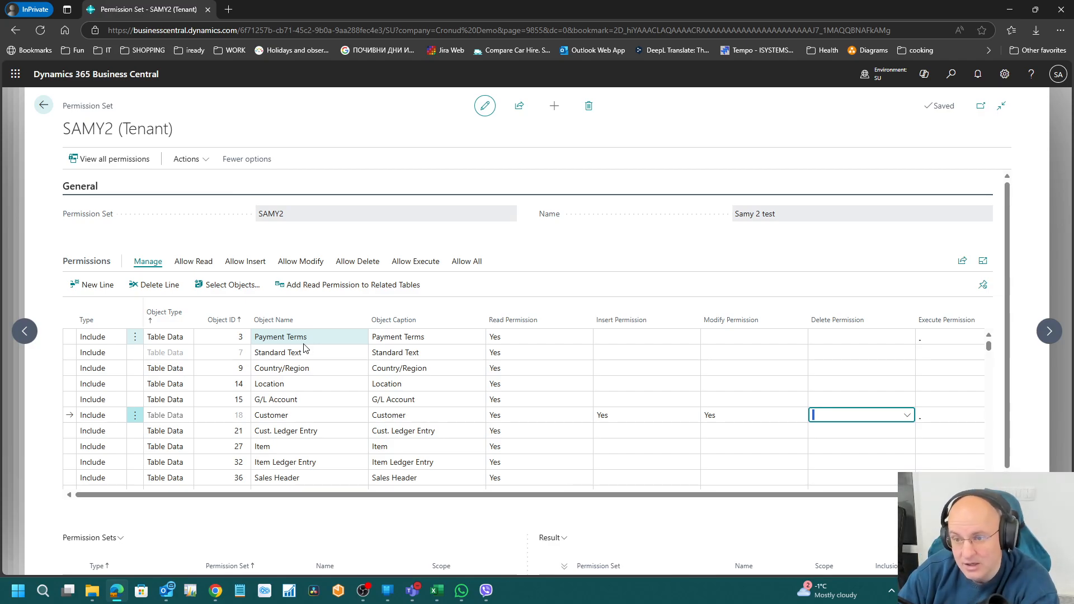
key(shift+Tab)
key(shift+Tab)
key(shift+Tab)
key(shift+Tab)
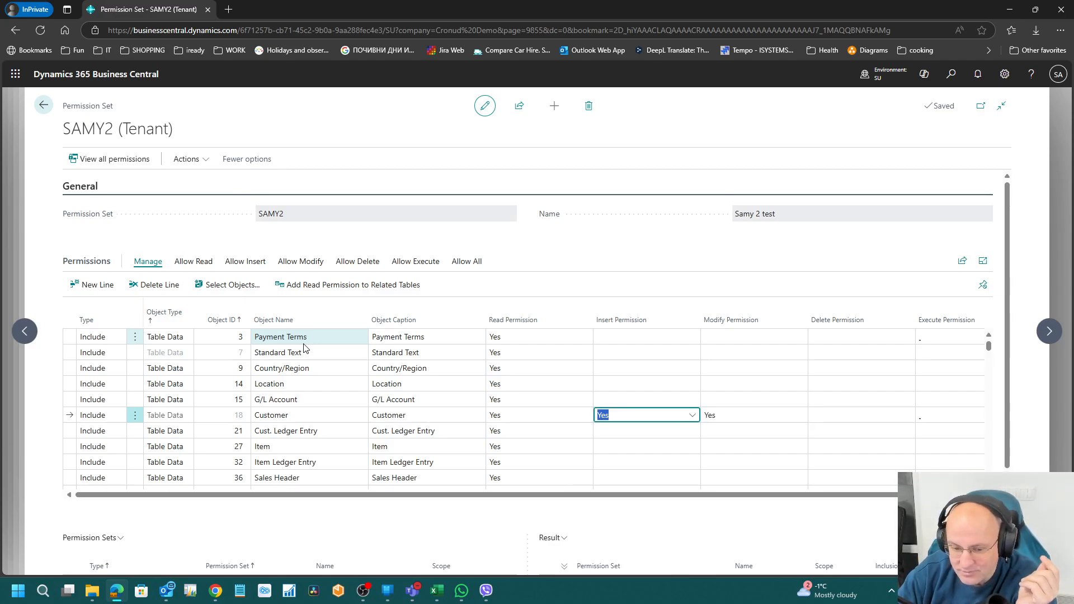
key(Down)
key(Down)
key(Down)
key(Down)
key(Down)
key(Down)
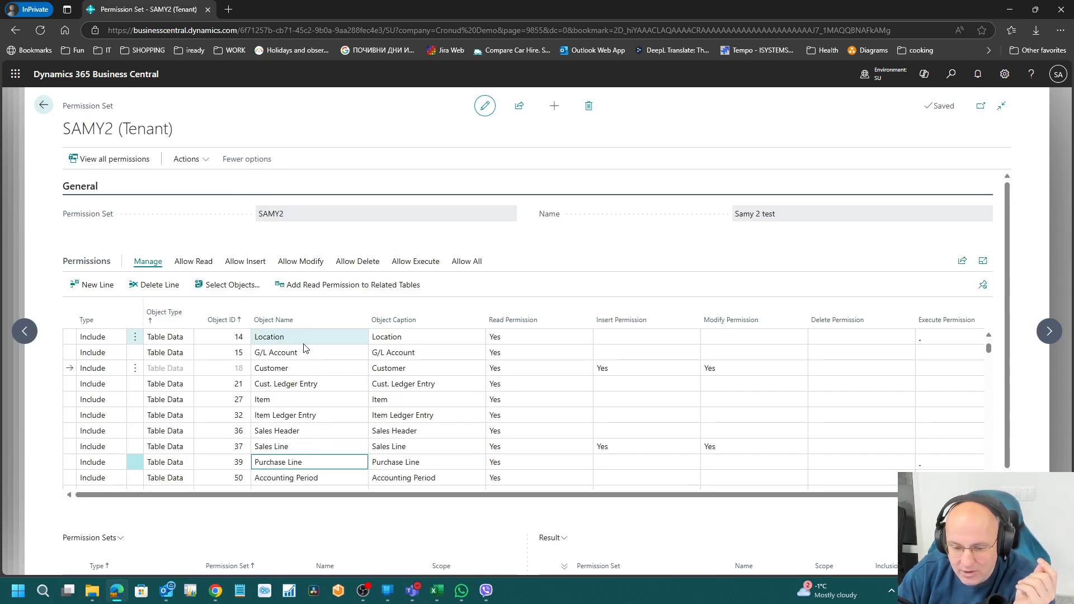
key(Up)
key(Up)
key(Tab)
key(Tab)
key(Tab)
key(Tab)
key(Tab)
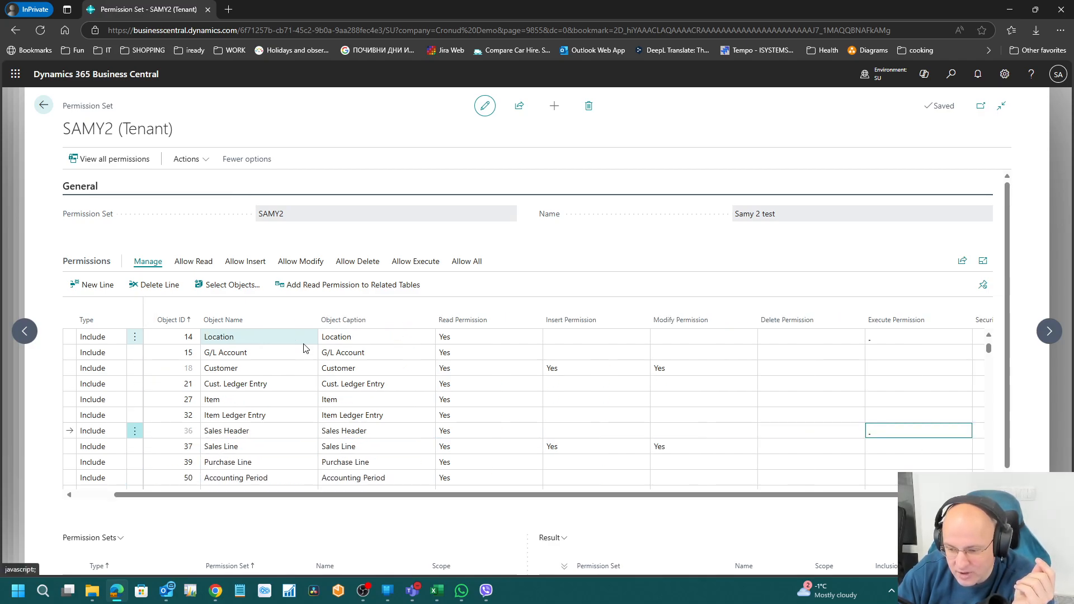
key(shift+Tab)
key(shift+Tab)
key(shift+Tab)
key(shift+Tab)
key(shift+Tab)
key(shift+Tab)
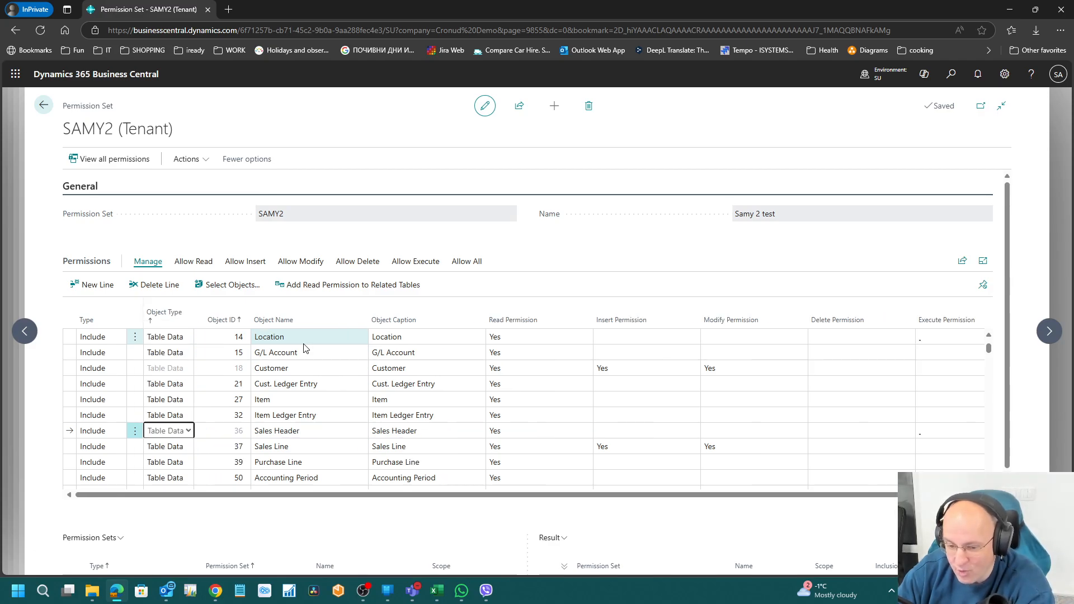
key(shift+Tab)
key(Down)
key(Tab)
key(Tab)
key(Tab)
key(Tab)
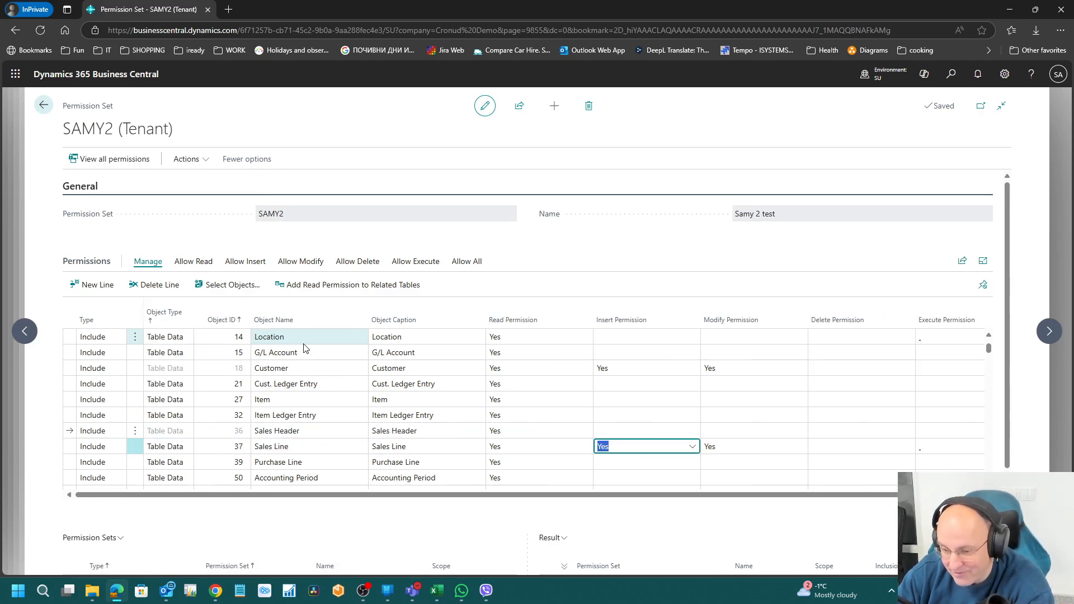
key(Tab)
key(shift+Tab)
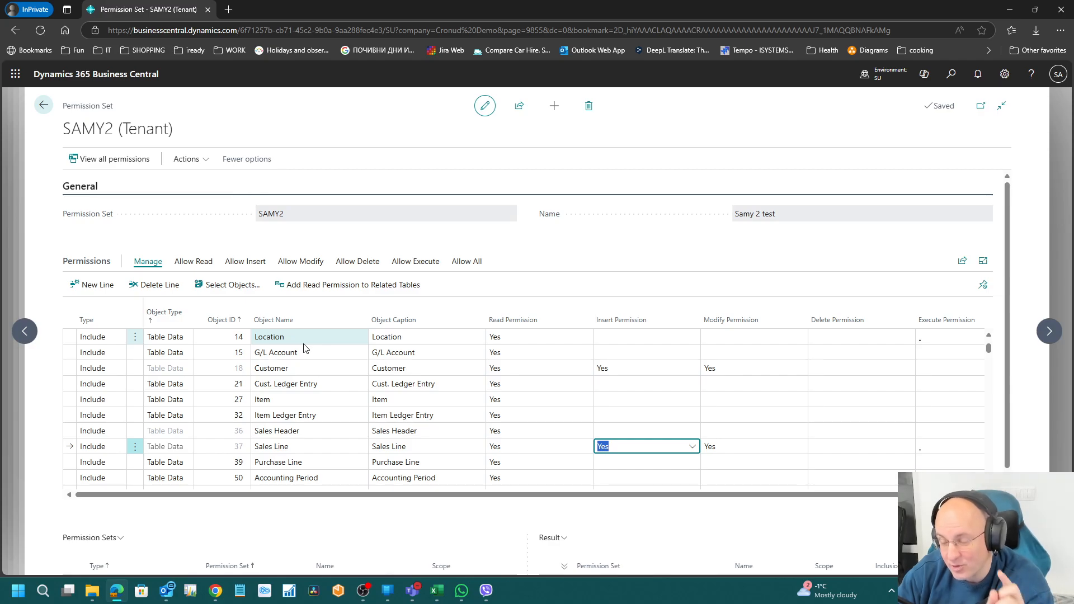
key(Tab)
key(shift+Tab)
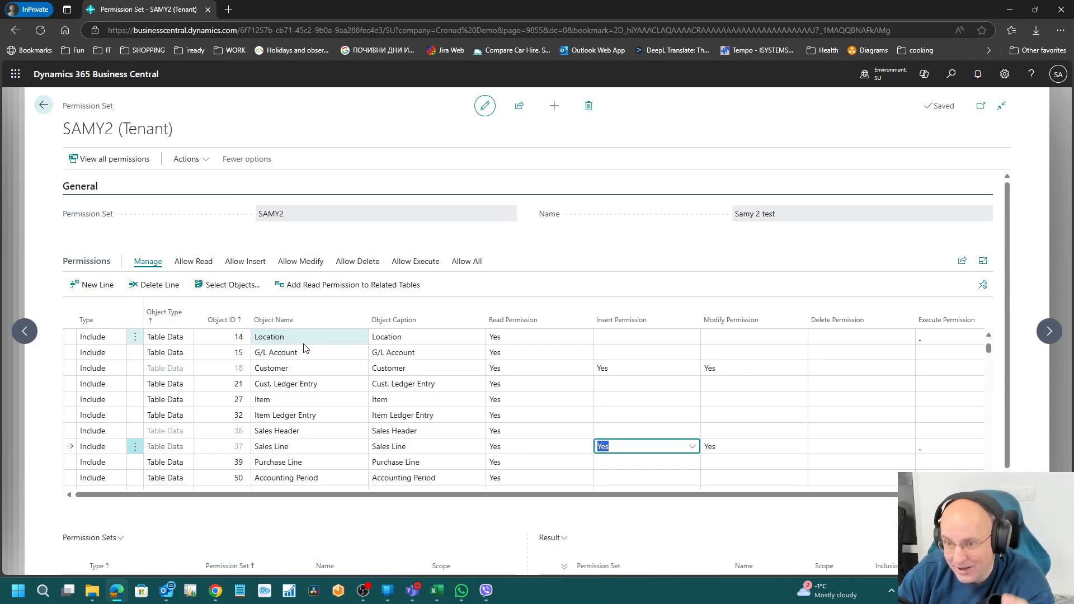
key(Tab)
key(Tab)
key(Tab)
key(shift+Tab)
key(shift+Tab)
key(shift+Tab)
key(shift+Tab)
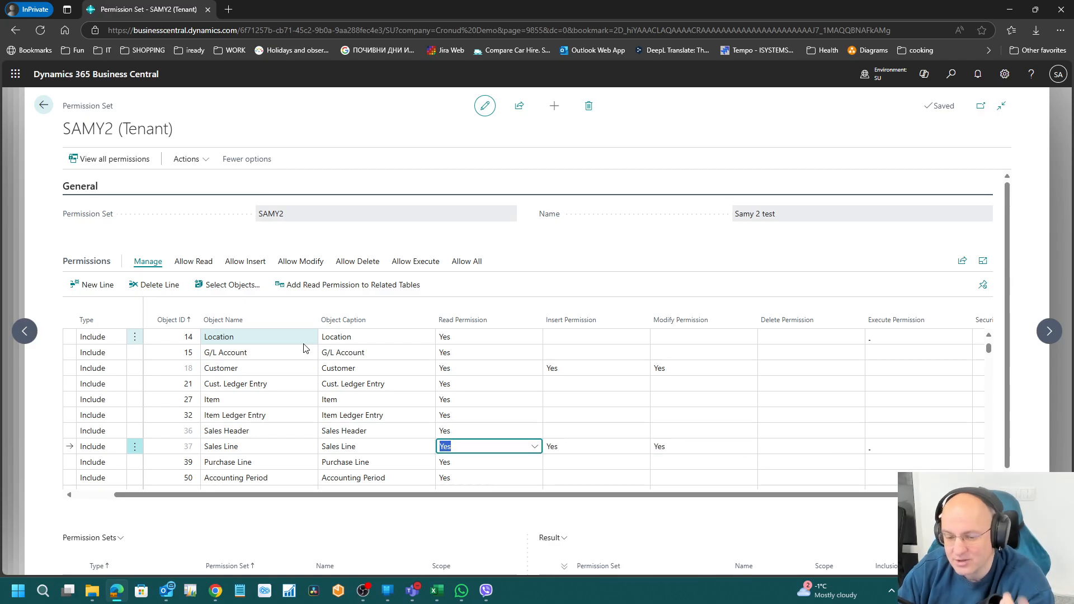
Step: Start recording permissions again on the SAMY2 permission set
click(187, 159)
mouse_move(216, 177)
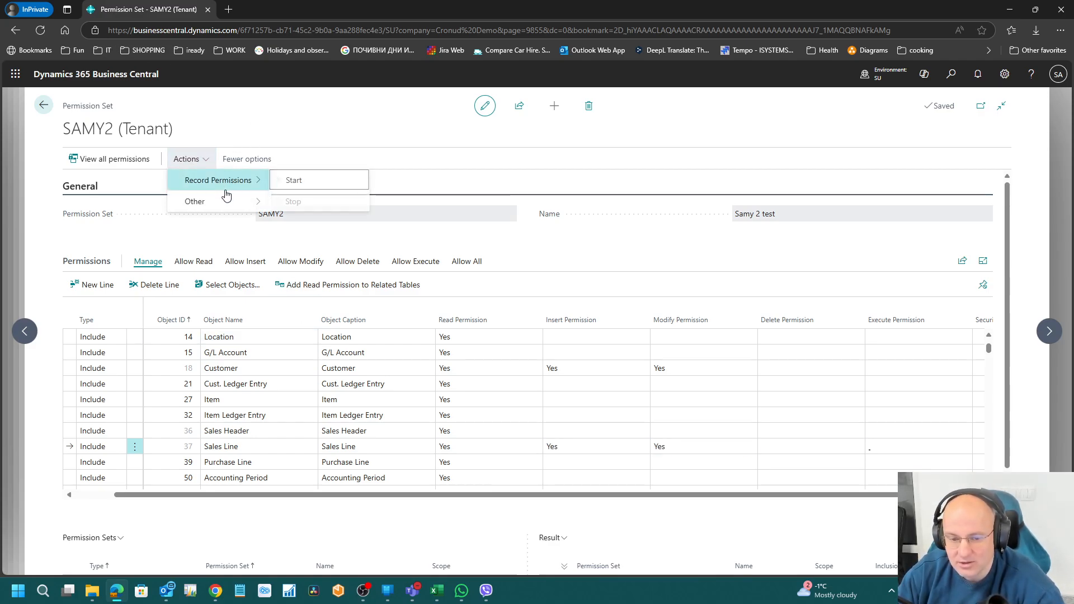
click(302, 179)
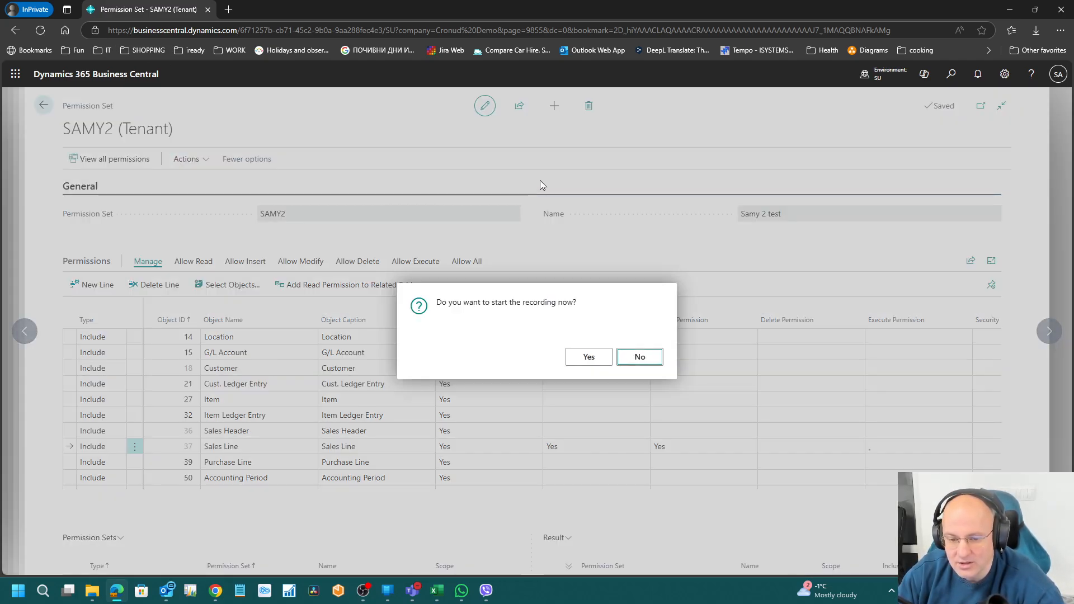
click(587, 358)
Step: Create a new sales order for customer Alpine Ski House, then go back to SAMY2
click(949, 76)
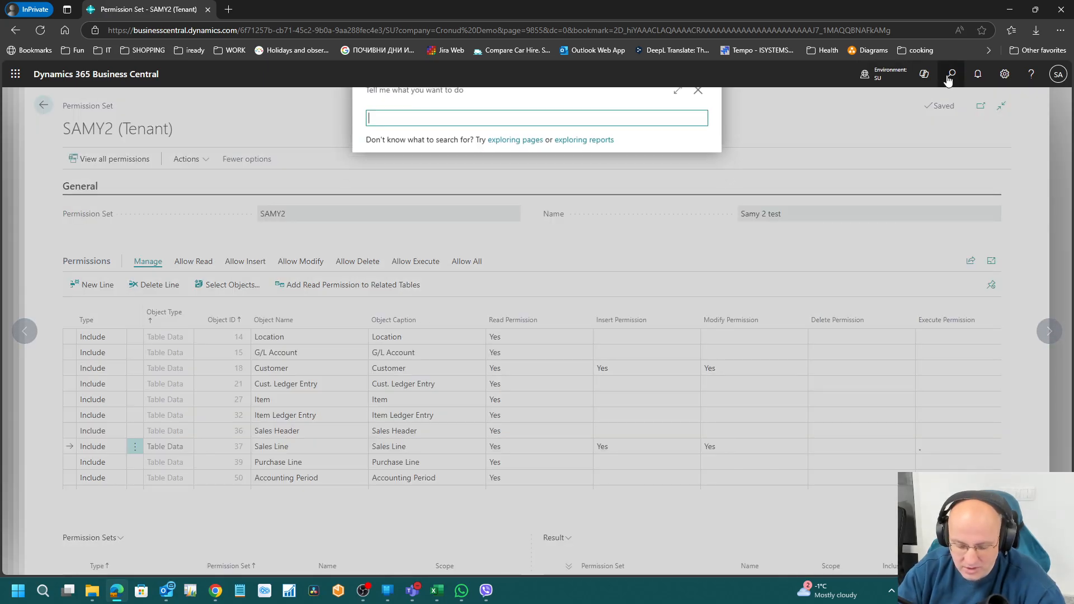
text(sal ord)
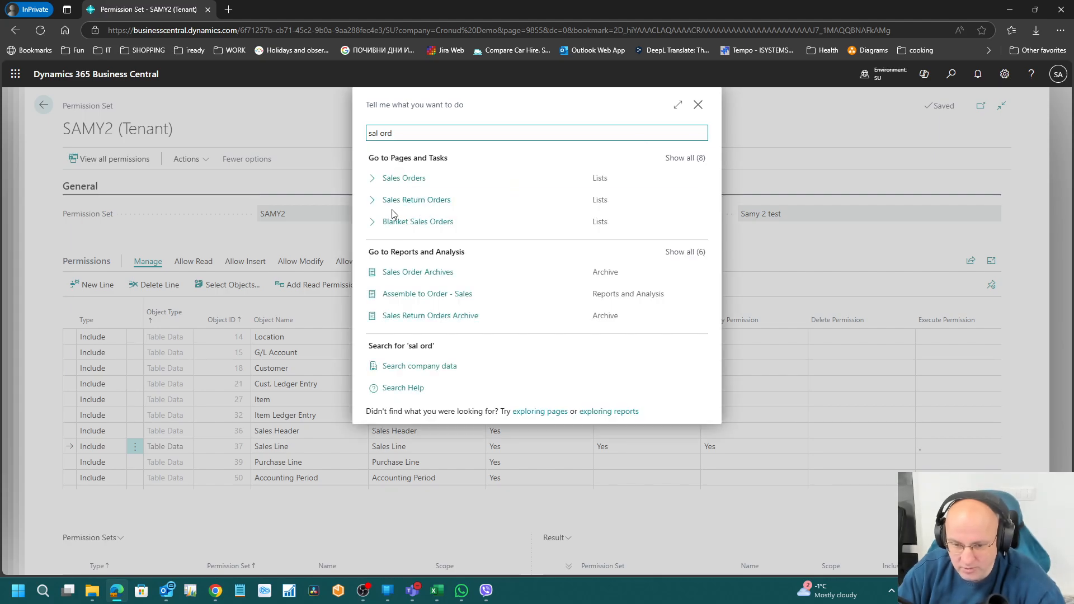
click(562, 182)
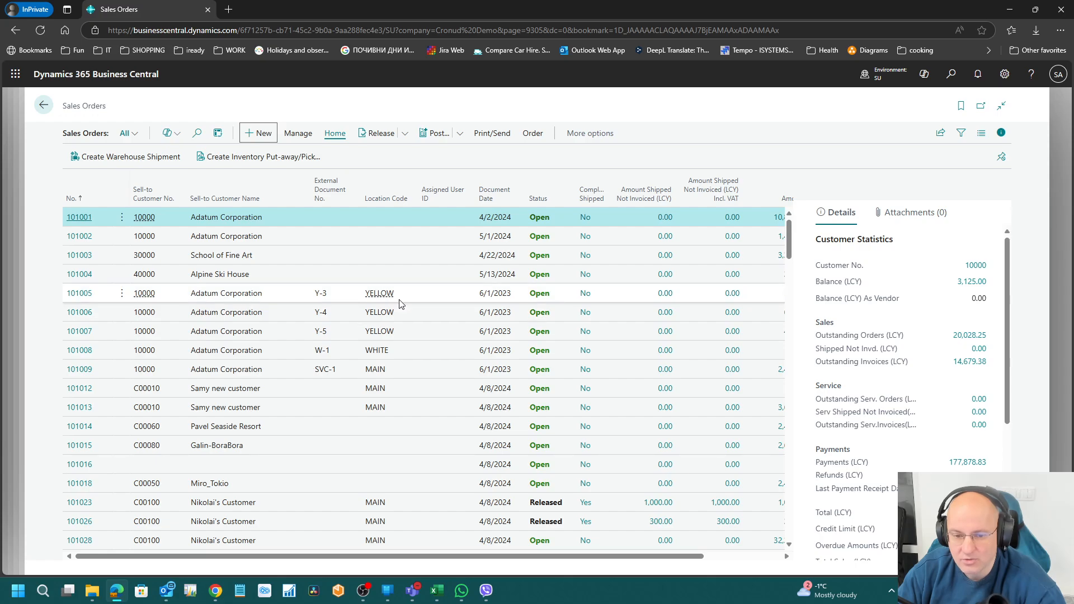
key(alt+n)
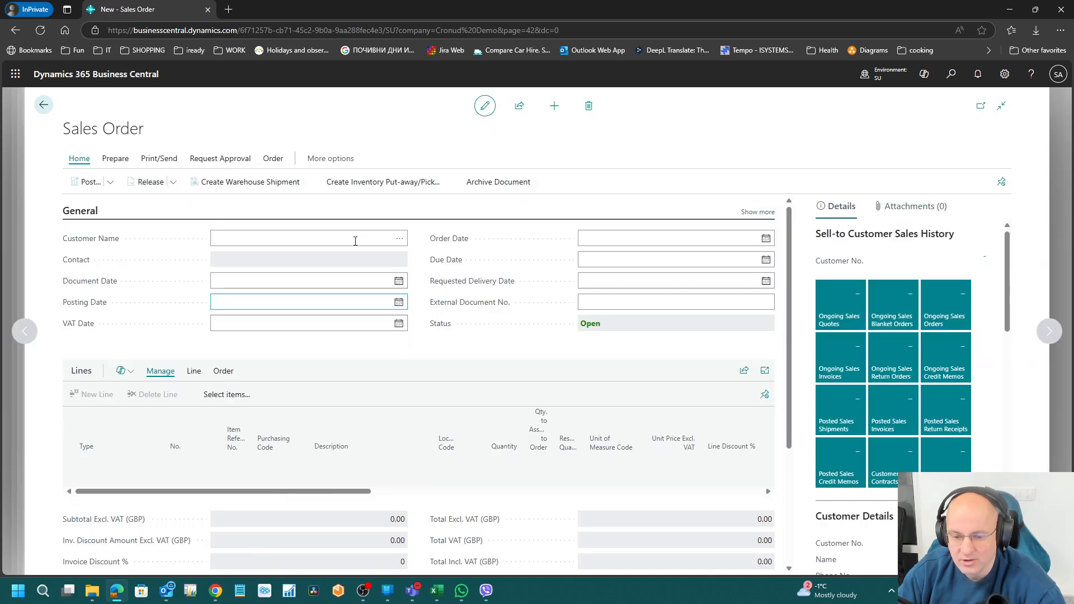
click(399, 238)
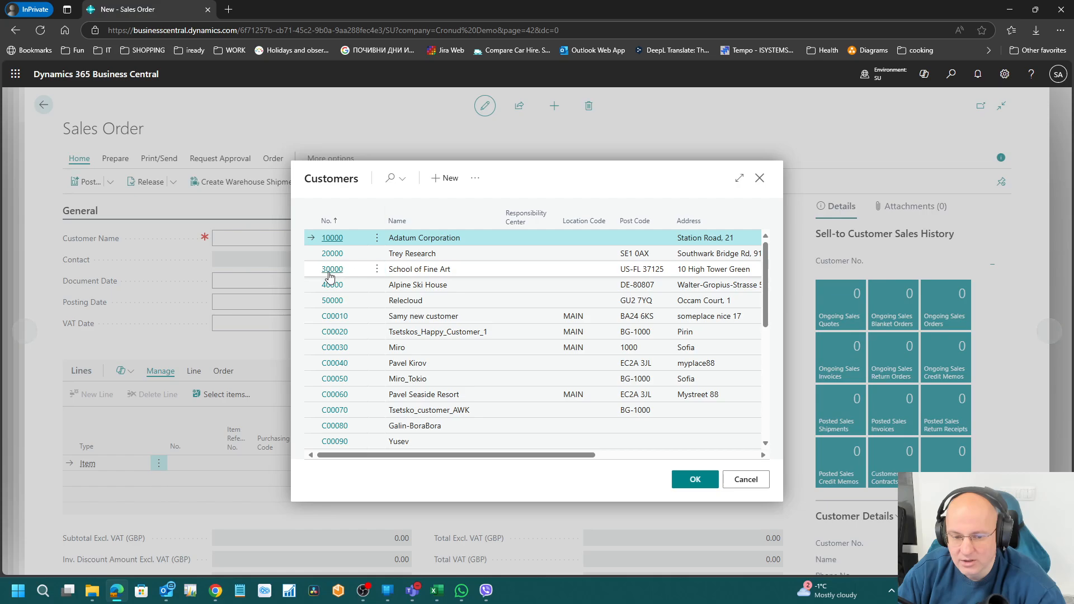
click(398, 283)
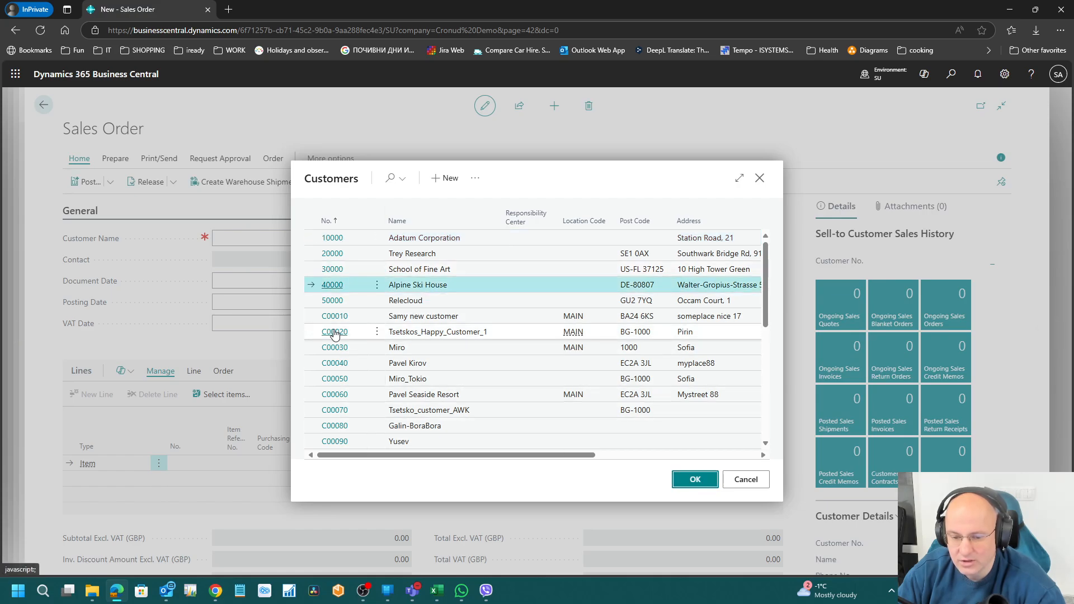
double_click(388, 284)
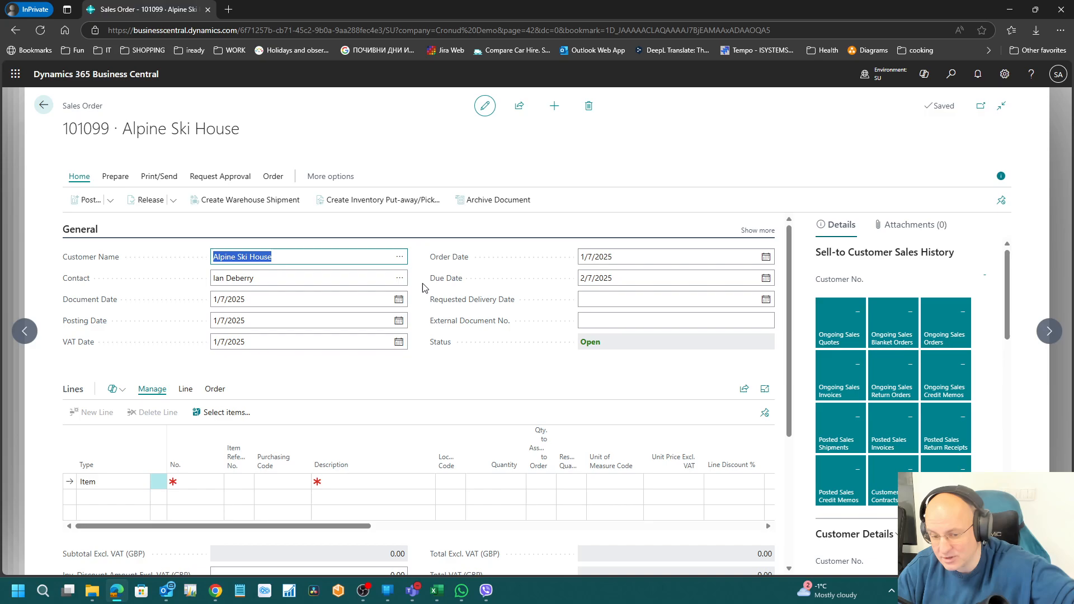
click(43, 105)
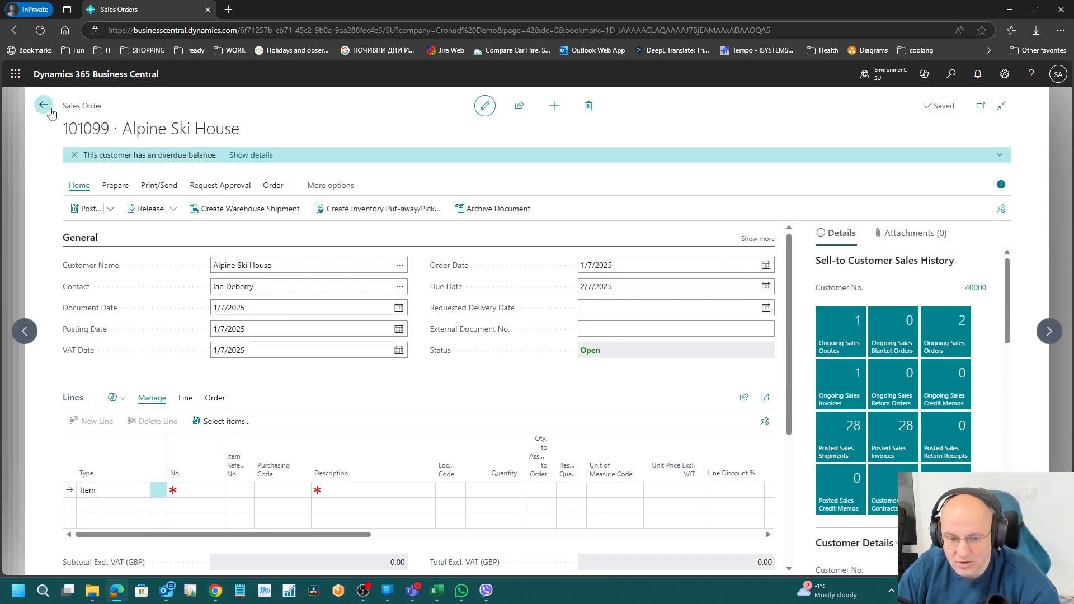
click(43, 105)
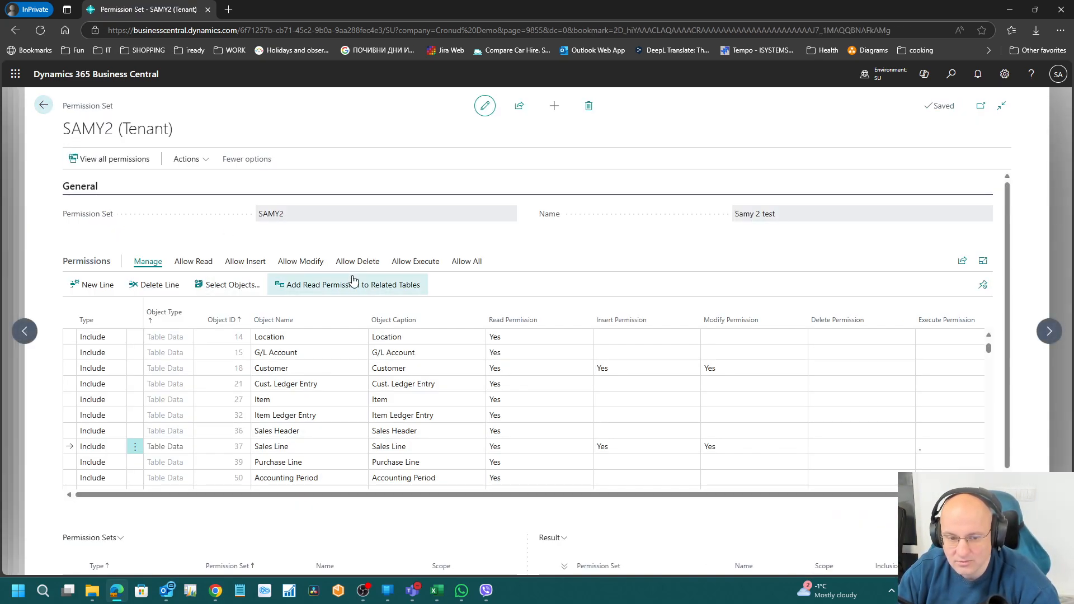
Step: Stop the second recording, add its permissions, and check Sales Header's new Insert permission
click(186, 159)
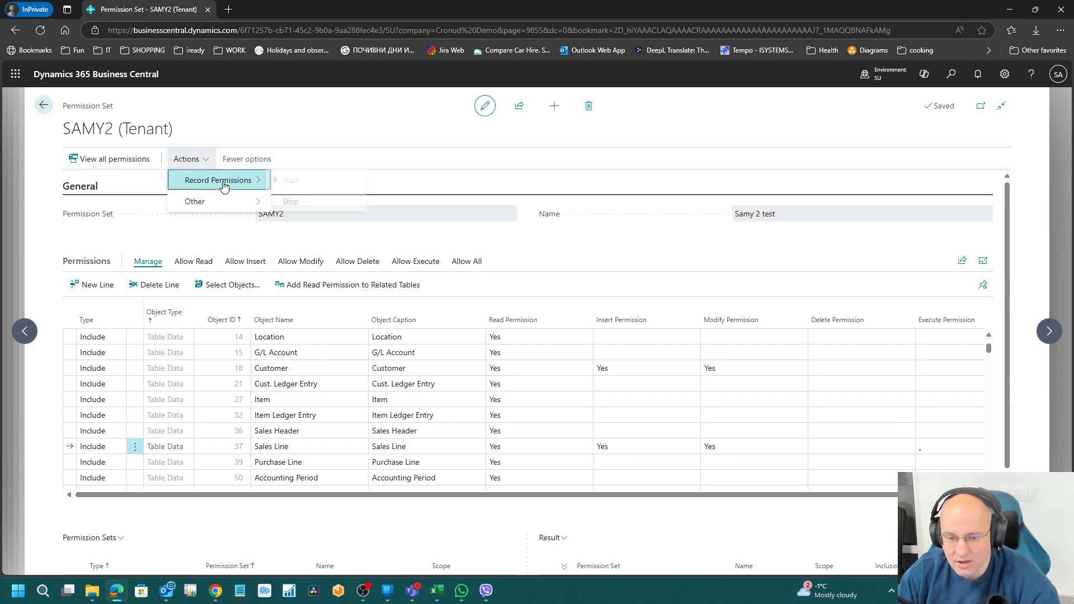
mouse_move(223, 180)
click(310, 201)
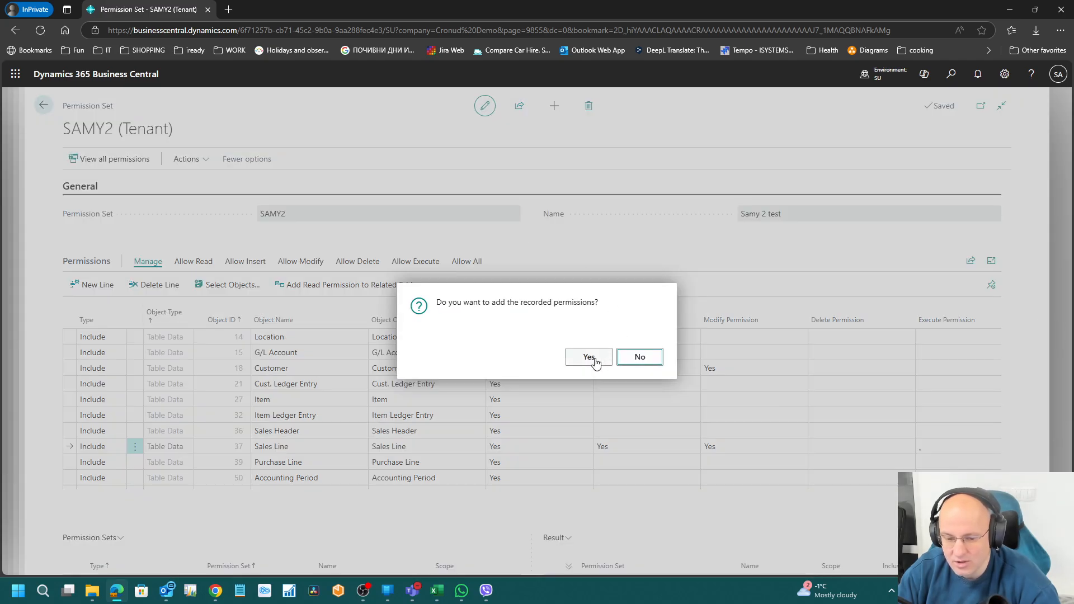
click(591, 357)
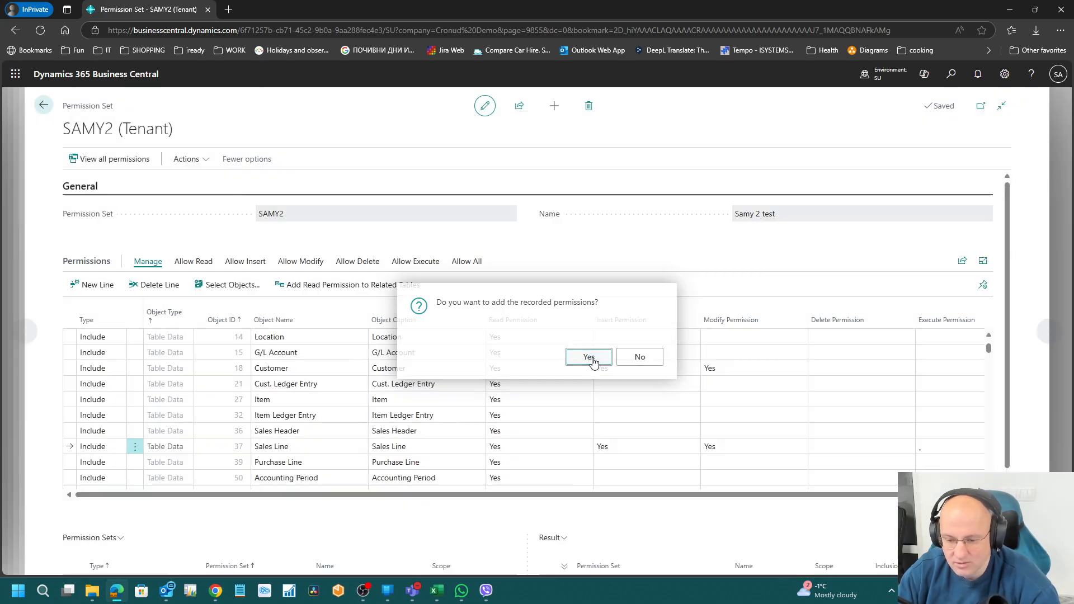
click(628, 426)
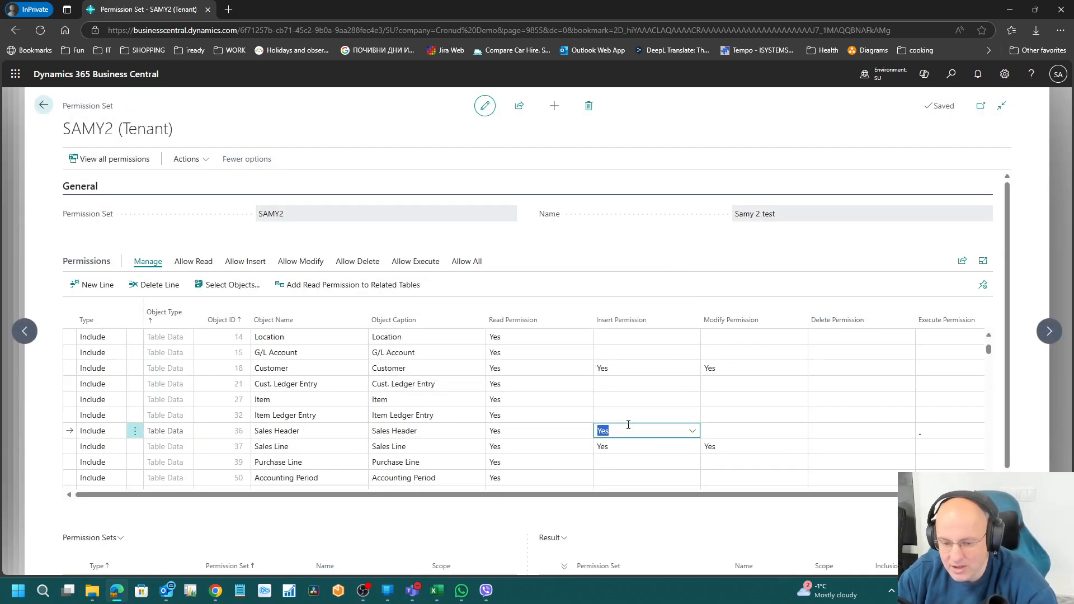
key(Tab)
key(Tab)
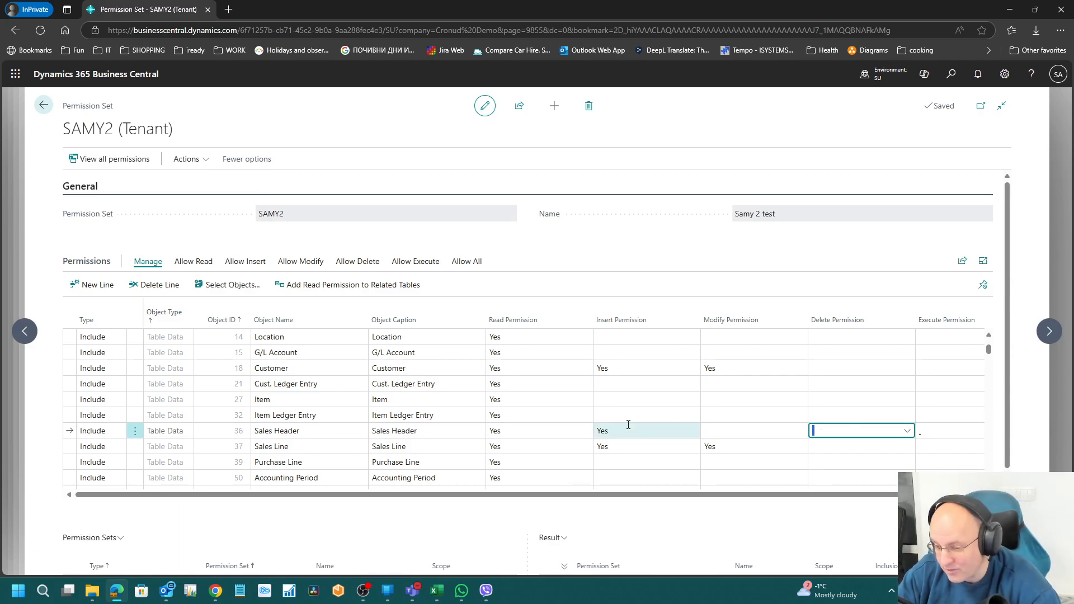
key(shift+Tab)
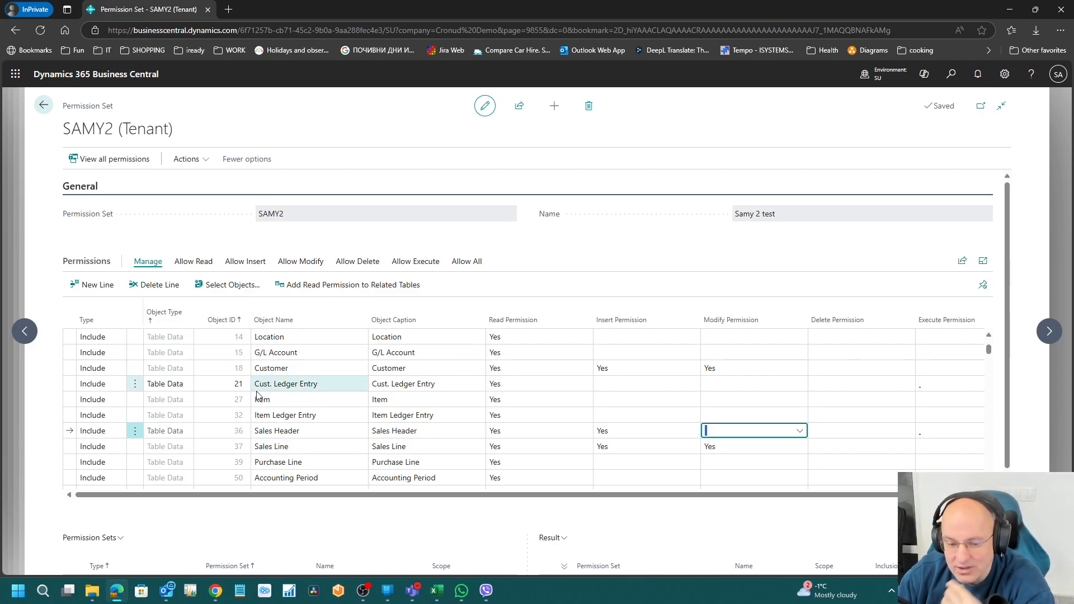
scroll(269, 403, down, 5)
scroll(269, 407, down, 20)
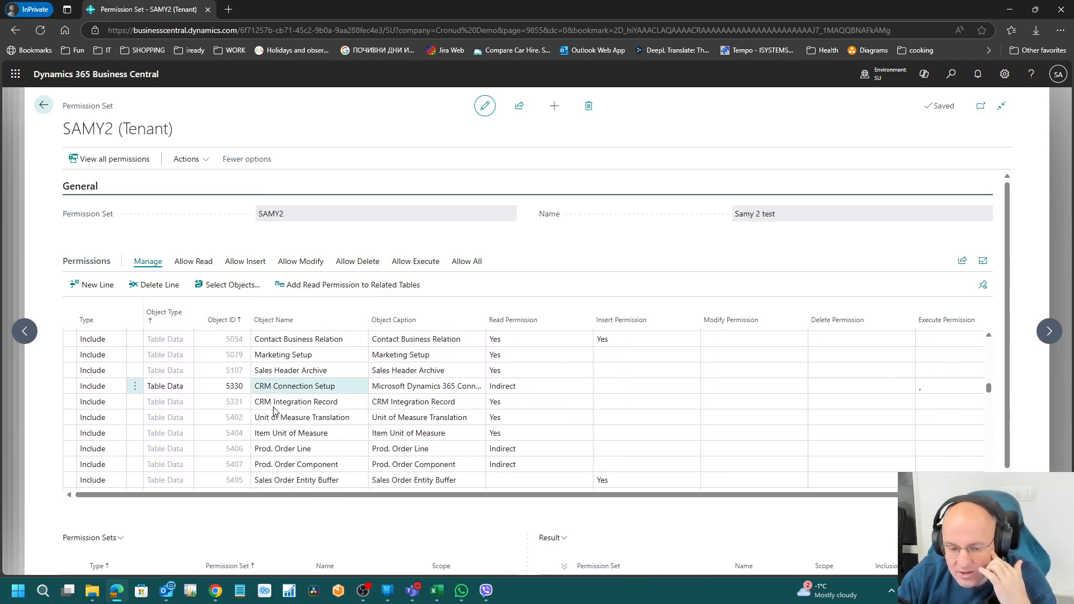
scroll(274, 412, down, 15)
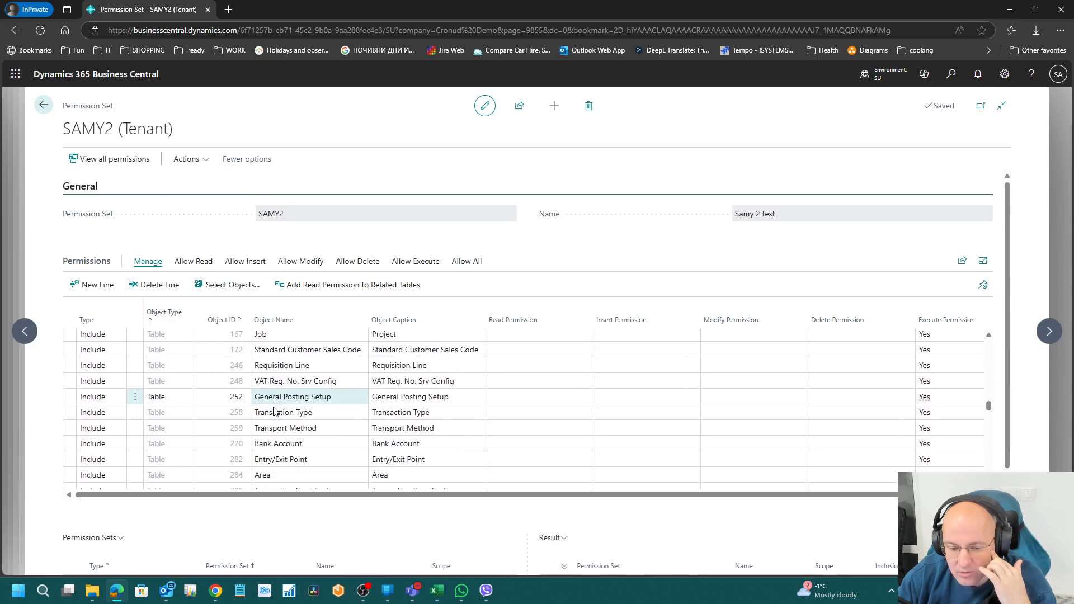
scroll(277, 406, up, 10)
scroll(285, 405, down, 2)
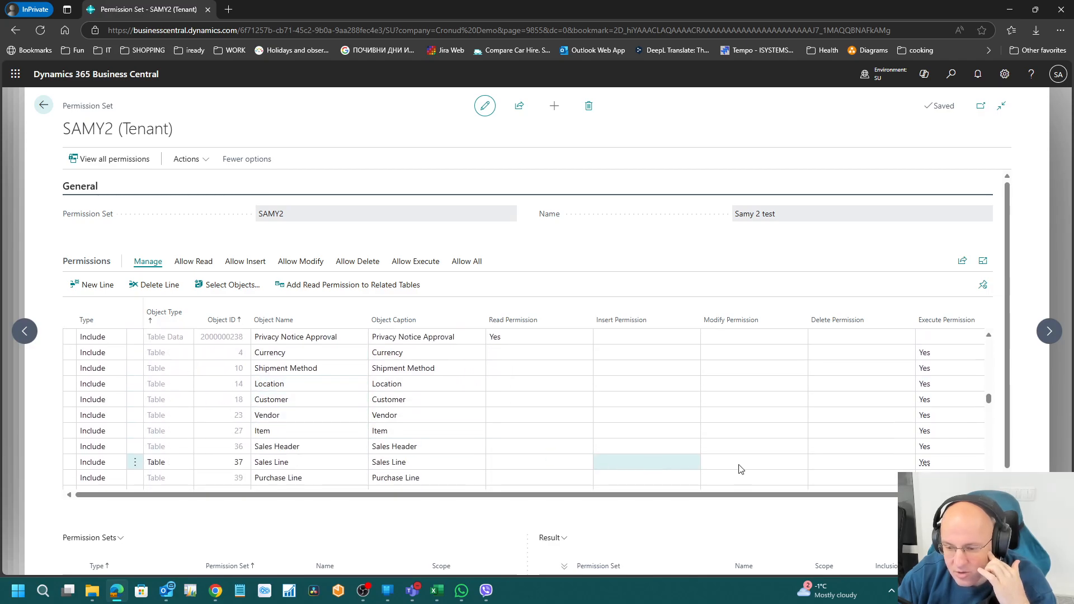
scroll(344, 434, down, 15)
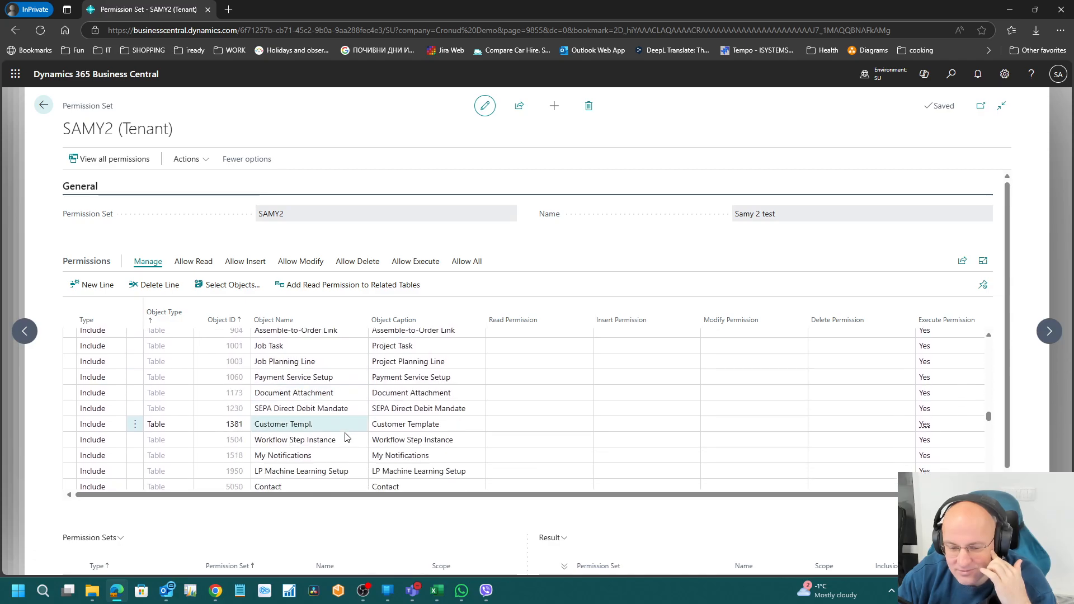
scroll(345, 436, up, 8)
scroll(346, 434, up, 6)
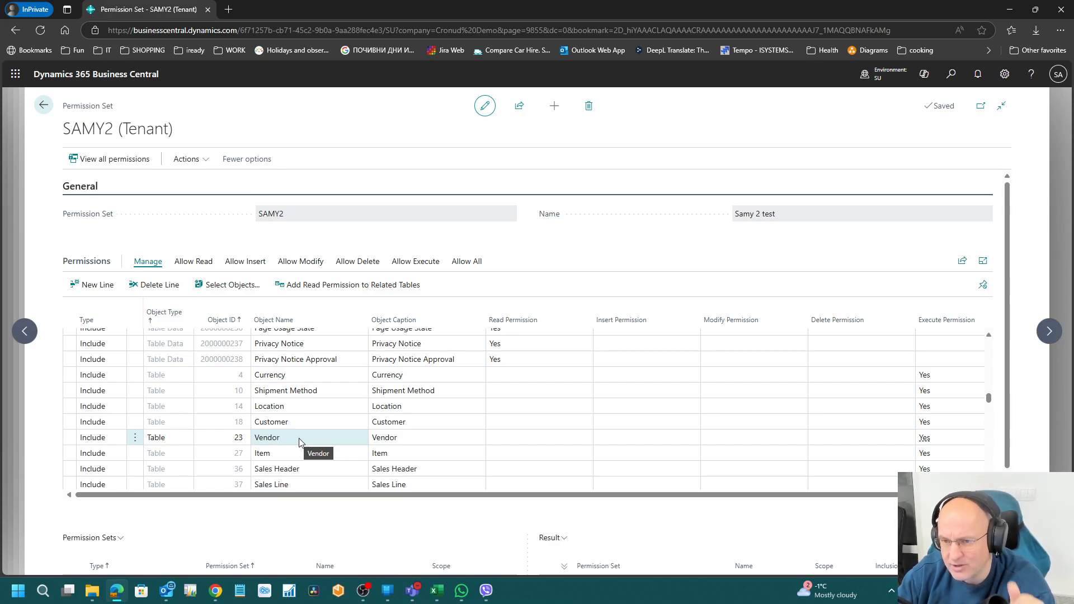
scroll(299, 442, down, 10)
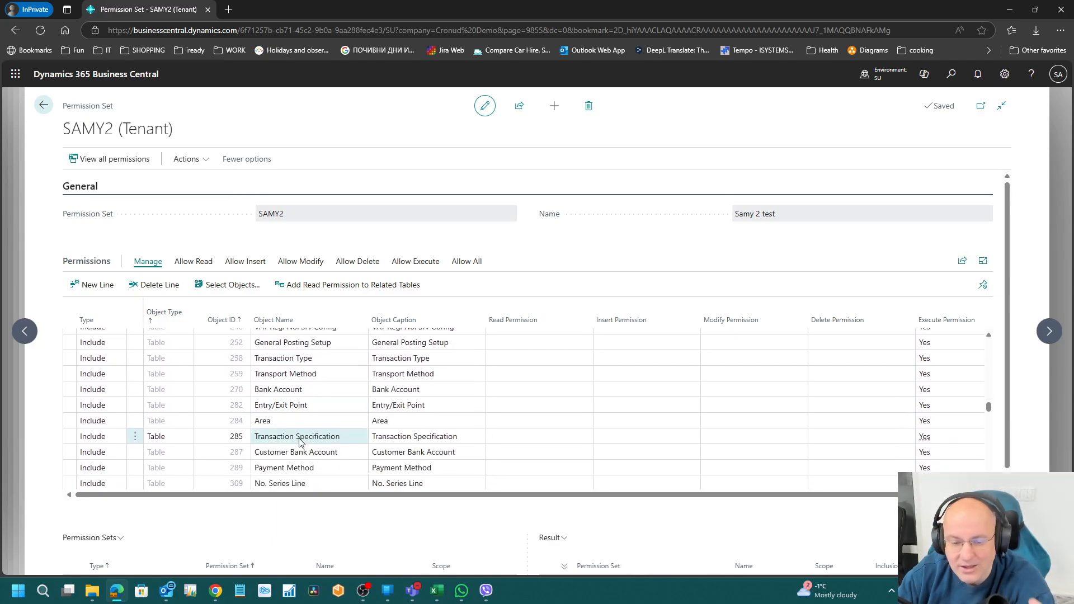
scroll(301, 442, down, 15)
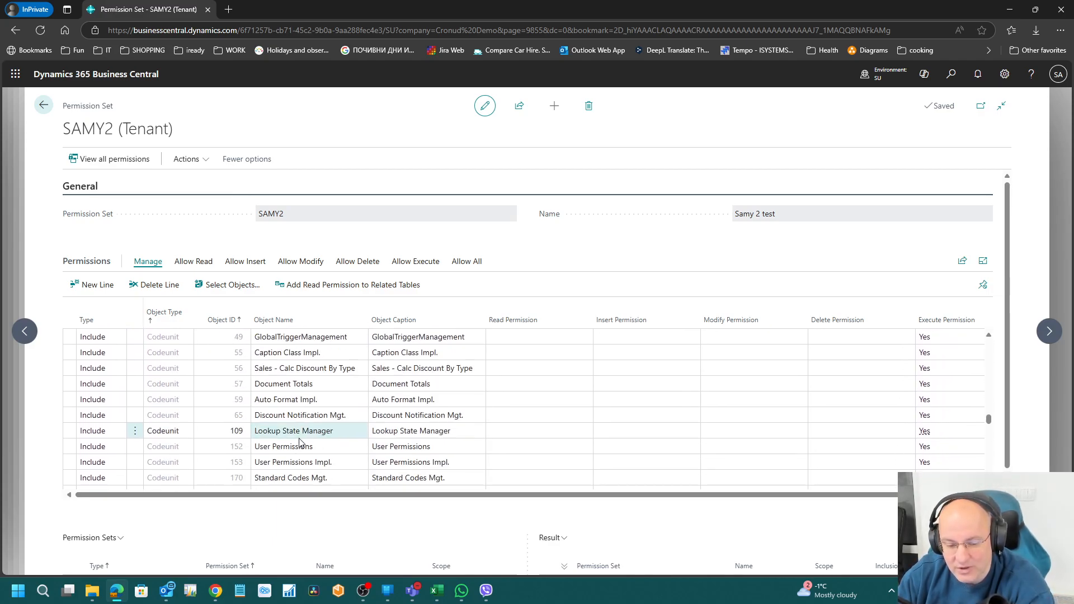
scroll(300, 442, down, 15)
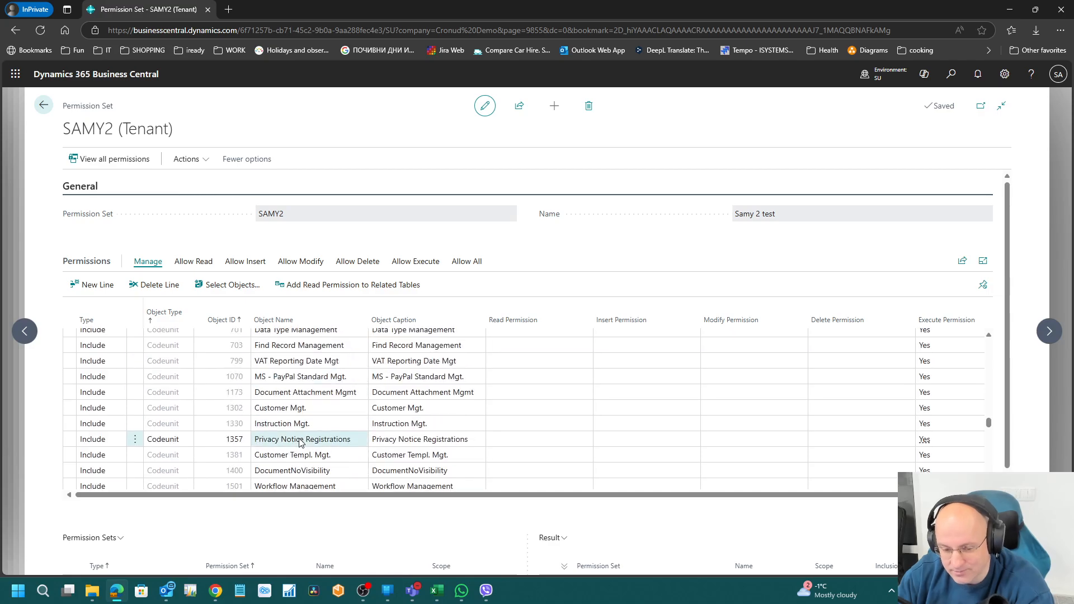
scroll(300, 442, down, 15)
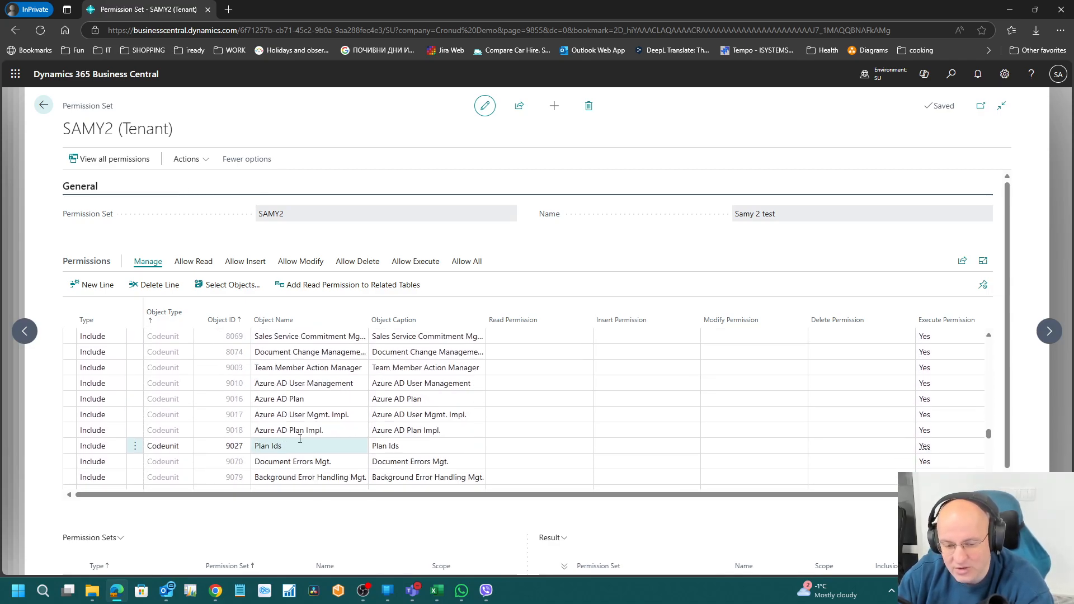
scroll(300, 442, down, 3)
click(301, 439)
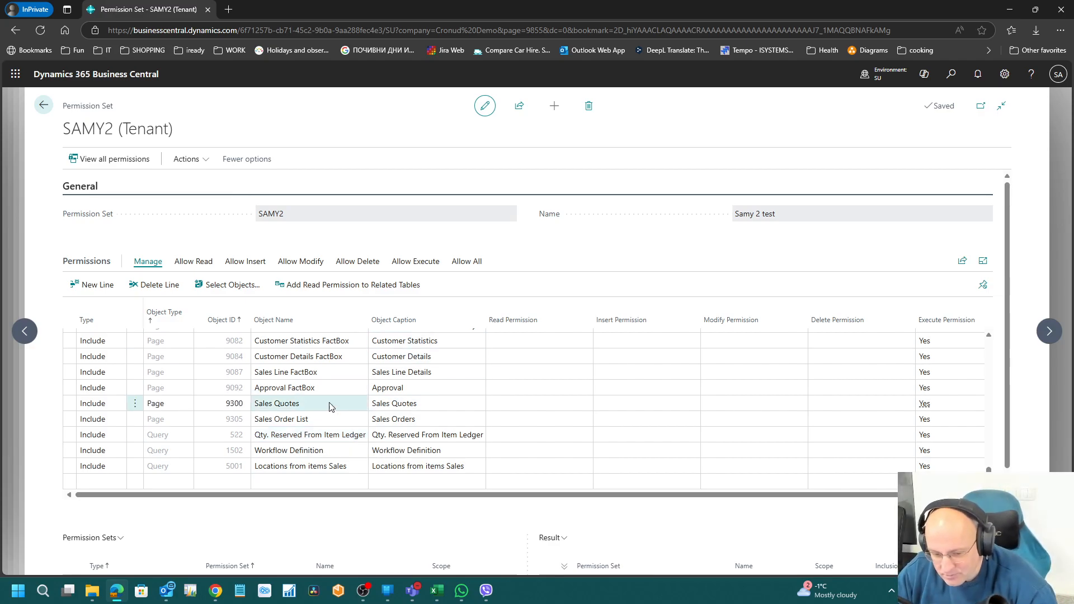
scroll(438, 495, down, 3)
scroll(526, 431, up, 3)
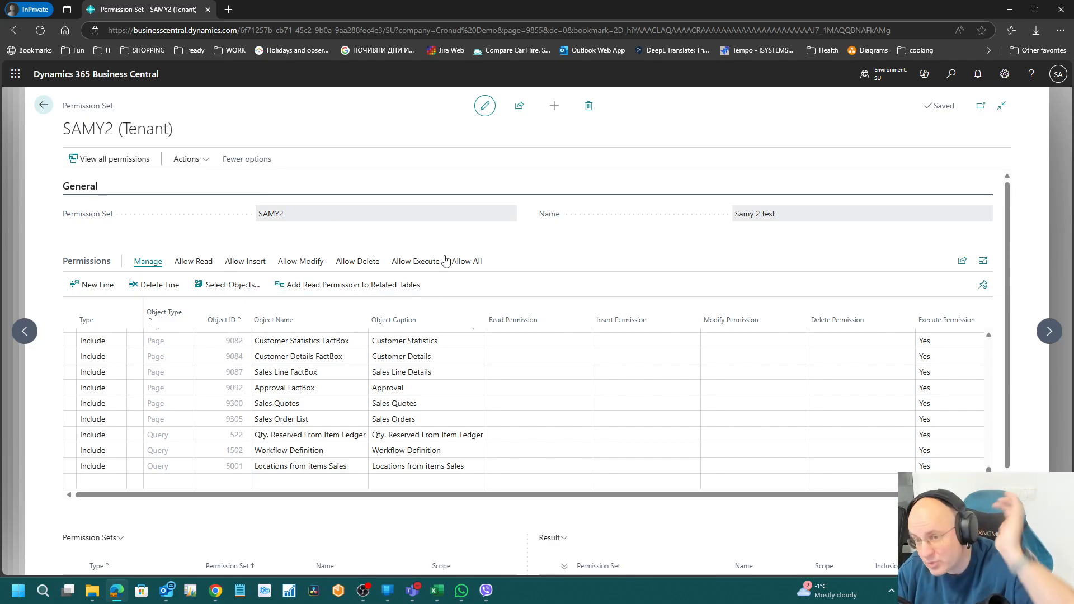
click(43, 106)
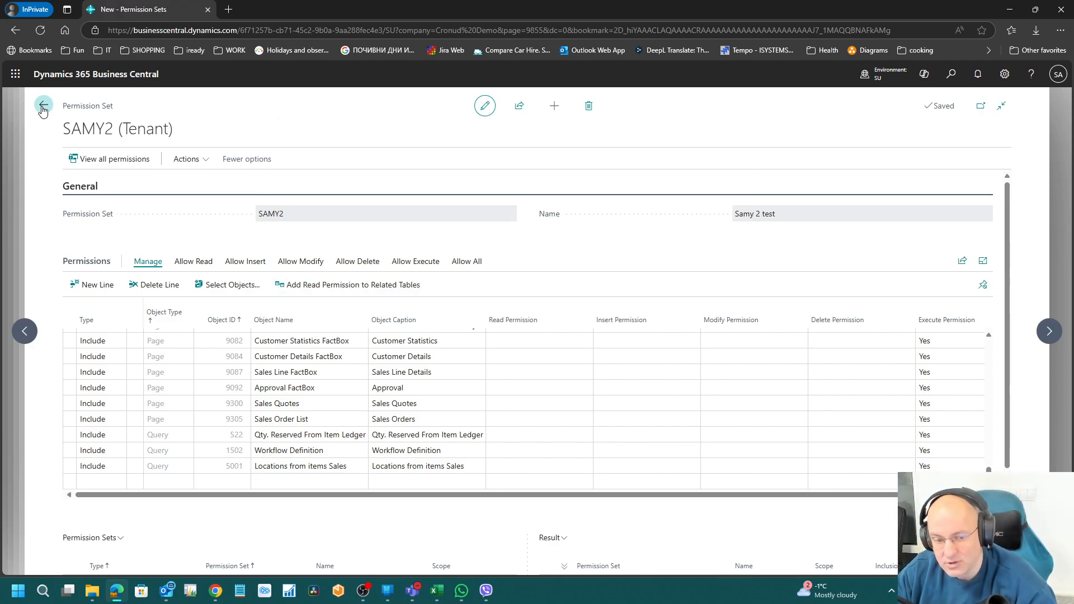
Step: Add a SAMY2 line to the test user's User Permission Sets, then switch to the test session
click(44, 105)
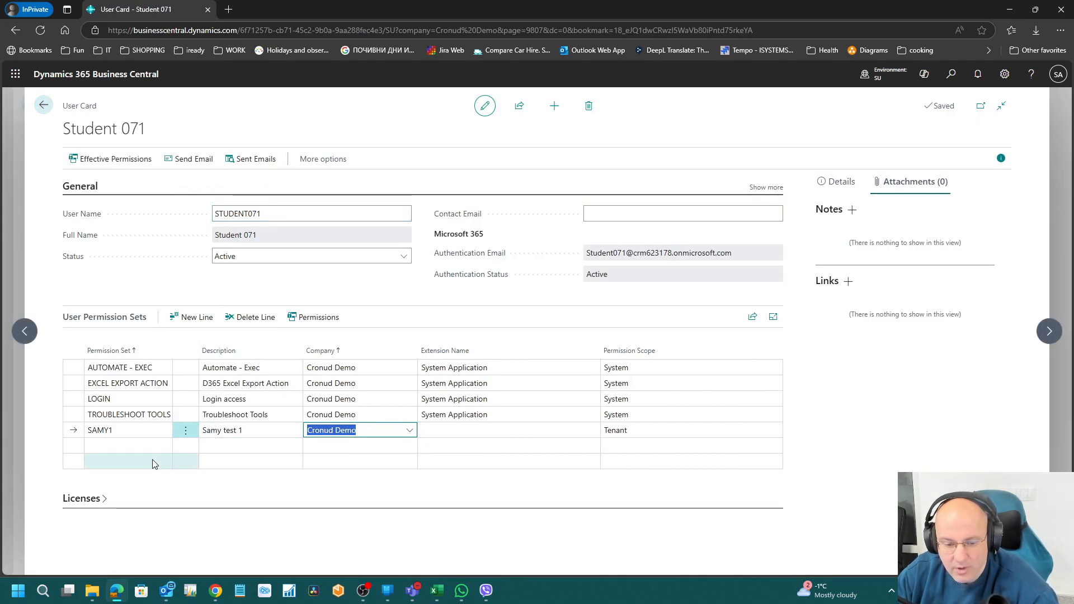
click(139, 446)
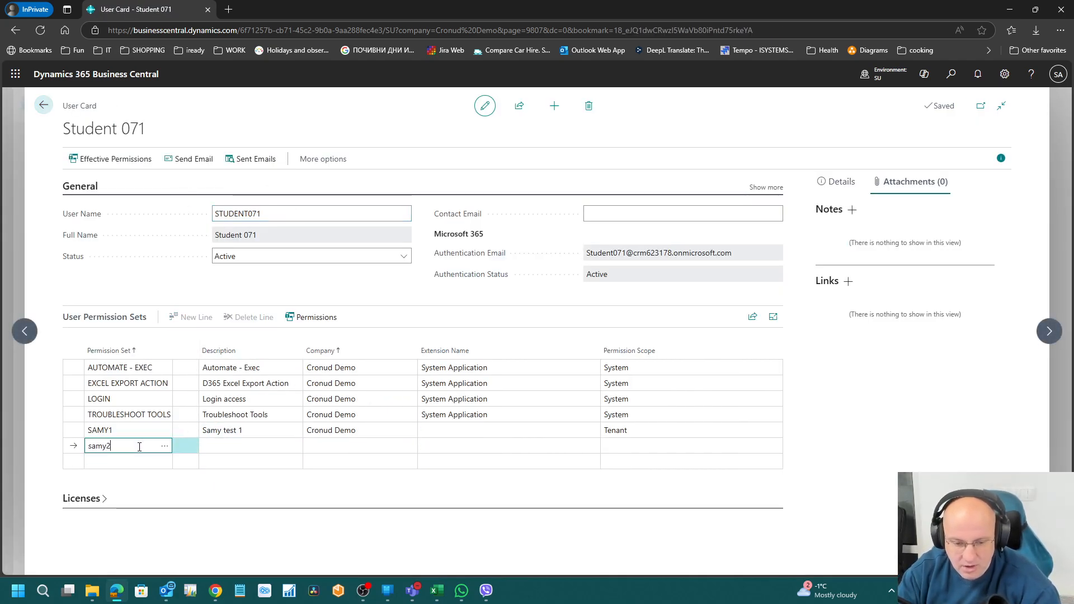
text(samy2)
key(Tab)
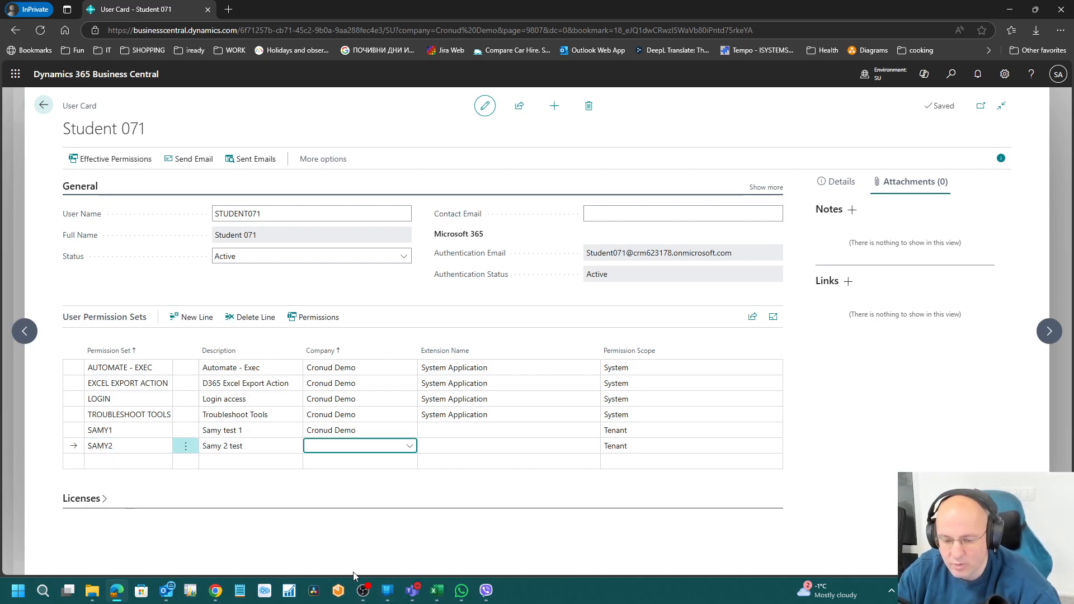
click(216, 590)
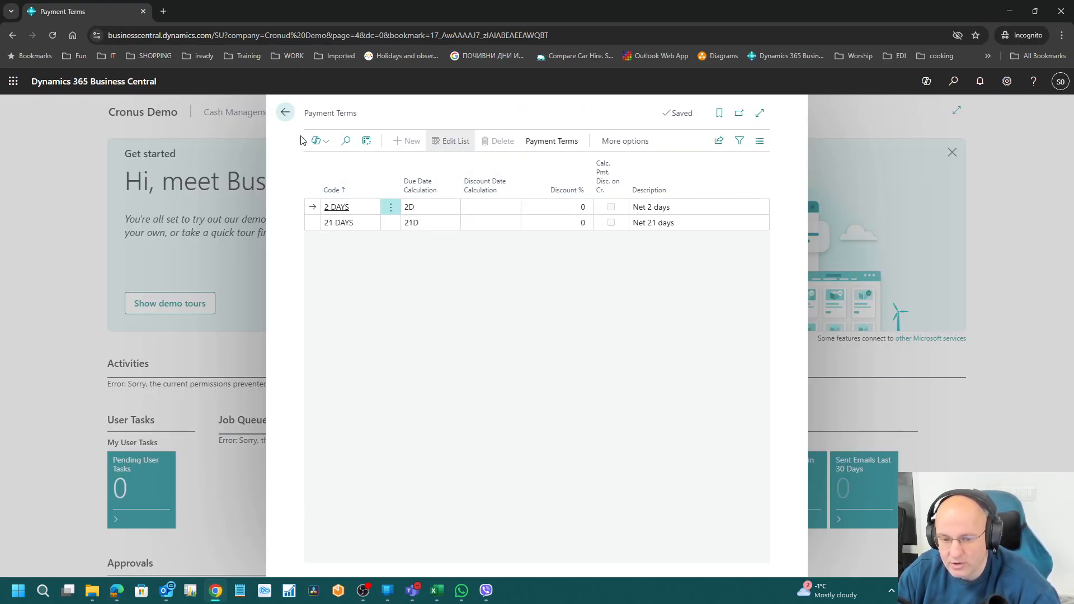
Step: As the test user, reload and open Customers, getting the TableData 348 Dimension read error
click(288, 113)
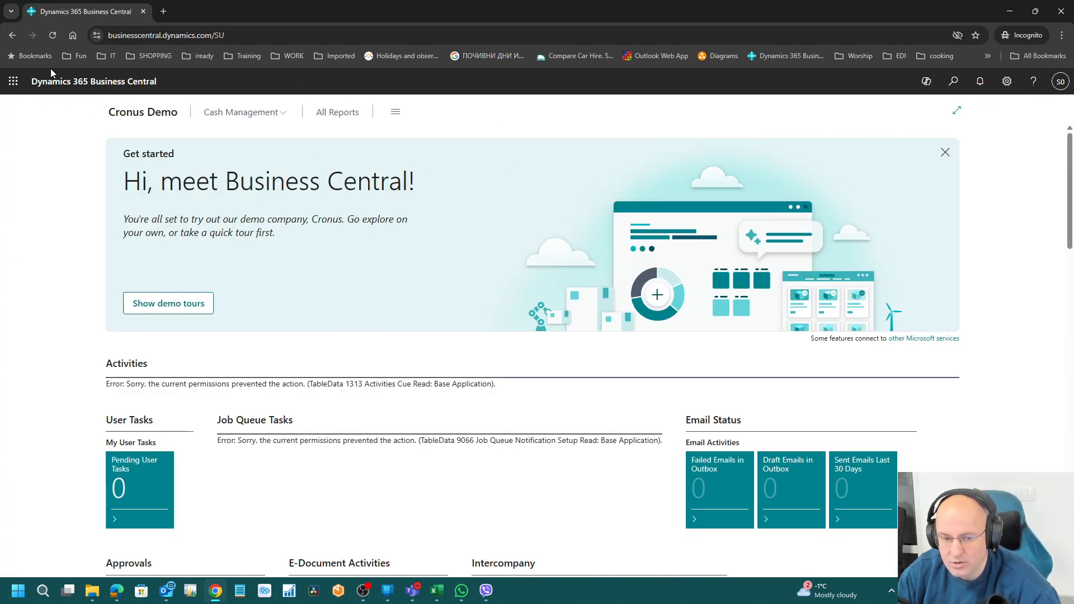
click(53, 35)
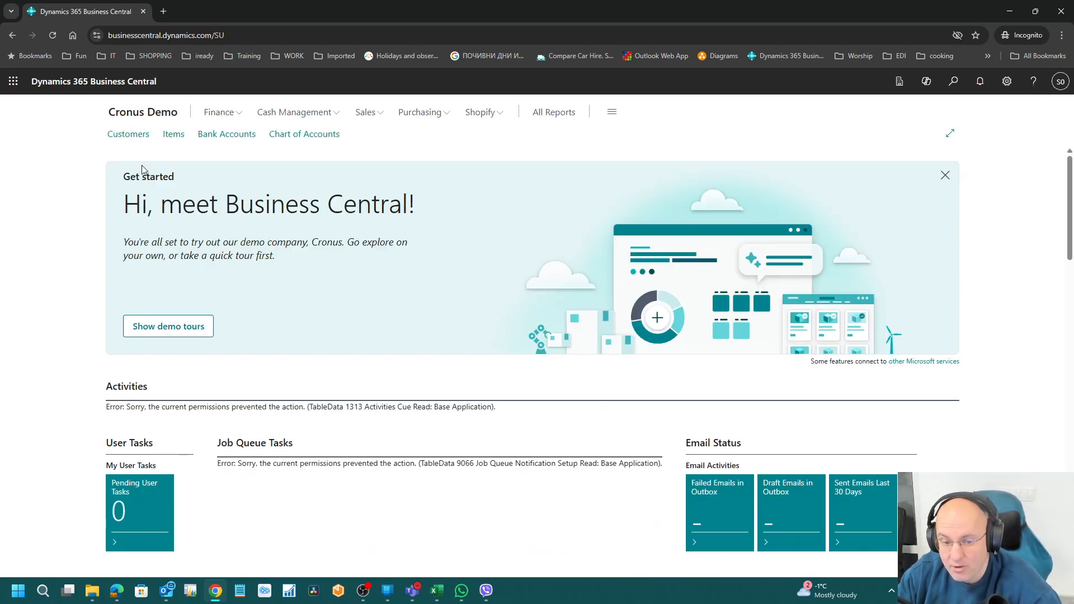
click(133, 136)
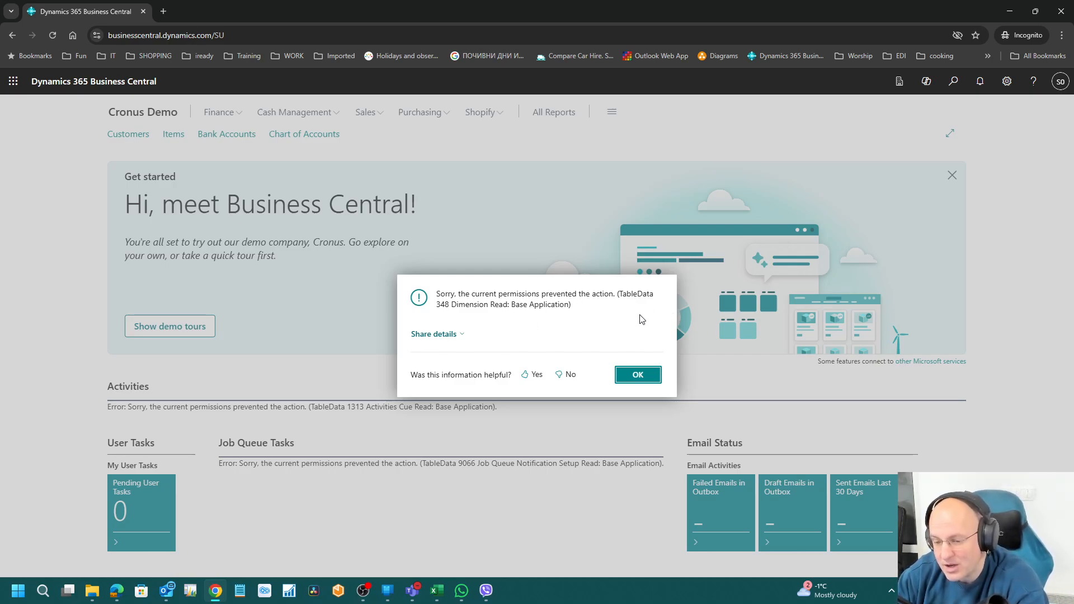
drag(437, 306, 454, 307)
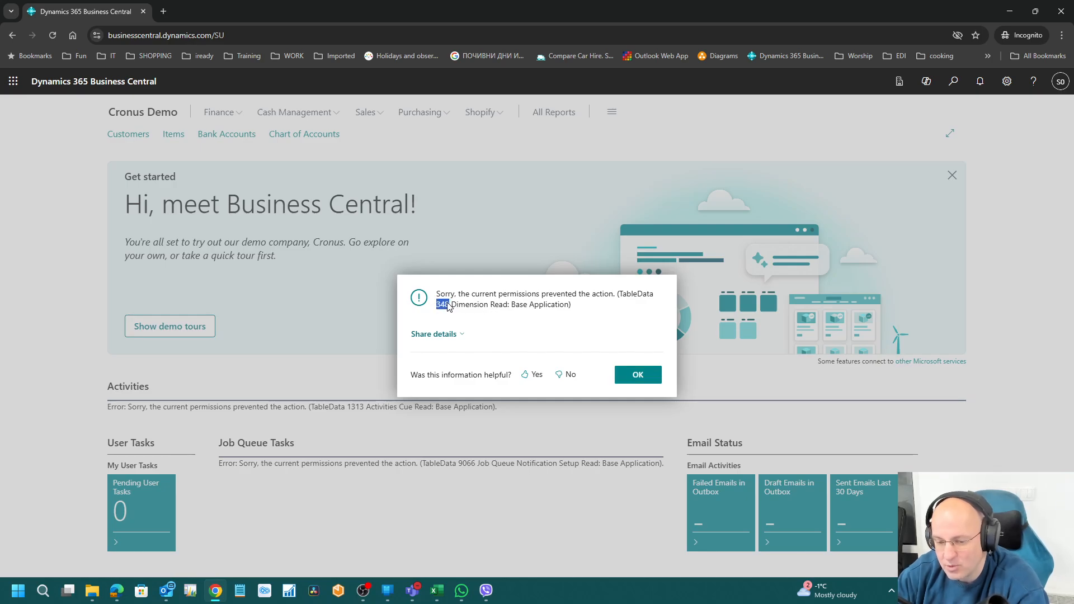
click(624, 381)
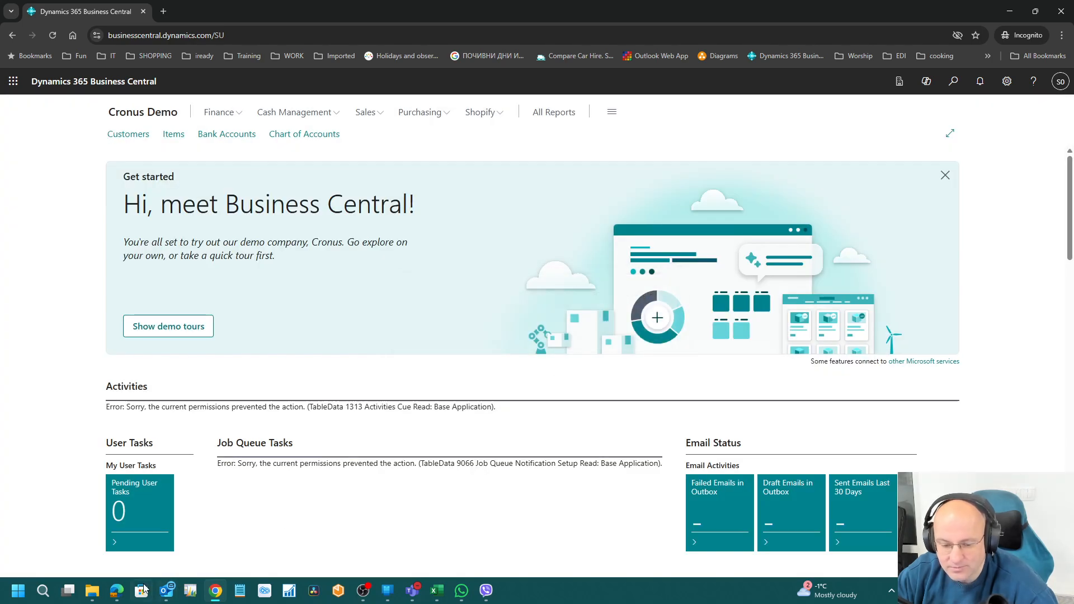
click(117, 590)
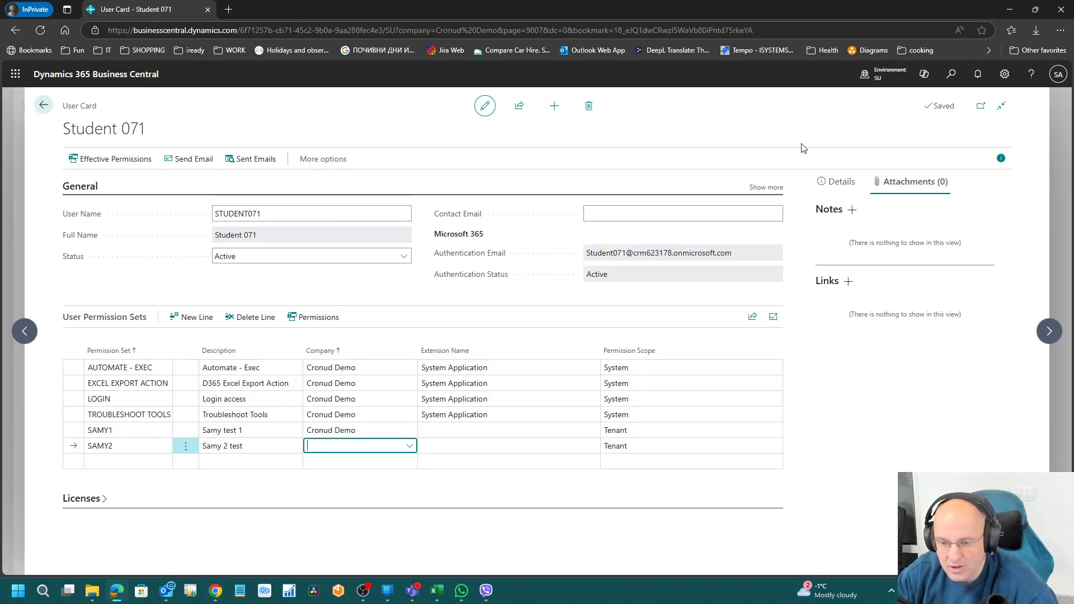
Step: Open the SAMY2 permission set via the Permission Sets list
click(951, 75)
text(perm set)
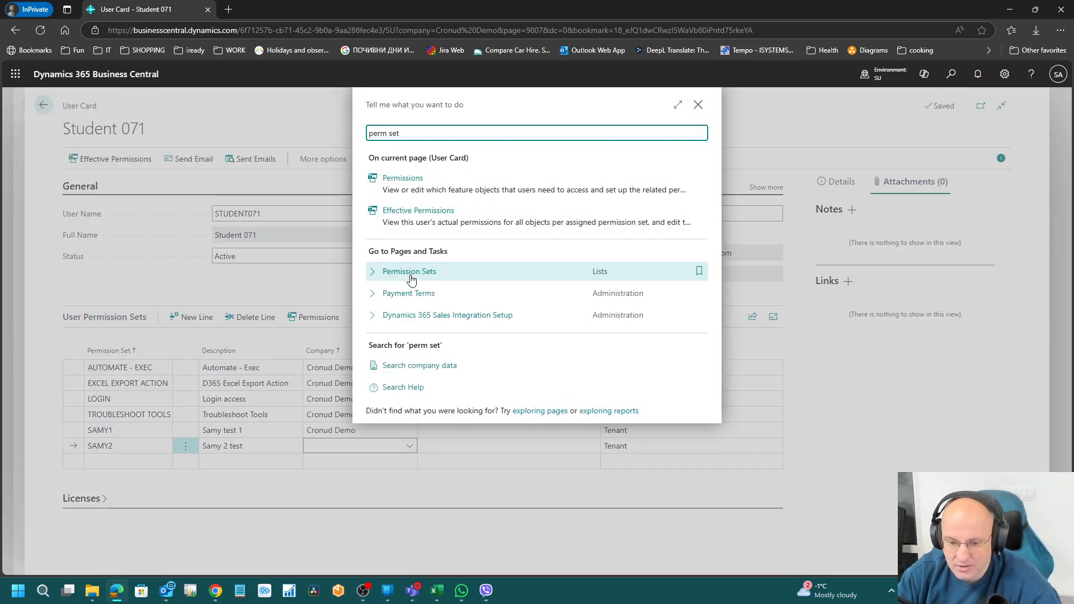
click(412, 279)
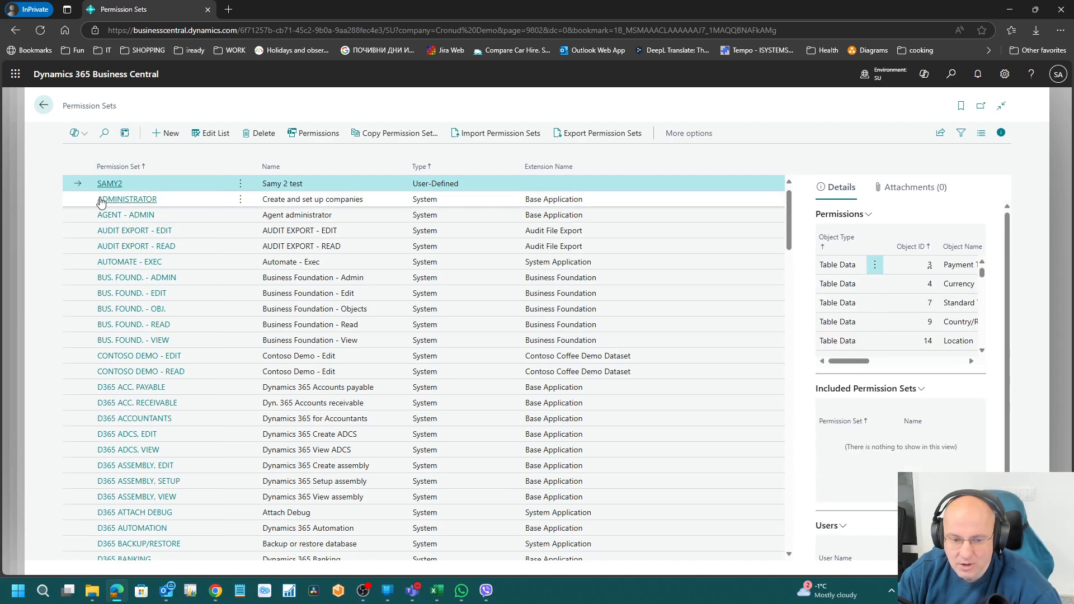
click(109, 184)
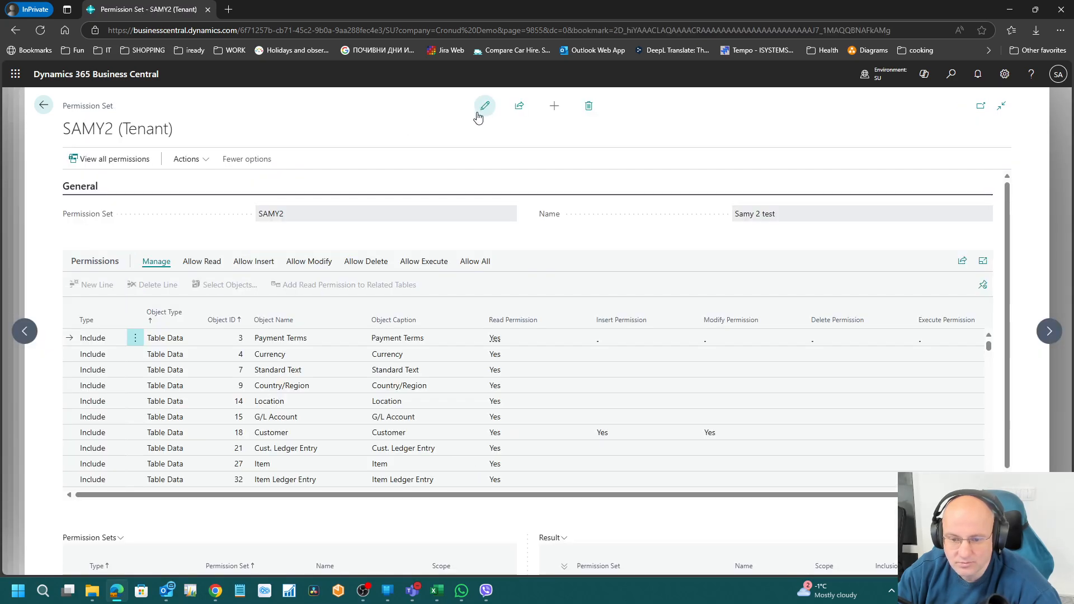
Step: Add a permission line for object 348, the Dimension table, with Read access
click(92, 284)
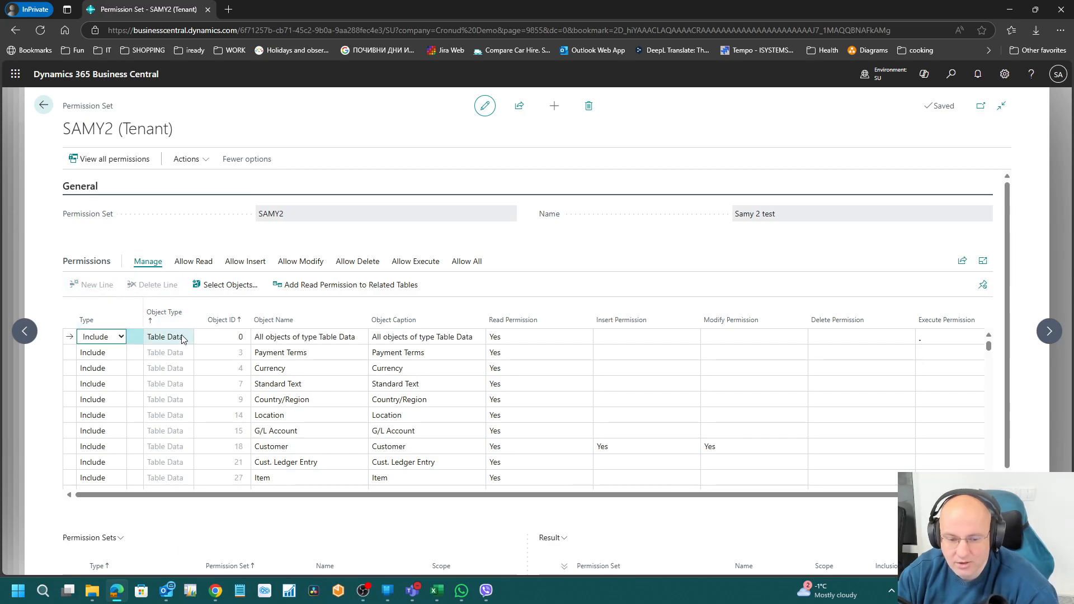
click(218, 338)
text(348)
key(Tab)
key(Tab)
key(Tab)
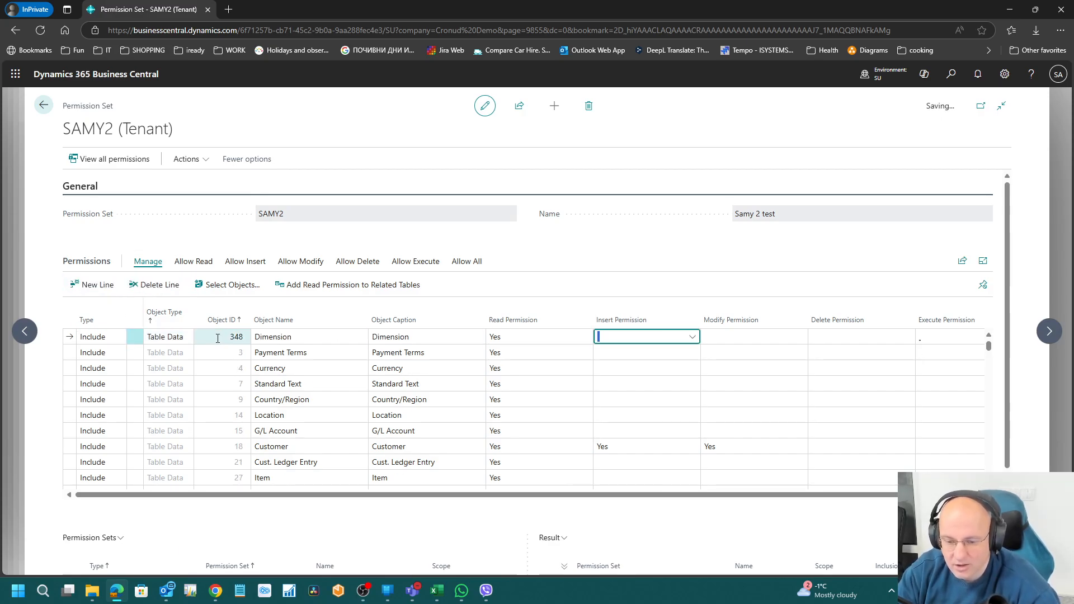
key(Down)
key(Left)
key(Right)
key(Right)
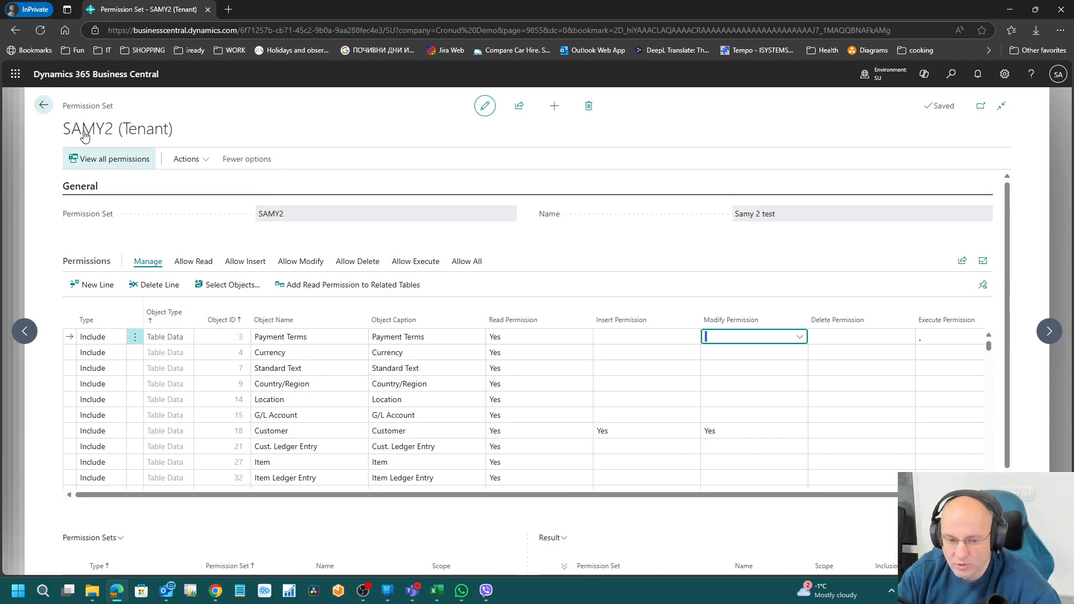
click(220, 593)
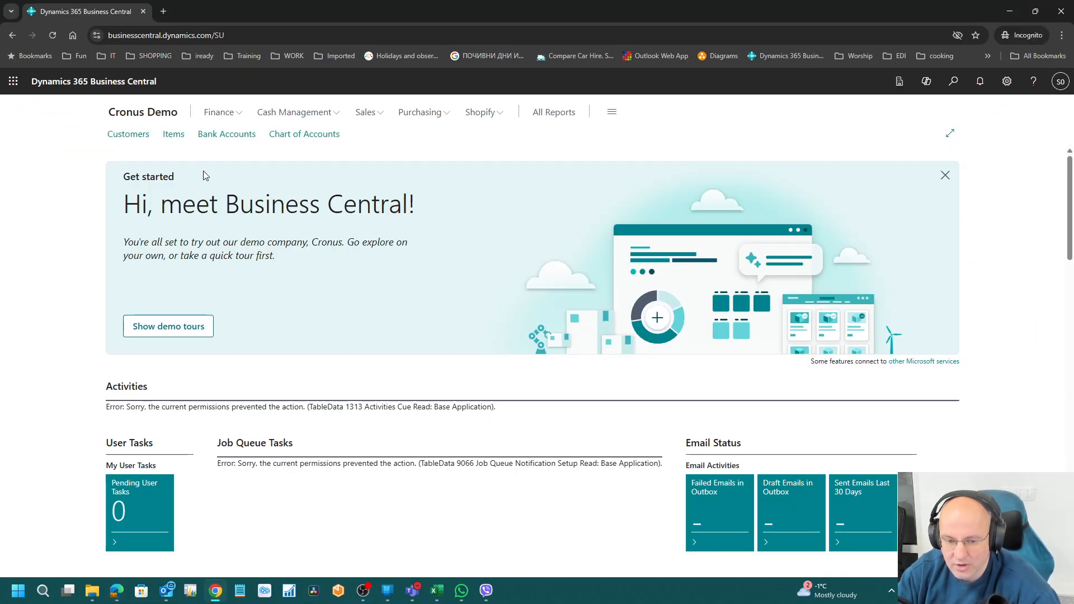
Step: Reload the test session, open Customers and view the Adatum Corporation card
click(52, 36)
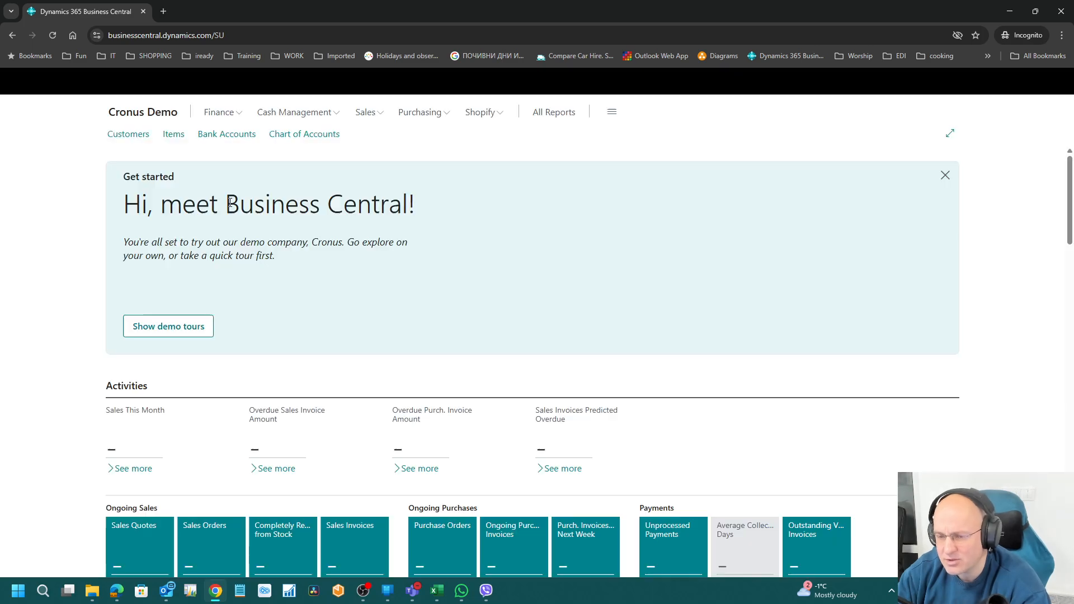
click(137, 138)
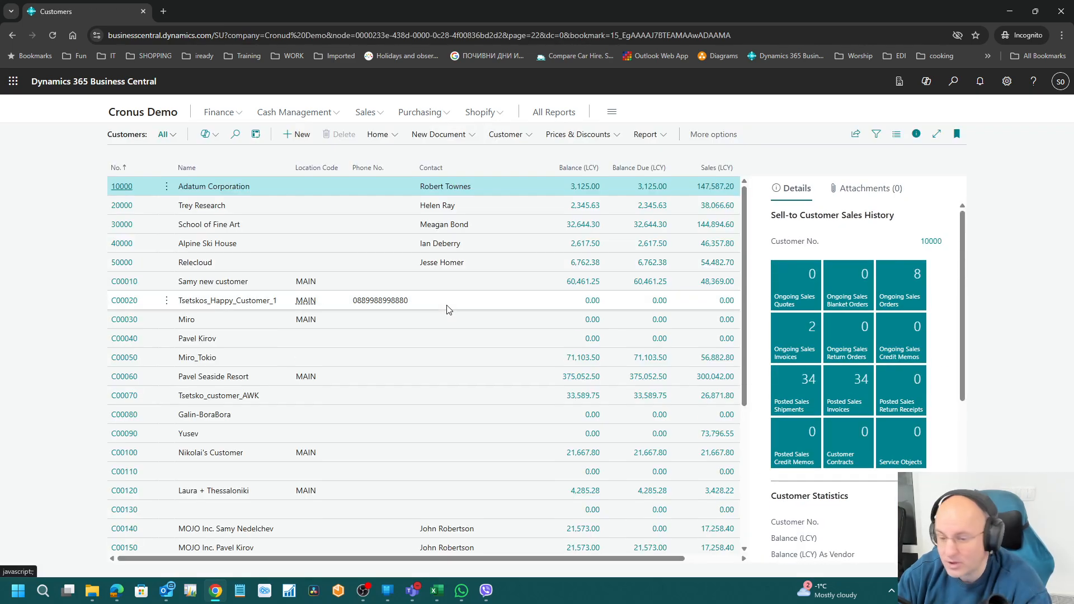
click(122, 186)
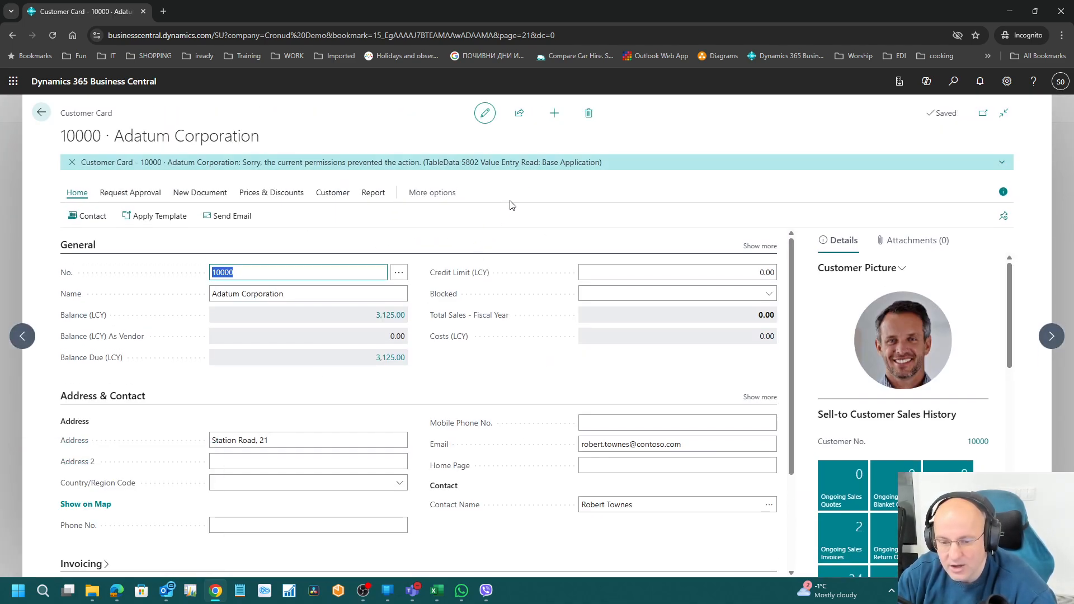
click(37, 112)
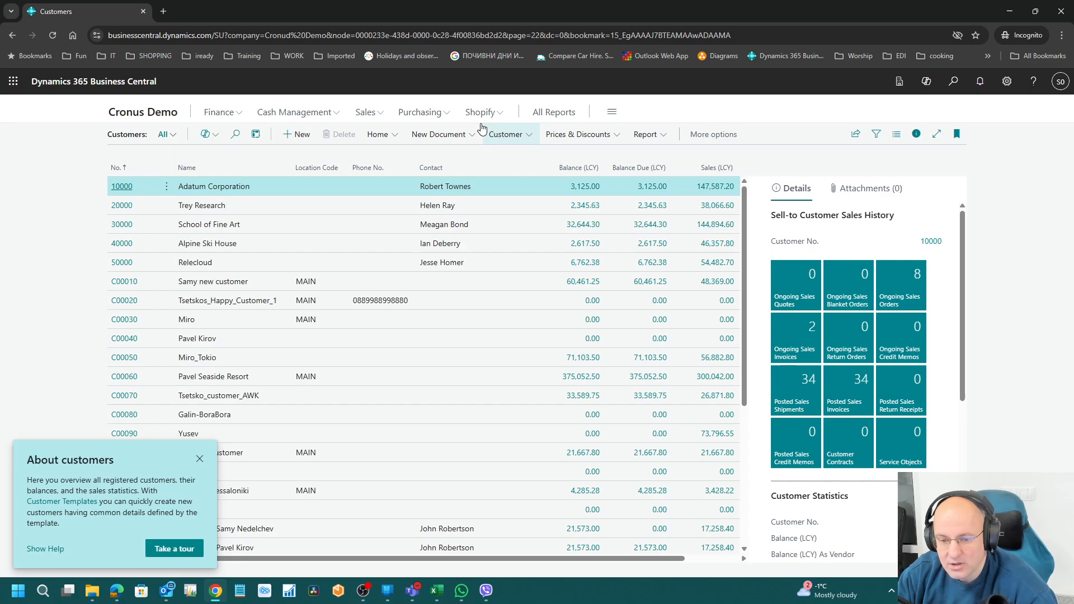
Step: Create a CUSTOMER COMPANY customer named 'new', hit the table 5086 error, and refresh
click(300, 136)
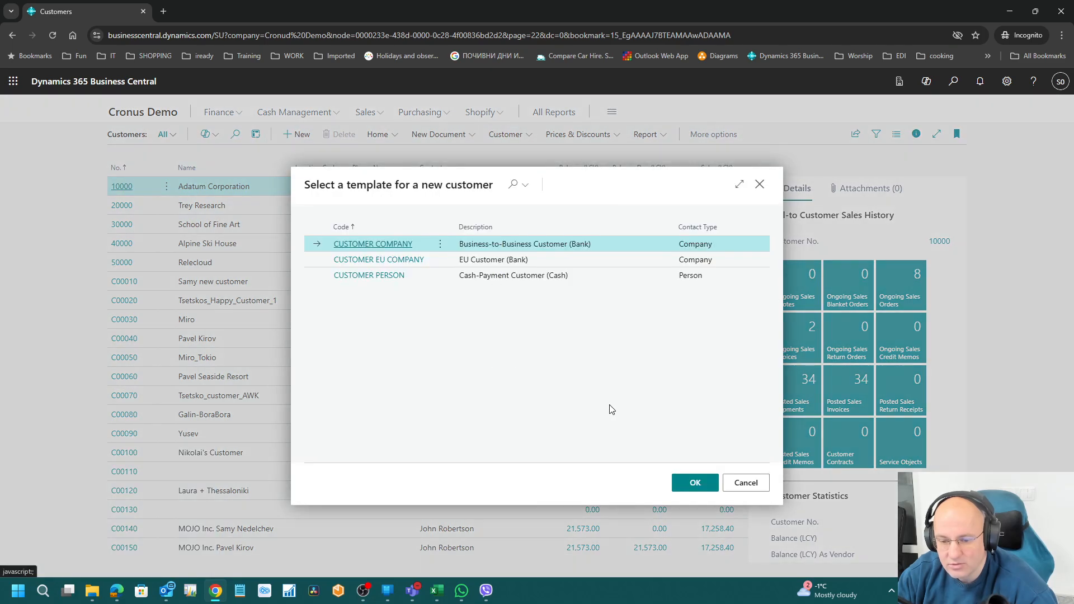
click(696, 483)
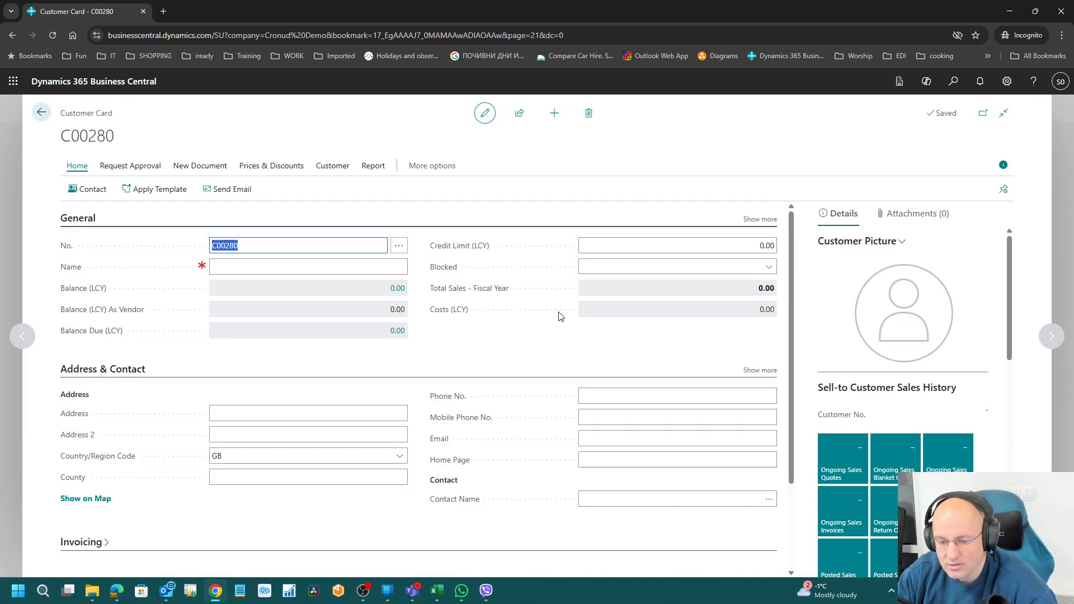
click(291, 267)
text(new custopmer)
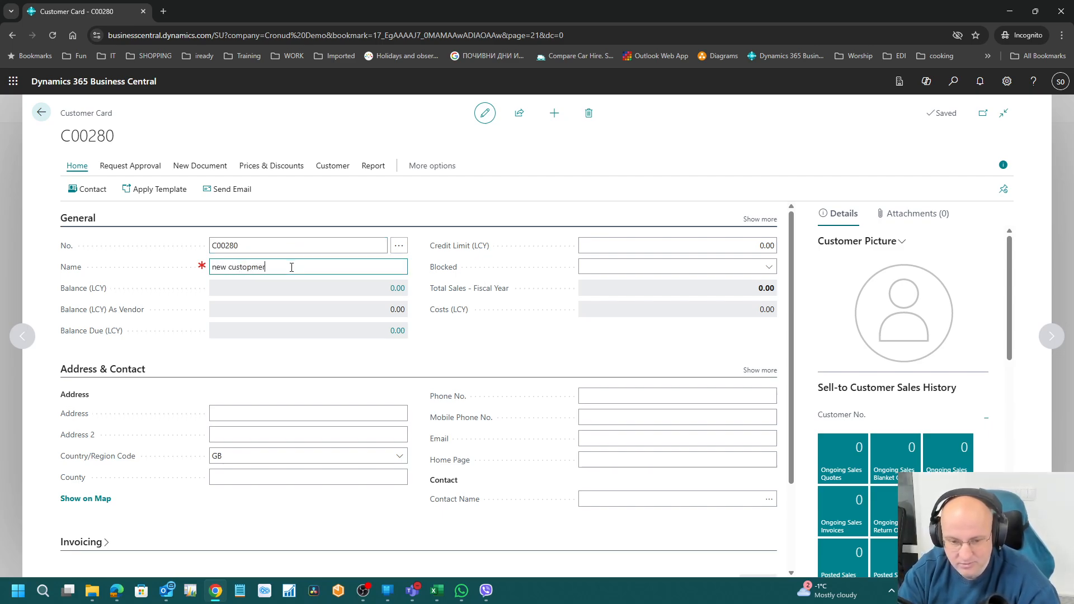
key(Tab)
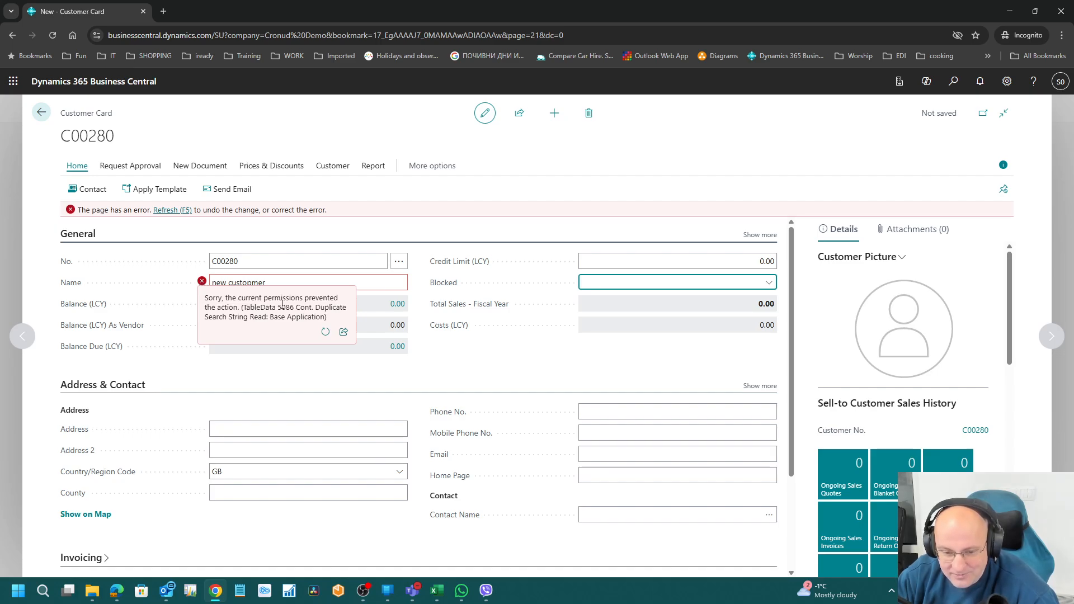
drag(279, 307, 283, 307)
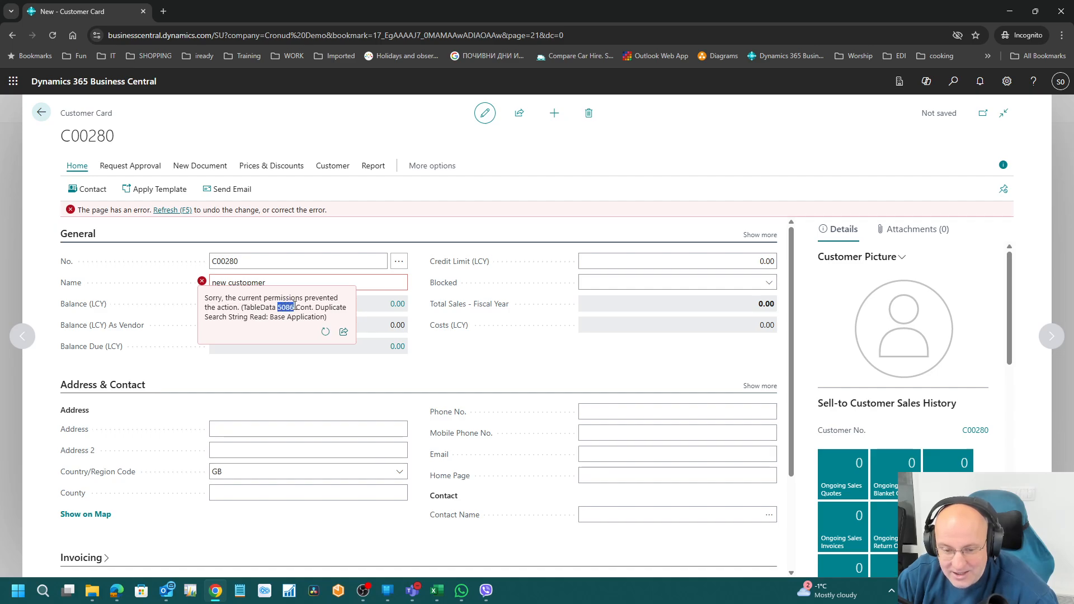
click(325, 332)
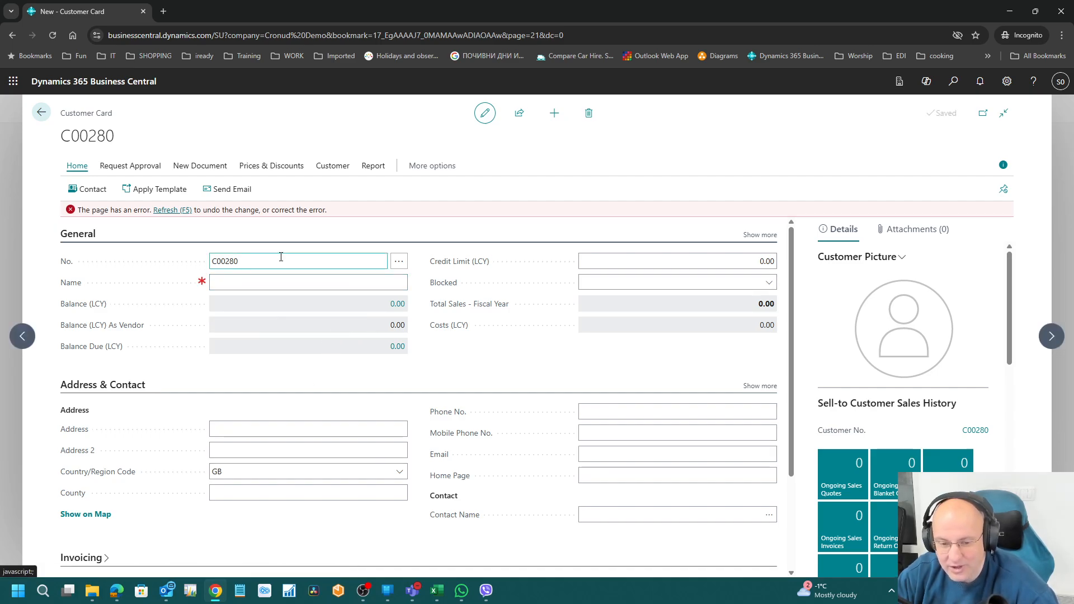
click(116, 590)
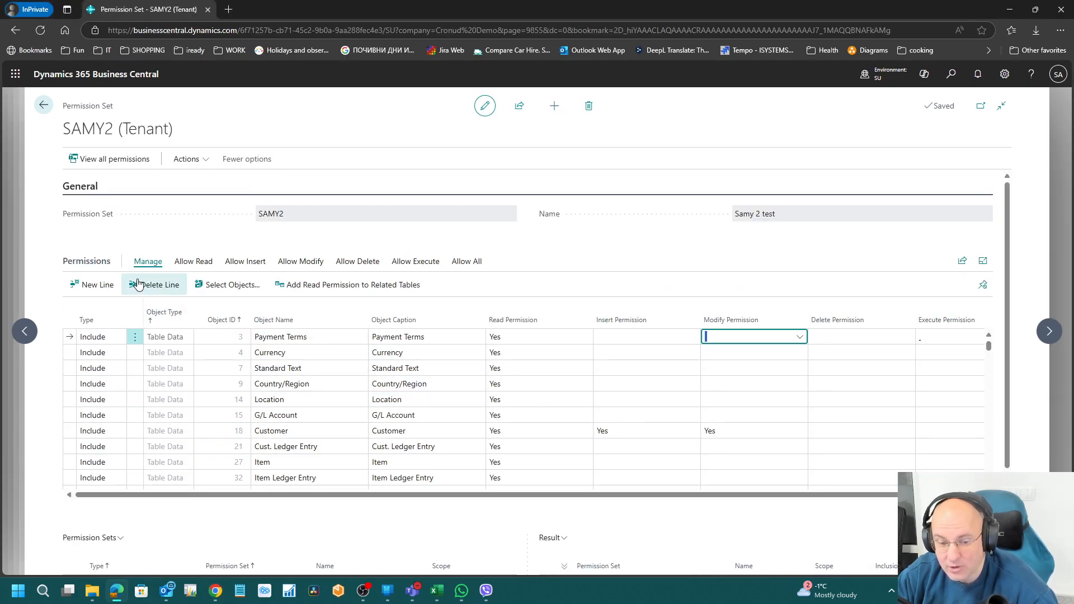
Step: Add a SAMY2 permission line for object 5086, Cont. Duplicate Search String
click(96, 285)
click(229, 337)
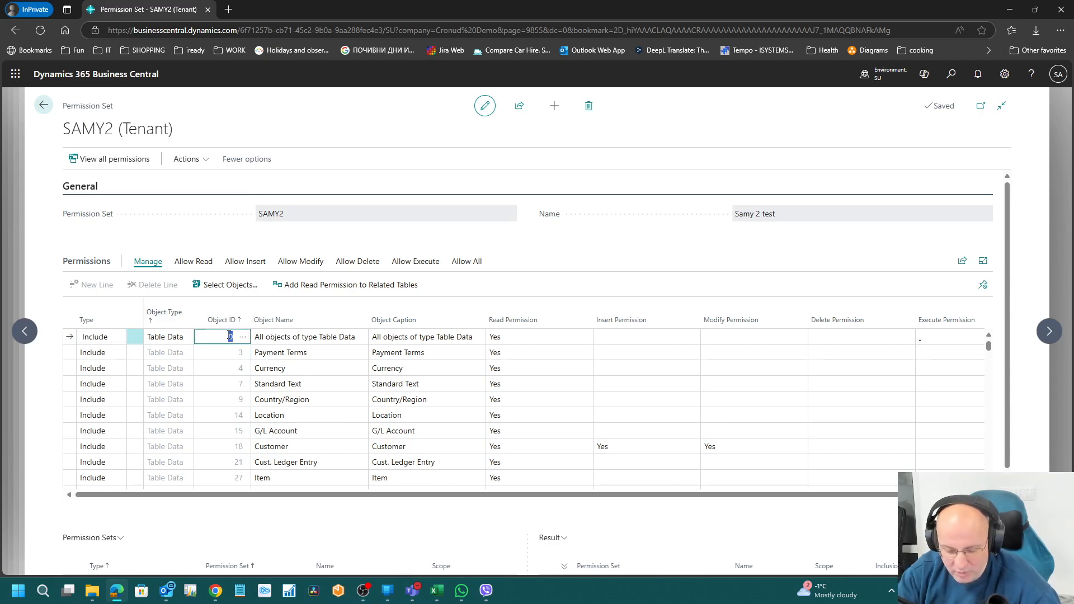
text(5086)
key(Tab)
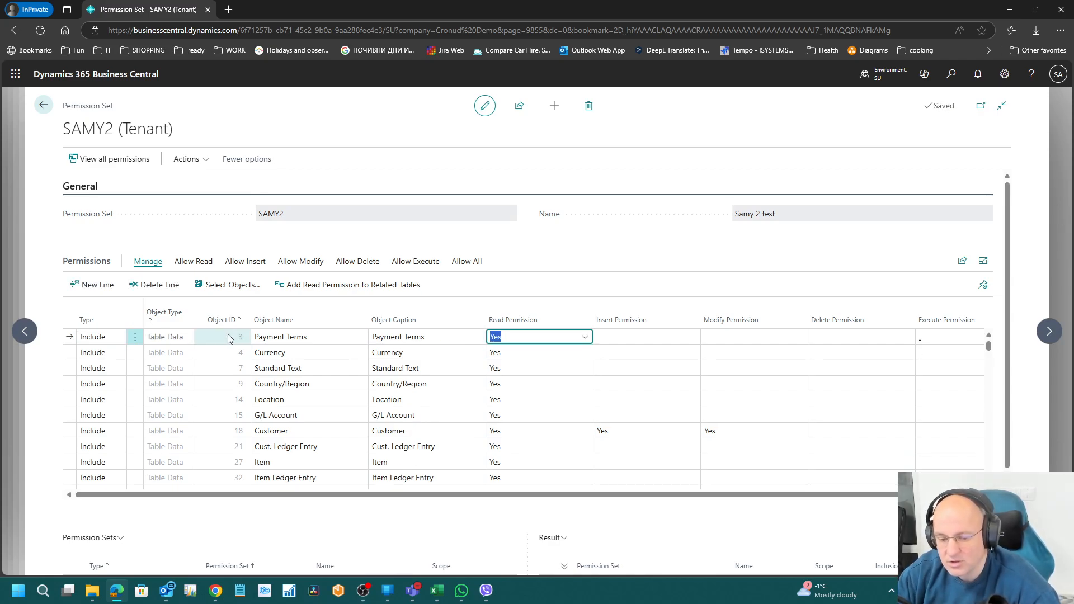
Step: Retype the customer name as 'werwe', hit the Contact Duplicate error, and undo the change
click(216, 590)
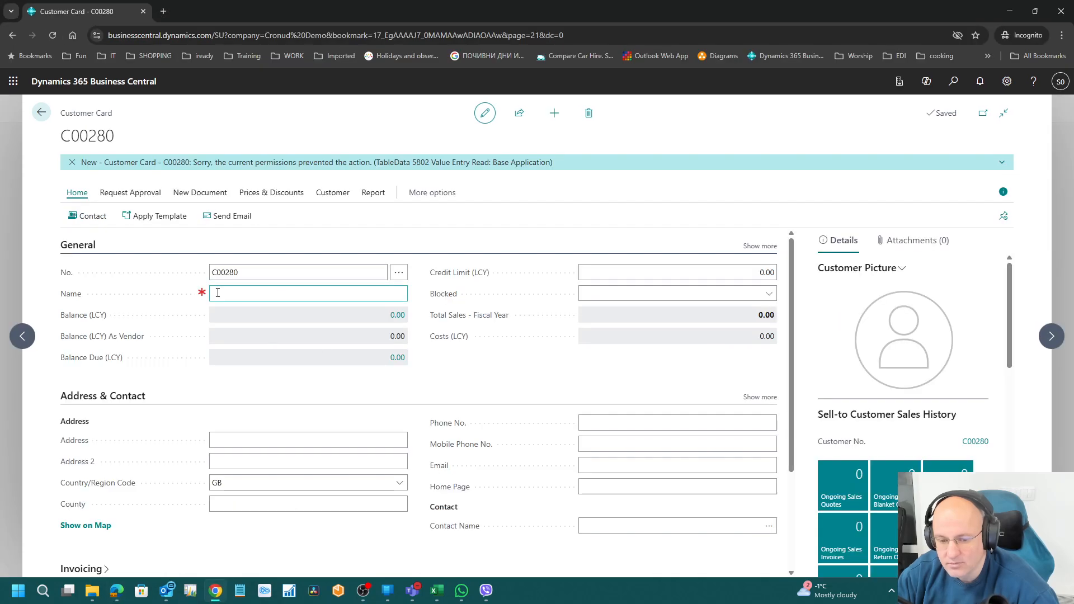
text(werwe)
key(Tab)
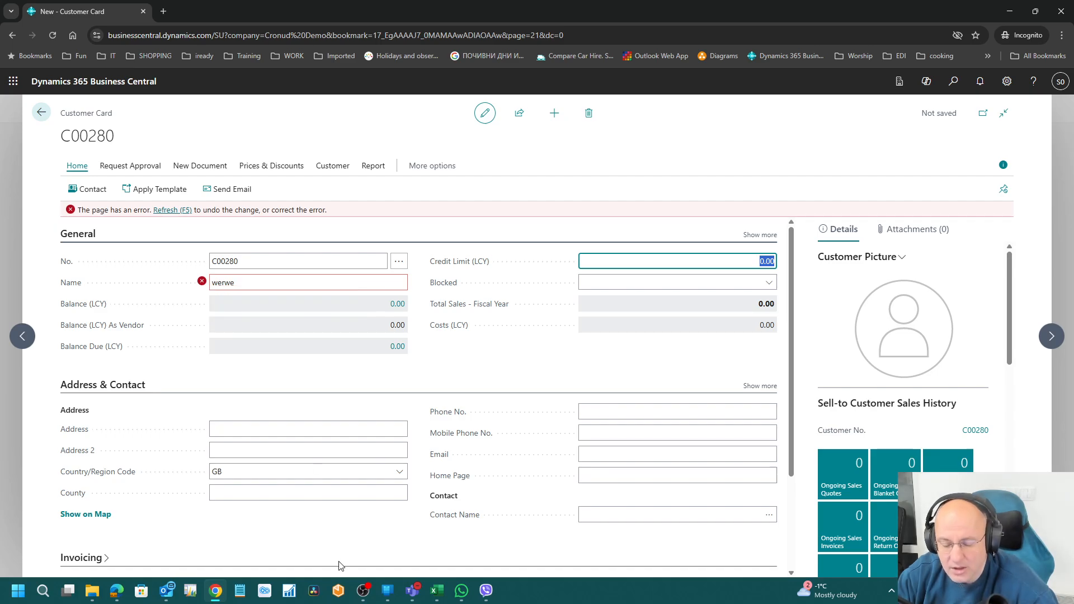
click(172, 210)
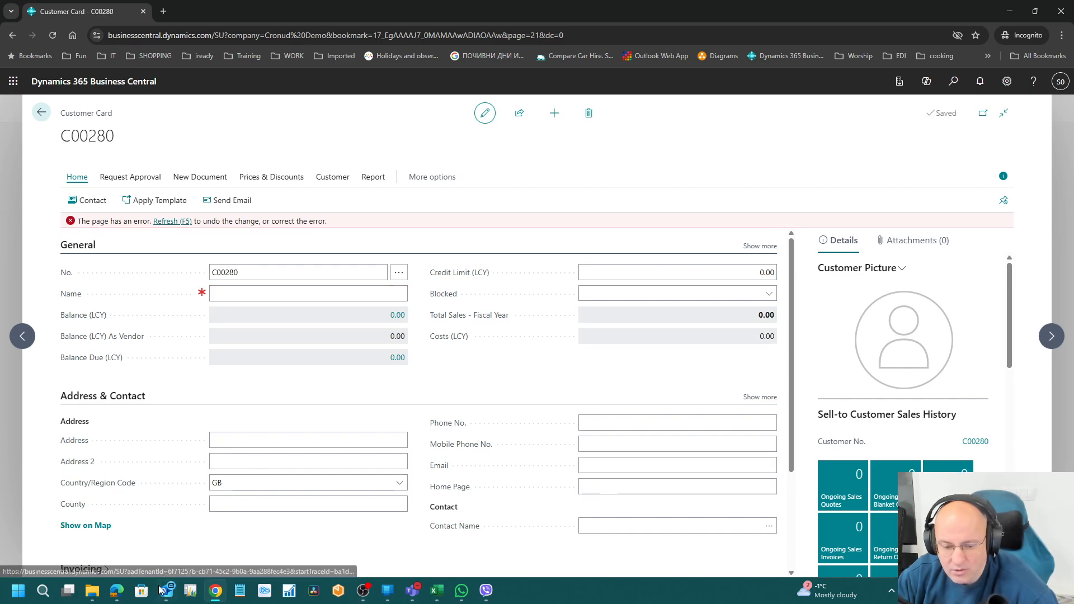
click(117, 590)
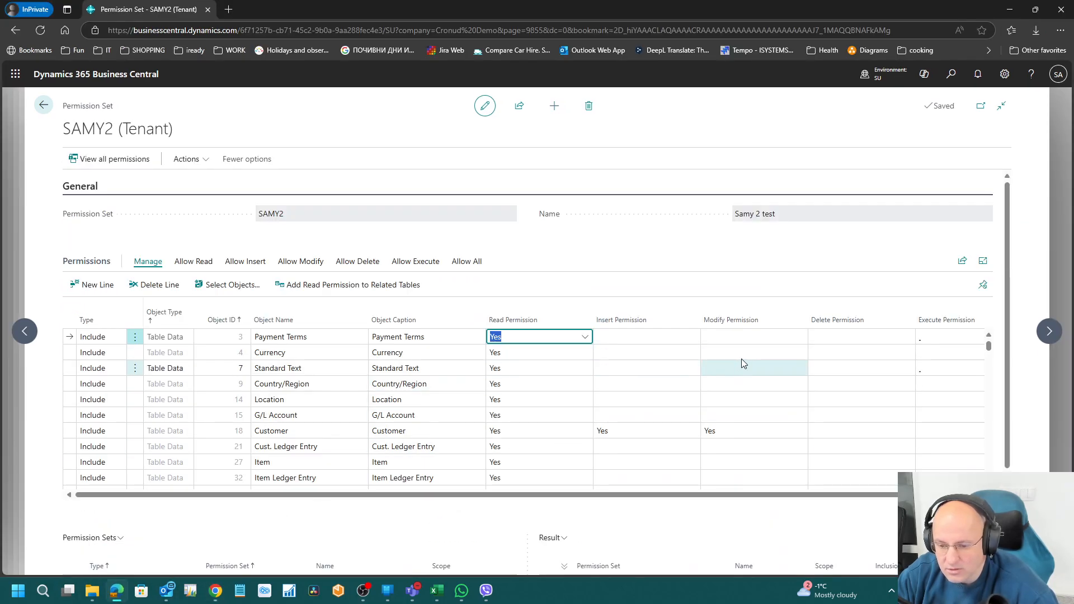
Step: Set Delete Permission on the Payment Terms line to Yes
click(822, 337)
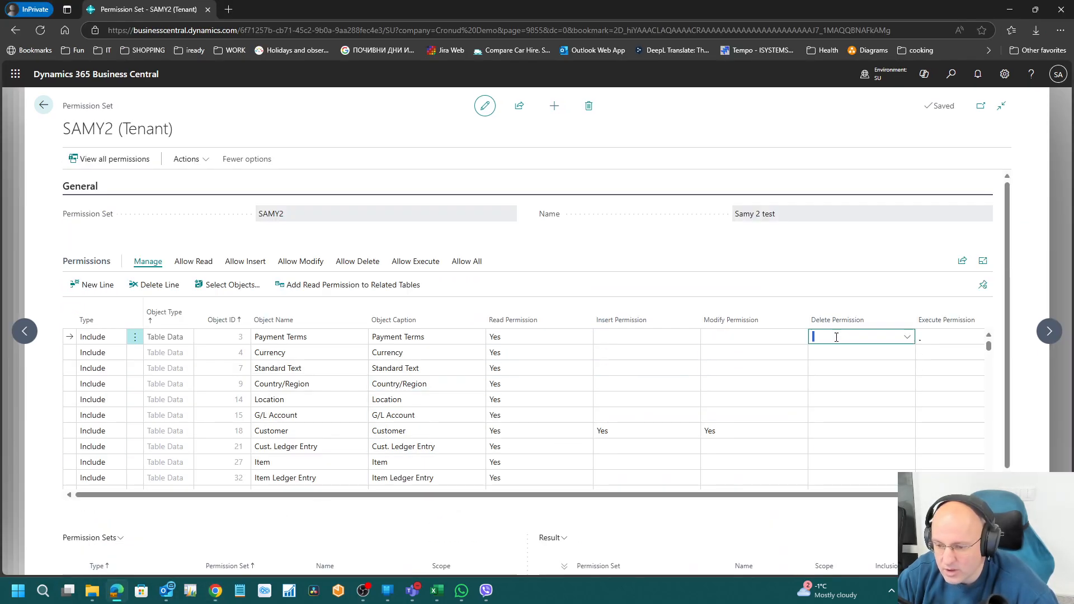
click(907, 338)
click(683, 396)
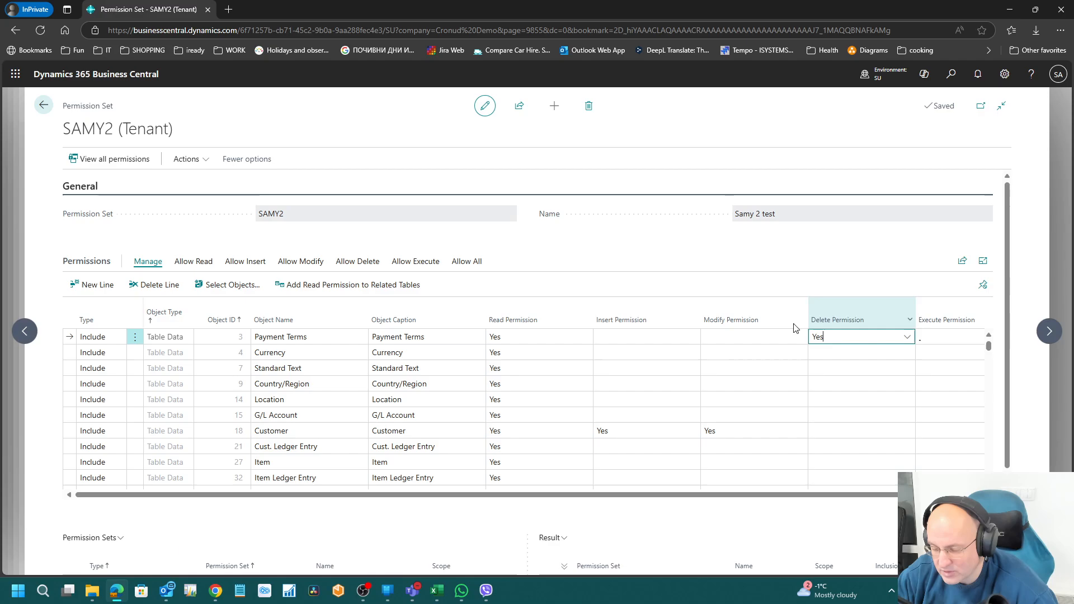
Step: Search and scroll through SAMY2's permission lines looking for the 5086 entry
click(303, 353)
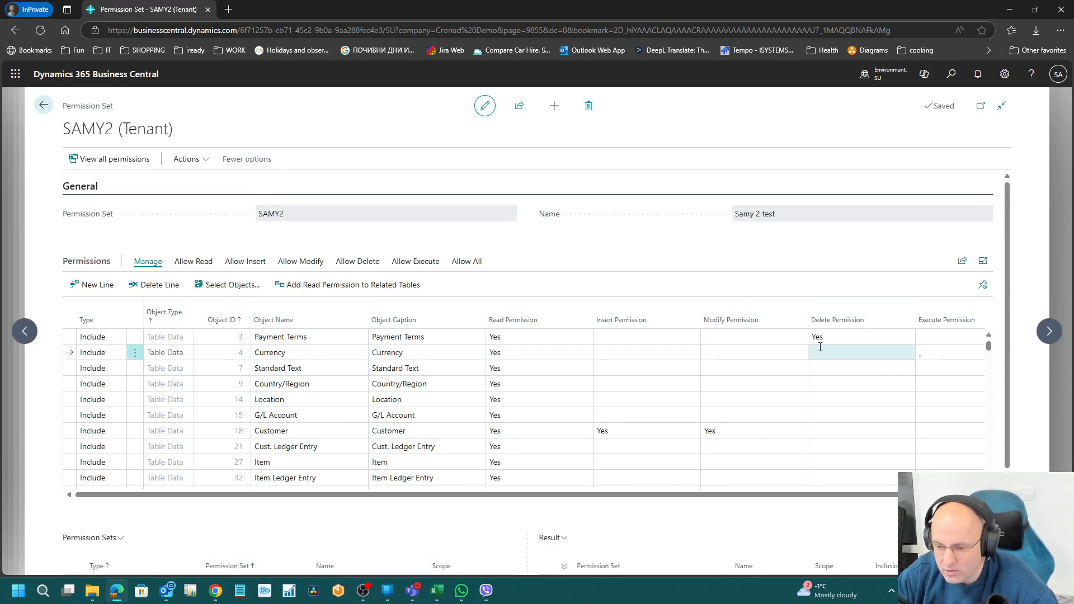
click(227, 384)
key(ctrl+f)
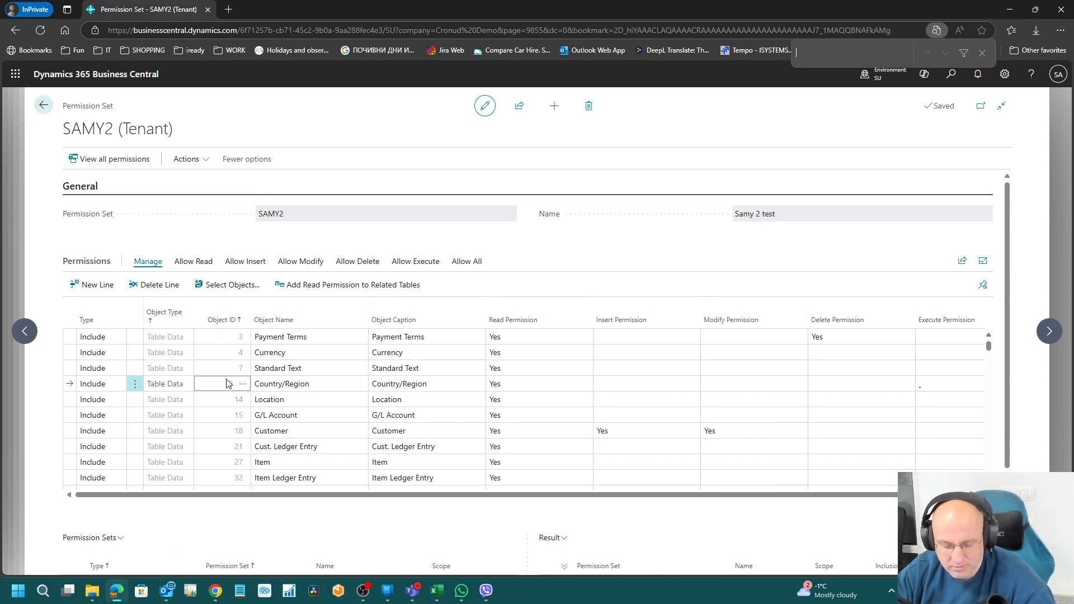
scroll(248, 393, down, 1)
scroll(248, 393, down, 20)
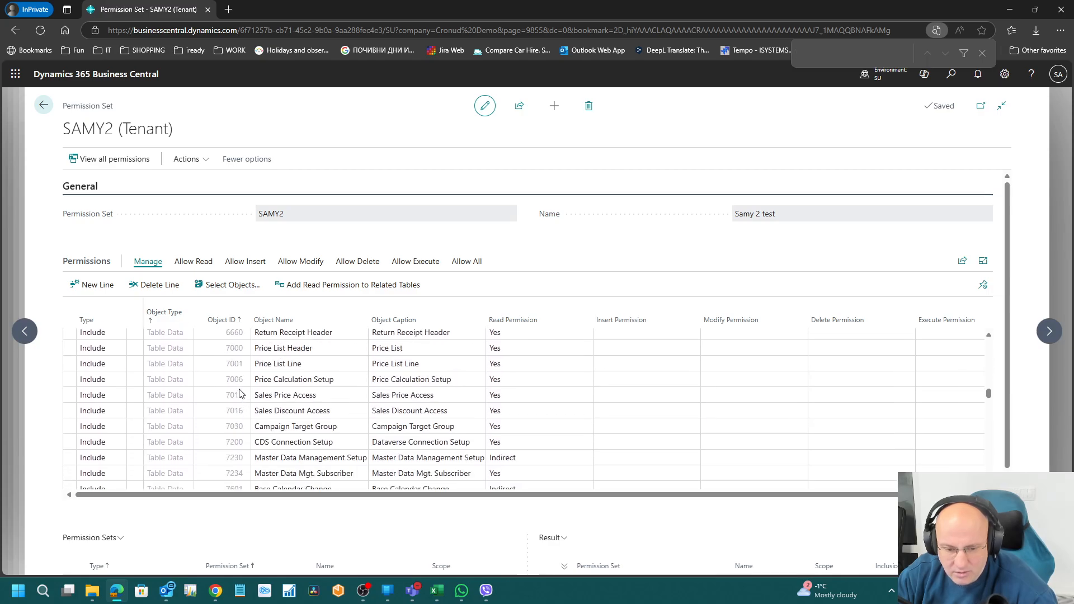
scroll(241, 394, up, 3)
click(300, 396)
click(304, 382)
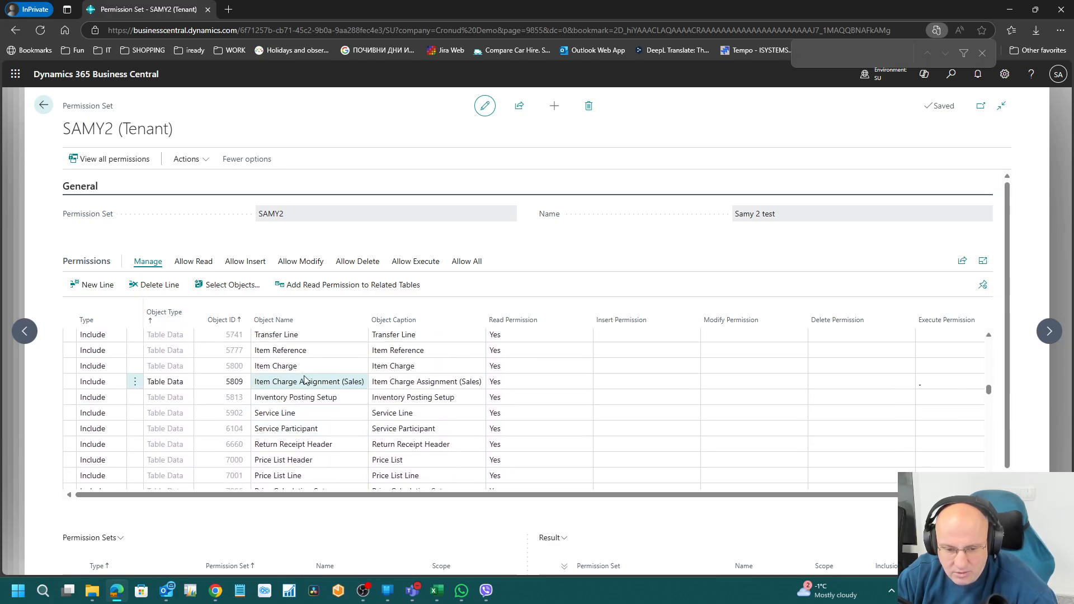
click(306, 369)
click(311, 384)
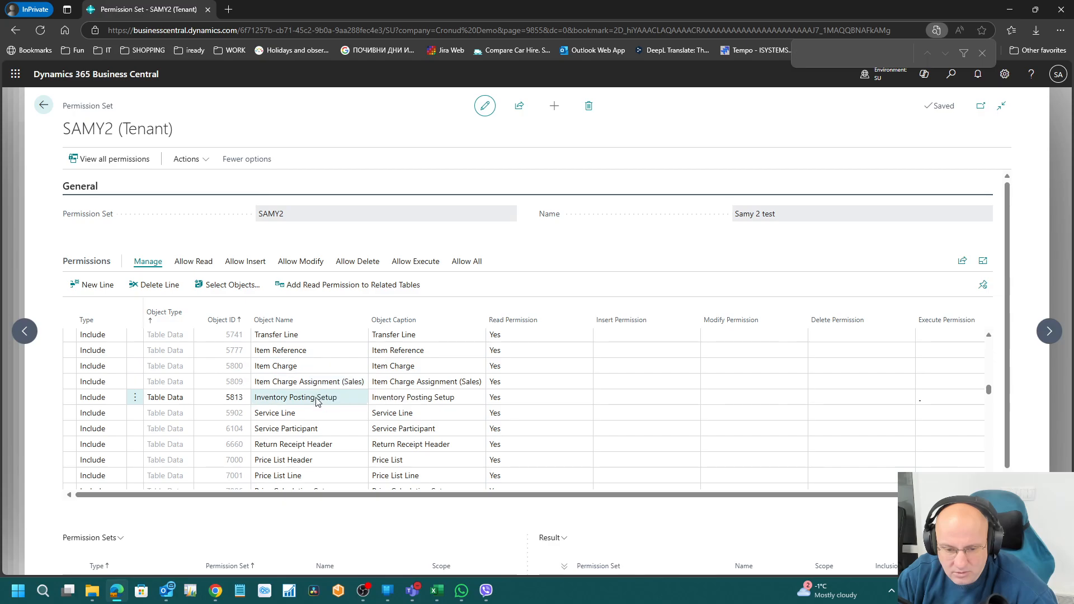
Step: Try adding a new 5086 line with Delete Yes, then undo the failed duplicate
click(92, 285)
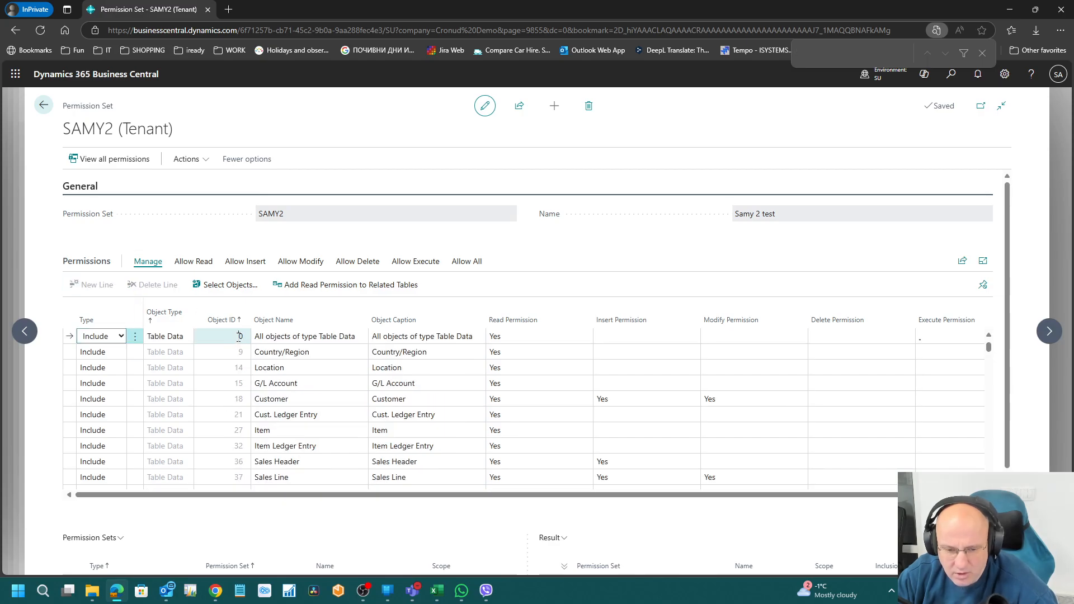
click(239, 335)
text(5086)
key(Tab)
key(Tab)
key(Tab)
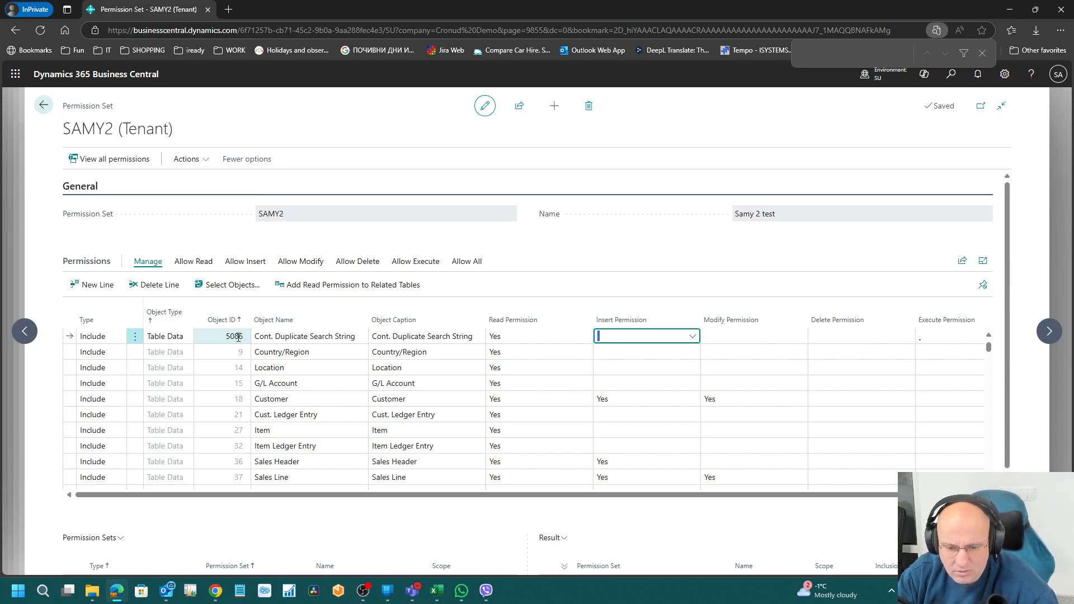
key(Tab)
key(Tab)
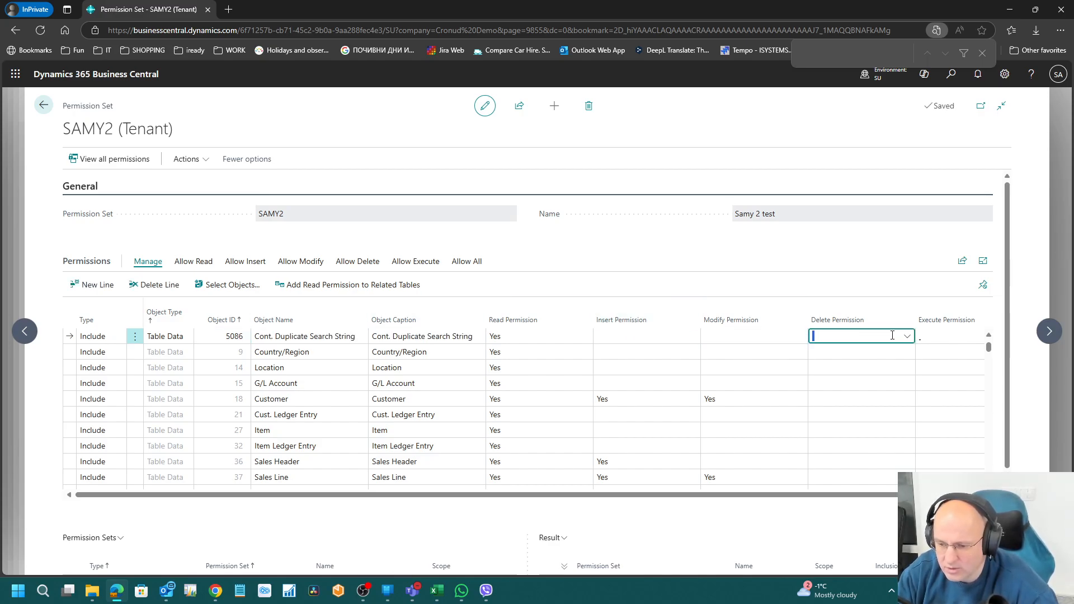
click(892, 336)
click(693, 400)
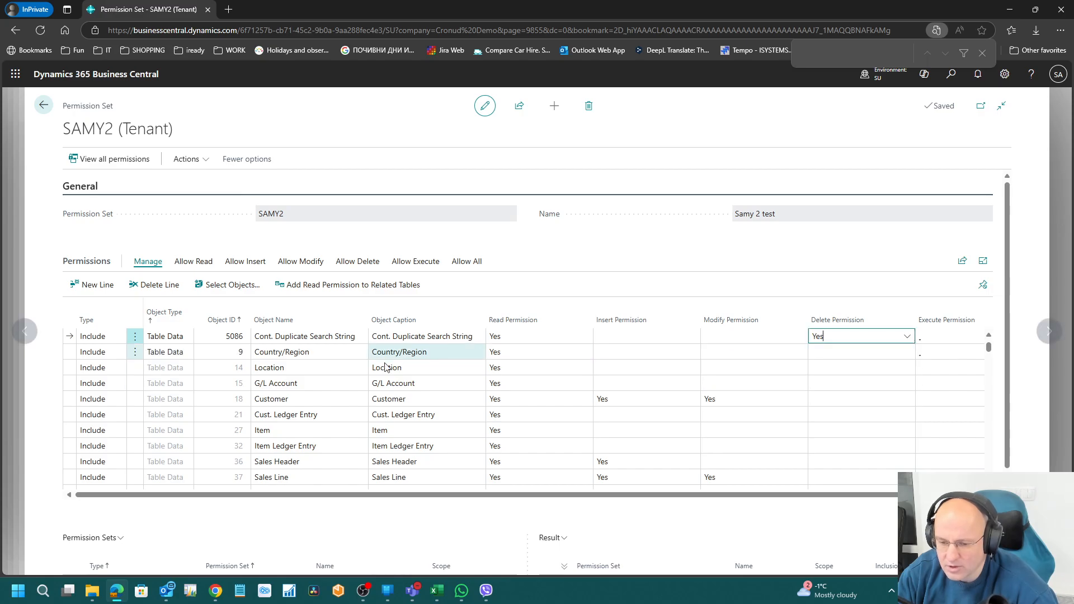
click(241, 352)
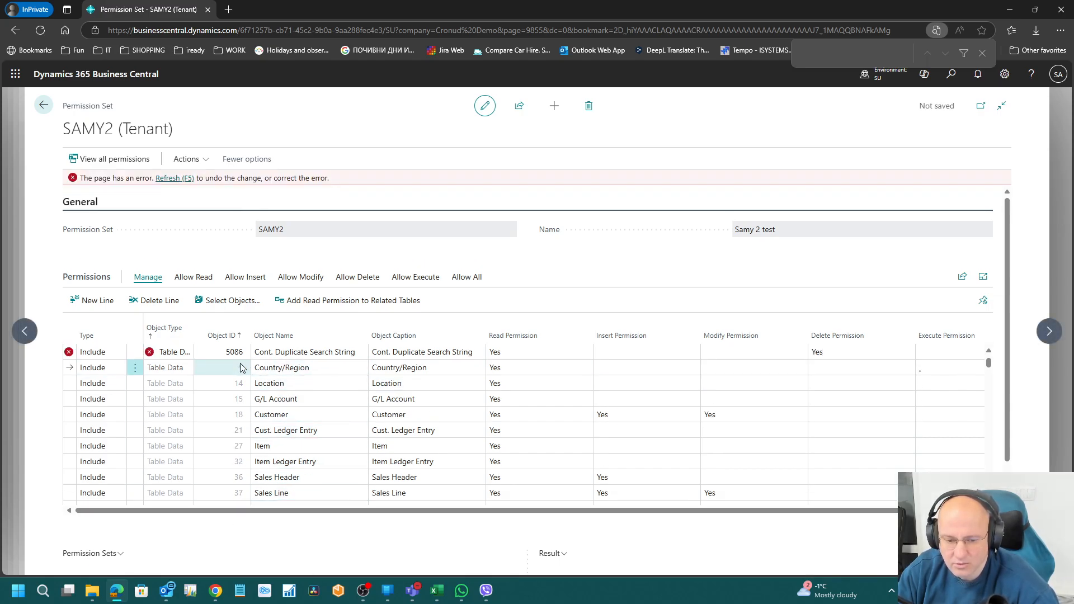
mouse_move(150, 352)
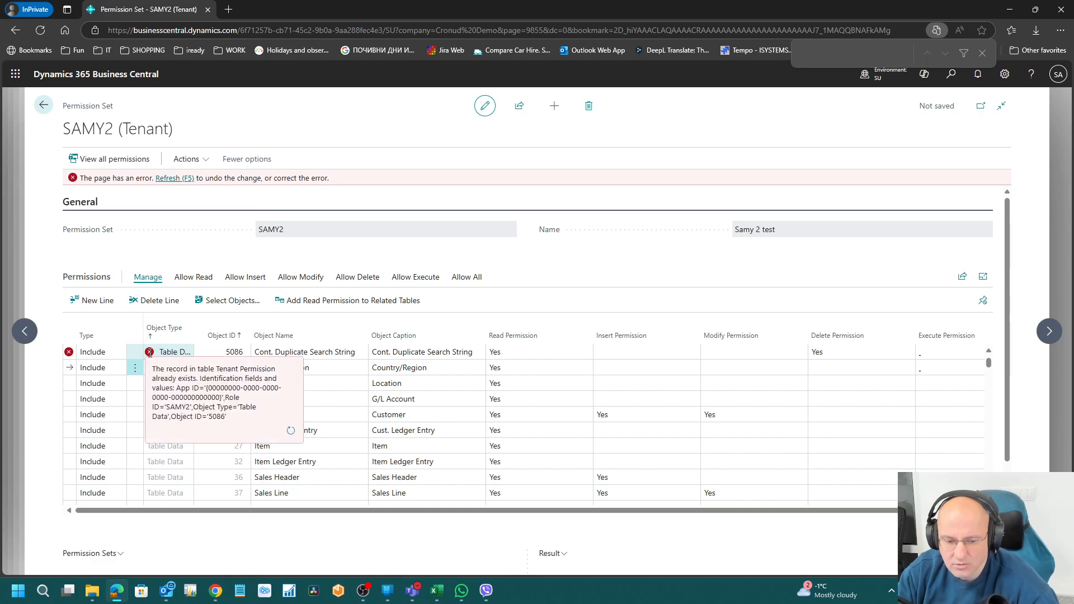
click(180, 180)
Step: Set Delete Permission to Yes on the existing 5086 Cont. Duplicate Search String line
scroll(215, 435, down, 10)
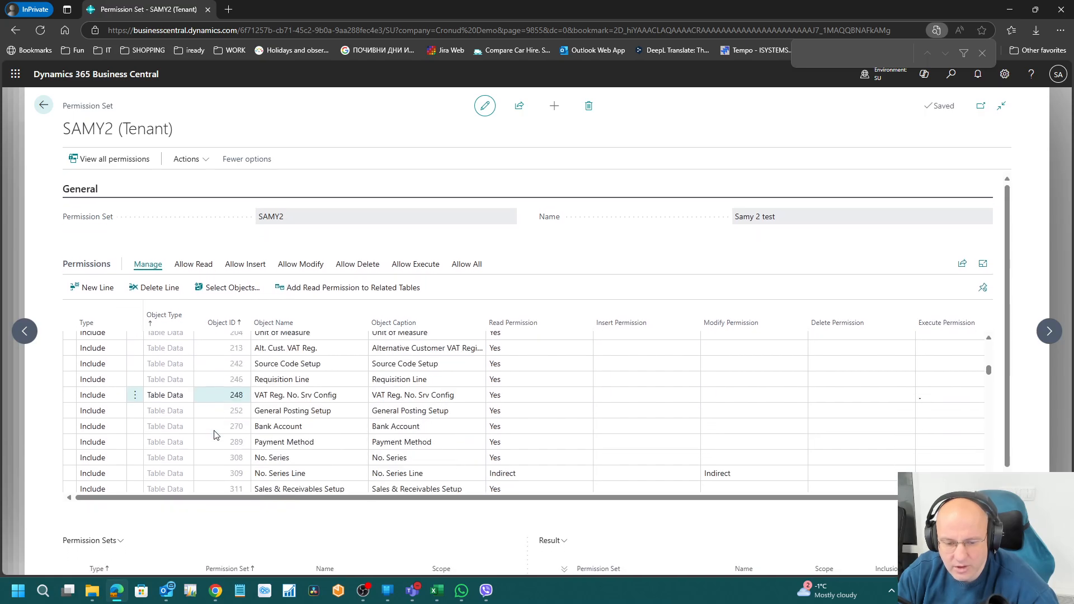
scroll(215, 434, down, 15)
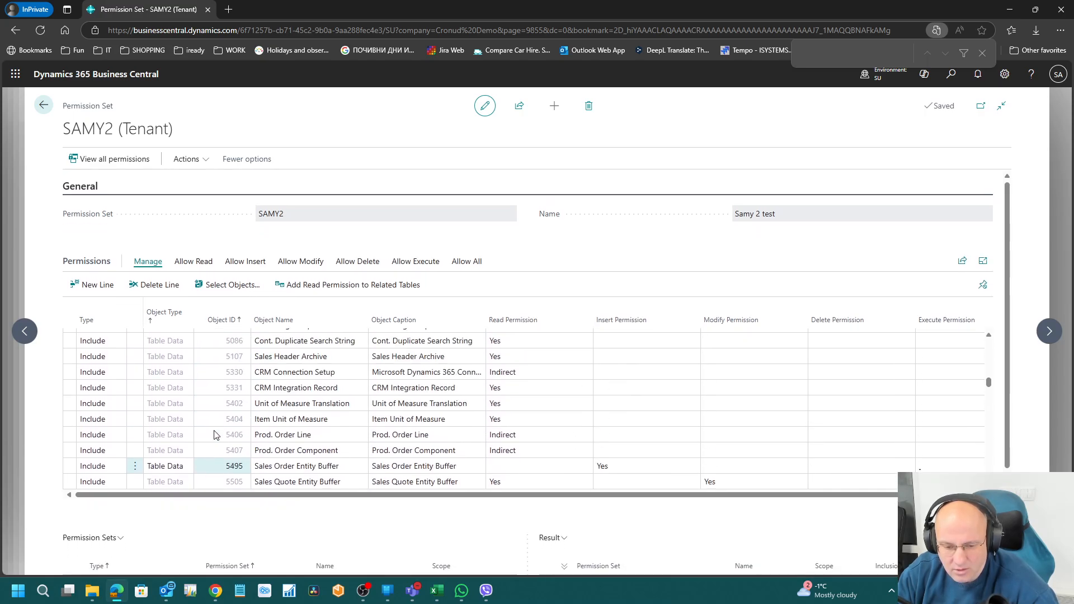
scroll(234, 433, up, 2)
scroll(268, 433, down, 1)
scroll(291, 433, up, 1)
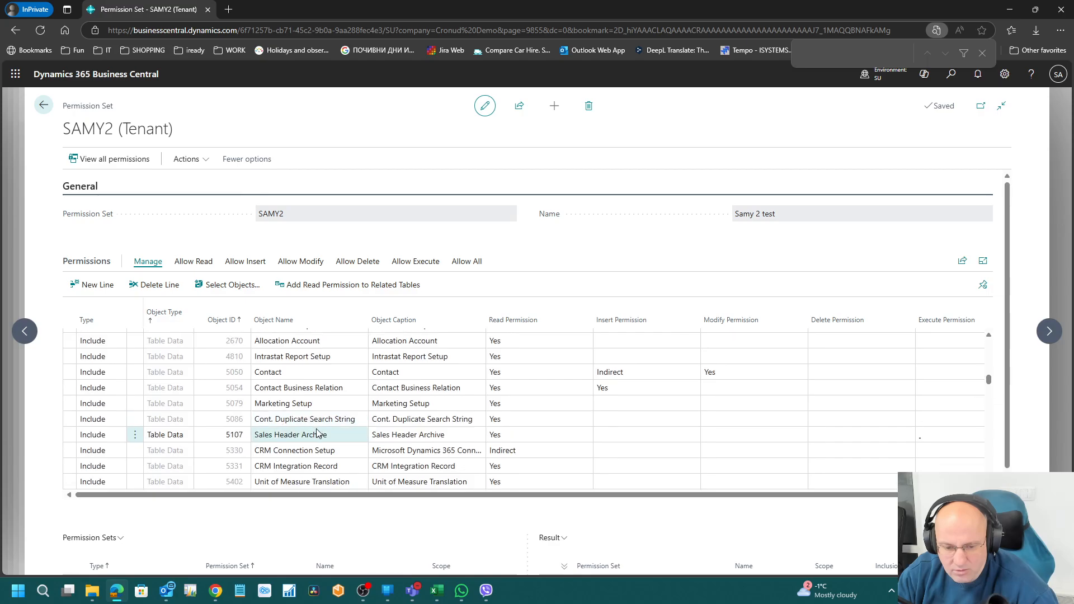
click(898, 422)
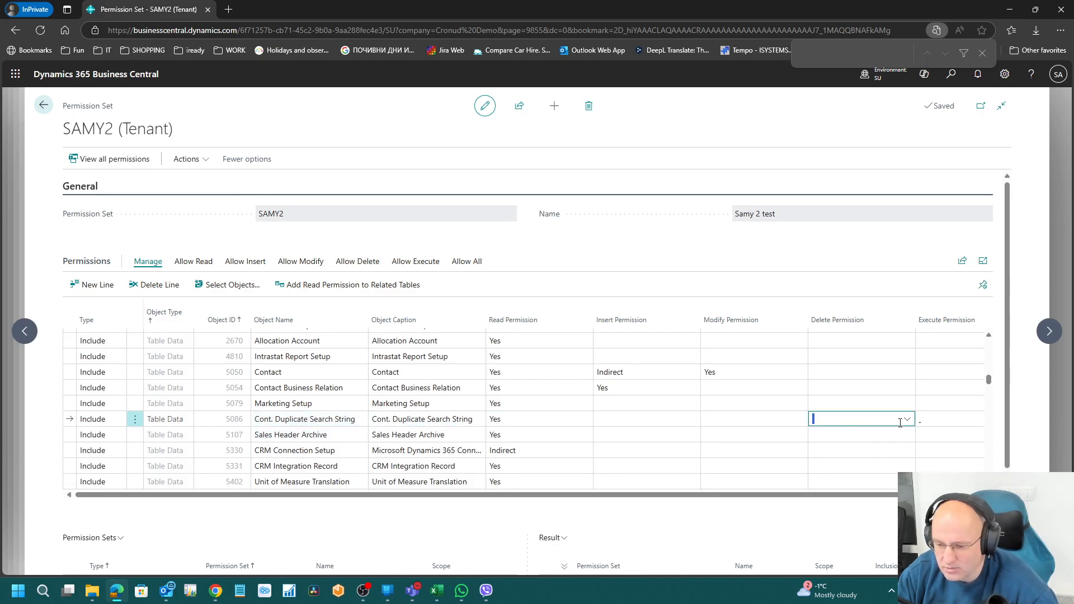
text(Yes)
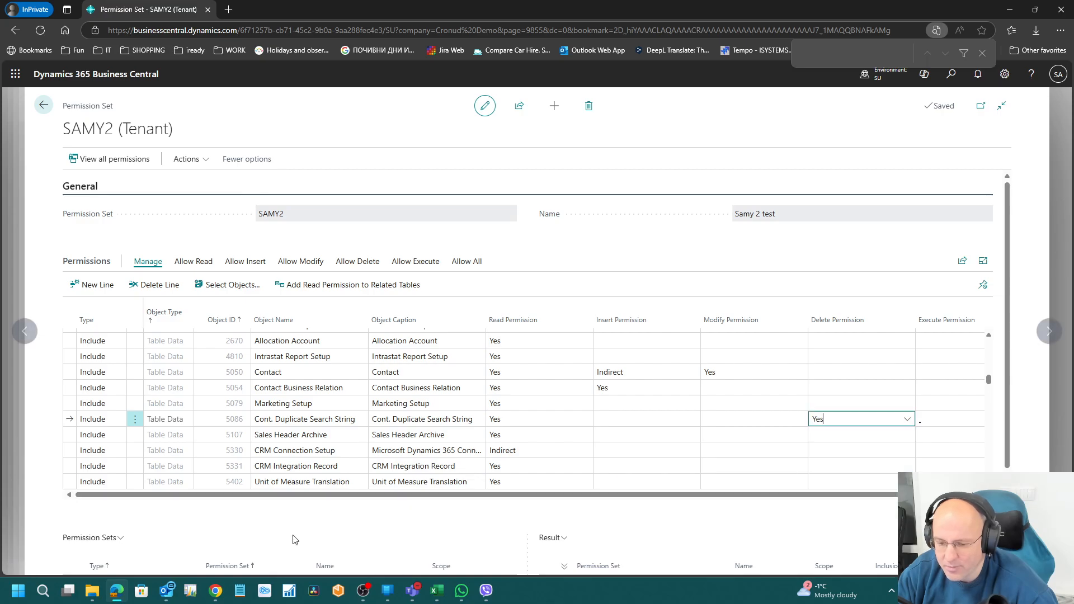
click(297, 387)
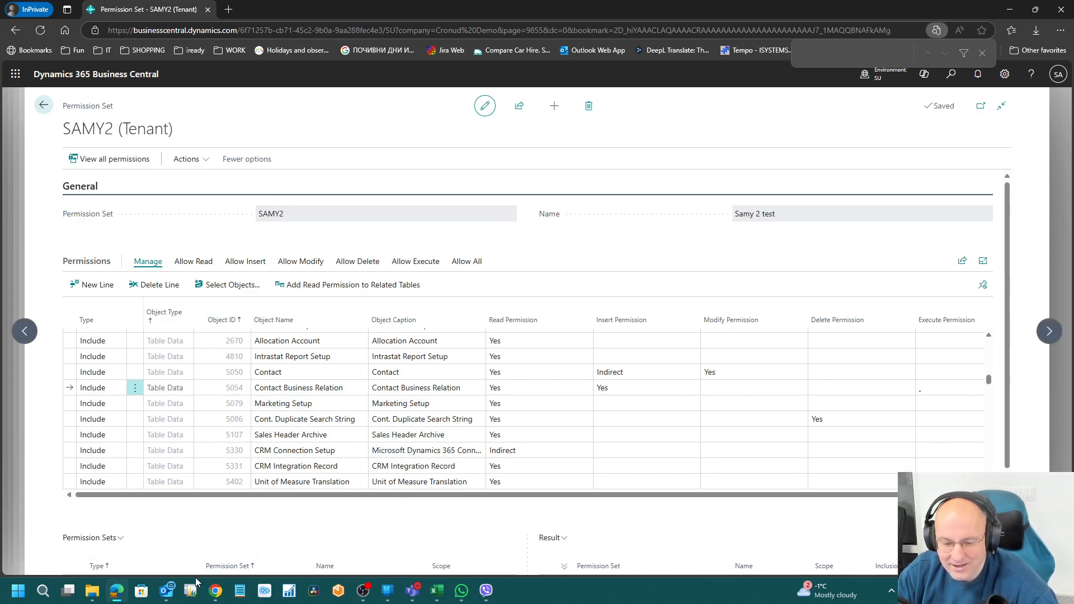
click(213, 590)
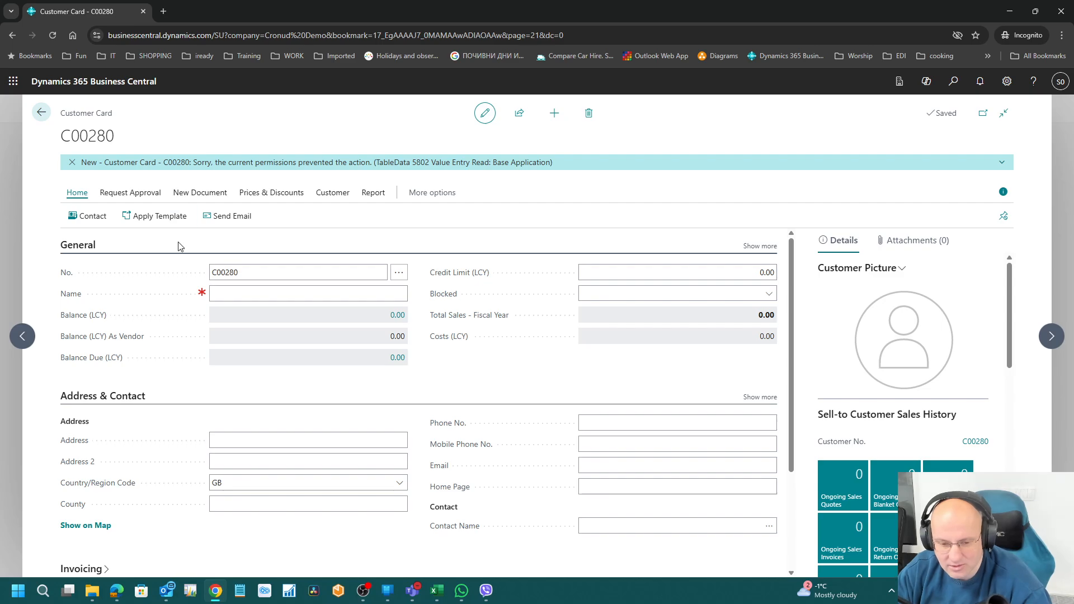
Step: Try renaming customer C00280 to 'sdfg', hit the permission error, and discard the change
click(269, 294)
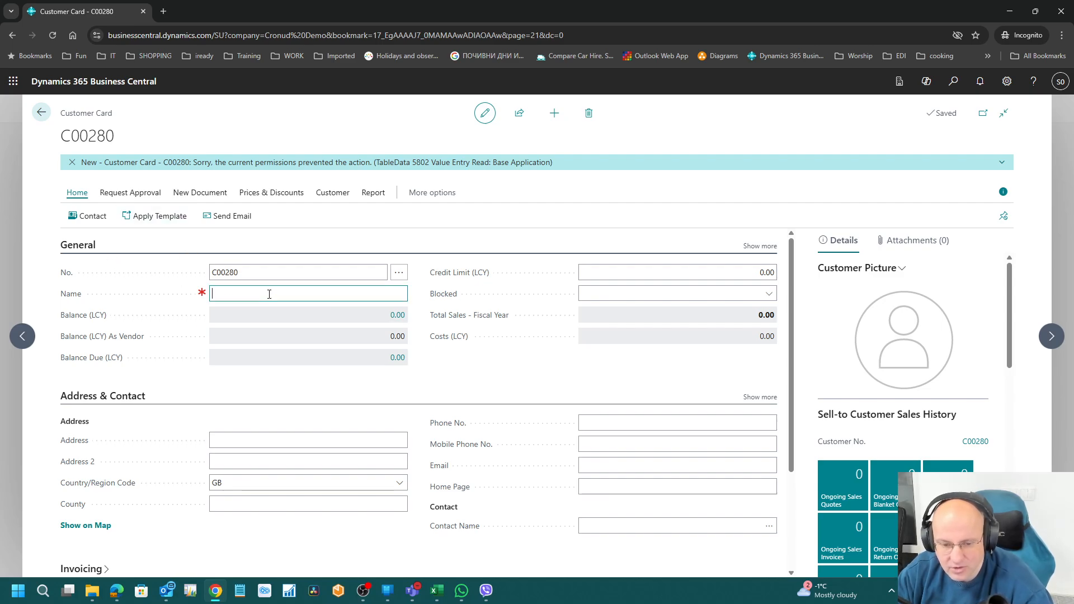
text(sdfg)
key(Tab)
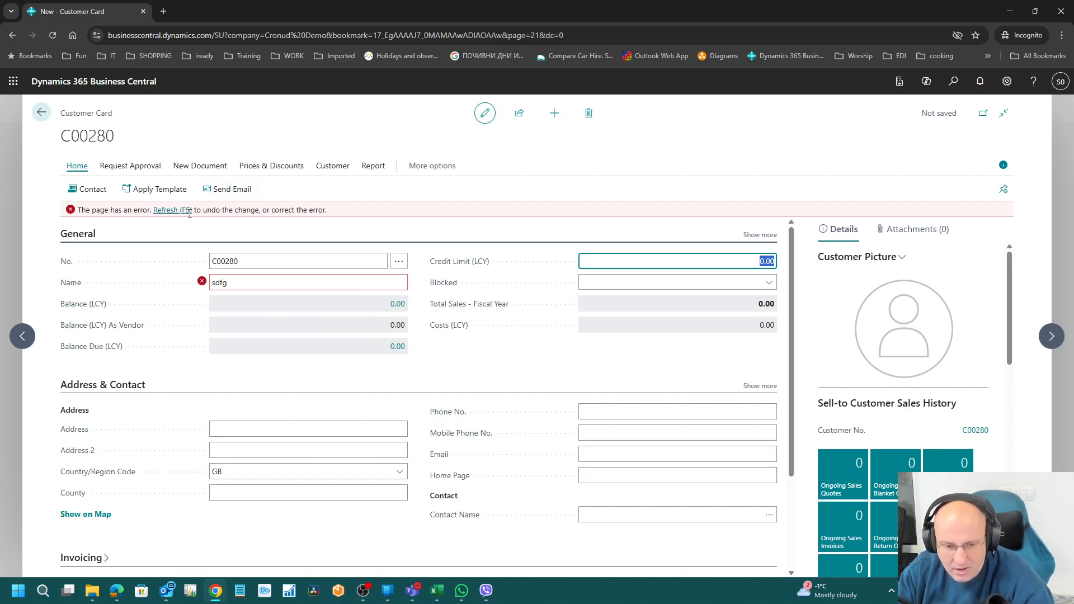
click(41, 112)
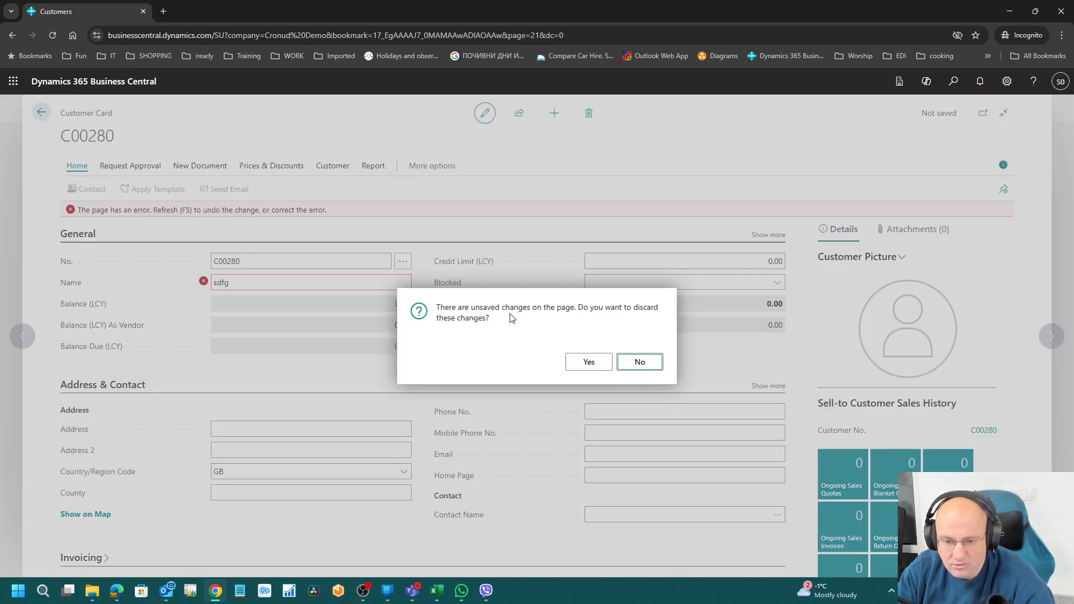
click(588, 363)
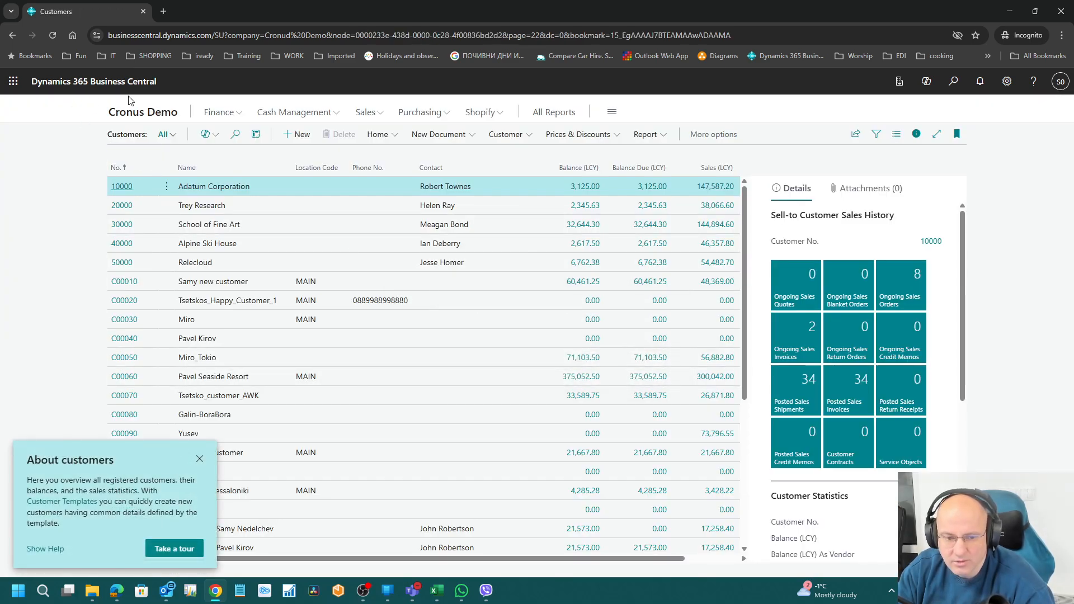
click(52, 38)
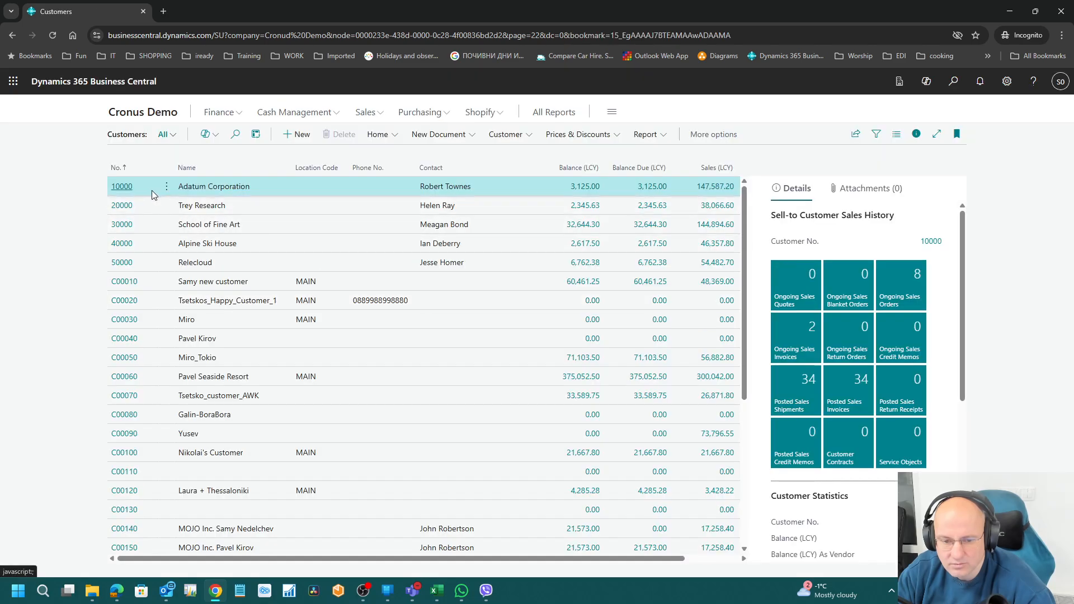
Step: Try renaming customer C00270 to '3456', get the Contact Duplicate error, and discard it
scroll(235, 442, down, 4)
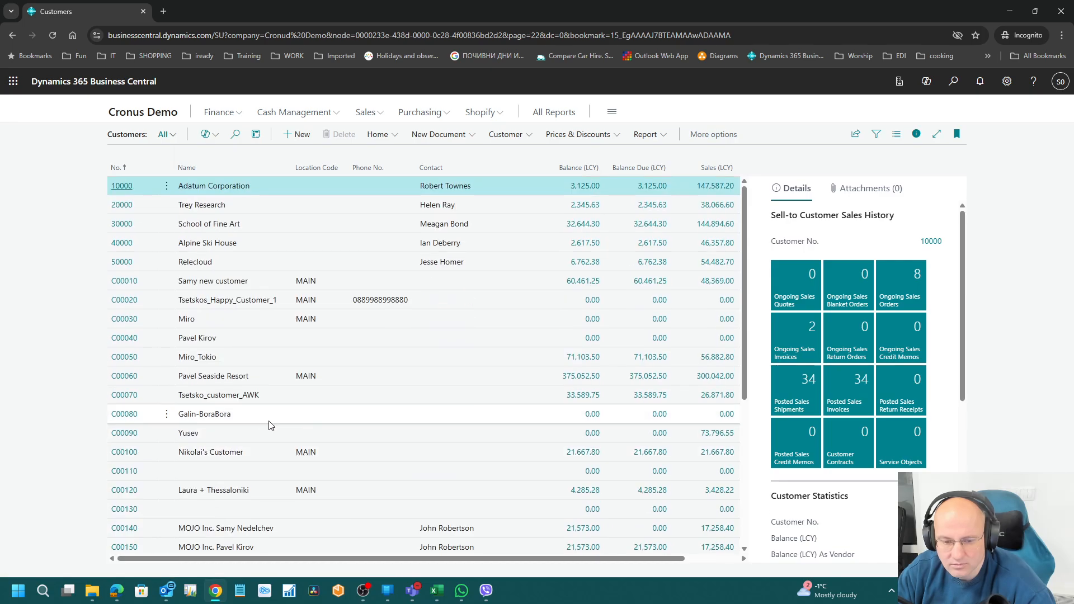
click(125, 523)
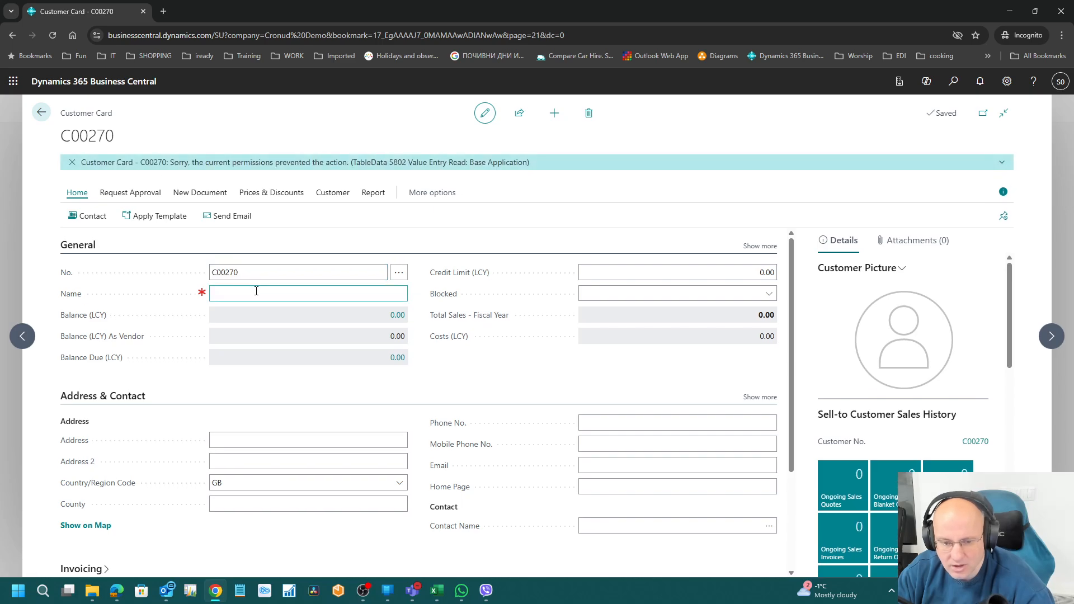
click(257, 291)
text(3456)
key(Tab)
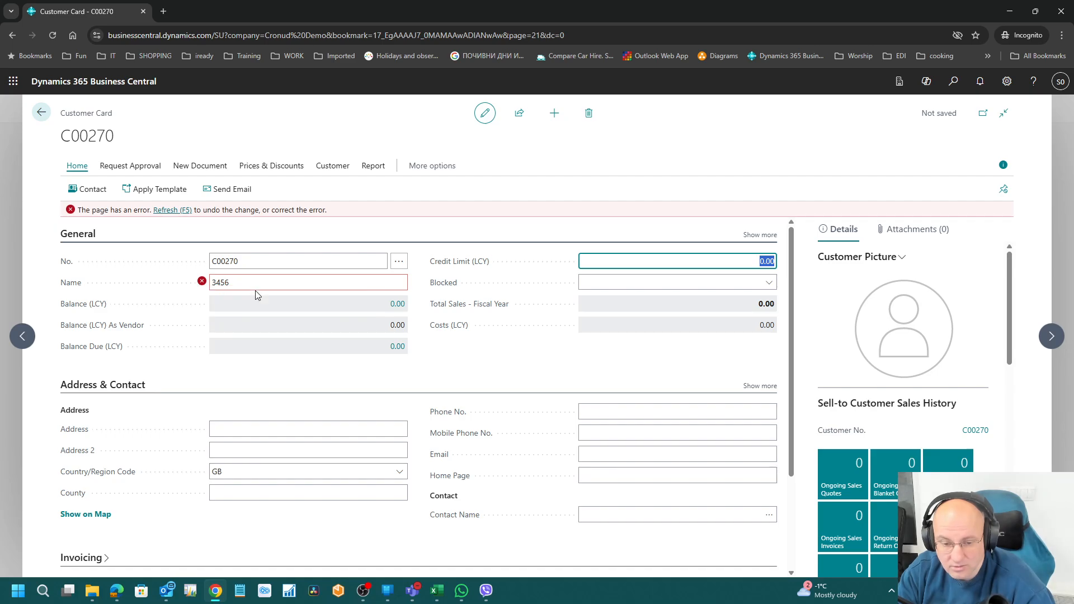
mouse_move(202, 282)
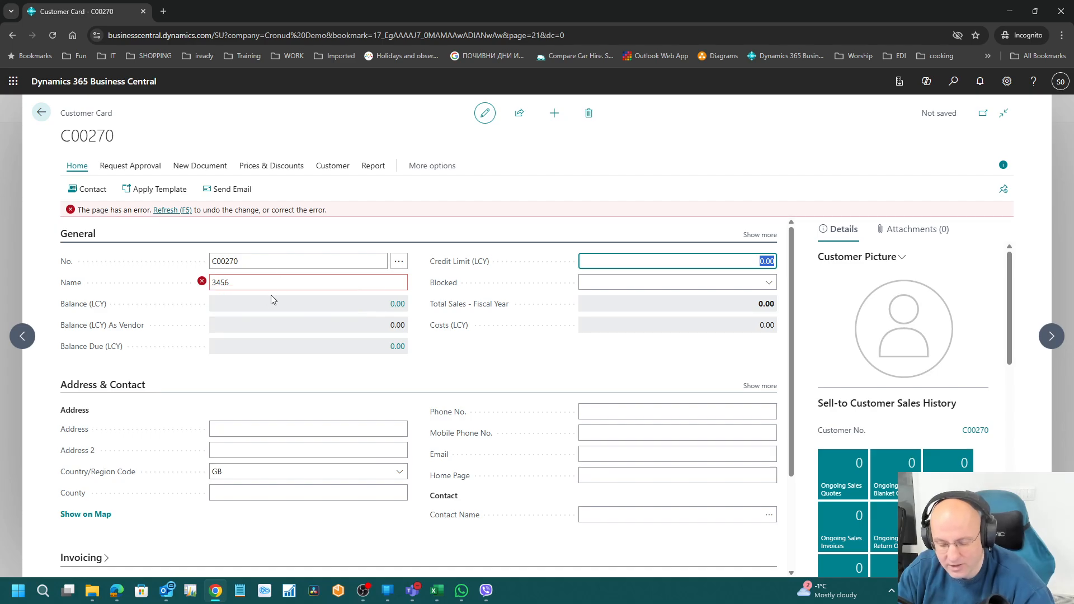
key(F5)
click(588, 362)
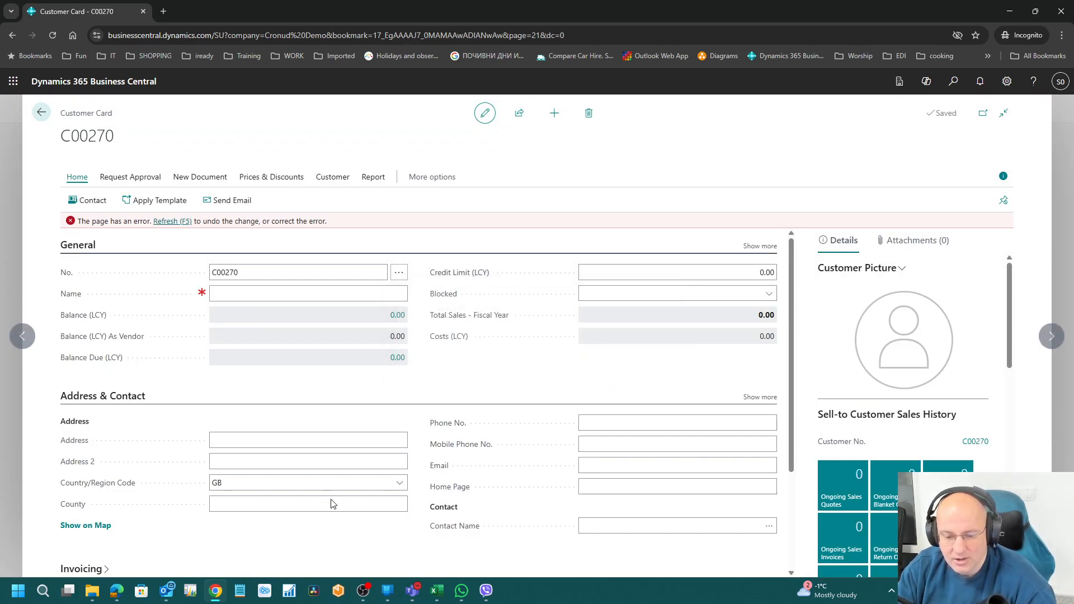
click(124, 592)
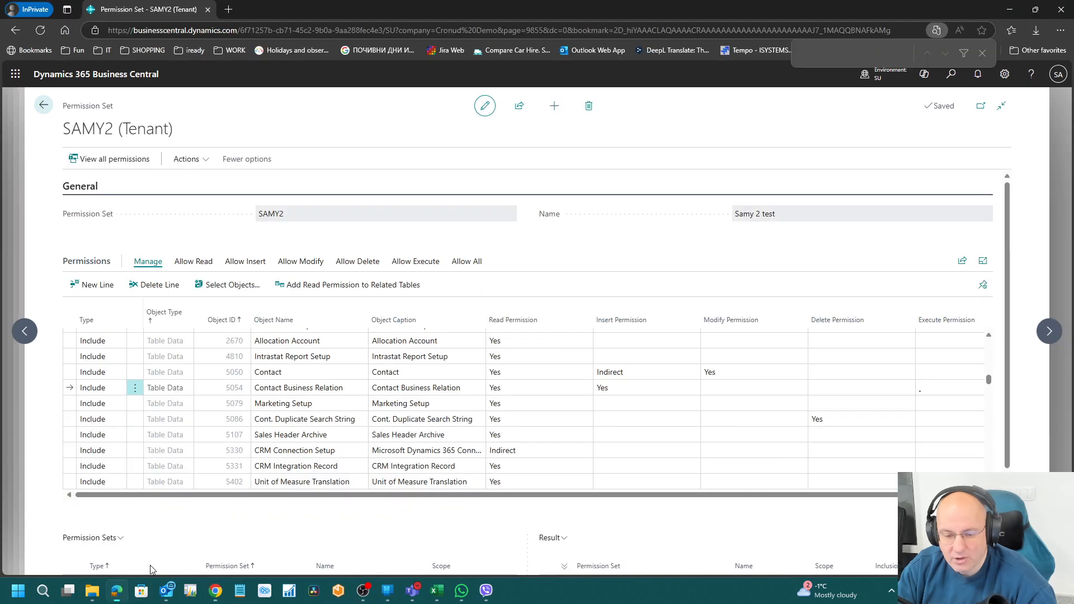
Step: Add a SAMY2 line for Contact Duplicate (table 5085) with Delete permission set to Yes
click(304, 420)
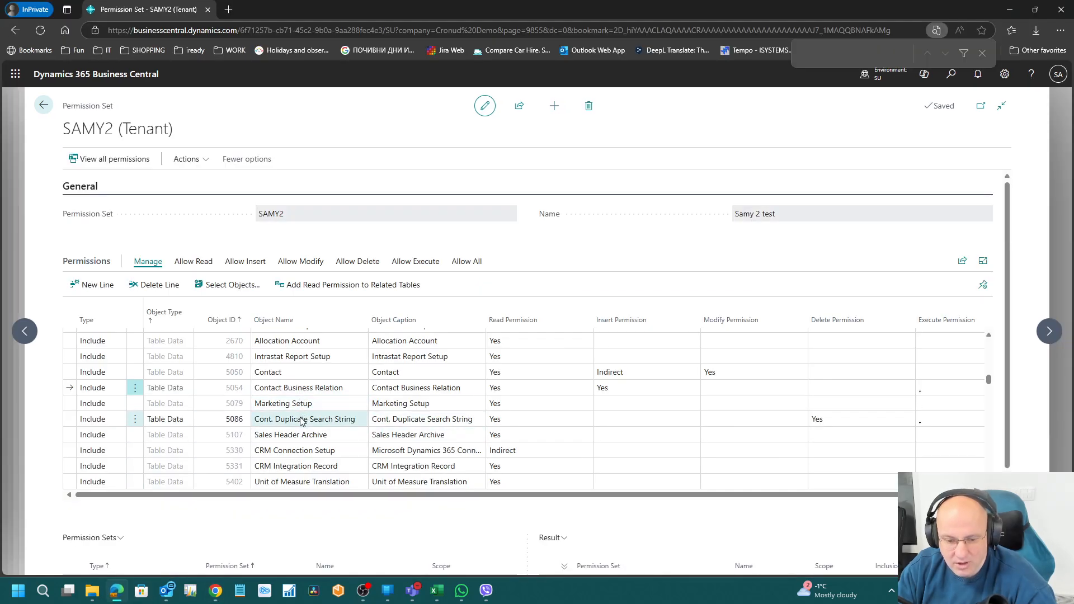
click(95, 284)
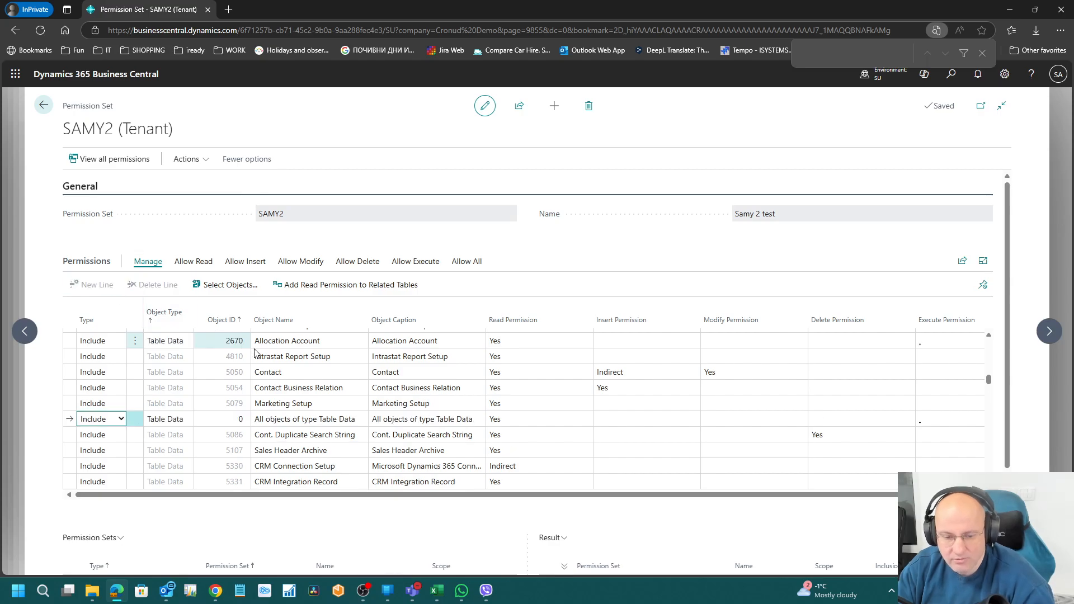
click(221, 419)
text(5086)
key(BackSpace)
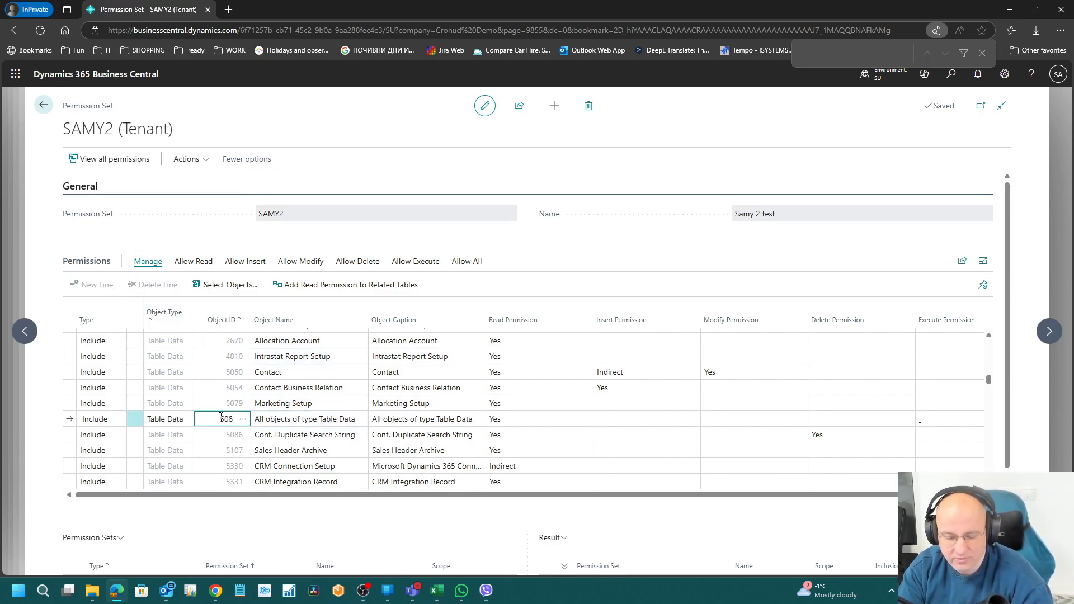
text(5)
key(Tab)
key(Tab)
key(Tab)
key(Tab)
key(Tab)
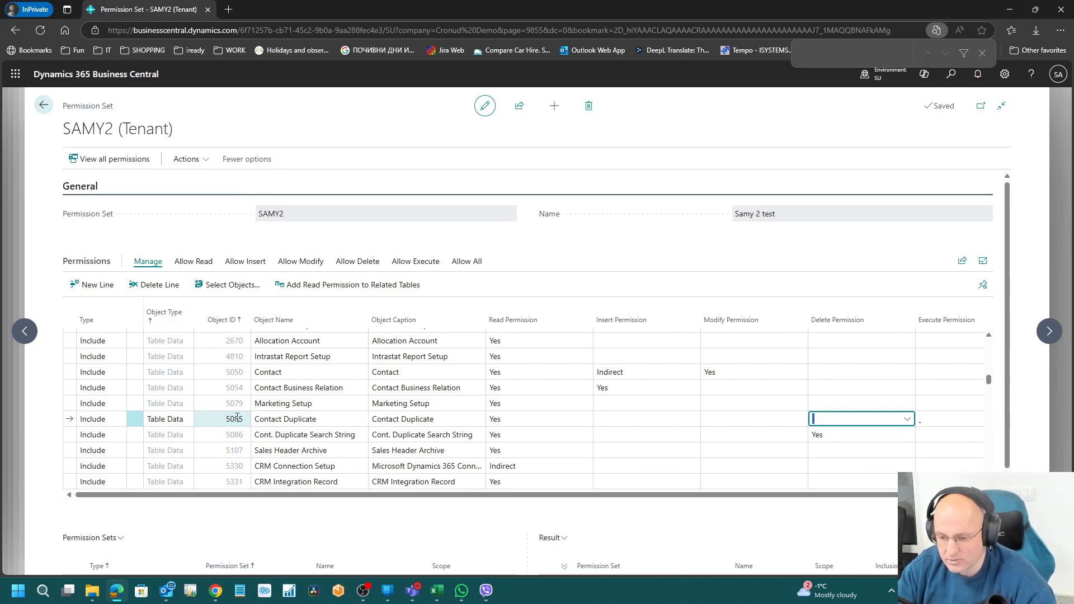
click(907, 419)
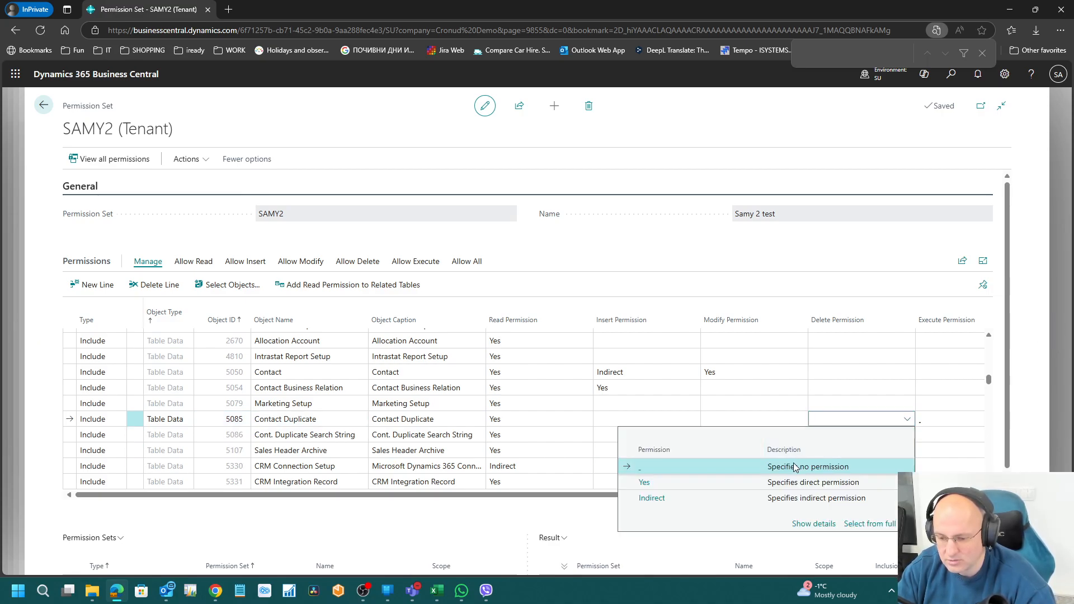
click(649, 482)
click(314, 403)
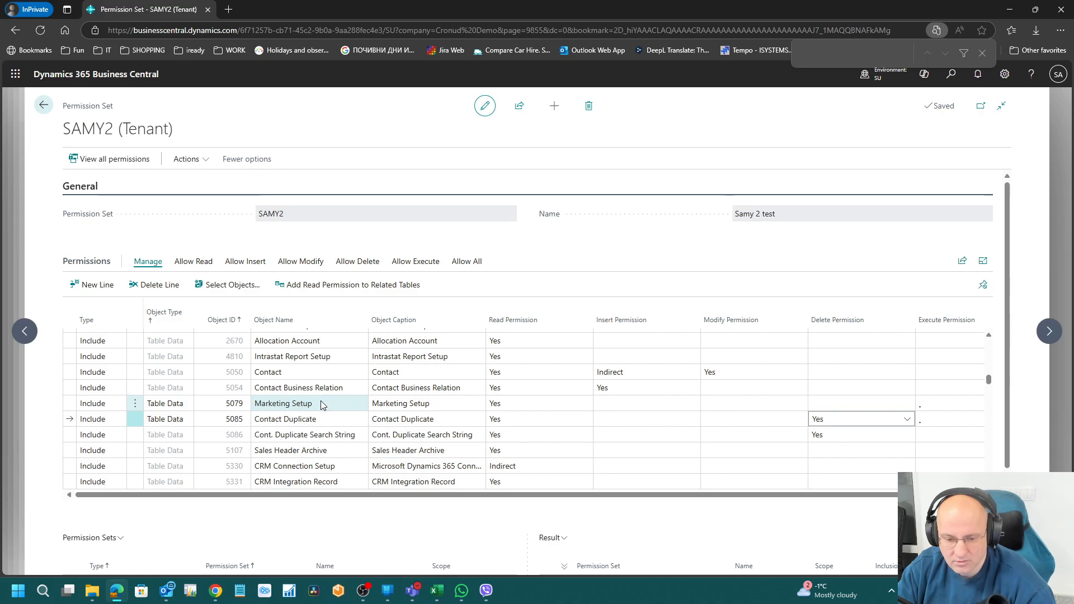
click(221, 595)
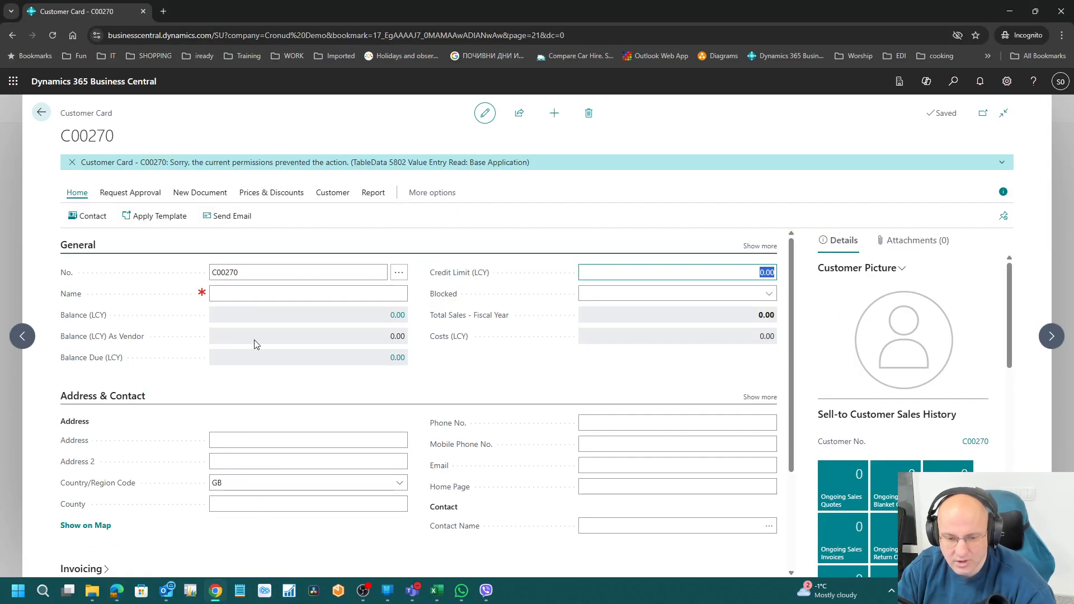
Step: Retype customer C00270's name as '2345', then discard the unsaved change and return to Customers
click(259, 293)
text(2345)
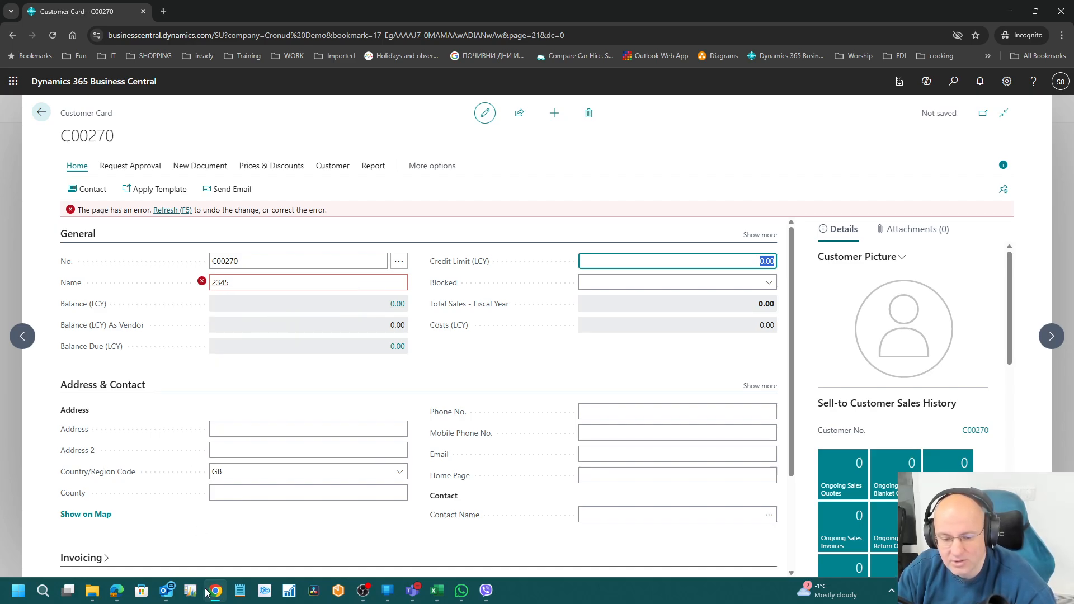
click(116, 590)
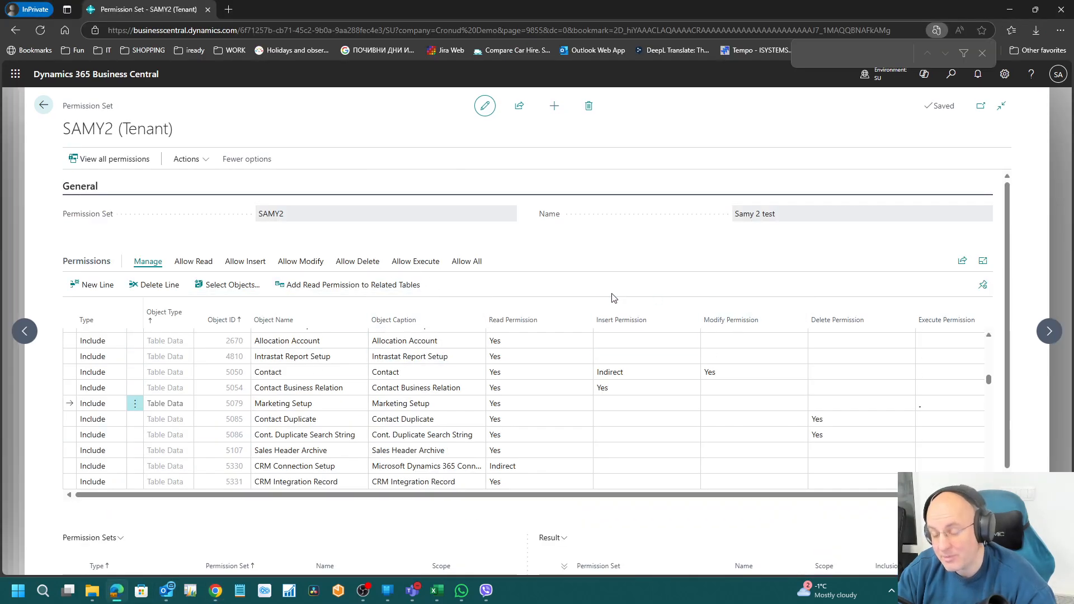
click(215, 590)
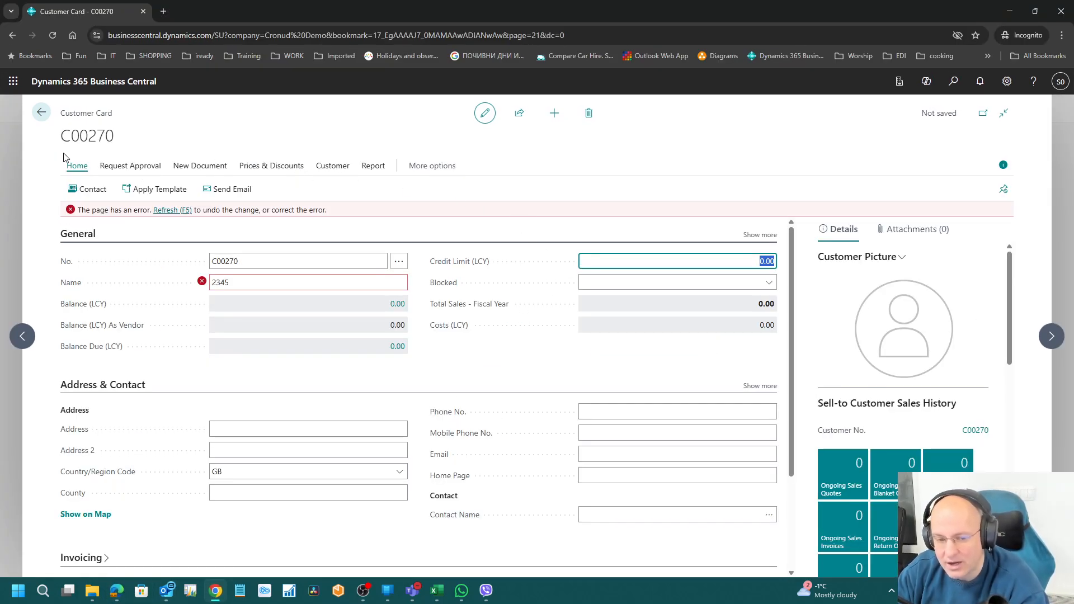
click(41, 113)
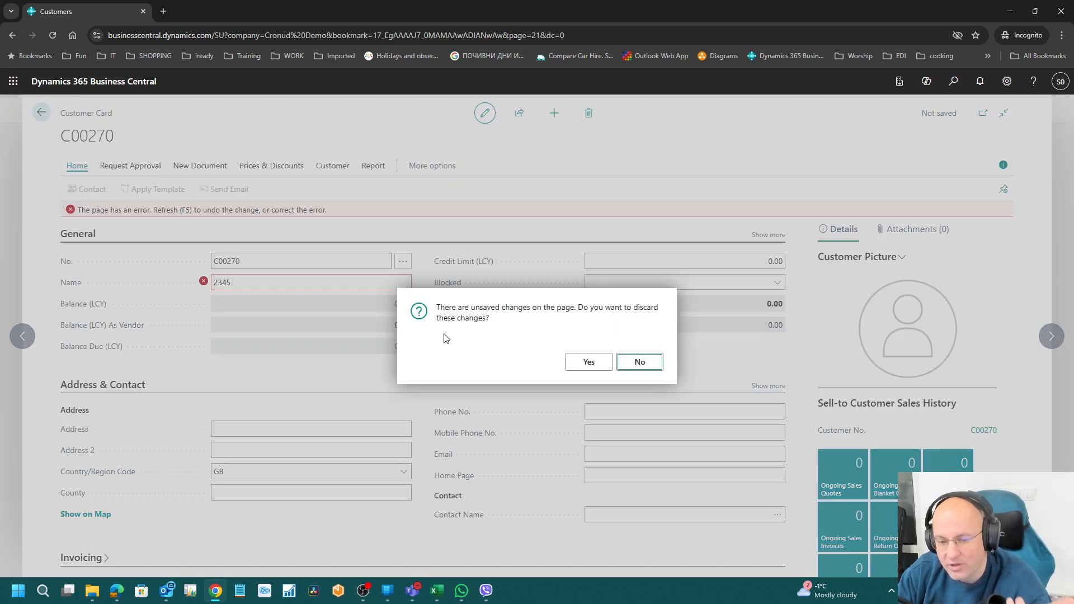
click(594, 364)
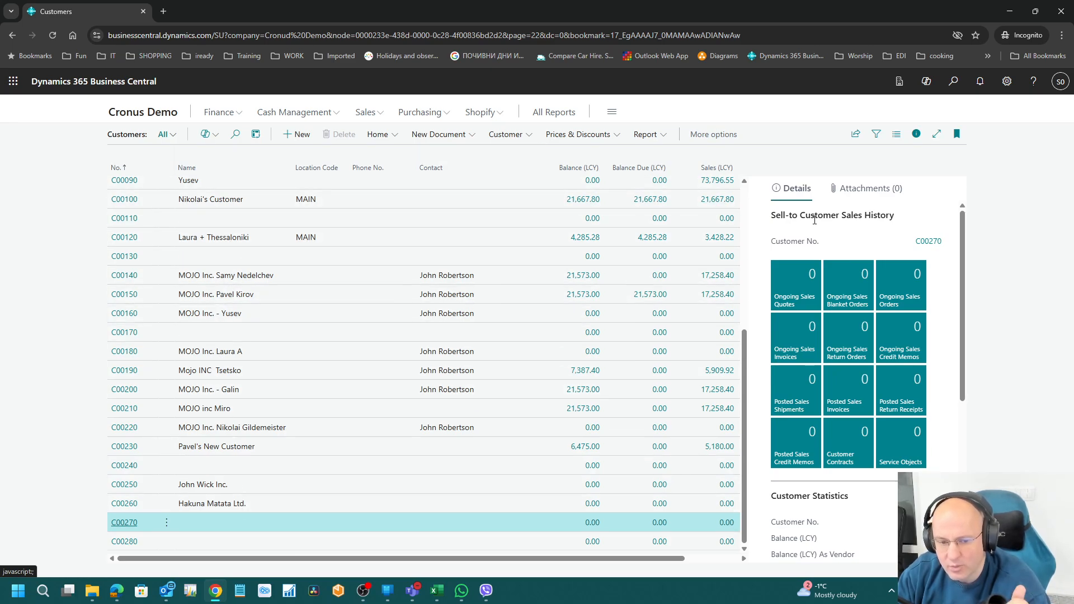
click(953, 83)
text(pe)
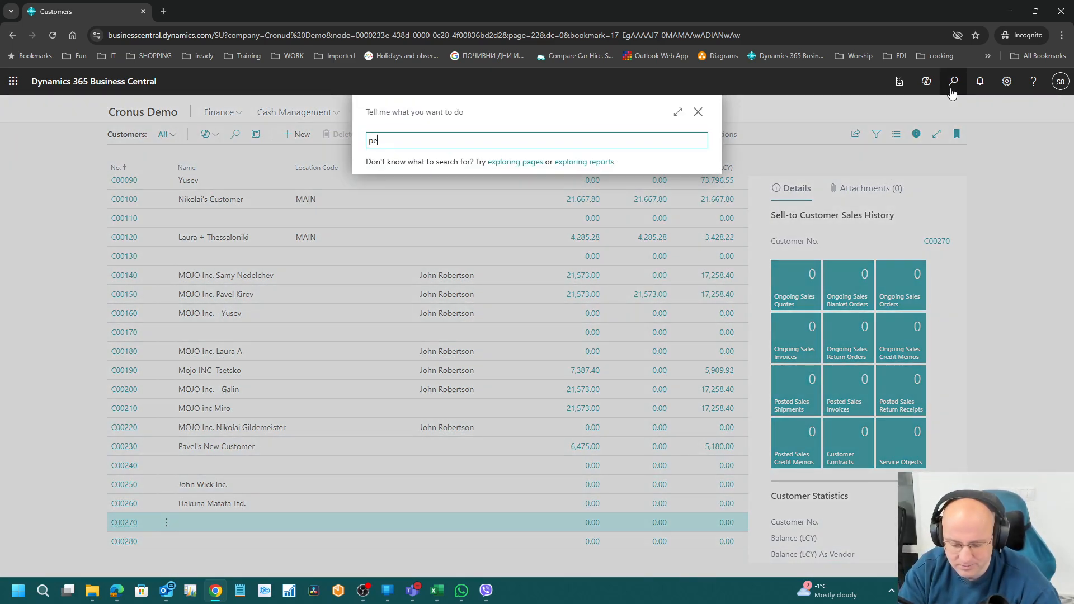
text(rm set)
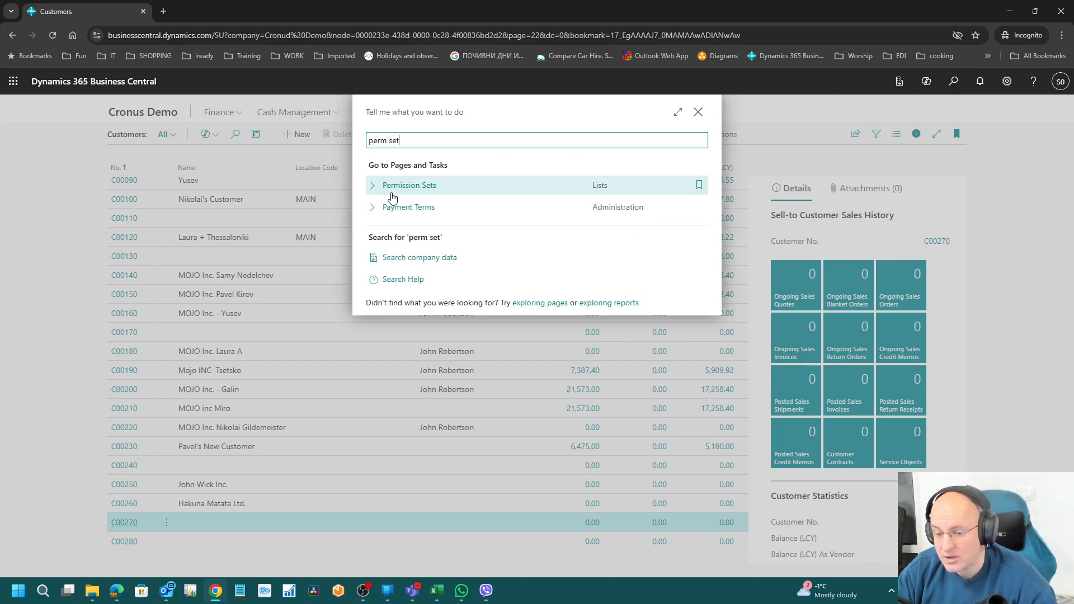
click(407, 192)
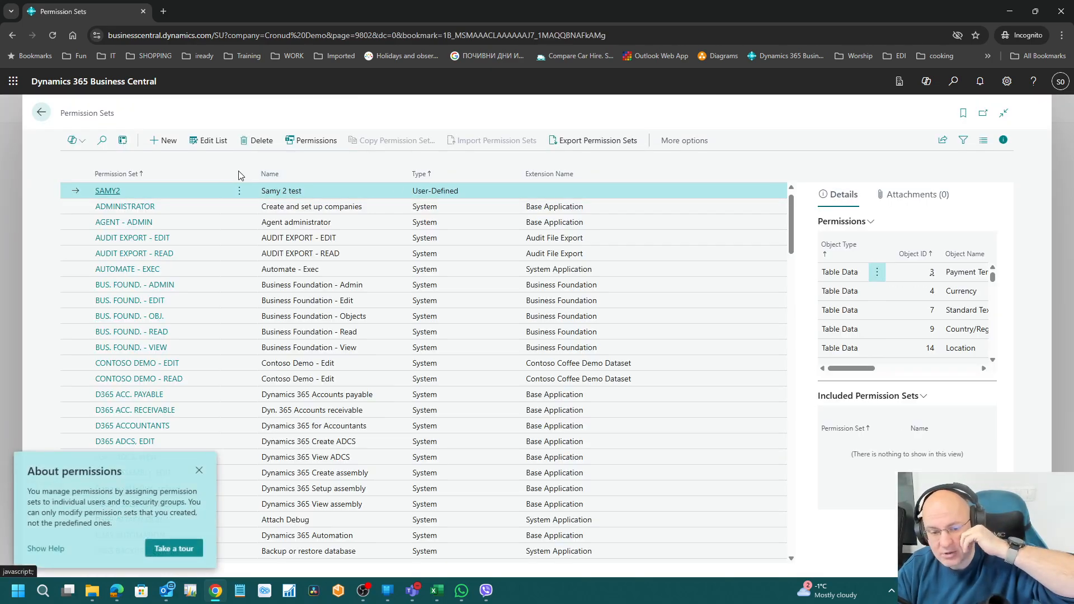
click(107, 191)
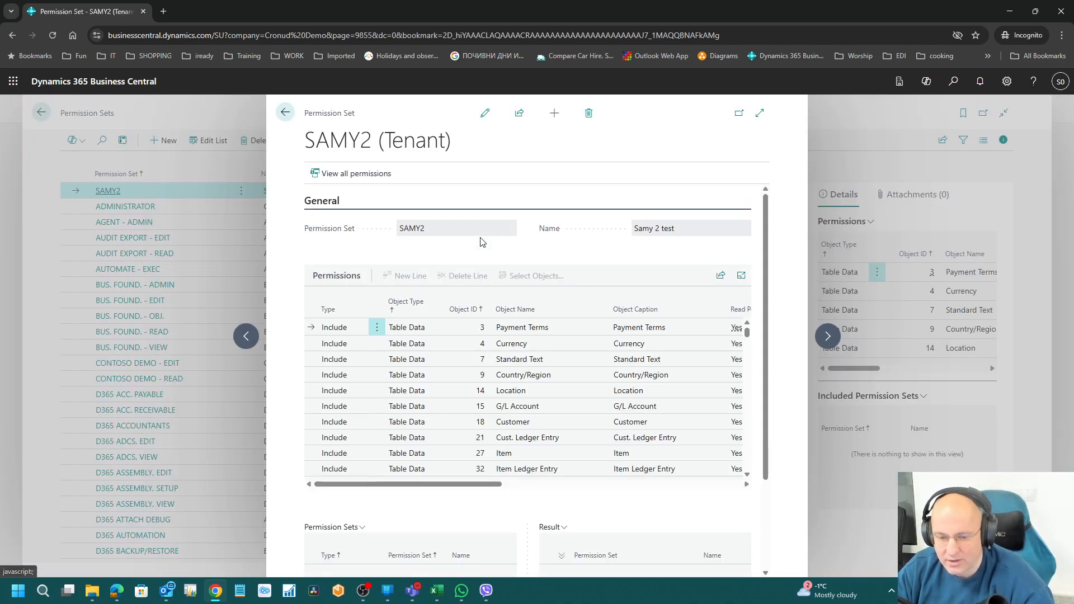
click(485, 114)
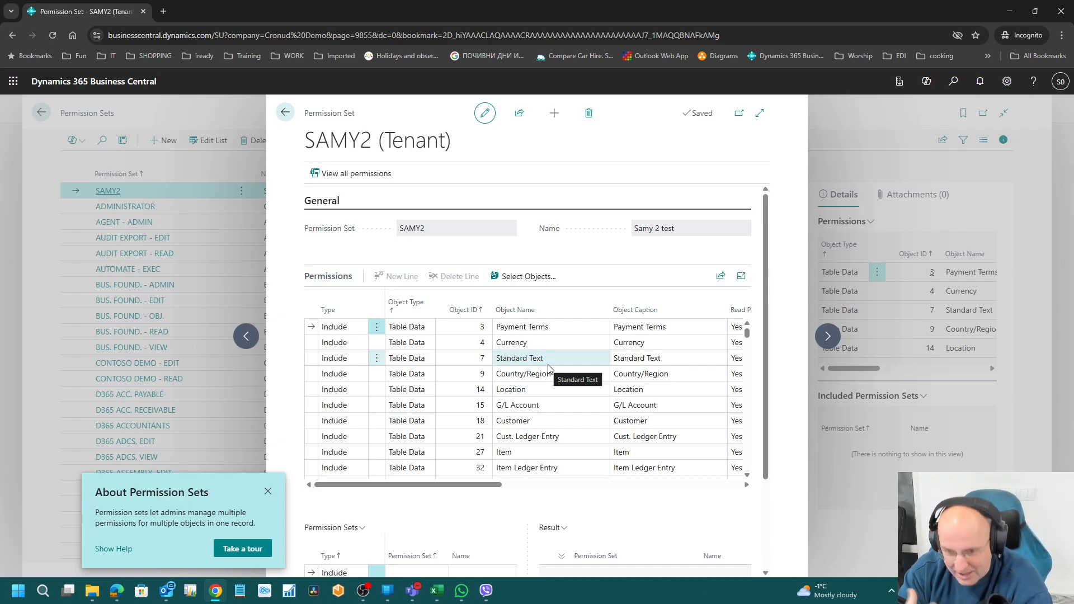
click(761, 113)
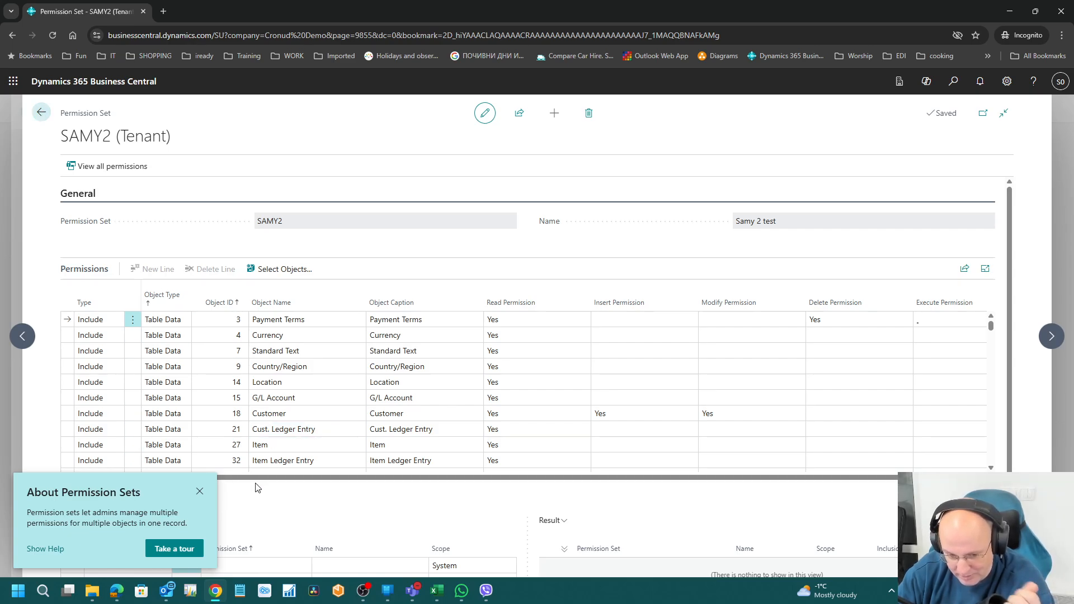
click(200, 492)
scroll(305, 529, down, 2)
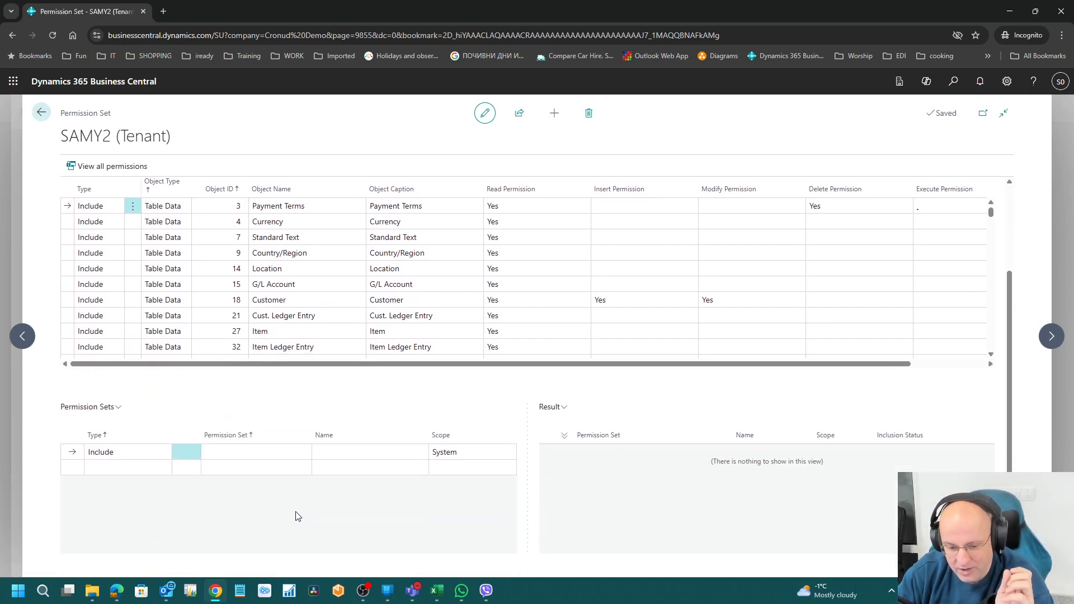
click(43, 113)
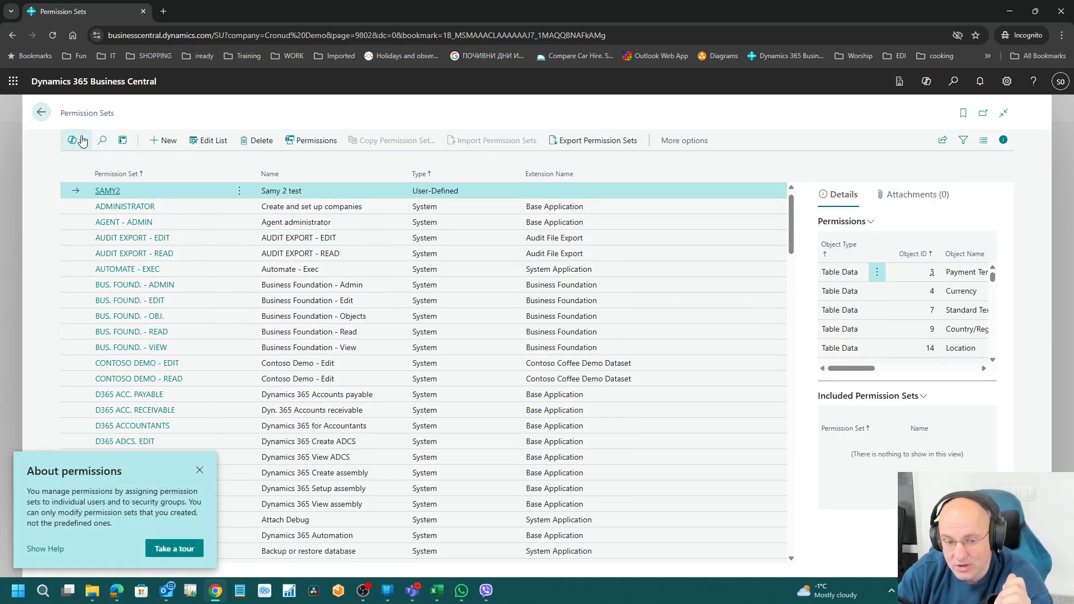
click(43, 113)
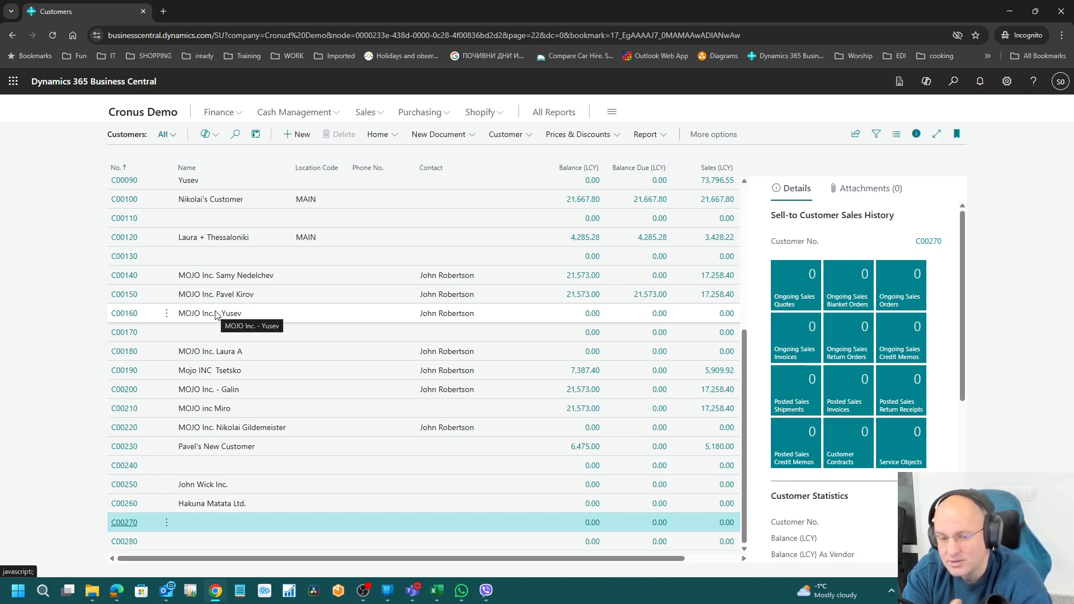
Step: Find Permission Sets via 'perm set' and view the permissions in BUS. FOUND. - ADMIN
click(953, 82)
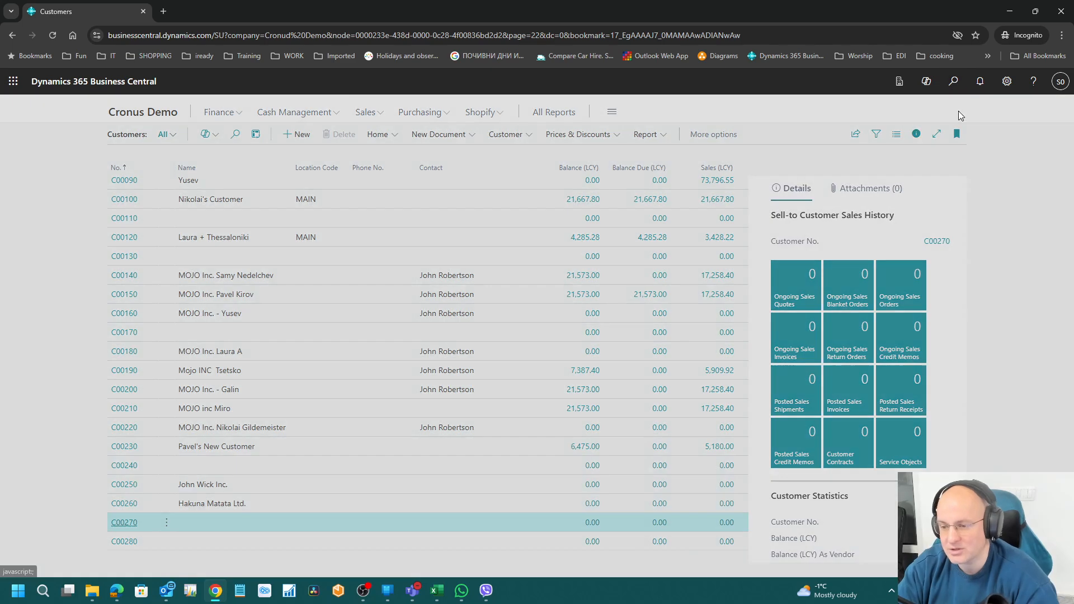
text(perm set)
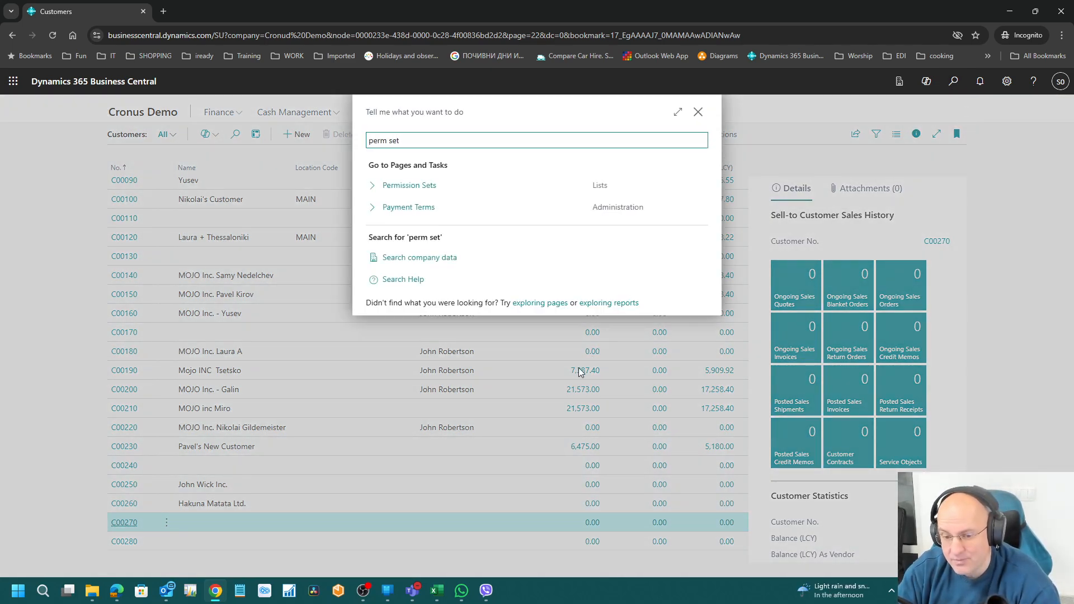
click(419, 193)
click(518, 269)
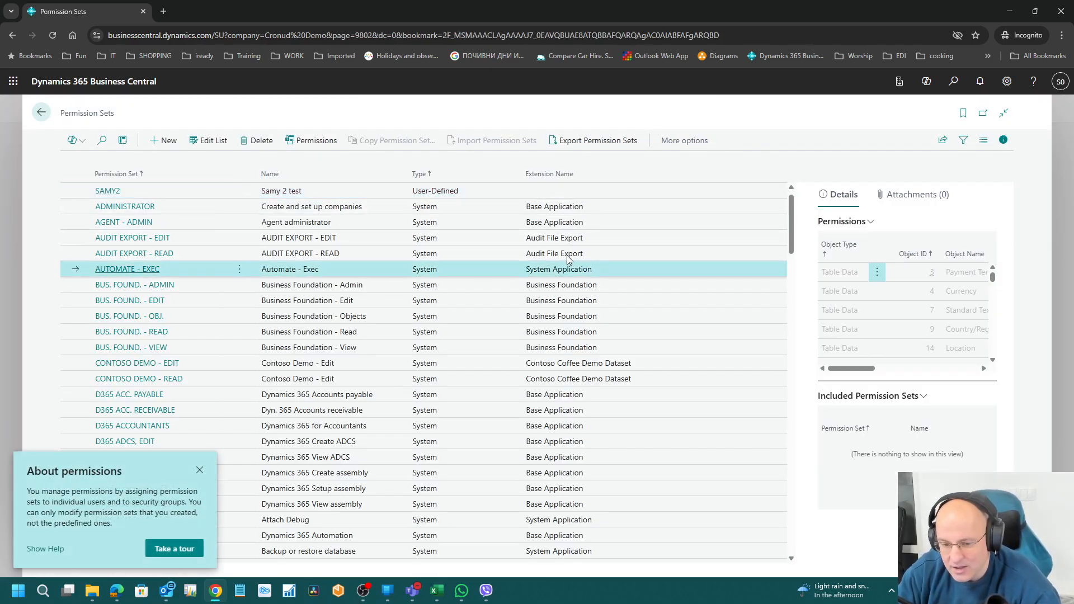
click(318, 283)
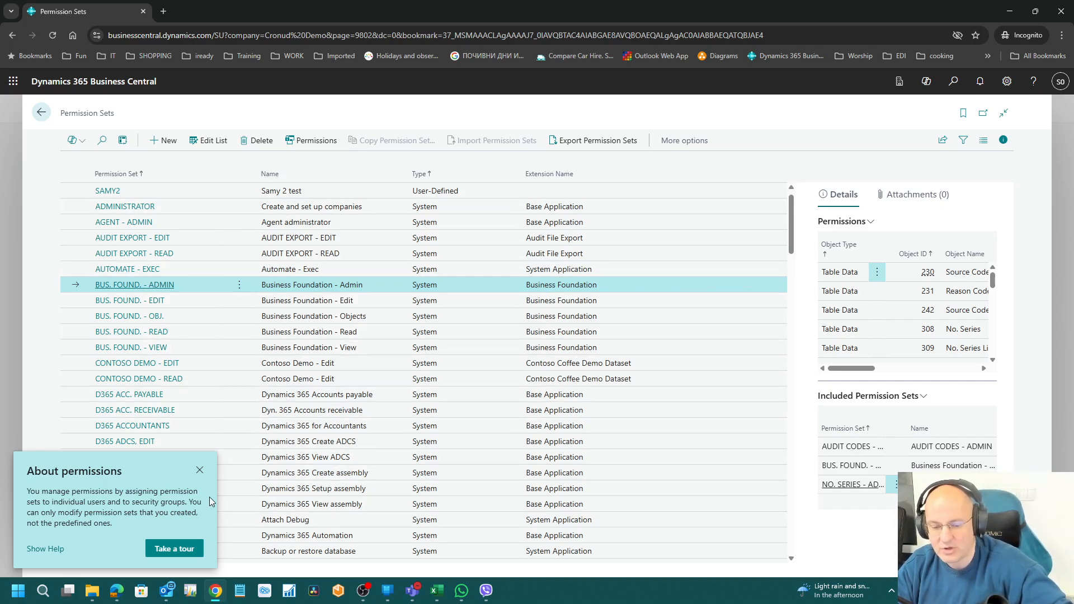
click(201, 470)
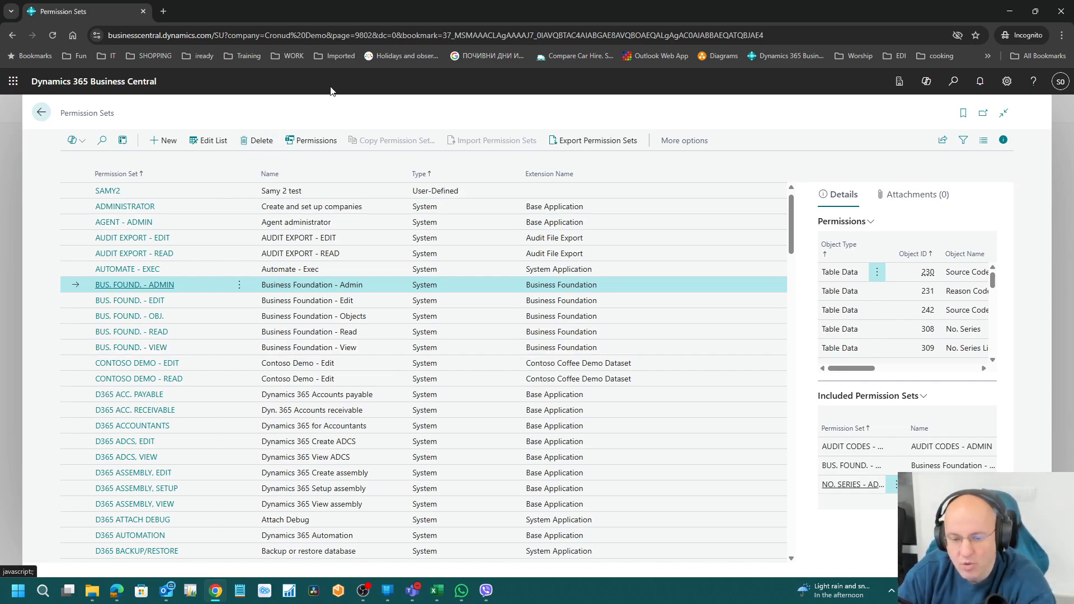
Step: Search 'user', try opening Users, and acknowledge the My Notifications permission error
click(955, 83)
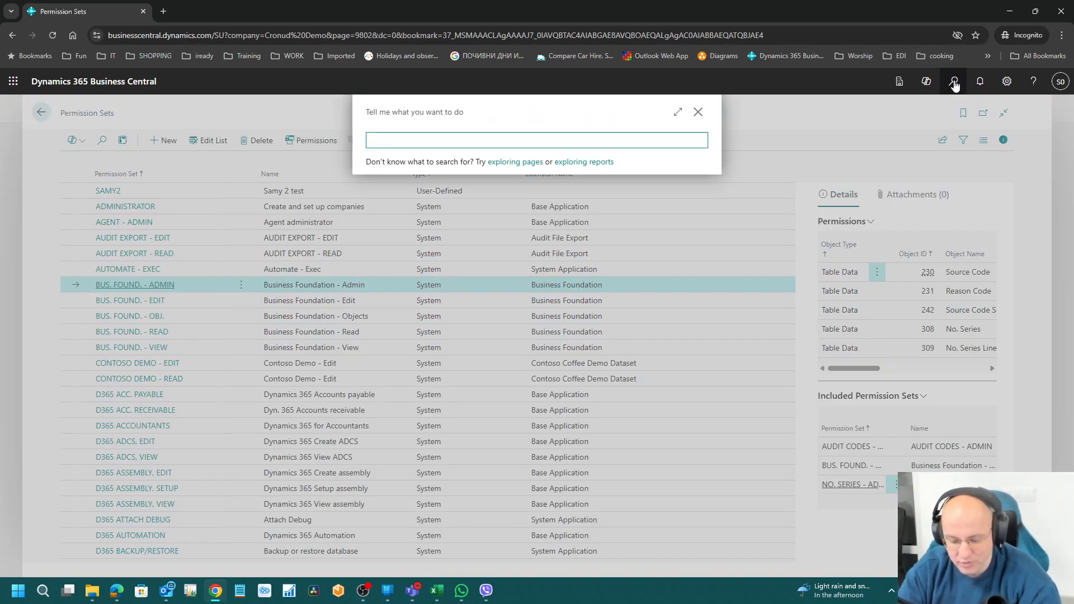
text(user)
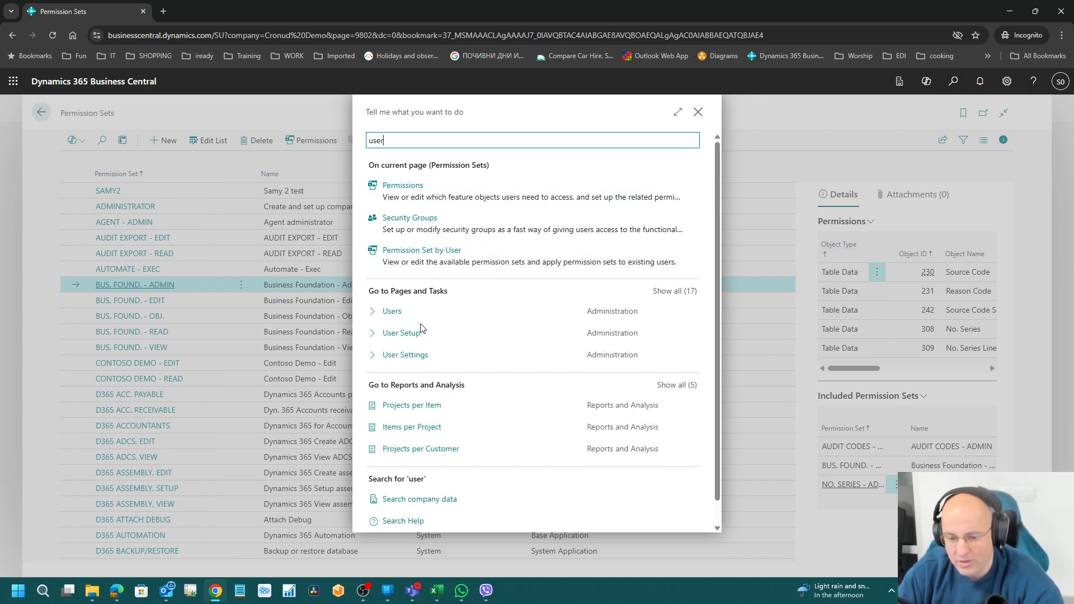
click(470, 311)
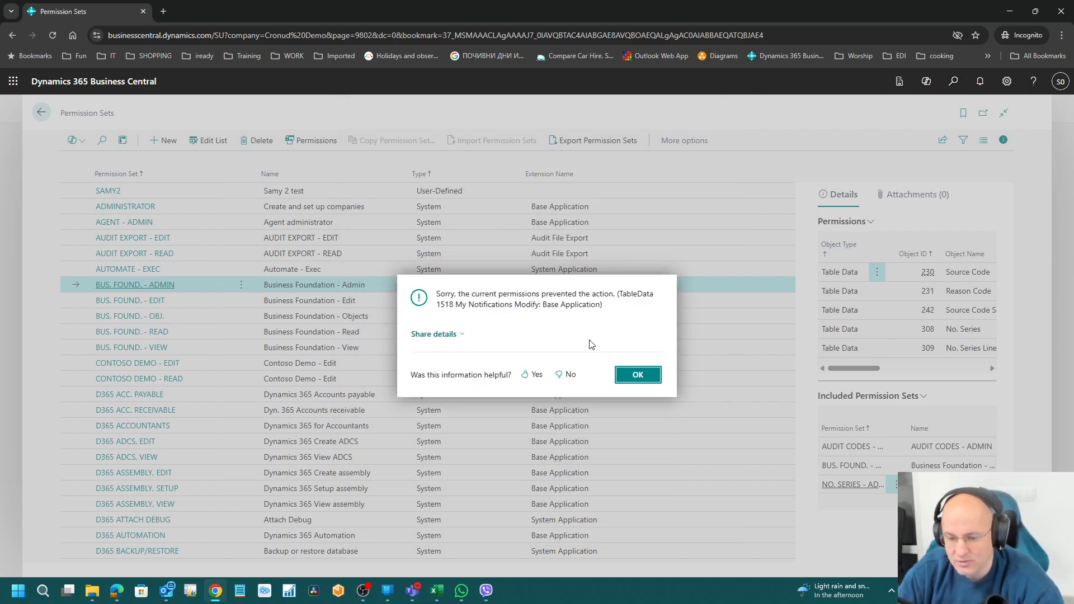
click(649, 375)
click(117, 590)
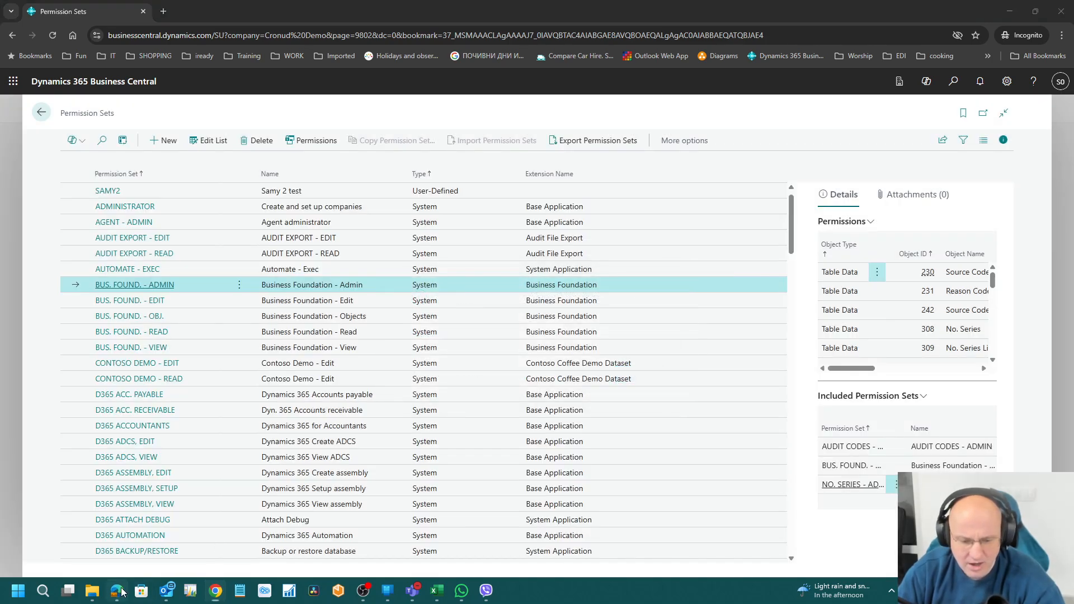
Step: Open User Setup via 'usert se' and review the users' setup rows and fields on a full page
click(952, 76)
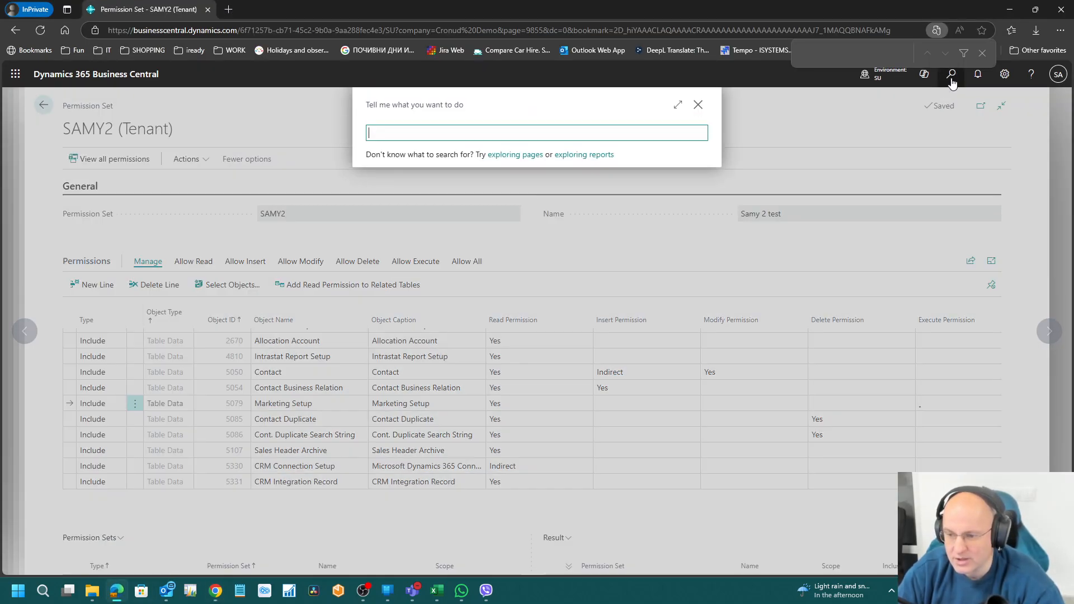
text(usert se)
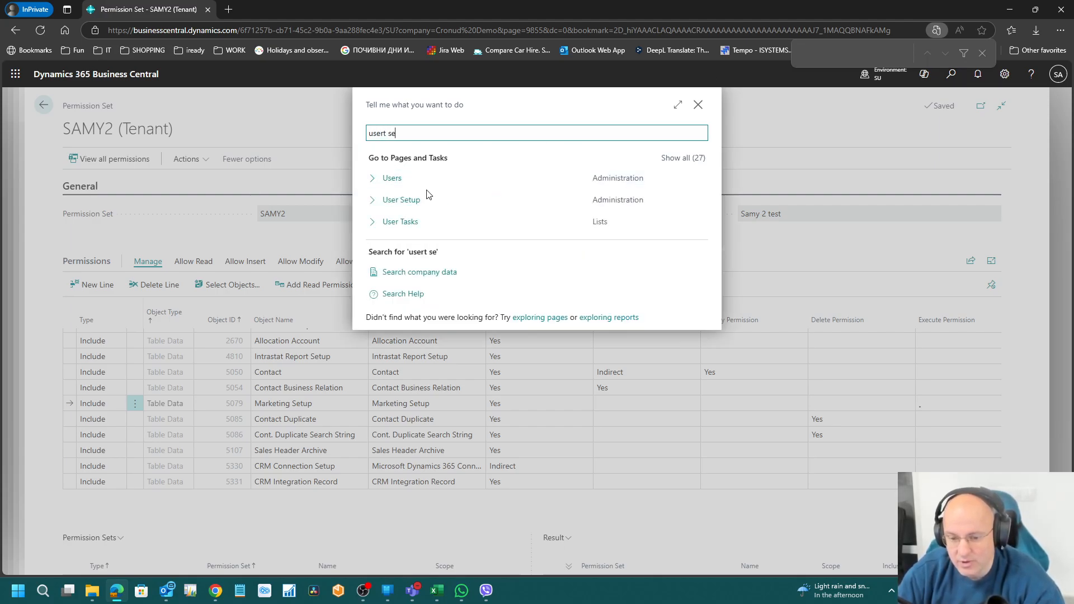
click(404, 203)
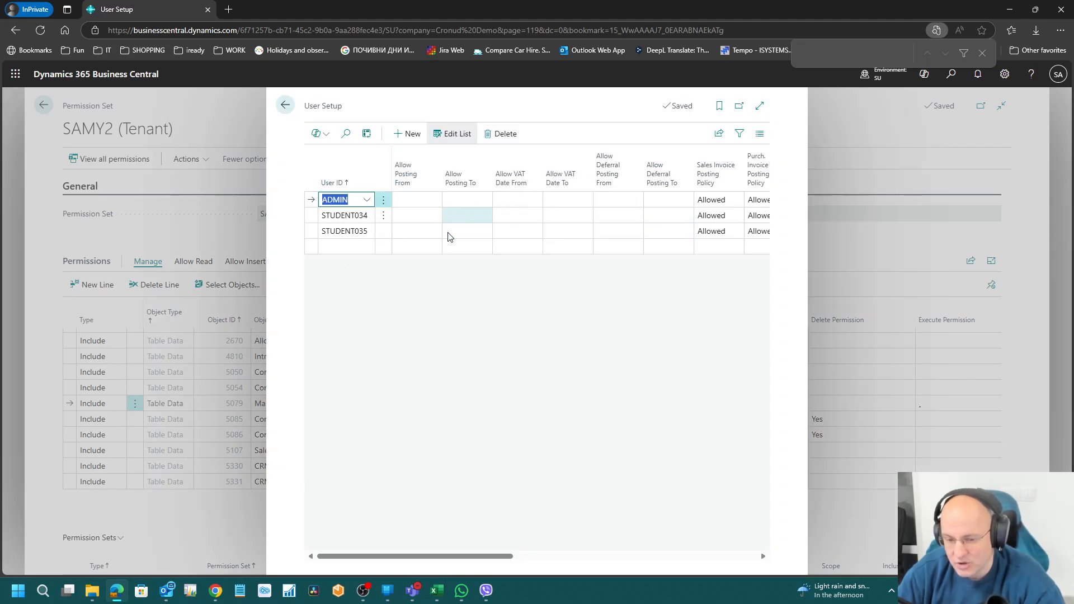
click(347, 219)
click(348, 230)
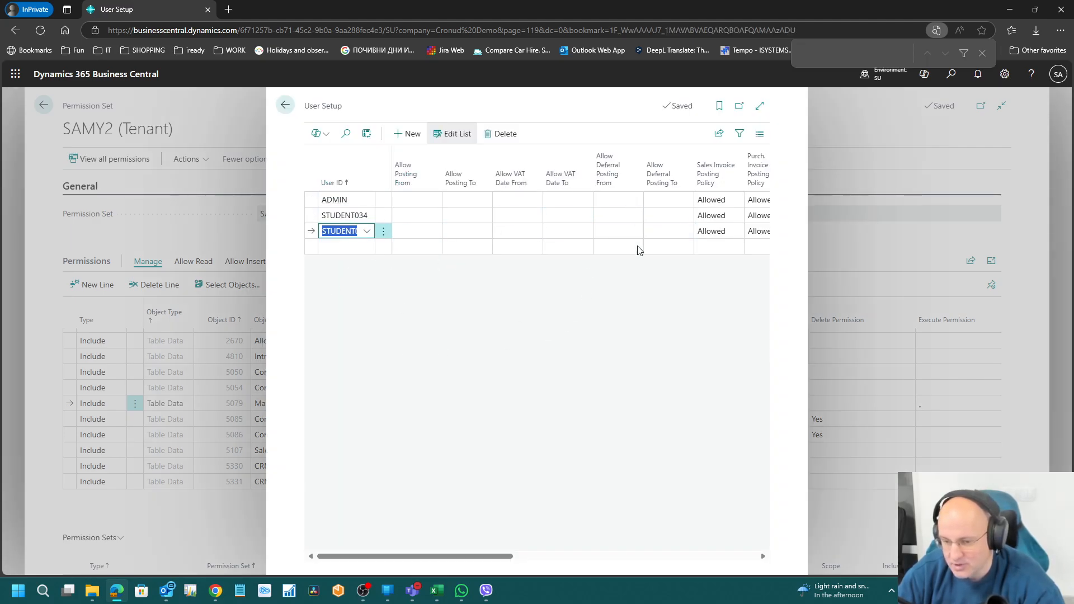
click(760, 106)
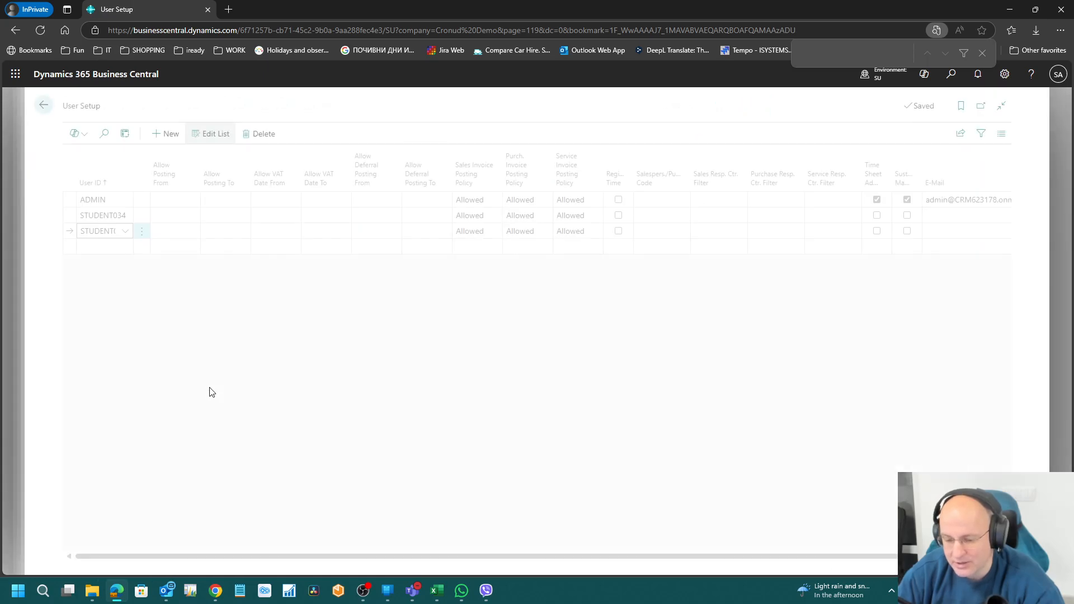
click(505, 217)
key(Tab)
key(Tab)
key(Tab)
key(Tab)
key(Tab)
key(Tab)
key(Tab)
key(Tab)
key(Tab)
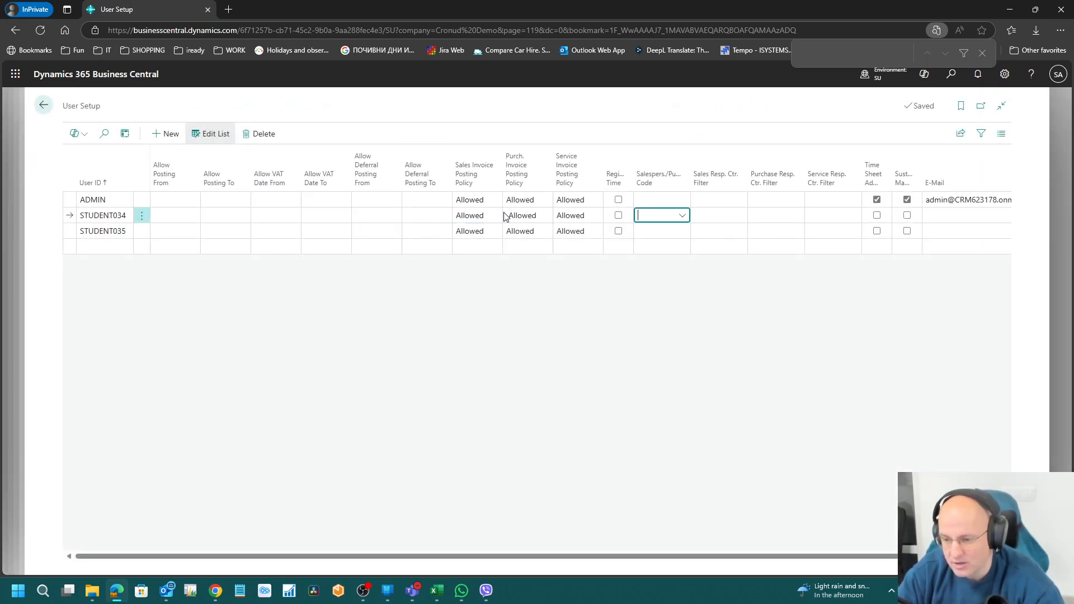
key(Tab)
key(shift+Tab)
key(shift+Tab)
key(shift+Tab)
key(shift+Tab)
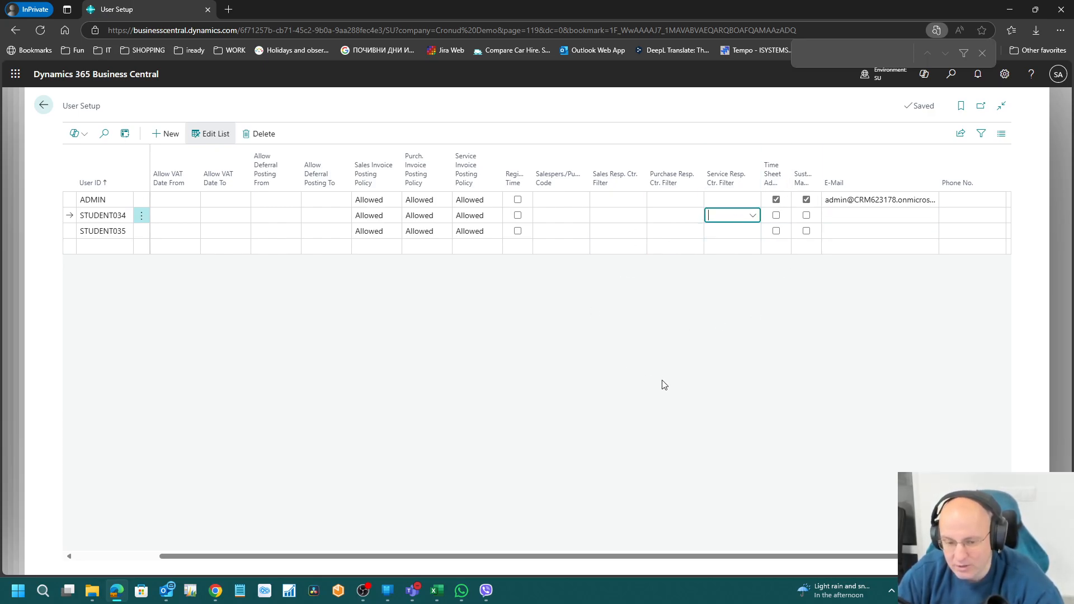
mouse_move(602, 186)
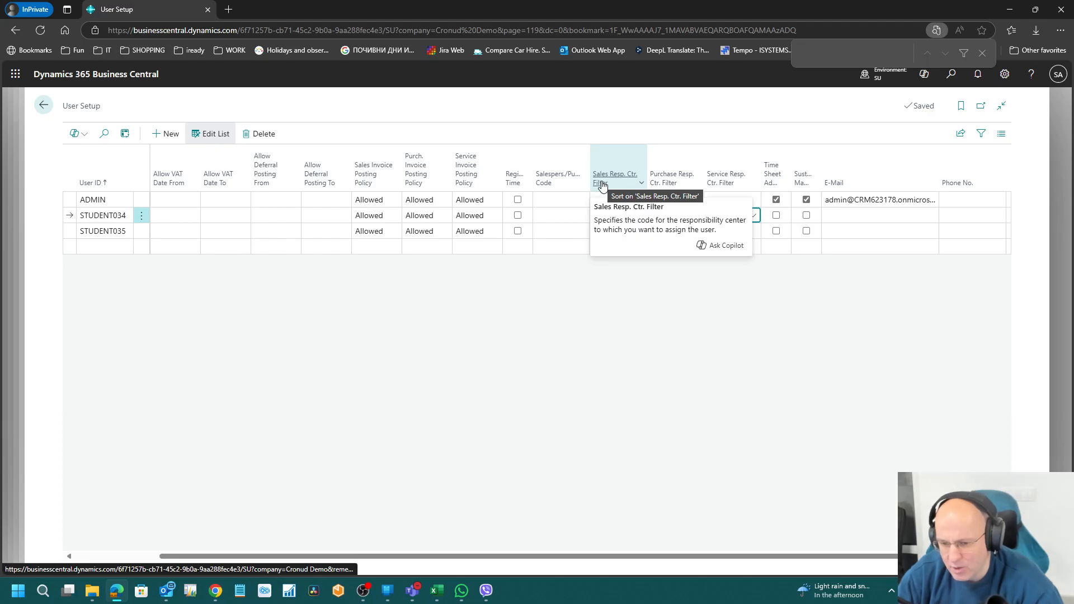
Step: Step back through User Setup, Permission Sets, the user card and Users to the home page
click(51, 113)
click(45, 109)
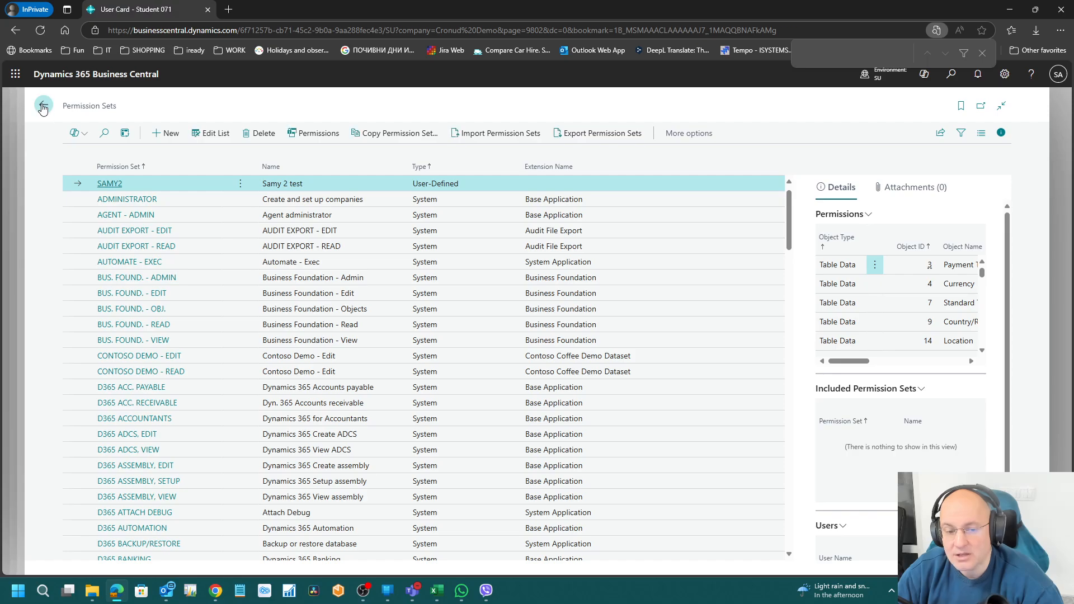
click(45, 110)
click(45, 110)
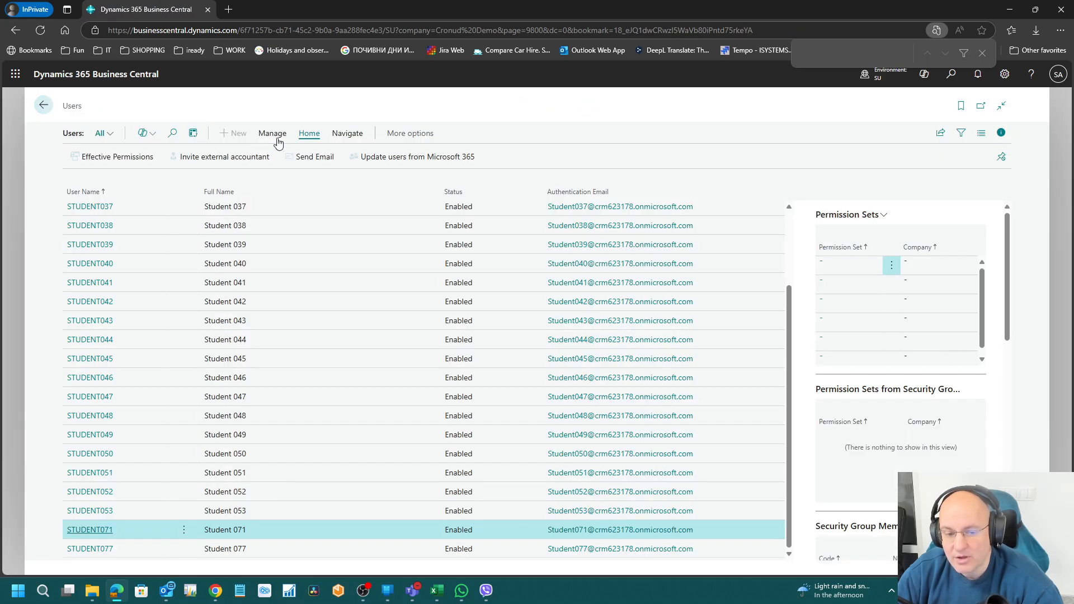
click(45, 110)
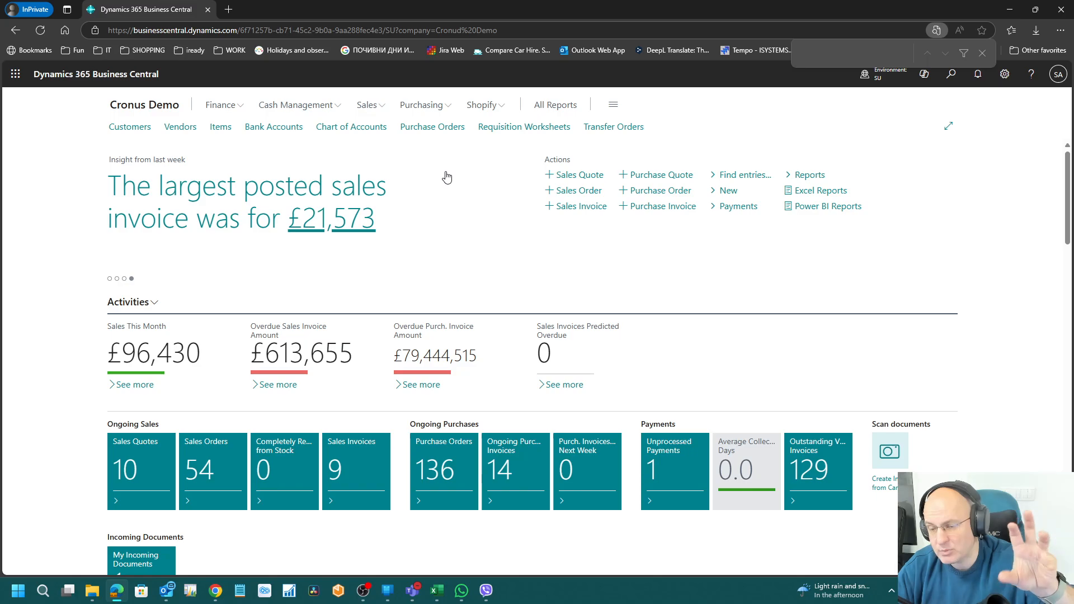
Step: Open Profiles (Roles) and view the Blank Profile card (BLANK, Role Center 8999, not enabled)
click(983, 53)
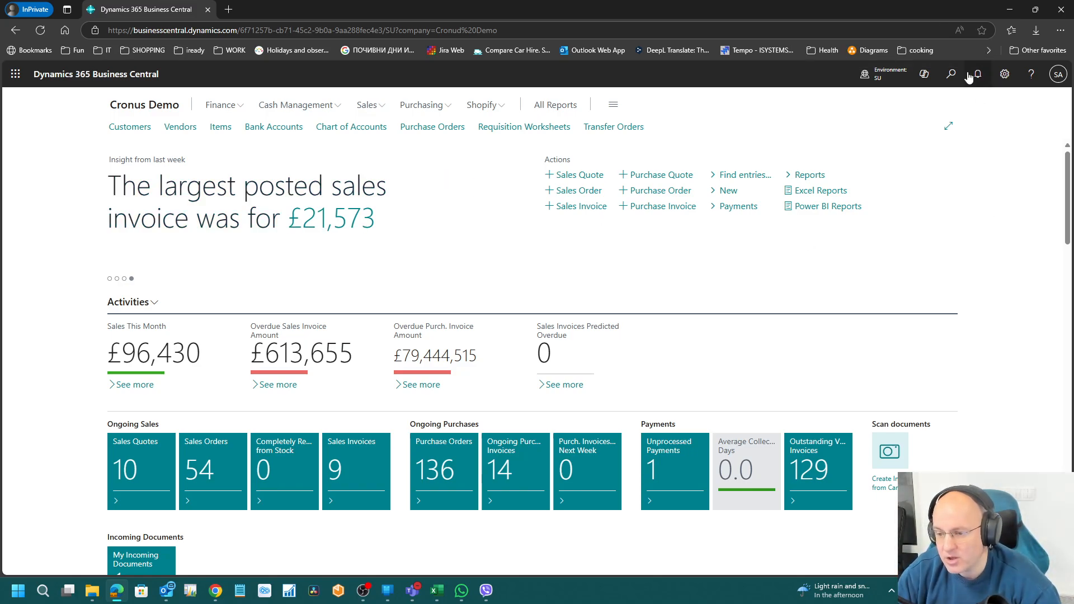
click(952, 74)
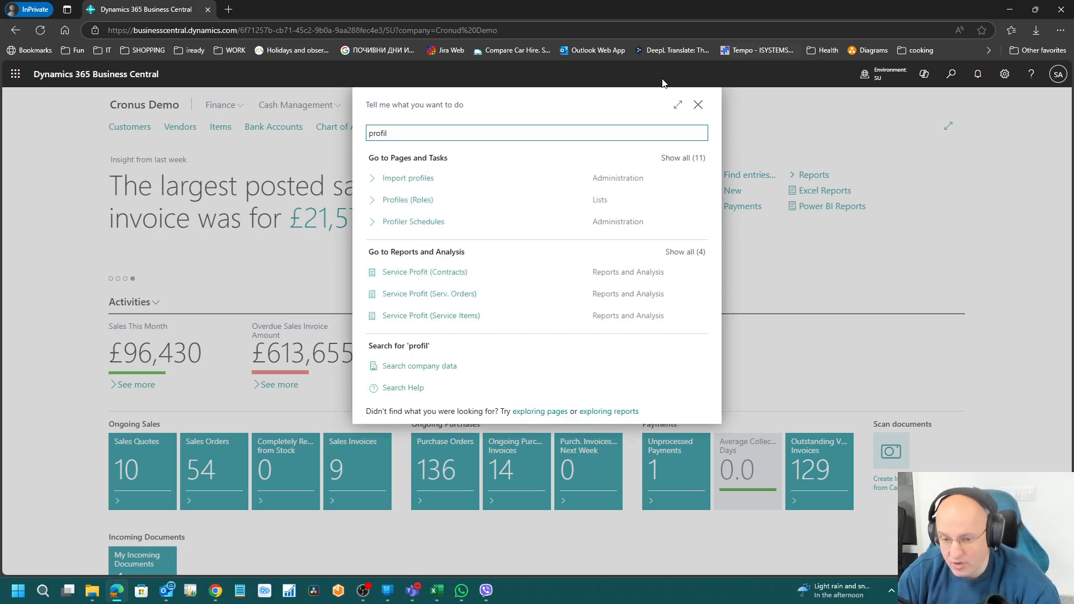
click(414, 201)
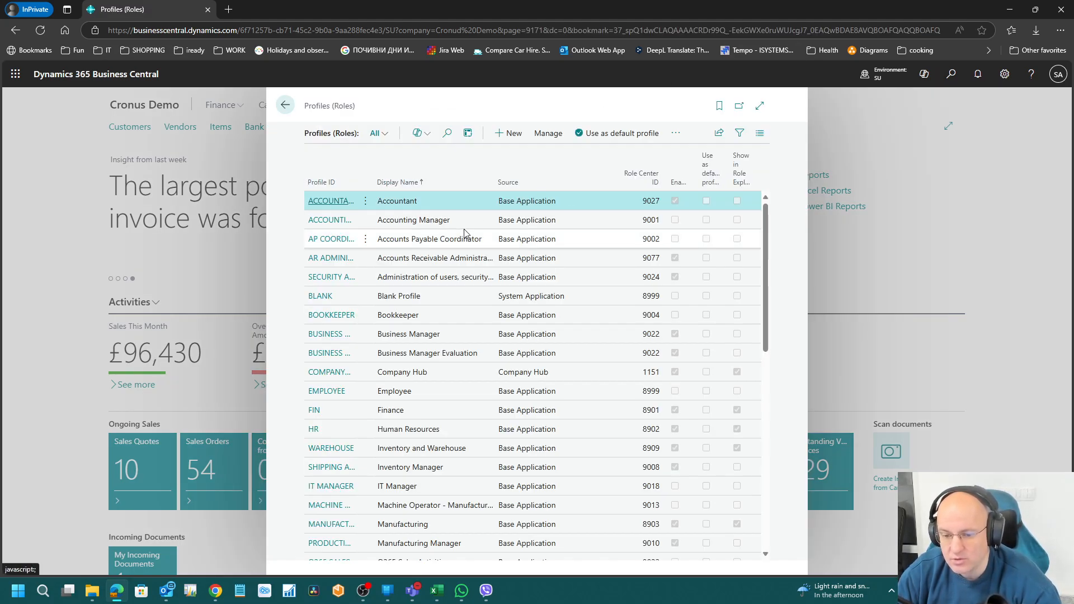
click(684, 134)
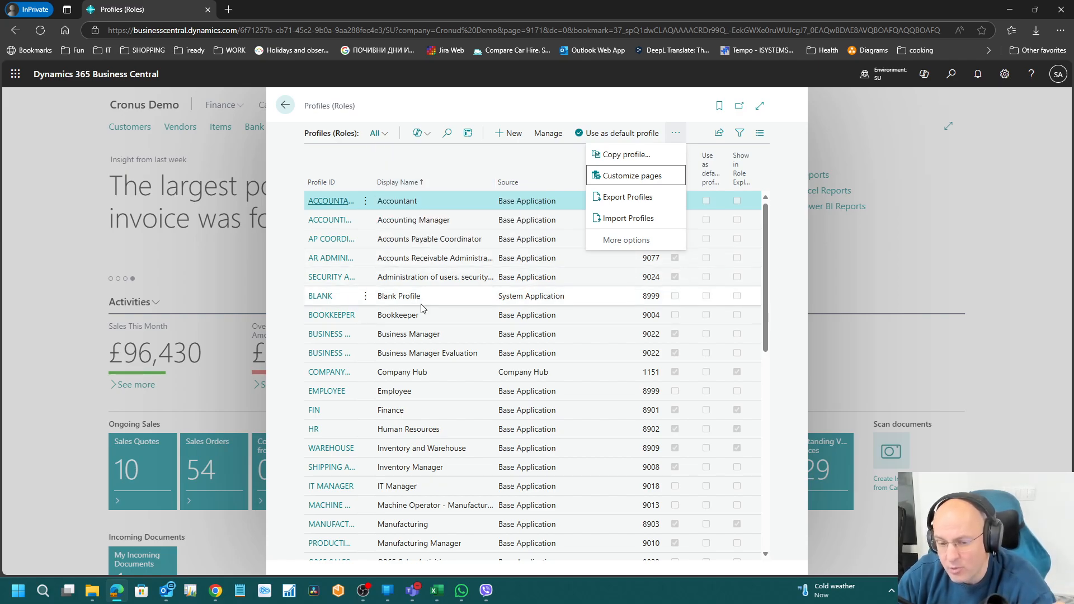
click(341, 302)
click(320, 301)
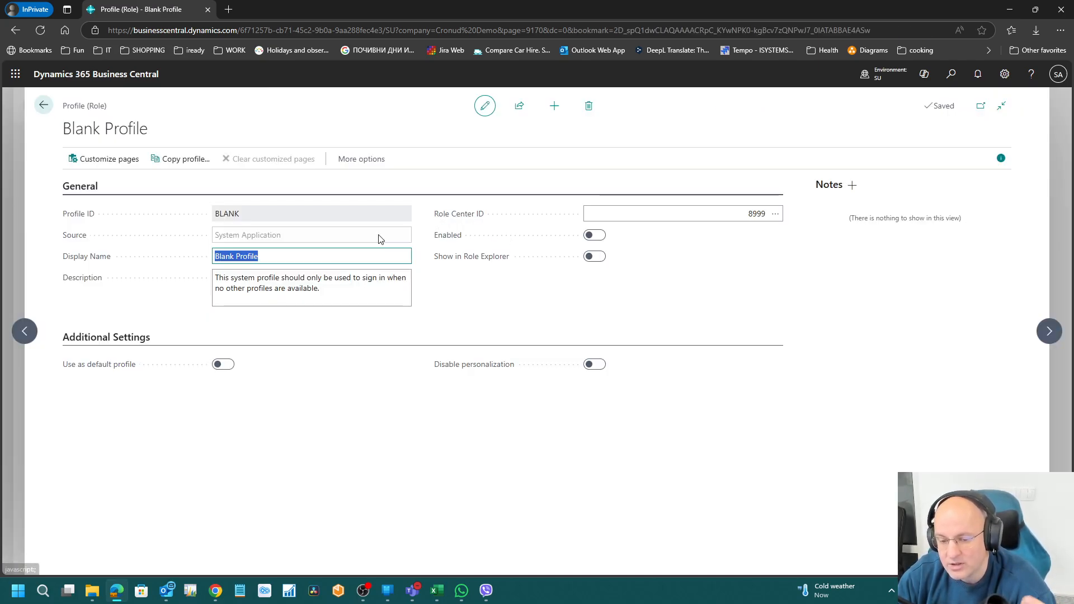
key(Escape)
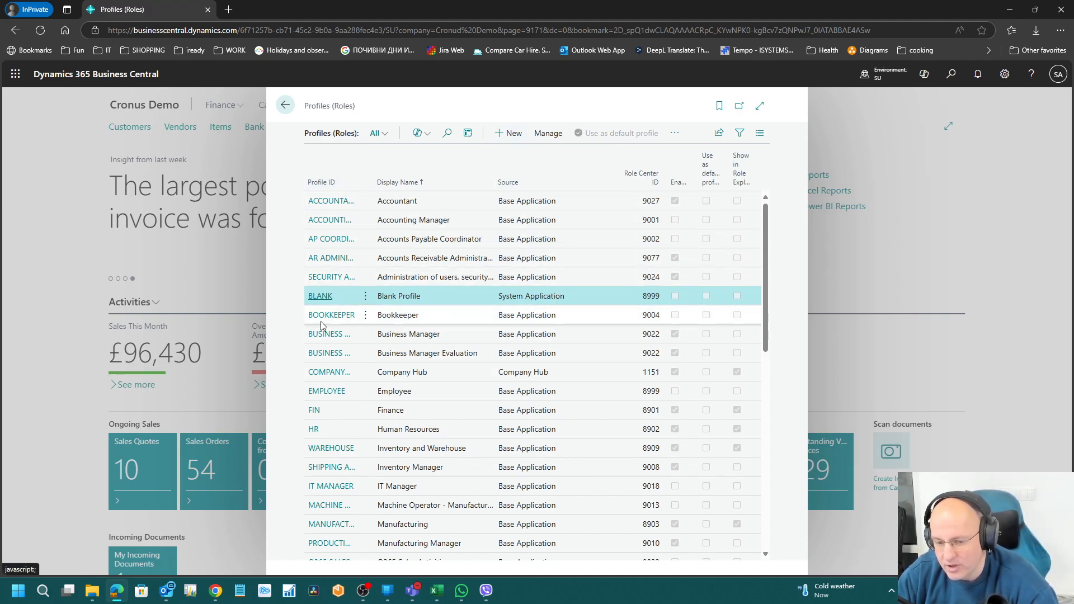
click(321, 299)
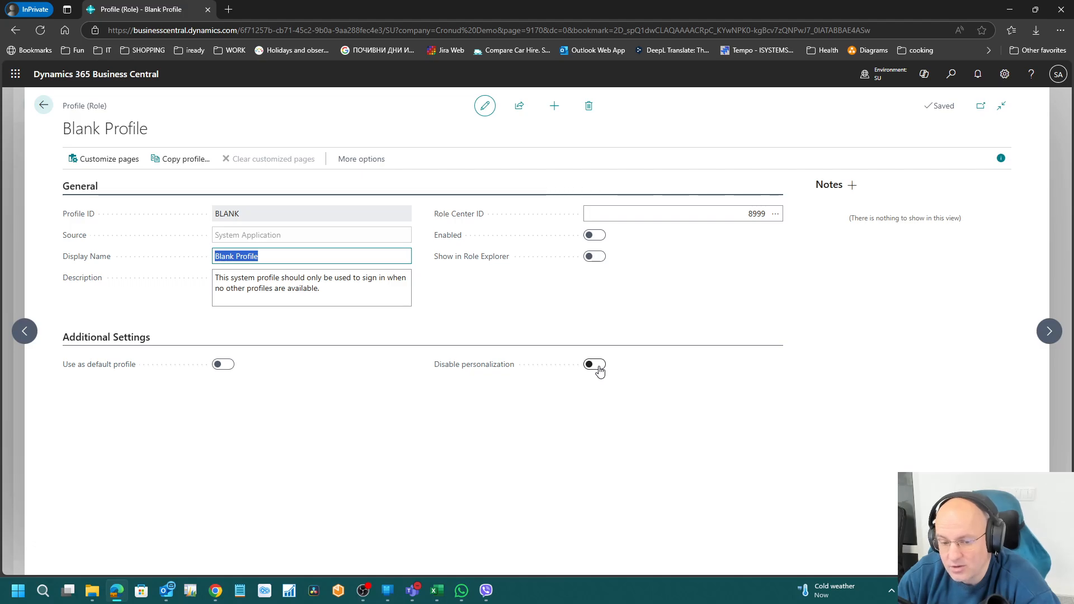
Step: Open My Settings from the settings pane and close it without changes
click(1005, 74)
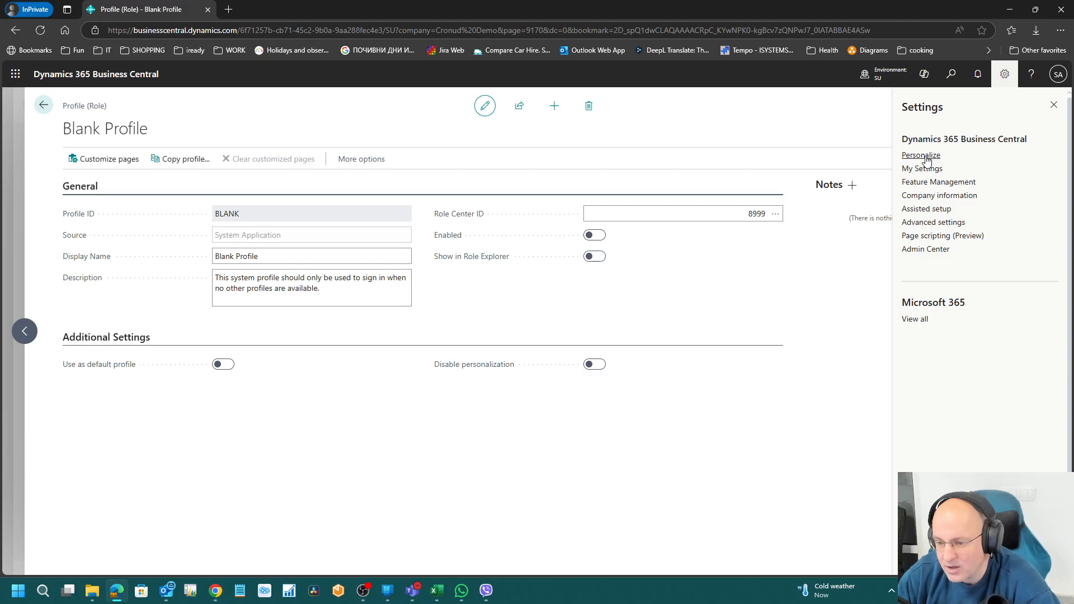
click(925, 169)
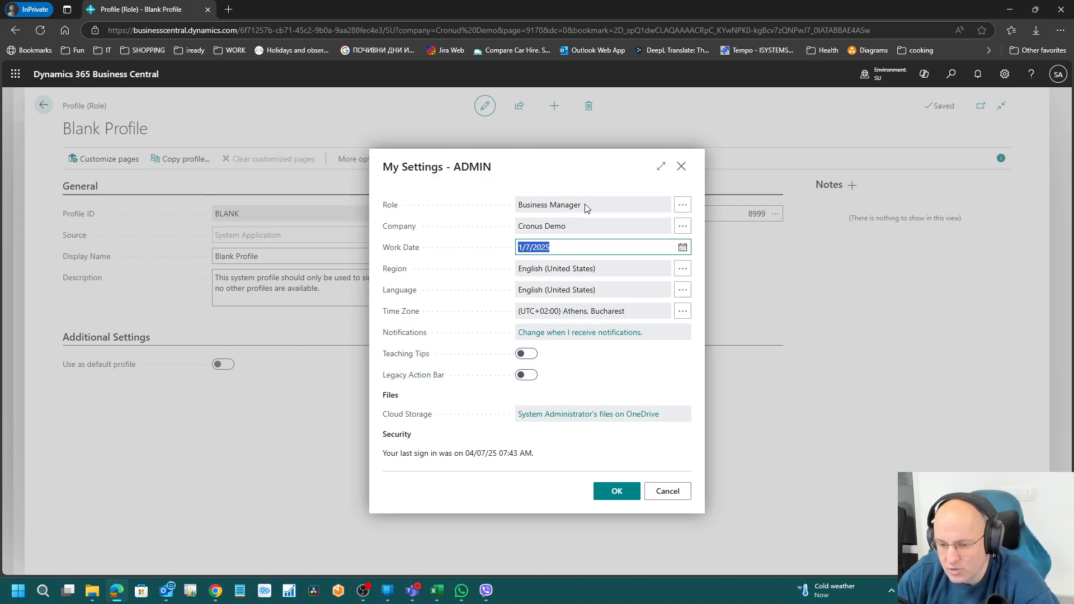
key(Escape)
click(950, 75)
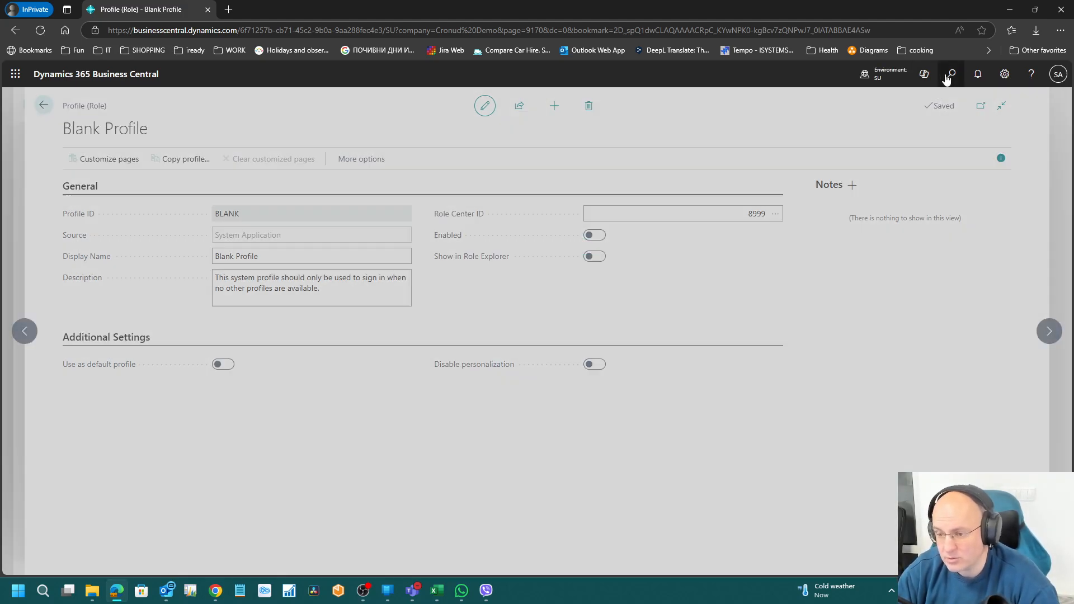
Step: Look up STUDENT035's entry in User Settings via 'user set', then close it
text(user set)
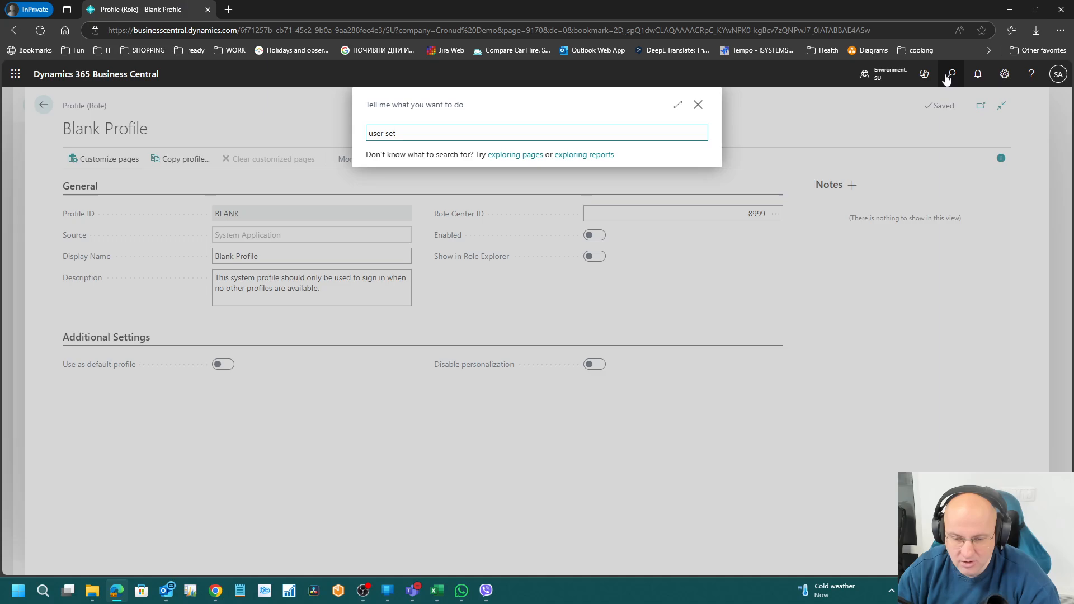
click(420, 203)
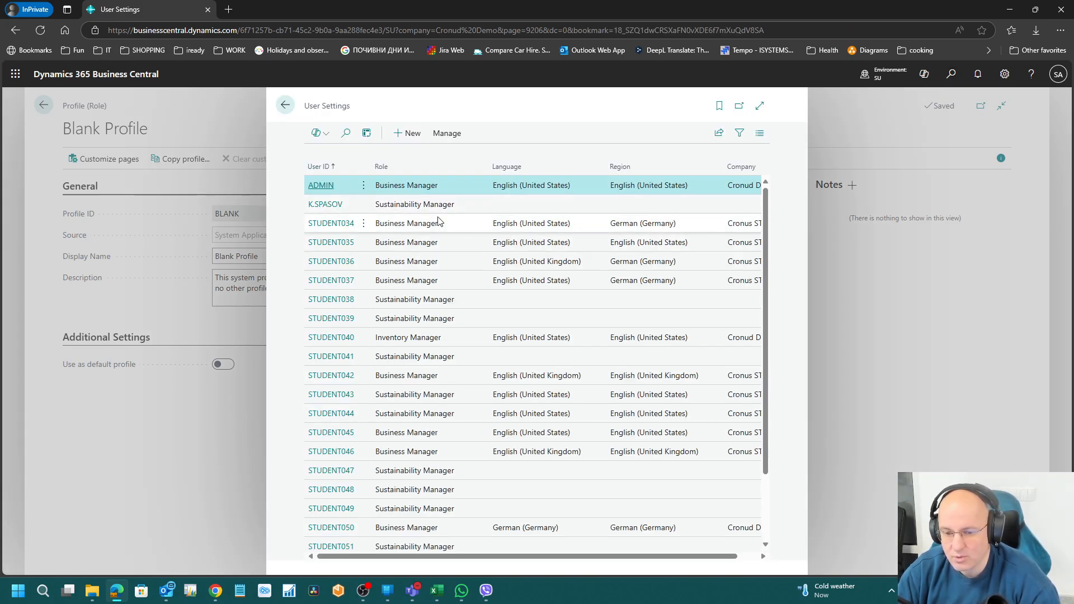
click(346, 243)
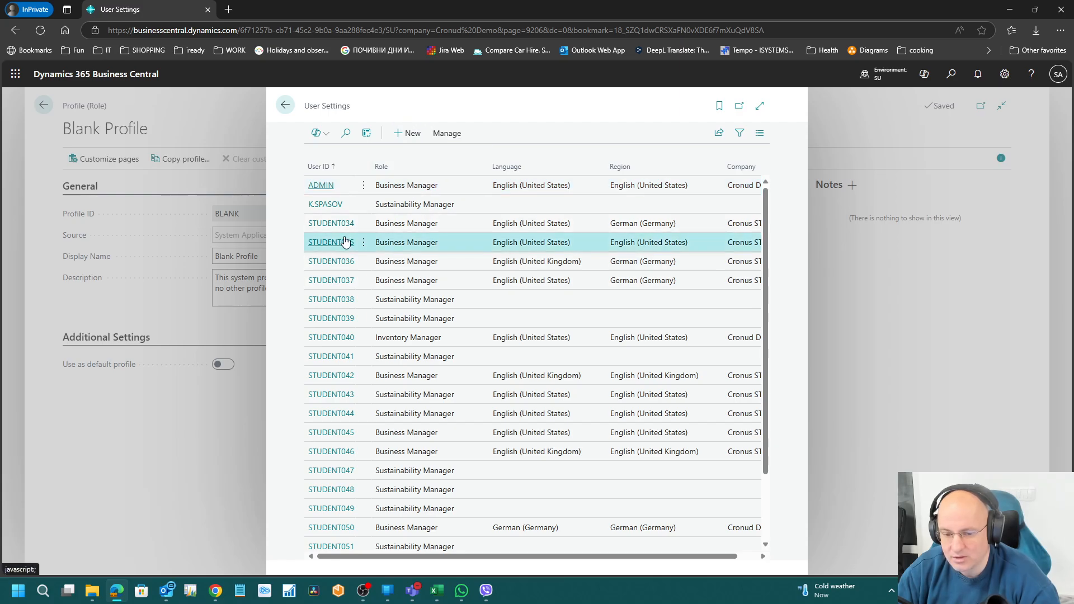
click(338, 245)
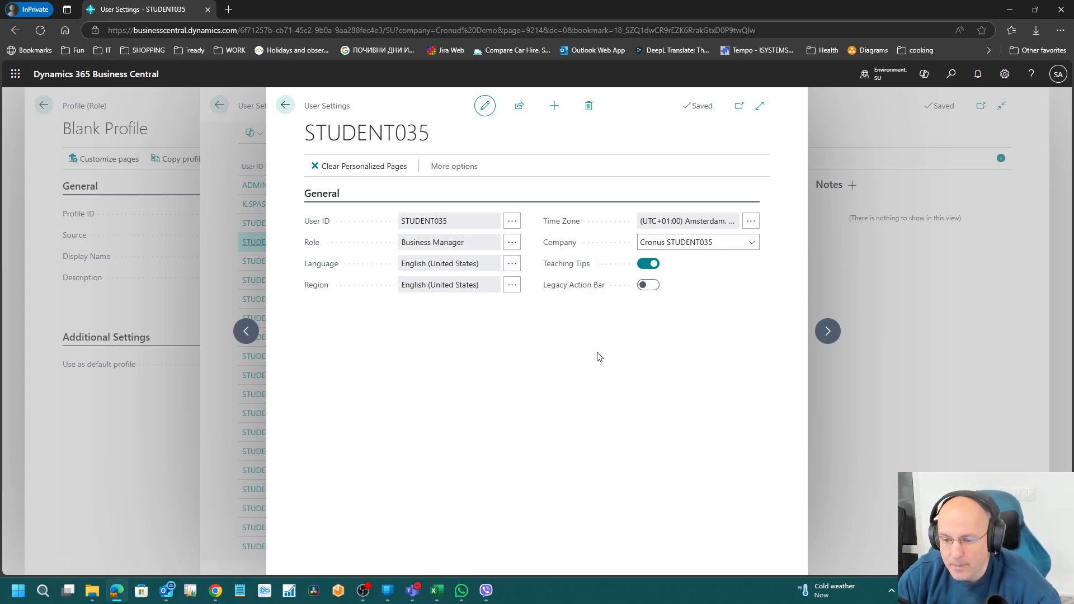
key(Escape)
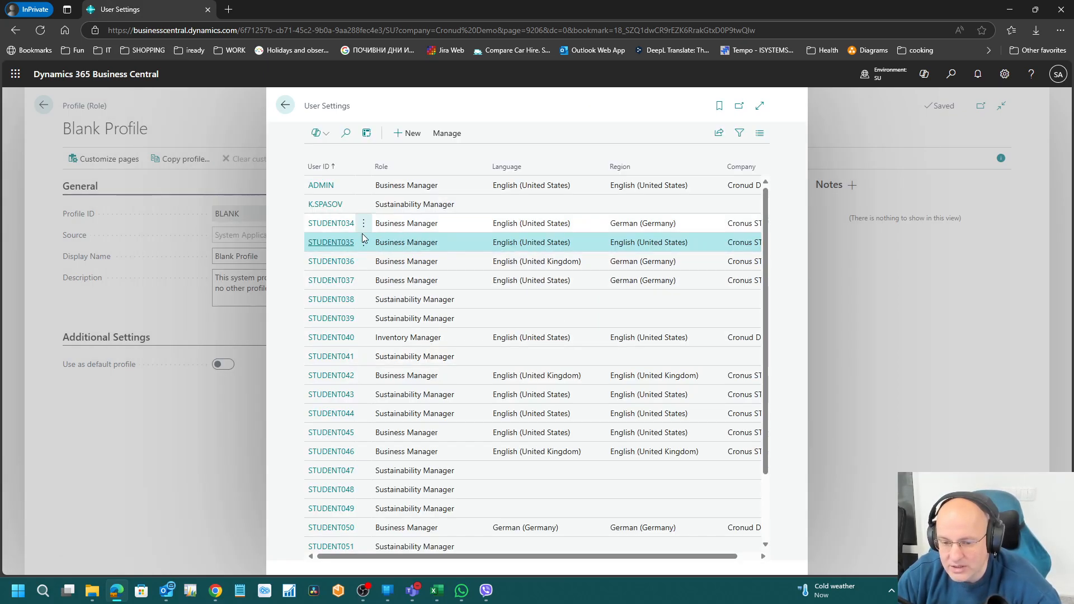
key(Escape)
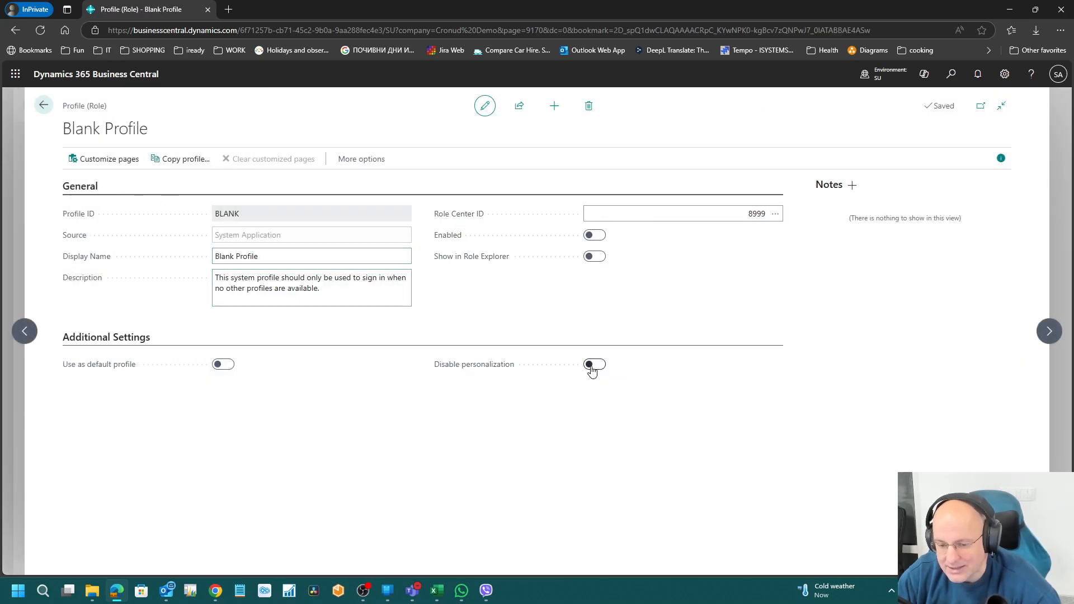
Step: Open and close the settings pane, then back out of Profiles to the Cronus Demo home page
click(1005, 75)
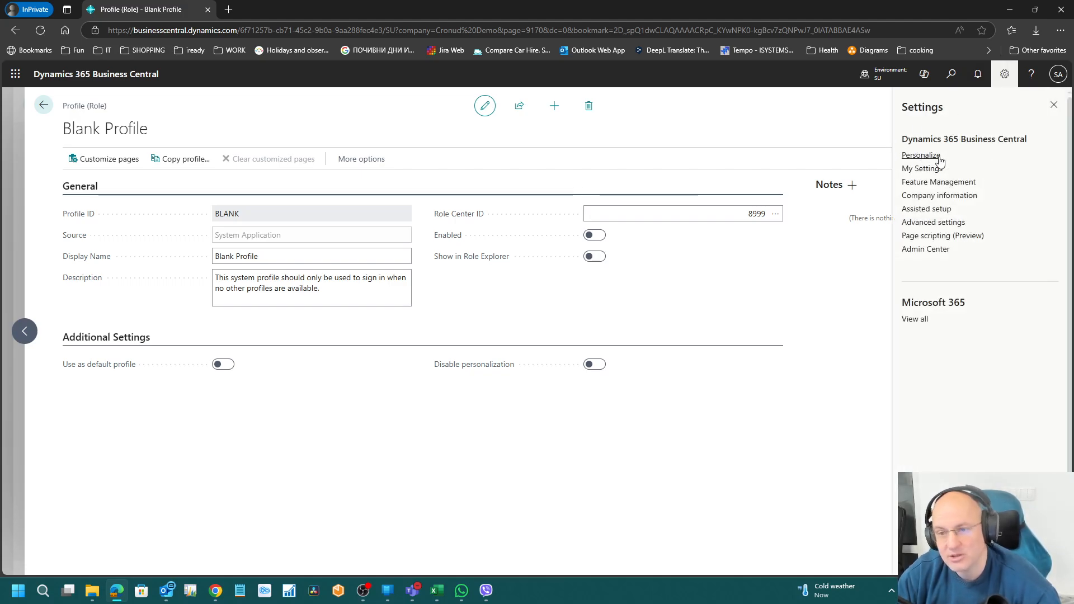
click(626, 330)
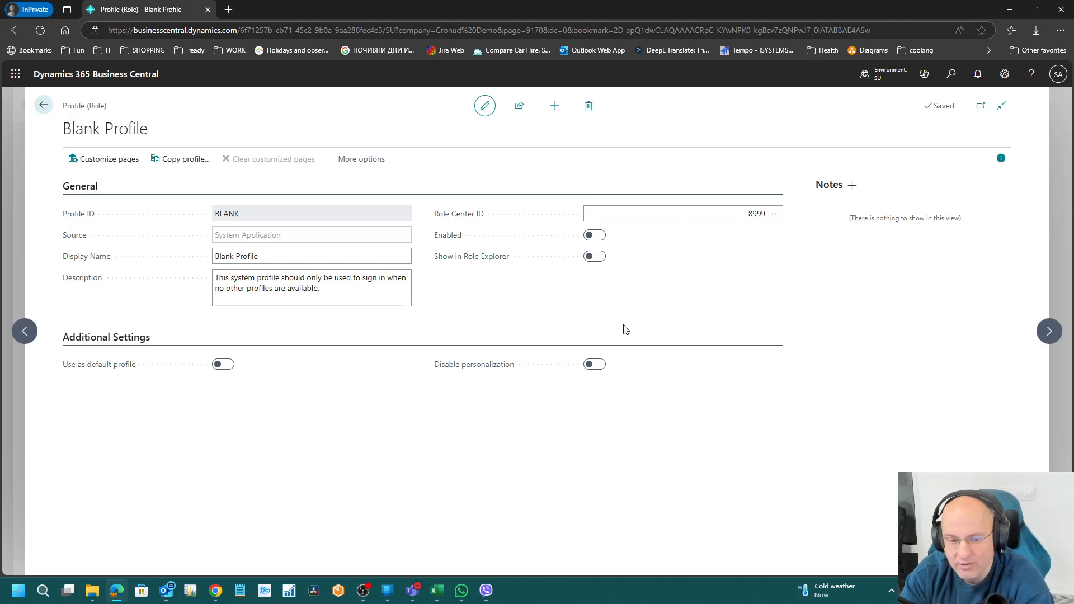
click(43, 105)
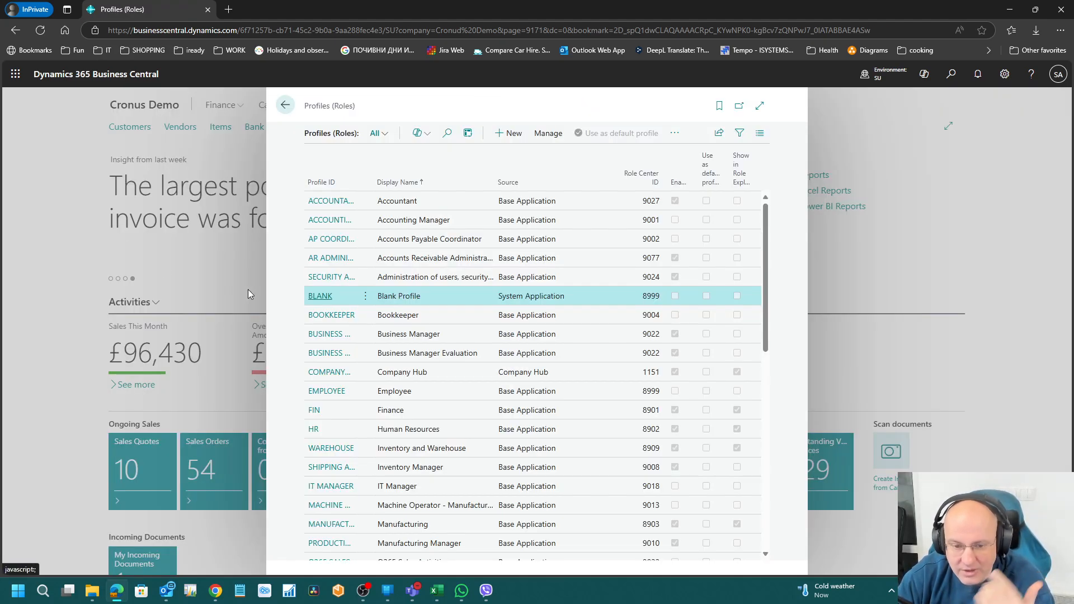
click(285, 106)
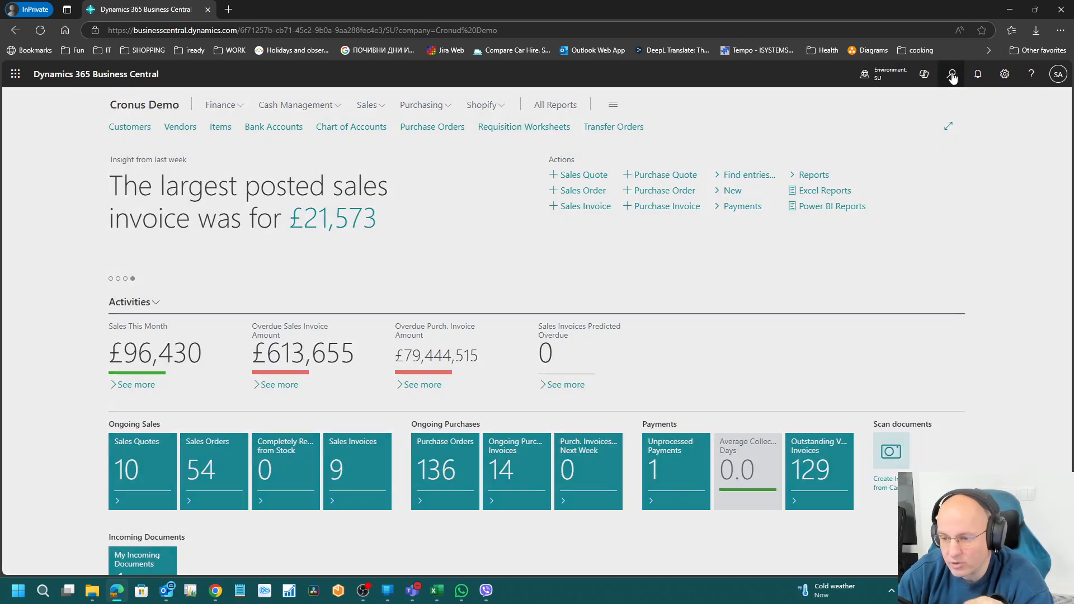
Step: Open Feature Management full page and widen the Feature column to read feature names
click(953, 75)
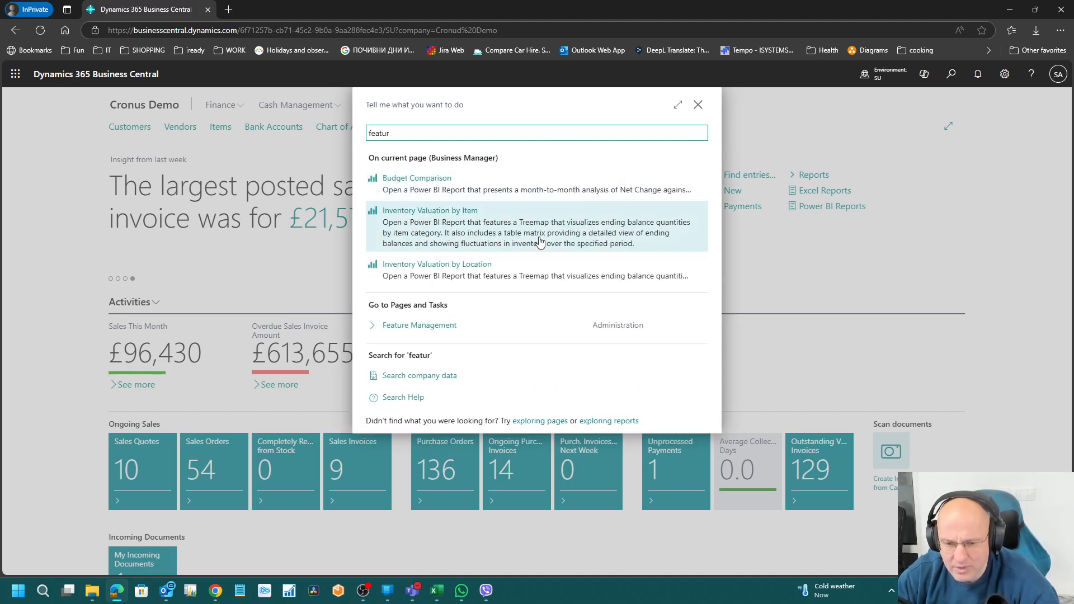
key(Return)
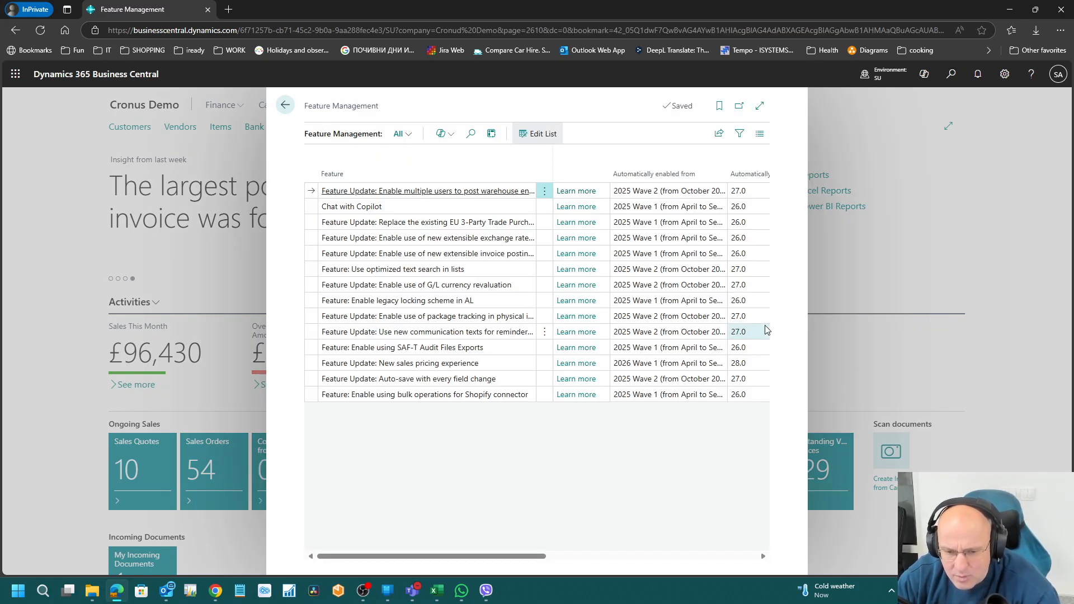
click(759, 108)
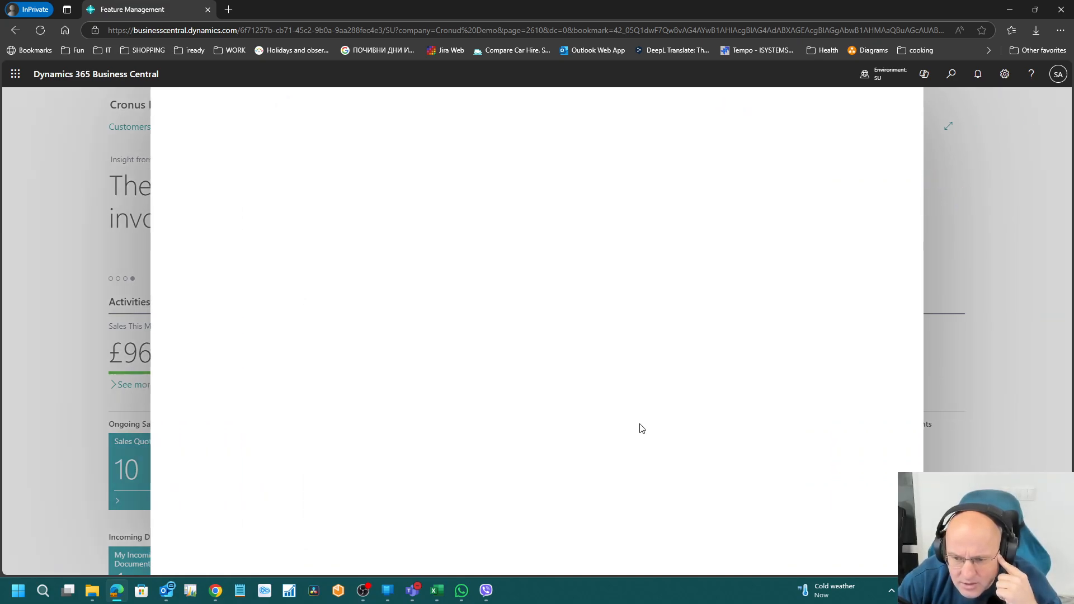
drag(328, 160, 411, 162)
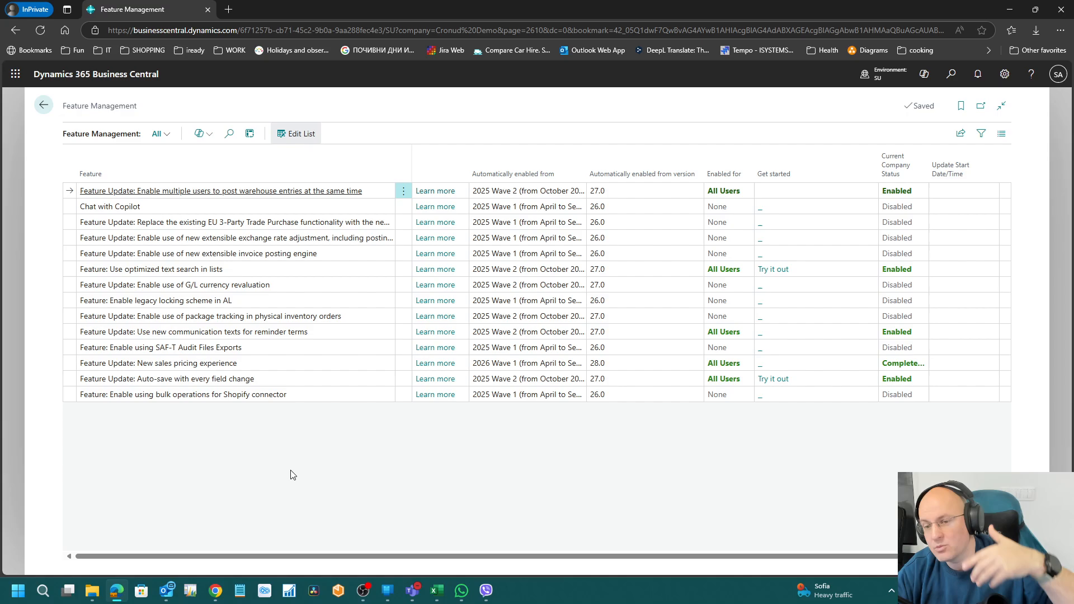
click(43, 105)
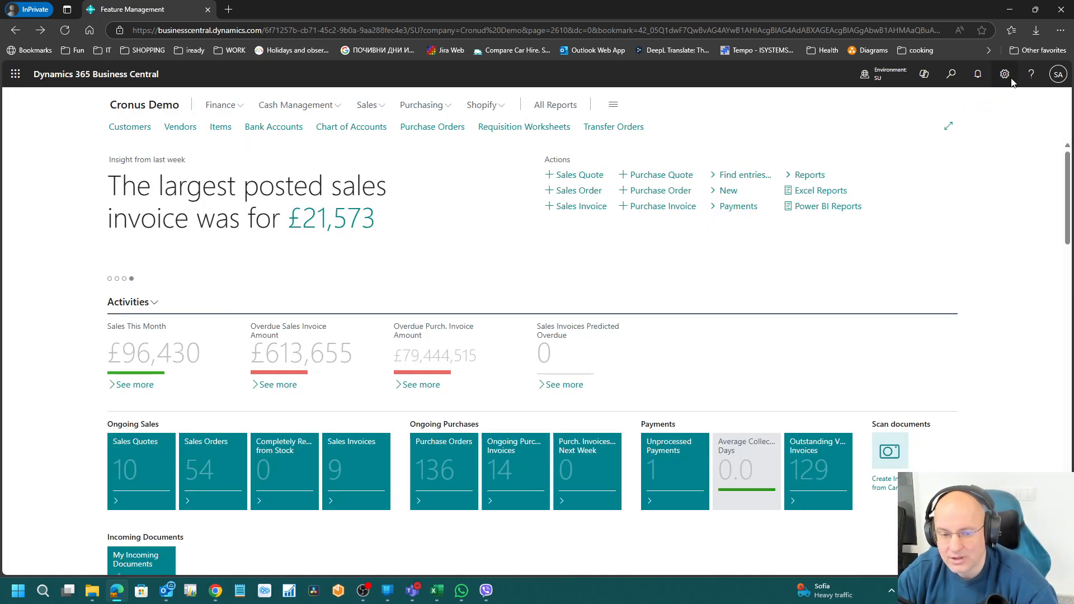
Step: Search 'users', open the Users list, and open Student 035's user record
click(951, 76)
text(use)
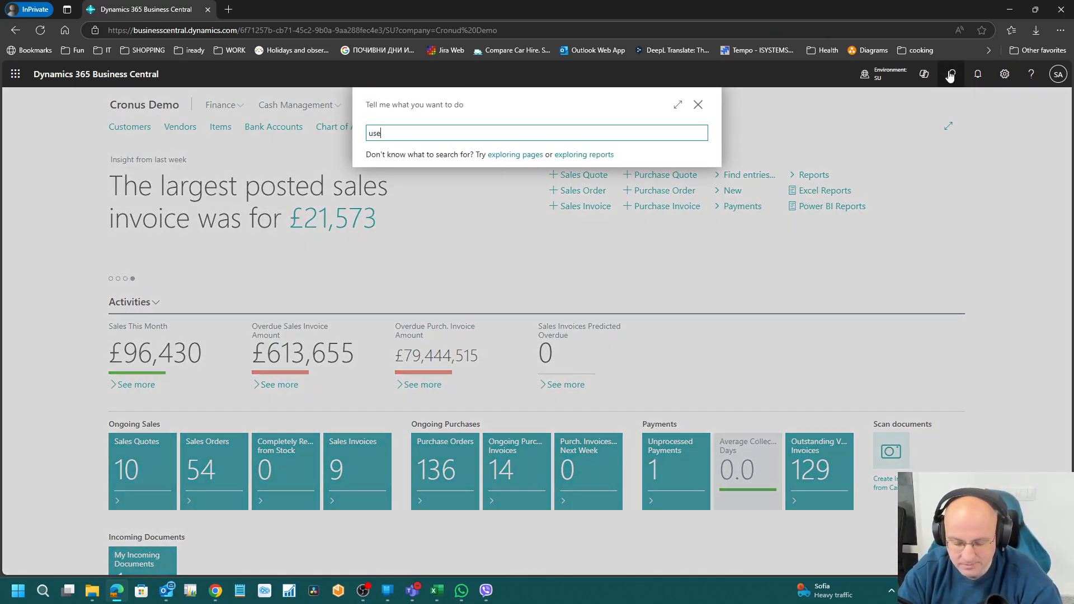
text(rs)
click(398, 180)
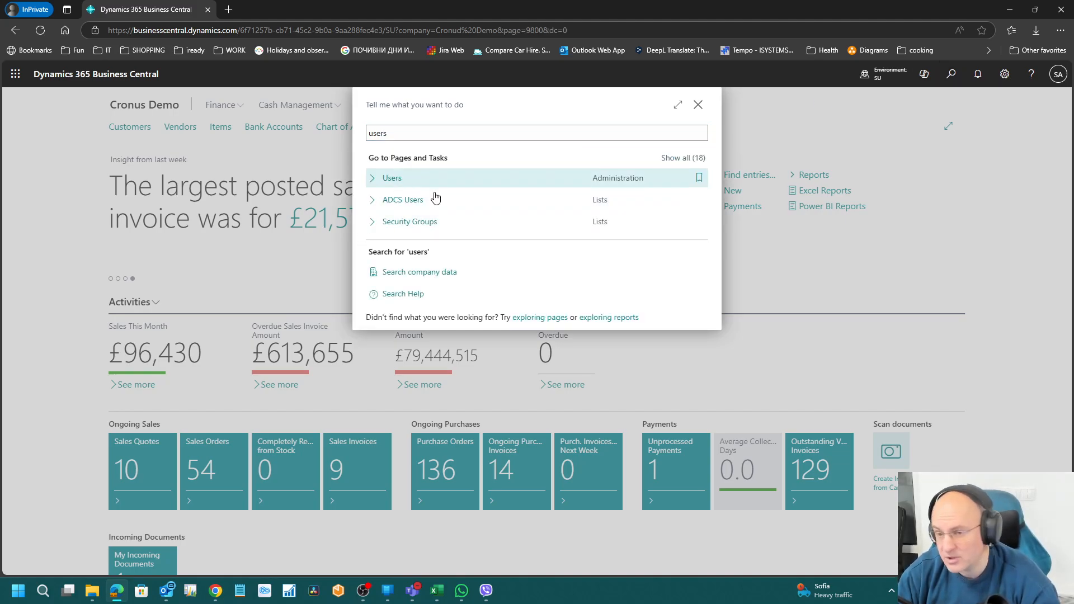
click(78, 268)
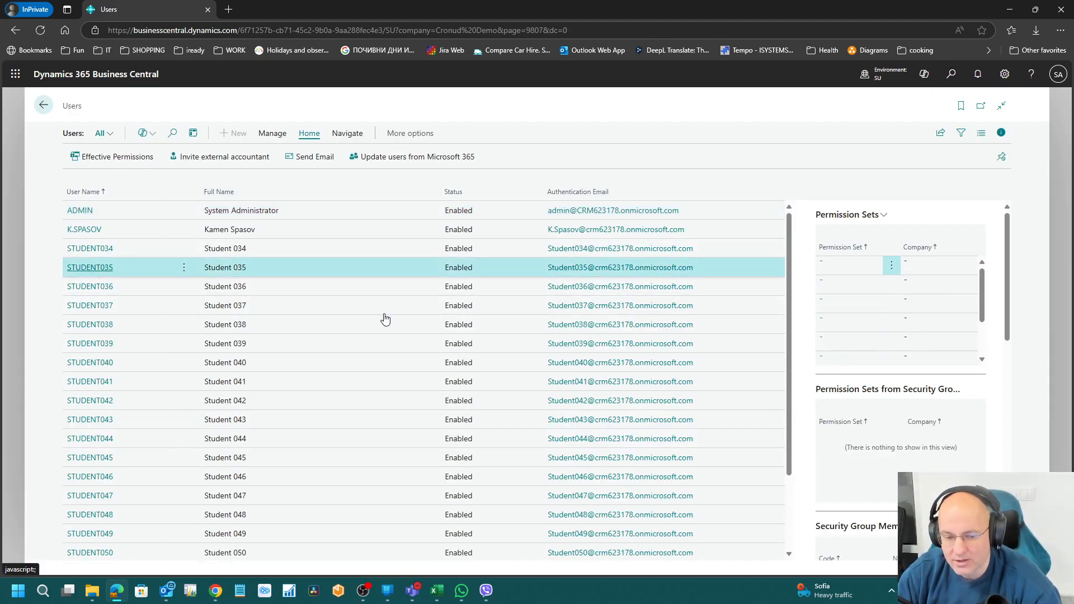